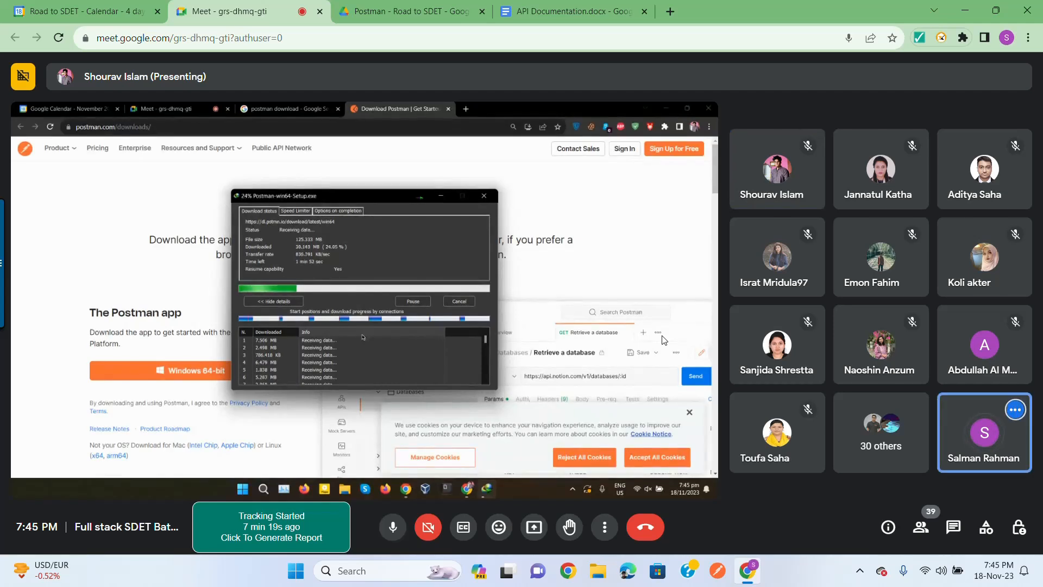
Step: Mute and then unmute the meeting microphone while the Postman installer finishes and launches
click(391, 529)
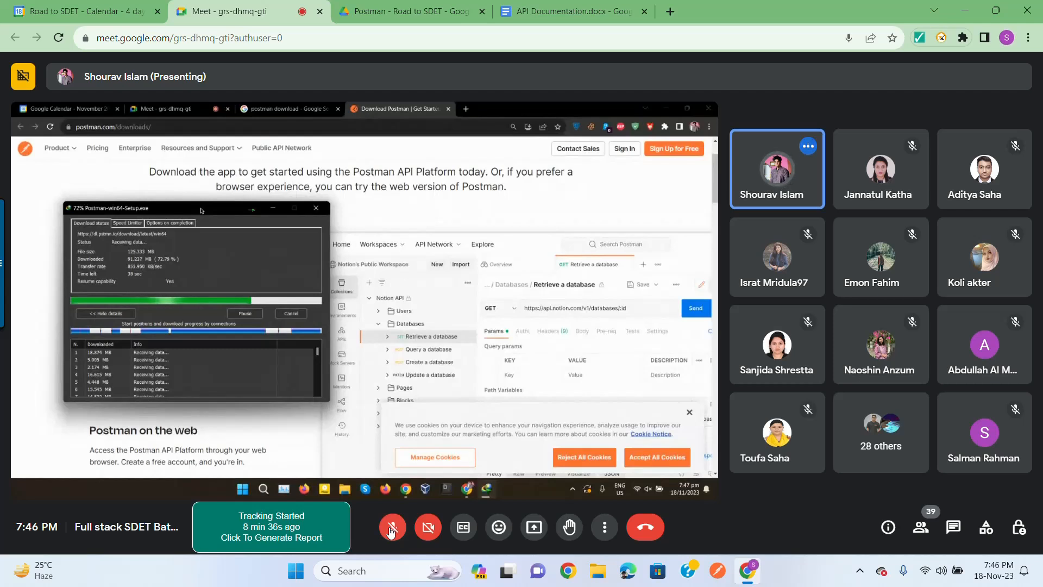
click(391, 528)
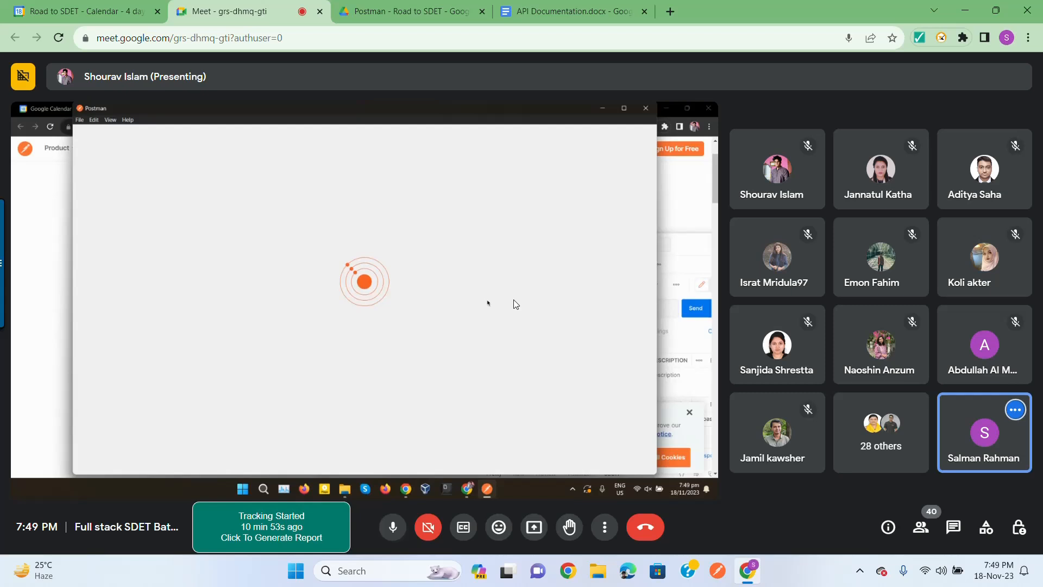
Step: Continue past the Postman sign-up window and wait for My Workspace's overview to load
mouse_move(458, 323)
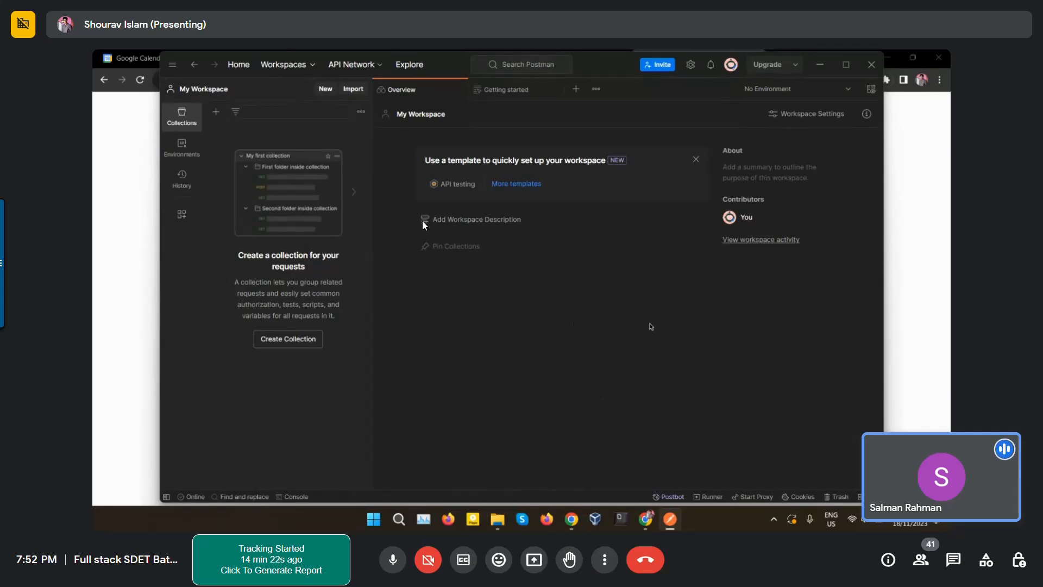
Step: Use Create Collection to add an empty 'New Collection' in My Workspace
mouse_move(465, 140)
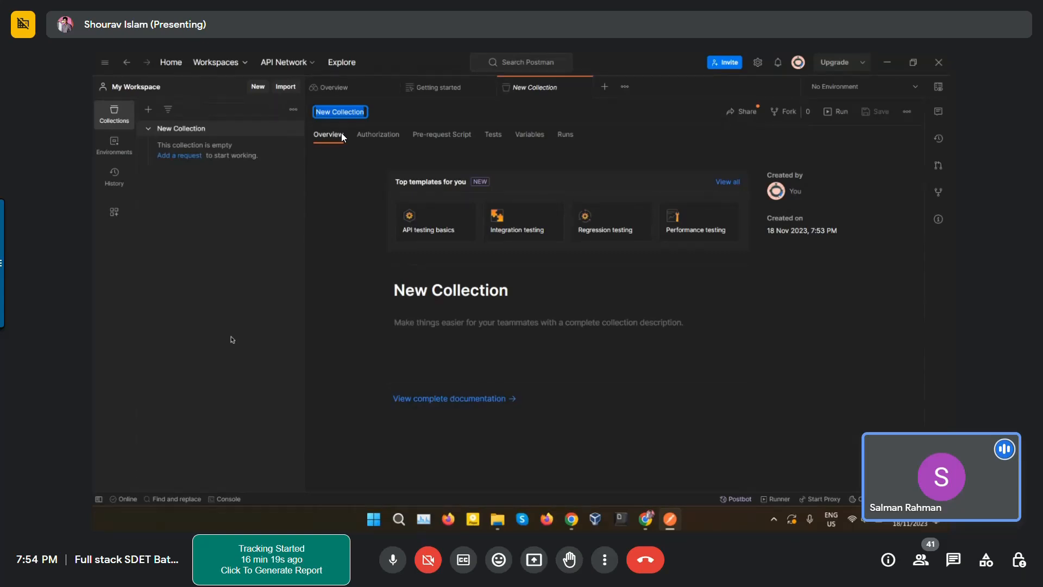
Step: Rename the new collection to 'my test collection'
text(my test)
key(Left)
key(Left)
key(Left)
key(Left)
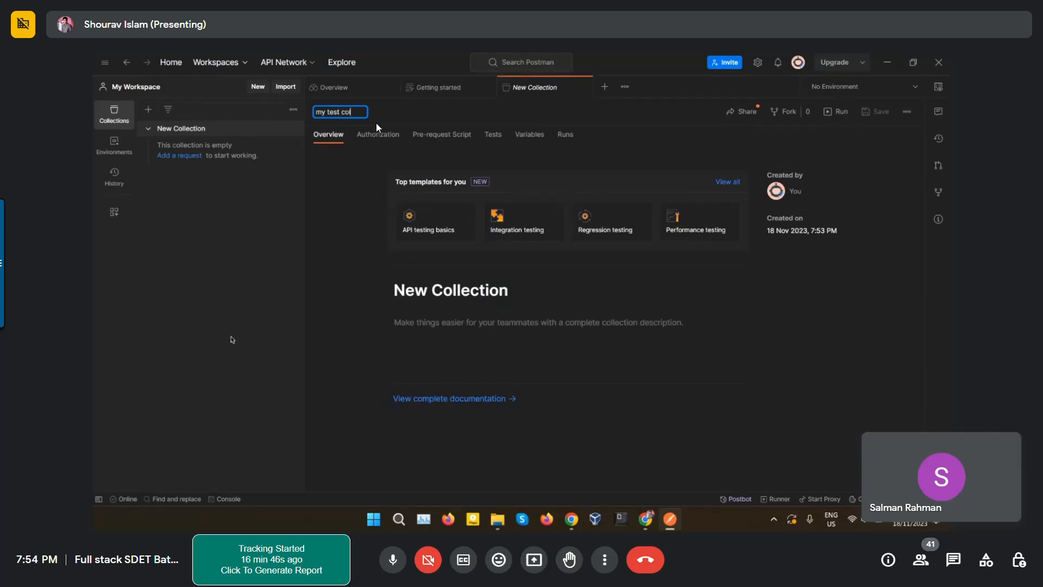
text(collection)
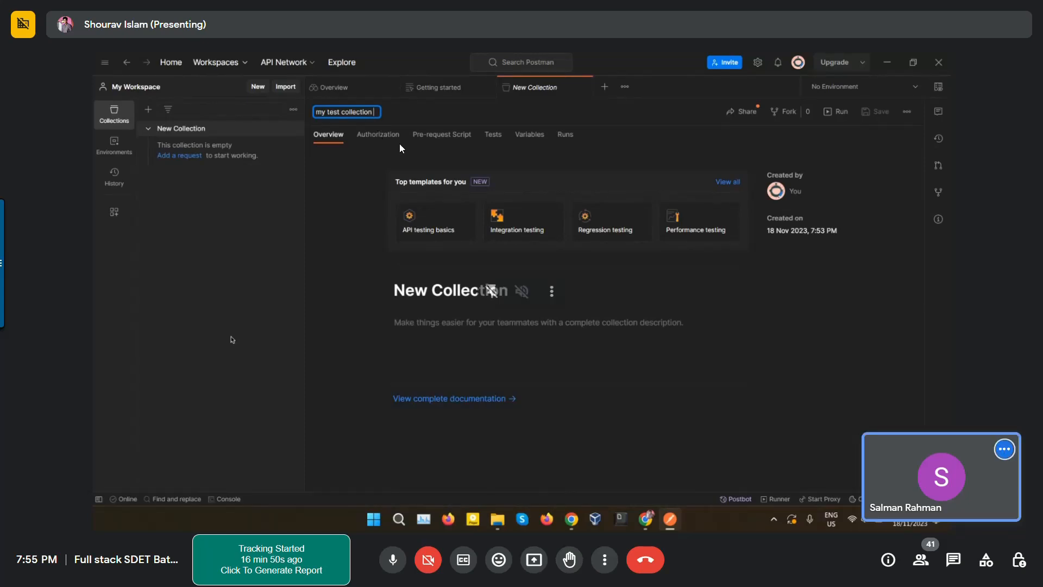
key(Return)
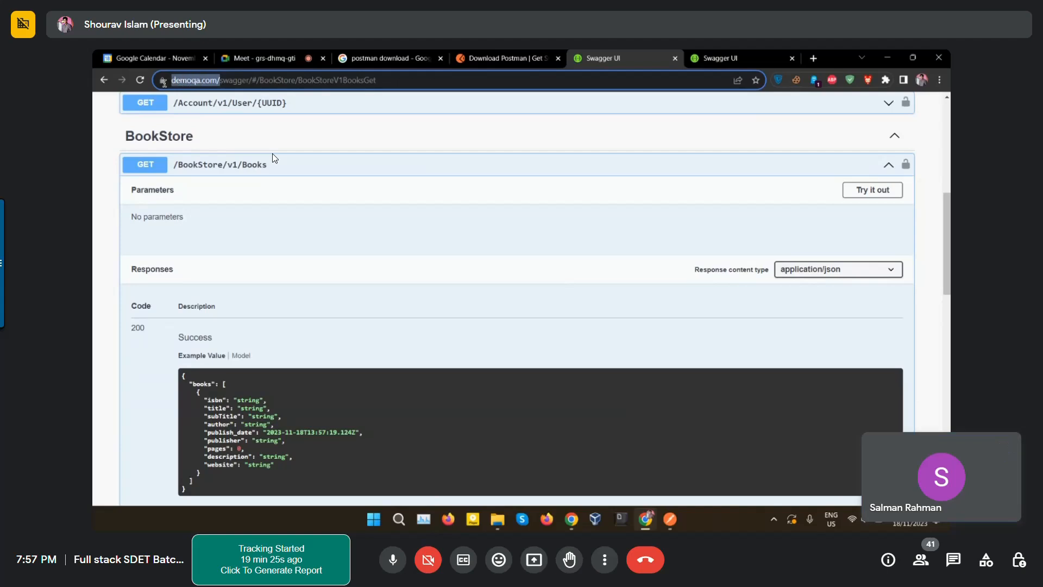
Step: Try out and execute GET /BookStore/v1/Books to get a 200 response listing books
click(896, 193)
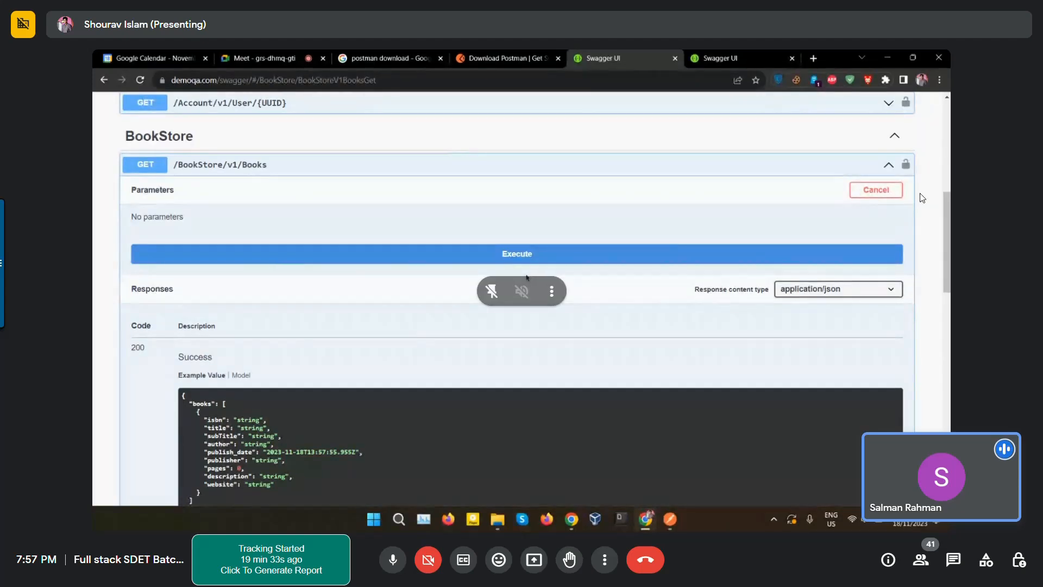
click(532, 265)
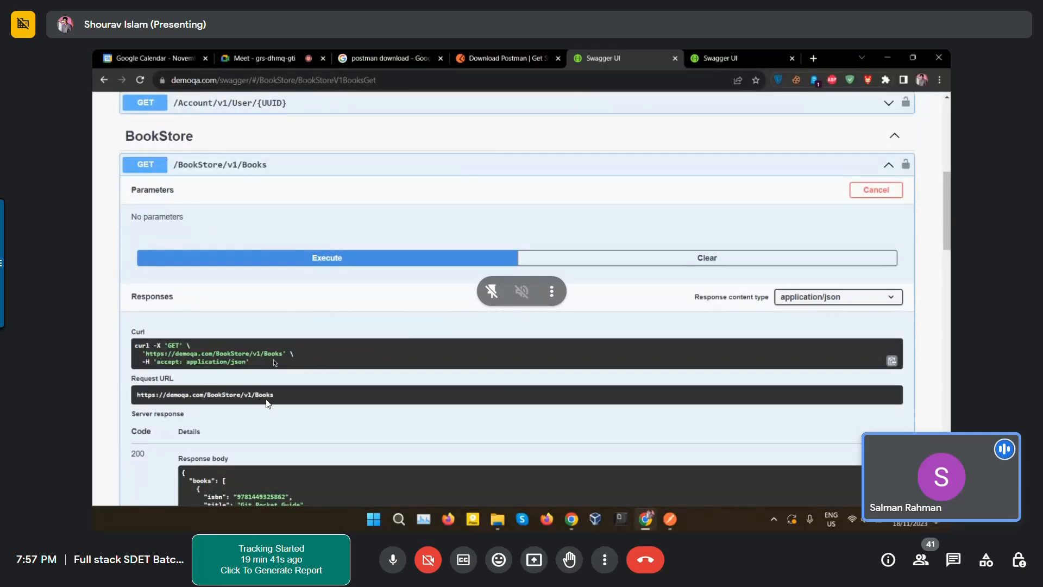
scroll(282, 402, down, 1)
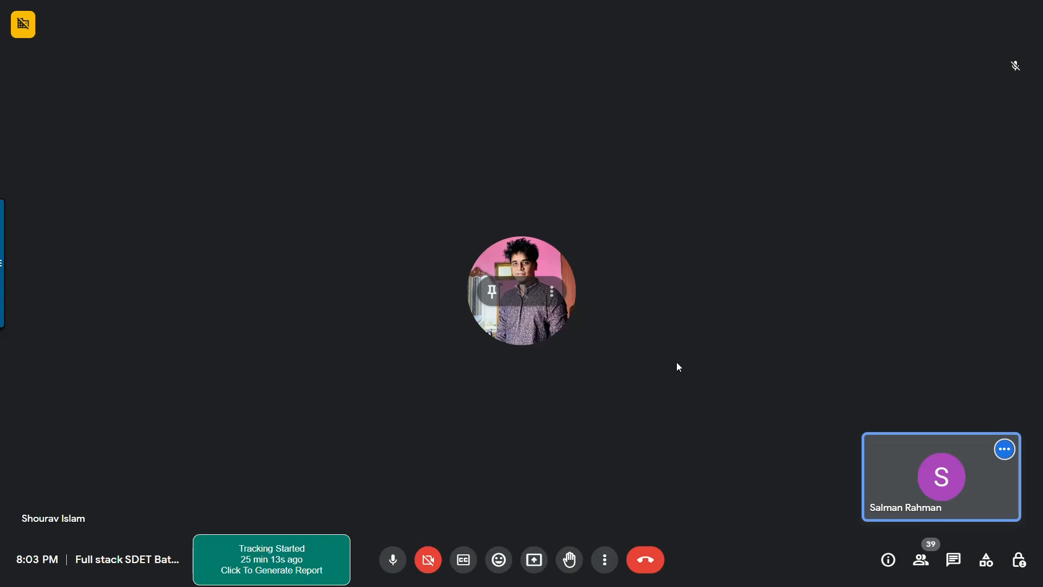
Step: Exit full-screen and present the entire screen to the Google Meet meeting
key(F11)
click(535, 524)
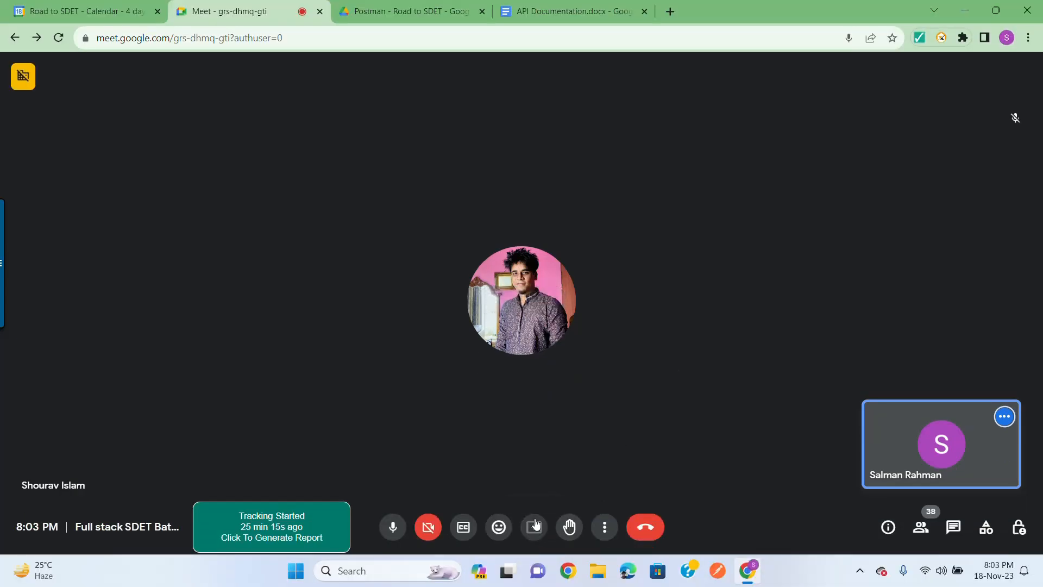
click(644, 110)
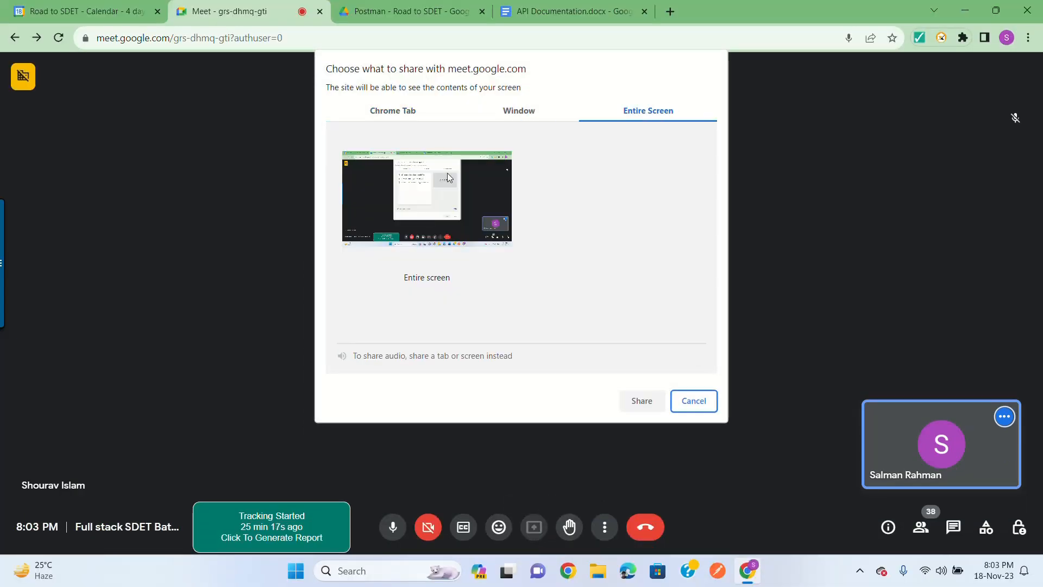
click(637, 401)
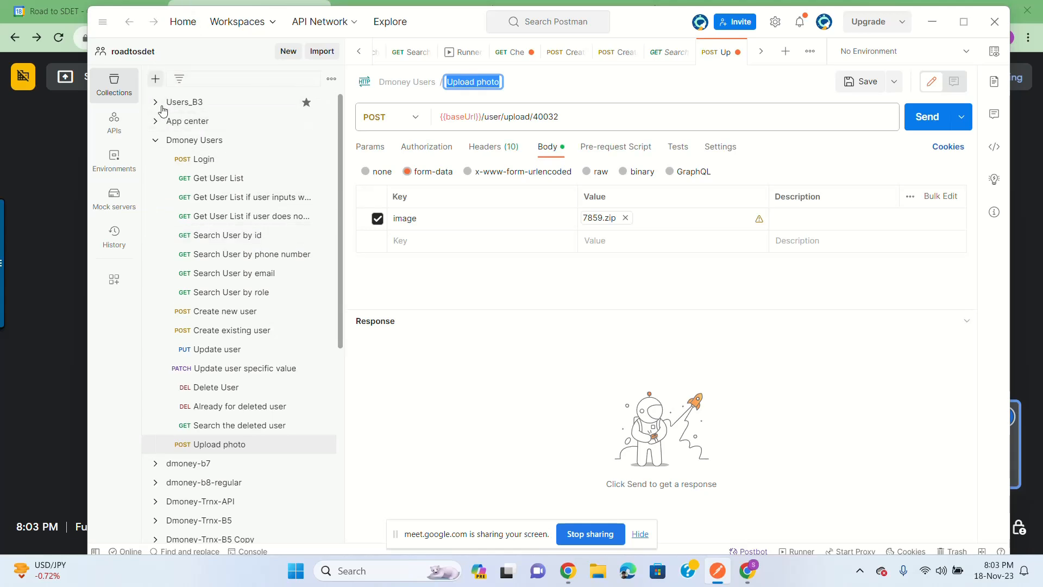
Step: Collapse the Dmoney Users collection and keep roadtosdet as the active workspace
click(155, 140)
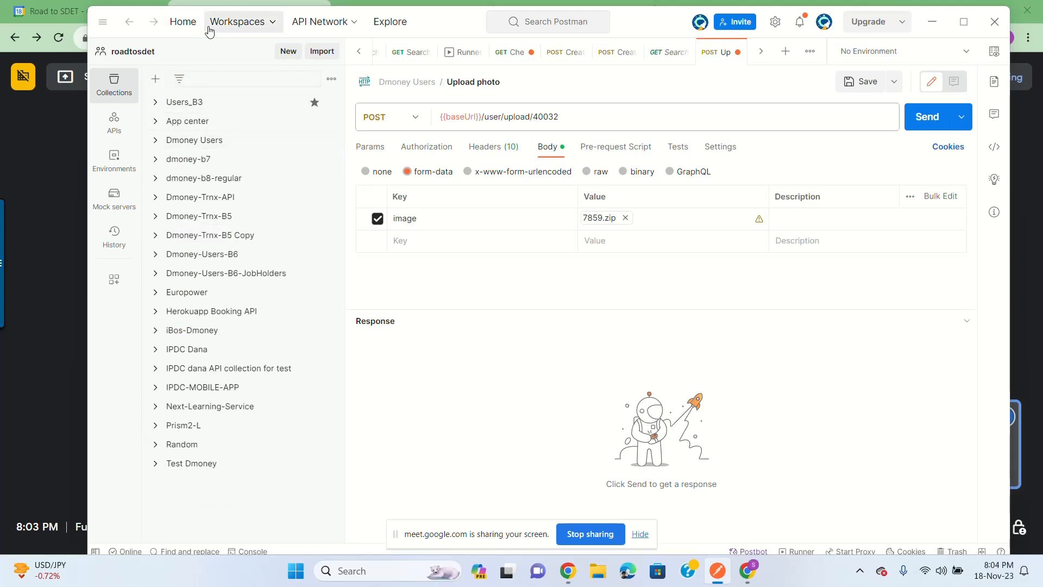
click(241, 25)
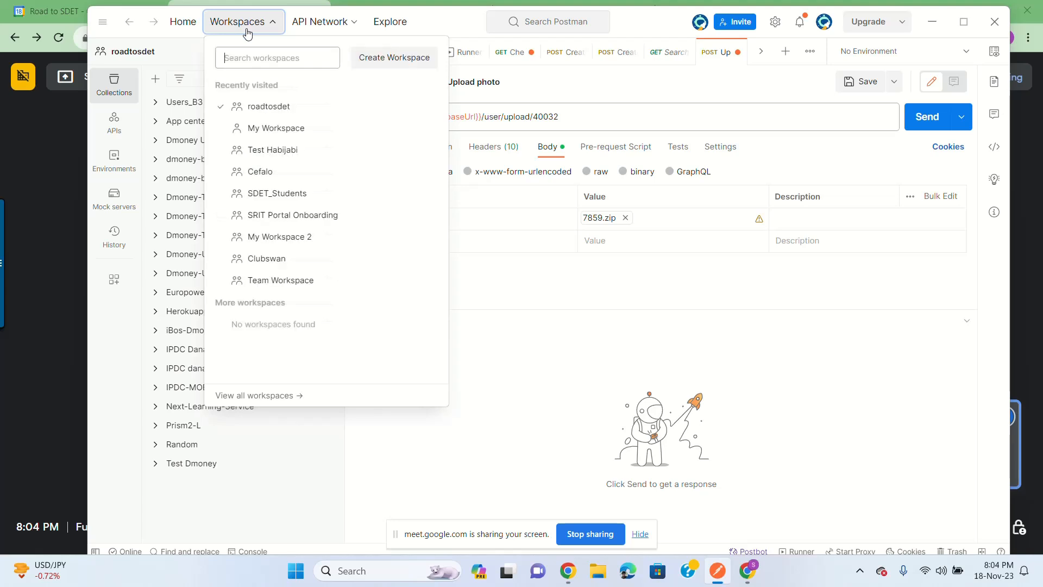
click(259, 107)
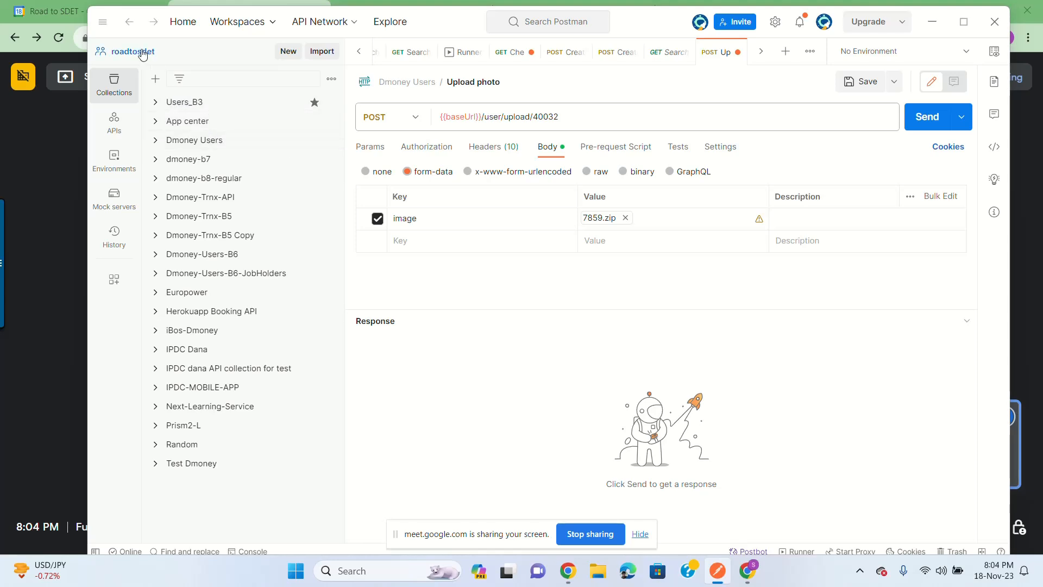
Step: Open the Create New dialog in the roadtosdet workspace
click(289, 51)
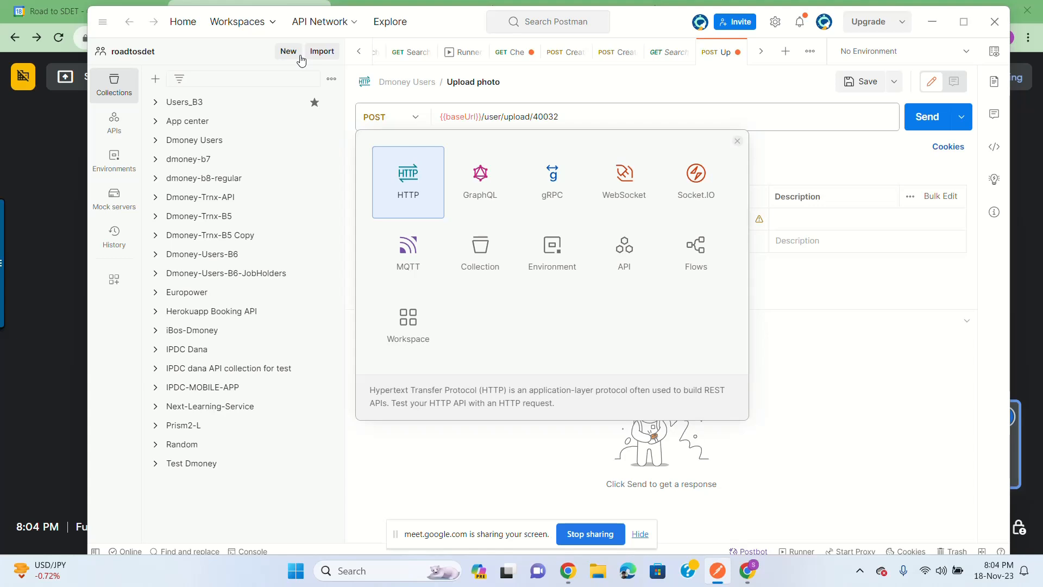
click(287, 50)
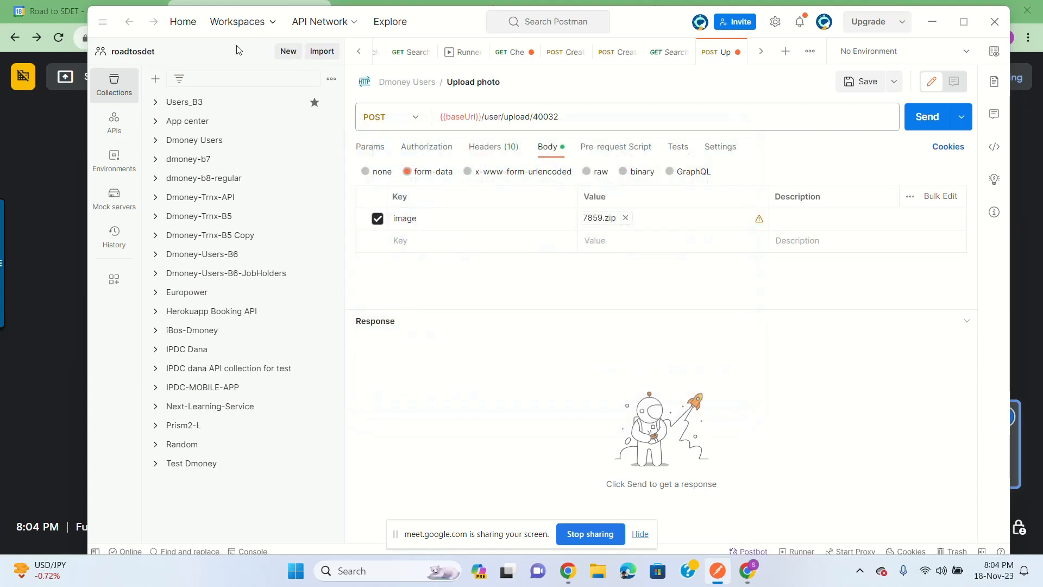
click(264, 23)
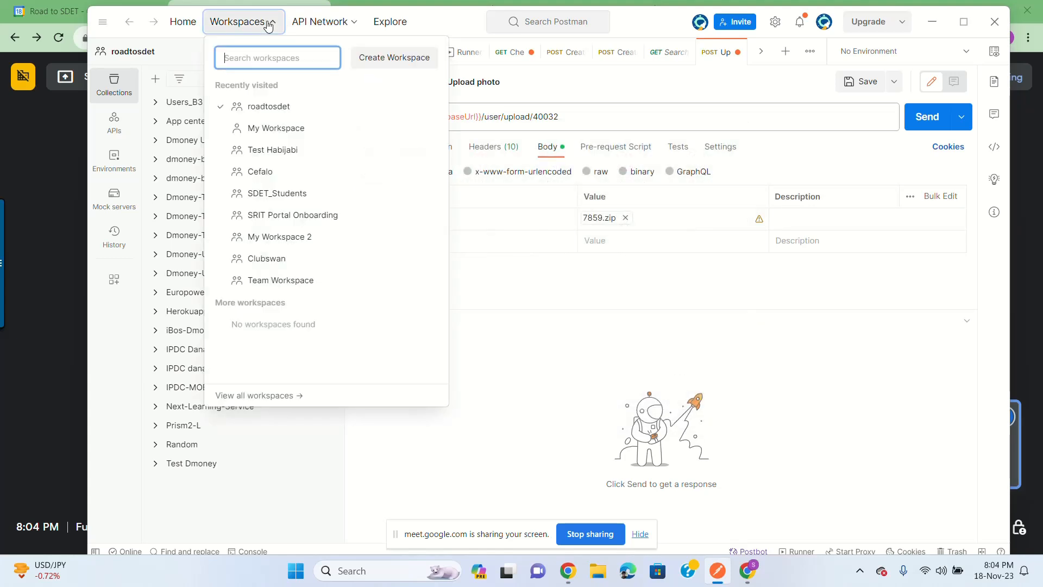
click(286, 111)
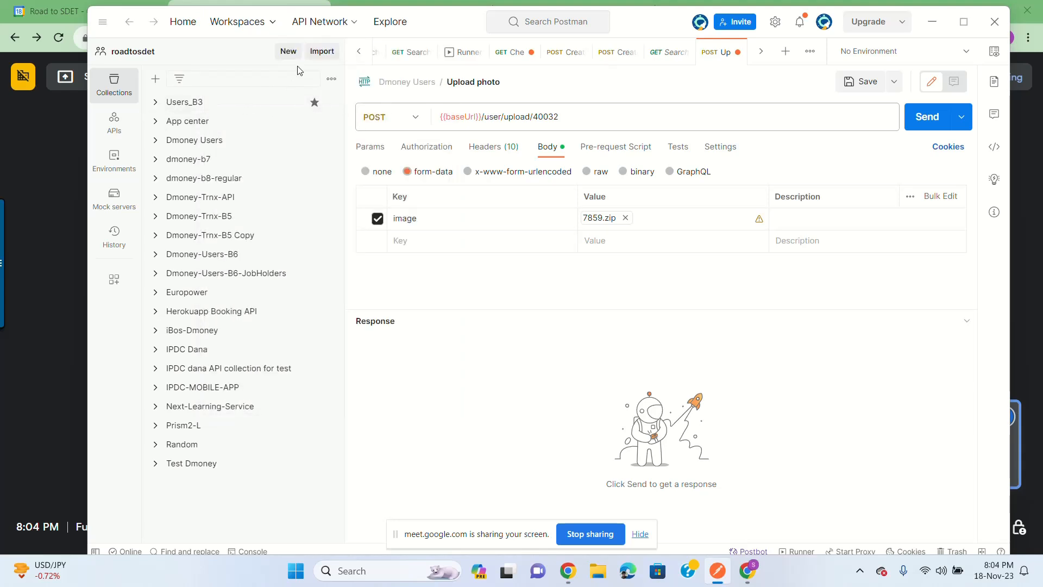
click(286, 56)
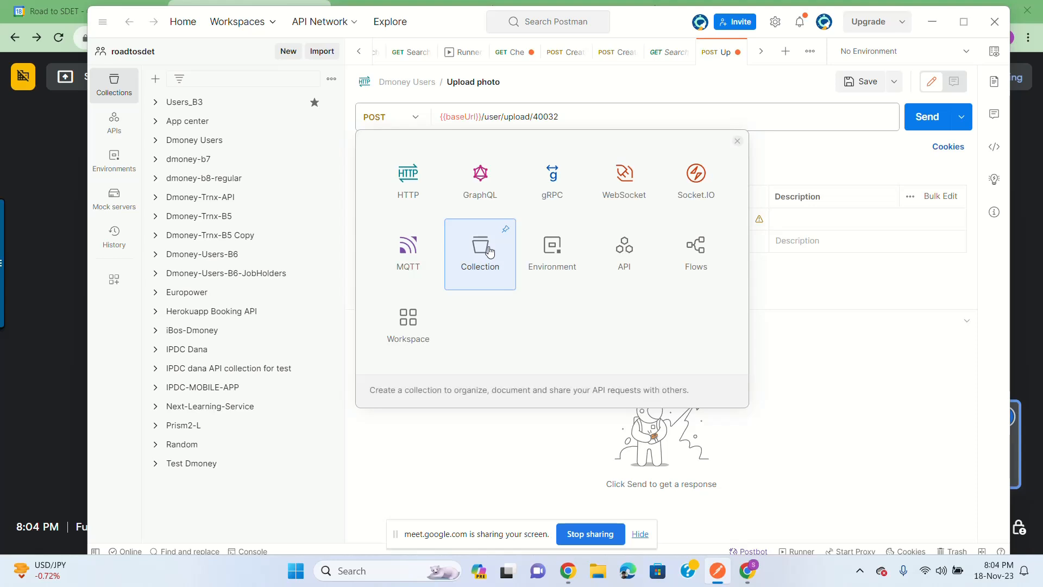
Step: Create a new collection and name it dmoney-users-B9
click(490, 251)
click(201, 408)
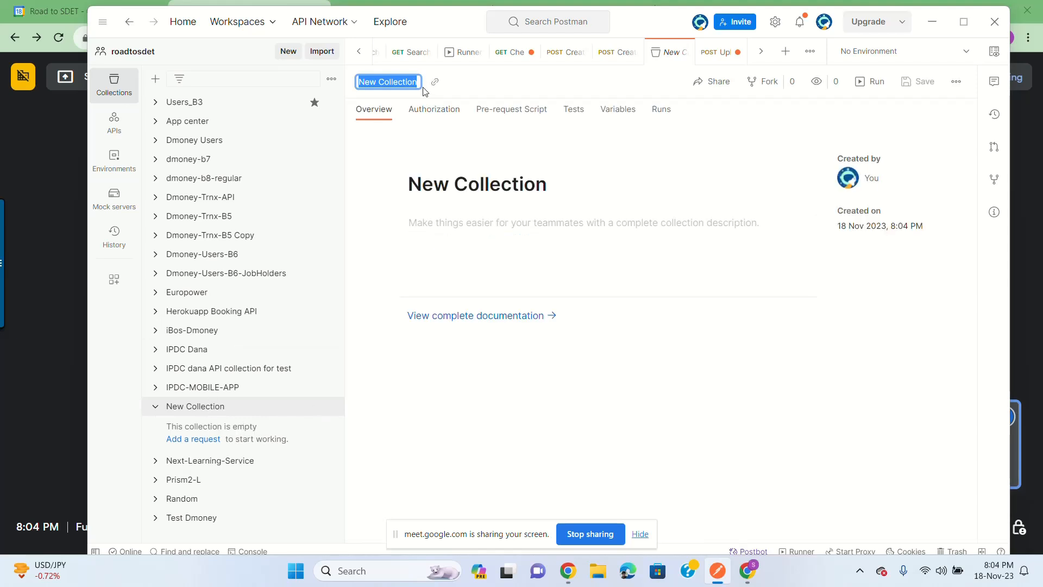
text(dmoney)
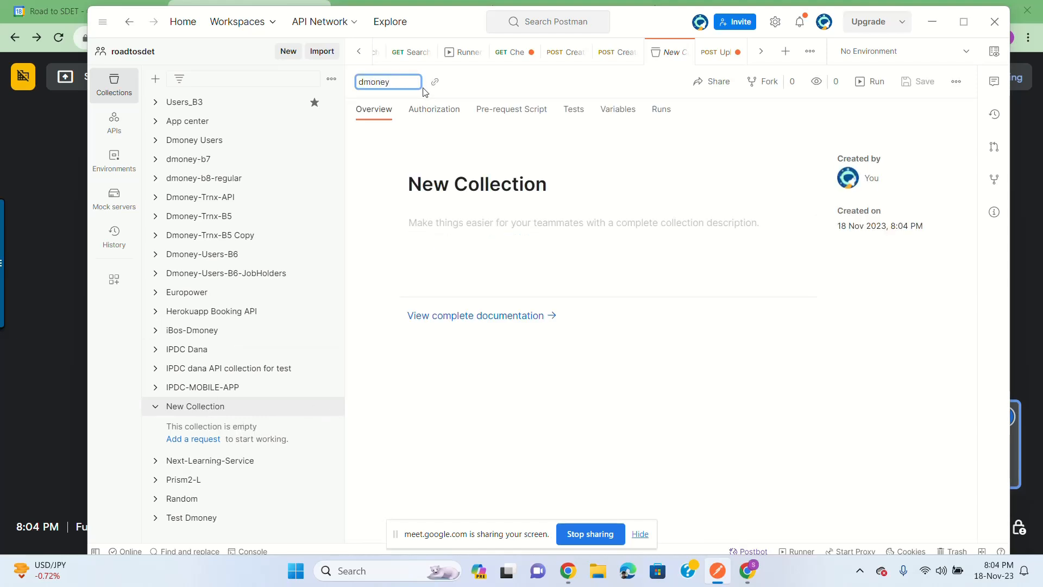
text(-users-B9)
key(Return)
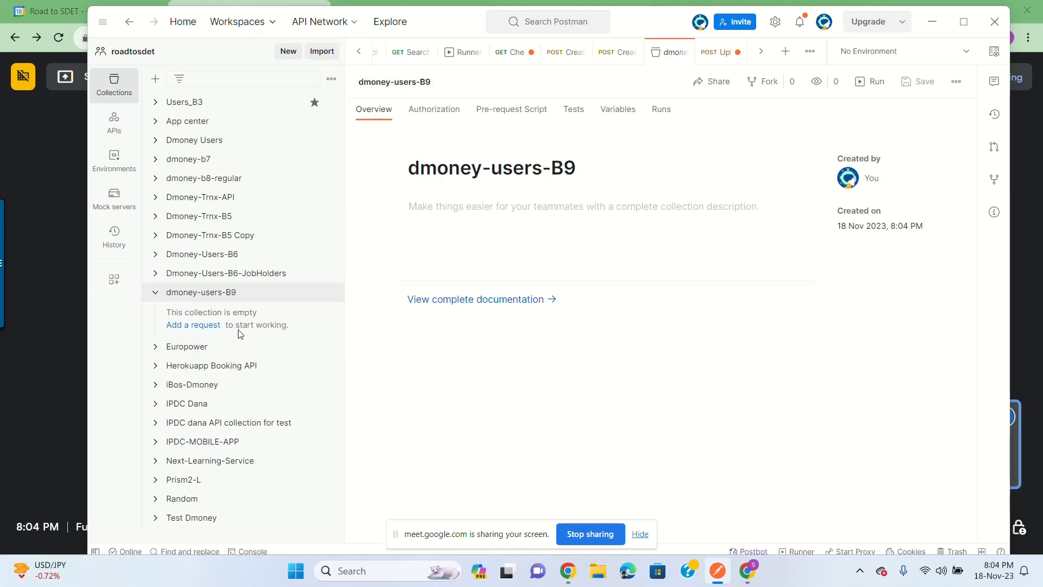
Step: Add a blank GET 'New Request' to the dmoney-users-B9 collection
click(205, 328)
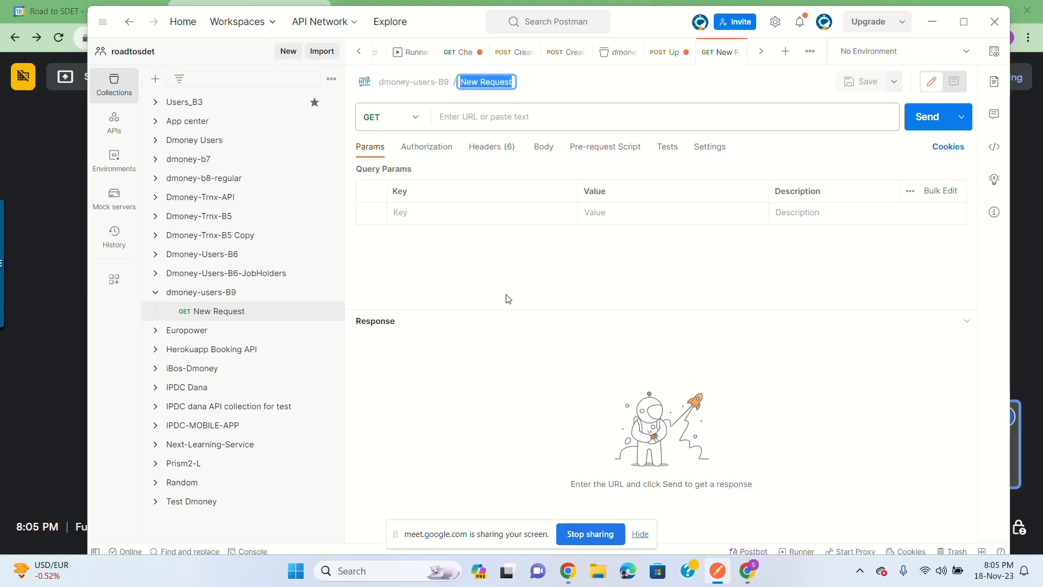
Step: Switch to the API Documentation document in Chrome and review its endpoints
click(35, 161)
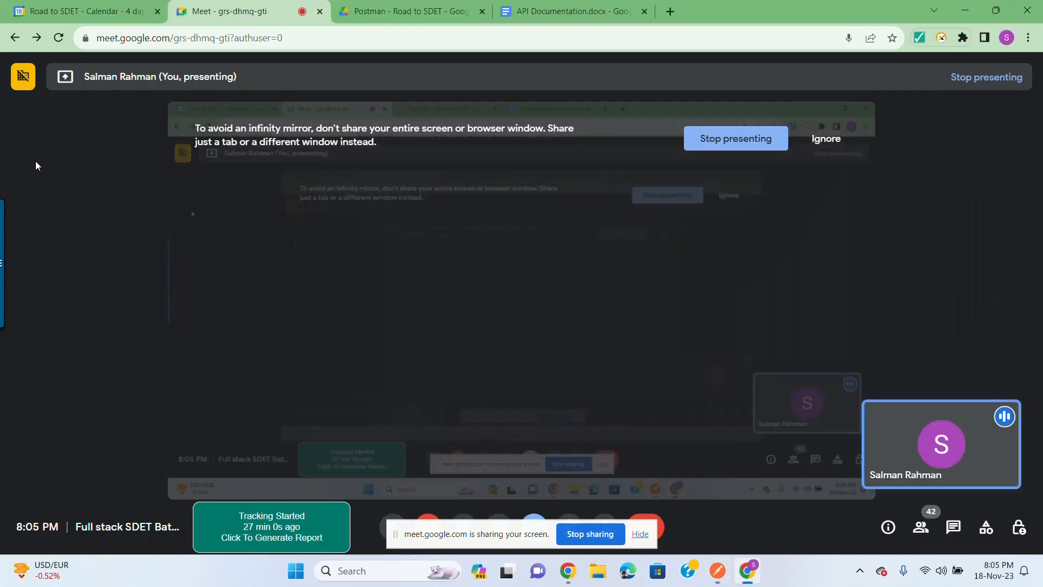
click(542, 5)
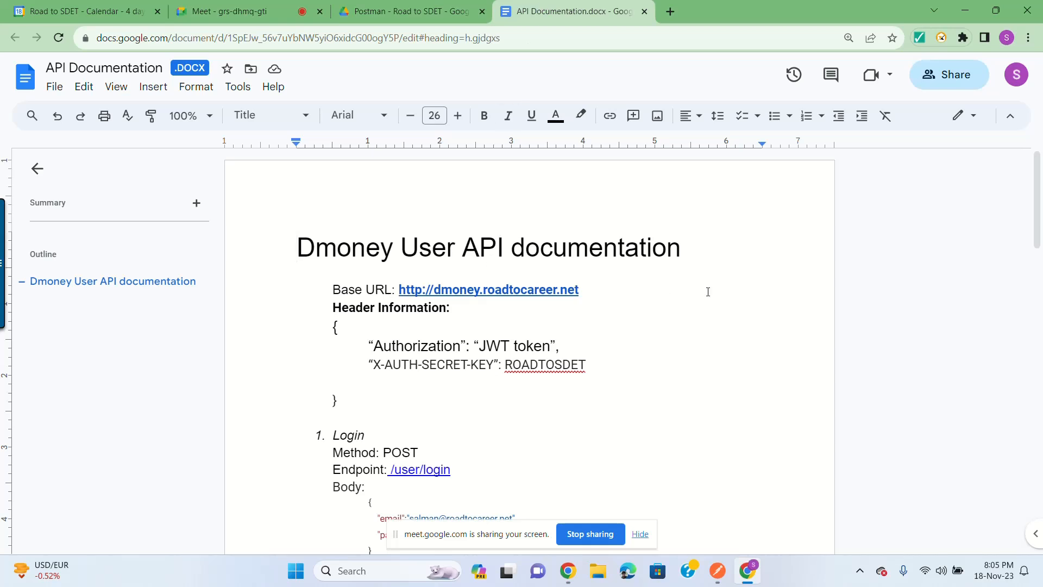
scroll(696, 302, down, 7)
scroll(691, 307, up, 3)
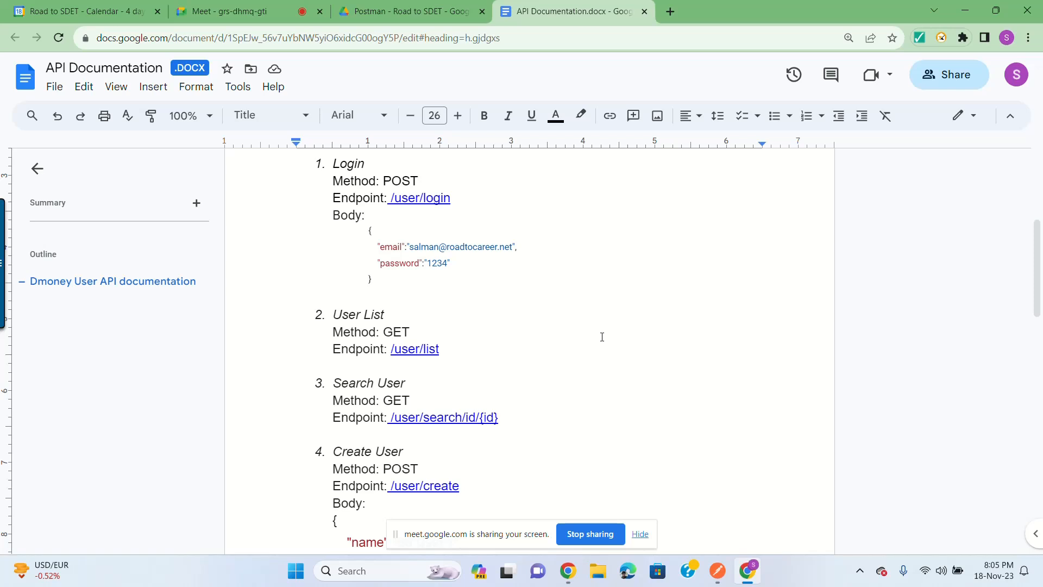
scroll(607, 335, up, 3)
scroll(614, 334, down, 3)
scroll(614, 334, up, 3)
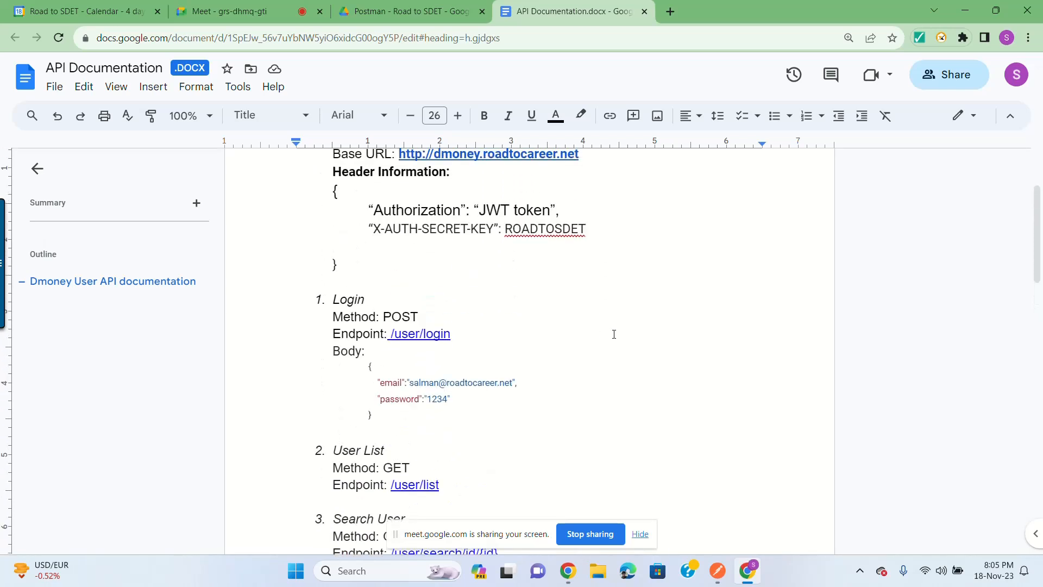
double_click(346, 298)
click(348, 299)
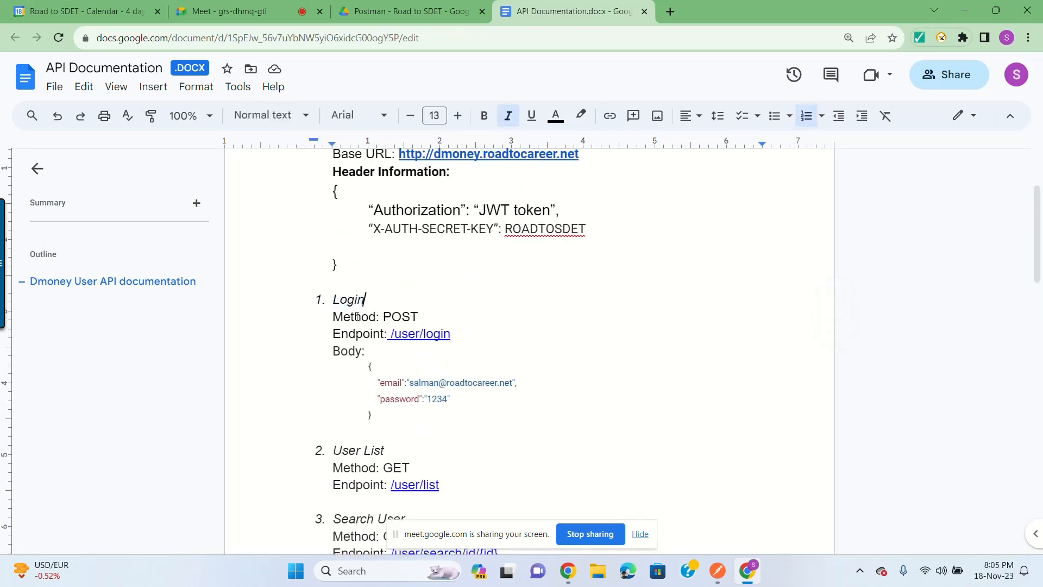
click(432, 316)
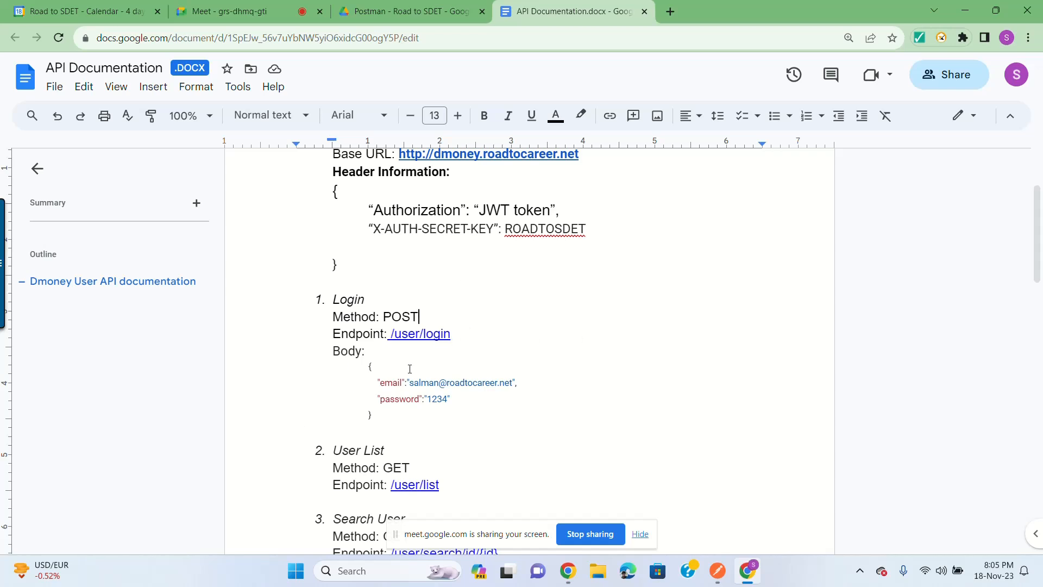
scroll(580, 322, up, 3)
click(580, 288)
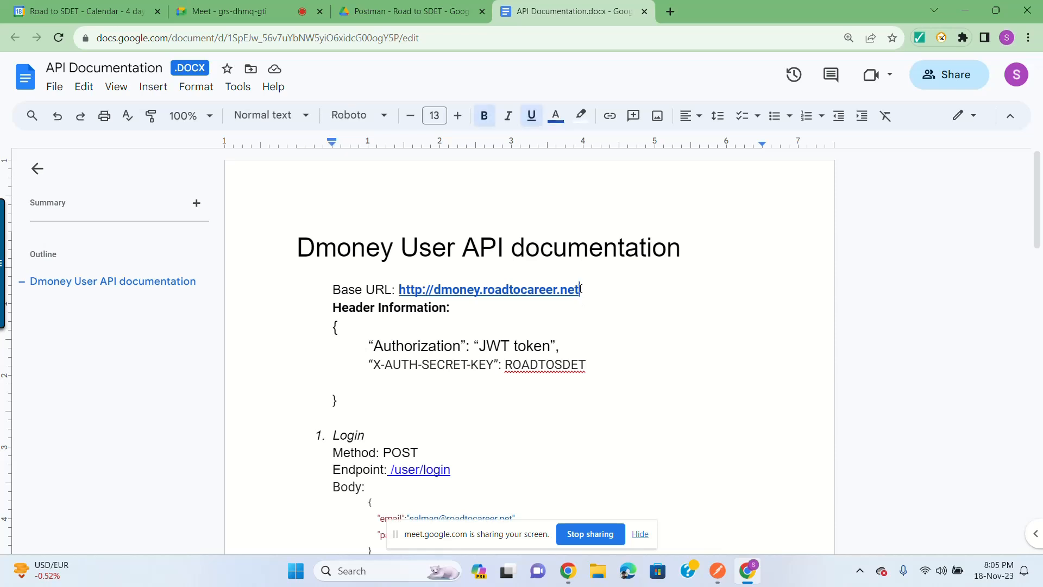
shift+click(400, 290)
key(ctrl+c)
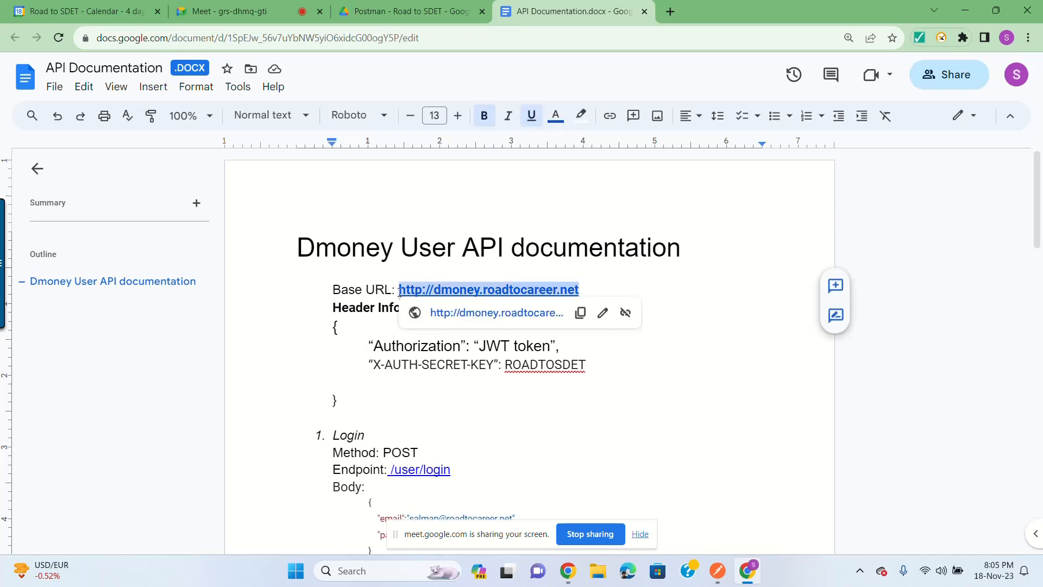
Step: Paste the base URL into the new request and rename the request to User Login
click(717, 570)
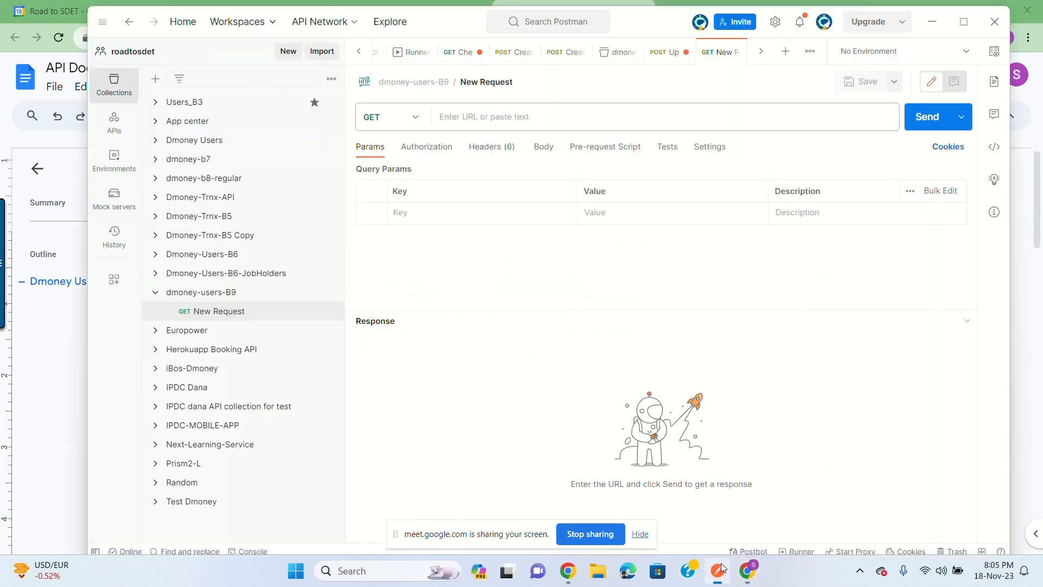
click(505, 119)
key(ctrl+v)
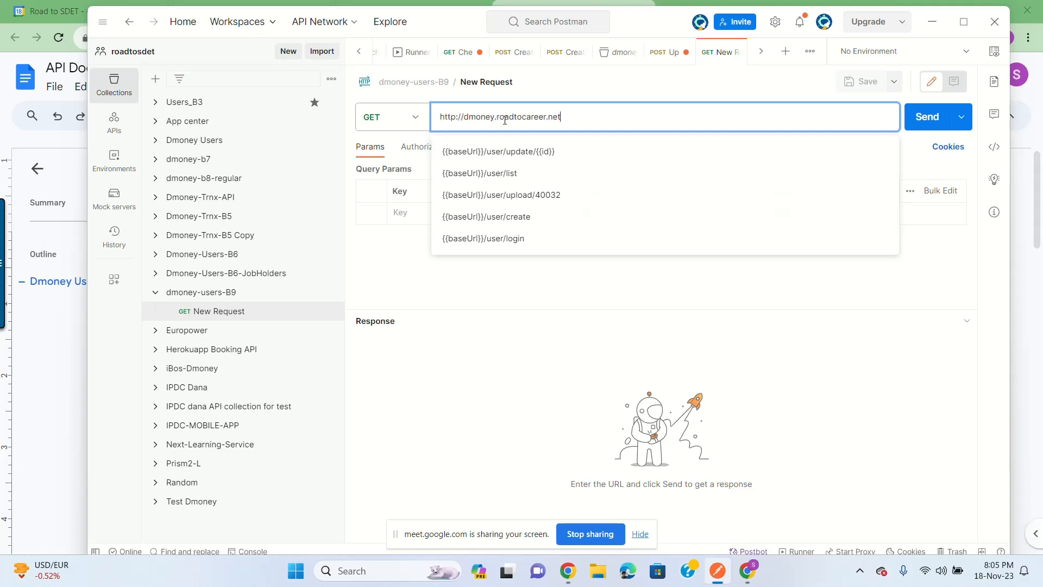
click(488, 81)
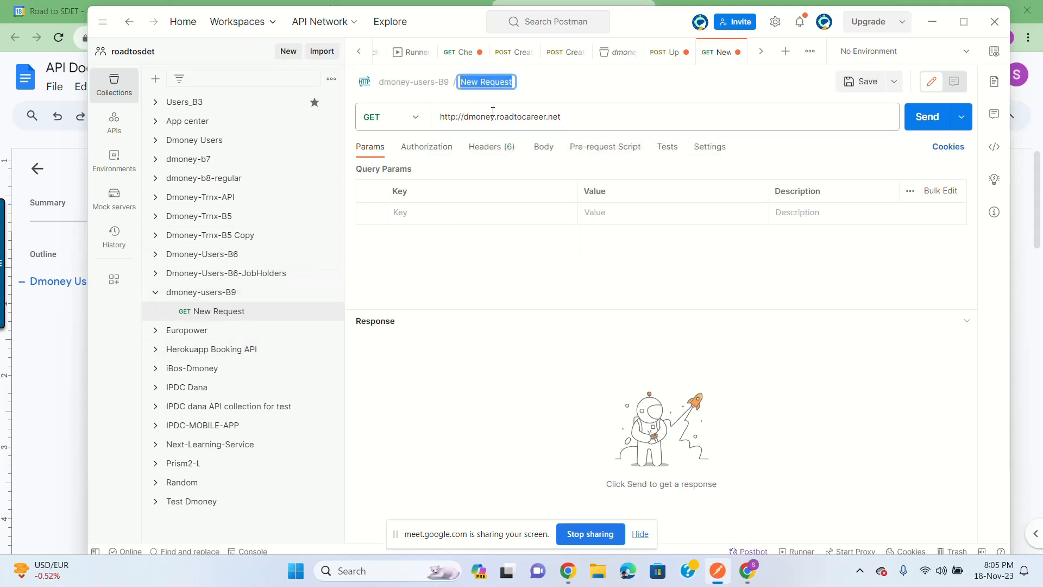
text(Login)
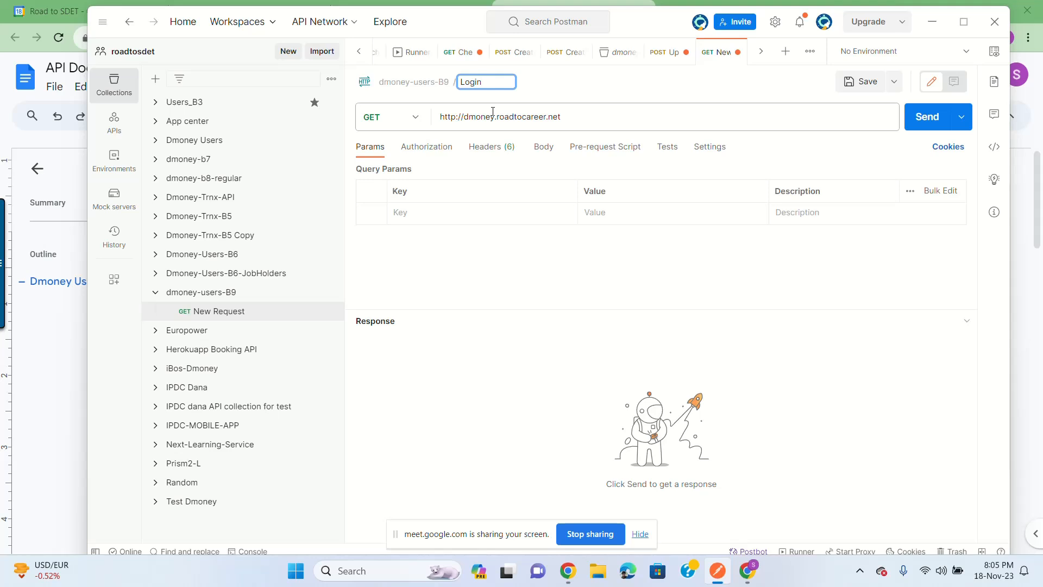
key(Return)
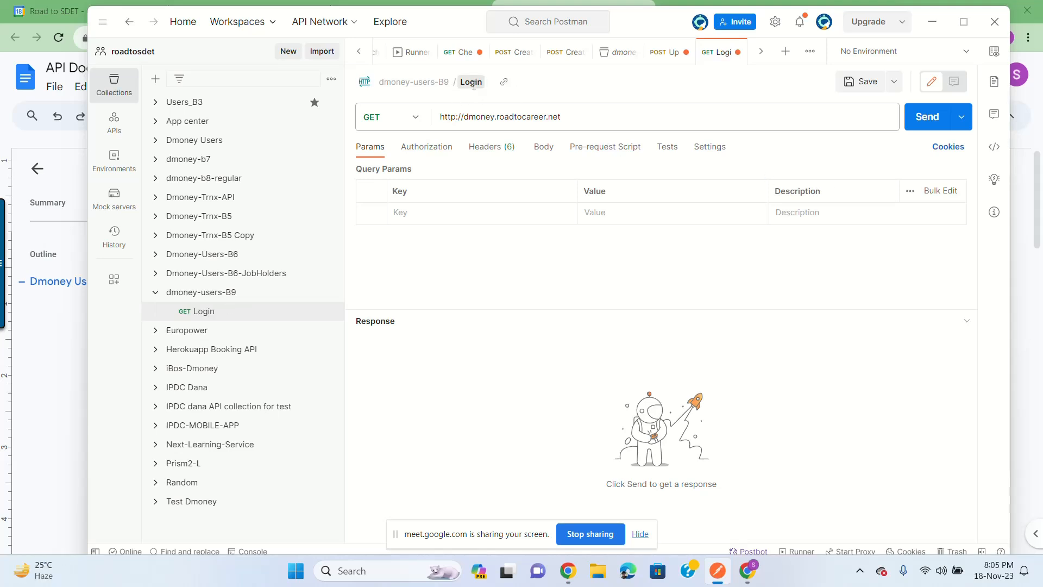
click(471, 83)
text(User Login)
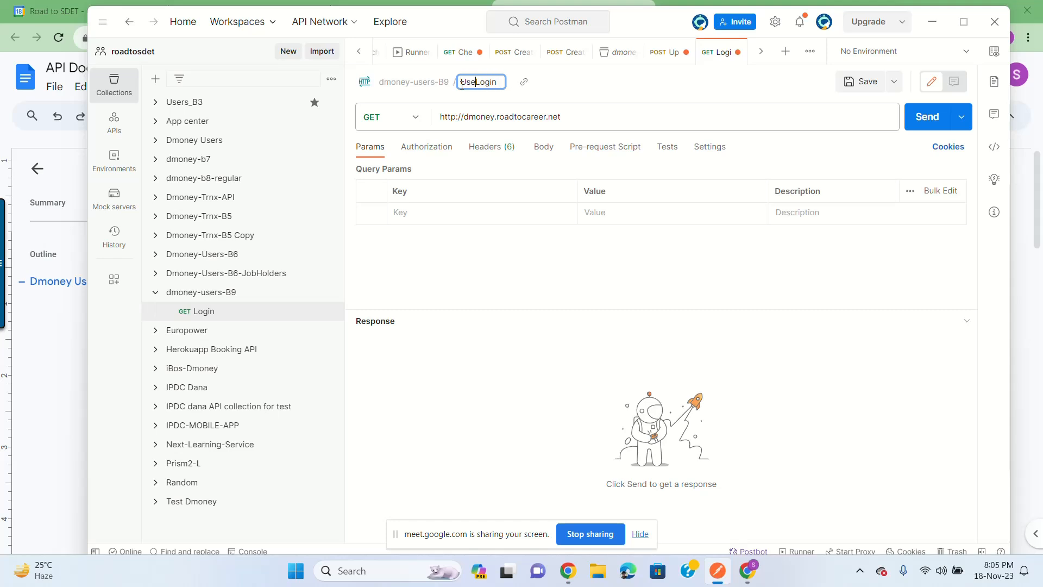
key(Return)
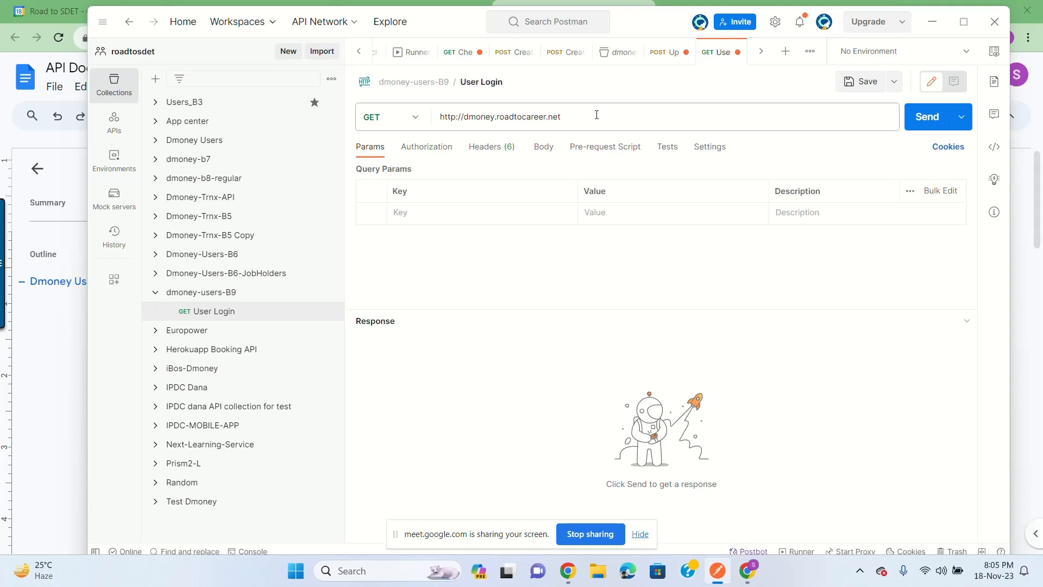
Step: Append the /user/login endpoint from the API docs to the URL, removing the extra slash
click(585, 122)
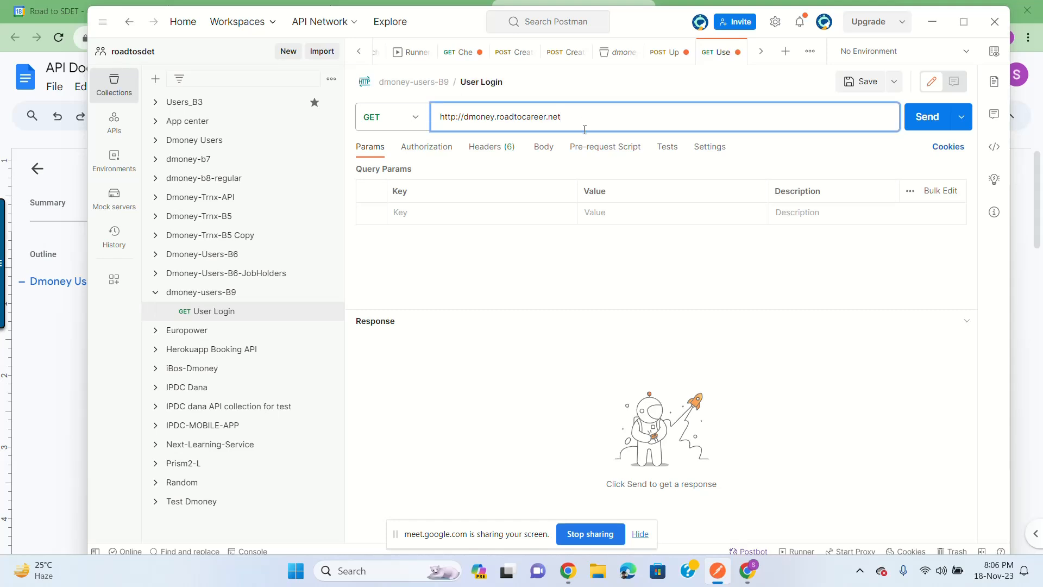
click(747, 570)
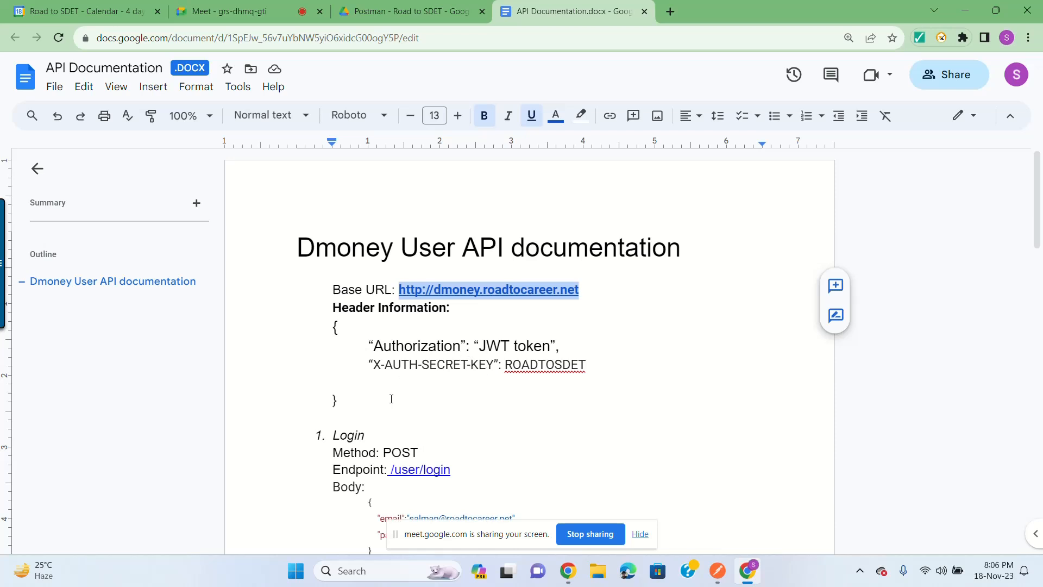
scroll(497, 361, down, 3)
drag(387, 338, 505, 323)
key(ctrl+c)
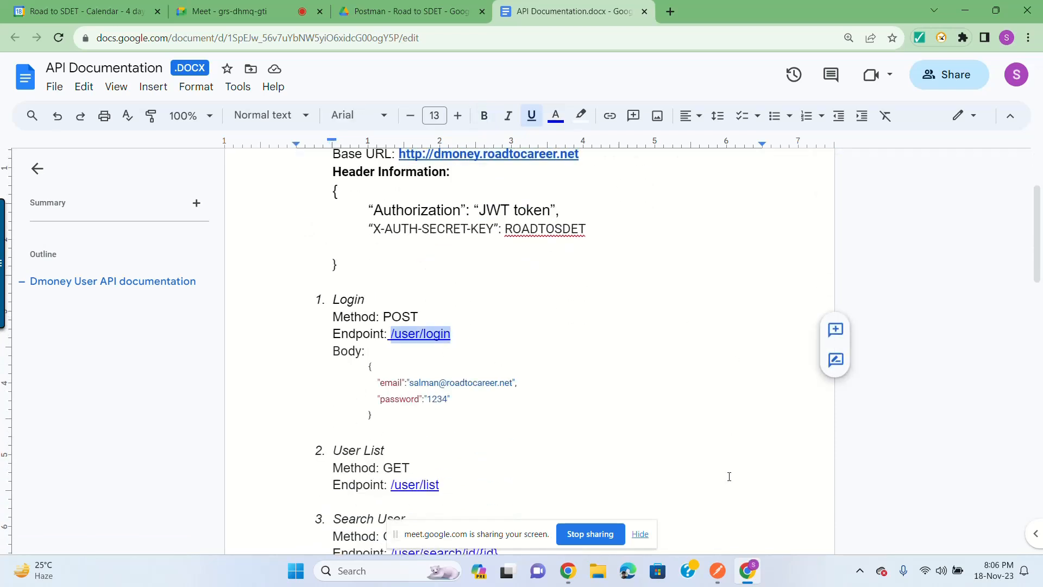
click(717, 570)
click(604, 113)
text(//dmoney.roadtocareer.net/)
key(ctrl+v)
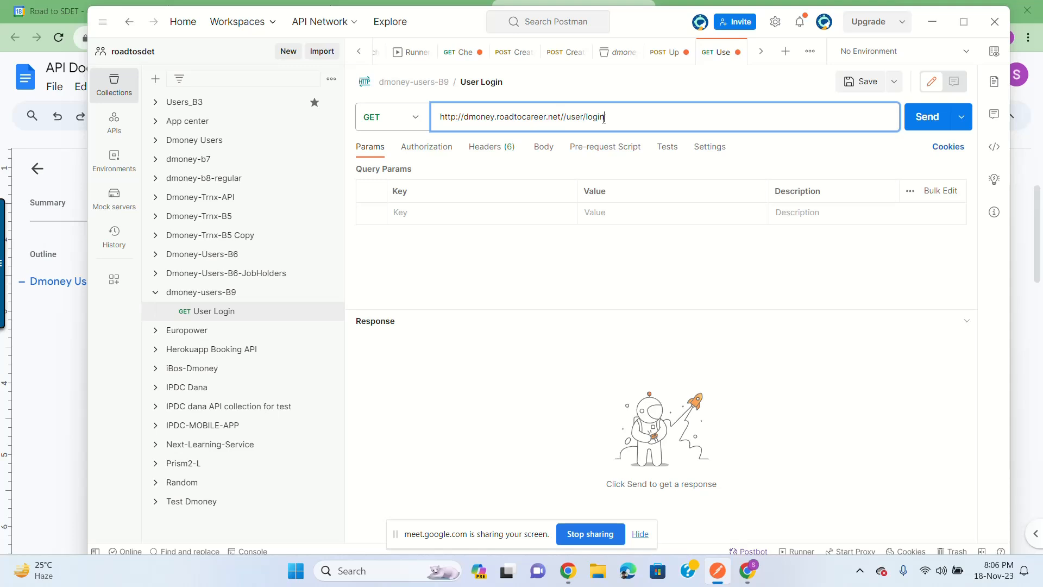
click(565, 117)
key(BackSpace)
Step: Switch the User Login method from GET to POST and set its body to raw JSON
click(420, 123)
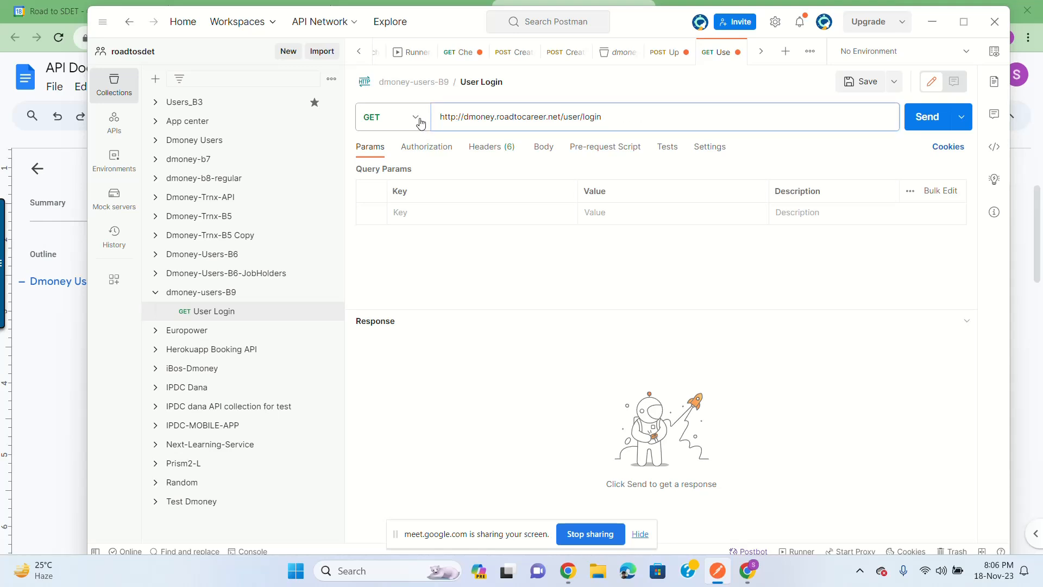
click(396, 174)
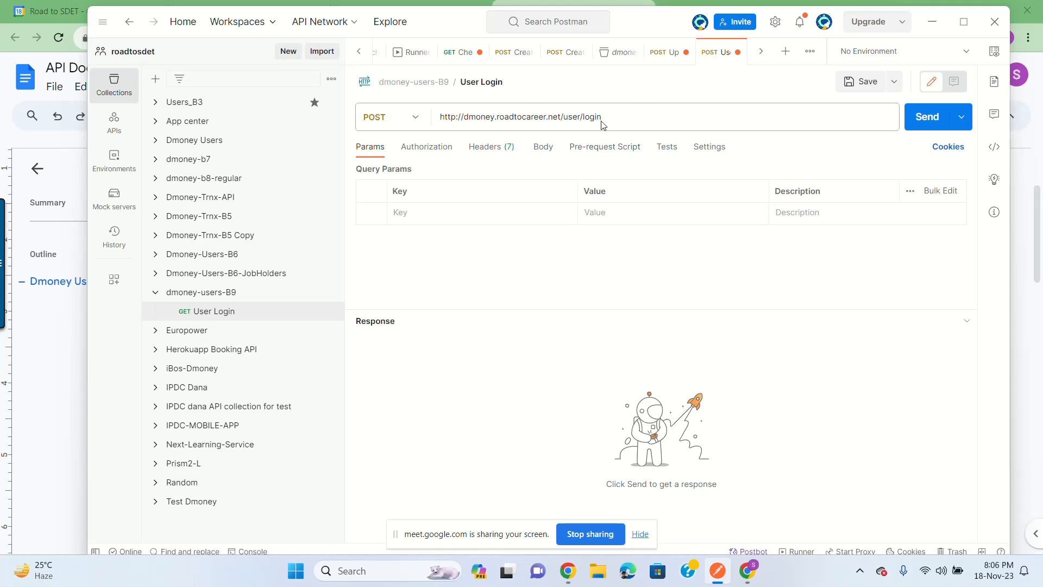
click(544, 149)
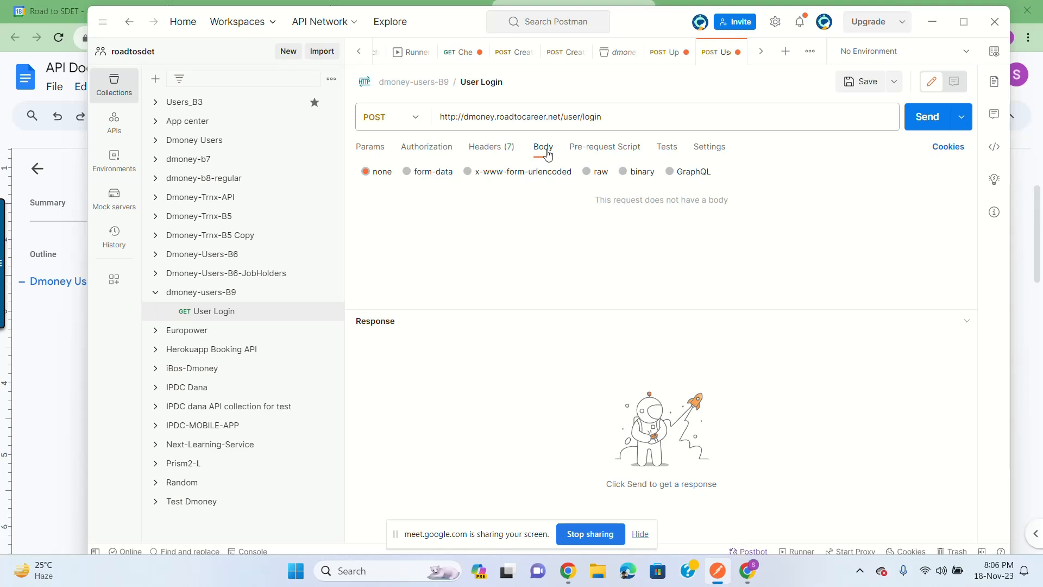
click(586, 172)
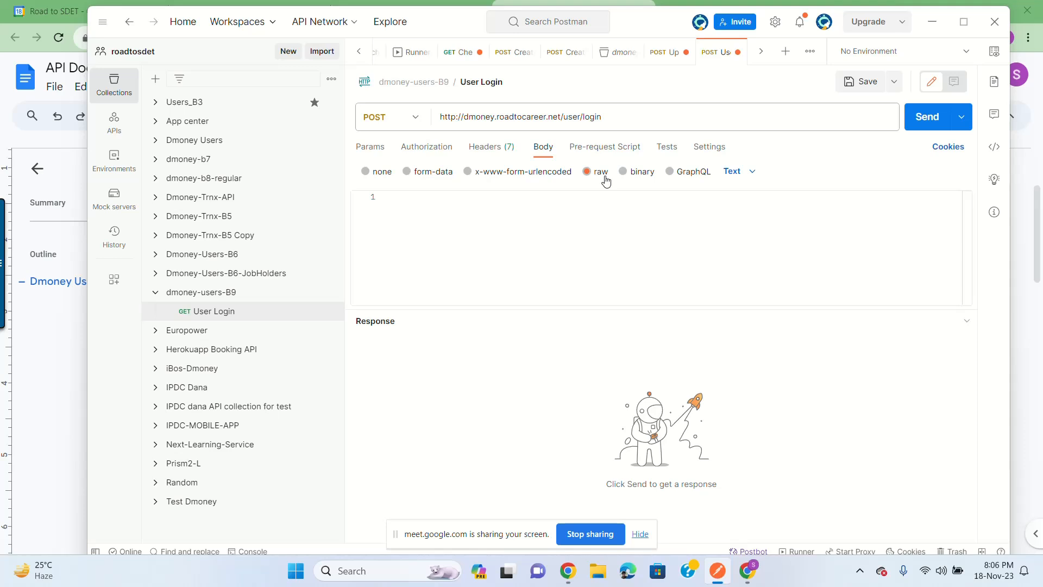
click(737, 172)
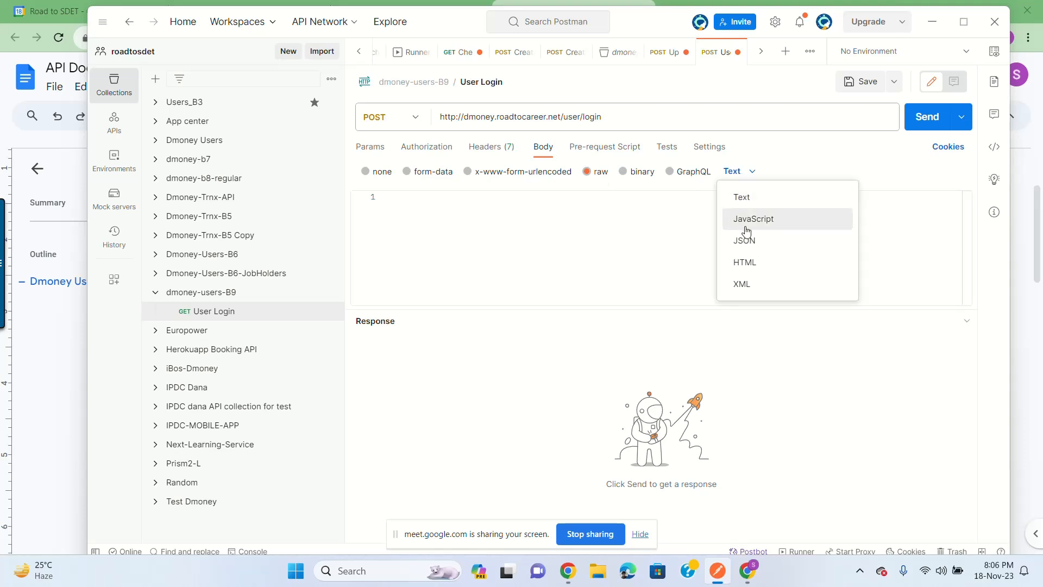
click(761, 244)
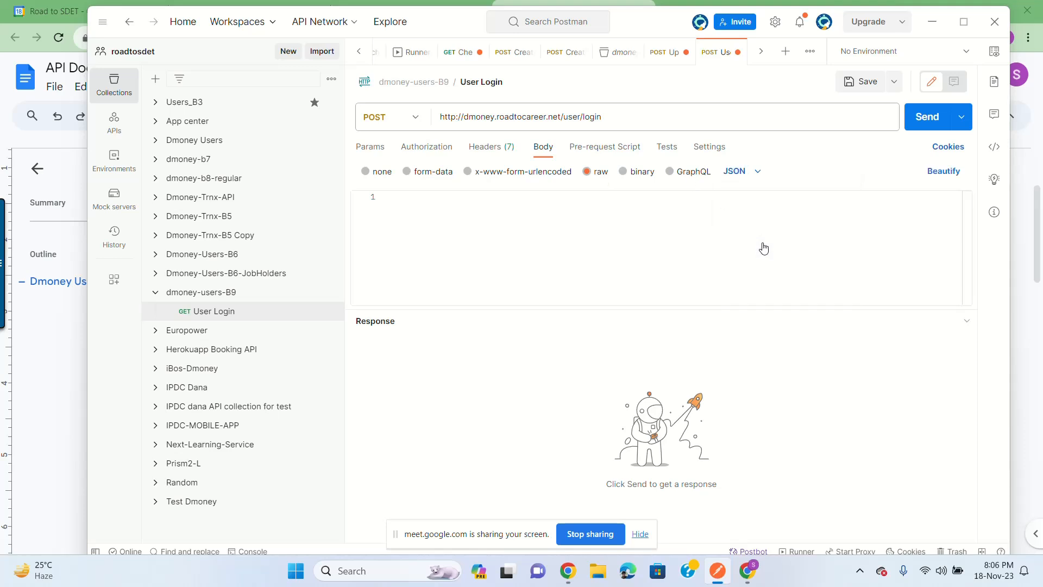
click(636, 242)
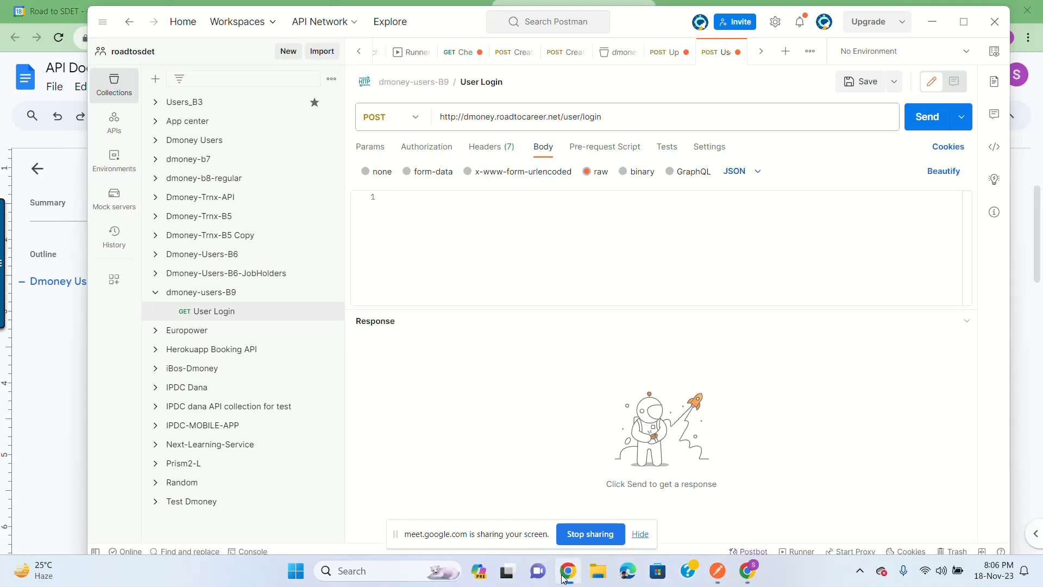
Step: Copy the login body JSON from the API documentation and paste it into the request body
click(747, 576)
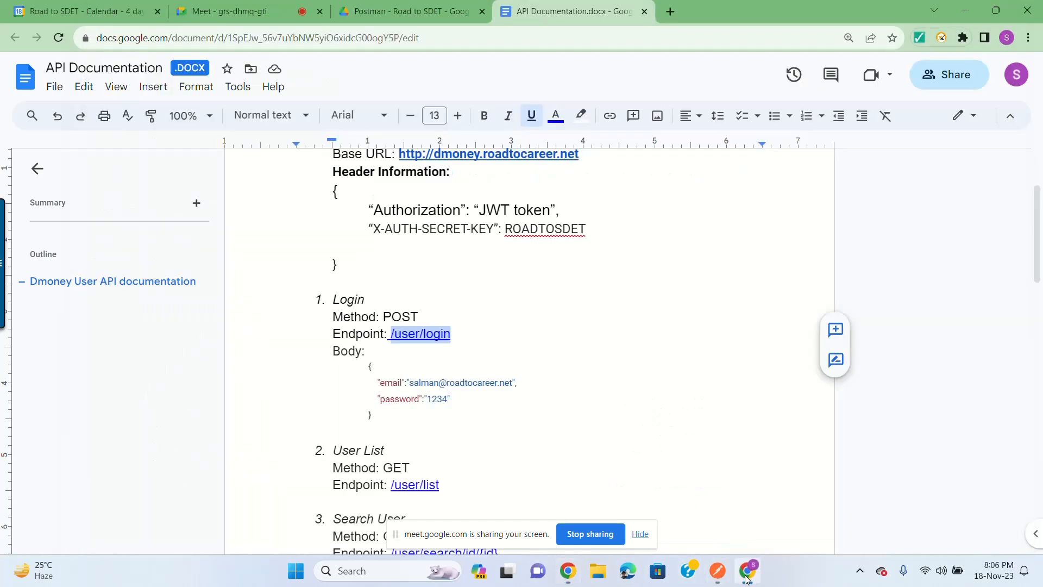
click(373, 367)
shift+click(380, 416)
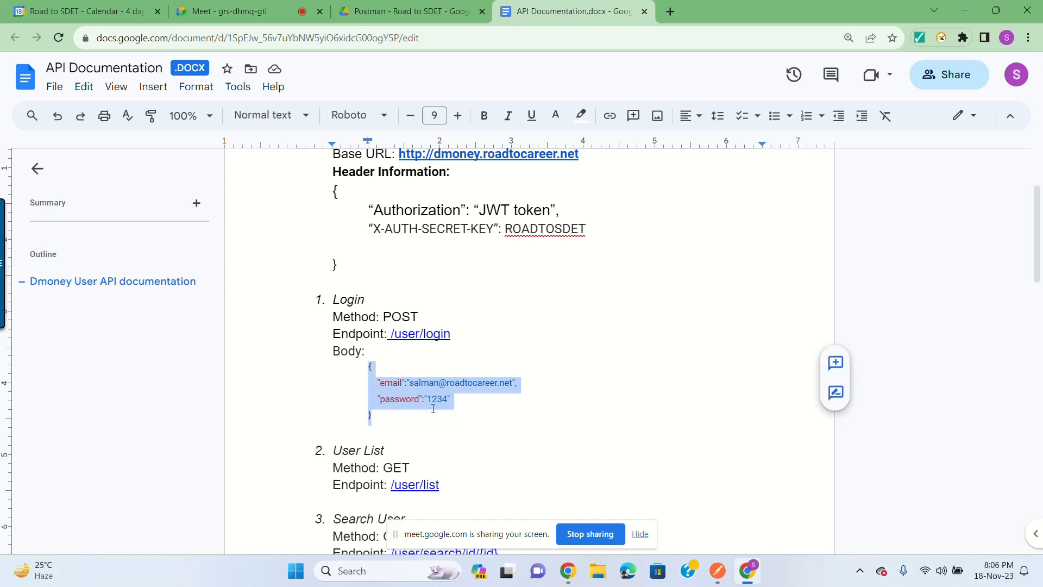
key(ctrl+c)
key(alt+Tab)
key(ctrl+v)
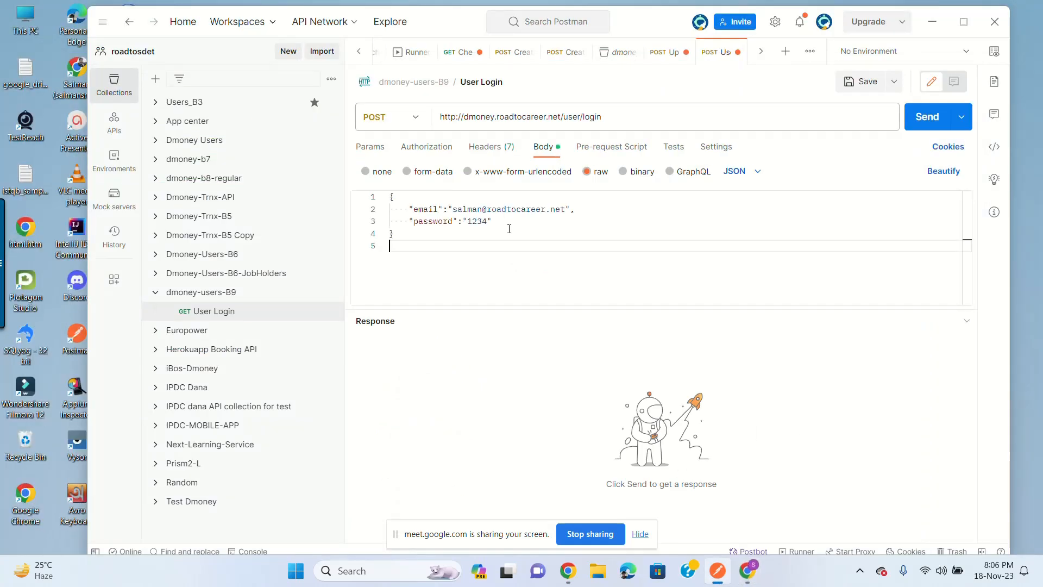
drag(451, 209, 577, 209)
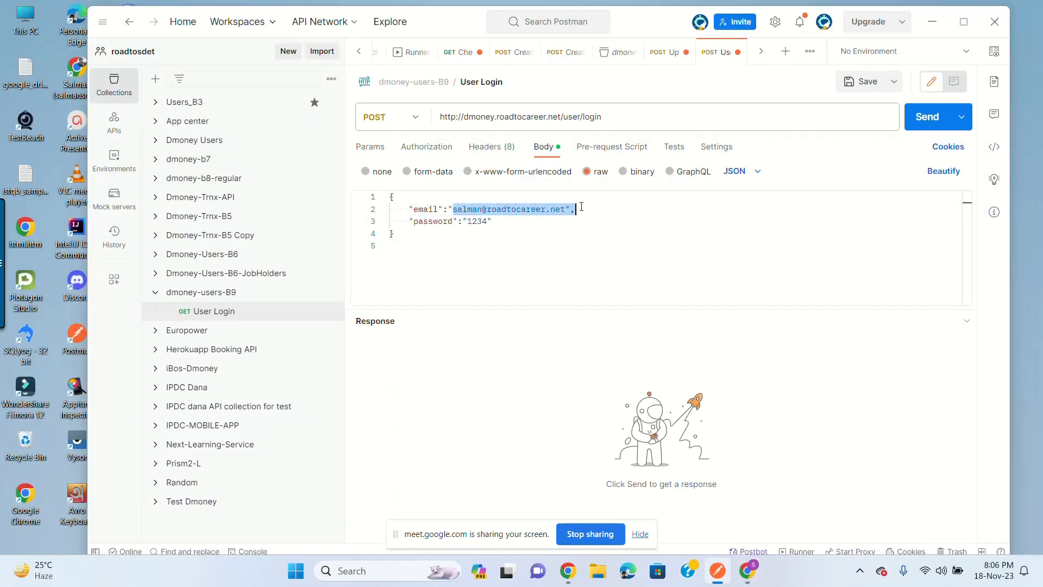
click(477, 221)
double_click(478, 221)
click(492, 221)
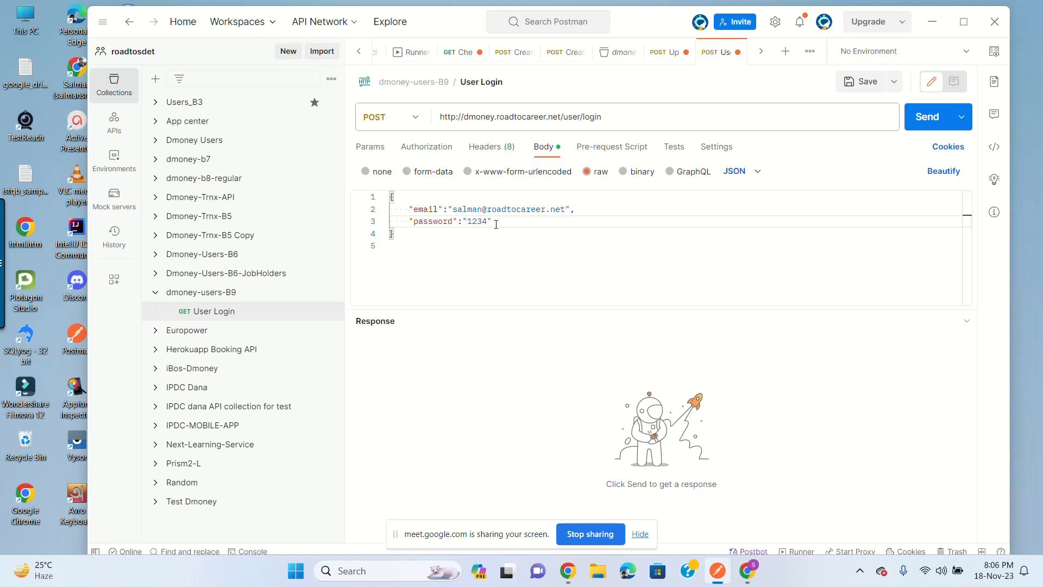
Step: Review the request's 8 headers, including the auto-added Content-Type application/json
click(480, 152)
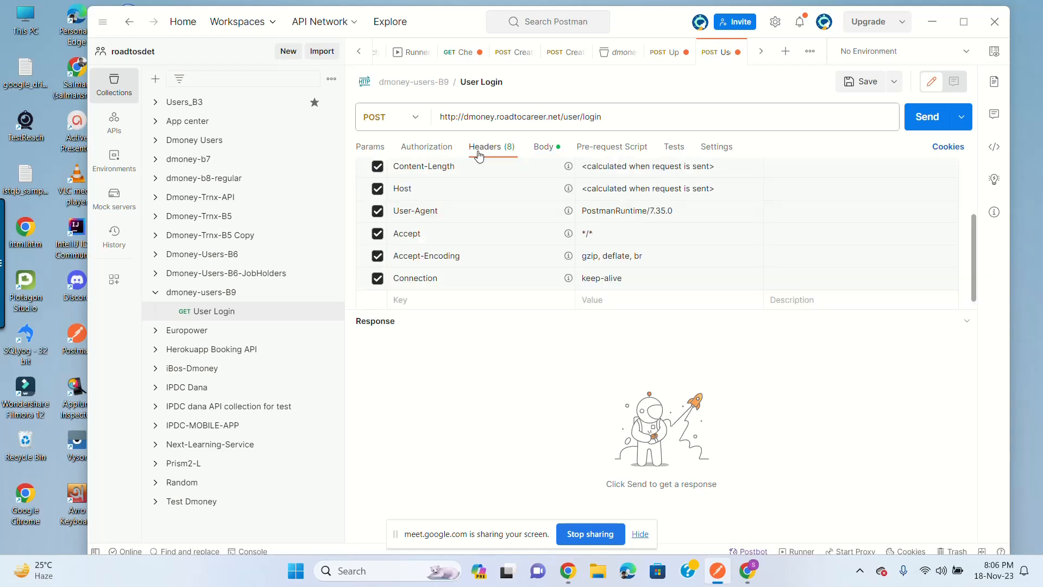
scroll(489, 214, up, 5)
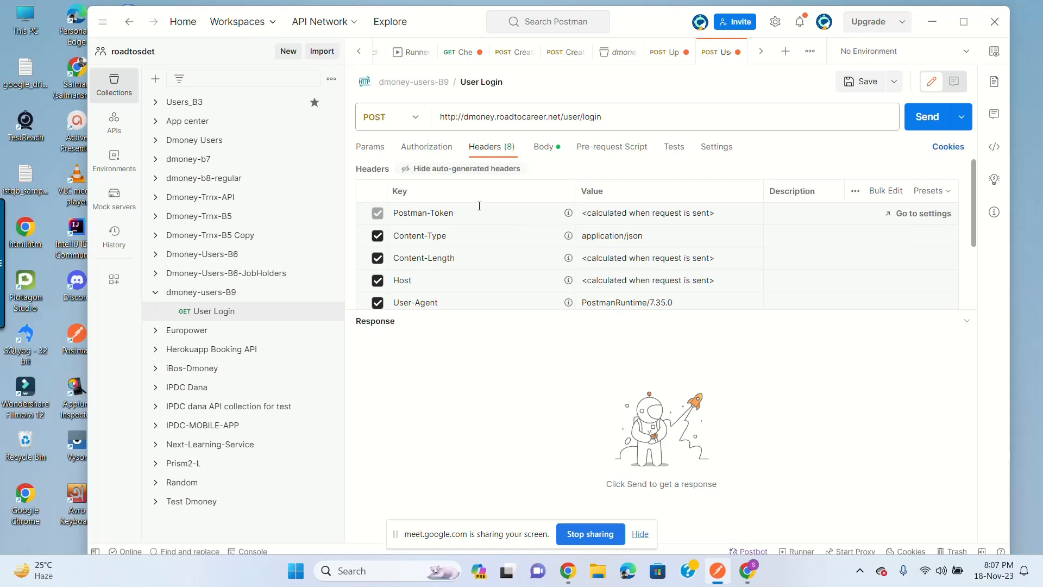
scroll(474, 251, down, 3)
scroll(469, 257, up, 3)
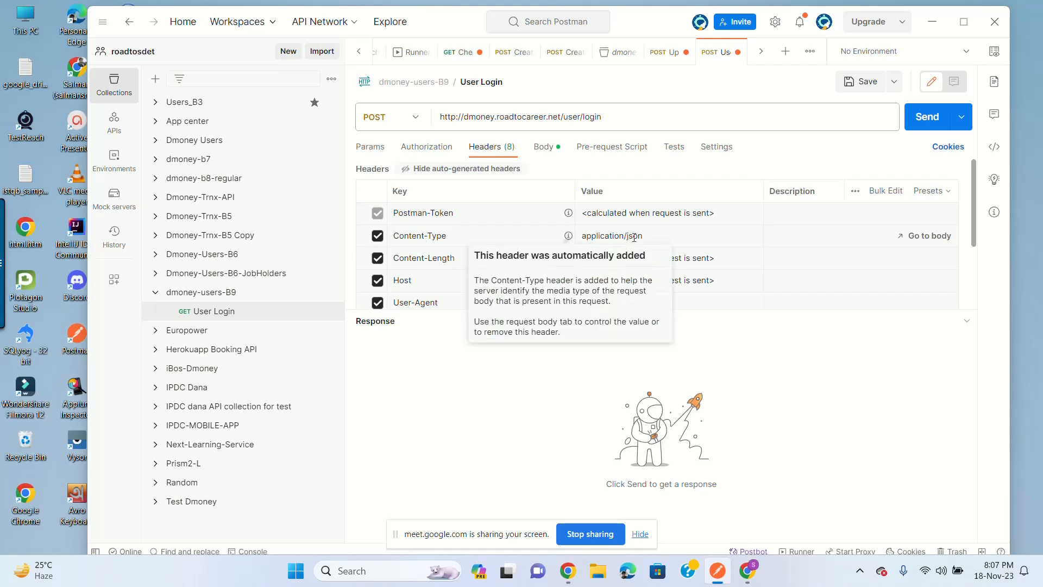
Step: Save the User Login POST request to dmoney-users-B9 and send it
click(537, 151)
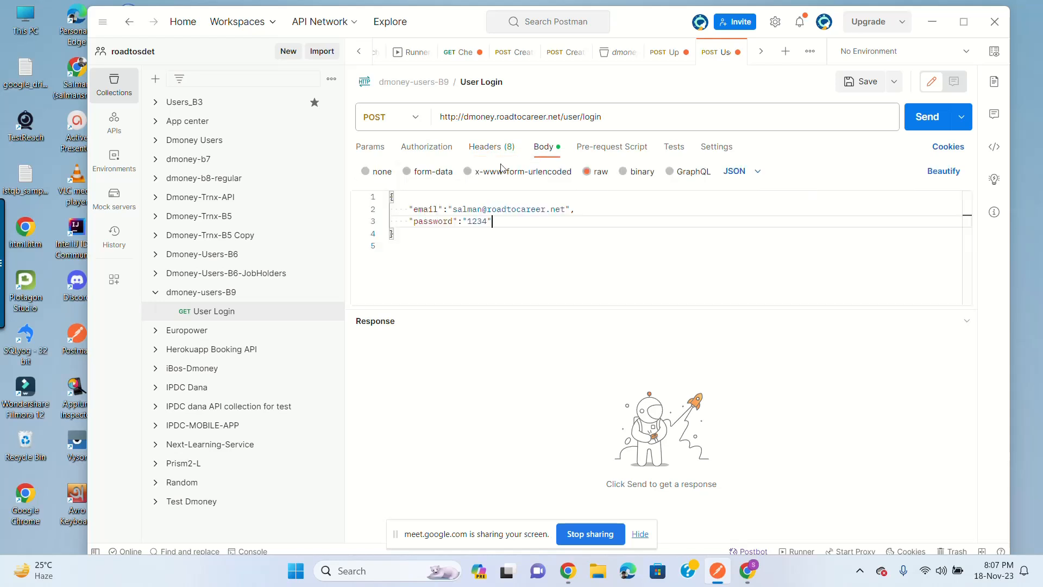
click(871, 89)
click(925, 125)
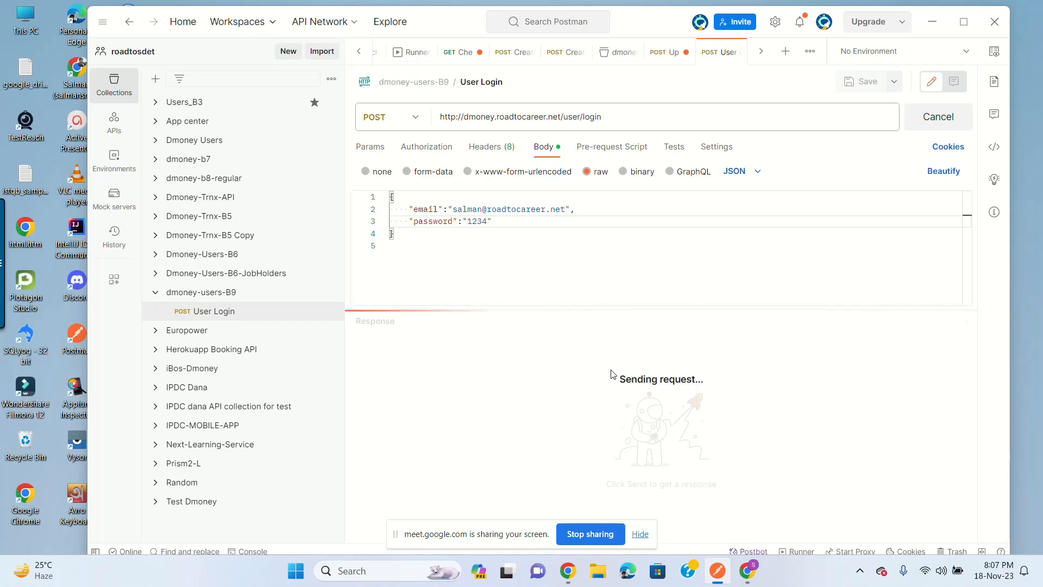
Step: Inspect the 200 OK response's 'Login successfully' message and the returned token
drag(646, 18, 637, 13)
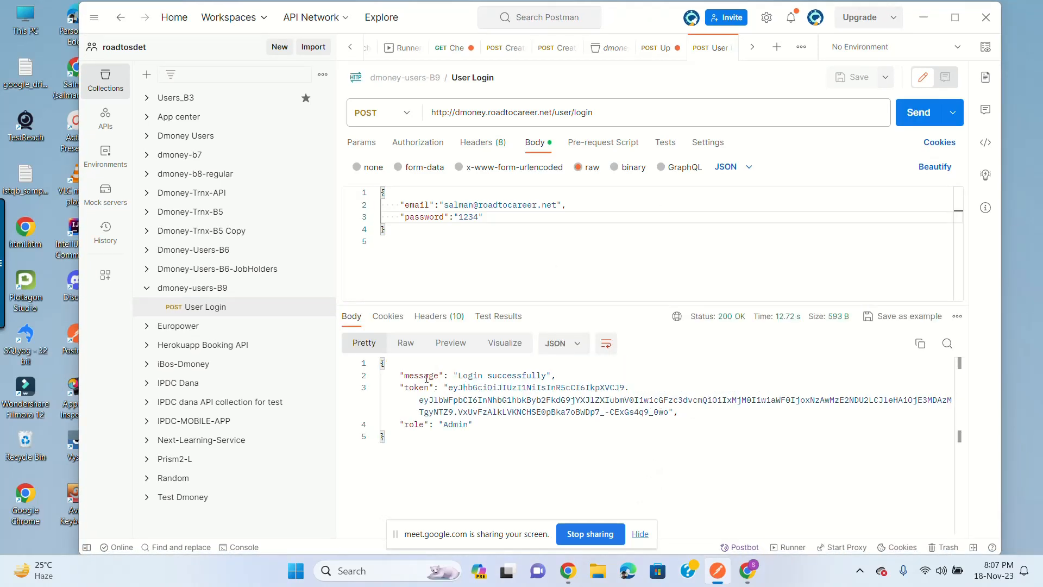
drag(458, 375, 540, 376)
click(538, 376)
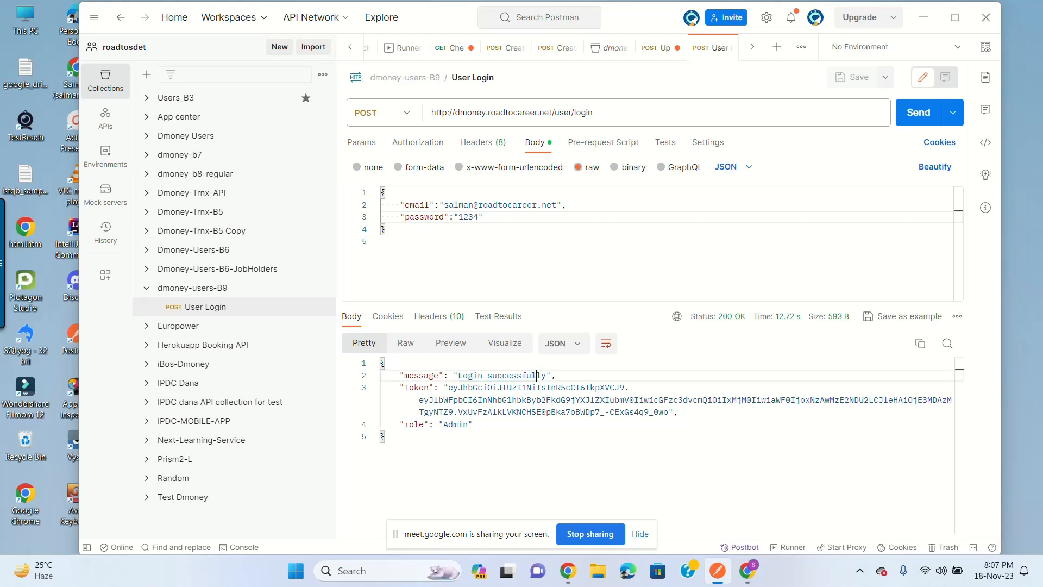
click(448, 388)
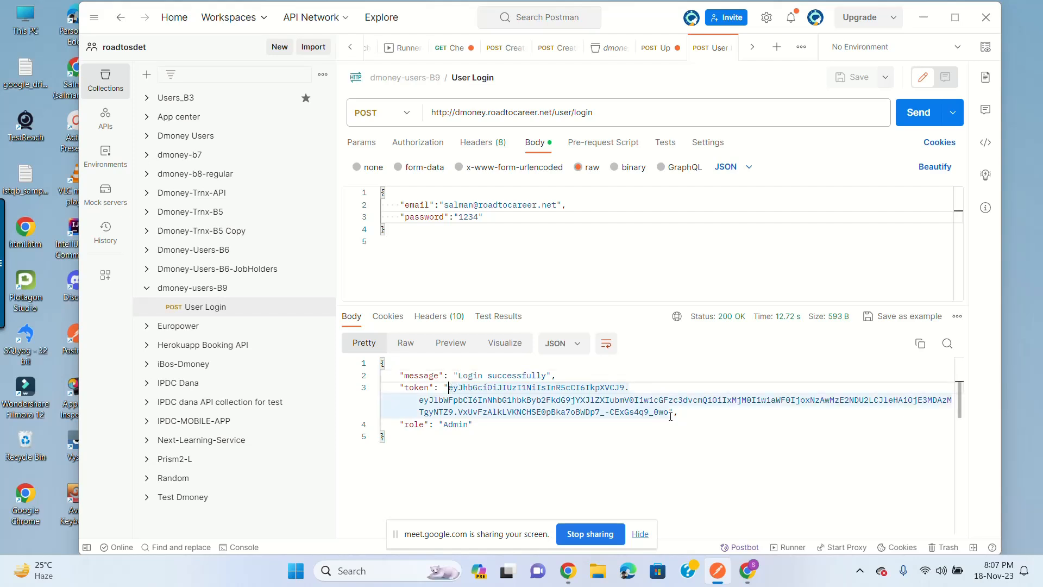
shift+click(664, 412)
click(465, 424)
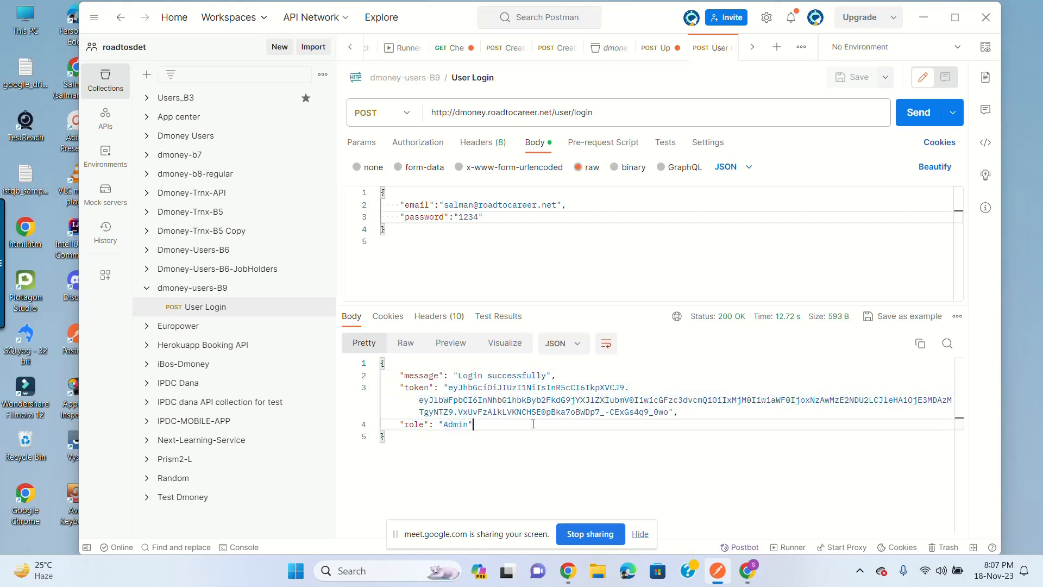
double_click(480, 220)
drag(549, 112, 412, 115)
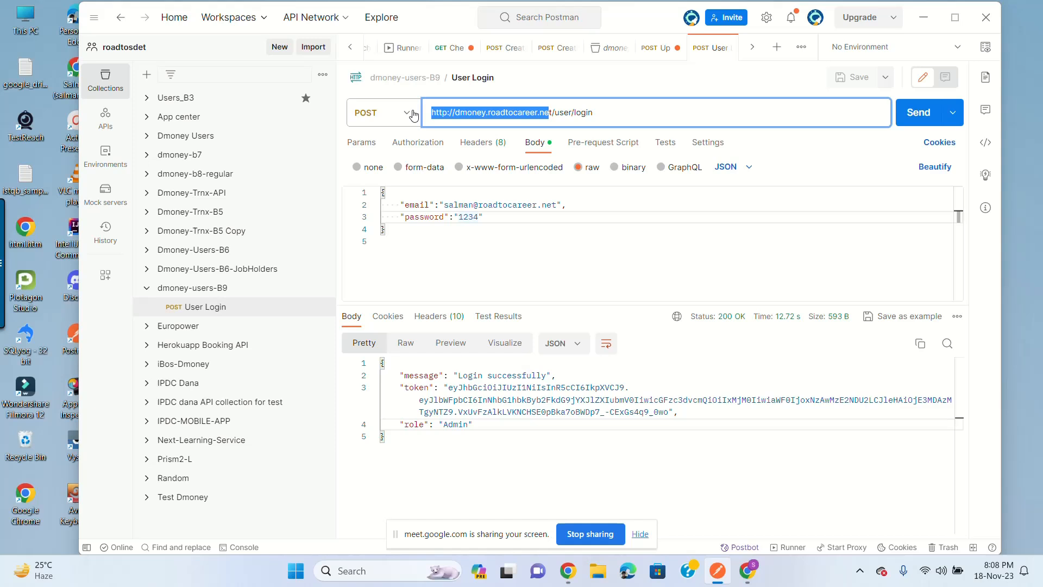
click(626, 113)
drag(555, 114, 614, 113)
click(623, 114)
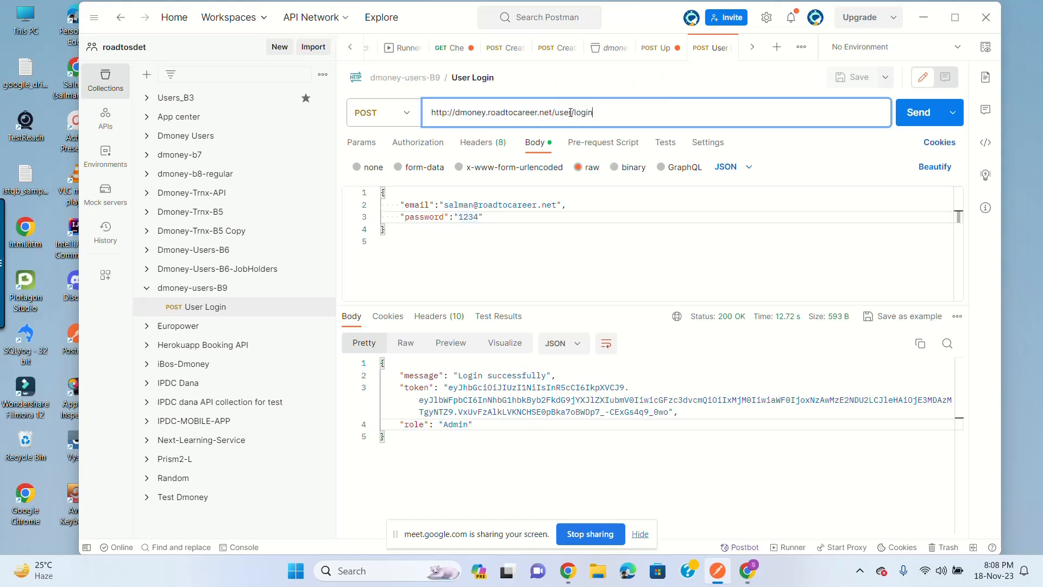
mouse_move(571, 113)
mouse_down()
mouse_move(553, 113)
mouse_move(574, 117)
mouse_up()
click(621, 116)
click(615, 118)
click(441, 217)
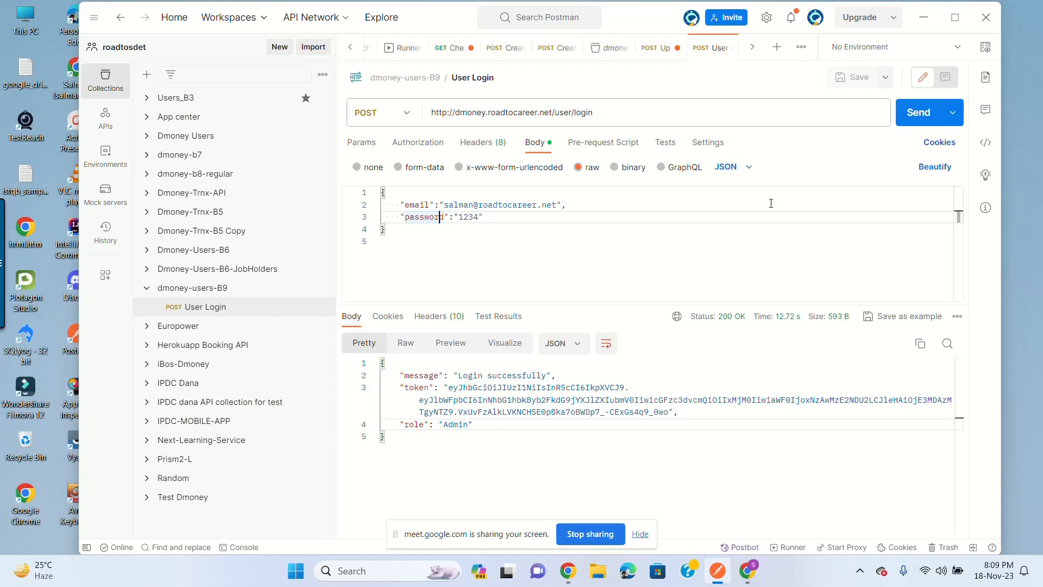
key(ctrl+a)
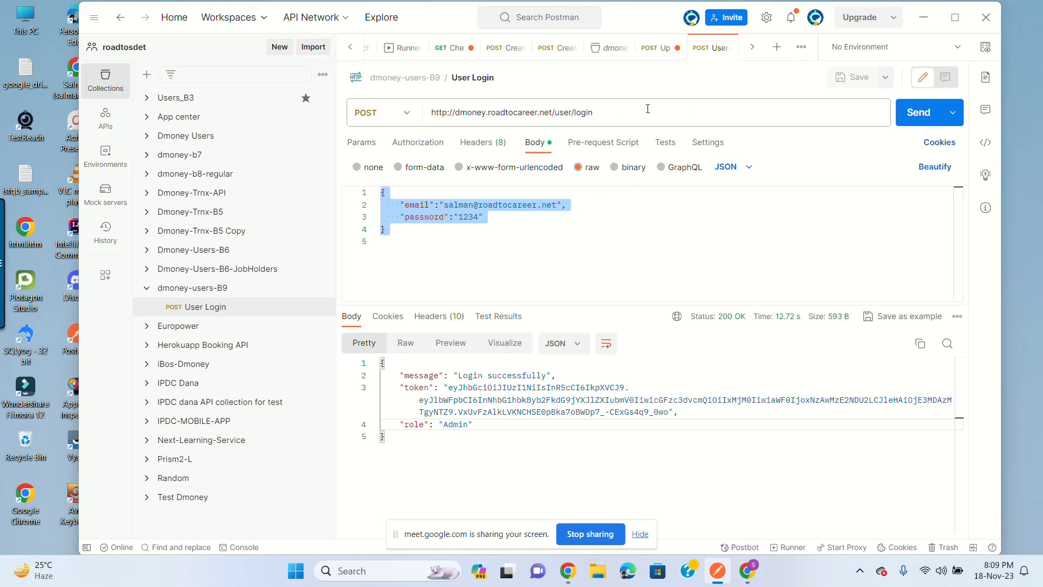
click(450, 255)
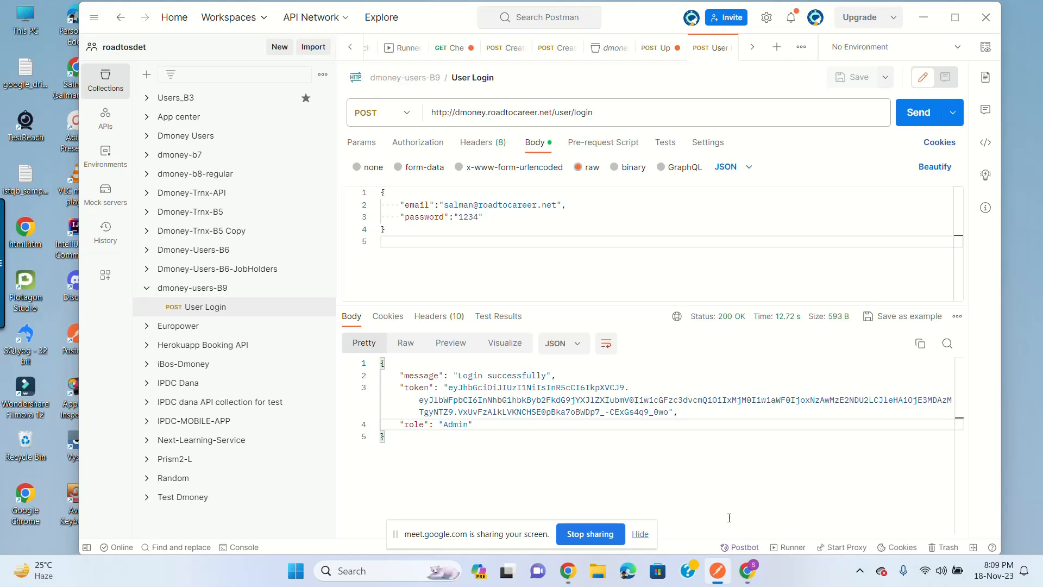
Step: Load demoqa.com/swagger in a new Chrome tab and scroll to the BookStore endpoints
click(747, 570)
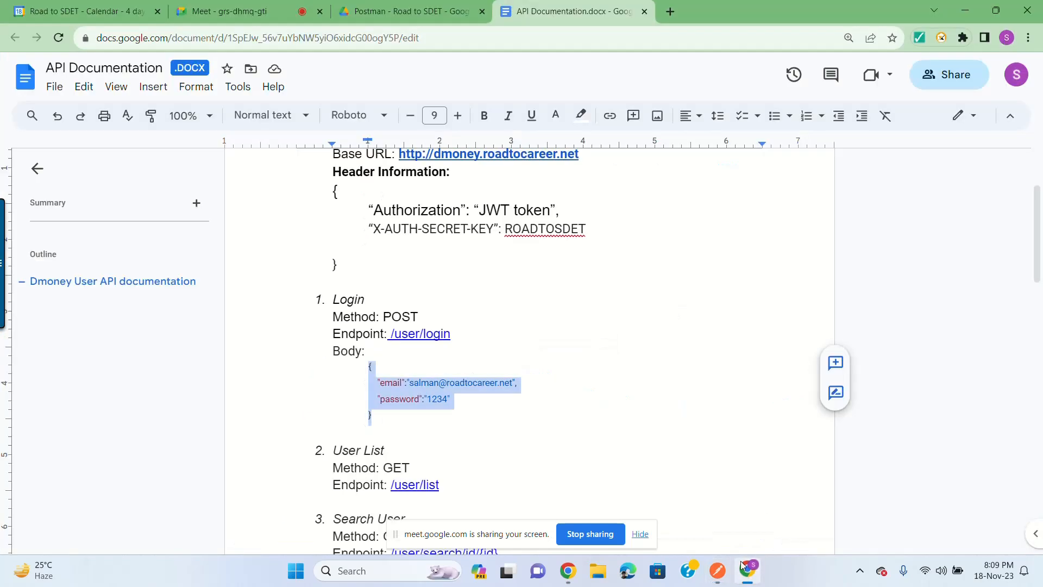
click(676, 11)
text(swa)
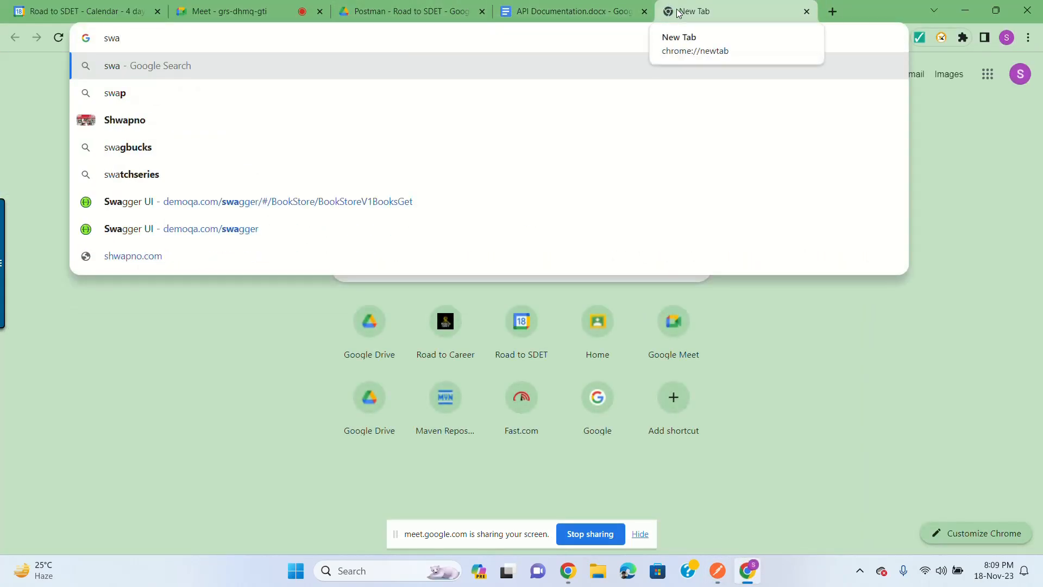
key(Down)
key(Down)
key(Down)
key(Down)
key(Down)
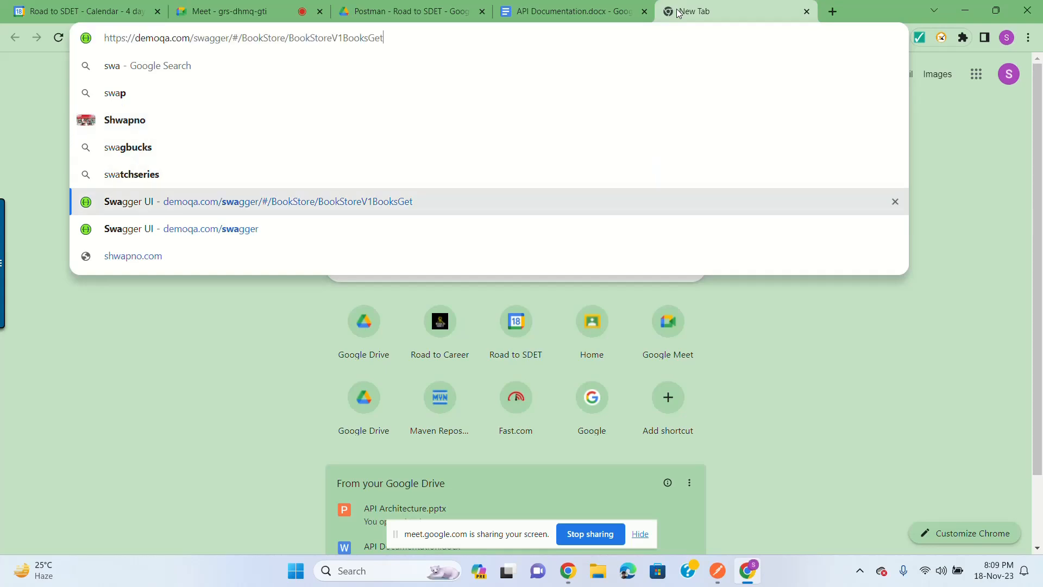
key(Return)
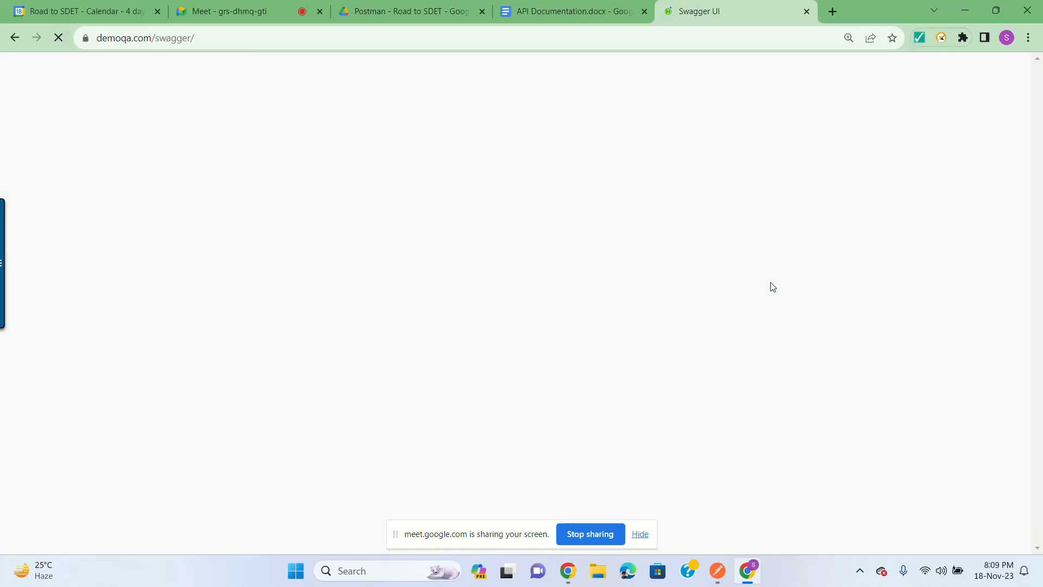
scroll(733, 327, down, 7)
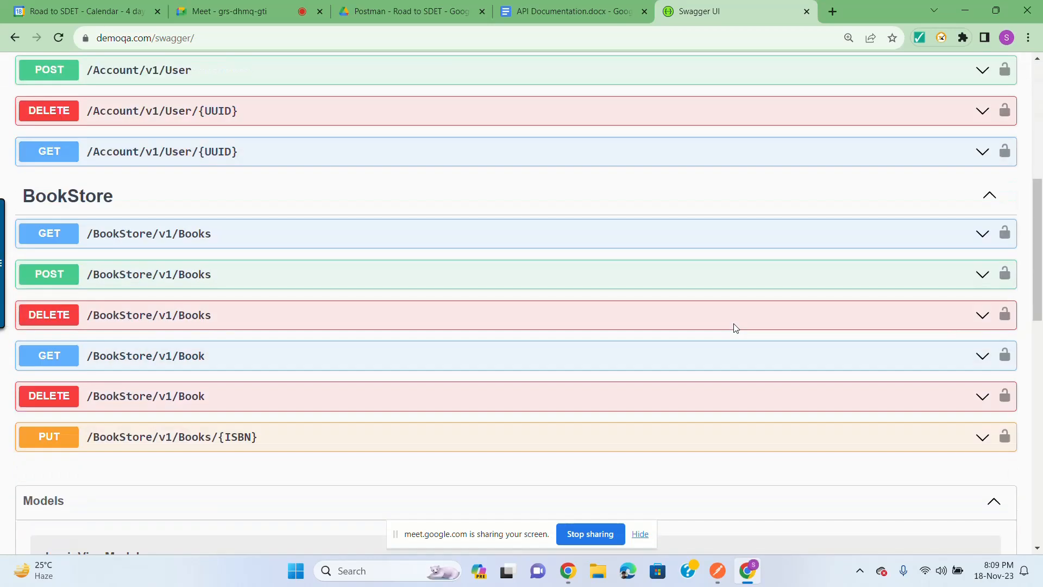
scroll(729, 342, down, 5)
scroll(730, 343, up, 2)
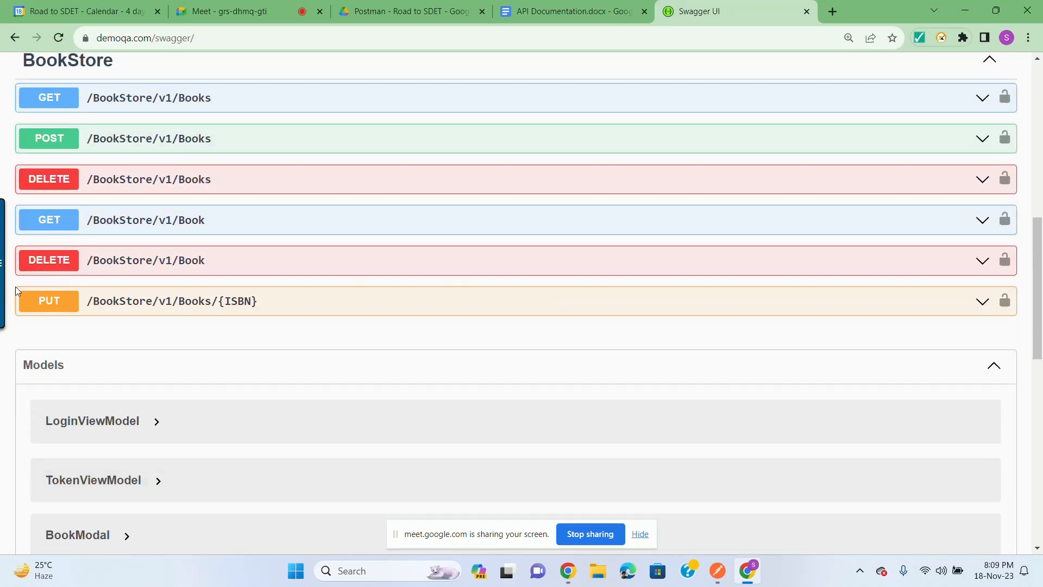
scroll(277, 242, up, 2)
Step: Expand POST /BookStore/v1/Books and inspect its example JSON body and isbn placeholder
click(115, 282)
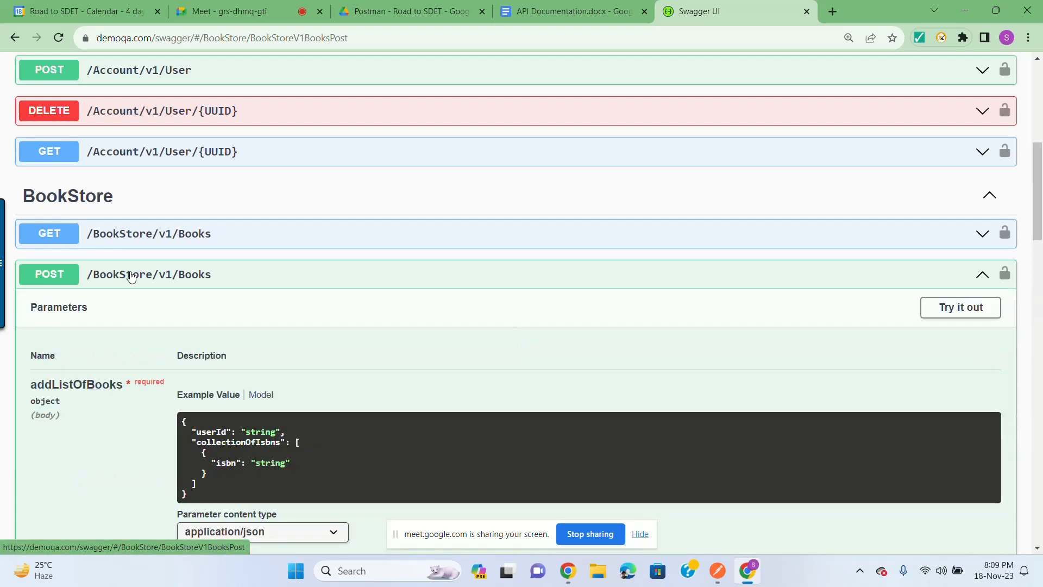
scroll(391, 288, down, 2)
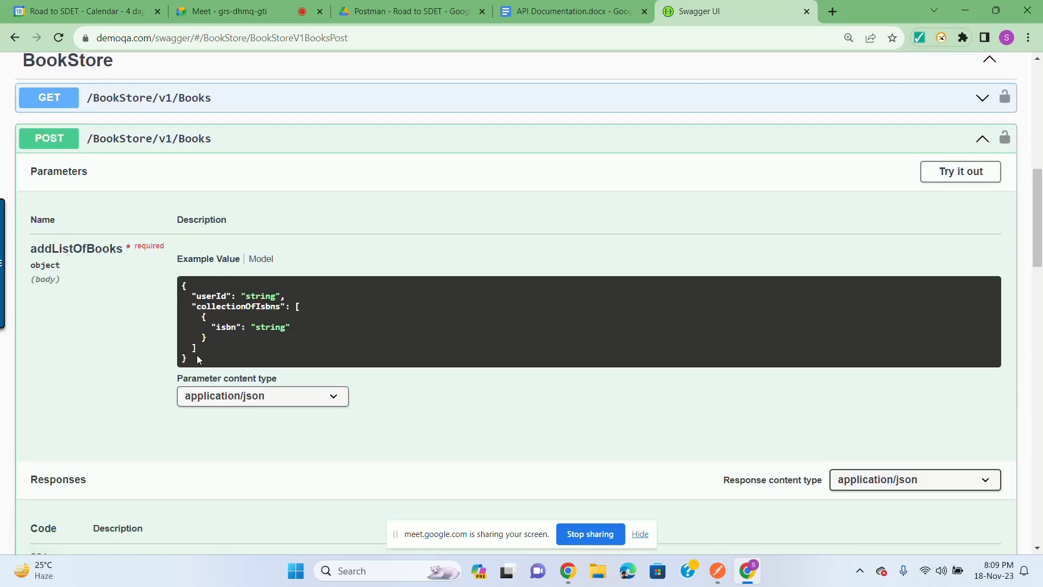
drag(190, 367, 270, 306)
click(253, 296)
double_click(262, 328)
Step: Try out and execute the request with the example body, getting 401 'User not authorized!'
click(953, 172)
scroll(808, 205, down, 2)
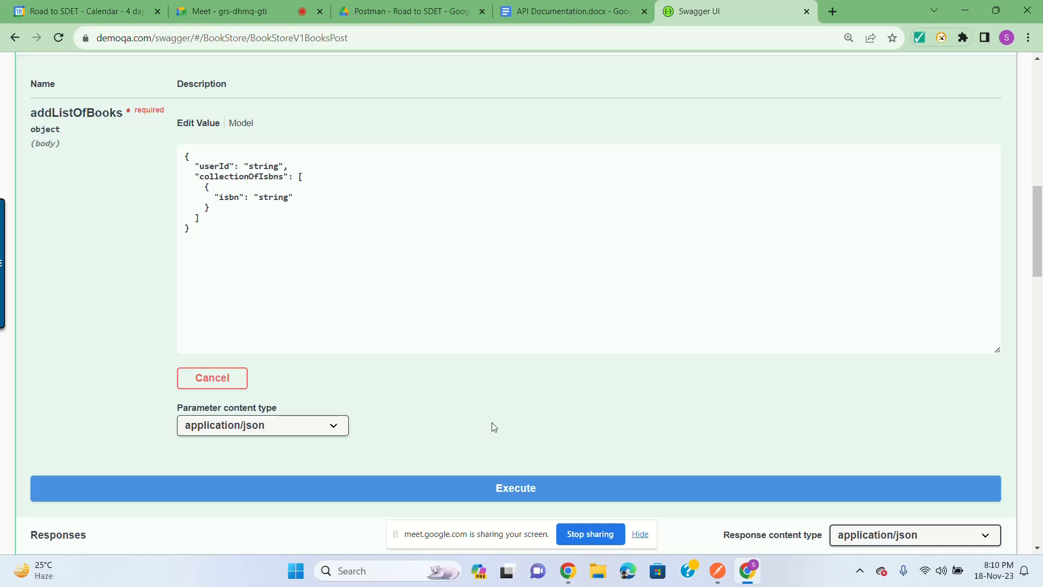
click(498, 496)
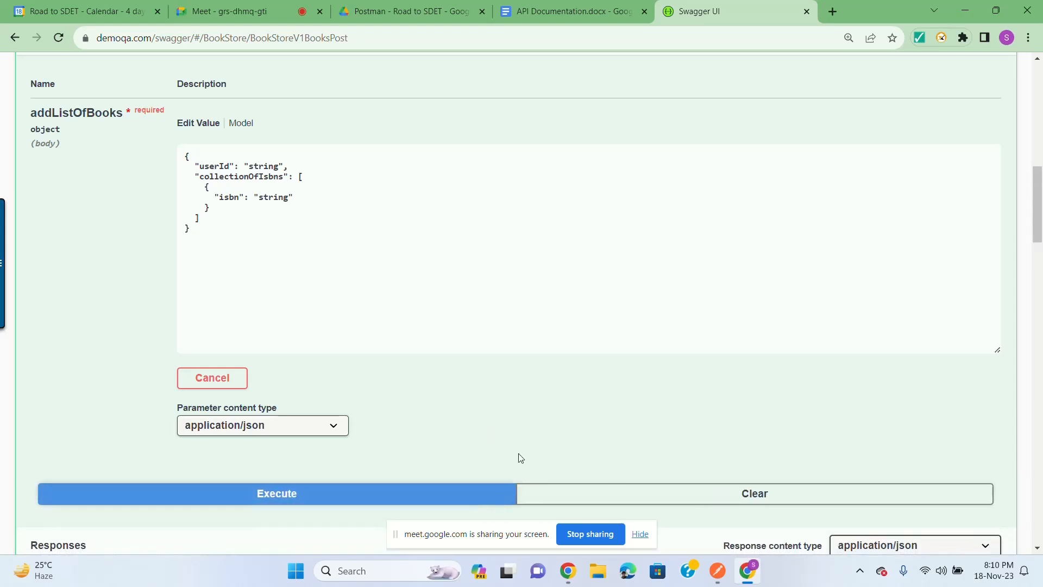
scroll(282, 173, down, 2)
scroll(363, 168, up, 2)
scroll(401, 161, down, 4)
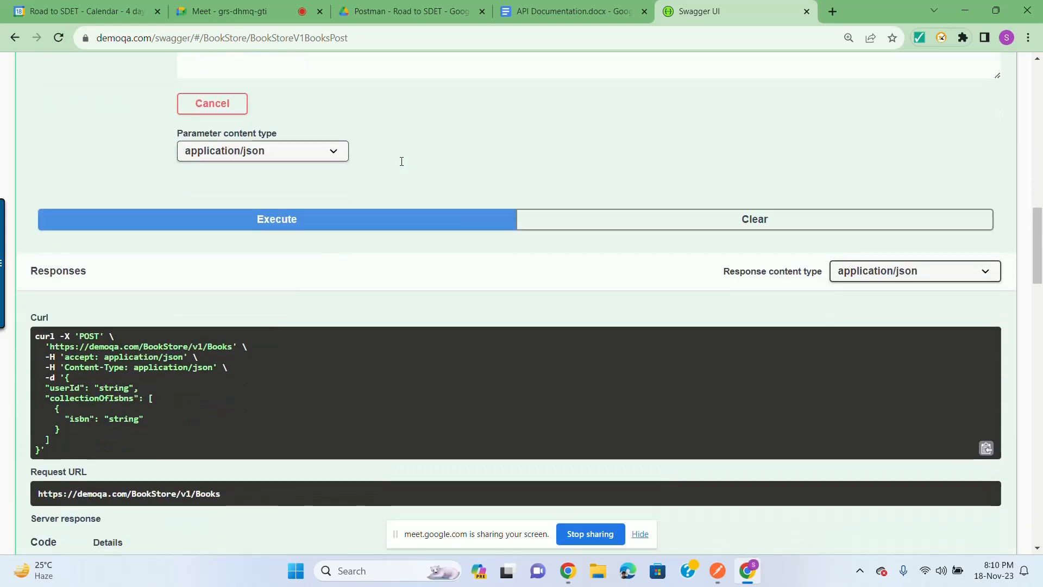
scroll(402, 161, down, 2)
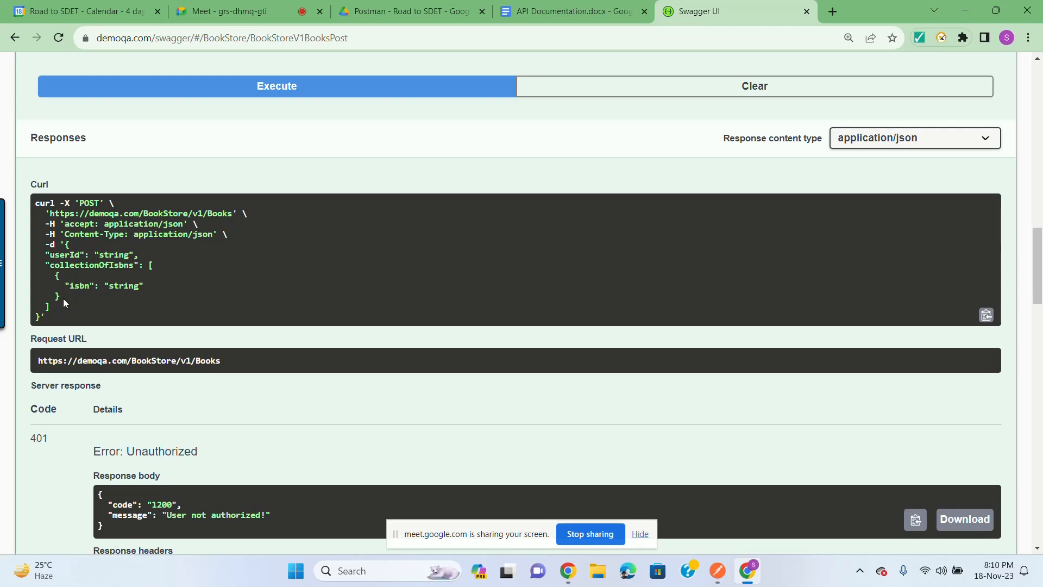
Step: Inspect the generated curl command and its isbn value
drag(62, 301, 156, 254)
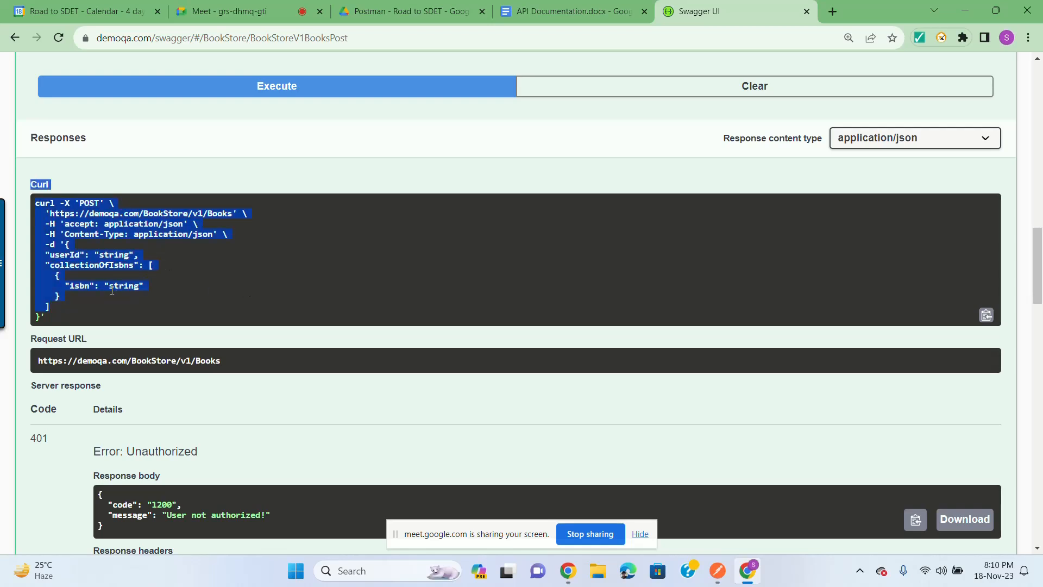
click(168, 292)
drag(109, 285, 140, 283)
click(128, 286)
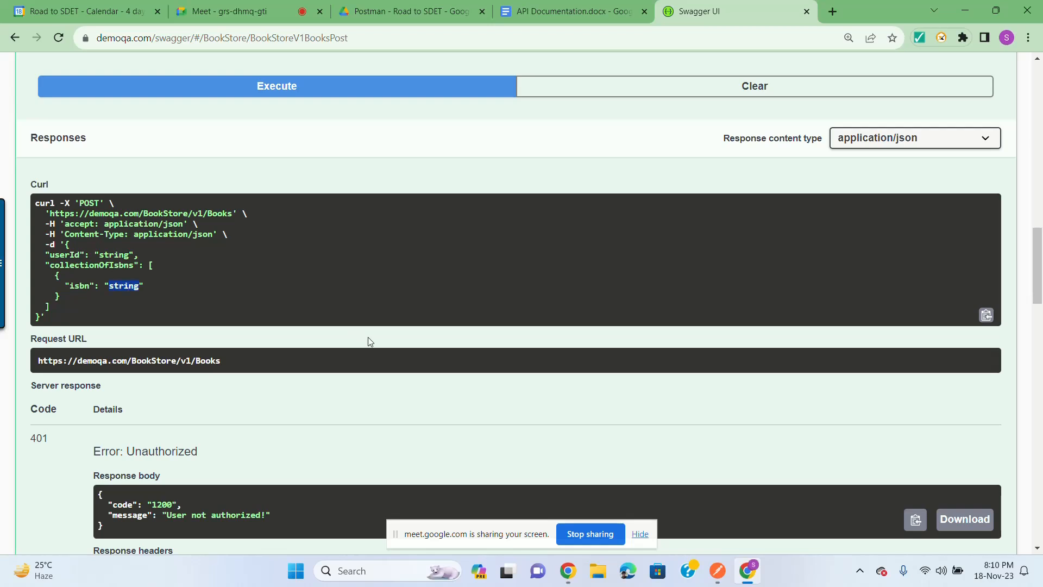
scroll(368, 337, up, 10)
click(322, 309)
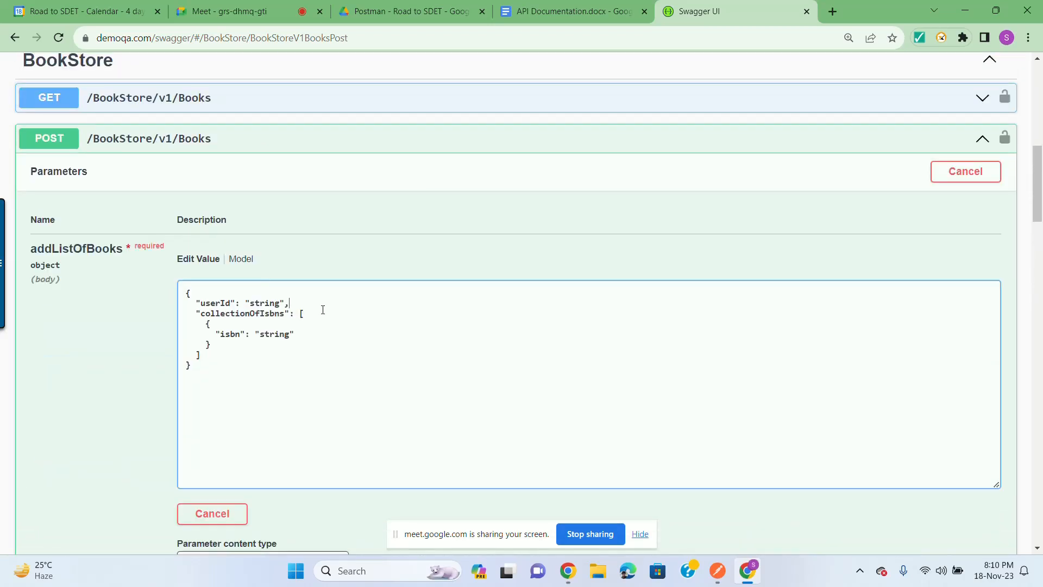
Step: Set userId to 1001 and isbn to ISBN123456789 in the body and execute the request
double_click(271, 303)
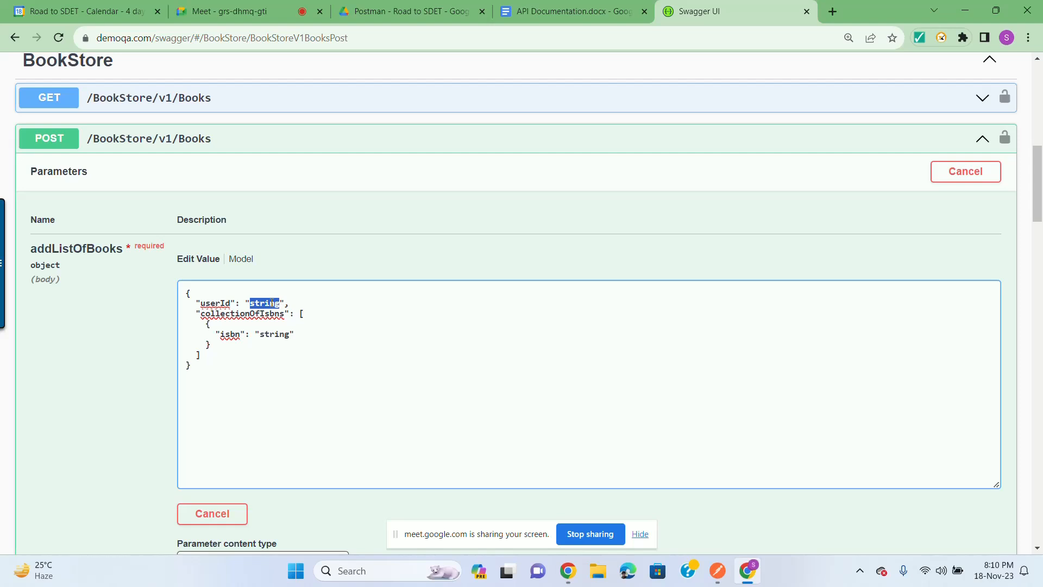
text(1001)
double_click(275, 335)
text(ISBN)
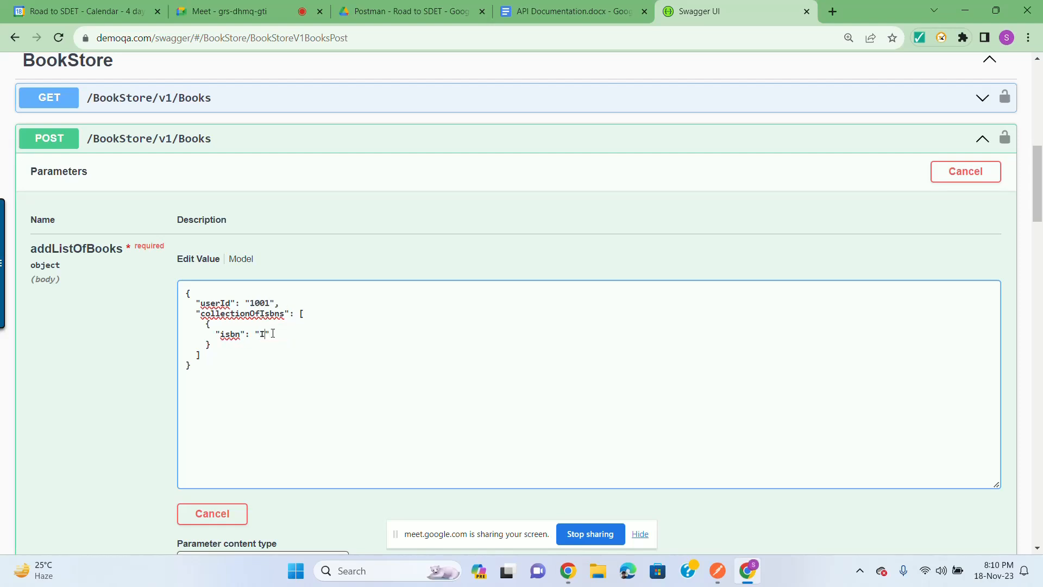
text(123456789)
scroll(435, 334, down, 2)
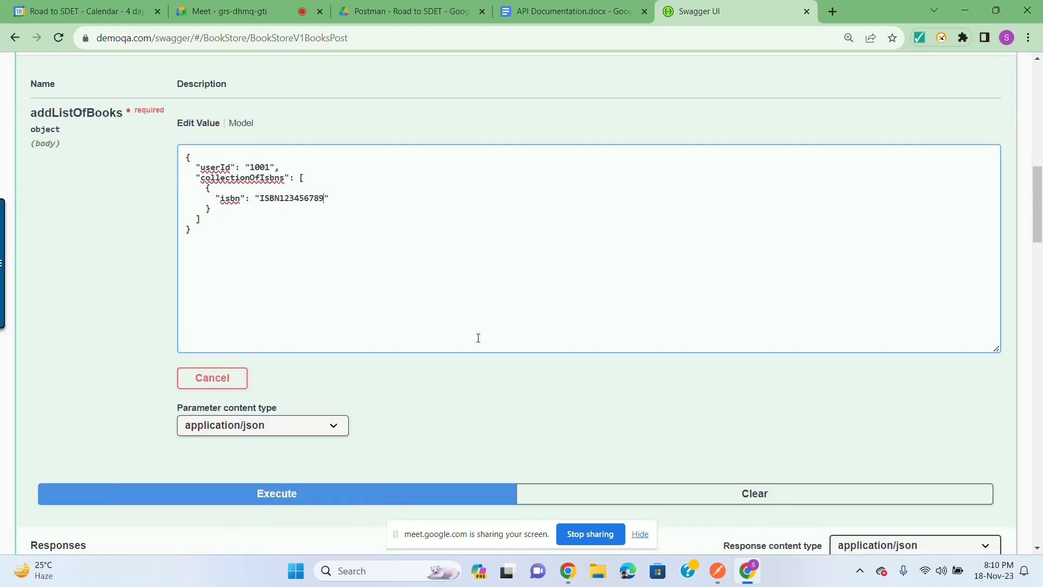
scroll(461, 345, down, 2)
click(358, 357)
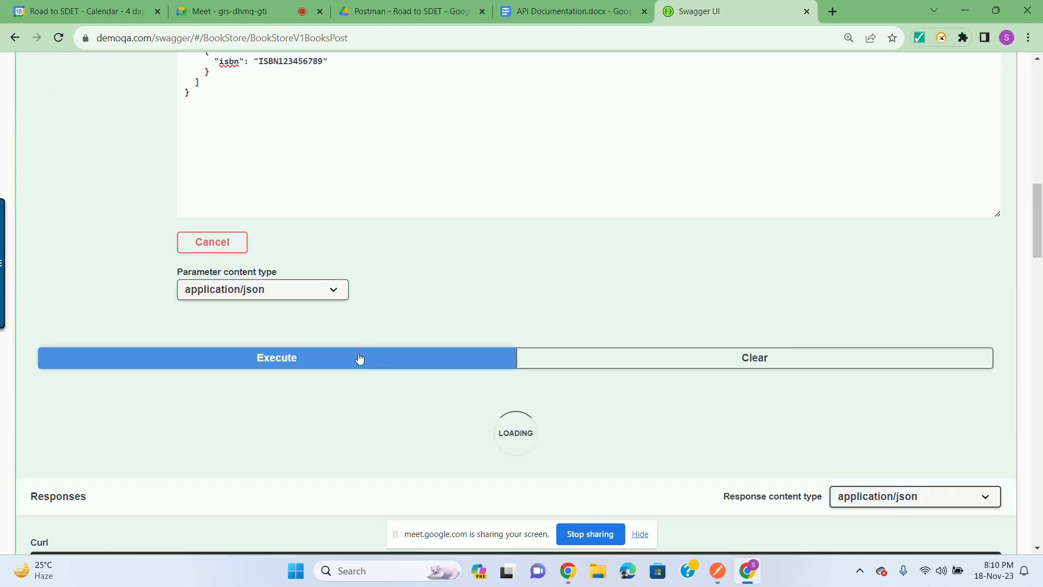
Step: Inspect the curl output: isbn value, accept header, request URL, BookStore/v1/Books path and POST method
scroll(561, 310, down, 2)
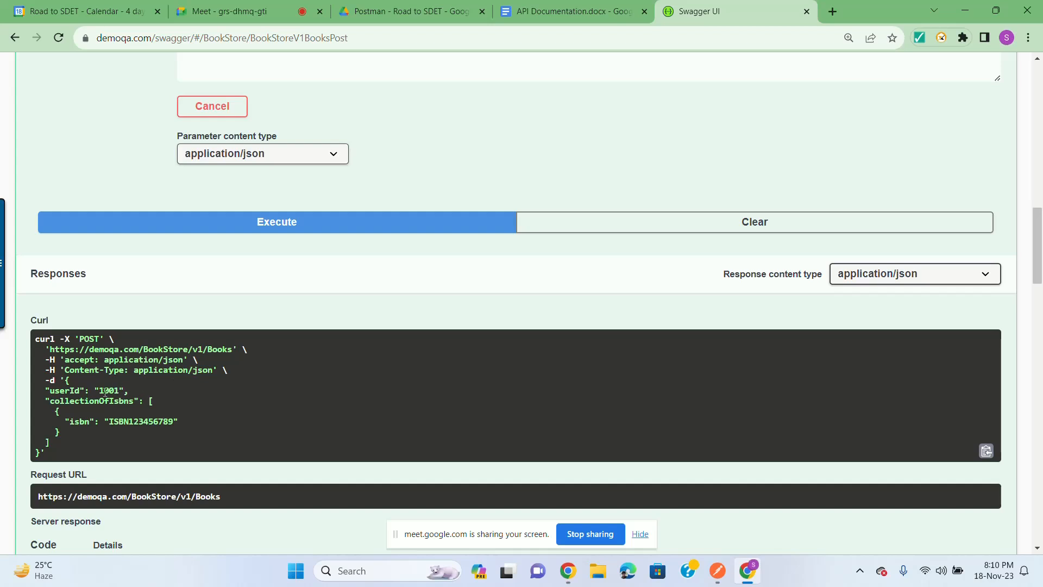
drag(109, 422, 169, 424)
click(145, 421)
drag(104, 359, 182, 358)
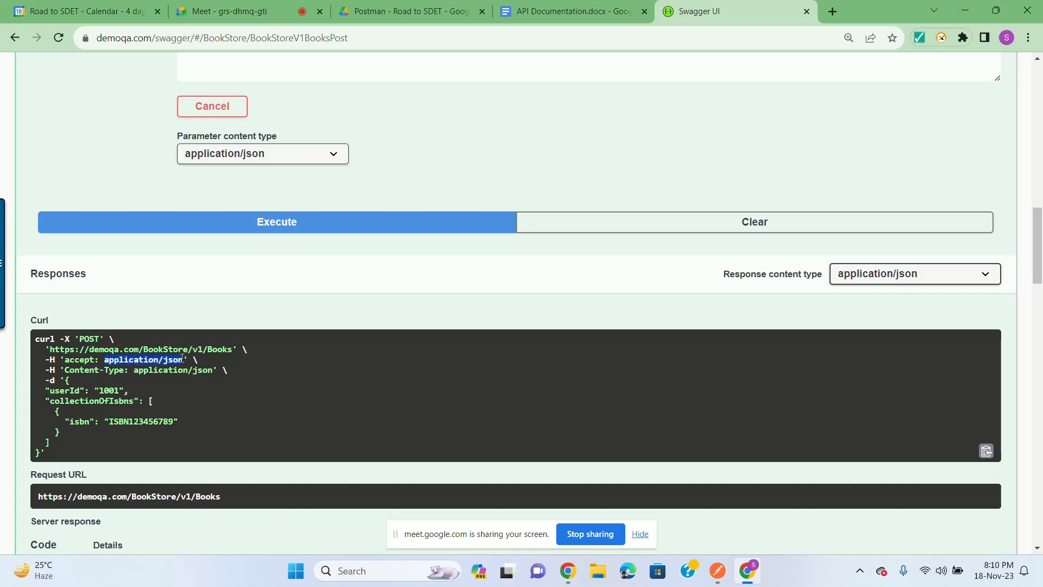
click(110, 357)
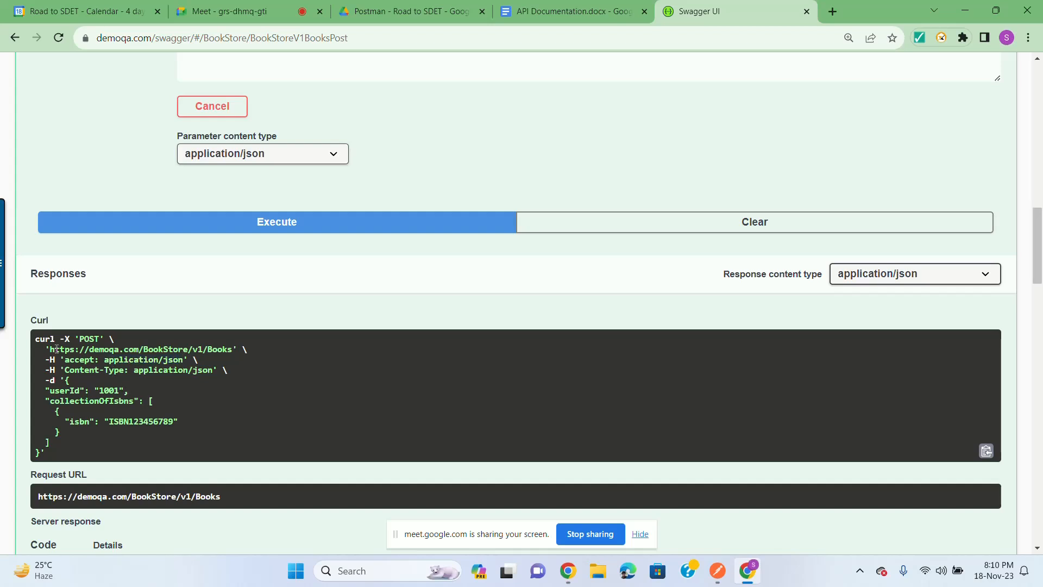
drag(48, 349, 235, 351)
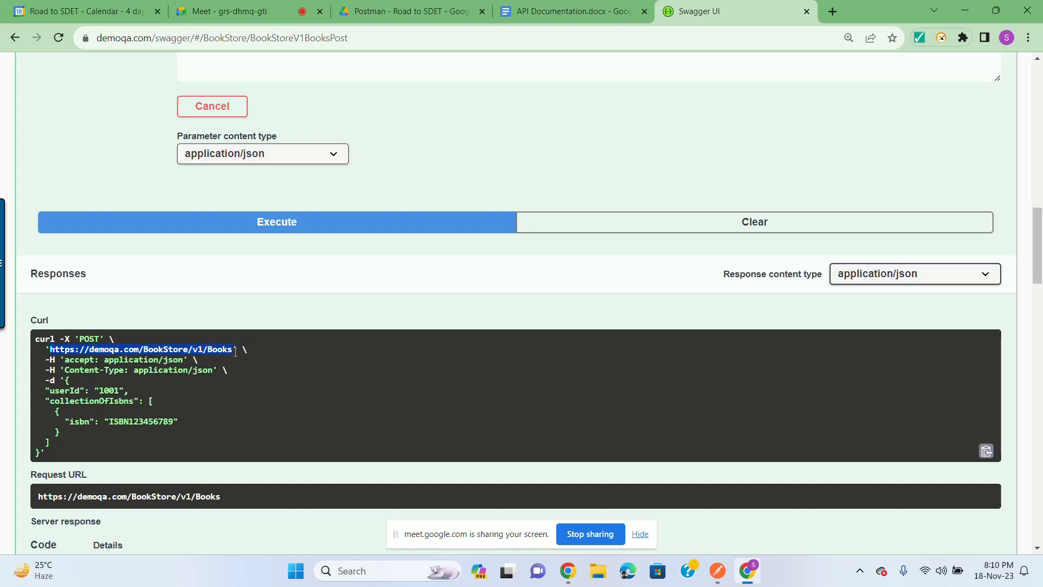
click(232, 352)
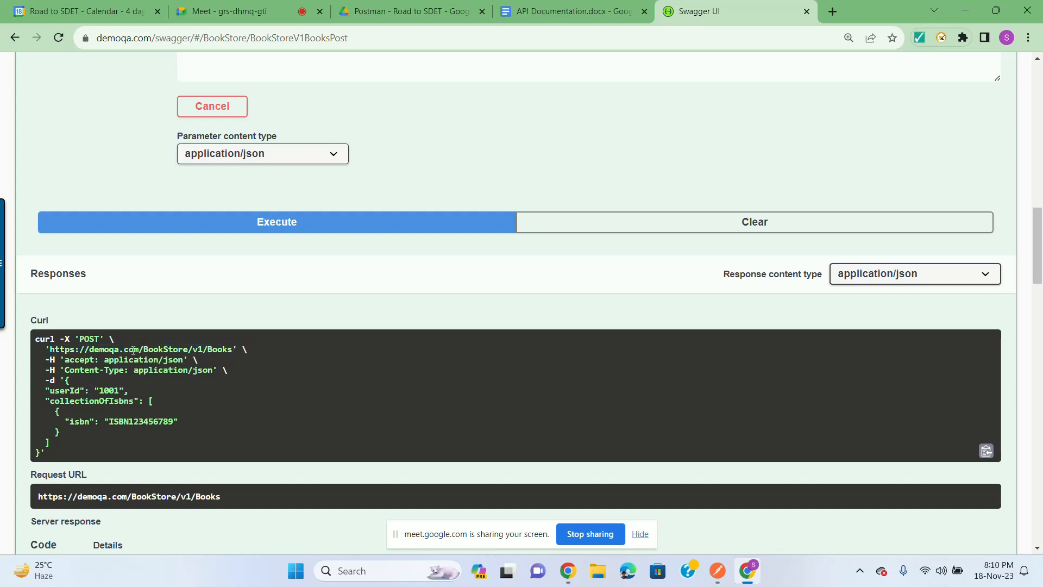
drag(144, 350, 233, 352)
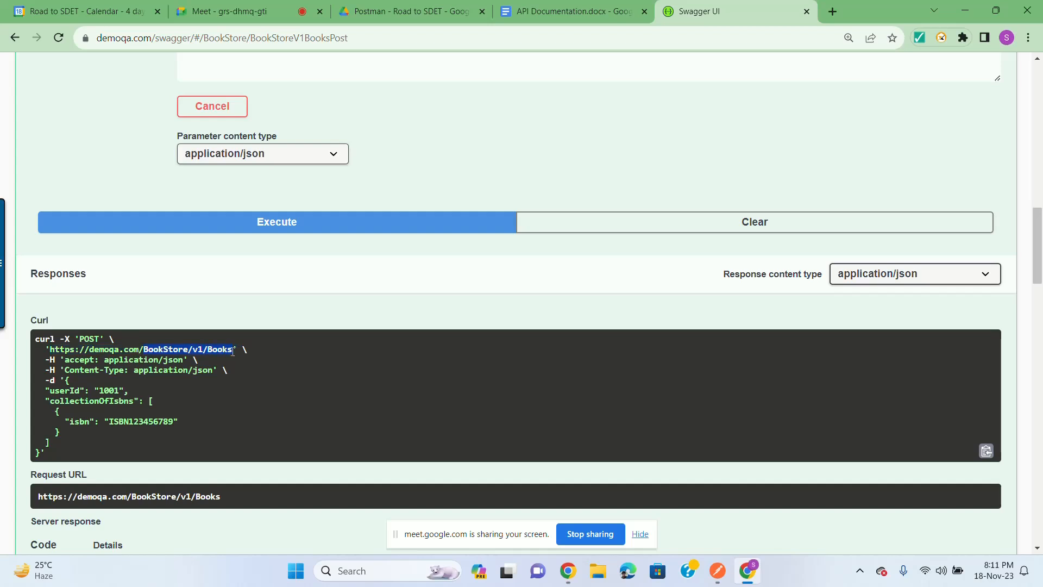
double_click(90, 339)
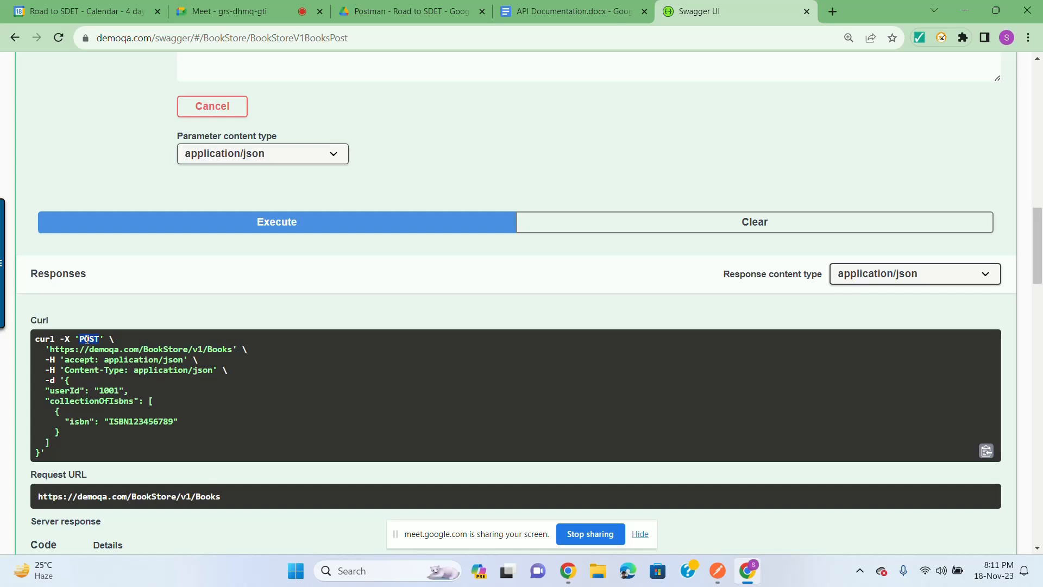
click(247, 400)
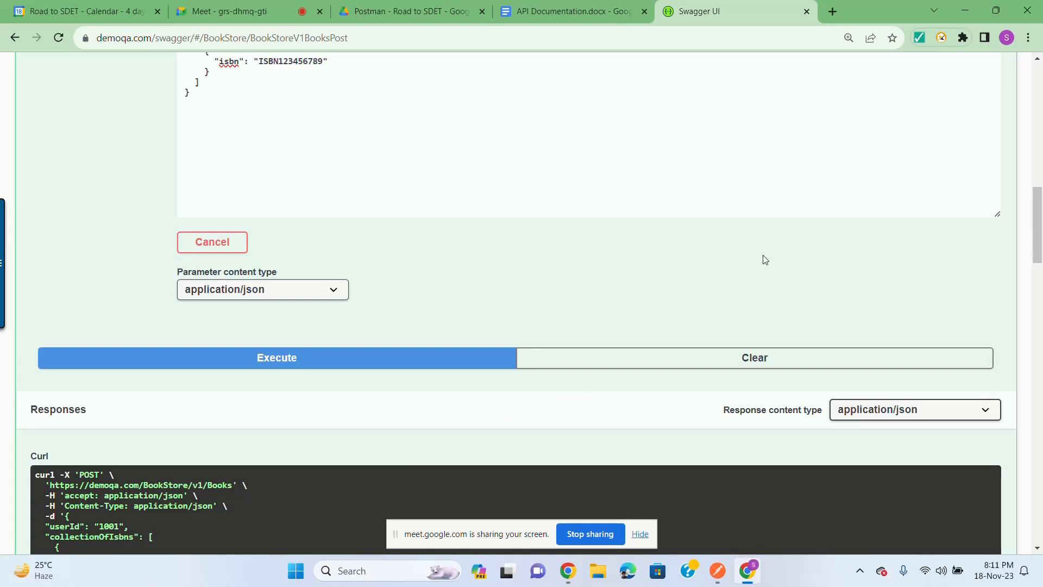
Step: Minimize Chrome to bring Postman's User Login request back into view
click(966, 11)
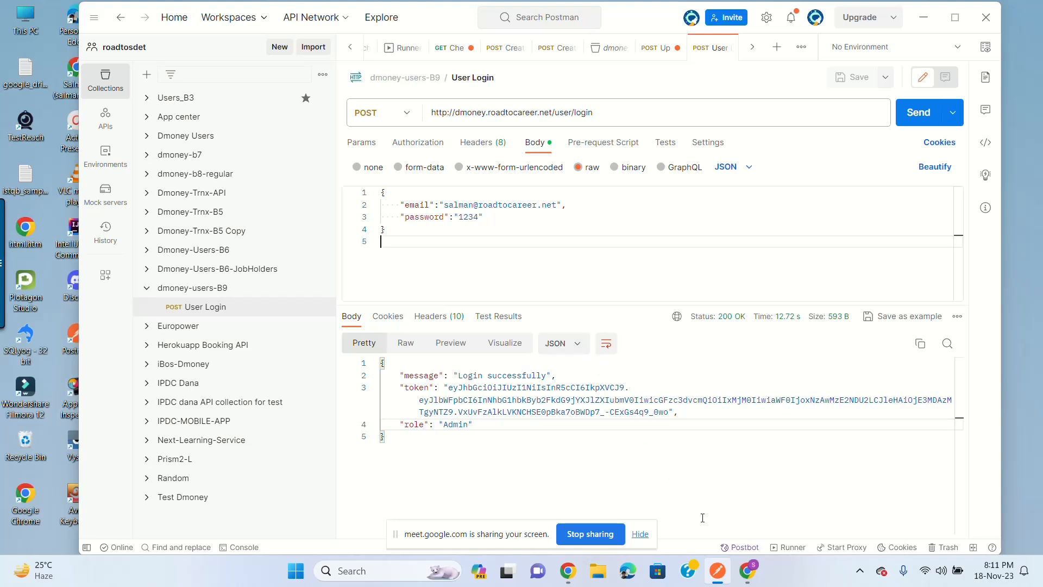
Step: Find the /user/list endpoint under User List in the API Documentation, then minimize Chrome
click(749, 570)
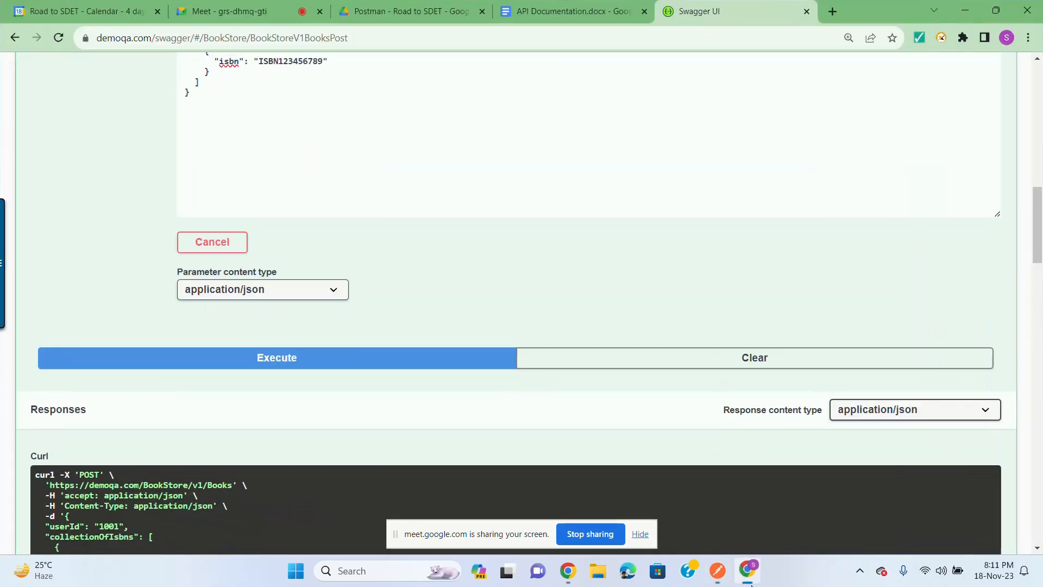
click(573, 5)
scroll(440, 287, down, 3)
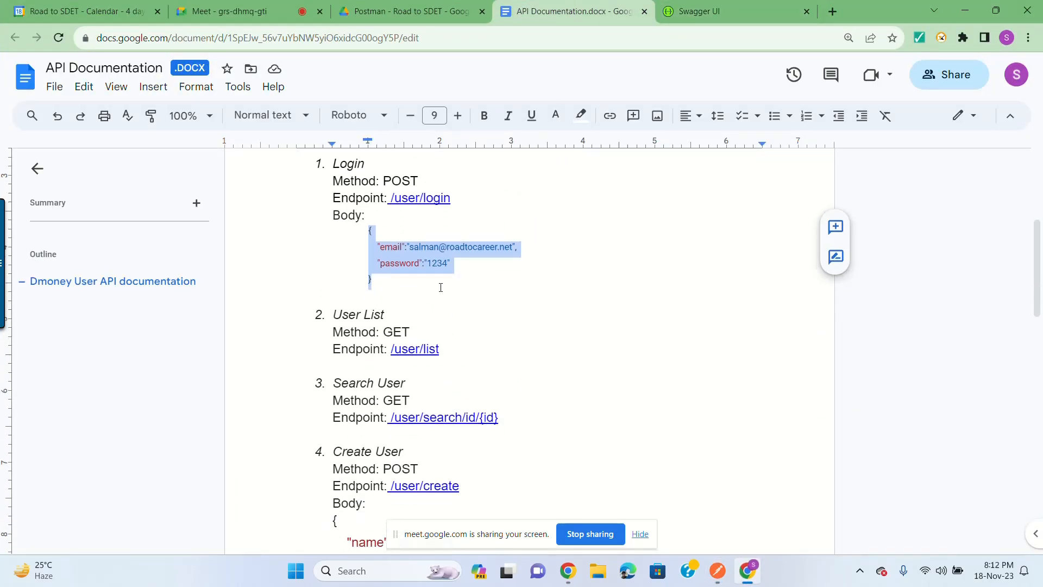
click(365, 328)
double_click(349, 315)
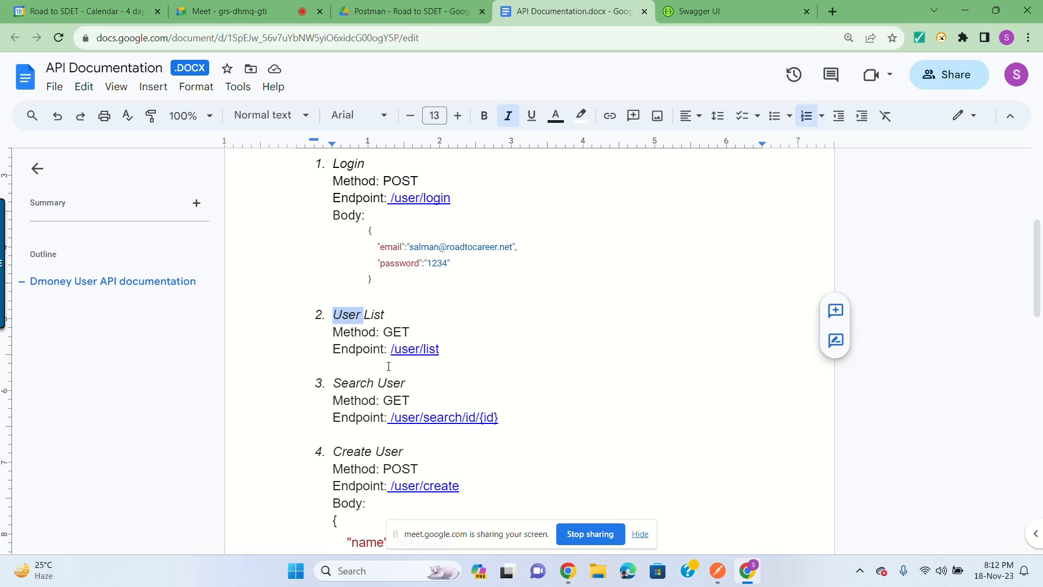
click(393, 334)
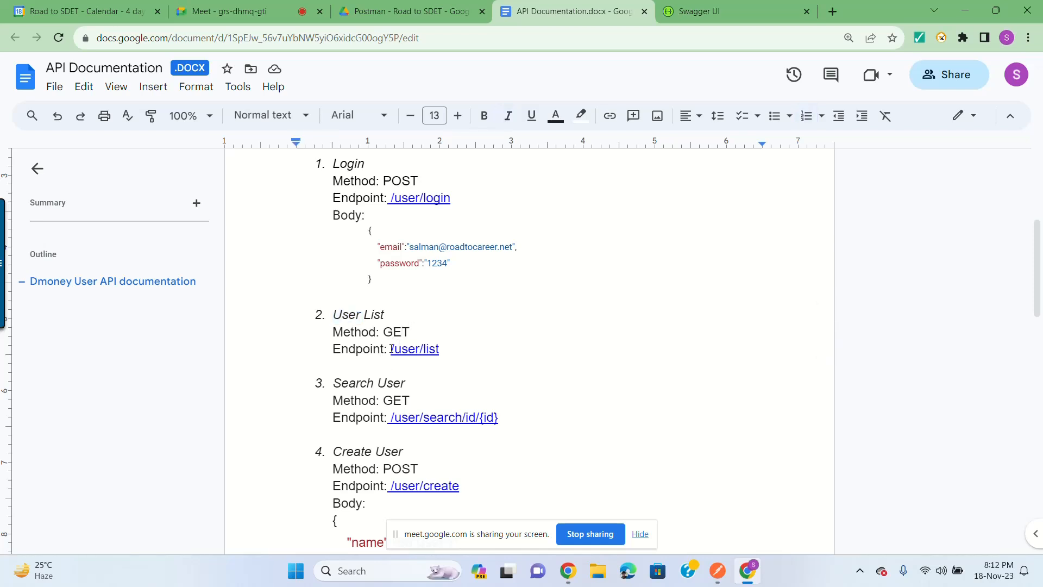
drag(392, 349, 441, 350)
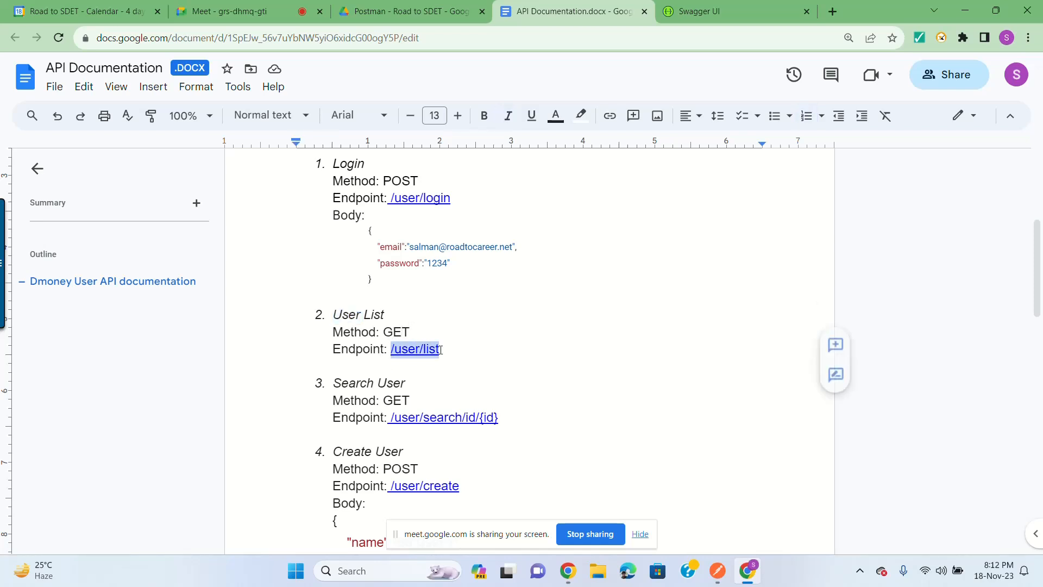
click(965, 10)
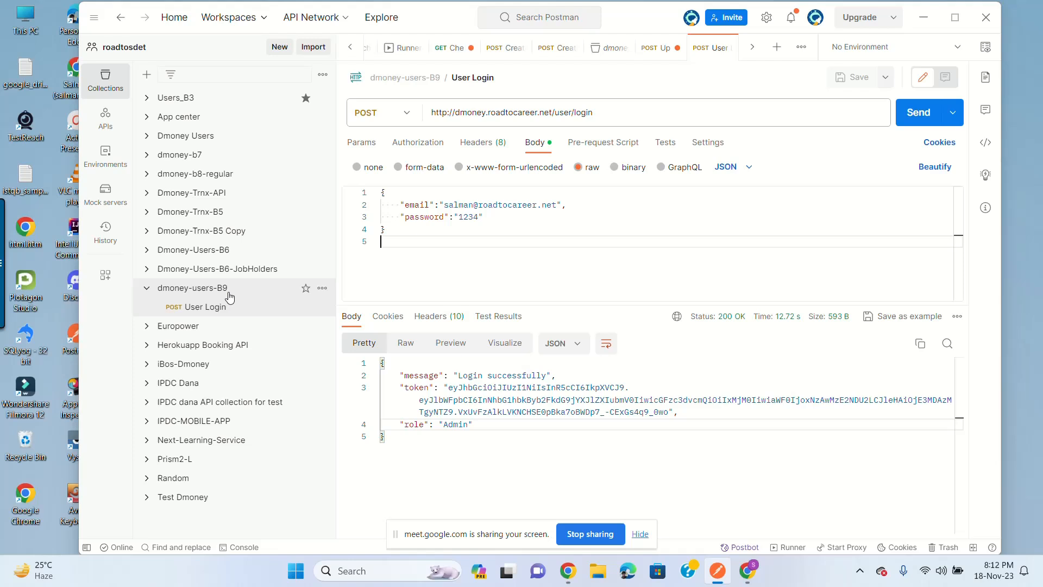
Step: Open the dmoney-users-B9 collection overview and bring up its ••• actions menu
click(323, 288)
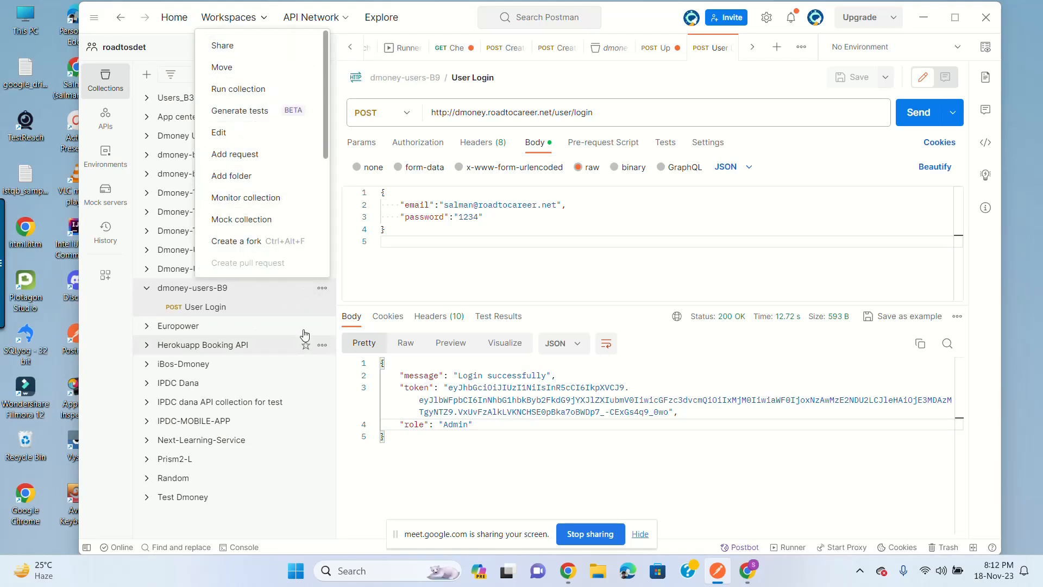
click(209, 308)
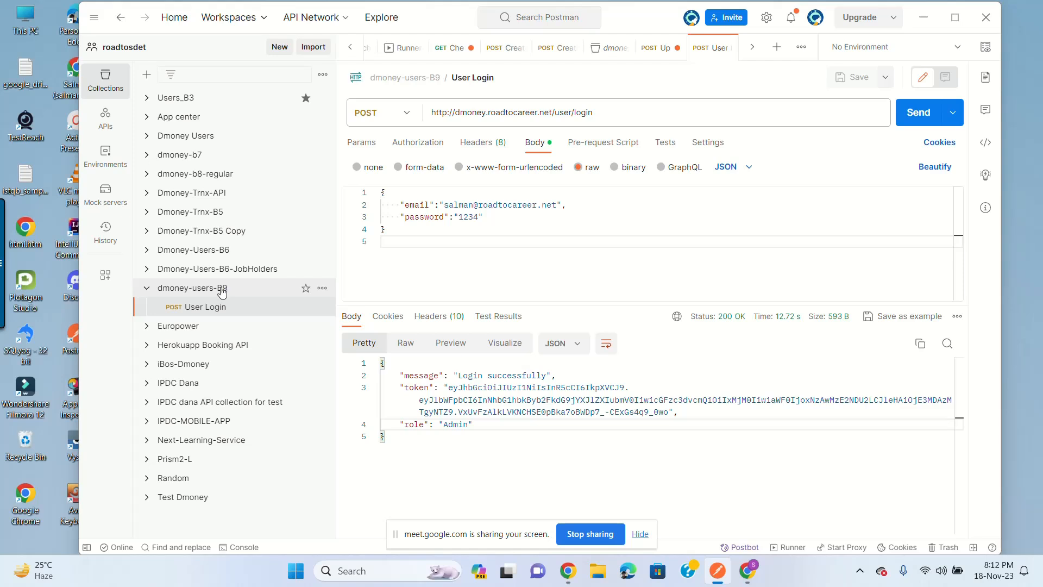
click(195, 294)
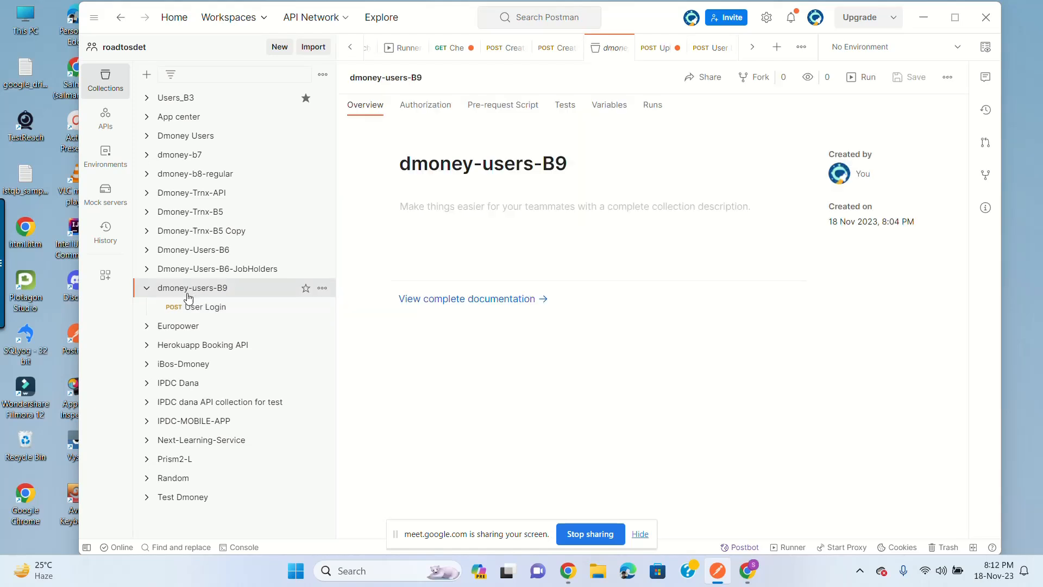
click(322, 288)
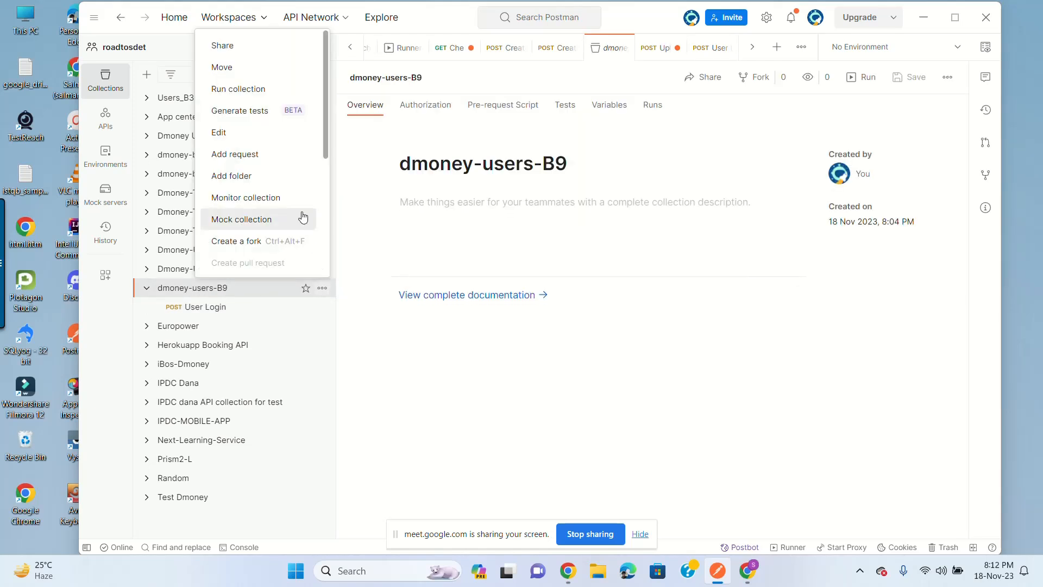
Step: Add a new request named User List to dmoney-users-B9
click(258, 156)
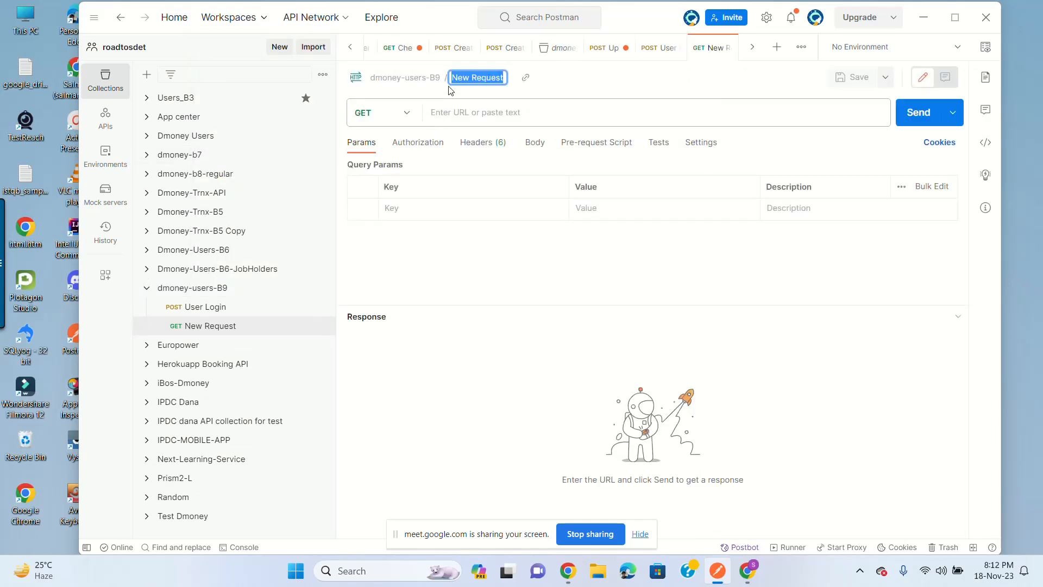
text(User List)
key(Return)
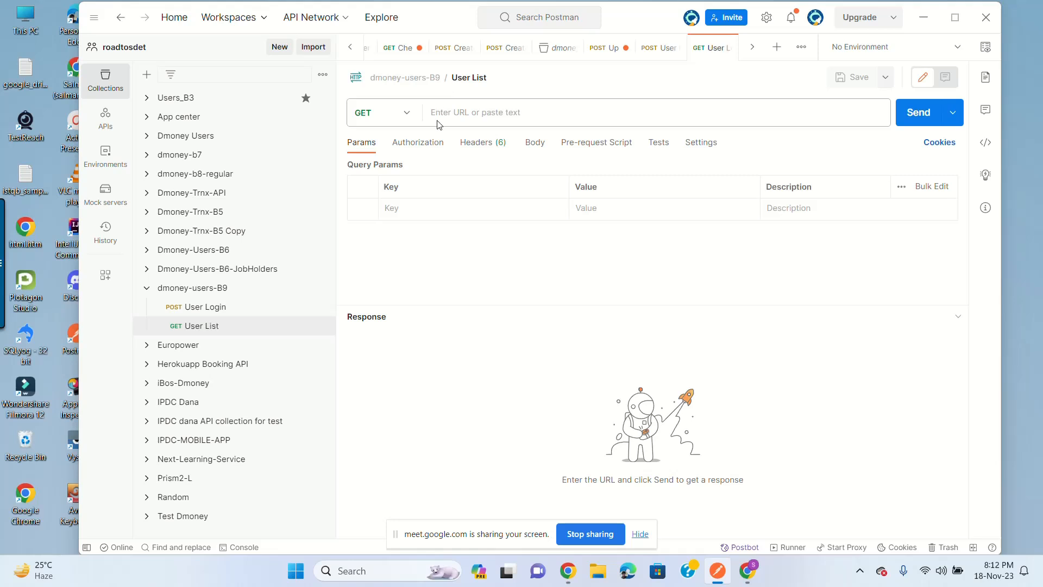
click(453, 115)
text(/user/list)
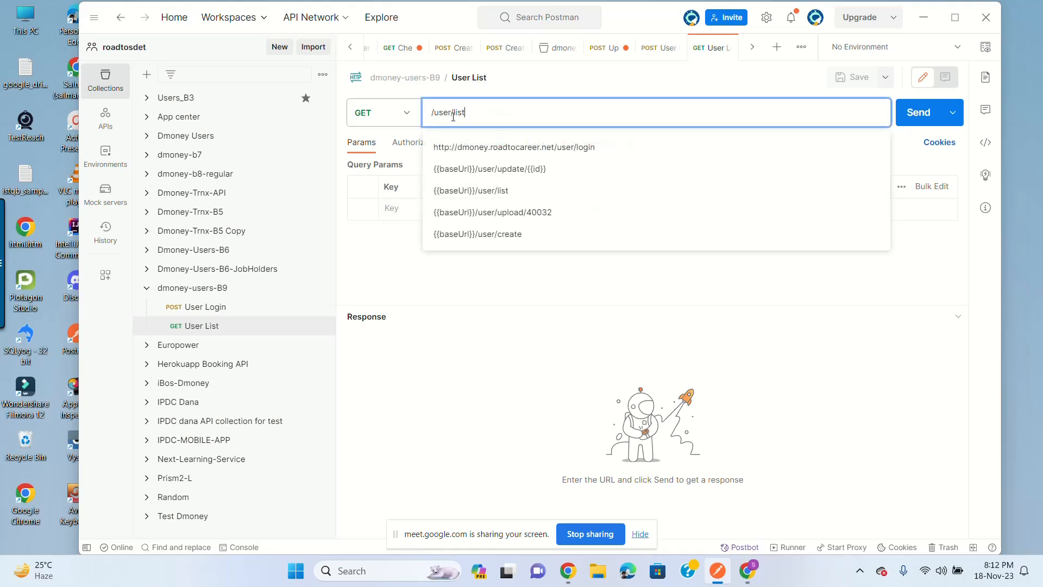
click(433, 113)
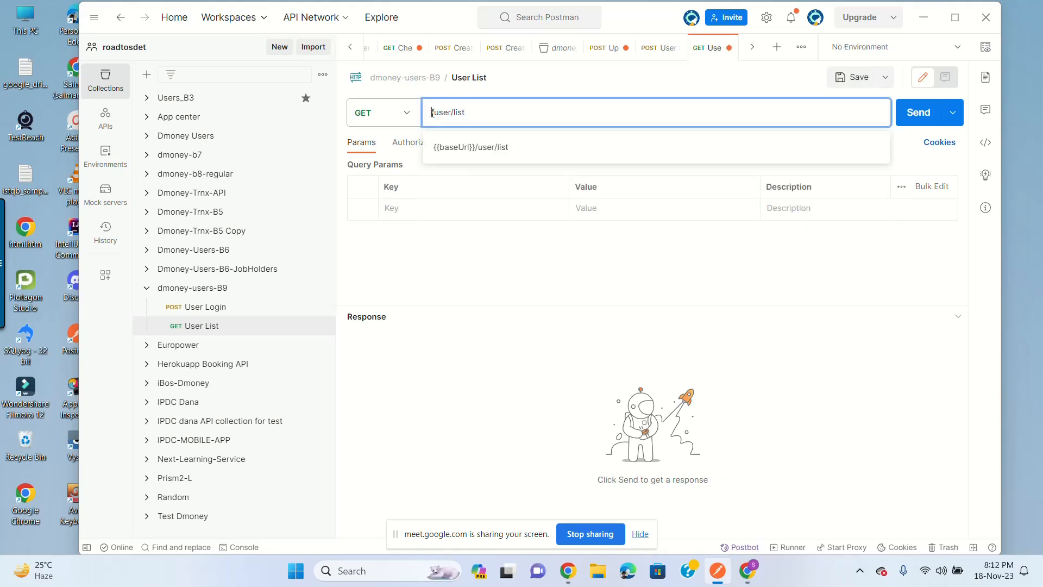
click(220, 306)
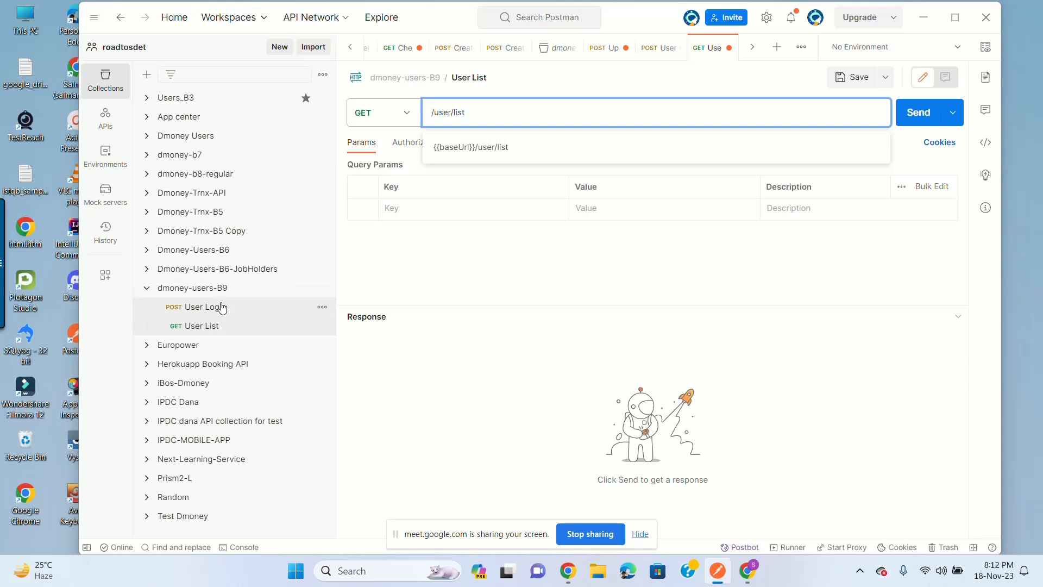
click(496, 115)
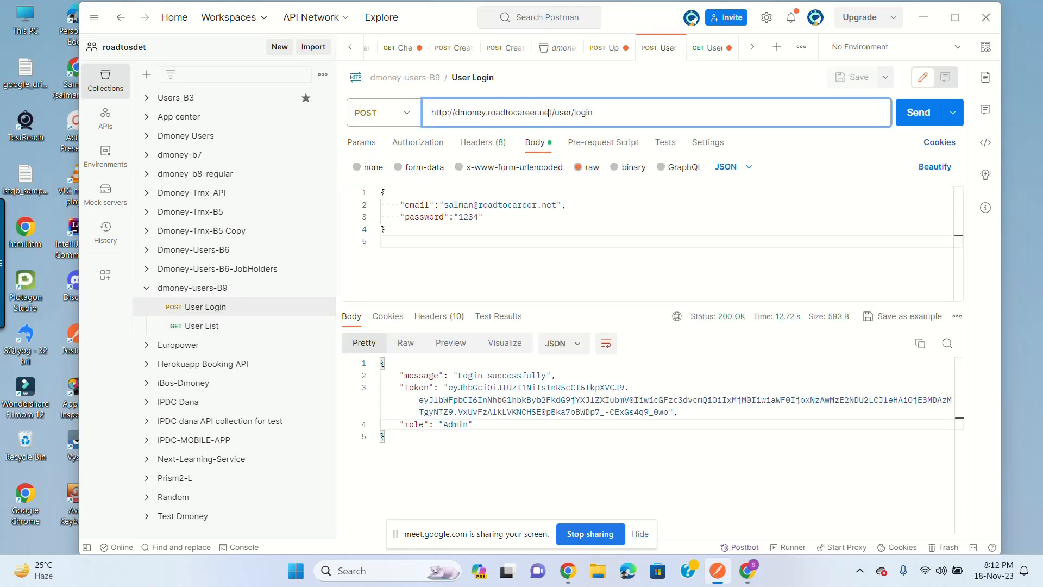
drag(552, 113, 414, 115)
key(ctrl+c)
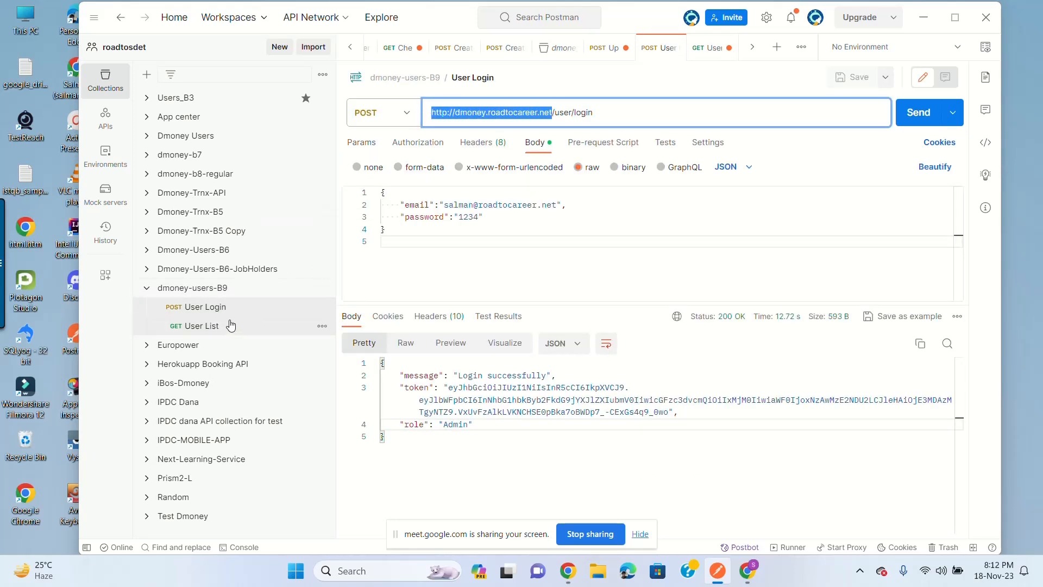
click(230, 326)
click(433, 112)
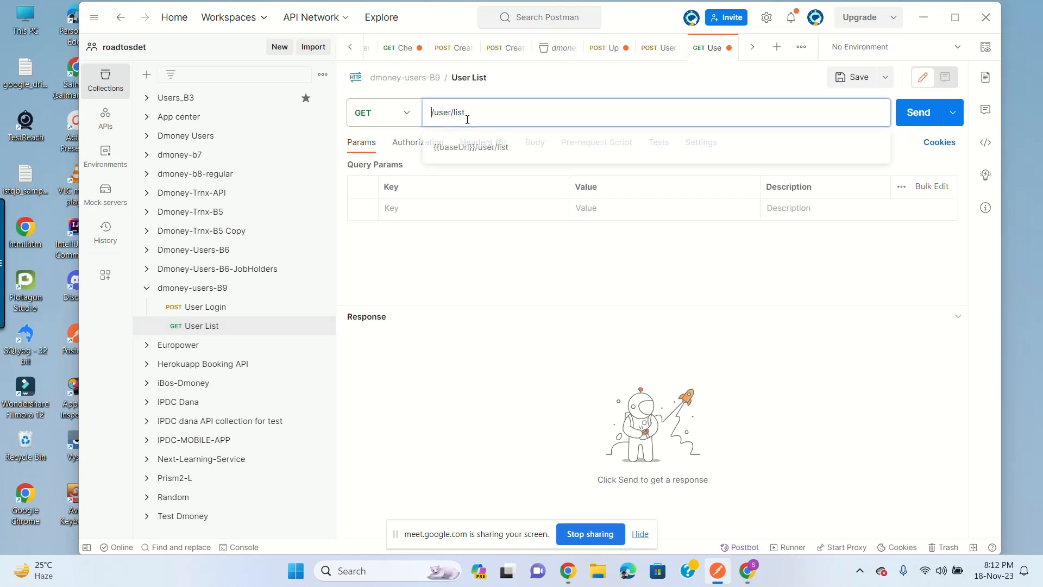
key(ctrl+v)
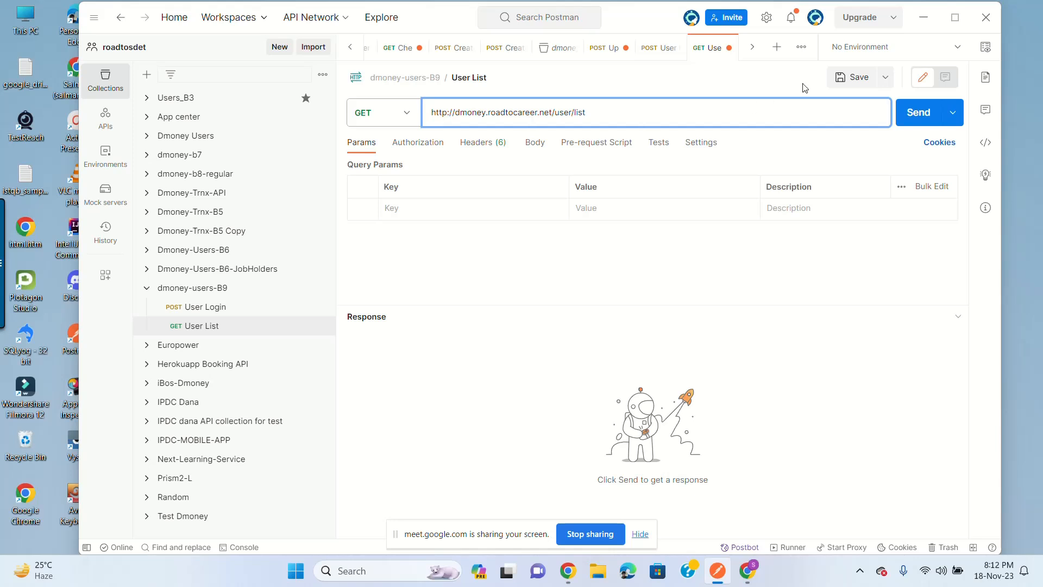
click(846, 78)
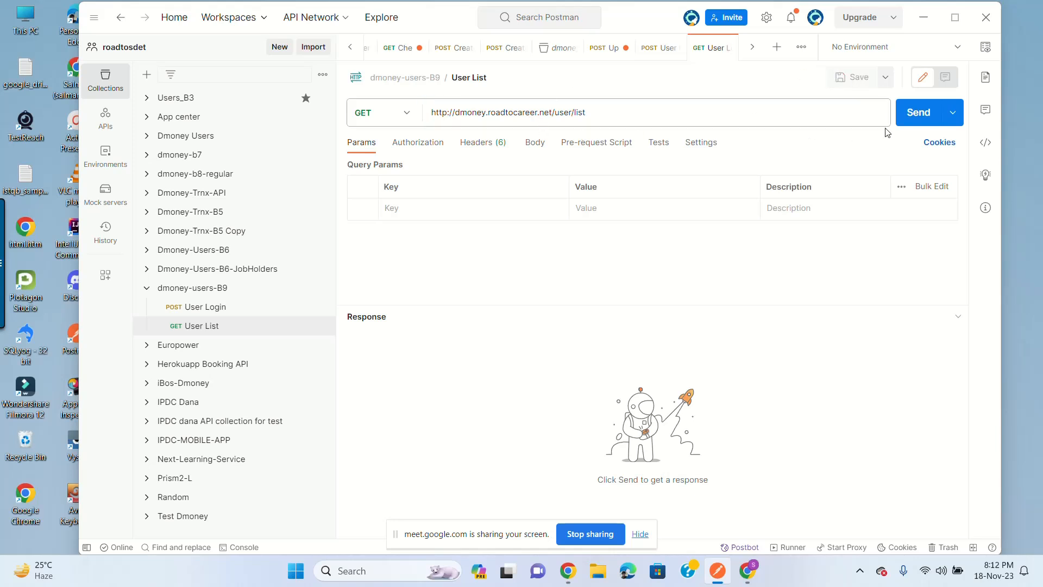
Step: Send User List and read the 401 'No Token Found!' error
click(919, 115)
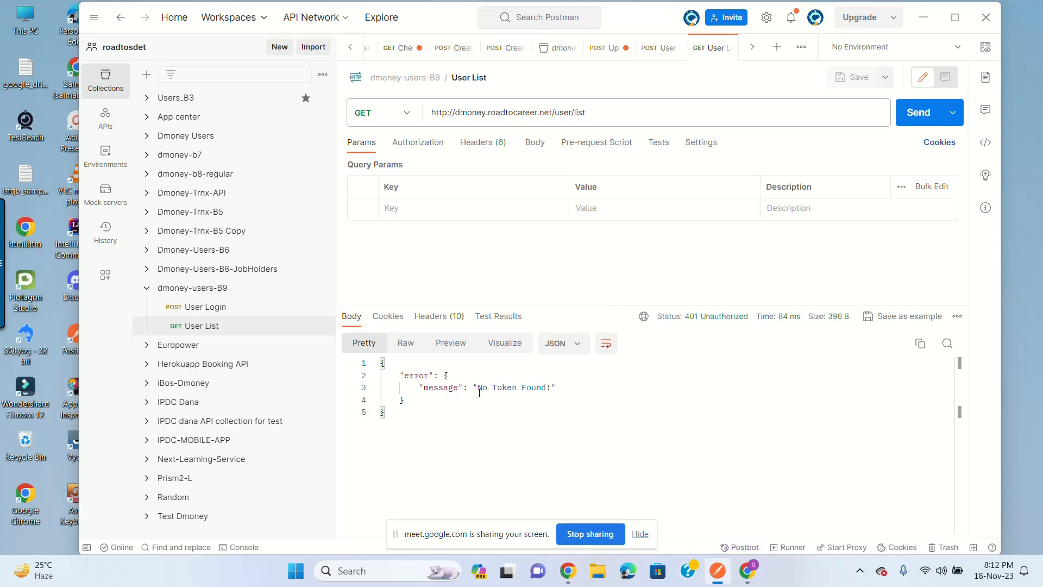
drag(480, 392, 553, 388)
click(546, 386)
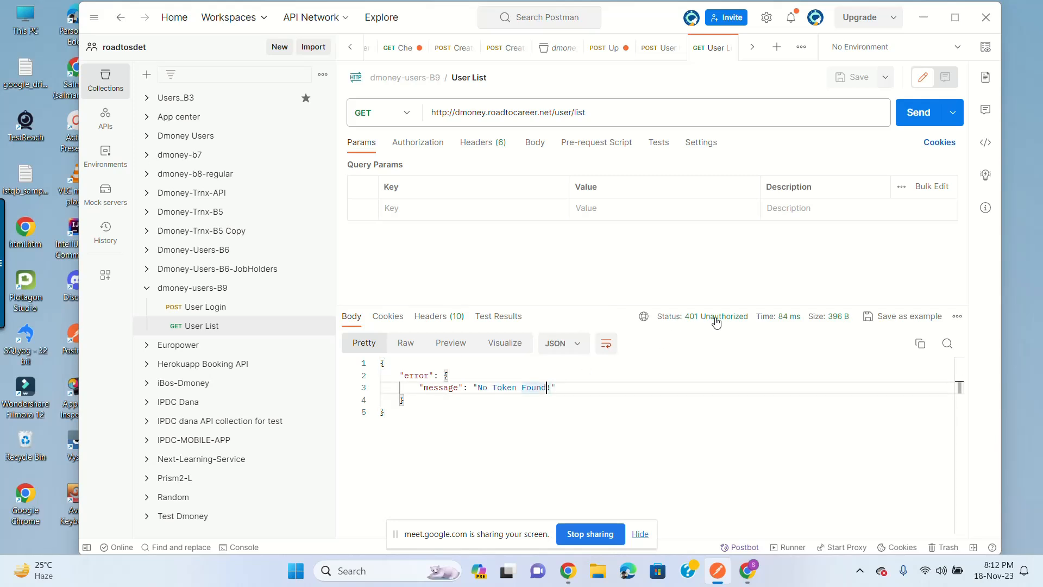
Step: Maximize Postman and select the token in the User Login response to copy it
mouse_move(702, 324)
click(955, 17)
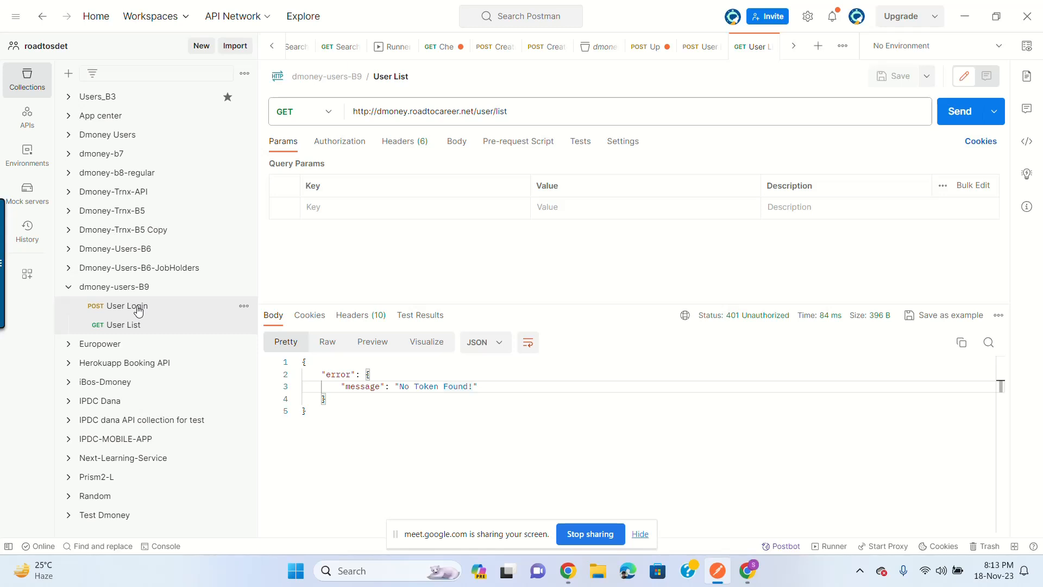
click(139, 307)
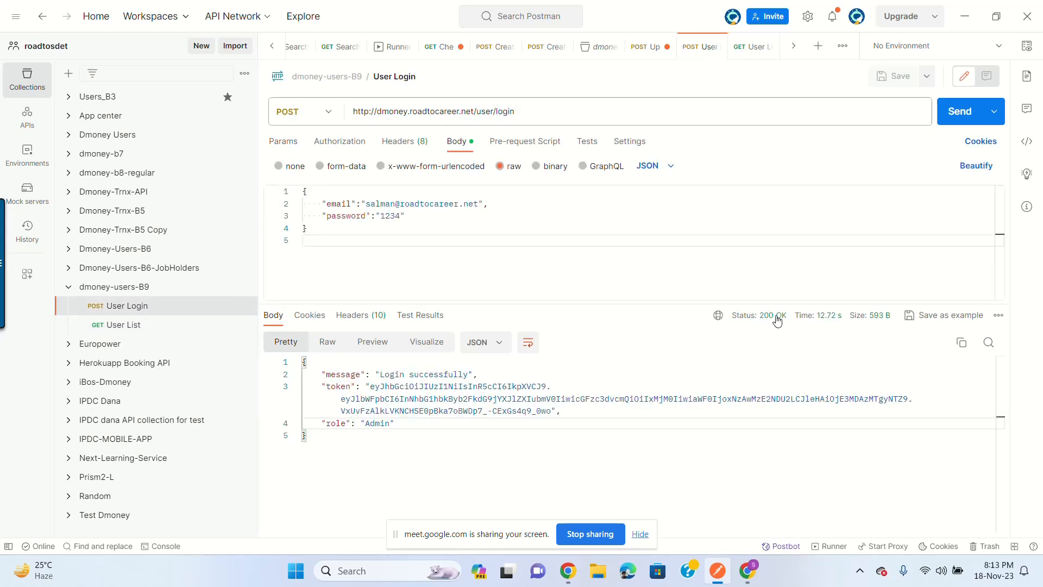
mouse_move(762, 321)
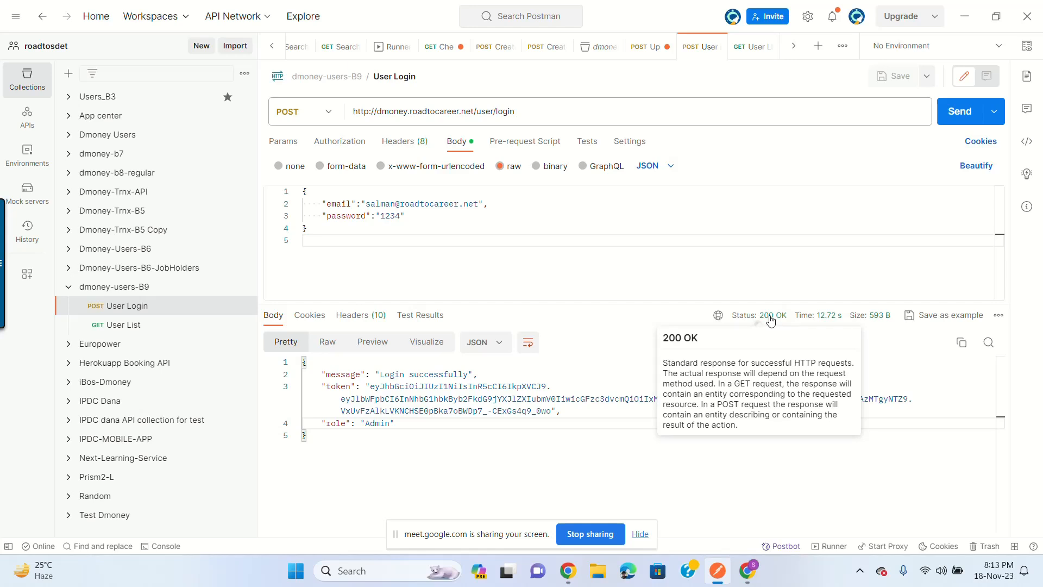
click(139, 325)
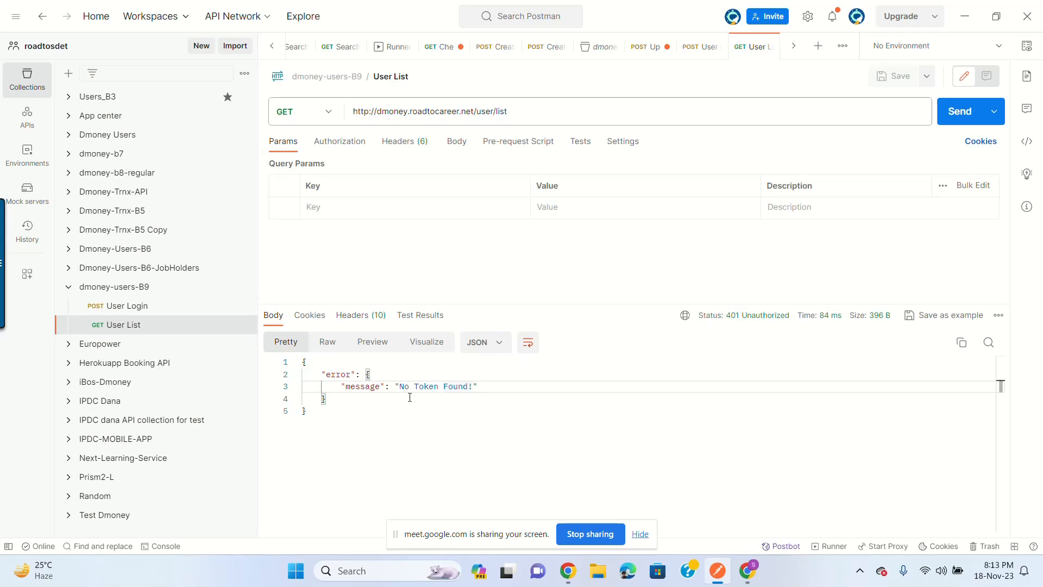
click(139, 309)
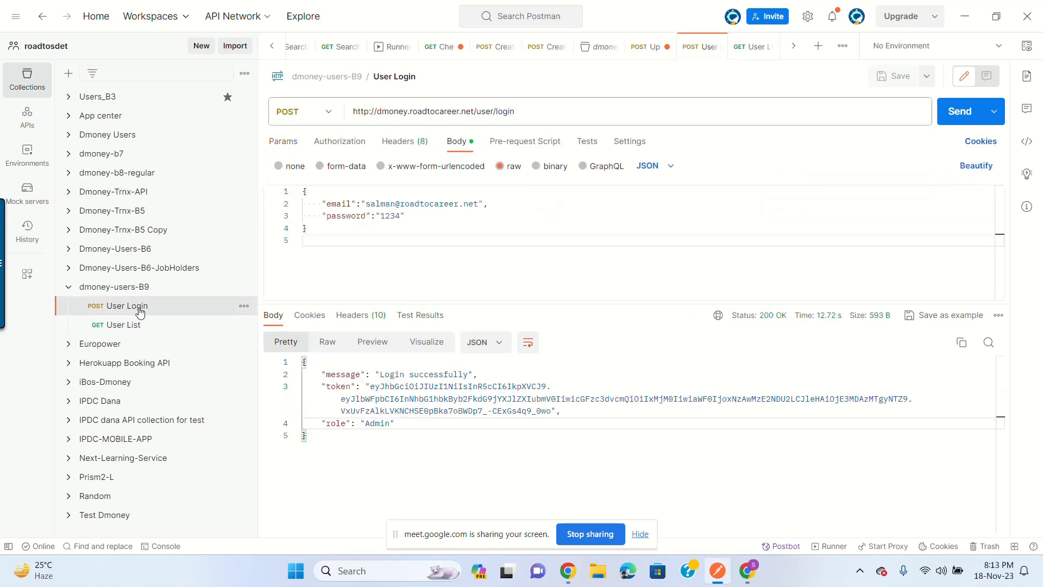
drag(371, 386, 552, 411)
key(ctrl+c)
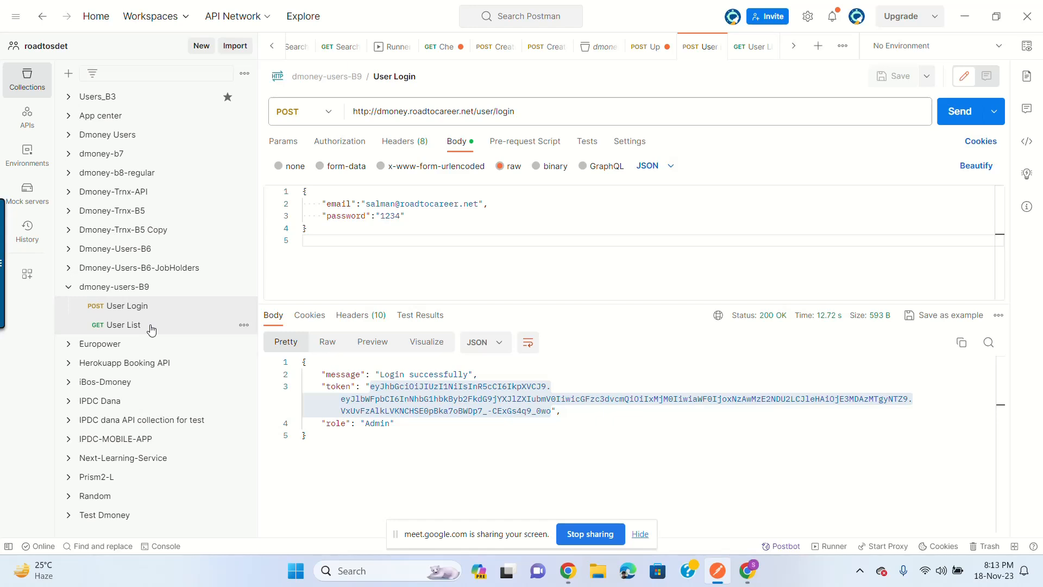
Step: Add an Authorization header with the pasted login token to User List and save it
click(124, 325)
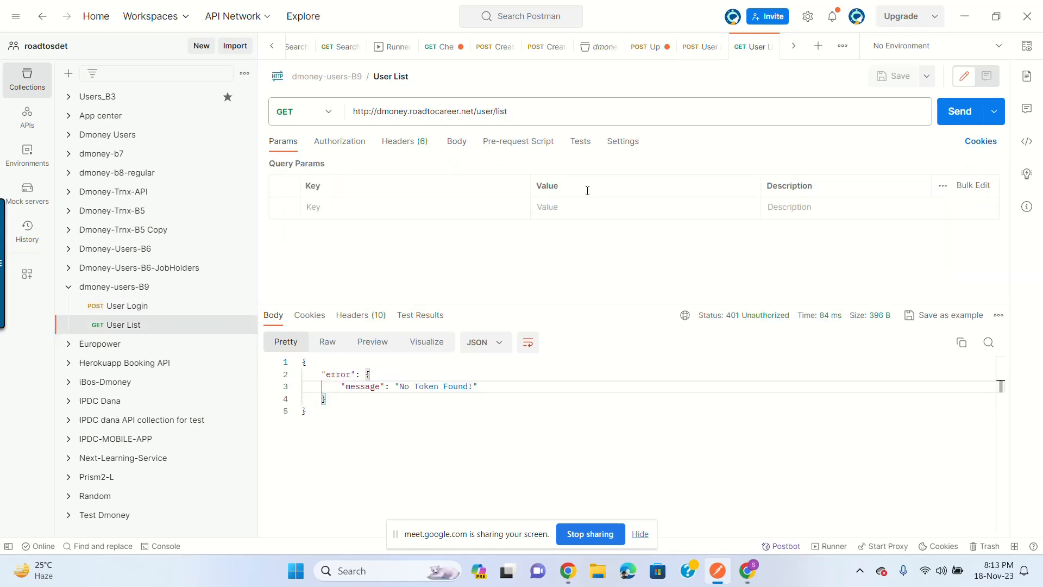
click(407, 148)
click(349, 289)
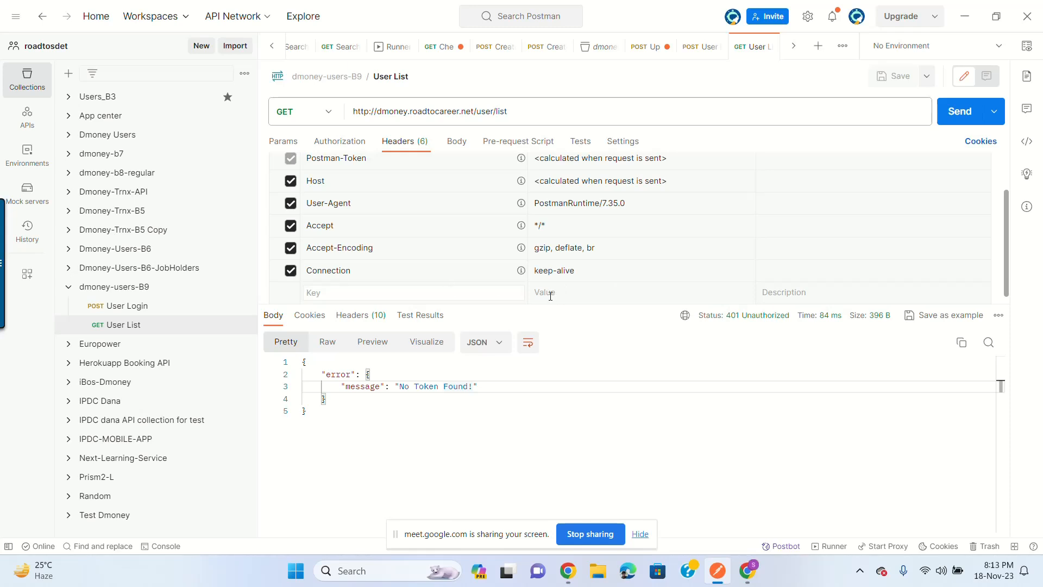
text(Auth)
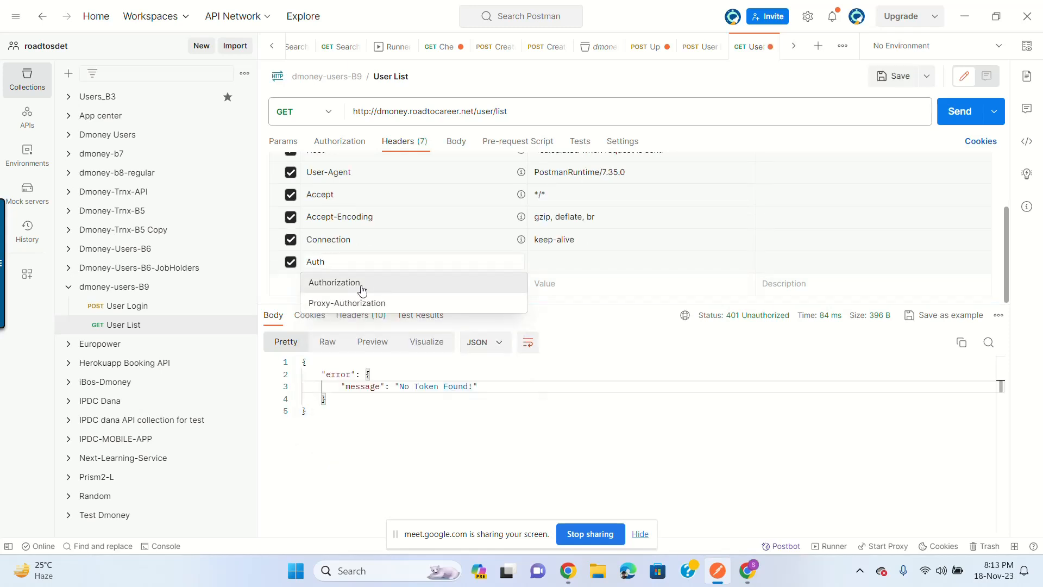
click(359, 292)
click(566, 270)
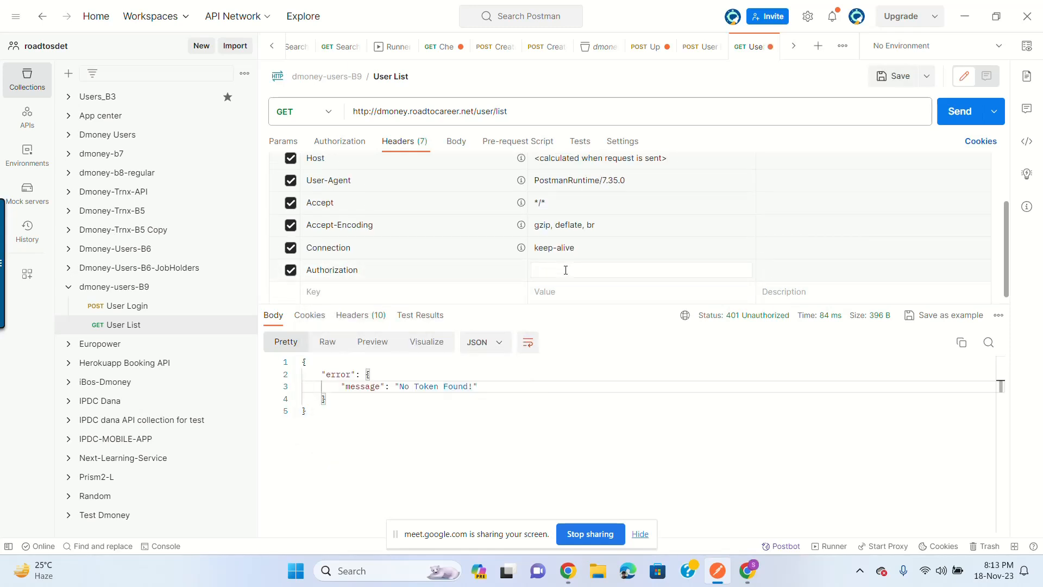
key(ctrl+v)
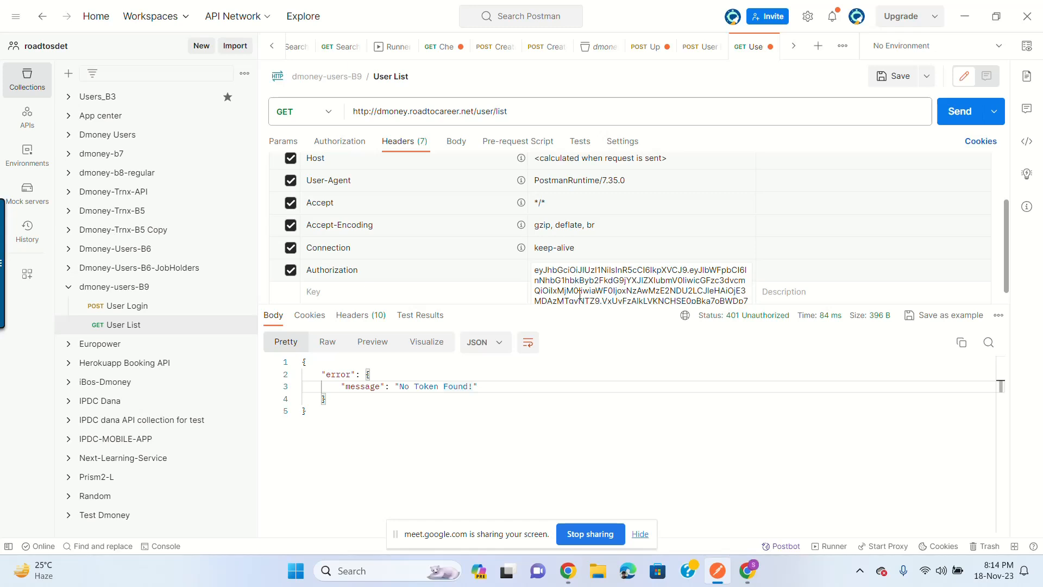
click(883, 77)
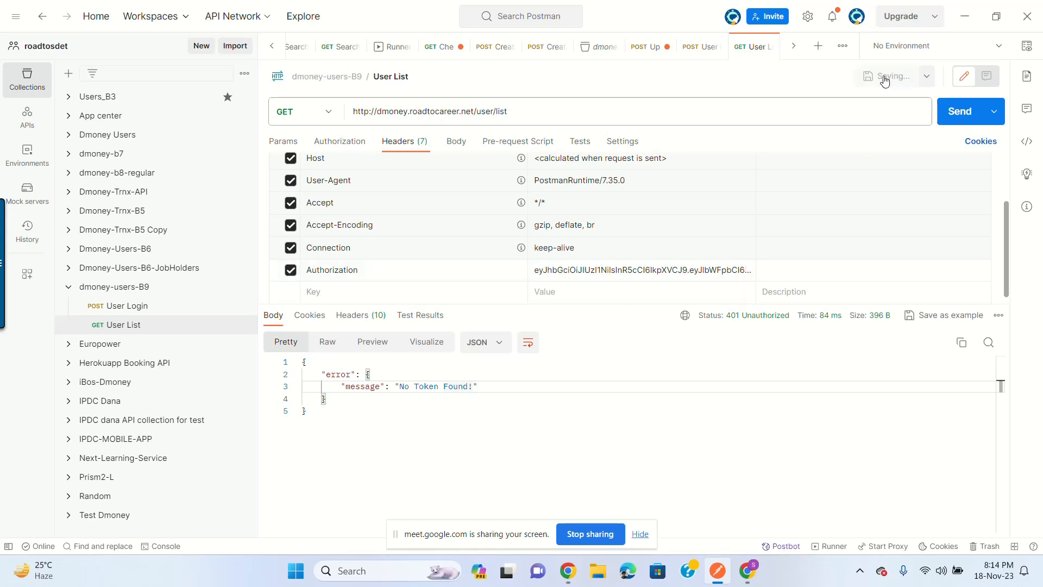
Step: Resend User List with the token header and inspect the 502 Bad Gateway explanation
click(962, 114)
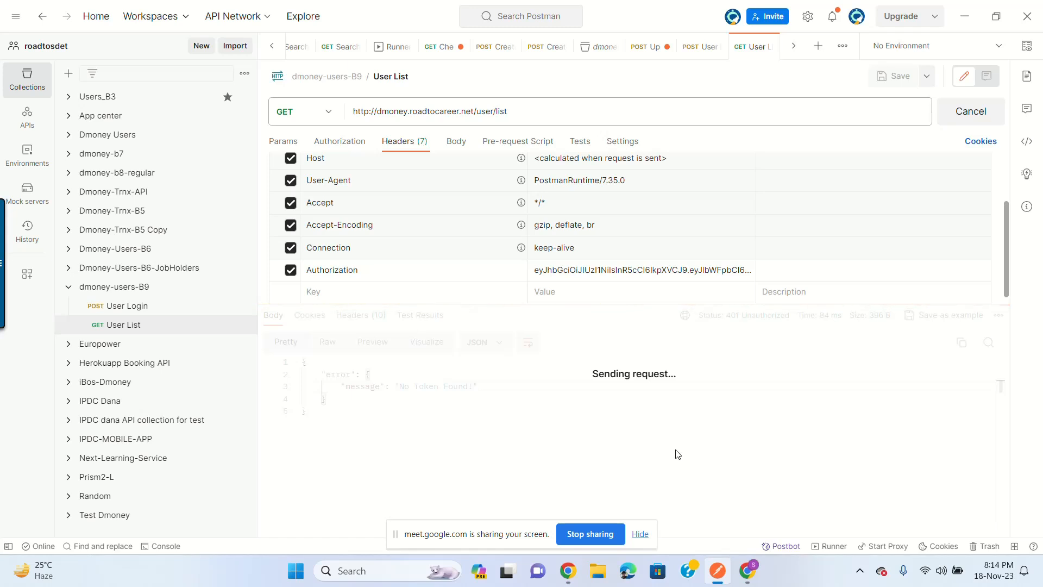
click(639, 533)
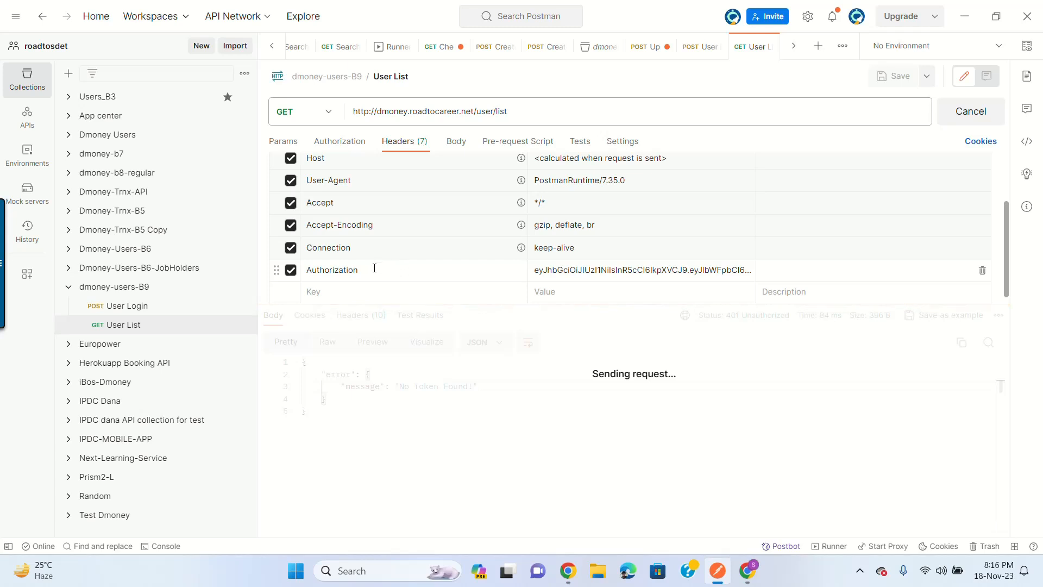
click(341, 143)
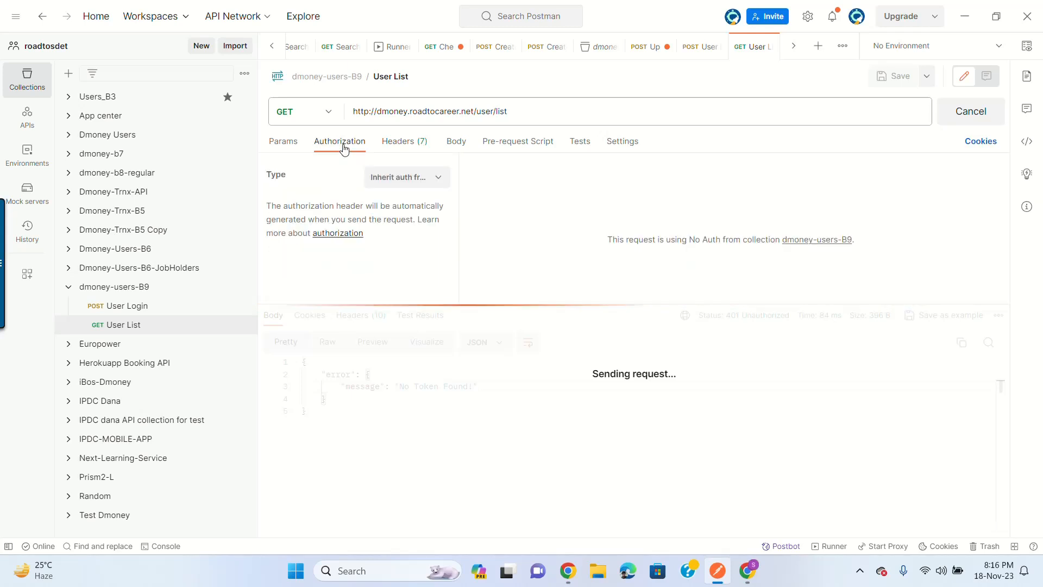
click(404, 143)
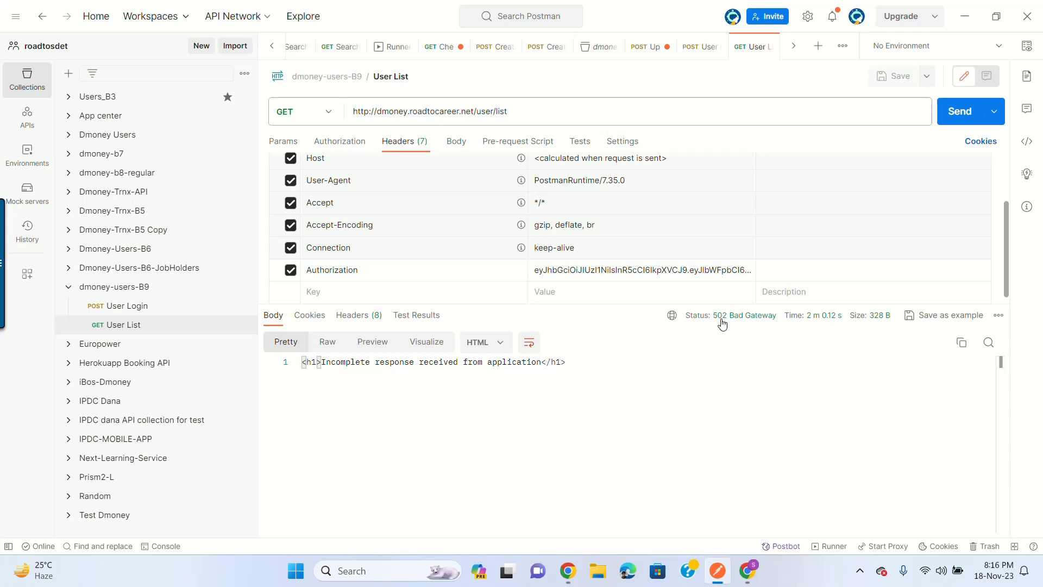
mouse_move(722, 322)
mouse_move(754, 319)
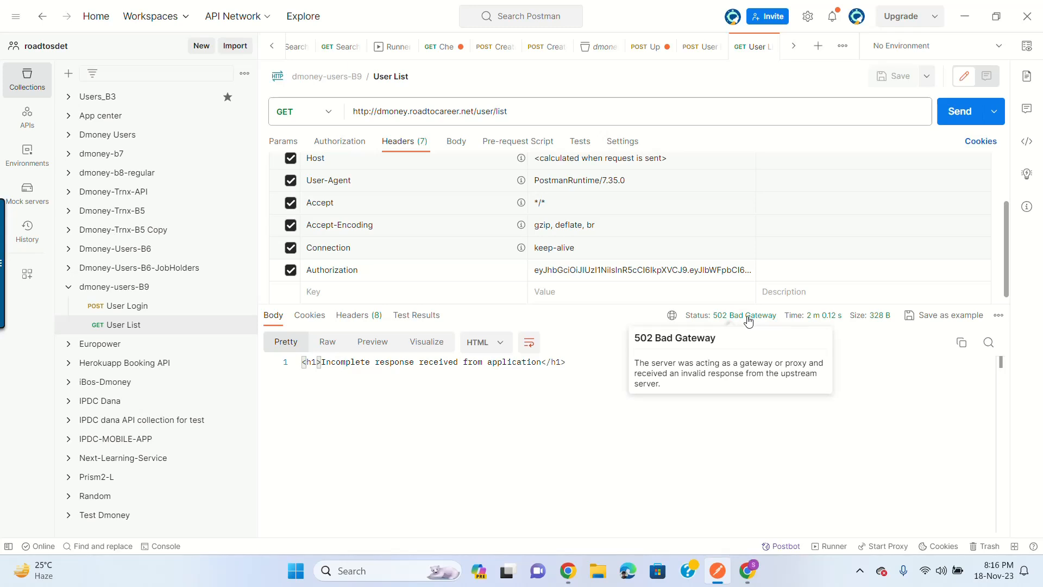
Step: Resend User List, get 200 OK with count 15754, and scroll the users response
click(954, 112)
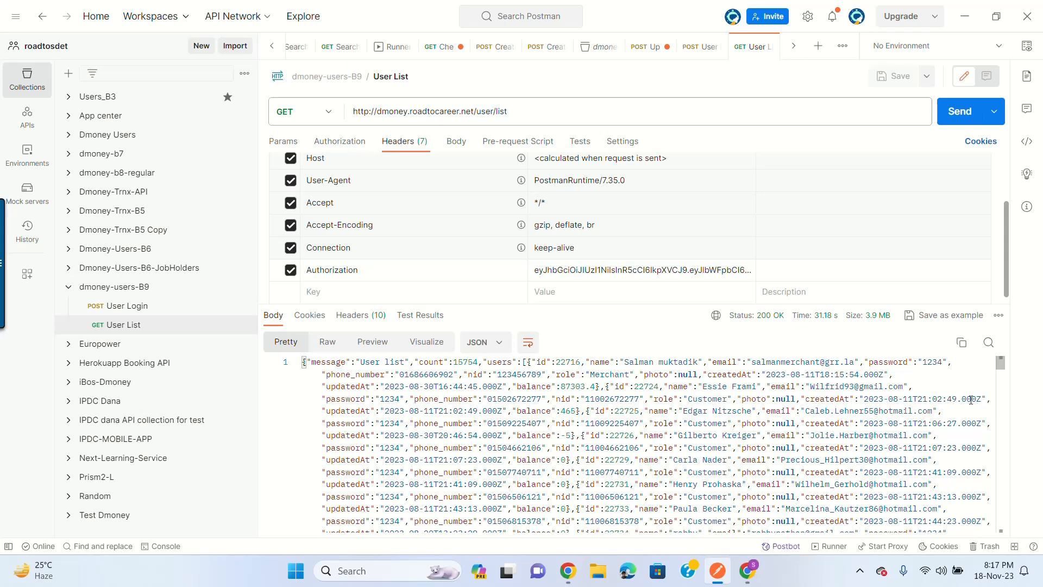
scroll(953, 397, down, 4)
scroll(924, 404, up, 4)
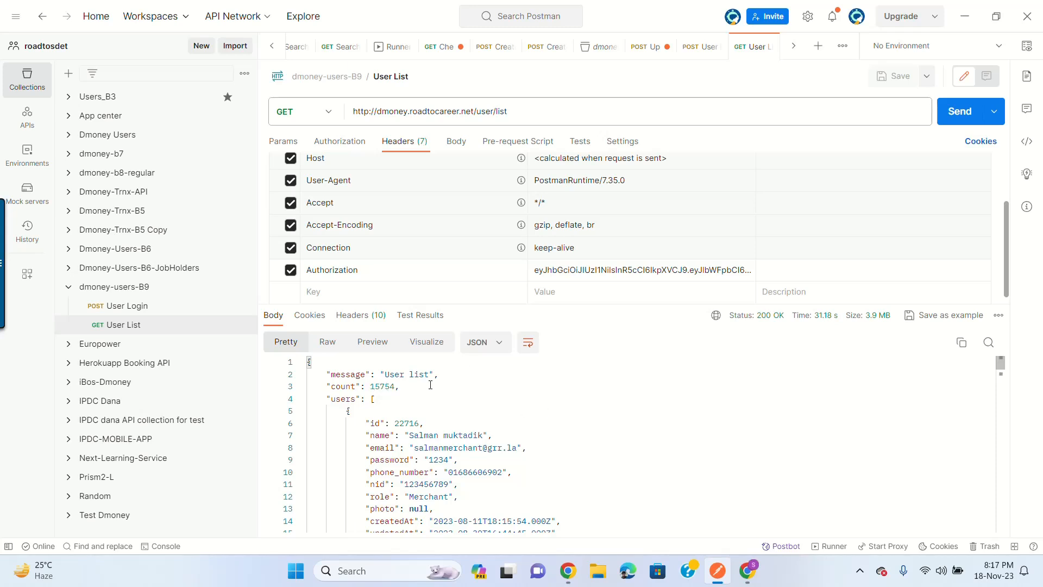
scroll(430, 385, down, 3)
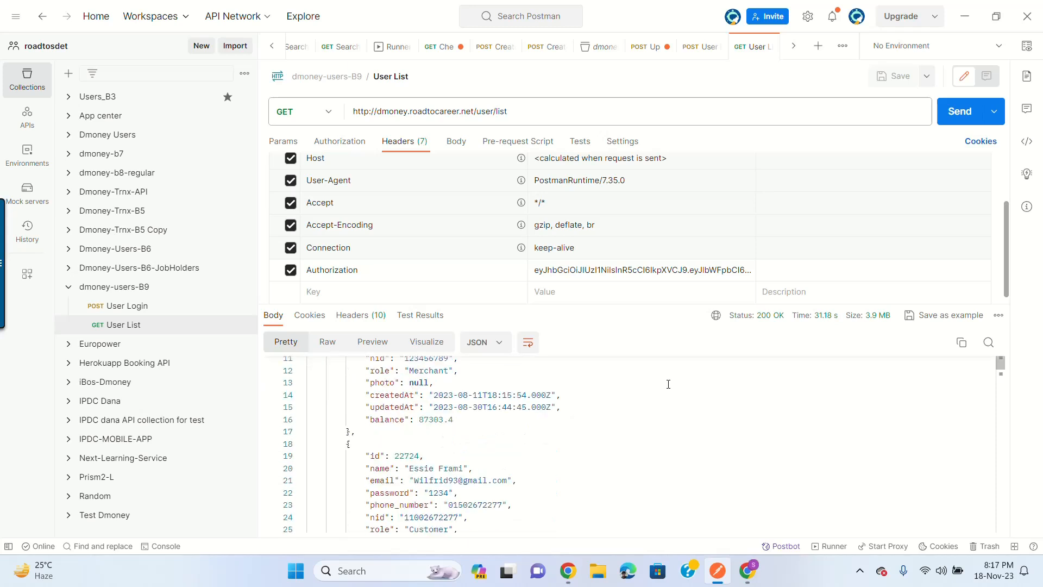
scroll(668, 384, up, 3)
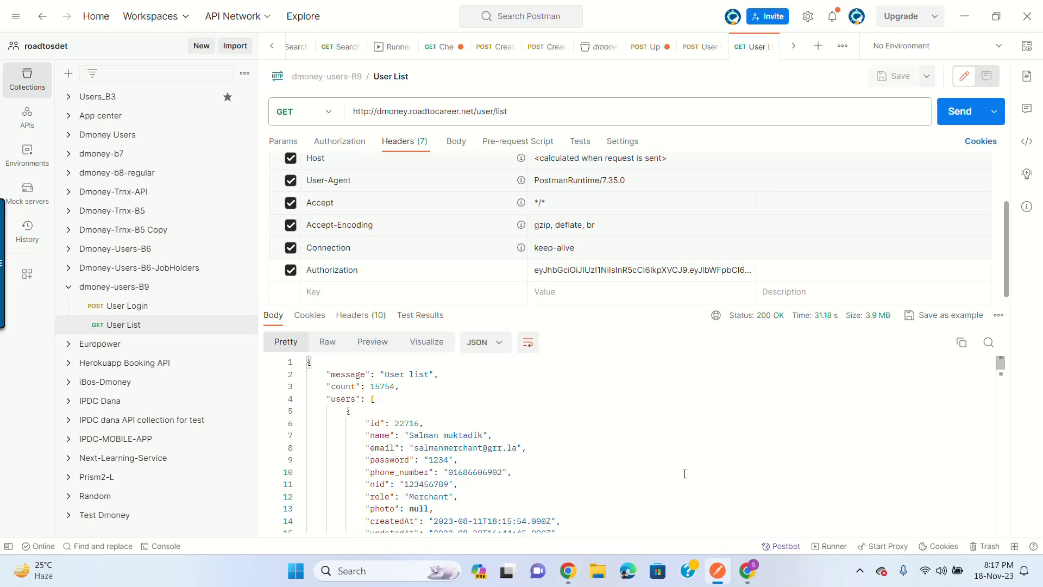
scroll(578, 428, down, 3)
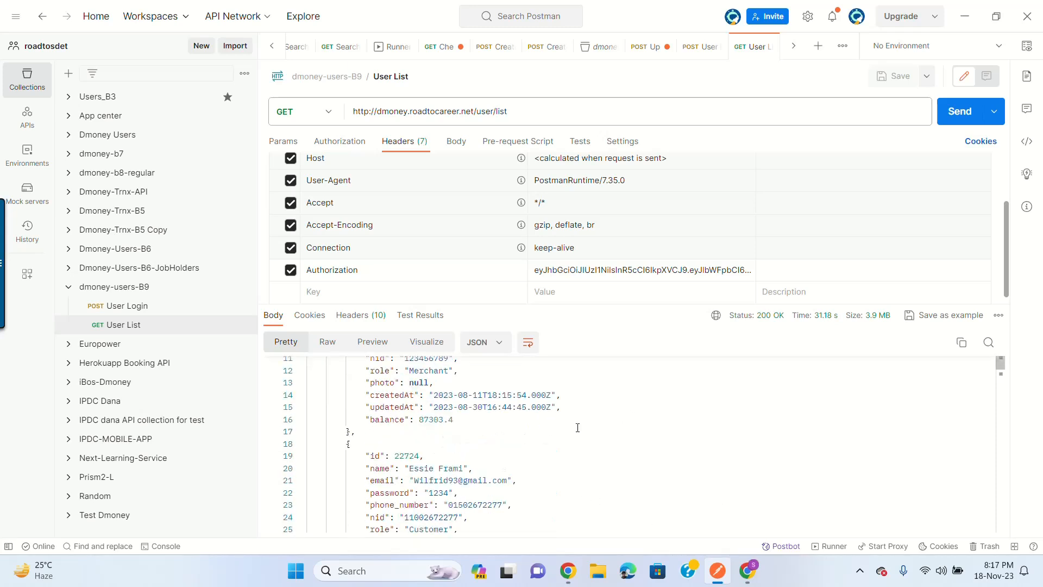
scroll(578, 427, up, 3)
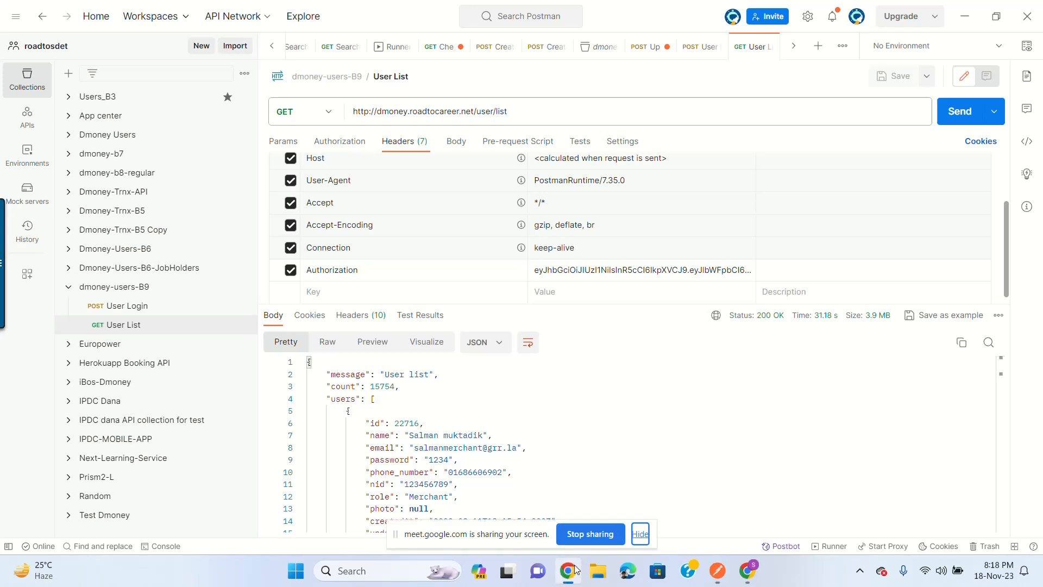
Step: Copy the /user/search/id/{id} endpoint from the API Documentation, then return to Postman
click(748, 571)
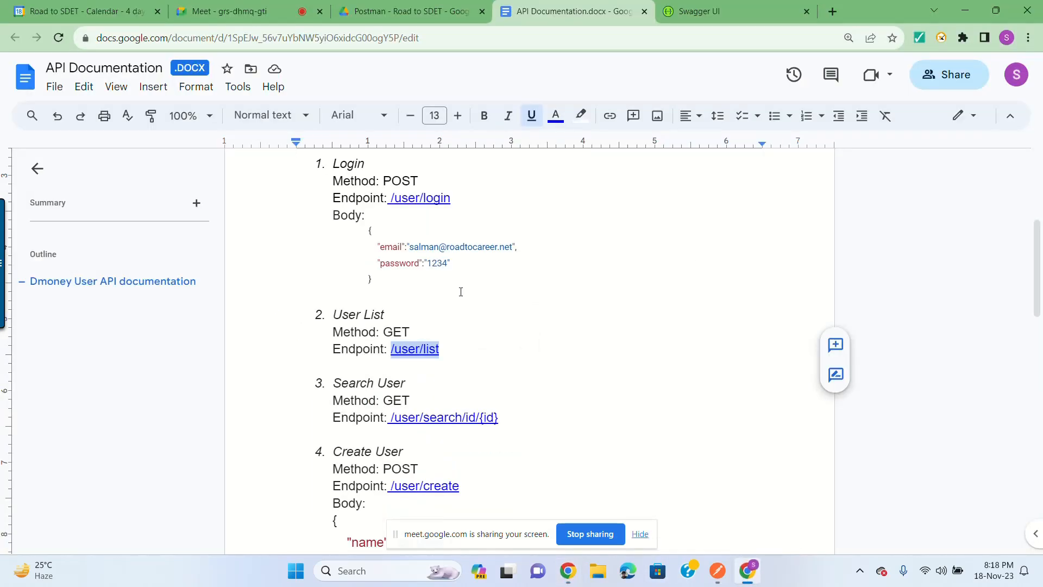
scroll(461, 292, down, 2)
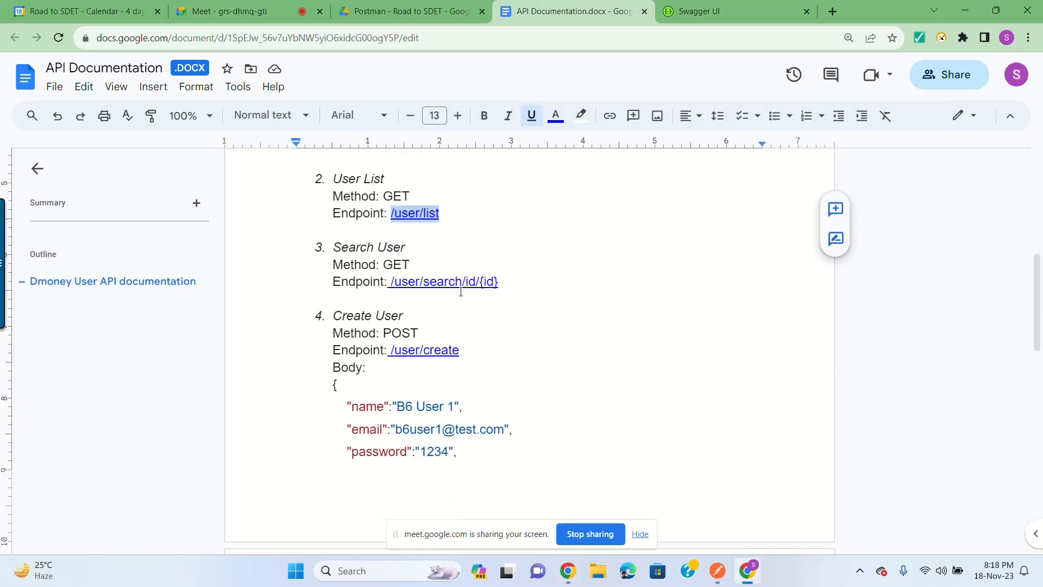
click(390, 281)
shift+click(504, 276)
key(ctrl+c)
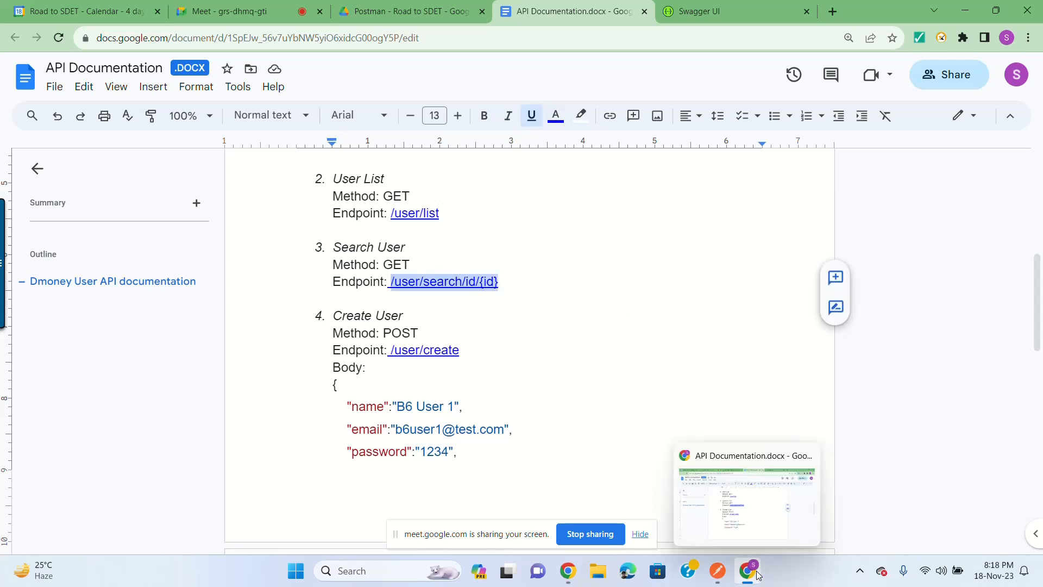
click(718, 570)
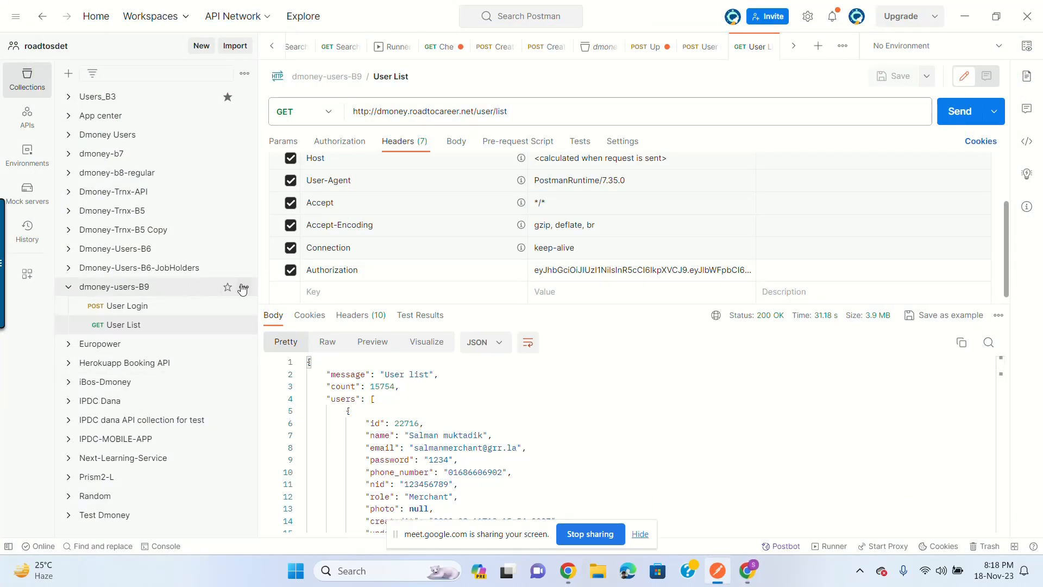
Step: Add a new request named Search User to dmoney-users-B9
click(243, 286)
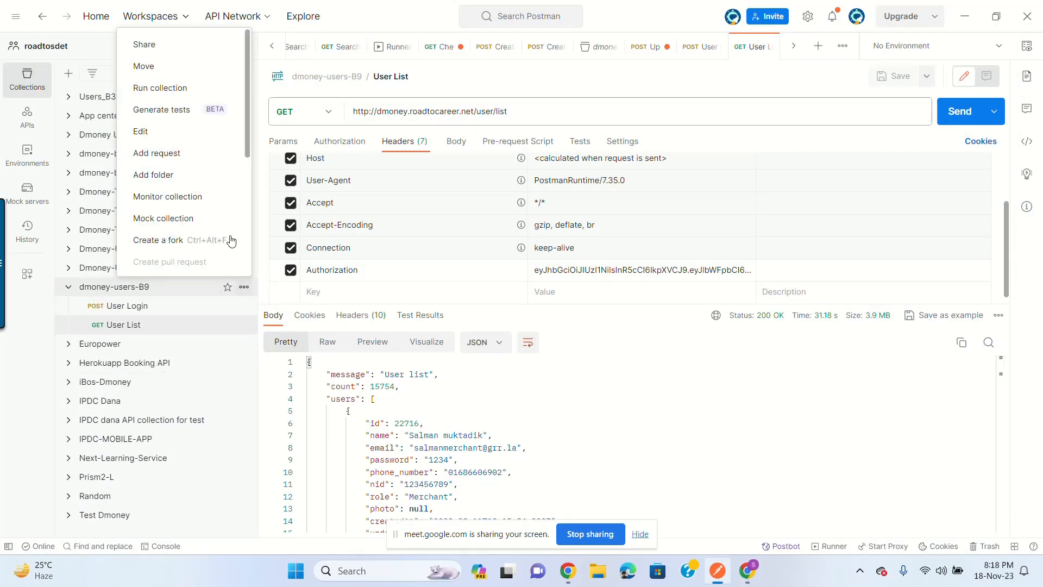
click(181, 152)
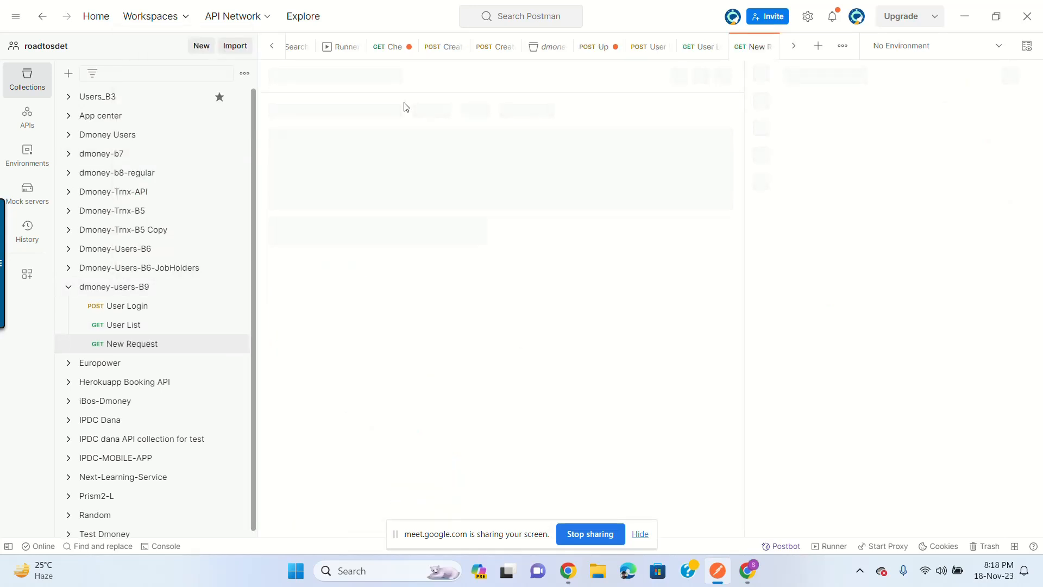
text(Search User)
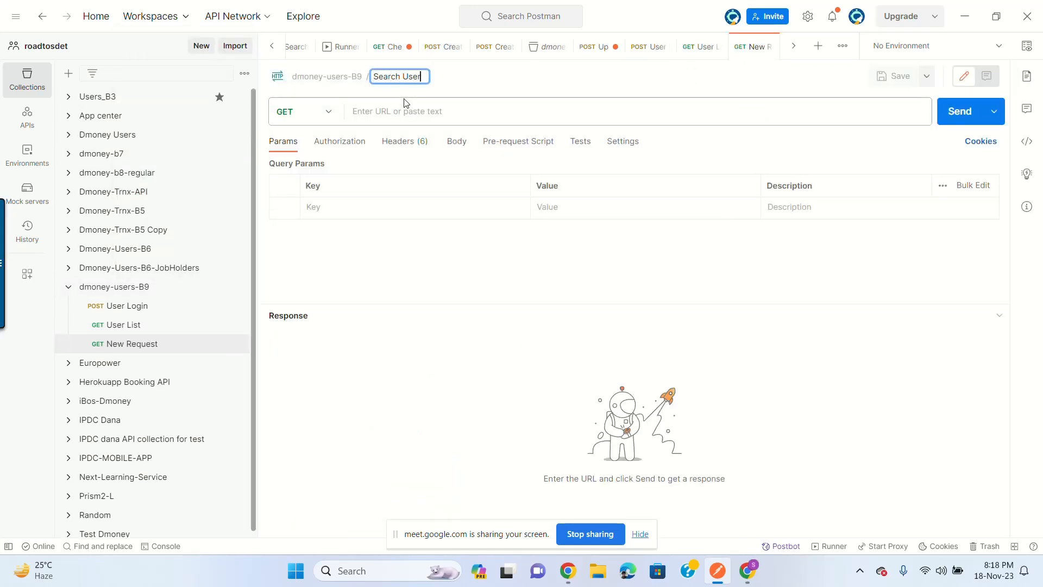
key(Return)
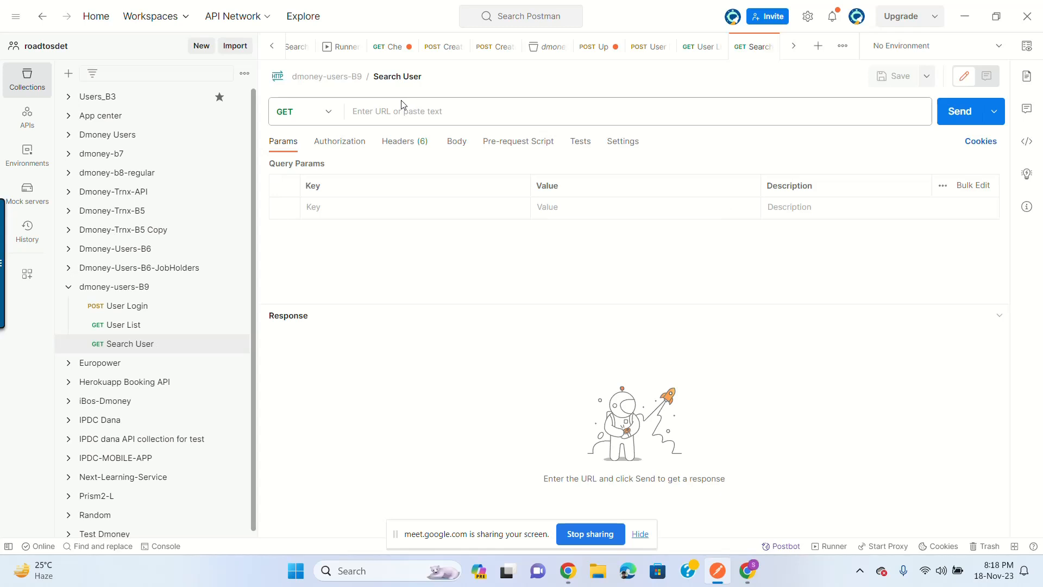
click(392, 111)
key(ctrl+v)
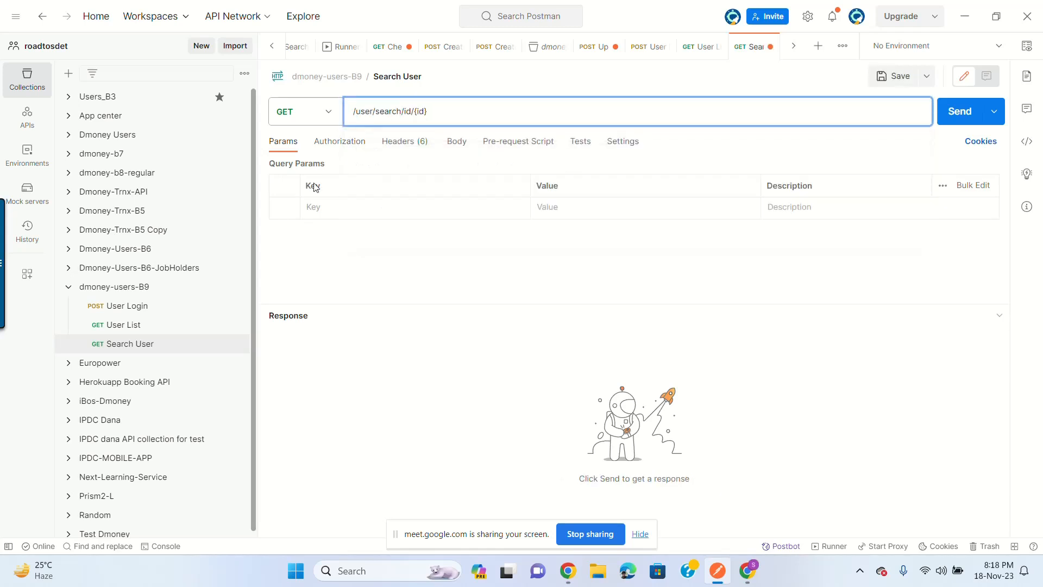
click(124, 324)
click(422, 111)
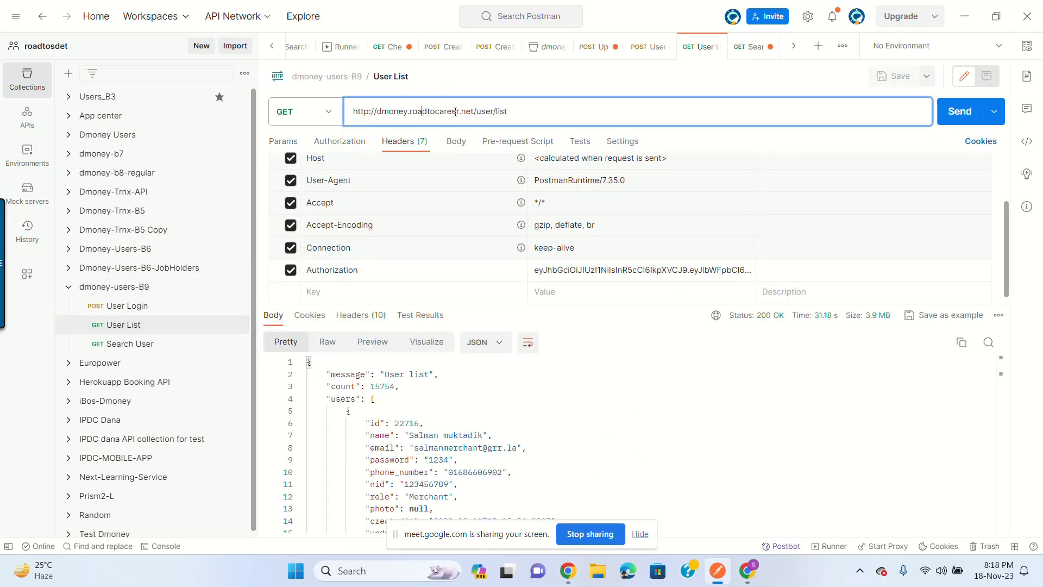
drag(474, 111, 315, 108)
key(ctrl+c)
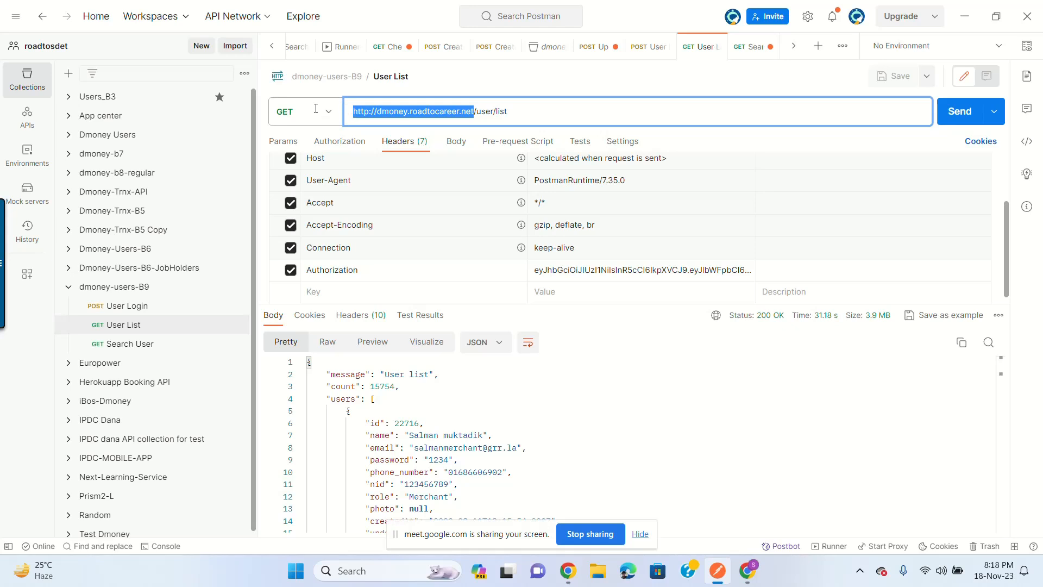
click(172, 343)
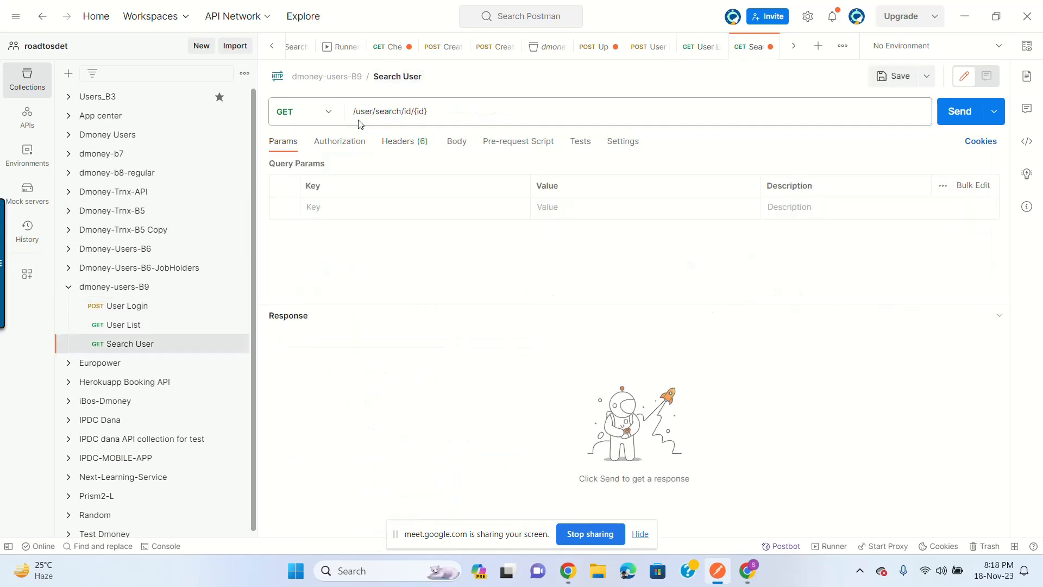
click(354, 111)
key(ctrl+v)
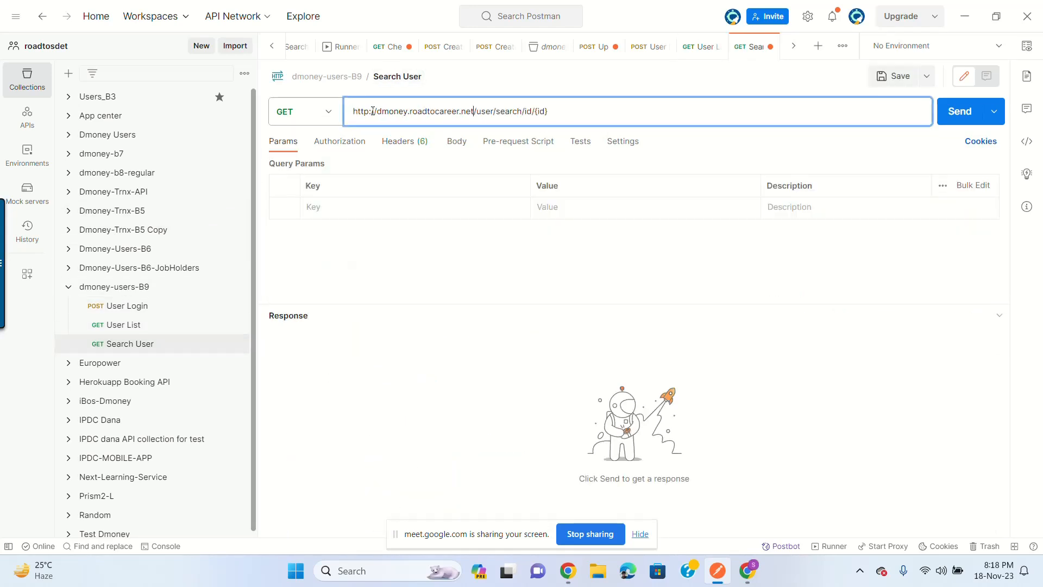
click(555, 109)
key(BackSpace)
key(BackSpace)
key(BackSpace)
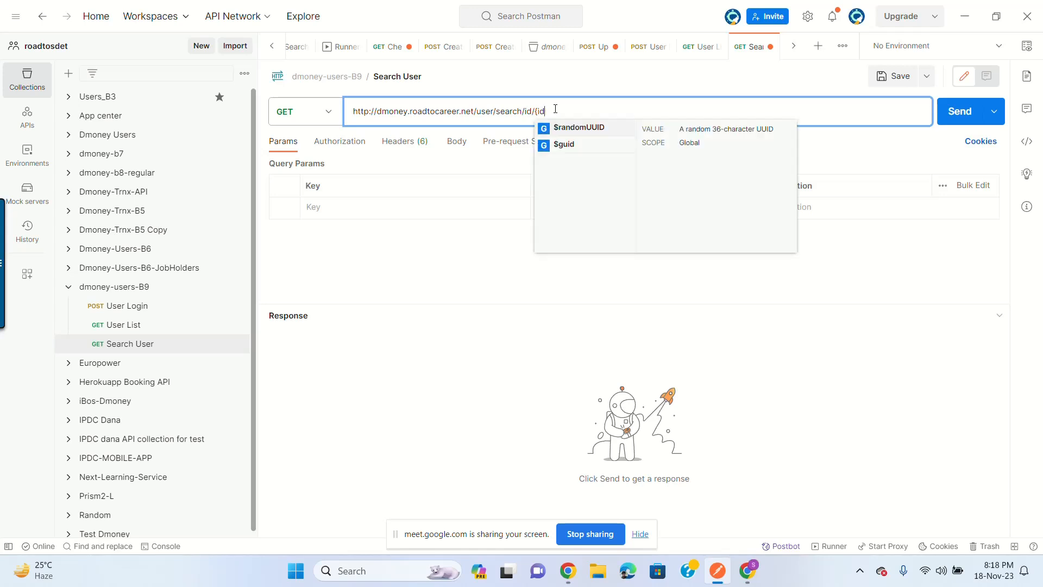
key(BackSpace)
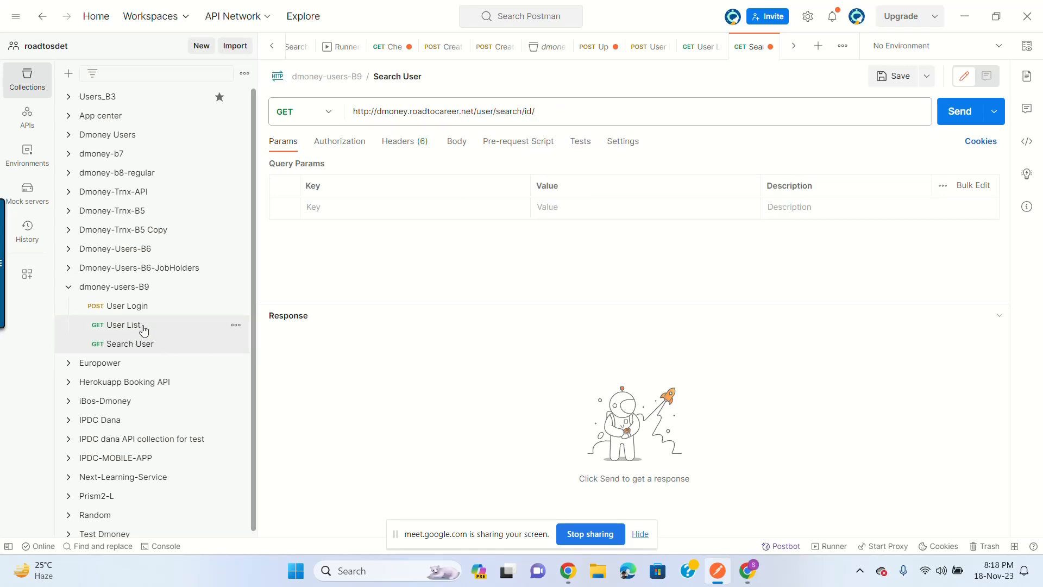
Step: Copy user id 22726 from the User List response
click(145, 326)
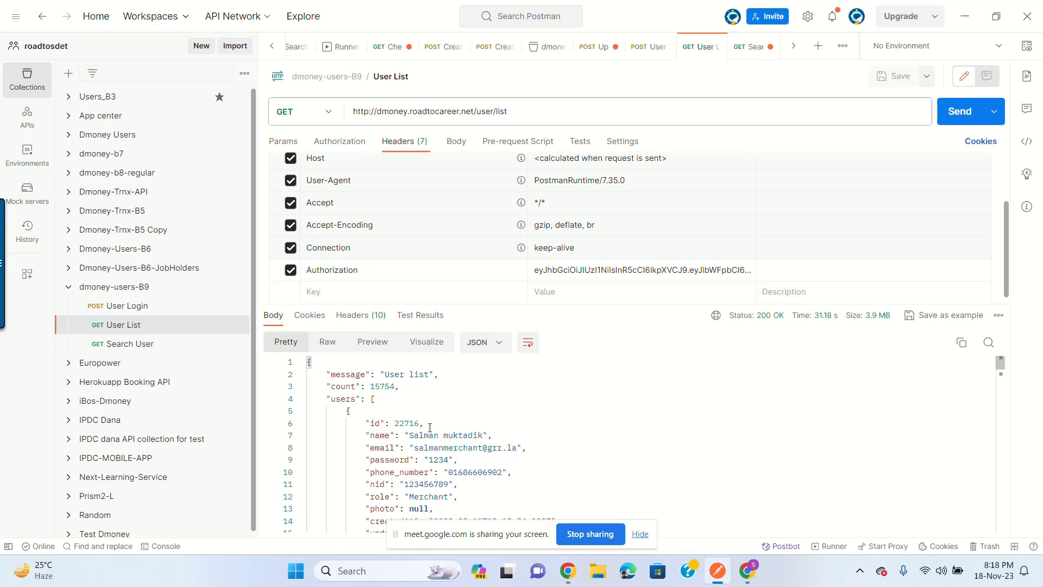
double_click(413, 423)
scroll(506, 406, down, 10)
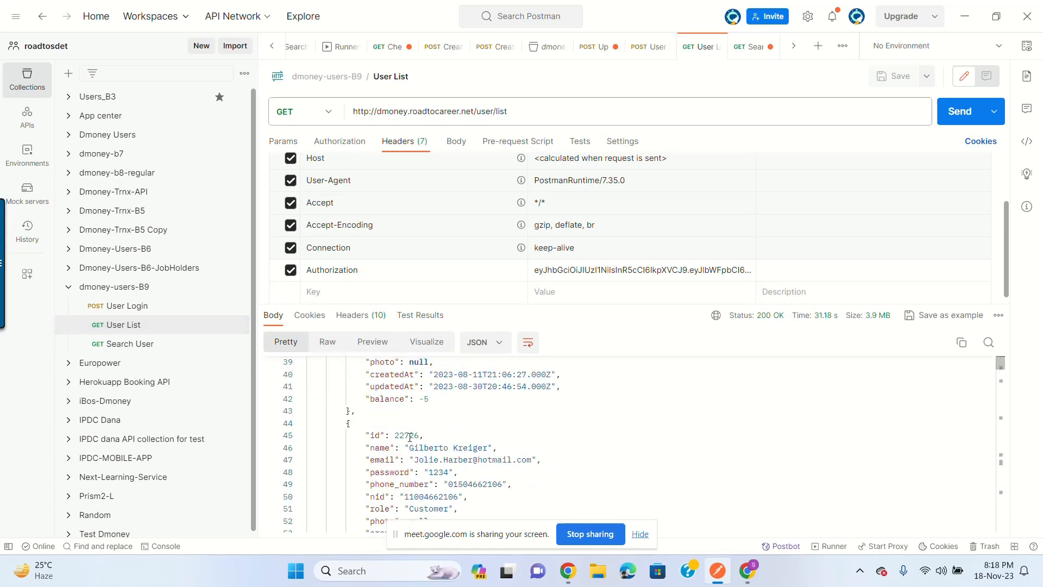
drag(396, 433, 420, 435)
key(ctrl+c)
Step: Append 22726 to the Search User URL, save, and send it, getting 401 No Token Found
click(138, 343)
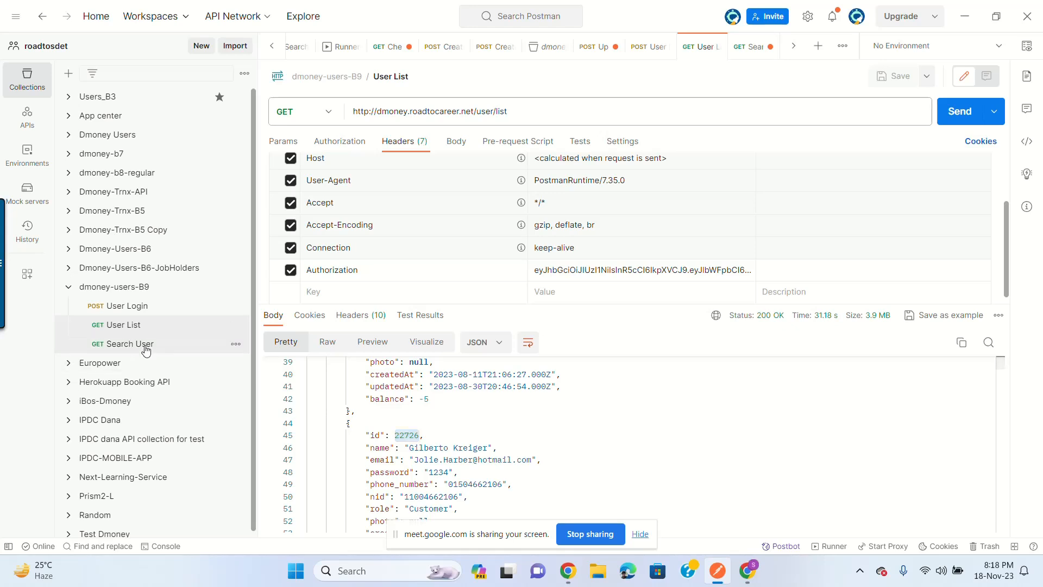
click(551, 111)
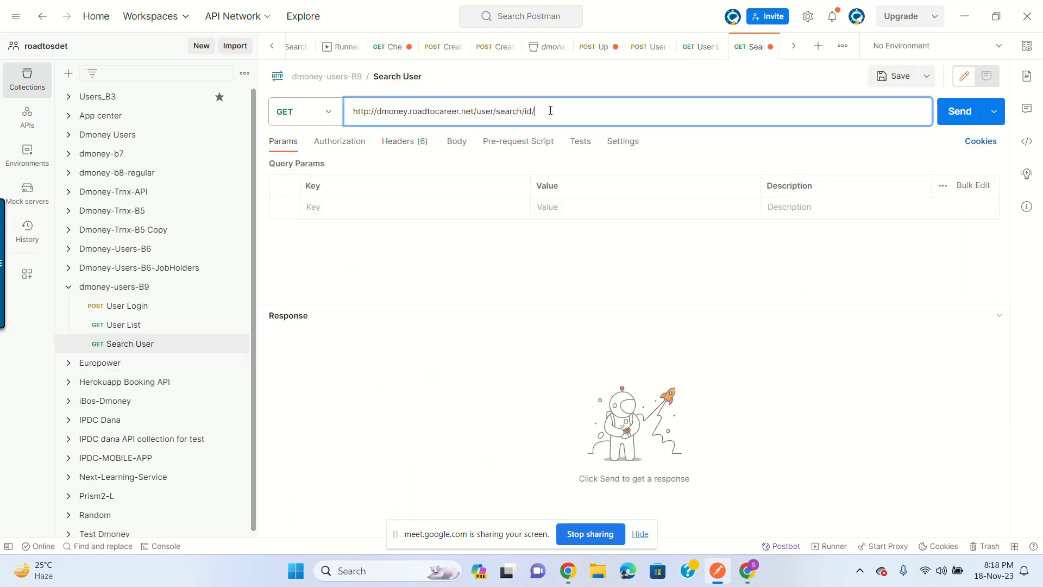
key(ctrl+v)
click(874, 80)
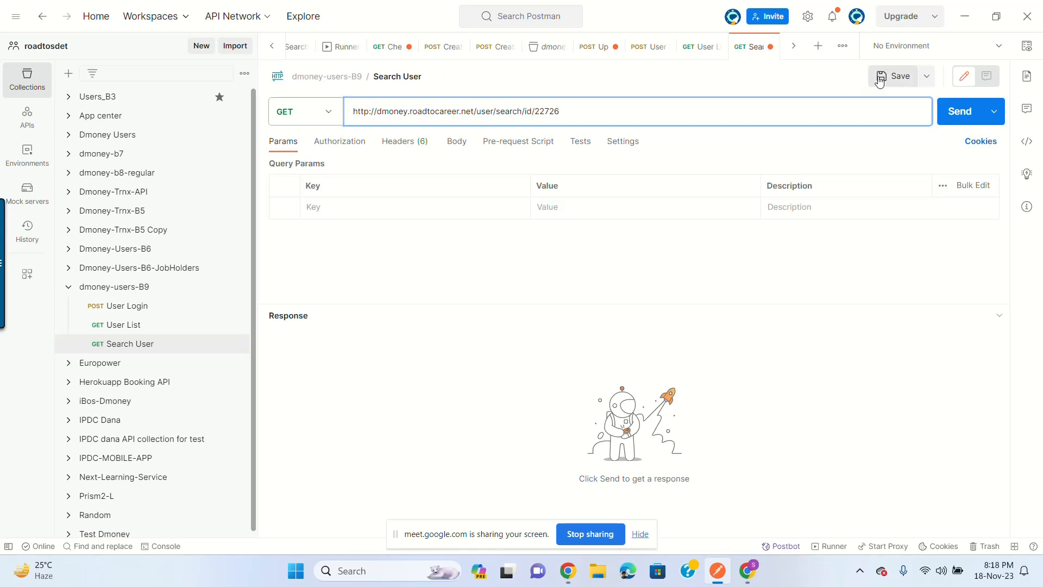
click(955, 113)
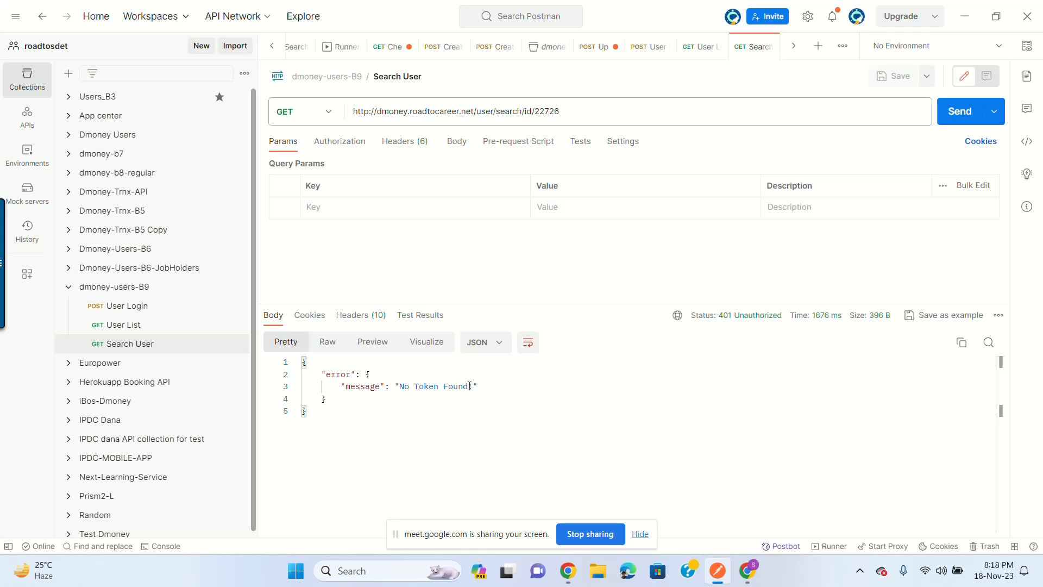
Step: Add an Authorization header key to the Search User request
click(411, 142)
click(353, 283)
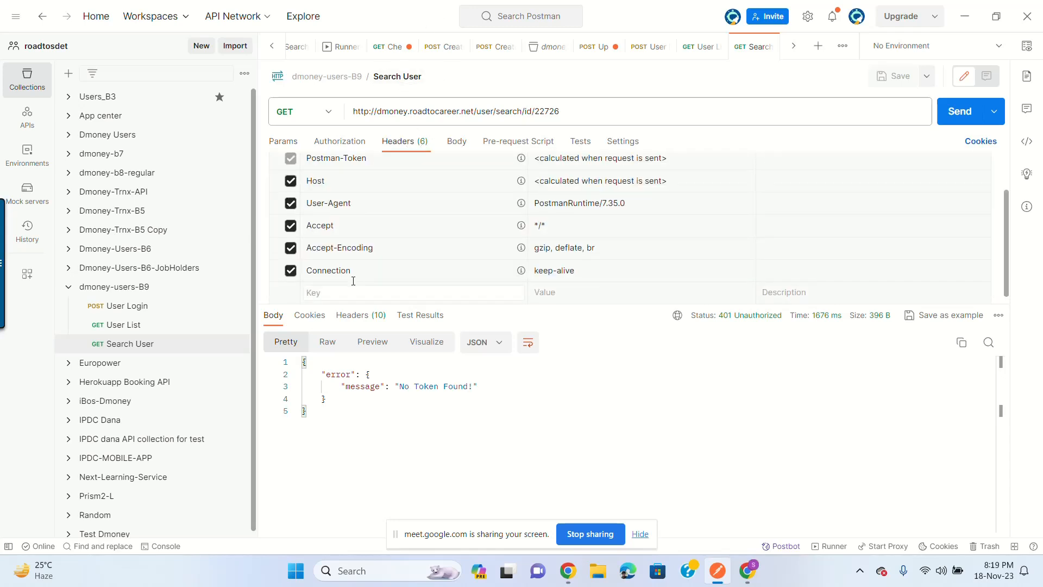
text(Auth)
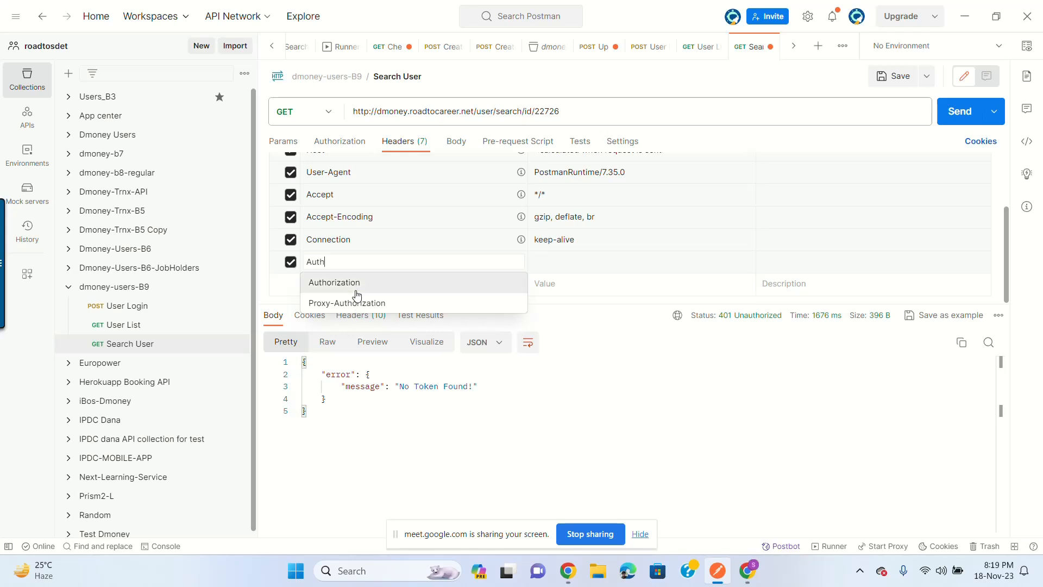
click(356, 284)
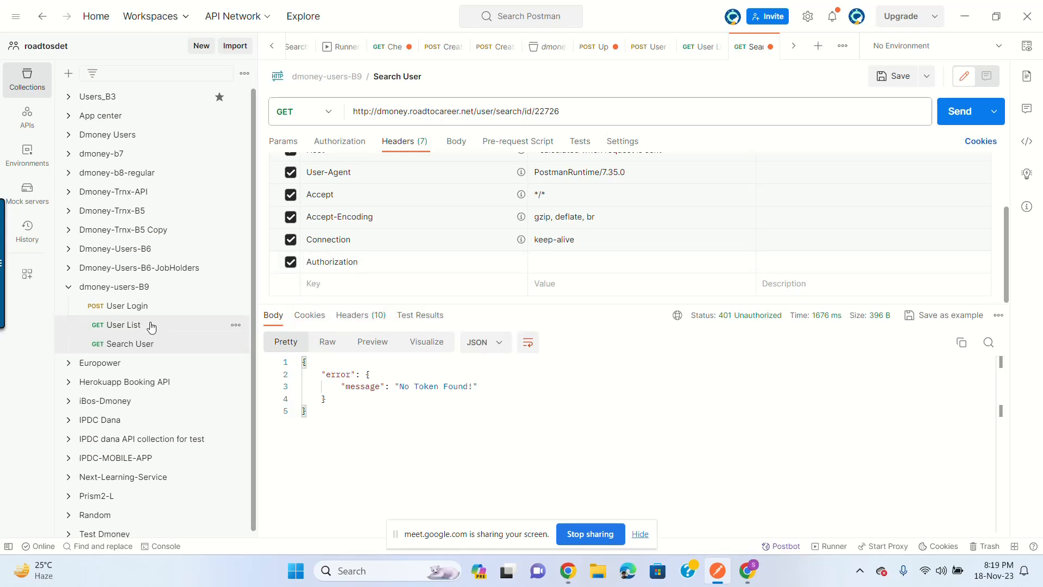
Step: Copy the token from the User Login response and paste it as the Authorization value
click(152, 306)
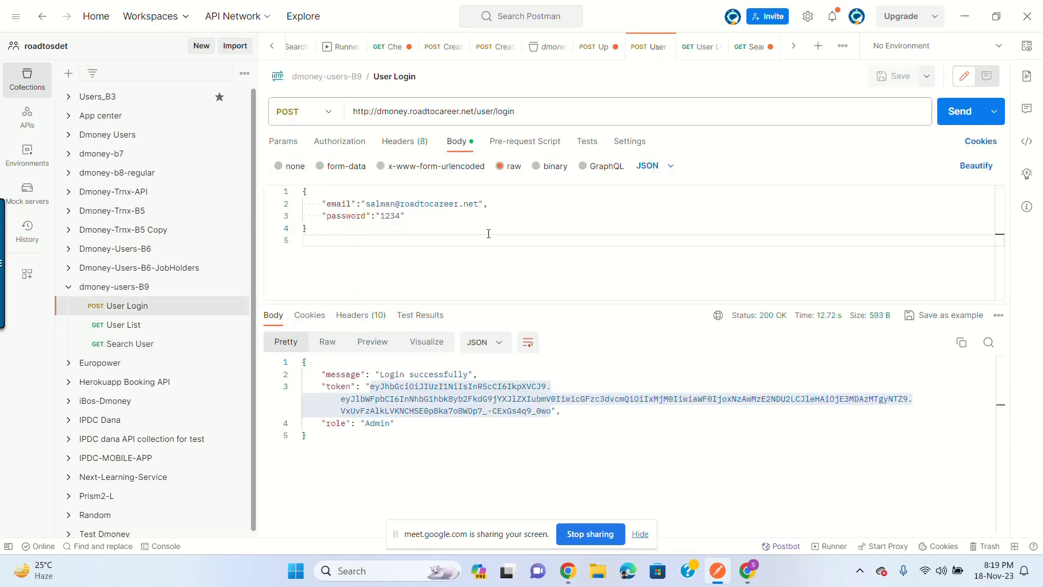
click(409, 411)
click(374, 387)
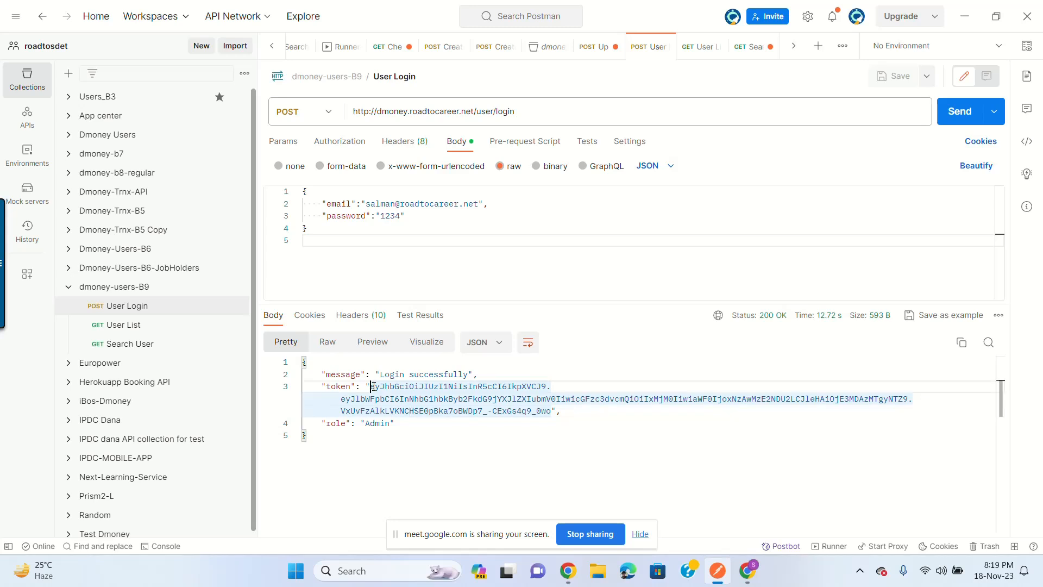
drag(371, 386, 551, 412)
key(ctrl+c)
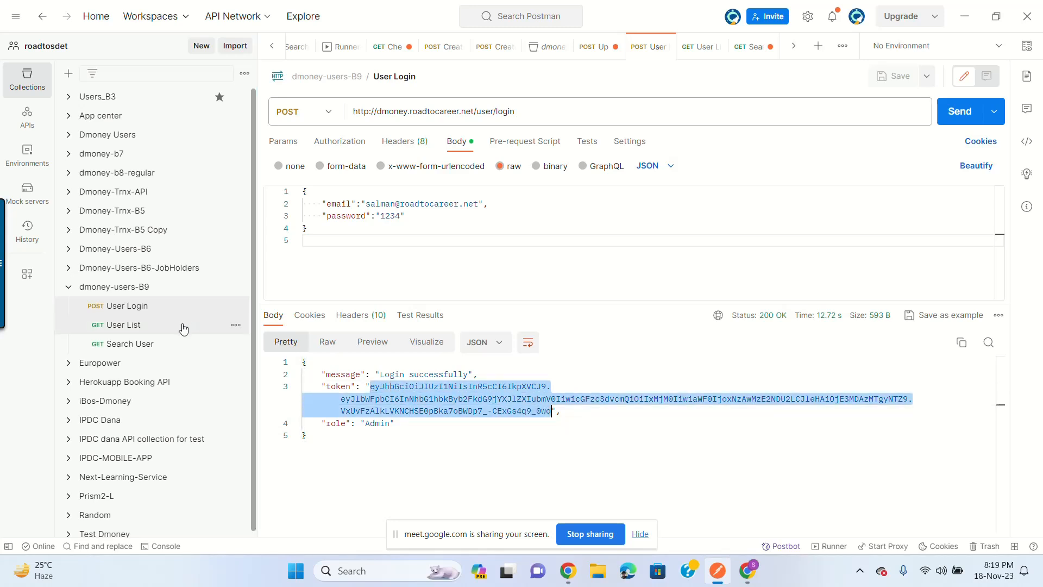
click(152, 343)
scroll(572, 250, up, 1)
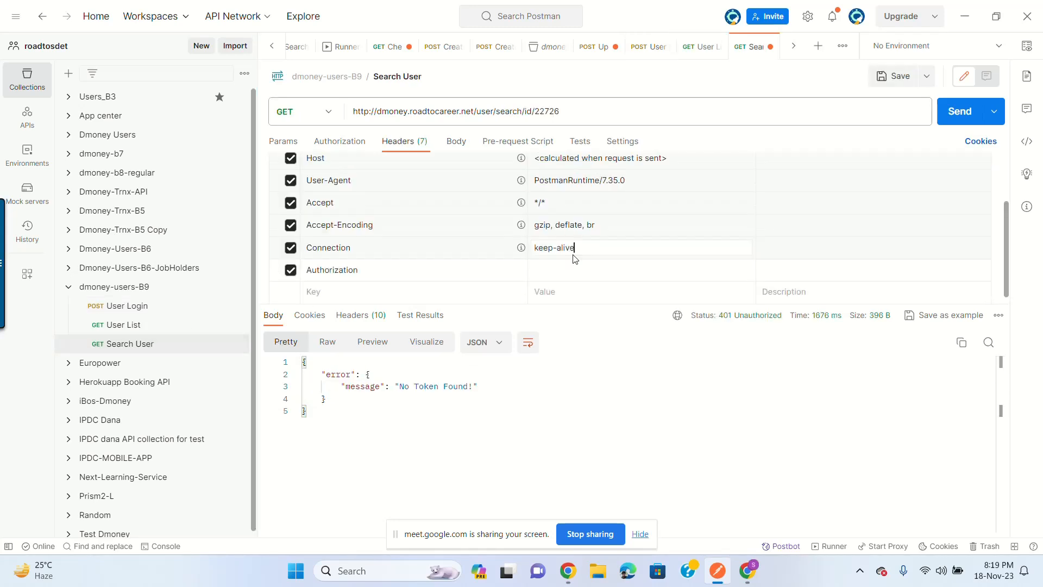
click(543, 269)
key(ctrl+v)
Step: Save and send Search User, getting 200 User found for id 22726
click(894, 76)
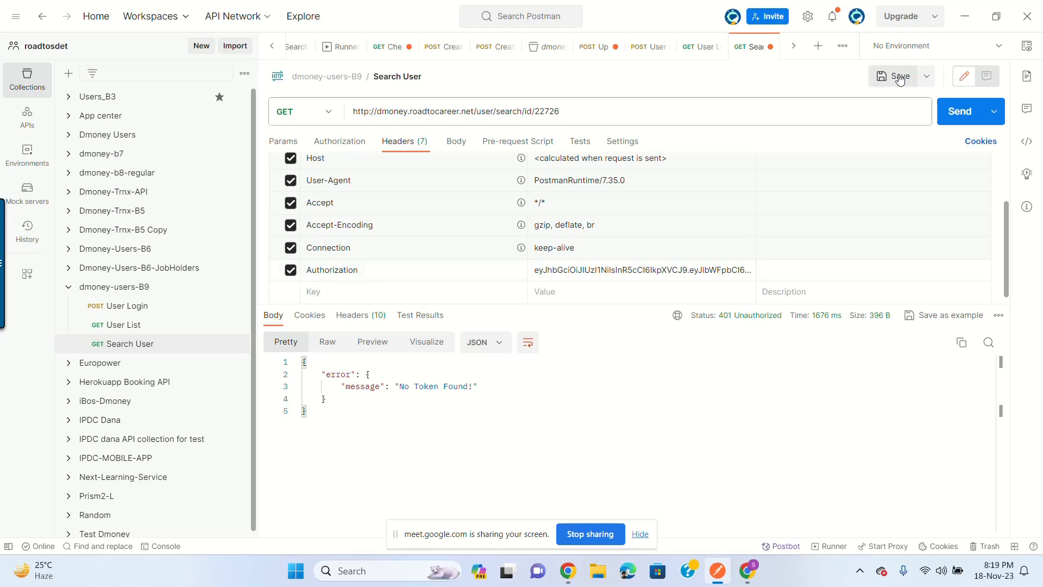
click(957, 113)
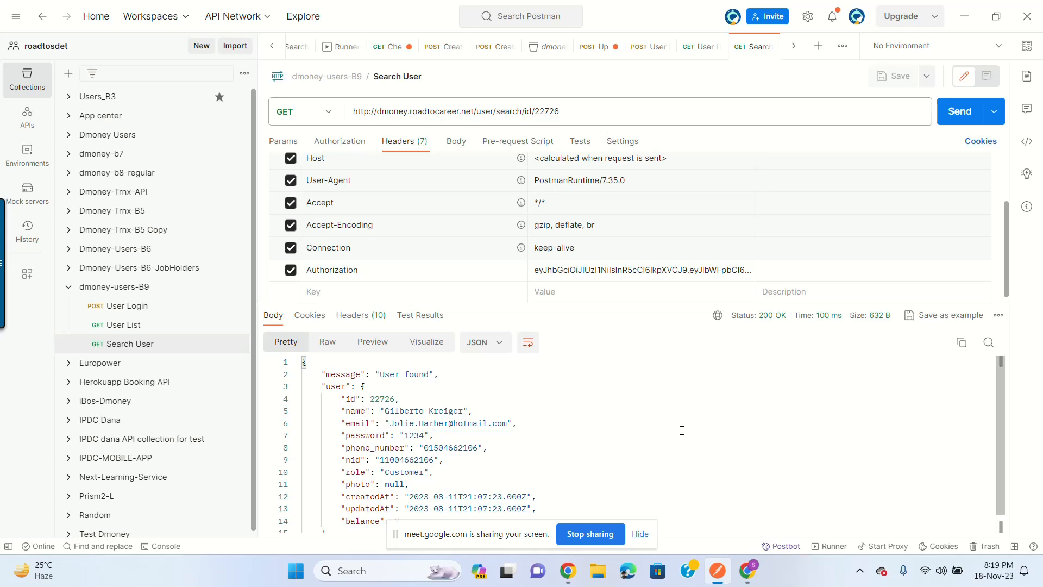
click(640, 534)
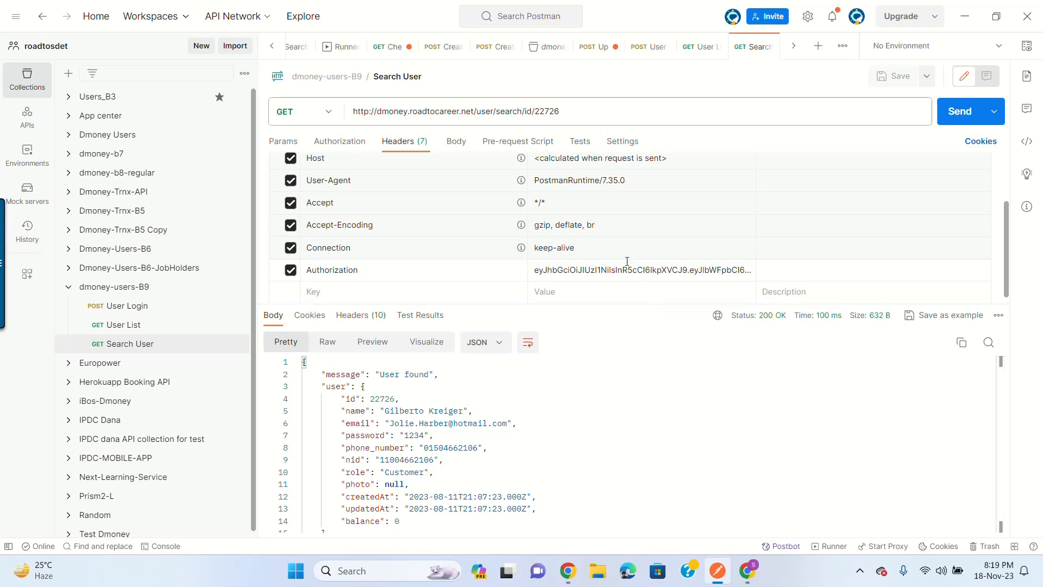
click(608, 270)
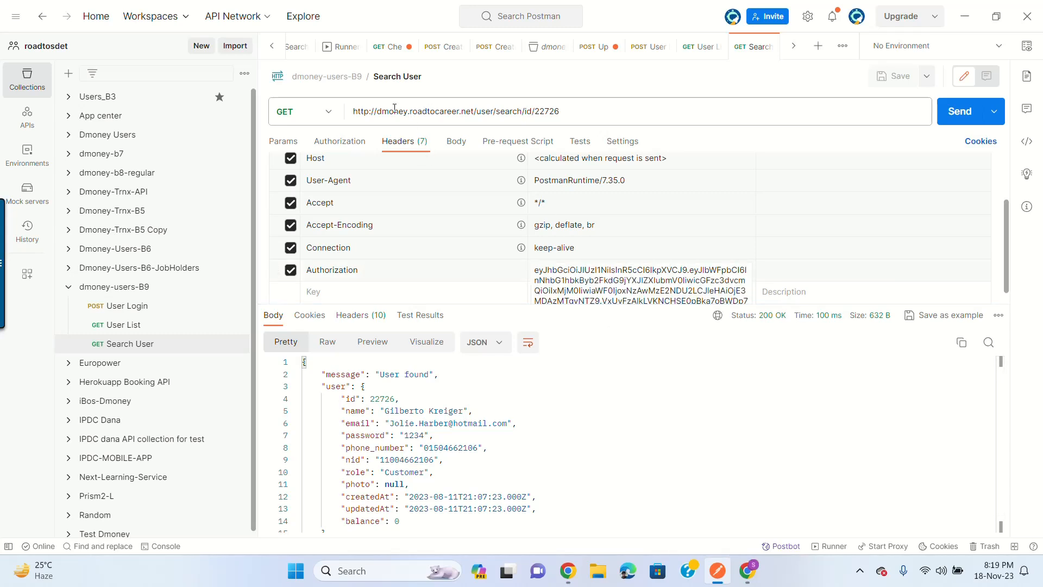
click(461, 111)
drag(475, 111, 350, 112)
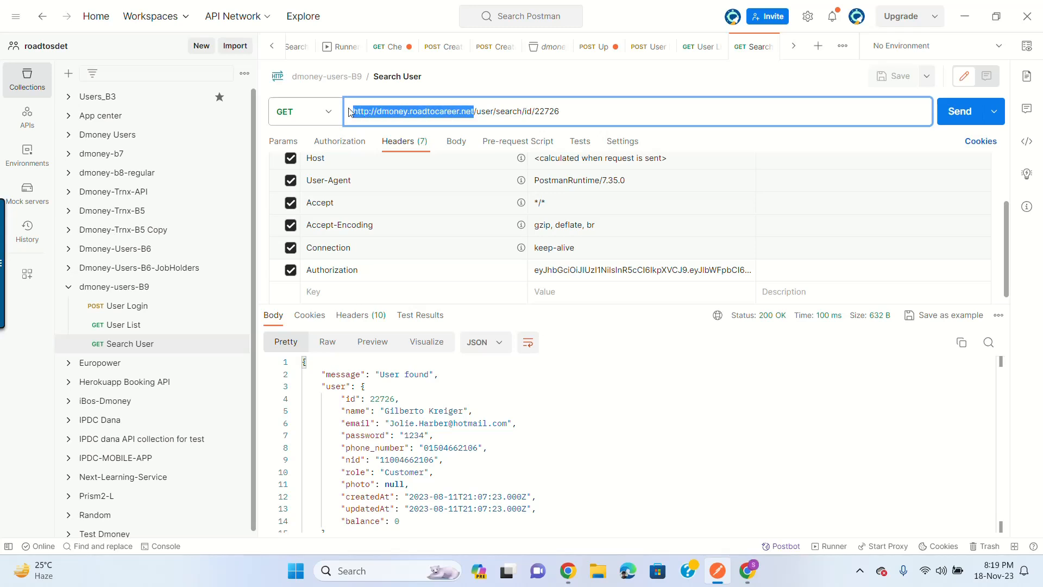
click(166, 323)
click(168, 306)
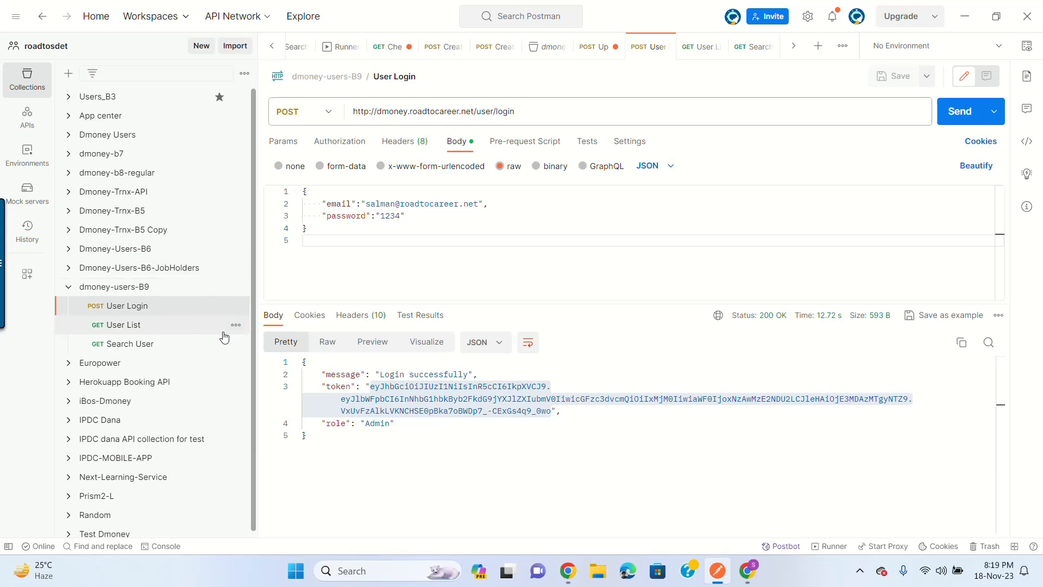
drag(474, 111, 359, 110)
click(481, 111)
drag(472, 111, 353, 111)
click(495, 111)
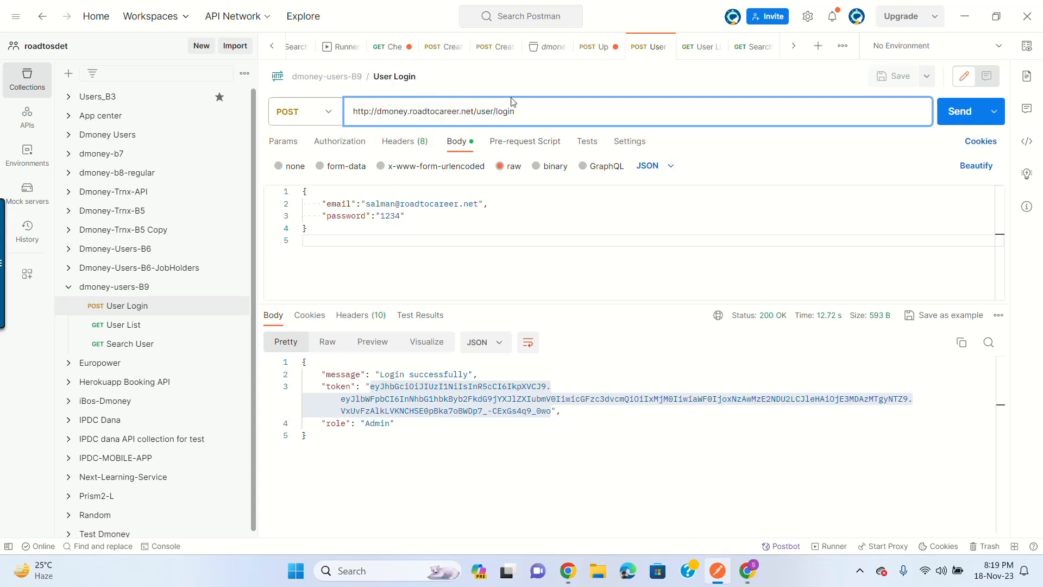
drag(474, 111, 351, 114)
key(ctrl+c)
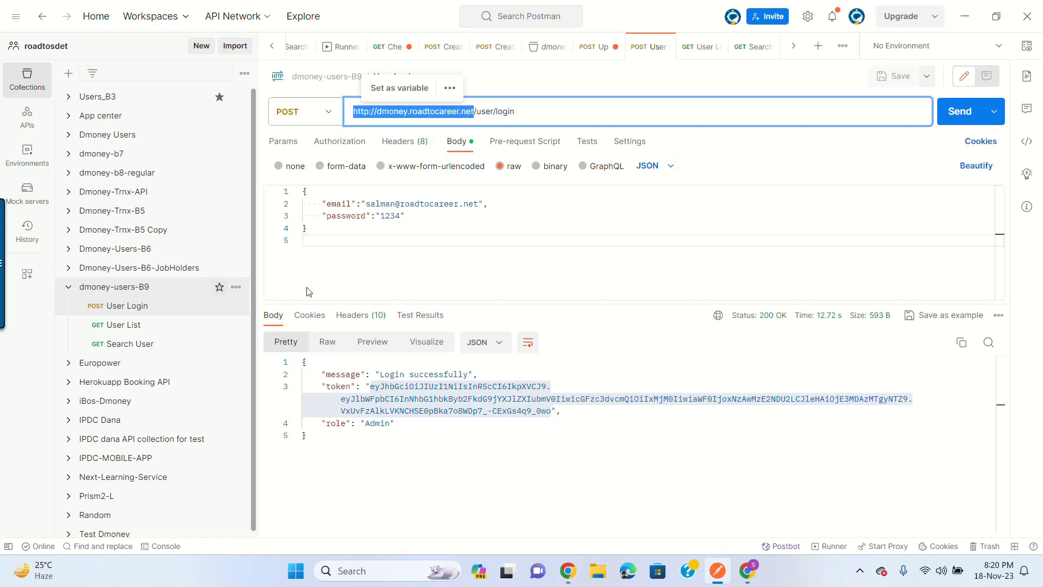
click(141, 293)
Step: Show the dmoney-users-B9 collection's empty Variables table after a quick look at the API docs
click(139, 288)
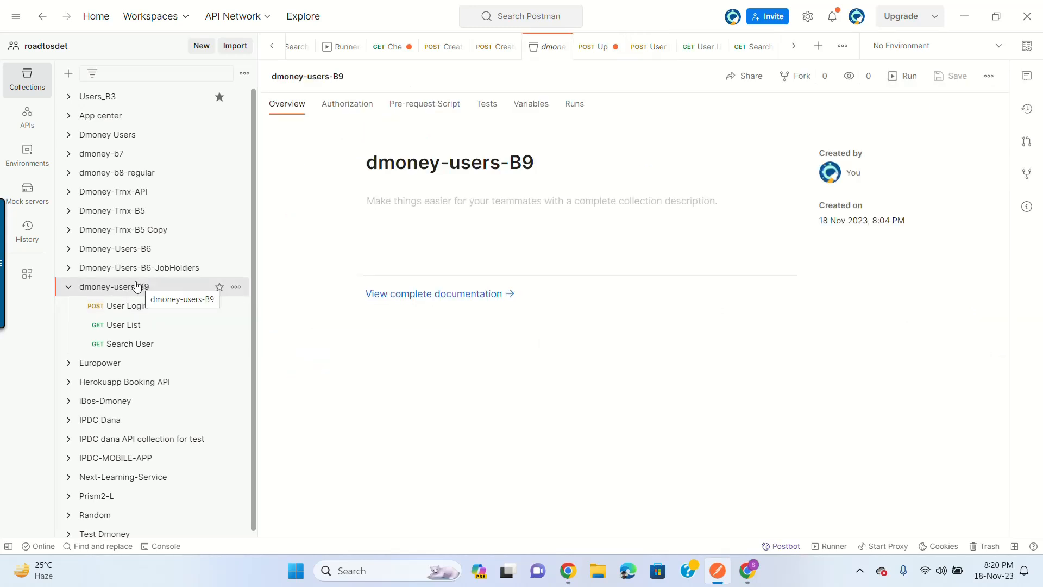
click(530, 106)
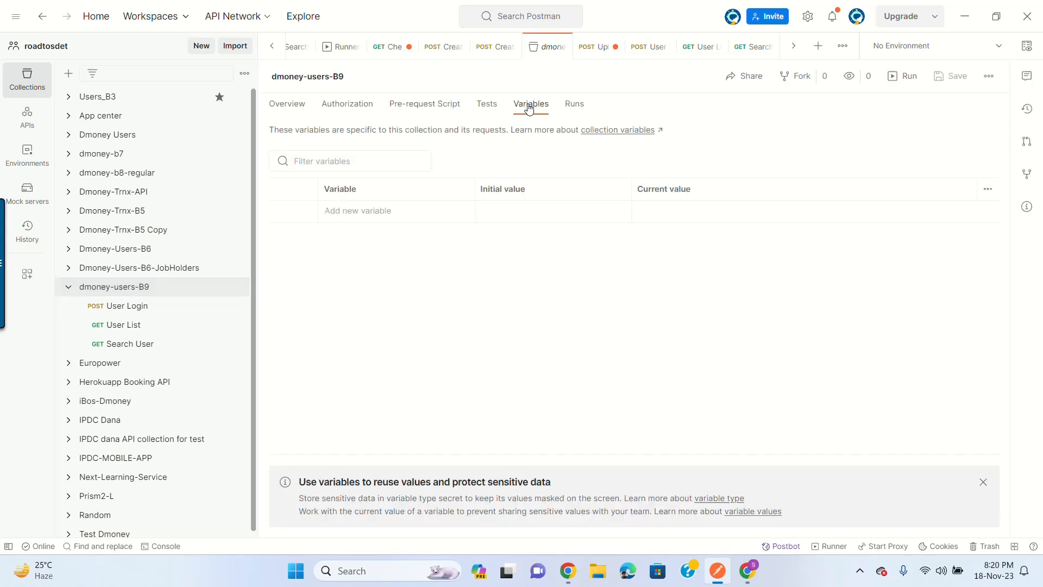
click(365, 212)
click(744, 576)
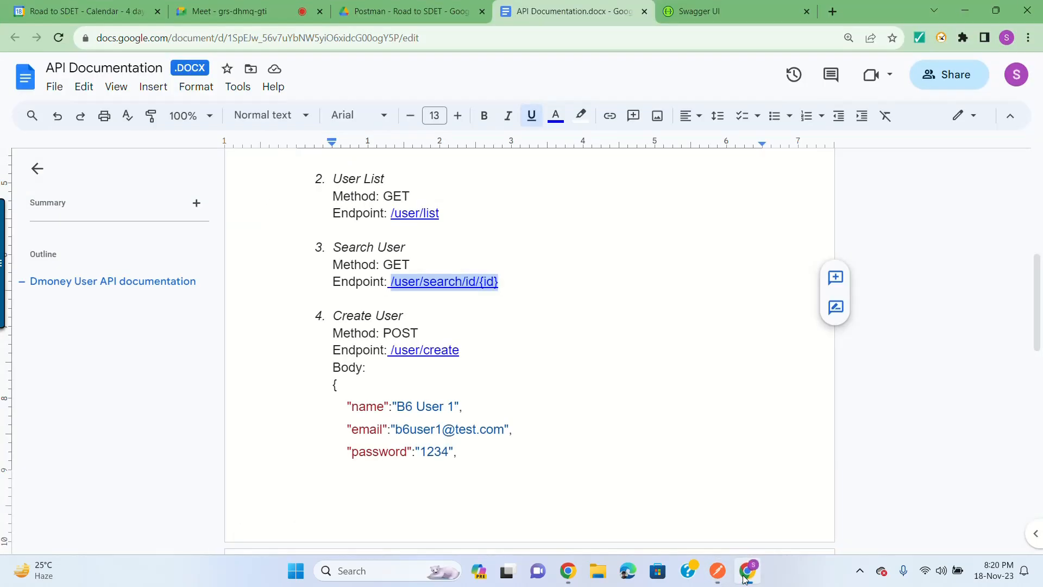
click(746, 575)
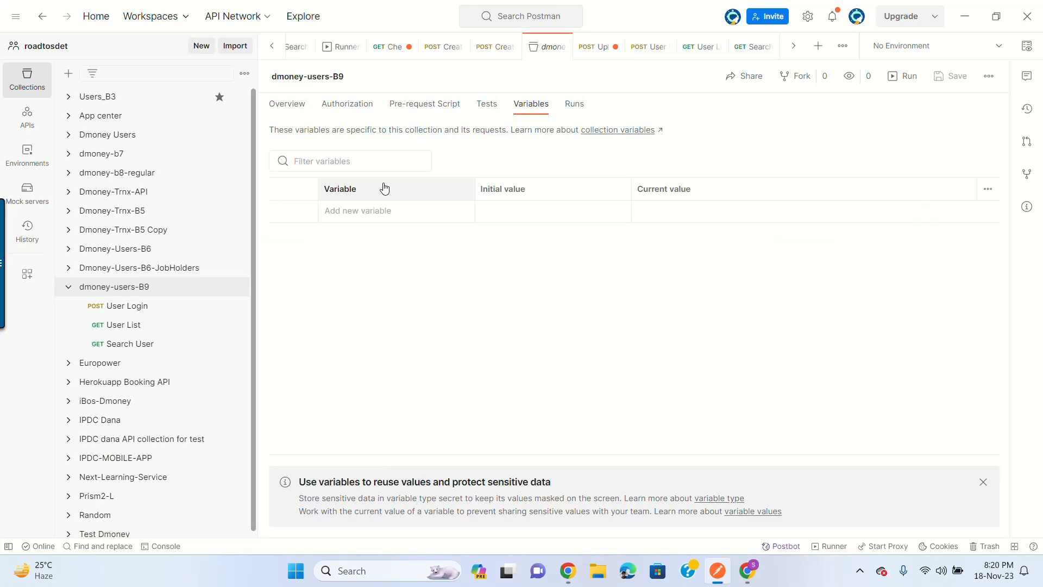
click(359, 210)
text(baseUrl)
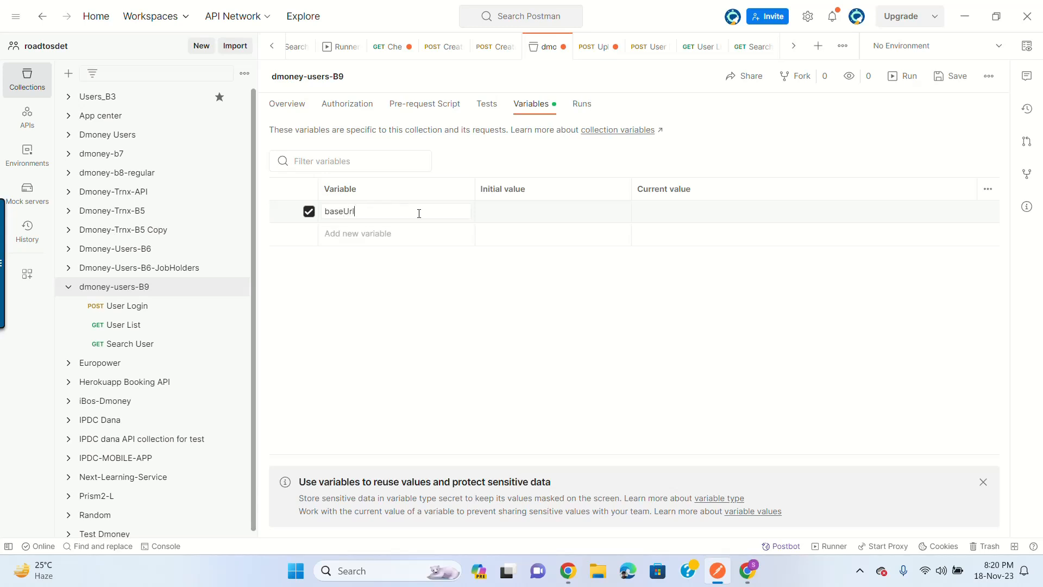
click(706, 217)
key(ctrl+v)
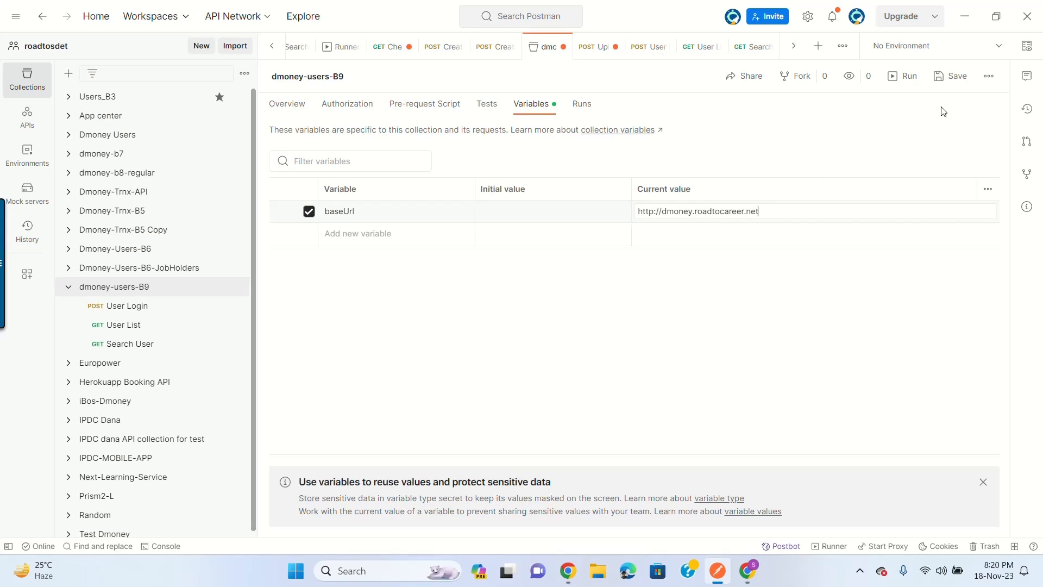
click(951, 80)
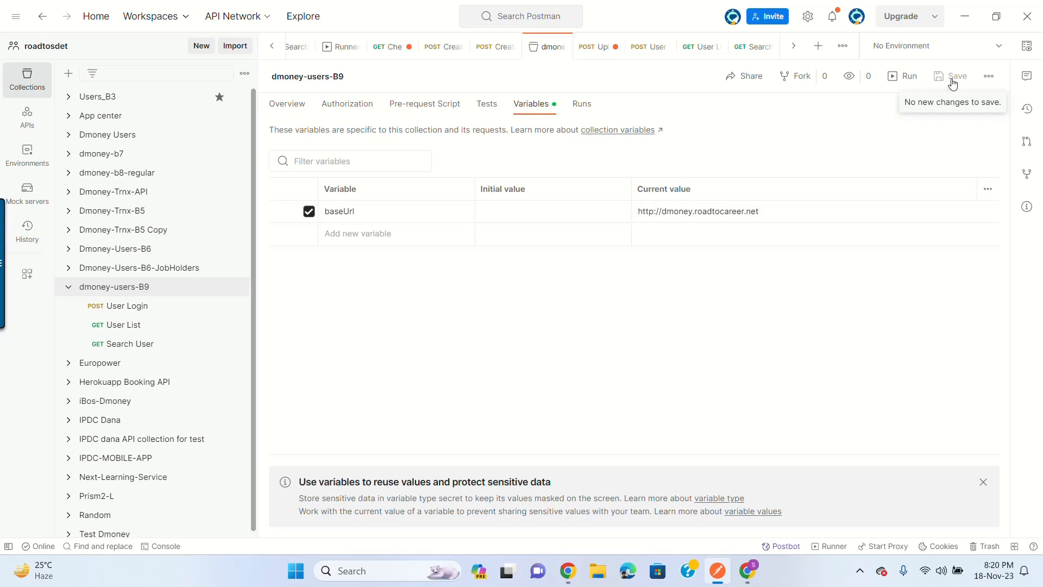
click(139, 313)
Step: Replace User Login's hard-coded base address so the URL reads {{baseUrl}}/user/login, and save
double_click(440, 112)
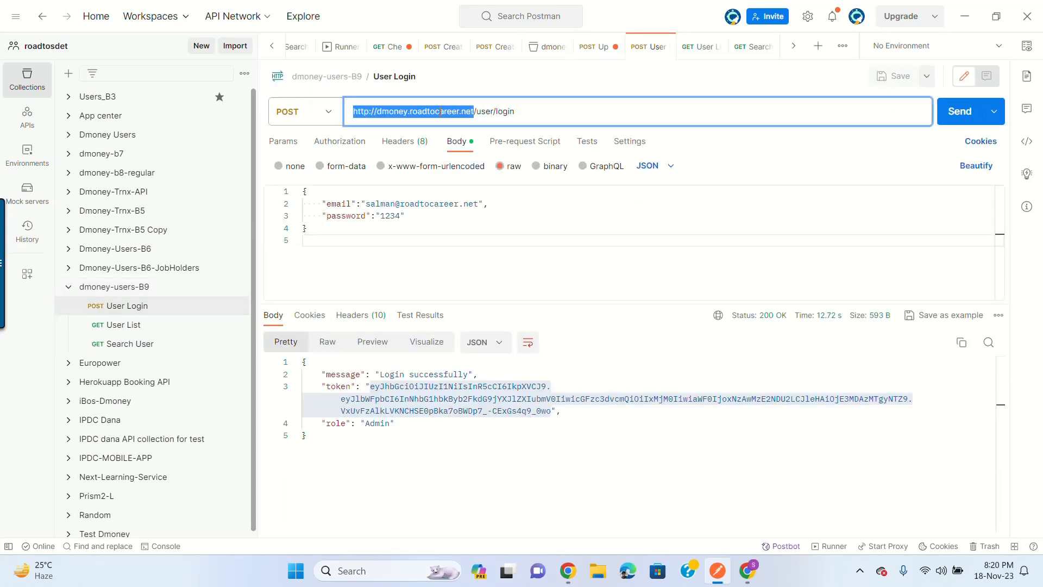
key(BackSpace)
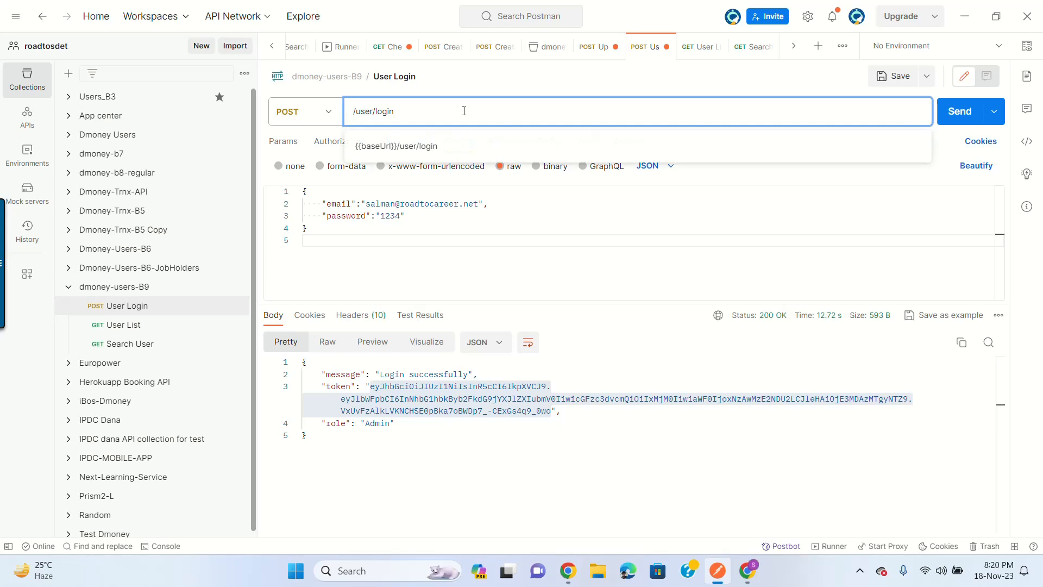
text({{}})
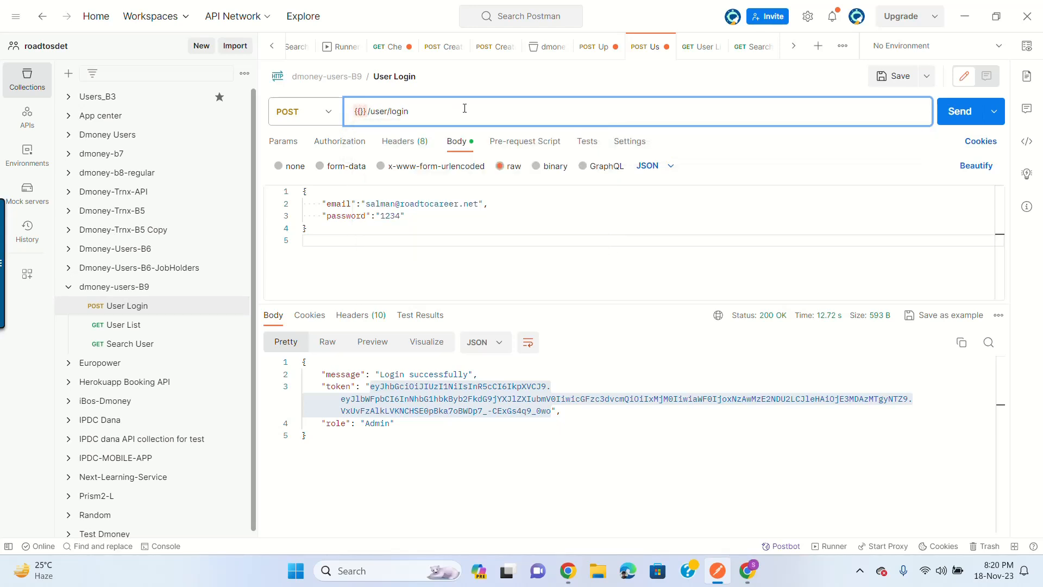
text(baseUrl)
mouse_move(397, 111)
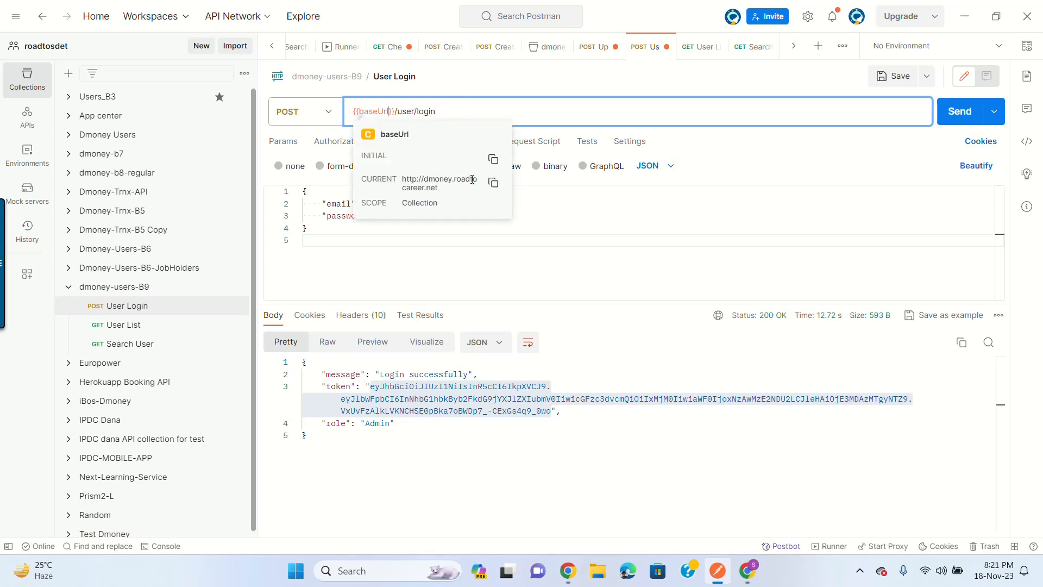
click(897, 77)
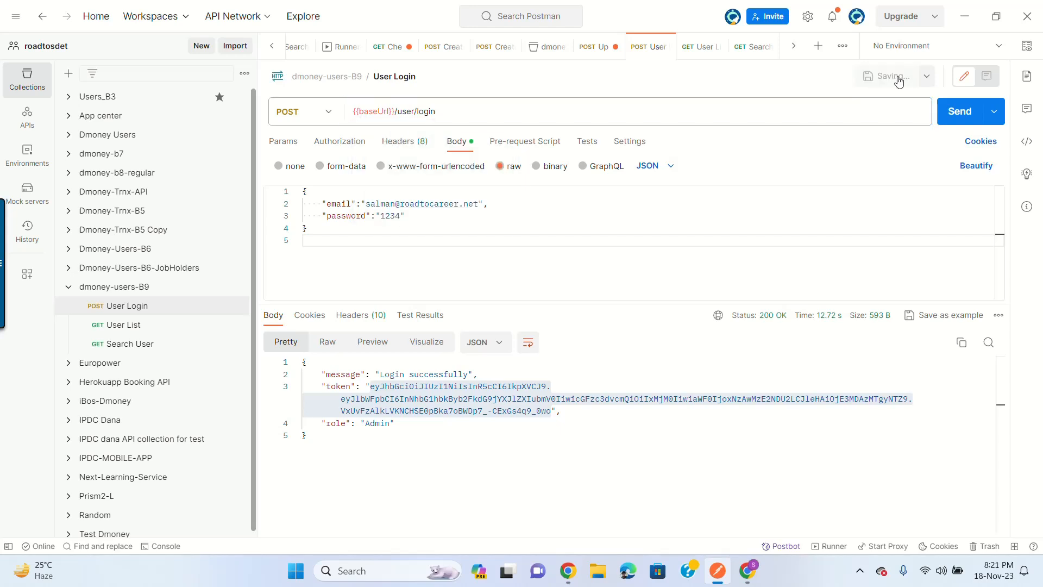
Step: Change the User List URL to {{baseUrl}}/user/list using the autocompleted variable, and save
click(150, 325)
drag(353, 111, 467, 111)
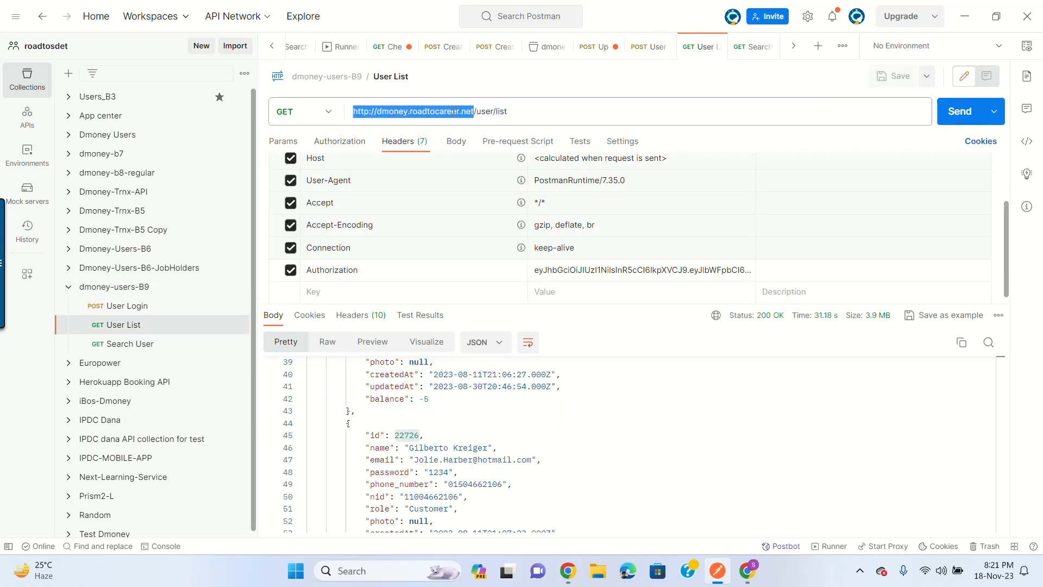
key(BackSpace)
text({{)
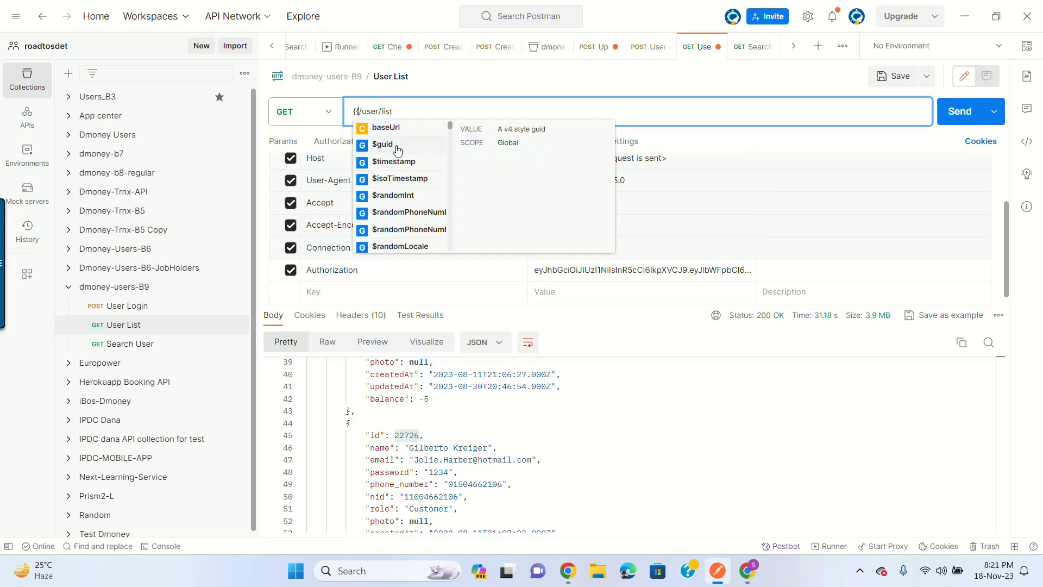
click(397, 128)
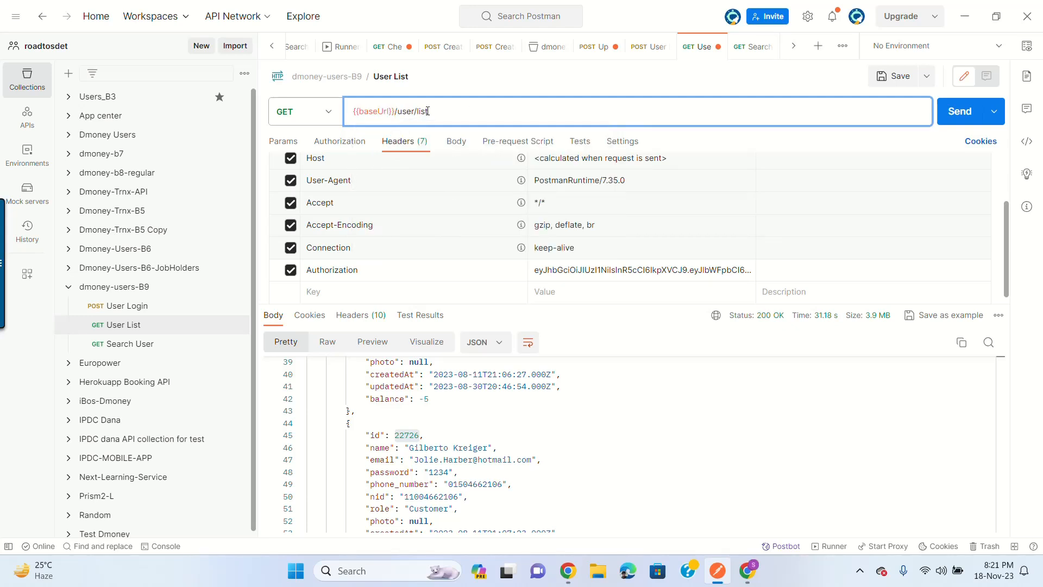
mouse_move(383, 111)
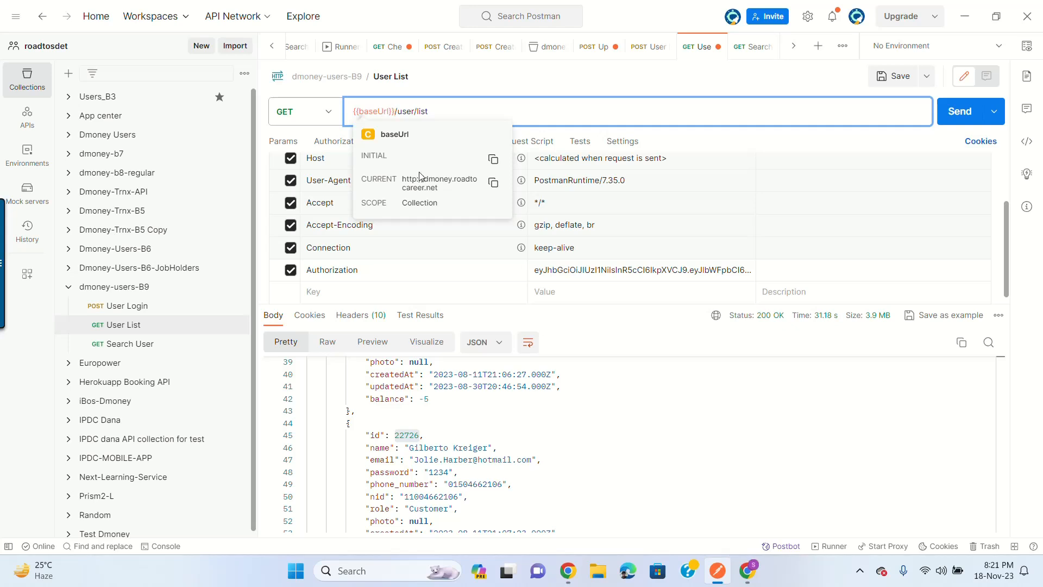
click(897, 81)
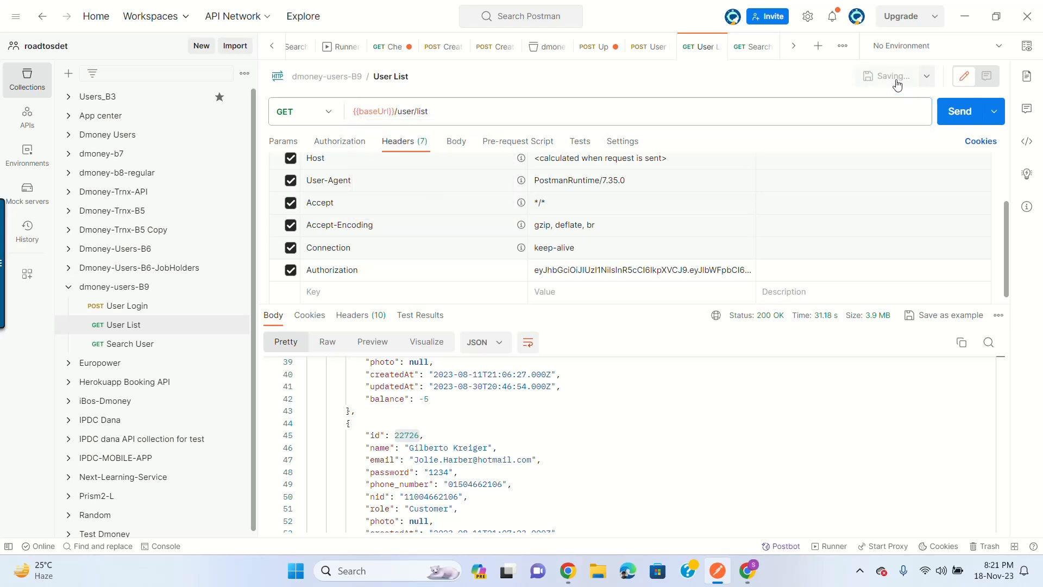
Step: Set the Search User URL to {{baseUrl}}/user/search/id/22726, save, and resend it to verify
click(154, 341)
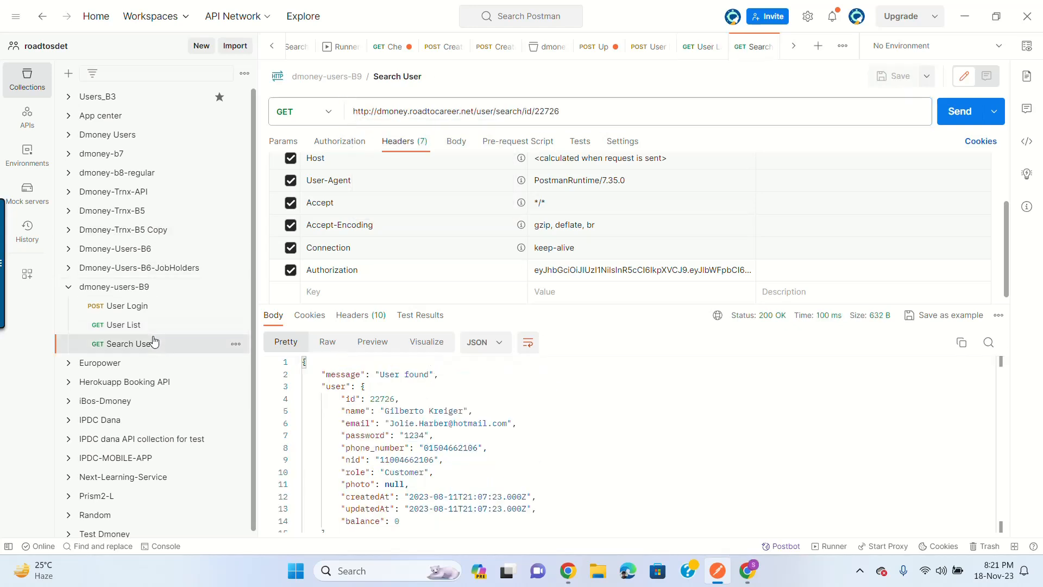
drag(353, 111, 473, 112)
key(BackSpace)
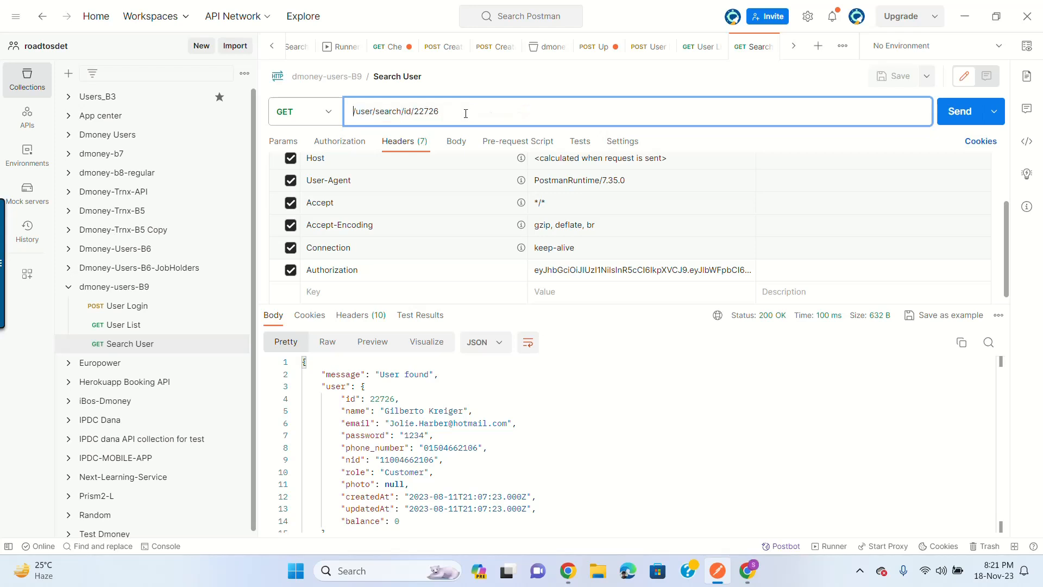
text({{)
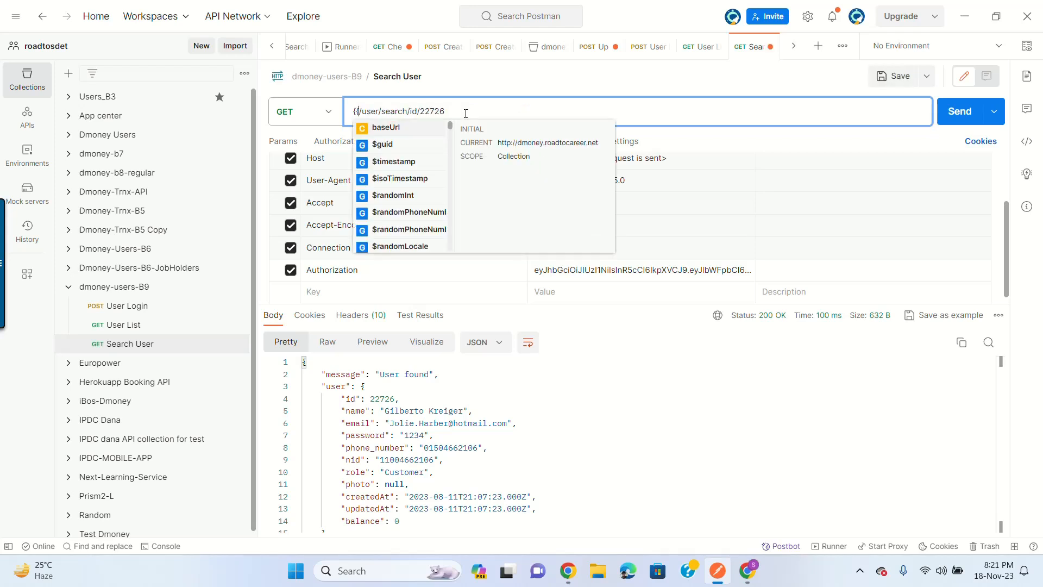
click(395, 129)
key(ctrl+s)
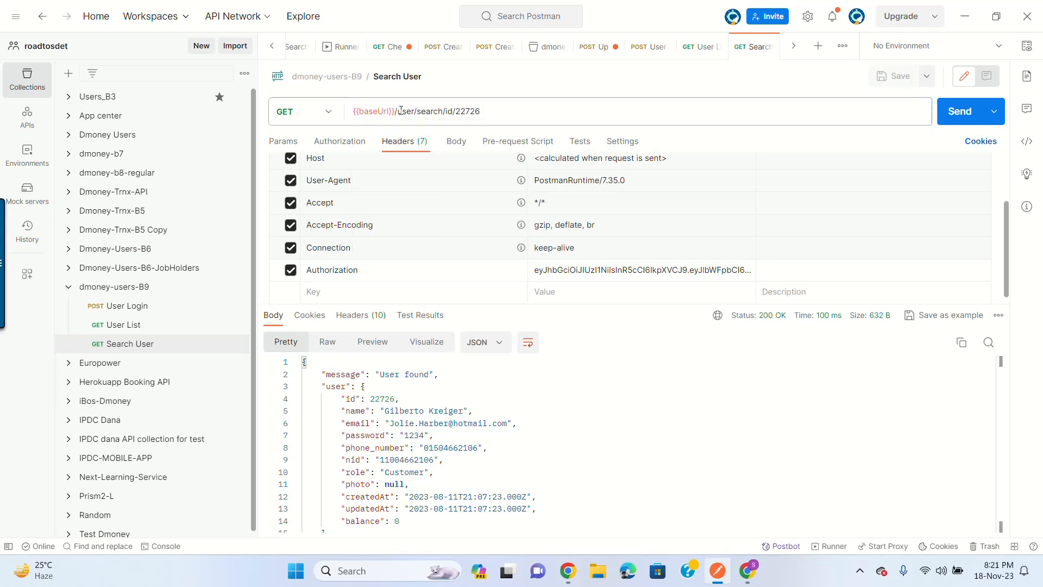
click(962, 115)
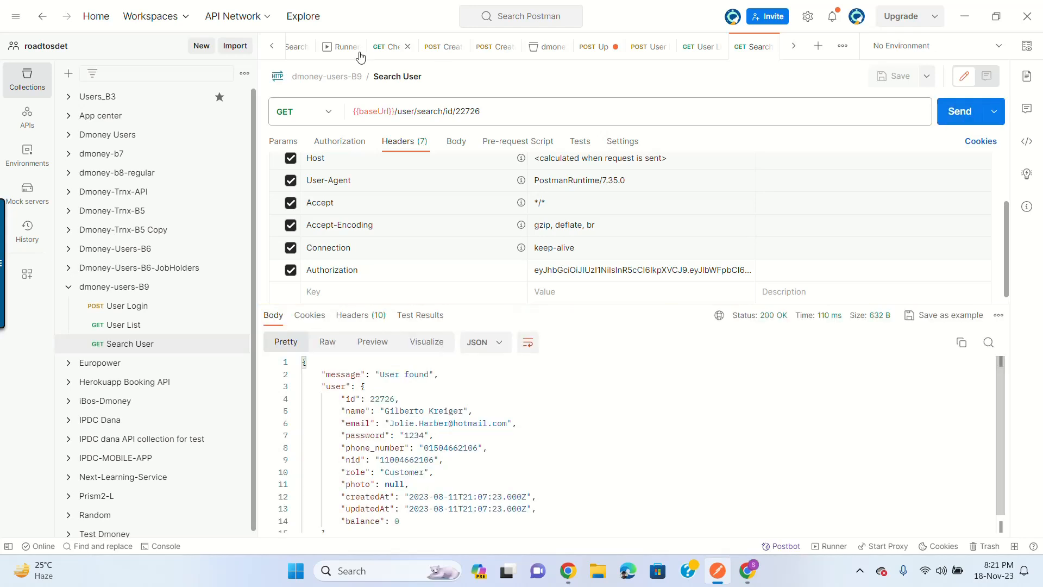
mouse_move(398, 111)
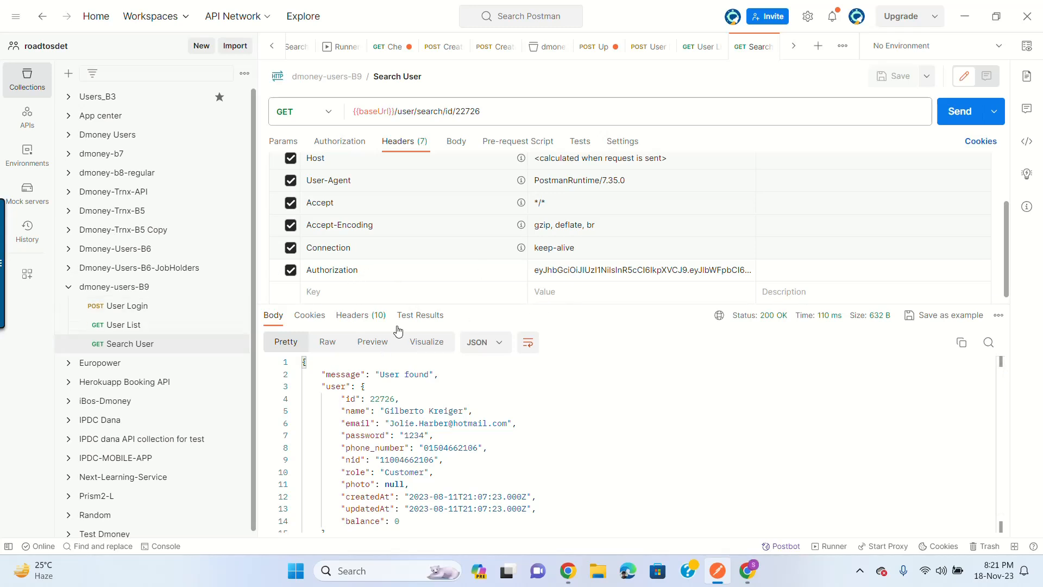
Step: Review the saved User Login and User List URLs, ending back on User Login
click(141, 306)
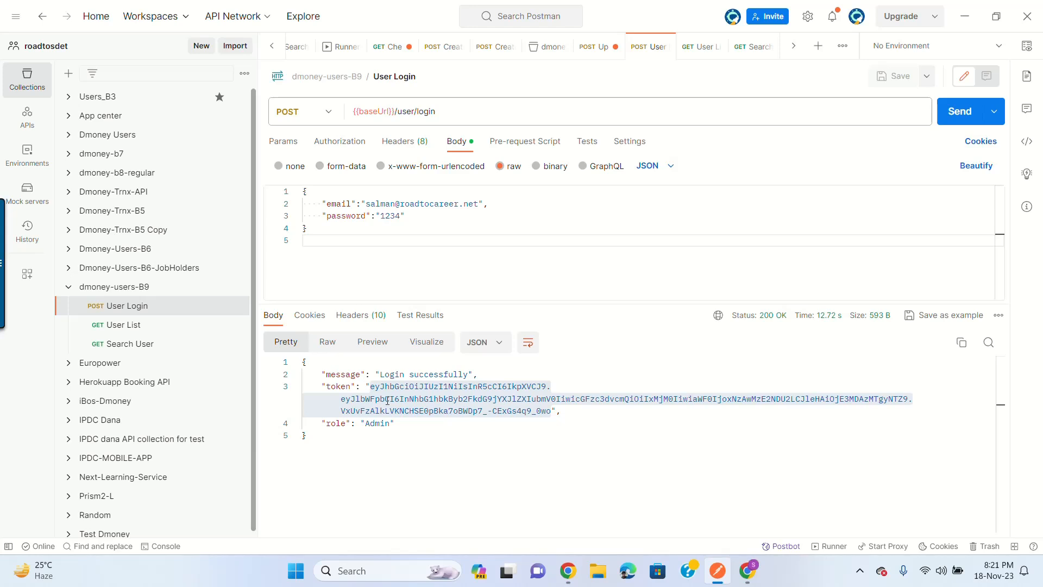
click(130, 326)
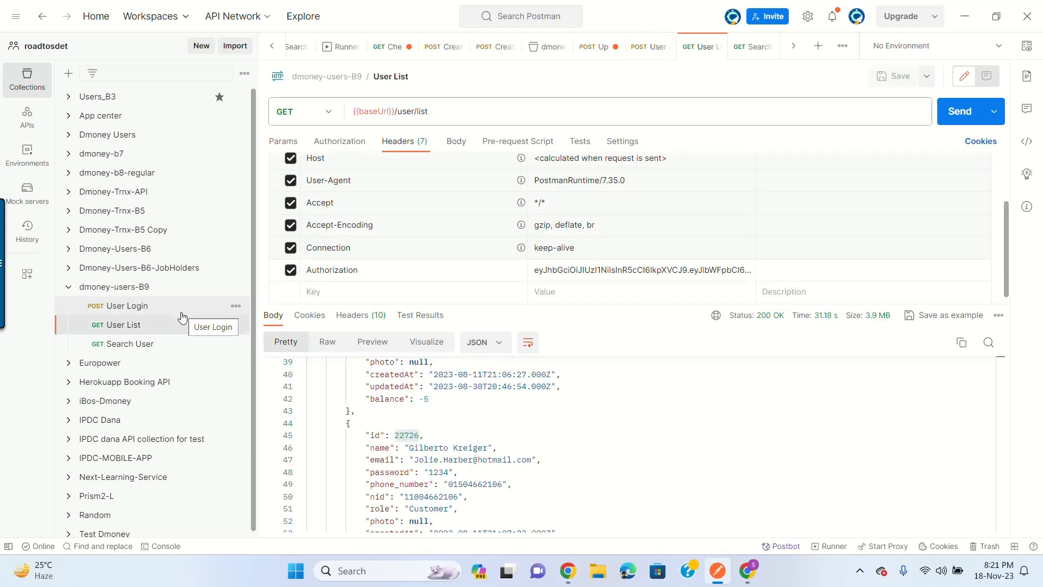
click(135, 306)
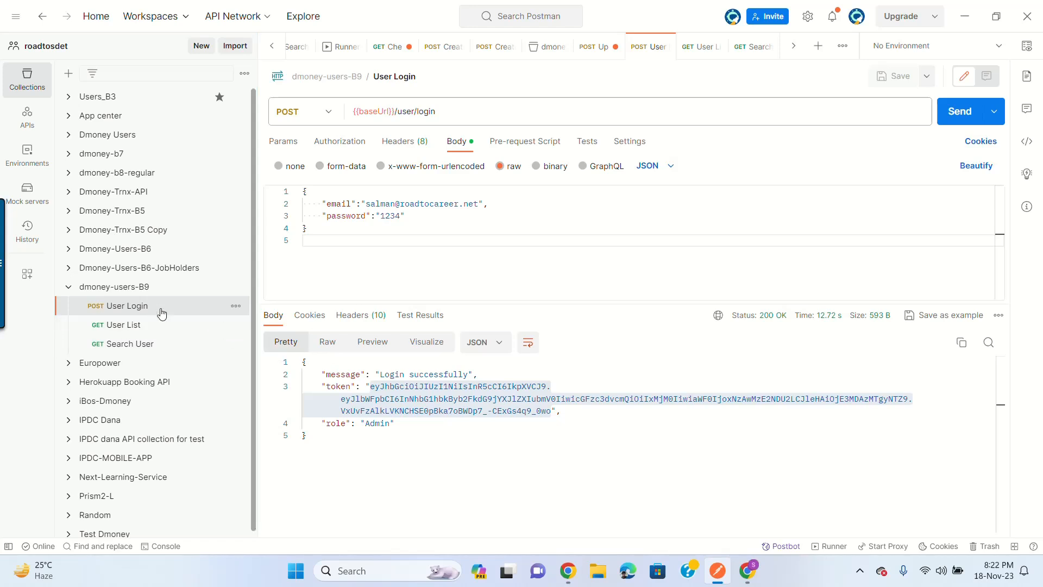
Step: Select the User Login response body, then open the dmoney-users-B9 collection showing its baseUrl variable
click(589, 204)
click(472, 387)
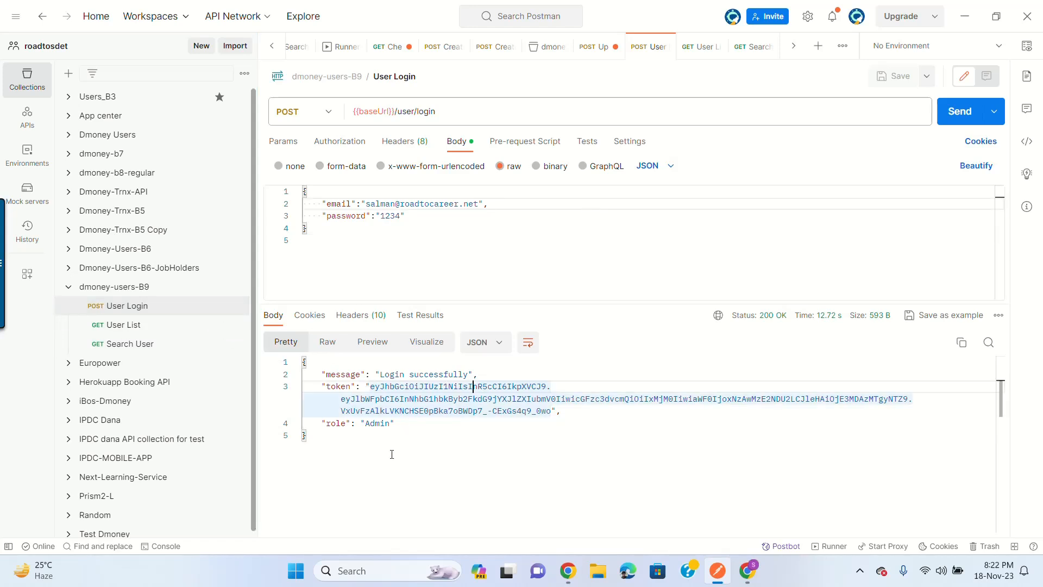
click(336, 453)
key(ctrl+a)
click(375, 400)
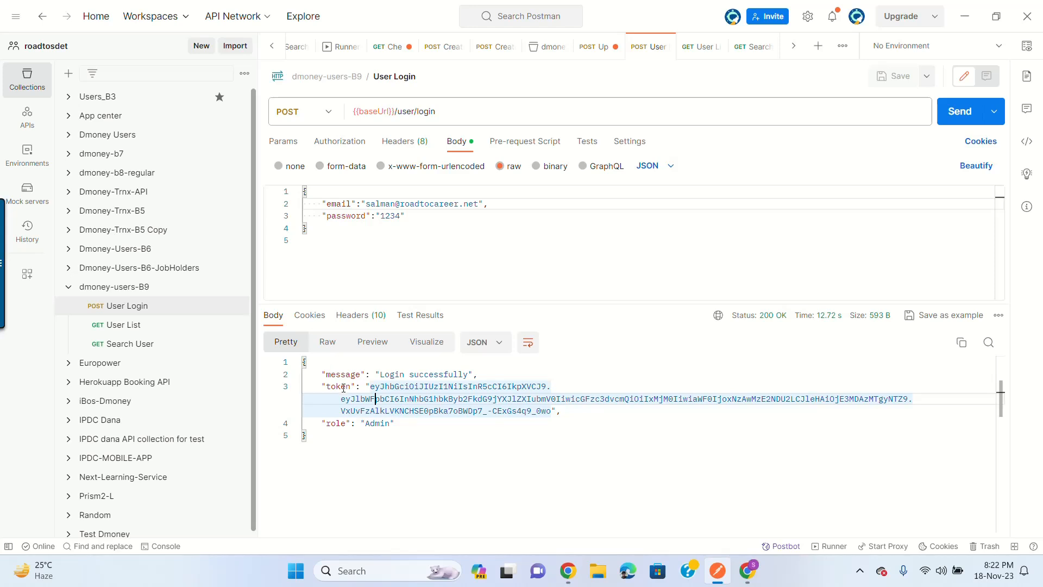
key(ctrl+a)
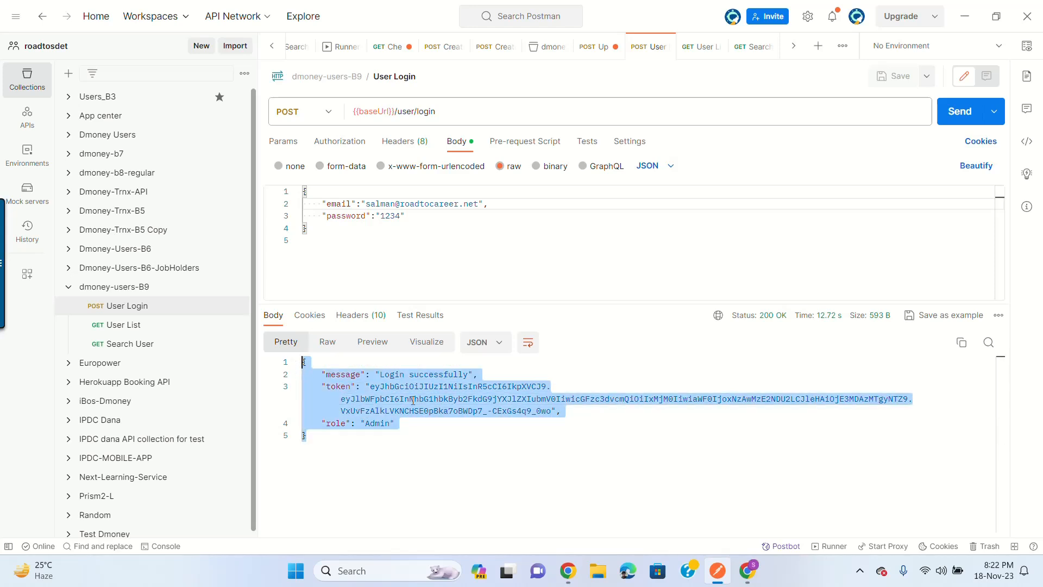
click(145, 287)
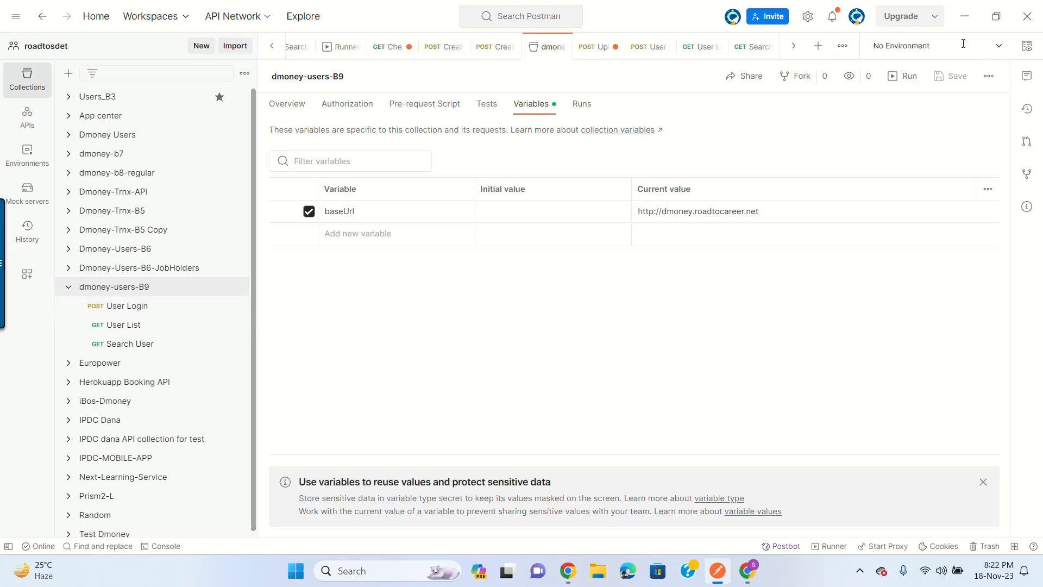
Step: Confirm No Environment stays selected and dismiss the tip about using variables
click(993, 43)
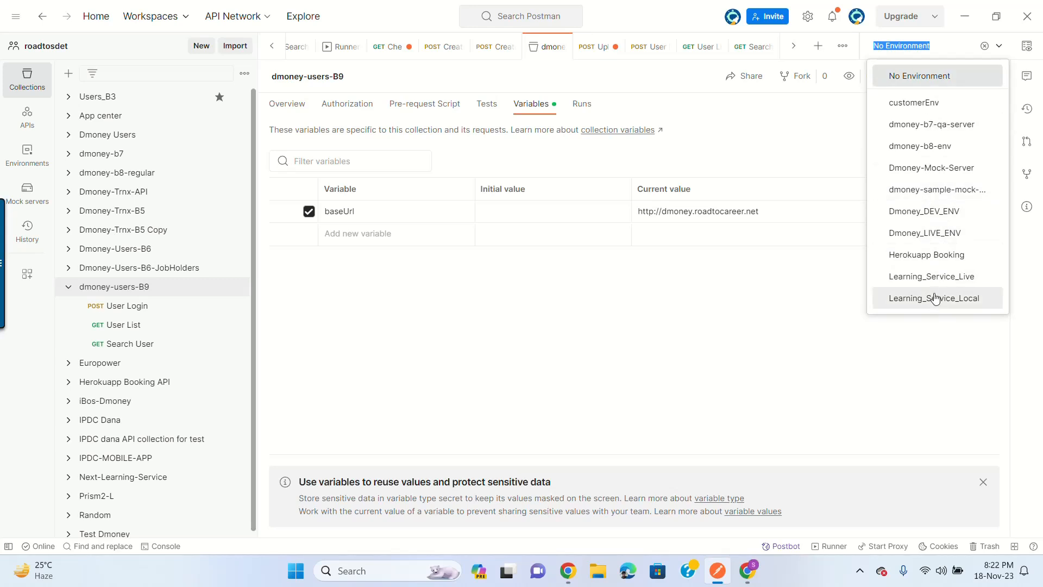
click(951, 76)
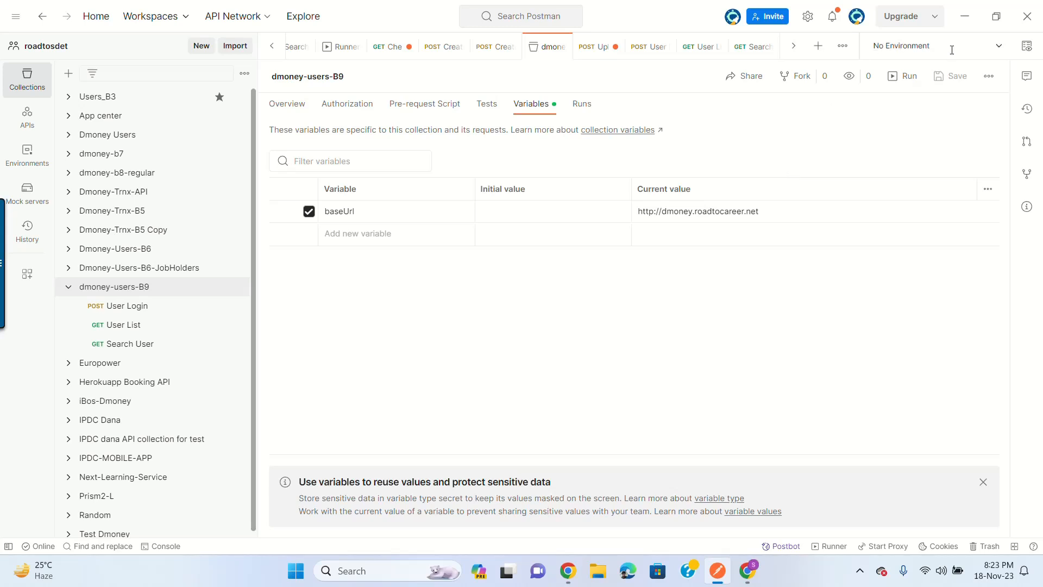
click(992, 40)
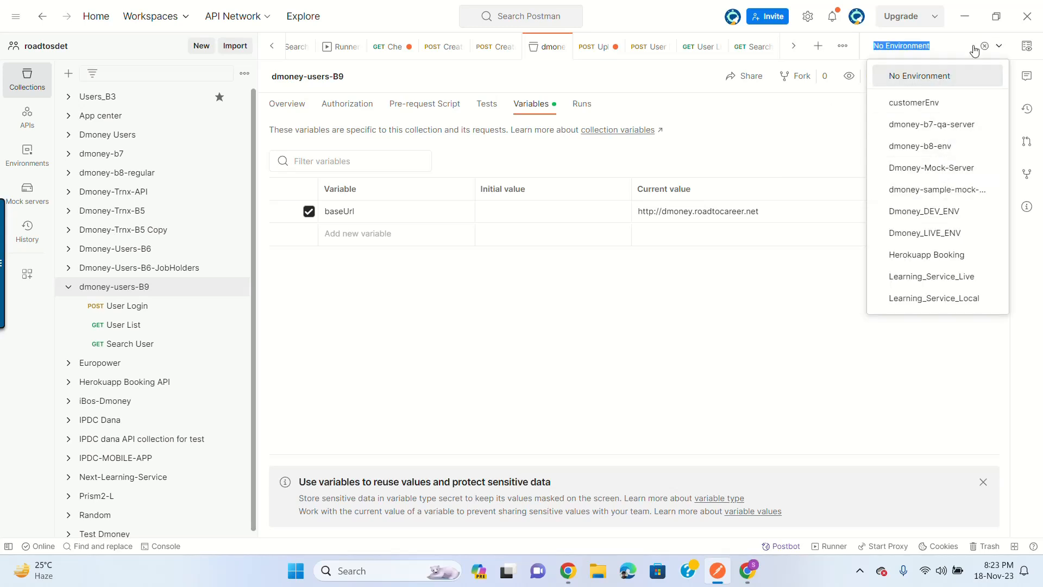
click(1000, 47)
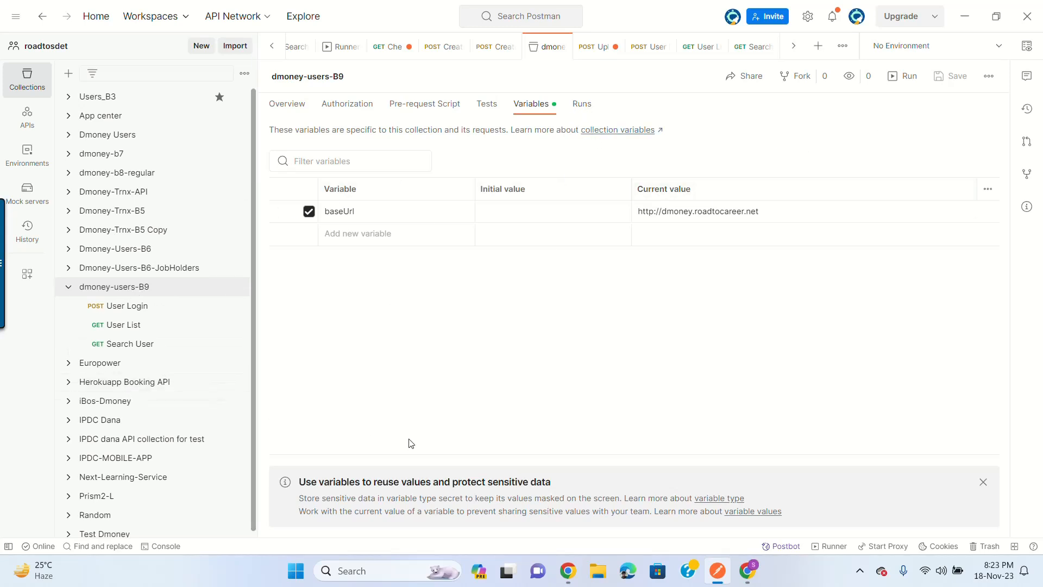
click(984, 483)
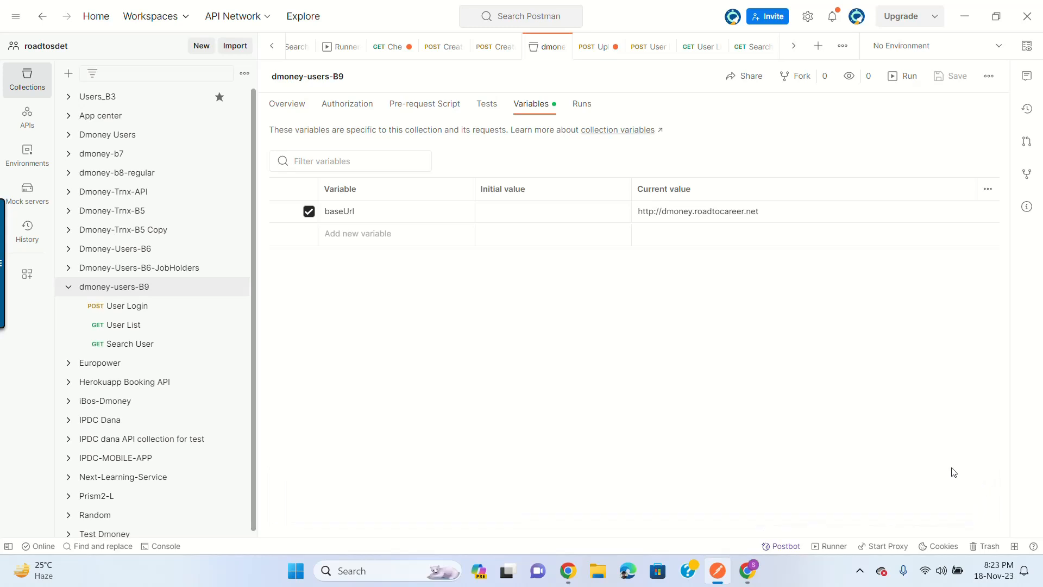
Step: Check the collection's actions and the environment quick look, leaving No Environment active
click(989, 76)
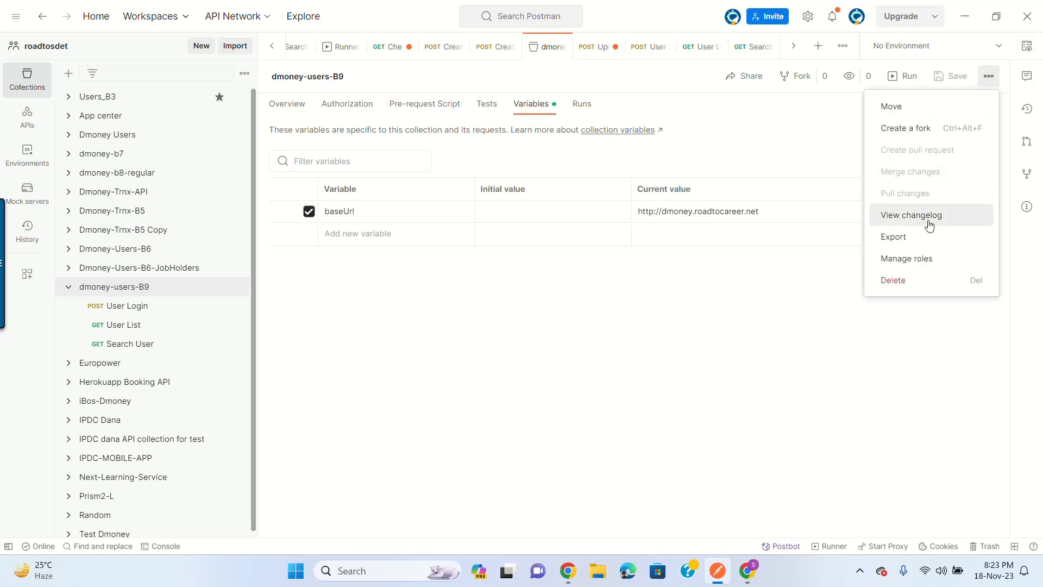
click(989, 76)
click(1029, 46)
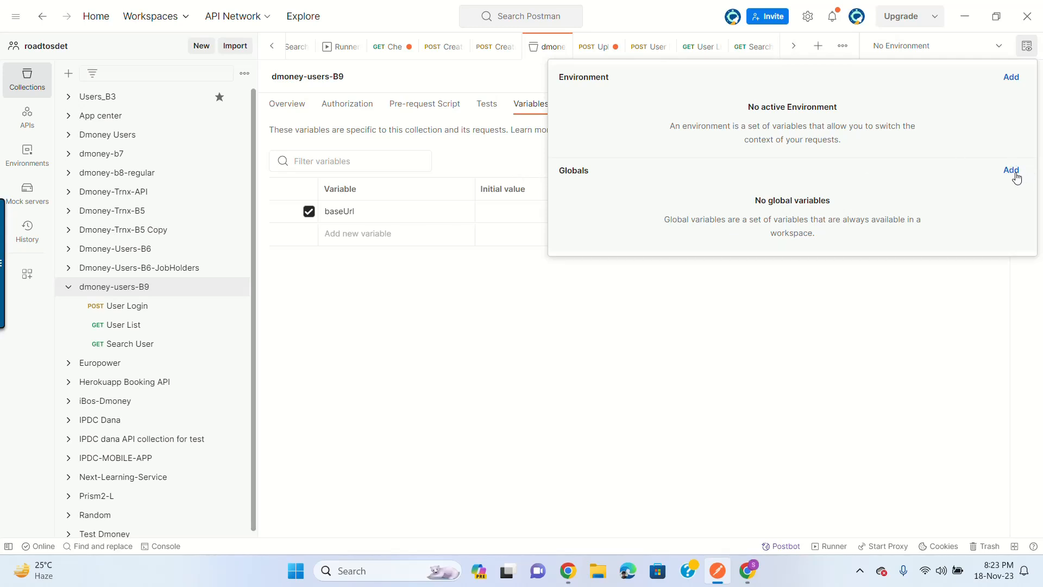
click(1027, 47)
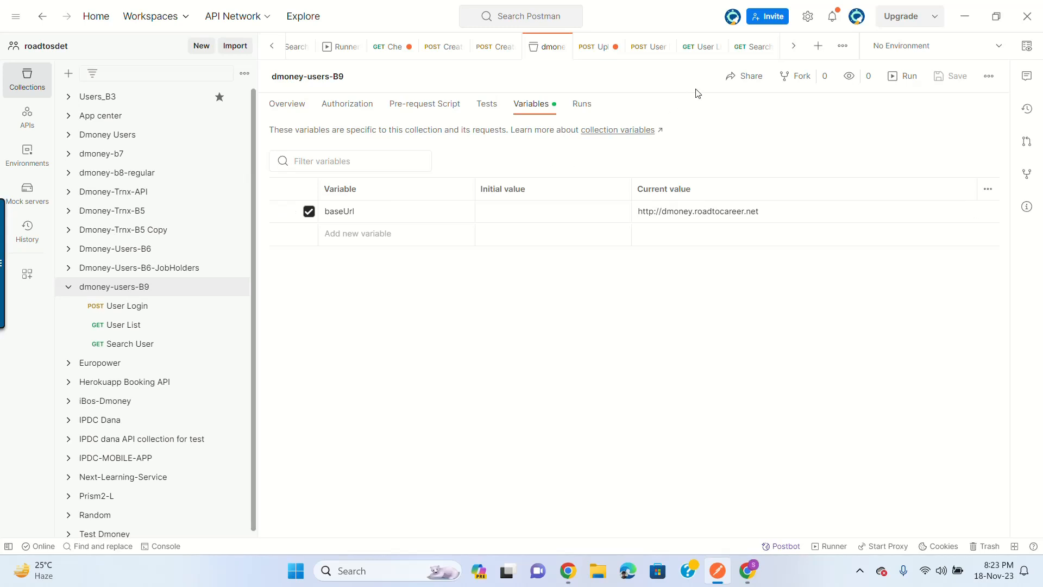
click(1024, 54)
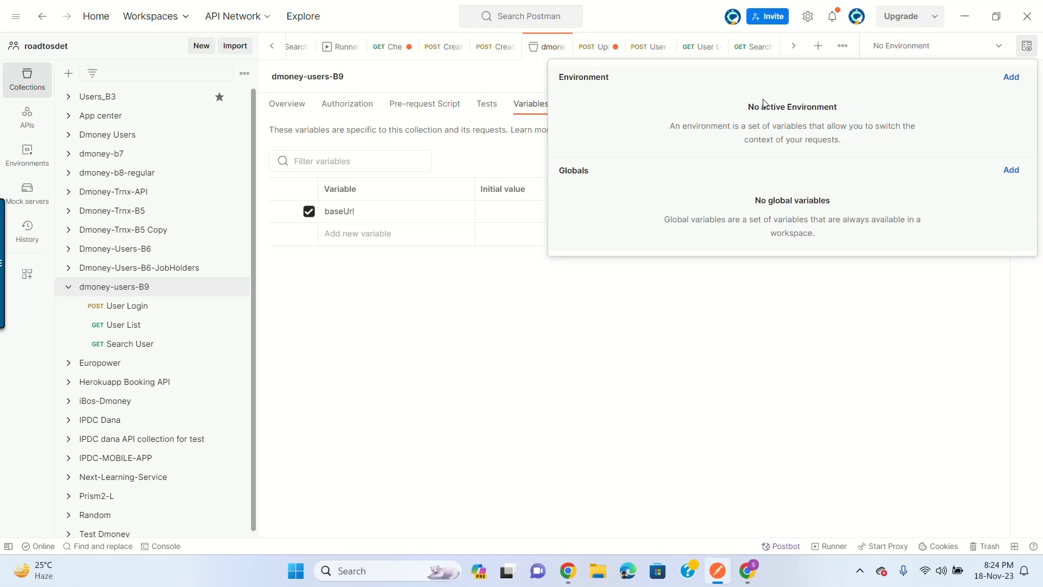
click(1027, 46)
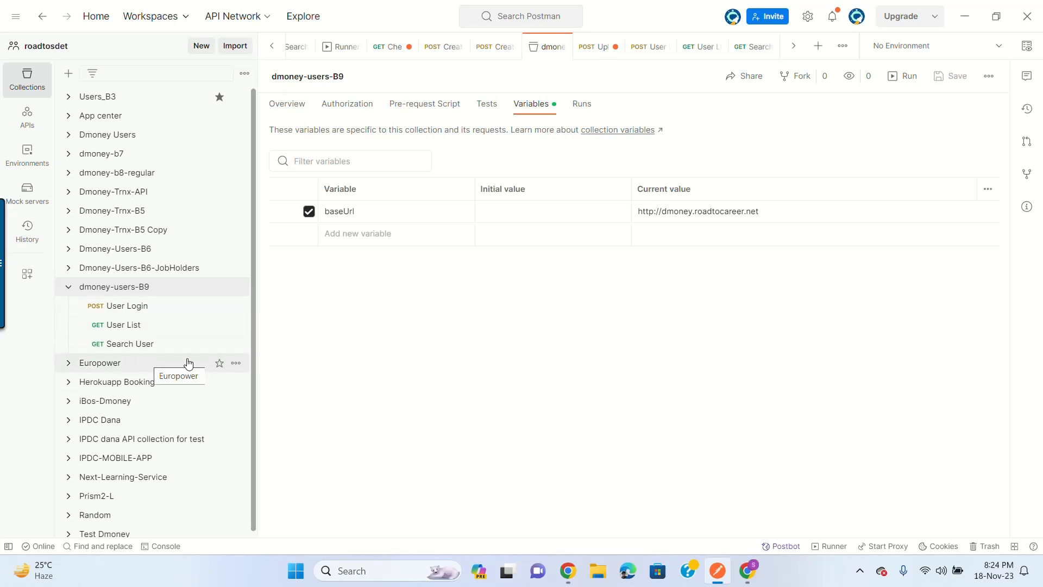
click(1007, 47)
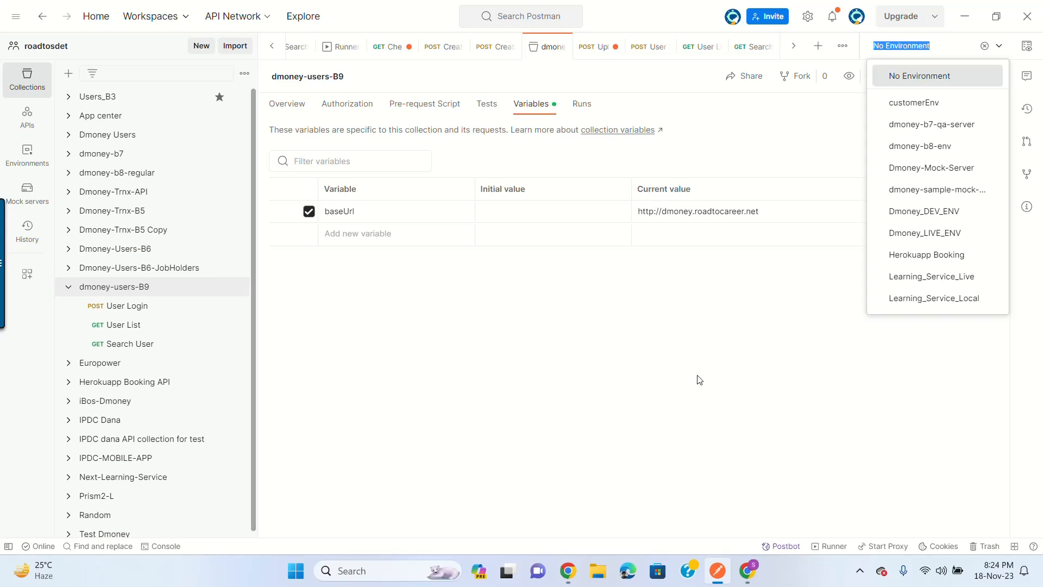
click(759, 310)
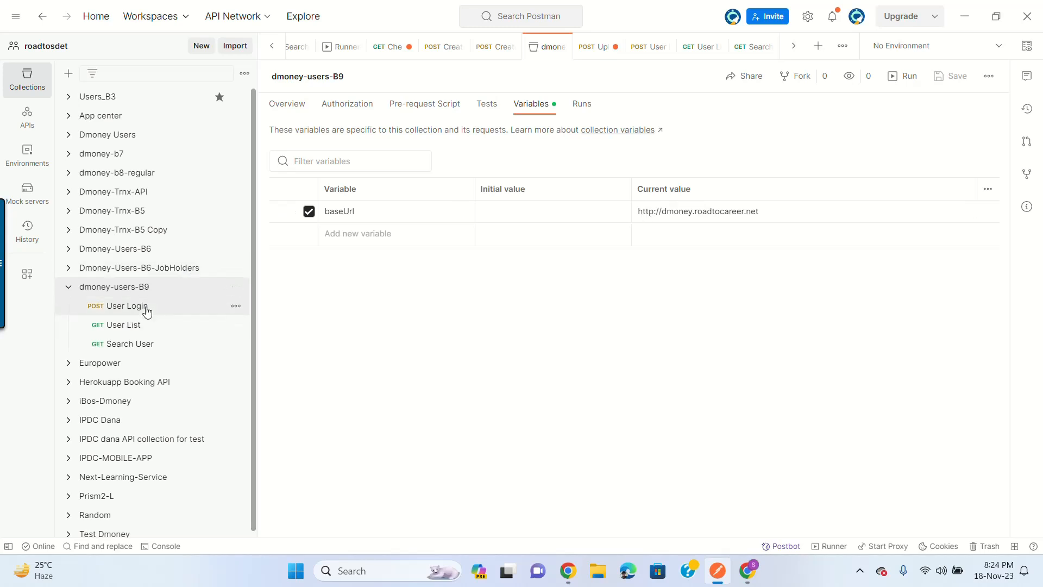
Step: Open the User Login request and send it twice
click(126, 306)
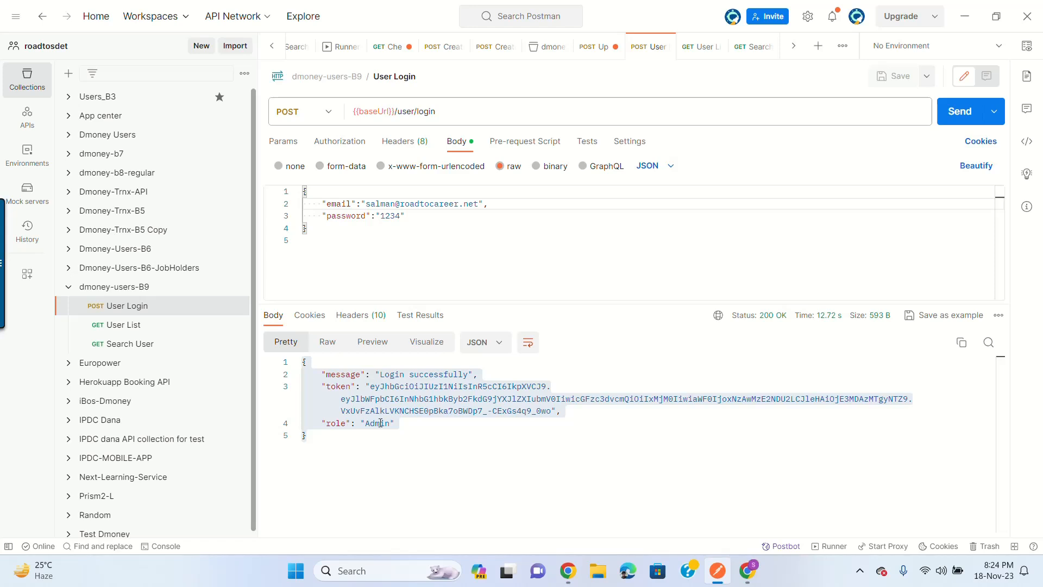
click(142, 293)
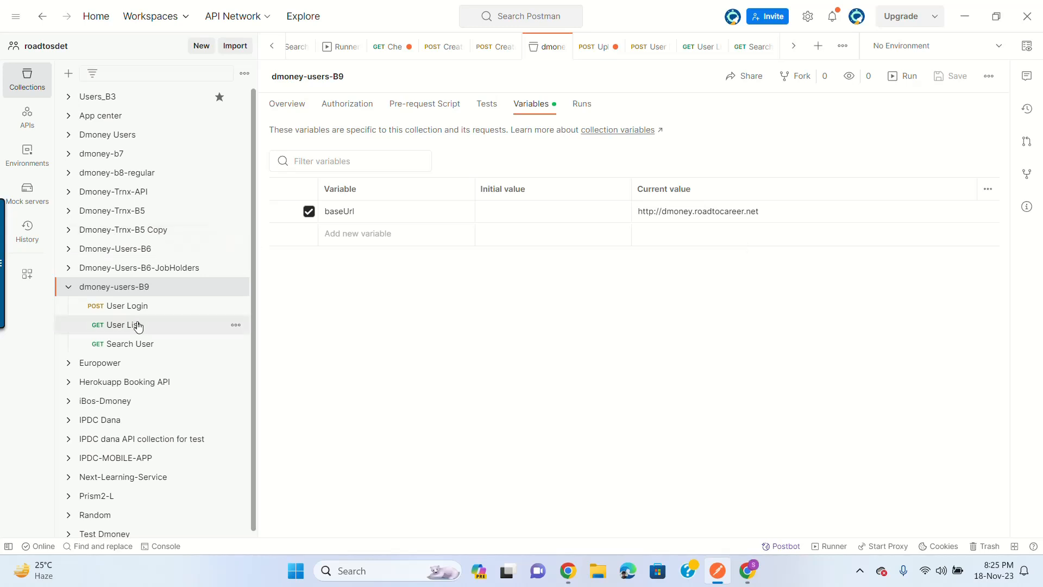
click(152, 305)
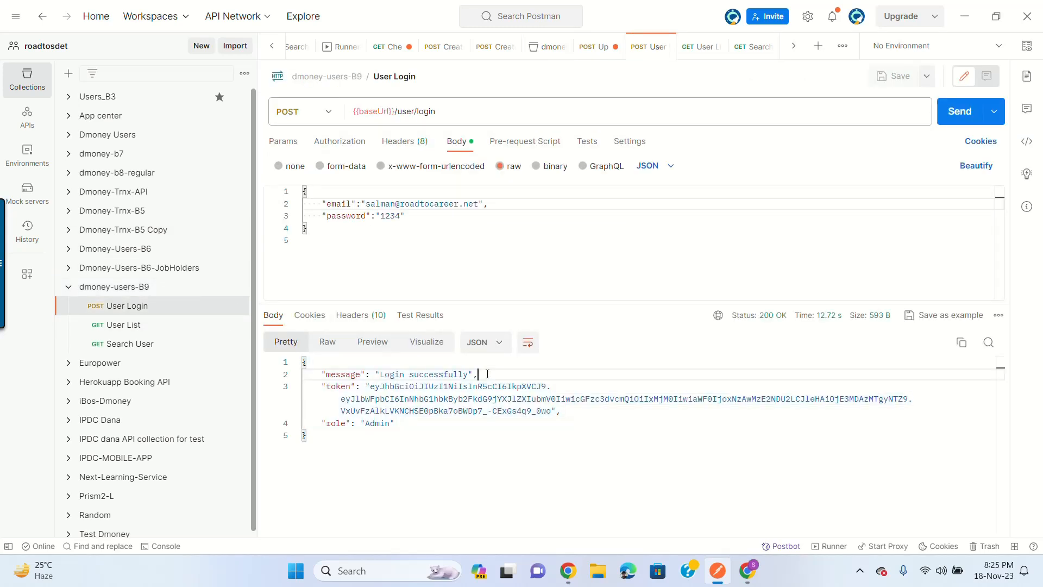
click(958, 113)
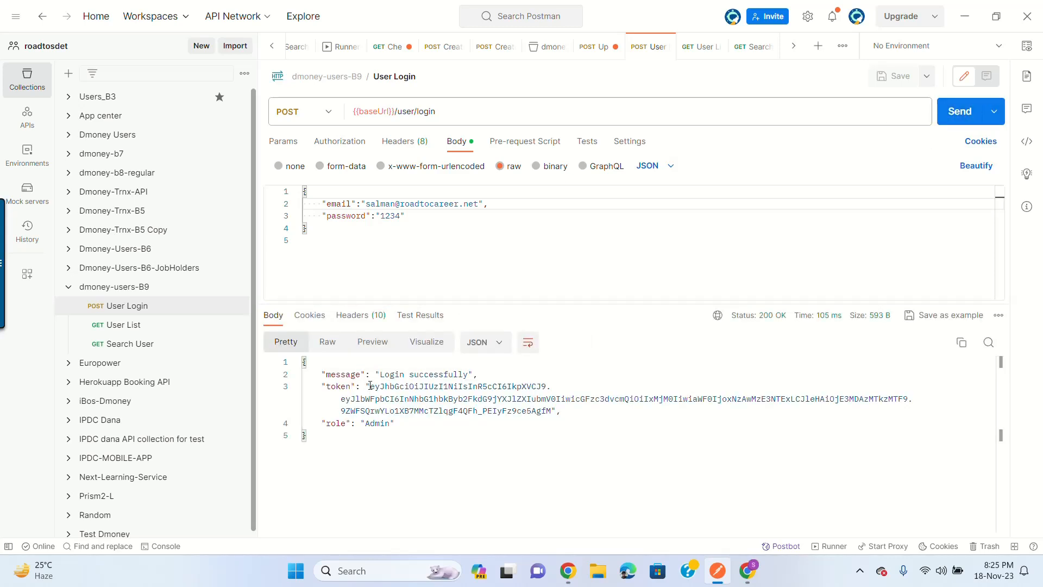
click(949, 119)
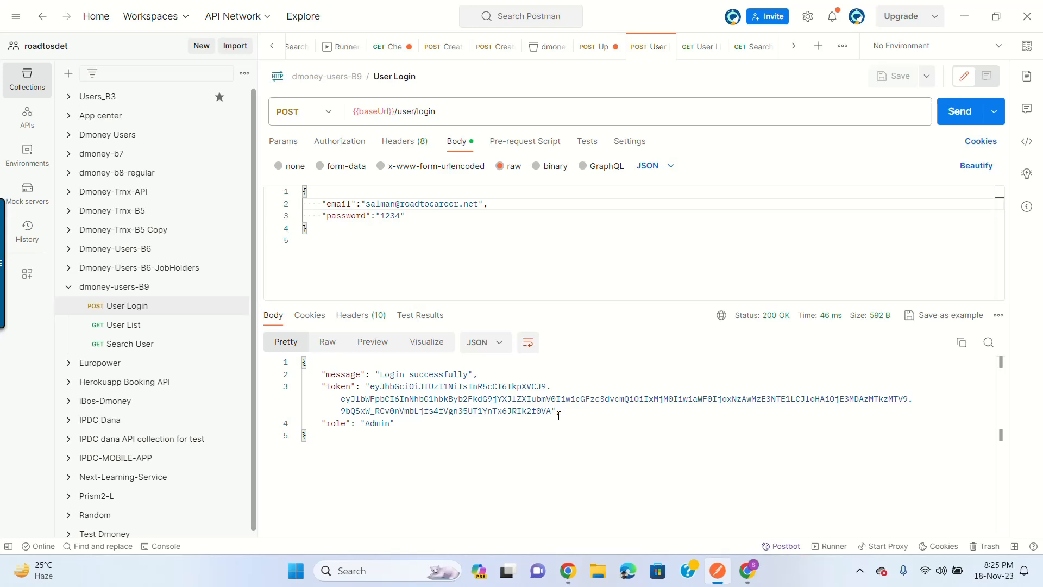
Step: Send Search User and inspect the token value in its Authorization header
click(160, 342)
click(977, 116)
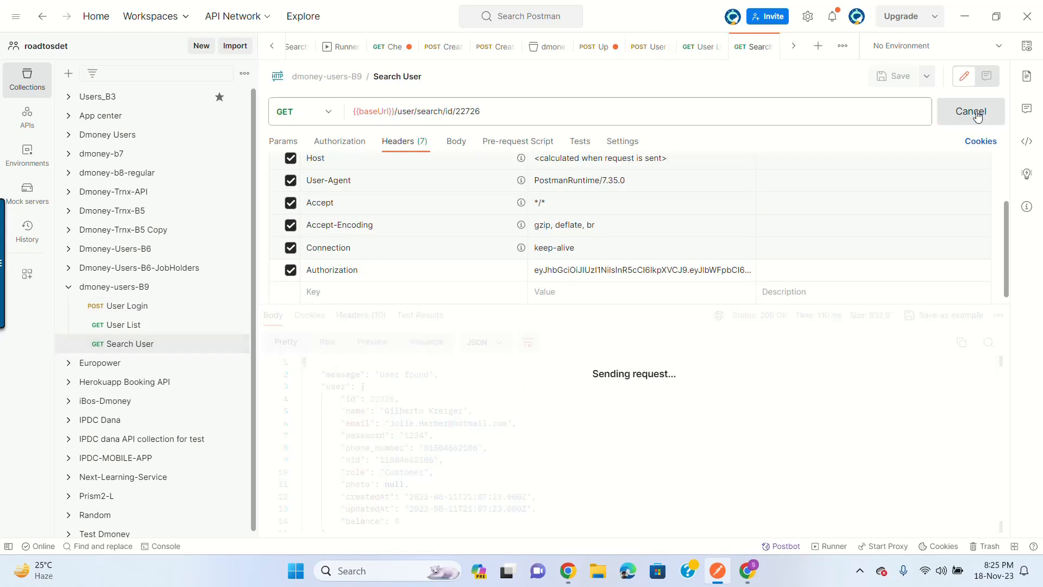
click(607, 272)
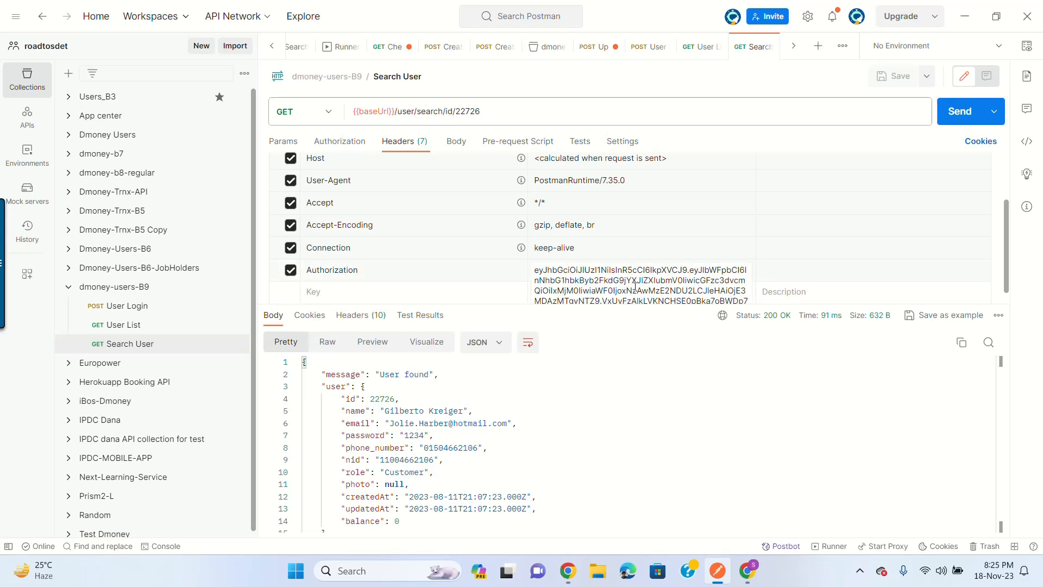
key(ctrl+a)
click(679, 410)
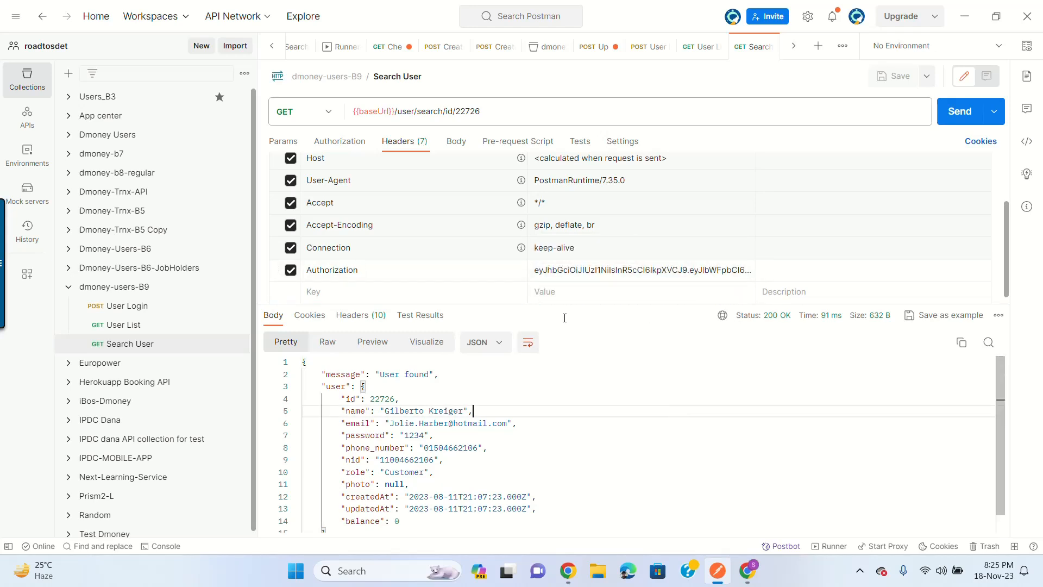
click(667, 269)
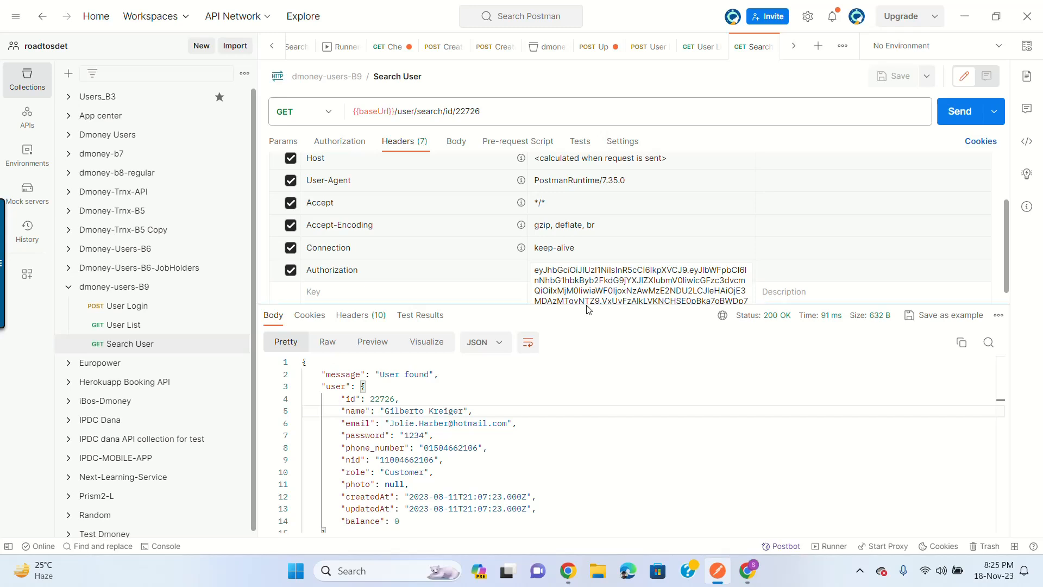
key(ctrl+a)
click(679, 435)
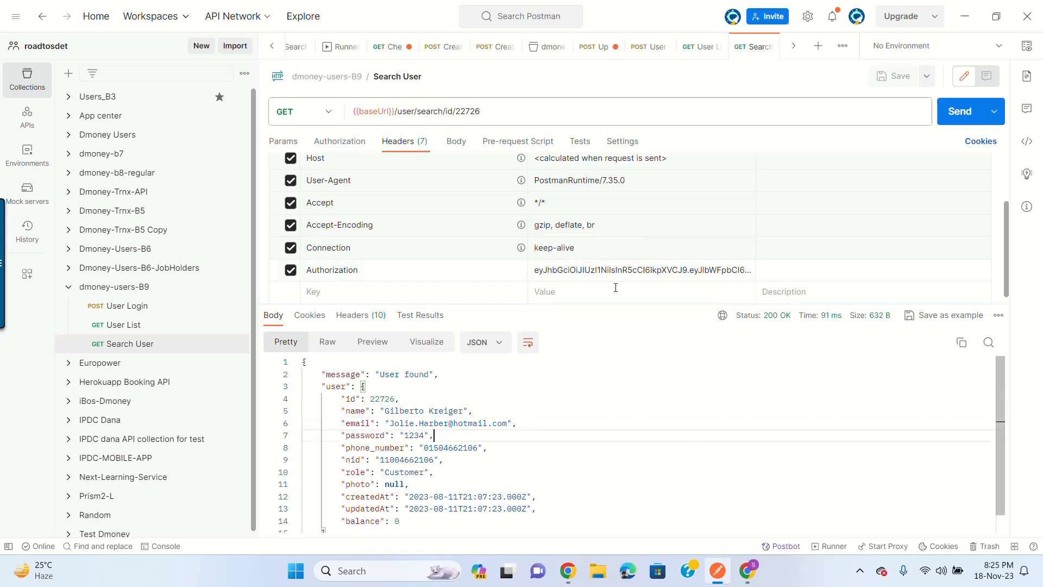
double_click(607, 269)
click(626, 290)
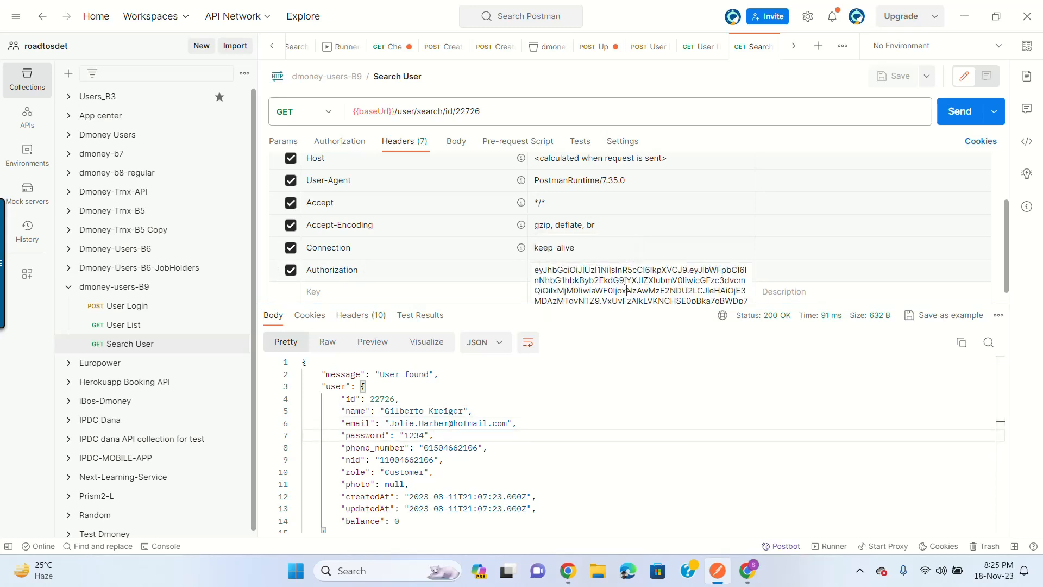
click(761, 437)
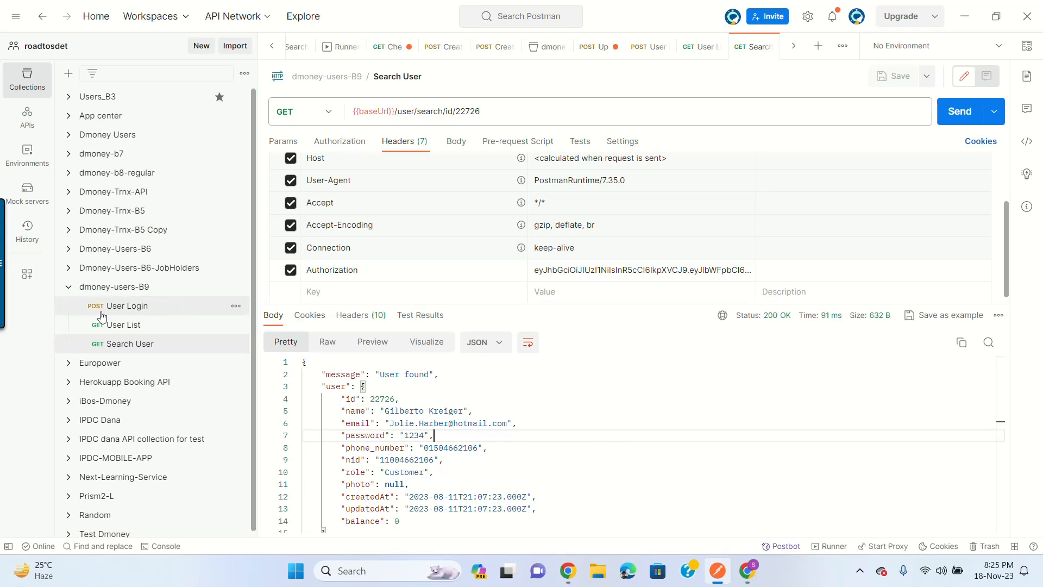
Step: Return to User Login and select the token value in its login response
click(150, 328)
click(143, 309)
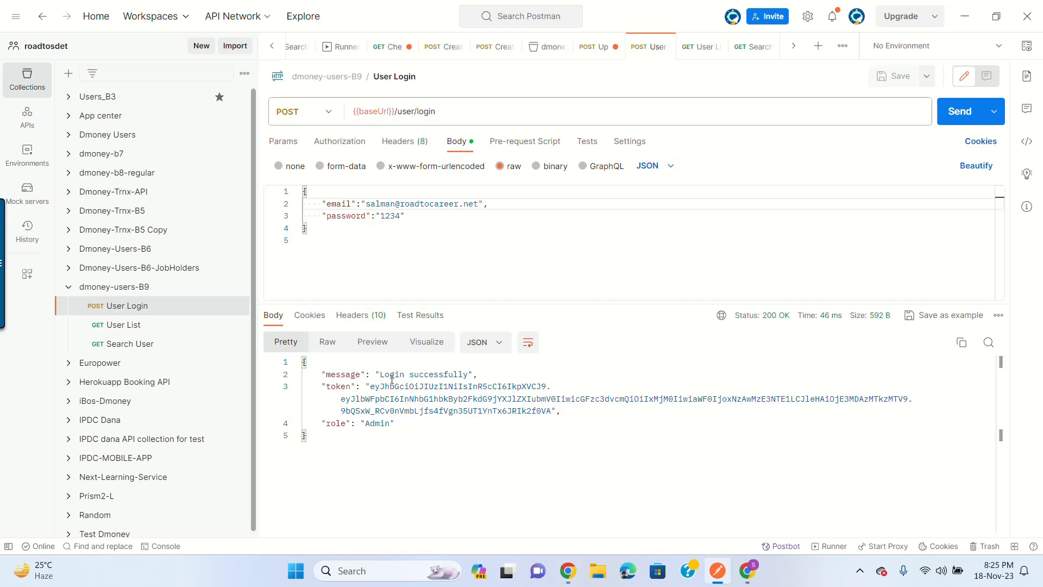
drag(371, 387, 551, 411)
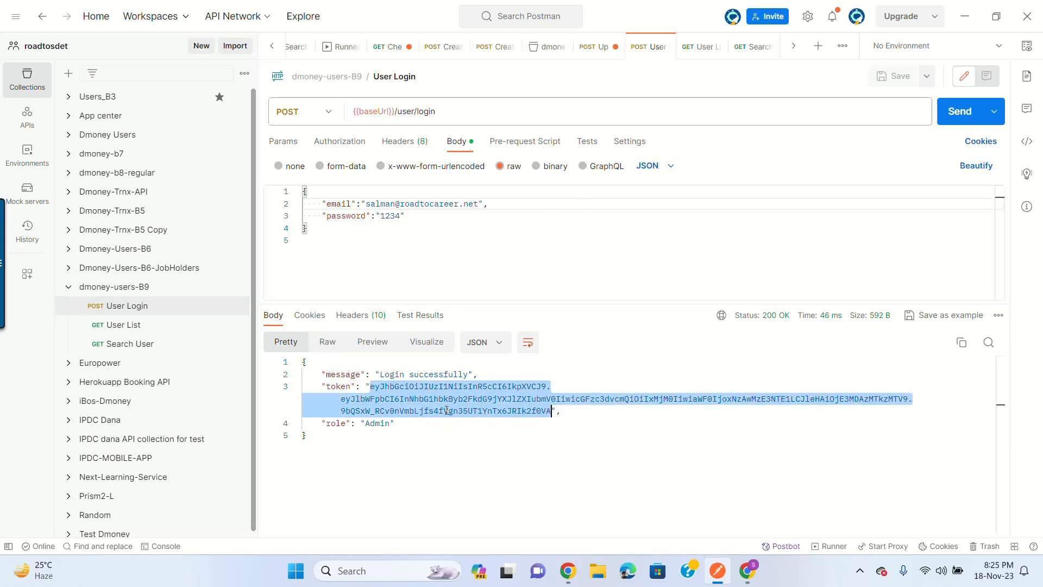
Step: In User Login's Tests, write var jsonData= pm.response.json(); on line 1
click(587, 142)
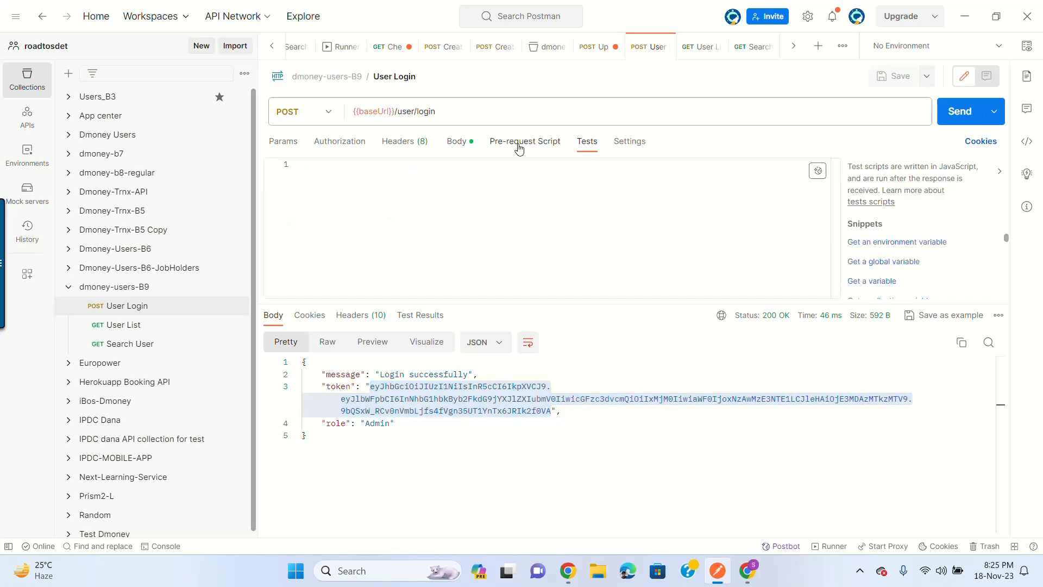
click(425, 182)
click(309, 467)
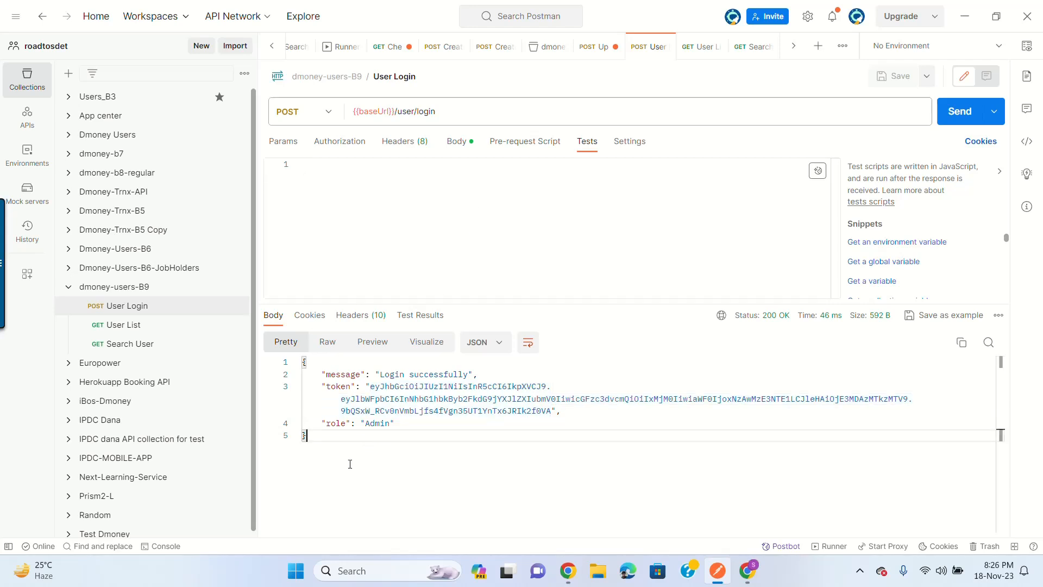
key(shift+Up)
key(shift+Up)
key(shift+Up)
key(shift+Up)
key(shift+Up)
key(shift+Up)
key(shift+Up)
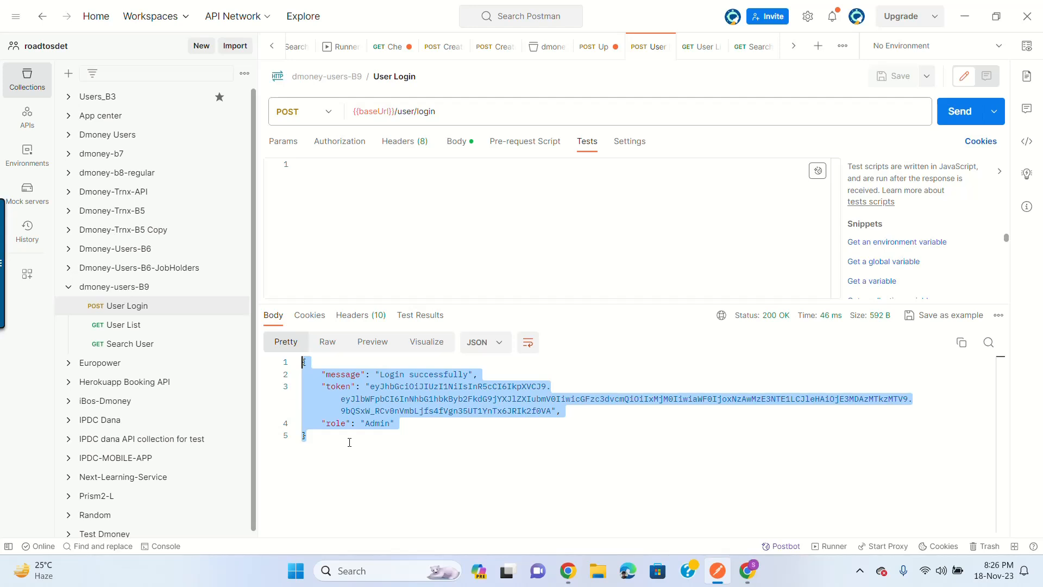
click(331, 191)
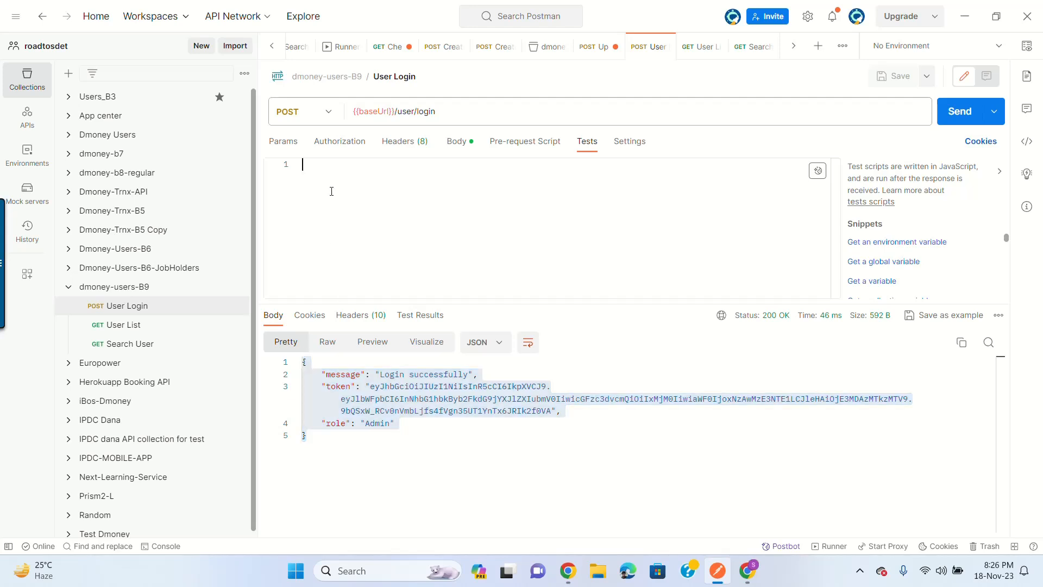
text(pm.re)
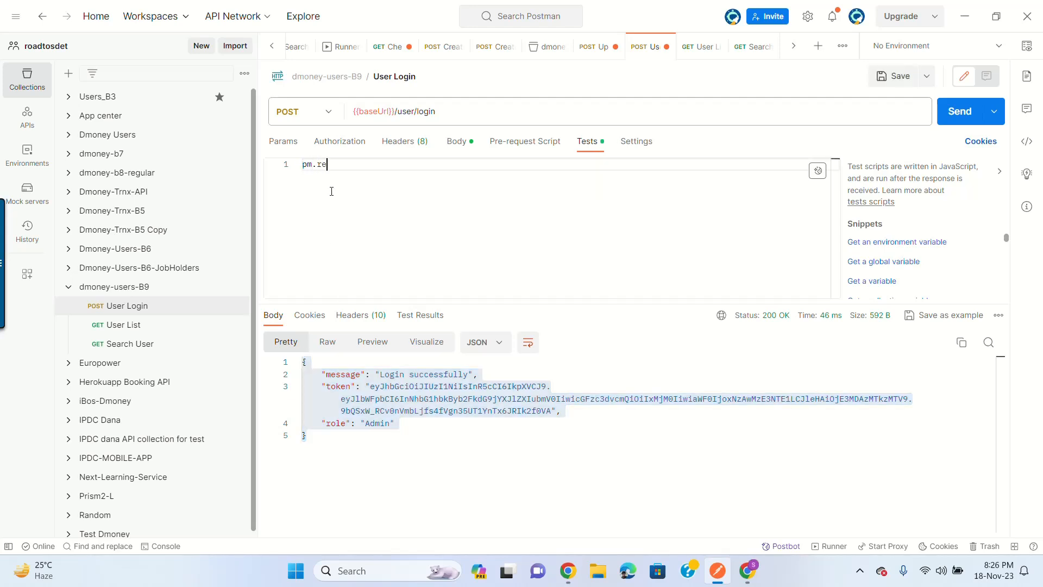
text(sponse.j)
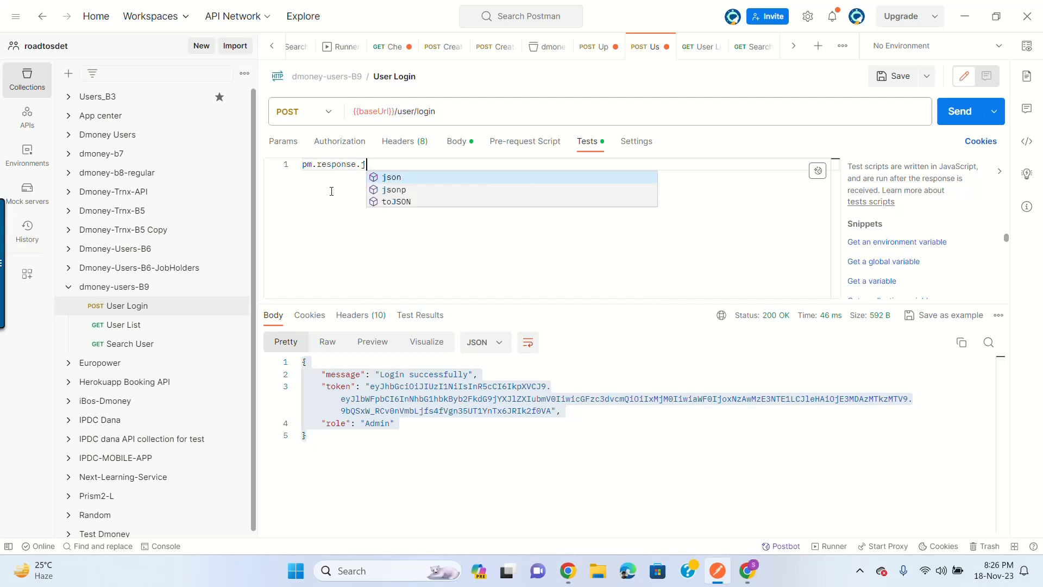
text(son();)
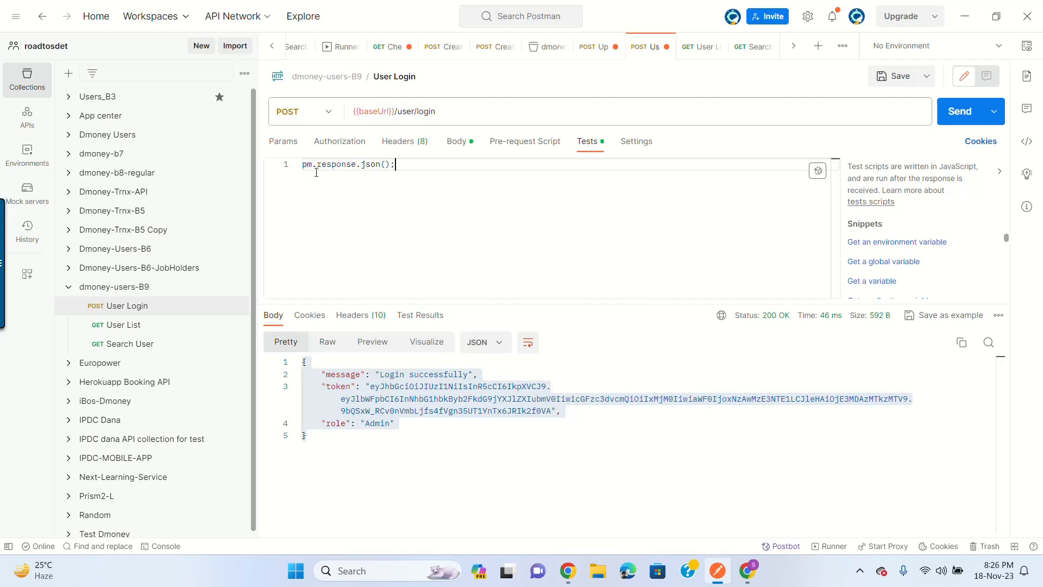
click(314, 454)
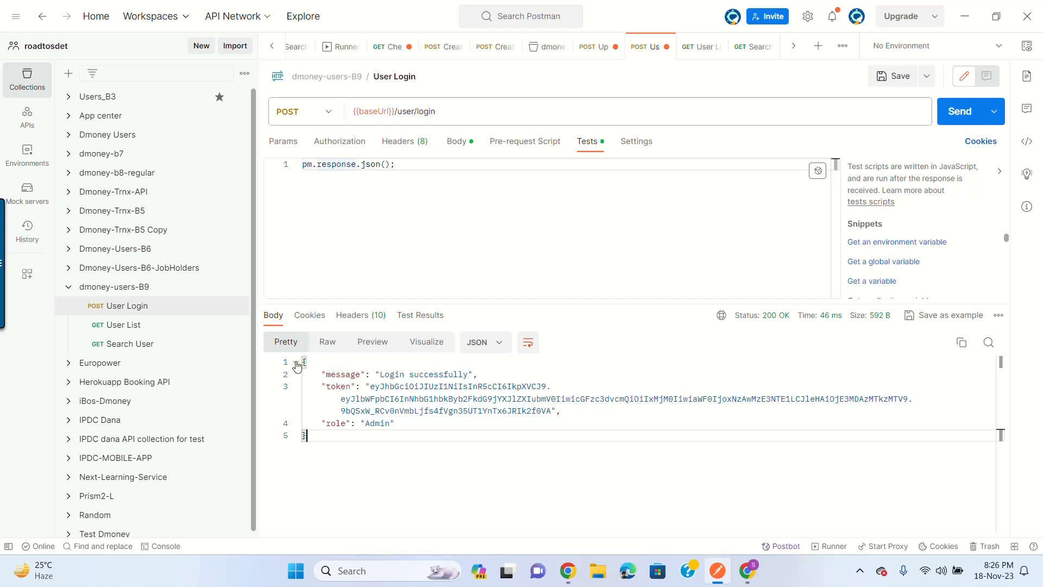
key(ctrl+a)
click(375, 188)
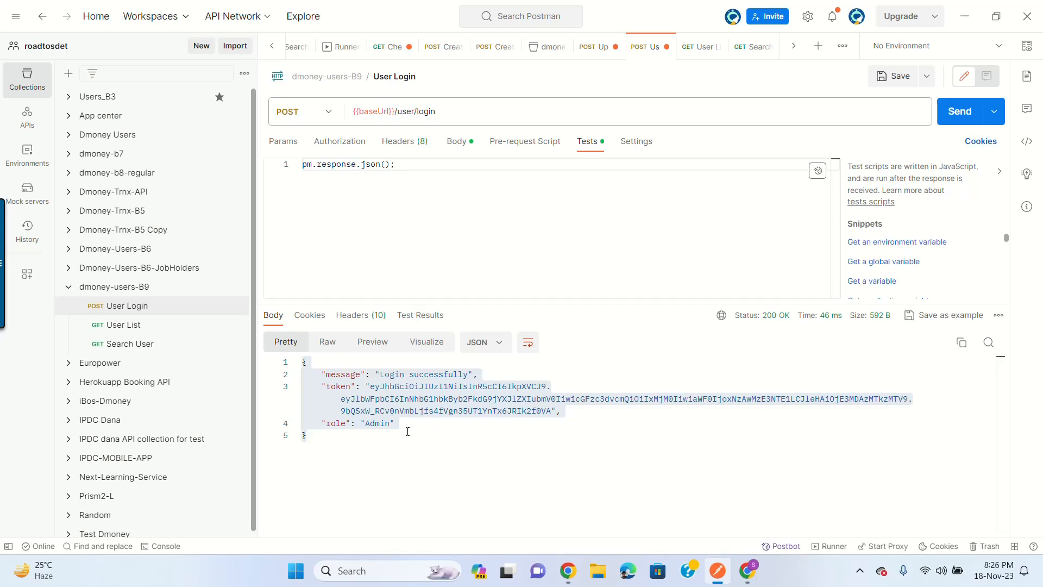
click(303, 164)
text(r)
text(var js)
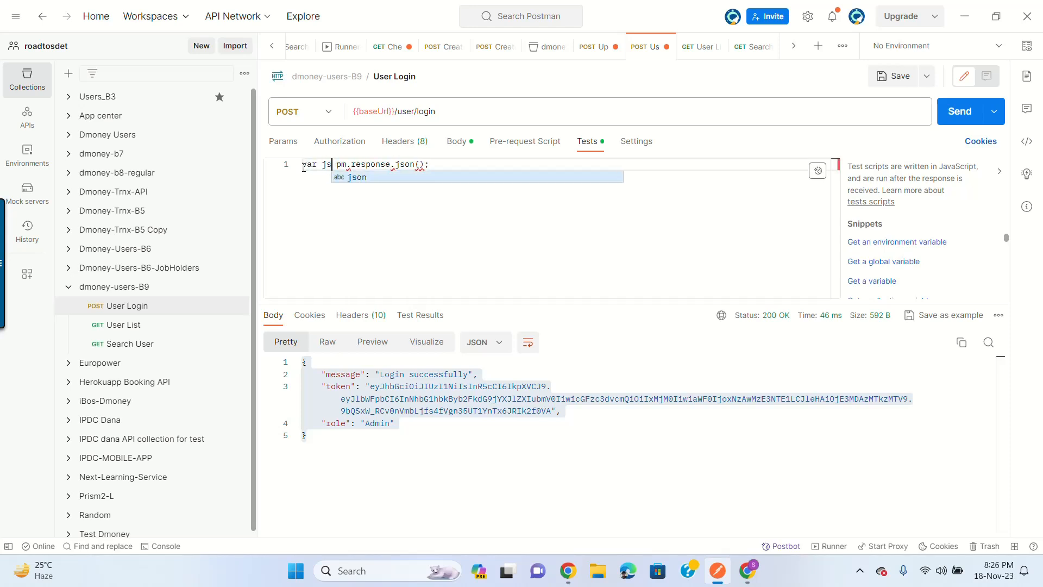
text(onD)
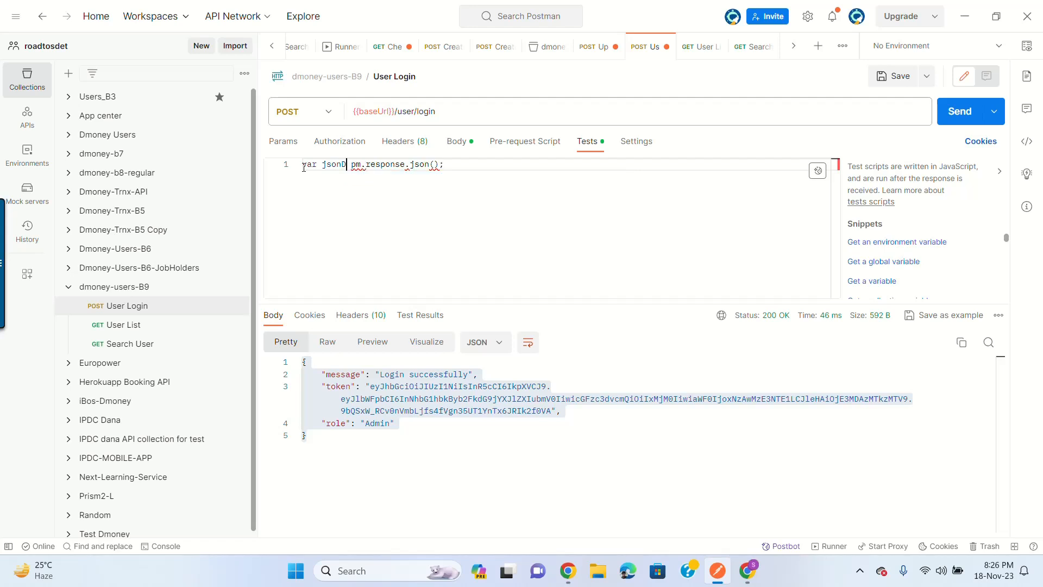
text(ata=)
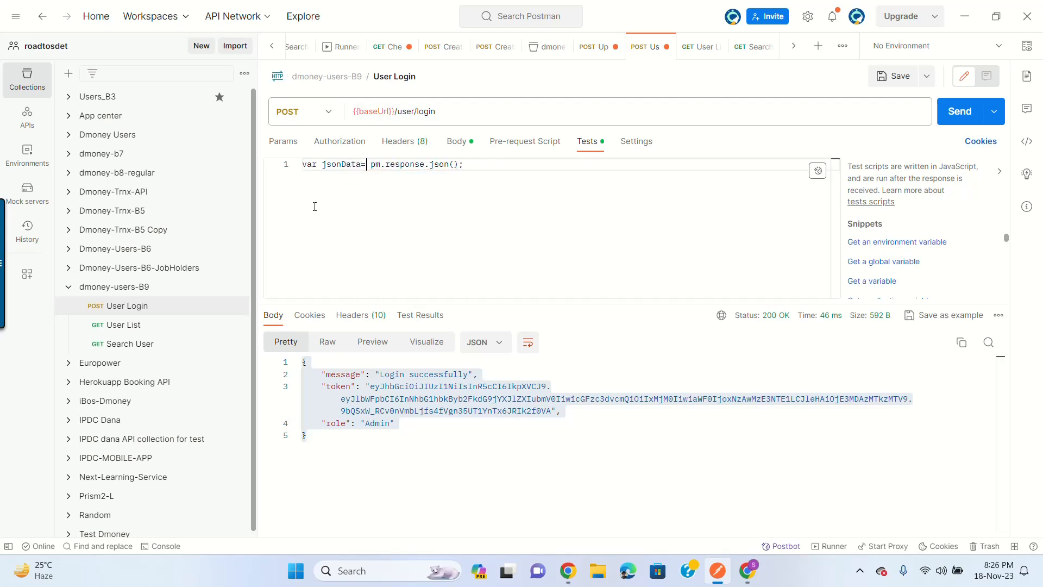
click(522, 166)
key(Return)
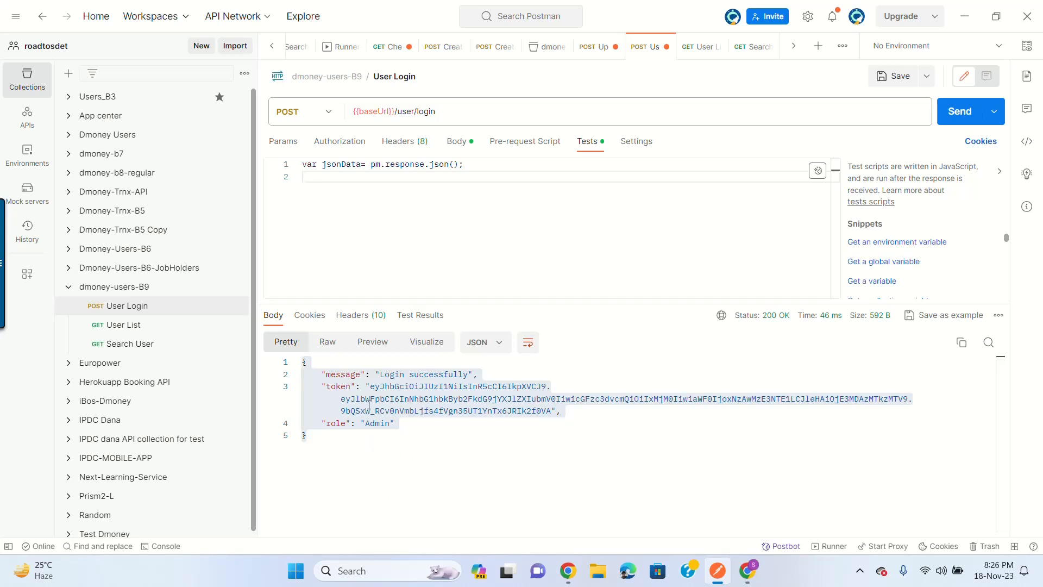
Step: Add line 2 var token= jsonData.token; to extract the response token
double_click(343, 387)
click(363, 190)
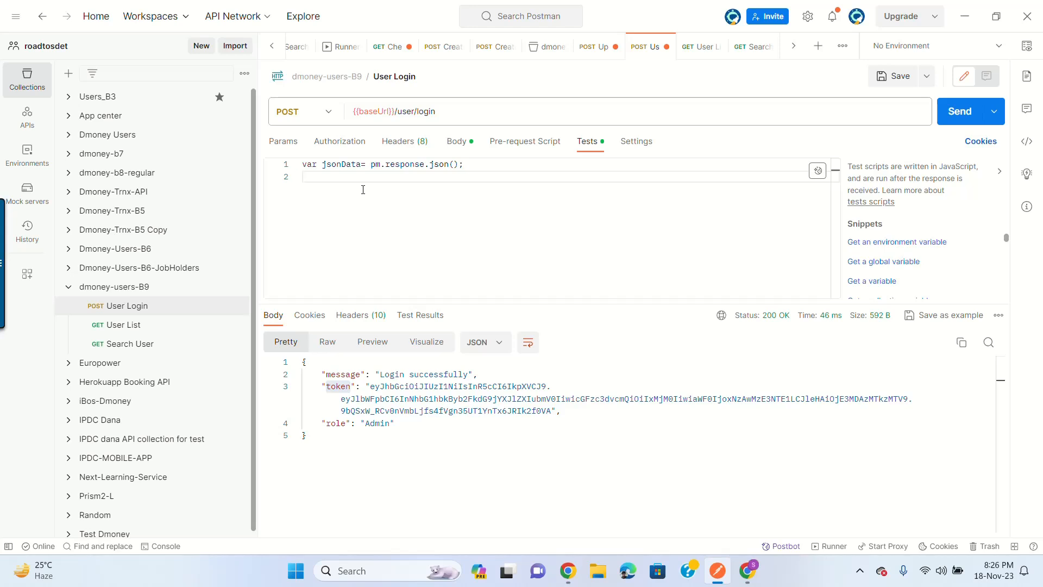
text(json)
key(Down)
key(Return)
text(.token;)
click(305, 179)
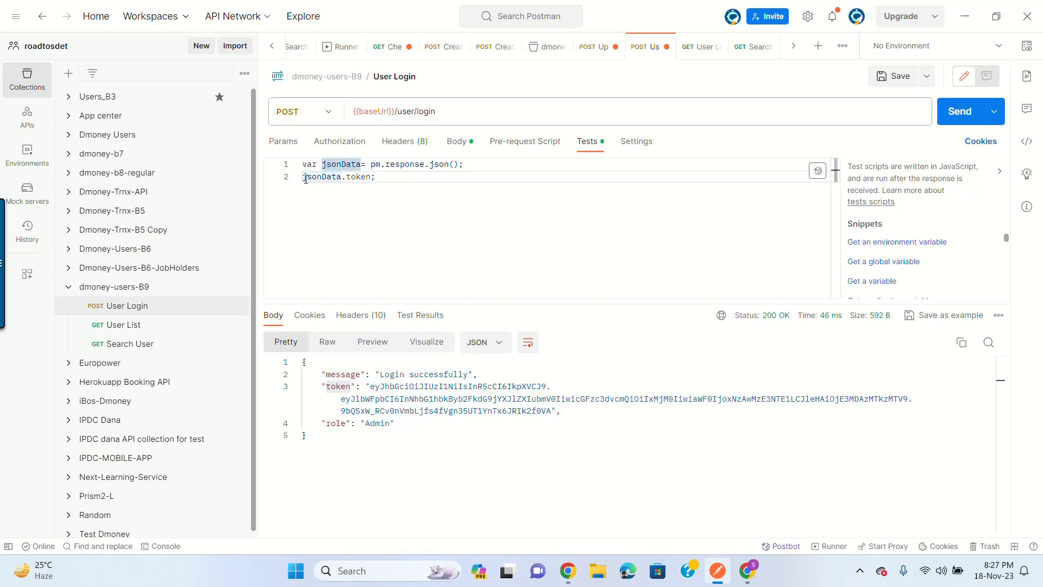
text(var token)
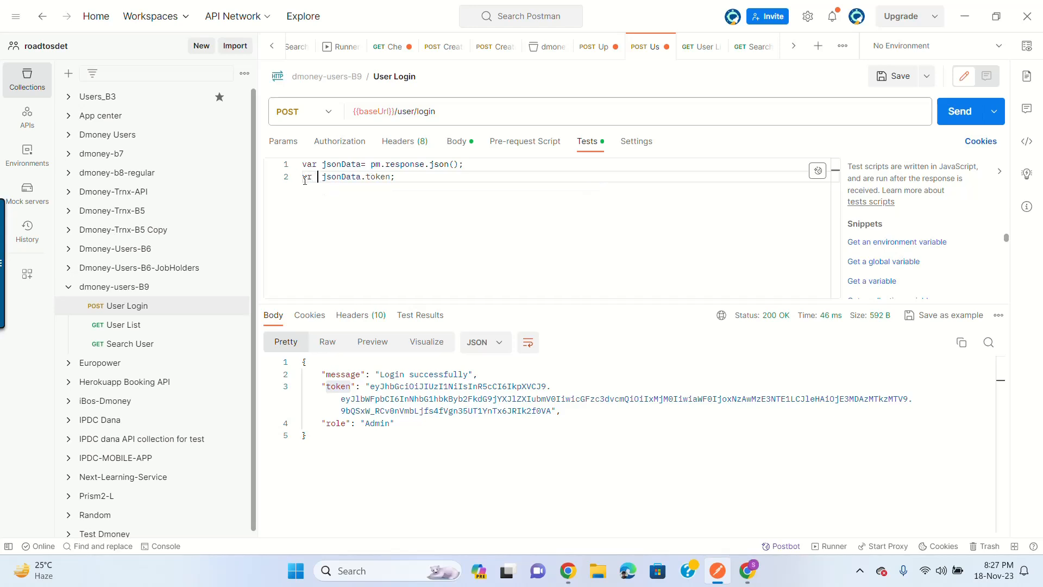
text(=)
click(308, 176)
text(a)
key(Return)
key(Return)
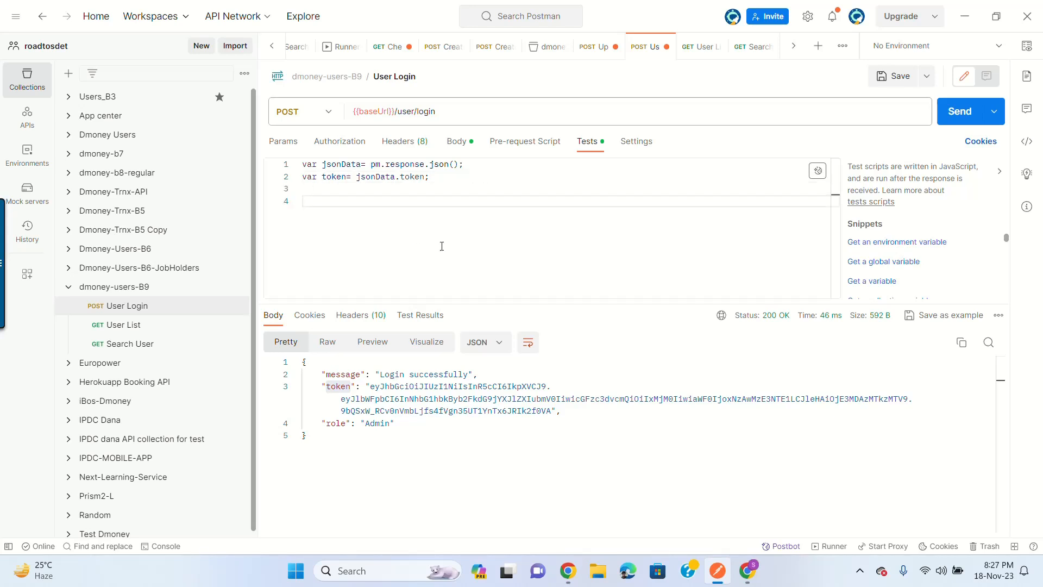
Step: Add pm.collectionVariables.set("token",token) on line 4 of the test script
text(pm.)
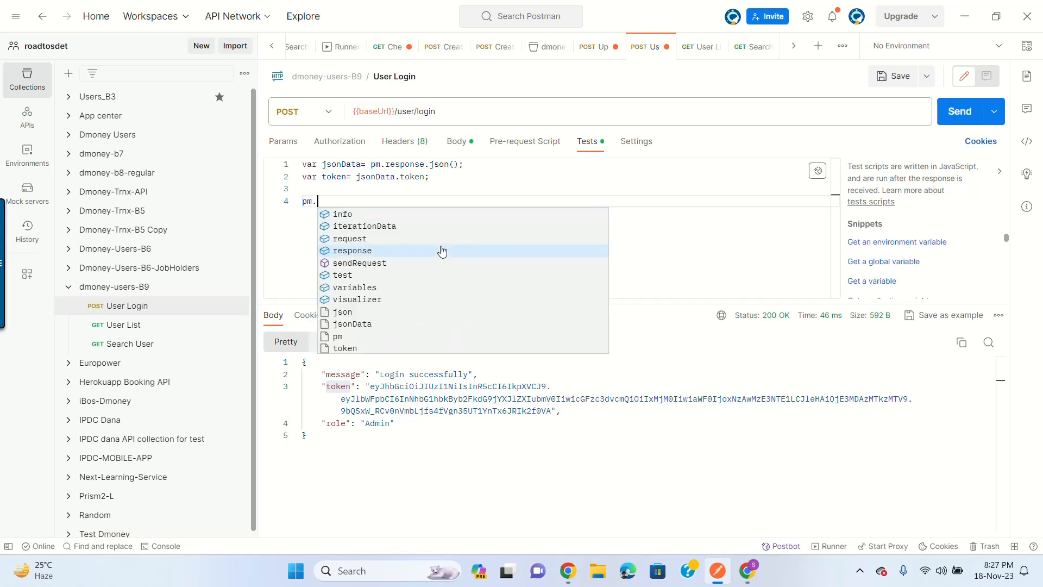
text(co)
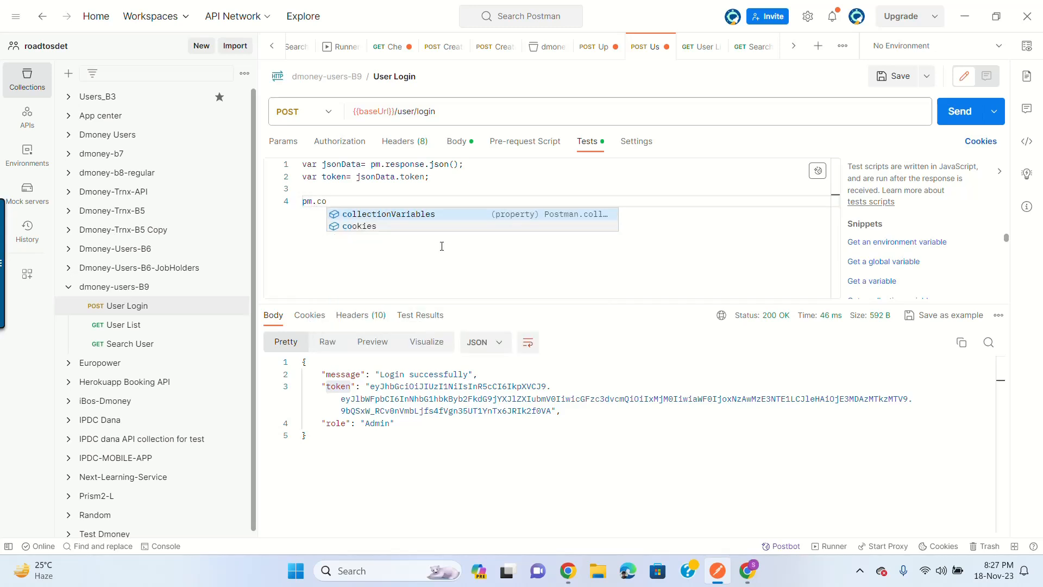
key(Return)
text(.set)
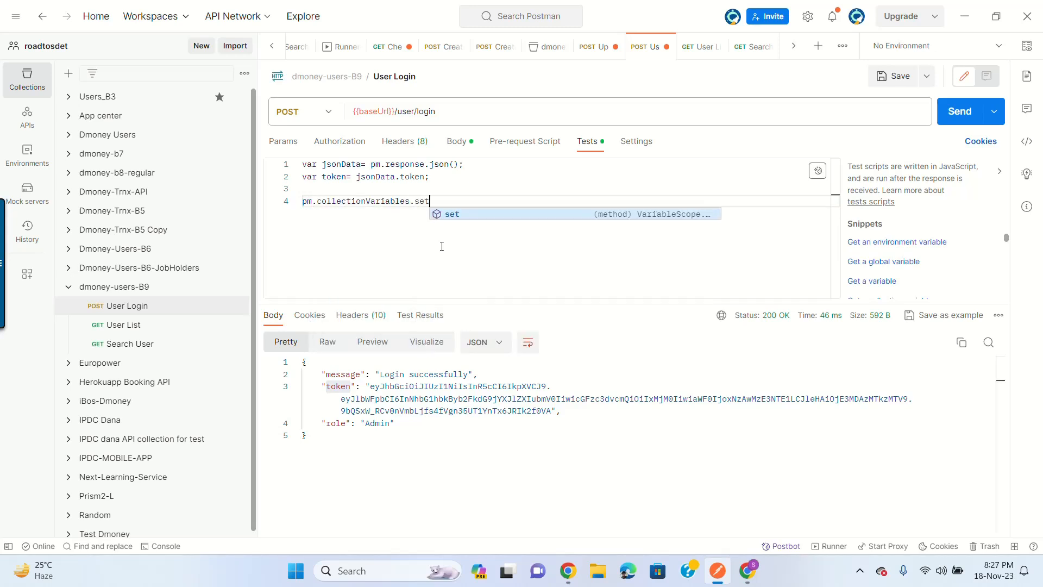
key(Return)
text(()
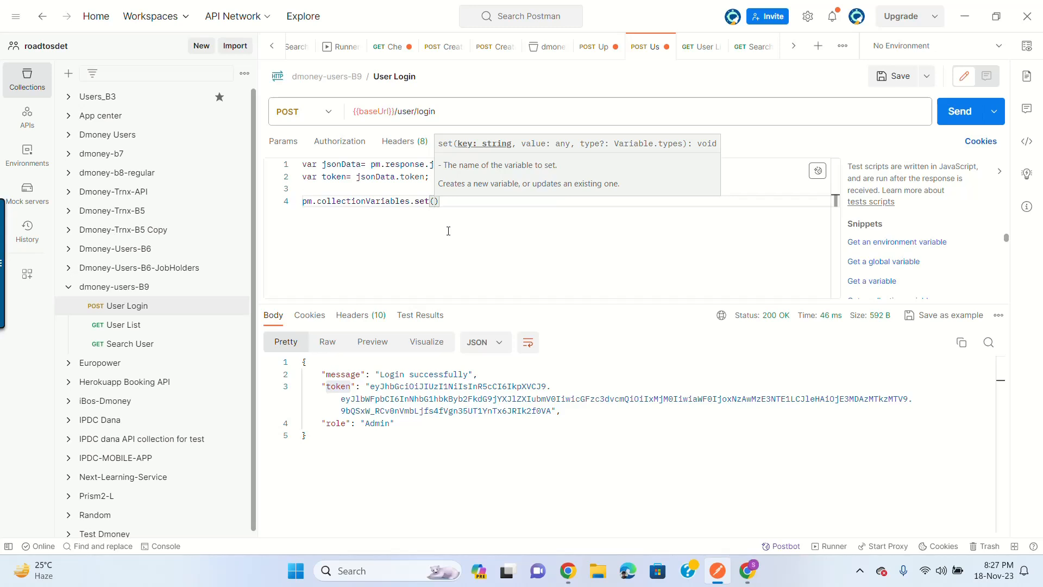
text("token)
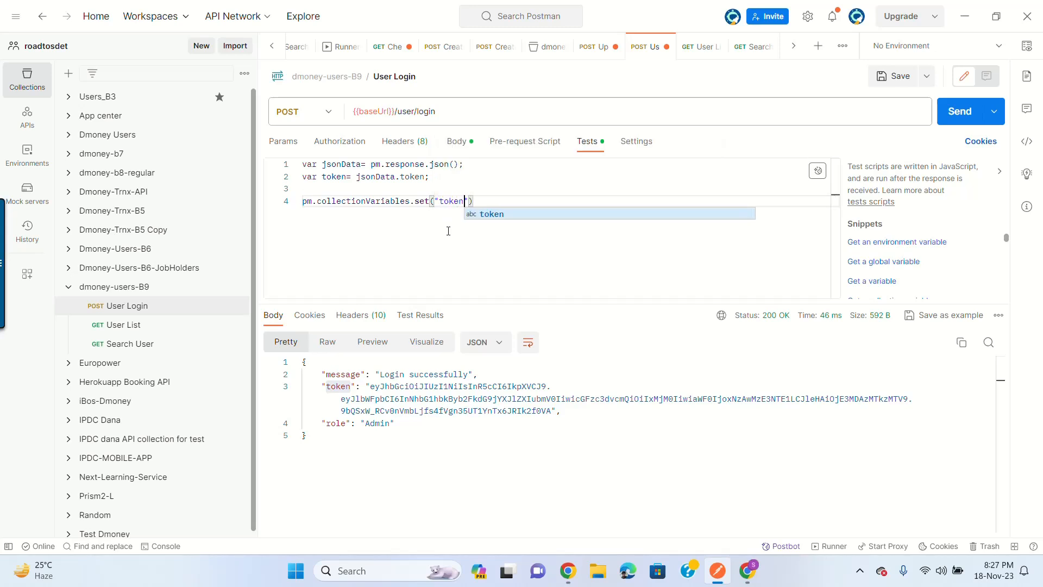
text(",)
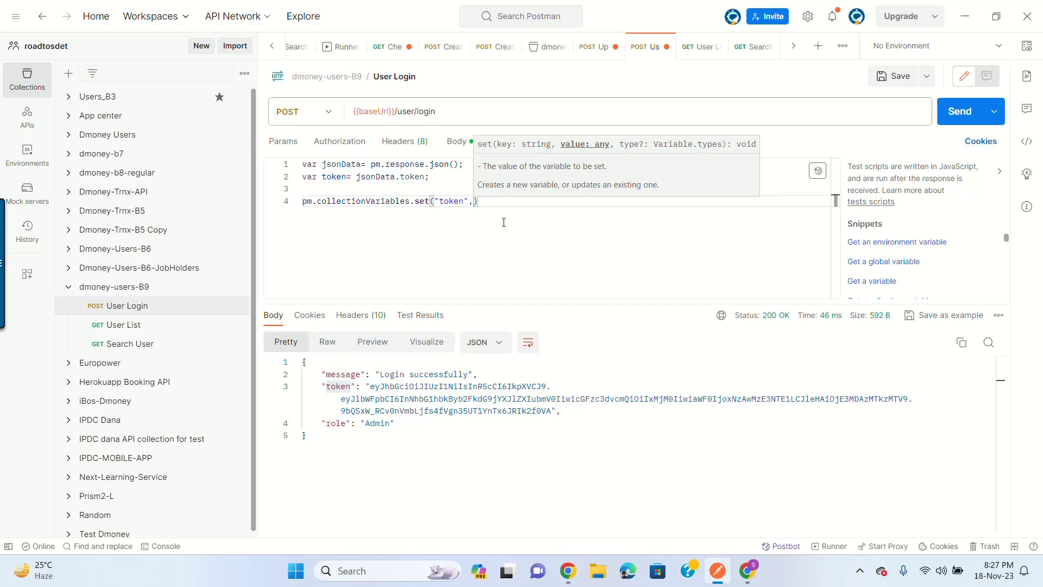
text(token)
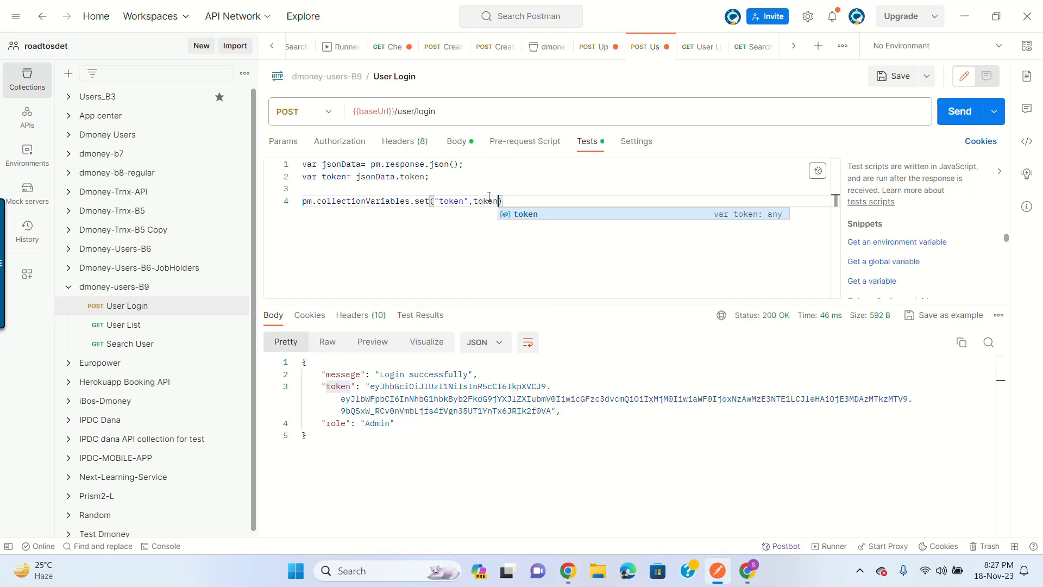
Step: Rename the token variable to jwtToken on line 2 and paste it into the set call
double_click(489, 199)
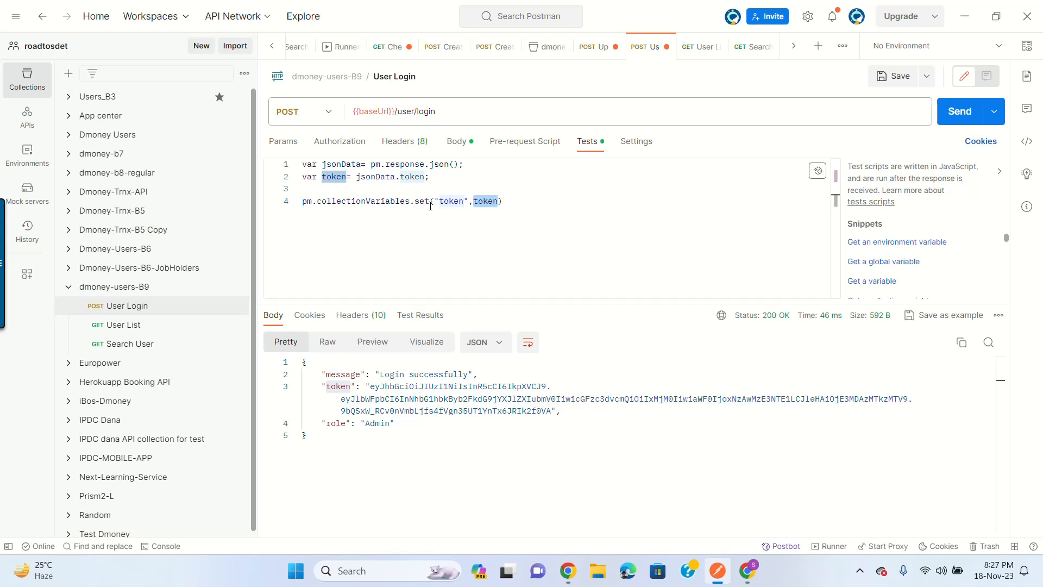
click(507, 203)
double_click(341, 176)
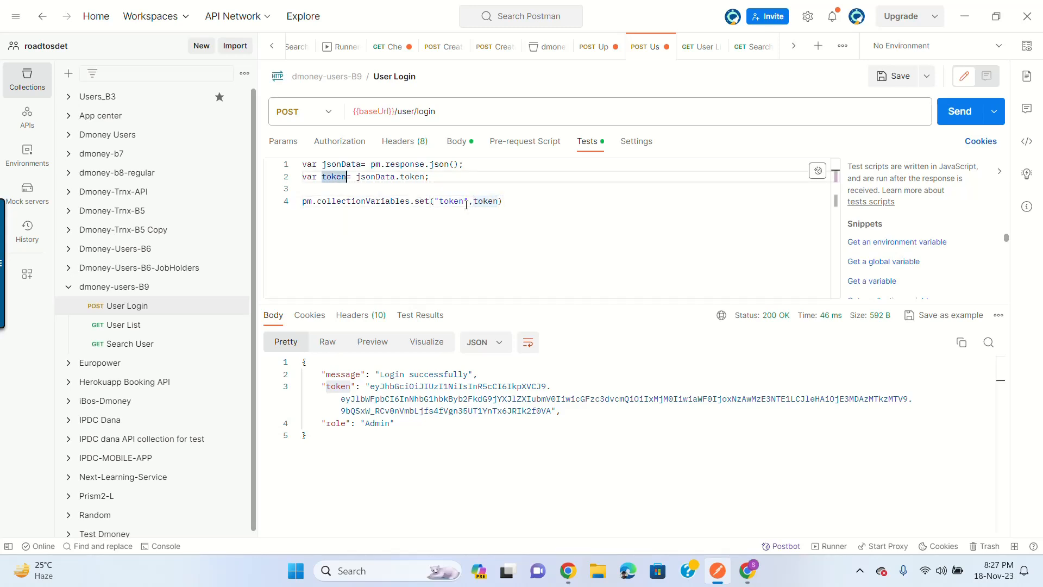
click(323, 177)
text(jwt)
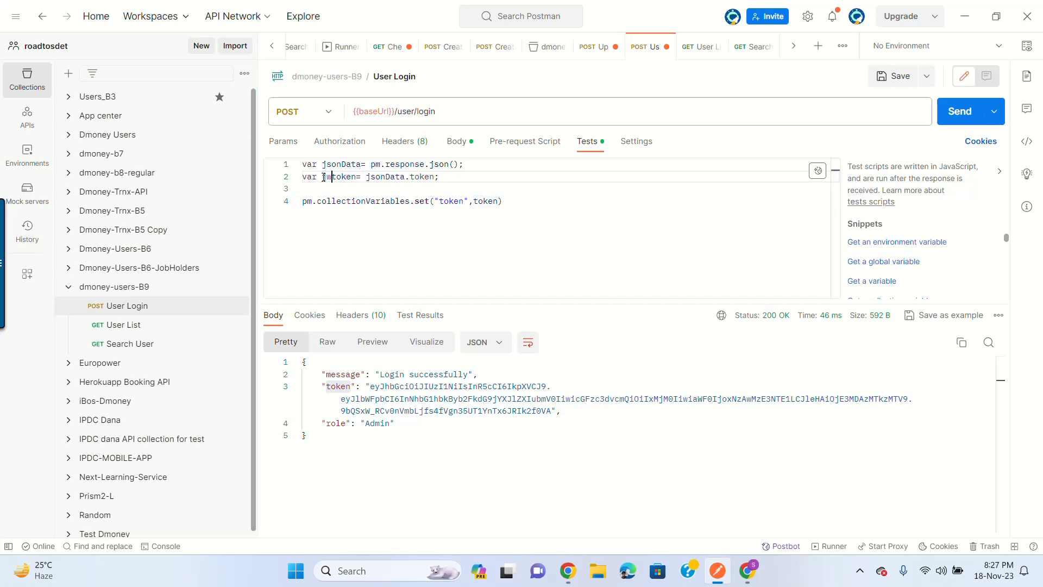
key(Right)
key(BackSpace)
text(T)
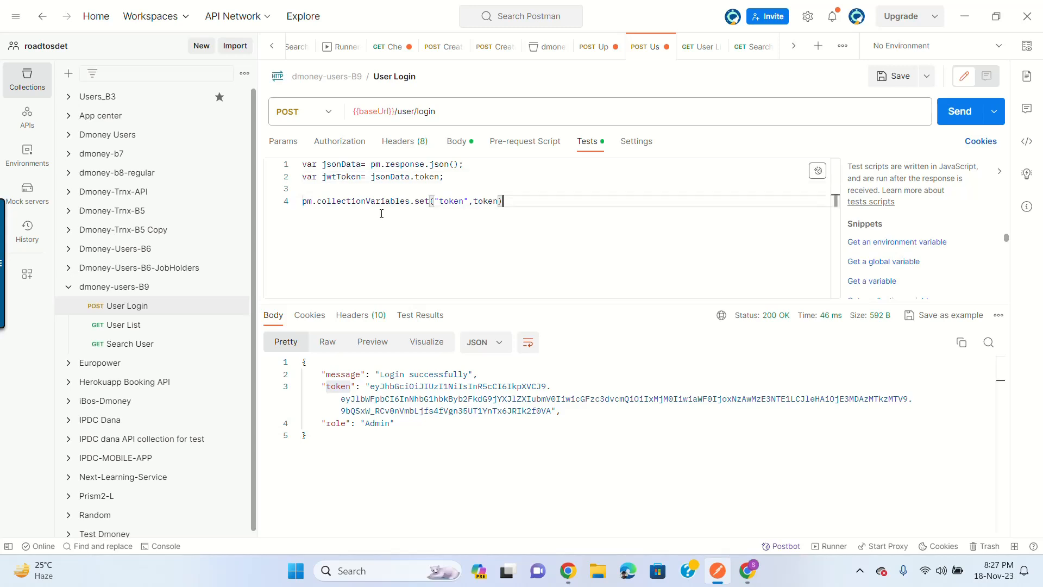
double_click(338, 174)
key(ctrl+c)
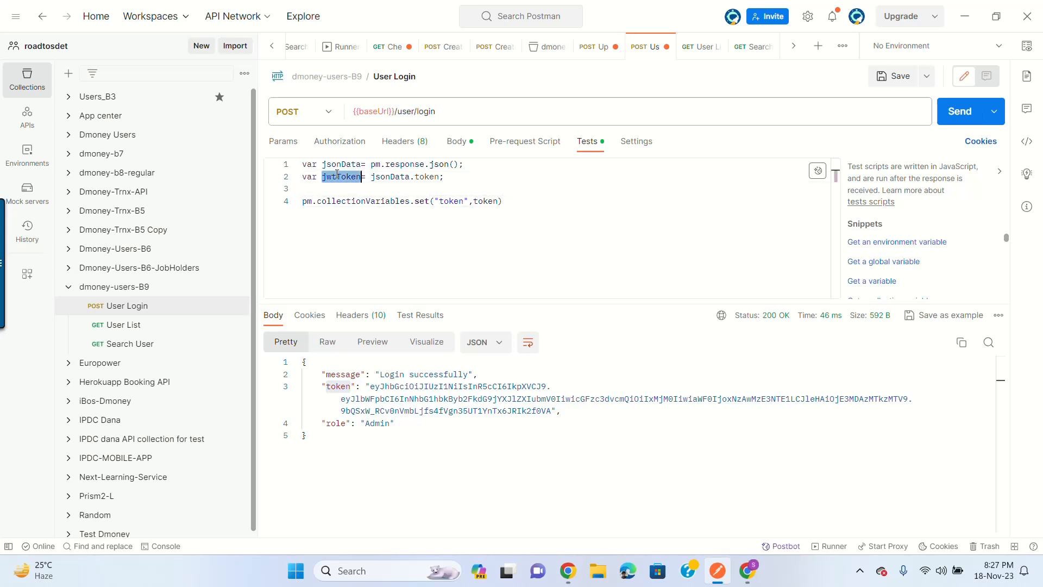
double_click(489, 202)
key(ctrl+v)
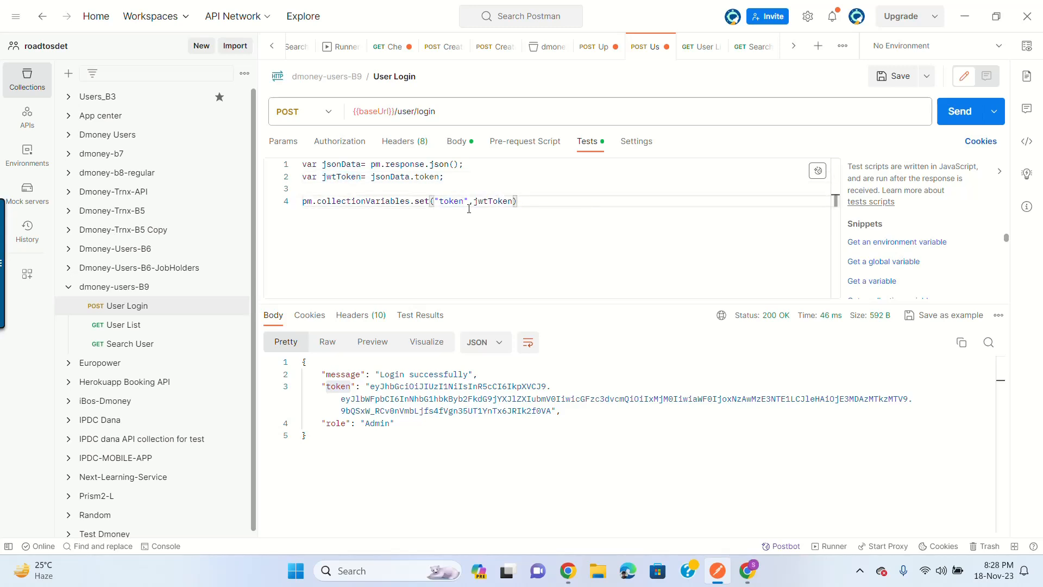
double_click(447, 202)
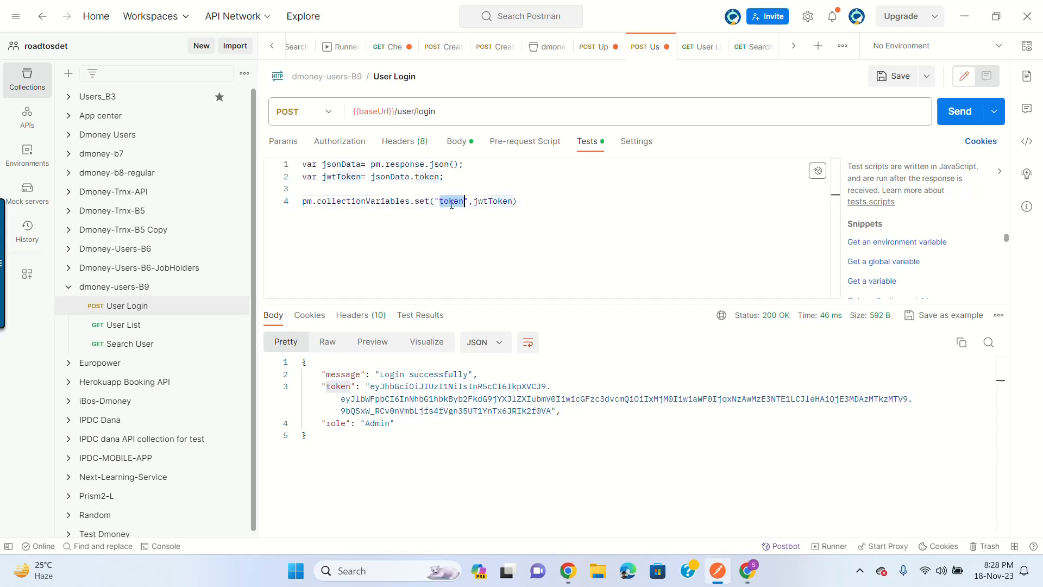
Step: Save and resend User Login, then view the collection variables now holding token
click(890, 75)
click(961, 112)
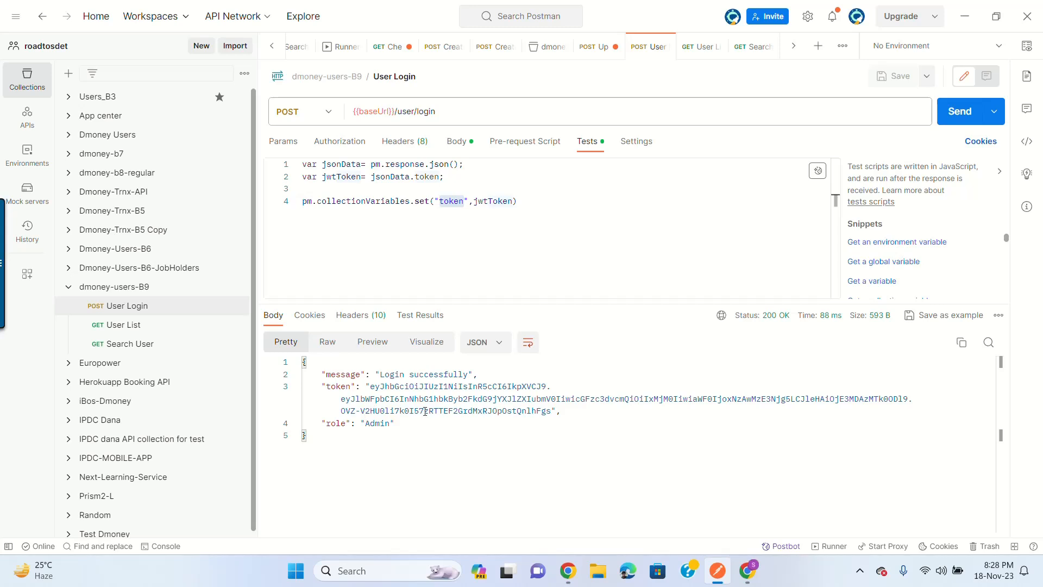
click(149, 294)
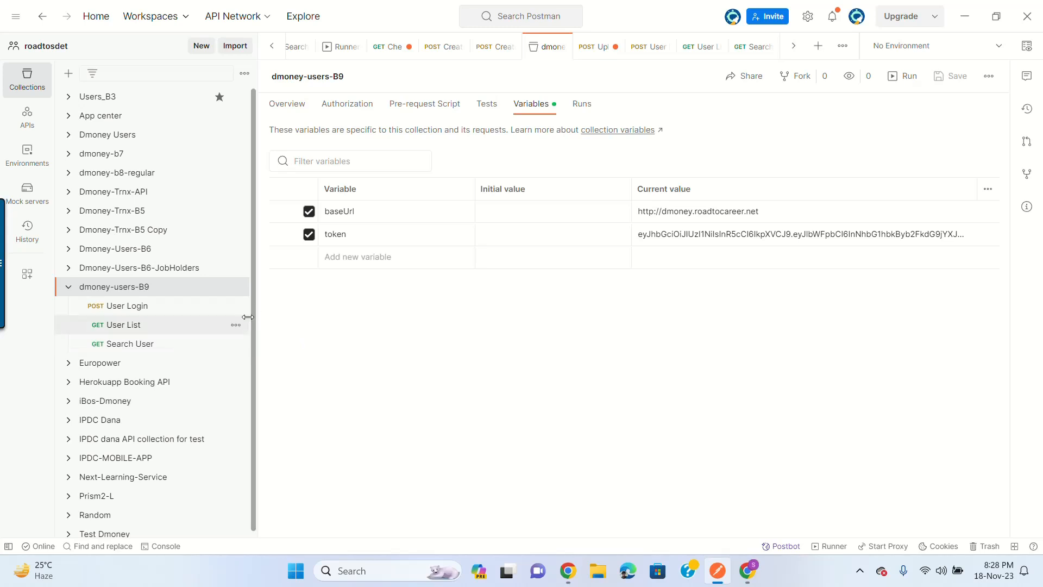
Step: Compare the script's quoted "token" name with the collection's token variable, then reopen User Login
click(146, 330)
click(149, 344)
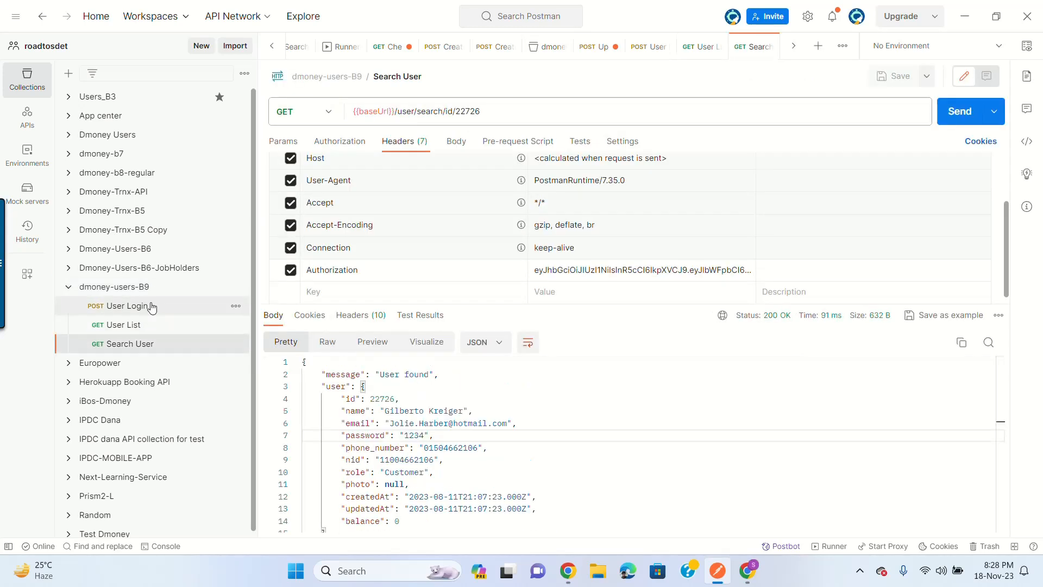
click(151, 307)
click(655, 234)
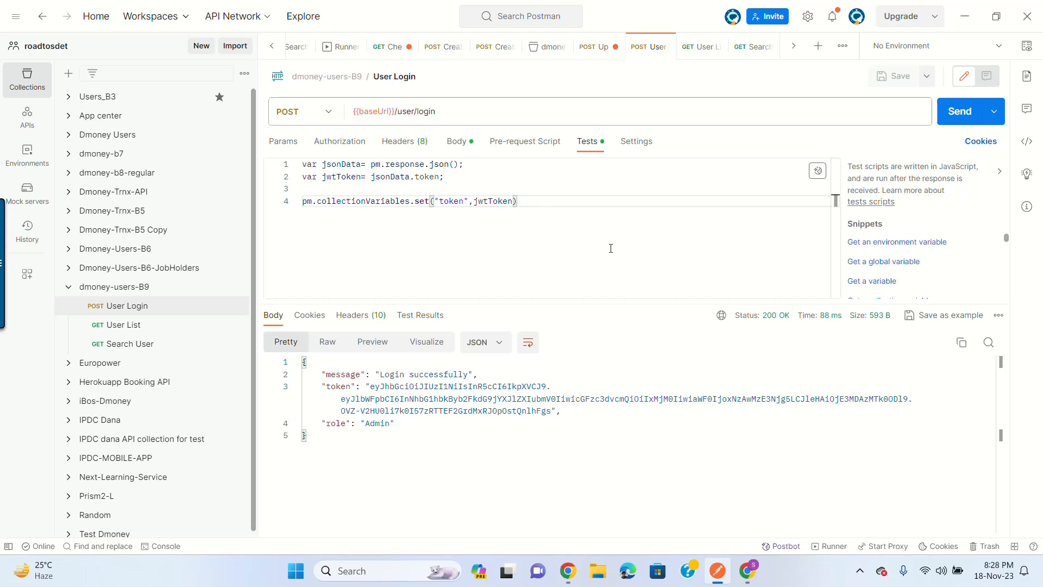
double_click(455, 202)
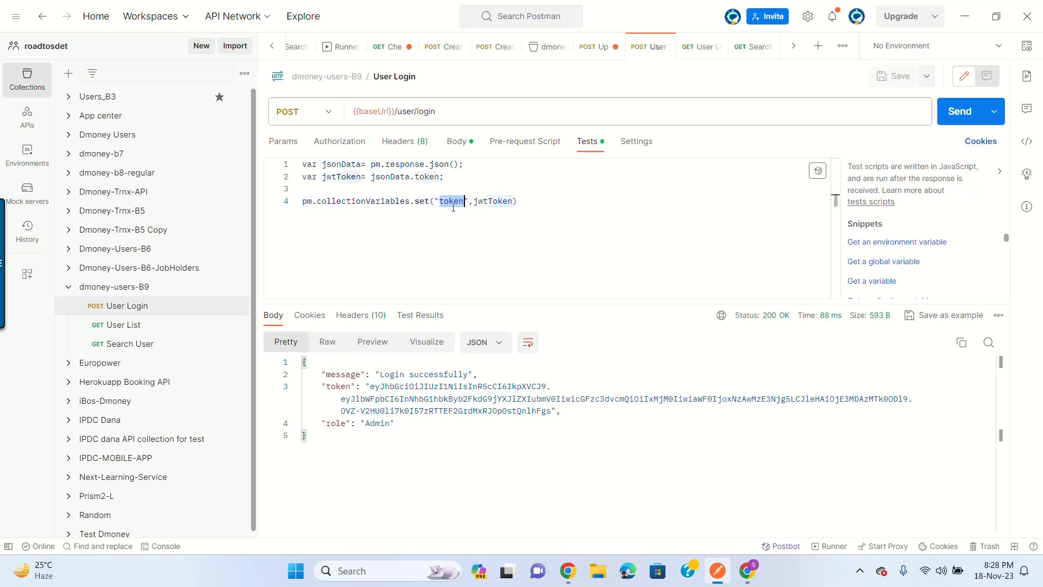
click(155, 289)
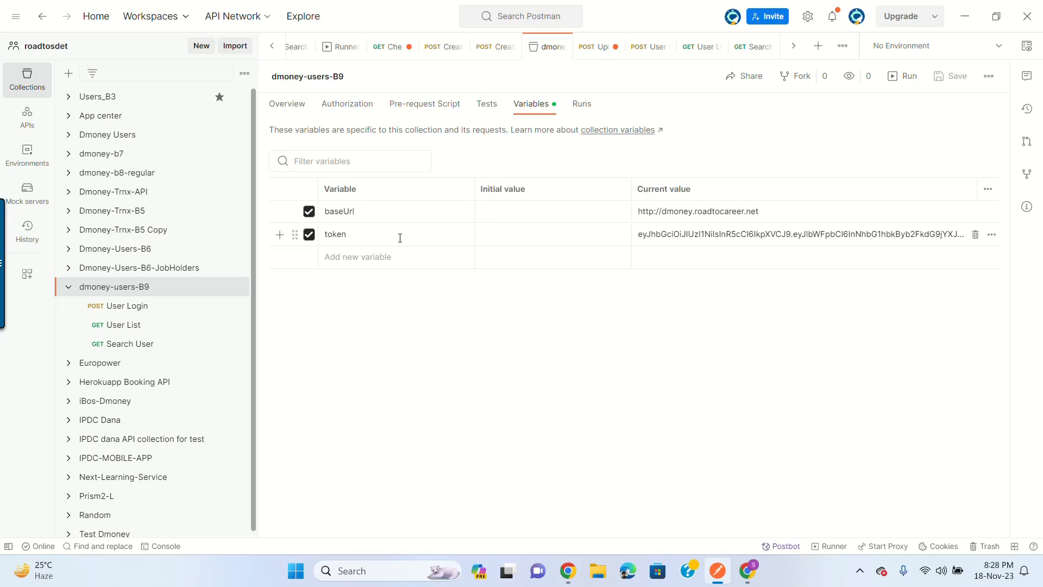
click(152, 309)
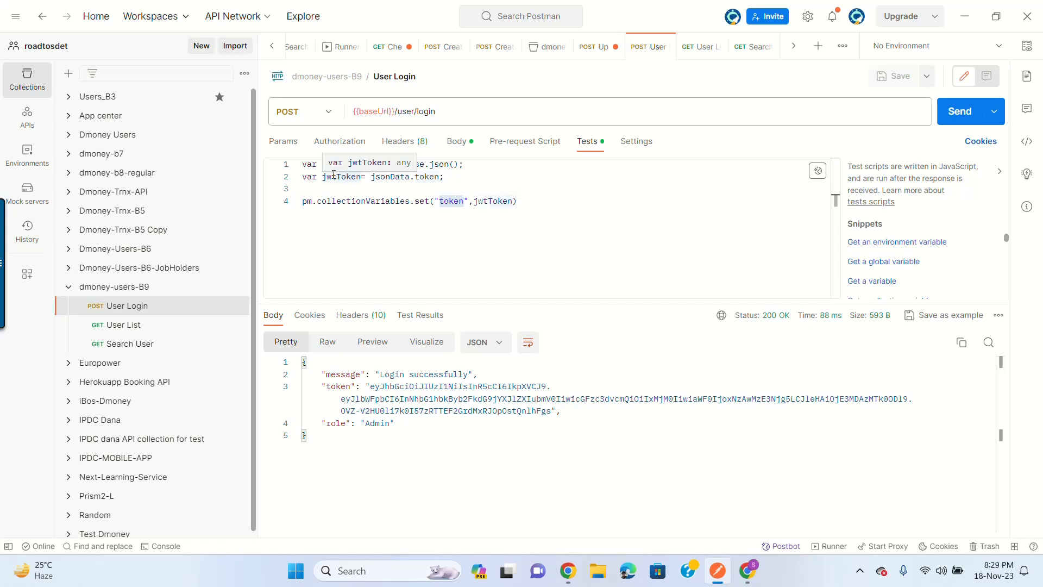
Step: Match jsonData.token in the script to the response's token field, then open User List
double_click(390, 176)
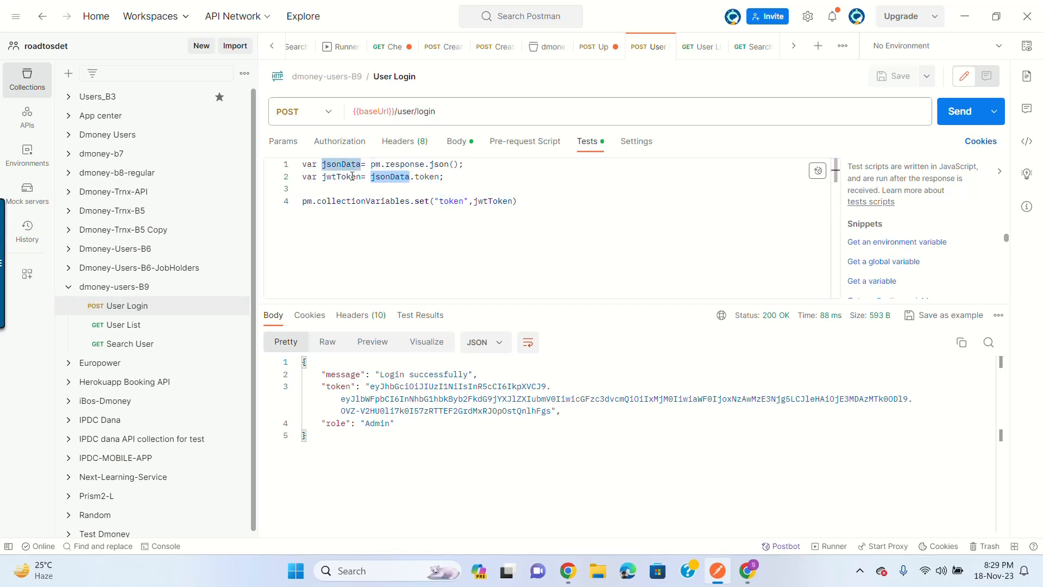
click(337, 386)
double_click(428, 177)
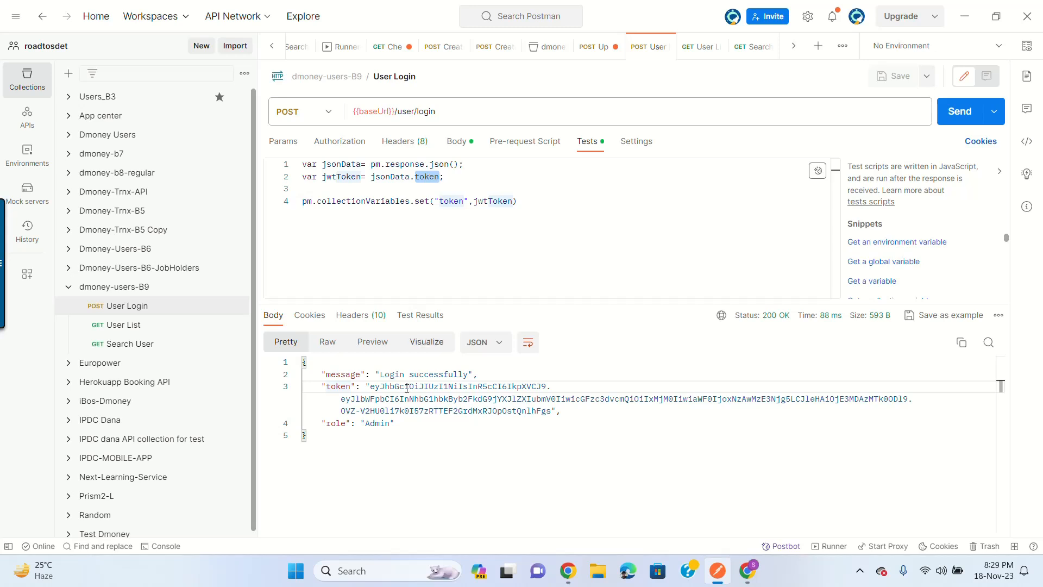
double_click(345, 394)
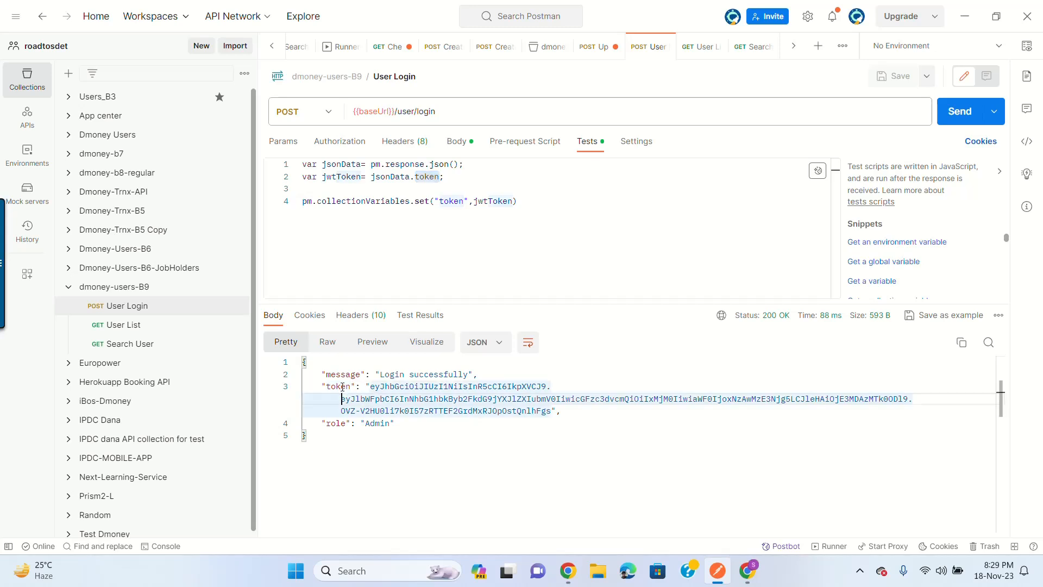
double_click(344, 387)
double_click(430, 177)
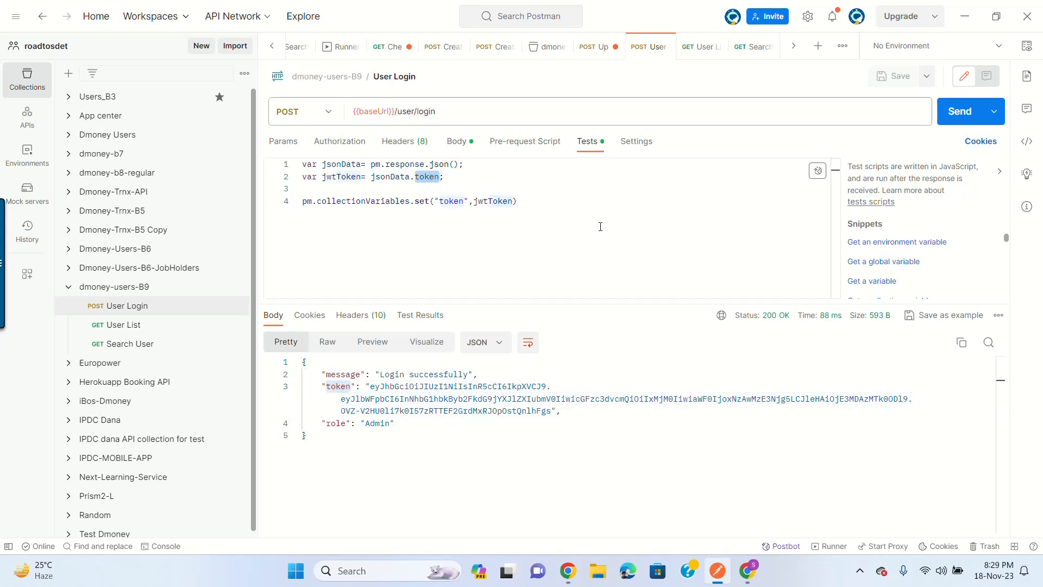
click(630, 230)
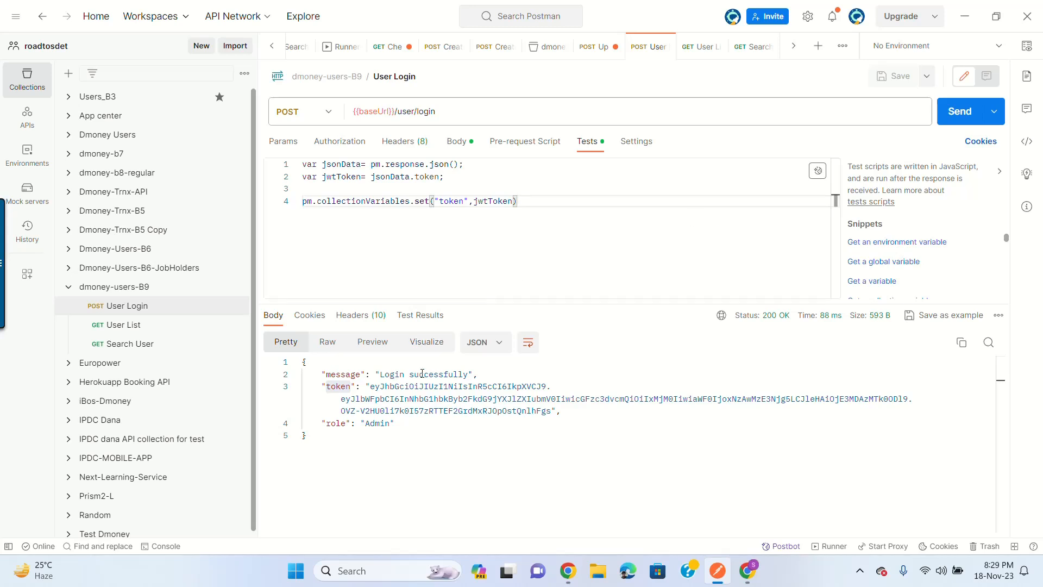
click(154, 326)
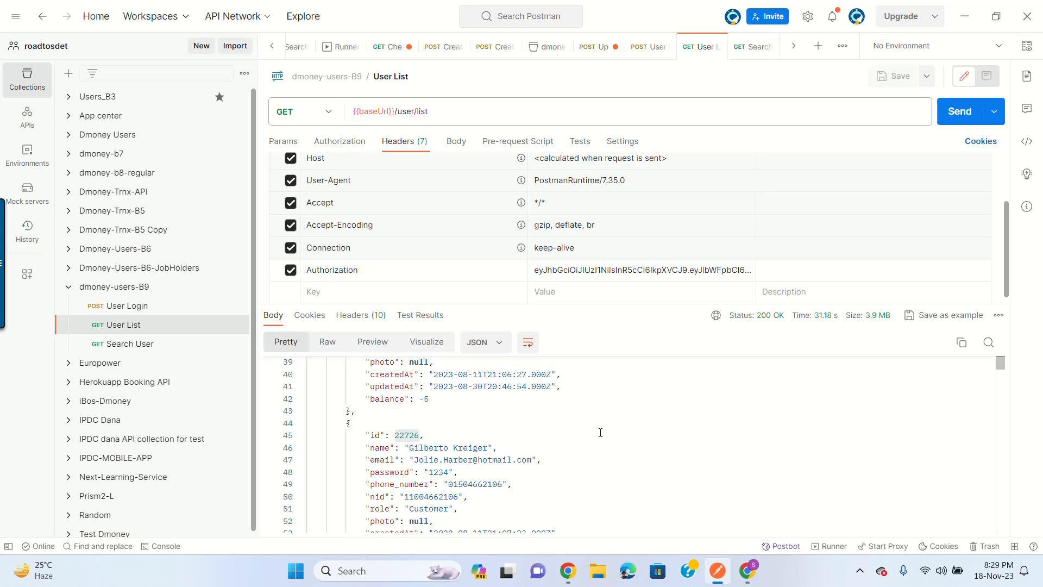
Step: Delete the User List request from its actions menu and confirm the deletion
scroll(603, 434, up, 10)
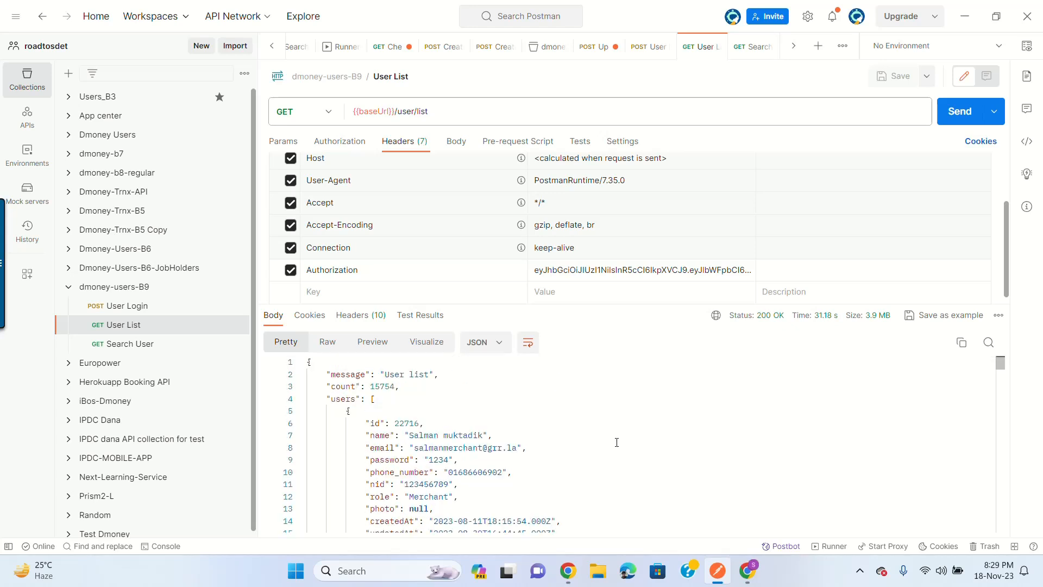
click(234, 326)
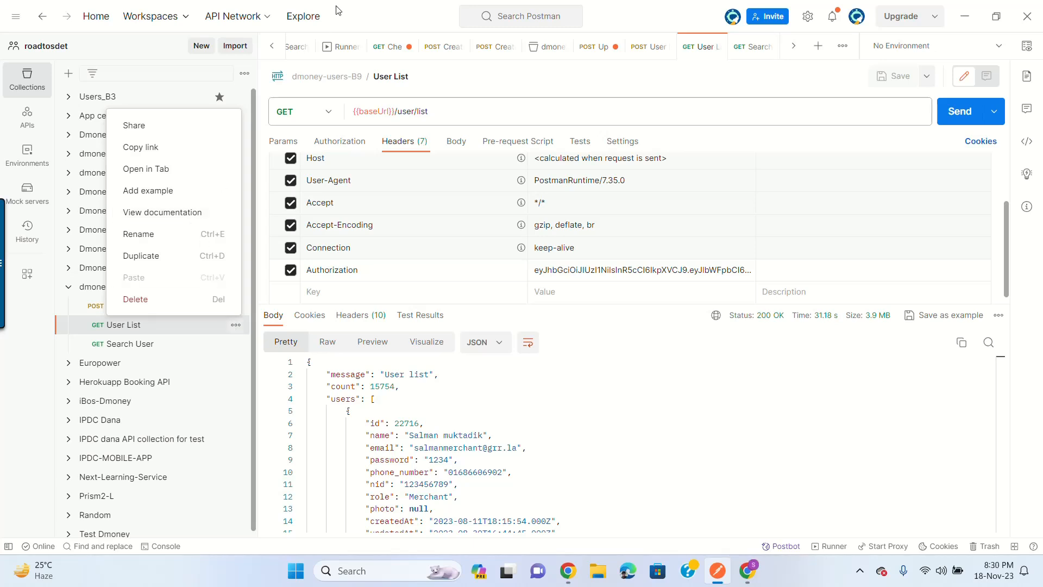
click(591, 434)
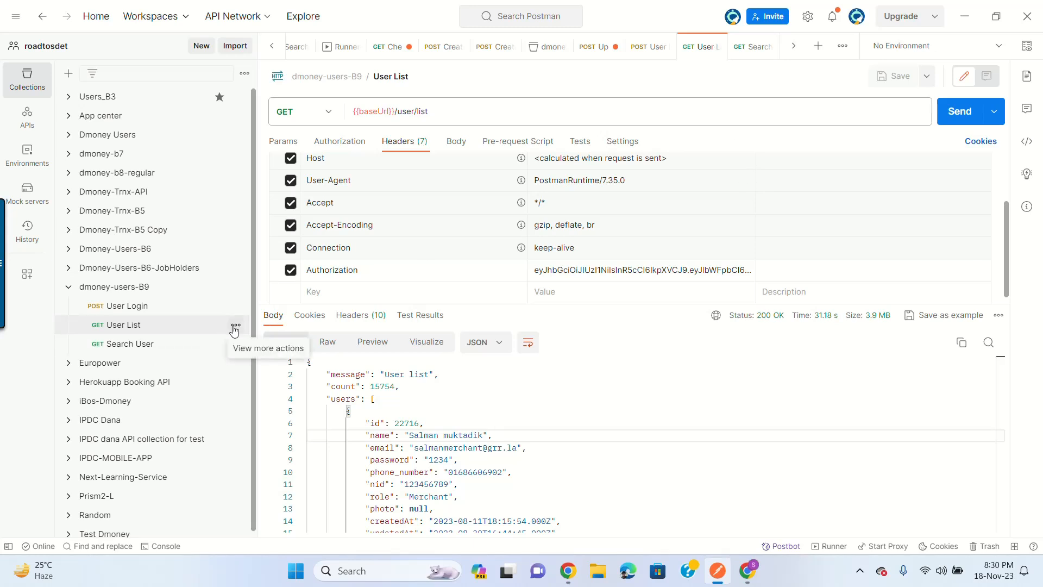
click(235, 326)
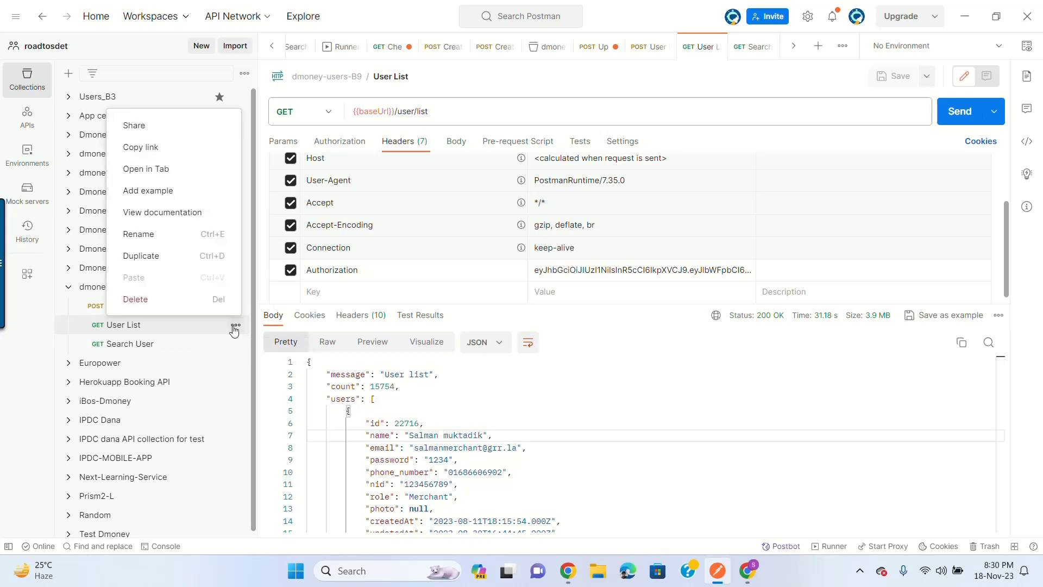
click(198, 299)
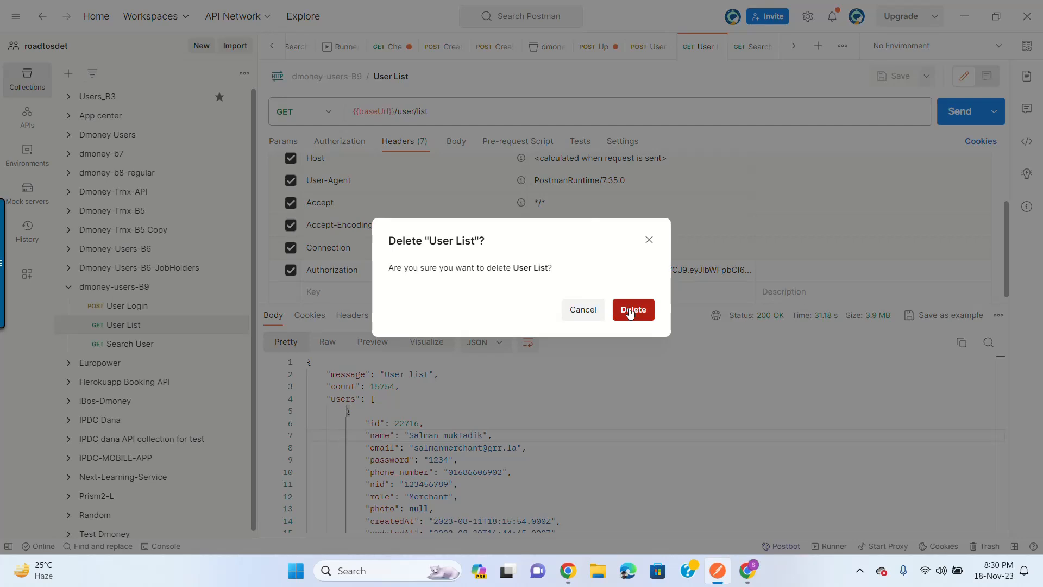
key(Return)
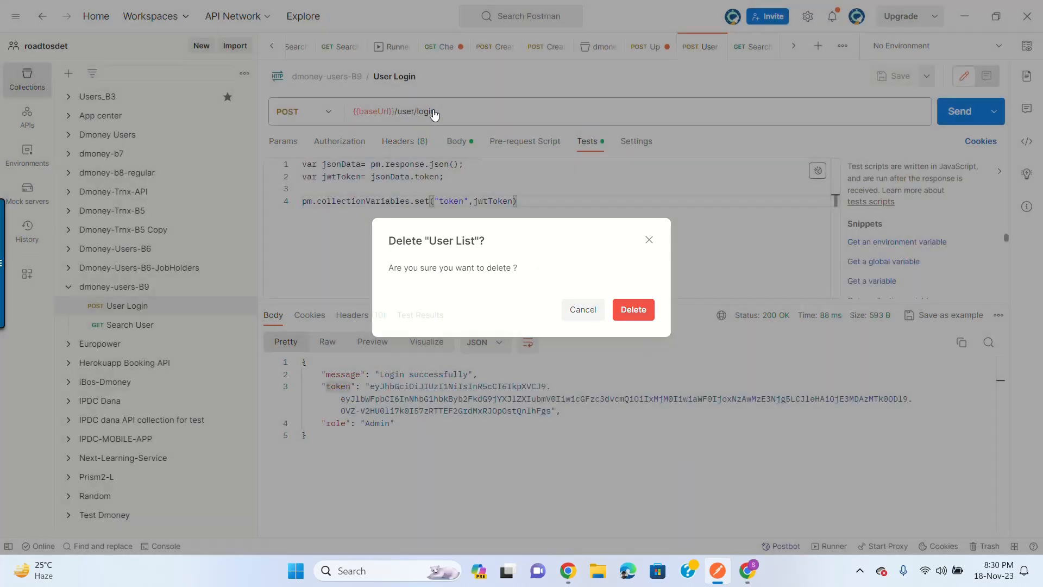
Step: Replace Search User's Authorization header value with {{token}}, then save and resend it
click(136, 326)
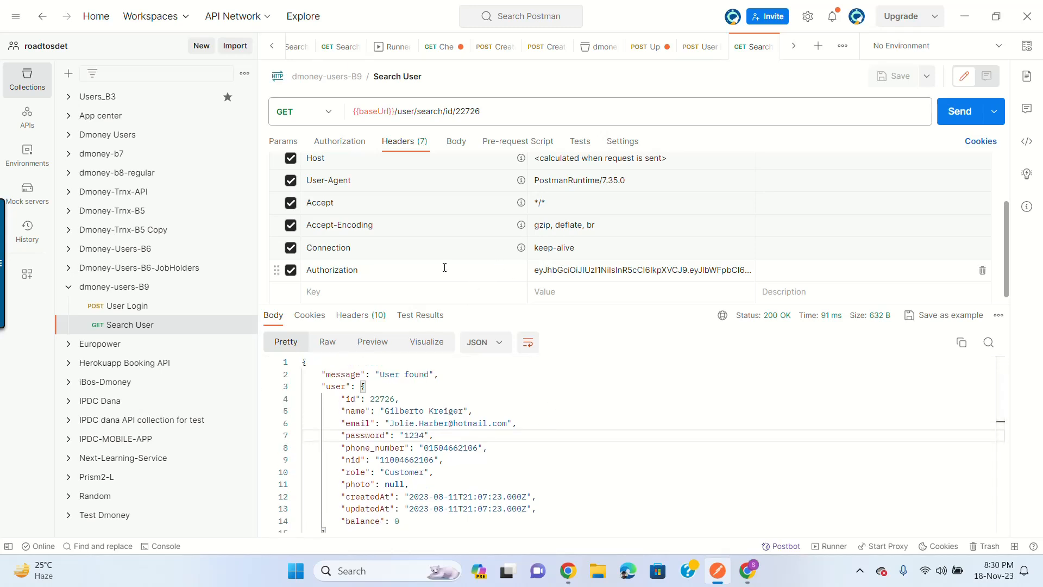
click(567, 268)
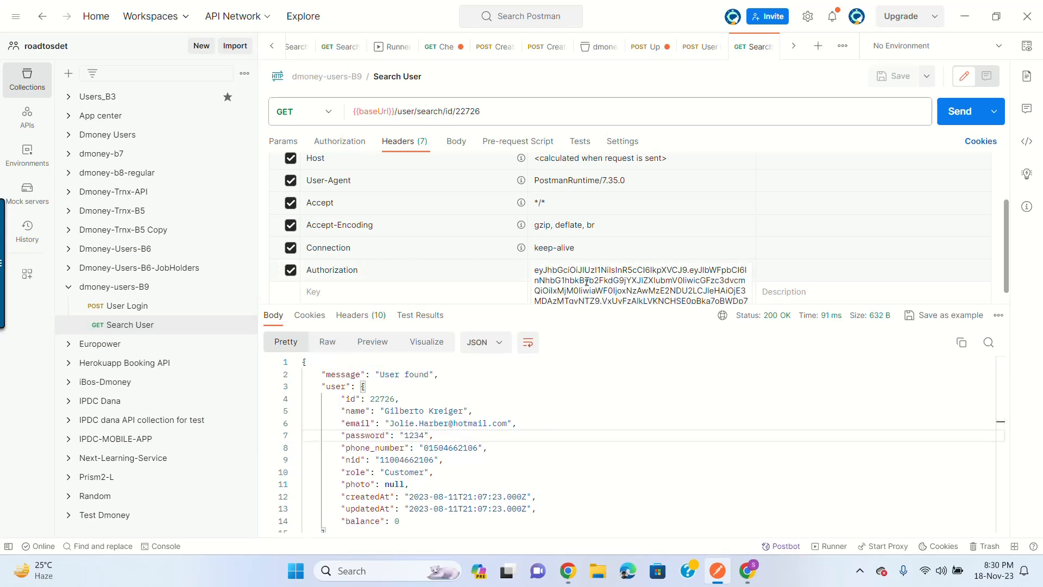
key(ctrl+a)
key(BackSpace)
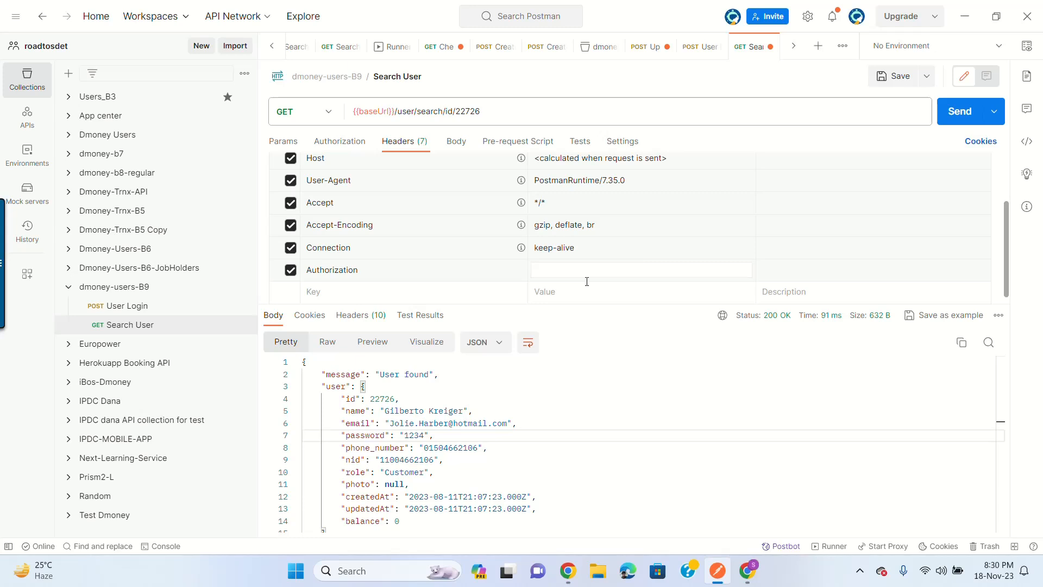
text({{)
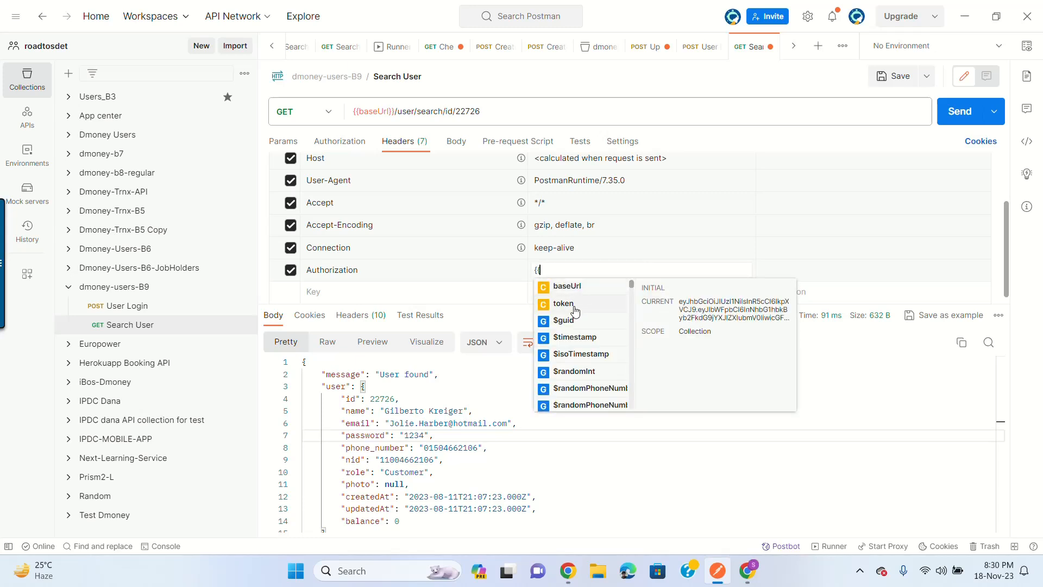
click(582, 306)
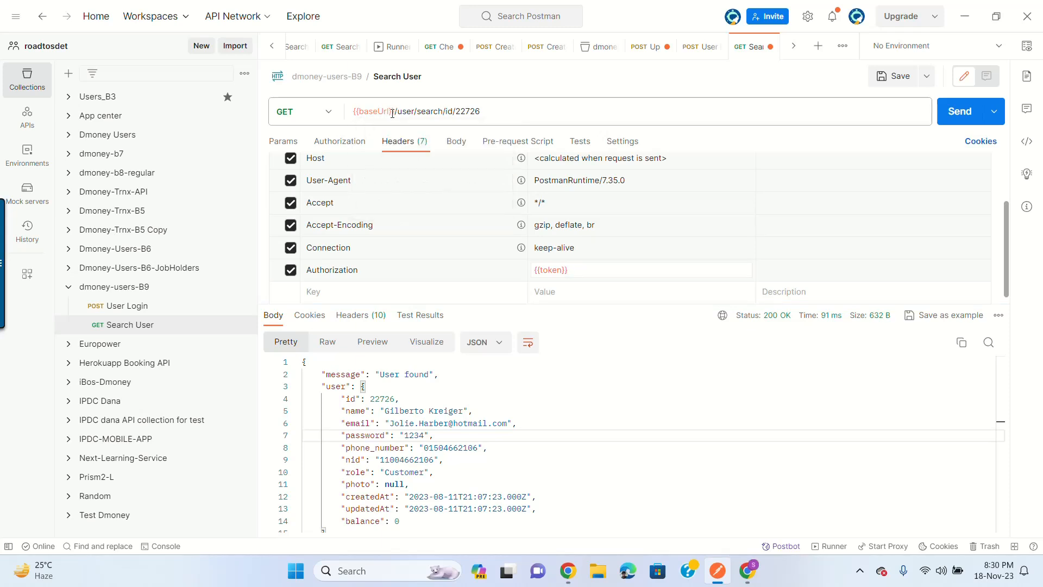
mouse_move(551, 266)
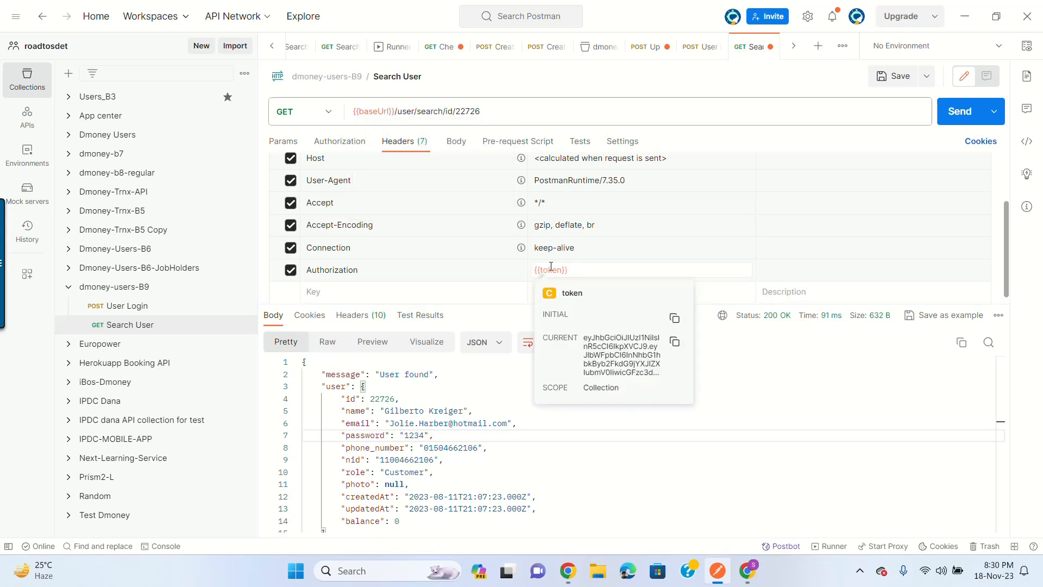
click(900, 82)
click(957, 110)
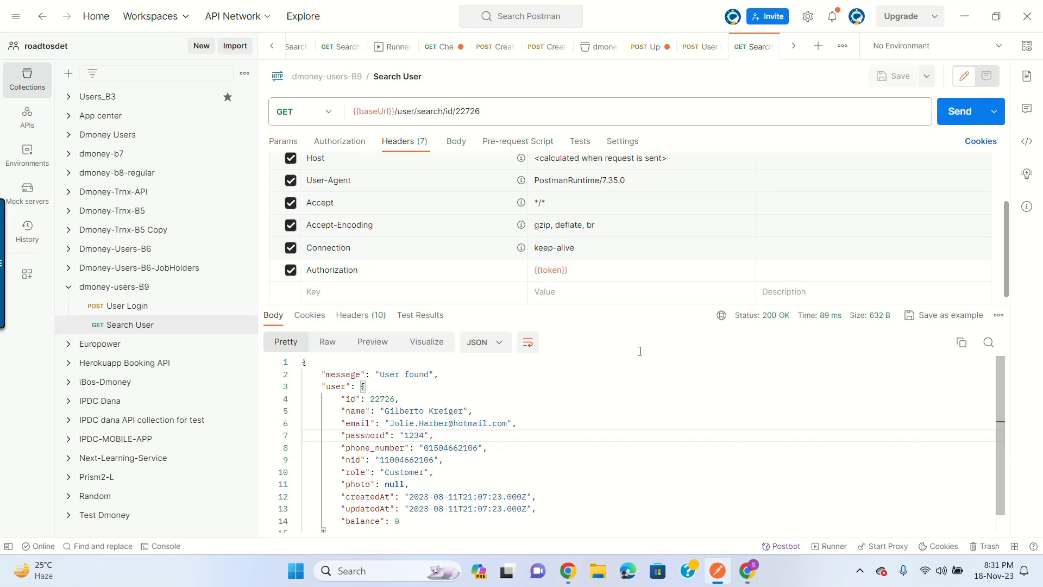
Step: Send Search User without the Authorization header for 401 'No Token Found!', then re-enable it for 200 OK
click(291, 270)
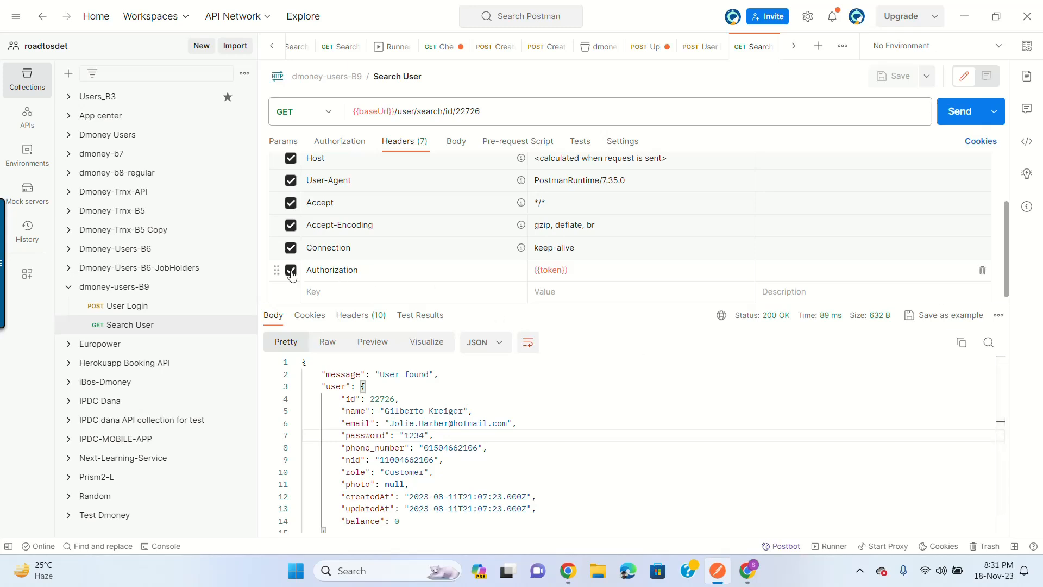
click(960, 113)
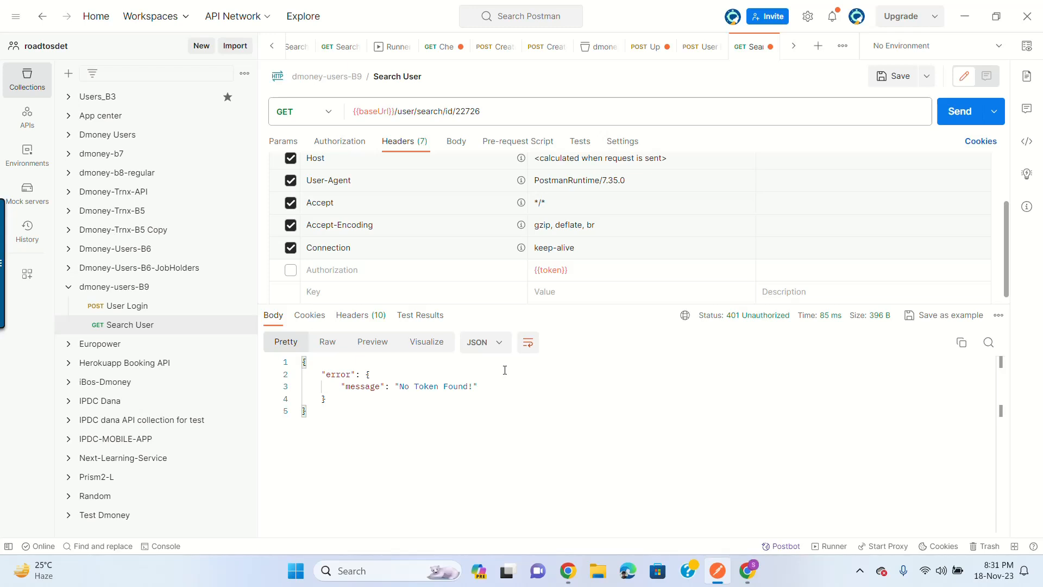
click(290, 269)
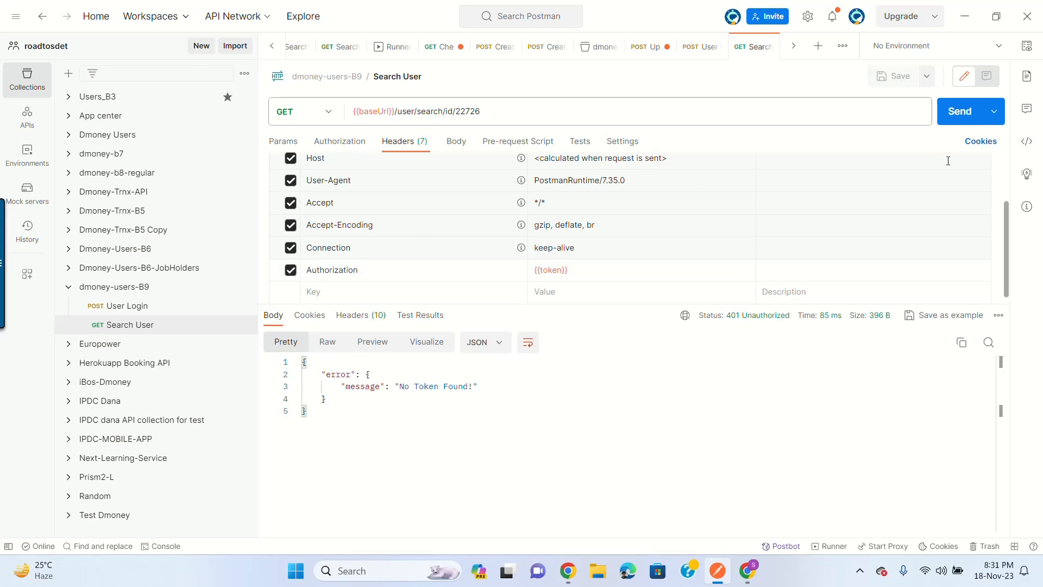
click(959, 113)
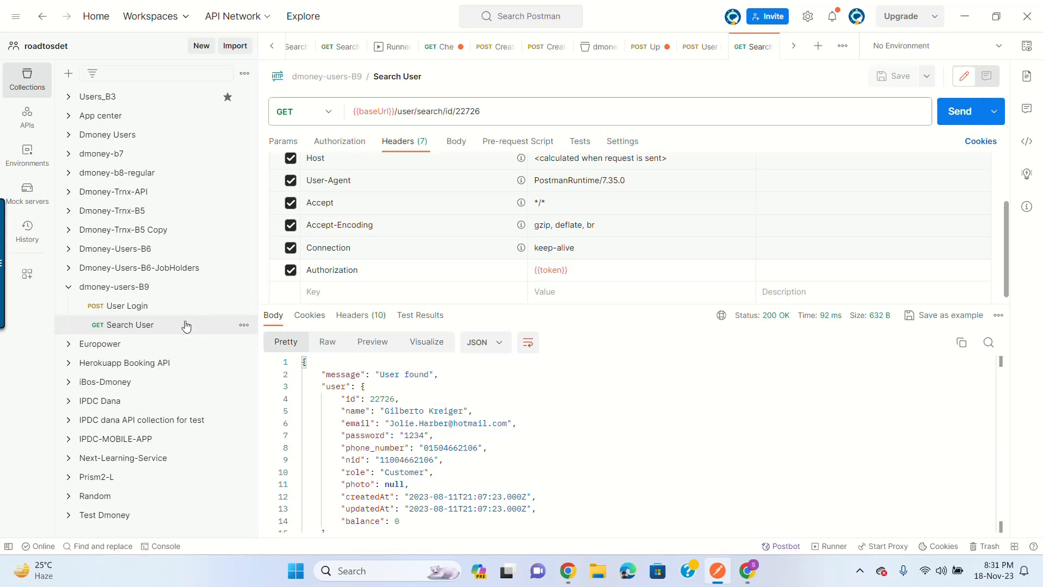
click(163, 306)
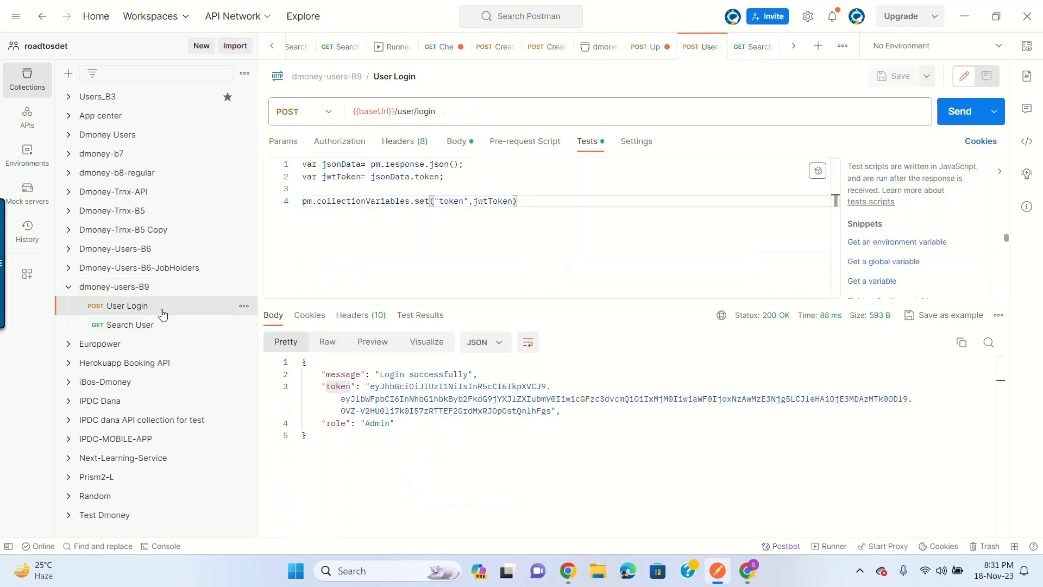
click(158, 325)
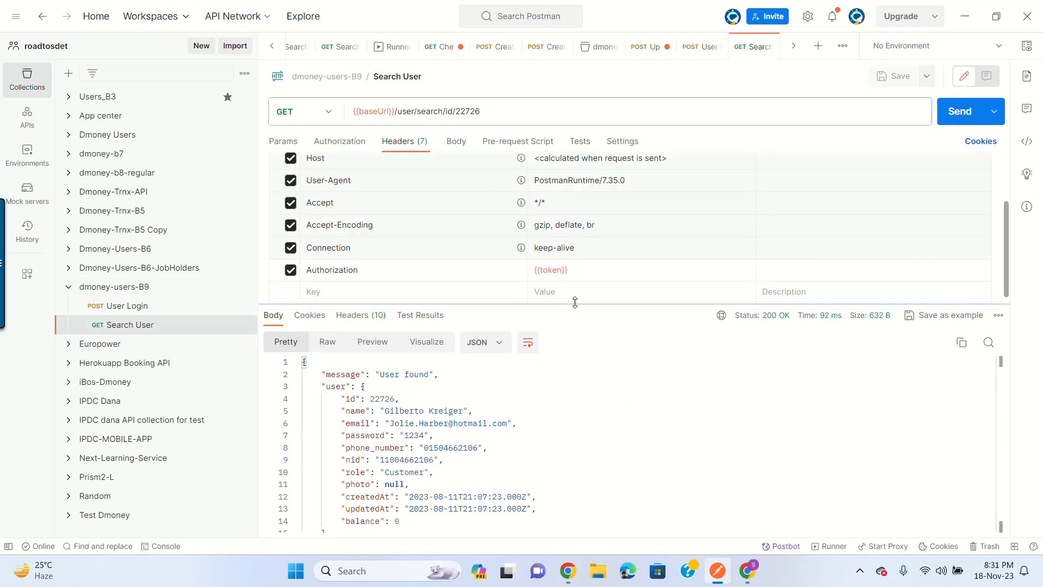
Step: Copy the /user/create endpoint from the Create User section of the API documentation
click(751, 576)
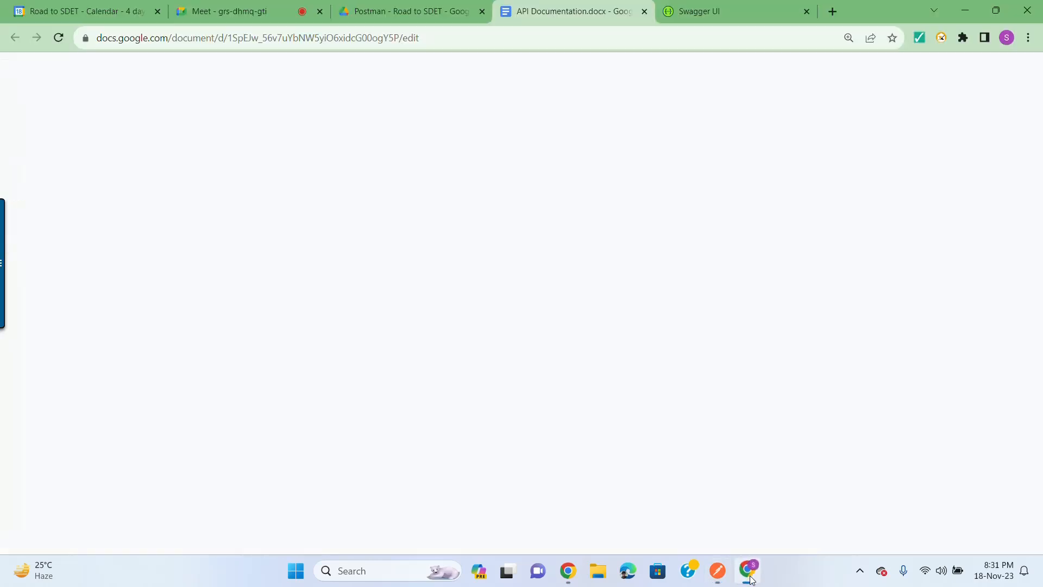
scroll(645, 303, down, 3)
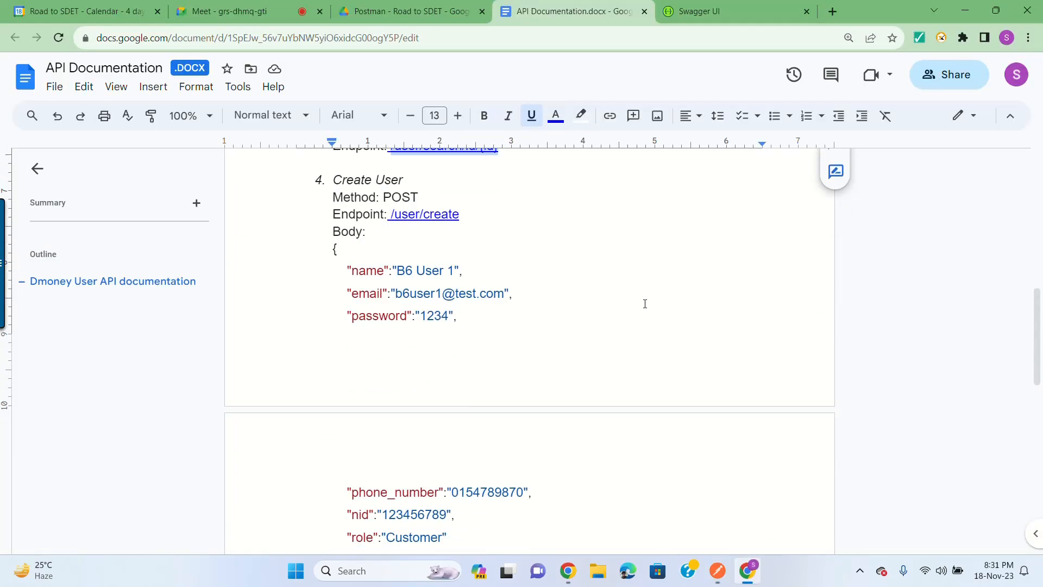
scroll(644, 304, up, 3)
click(747, 571)
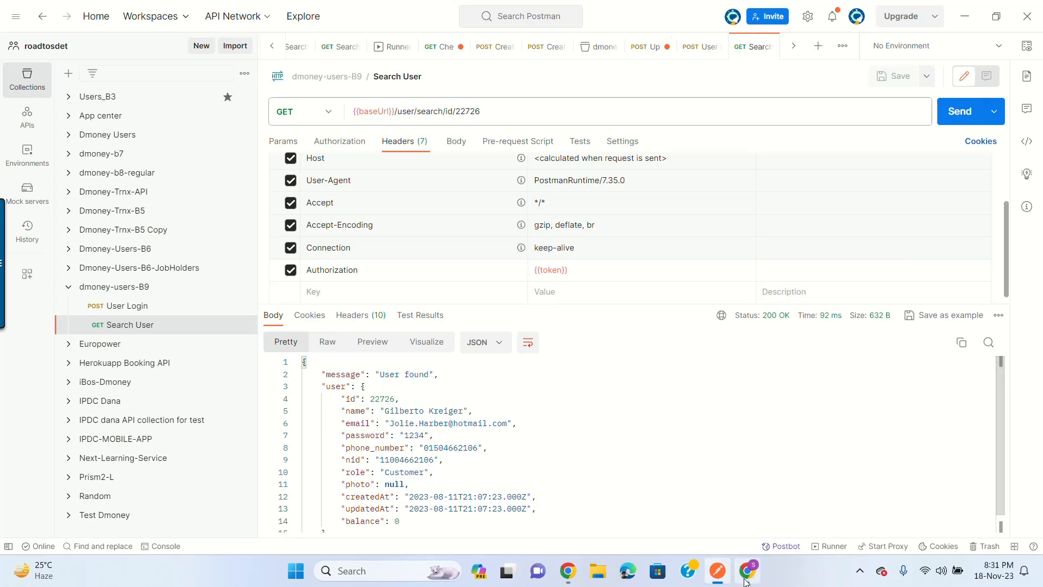
key(alt+Tab)
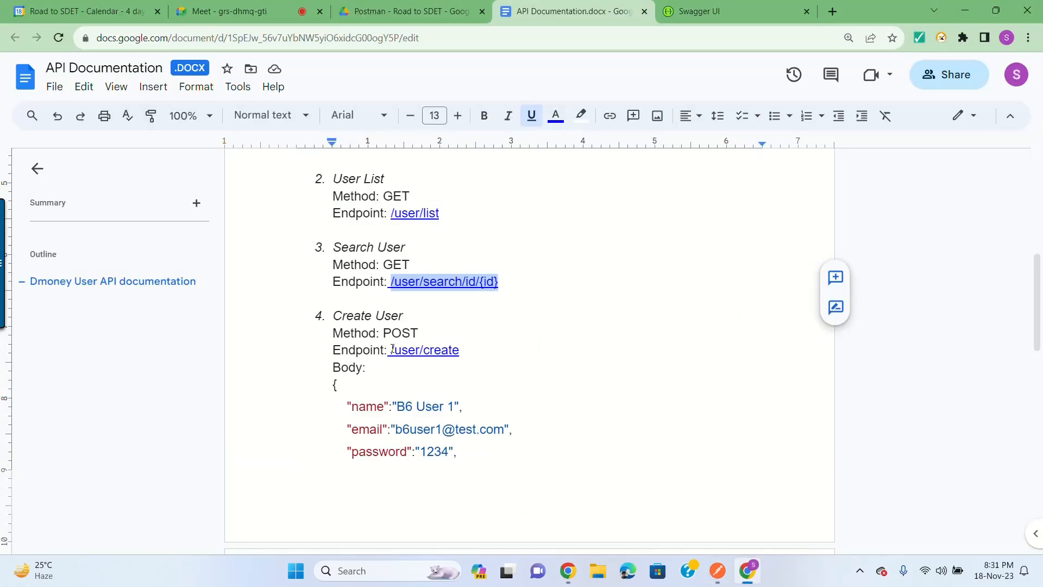
drag(391, 350, 460, 350)
key(ctrl+c)
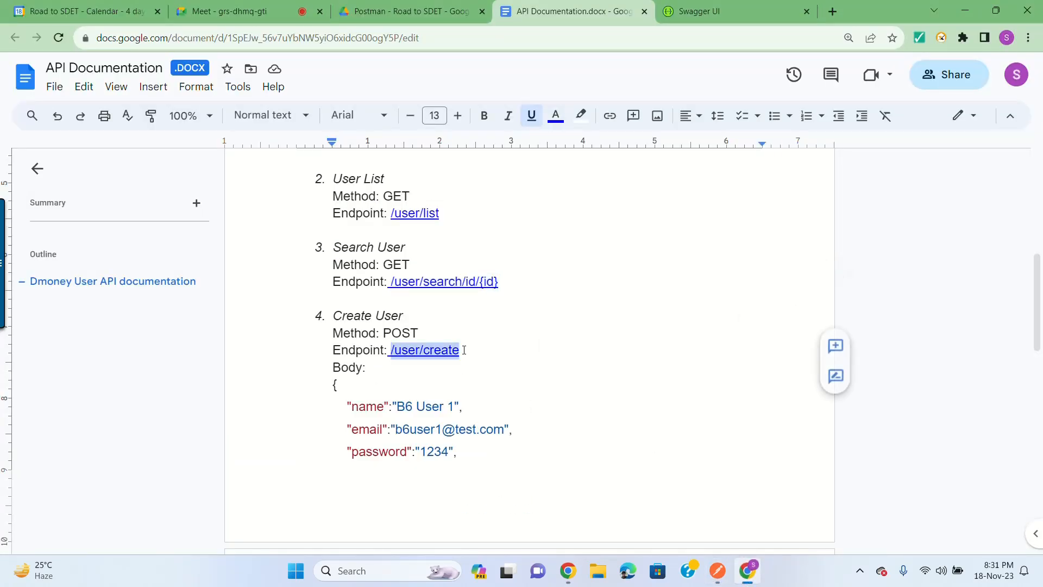
click(746, 579)
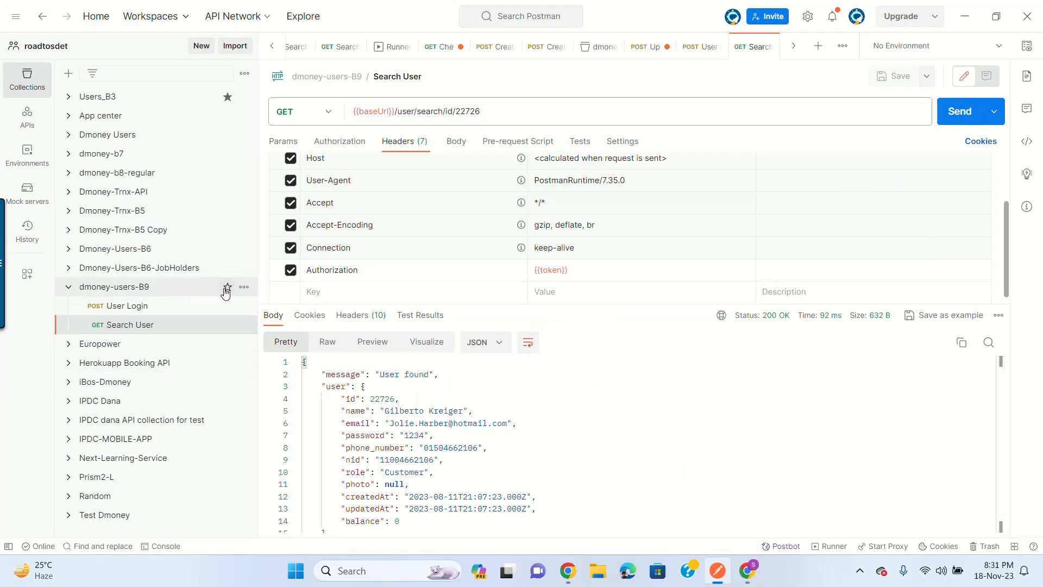
Step: Add a new request named 'Create User' to the dmoney-users-B9 collection
click(244, 287)
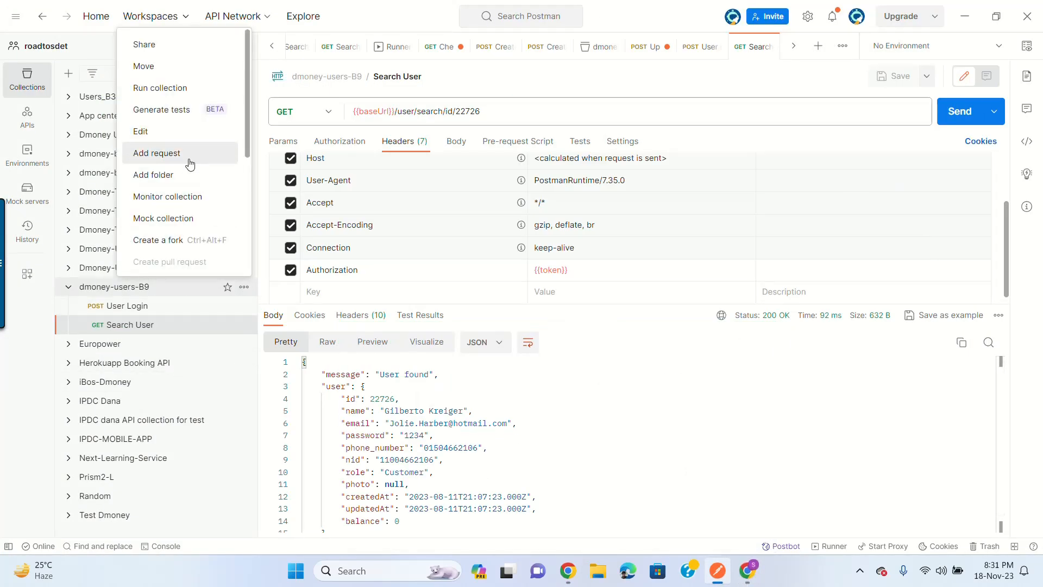
click(189, 154)
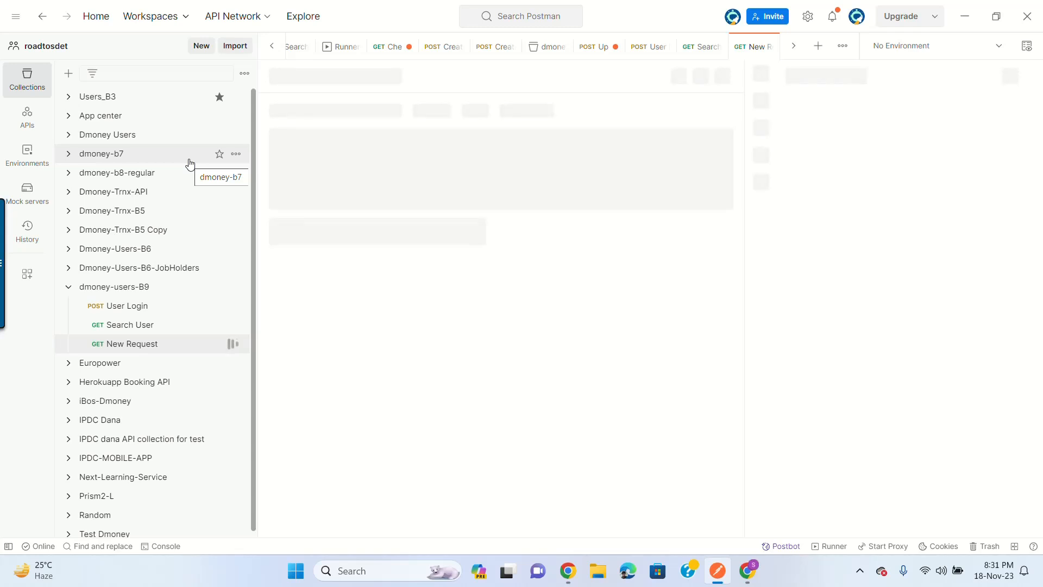
text(Cr)
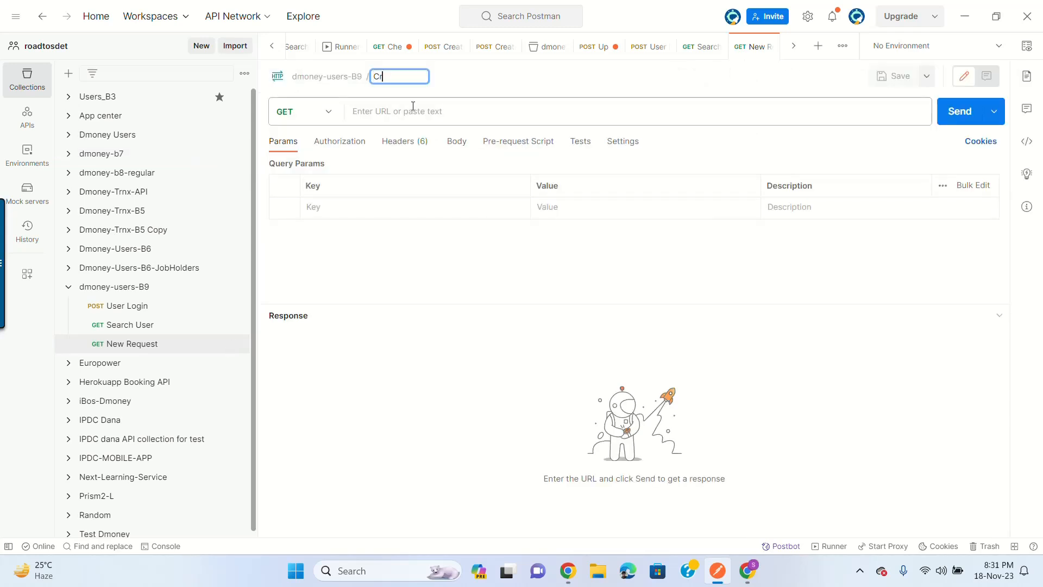
text(eatte User)
key(Return)
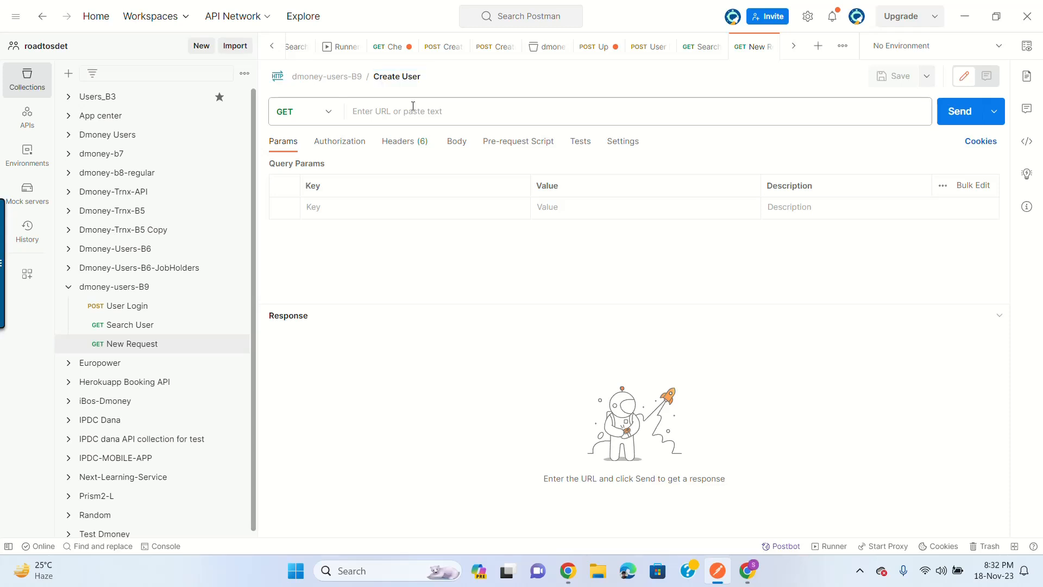
Step: Make the request a POST to {{baseUrl}}/user/create
click(511, 111)
key(ctrl+v)
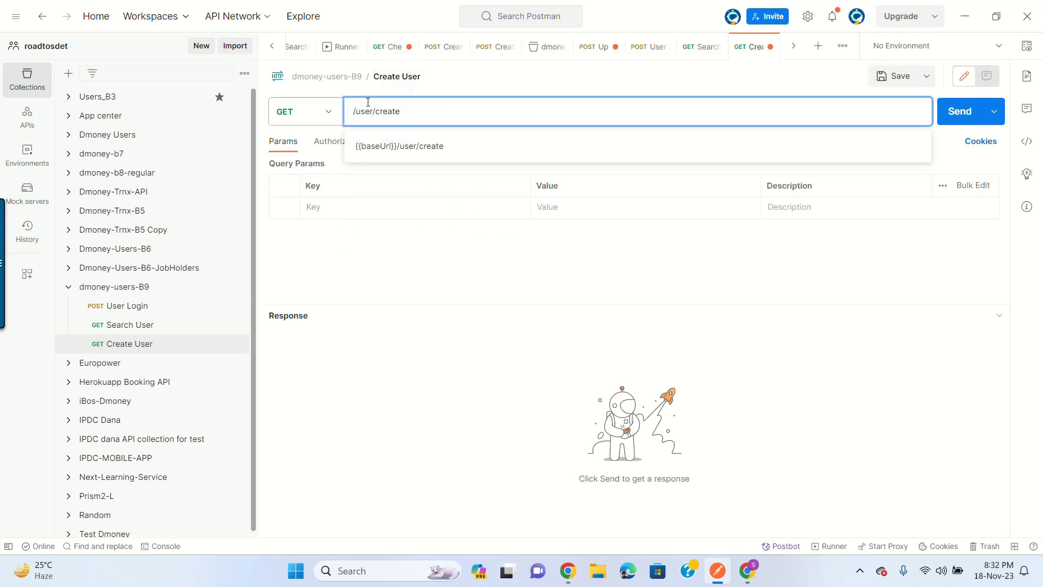
text({{base)
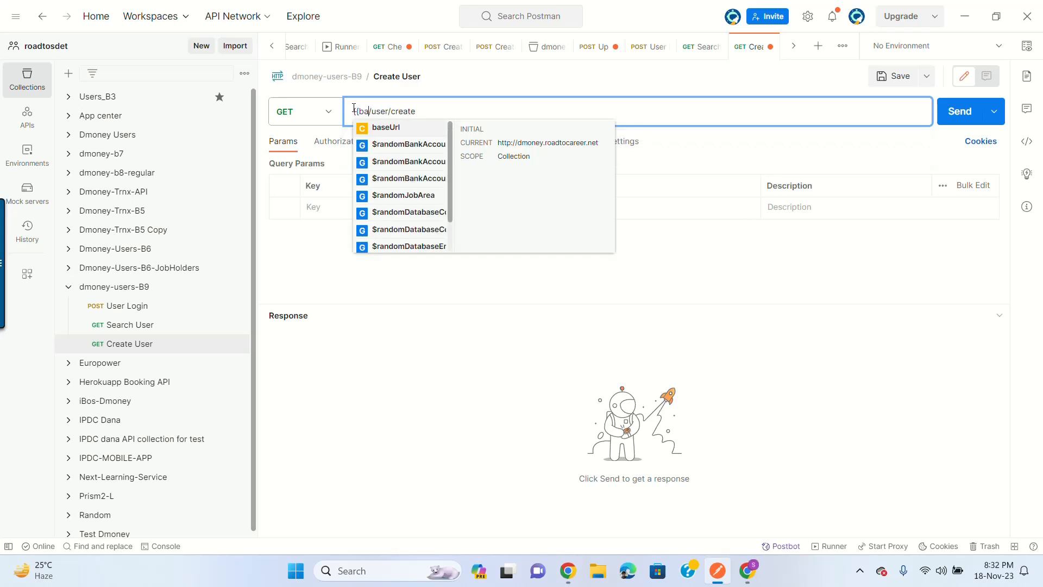
click(408, 128)
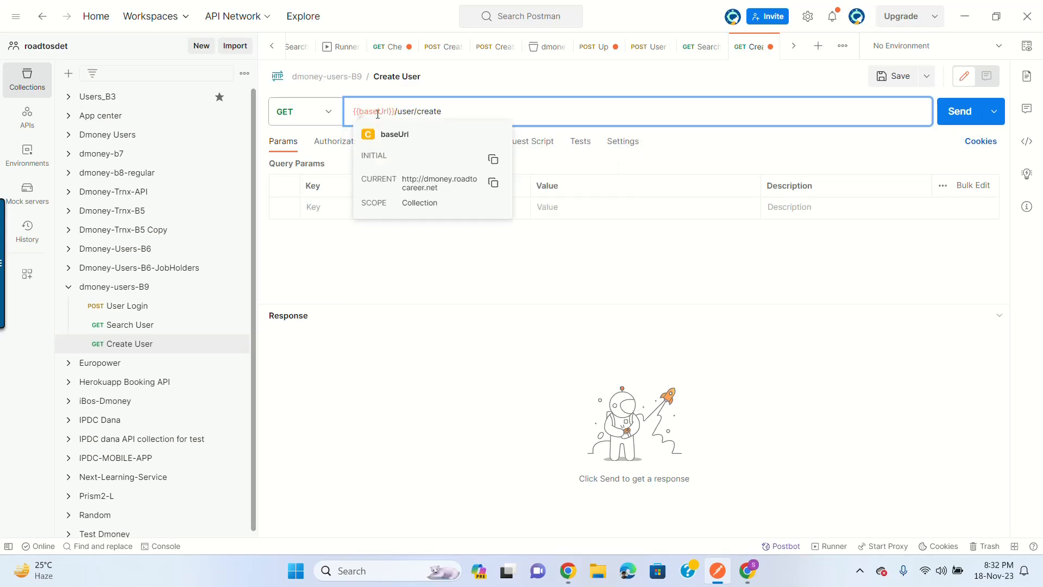
click(328, 112)
click(304, 168)
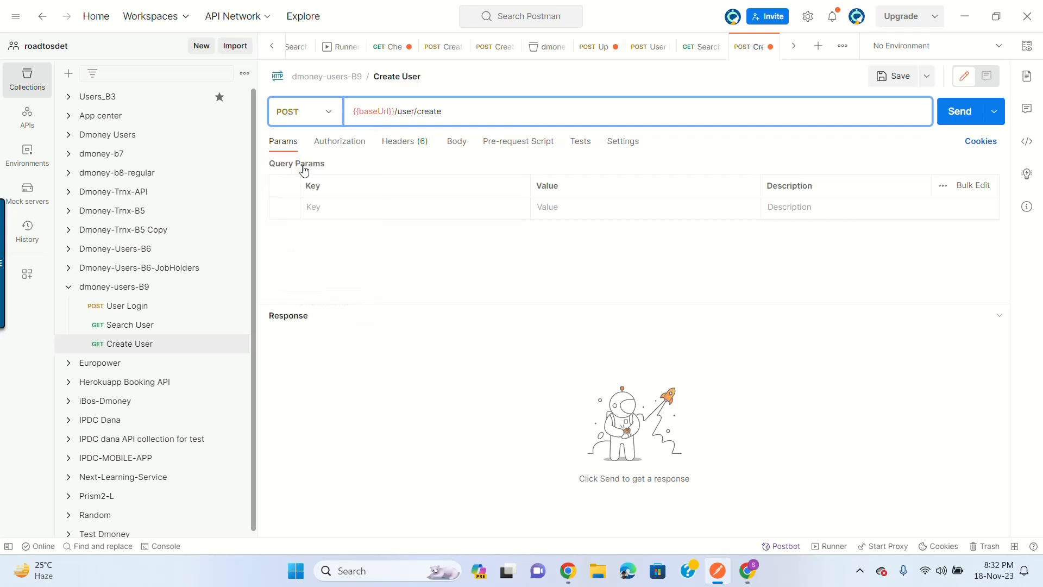
Step: Set the request body type to raw JSON
click(458, 143)
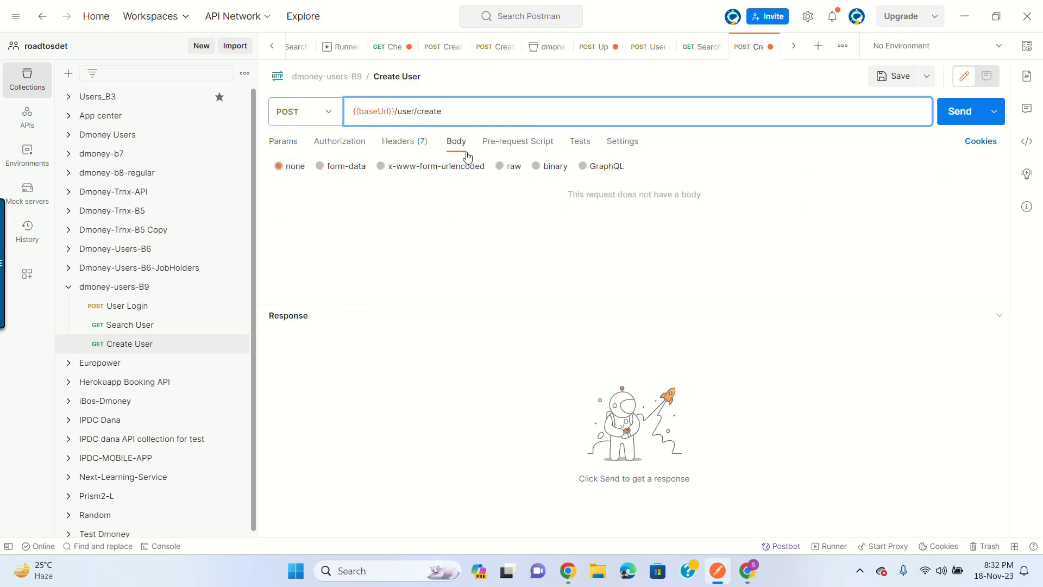
click(499, 166)
click(651, 168)
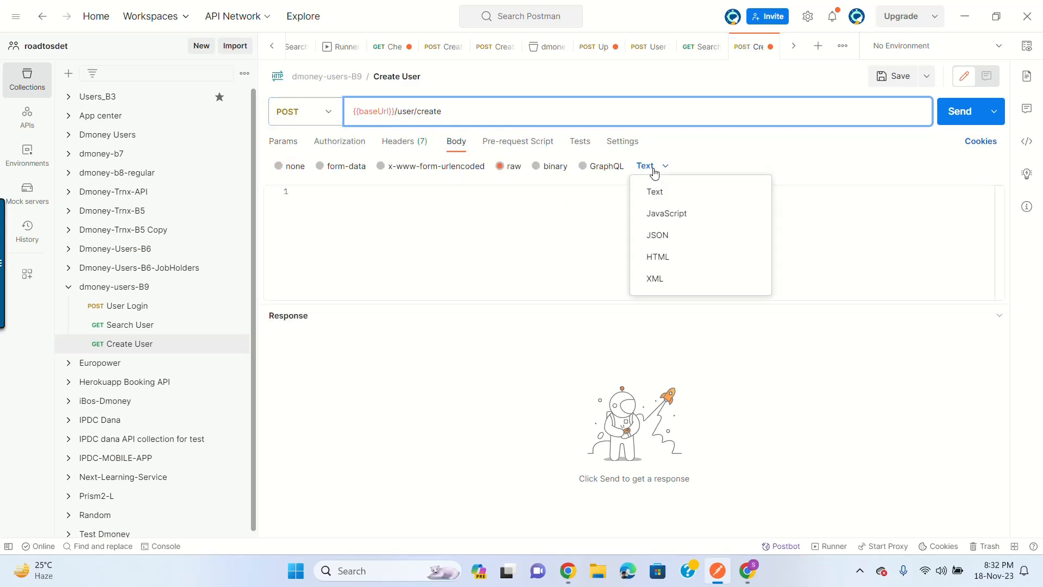
click(675, 235)
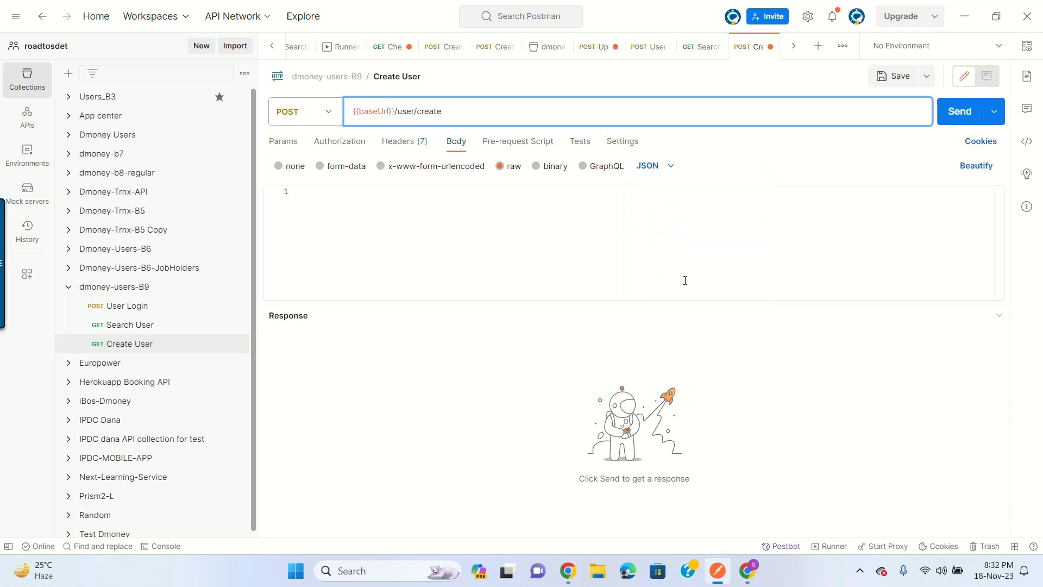
Step: Copy the Create User example JSON body from the API documentation
click(746, 580)
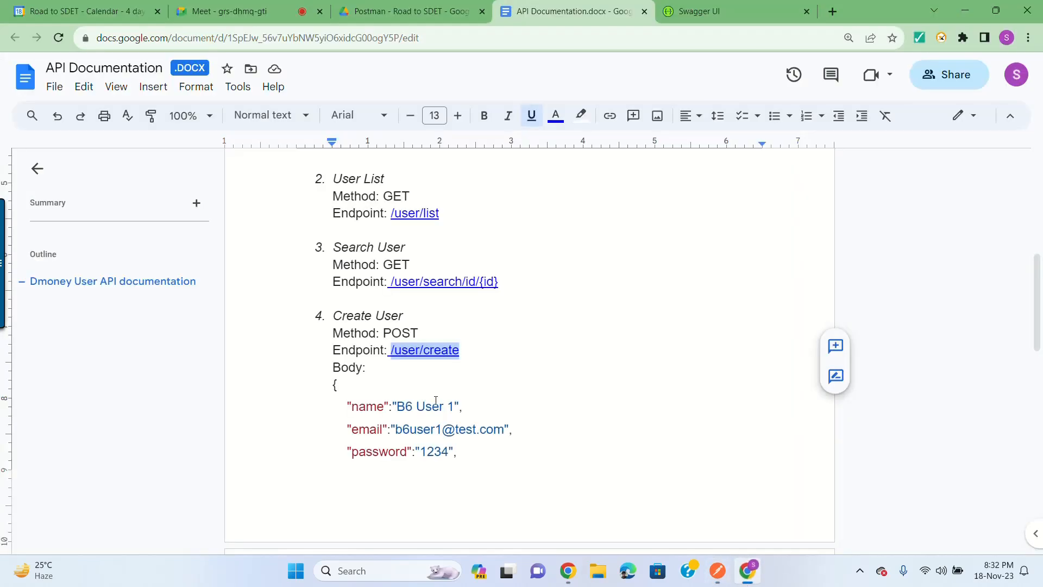
click(477, 361)
scroll(381, 304, down, 3)
click(334, 249)
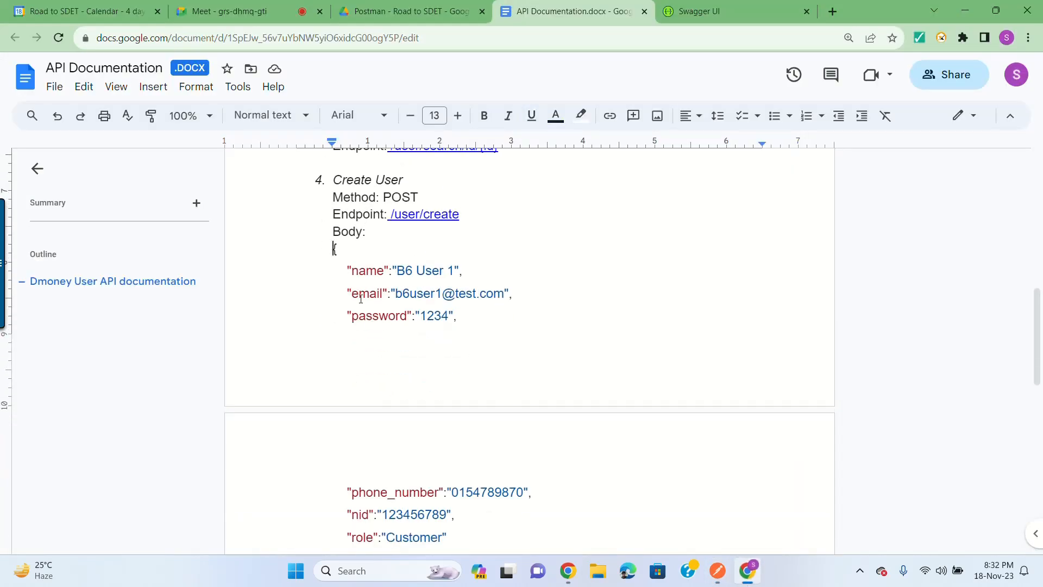
scroll(380, 304, down, 3)
shift+click(522, 440)
key(ctrl+c)
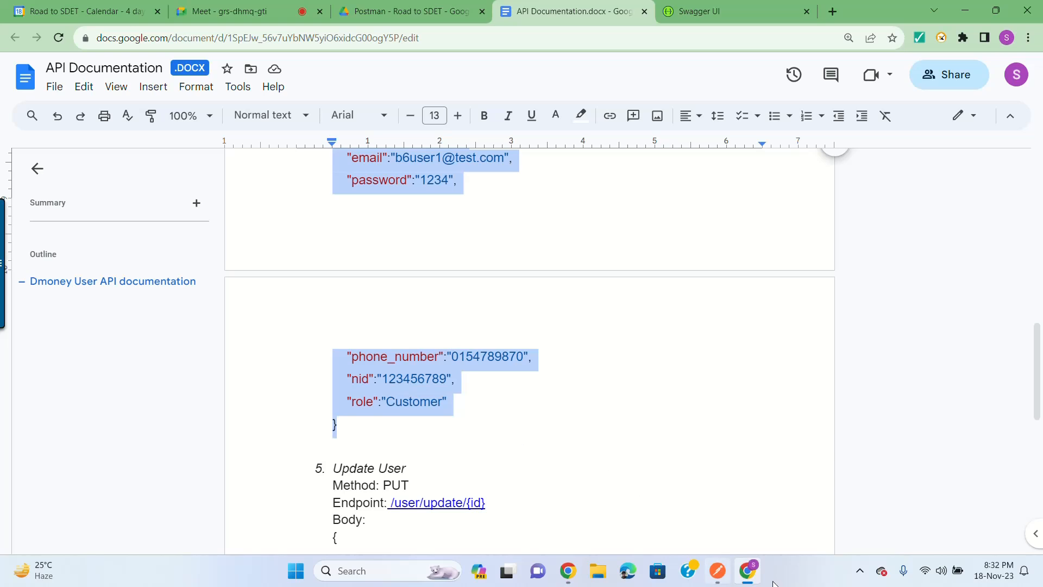
click(717, 571)
Step: Paste the user JSON, changing name to B9 User 1, email to b9user1, phone ending to 888
key(ctrl+v)
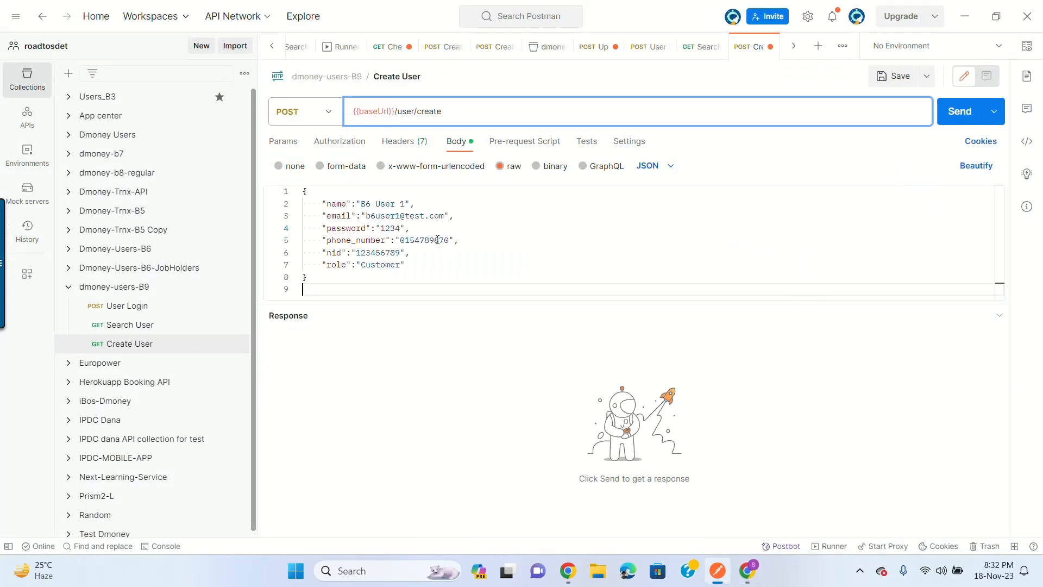
click(363, 202)
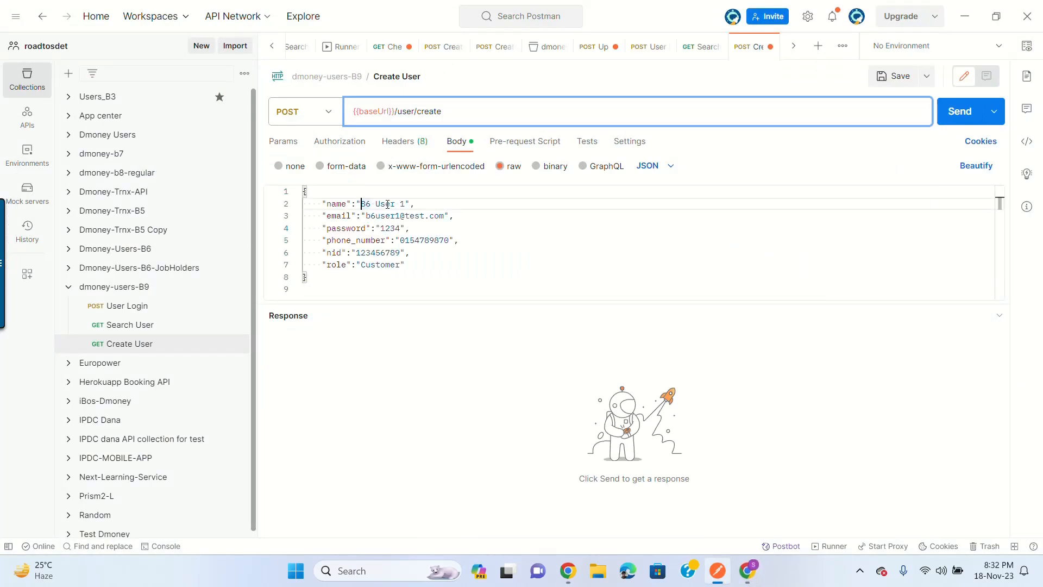
key(Delete)
text(9)
click(376, 215)
key(BackSpace)
text(9)
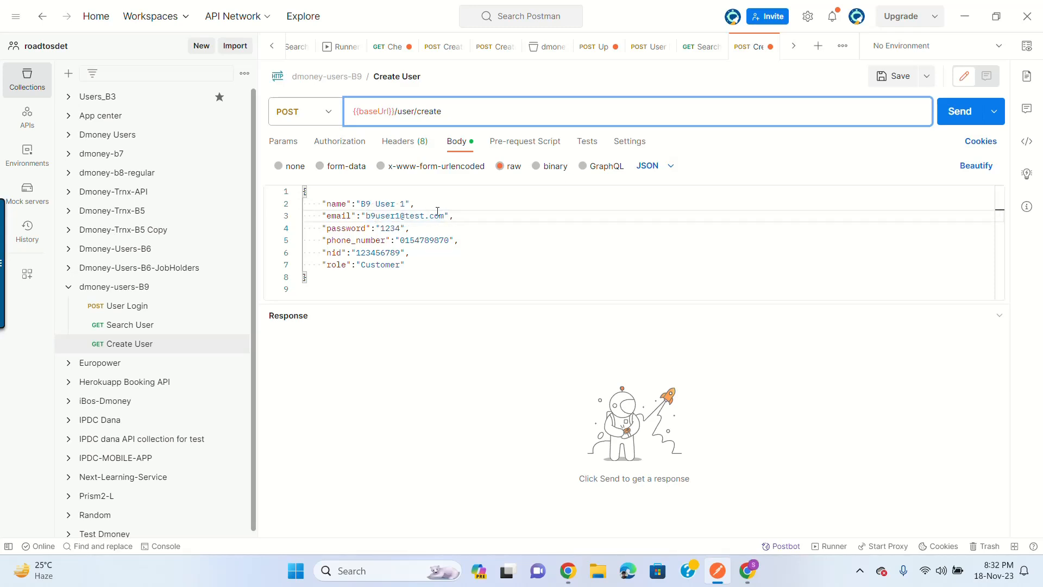
click(444, 240)
key(BackSpace)
key(BackSpace)
text(88)
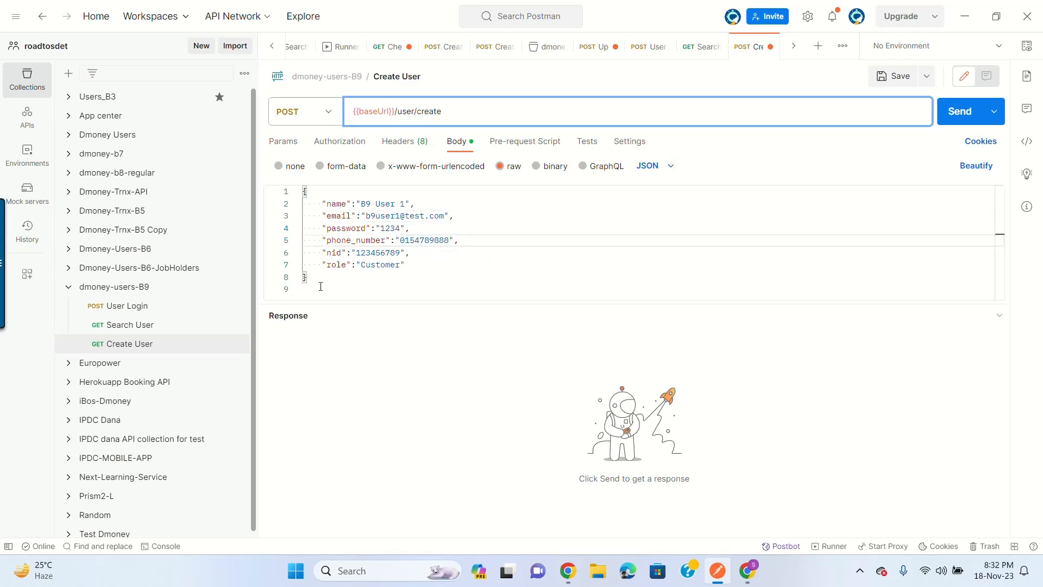
Step: Check the nid and Customer role values, then save the Create User request
double_click(380, 252)
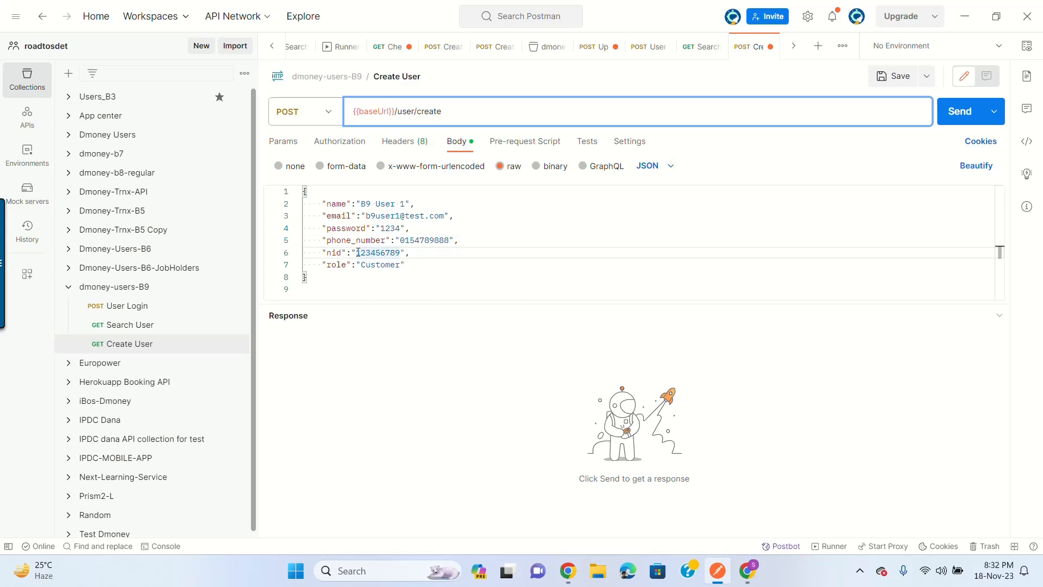
click(406, 265)
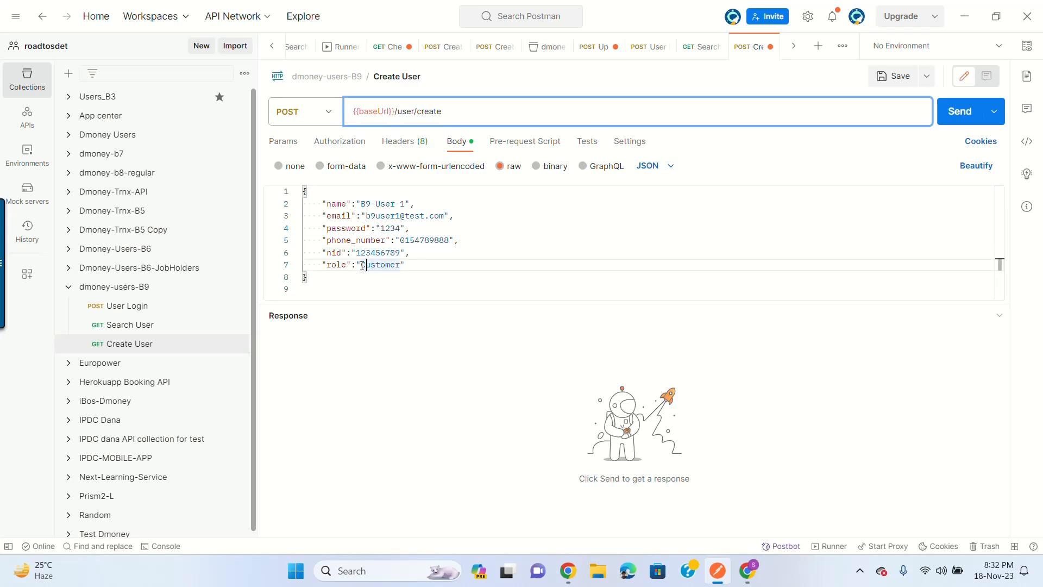
drag(360, 264, 403, 265)
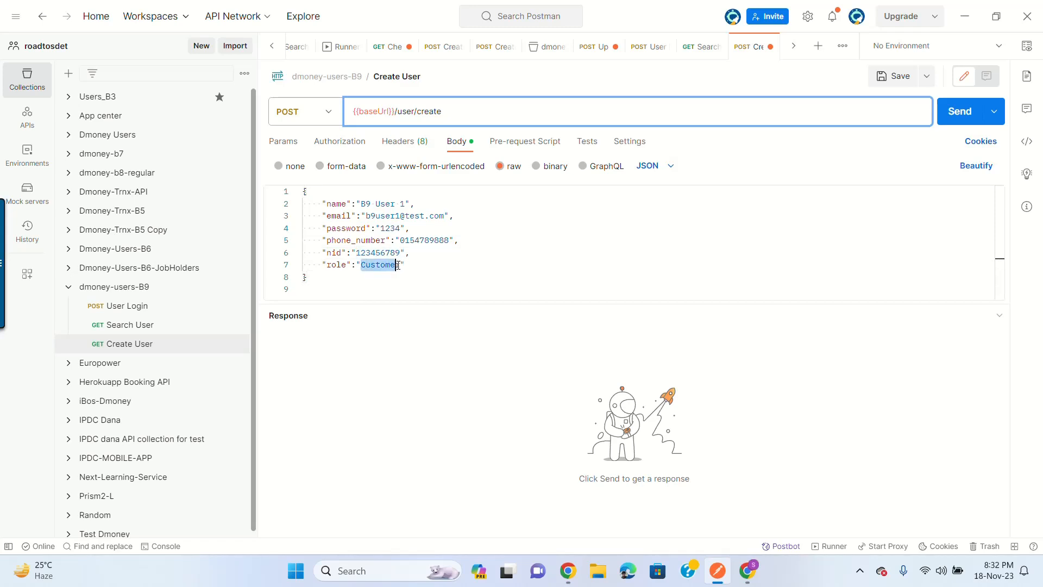
click(421, 272)
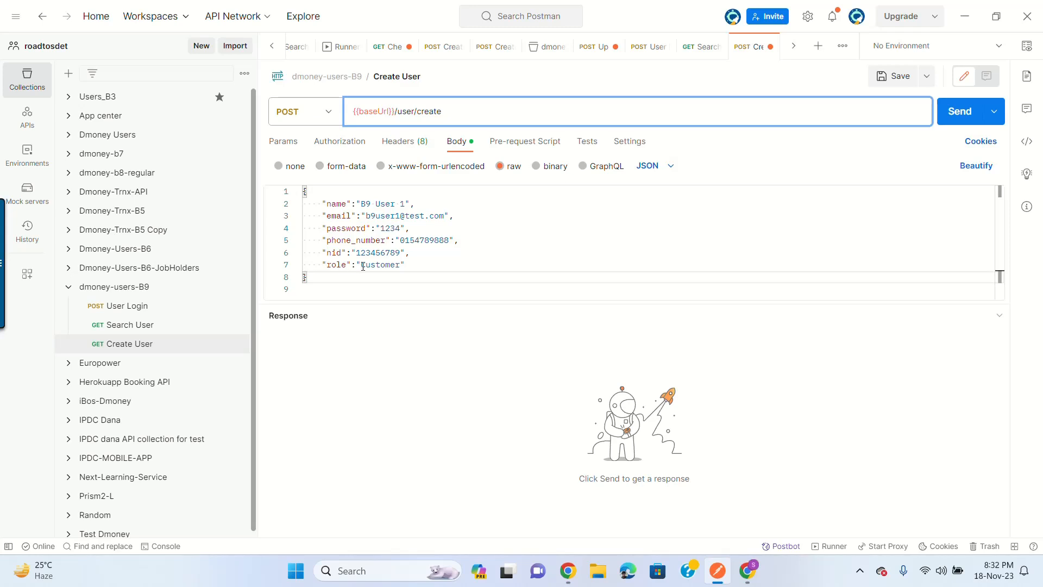
click(398, 266)
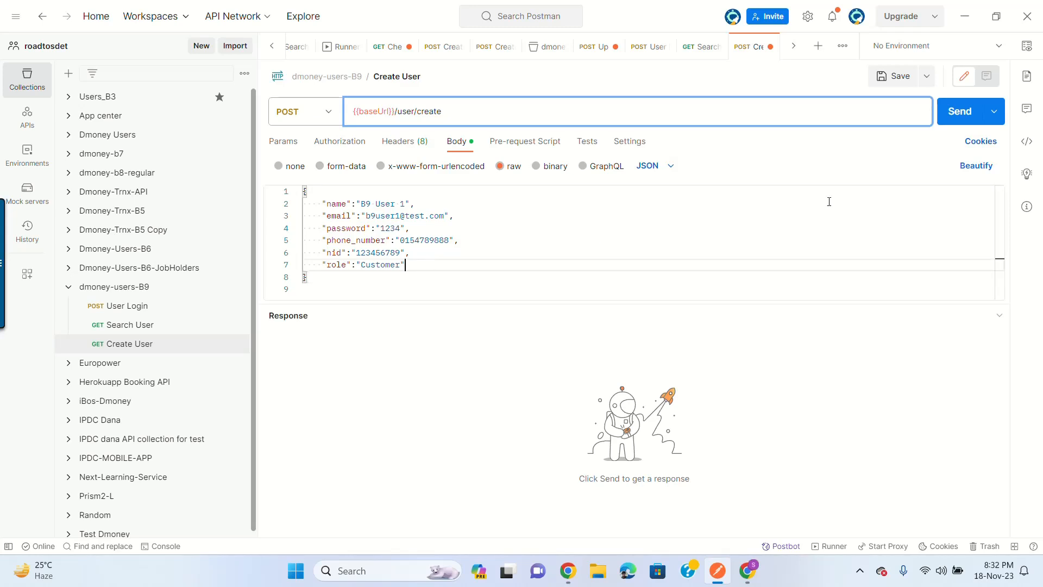
click(898, 80)
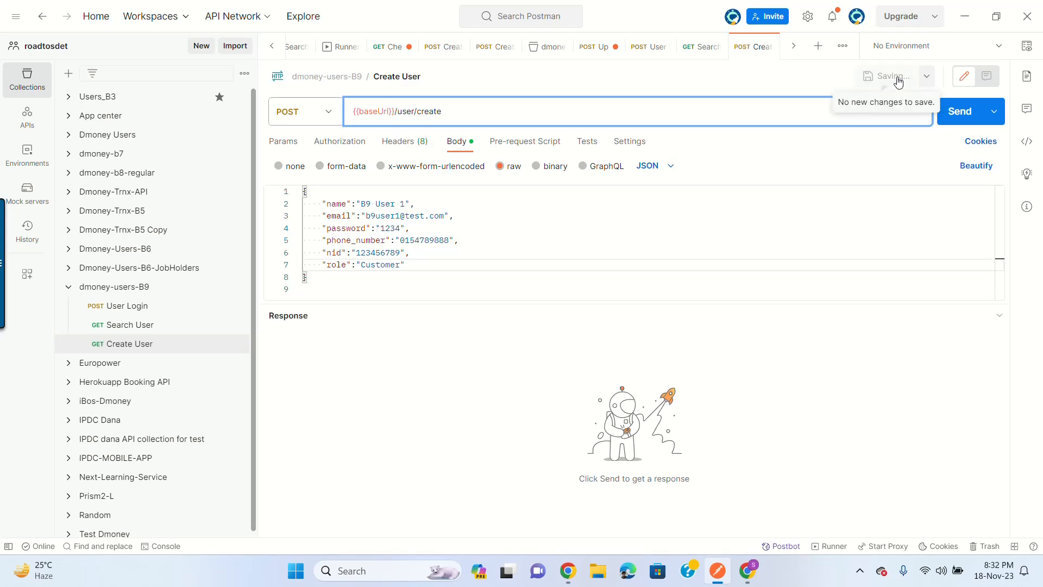
Step: Add an Authorization header with value {{token}} to Create User
click(396, 143)
click(347, 295)
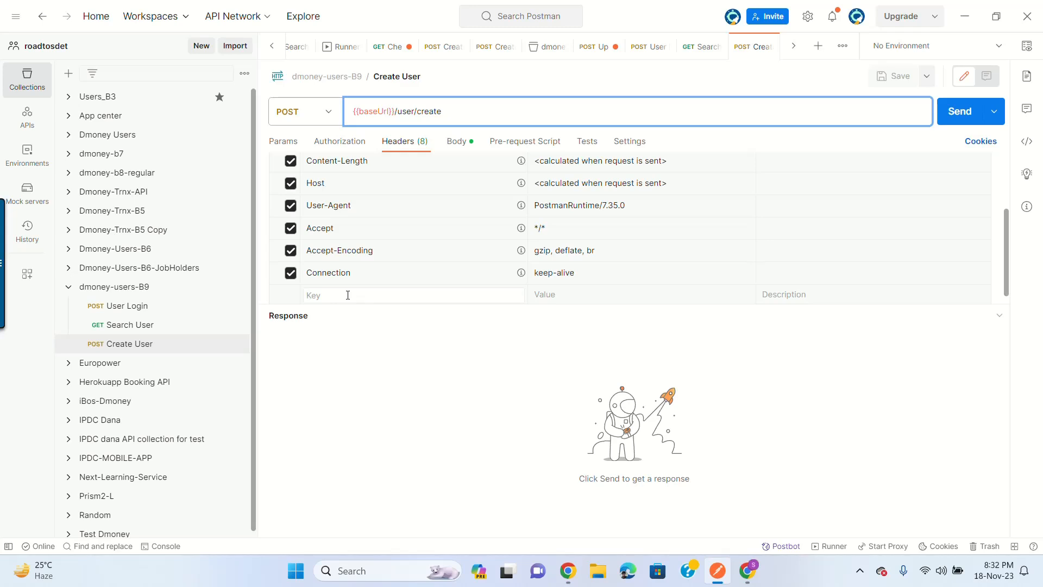
text(Auth)
click(363, 284)
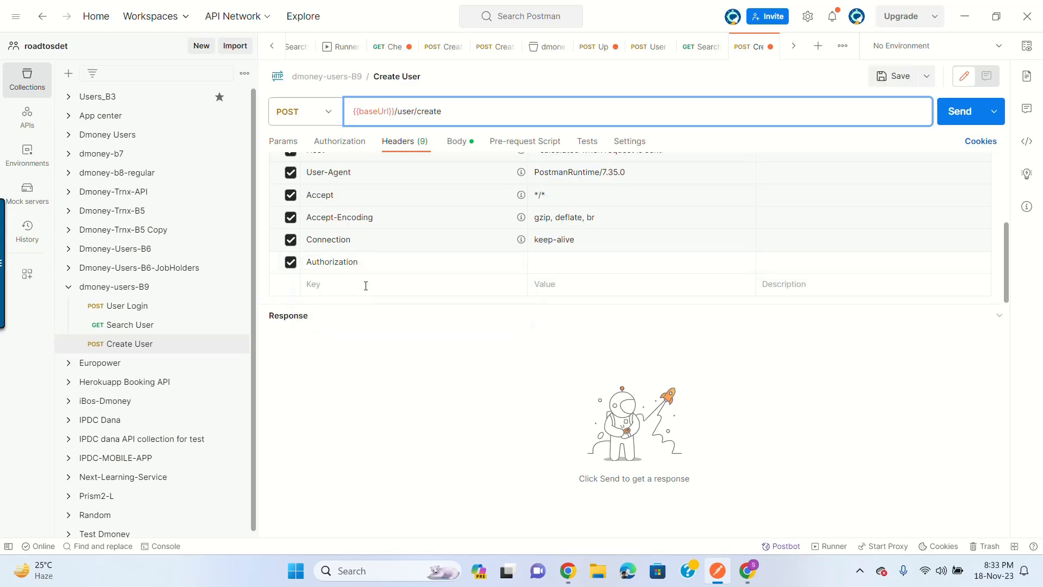
click(582, 257)
text({{tok)
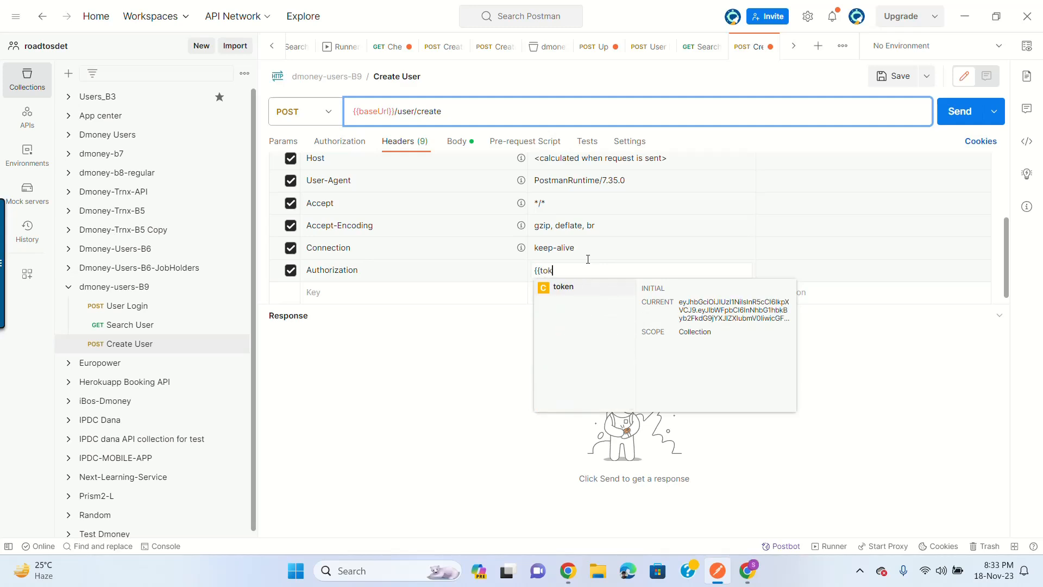
click(557, 288)
Step: Send Create User and inspect the 401 'Secret auth key validation failure!' response
click(960, 112)
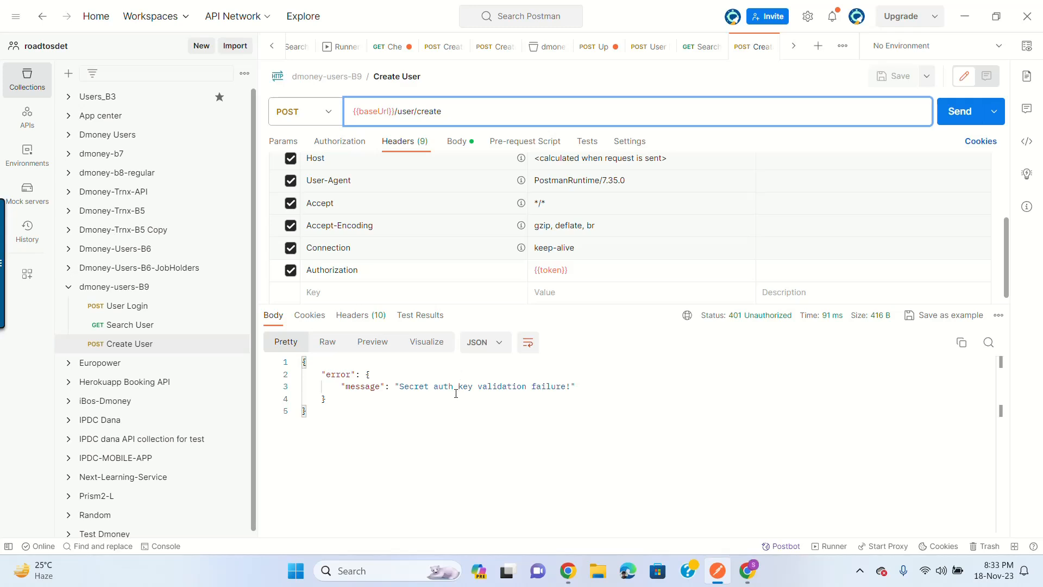
drag(395, 386, 554, 396)
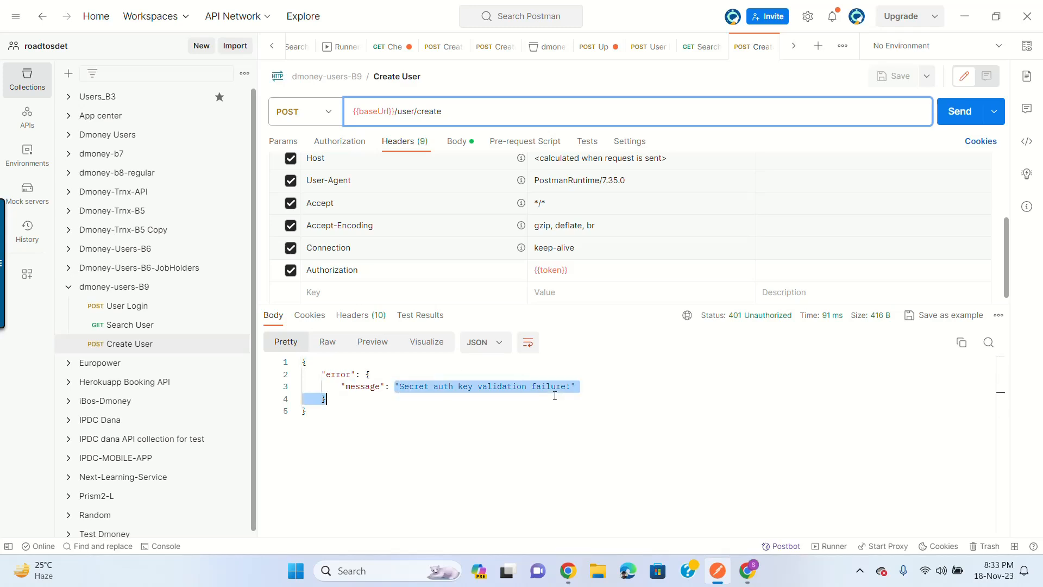
click(555, 395)
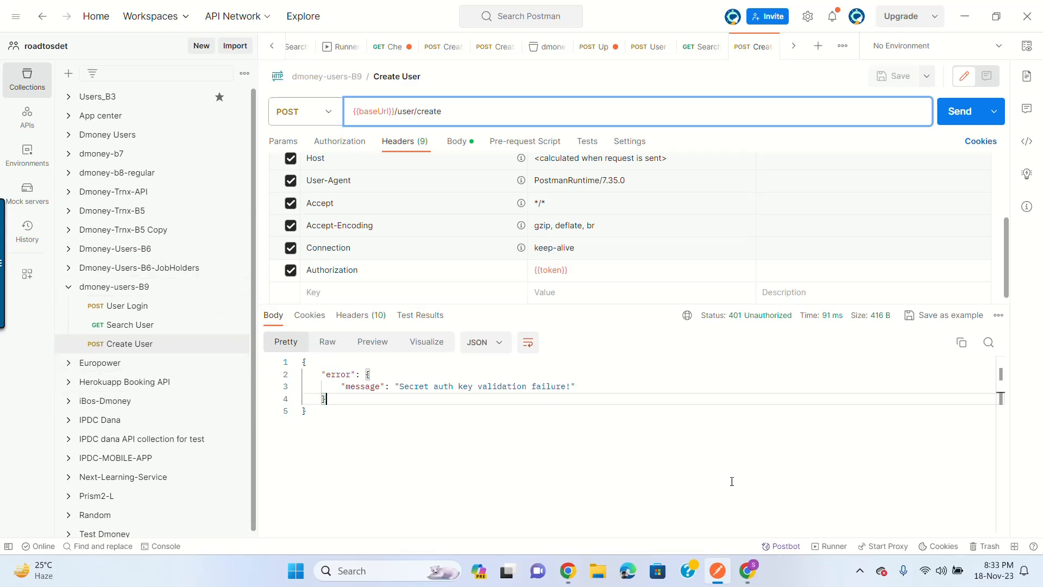
Step: Select the X-AUTH-SECRET-KEY header name under the documentation's Header Information
click(754, 558)
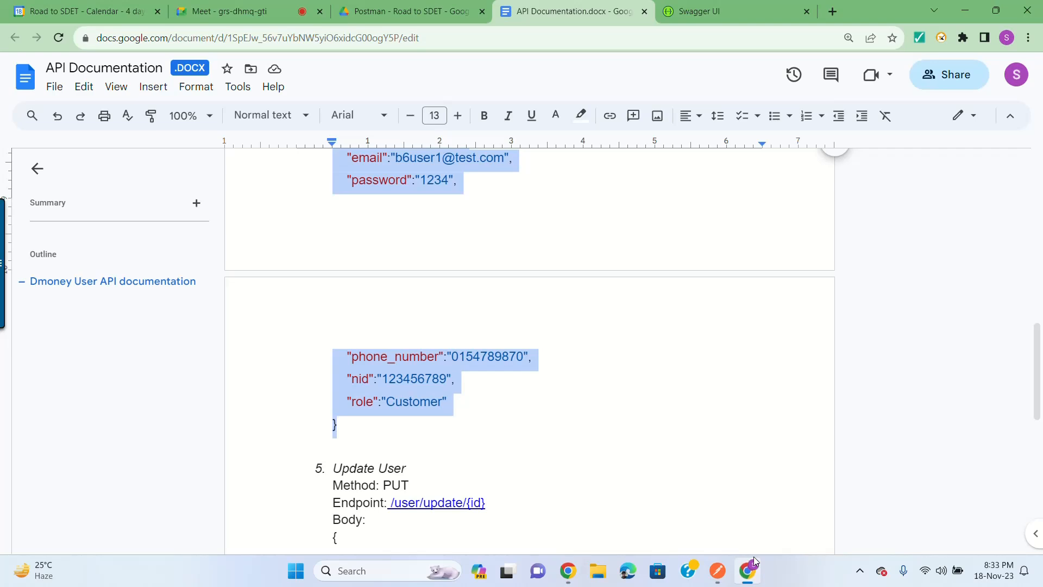
scroll(648, 242, down, 3)
scroll(648, 242, up, 9)
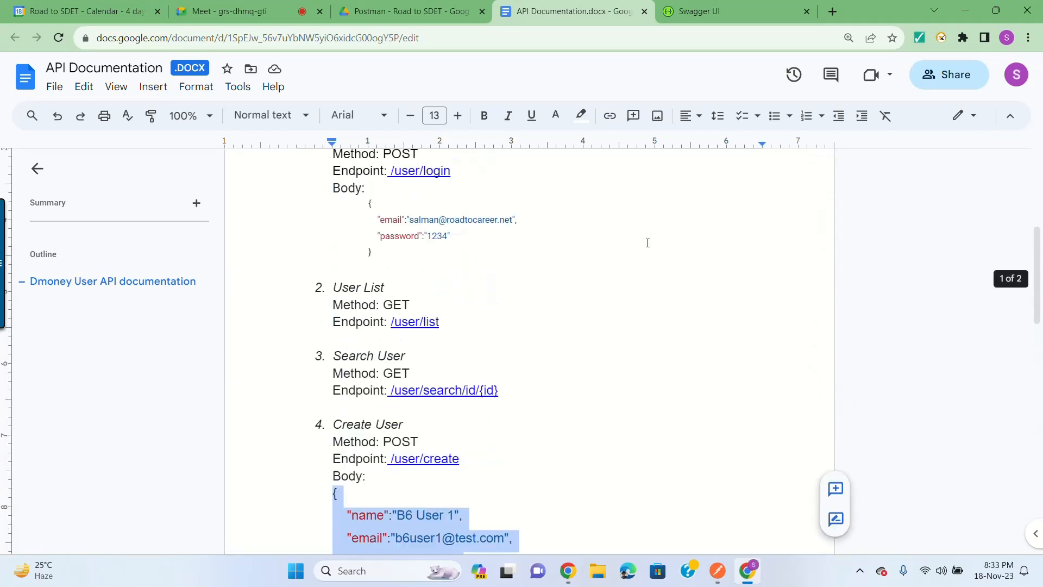
scroll(647, 243, up, 5)
click(487, 345)
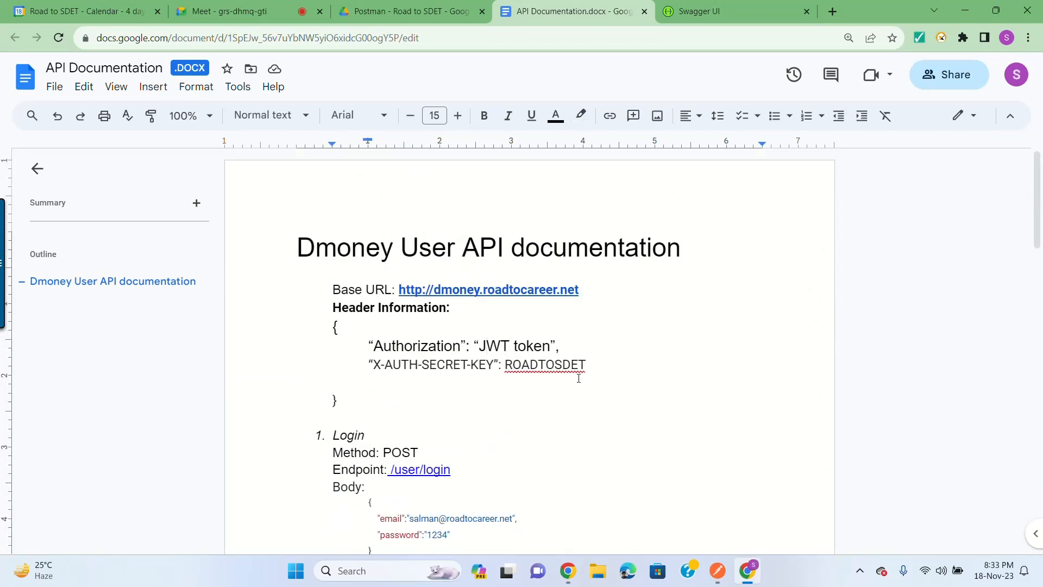
click(372, 364)
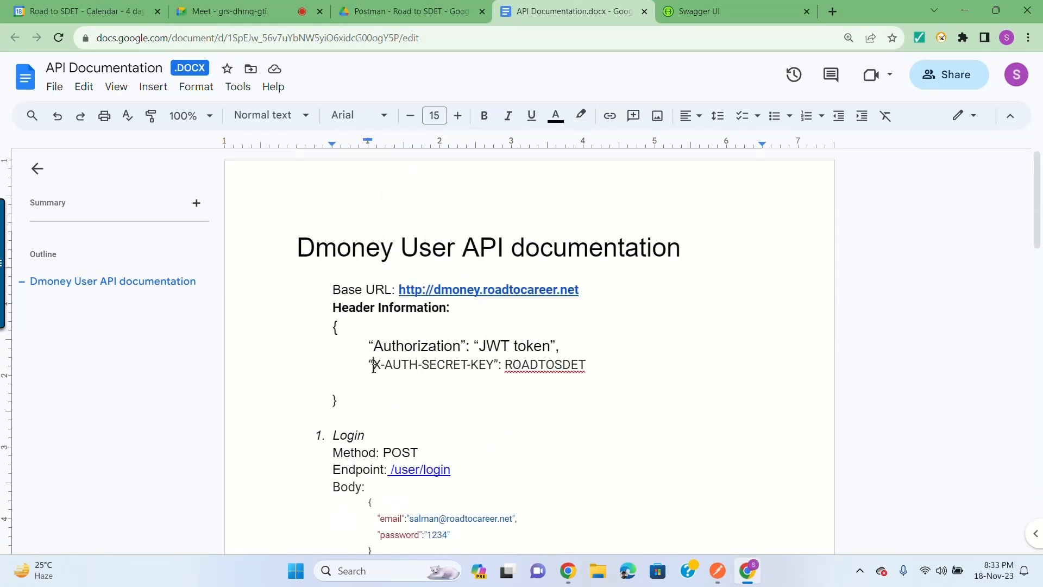
shift+click(494, 367)
key(ctrl+c)
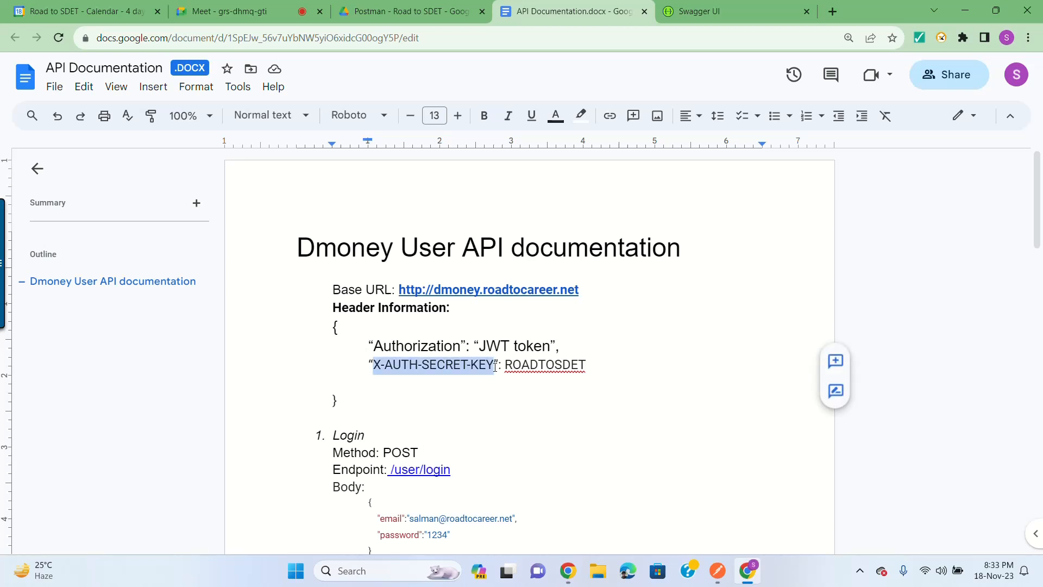
click(963, 10)
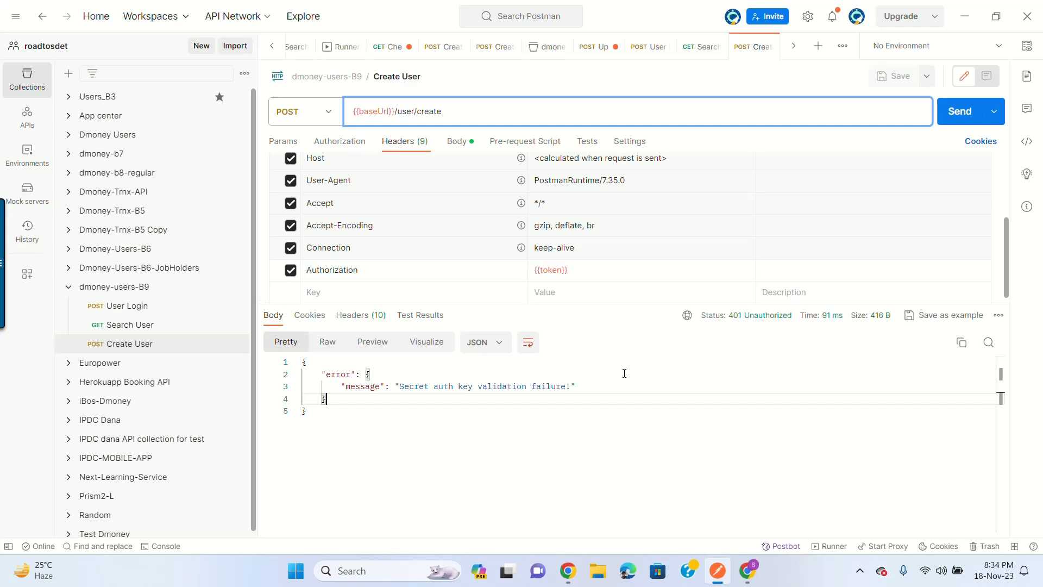
Step: Review the collection variables and the User Login and Search User requests
click(137, 288)
click(128, 343)
click(146, 306)
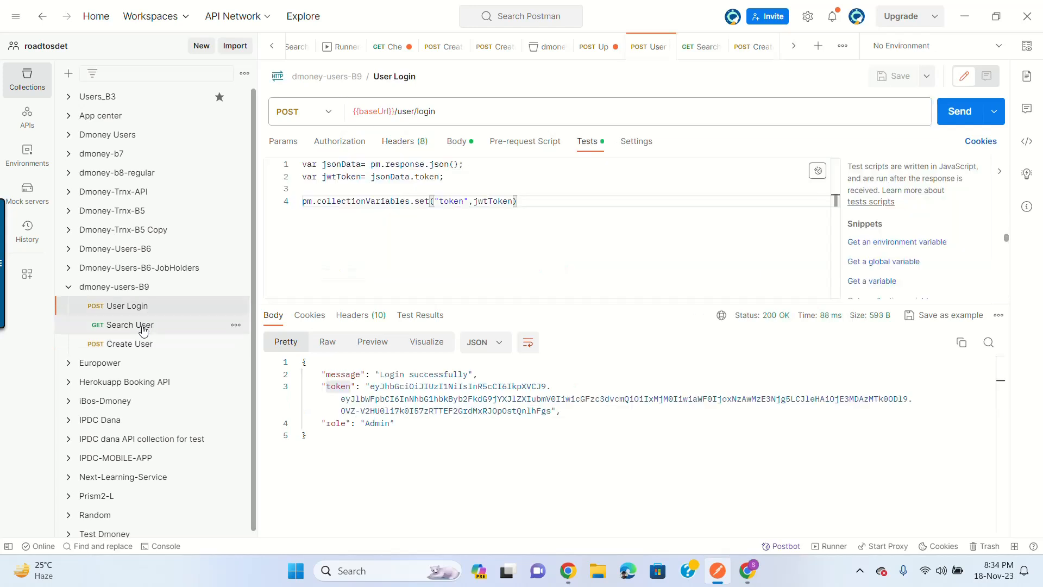
click(143, 330)
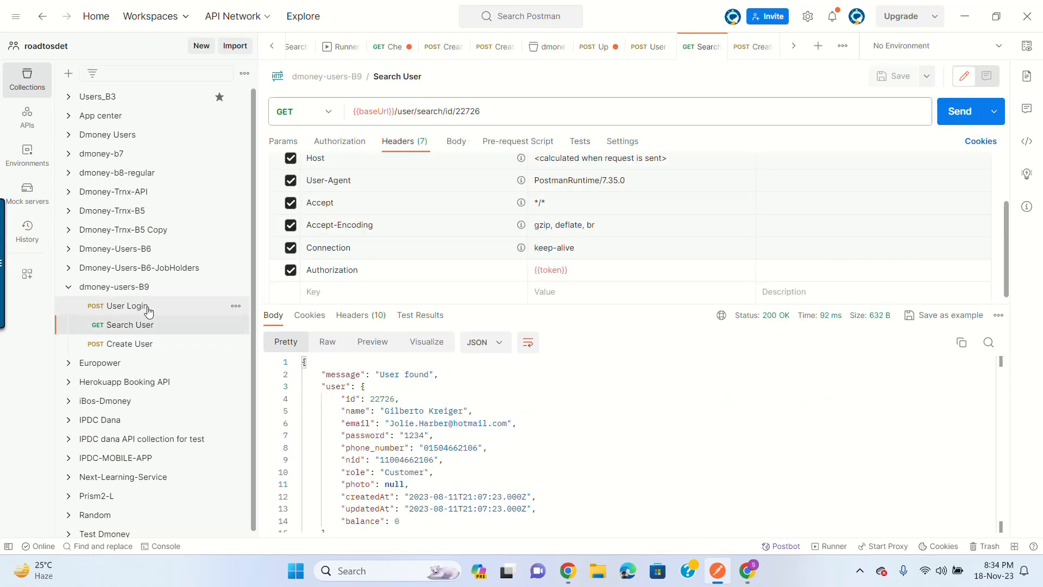
click(149, 310)
click(146, 328)
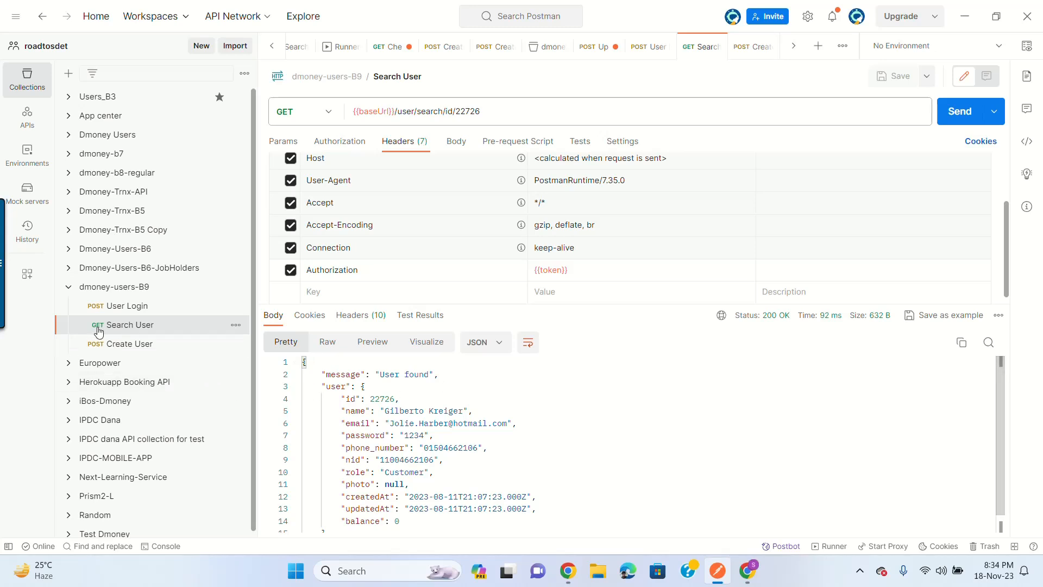
Step: Add a new Create User header with key X-AUTH-SECRET-KEY
click(118, 346)
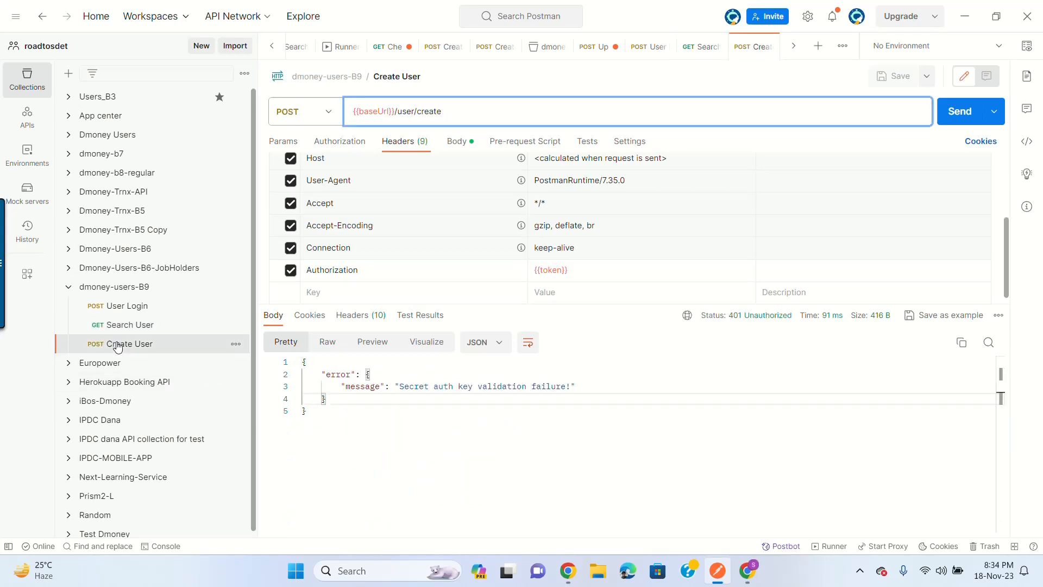
click(381, 292)
key(ctrl+v)
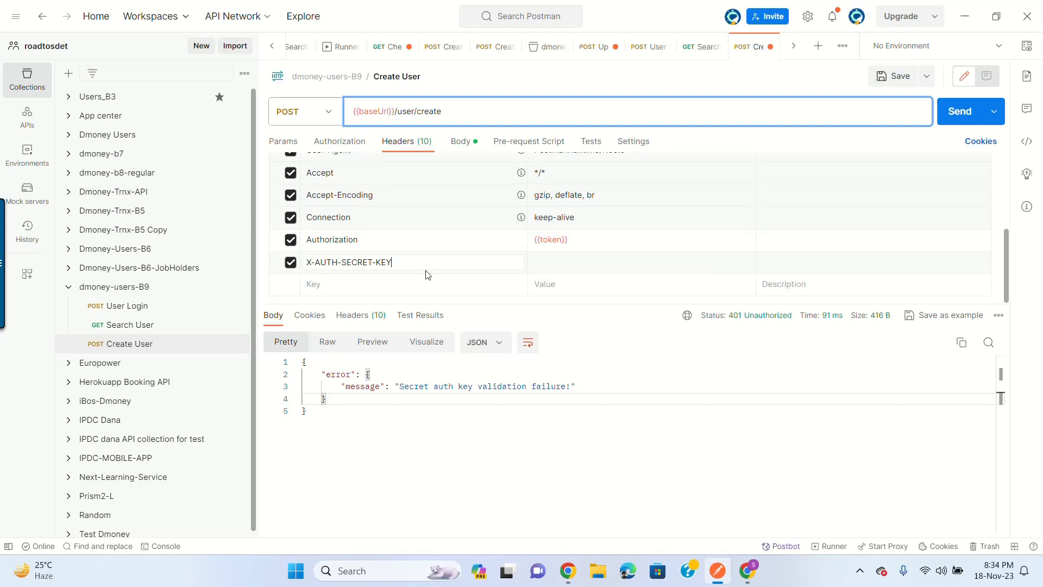
Step: Add a collection variable secretKey holding the secret auth key value, and save
click(137, 289)
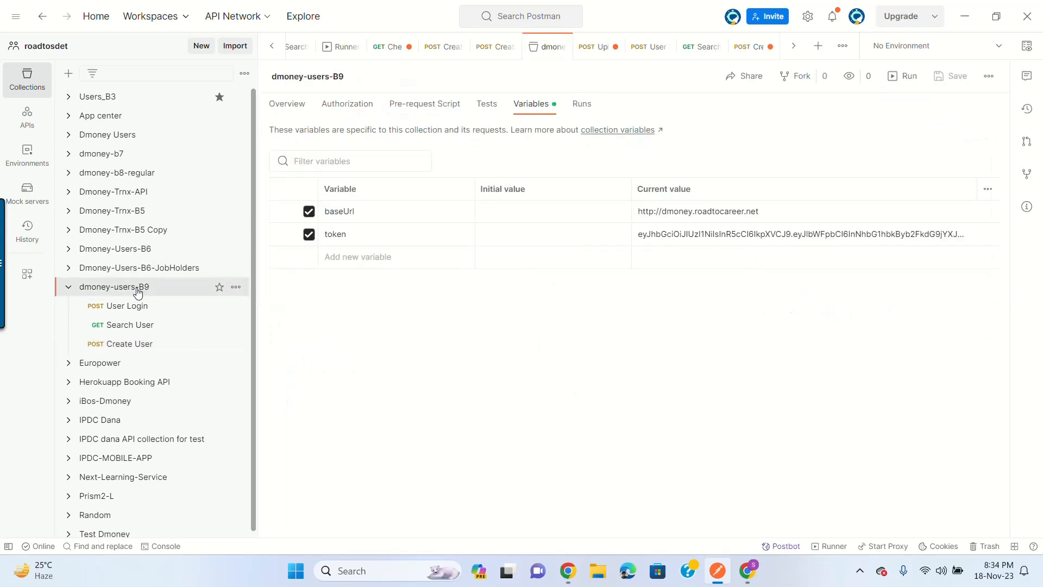
click(333, 254)
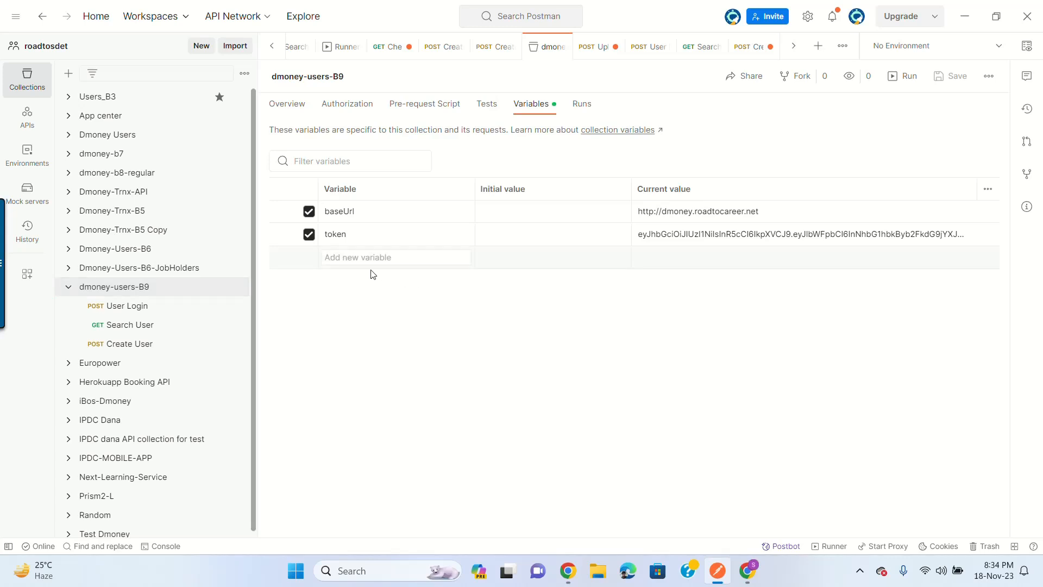
text(sec)
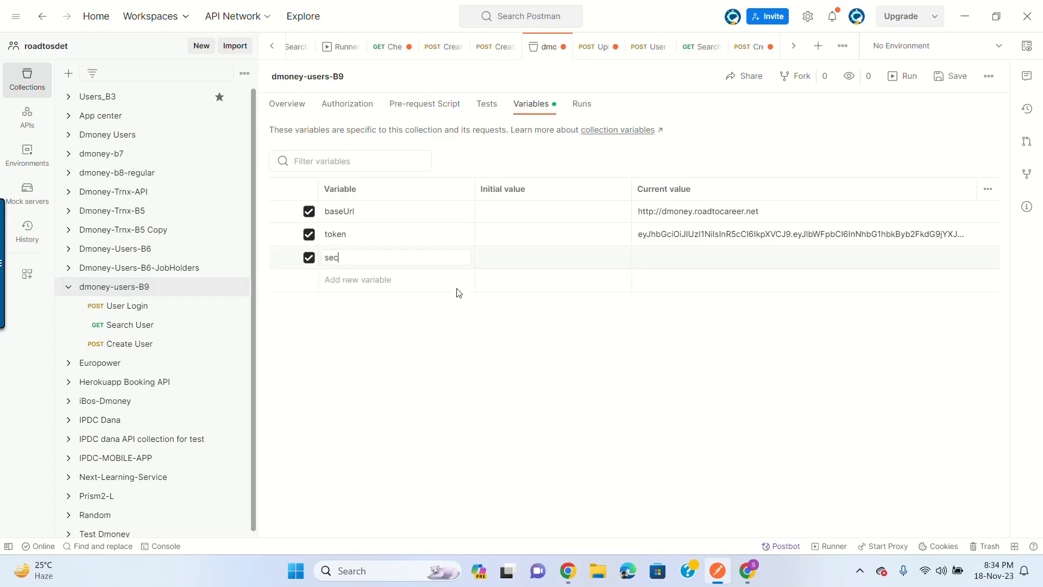
text(retKe)
key(BackSpace)
key(BackSpace)
key(BackSpace)
text(tKey)
click(693, 263)
text(ROADTOSDET)
click(945, 76)
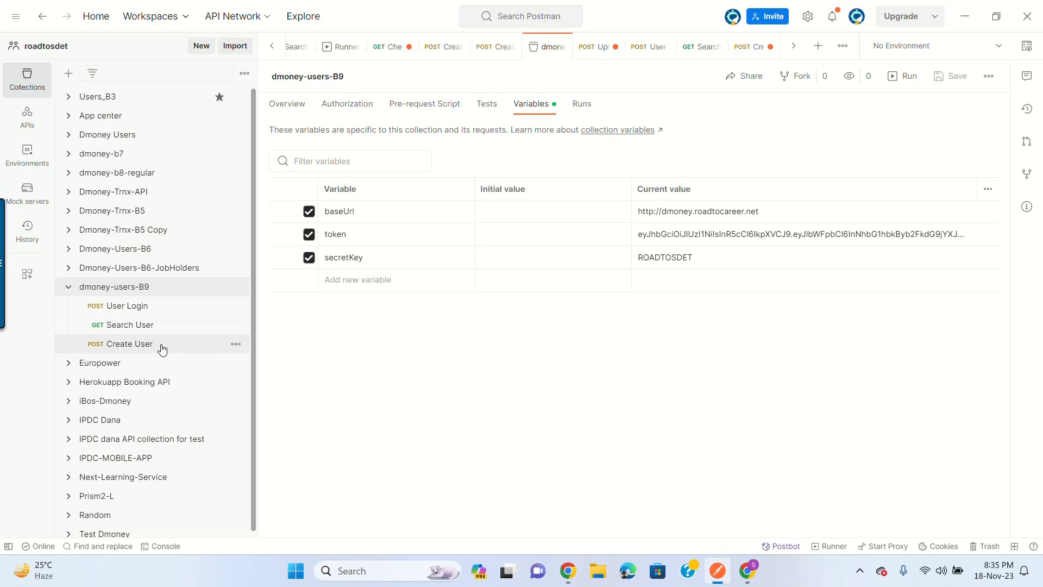
Step: Set the X-AUTH-SECRET-KEY header to {{secretKey}}, save, and resend for 208 'User already exists'
click(201, 340)
click(561, 268)
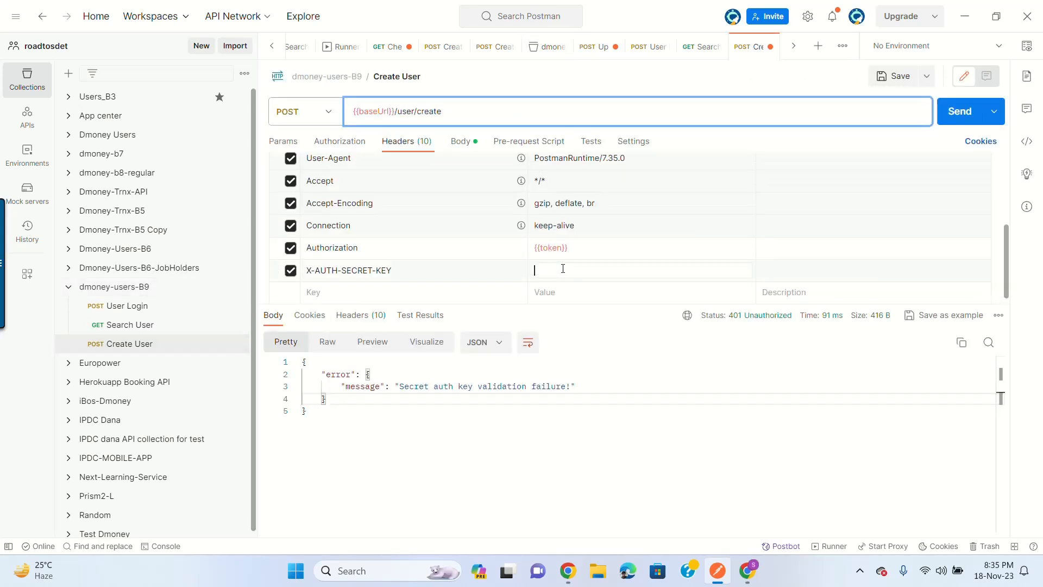
text({{se)
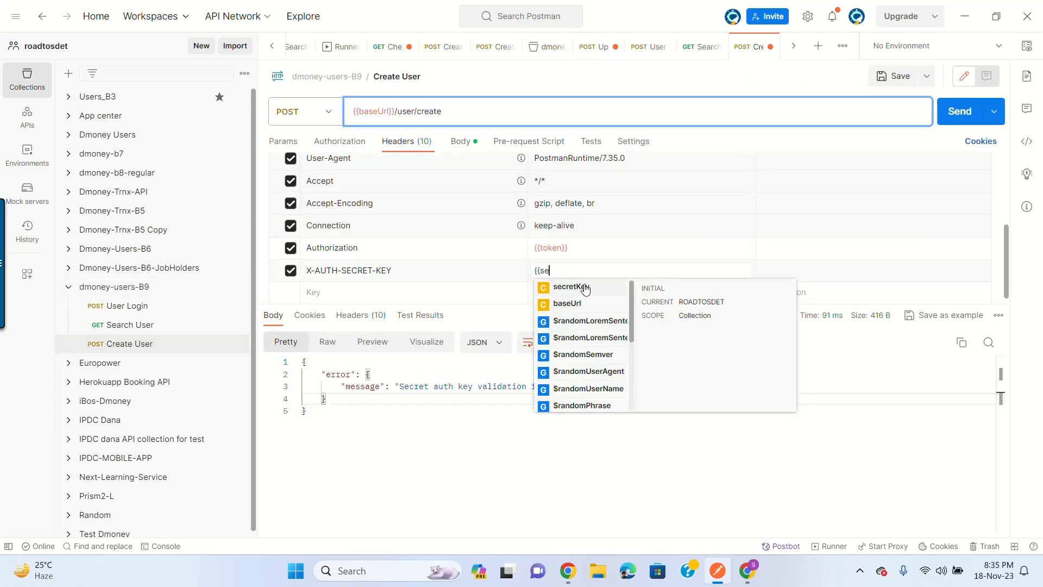
click(588, 290)
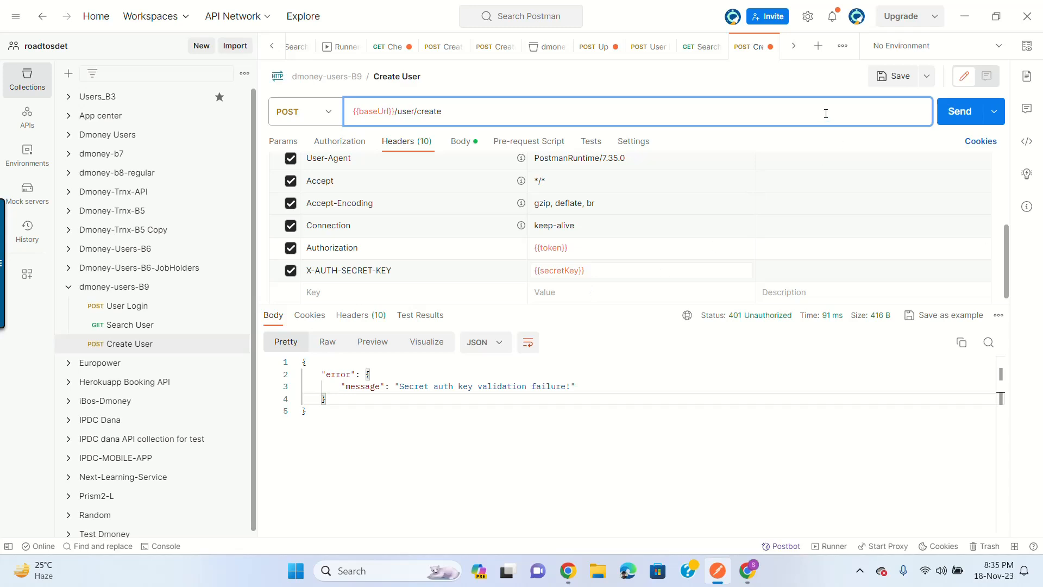
click(882, 80)
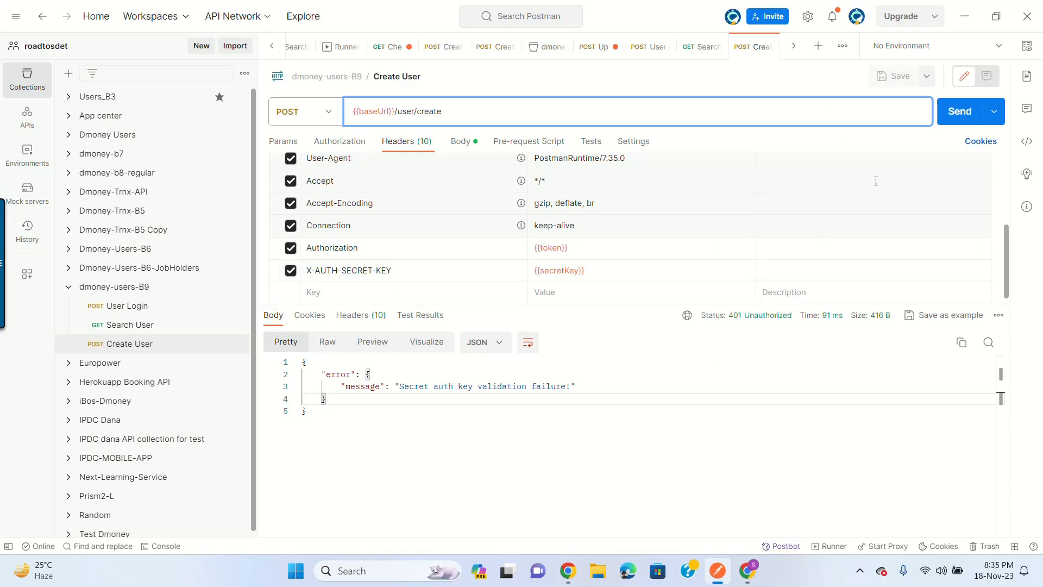
click(966, 112)
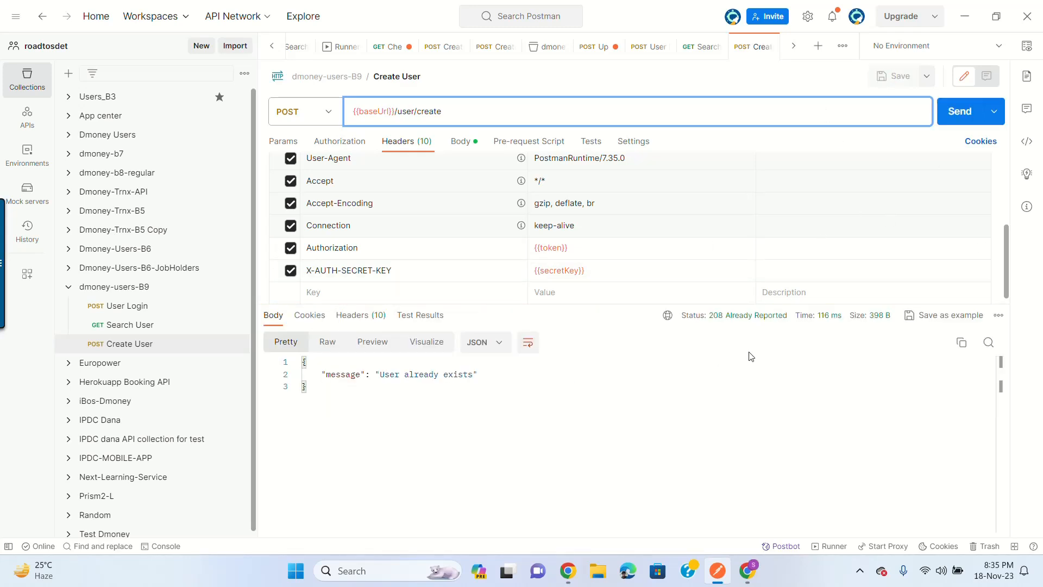
click(459, 142)
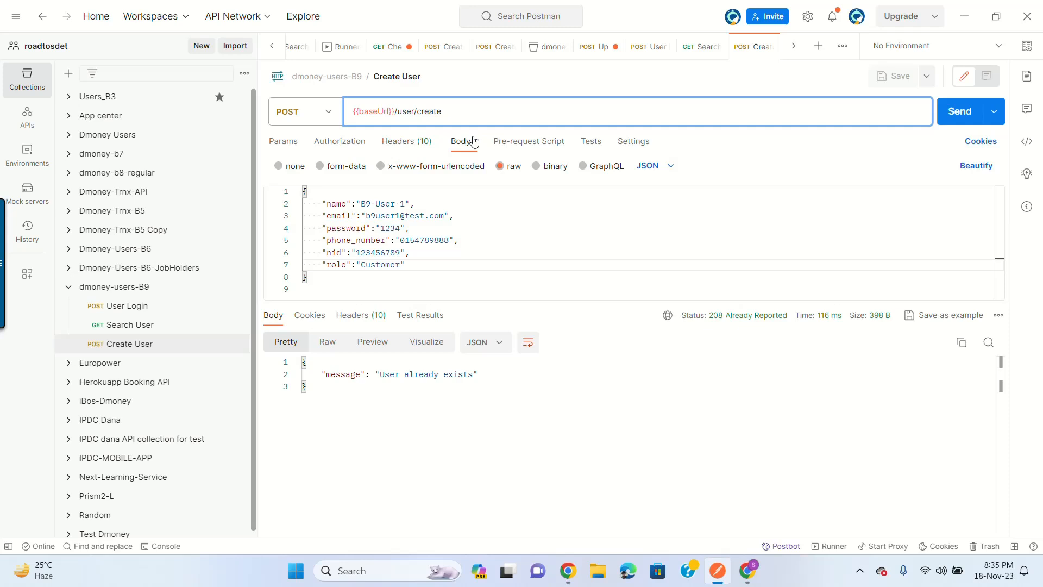
Step: Change a phone_number digit to 0 and resend Create User
double_click(445, 241)
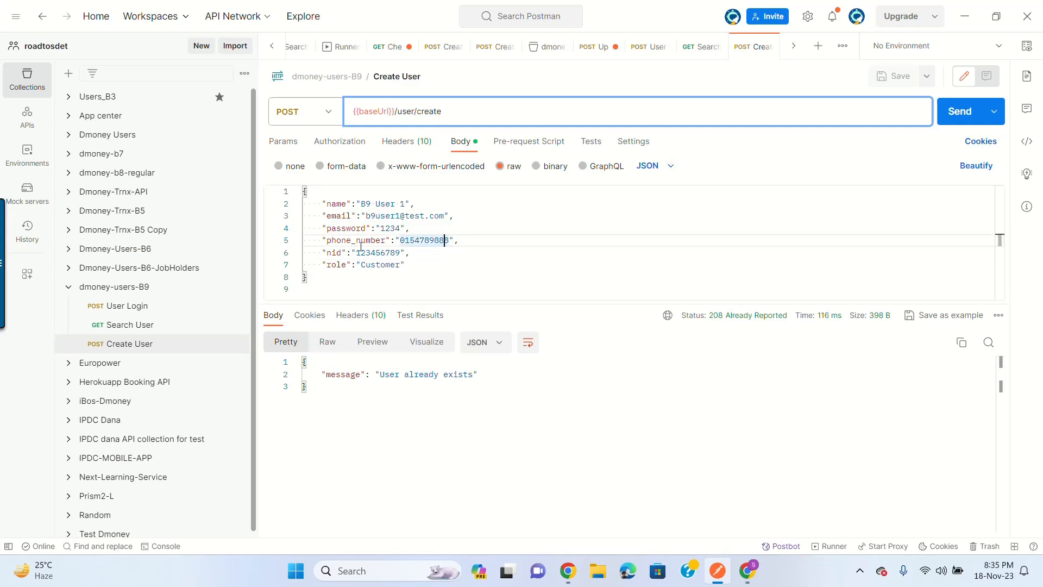
click(419, 241)
key(BackSpace)
text(0)
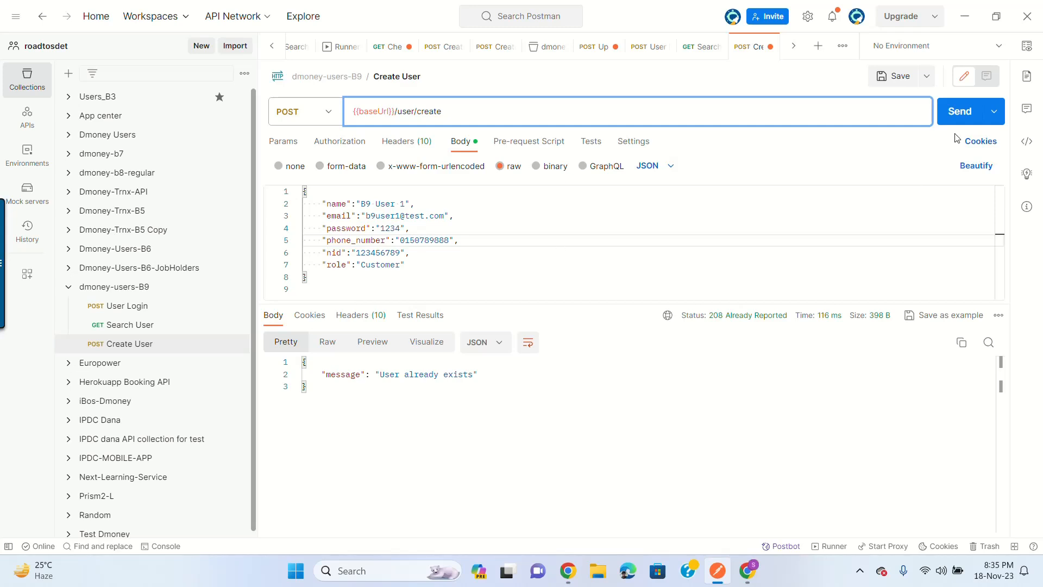
click(958, 113)
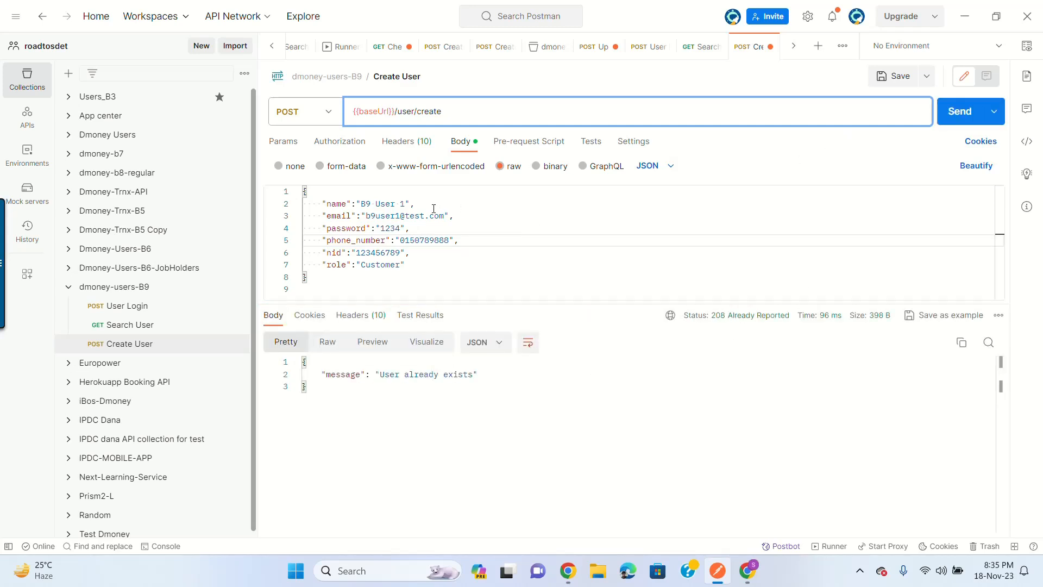
Step: Add a 1 to the e-mail address and resend
double_click(404, 216)
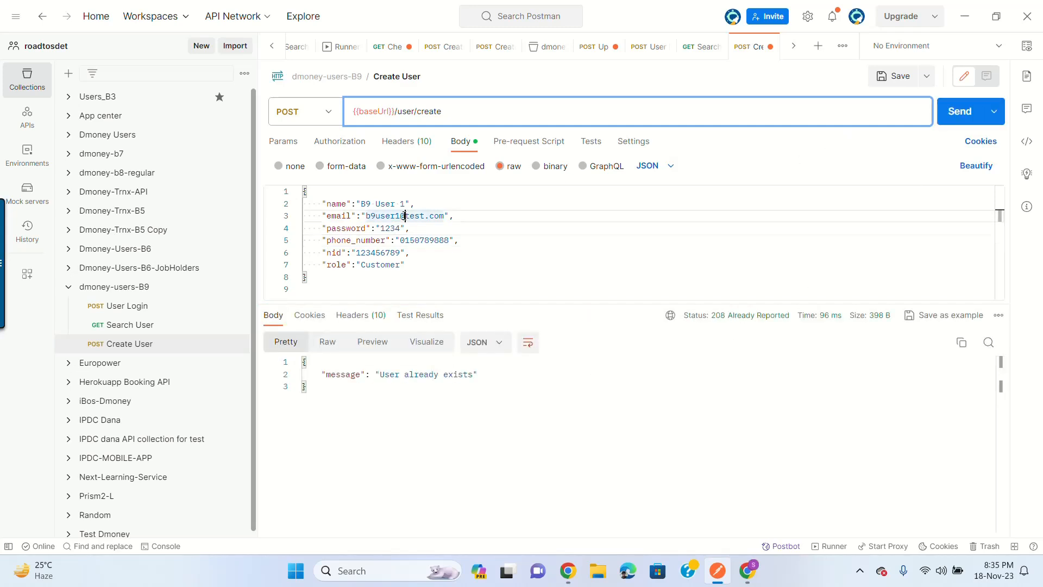
click(403, 215)
text(1)
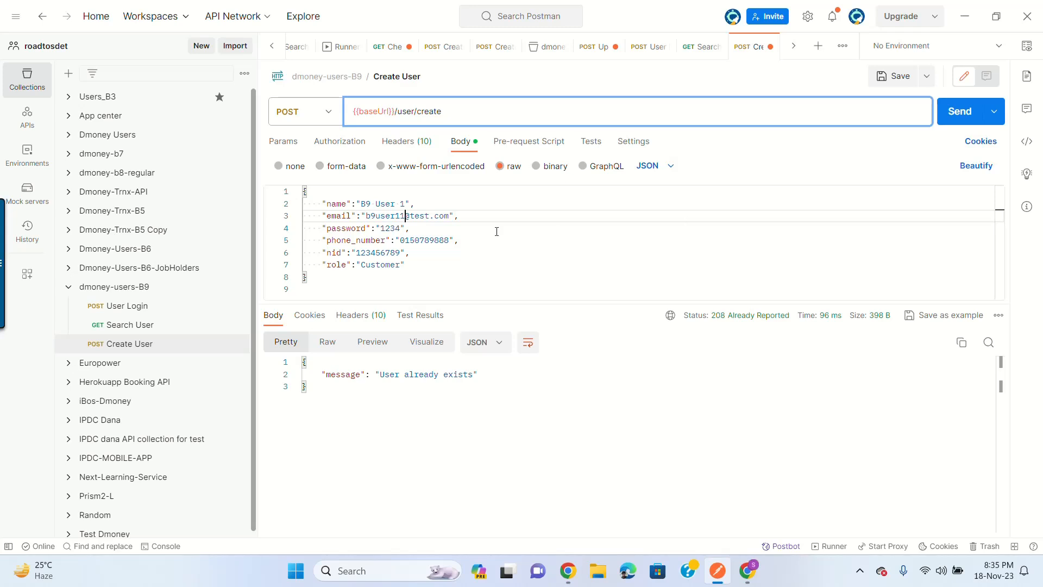
click(954, 112)
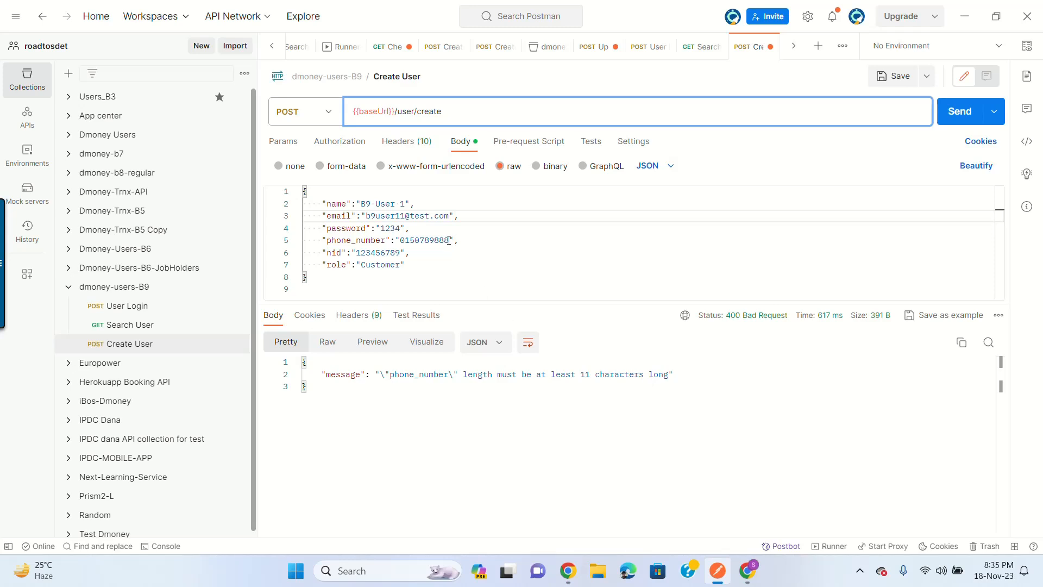
Step: Extend the phone number by one digit to 11 digits, resend, and save
double_click(419, 240)
click(420, 240)
text(1)
click(959, 111)
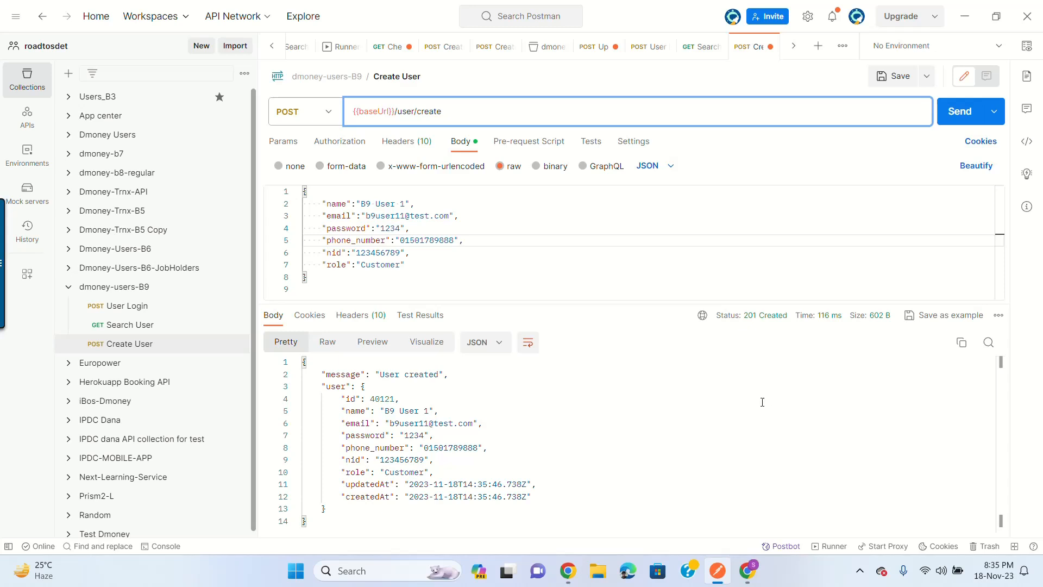
click(883, 76)
mouse_move(757, 321)
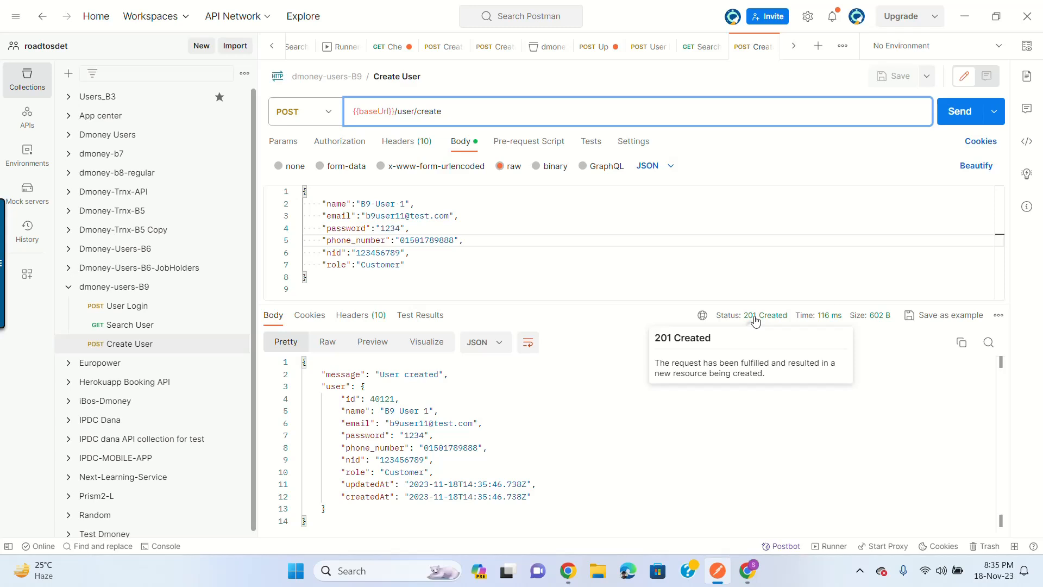
click(544, 471)
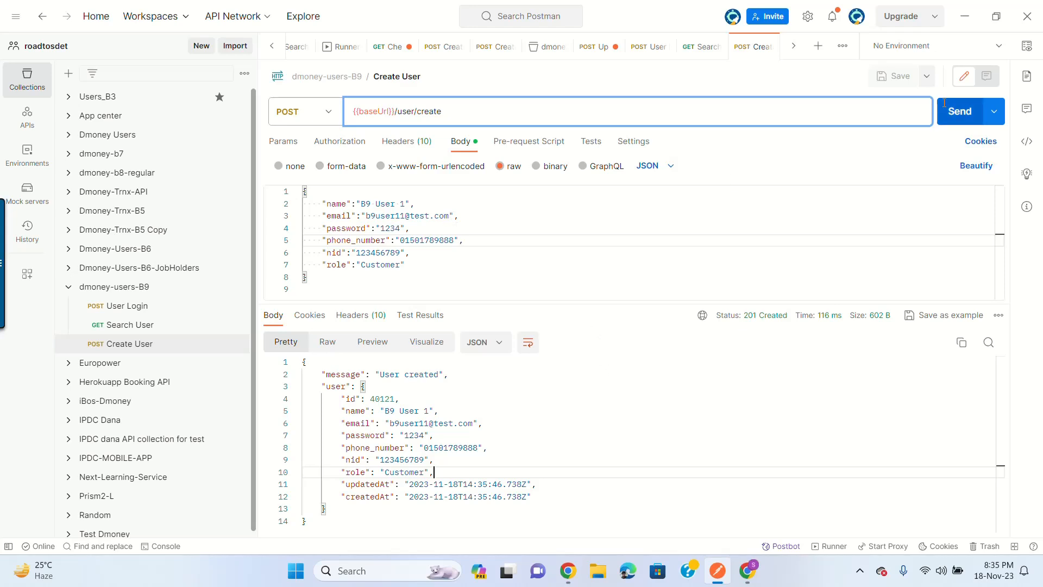
Step: Resend, then change a phone number digit to 8 and send again
click(957, 117)
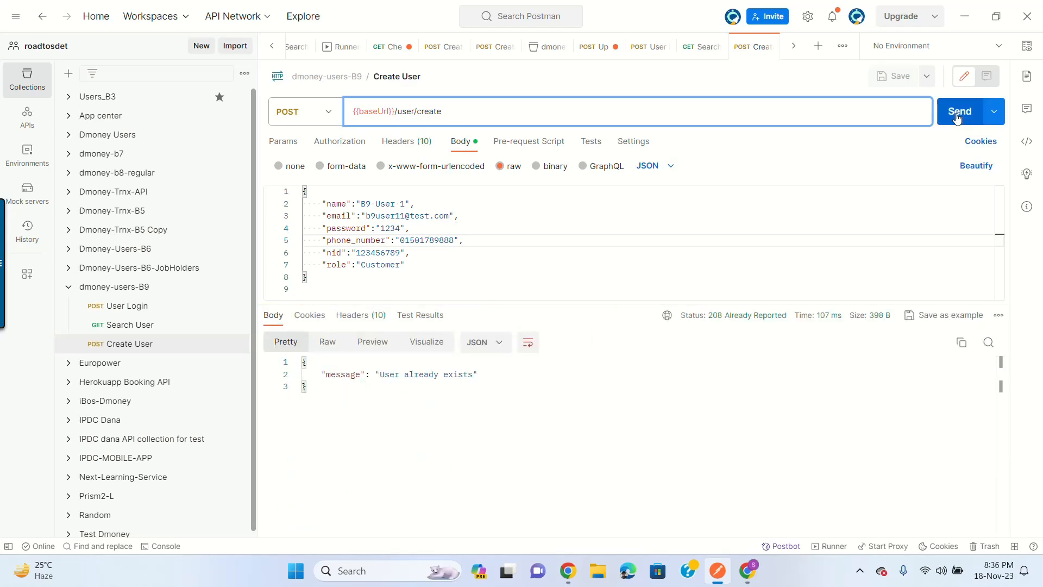
click(455, 245)
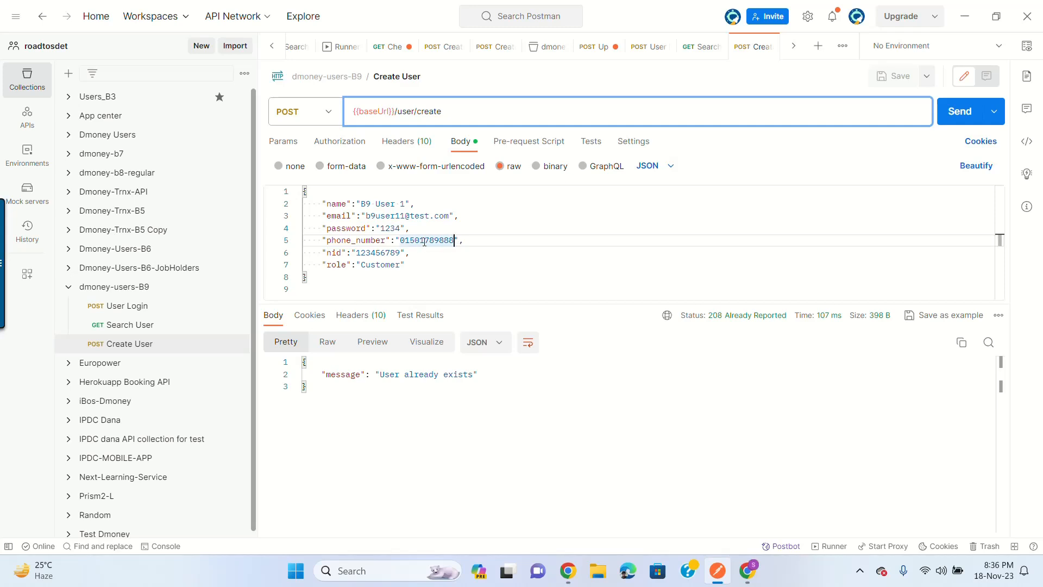
key(BackSpace)
text(8)
click(960, 112)
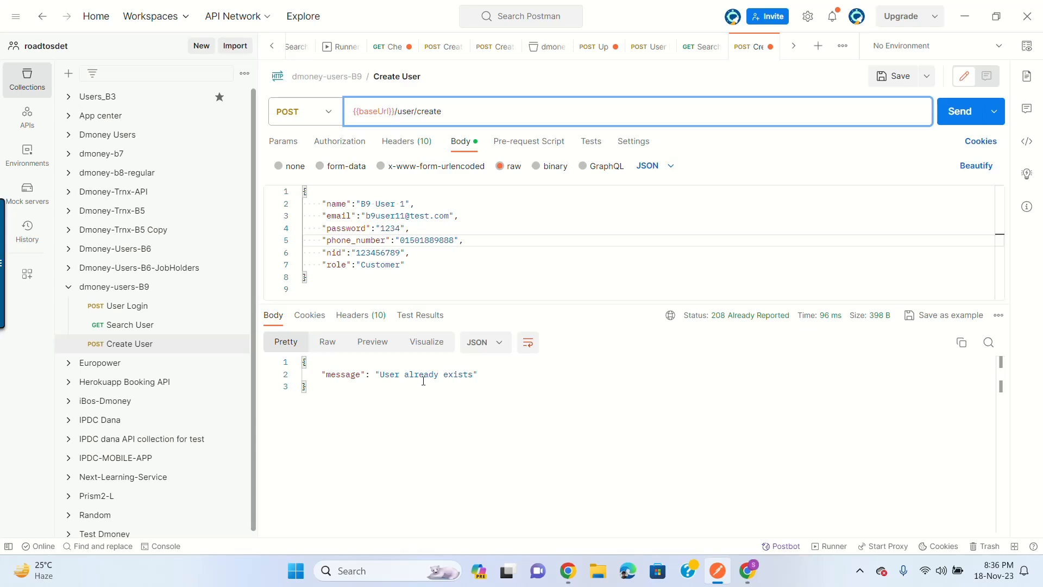
Step: Change the e-mail's last digit to 0, send for 201 'User created', and save
click(439, 228)
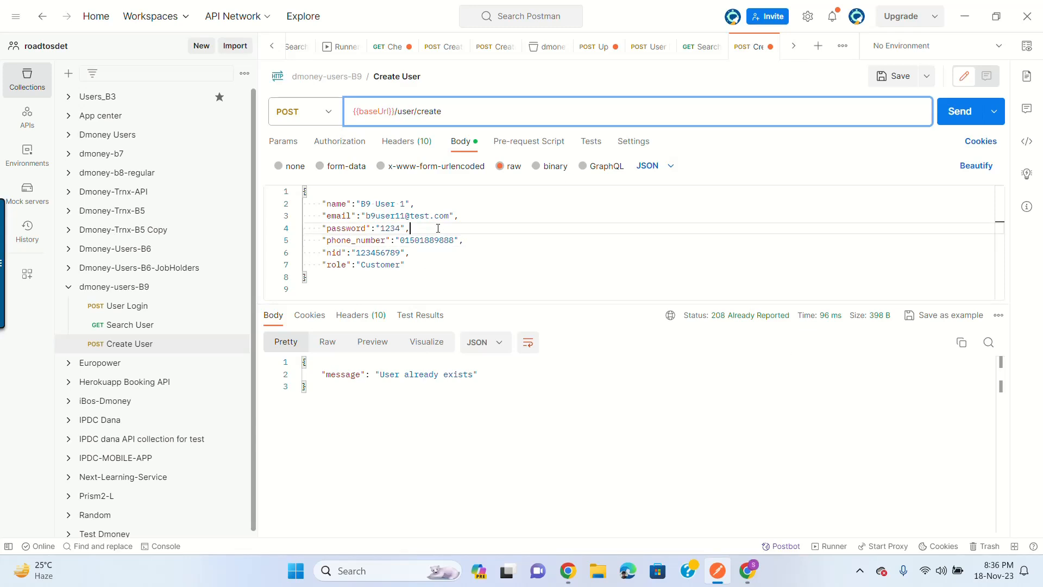
click(403, 216)
key(BackSpace)
text(0)
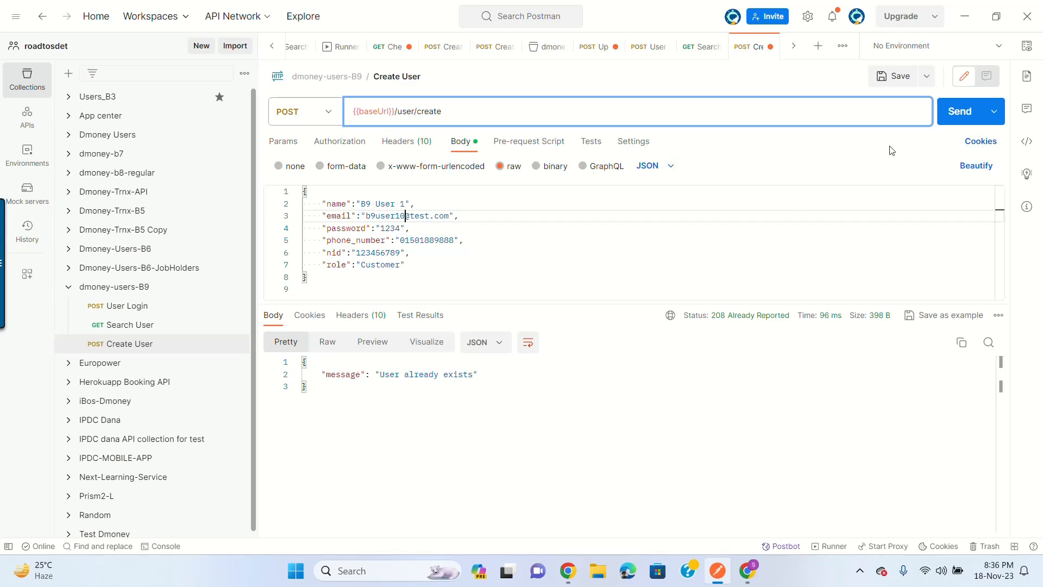
click(951, 113)
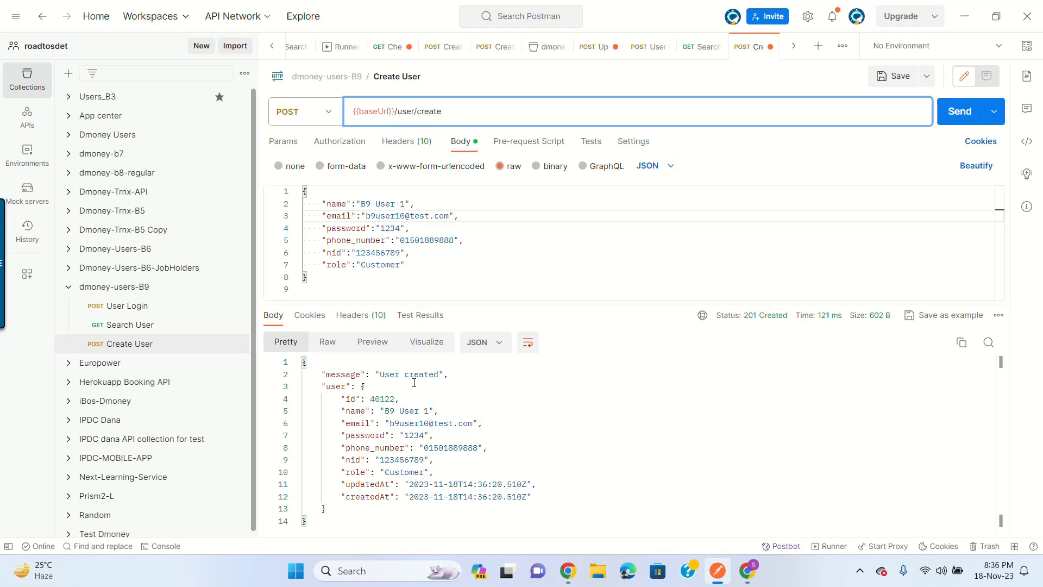
click(893, 76)
click(406, 253)
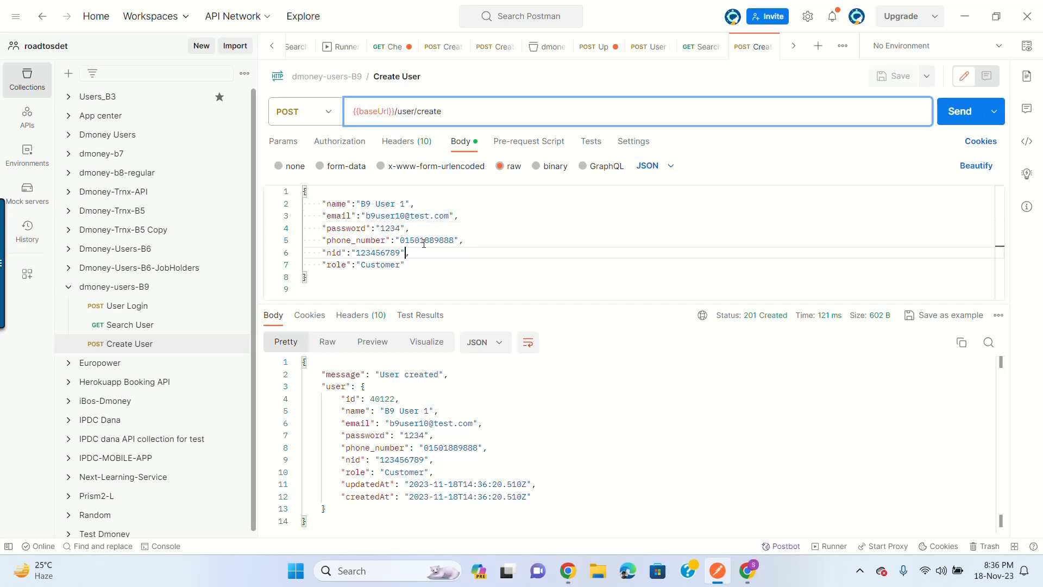
click(425, 241)
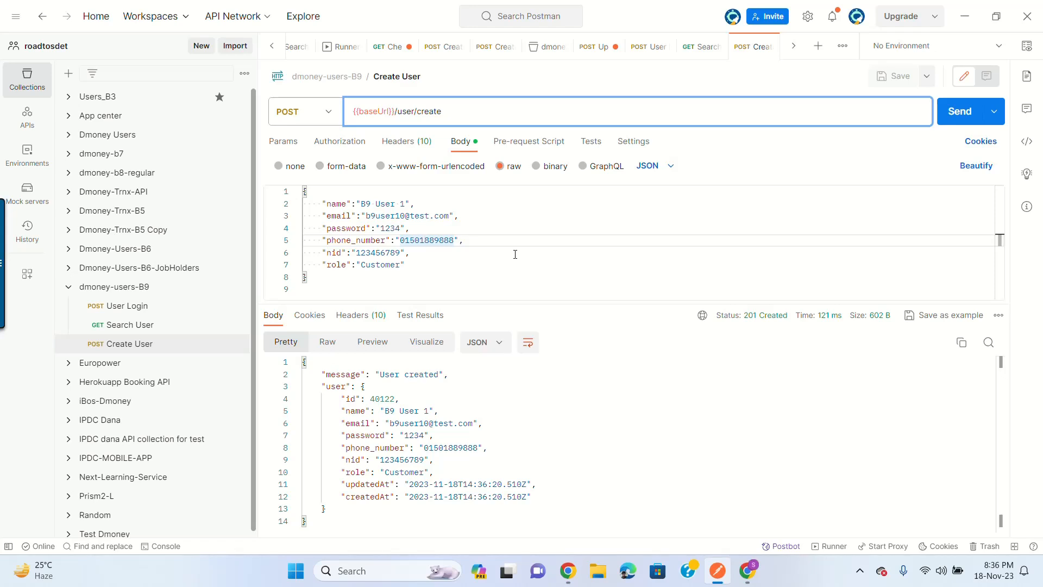
Step: Replace 'B9 User 1' in the name field with {{$randomFullName}}, followed by a comma
click(403, 205)
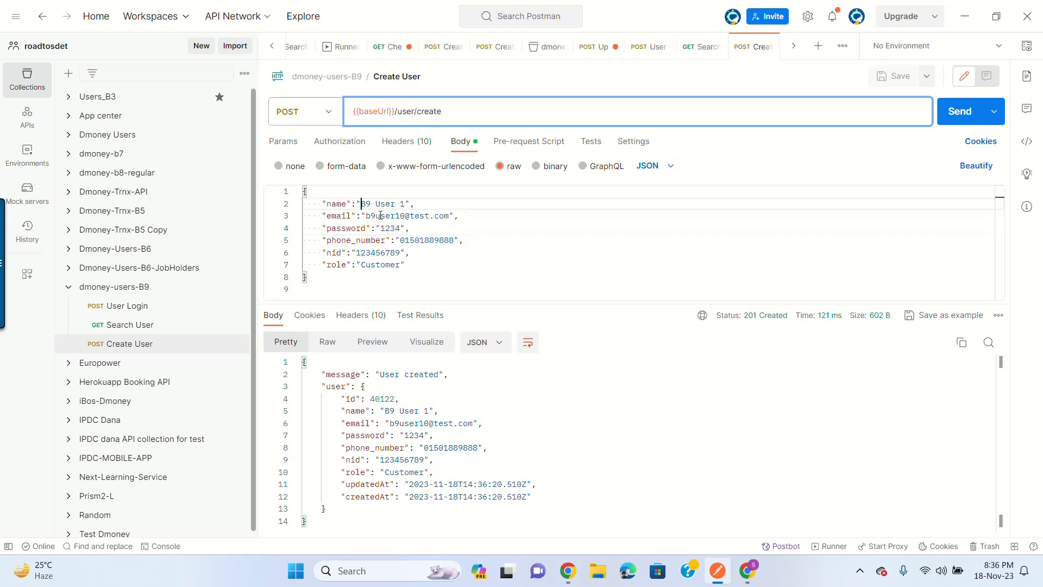
shift+click(408, 205)
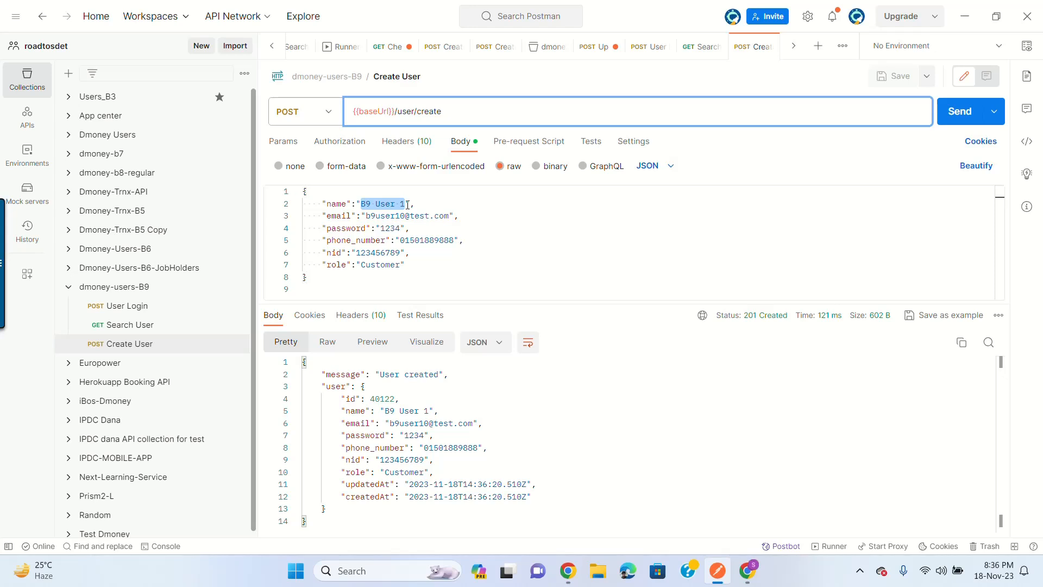
key(BackSpace)
text({{)
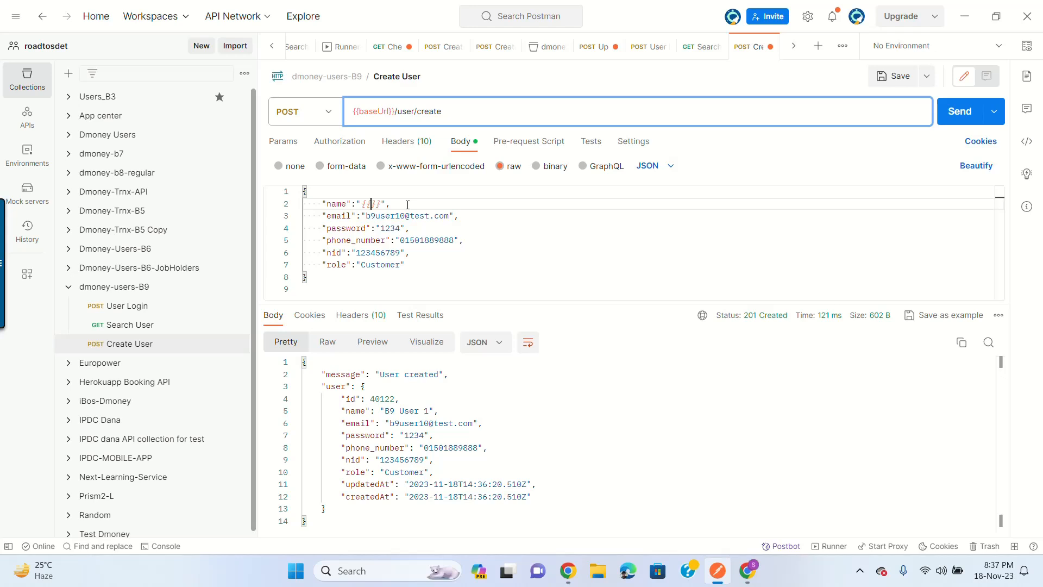
text($)
text(ran)
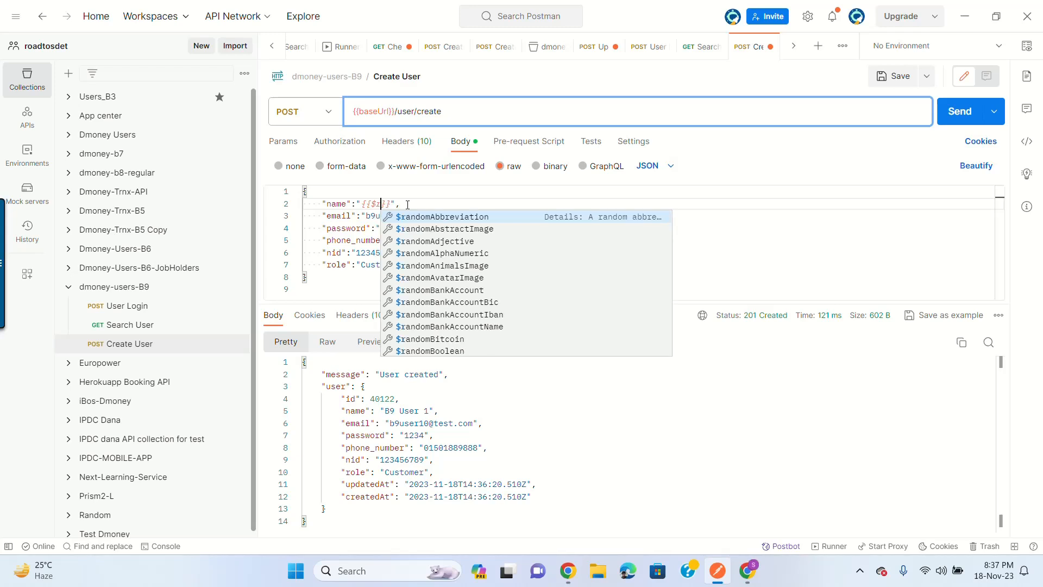
text(n)
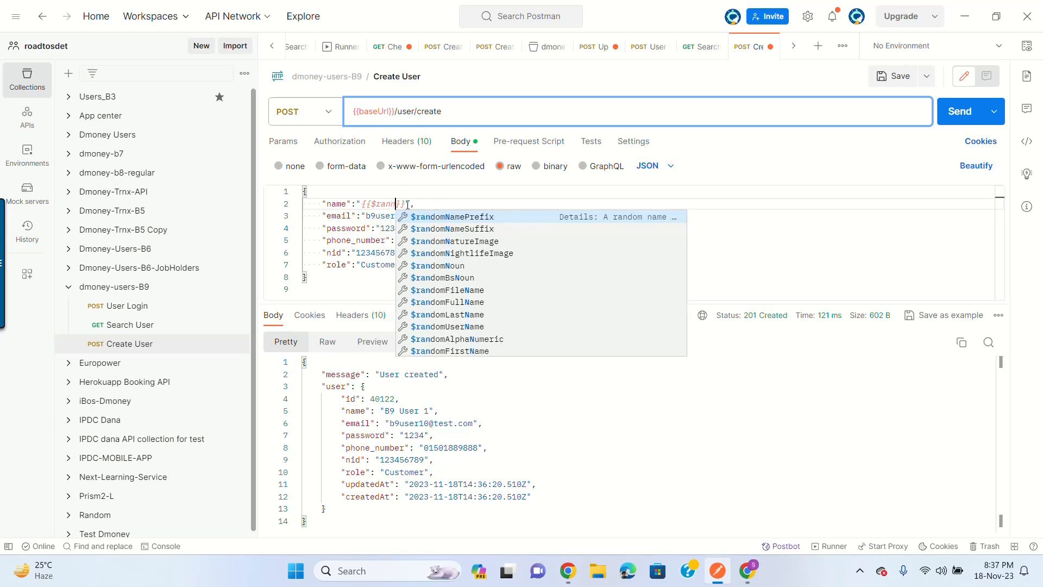
key(BackSpace)
text(don)
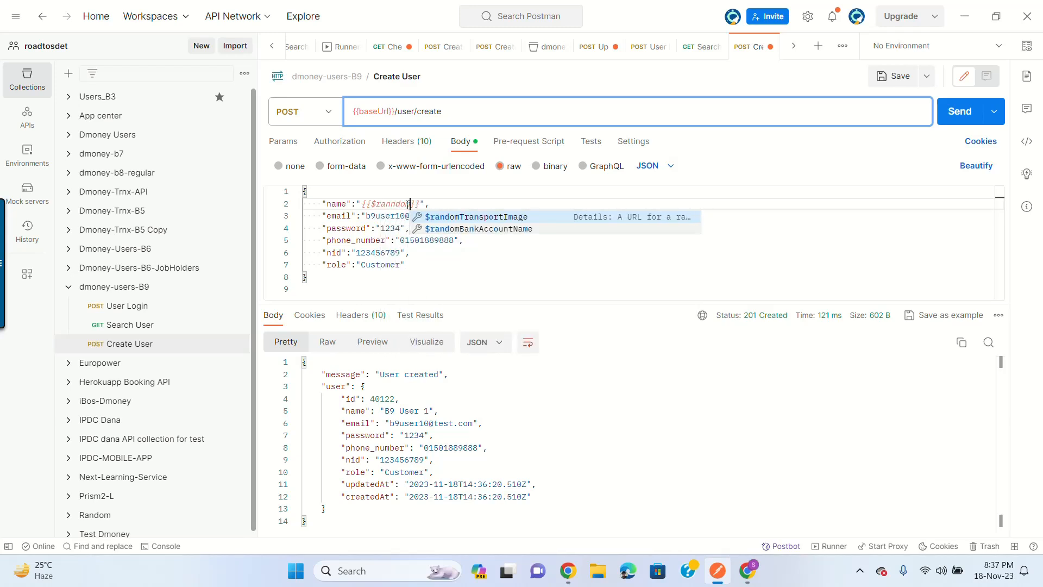
key(BackSpace)
key(BackSpace)
key(BackSpace)
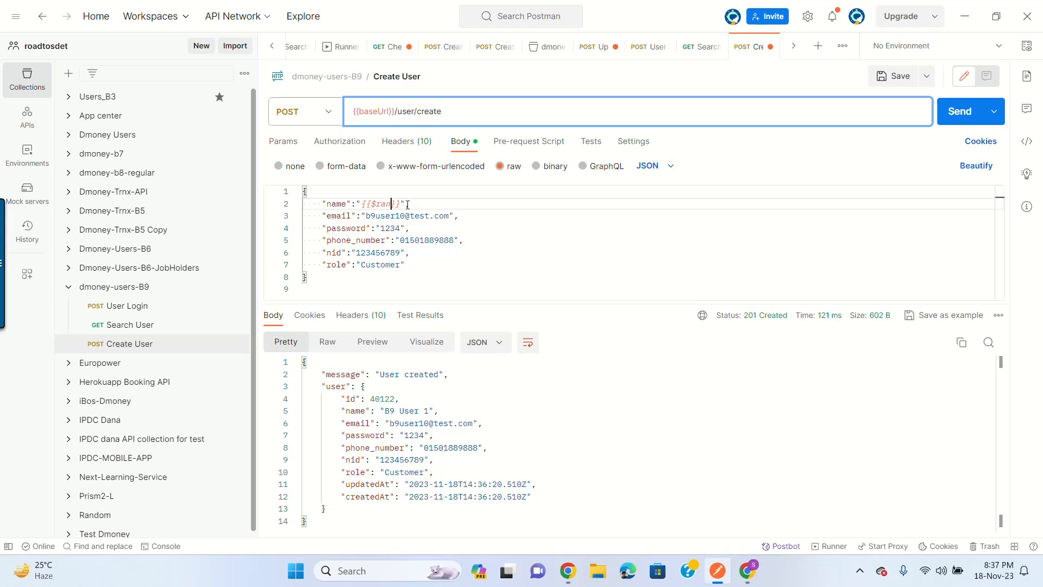
text(d)
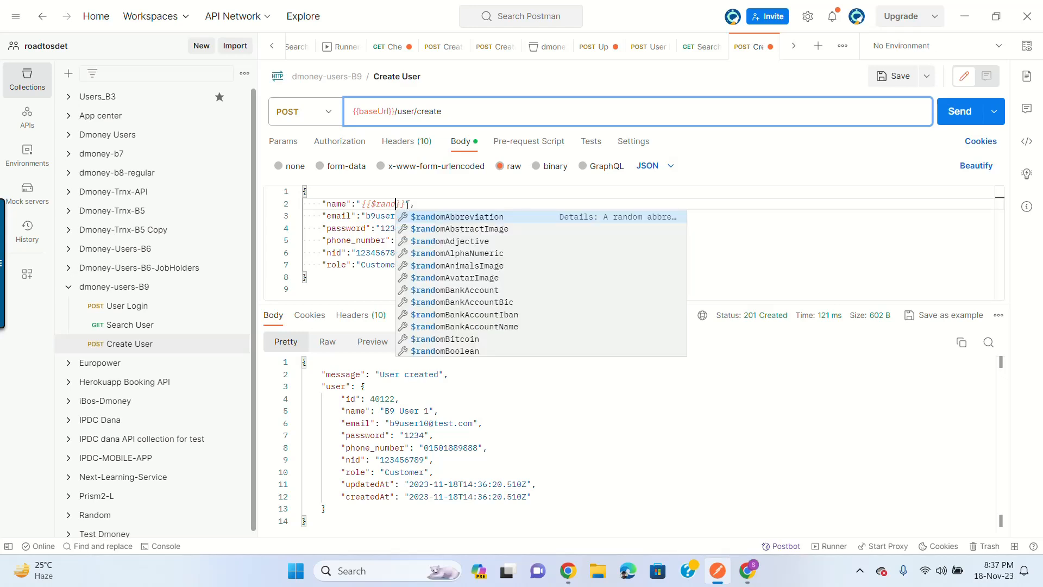
text(om)
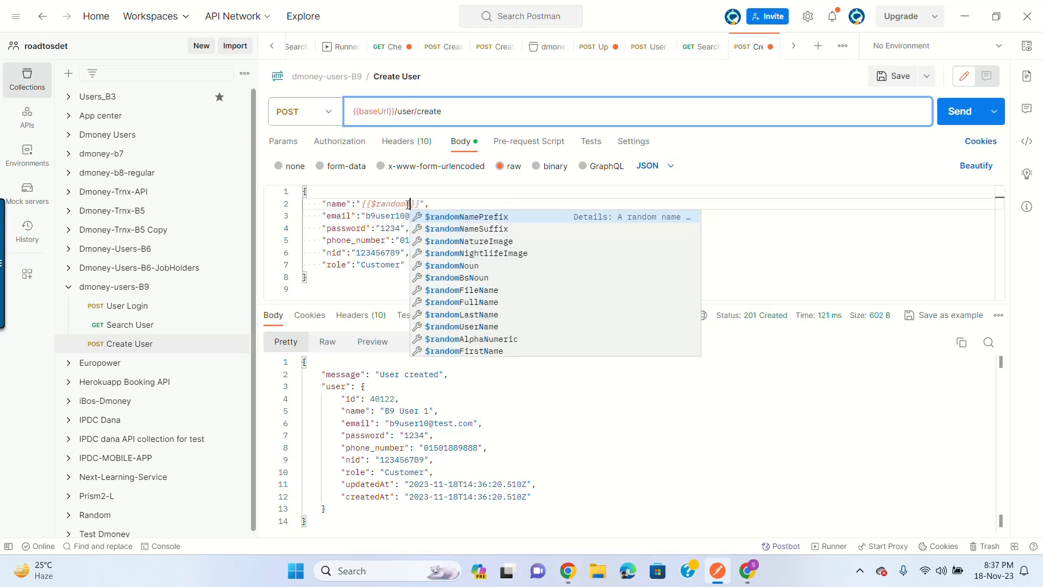
text(Na)
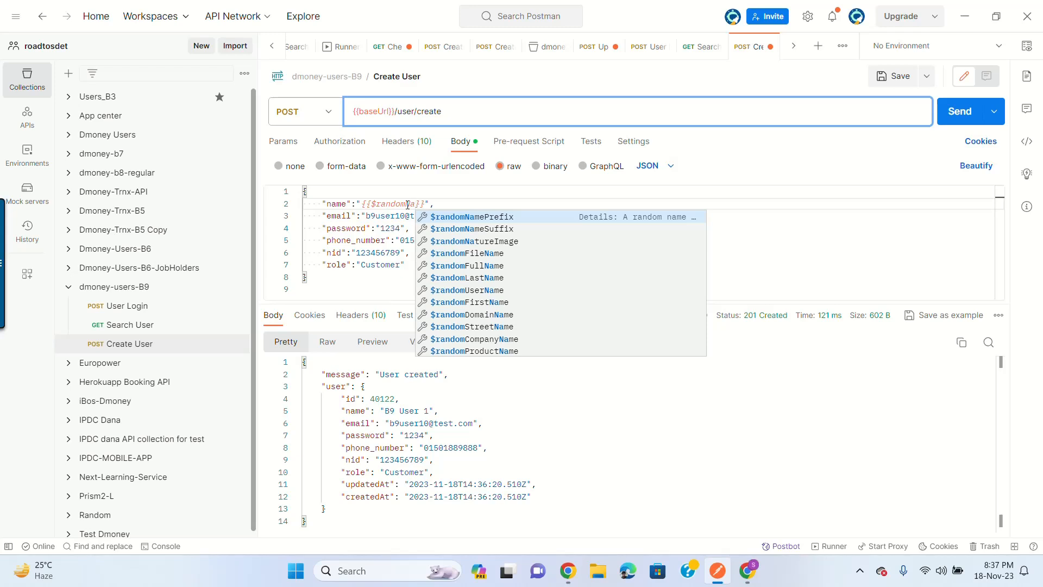
click(480, 266)
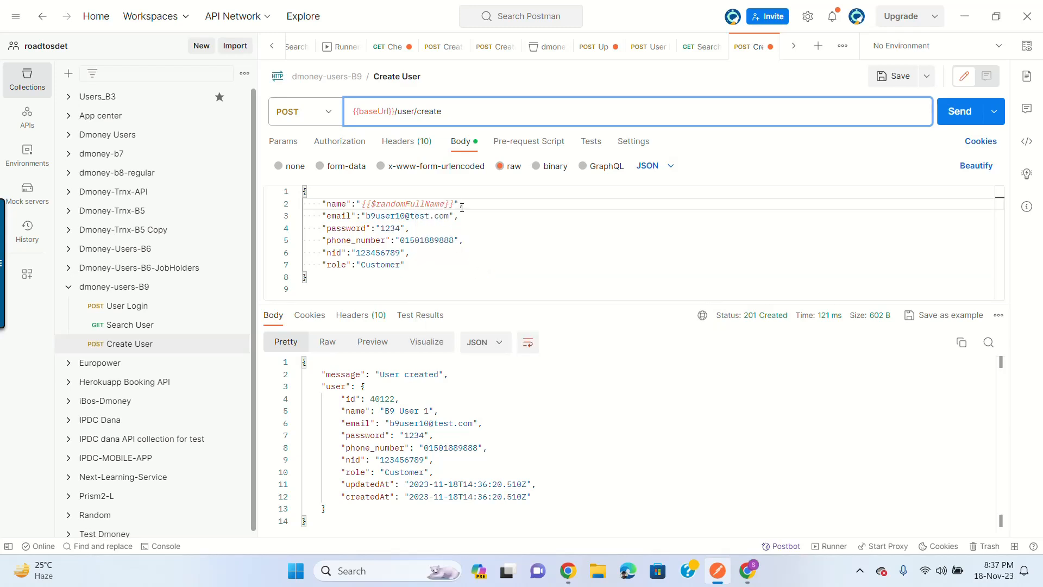
text(,)
click(401, 216)
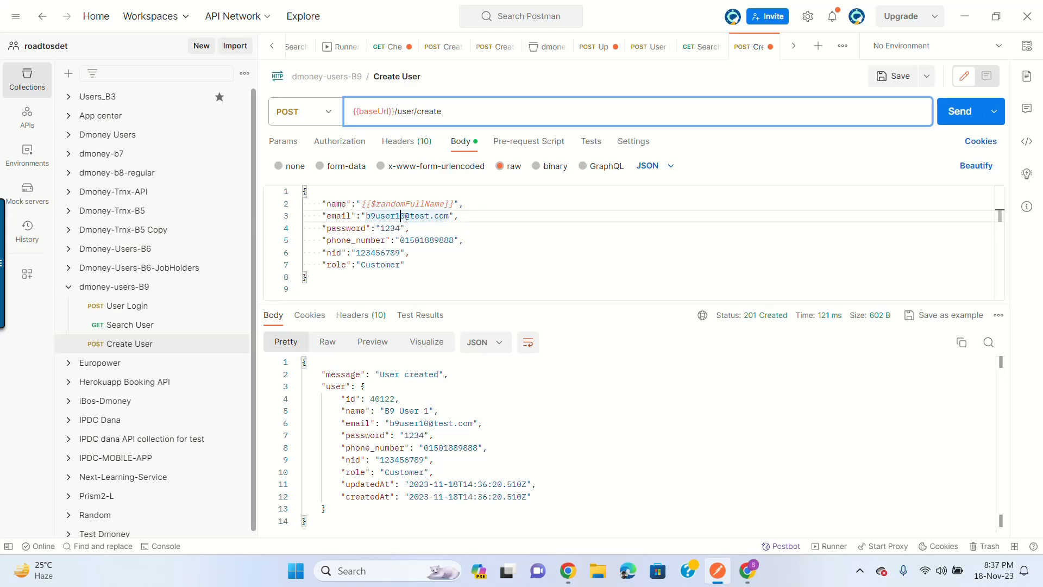
click(406, 217)
shift+click(367, 216)
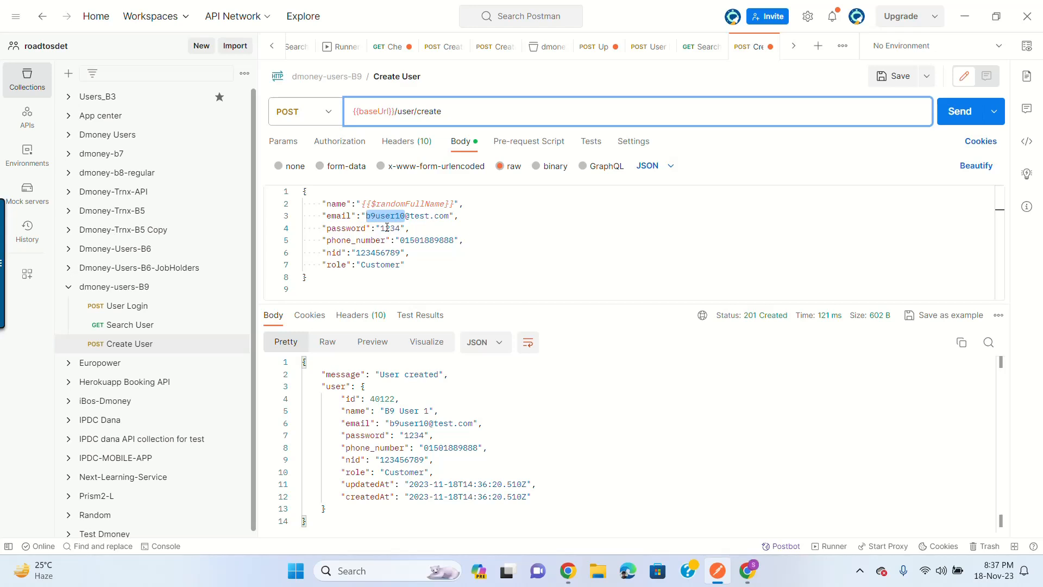
key(BackSpace)
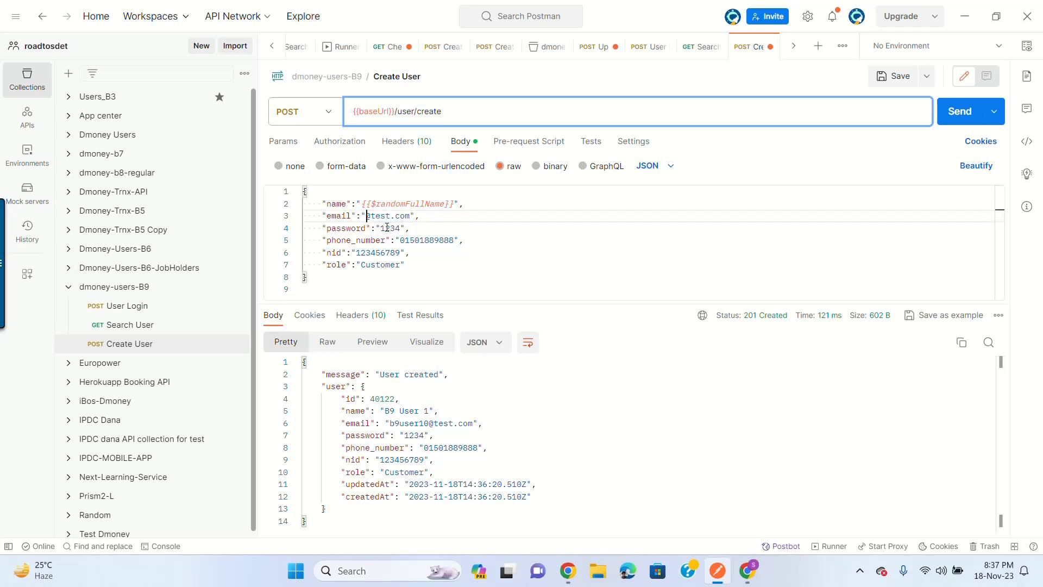
text($)
key(BackSpace)
text({{})
text(})
text($random)
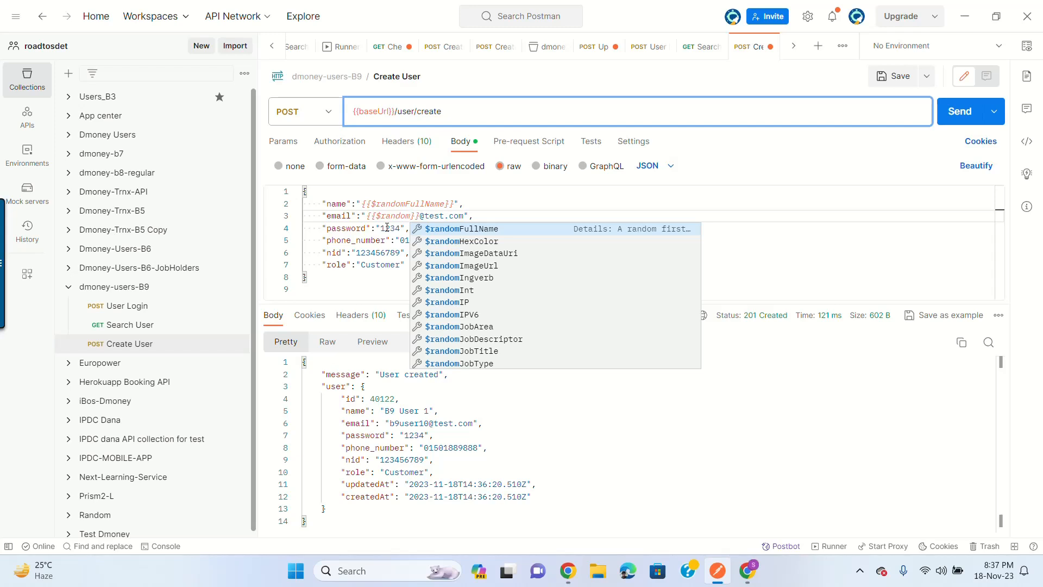
text(Fi)
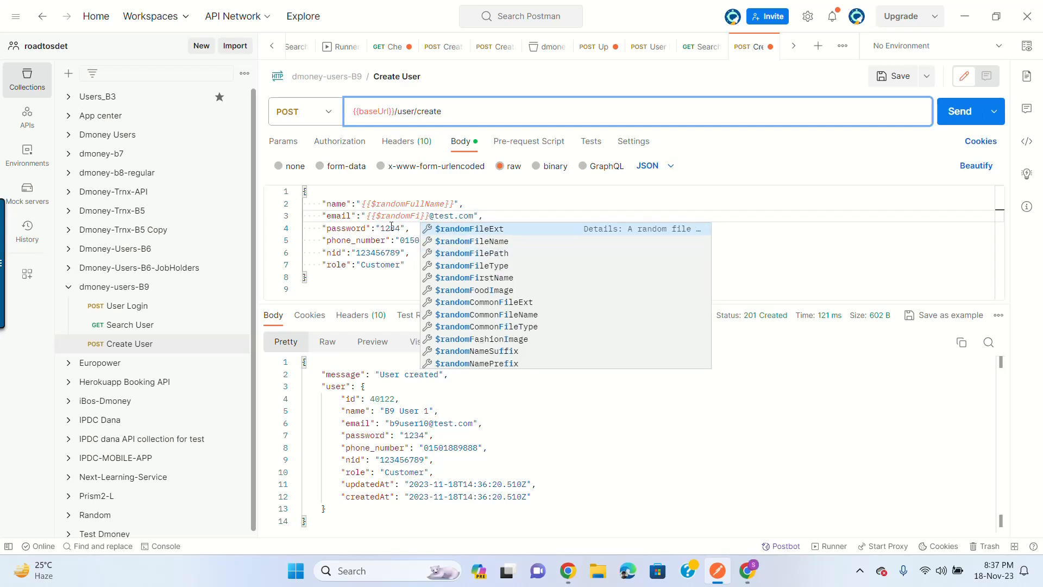
text(r)
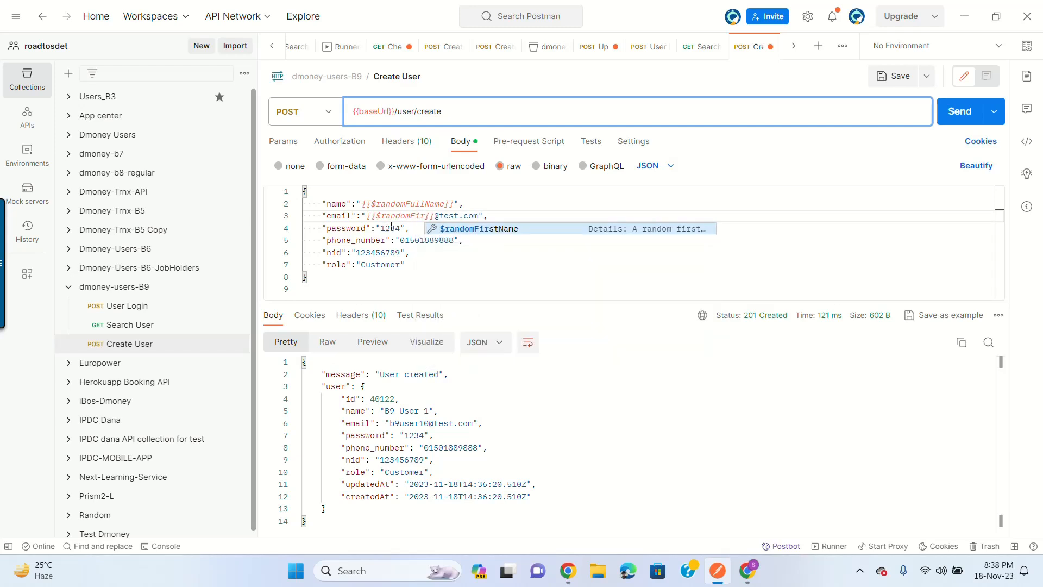
key(Return)
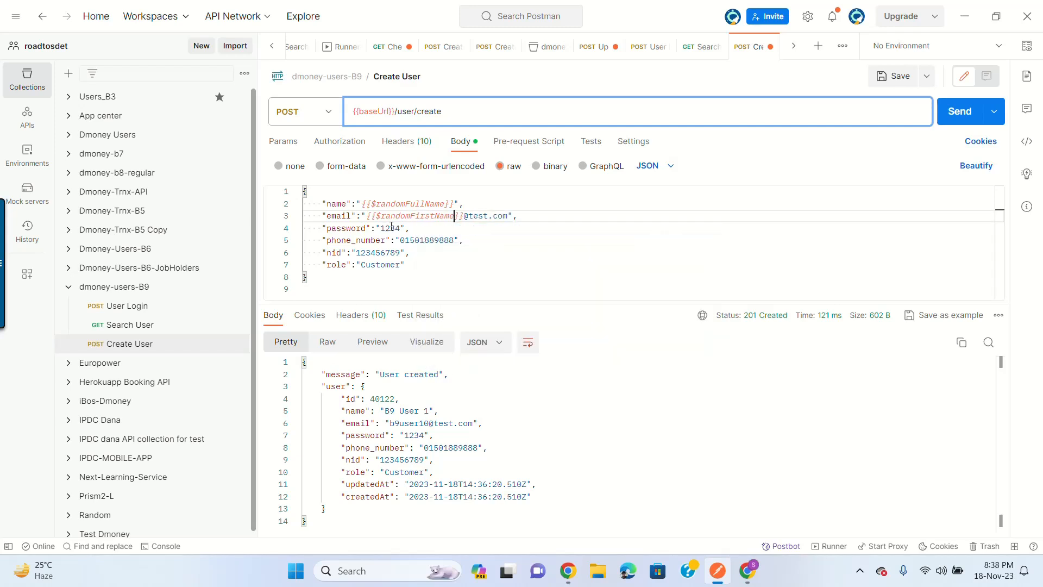
click(477, 216)
double_click(389, 240)
double_click(438, 240)
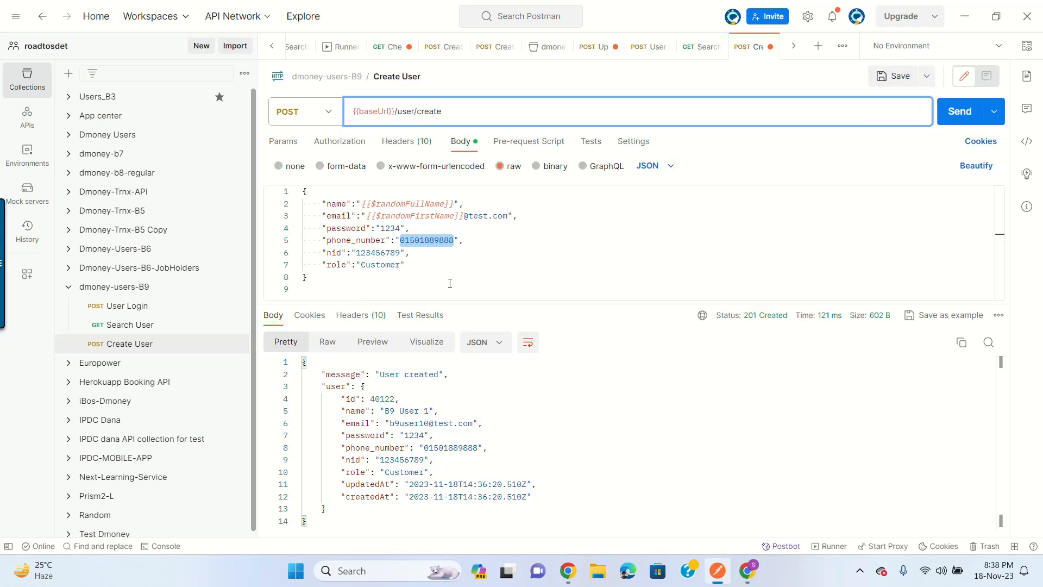
Step: Set phone_number to {{$randomPhoneNumber}} and save the Create User request
key(BackSpace)
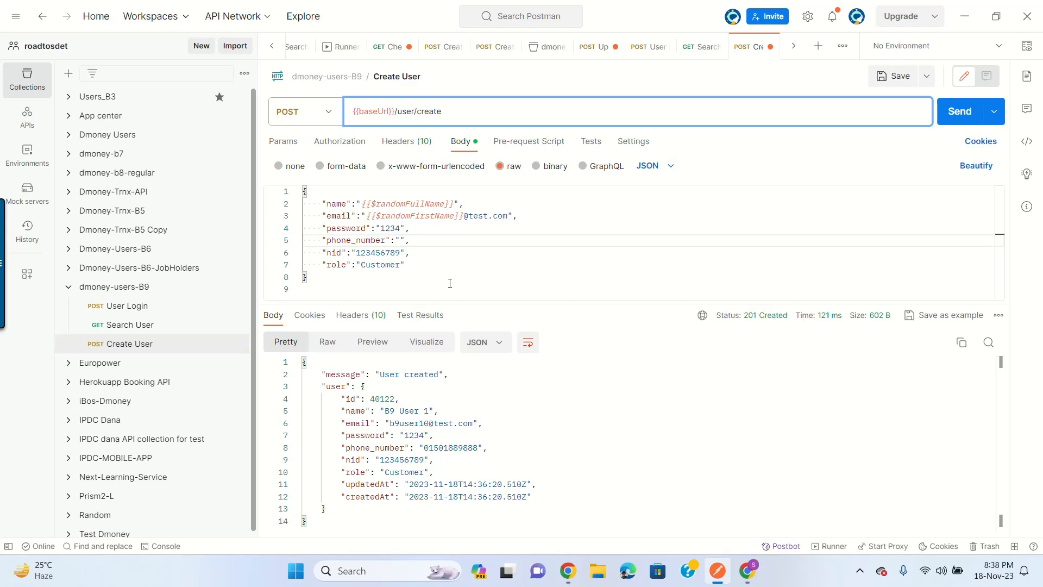
text($$)
key(BackSpace)
key(BackSpace)
text({{}}$random)
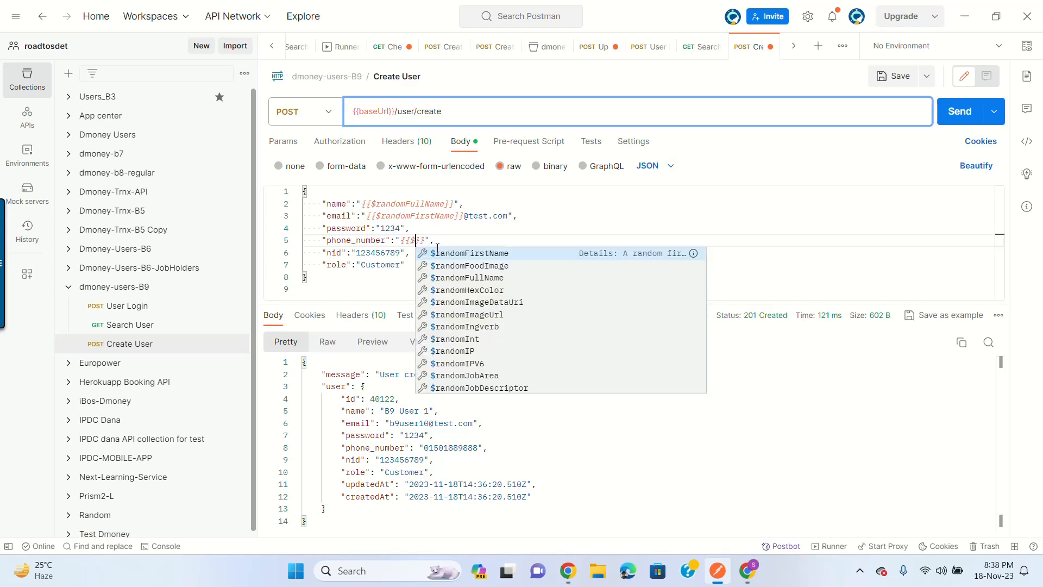
text(Phon)
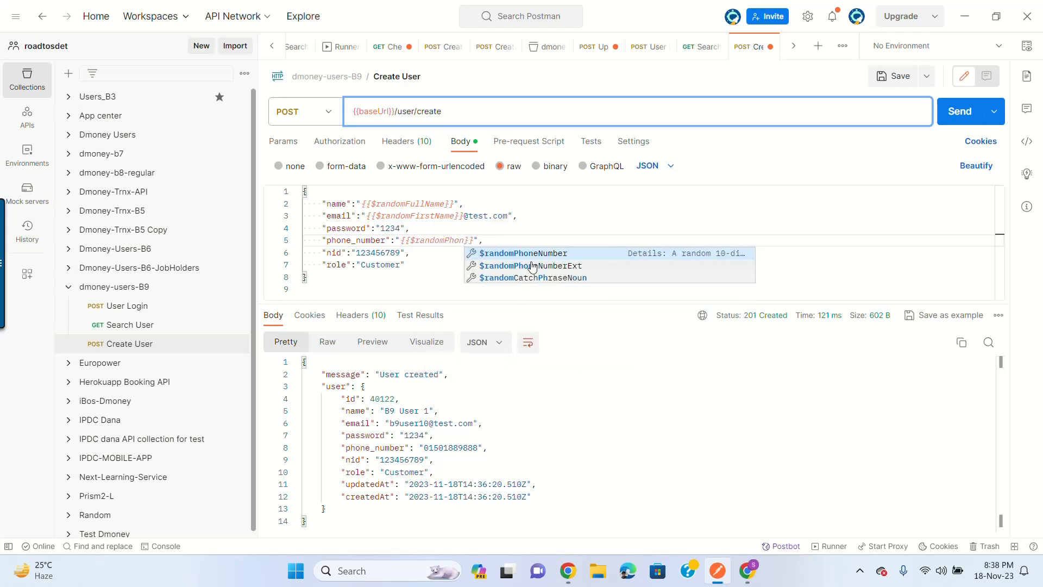
click(548, 253)
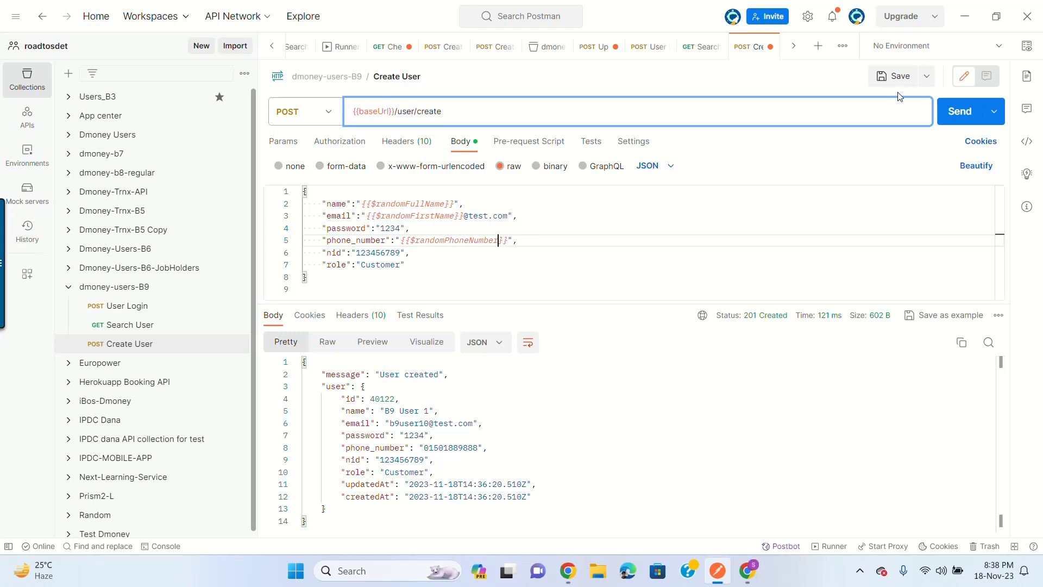
click(898, 77)
Step: Send Create User twice; the response is 400 Bad Request because phone_number exceeds 11 characters
click(958, 119)
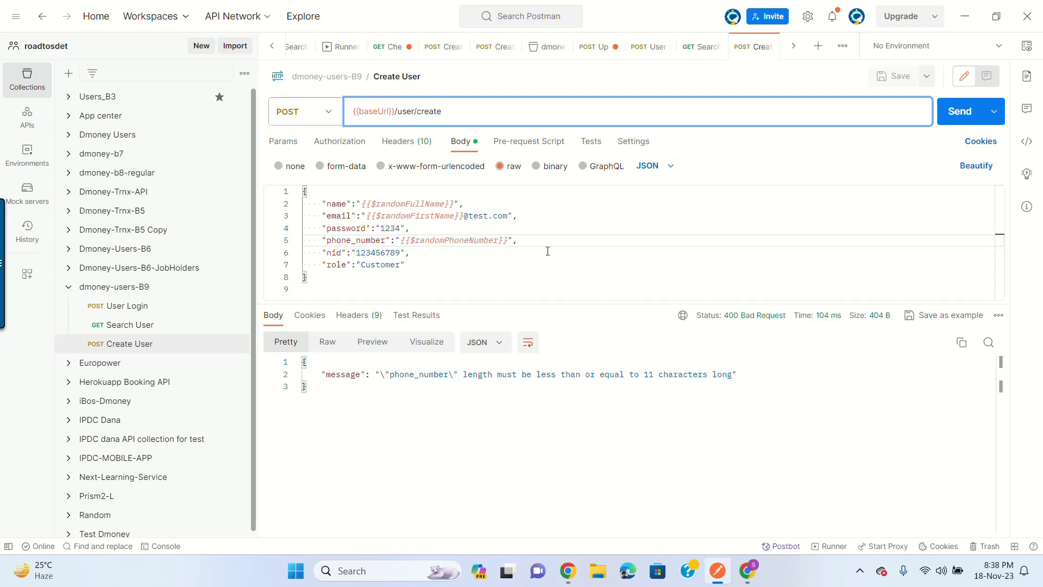
click(959, 115)
drag(400, 240, 513, 241)
click(512, 241)
Step: Select the {{$randomPhoneNumber}} value on line 5 of the body
click(400, 229)
drag(334, 275, 302, 191)
click(437, 226)
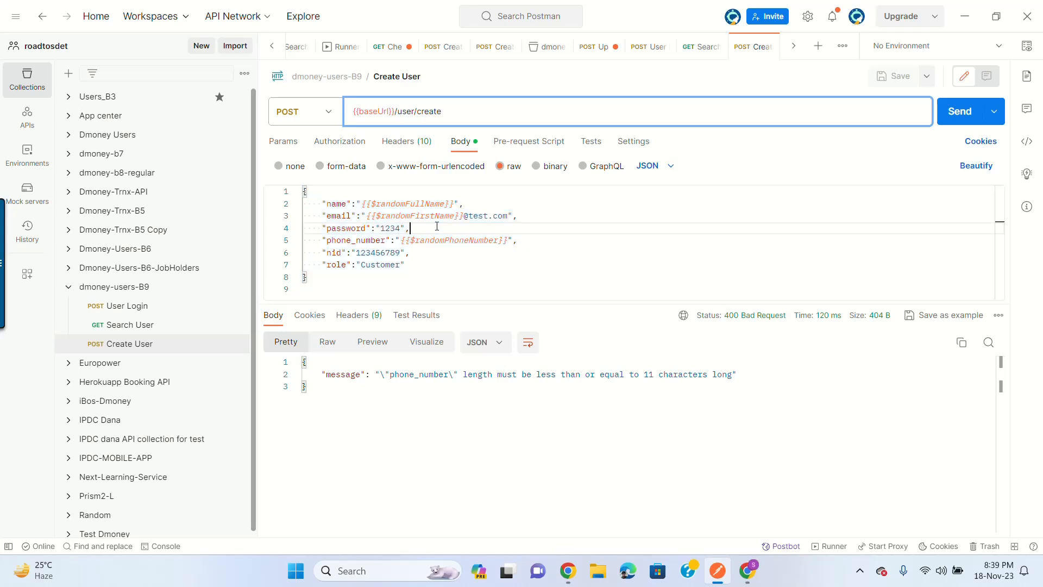
click(414, 240)
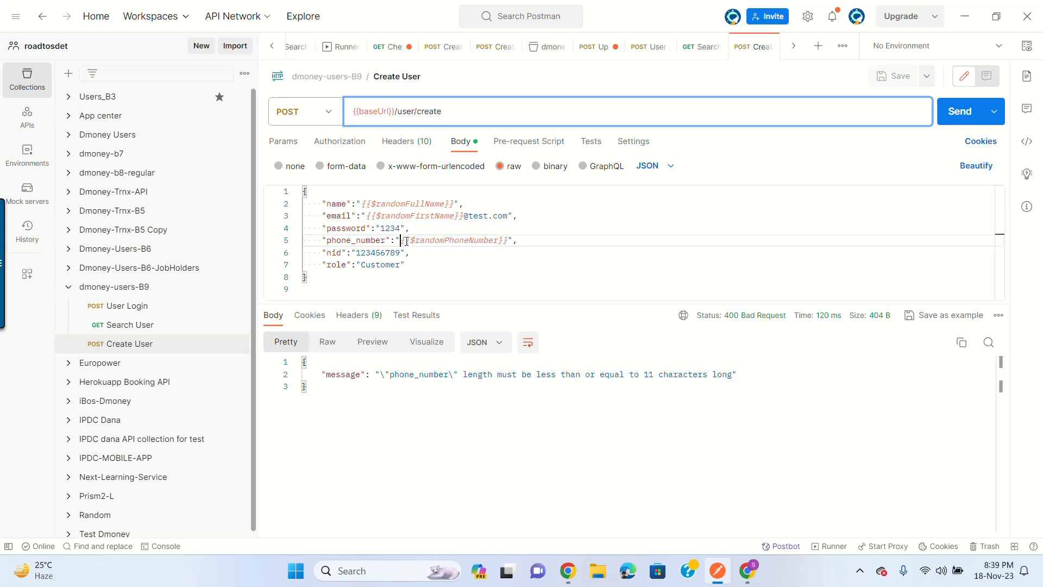
drag(401, 240, 508, 240)
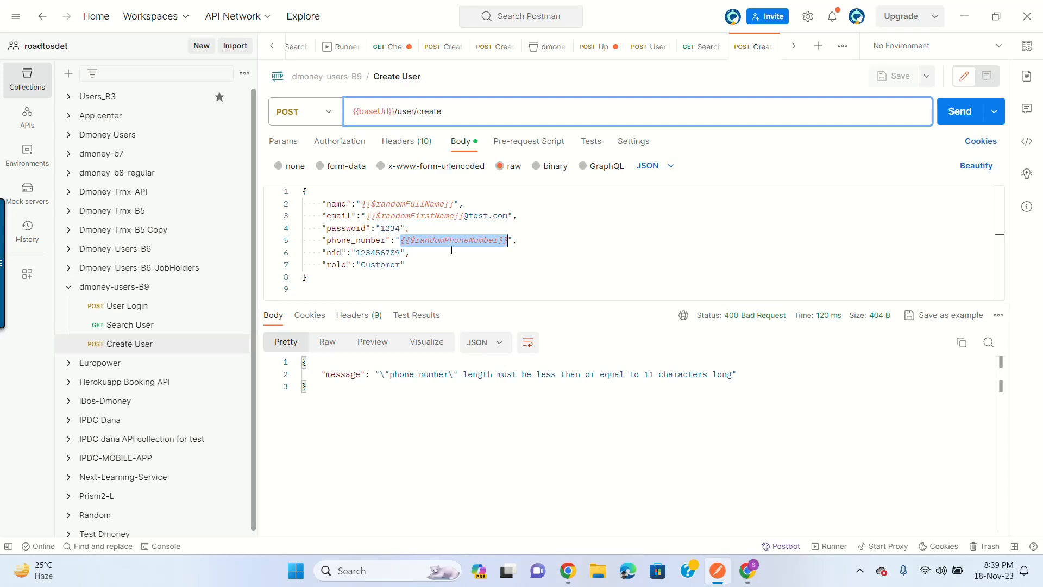
Step: Glance at the Tests and Body tabs, ending on Create User's empty Pre-request Script
click(531, 146)
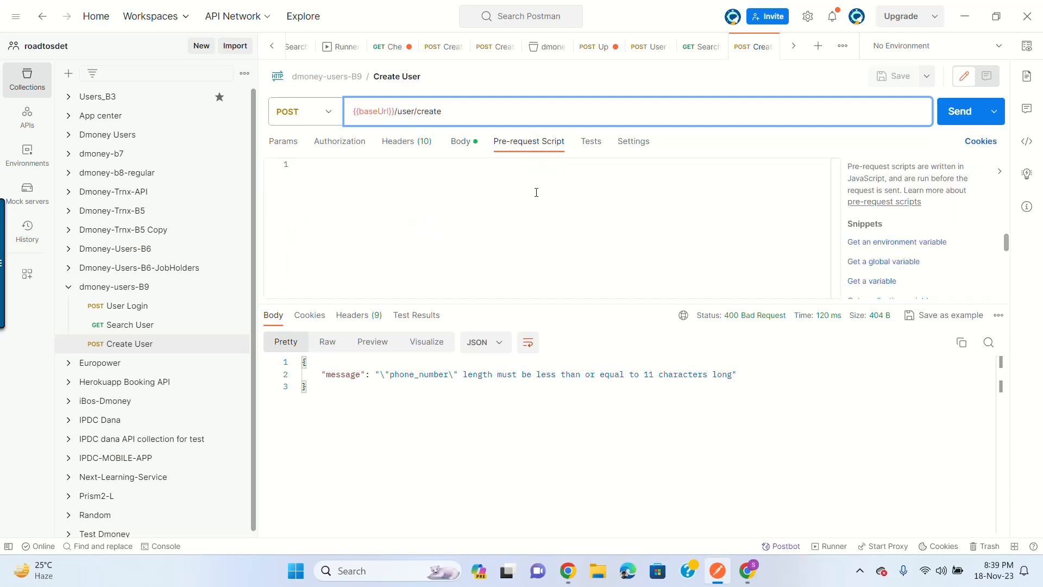
click(590, 142)
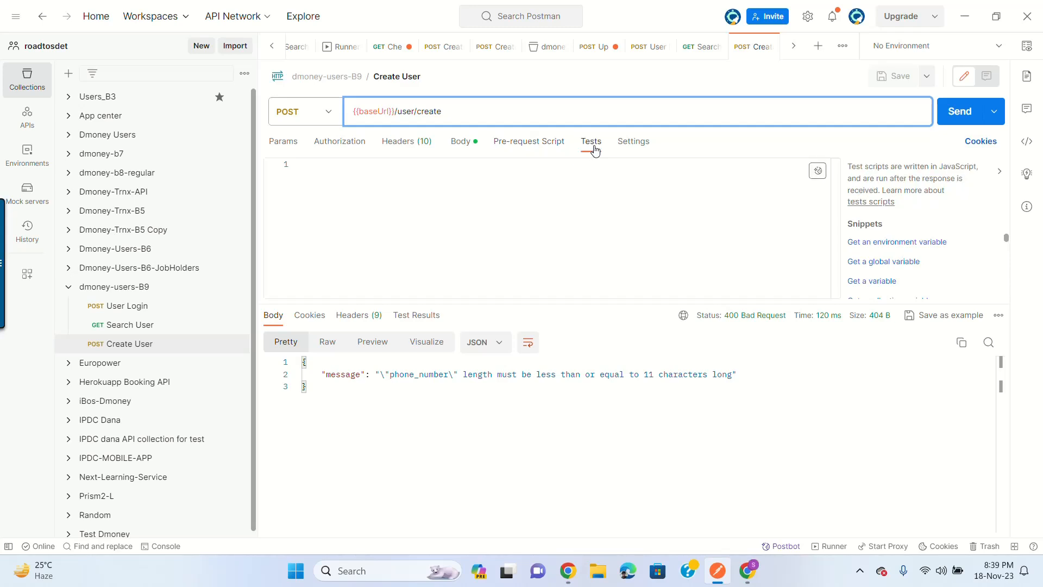
click(538, 148)
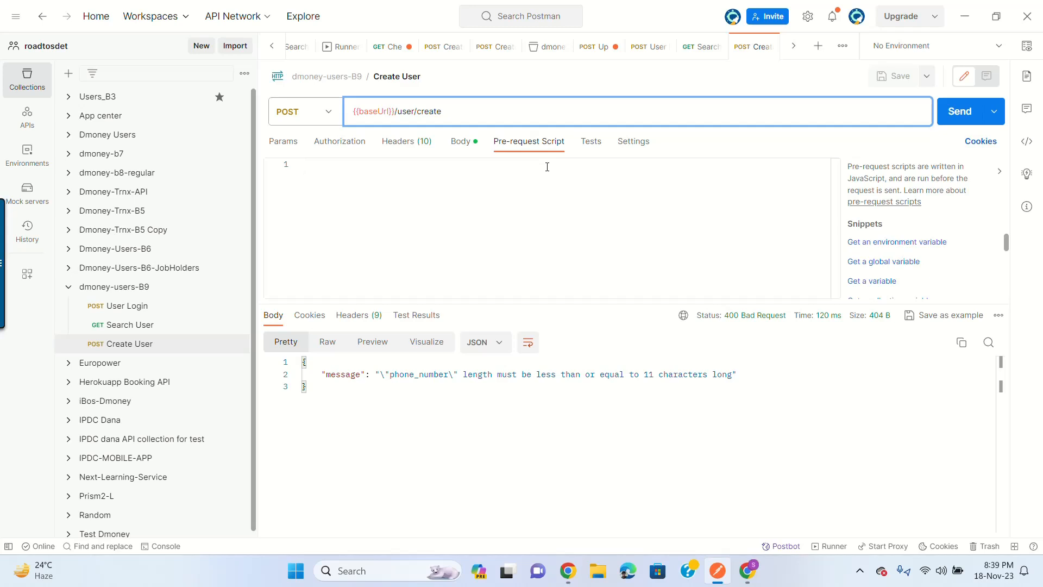
click(463, 143)
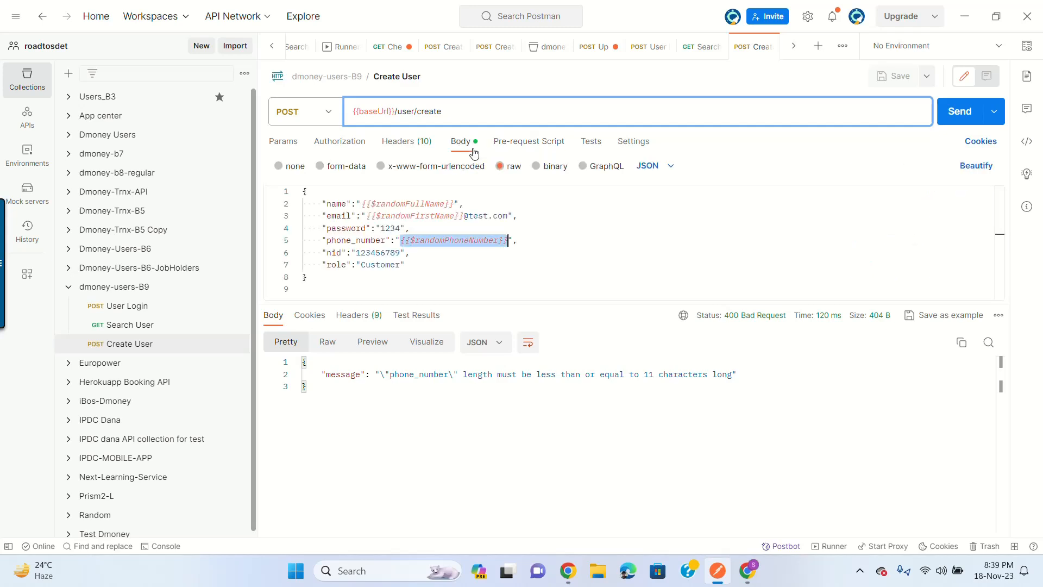
click(525, 143)
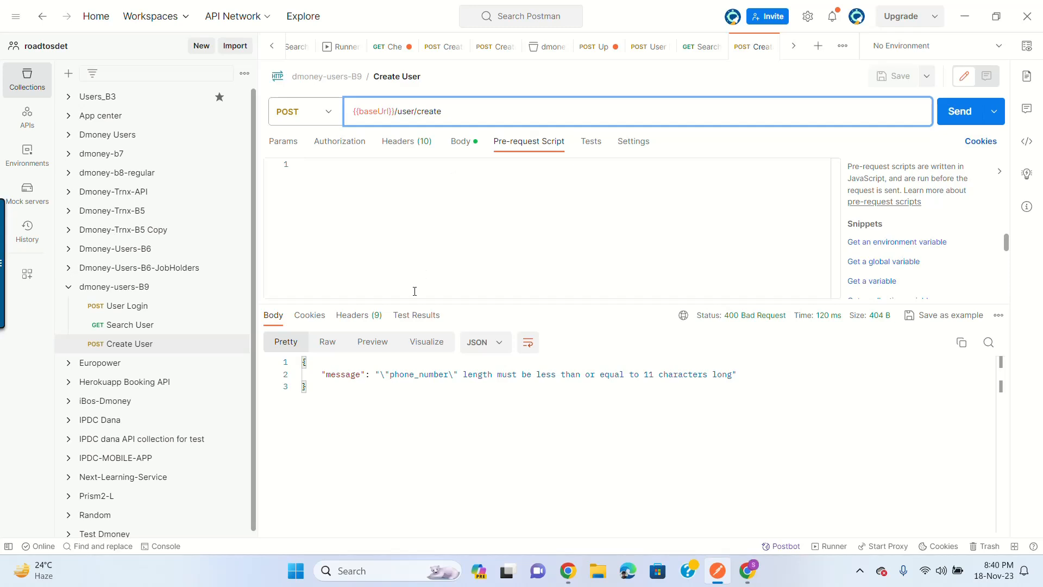
Step: Review the last POST log's headers in the Console, then clear all logs and close it
click(166, 546)
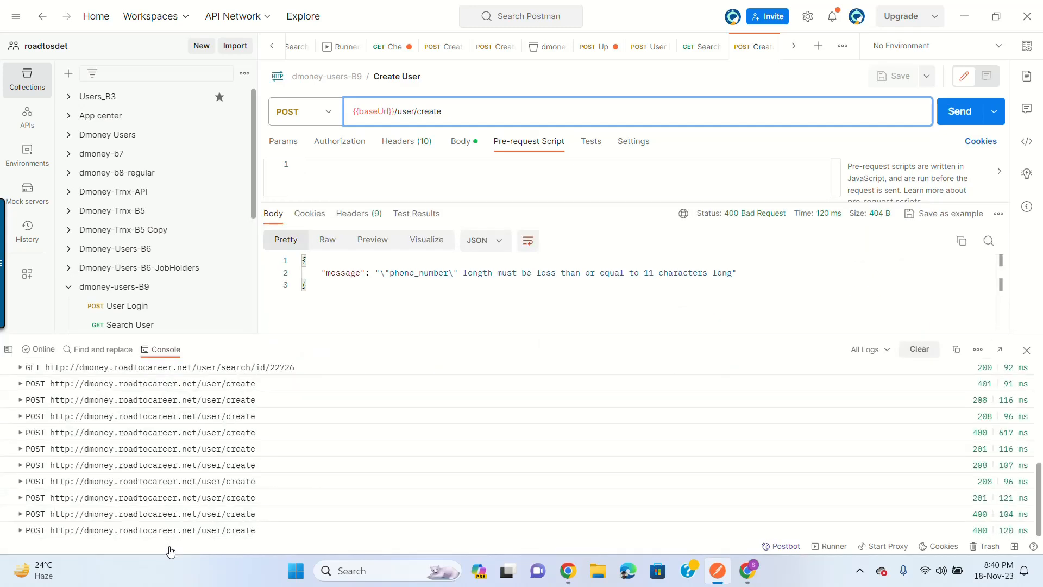
click(19, 530)
scroll(387, 475, down, 5)
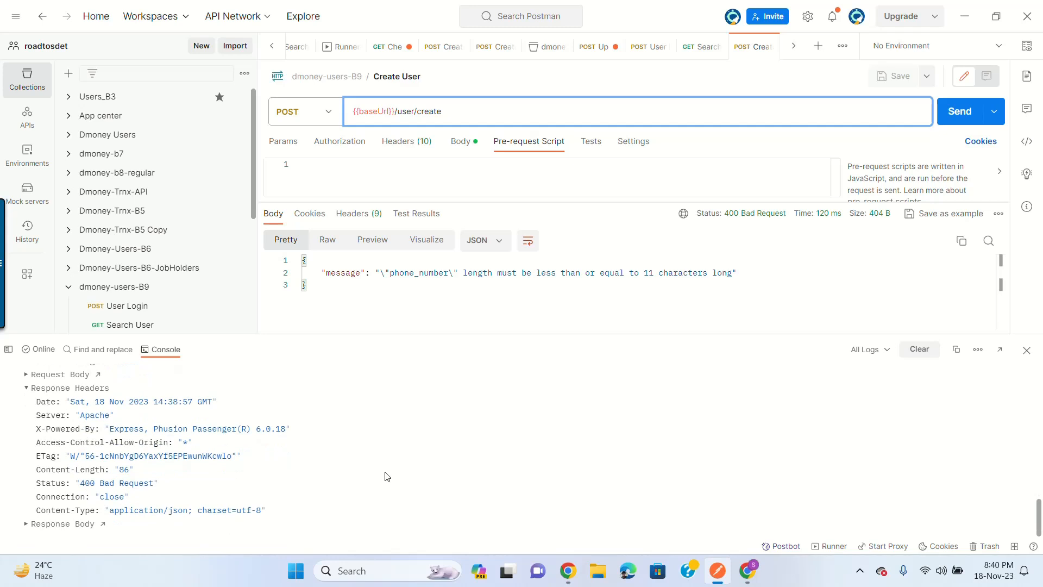
scroll(324, 485, up, 1)
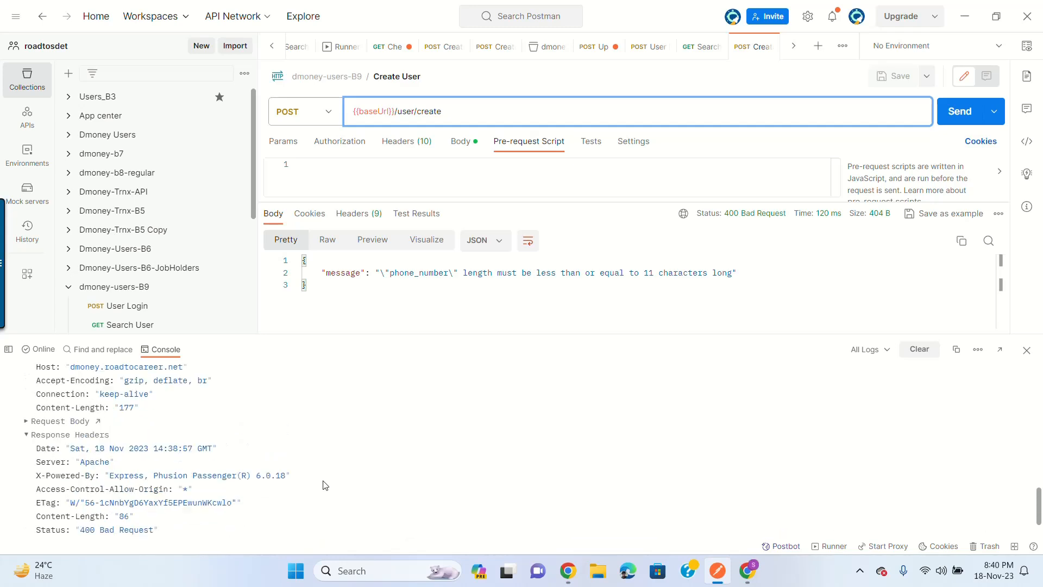
scroll(324, 485, up, 2)
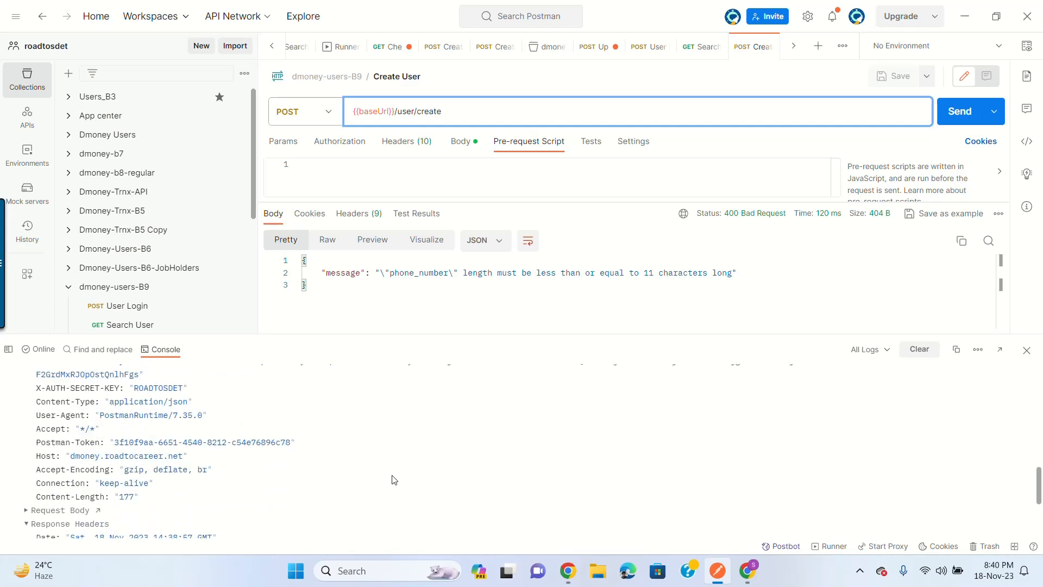
scroll(455, 485, down, 3)
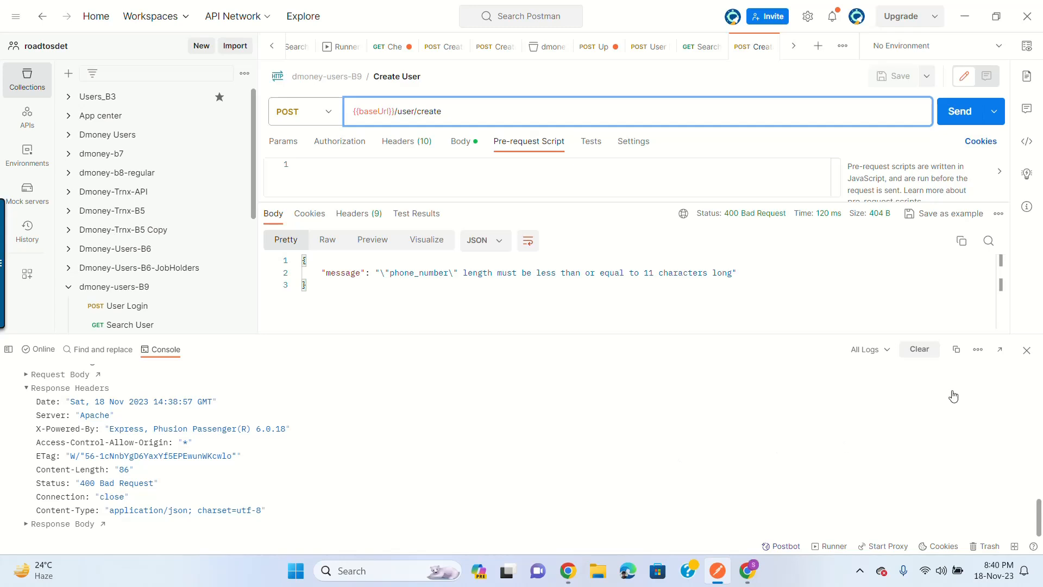
click(919, 349)
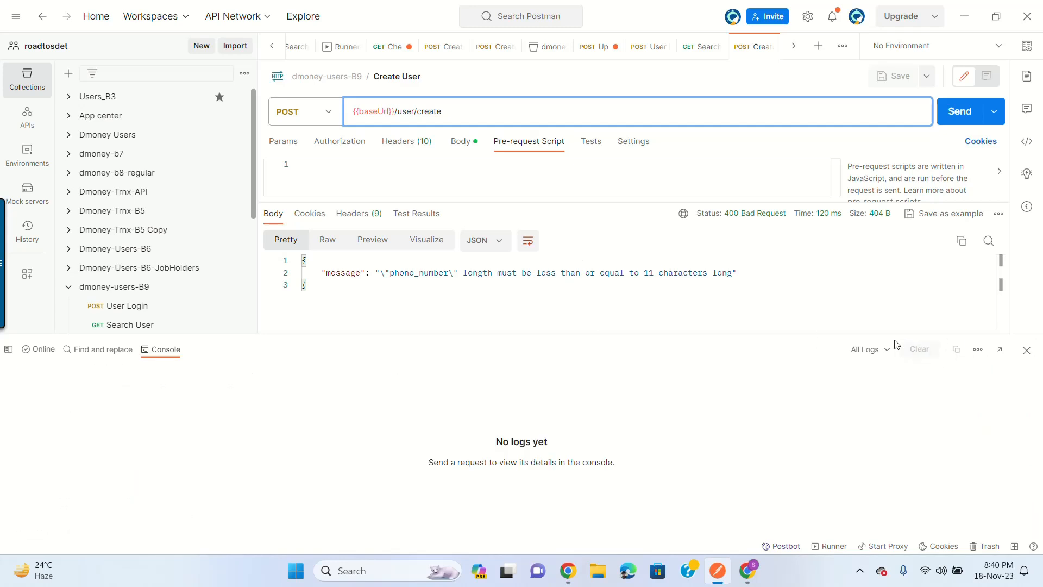
click(1026, 350)
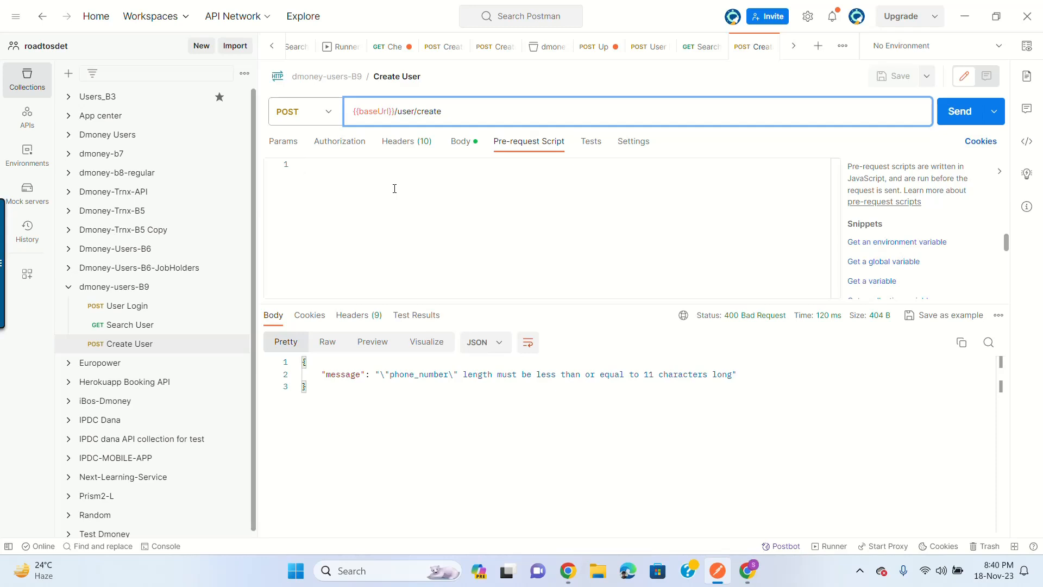
Step: Write line 1: var randNumber = _.random(1000000,9999999)
text(var )
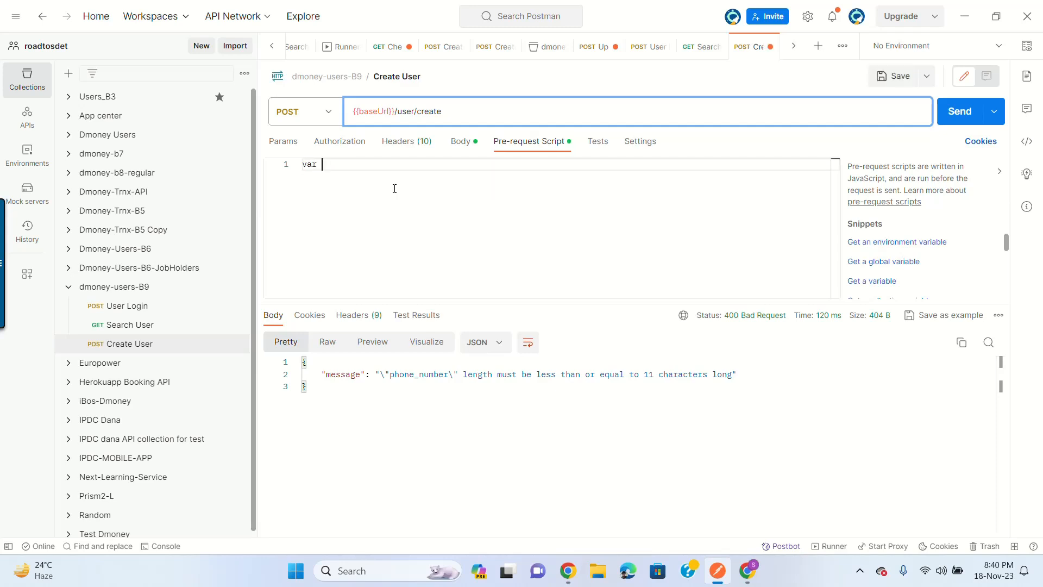
text(randNumber= )
text(.rn)
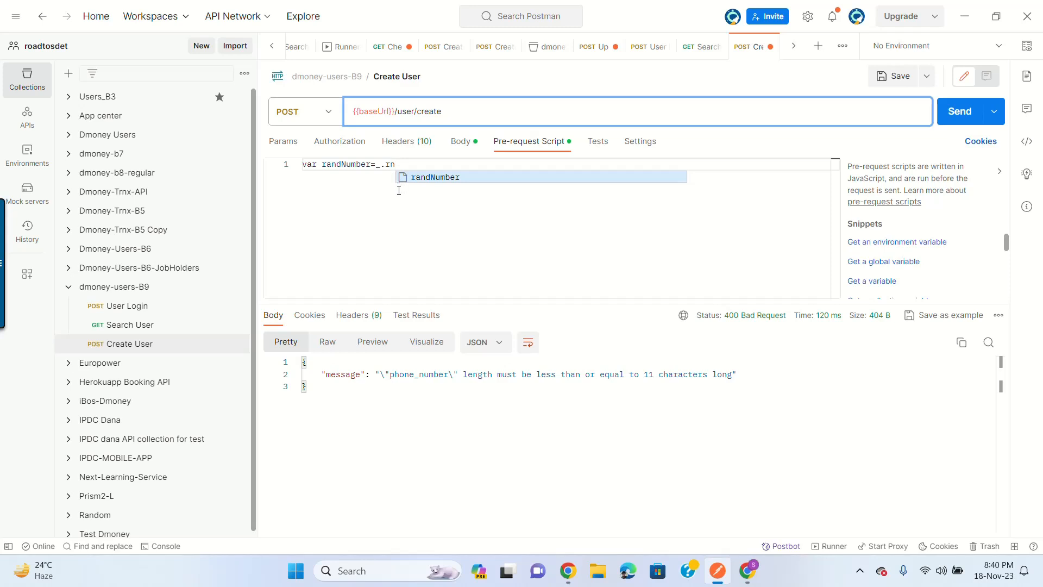
key(BackSpace)
text(ad)
key(BackSpace)
text(ndom)
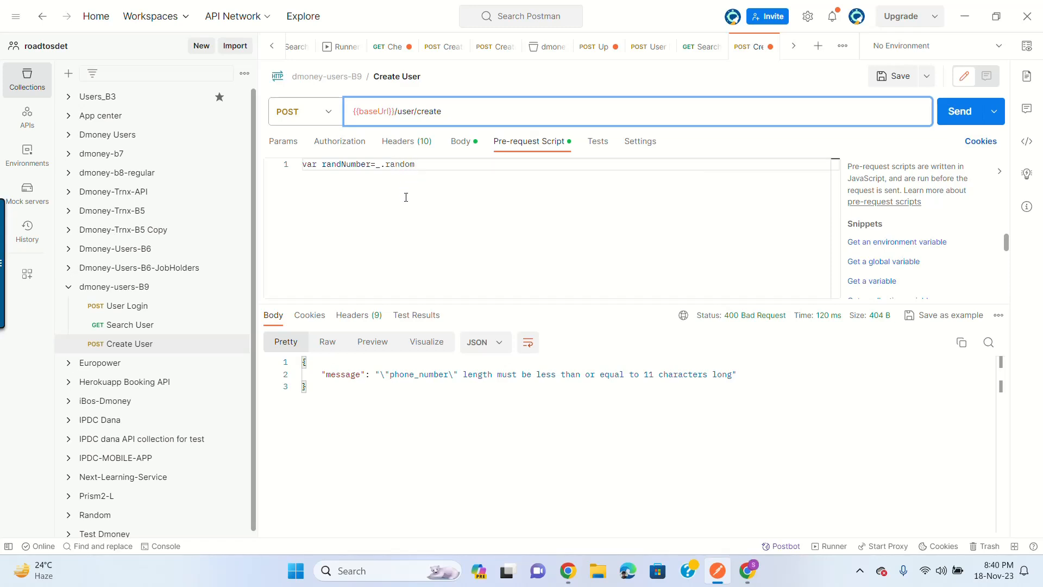
text(()
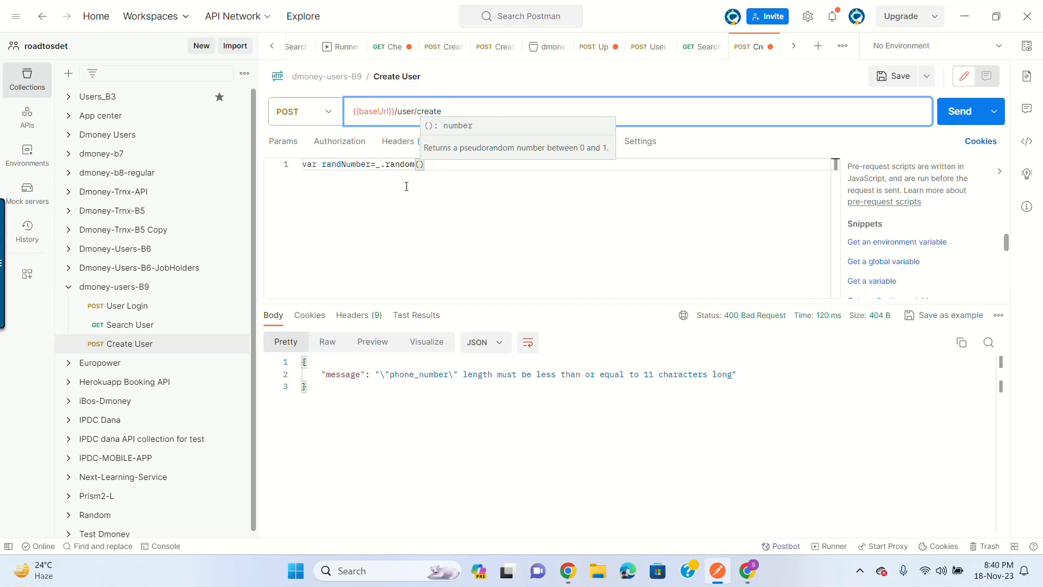
key(Right)
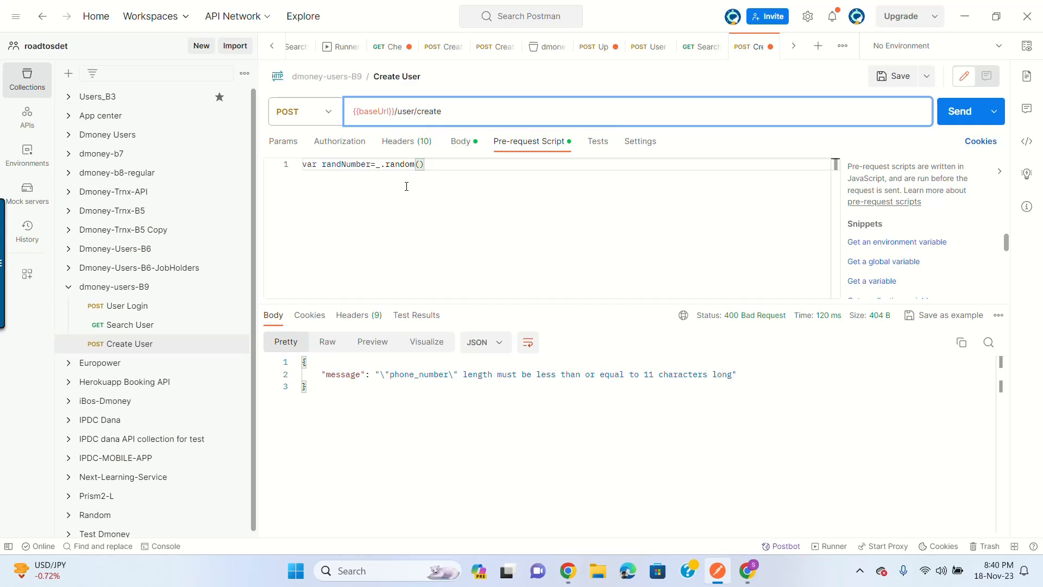
text(1000000,9999999)
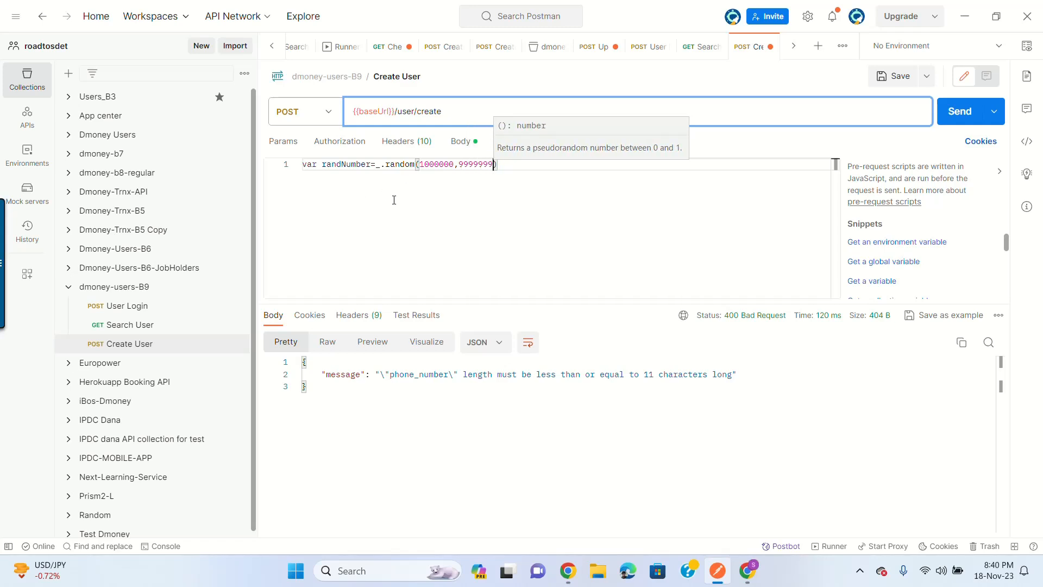
click(530, 172)
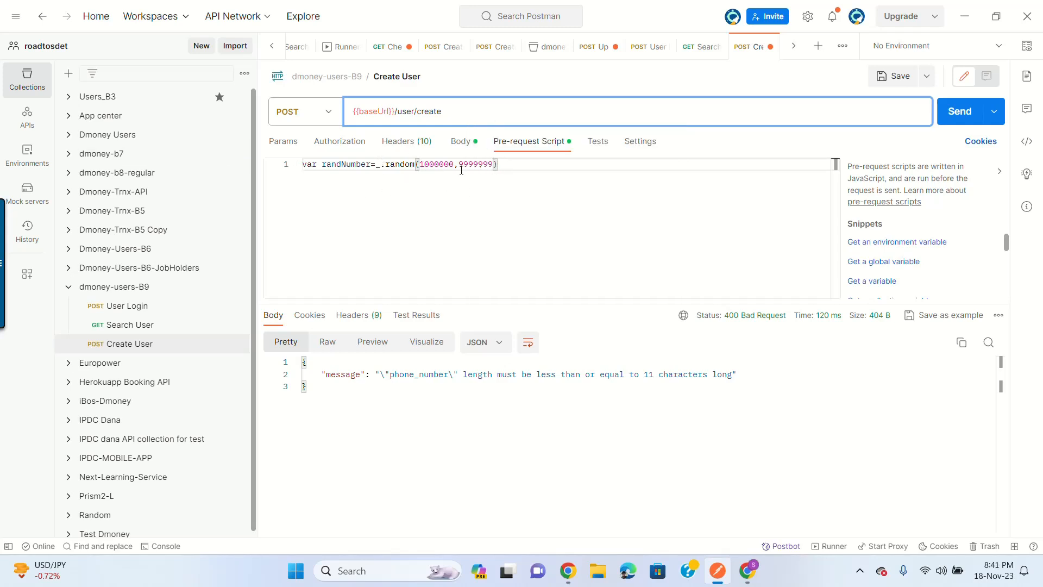
click(439, 165)
click(489, 164)
double_click(348, 164)
click(535, 164)
Step: Add line 2, var prefix=0150;, and end line 1 with a semicolon
key(Return)
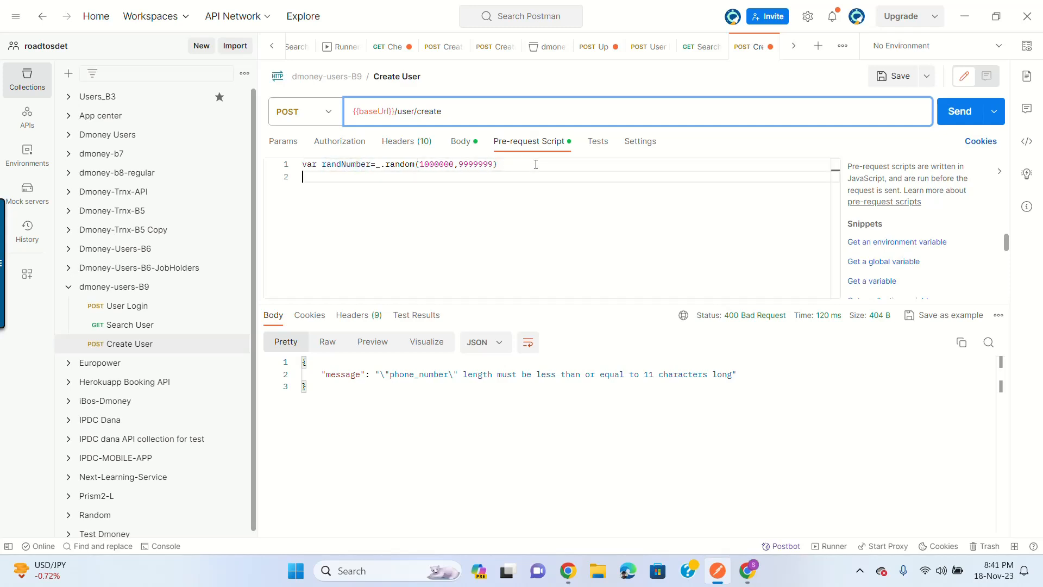
text(var prefix=)
text(0150;)
click(521, 165)
text(;)
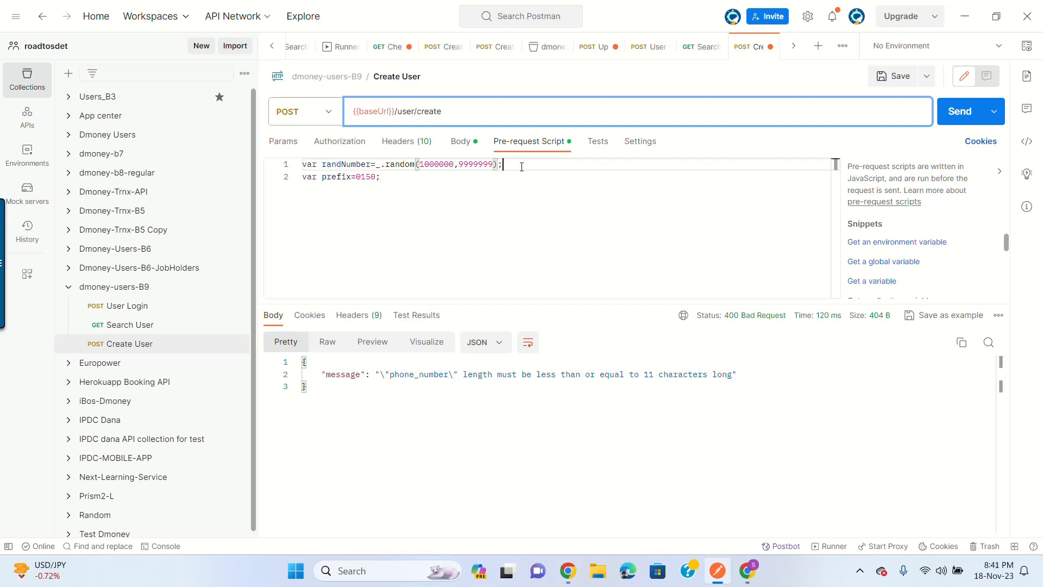
key(Down)
Step: Add line 3: console.log(randNumber+prefix)
key(Return)
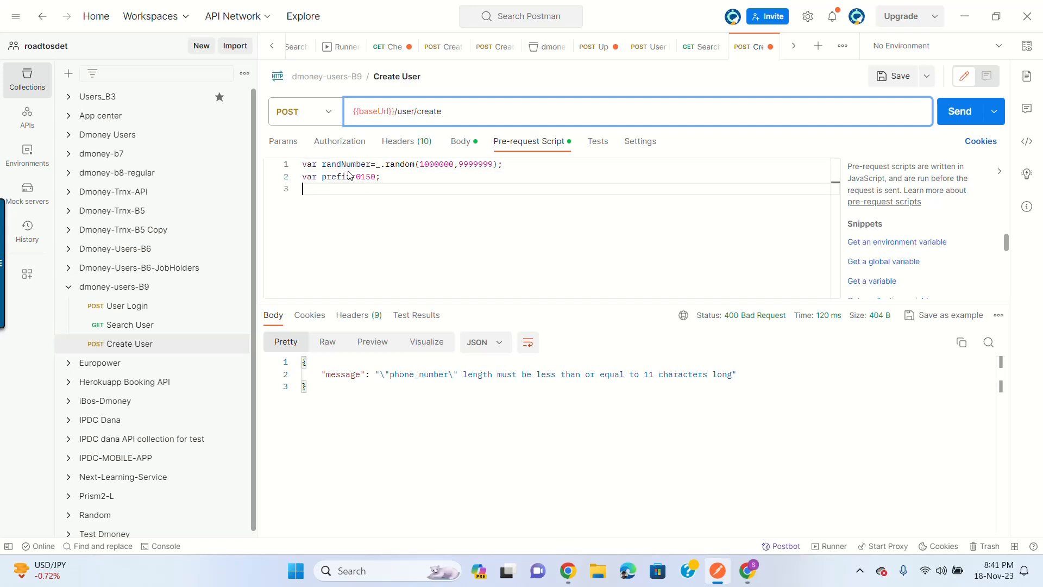
text(con)
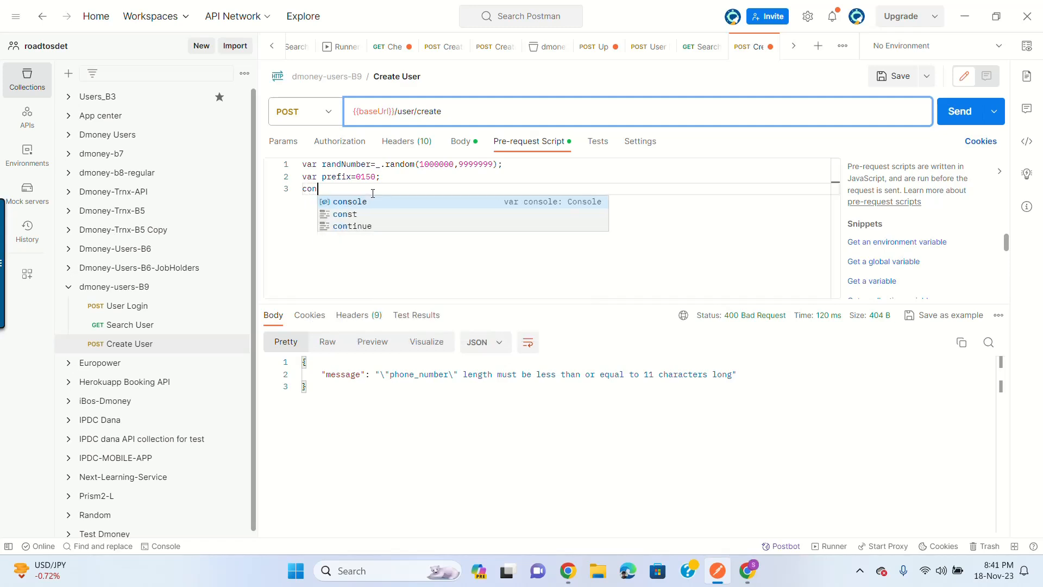
text(sole.log)
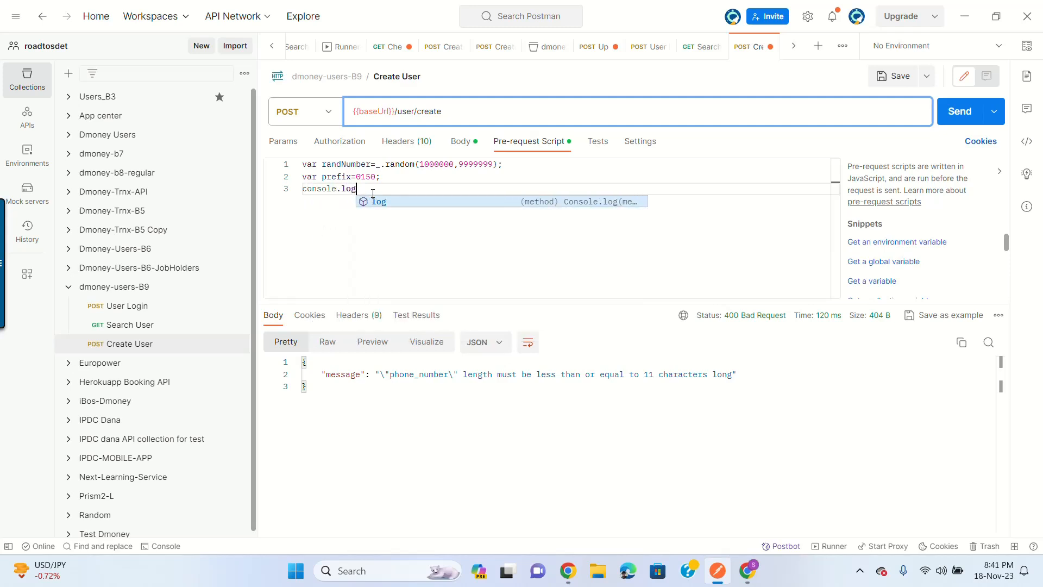
text((random)
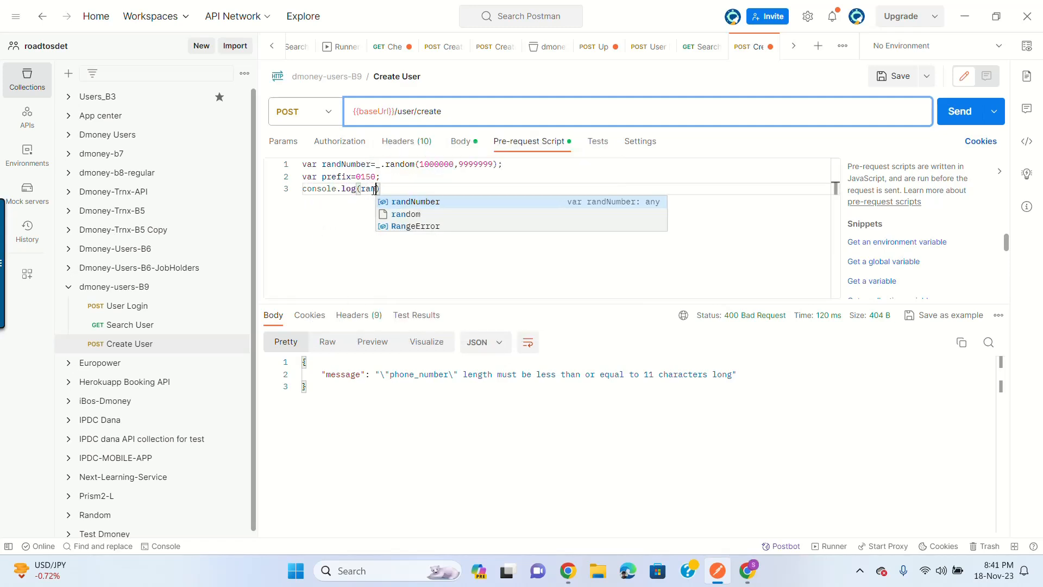
key(Escape)
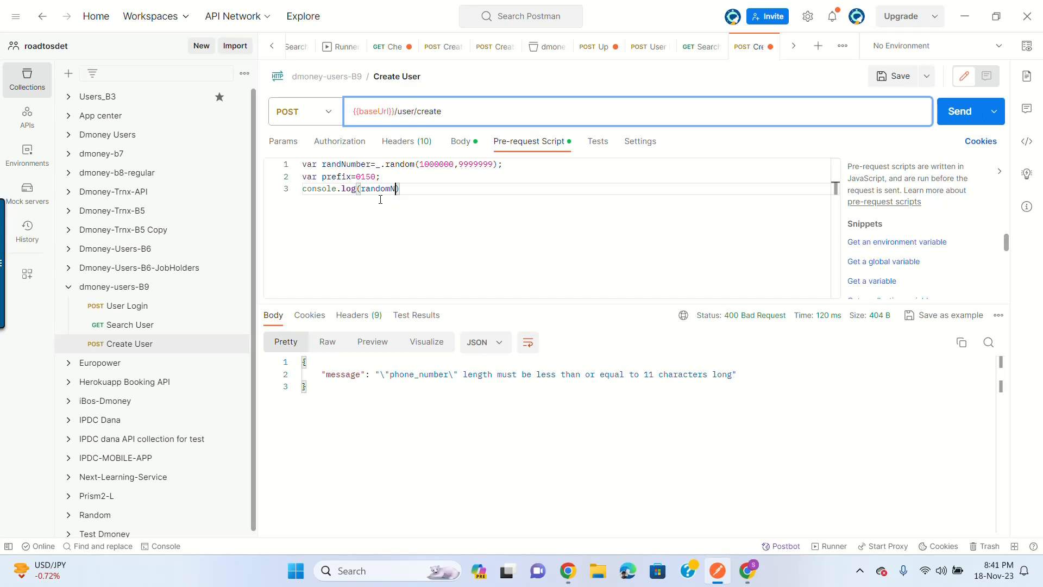
key(BackSpace)
key(BackSpace)
text(Number)
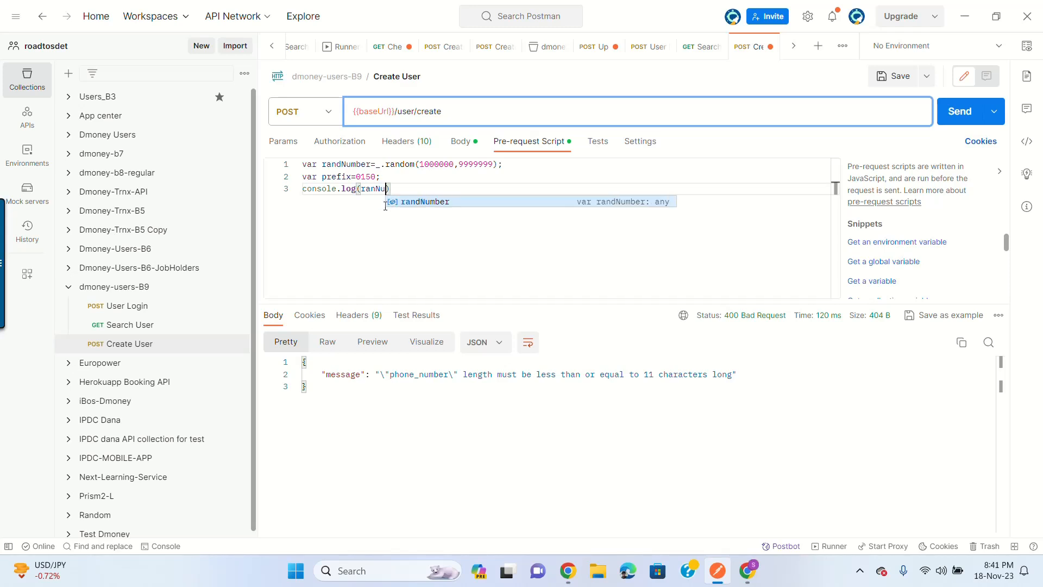
key(Escape)
text(+prefix)
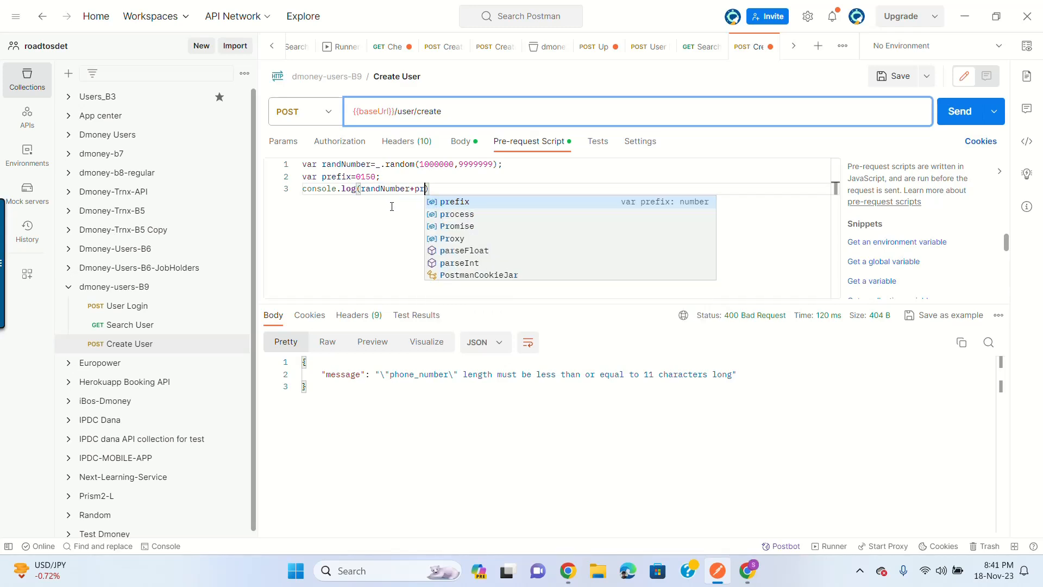
key(Escape)
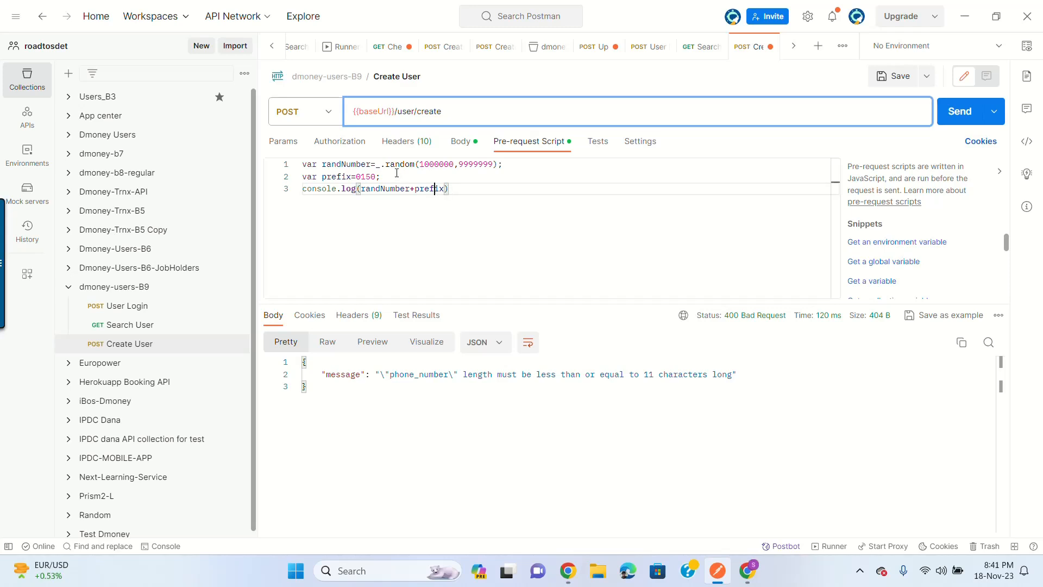
click(342, 164)
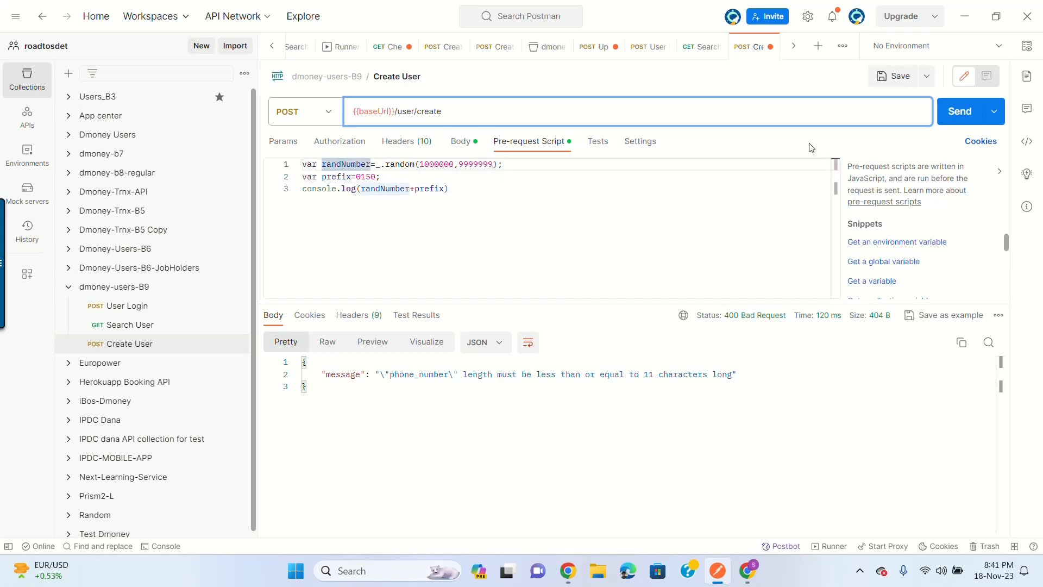
Step: Save and send Create User twice, viewing the logged numbers in the Console
click(892, 82)
click(958, 121)
click(174, 546)
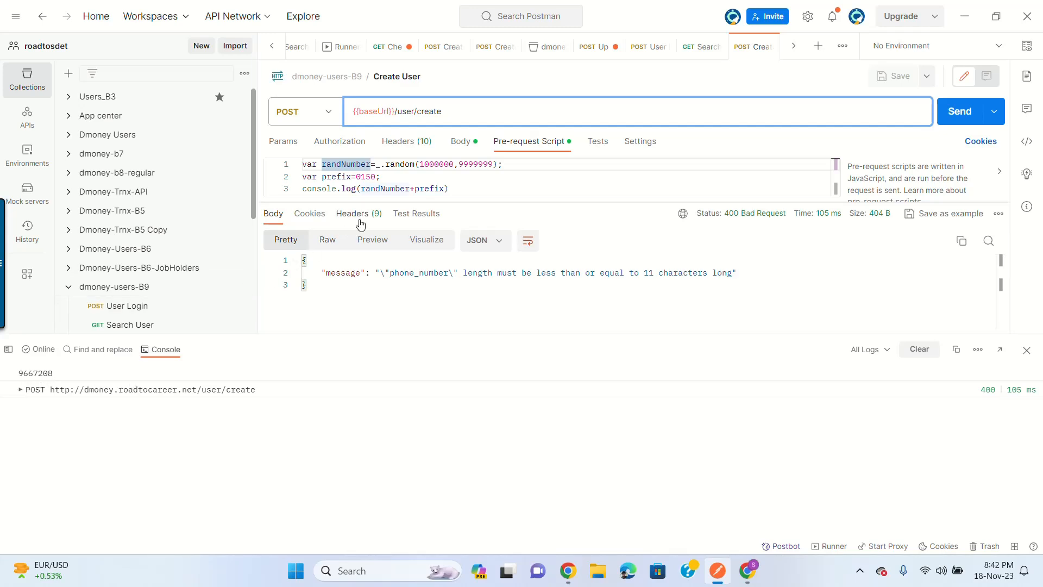
click(445, 188)
click(968, 123)
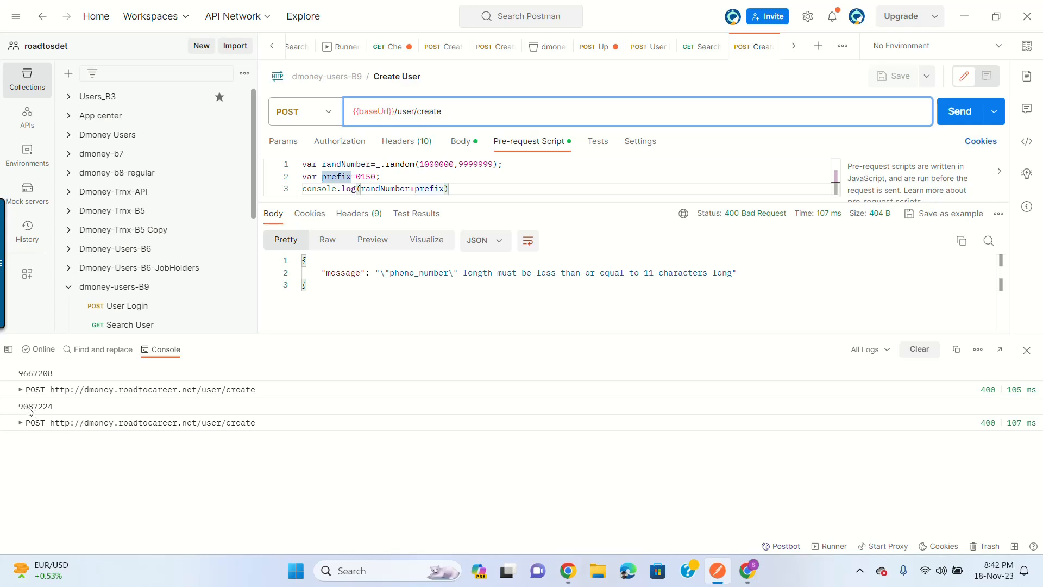
Step: Change the log statement to console.log(prefix+randNumber) and save
drag(466, 202, 456, 272)
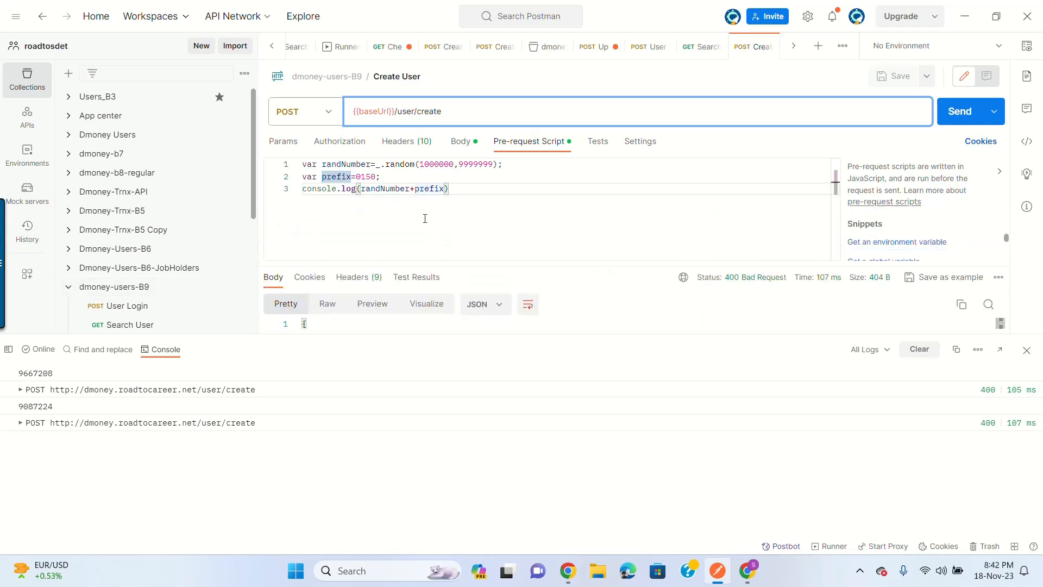
click(407, 190)
click(434, 190)
key(BackSpace)
key(BackSpace)
key(BackSpace)
key(BackSpace)
key(BackSpace)
key(BackSpace)
key(BackSpace)
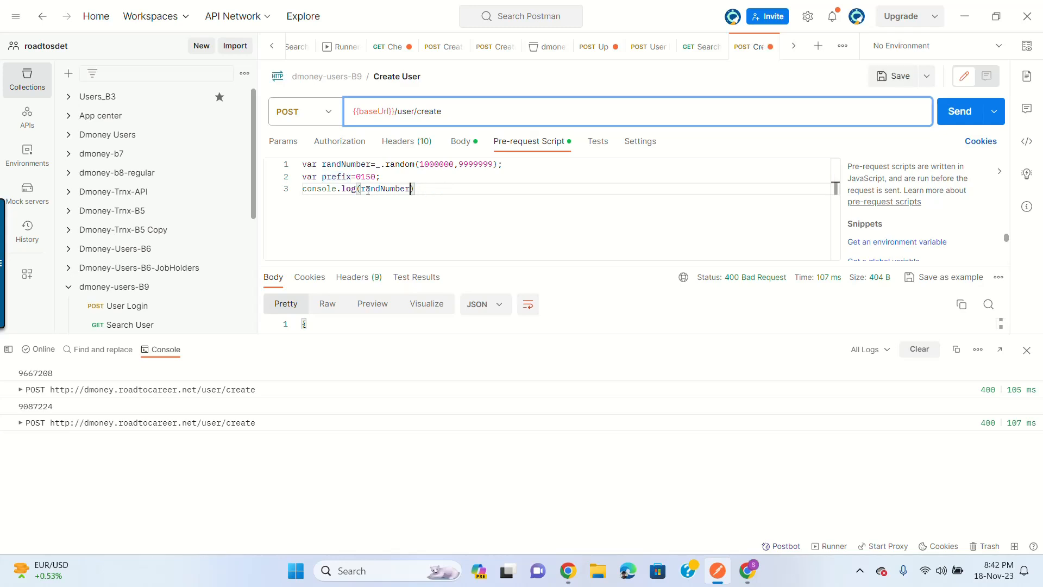
click(363, 190)
text(prefix+)
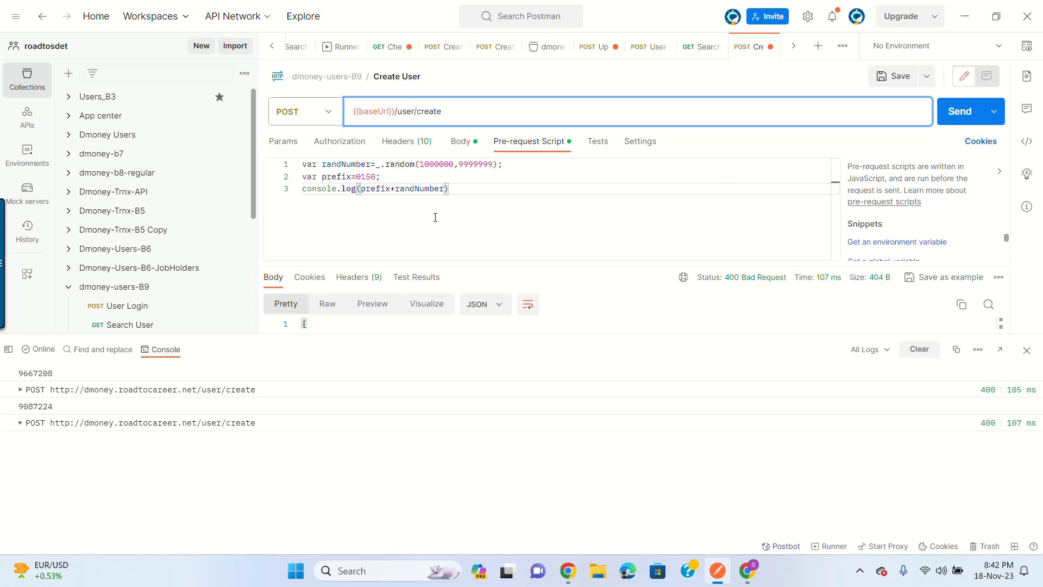
click(893, 76)
Step: Wrap the prefix in double quotes as "0150" and save the script
click(959, 110)
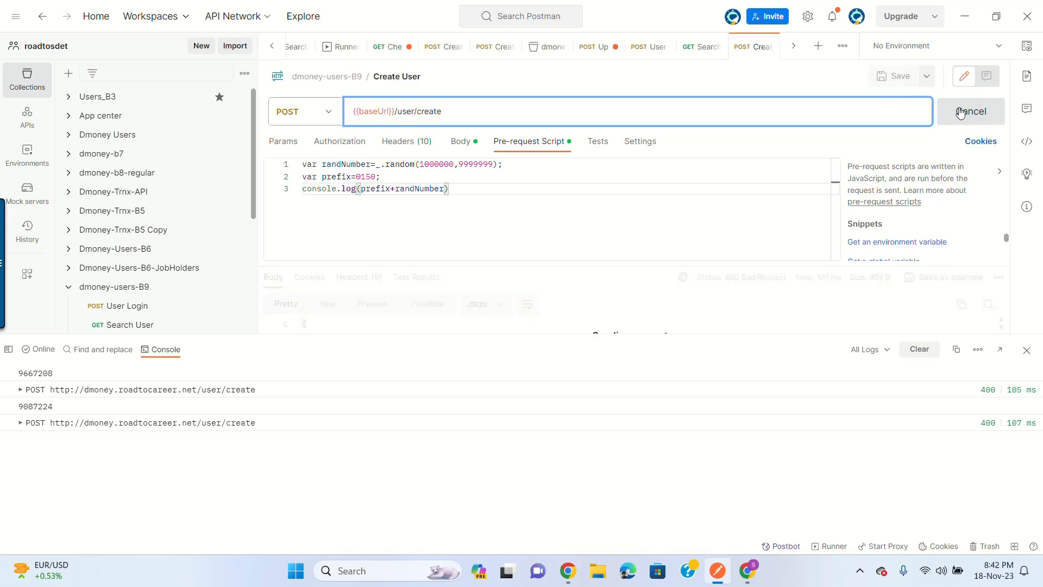
click(356, 177)
text(")
click(380, 180)
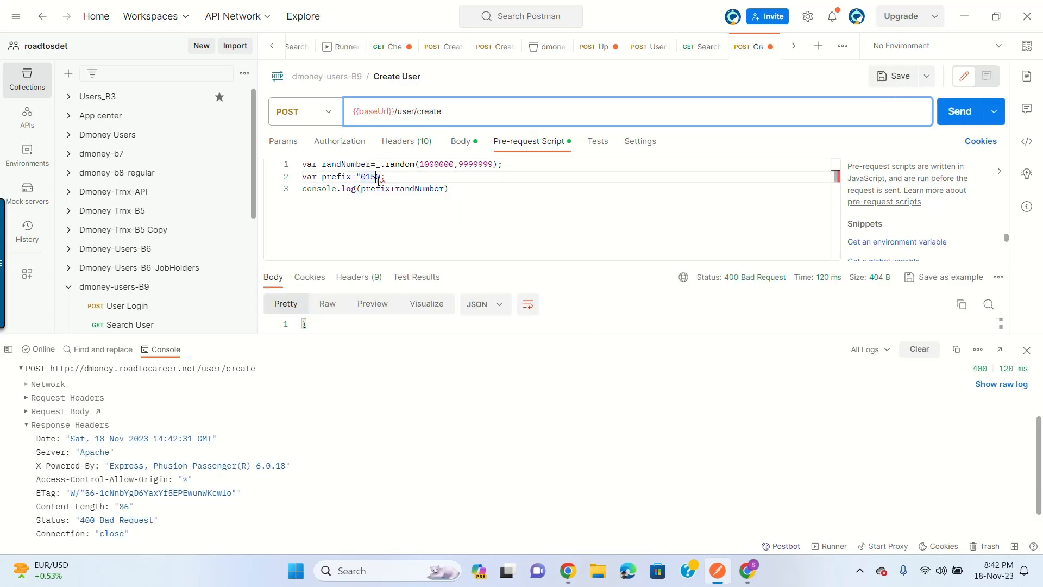
text(")
double_click(362, 177)
click(367, 177)
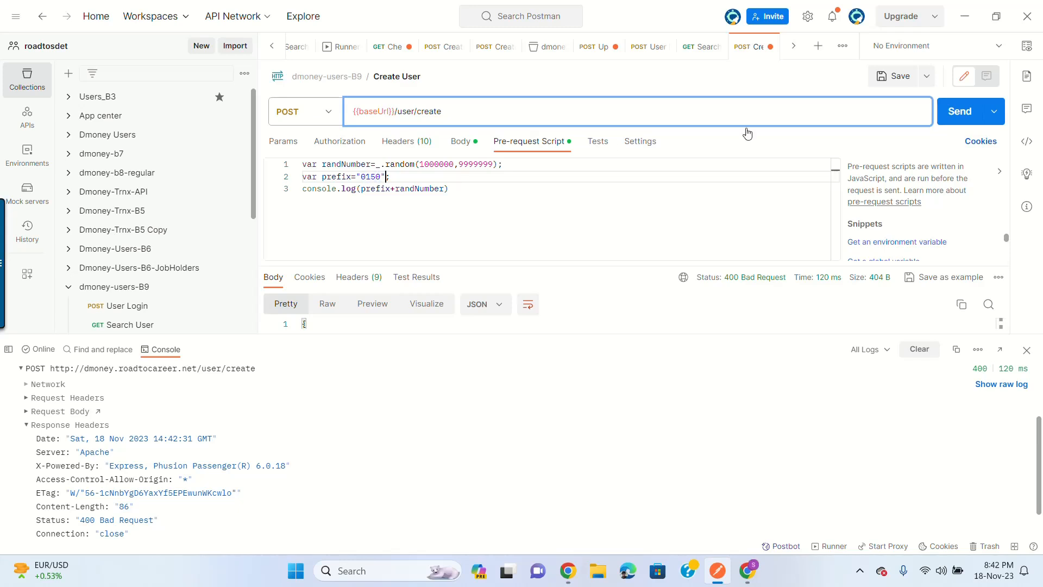
click(899, 76)
click(360, 188)
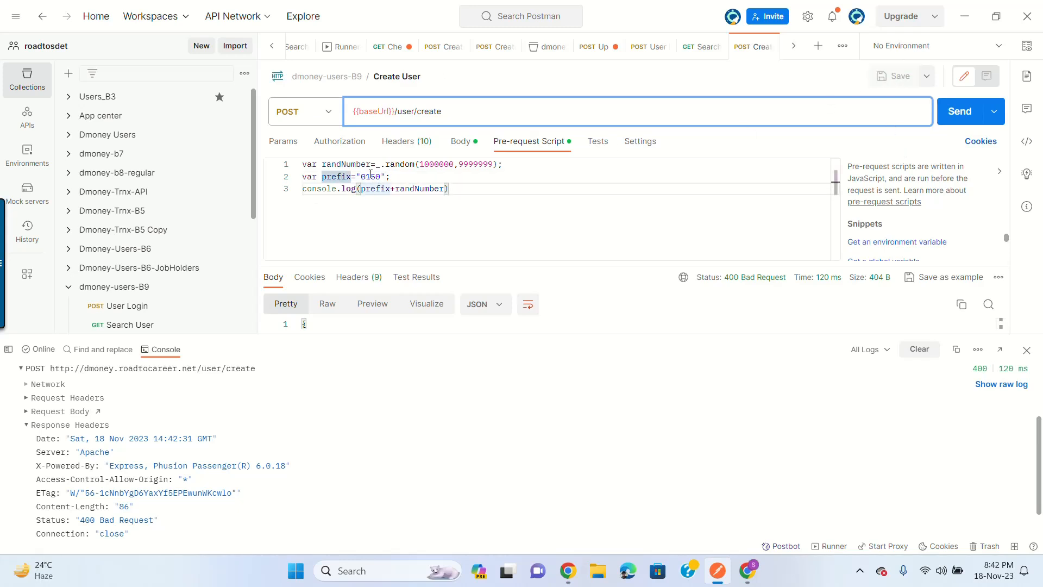
click(348, 165)
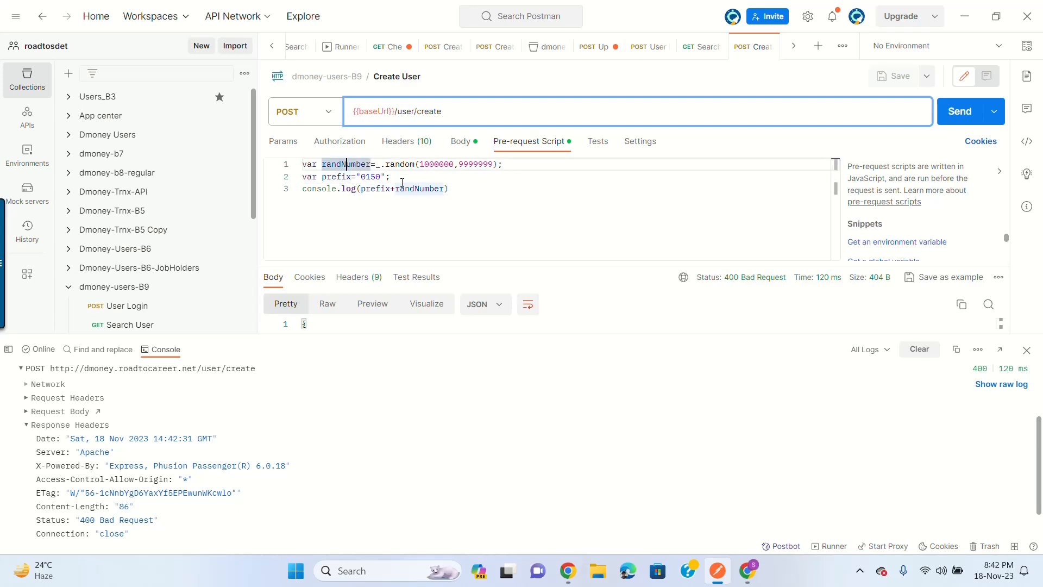
click(954, 119)
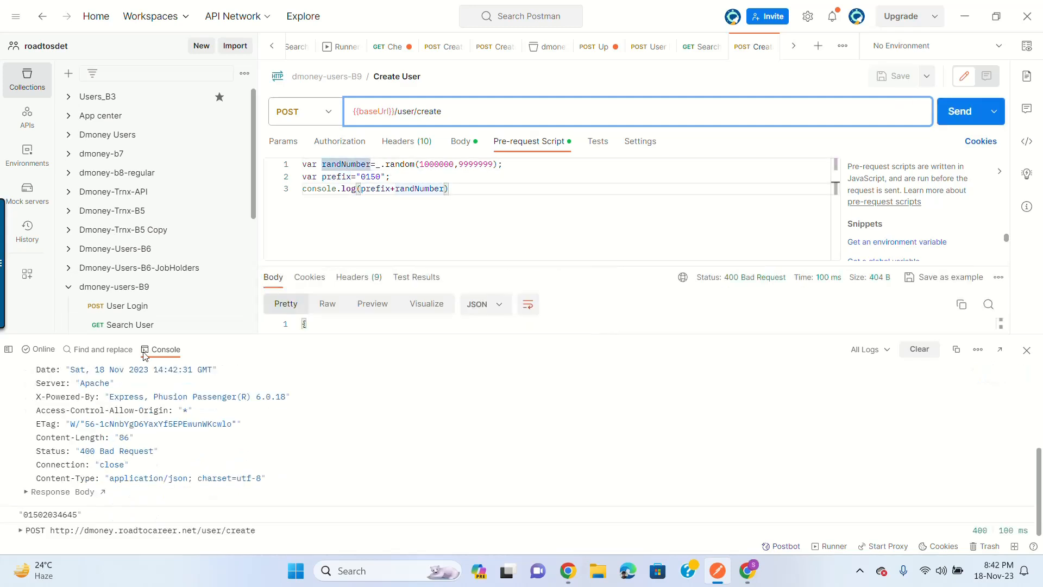
drag(24, 515, 78, 521)
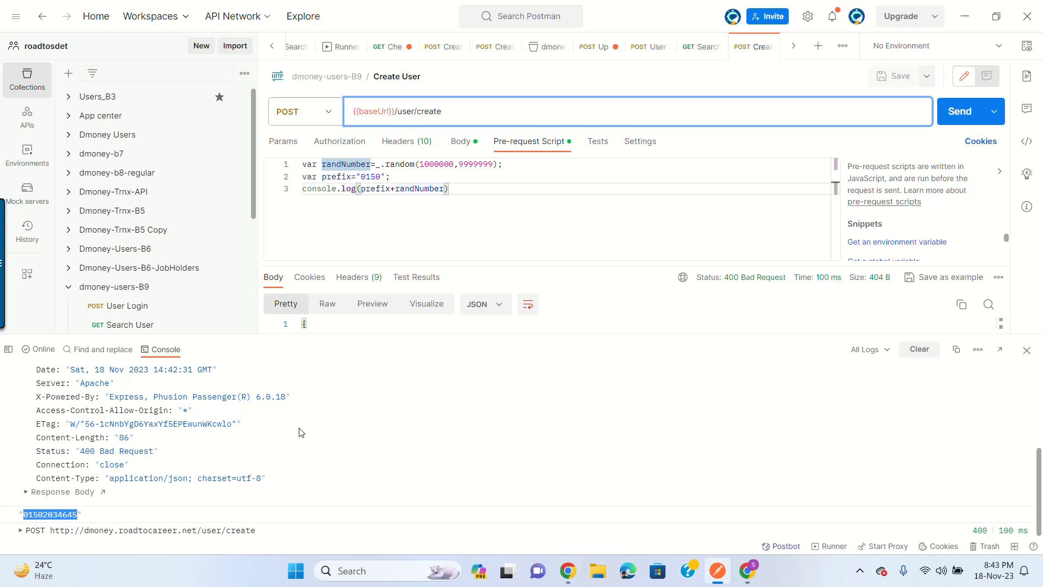
click(977, 106)
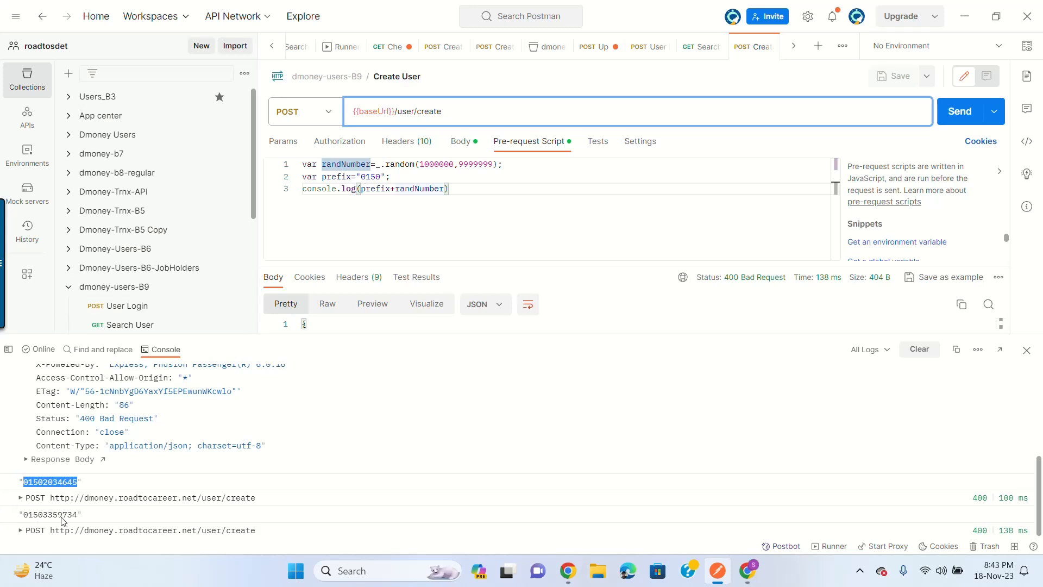
click(440, 187)
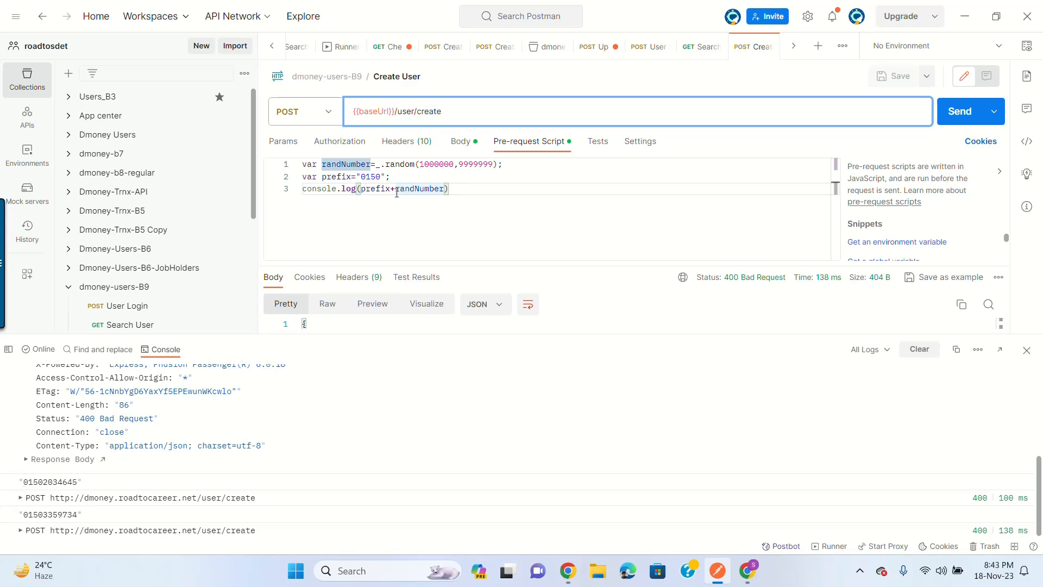
drag(448, 188, 302, 189)
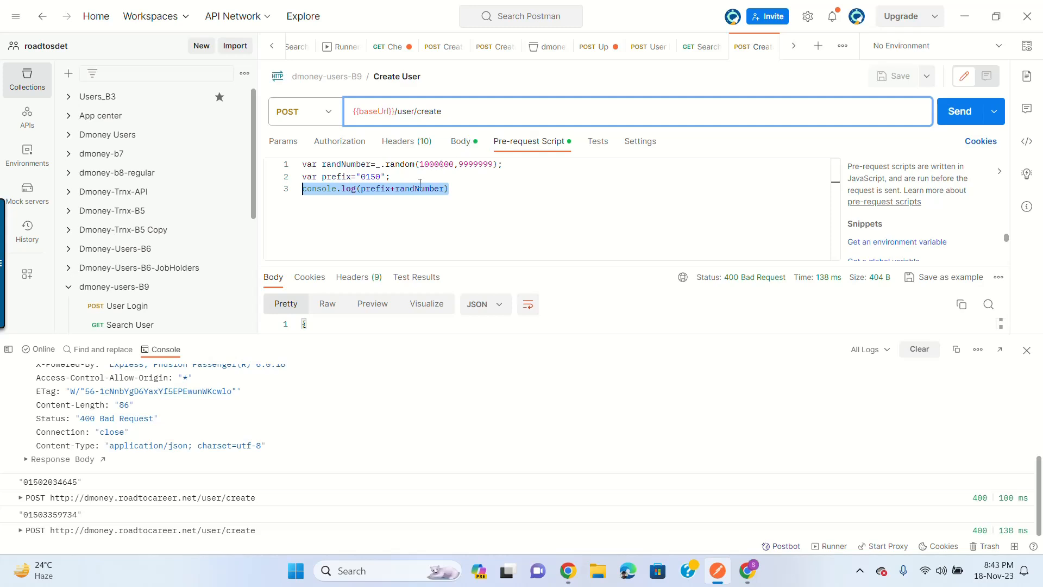
Step: Check phone_number in the Body, then add an empty line 4 below console.log(prefix+randNumber)
click(463, 142)
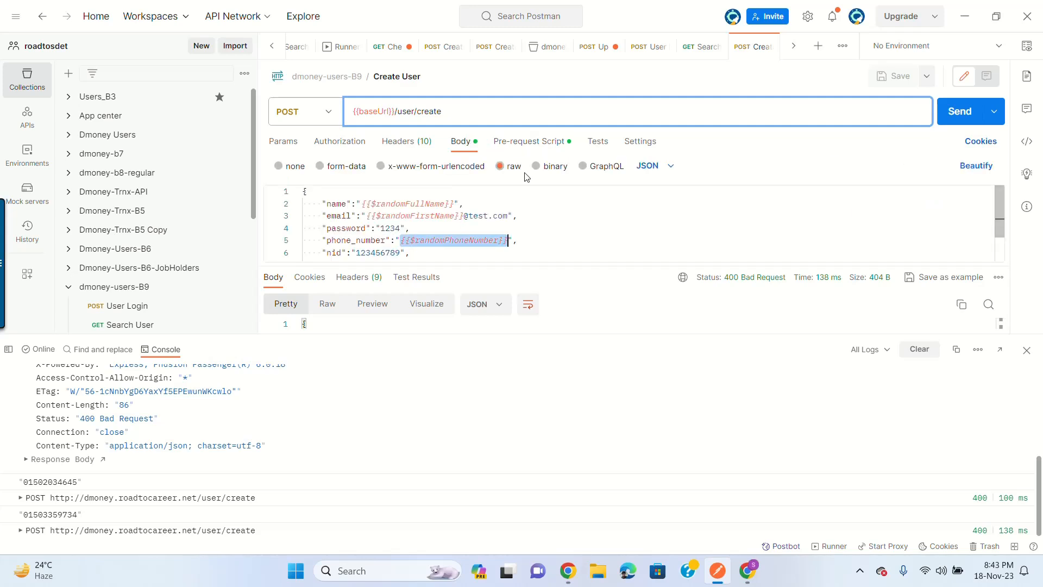
click(538, 142)
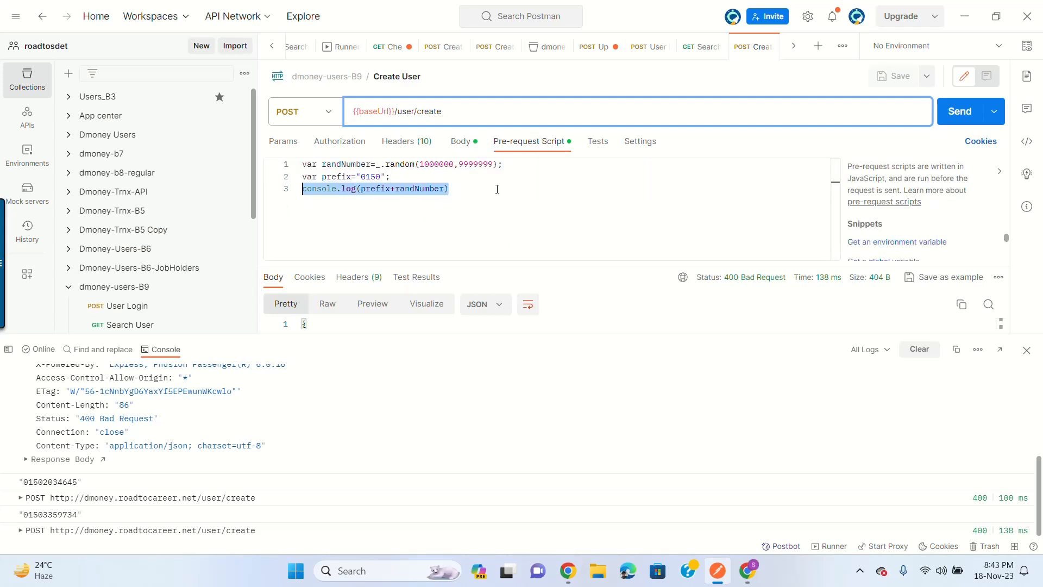
click(497, 188)
key(Return)
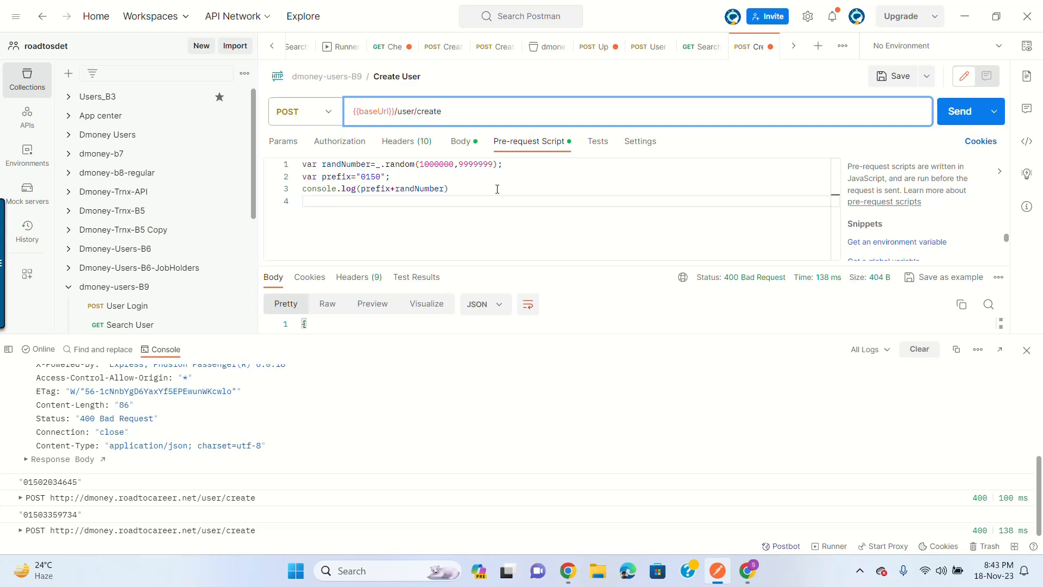
Step: Start line 4 as pm.collectionVariables.set("phoneNumber", using autocomplete
text(pm)
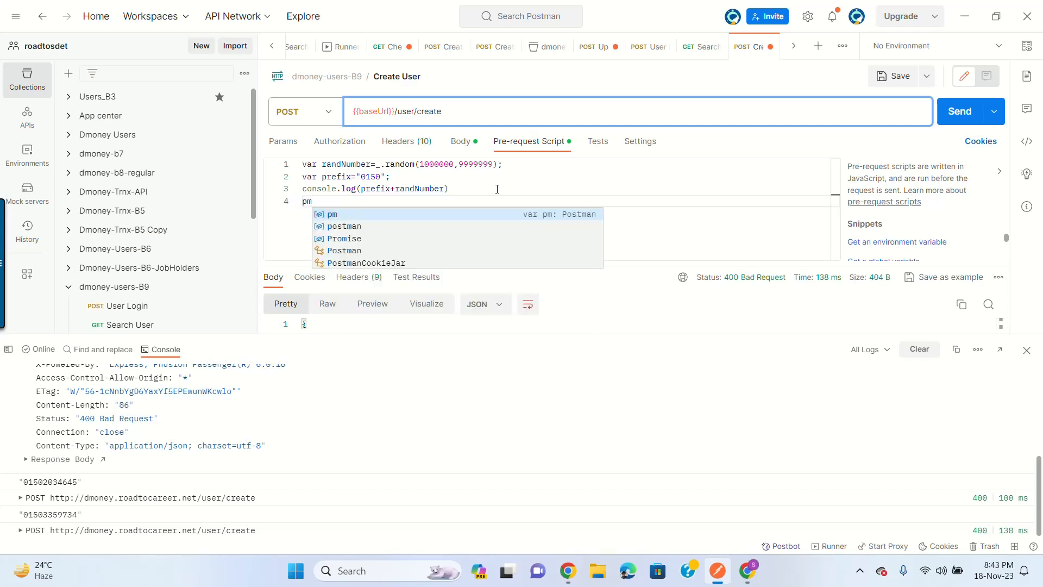
text(.)
key(Return)
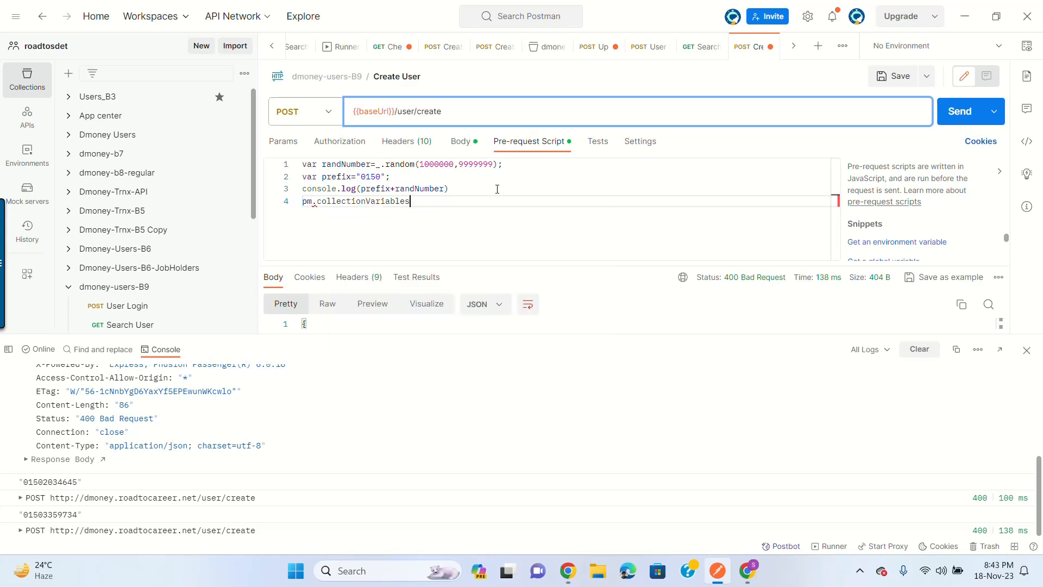
text(.set()
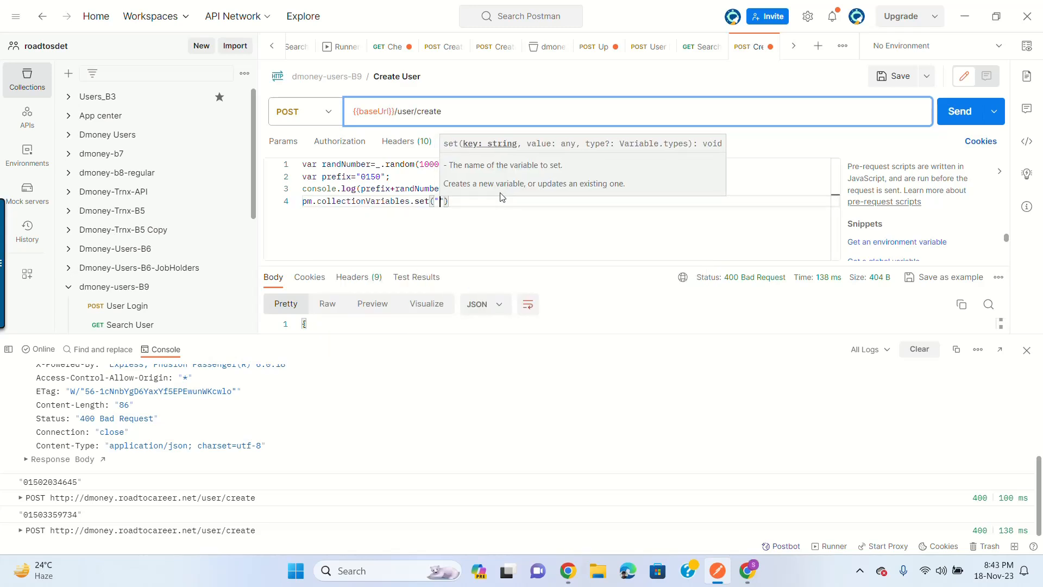
text("phone)
text(Number)
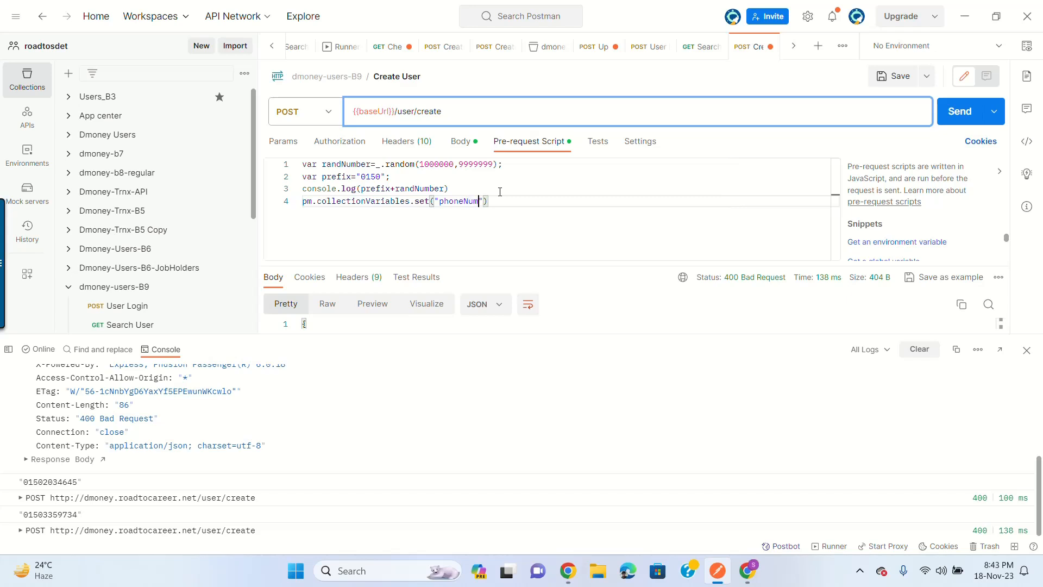
key(Right)
text(,)
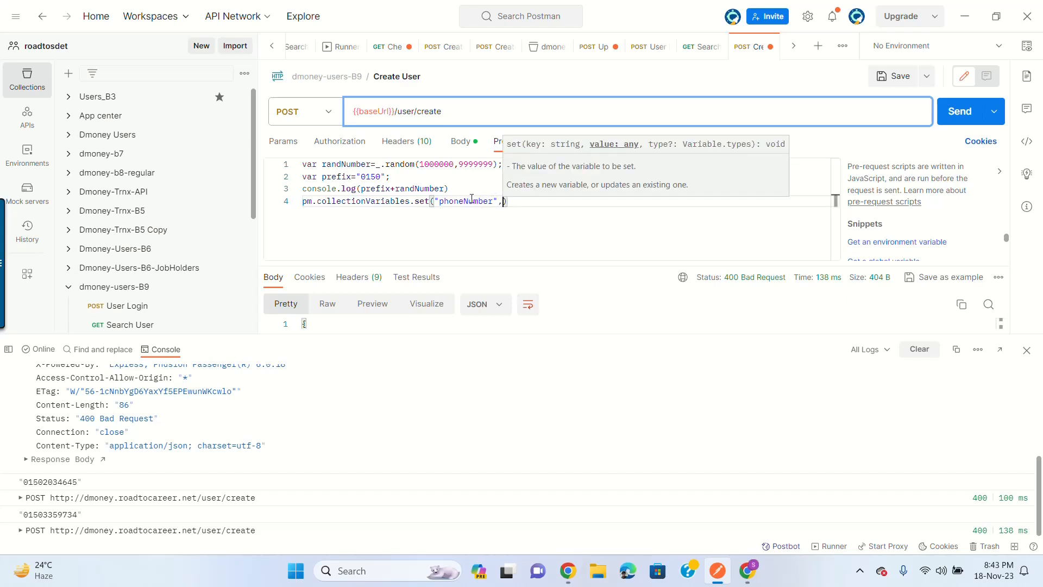
Step: Turn line 3 into var phoneNumber=prefix+randNumber by removing the console.log wrapper
click(360, 189)
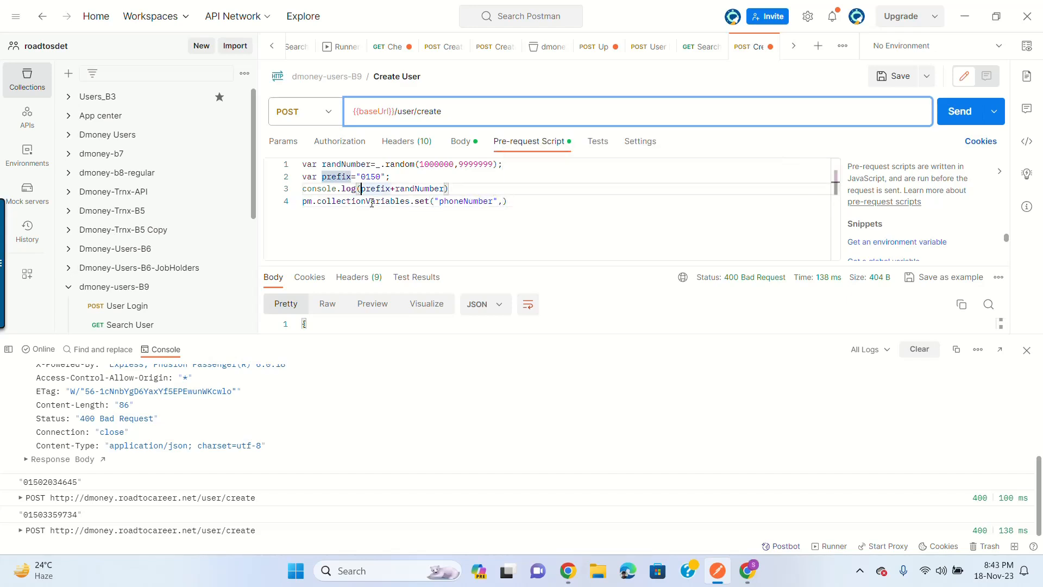
click(440, 176)
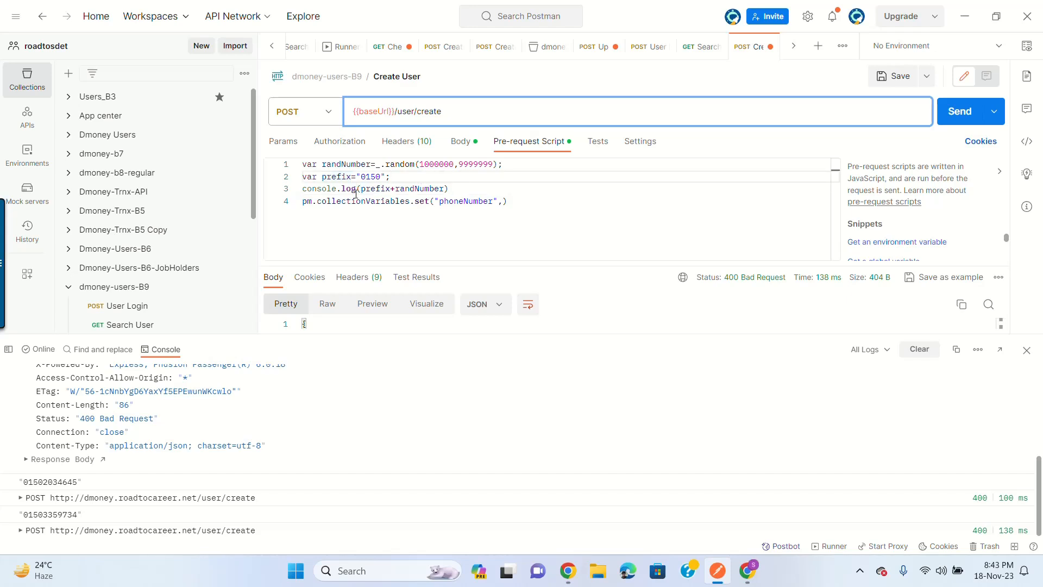
drag(361, 189, 303, 186)
key(BackSpace)
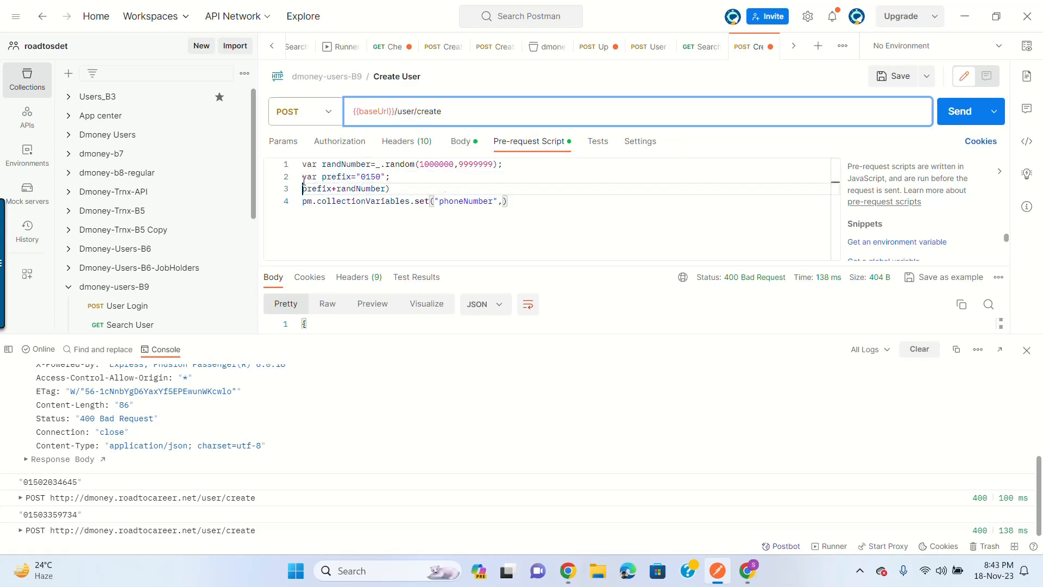
click(416, 189)
key(BackSpace)
click(304, 189)
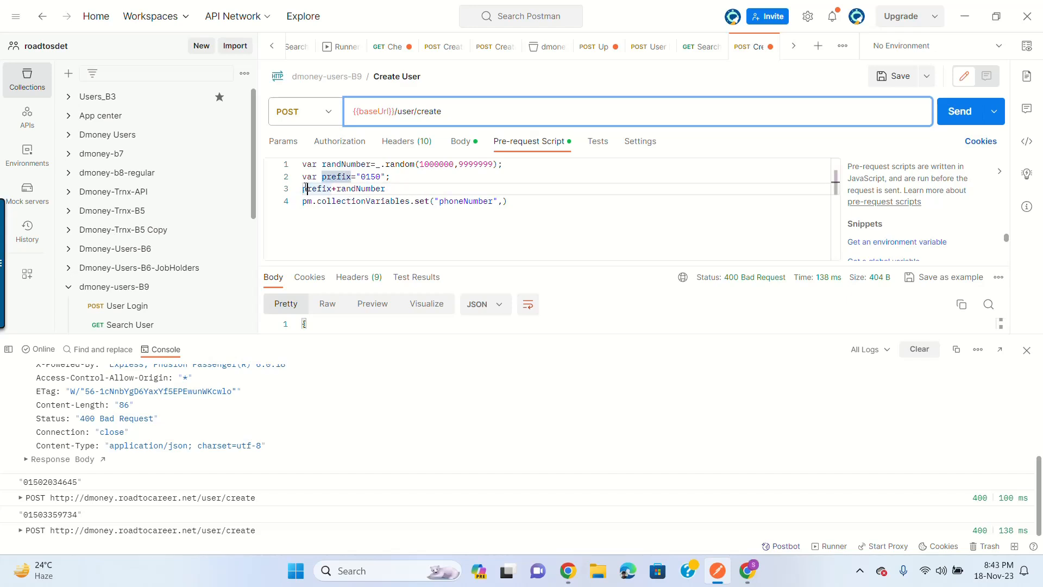
key(Left)
text(var phoneNumber)
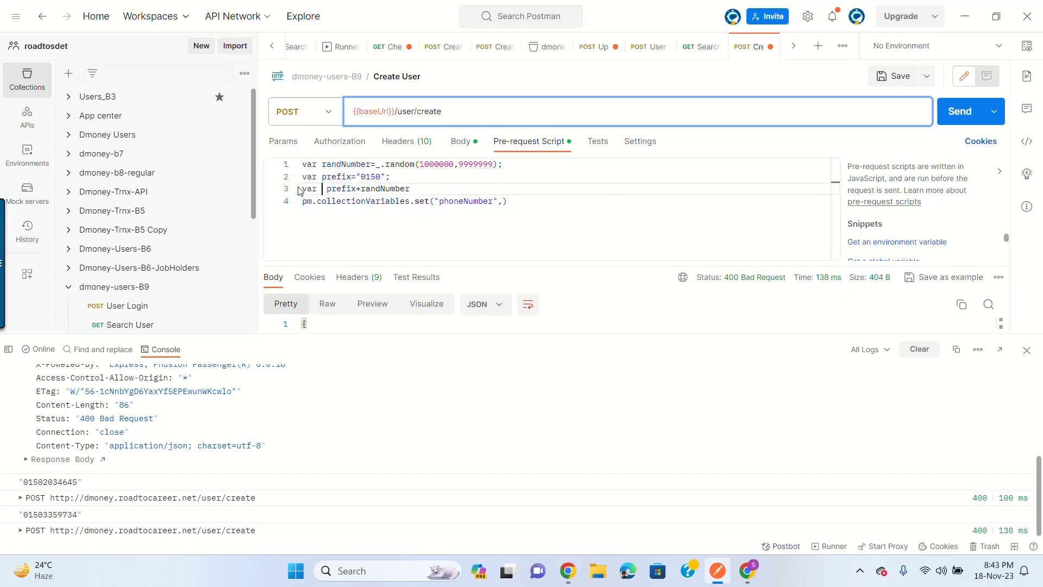
text(=)
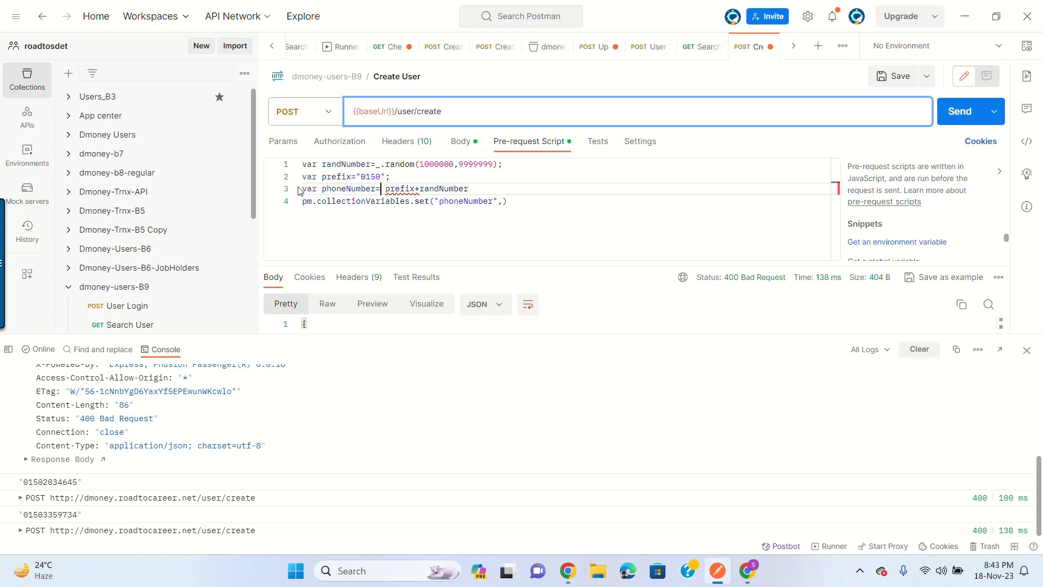
Step: Pass phoneNumber as the set() value argument, save the request, and review the variable names
click(337, 177)
double_click(340, 188)
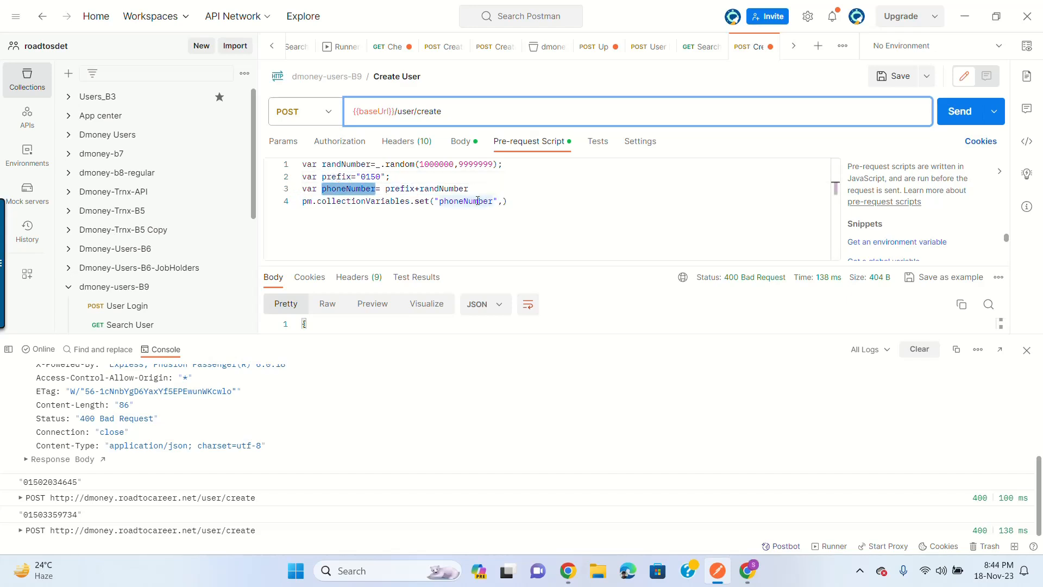
click(504, 201)
text(pho)
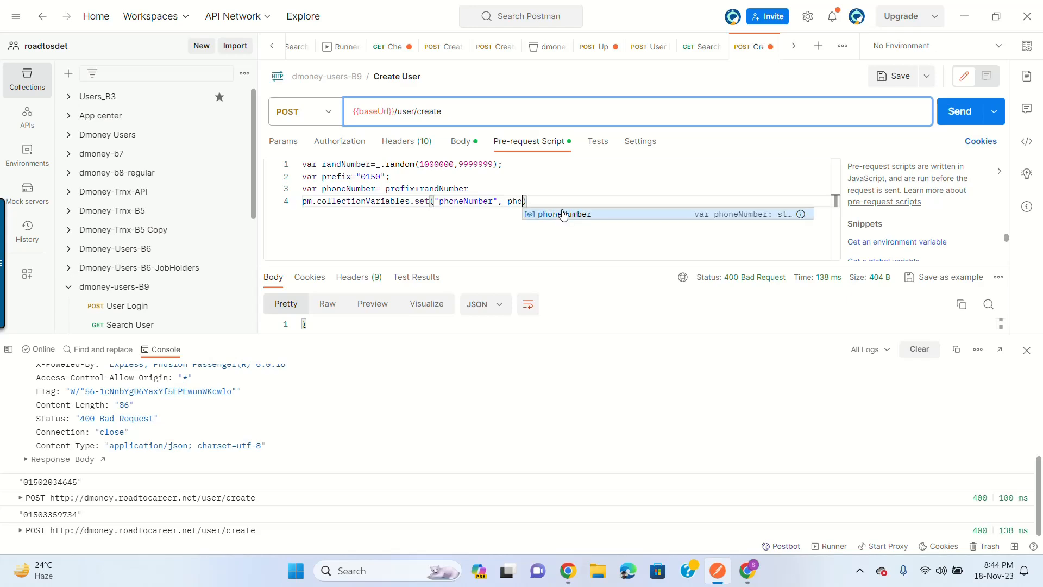
click(564, 215)
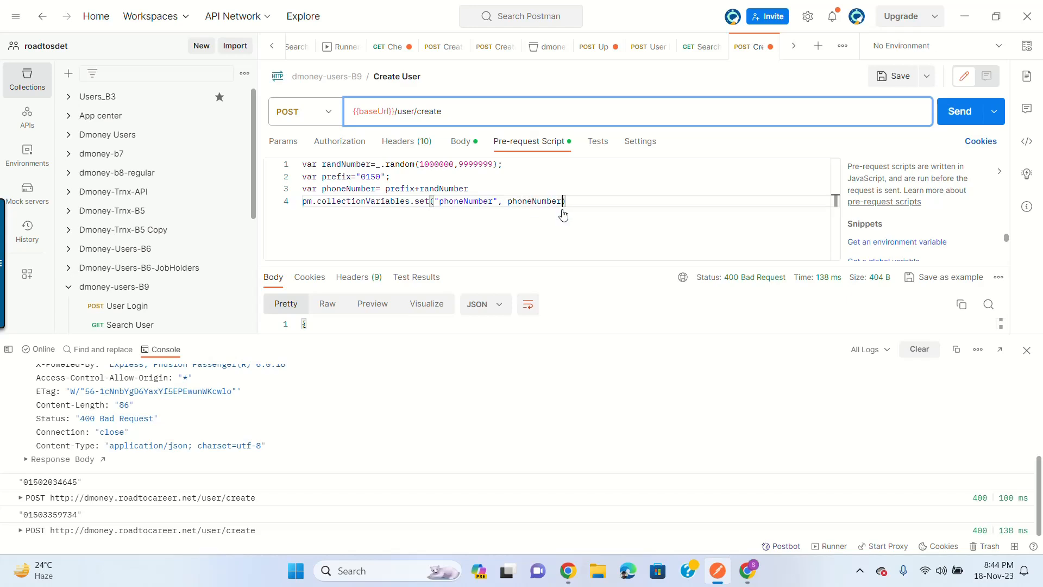
click(856, 81)
double_click(360, 189)
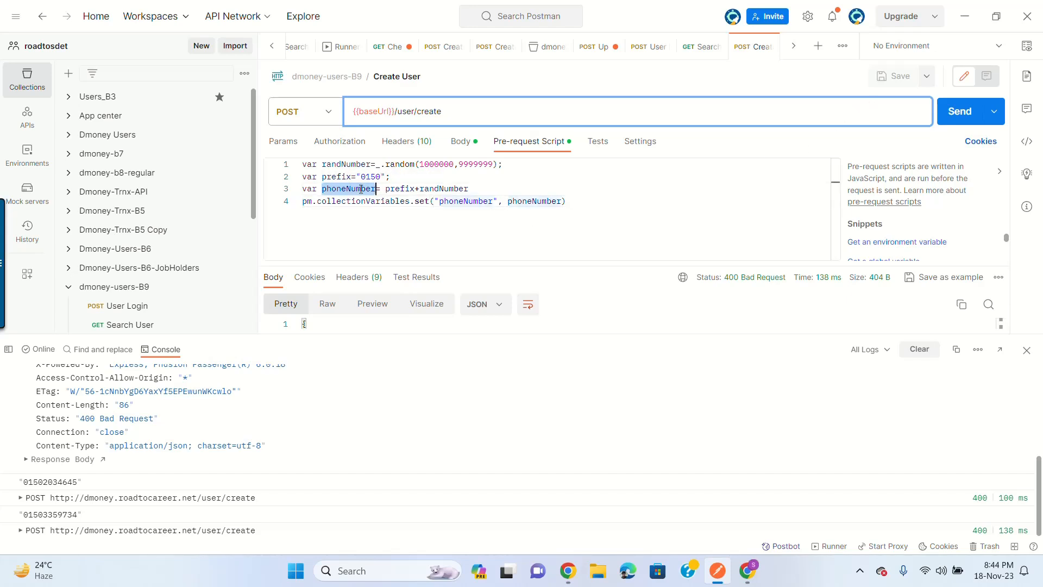
double_click(514, 201)
double_click(457, 203)
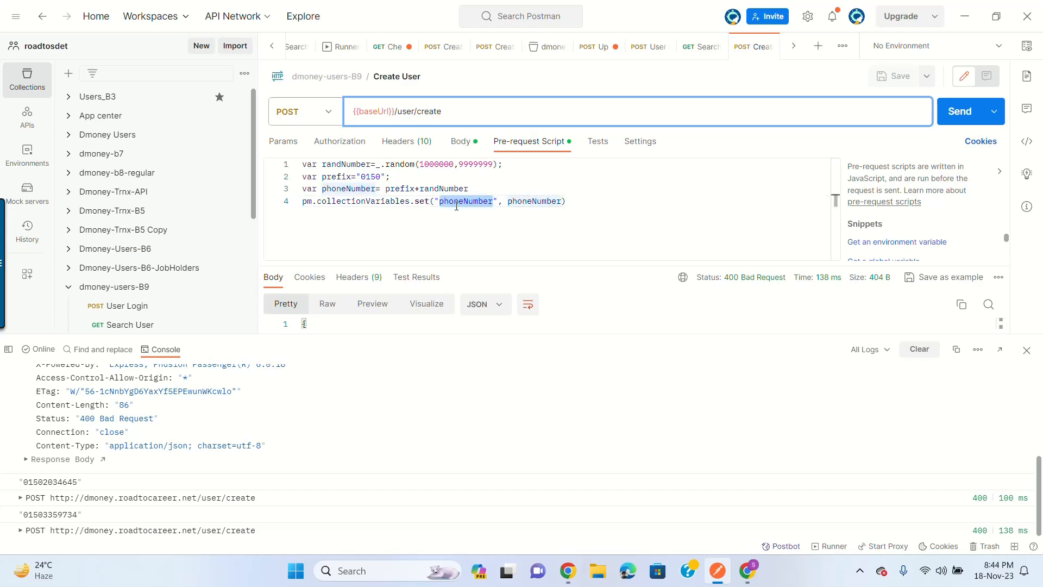
double_click(536, 202)
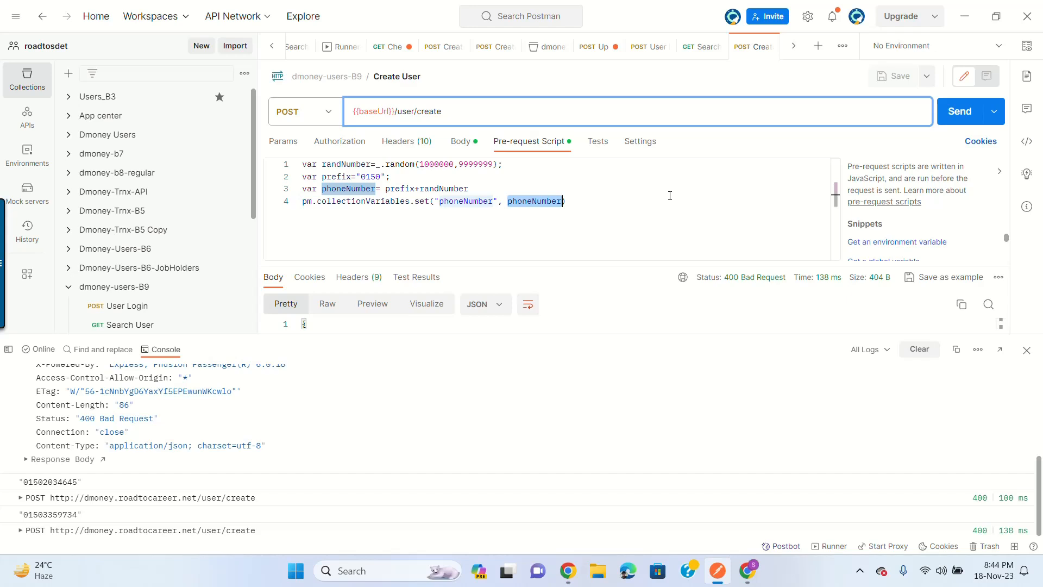
Step: Send Create User and scroll the dmoney-users-B9 variables to find the new phoneNumber value
click(948, 115)
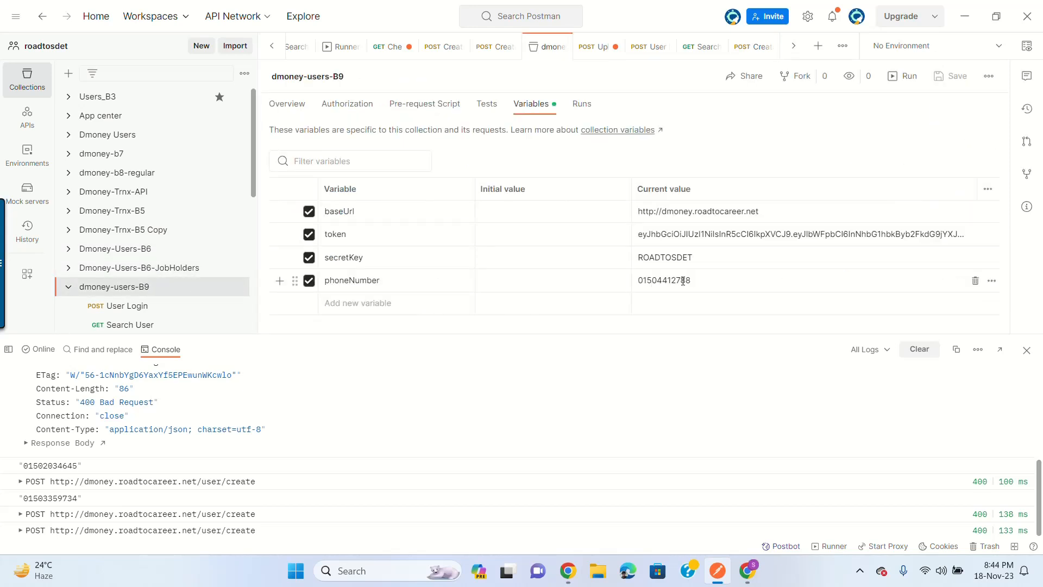
scroll(592, 449, down, 2)
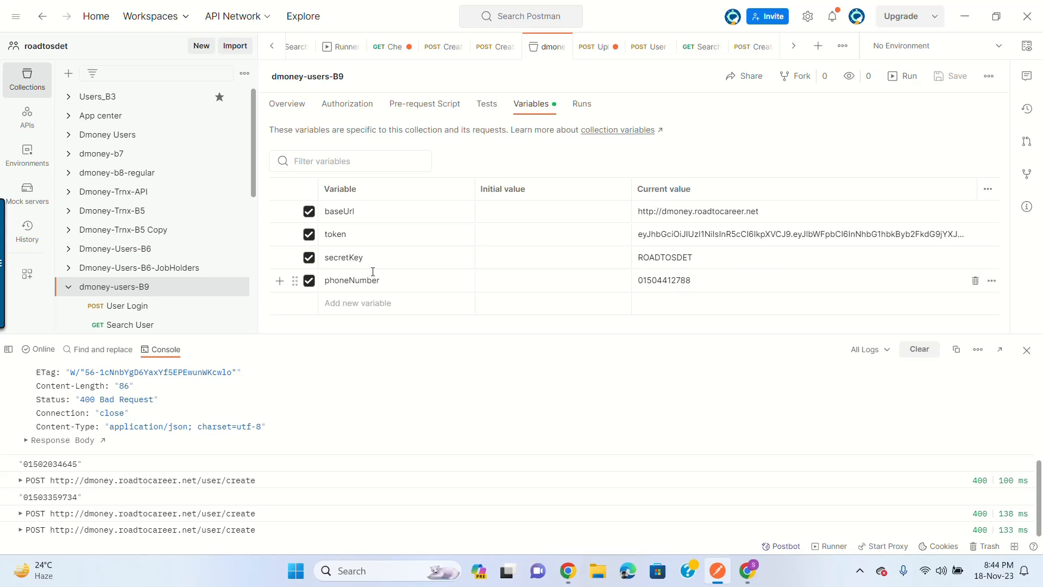
scroll(232, 279, down, 3)
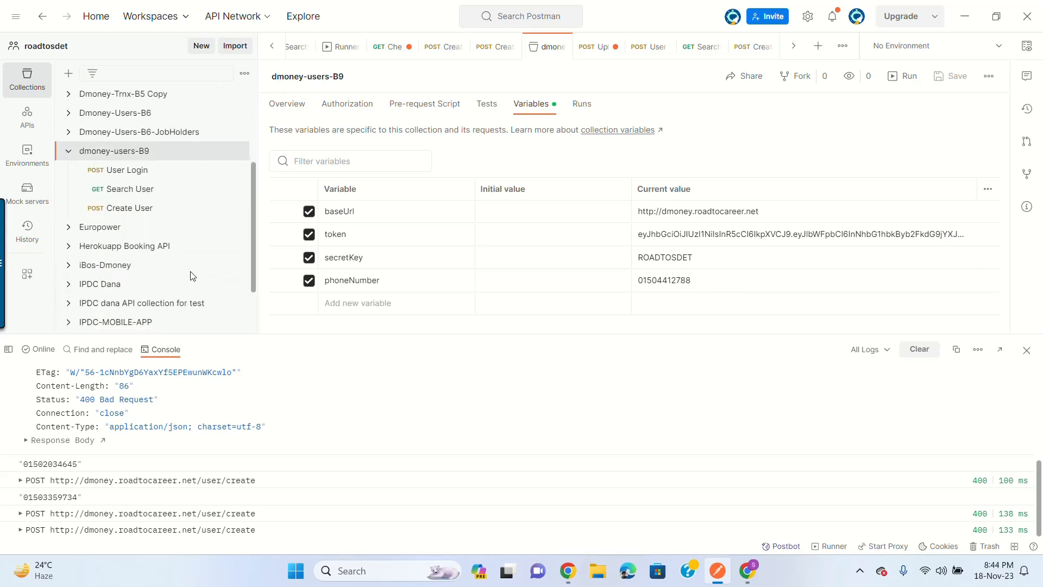
Step: Replace {{$randomPhoneNumber}} with {{phoneNumber}} for phone_number in the body and save
click(138, 212)
click(465, 144)
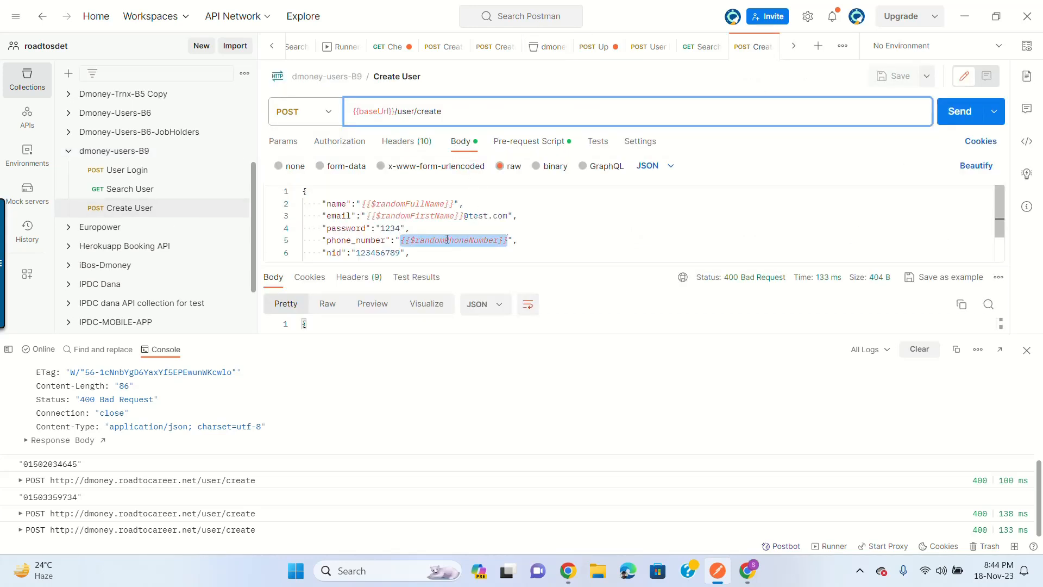
key(BackSpace)
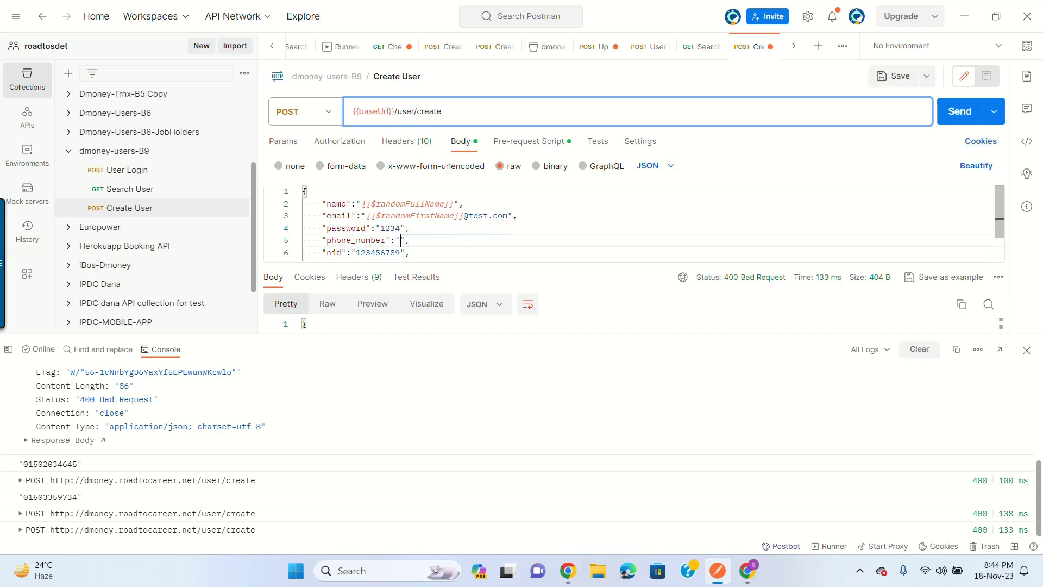
text({{)
text(phoneNumber)
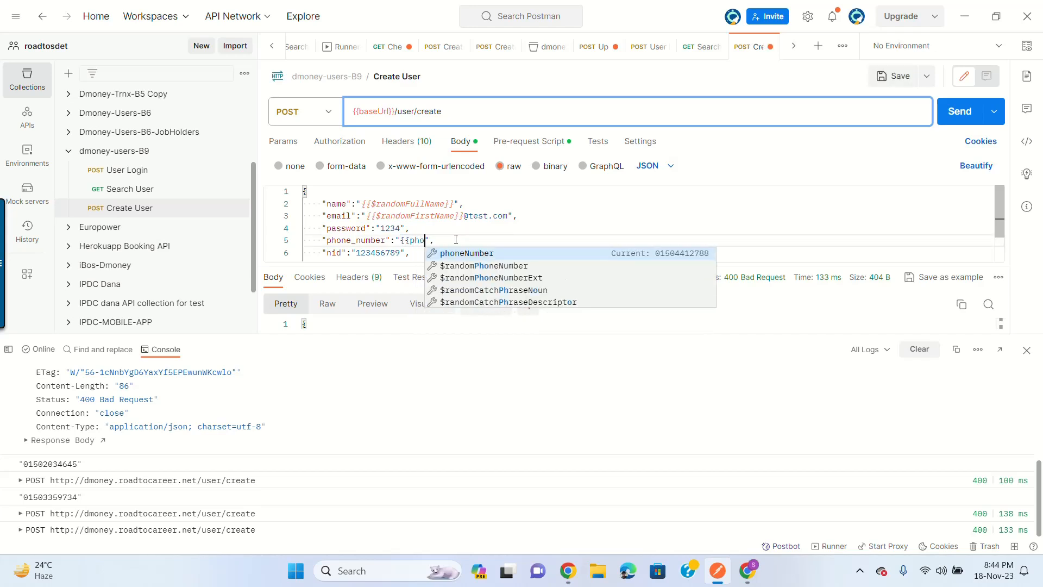
text(}})
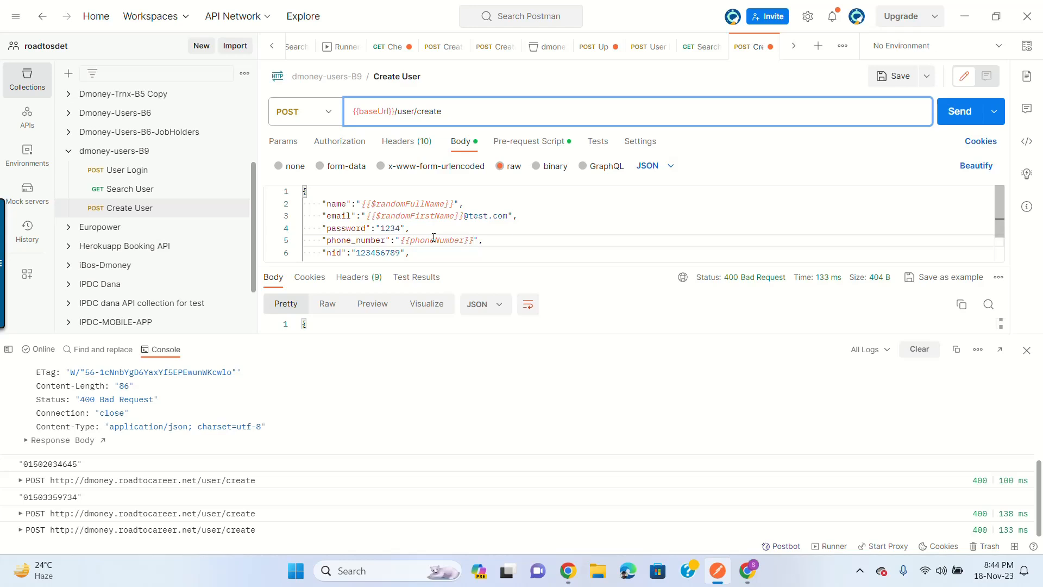
click(893, 76)
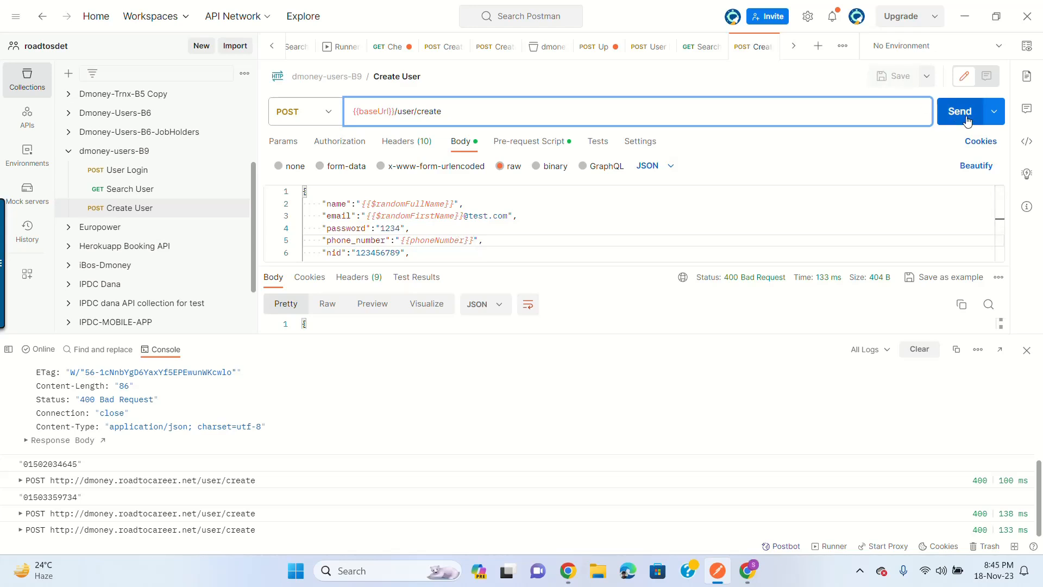
Step: Send Create User for a 201 'User created' and match its phone_number to the phoneNumber variable
click(967, 121)
click(1024, 351)
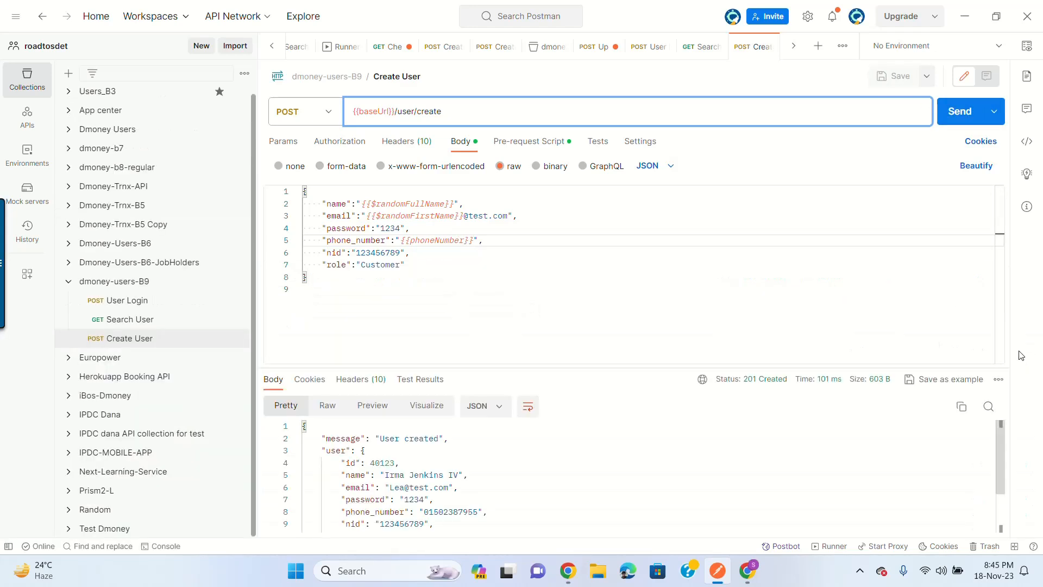
drag(522, 378, 523, 305)
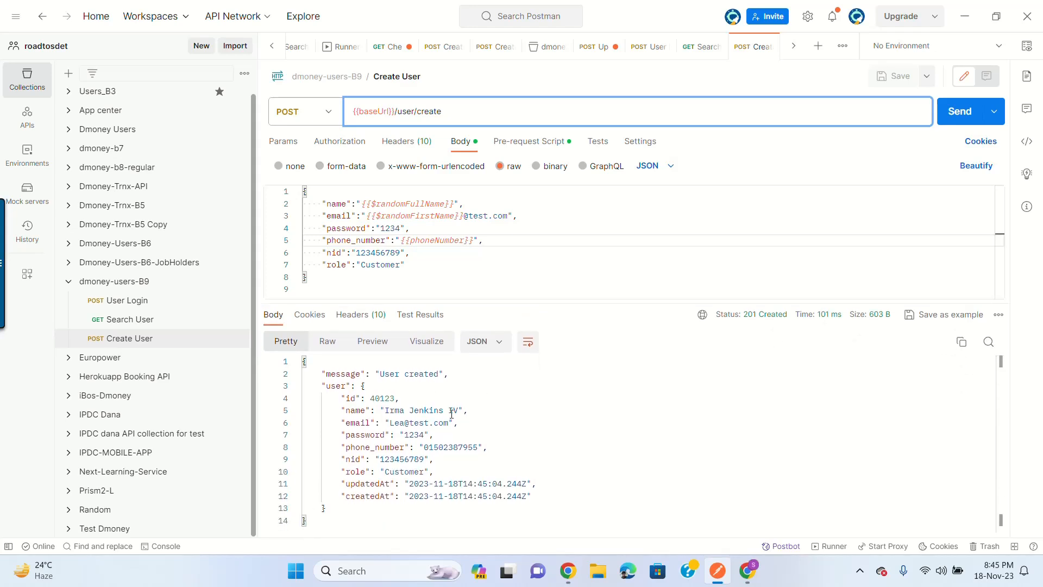
double_click(463, 447)
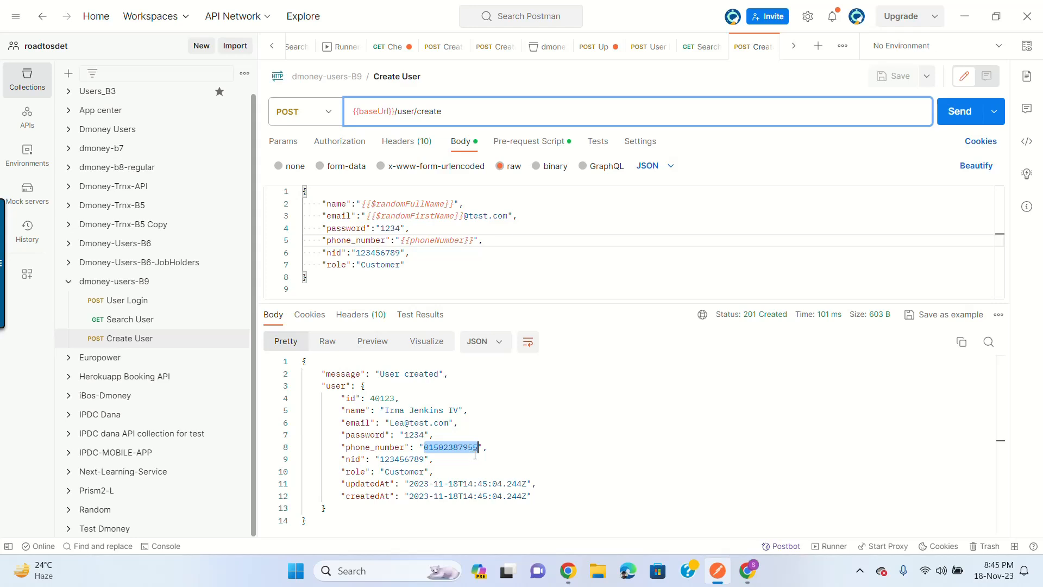
click(121, 281)
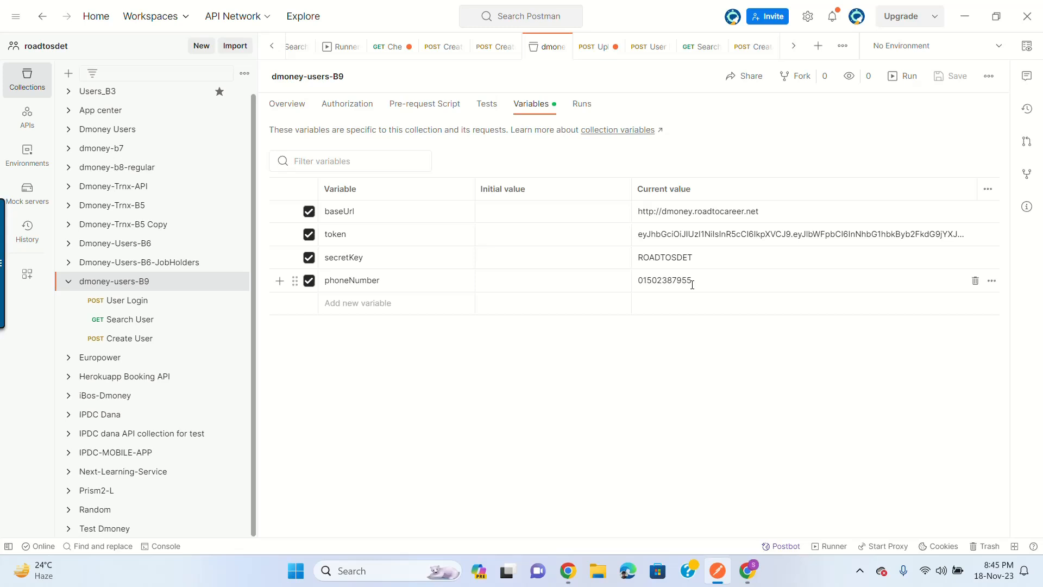
click(129, 338)
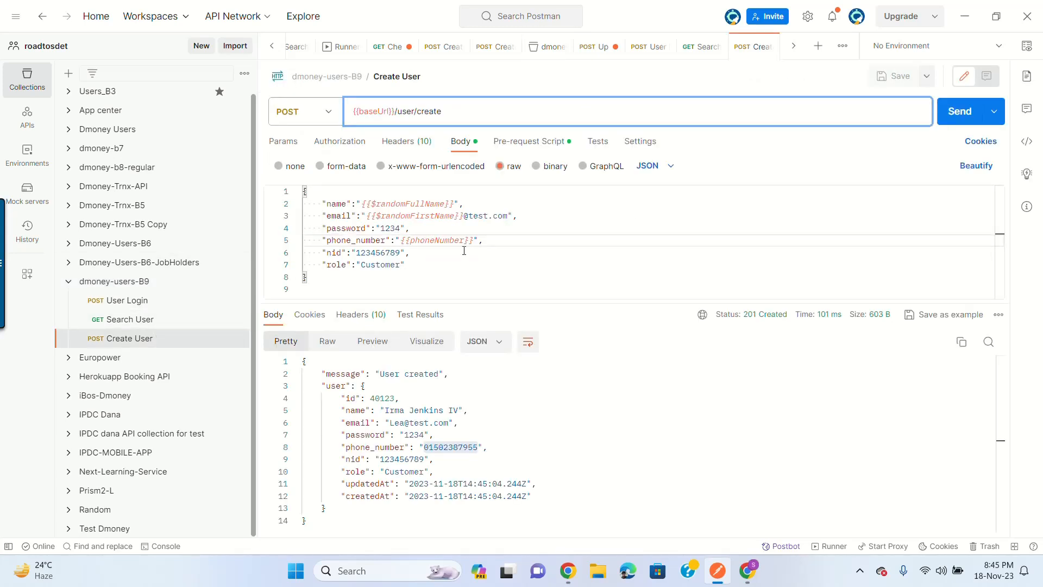
drag(384, 410, 458, 411)
click(444, 411)
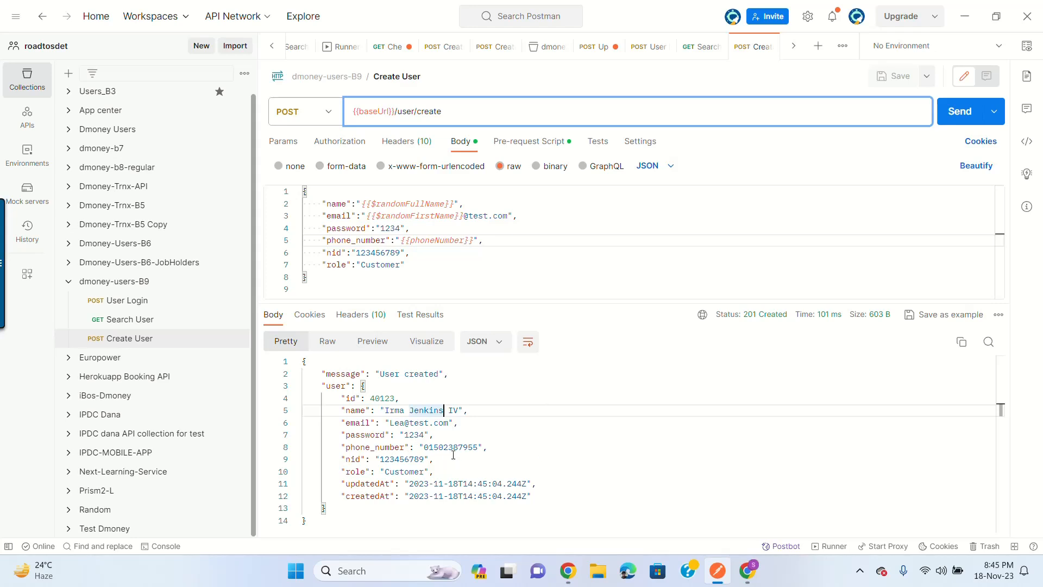
Step: Resend Create User for another 201 Created response and bring up its pre-request script
click(956, 114)
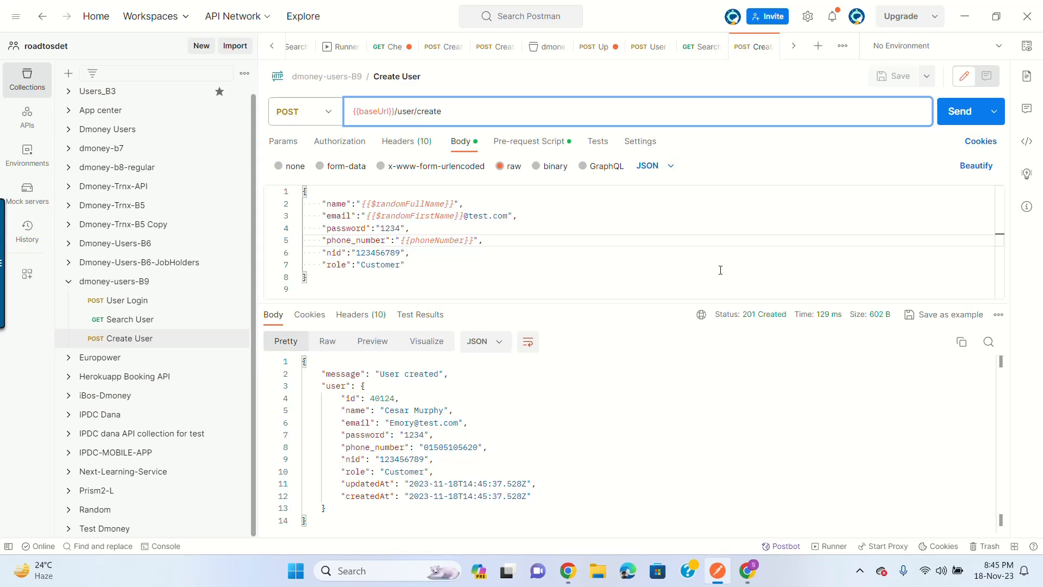
drag(613, 304, 613, 308)
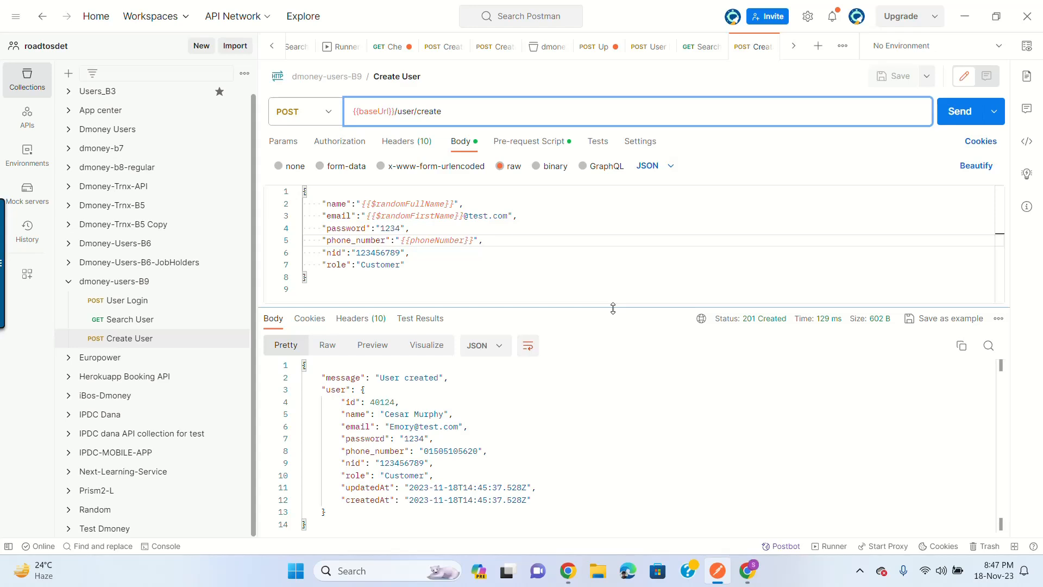
click(540, 141)
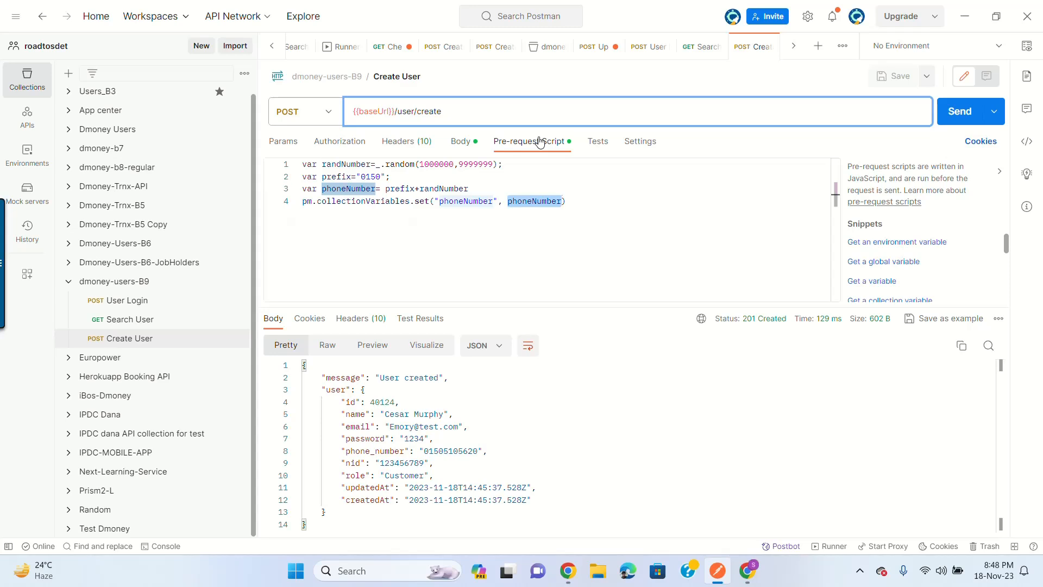
Step: Review the randNumber, prefix and phoneNumber script lines against the body's nid value 123456789
click(371, 189)
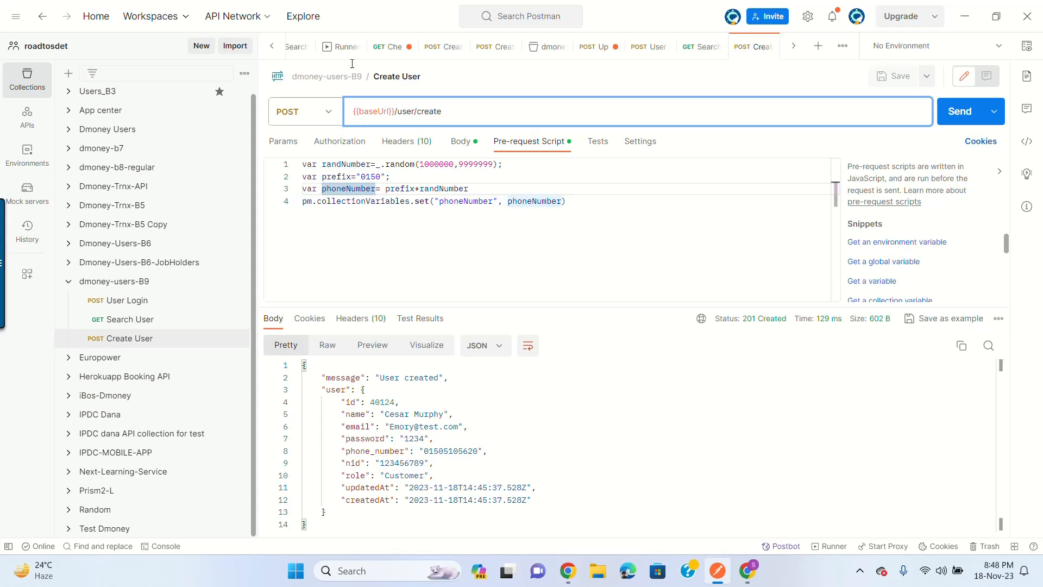
click(460, 142)
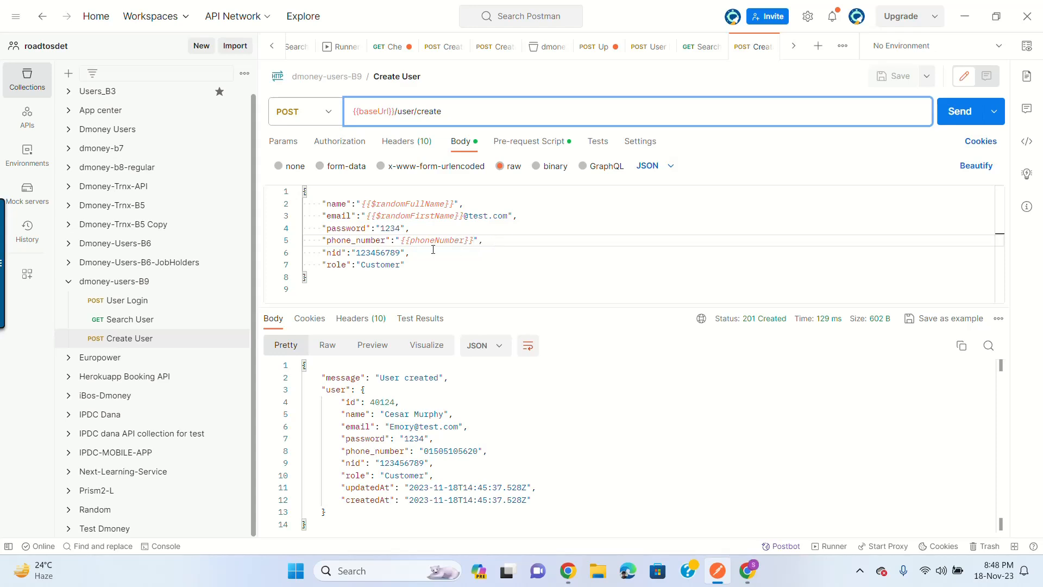
double_click(371, 253)
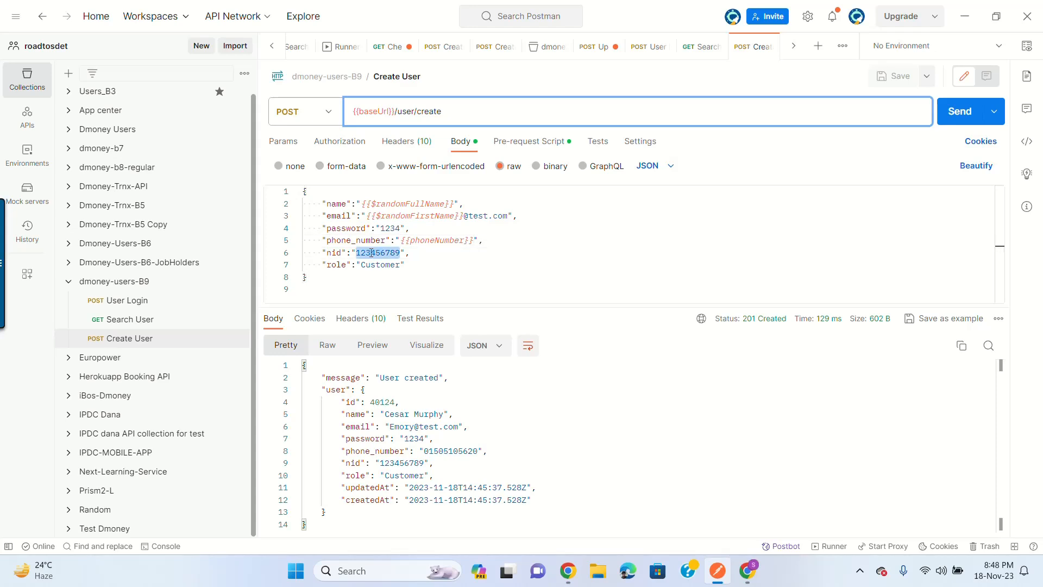
click(547, 144)
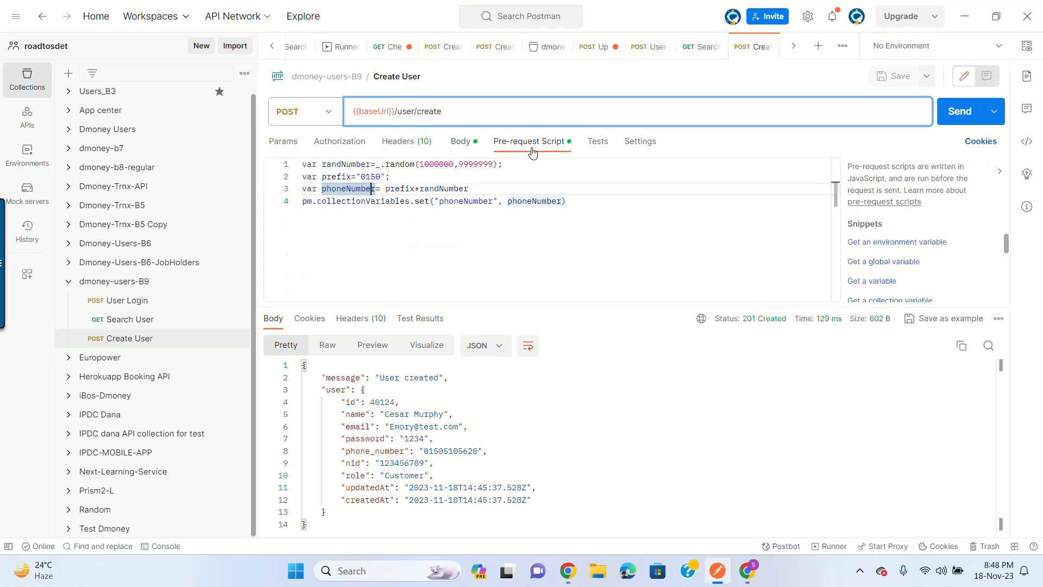
click(347, 164)
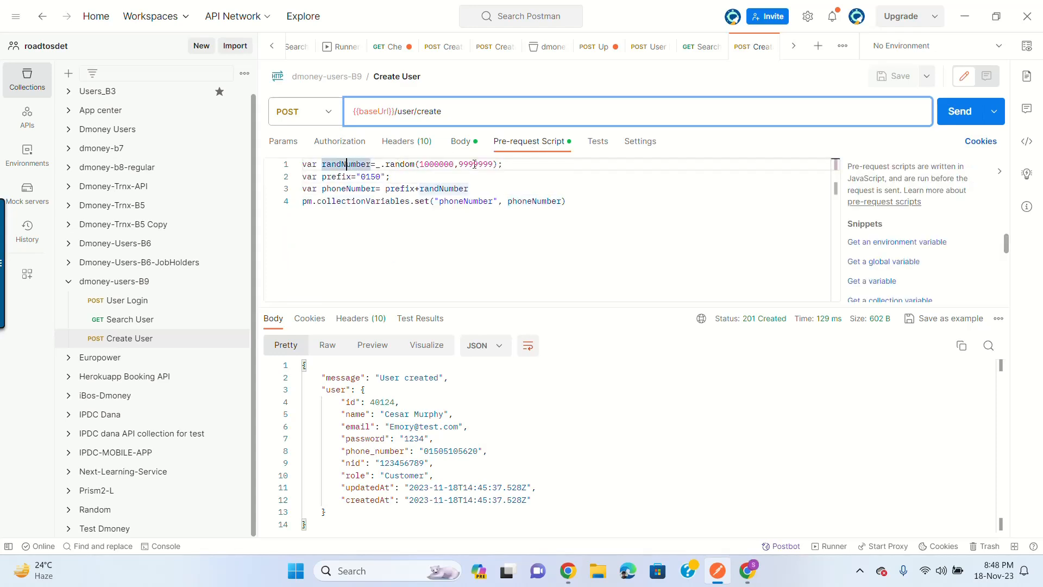
click(407, 177)
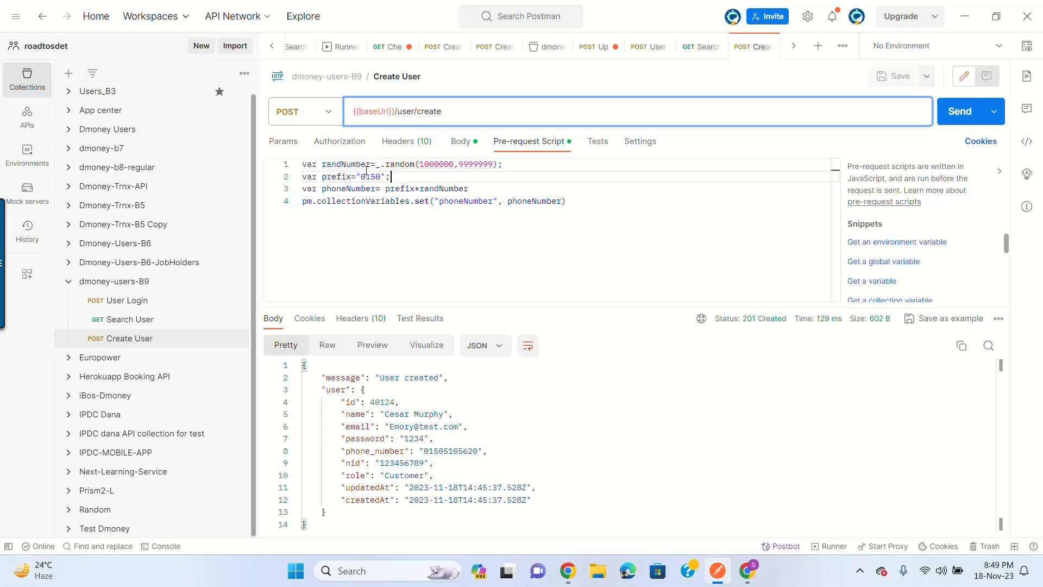
Step: Select the randNumber variable and its random range call in the pre-request script
drag(376, 165, 484, 164)
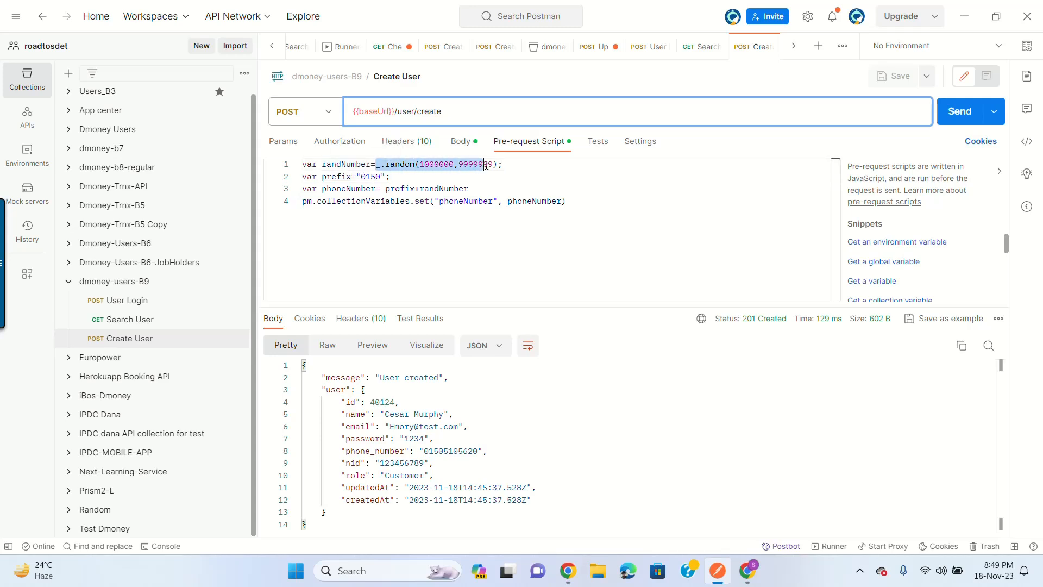
click(356, 165)
double_click(357, 165)
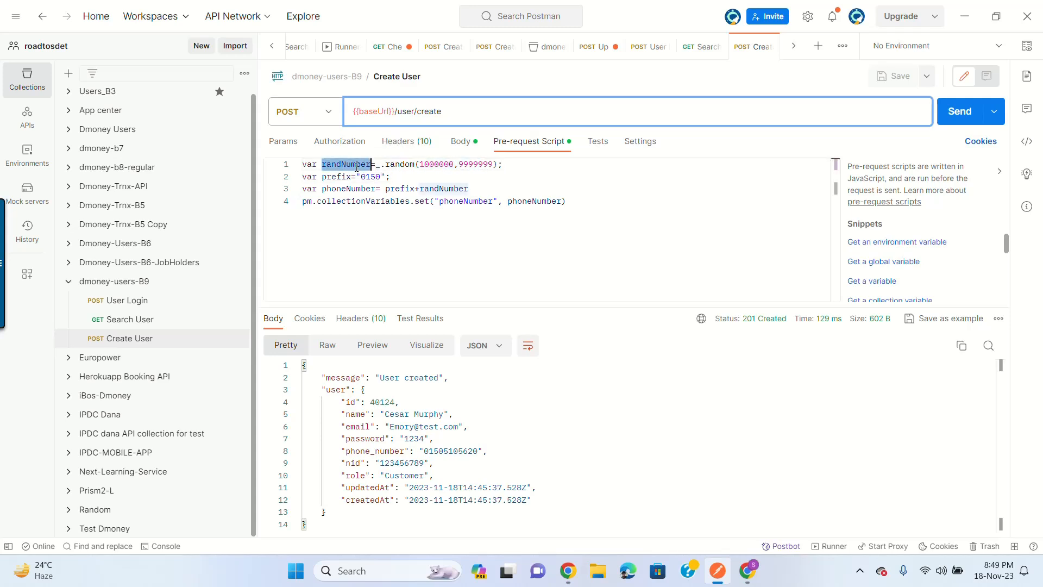
Step: Shorten the body's nid to 3456789 and resend for a new 201 User created response
click(461, 142)
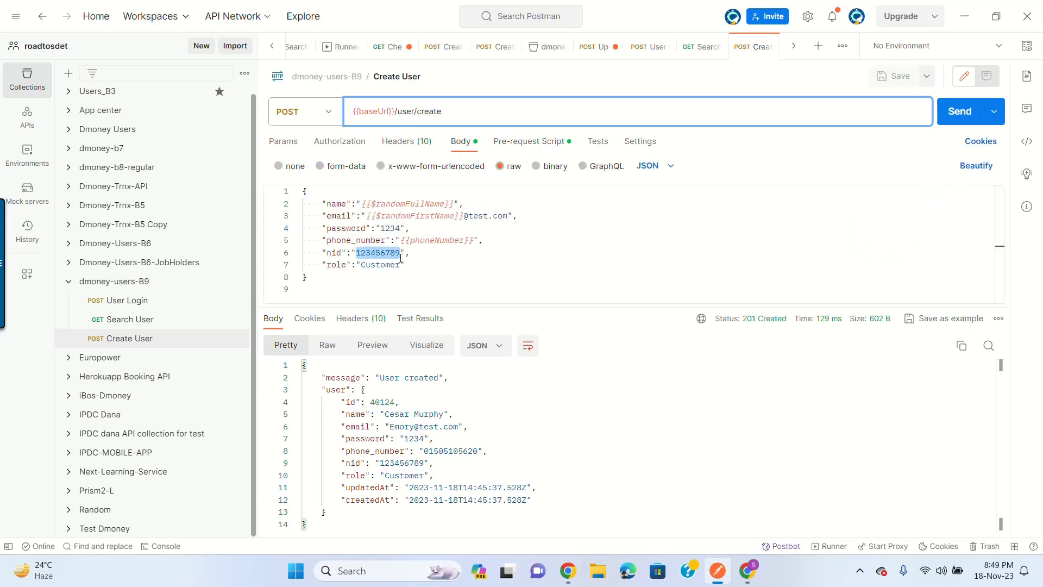
key(Left)
key(Right)
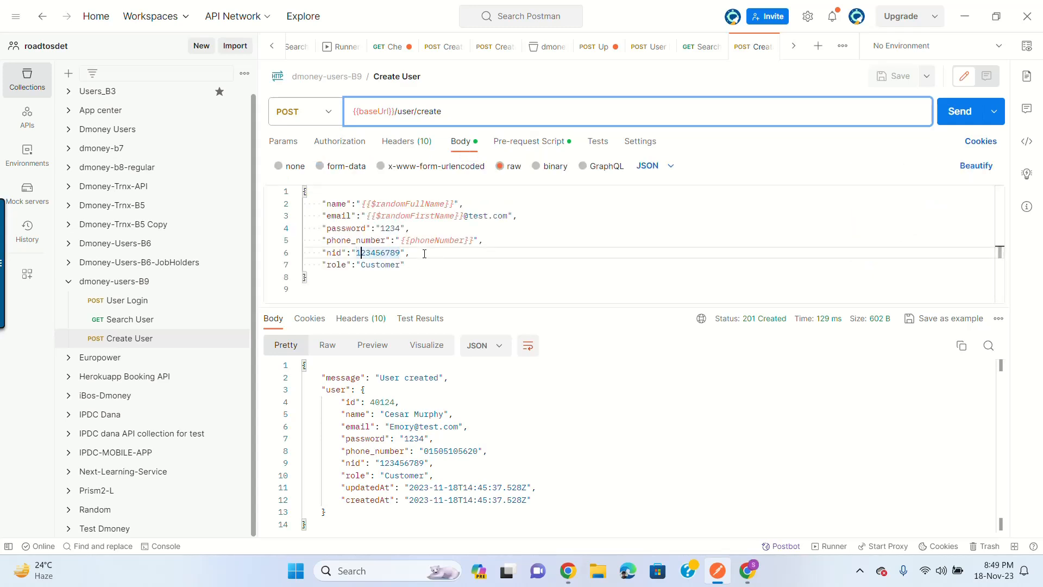
key(Right)
key(BackSpace)
key(BackSpace)
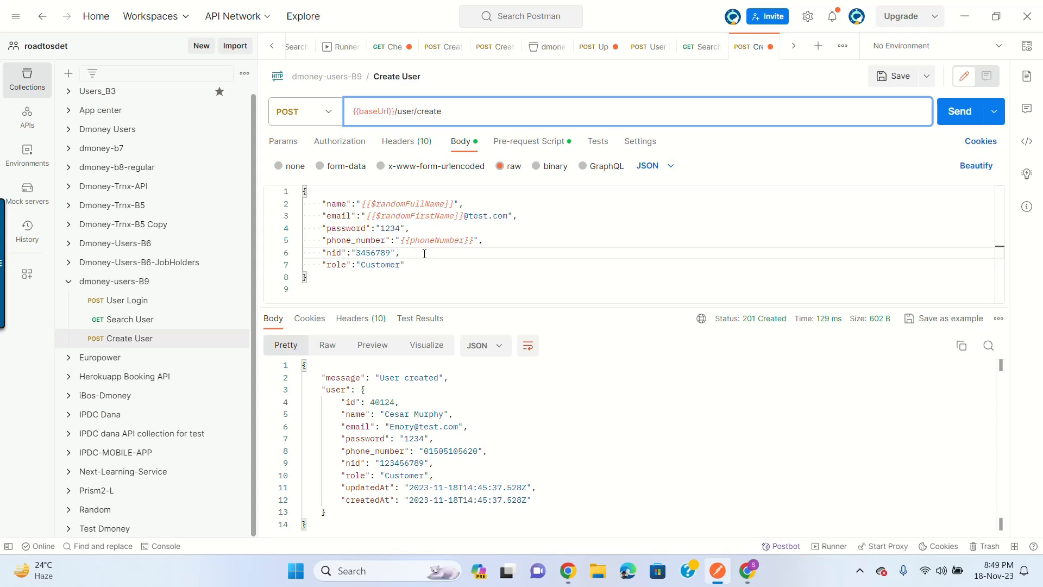
click(961, 113)
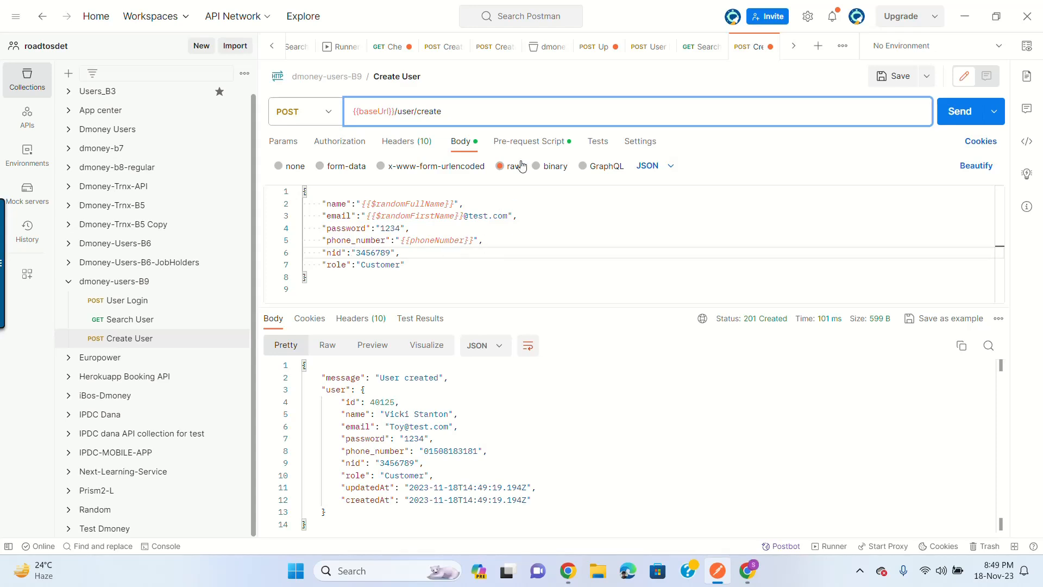
click(516, 141)
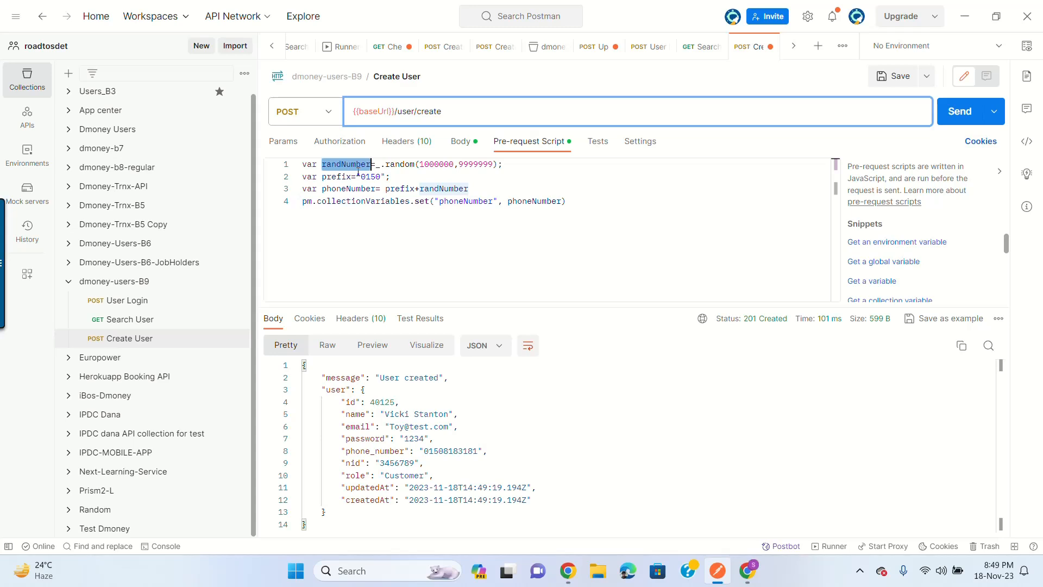
Step: Add a pre-request line saving randNumber as the nid collection variable and save the request
click(599, 211)
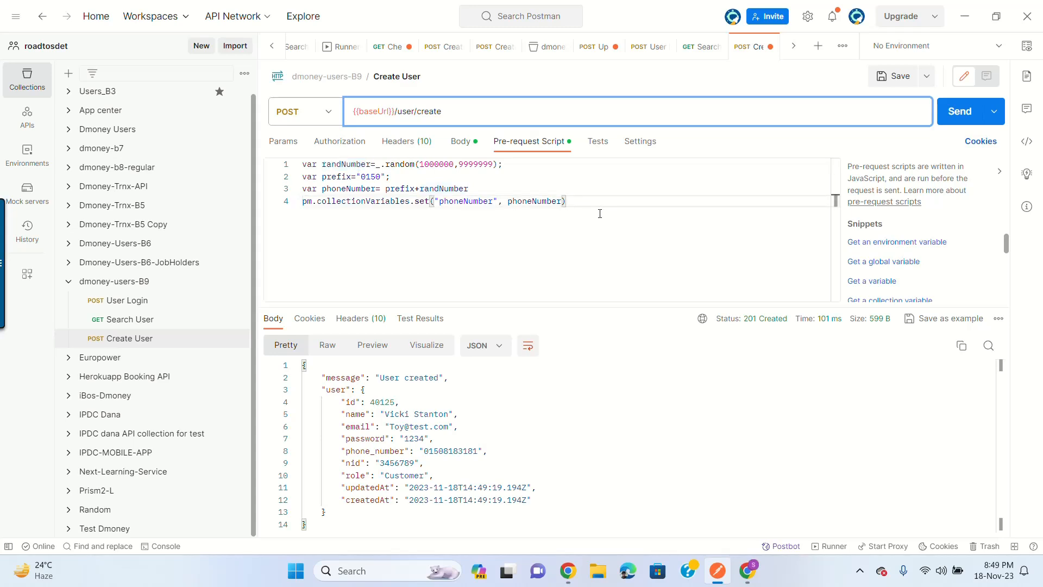
drag(562, 199, 278, 200)
key(ctrl+c)
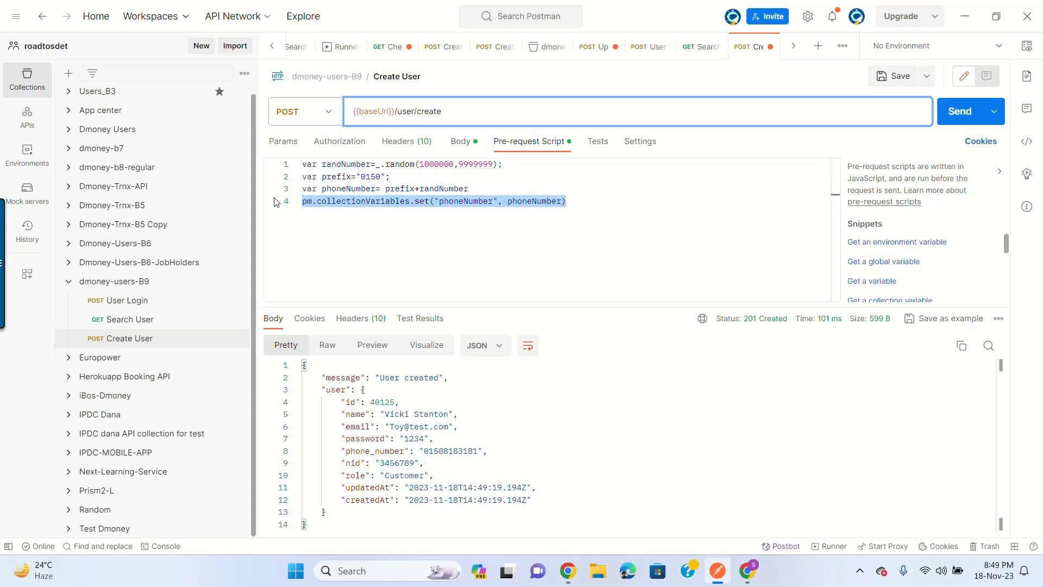
click(598, 193)
click(618, 200)
key(Return)
key(ctrl+v)
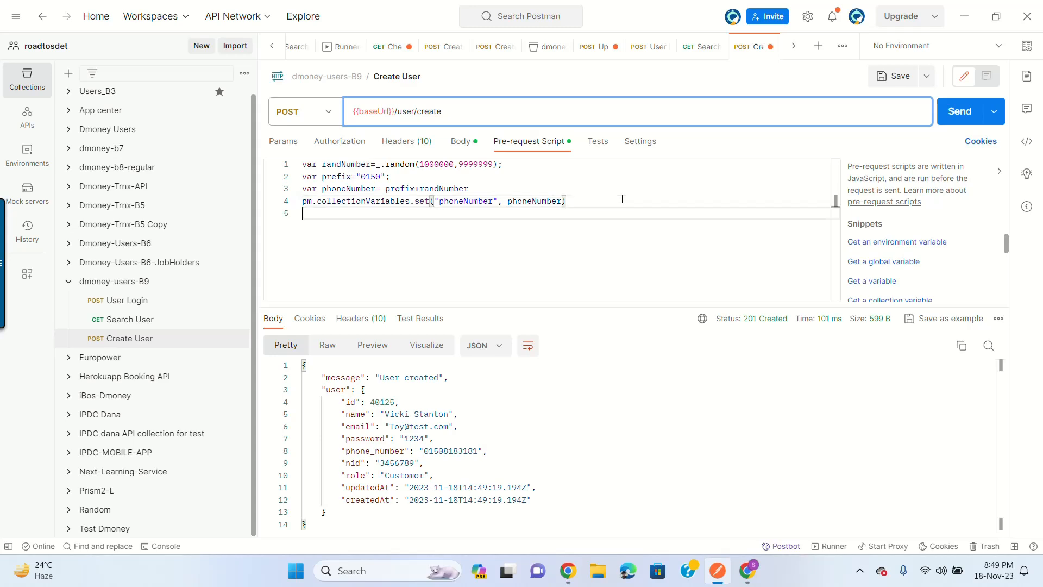
double_click(485, 213)
text(nid)
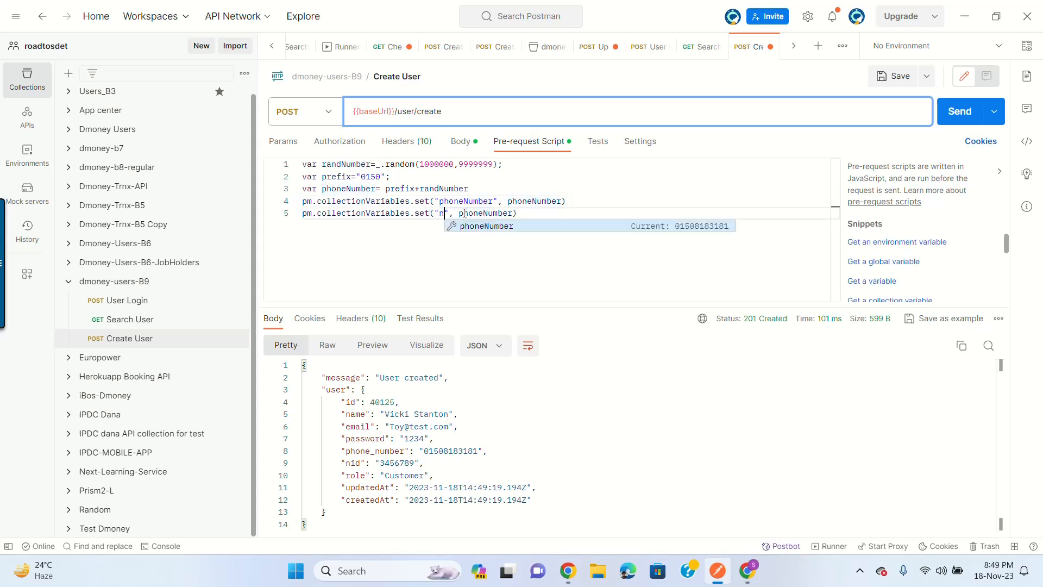
double_click(490, 213)
text(ran)
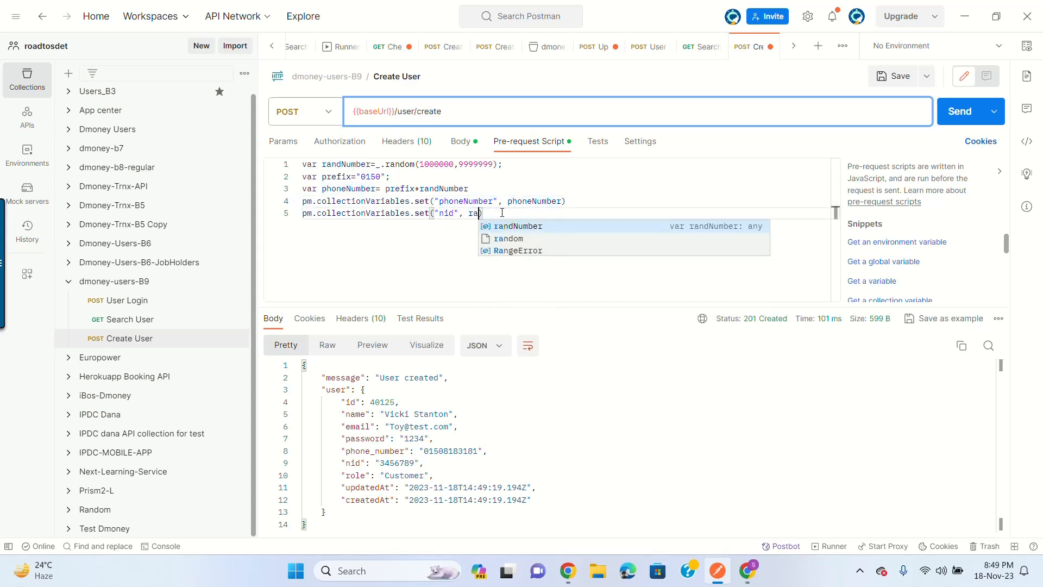
click(532, 227)
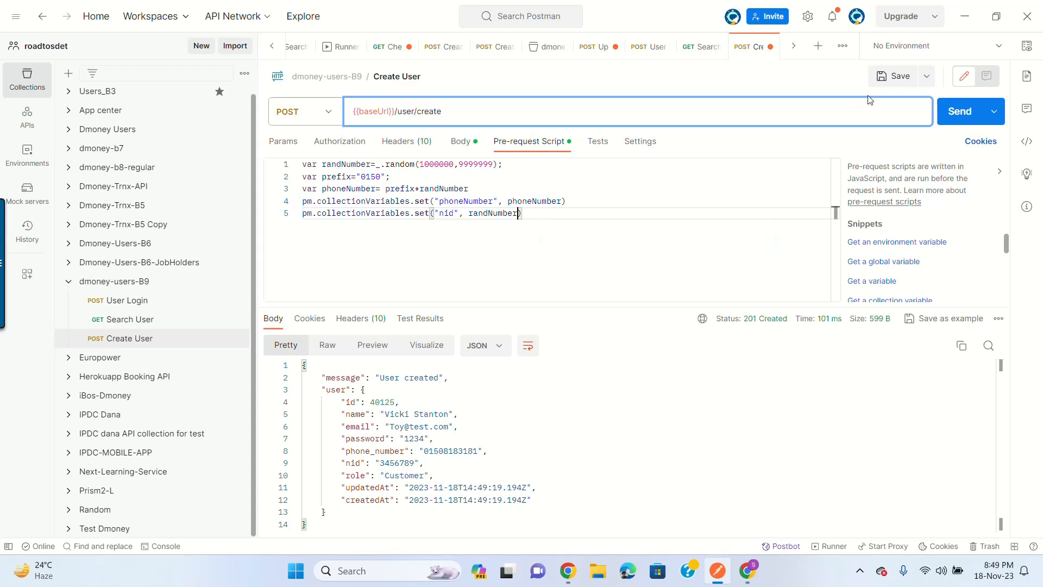
click(896, 80)
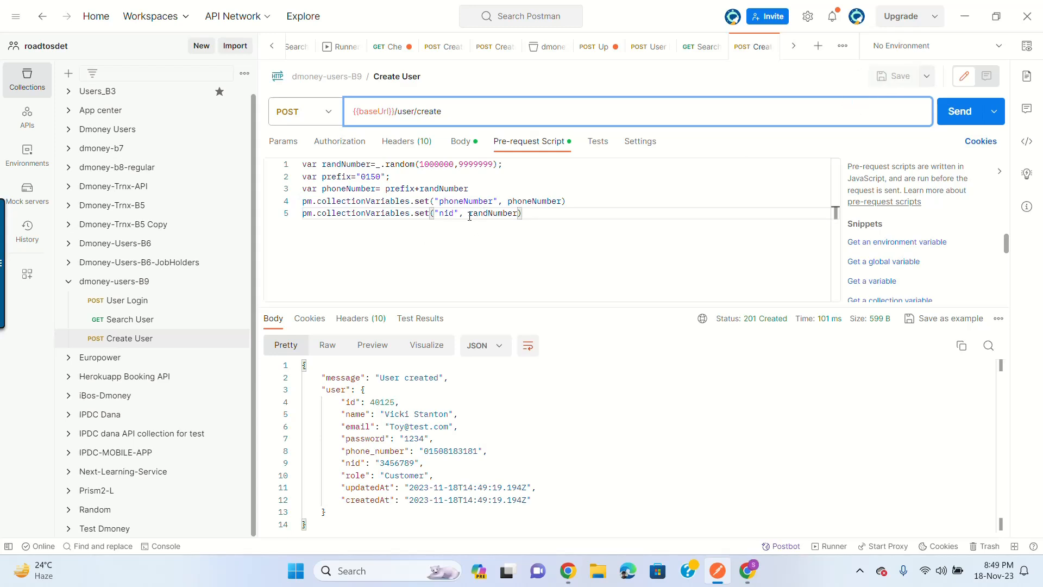
Step: Replace the body's nid value with {{nid}} and save the request
click(462, 142)
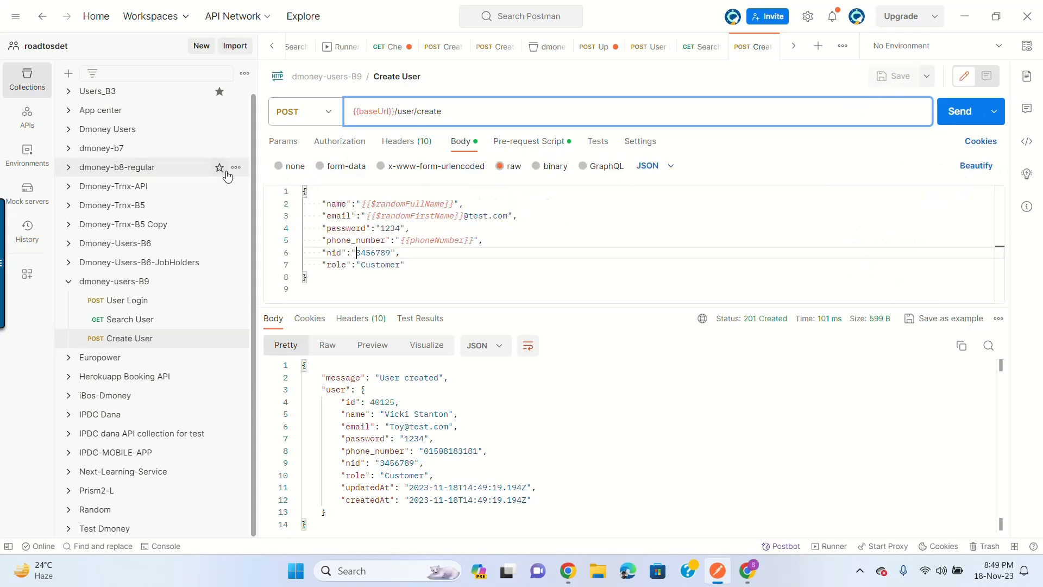
double_click(369, 253)
key(BackSpace)
text({{nid})
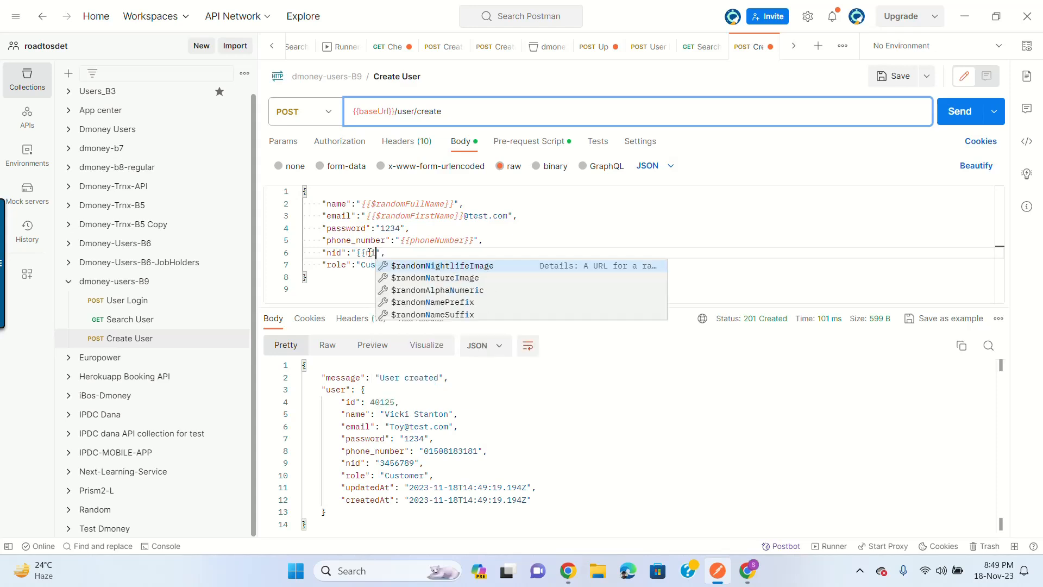
text(})
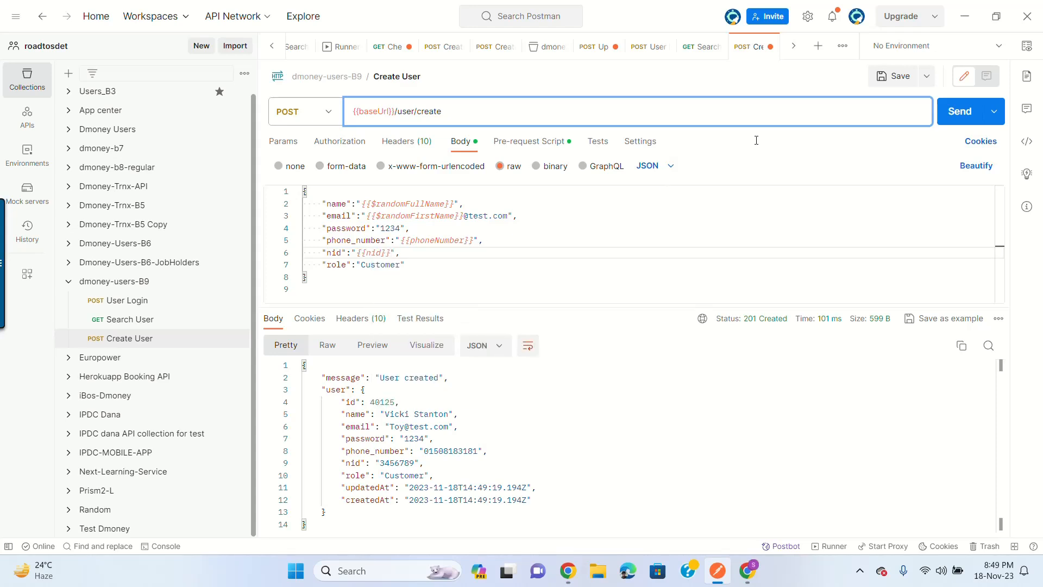
key(ctrl+s)
Step: Send Create User using the {{nid}} variable, then open the User Login request
click(958, 111)
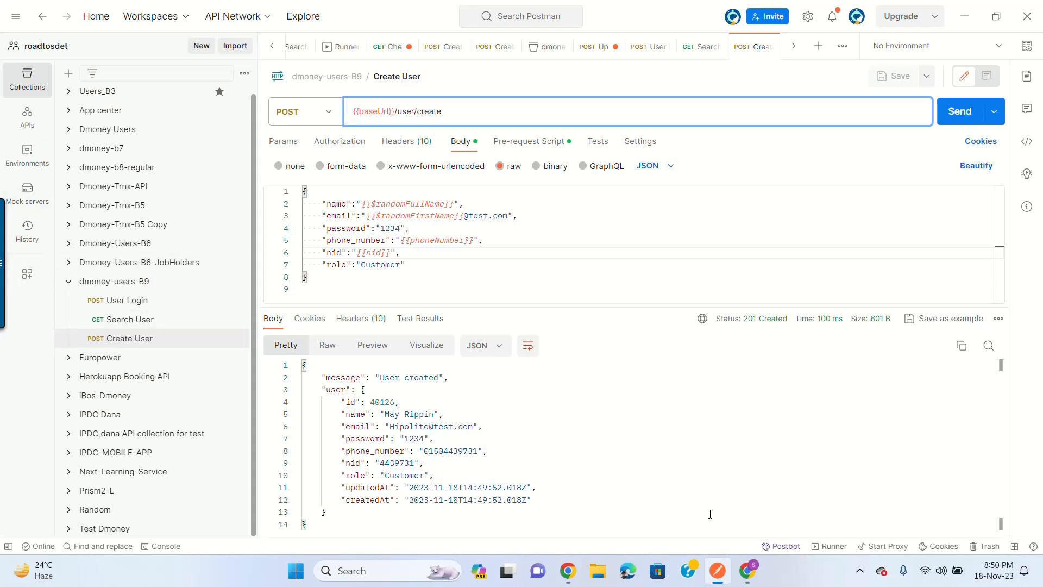
click(750, 573)
click(753, 580)
click(146, 302)
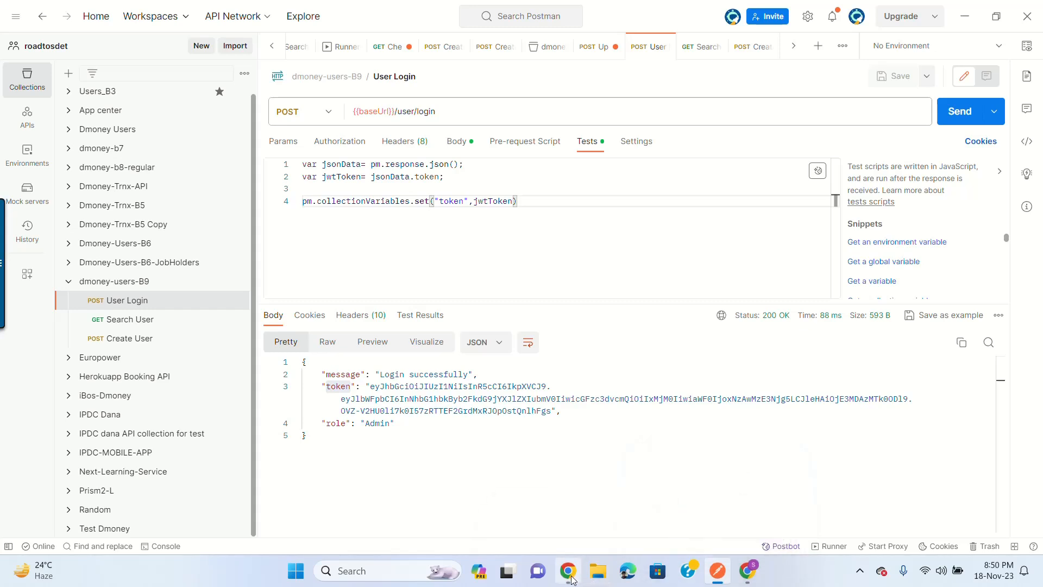
Step: Check the User Login request's body and its token-saving tests script
click(760, 582)
click(759, 581)
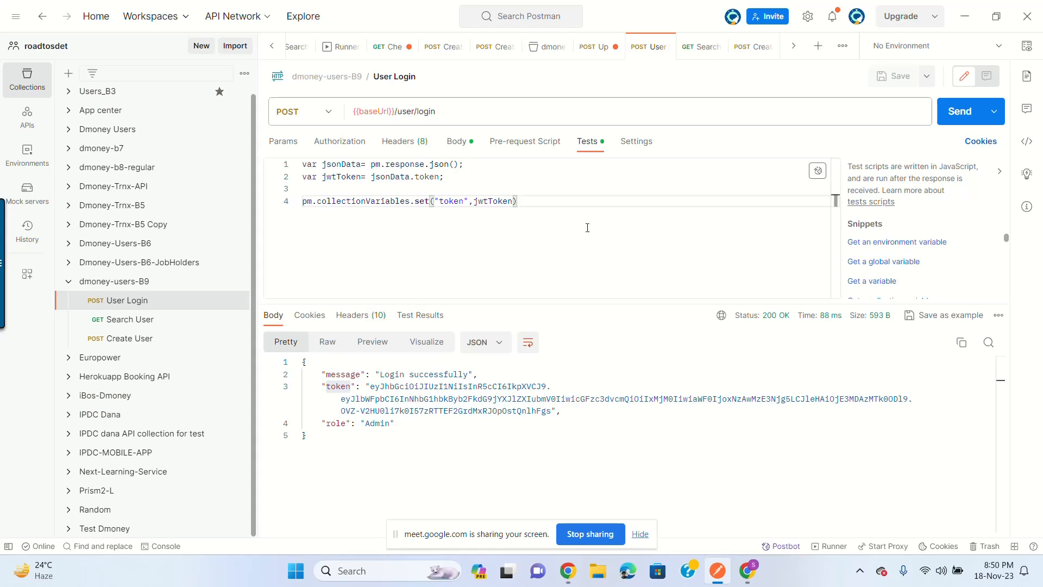
click(460, 148)
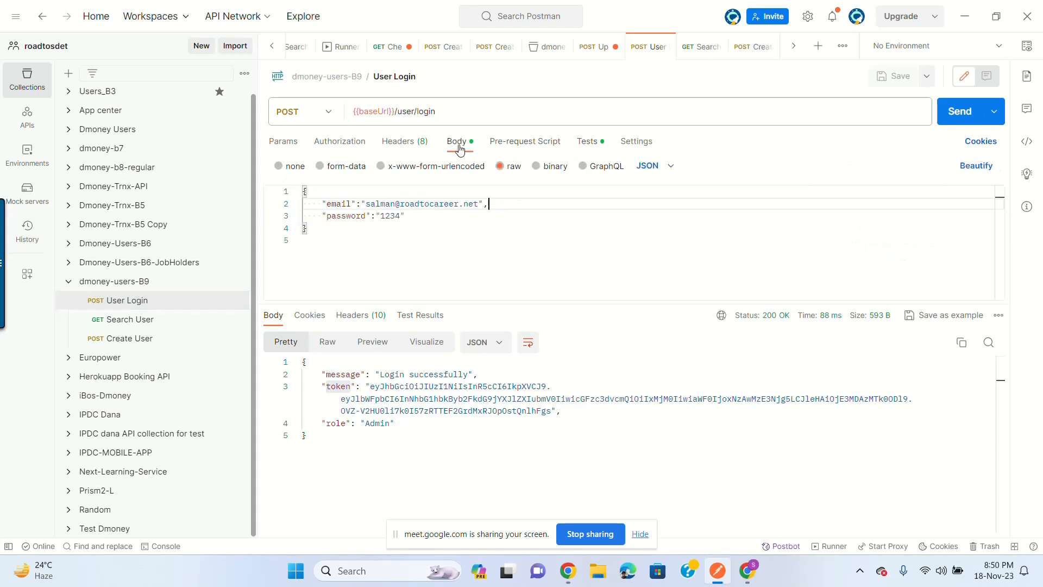
click(588, 142)
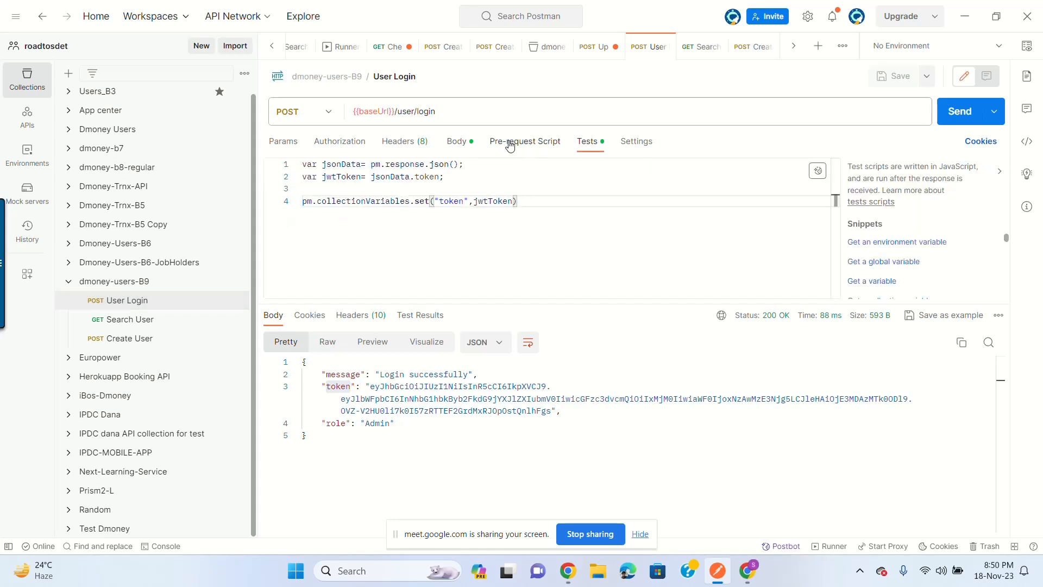
Step: Return to Create User's pre-request script and inspect the prefix variable and its 0150 value
click(144, 342)
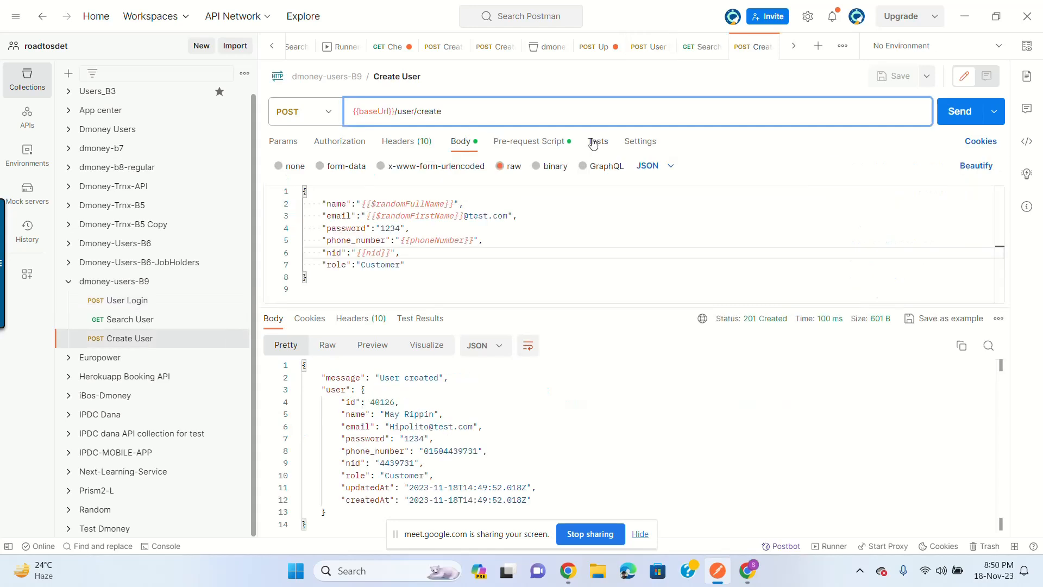
click(538, 142)
double_click(339, 177)
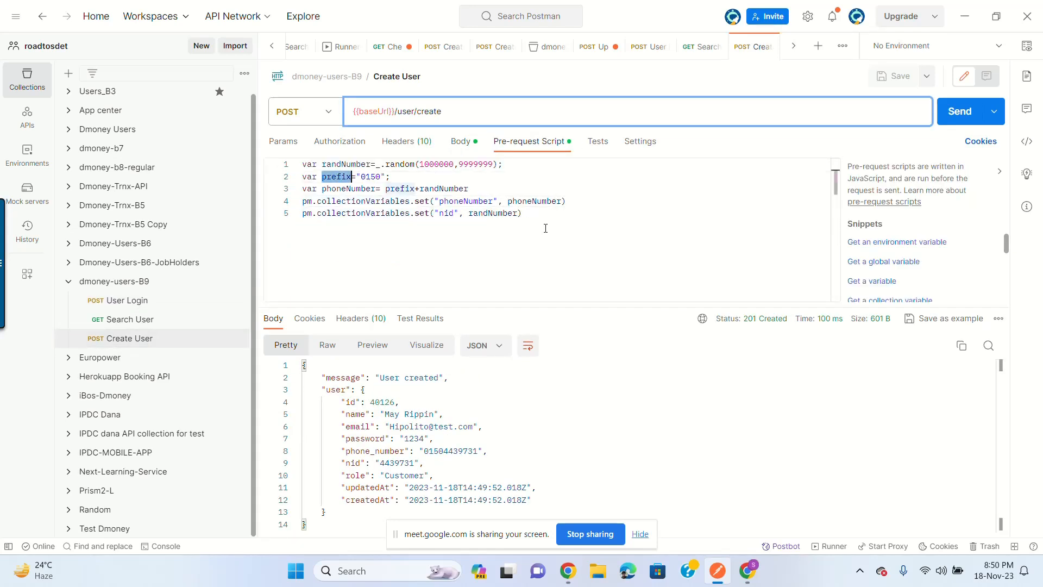
click(517, 231)
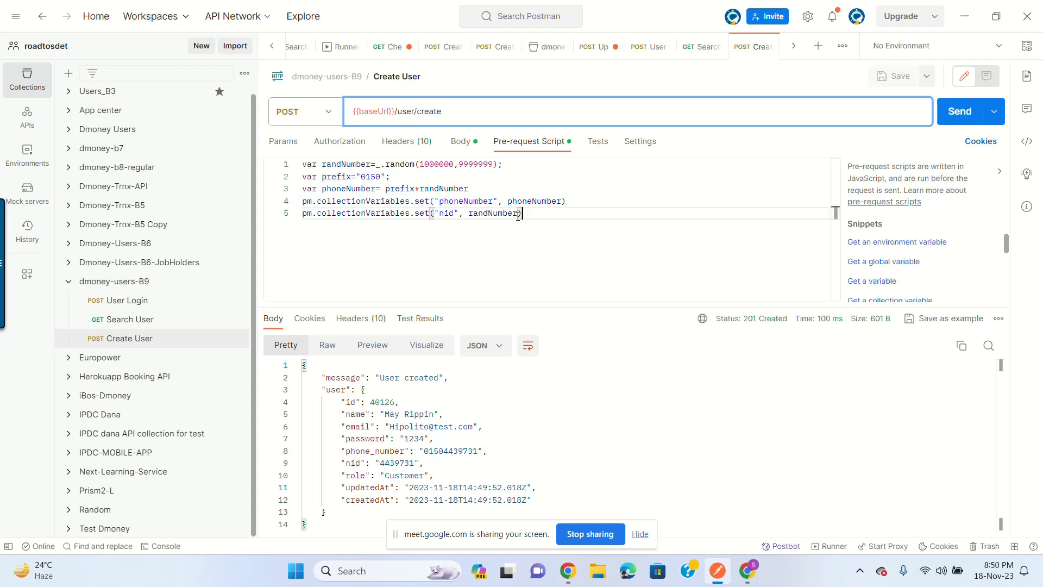
double_click(372, 177)
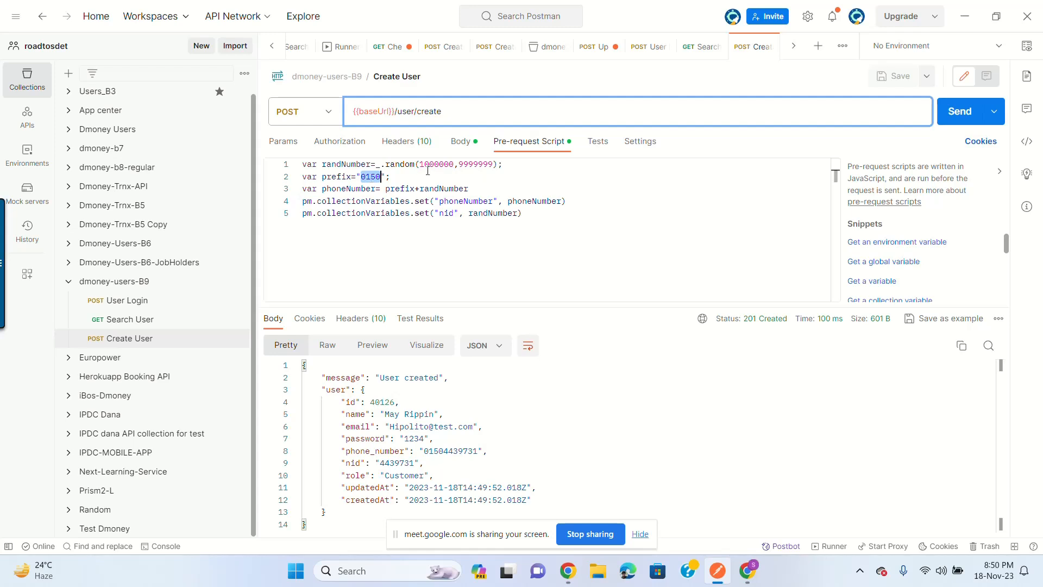
click(610, 198)
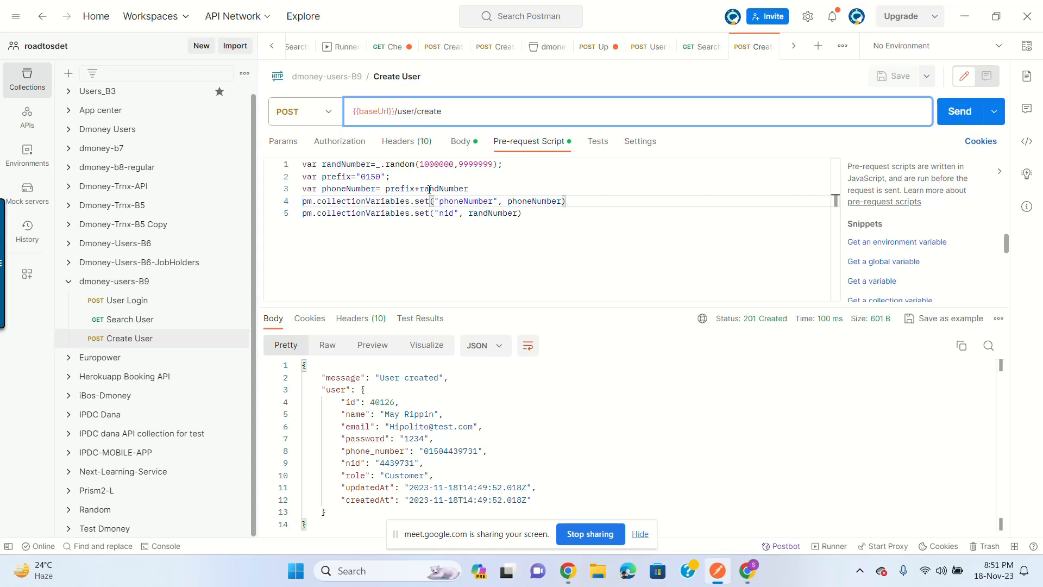
Step: Review the pre-request script's random number range and 0150 prefix
click(436, 164)
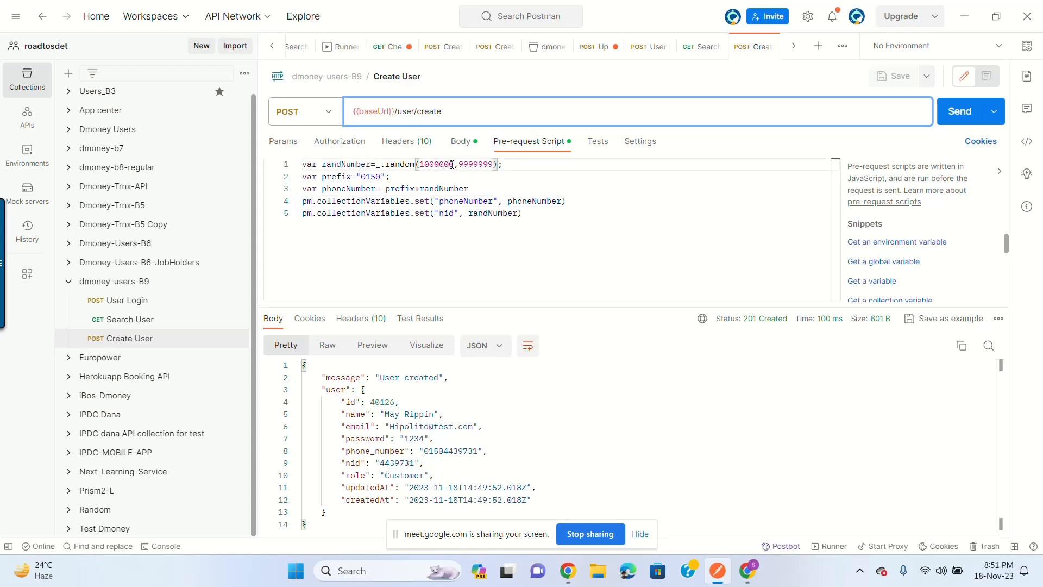
double_click(380, 177)
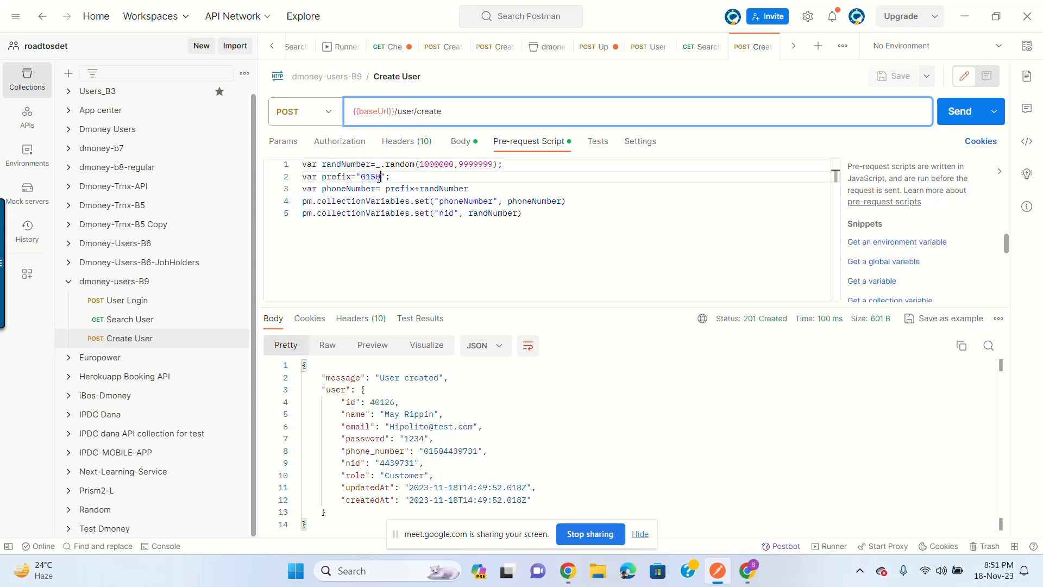
double_click(371, 177)
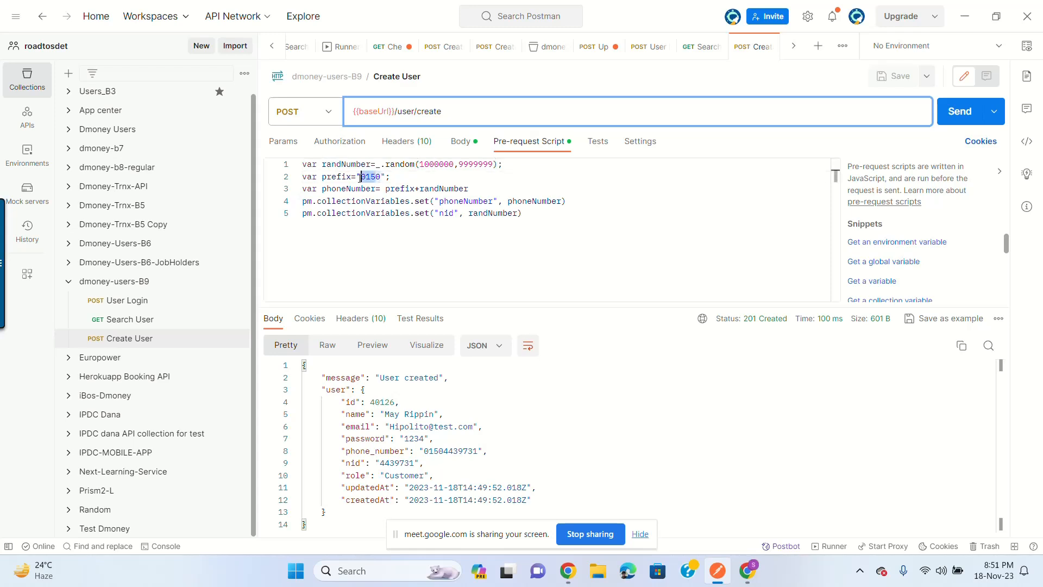
click(444, 163)
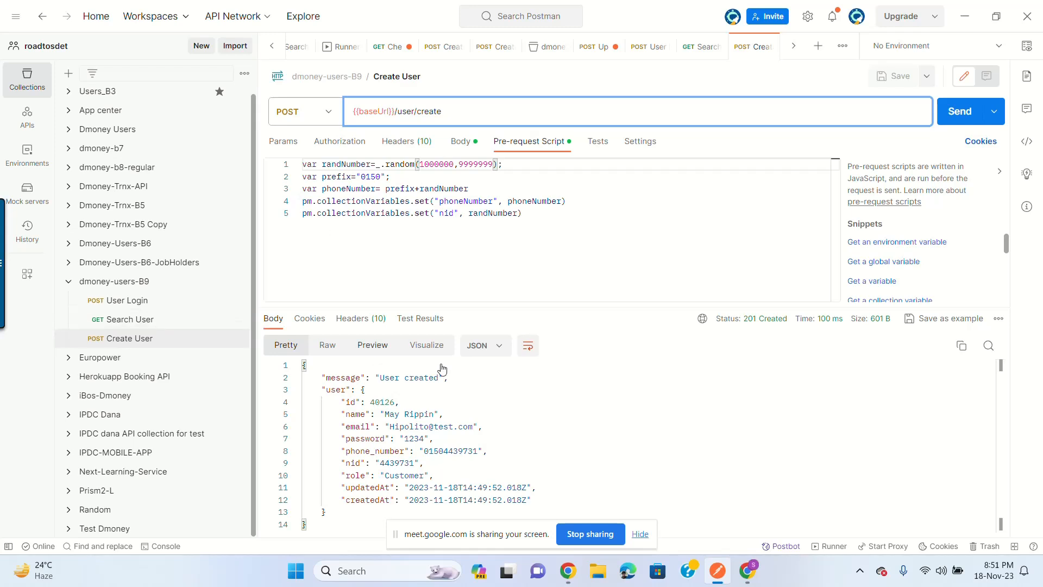
click(594, 216)
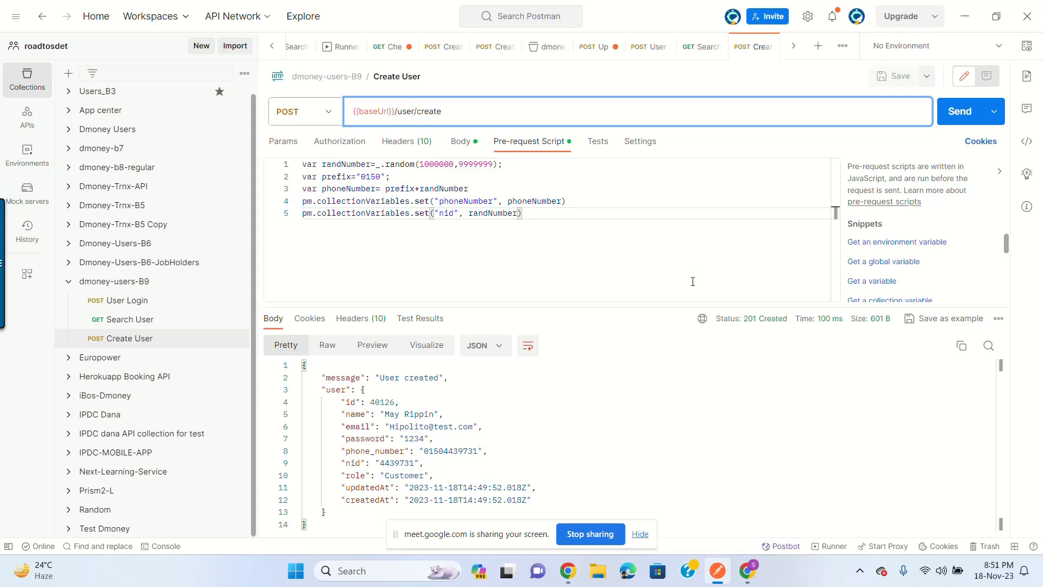
Step: Resize the response pane and inspect its id, email and phone_number fields before the Tests script
drag(685, 307, 686, 329)
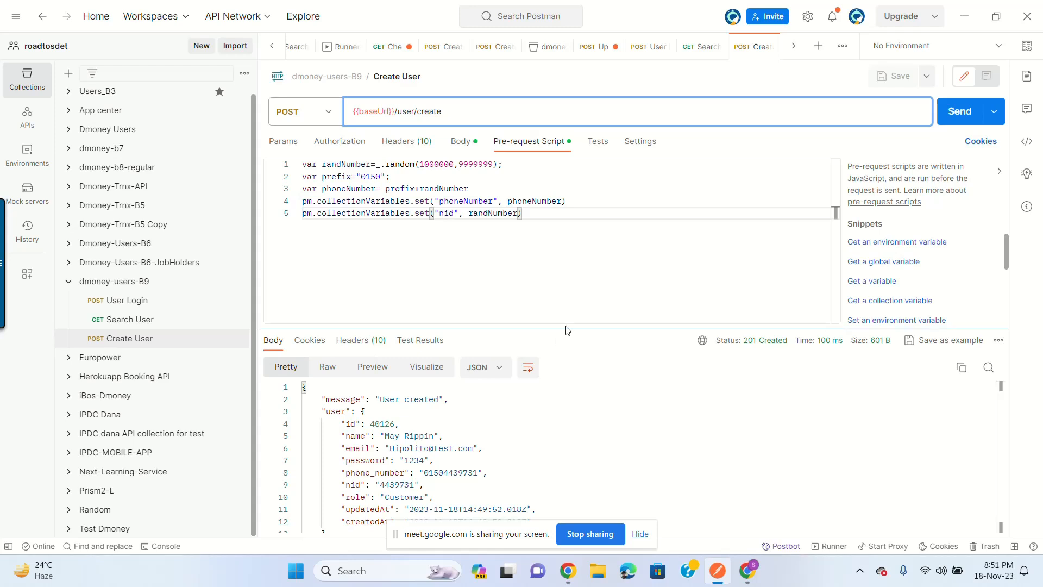
drag(568, 328, 573, 292)
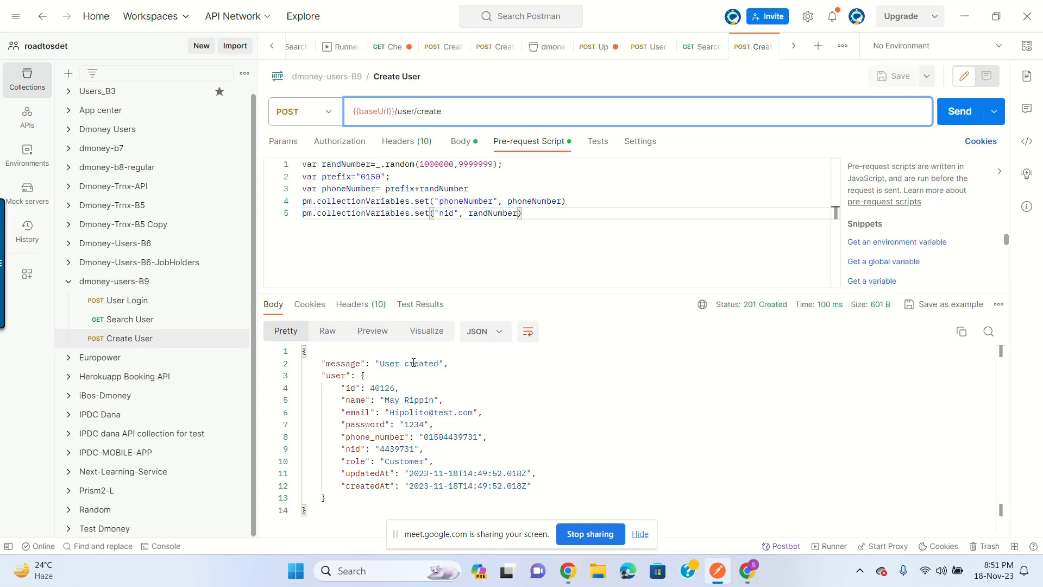
double_click(349, 387)
double_click(358, 413)
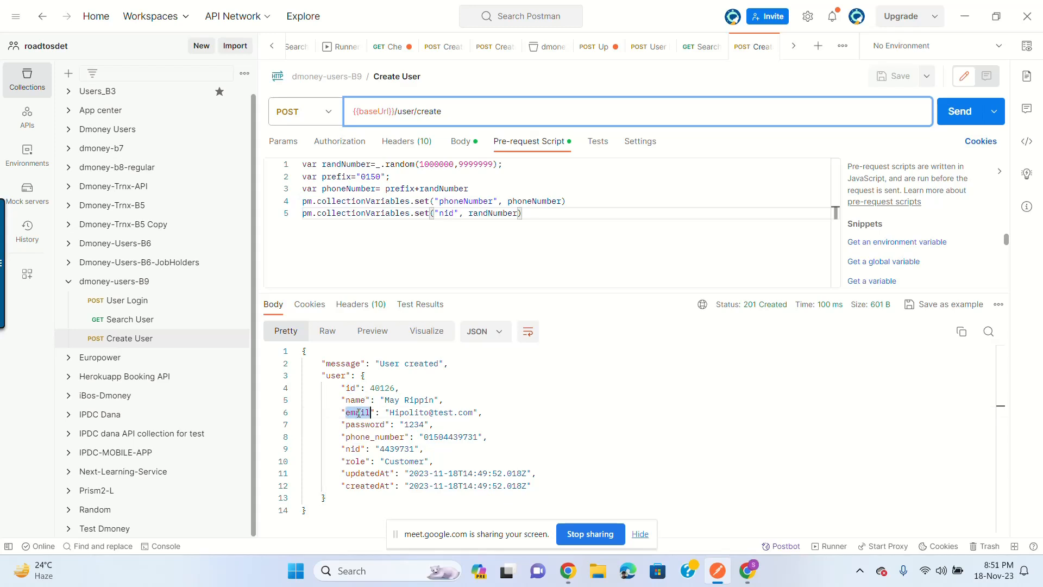
click(351, 388)
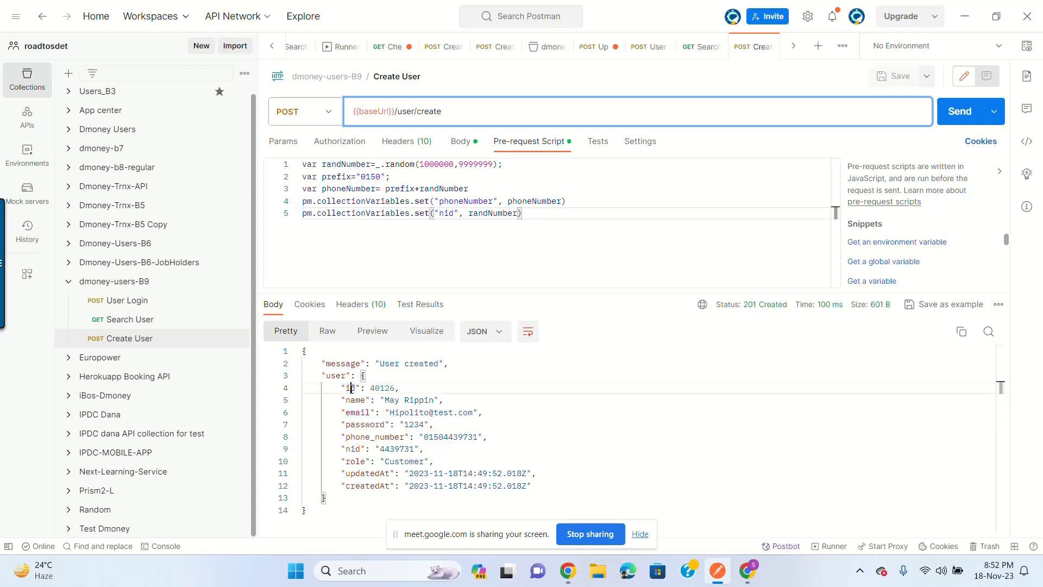
click(351, 400)
click(351, 413)
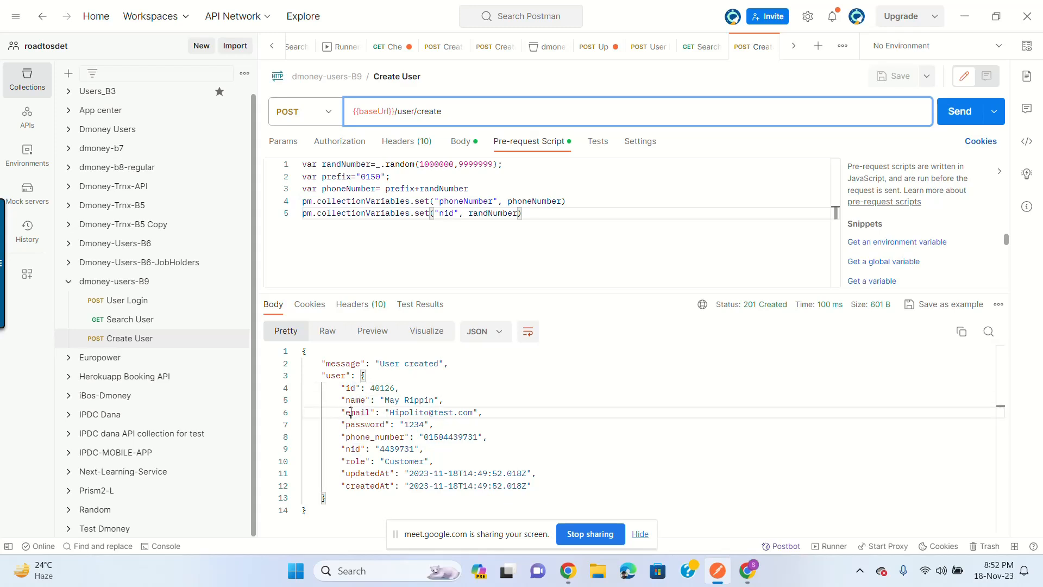
double_click(377, 437)
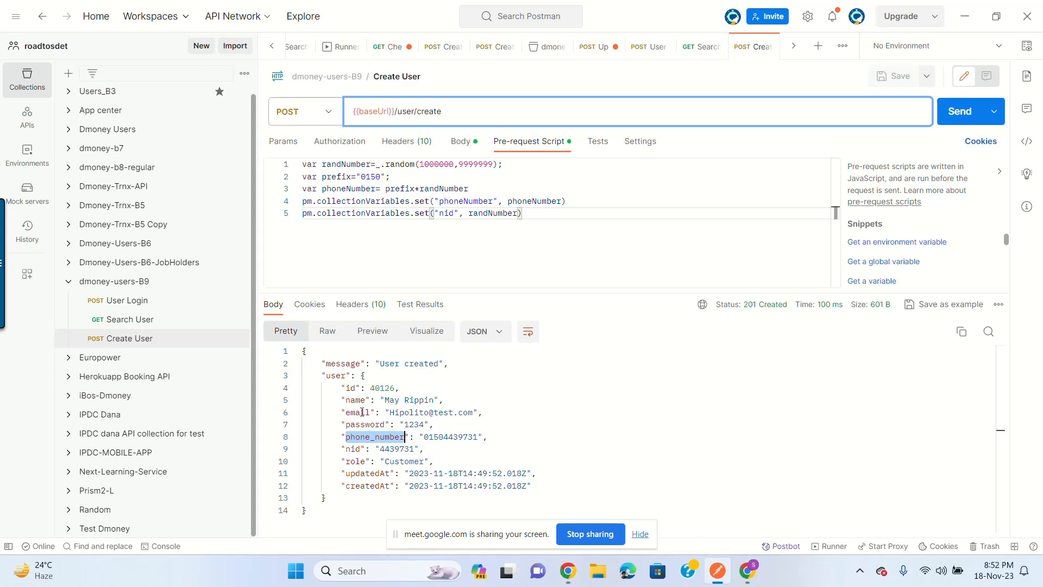
click(545, 212)
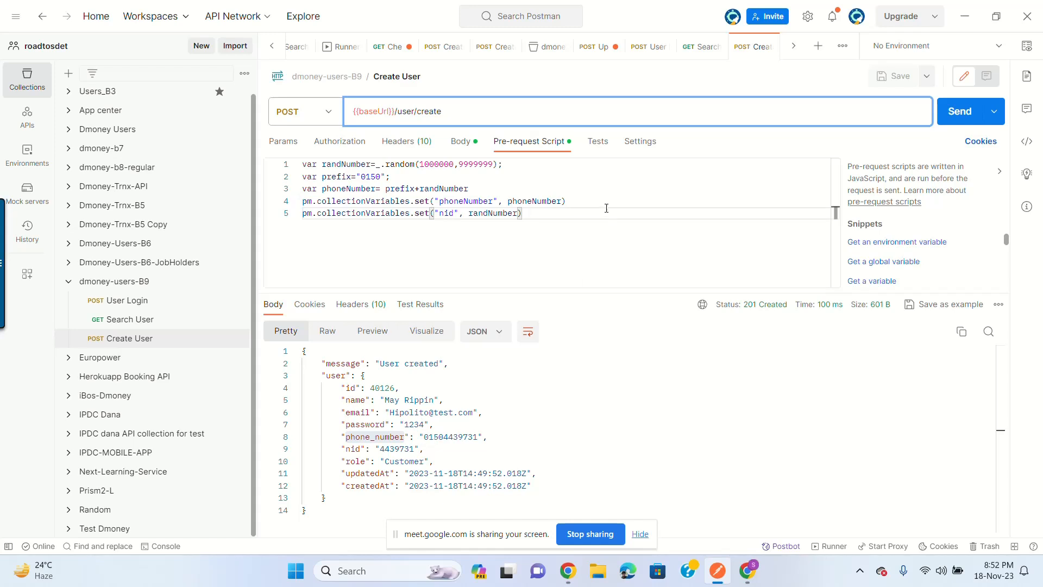
click(598, 143)
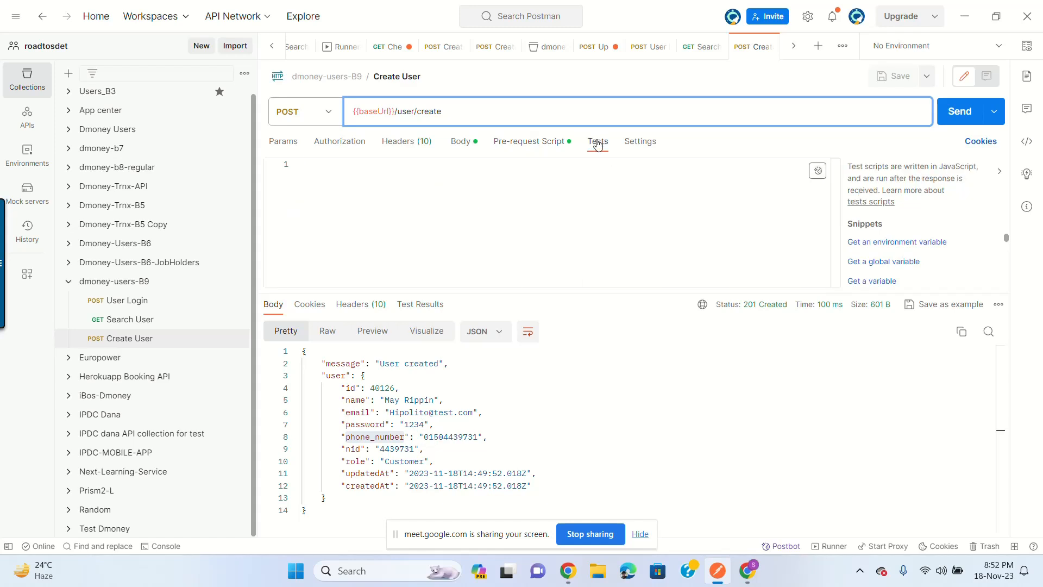
Step: Write the first Tests line: var jsonData= pm.response.json();
click(465, 183)
text(pm.r)
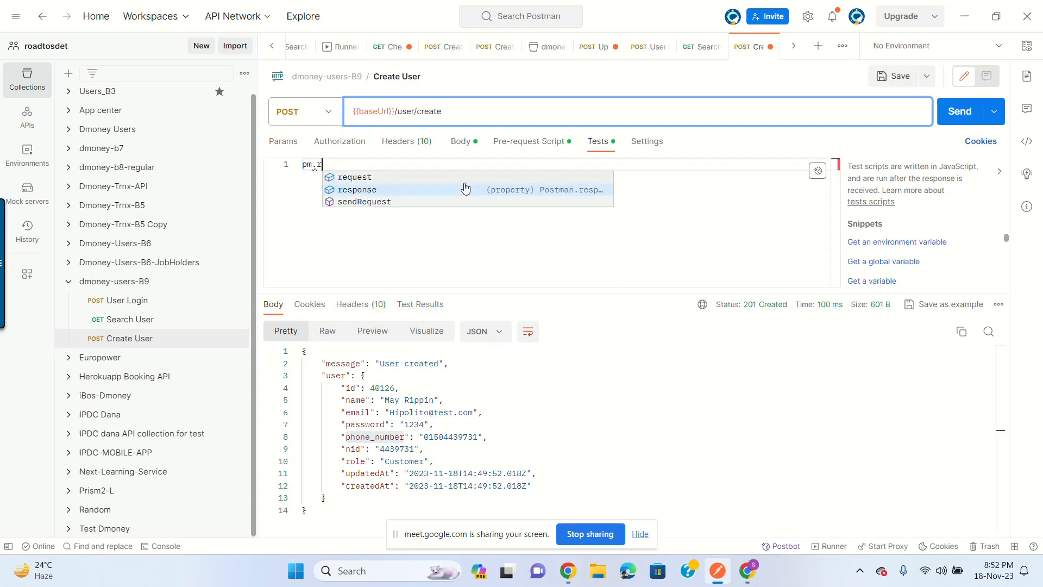
key(BackSpace)
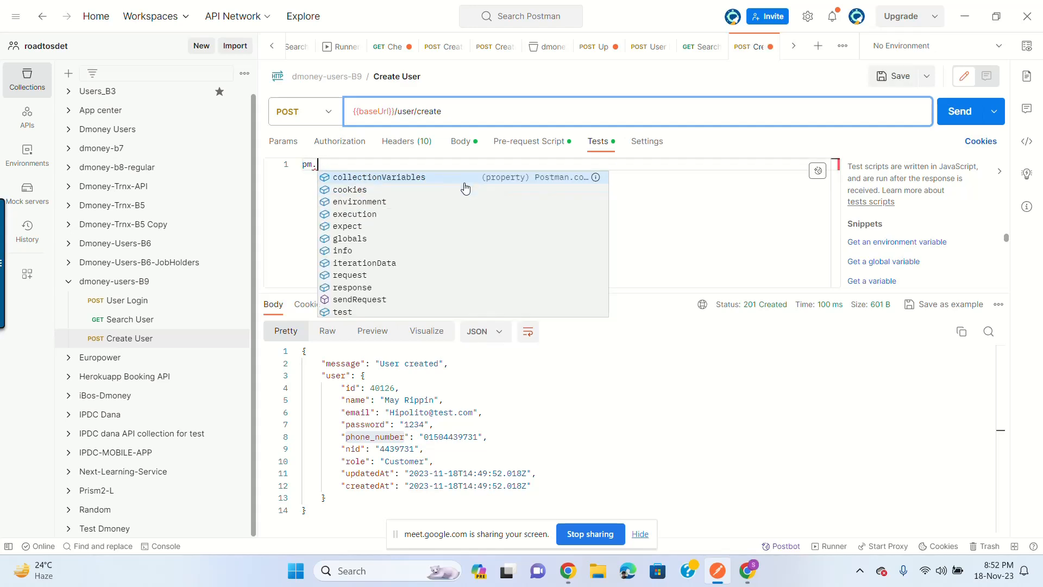
text(co)
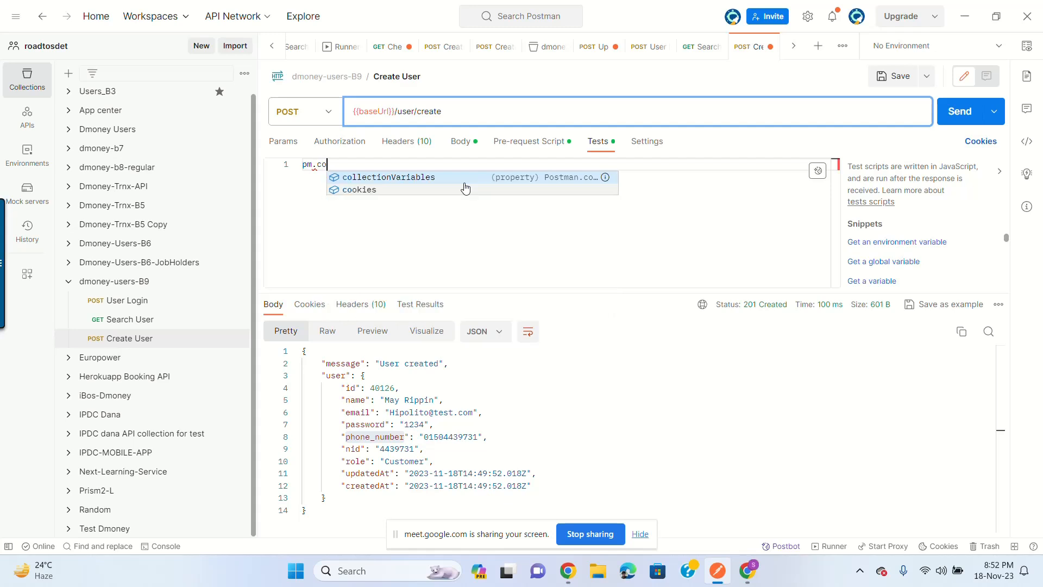
key(Return)
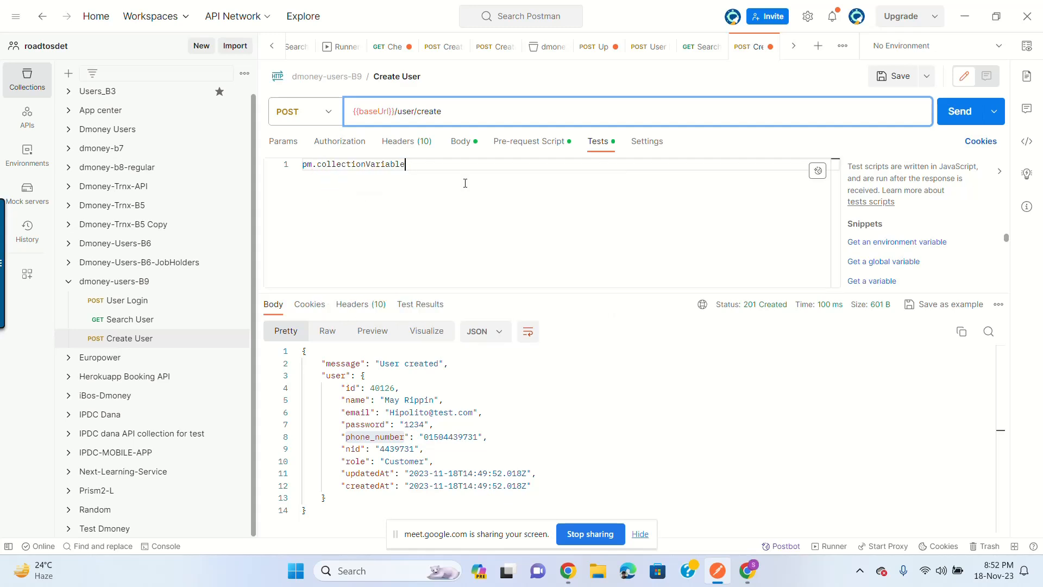
key(BackSpace)
key(BackSpace)
key(BackSpace)
key(BackSpace)
key(BackSpace)
key(BackSpace)
key(BackSpace)
key(BackSpace)
key(BackSpace)
key(BackSpace)
key(BackSpace)
key(BackSpace)
key(BackSpace)
key(BackSpace)
key(BackSpace)
key(BackSpace)
key(BackSpace)
key(BackSpace)
key(BackSpace)
text(res)
key(Return)
text(.js)
key(Return)
text(();)
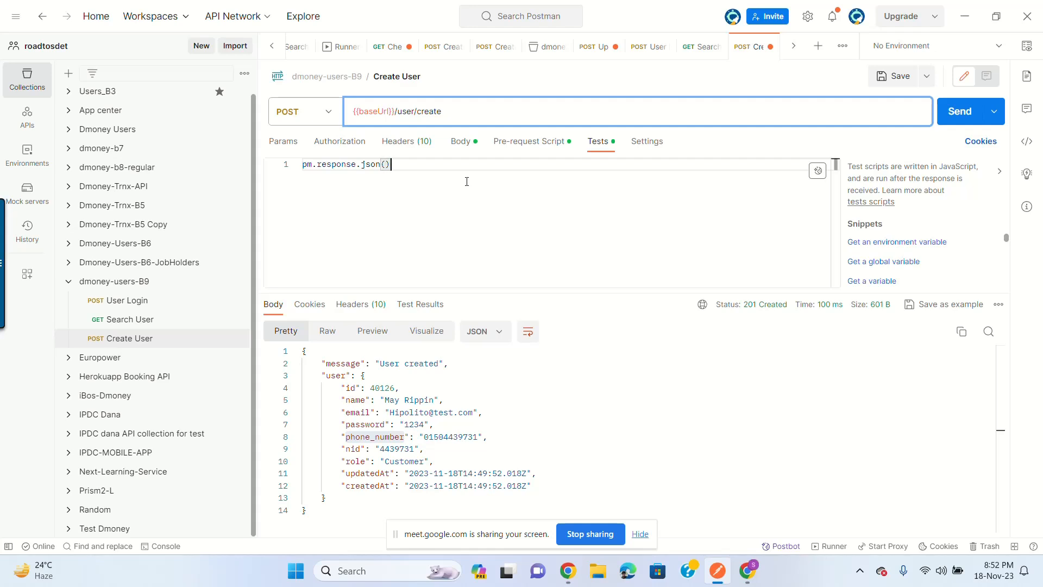
click(303, 163)
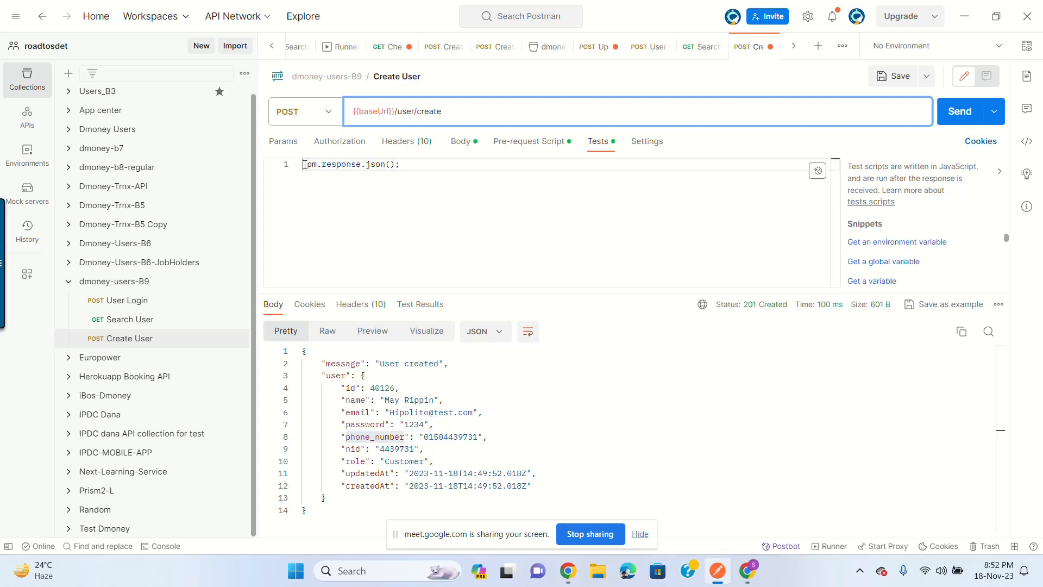
text(var jsonData=)
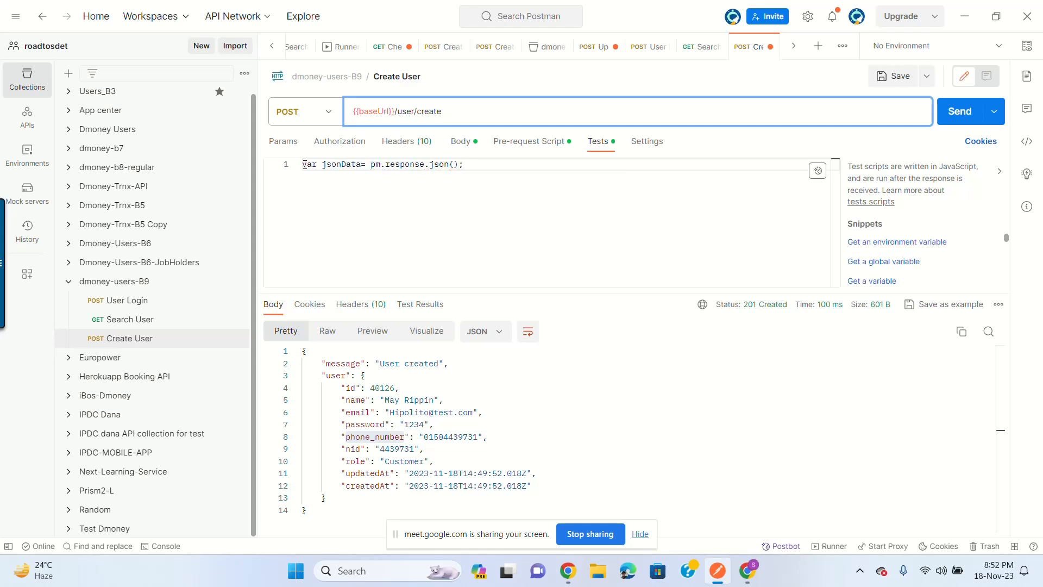
Step: Add a second line var customerId= jsonData.user.id, leaving an empty third line
click(523, 175)
key(Return)
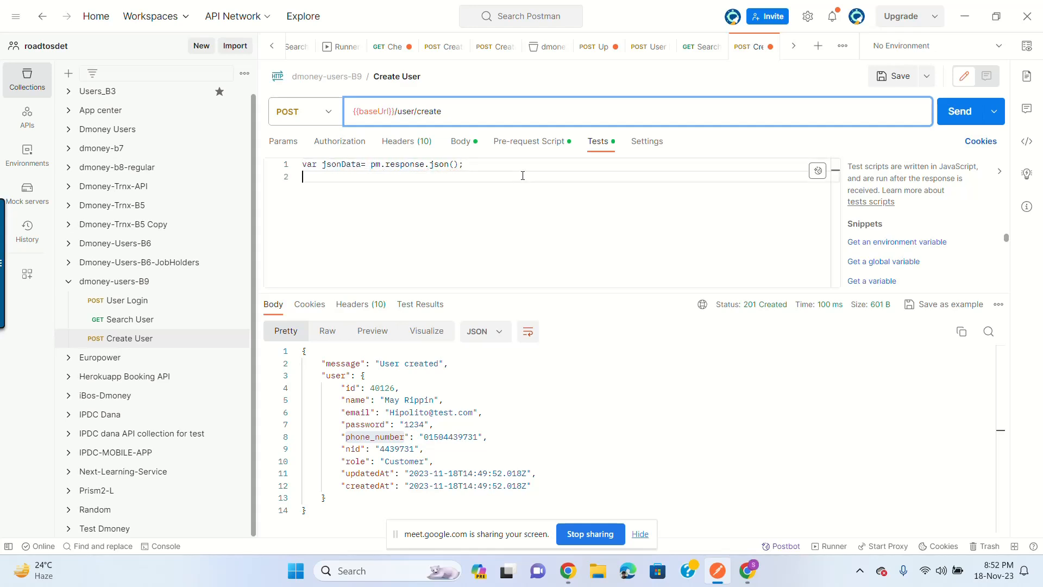
text(json)
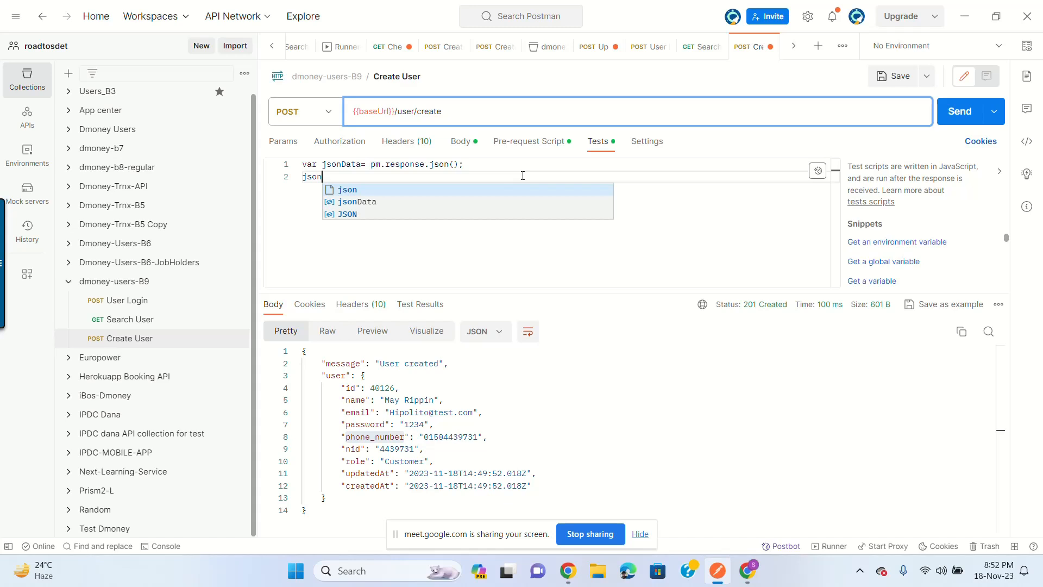
key(Escape)
text(Data)
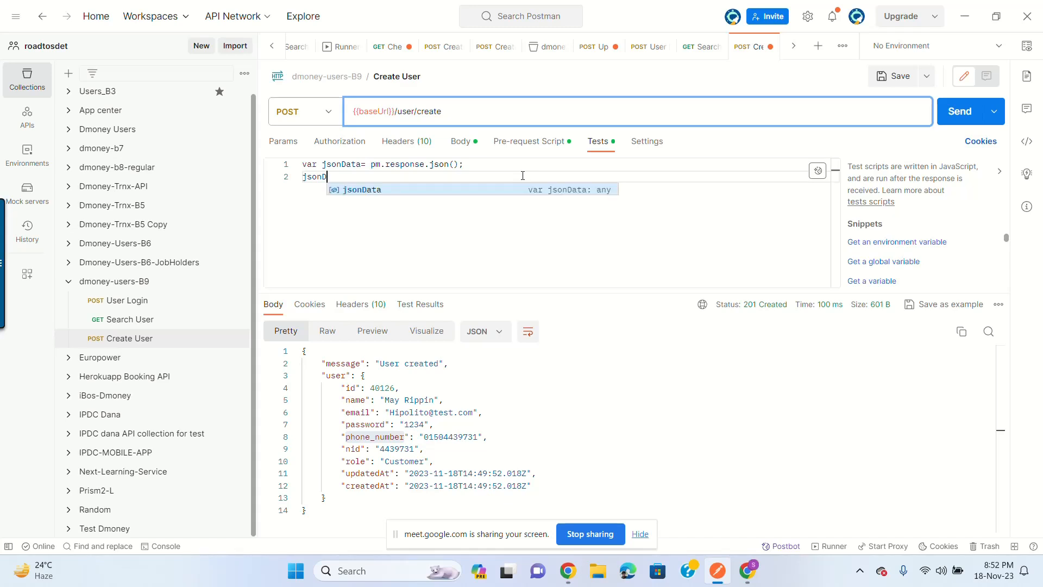
double_click(338, 376)
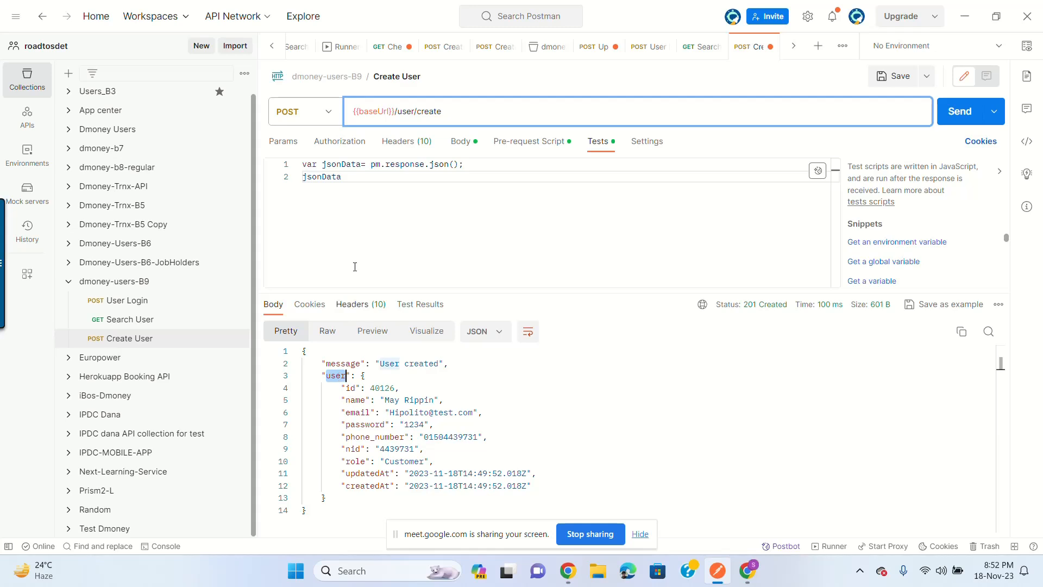
click(367, 172)
text(.user)
double_click(351, 388)
click(404, 174)
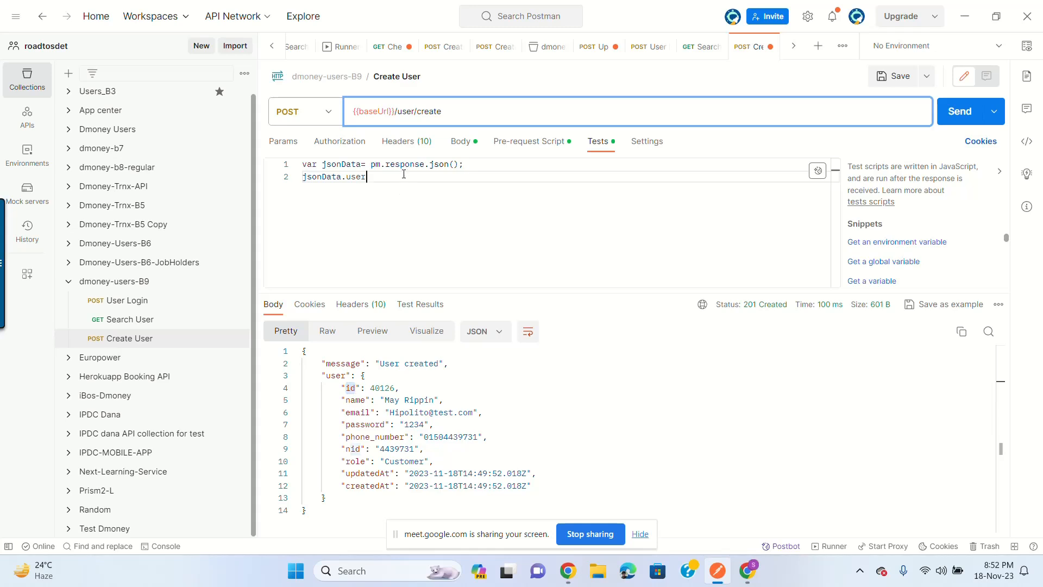
text(.id)
double_click(379, 386)
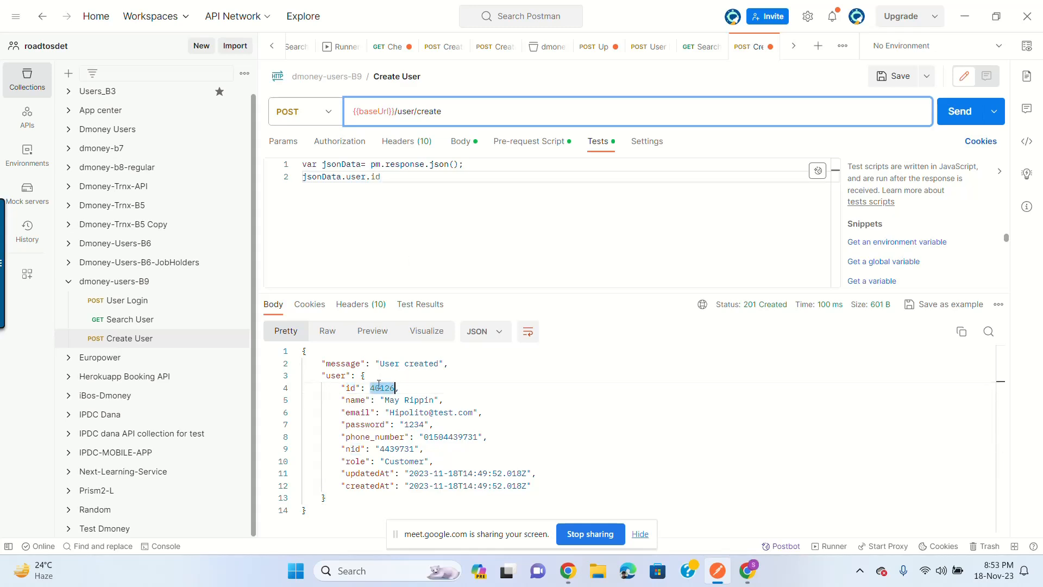
click(379, 386)
click(304, 177)
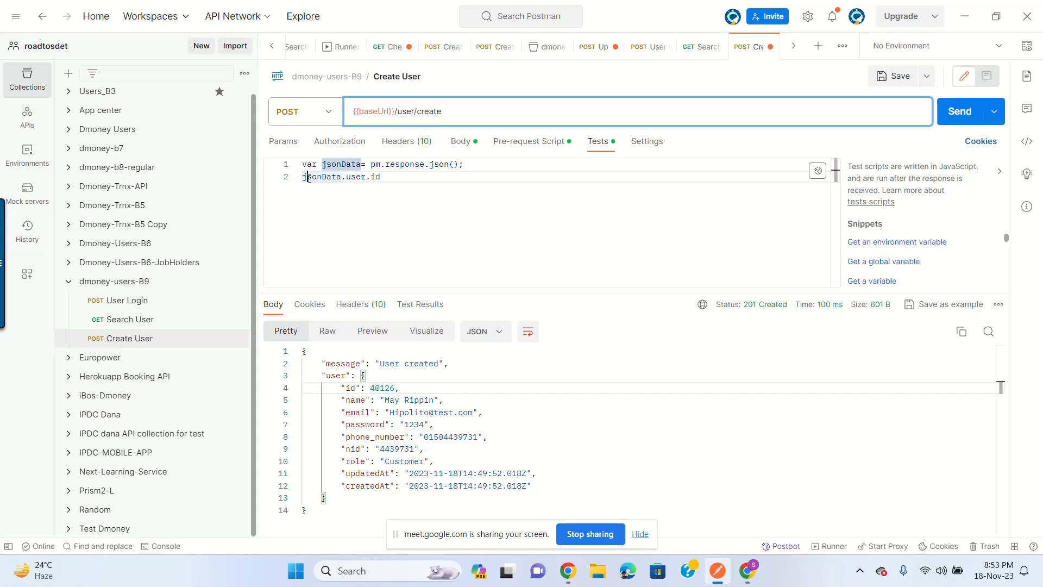
key(Left)
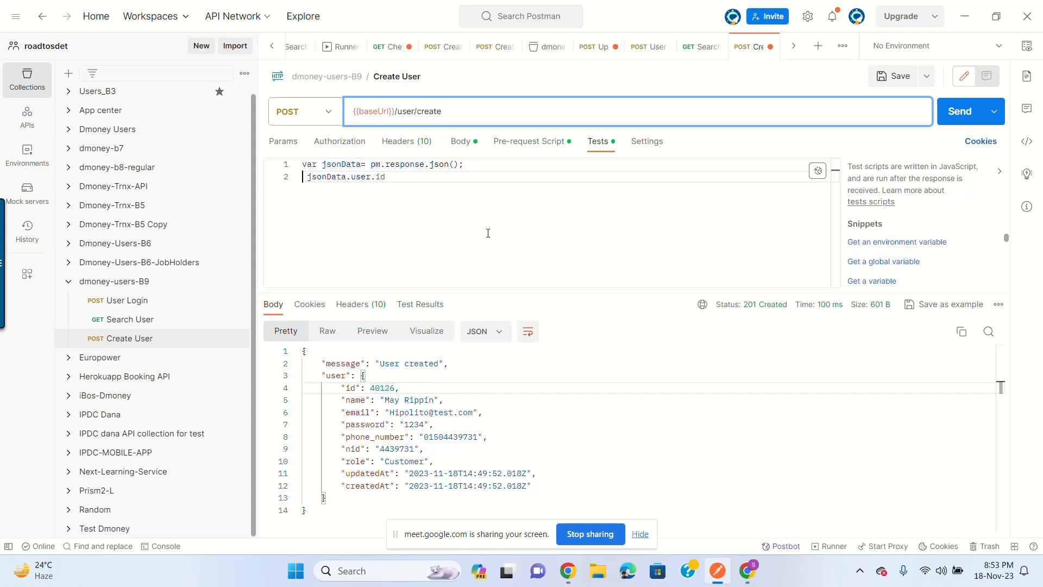
text(cust)
key(BackSpace)
key(BackSpace)
key(BackSpace)
key(BackSpace)
text(var cust)
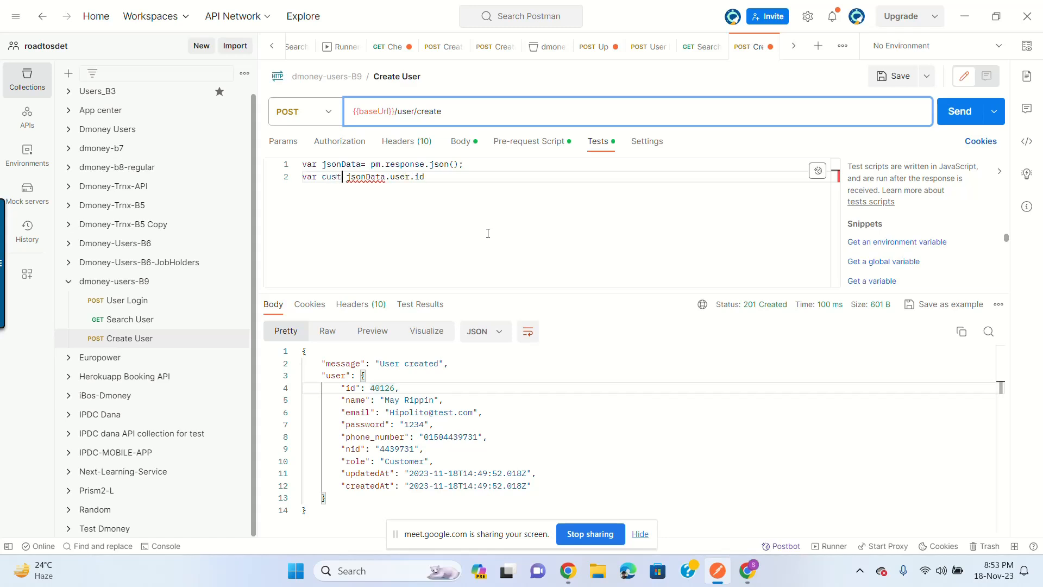
text(omerId=)
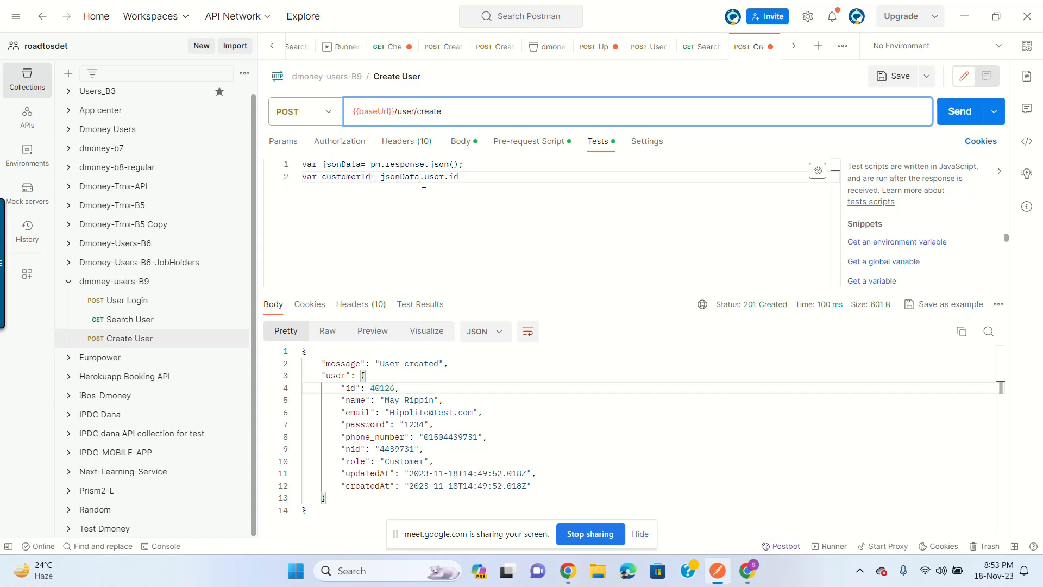
key(Return)
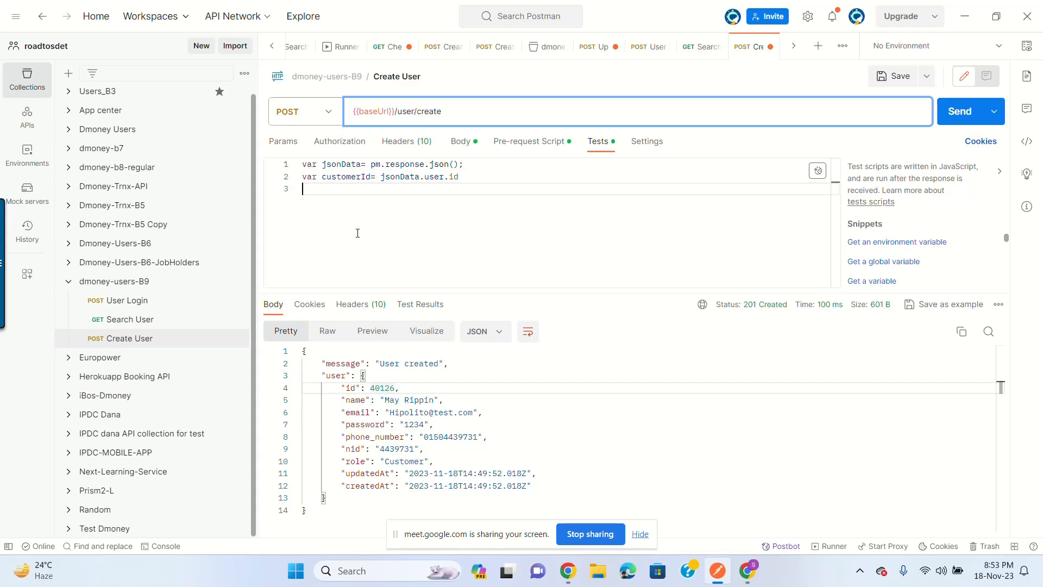
Step: Change line 2's var to let and add let customerName=jsonData.user.name; on line 3
double_click(309, 176)
text(let)
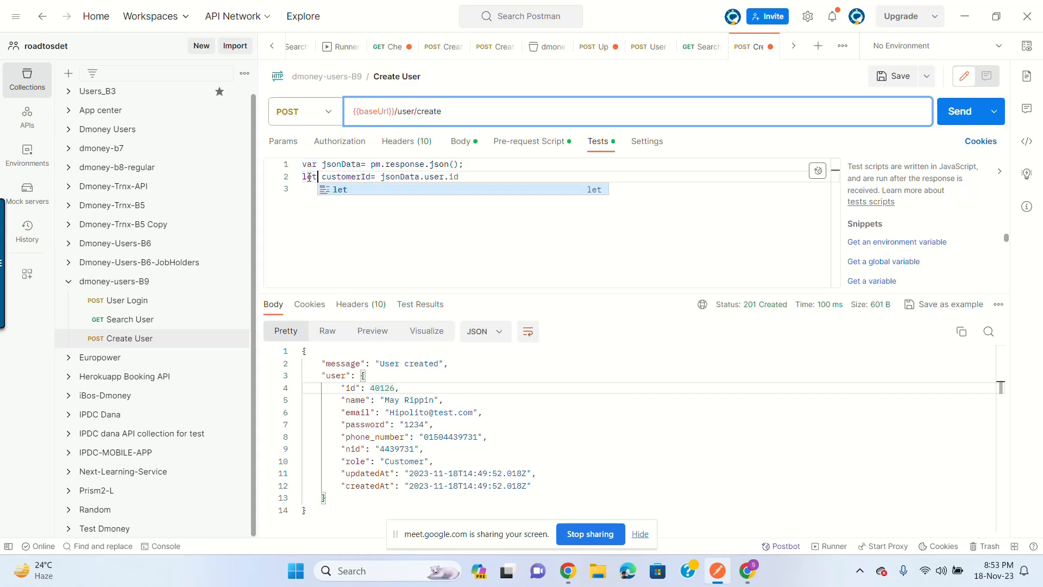
key(Escape)
click(314, 188)
text(let )
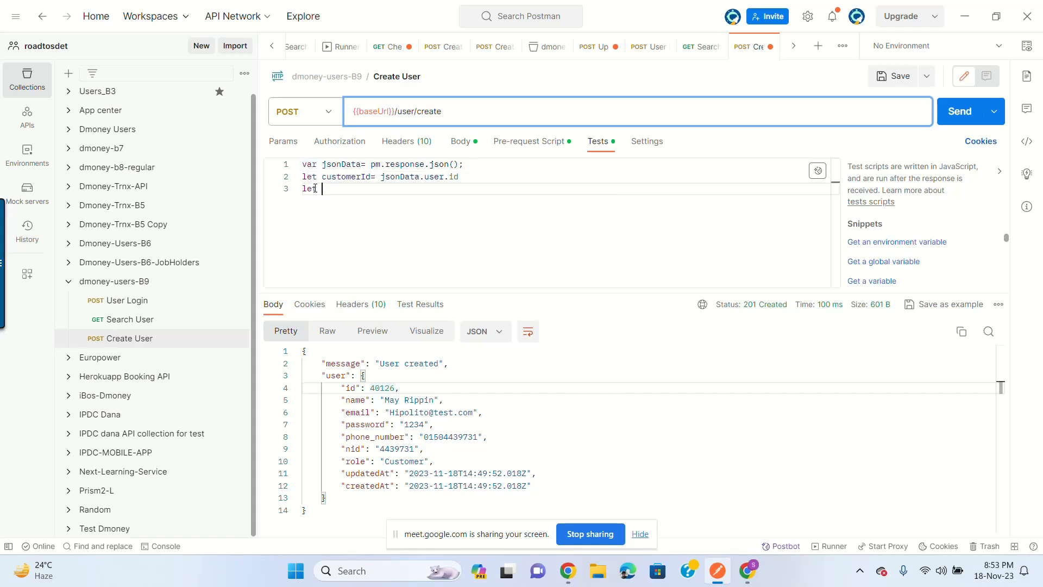
text(cu)
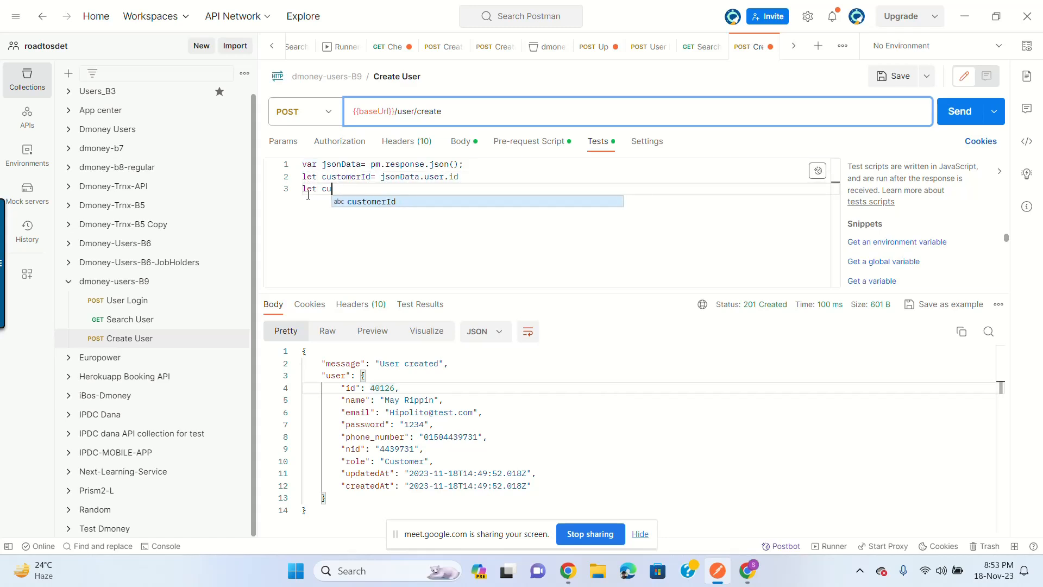
text(stomer)
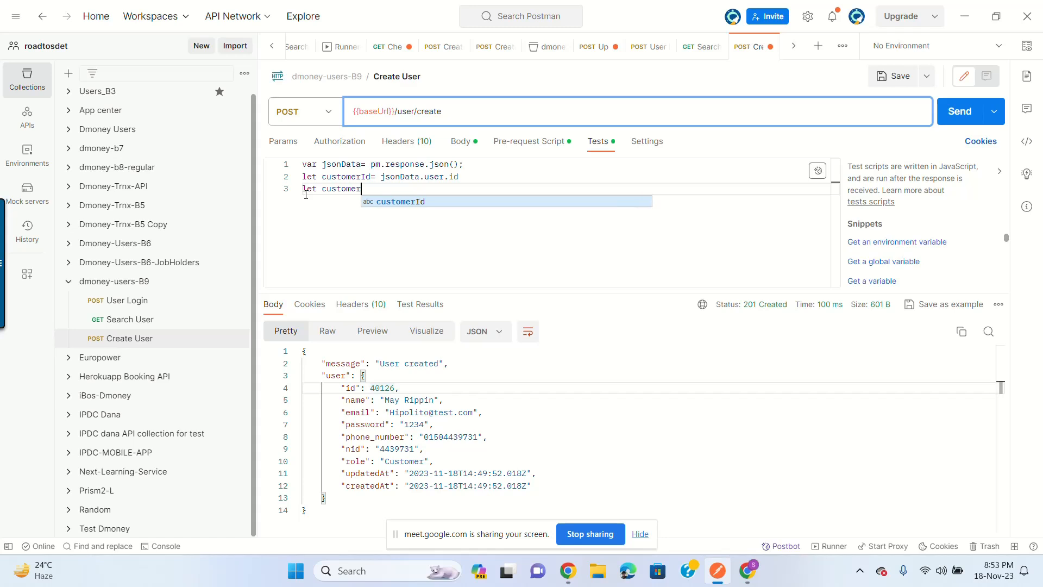
text(Name)
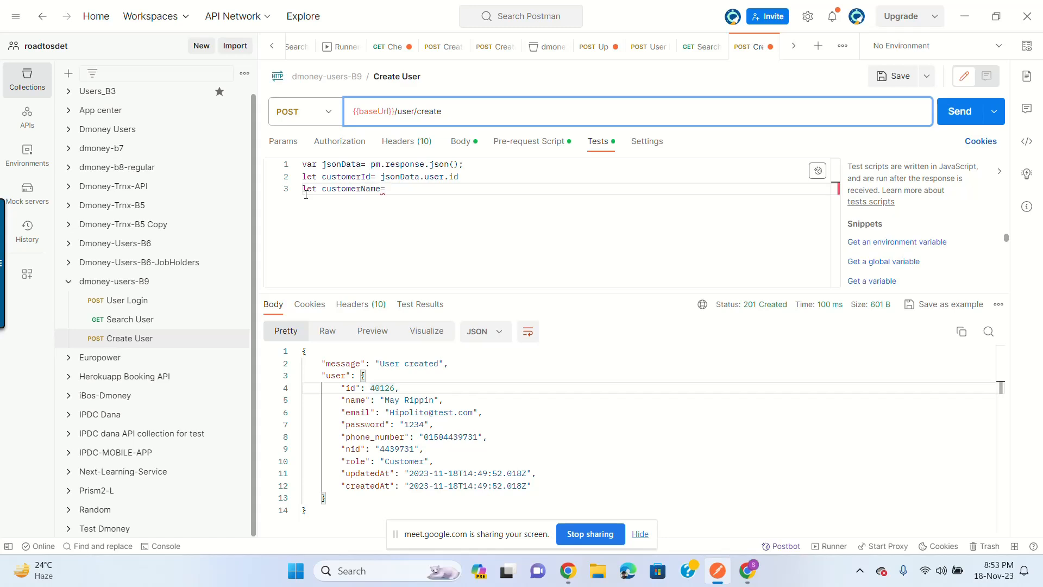
text(=jsonD)
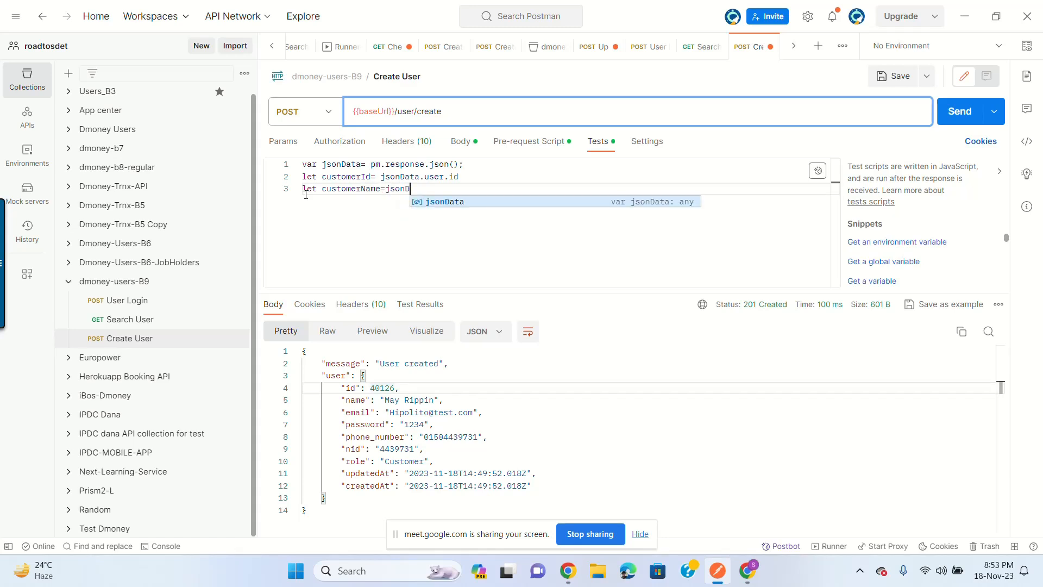
text(ata.user)
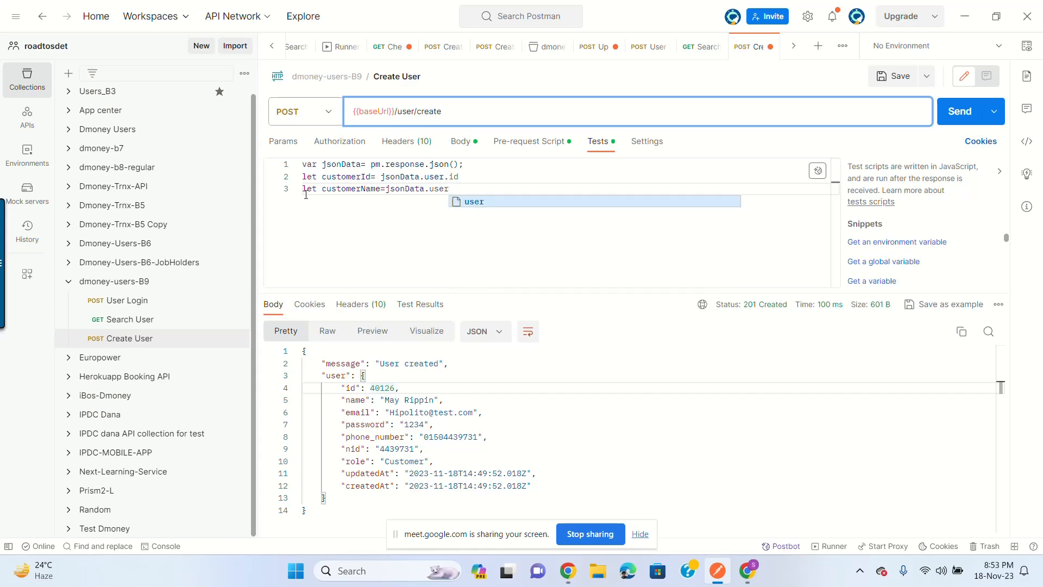
text(.name;)
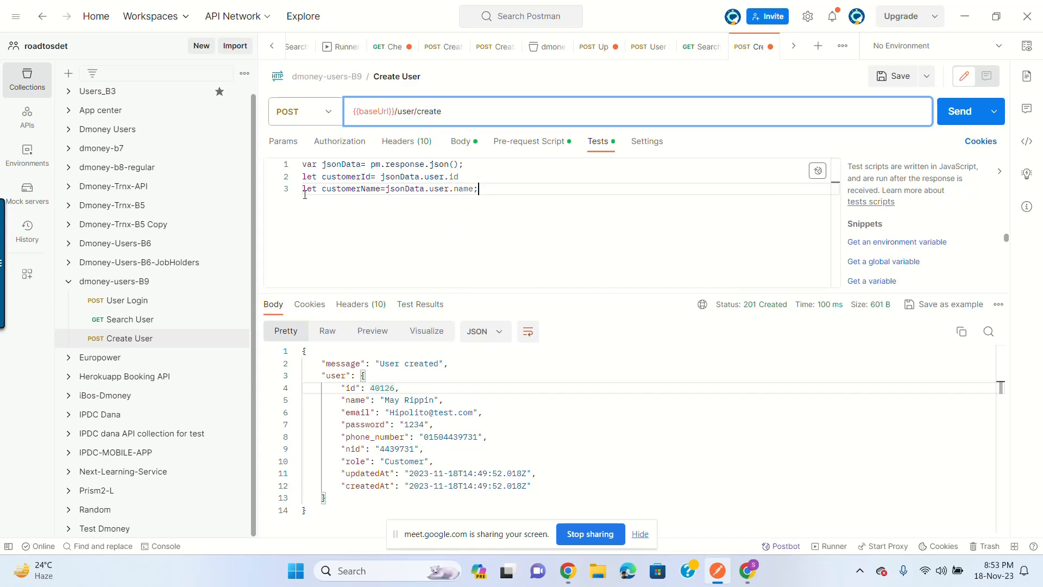
Step: Duplicate the customerName line twice, renaming the copies customerEmail and customerPhoneNumber
drag(532, 190, 276, 194)
key(ctrl+c)
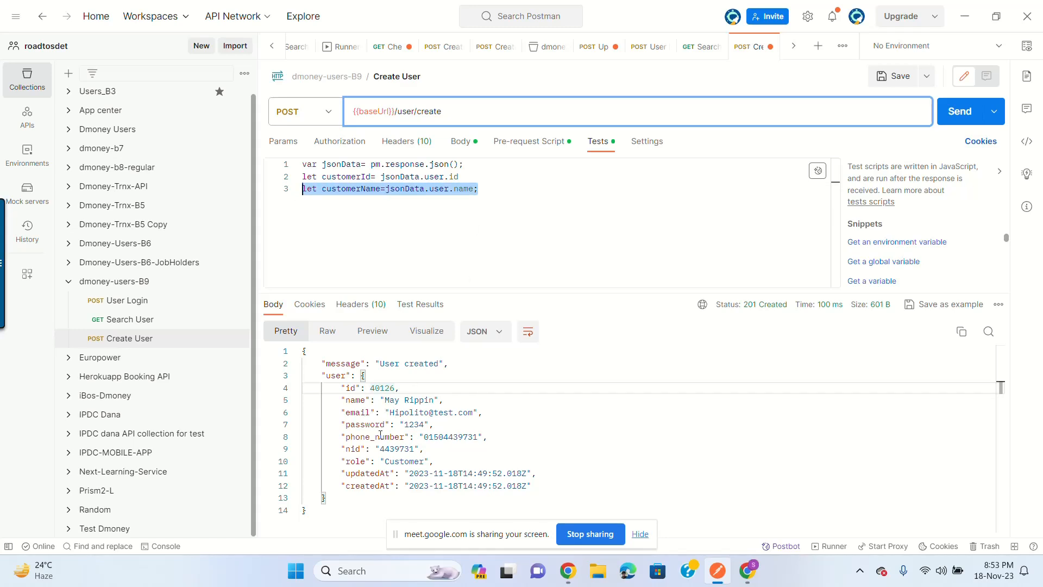
click(459, 188)
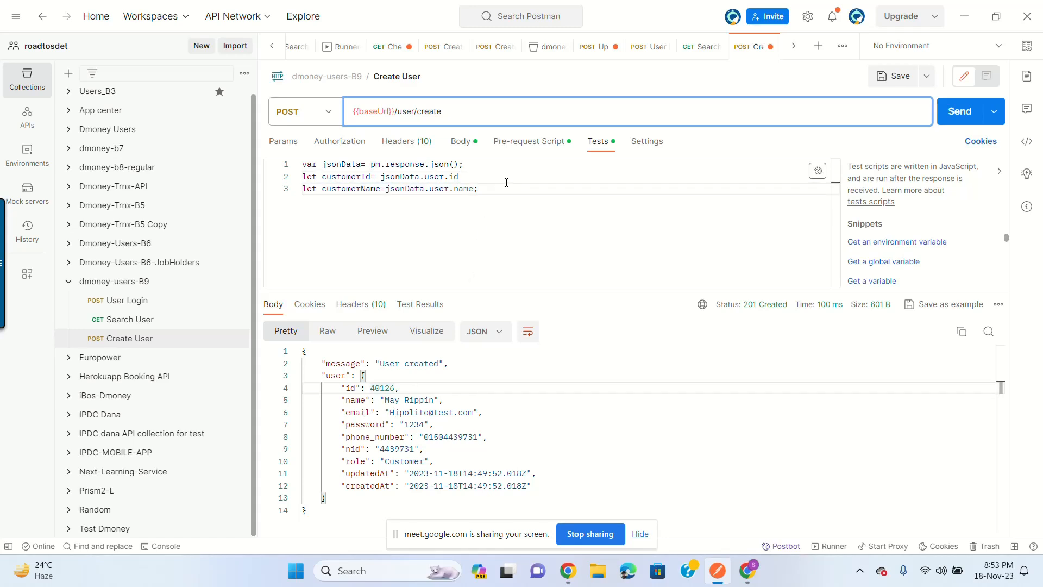
key(Return)
key(ctrl+v)
key(Return)
key(ctrl+v)
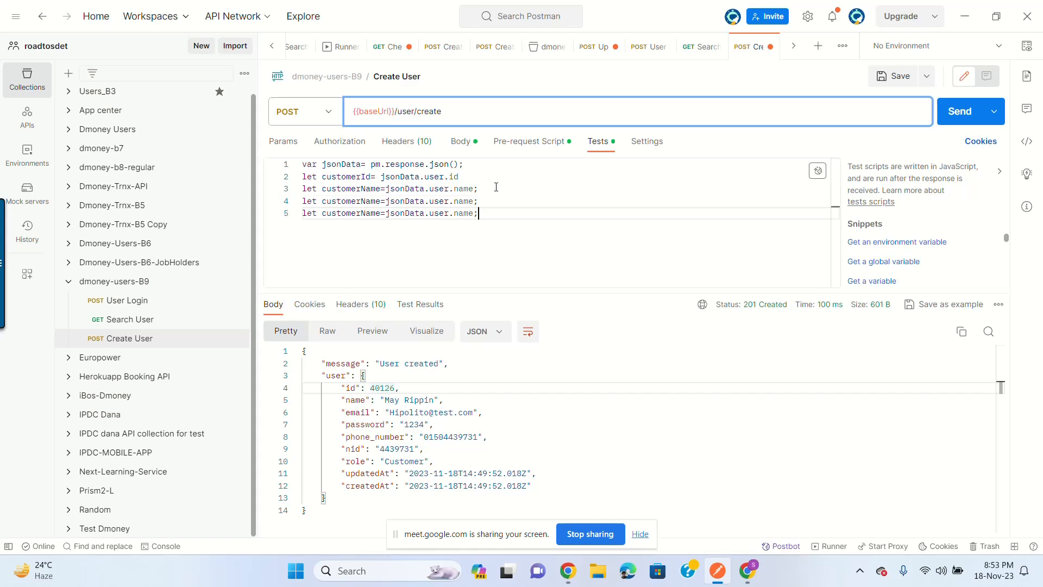
double_click(383, 201)
text(customer)
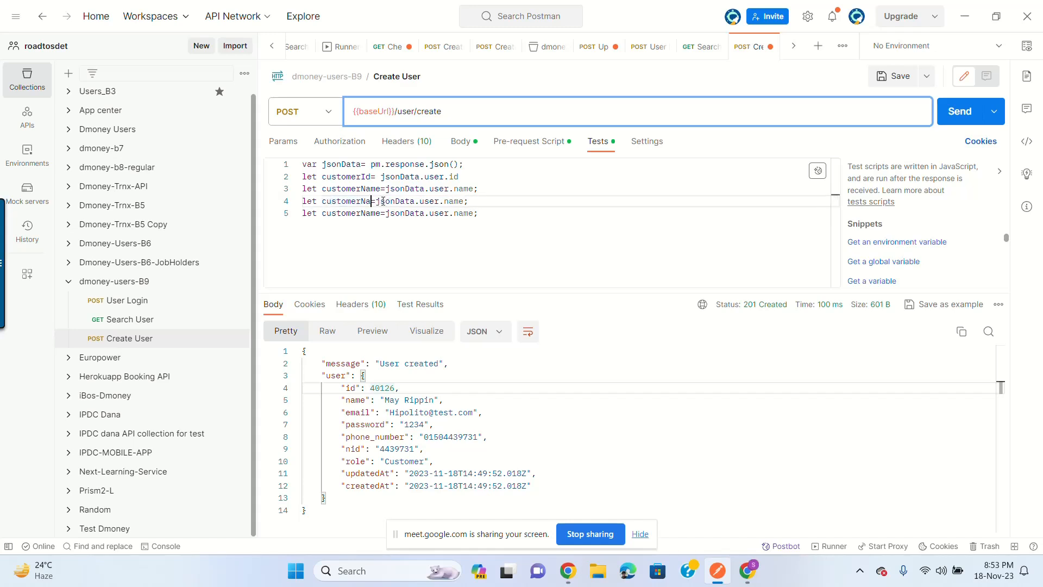
text(I)
key(BackSpace)
text(Email)
double_click(381, 213)
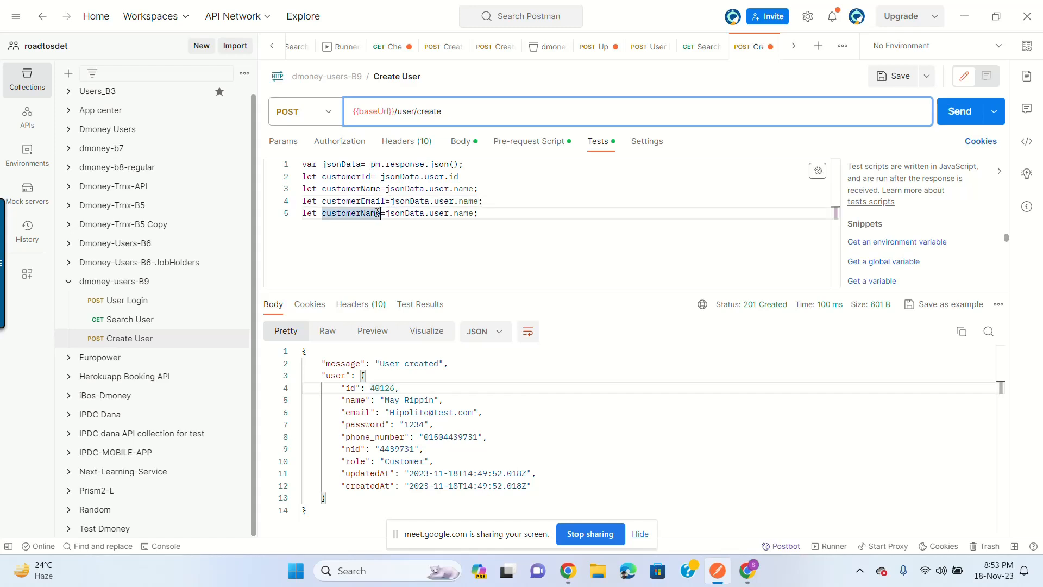
text(customerPhone)
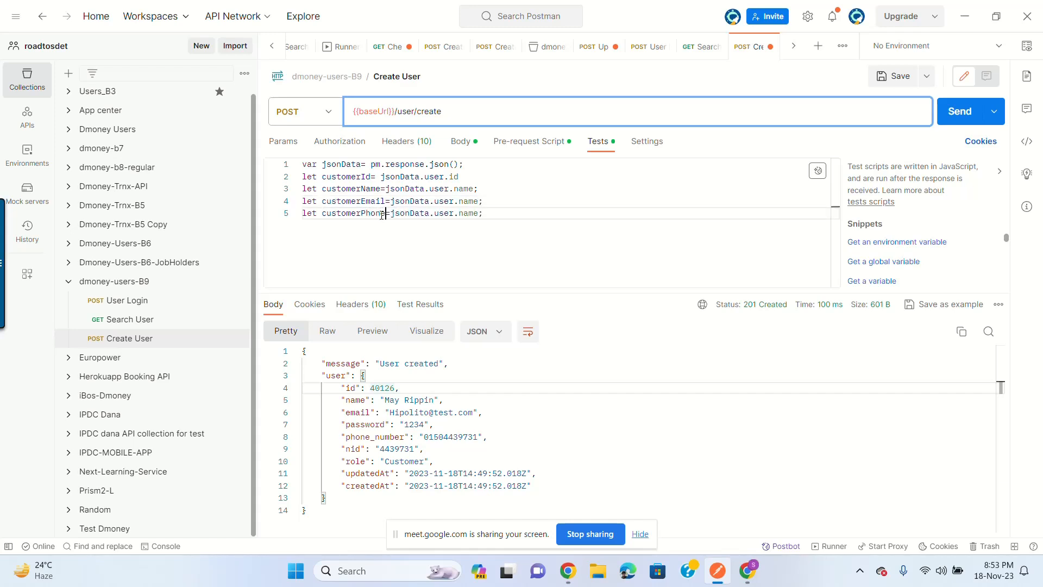
text(Number)
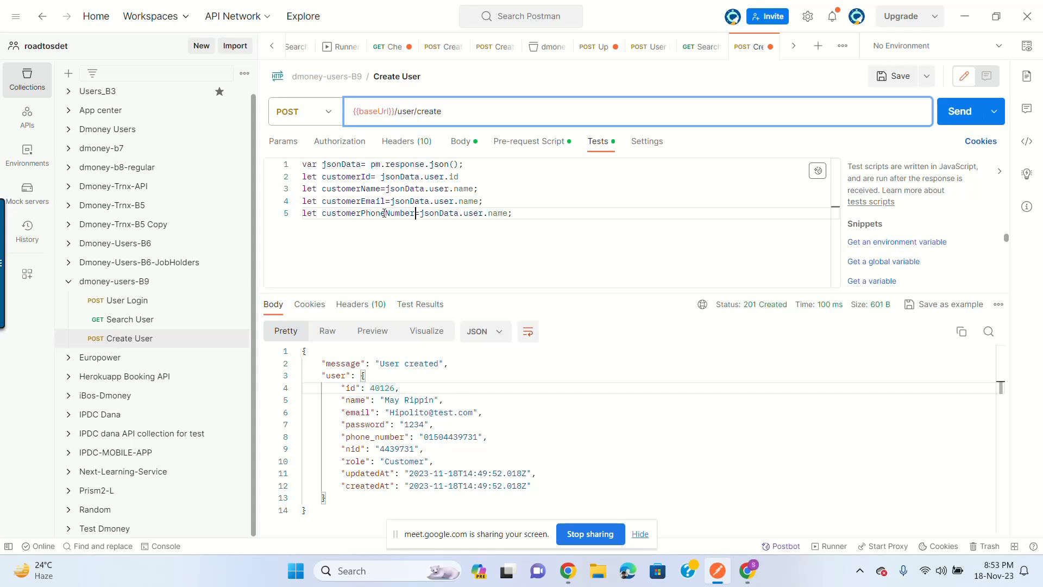
Step: Point the copies at the email and phone_number fields, matching the response, then add blank lines
double_click(466, 201)
text(email)
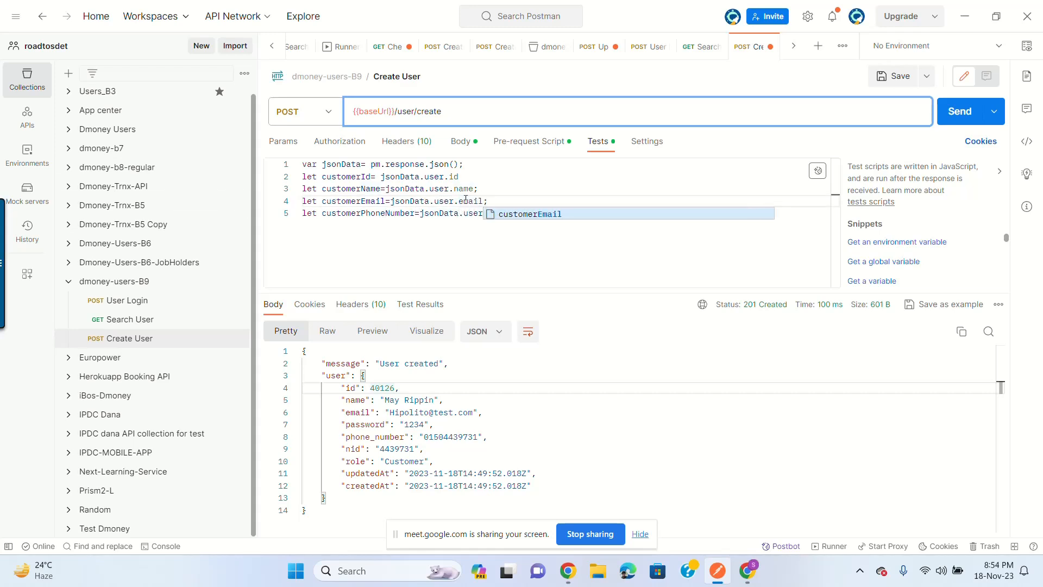
double_click(499, 212)
text(phone)
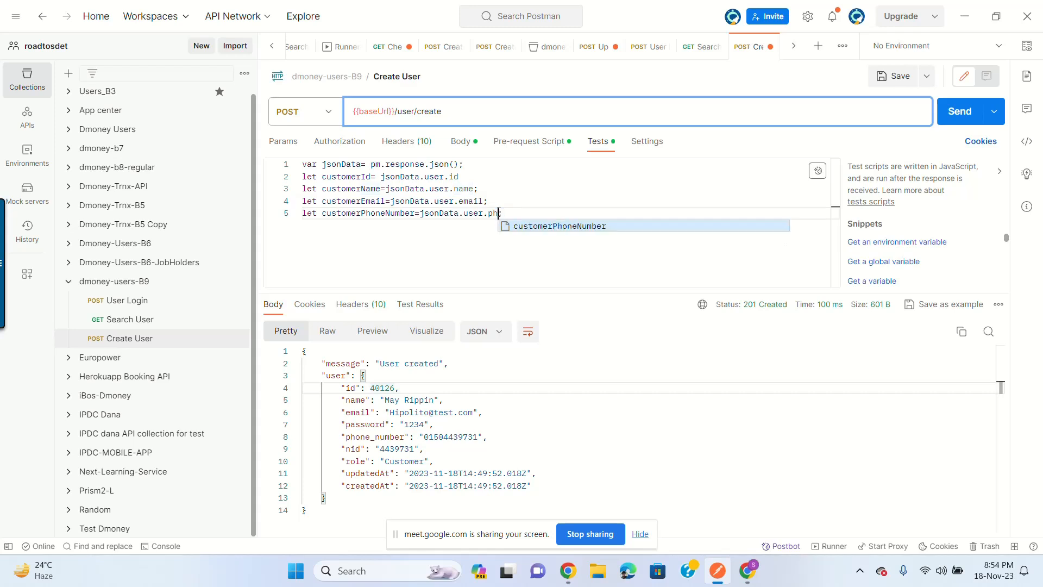
text(_number;)
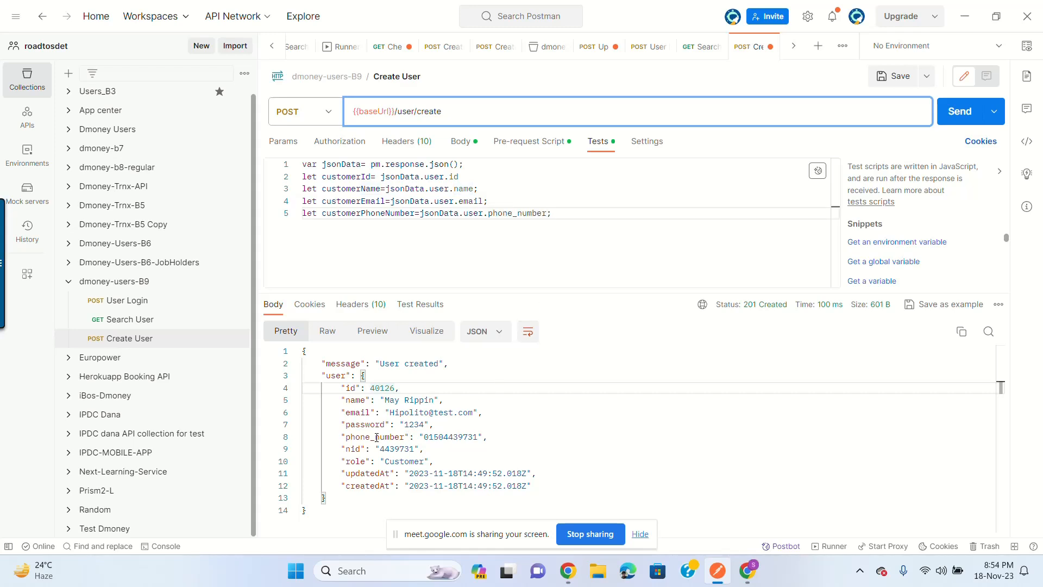
double_click(377, 437)
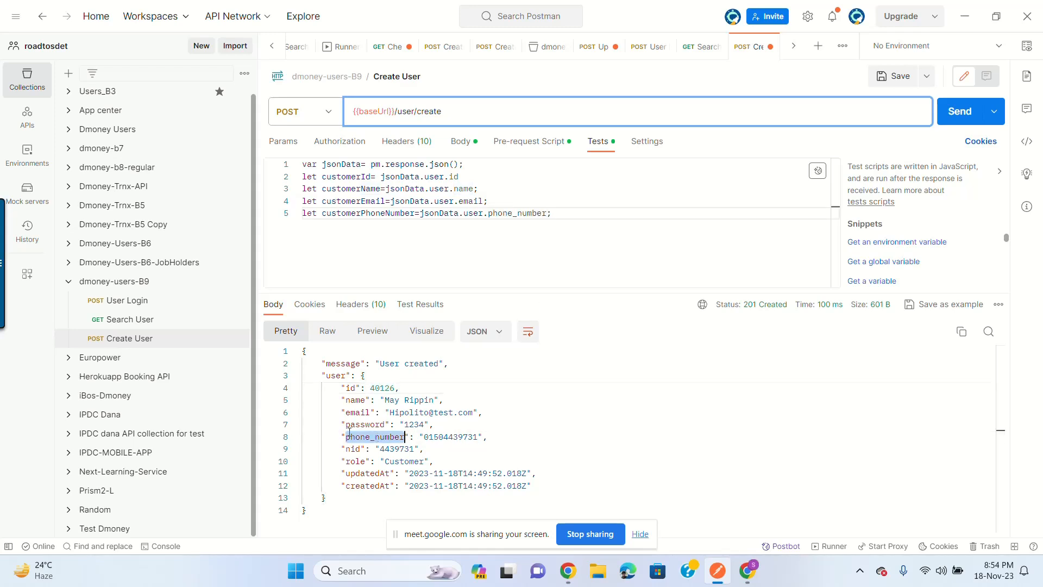
double_click(521, 213)
double_click(511, 213)
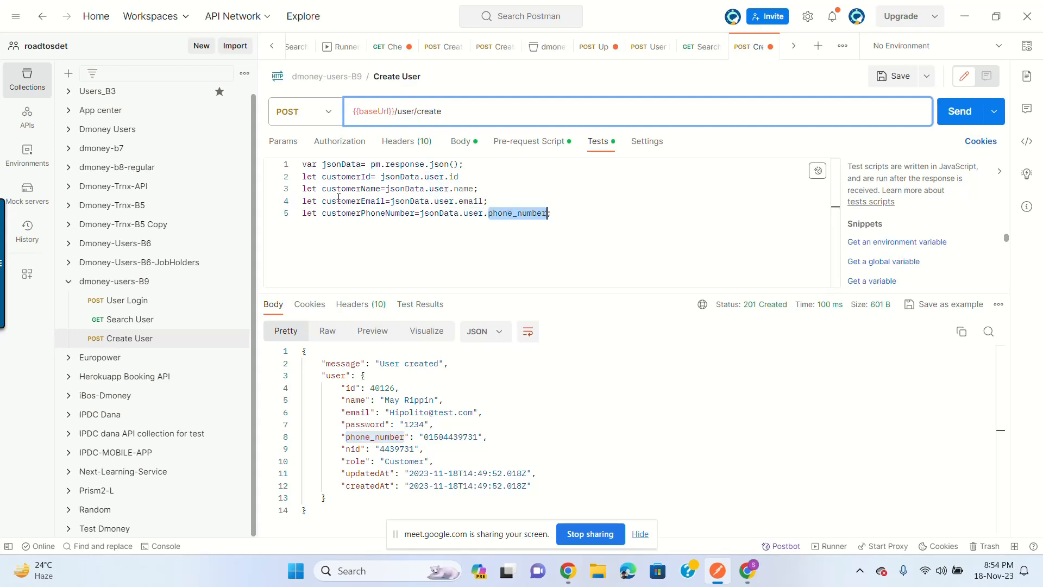
click(594, 221)
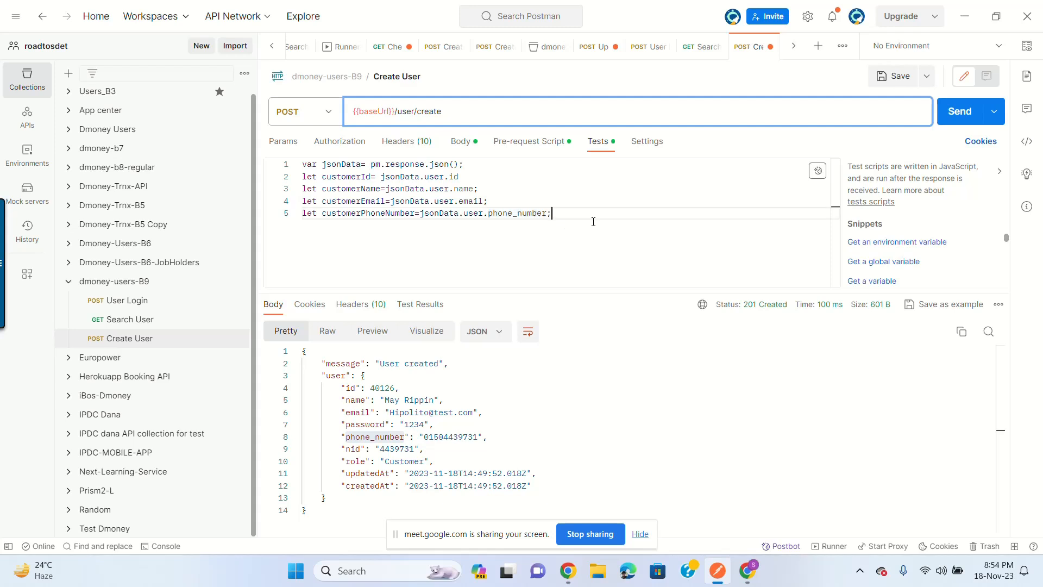
key(Return)
key(Return)
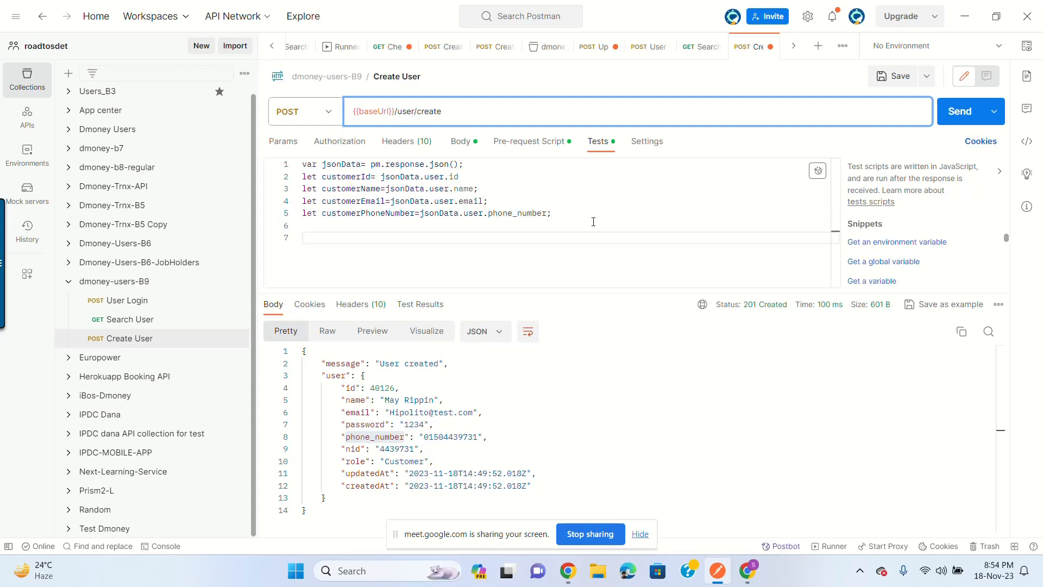
Step: Write pm.collectionVariables.set("customerName", customerName) in the Tests script
text(pm.res)
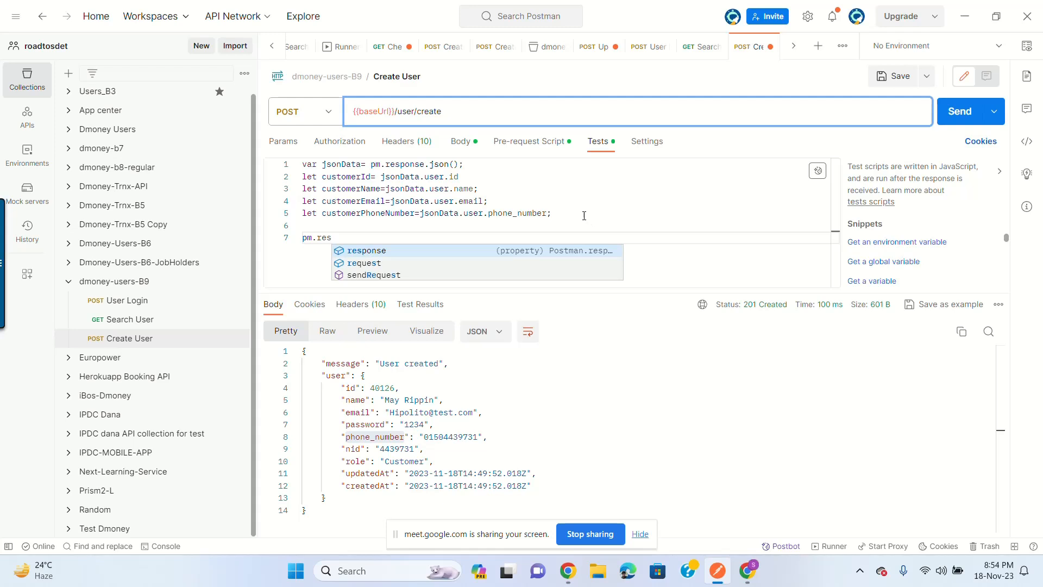
key(Return)
text(.js)
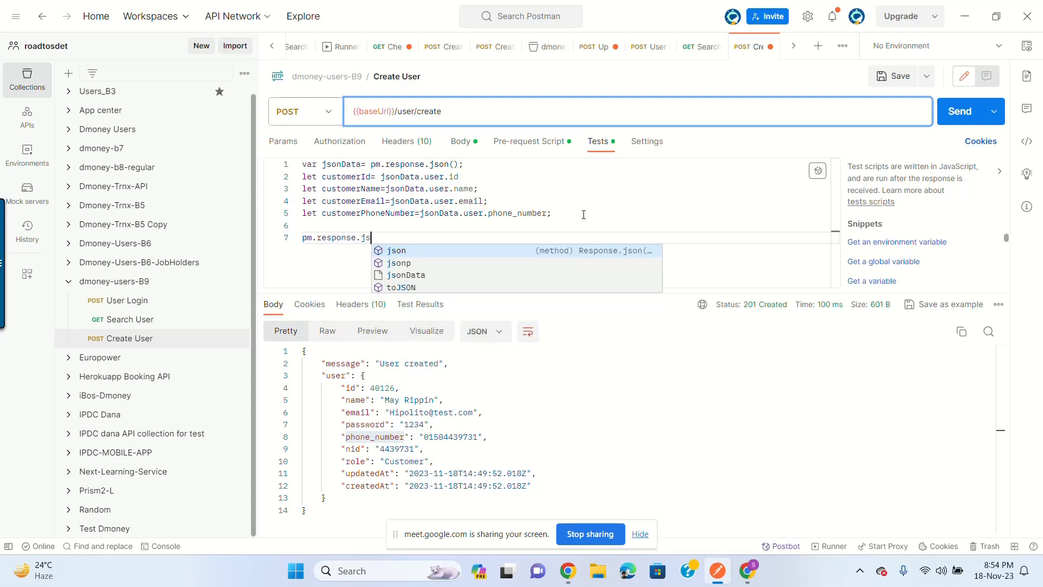
key(BackSpace)
key(BackSpace)
key(BackSpace)
key(BackSpace)
key(BackSpace)
key(BackSpace)
key(BackSpace)
key(BackSpace)
key(BackSpace)
key(BackSpace)
key(BackSpace)
text(col)
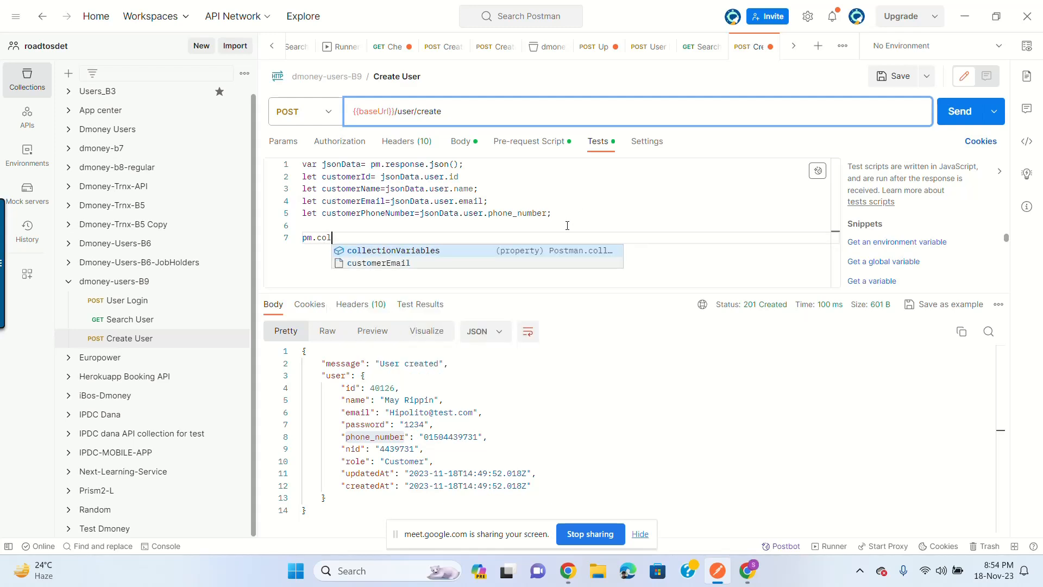
key(Return)
text(.se)
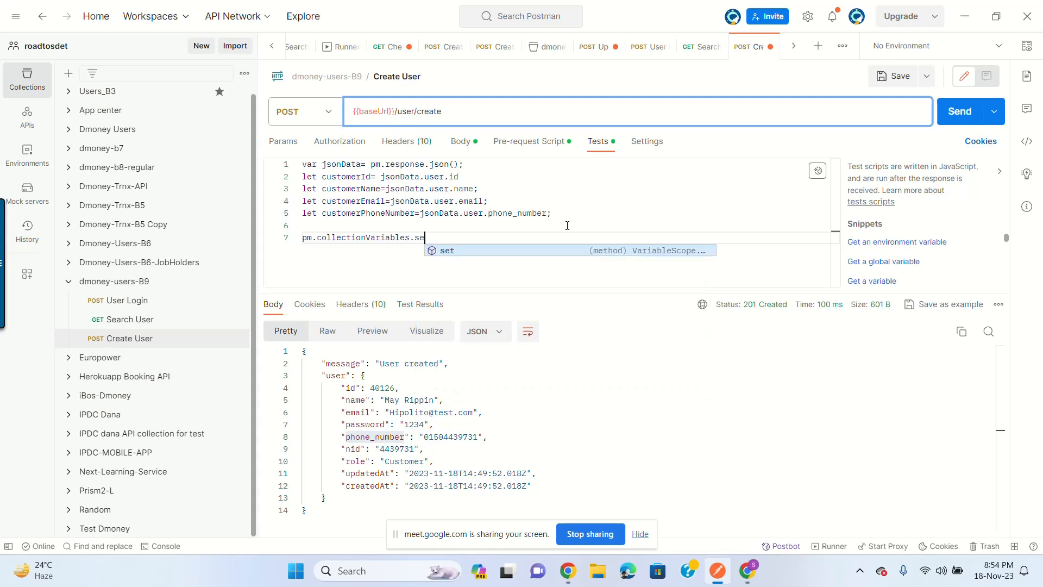
key(Return)
text(()
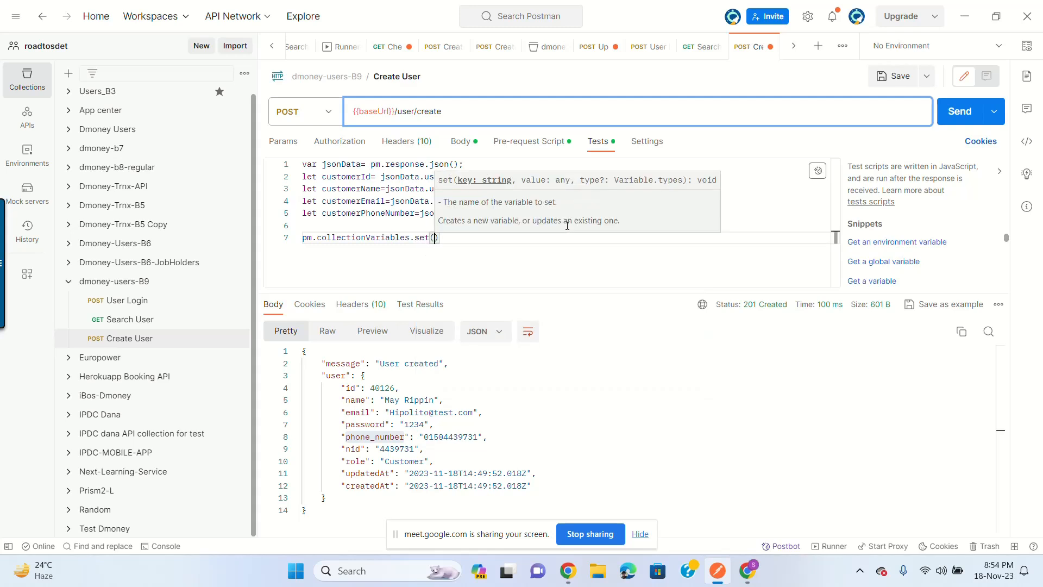
double_click(350, 188)
click(432, 237)
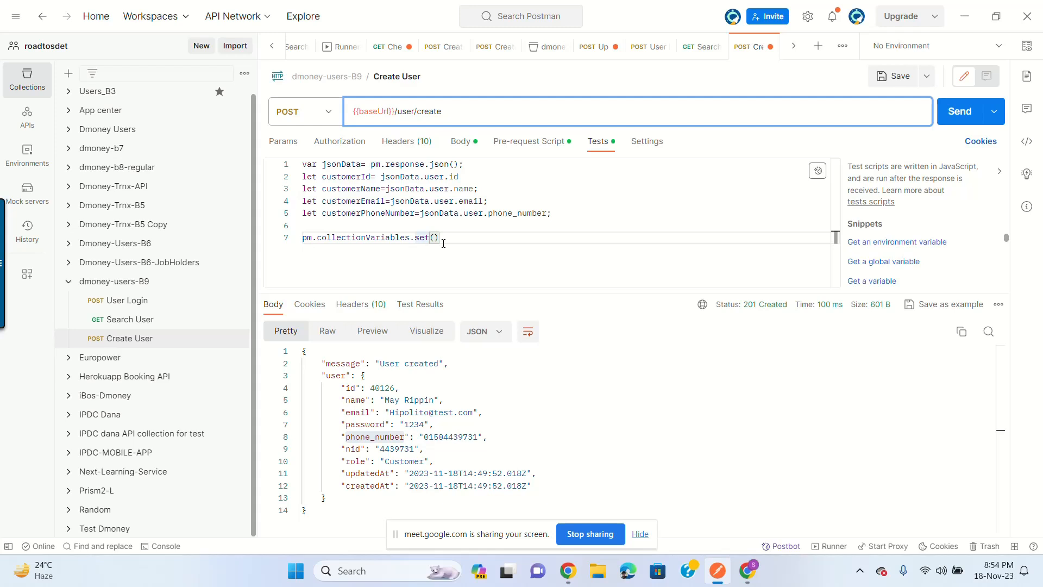
text("customerName)
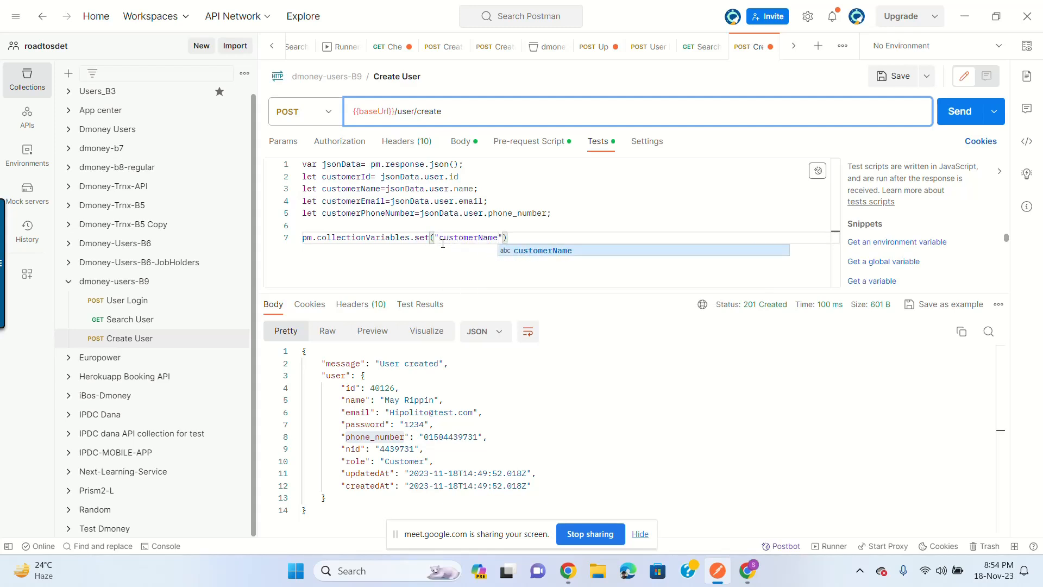
text(",cus)
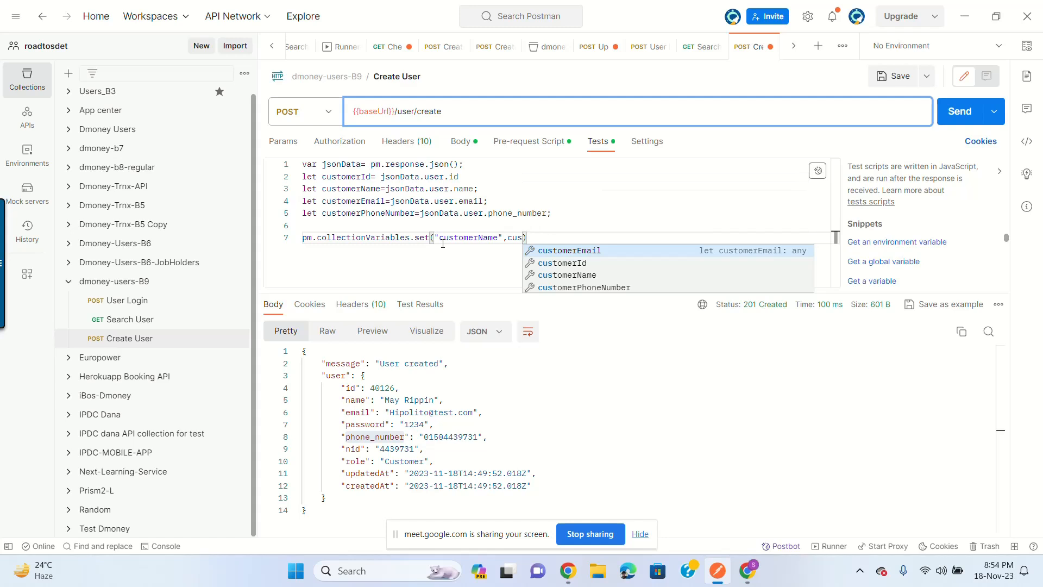
key(Down)
key(Down)
key(Return)
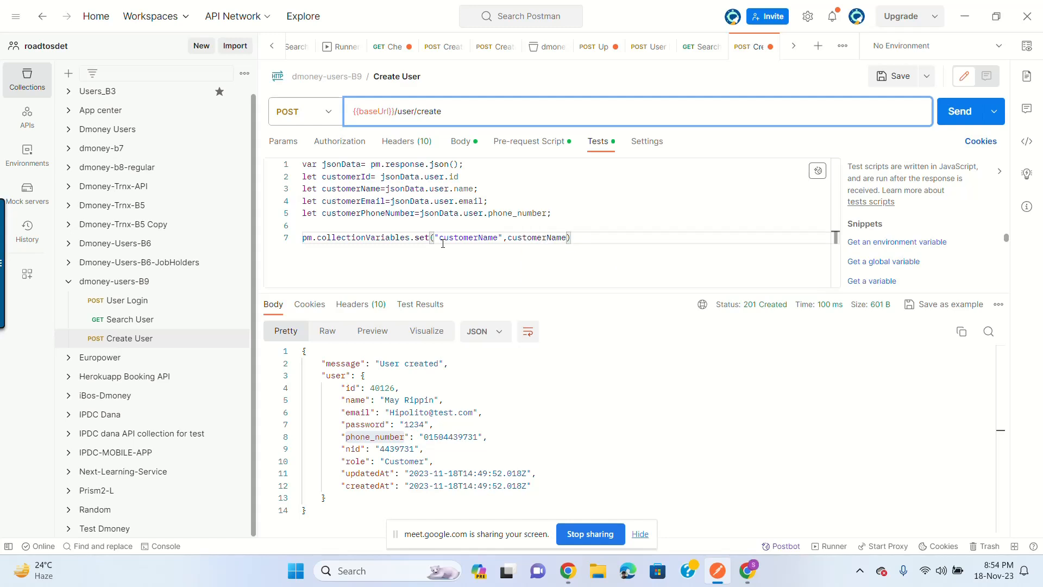
Step: Duplicate the set line and change it to store customerId as a collection variable
drag(606, 235, 214, 223)
key(ctrl+c)
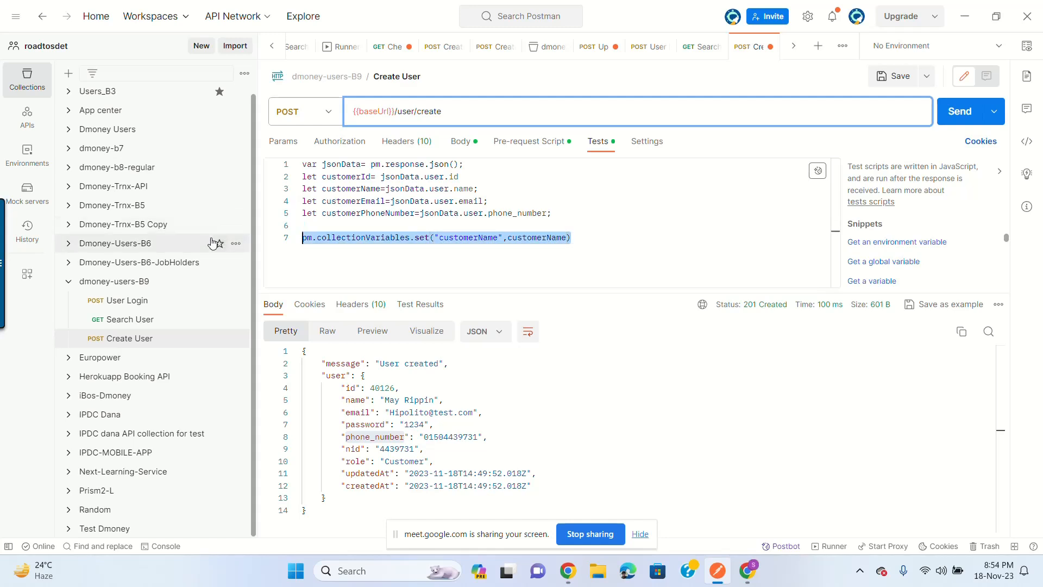
click(497, 230)
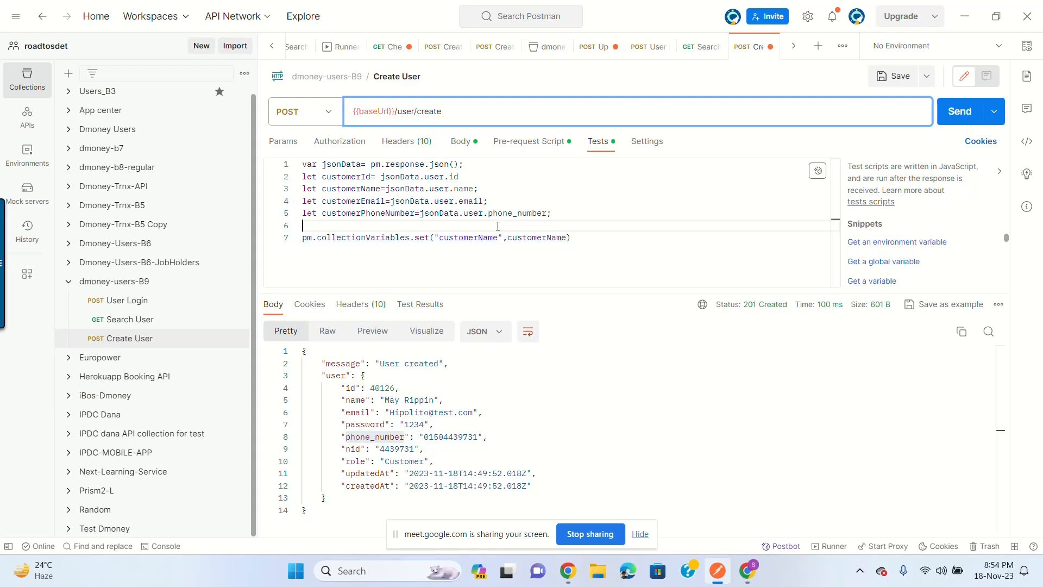
key(Return)
key(ctrl+v)
double_click(449, 239)
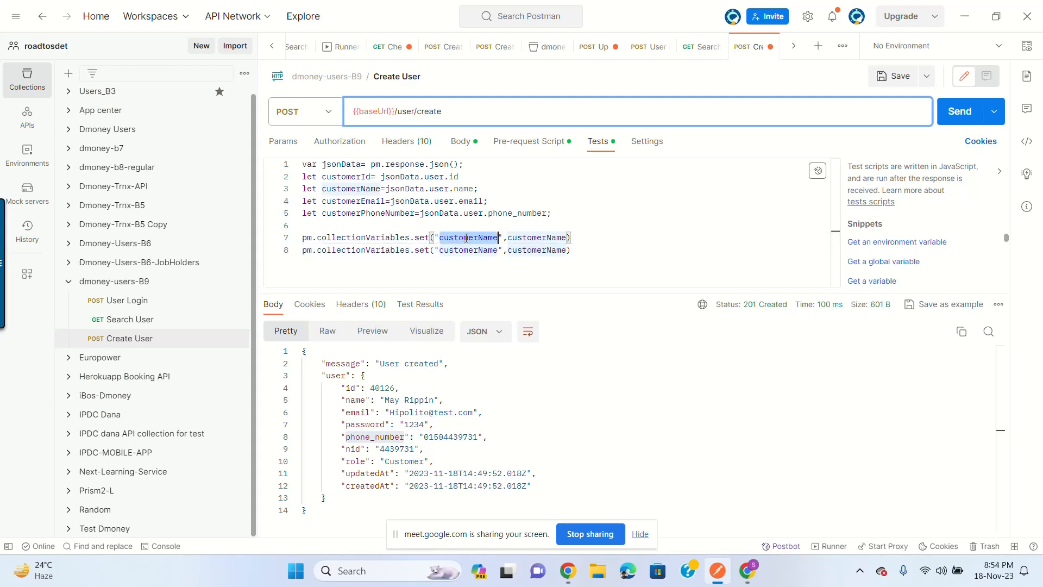
double_click(365, 177)
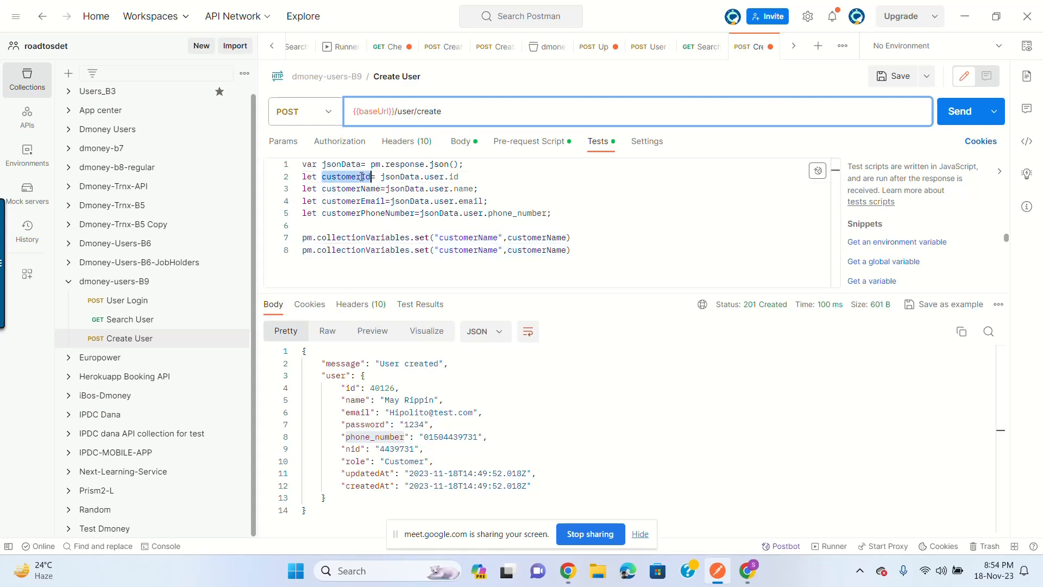
key(ctrl+c)
double_click(468, 237)
key(ctrl+v)
double_click(533, 237)
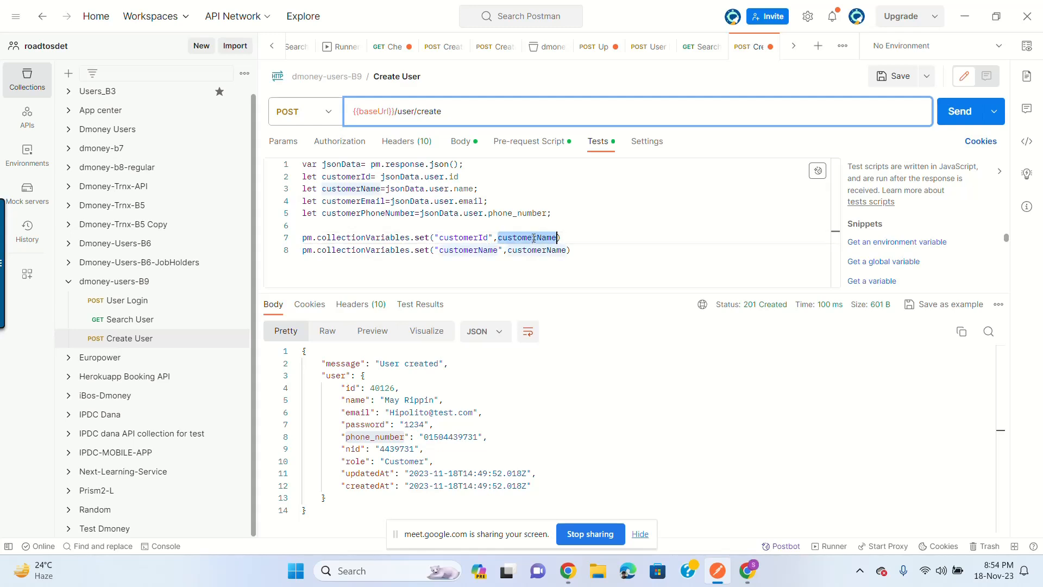
key(ctrl+v)
Step: Add another set line that stores customerEmail as a collection variable
ctrl+click(557, 251)
drag(571, 251, 302, 252)
click(597, 251)
key(Return)
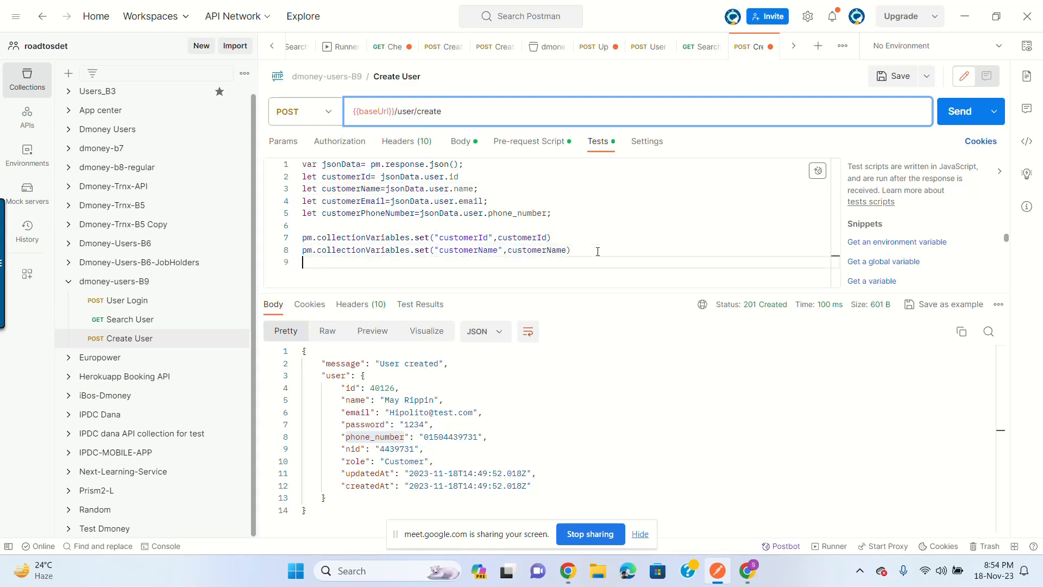
key(ctrl+v)
double_click(354, 199)
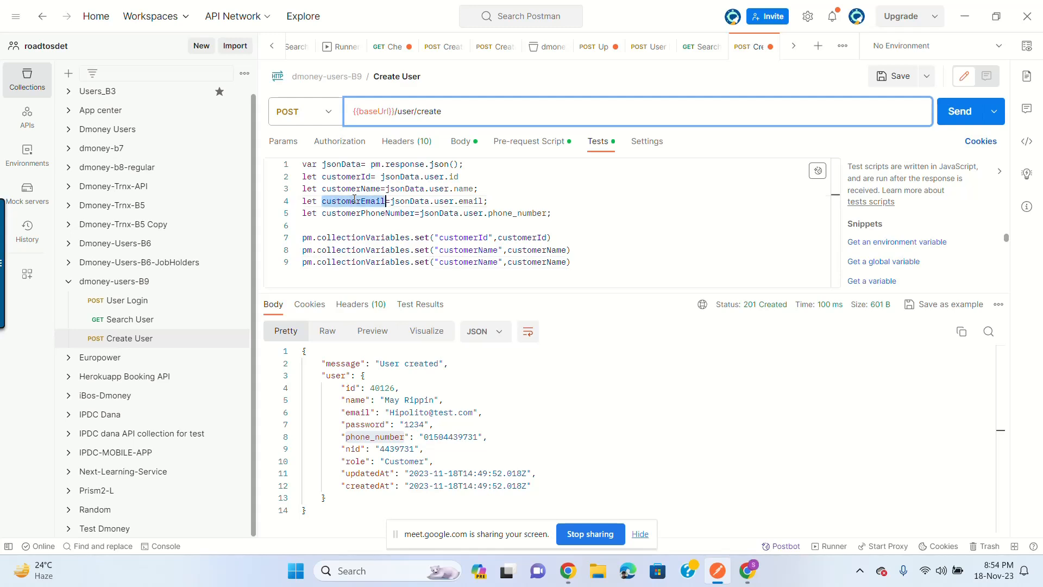
key(ctrl+c)
double_click(470, 262)
key(ctrl+v)
double_click(520, 262)
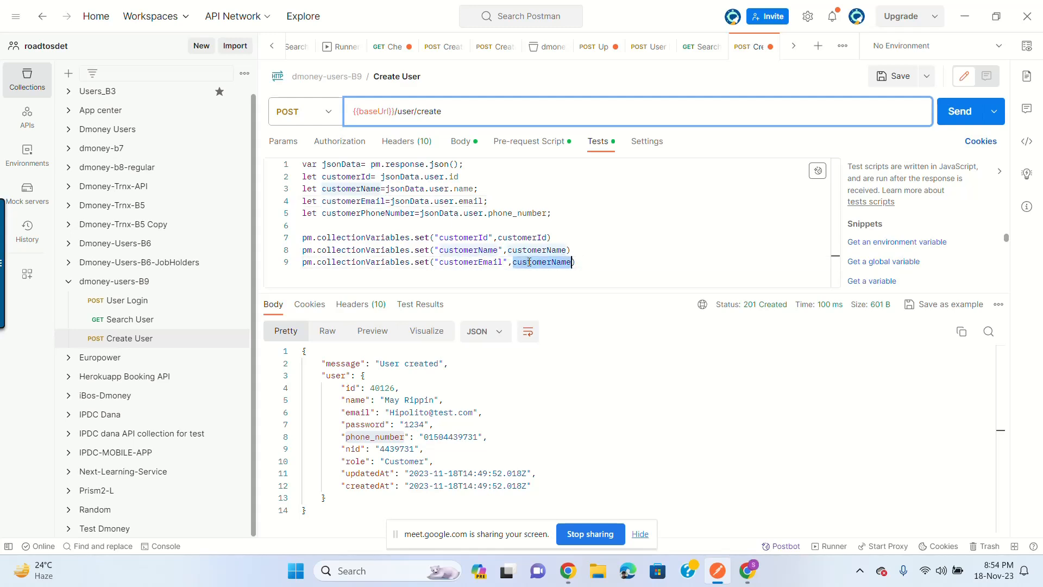
key(ctrl+v)
key(Return)
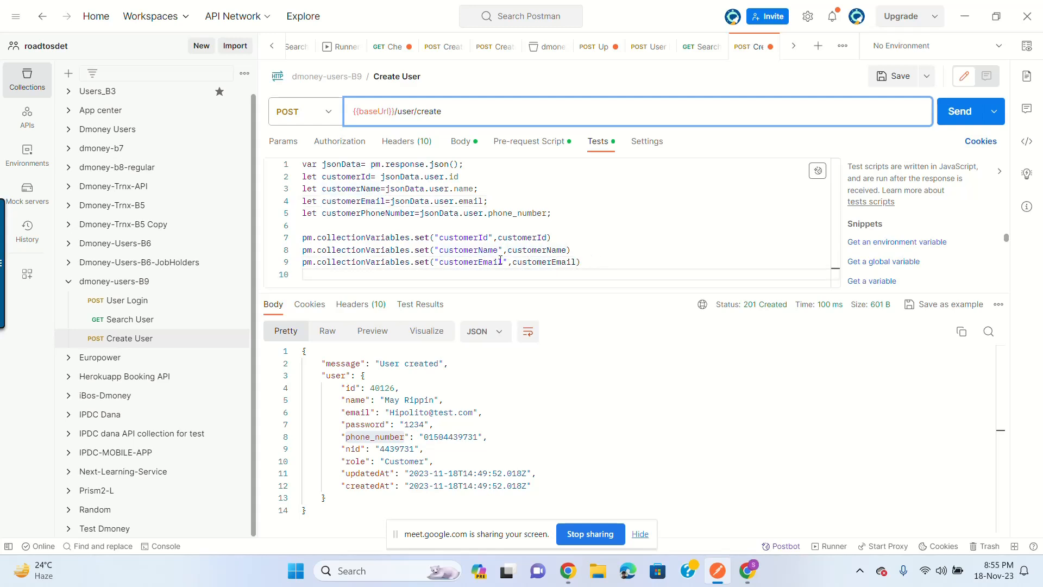
Step: Add a final set line that stores customerPhoneNumber as a collection variable
drag(599, 266, 302, 263)
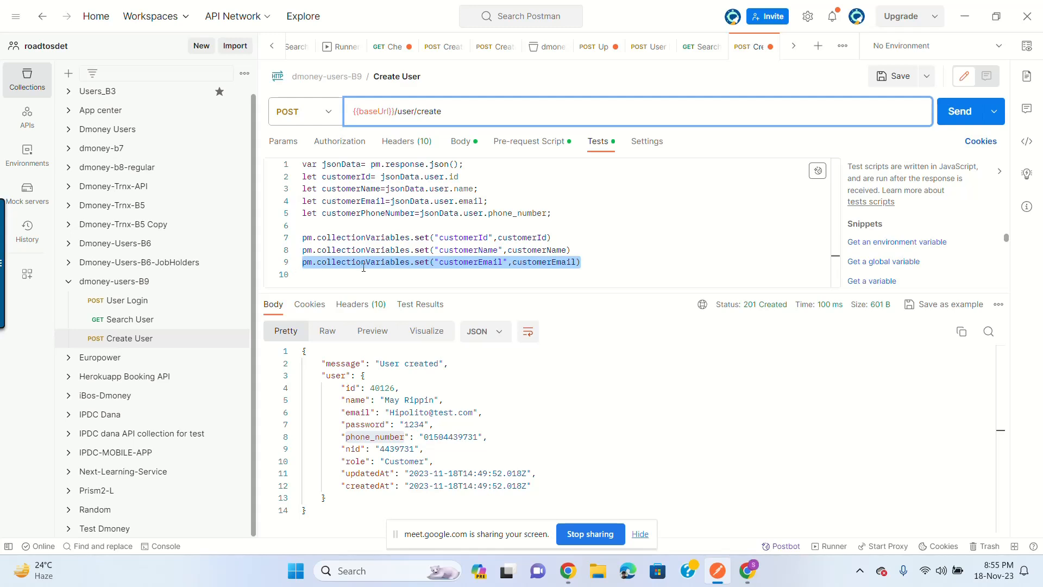
click(373, 280)
key(ctrl+v)
double_click(375, 214)
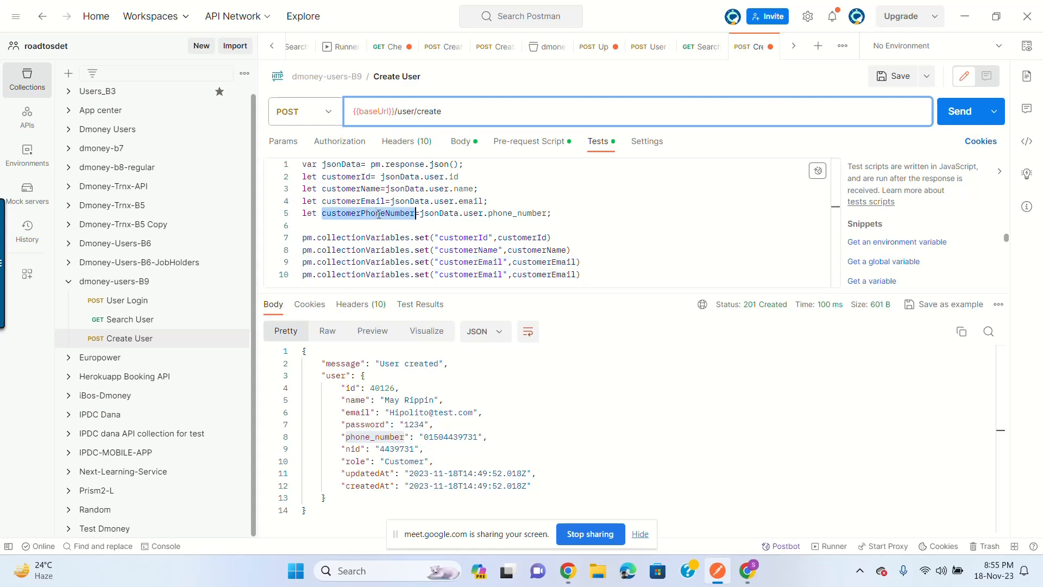
click(449, 274)
double_click(449, 274)
key(ctrl+v)
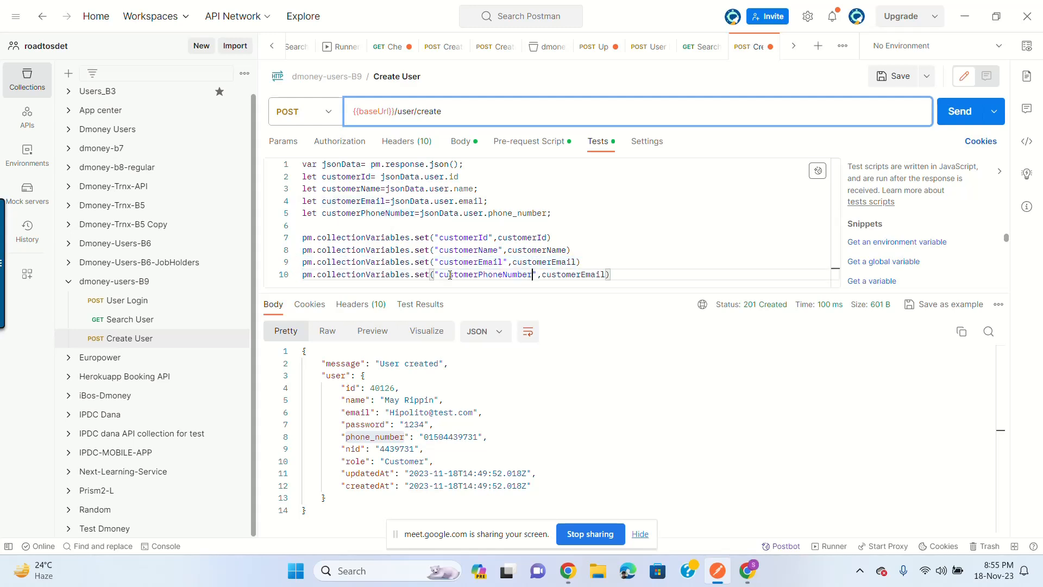
double_click(568, 275)
key(ctrl+v)
ctrl+click(598, 277)
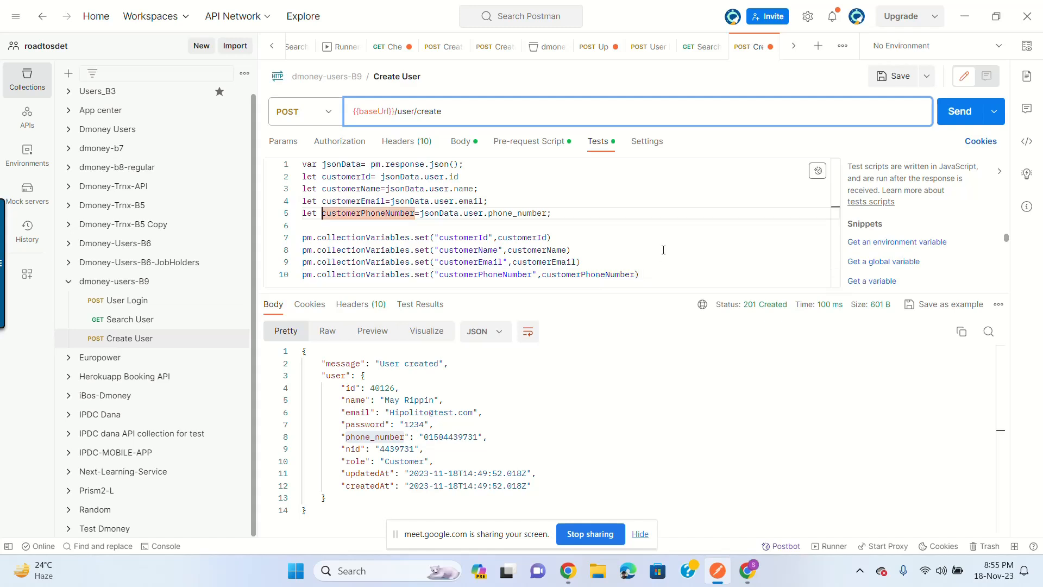
drag(674, 303, 674, 346)
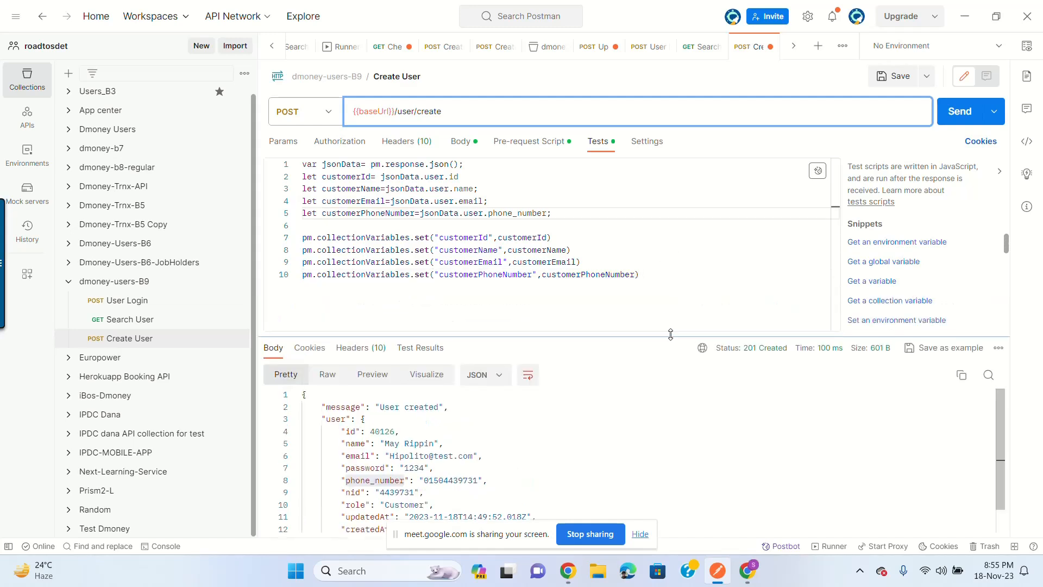
Step: Save Create User and re-send it, getting 201 Created with user id 40127
click(896, 79)
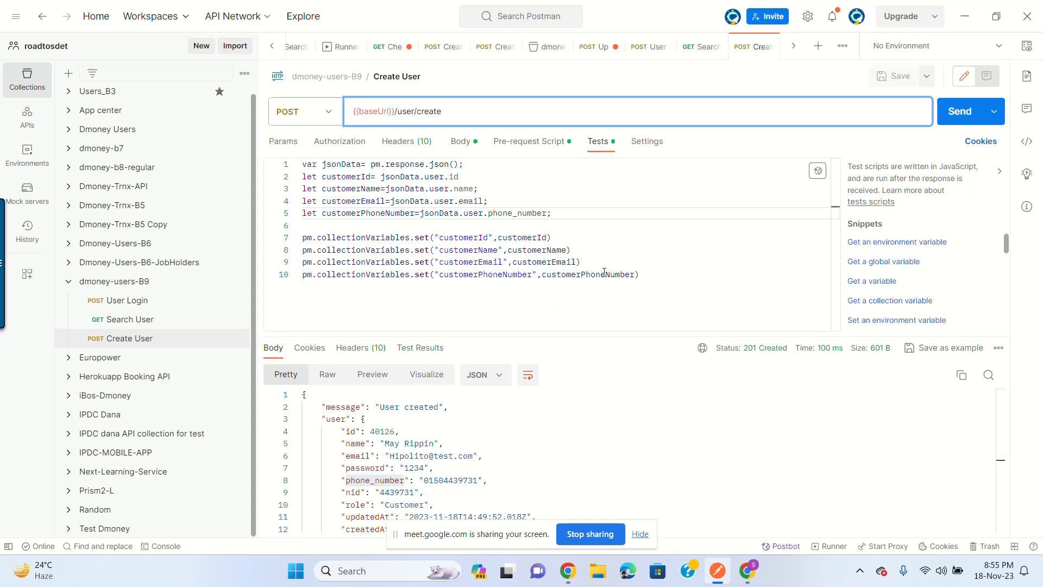
click(966, 117)
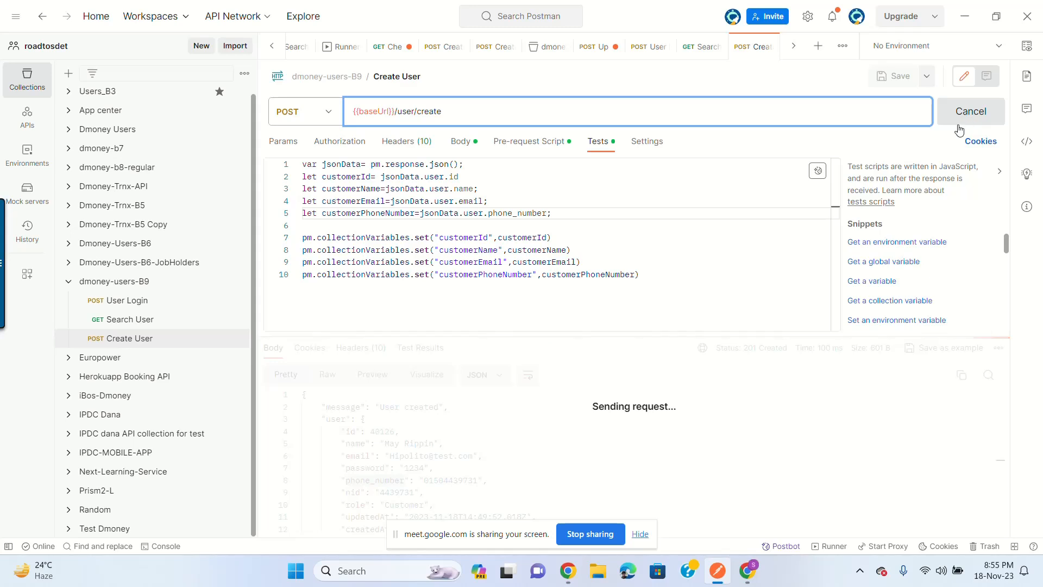
click(148, 283)
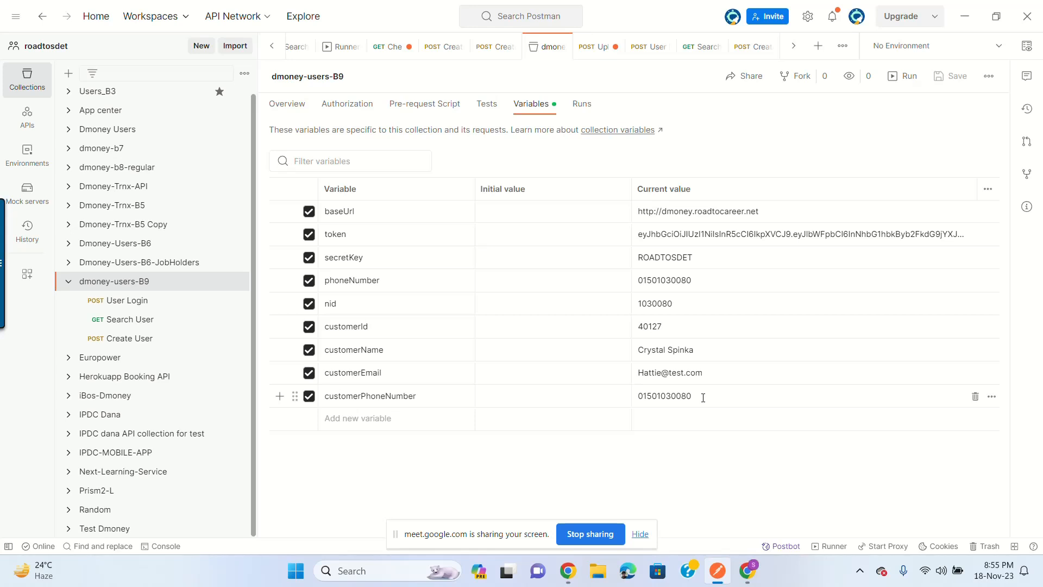
Step: Go back to the Create User request after checking the dmoney-users-B9 variables
click(135, 350)
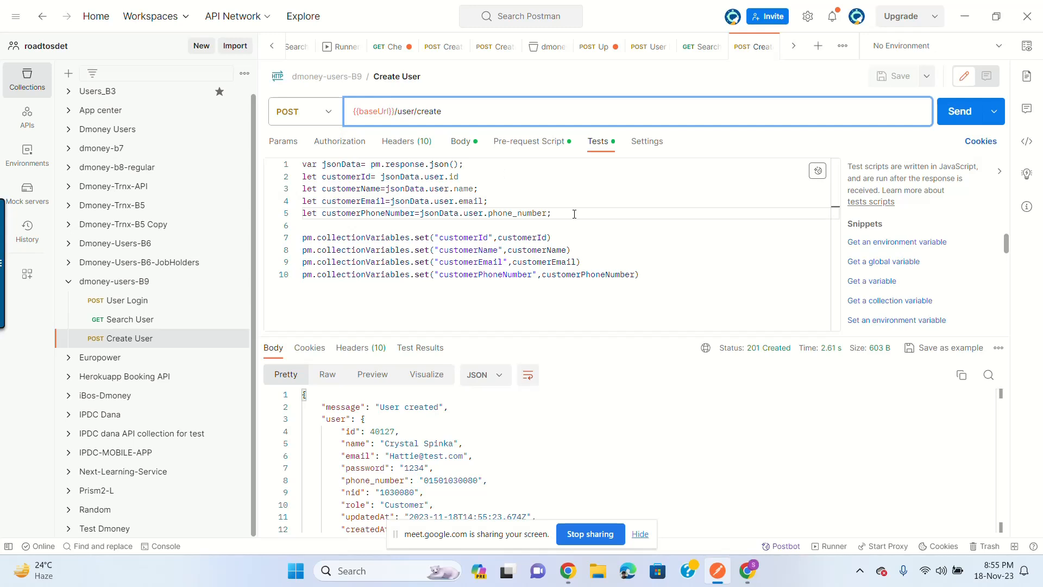
click(664, 272)
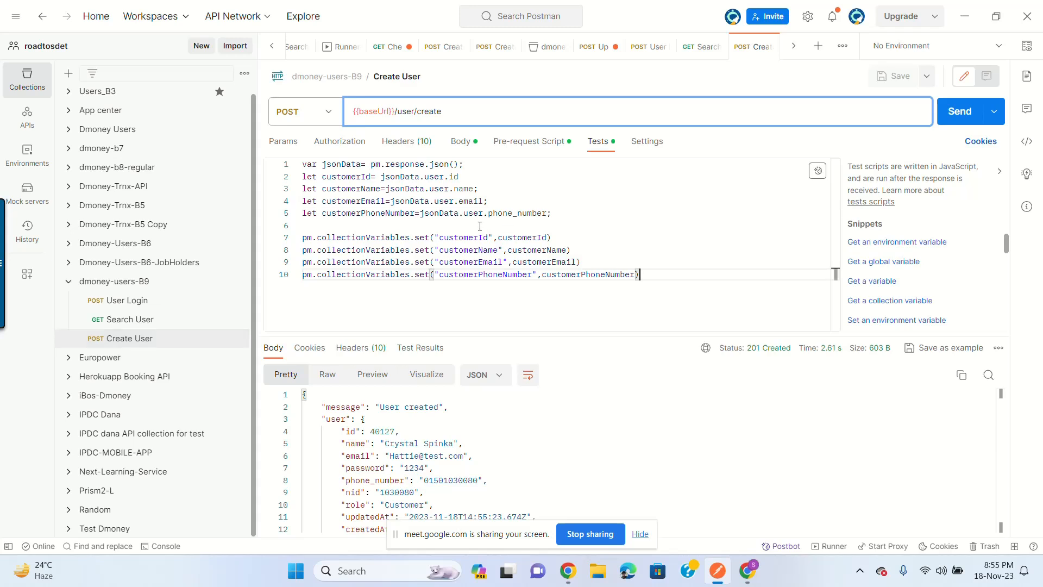
double_click(309, 163)
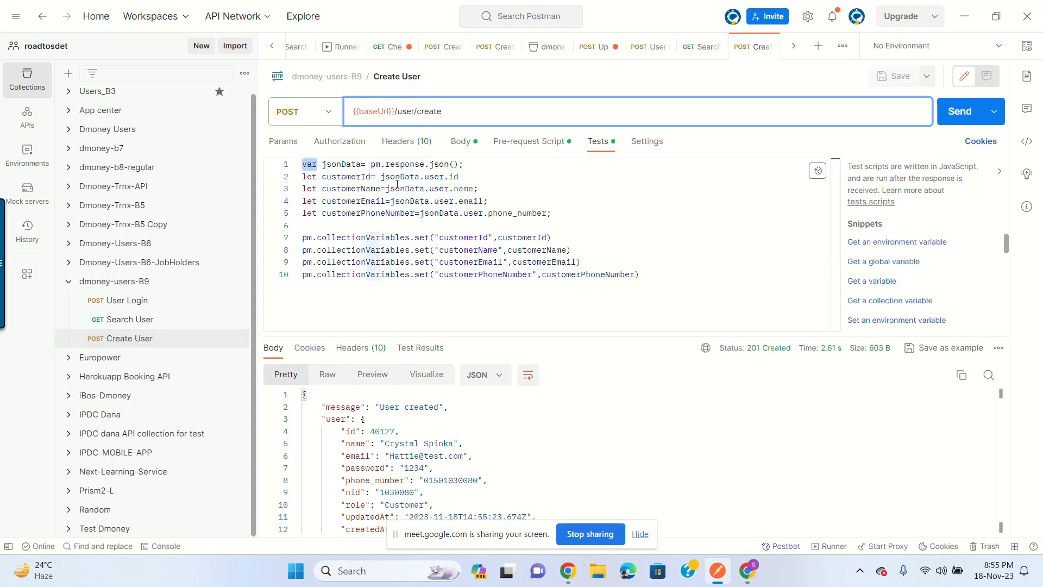
double_click(309, 176)
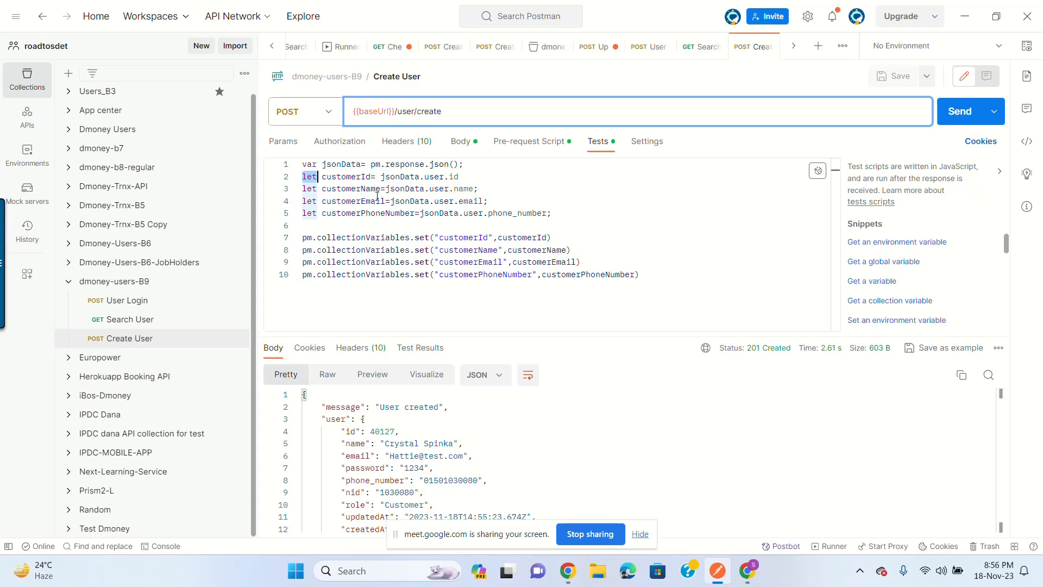
click(477, 188)
click(312, 164)
double_click(312, 164)
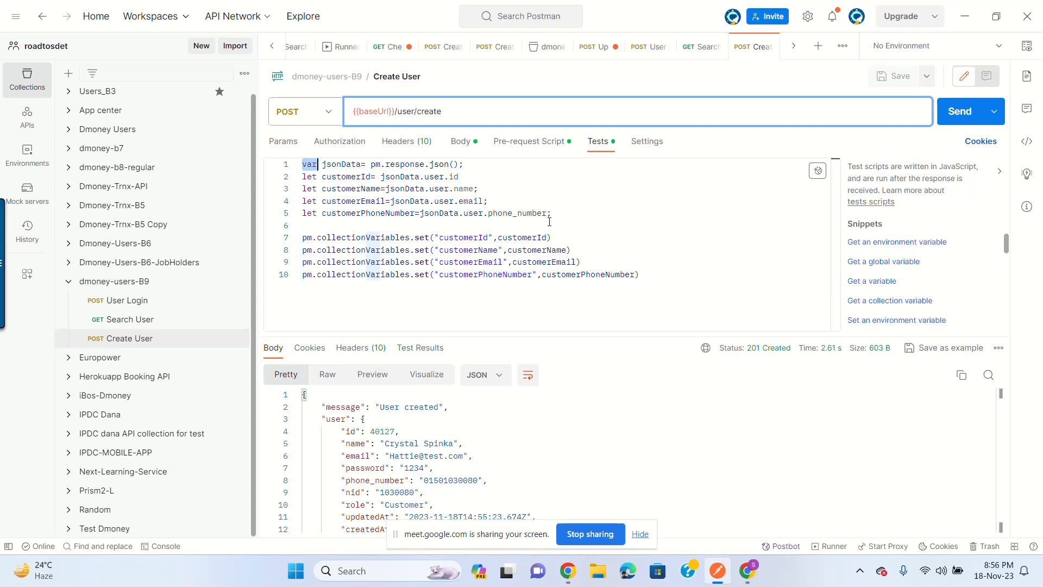
double_click(312, 201)
click(385, 214)
double_click(308, 165)
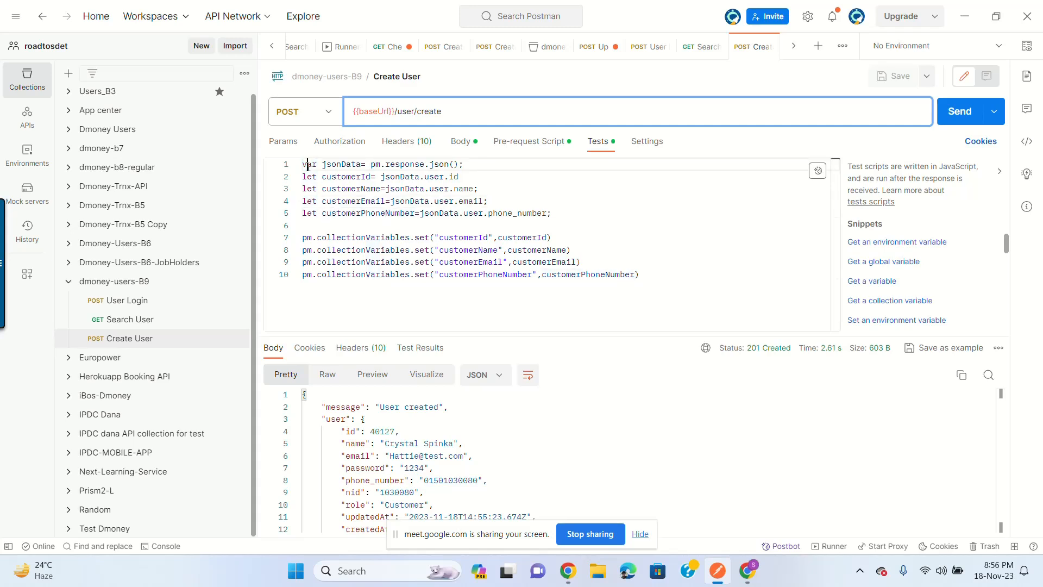
mouse_move(426, 201)
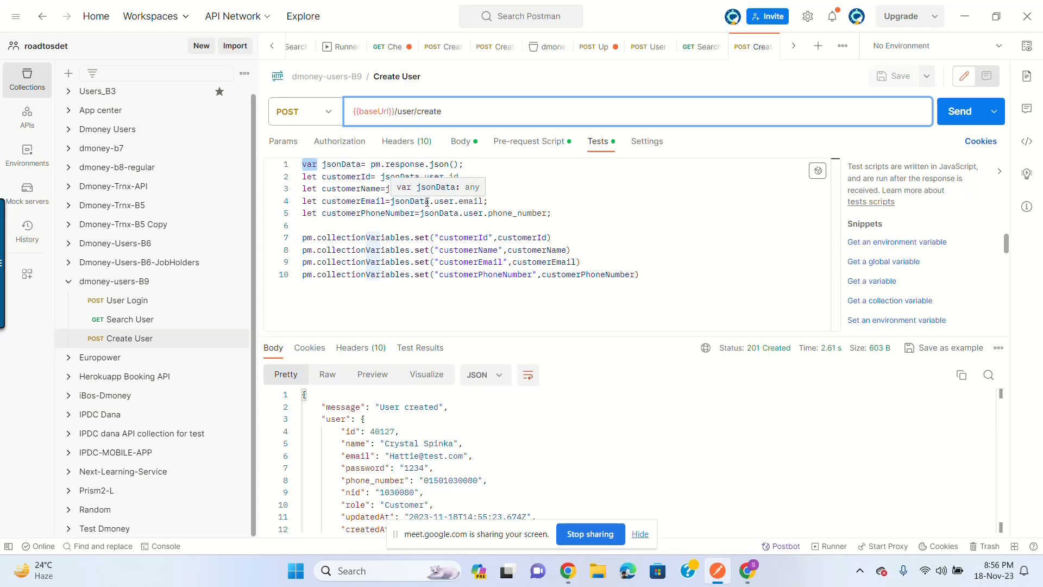
click(338, 167)
scroll(392, 450, down, 2)
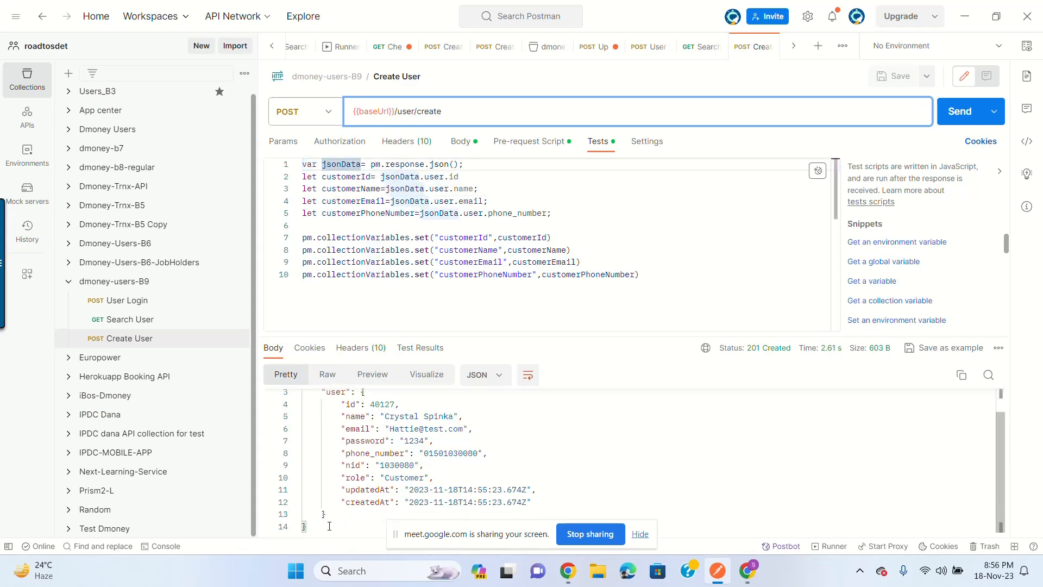
Step: Compare customerId with response id 40127 and locate the 'User created' message
drag(329, 525, 343, 217)
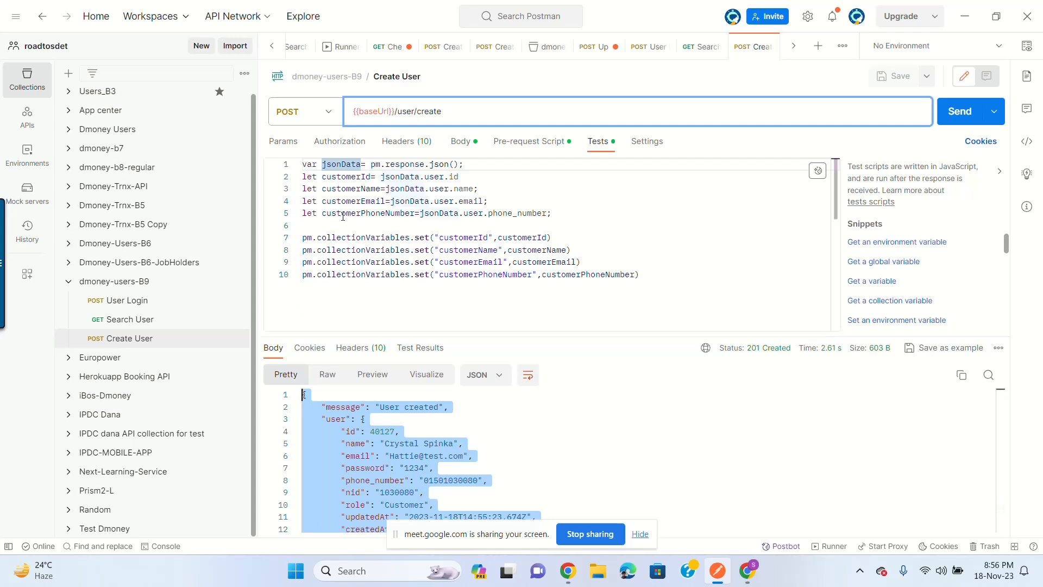
click(352, 177)
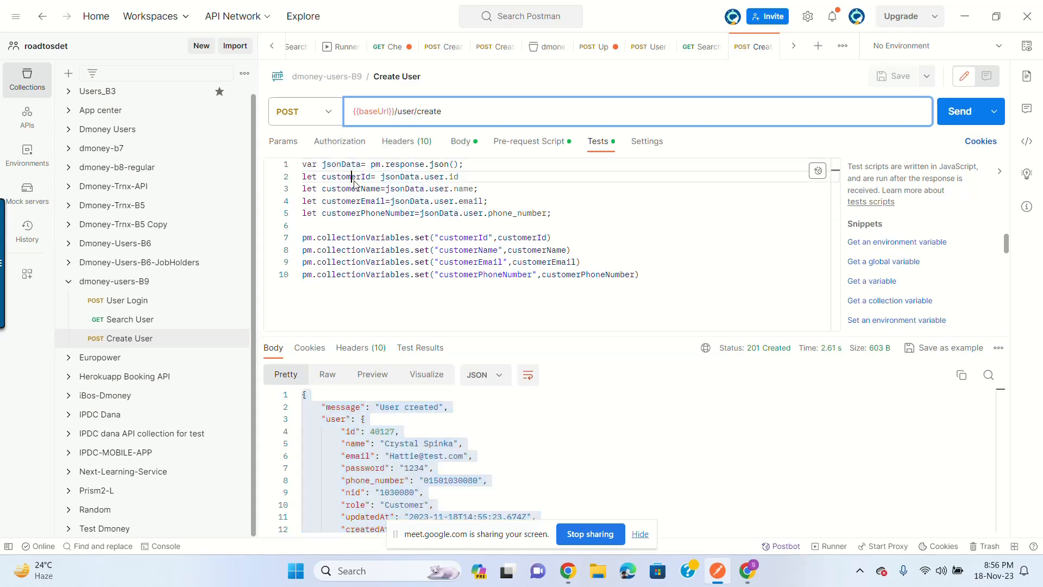
double_click(352, 177)
click(390, 443)
double_click(382, 431)
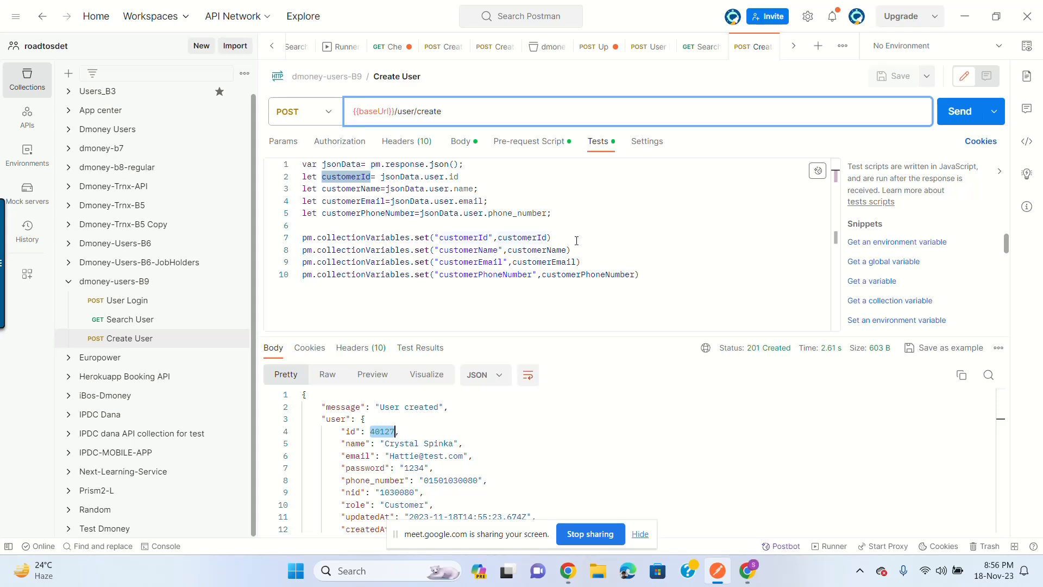
click(681, 275)
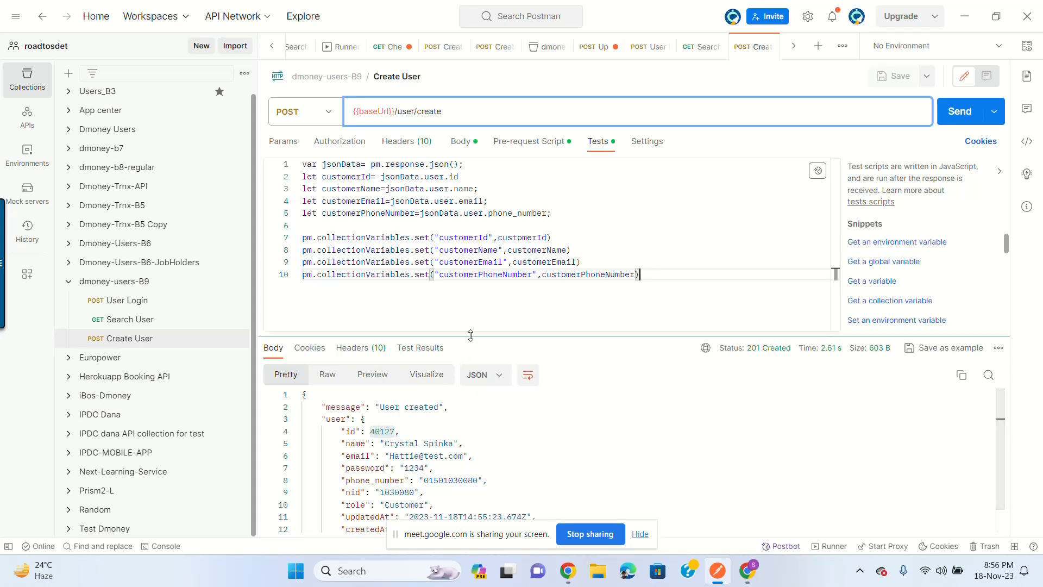
drag(473, 337, 472, 319)
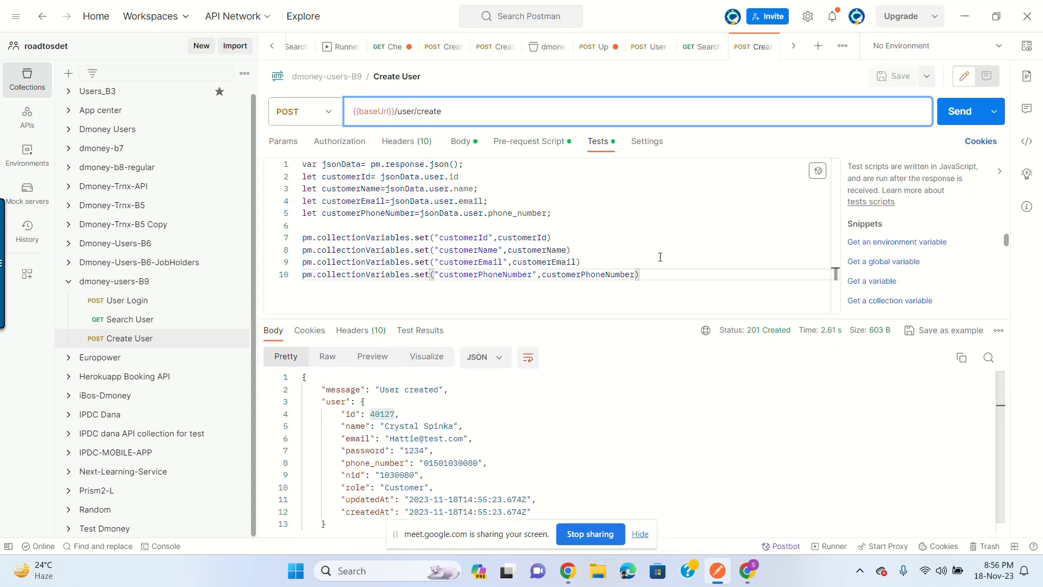
drag(380, 392, 440, 393)
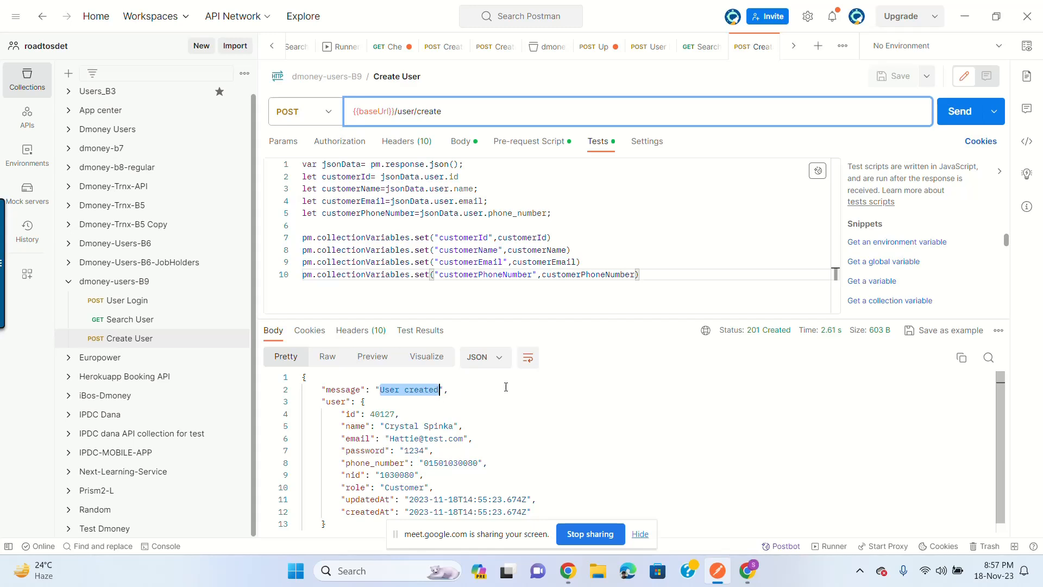
click(705, 271)
Step: Add blank lines and start pm.test("Check if user is created",()=>{ in the Tests script
key(Return)
key(Return)
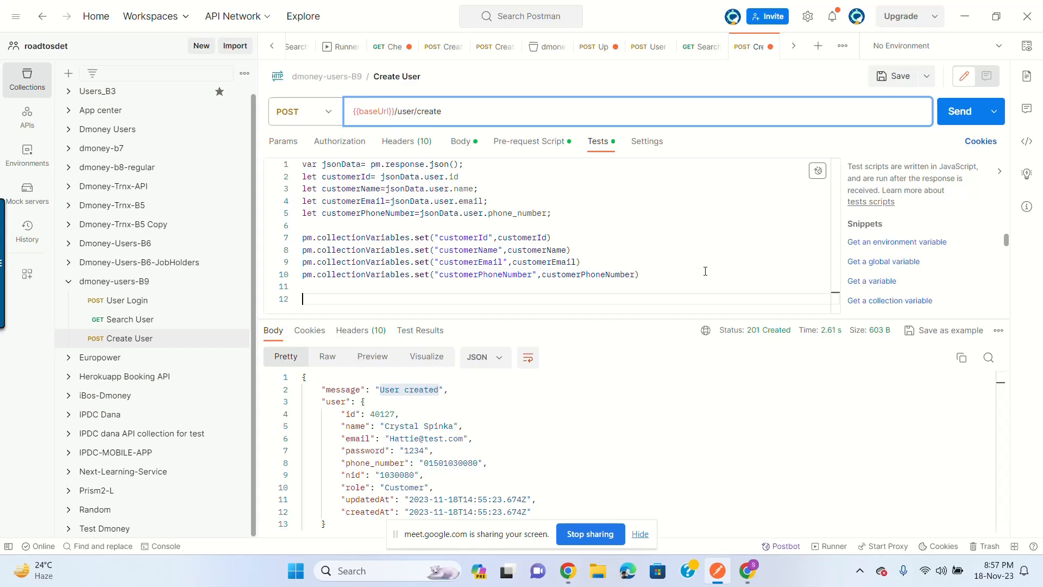
drag(692, 319, 691, 364)
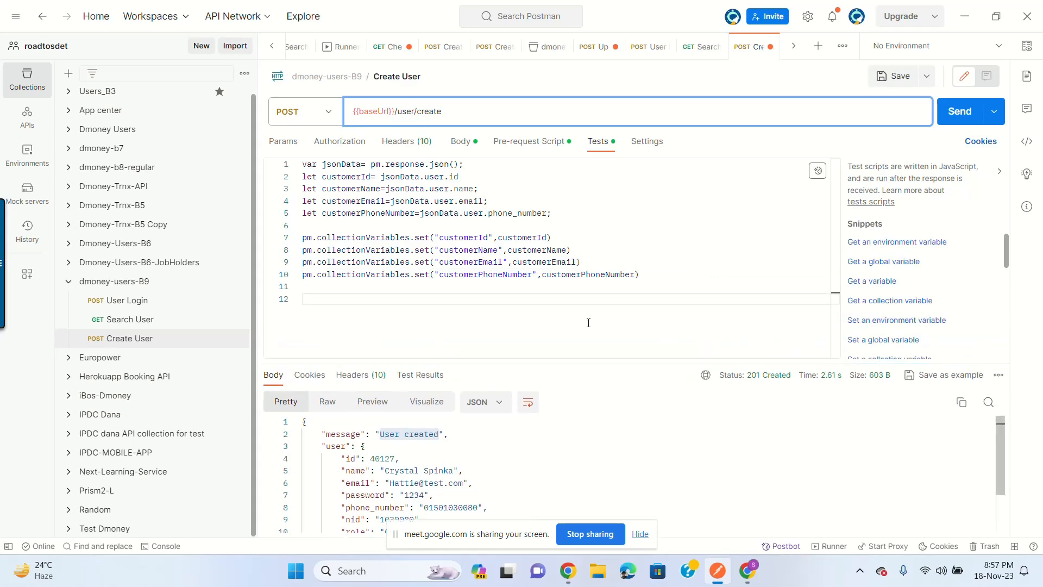
key(Return)
key(Return)
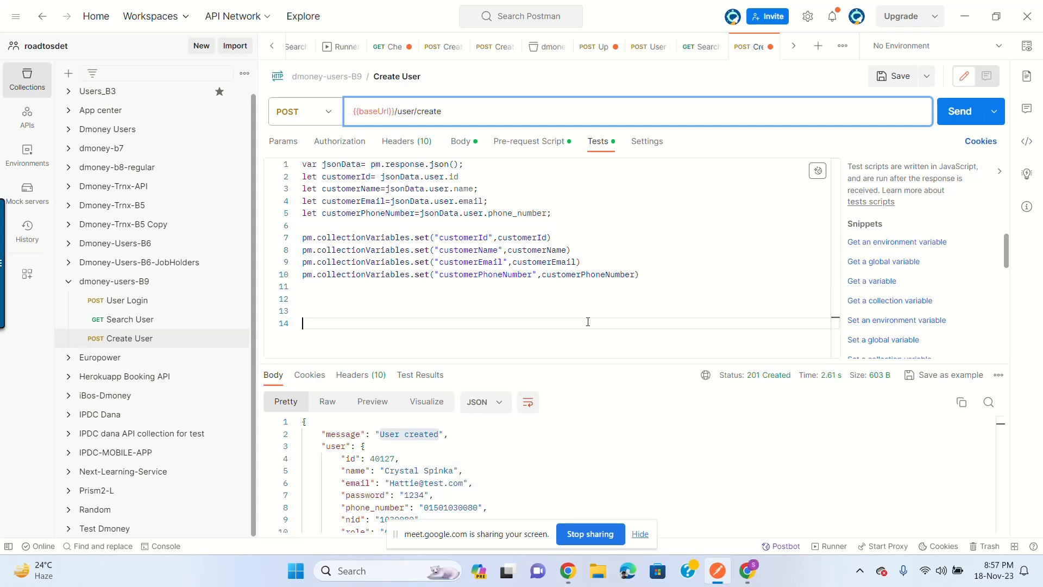
text(pm.test)
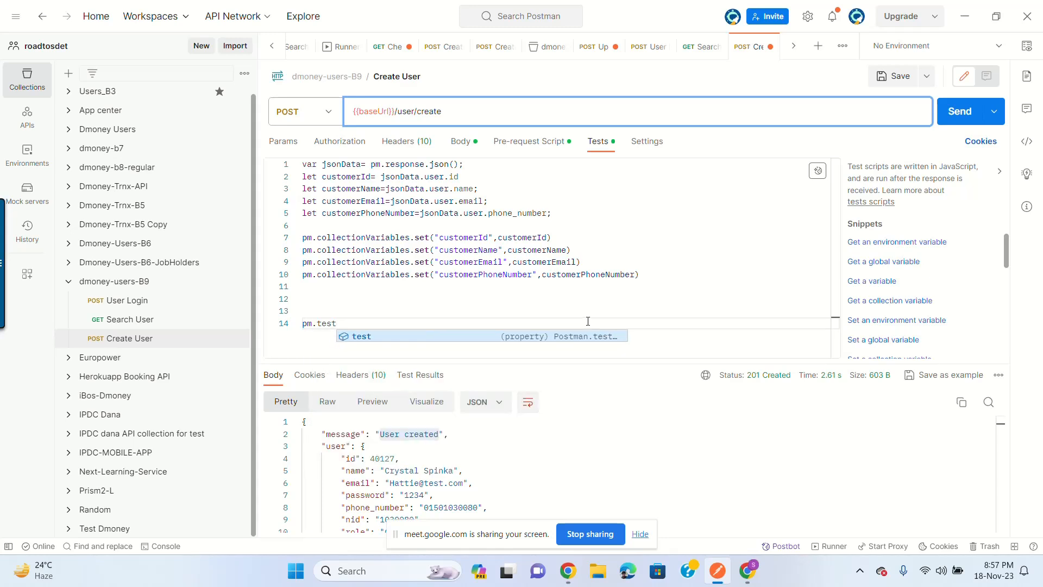
text((")
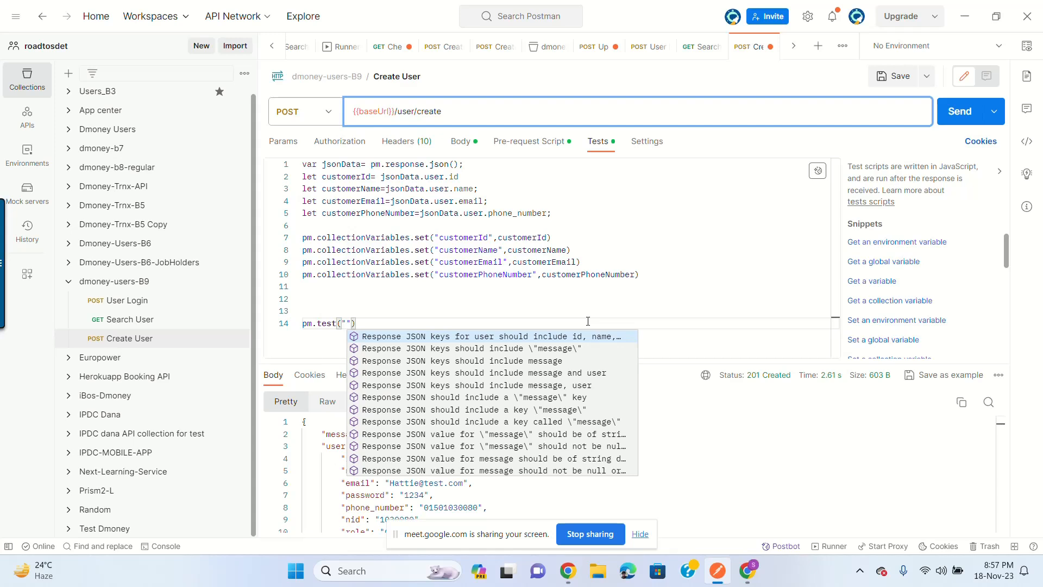
text(Check if u)
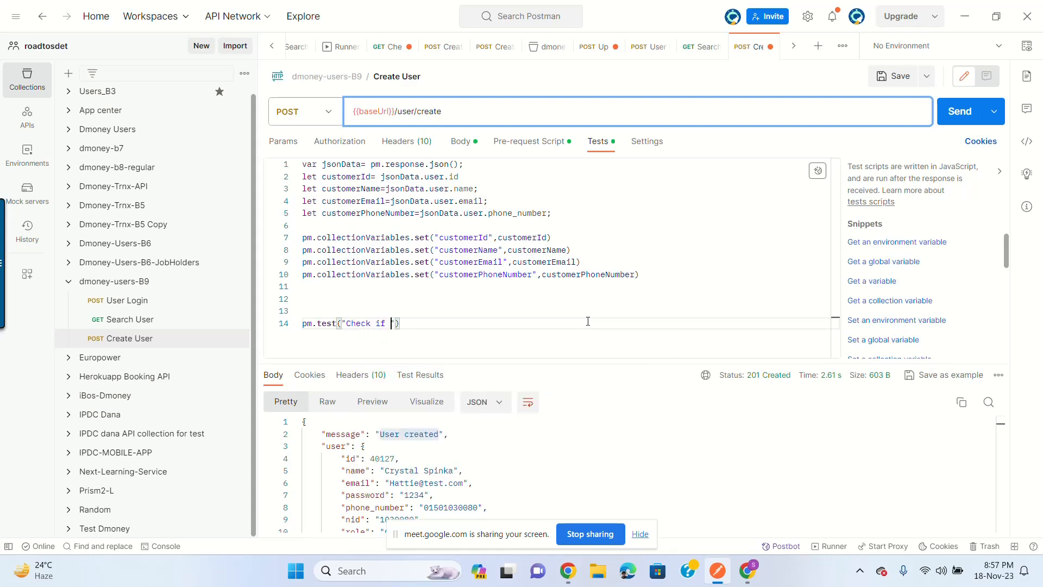
text(ser is create)
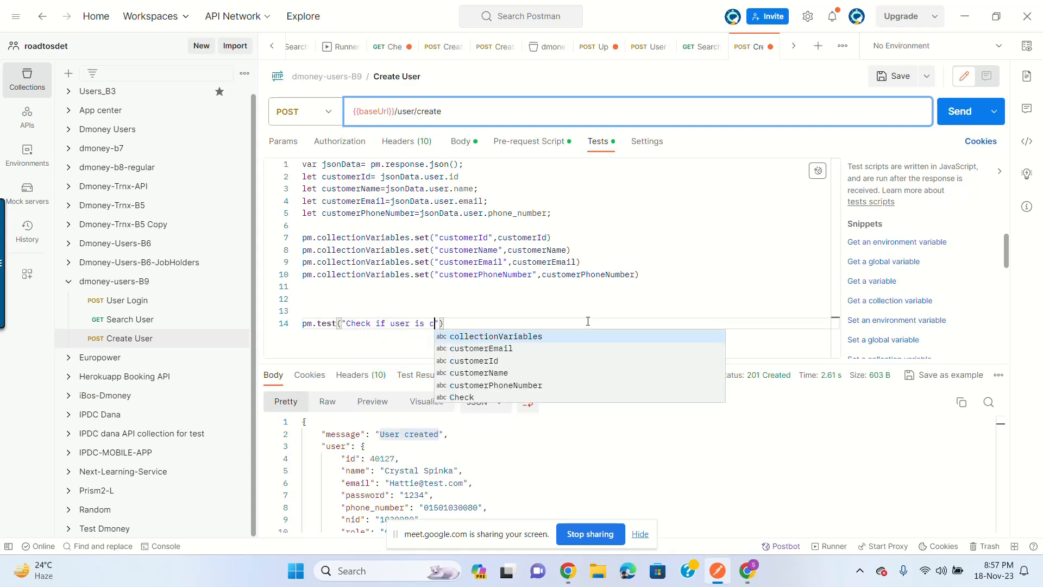
text(d")
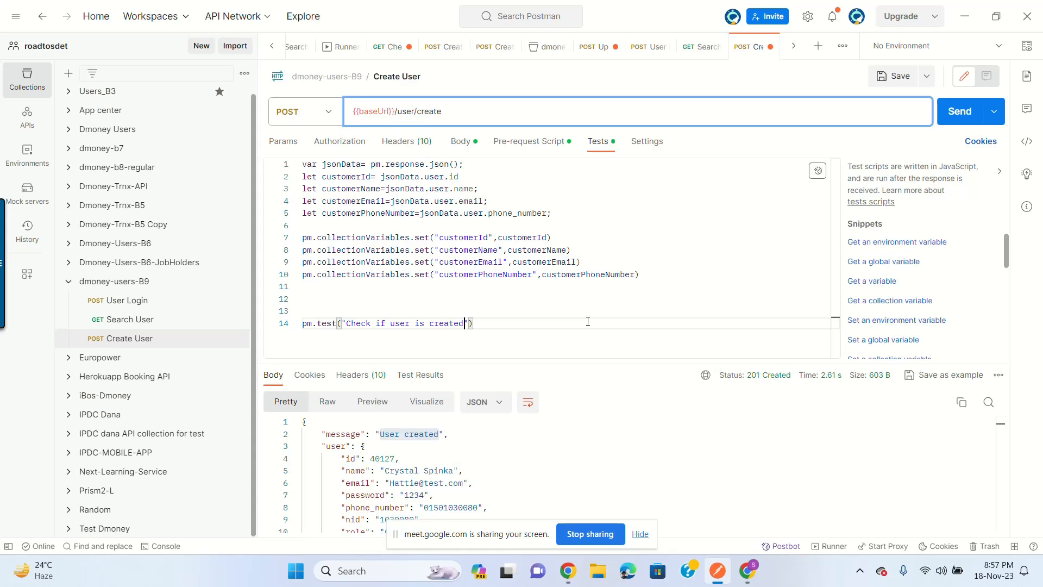
text(,()=)
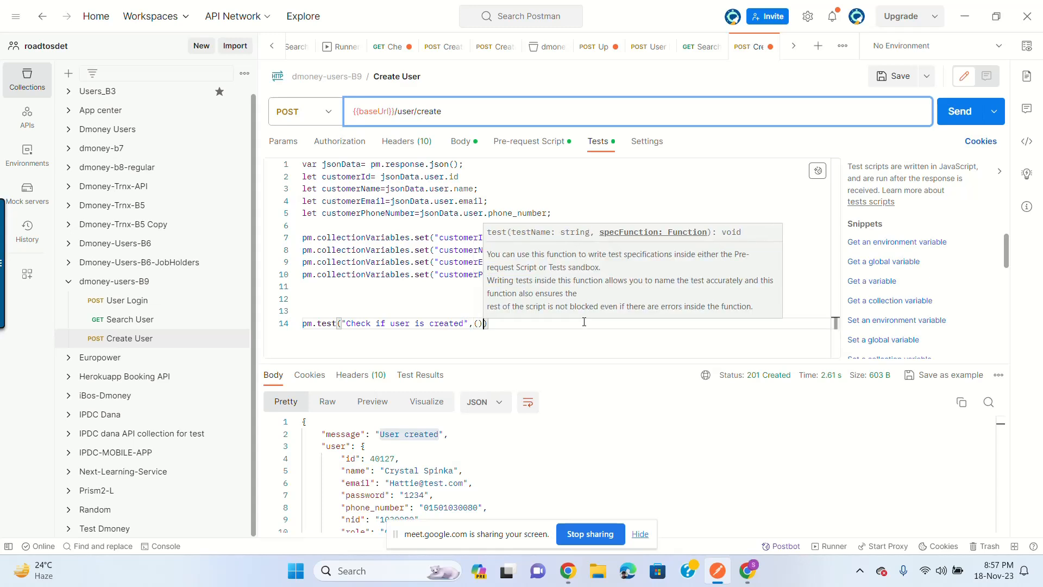
text(>{)
key(Return)
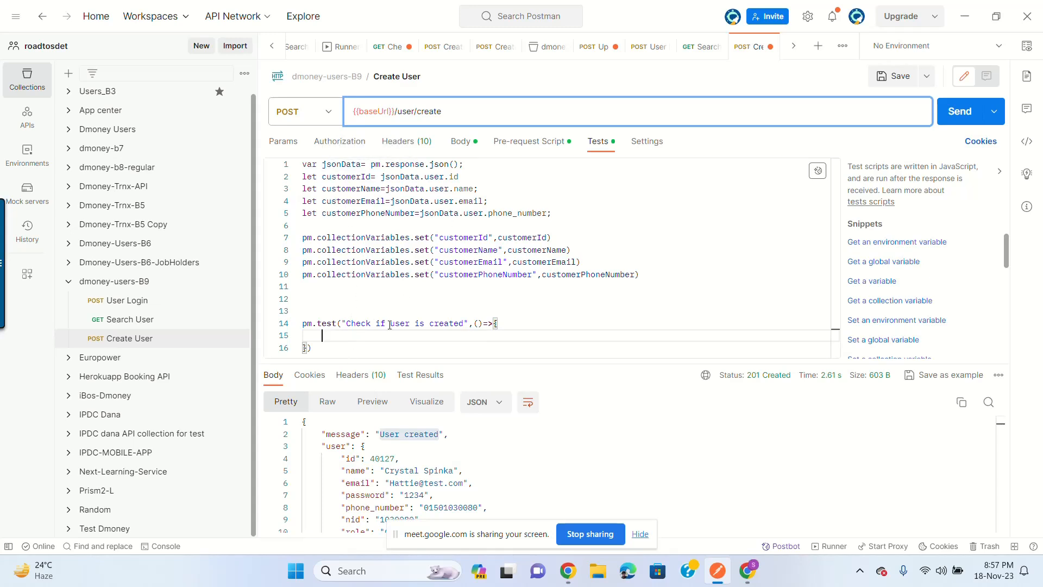
Step: Inside the test, declare var message=jsonData.message;
text(json)
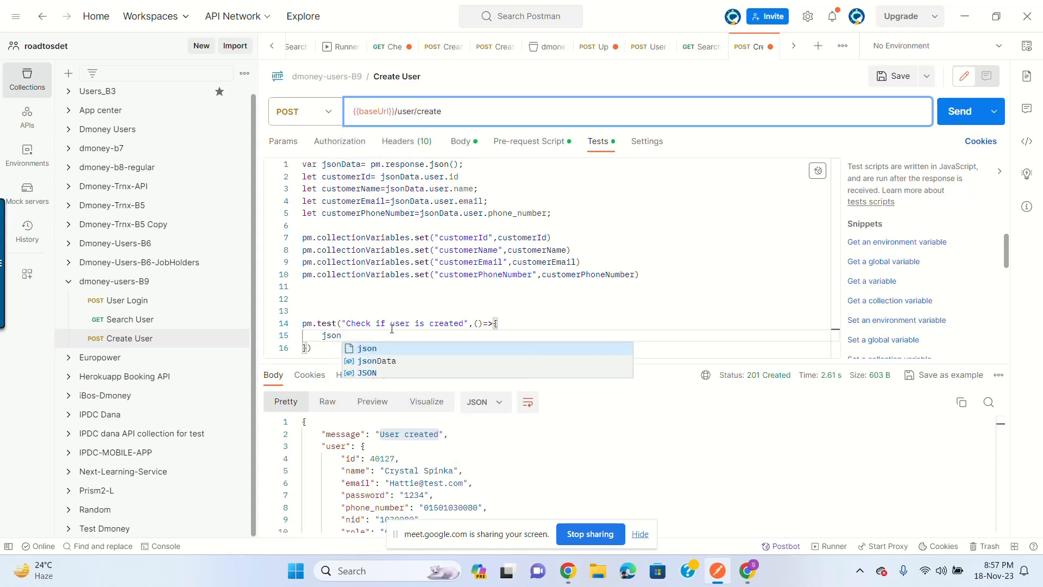
key(Down)
key(Return)
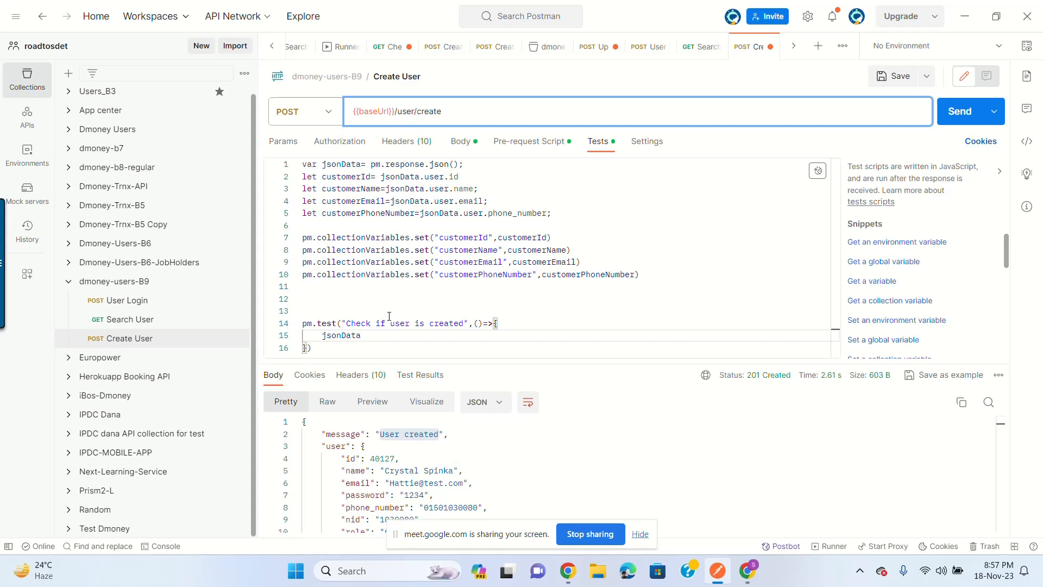
text(.message;)
click(322, 335)
key(Left)
text(var message=)
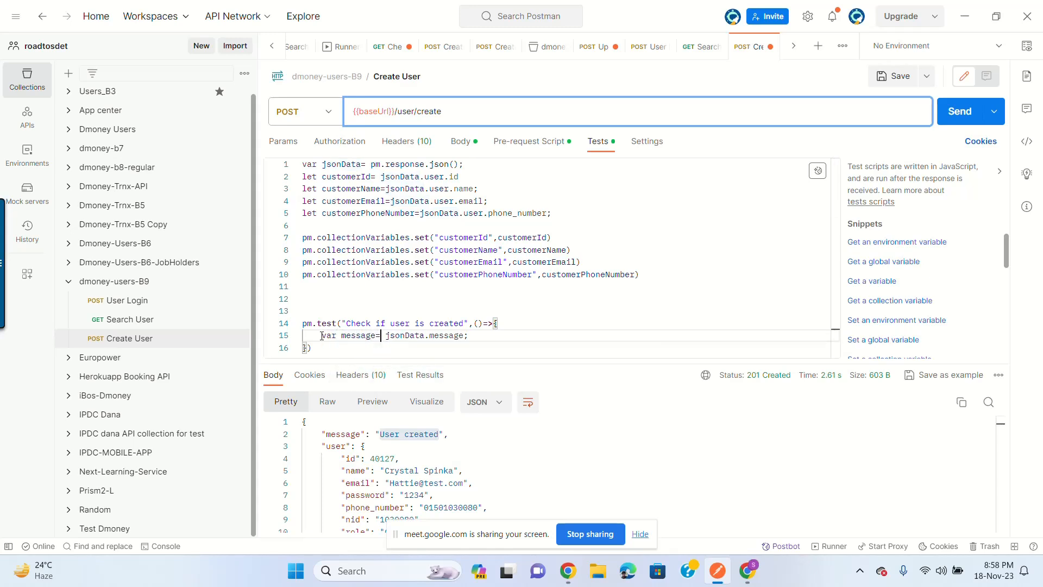
key(Right)
key(Right)
key(Right)
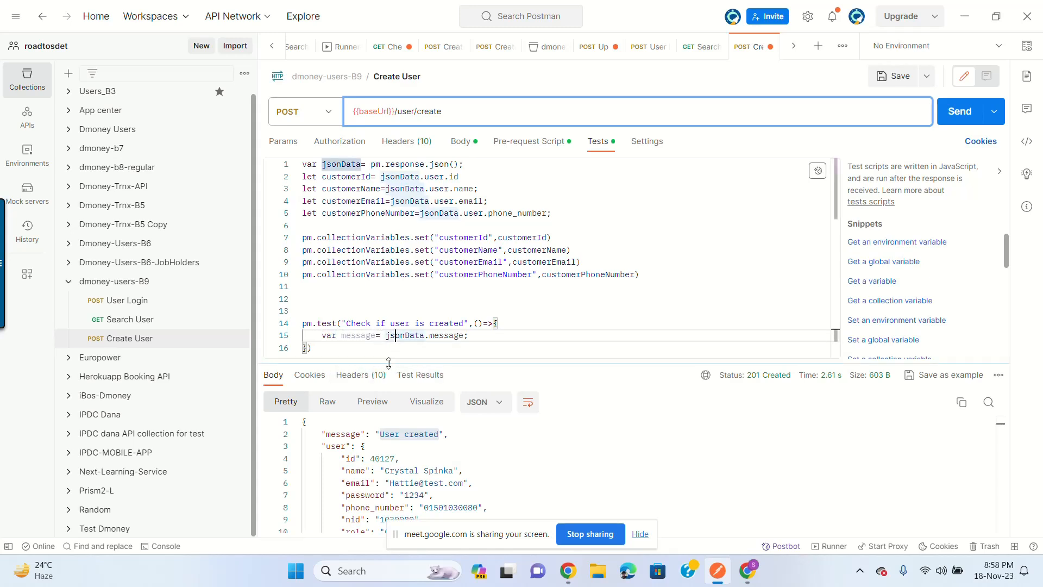
click(359, 335)
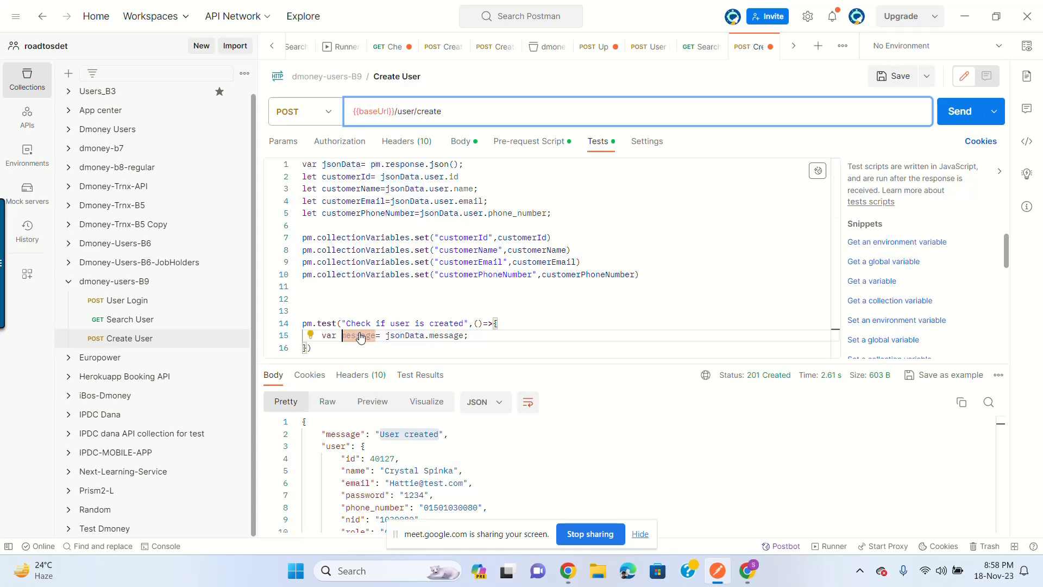
click(484, 335)
key(Return)
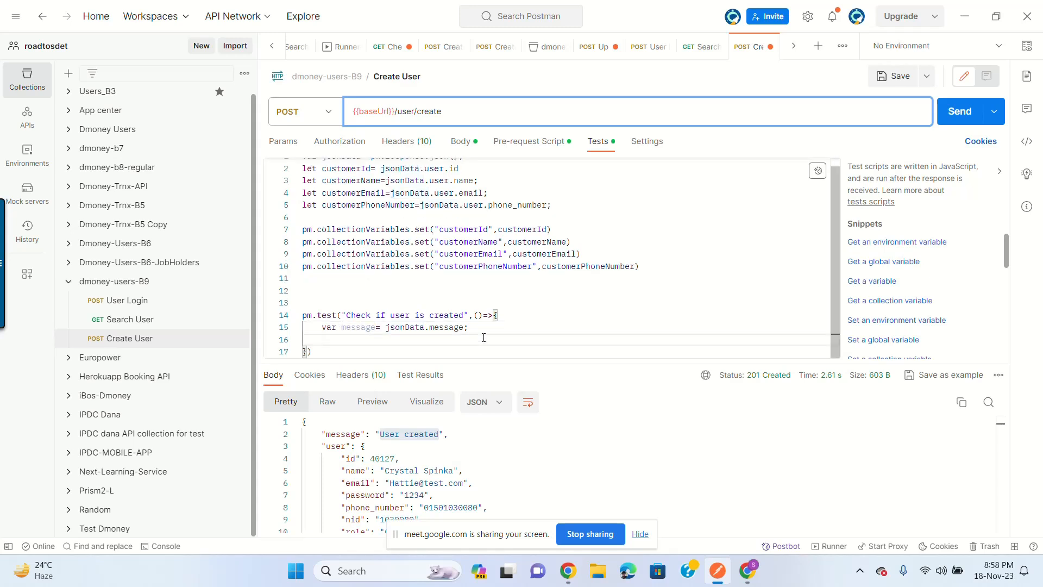
Step: Add pm.expect(message).contains("User created"), pasting the text from the response
text(pm.)
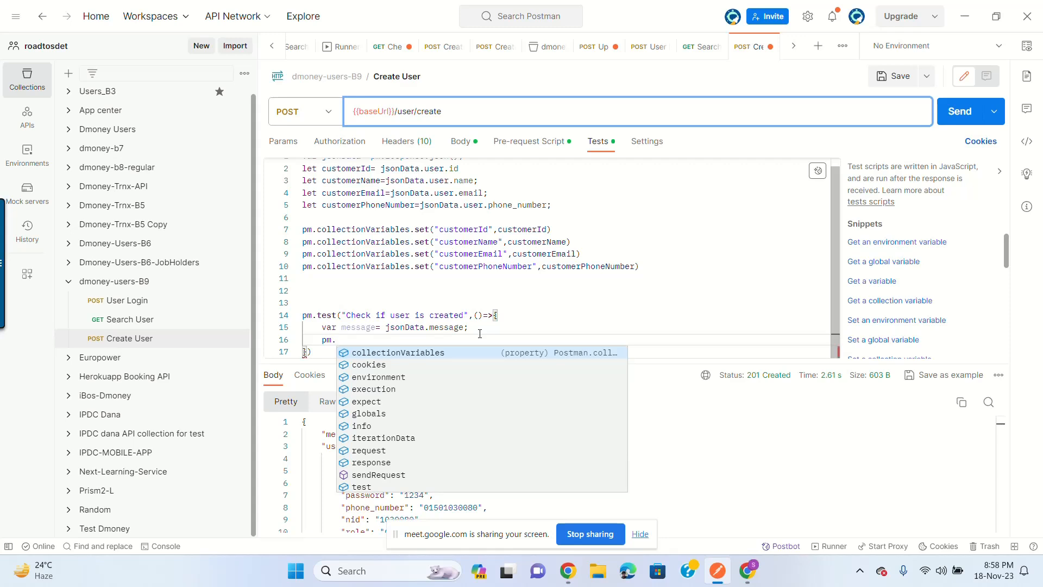
text(expect)
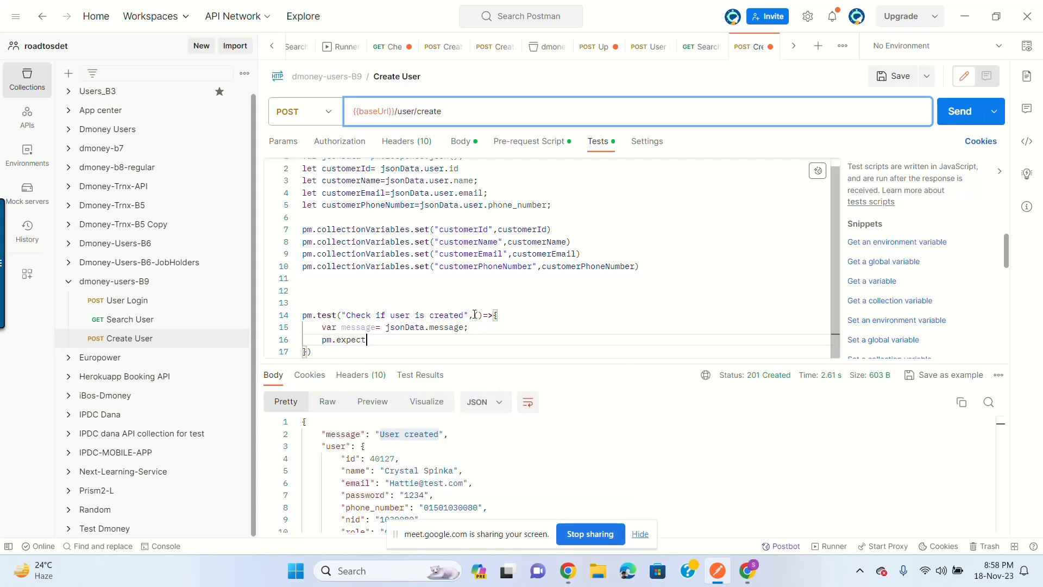
text(()
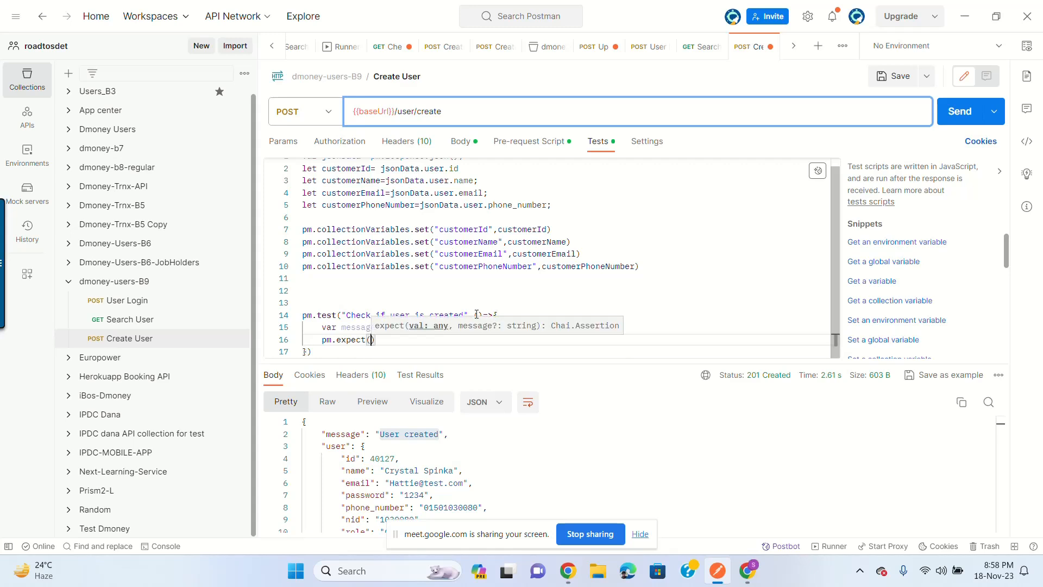
text(message)
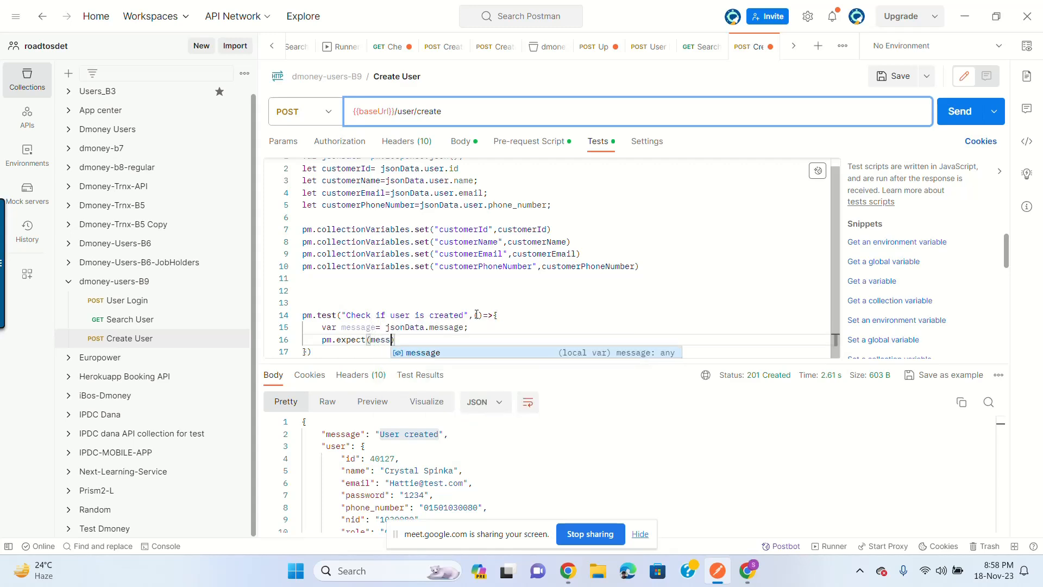
text(.co)
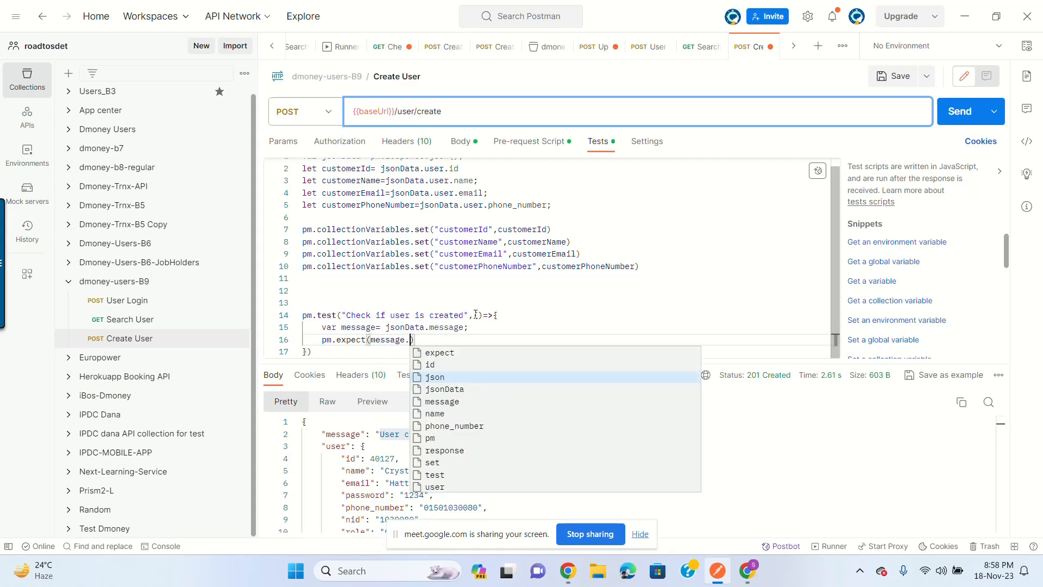
text(n)
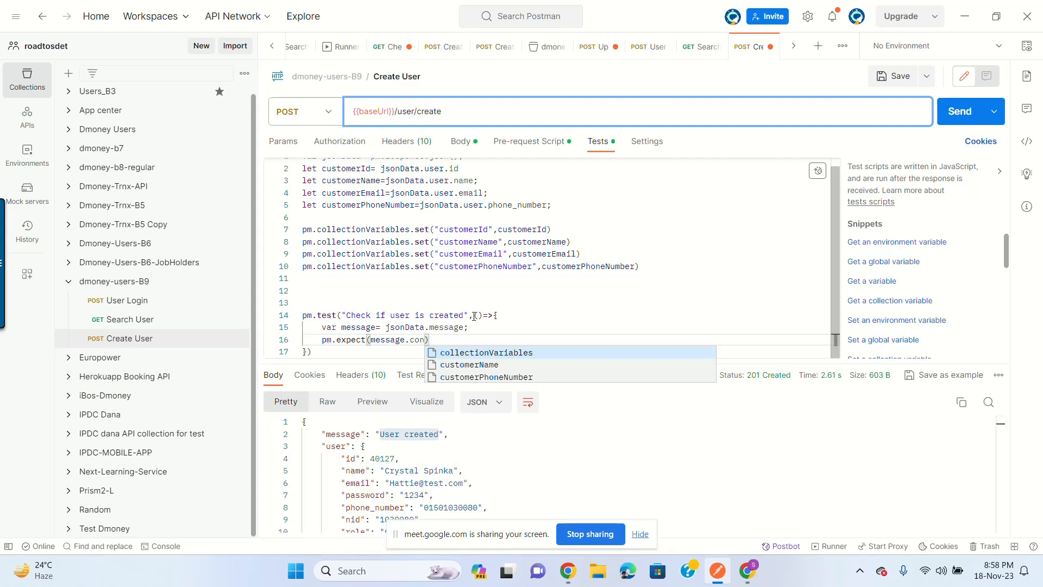
key(BackSpace)
key(BackSpace)
key(BackSpace)
key(BackSpace)
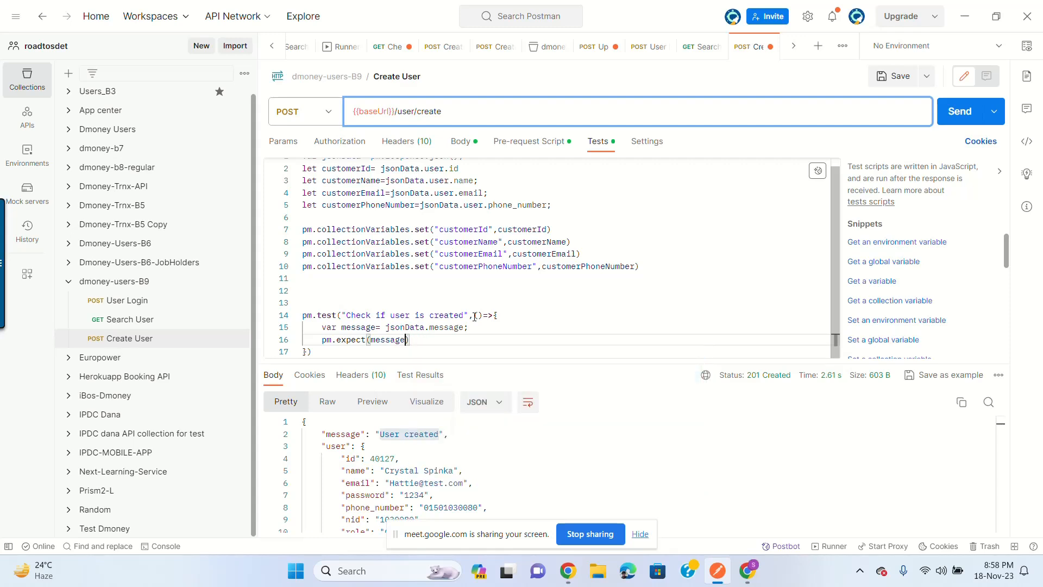
text(.con)
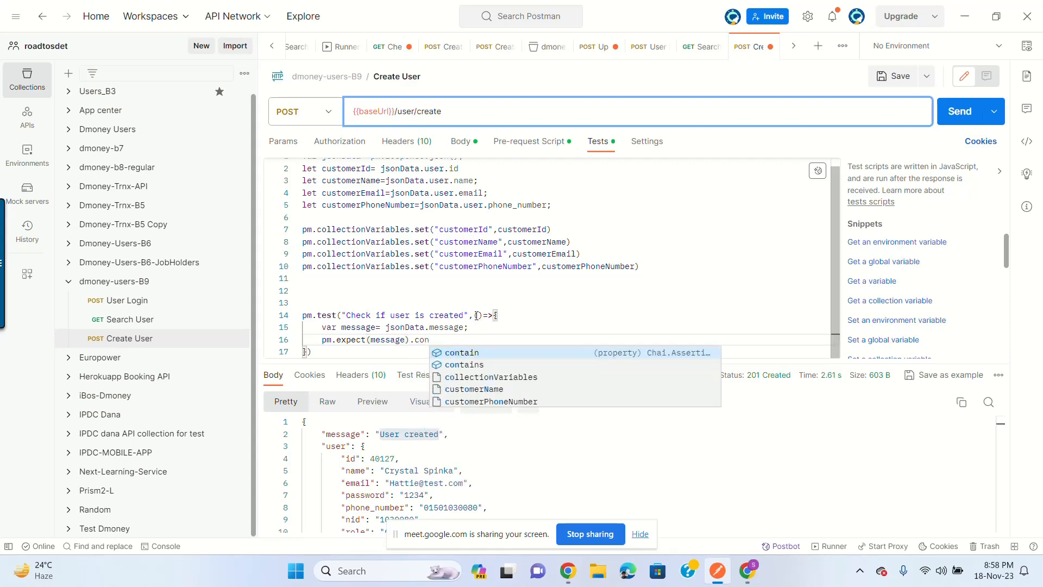
key(Down)
key(Return)
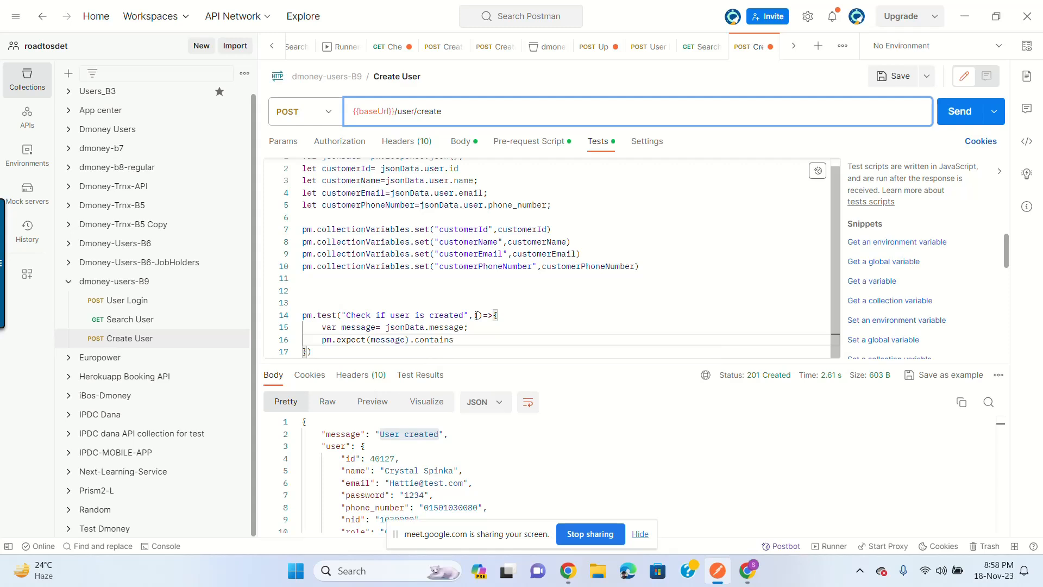
text(")
key(BackSpace)
text((")
drag(379, 434, 439, 434)
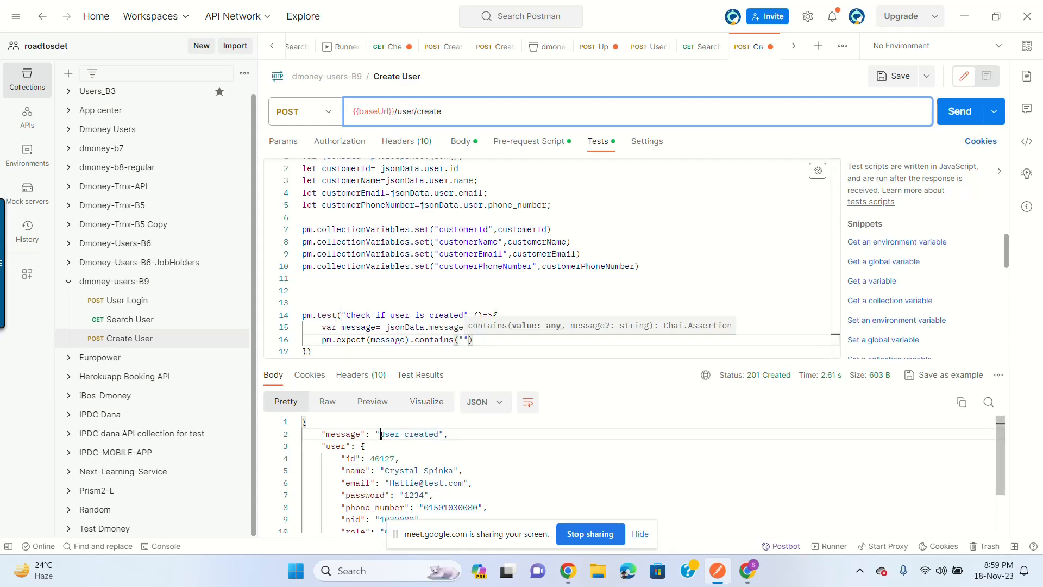
key(ctrl+c)
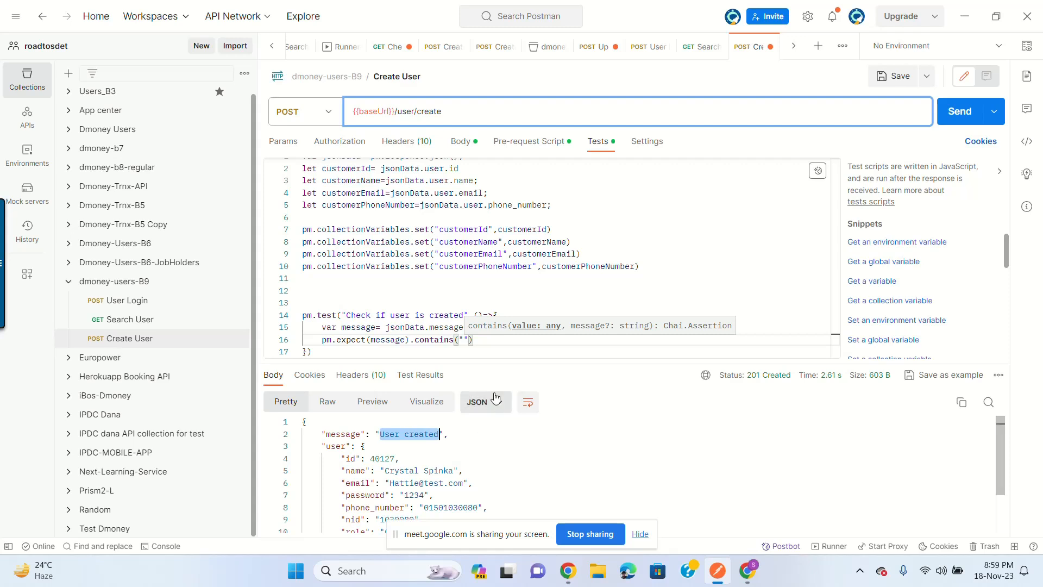
click(463, 339)
key(ctrl+v)
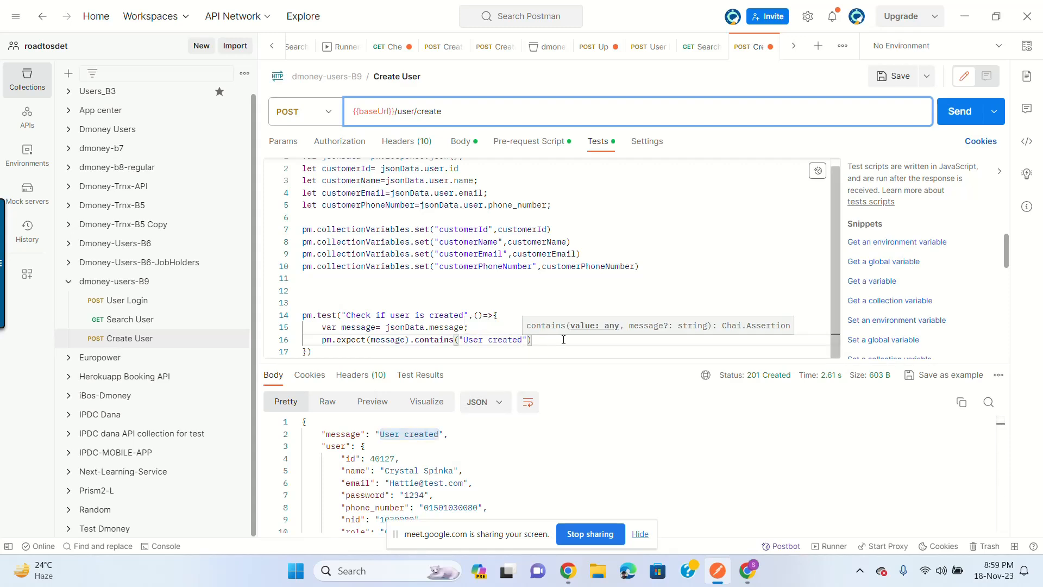
key(End)
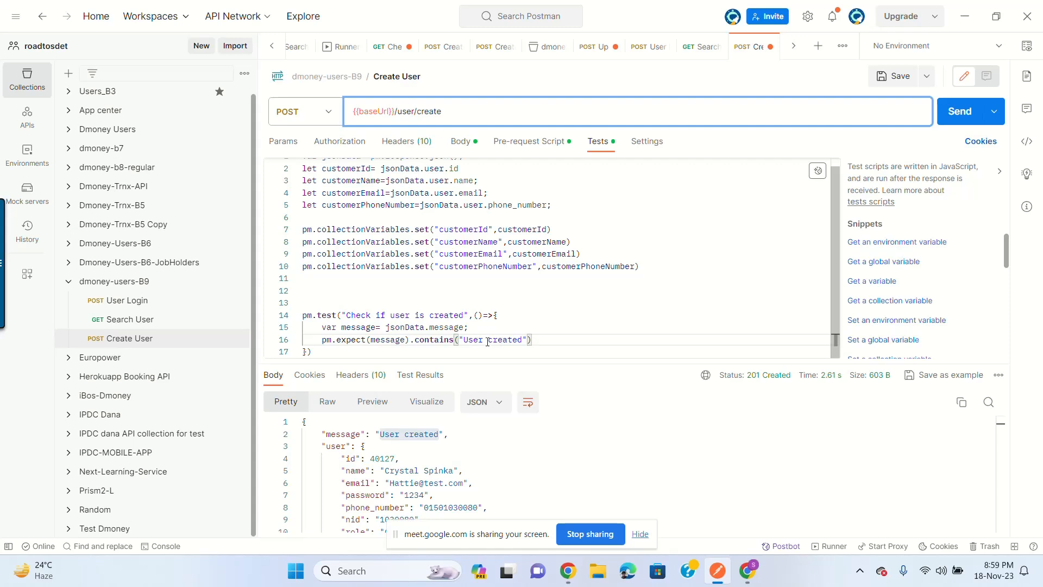
click(391, 339)
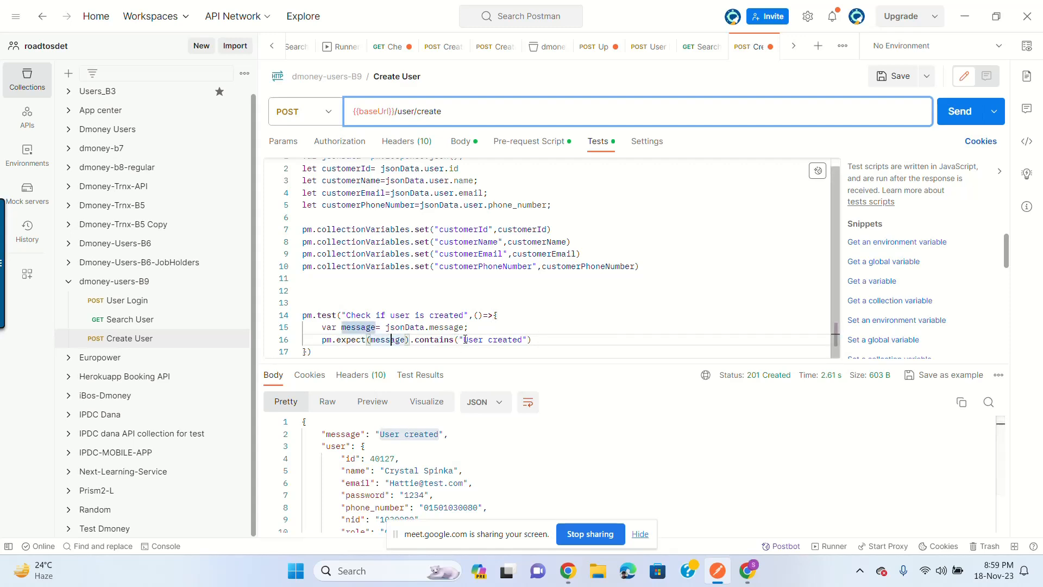
drag(464, 339, 522, 340)
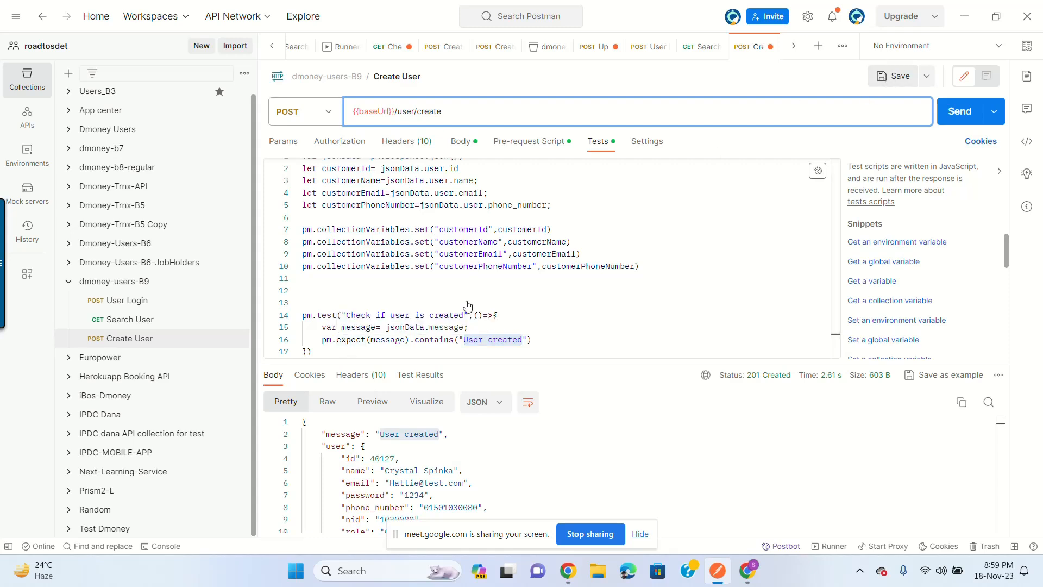
Step: Save and re-send Create User, which now fails with 403 'Token expired!'
key(ctrl+s)
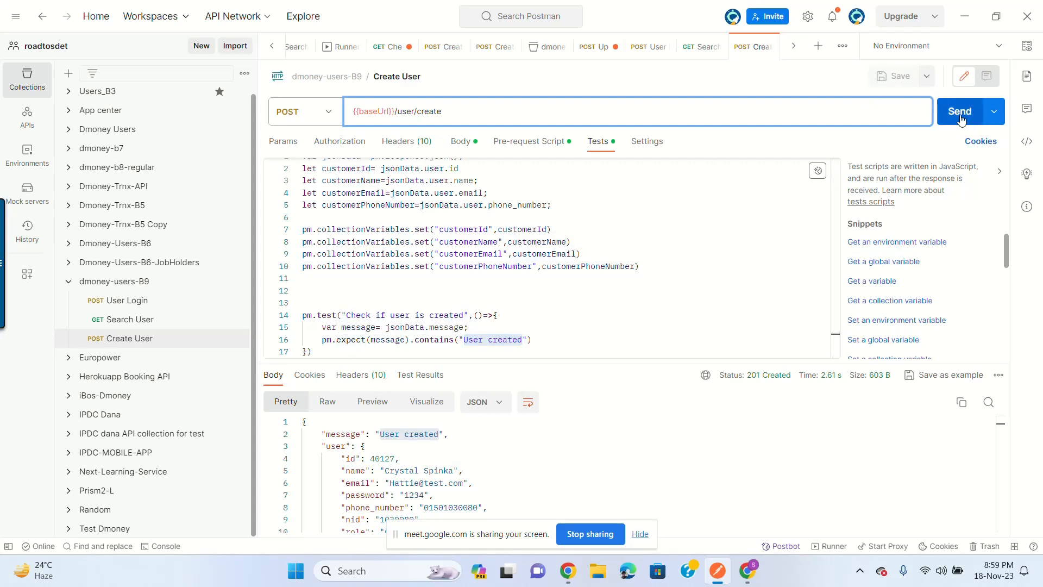
drag(591, 363, 591, 321)
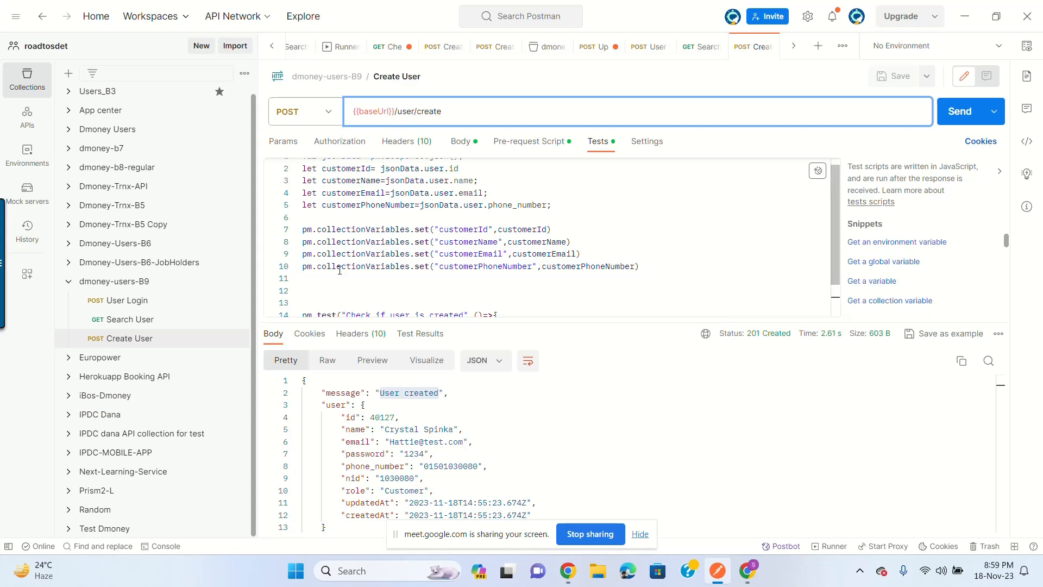
scroll(415, 276, down, 1)
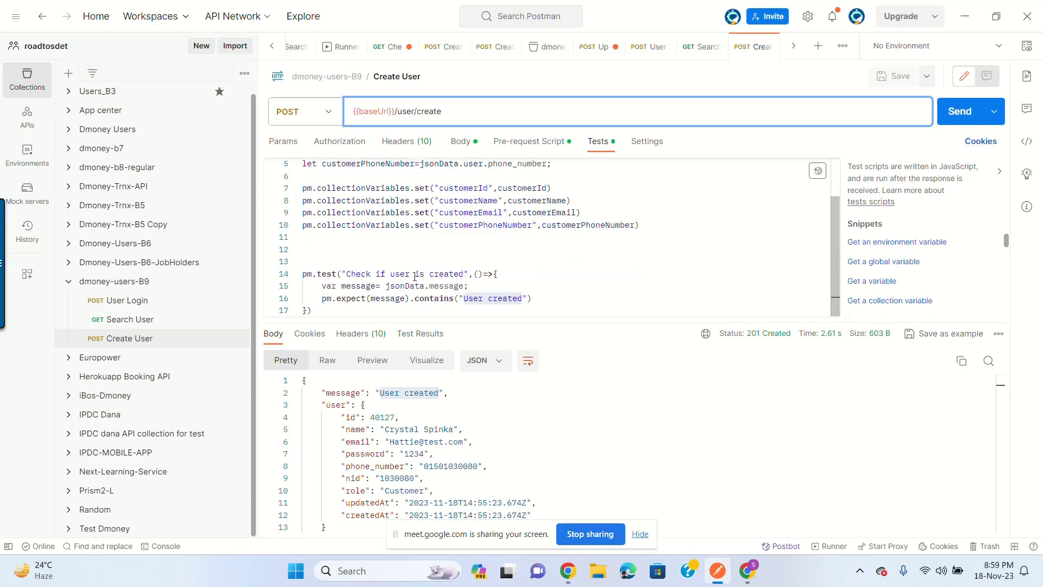
click(959, 111)
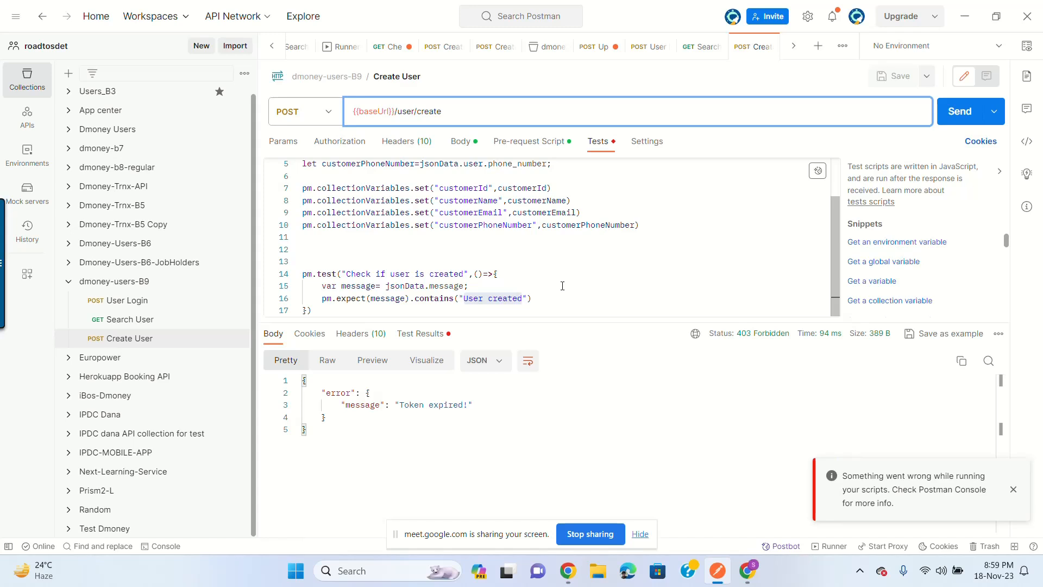
drag(400, 404, 473, 406)
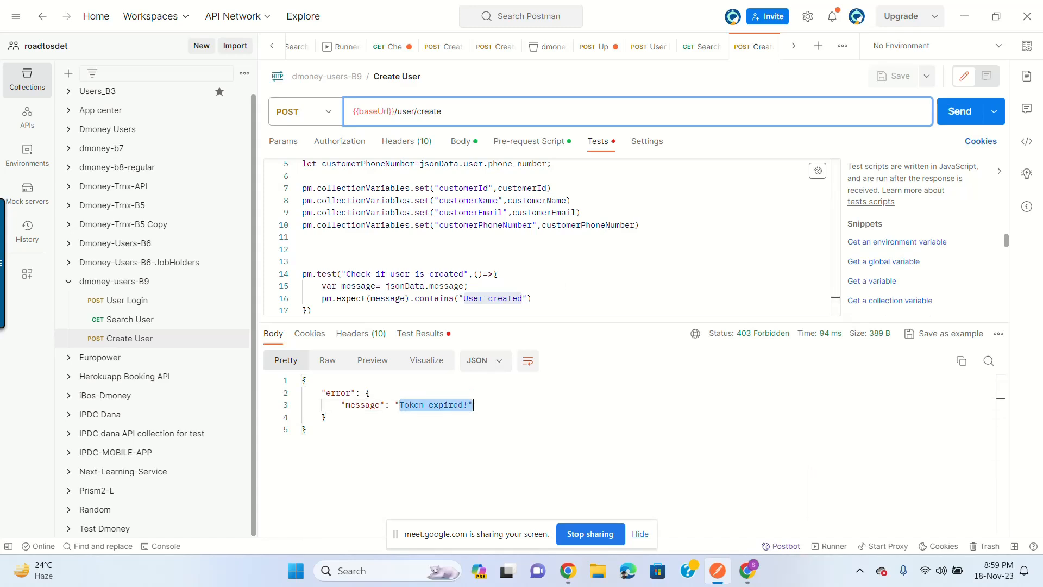
click(471, 406)
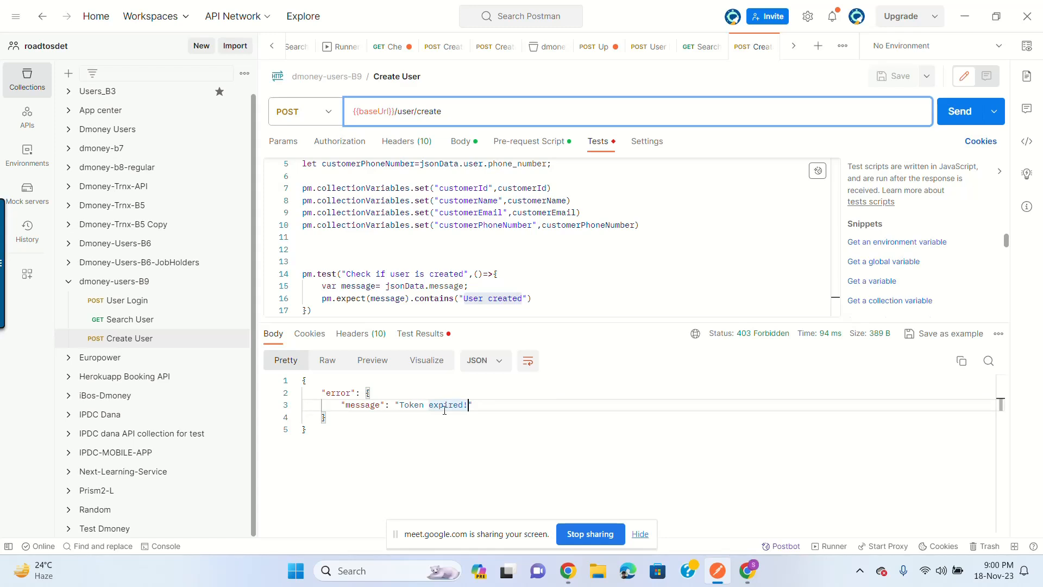
mouse_move(740, 343)
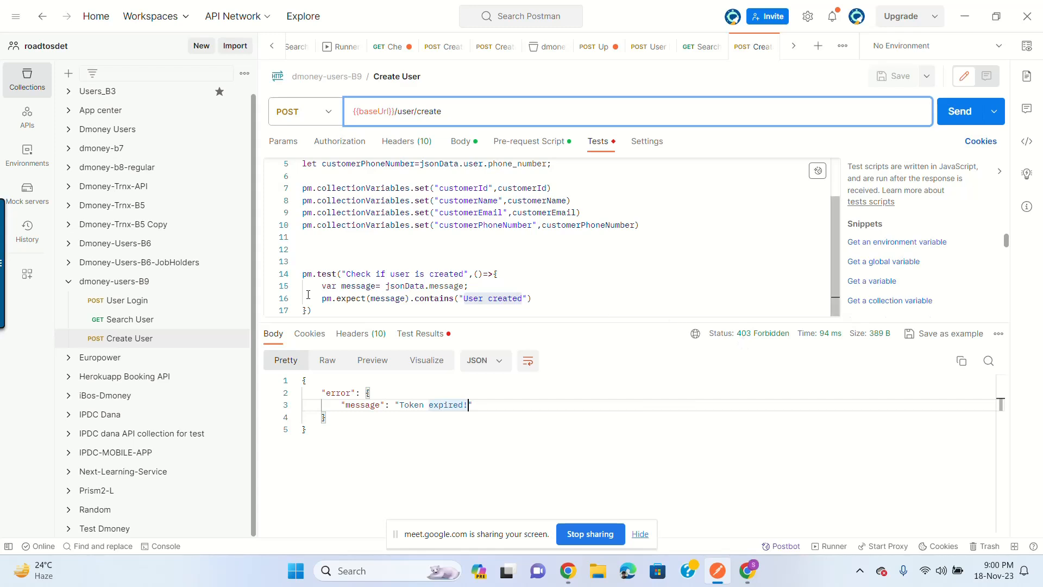
Step: Send User Login for a fresh token, then re-send Create User to get 201 Created
click(152, 302)
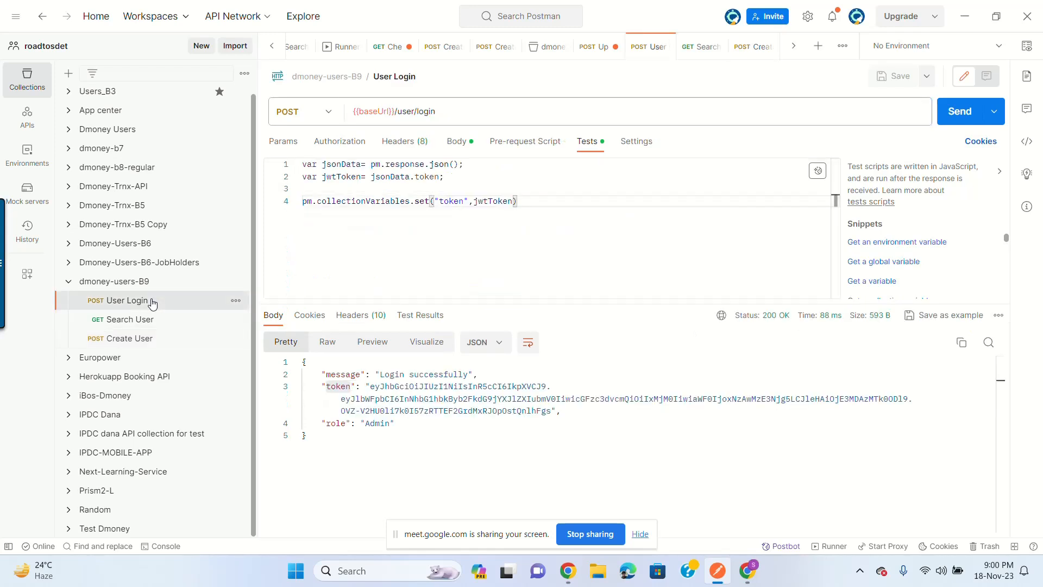
click(957, 113)
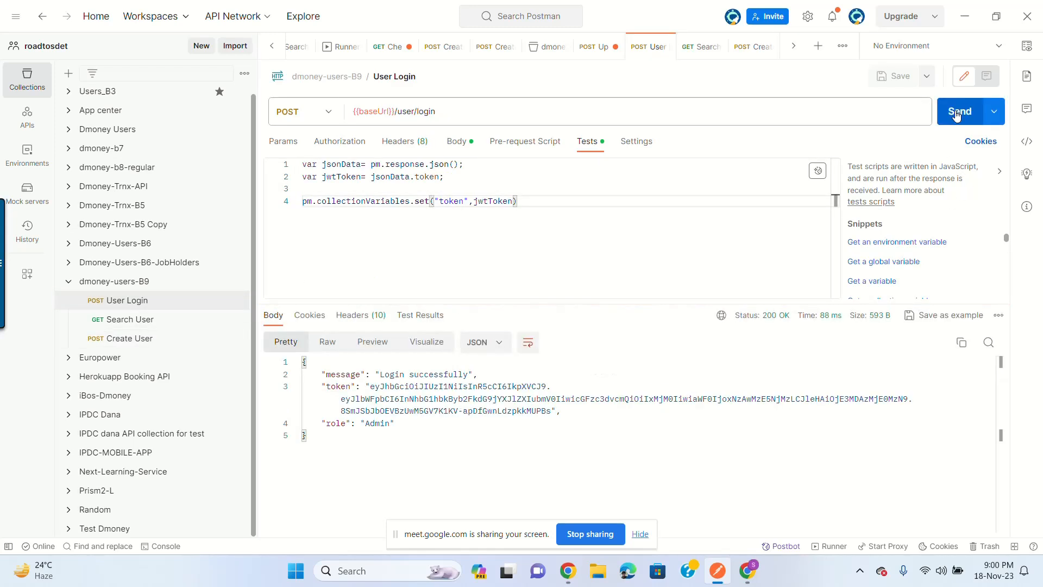
click(150, 339)
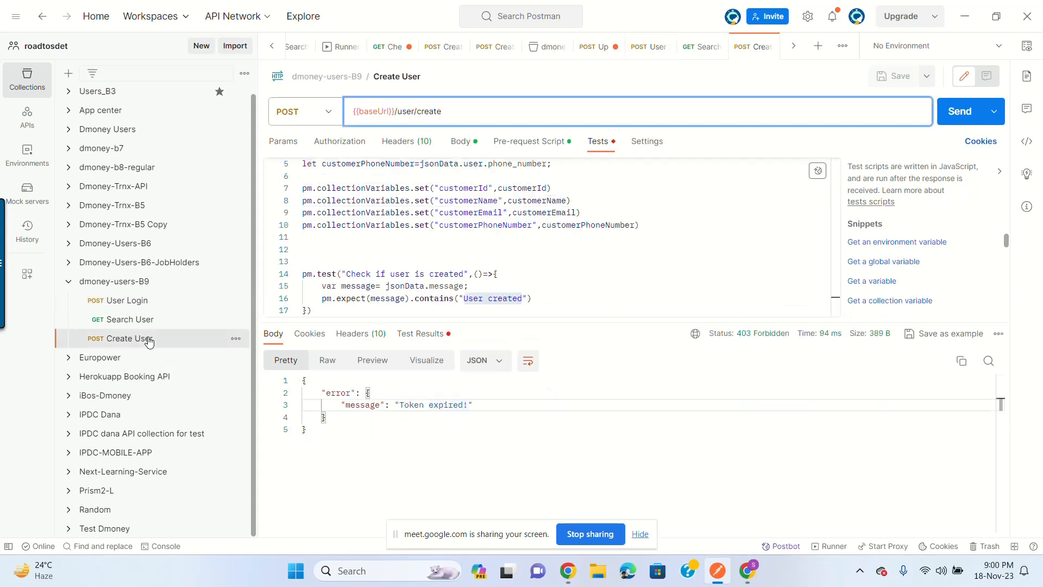
click(959, 111)
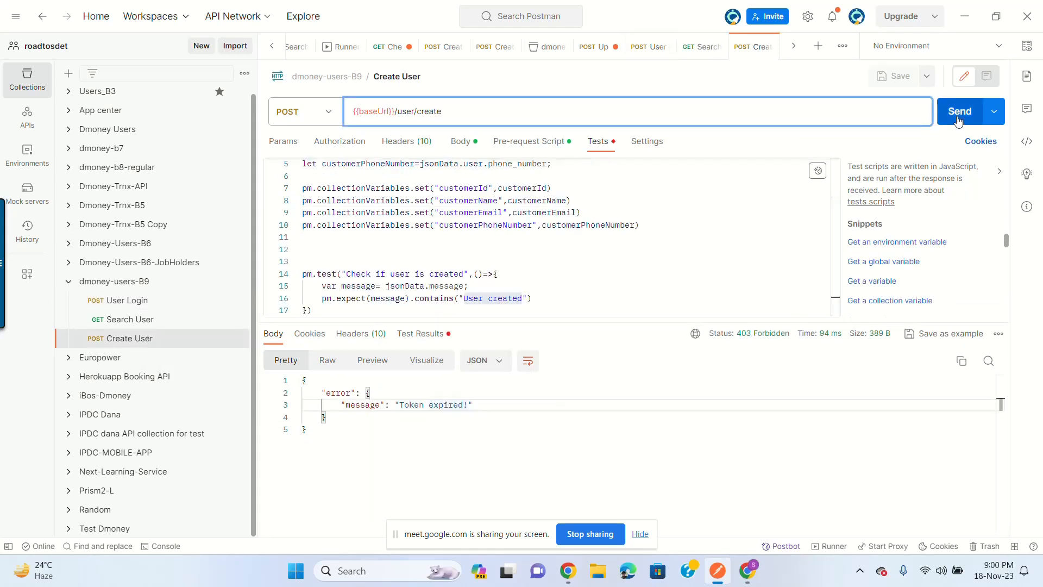
click(428, 339)
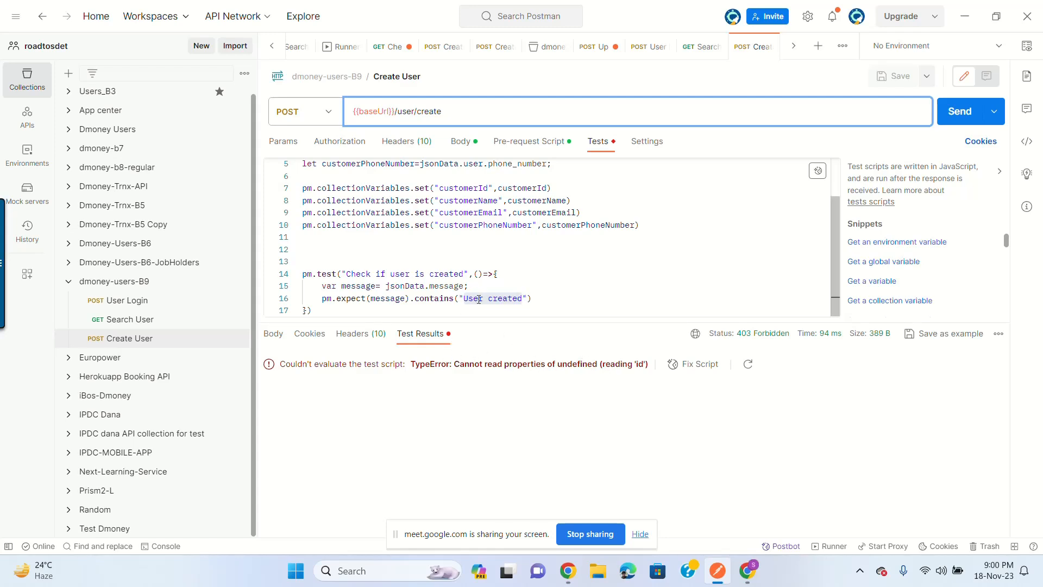
click(273, 333)
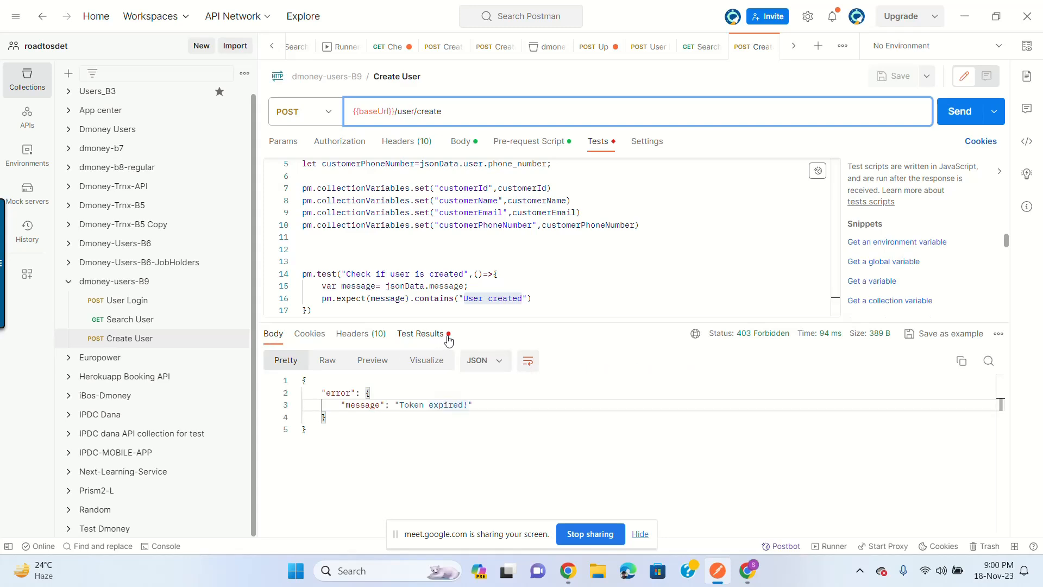
click(948, 122)
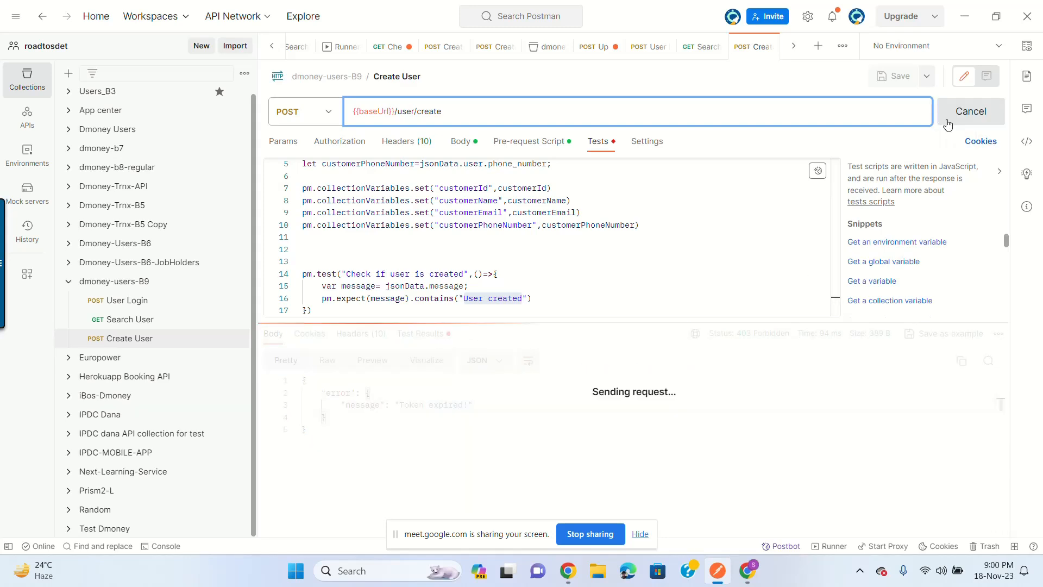
Step: Confirm the 'Check if user is created' test shows PASS in Test Results
click(422, 336)
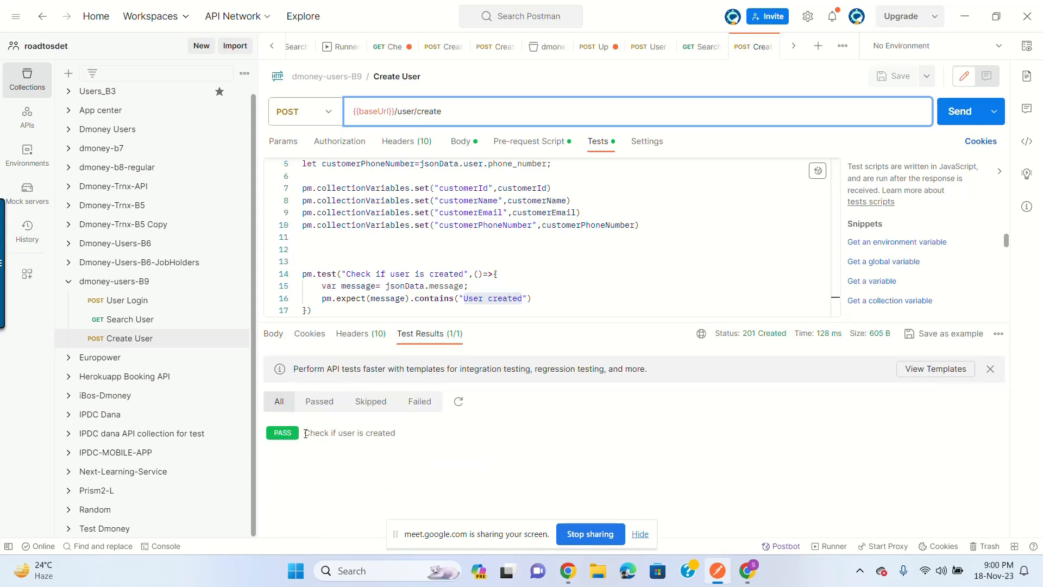
drag(304, 433, 412, 442)
double_click(353, 273)
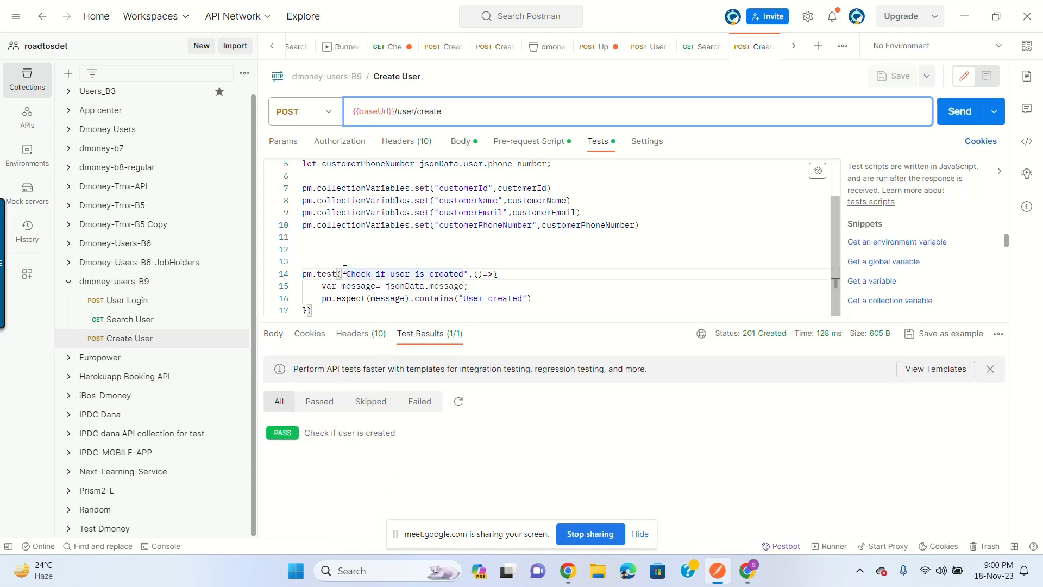
drag(305, 435, 397, 436)
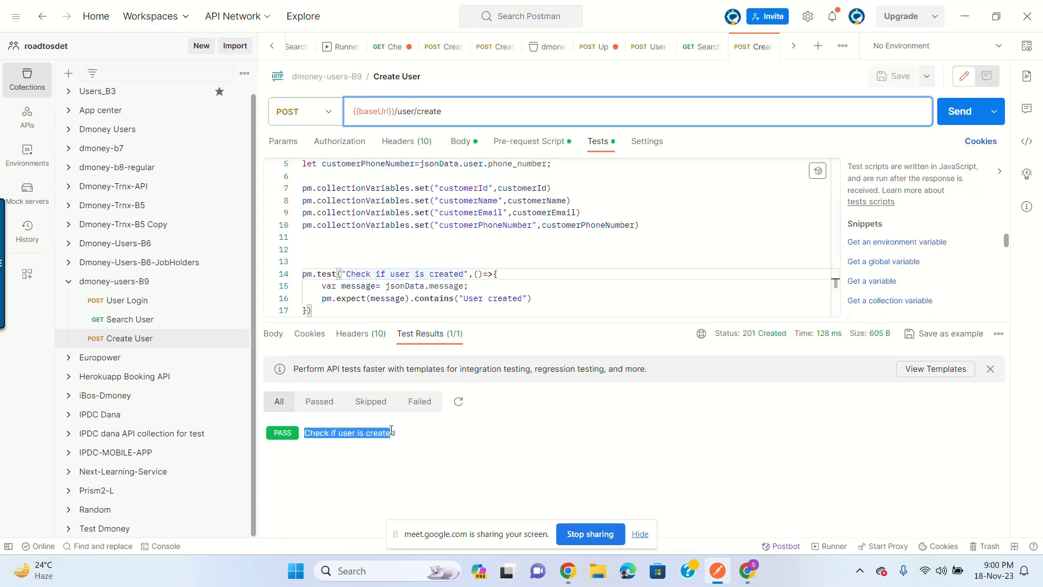
click(406, 437)
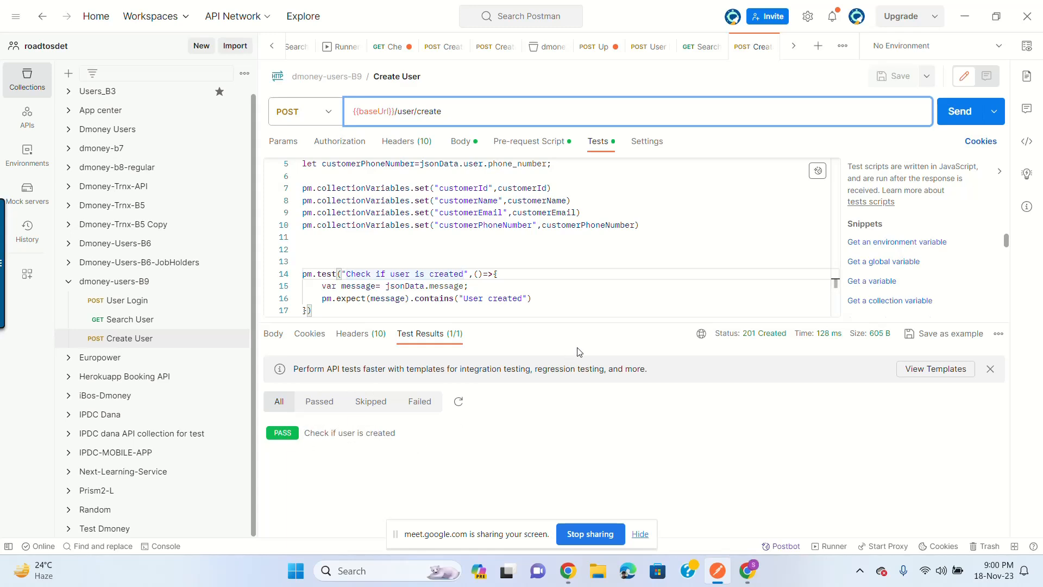
drag(597, 322, 594, 346)
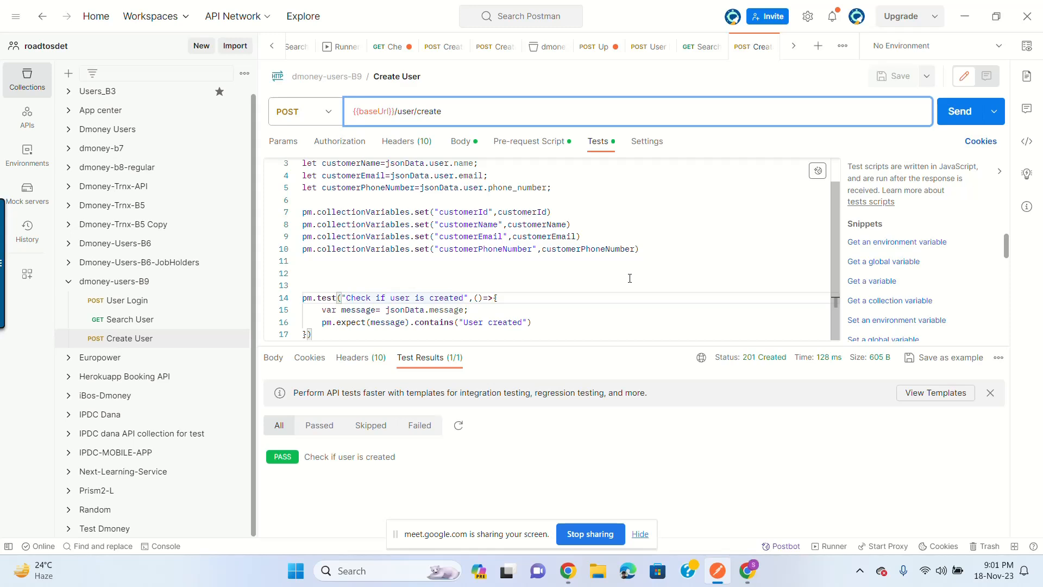
Step: Delete the extra blank line 13 so pm.test starts on line 13
click(583, 284)
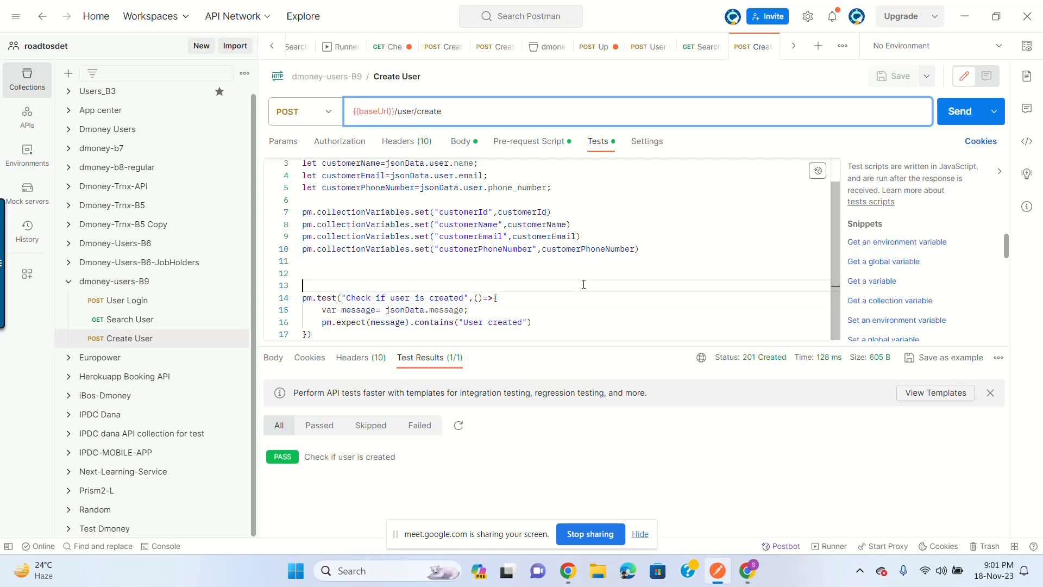
key(BackSpace)
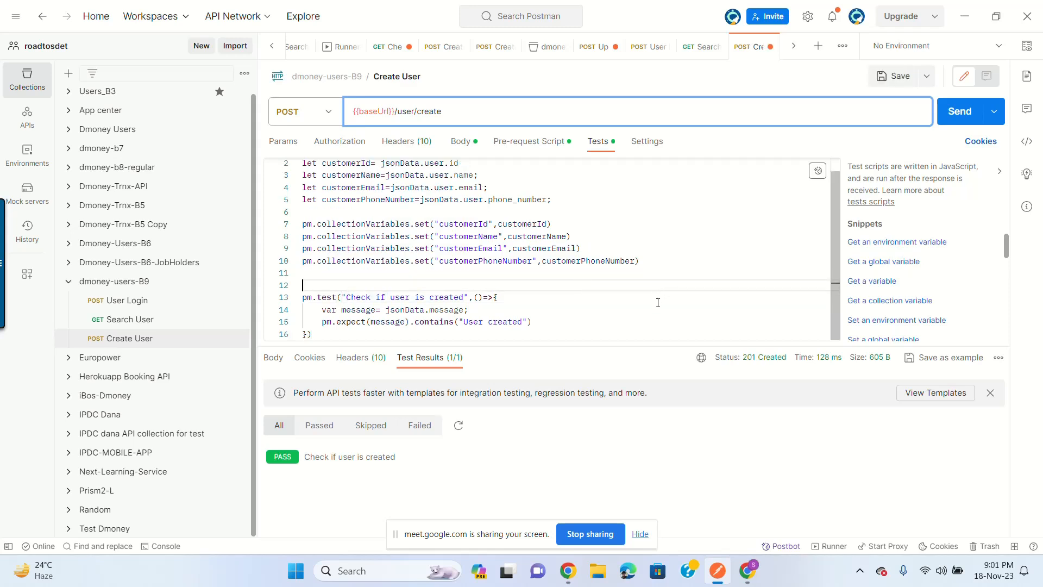
drag(673, 345, 674, 385)
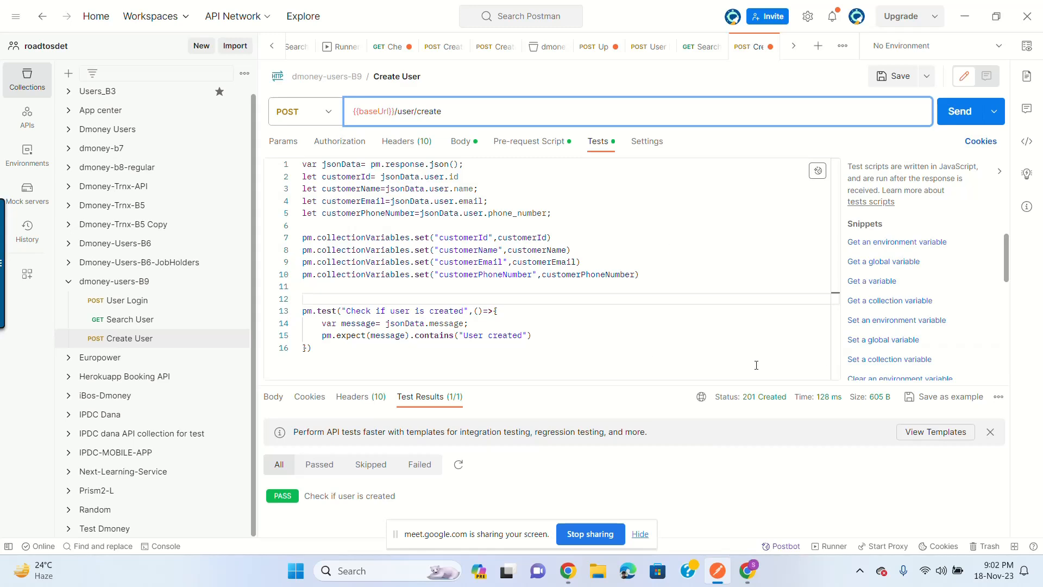
Step: Add blank lines after the user-created test and insert the 'Response body: JSON value check' snippet
drag(344, 348, 302, 311)
click(338, 348)
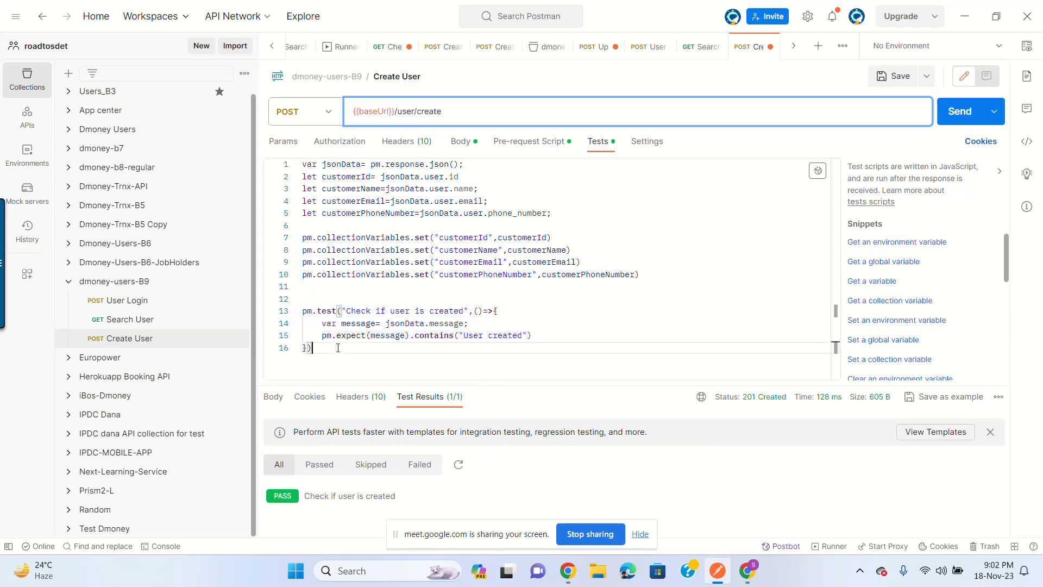
key(Return)
key(Return)
key(Return)
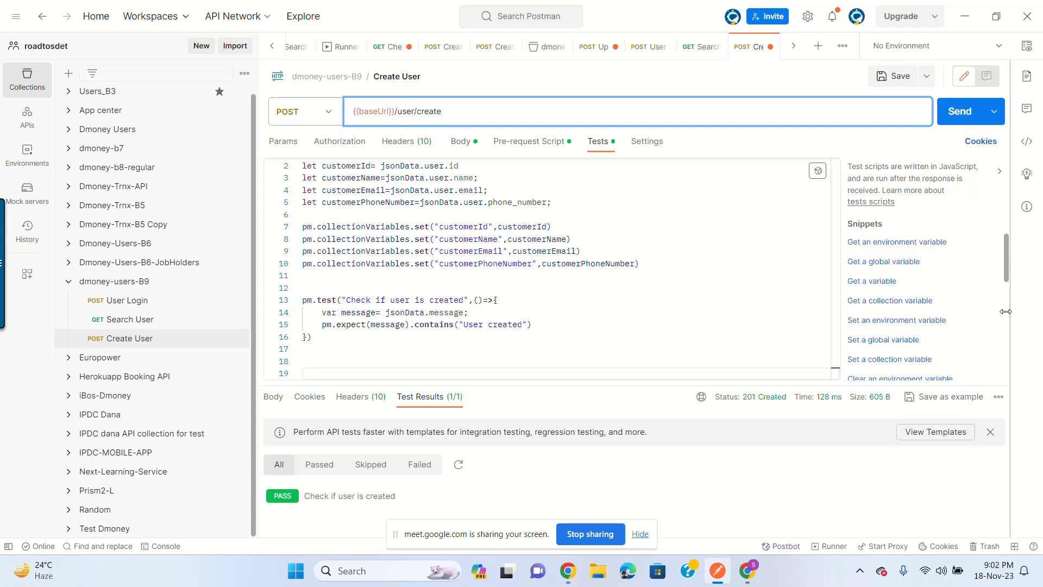
drag(1005, 253, 1011, 334)
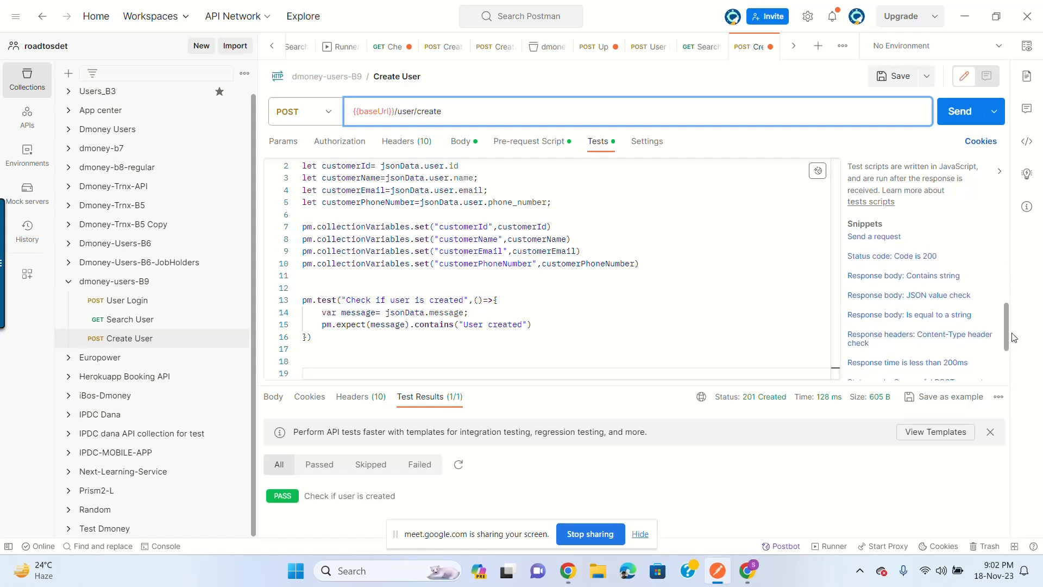
click(925, 296)
Step: Review the inserted snippet's test name, jsonData, value and message references in the script
scroll(640, 284, down, 1)
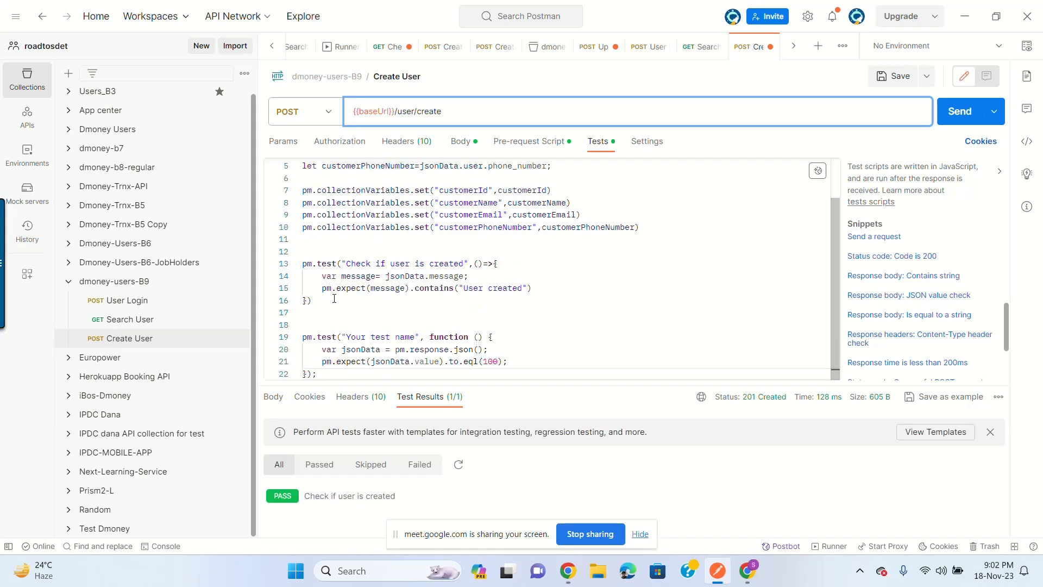
drag(347, 338, 416, 338)
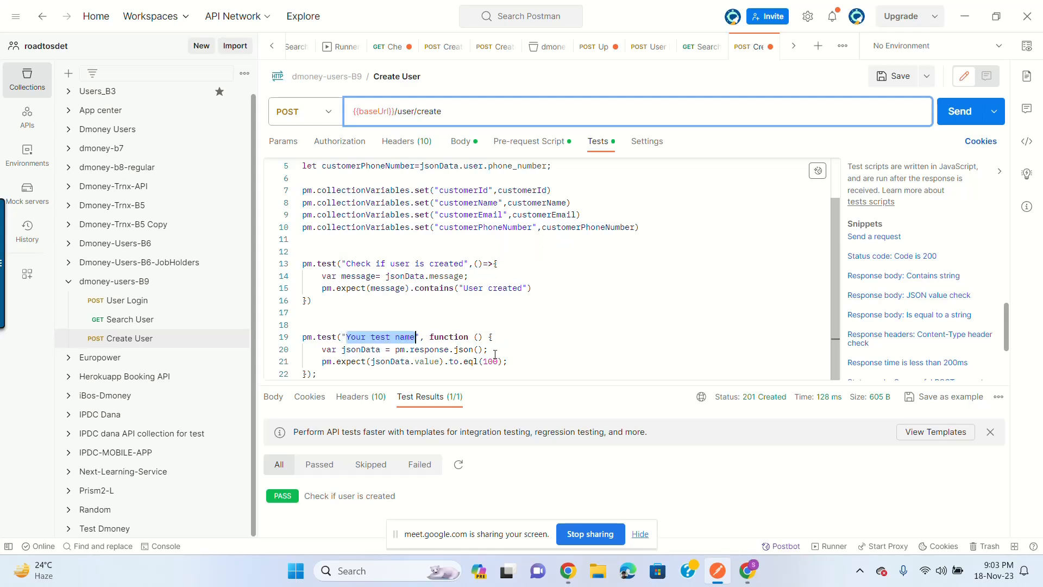
double_click(358, 349)
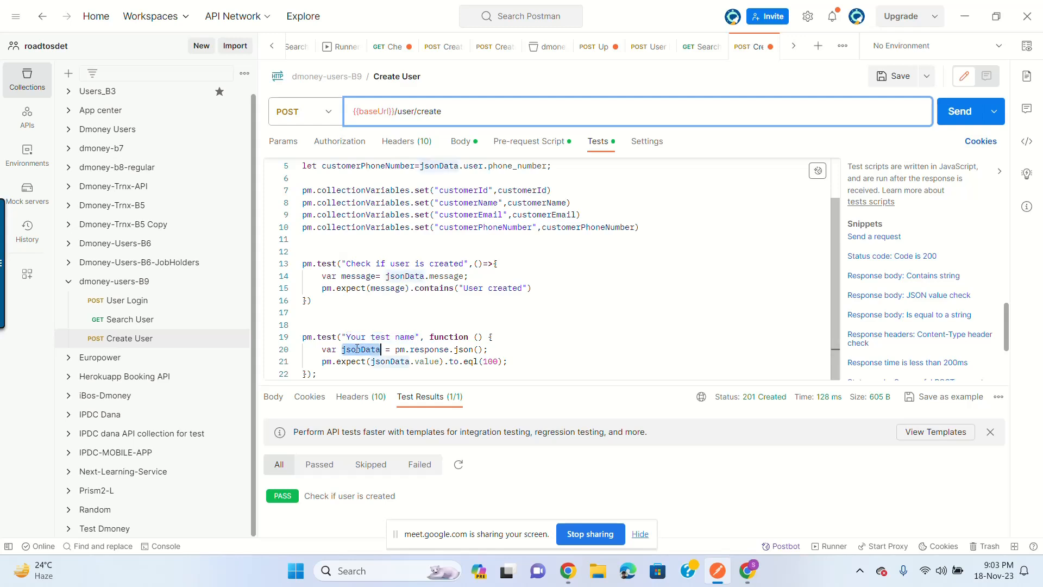
scroll(435, 205, up, 2)
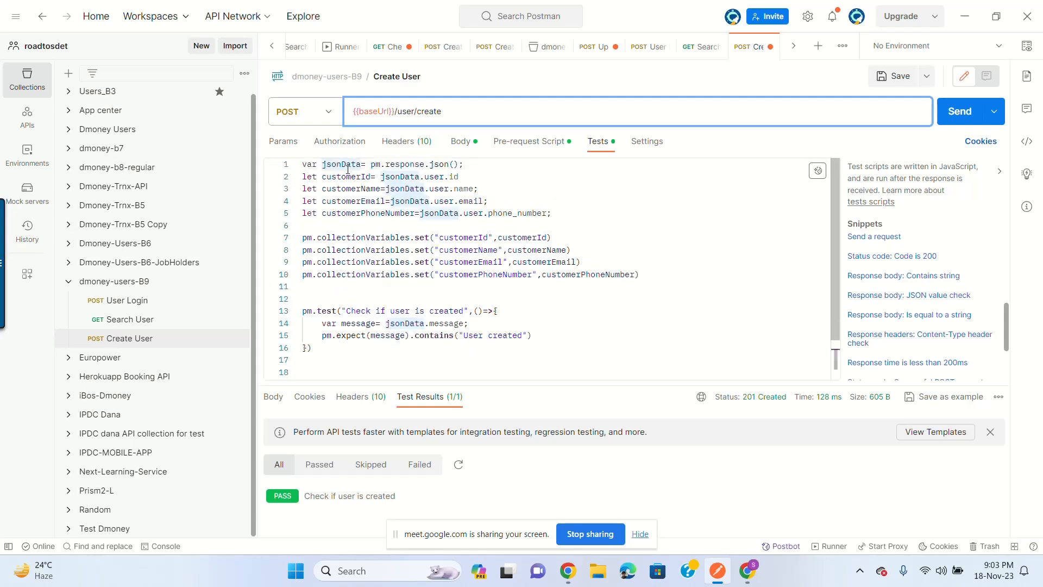
scroll(347, 169, down, 2)
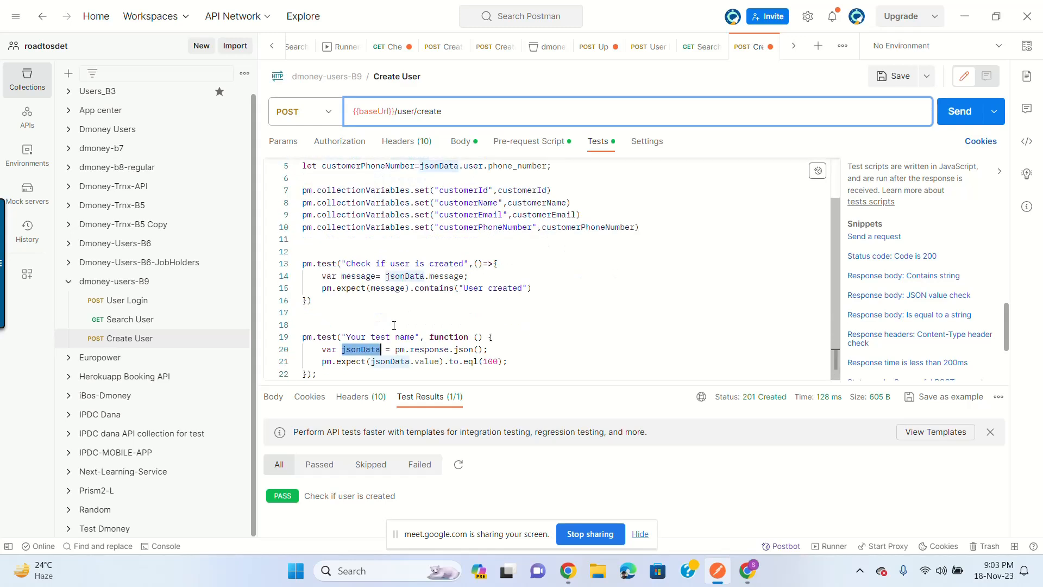
click(351, 362)
click(385, 361)
click(429, 361)
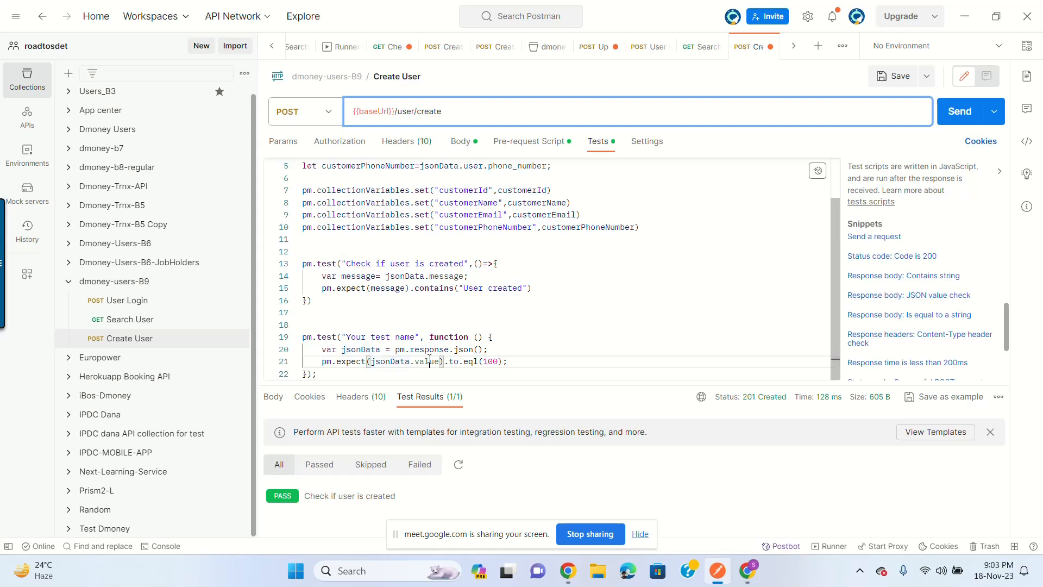
double_click(362, 350)
double_click(429, 362)
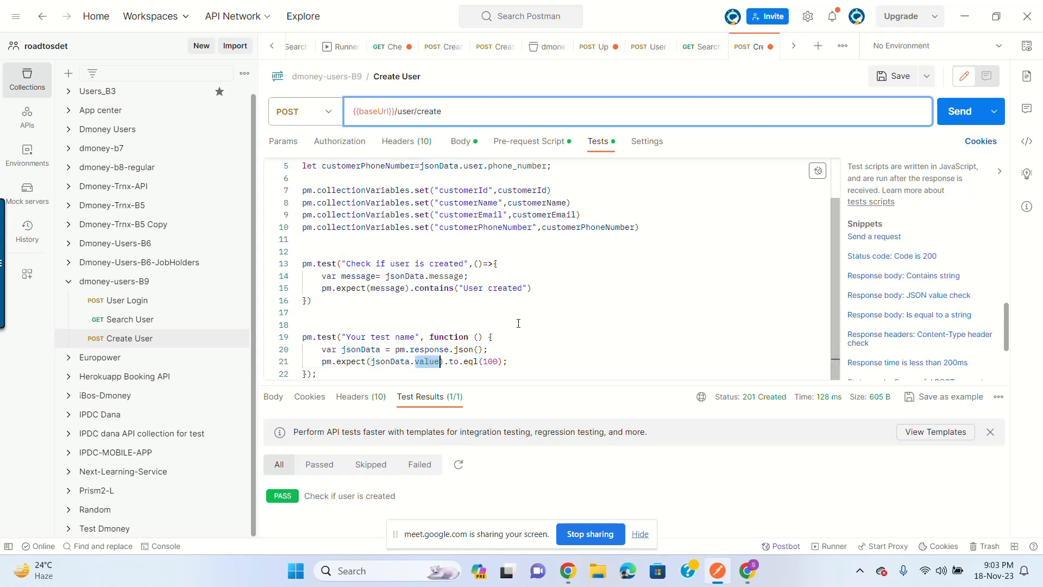
double_click(447, 276)
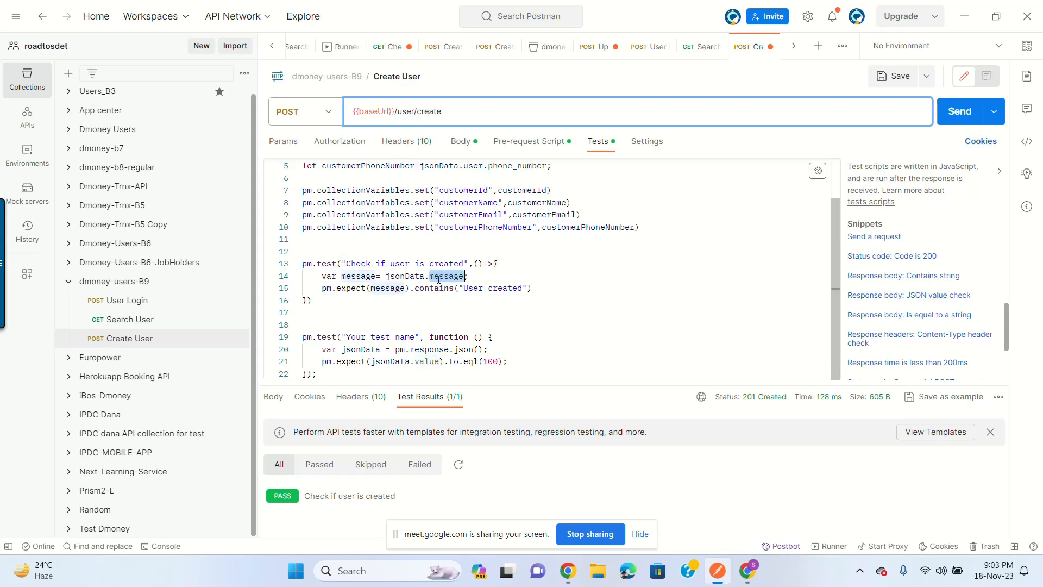
click(366, 276)
double_click(367, 276)
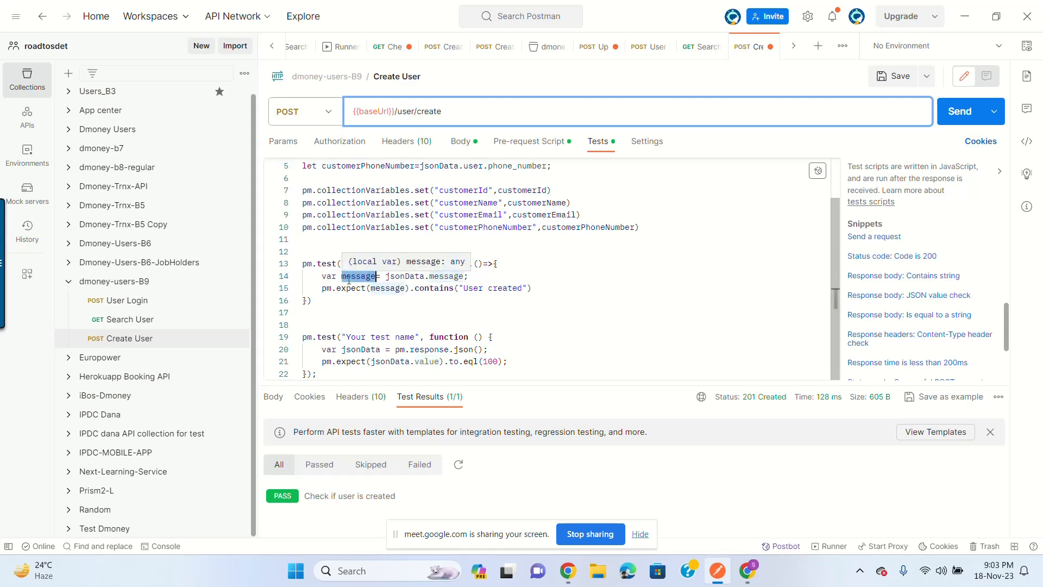
double_click(427, 361)
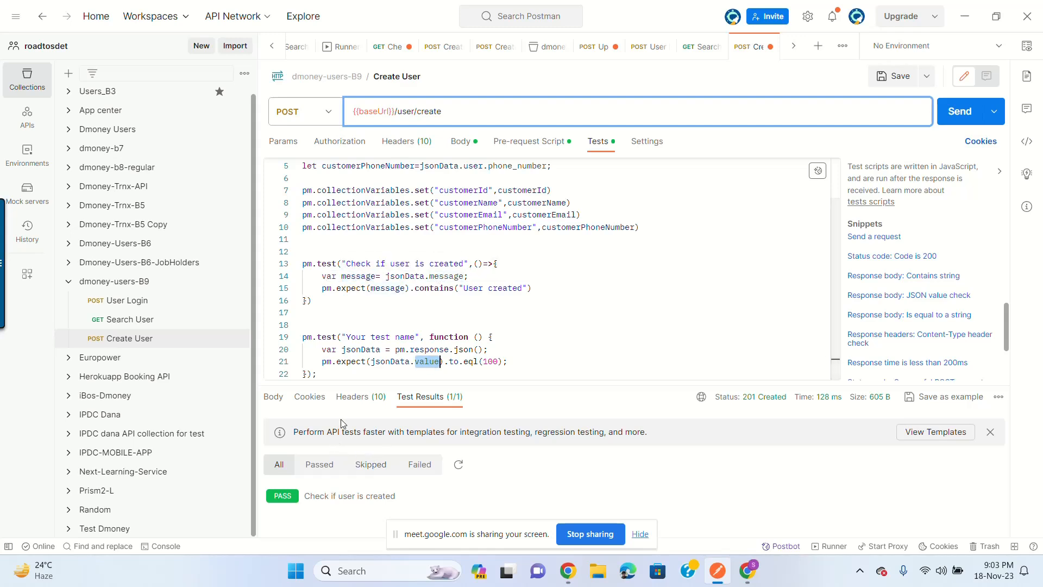
Step: Show the JSON response body, enlarge the script editor, and delete the JSON value check block
click(274, 396)
double_click(374, 480)
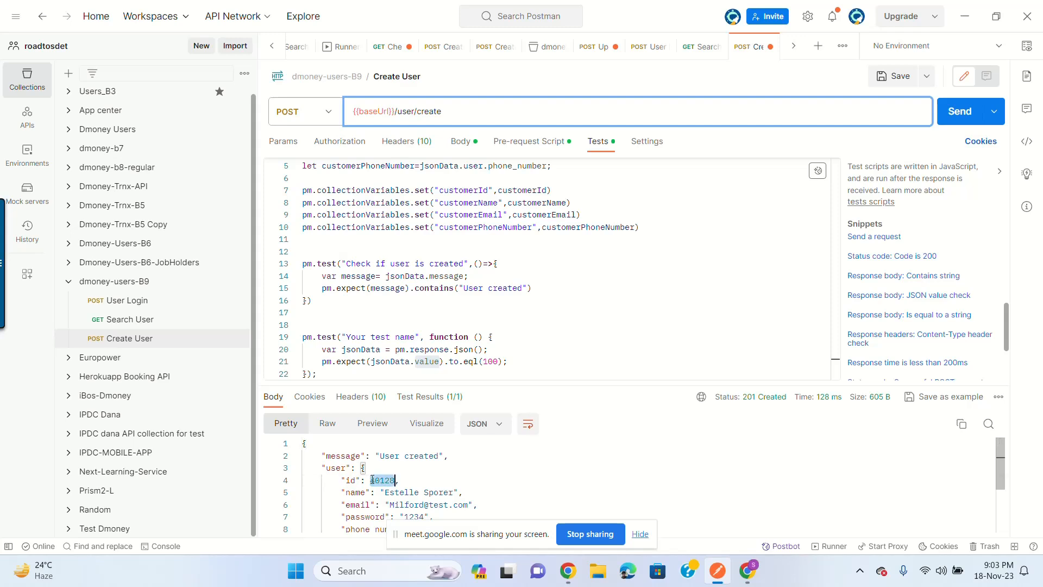
click(518, 361)
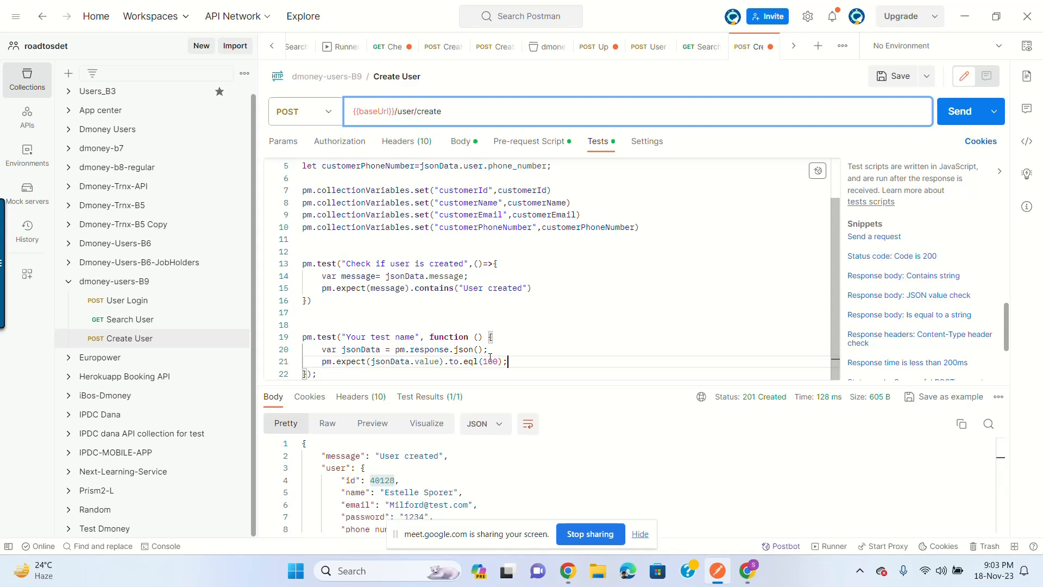
click(441, 278)
click(488, 362)
drag(565, 383, 564, 408)
click(336, 399)
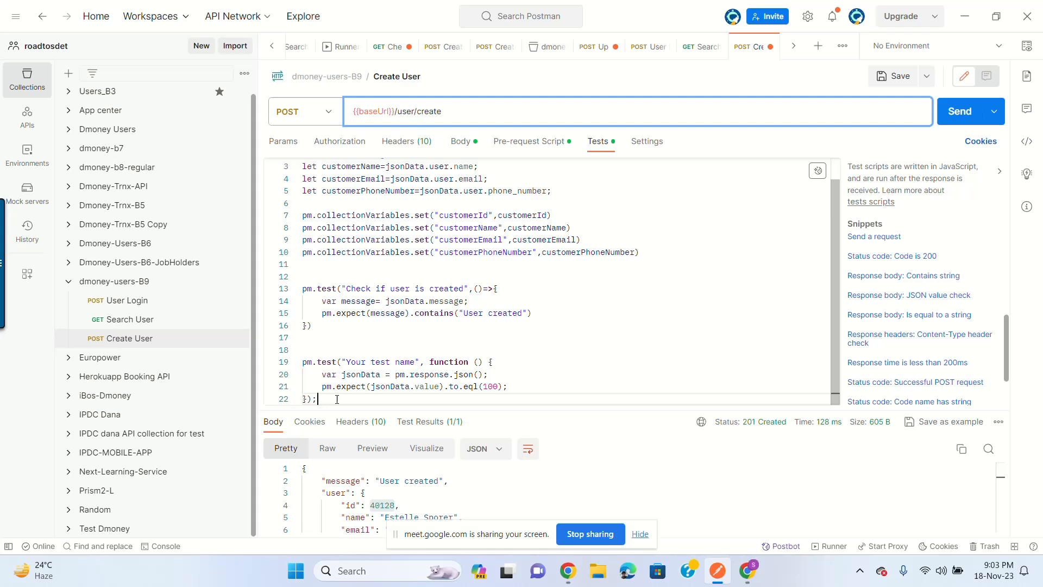
shift+click(303, 361)
key(BackSpace)
key(BackSpace)
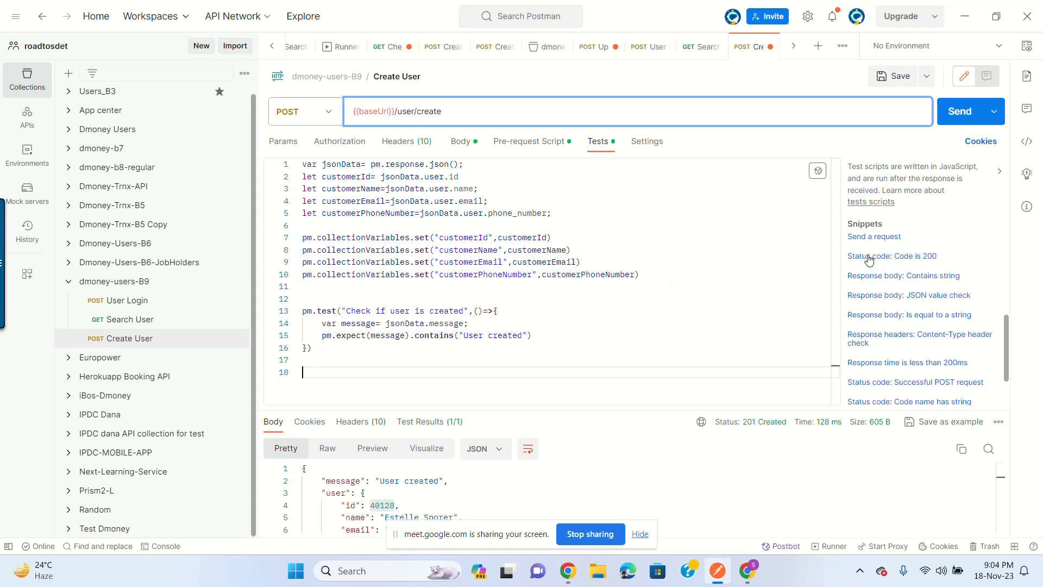
Step: Insert the 'Status code: Code is 200' snippet, replace 'function' with =>, and save
click(918, 257)
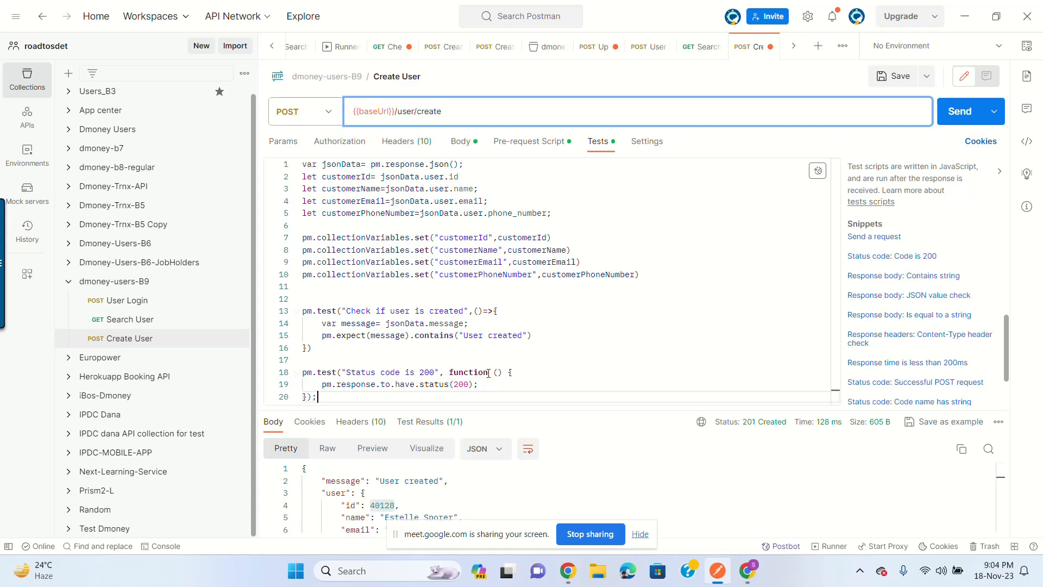
click(336, 384)
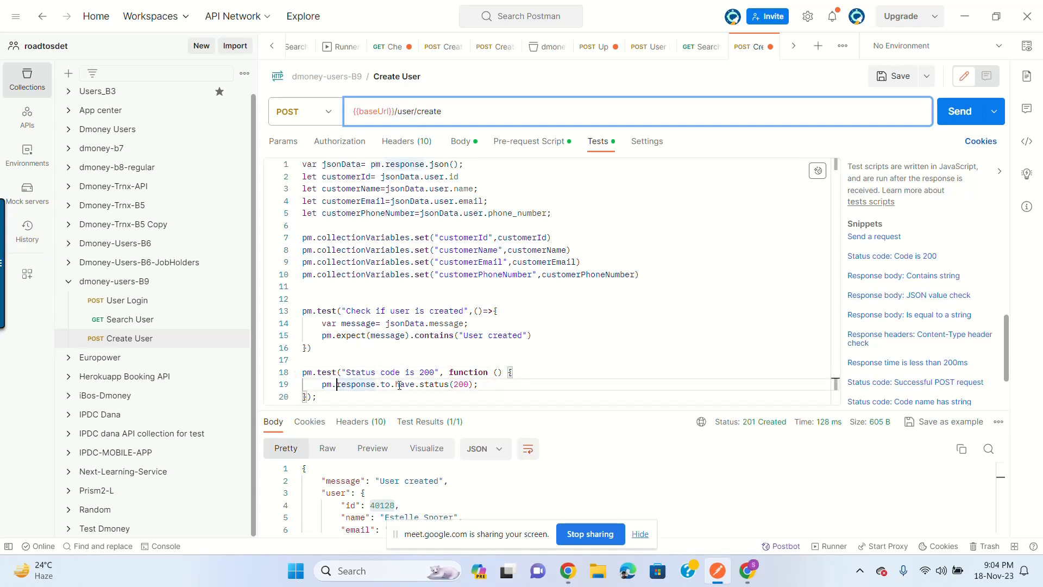
double_click(434, 384)
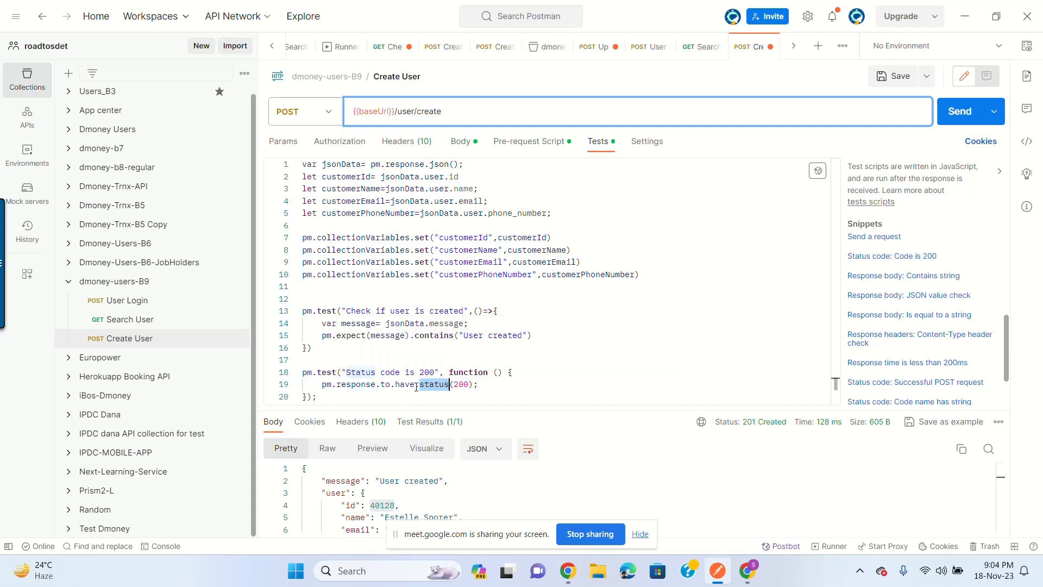
click(466, 387)
click(466, 374)
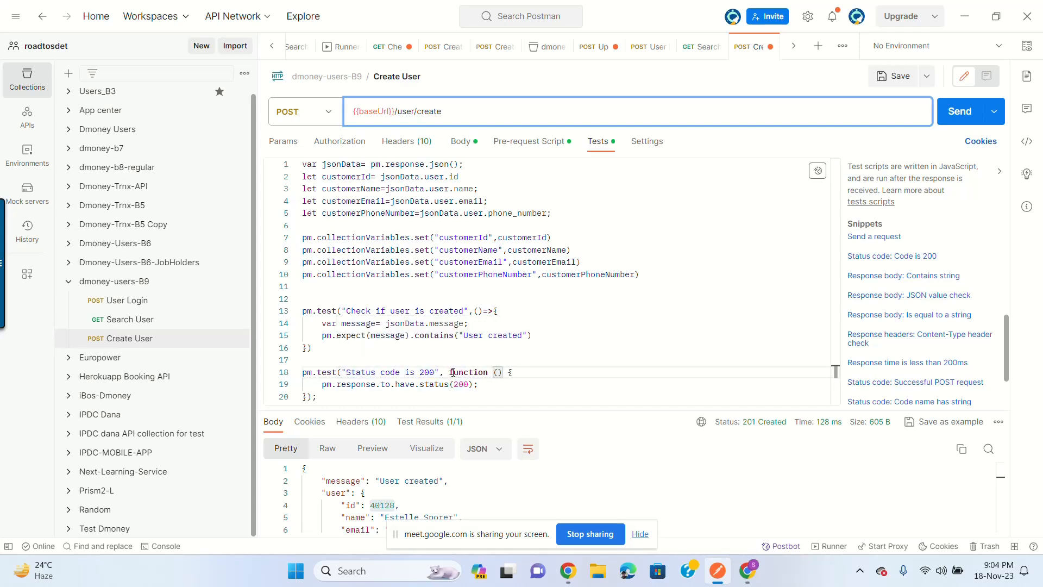
double_click(449, 371)
key(BackSpace)
text(=>)
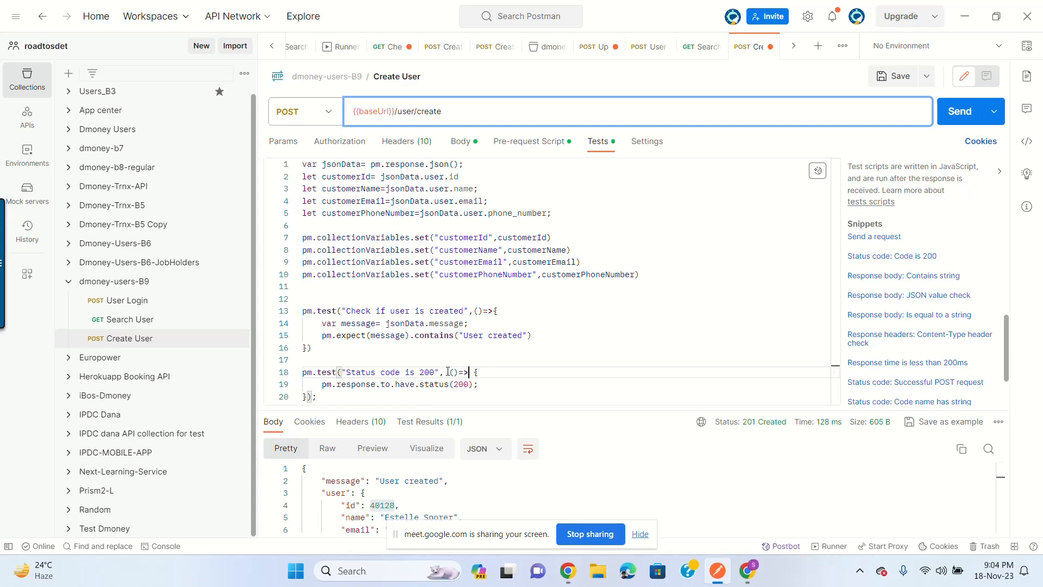
click(895, 78)
Step: Rework line 18 so the Status code is 200 callback reads () => without 'function' or stray spaces
click(444, 380)
key(ctrl+z)
key(ctrl+z)
key(ctrl+z)
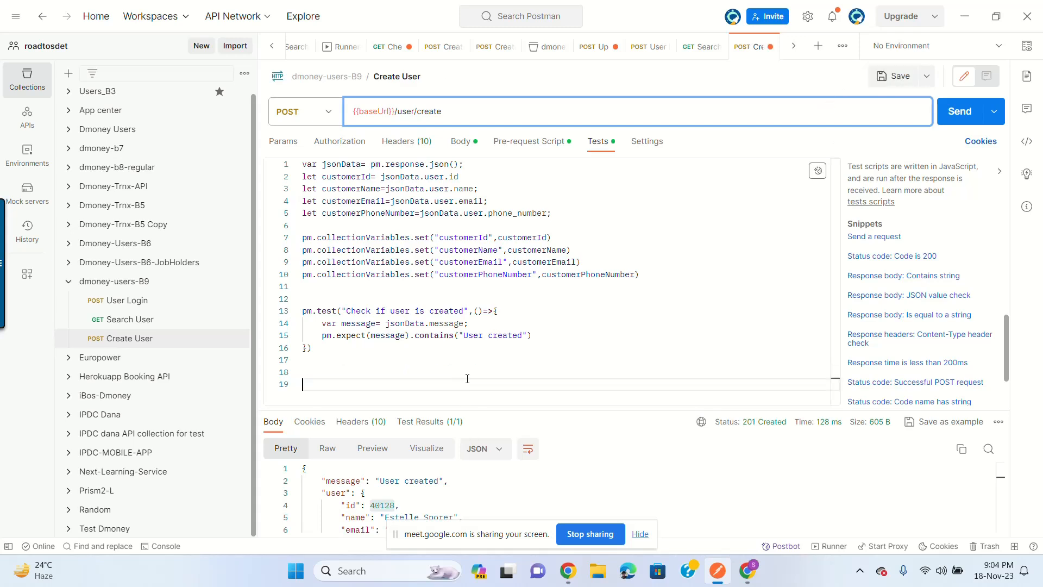
key(ctrl+y)
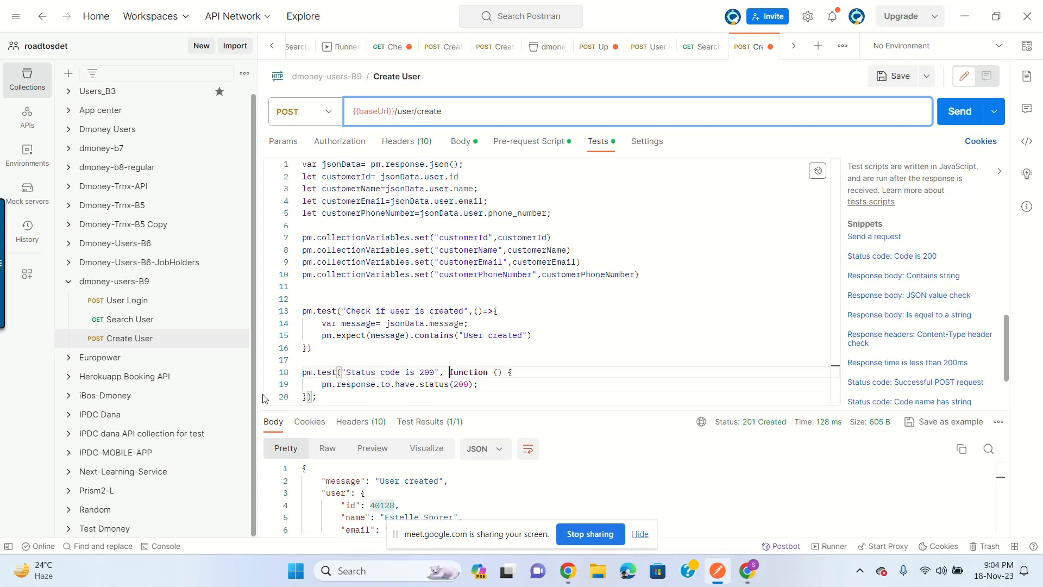
shift+click(308, 397)
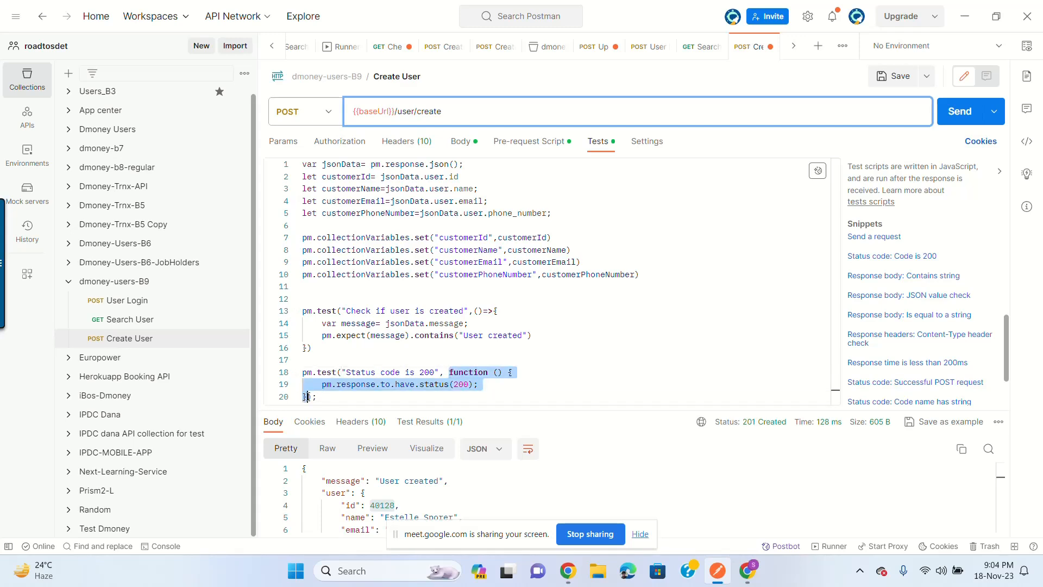
click(449, 373)
double_click(396, 372)
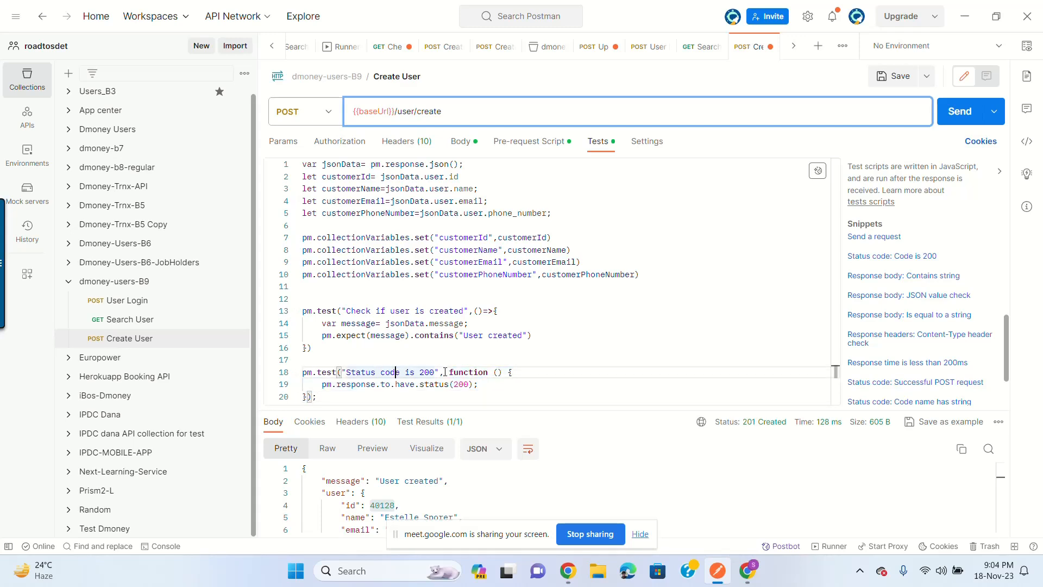
click(449, 374)
shift+click(307, 396)
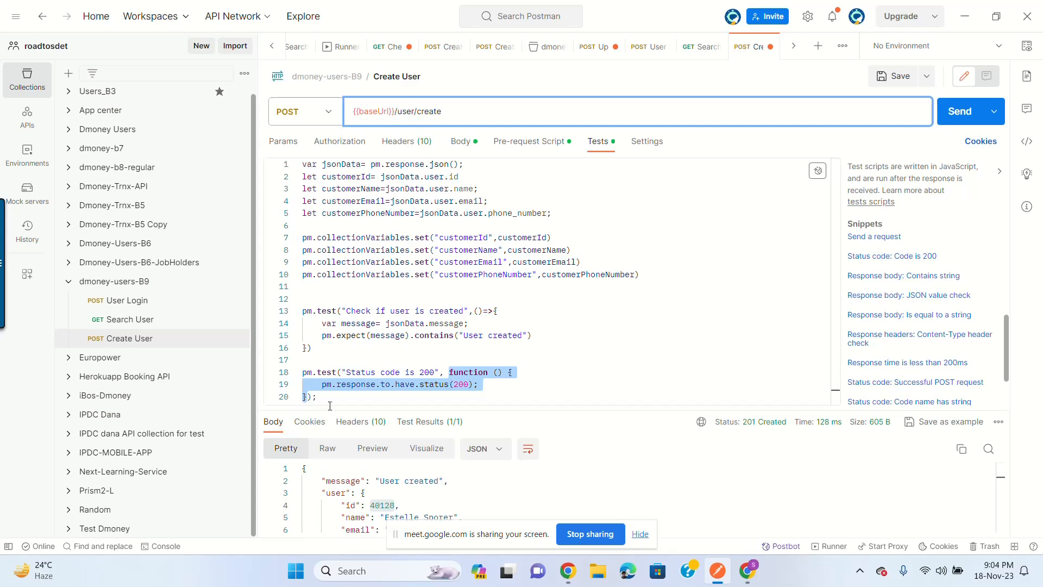
click(449, 373)
double_click(396, 373)
click(449, 373)
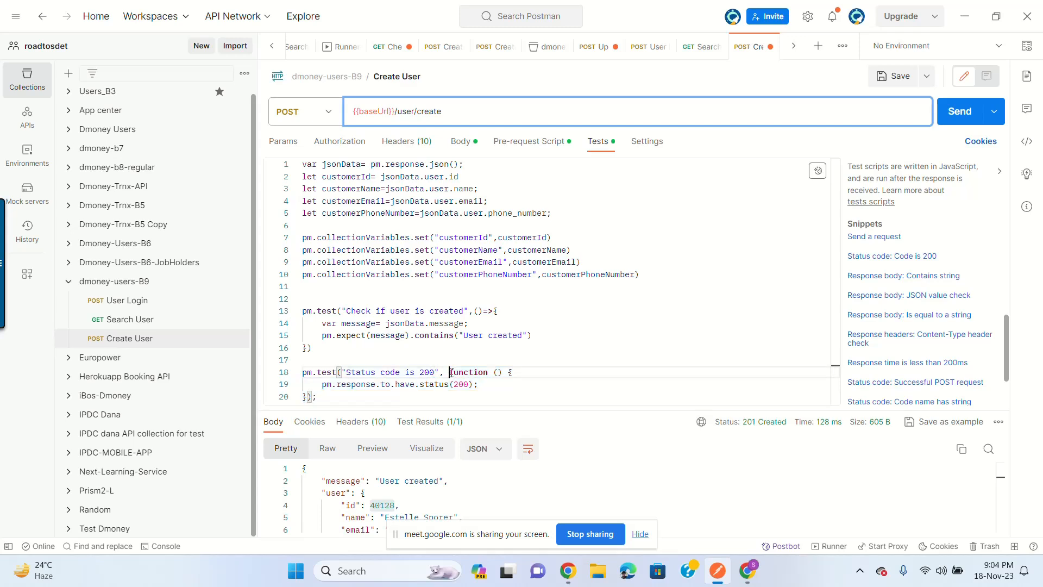
double_click(485, 372)
key(BackSpace)
key(Right)
key(BackSpace)
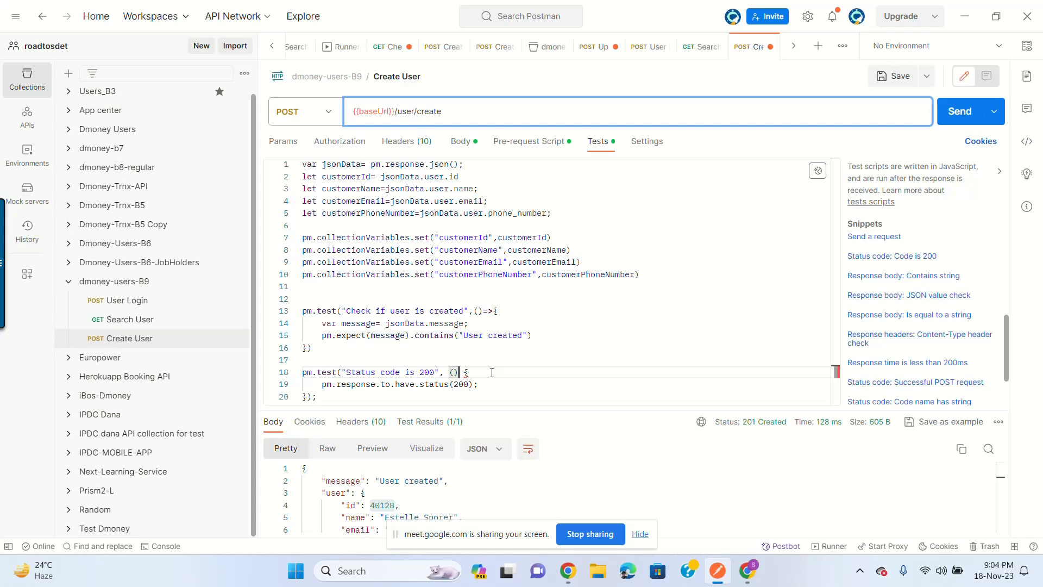
key(Right)
key(Right)
text(=>)
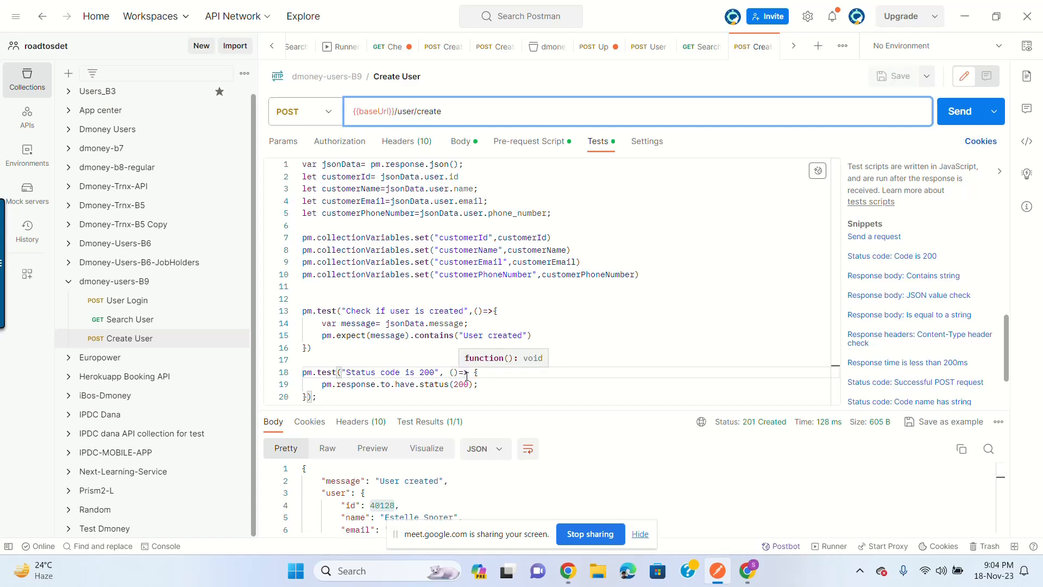
Step: Send Create User and check the test results for the 200 status test
click(965, 117)
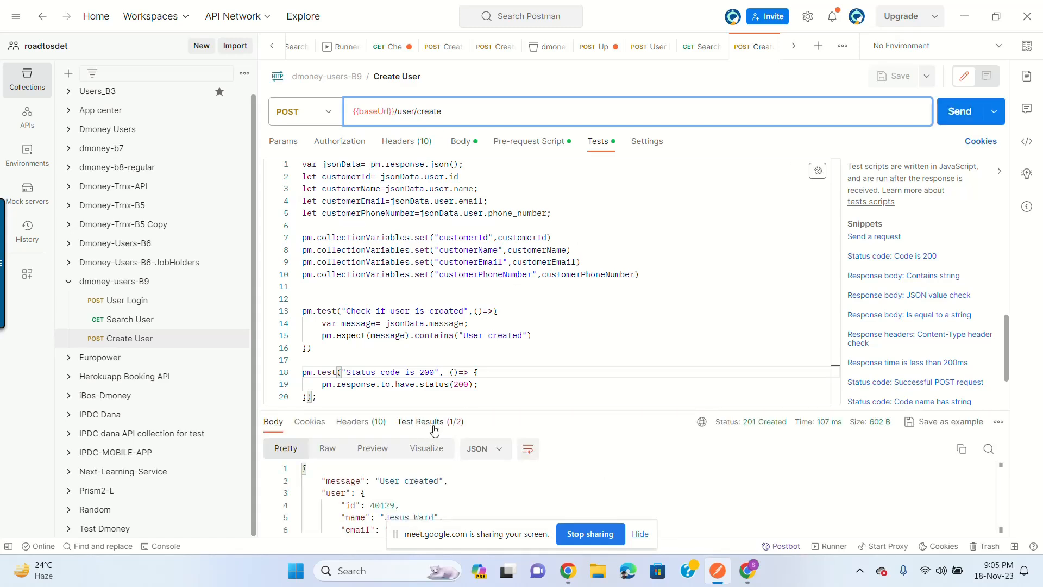
click(431, 426)
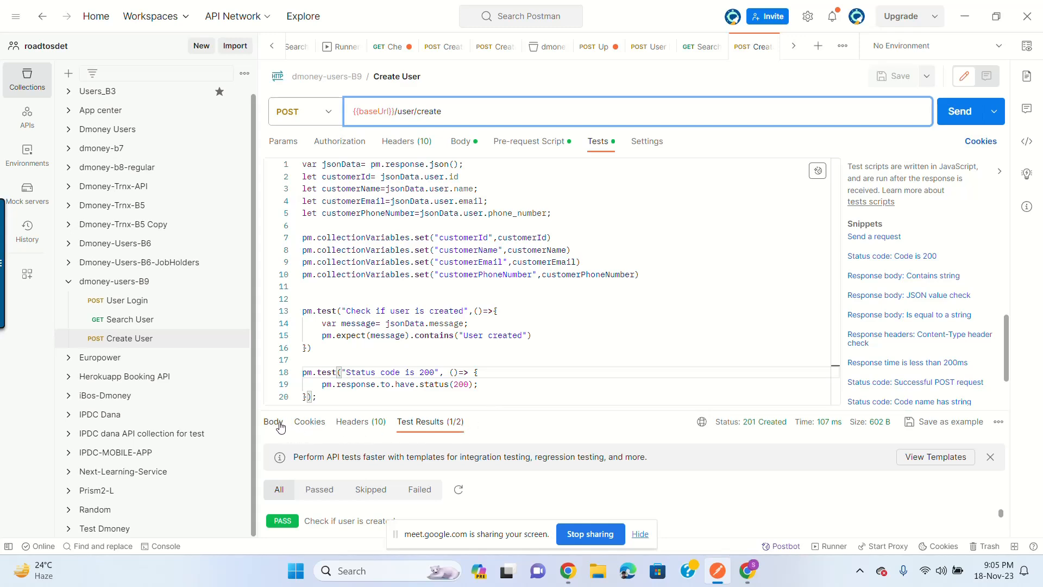
mouse_move(757, 433)
Step: Change the status test name and check from 200 to 201, save, and resend so both tests pass
click(471, 386)
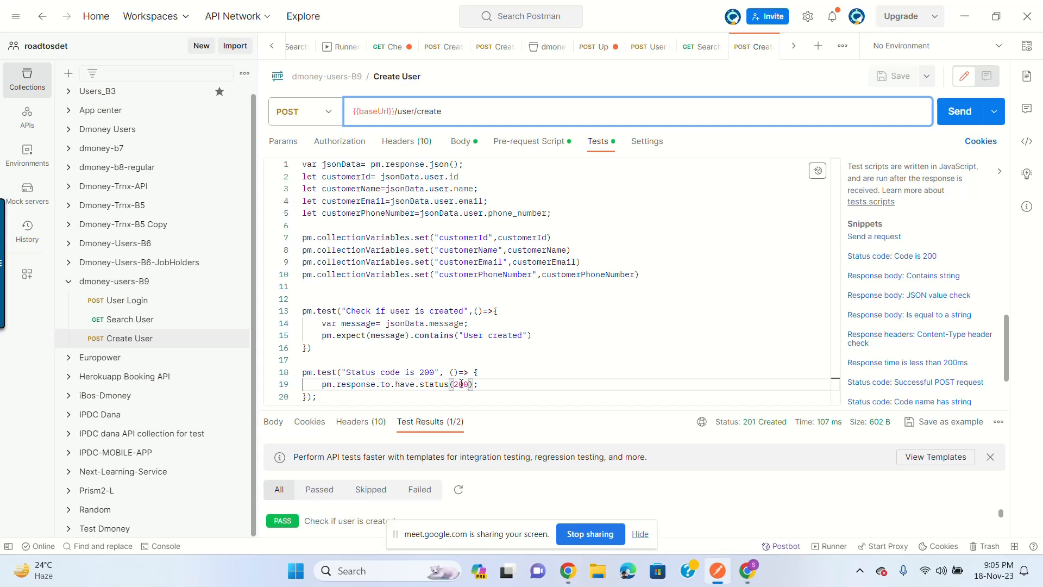
click(436, 373)
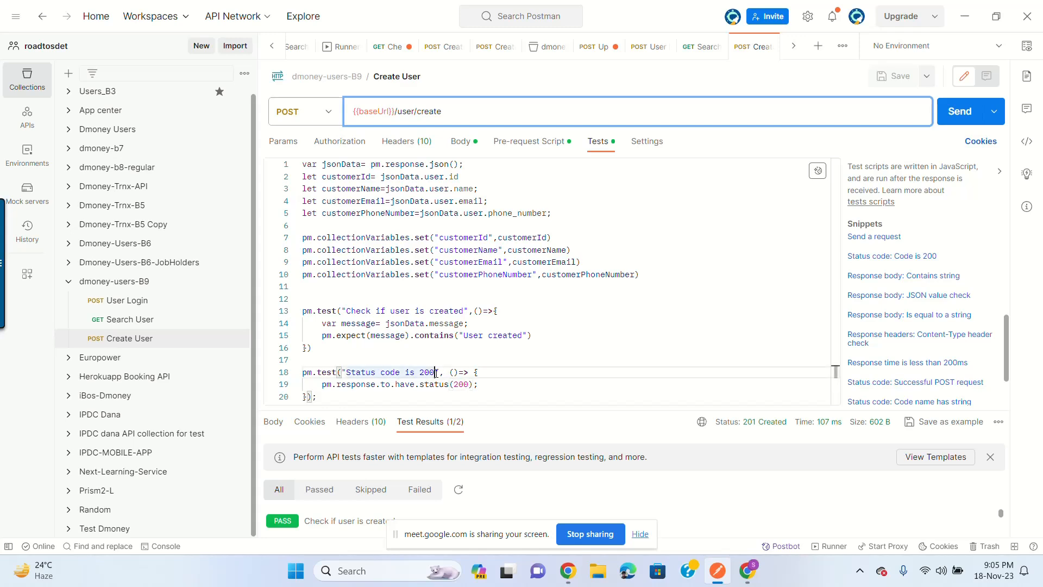
key(BackSpace)
text(1)
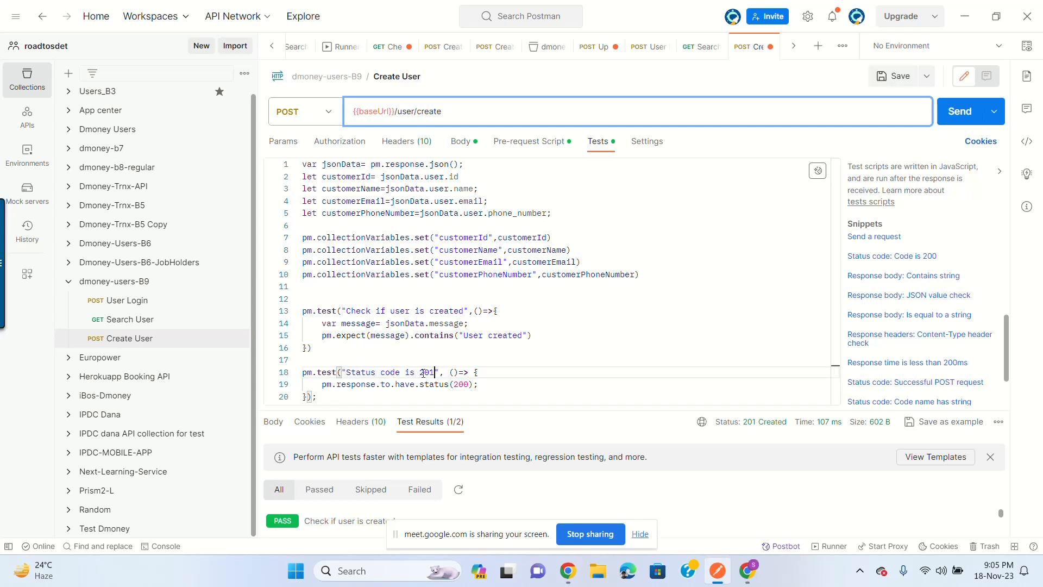
click(468, 384)
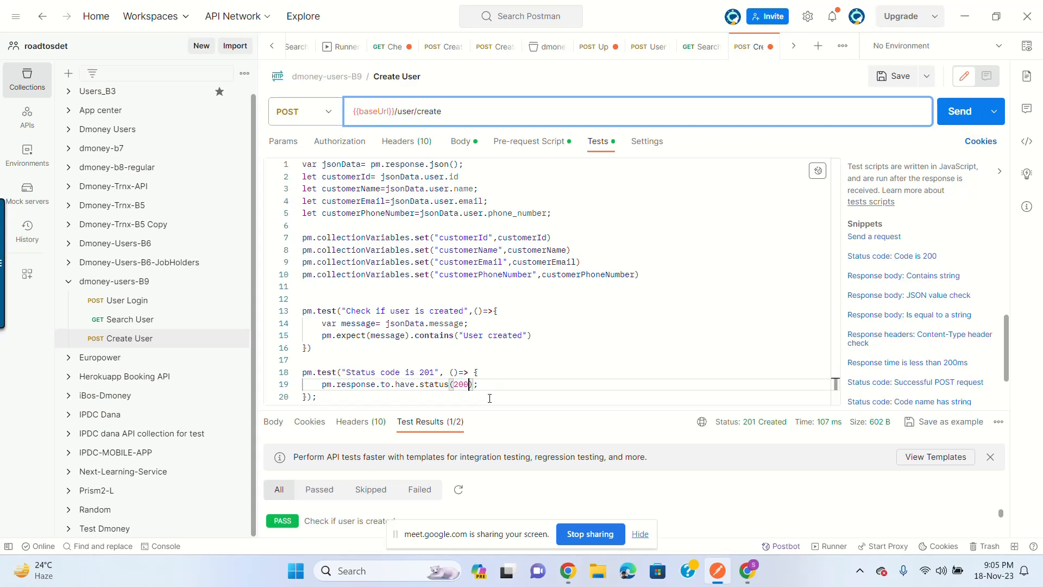
click(893, 77)
click(961, 112)
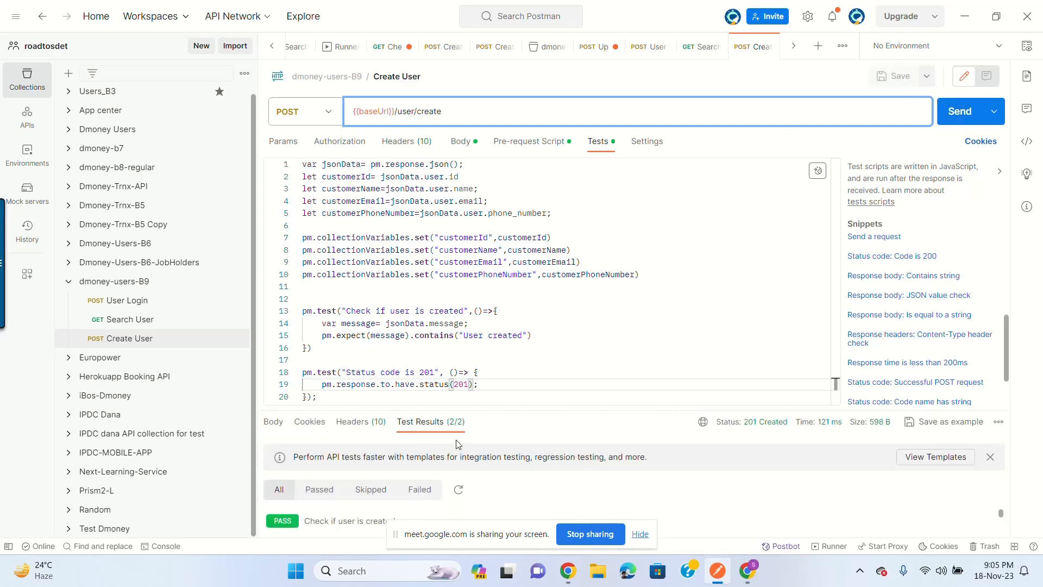
drag(499, 408, 499, 375)
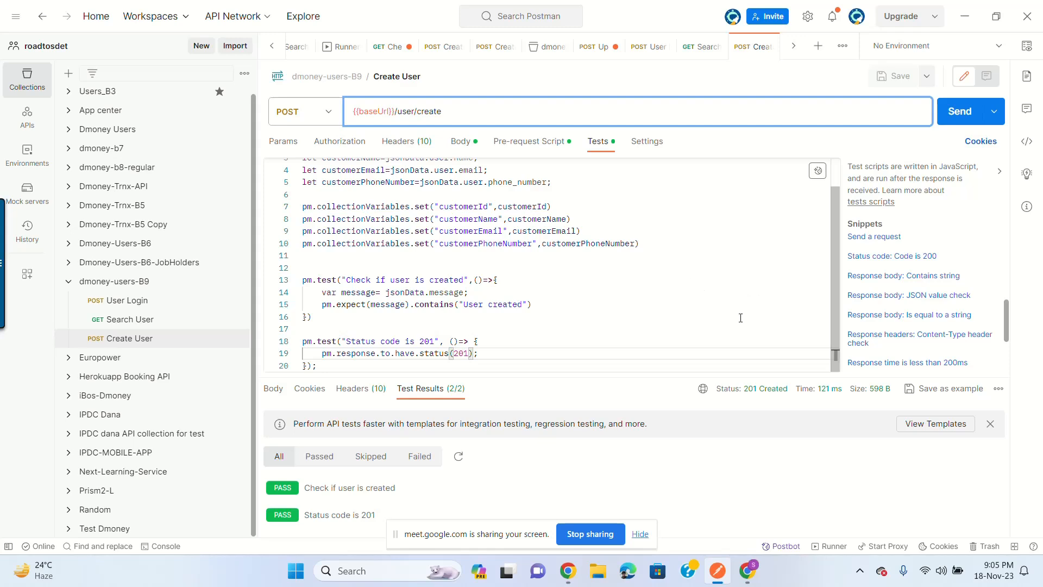
drag(700, 374, 700, 383)
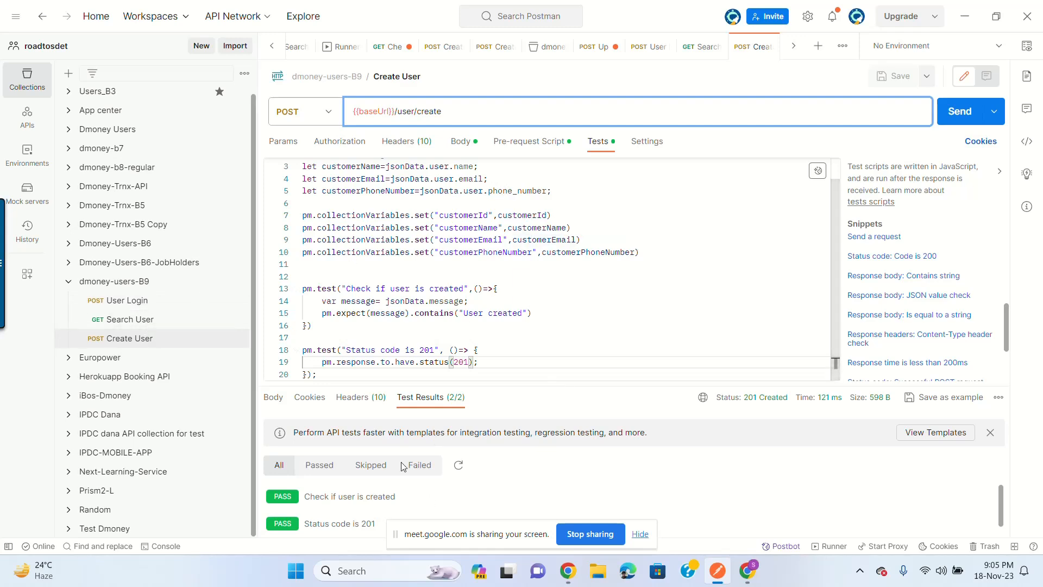
Step: Replace the hard-coded id 22726 in Search User's URL with {{customerId}} and save
click(134, 287)
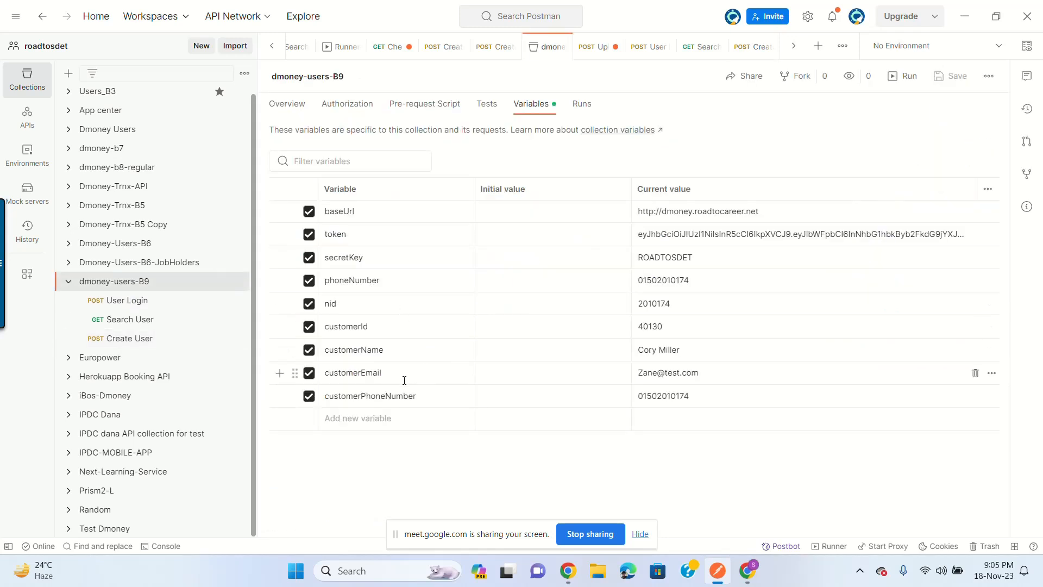
click(138, 321)
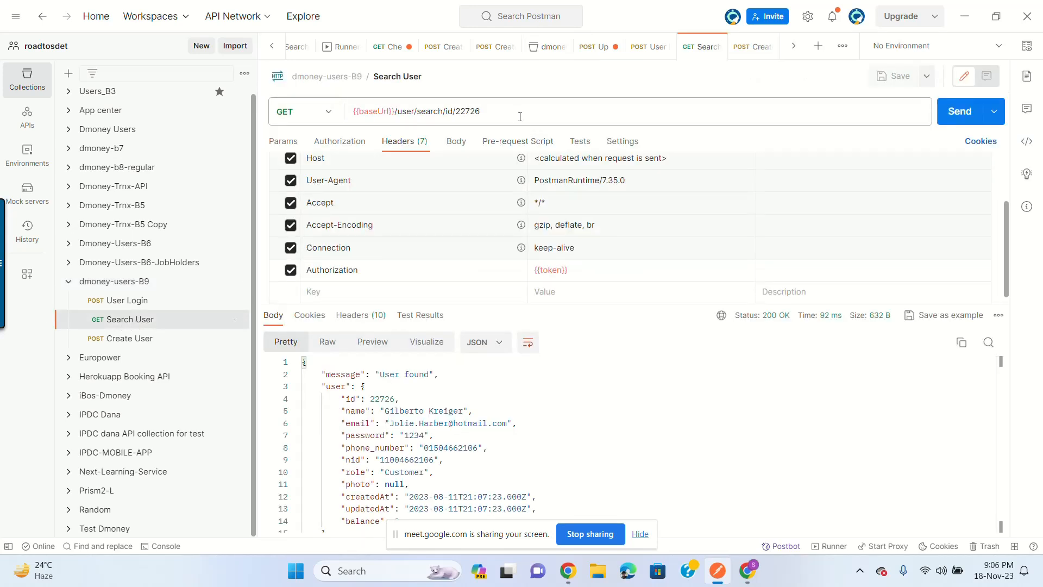
double_click(470, 112)
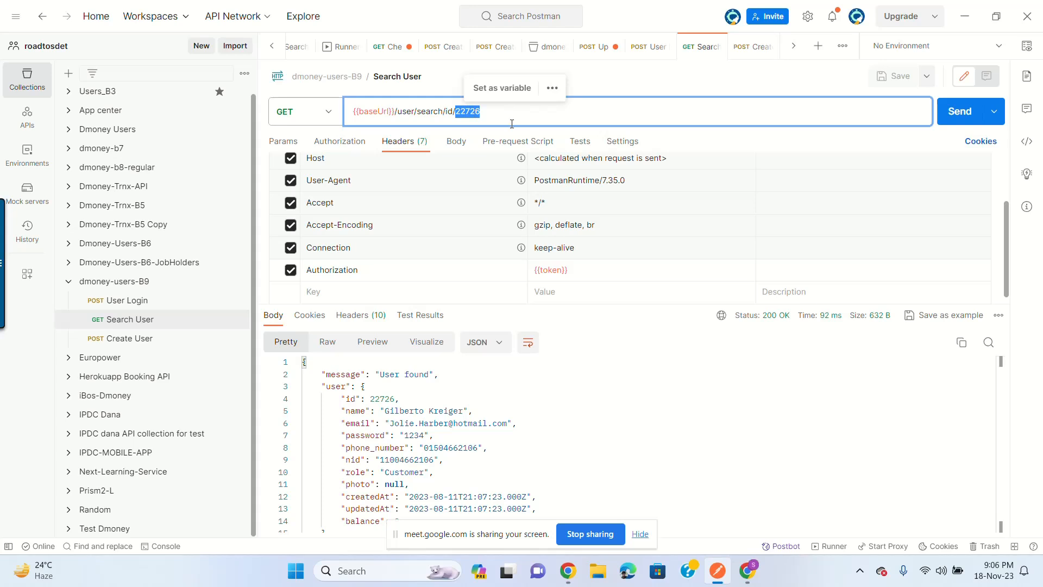
key(BackSpace)
text({{id)
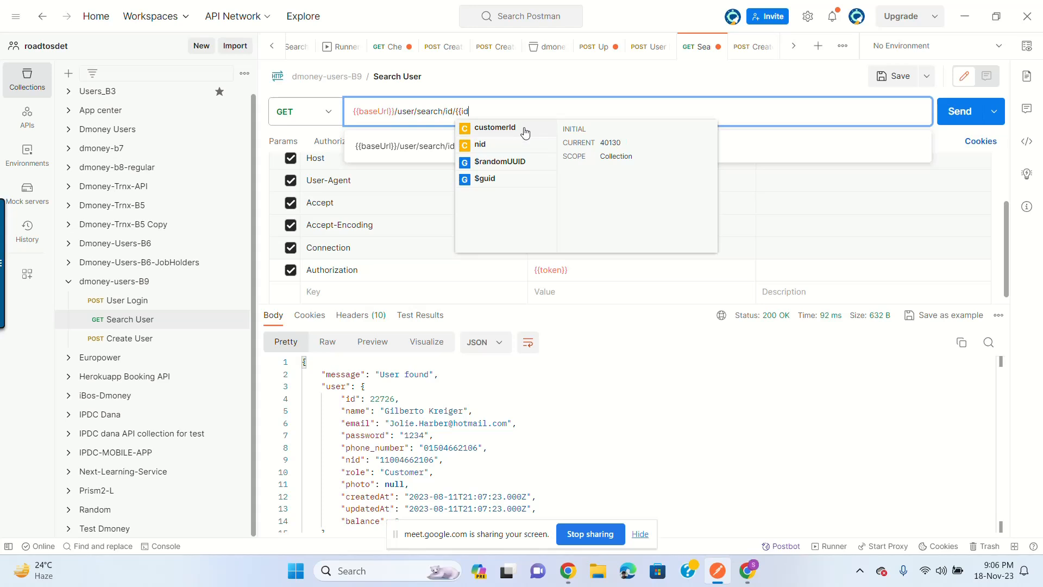
click(519, 128)
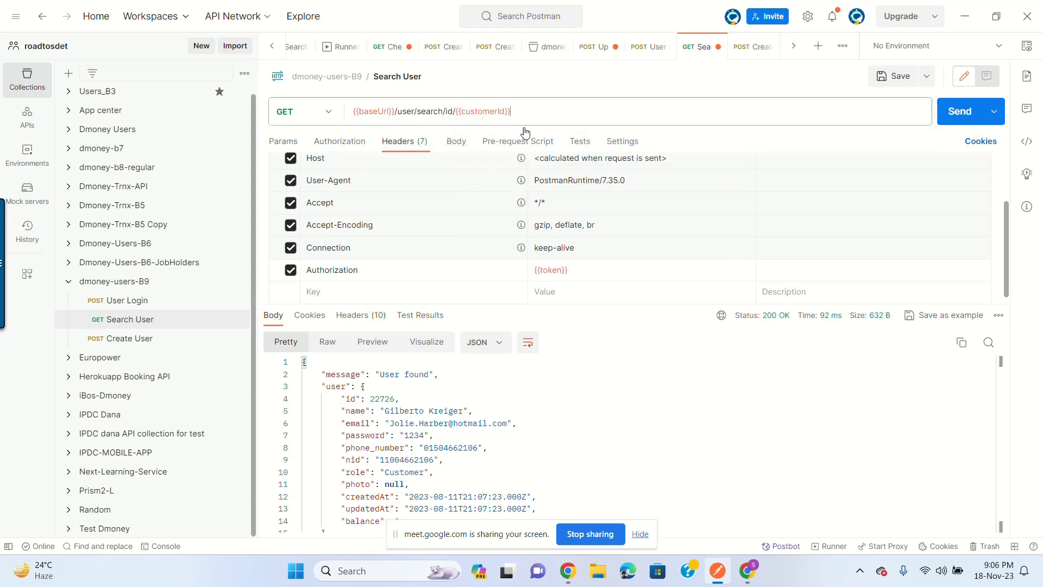
click(894, 79)
Step: Move Search User below Create User in dmoney-users-B9, then review User Login, Create User and Search User
drag(160, 322, 167, 349)
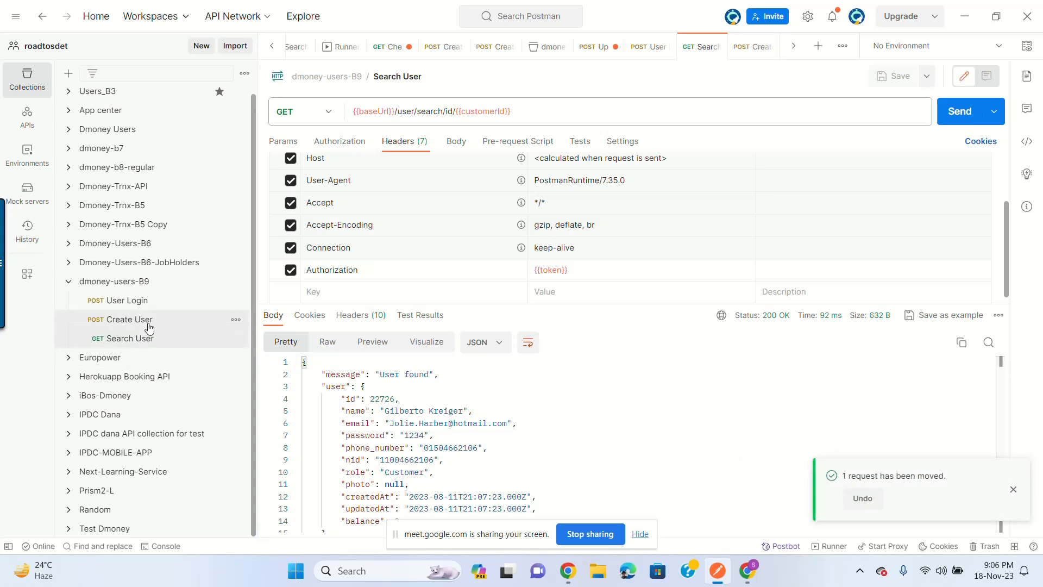
click(143, 304)
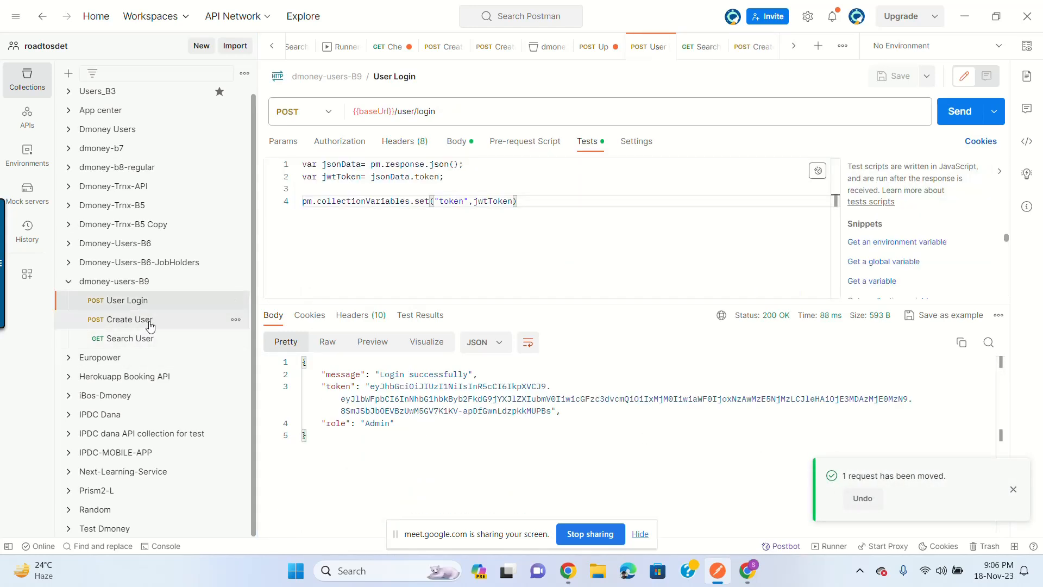
click(130, 320)
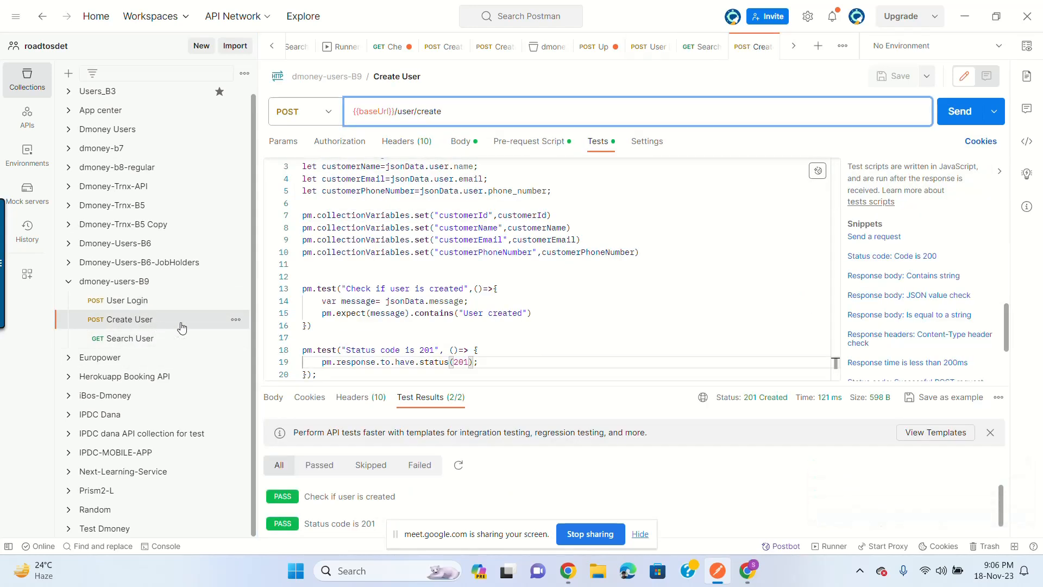
click(153, 340)
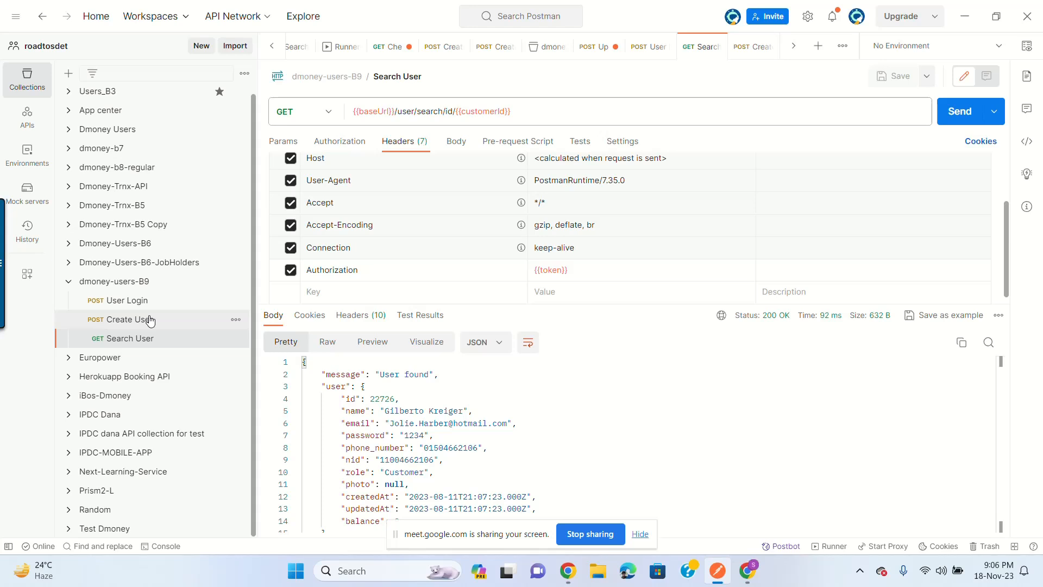
click(151, 321)
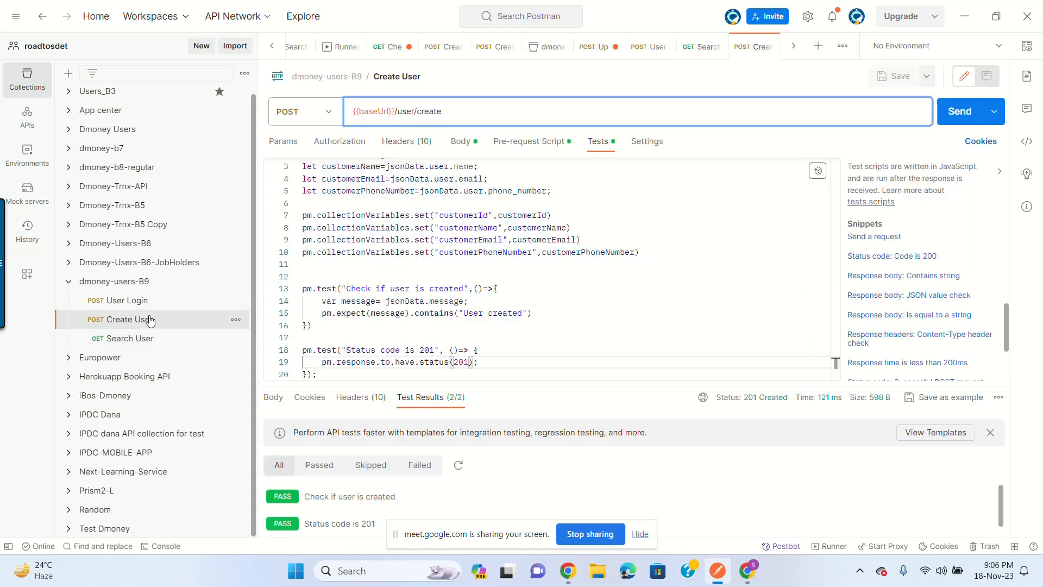
Step: Change the Create User body role from Customer to Agent, save, and send it
click(469, 143)
double_click(372, 266)
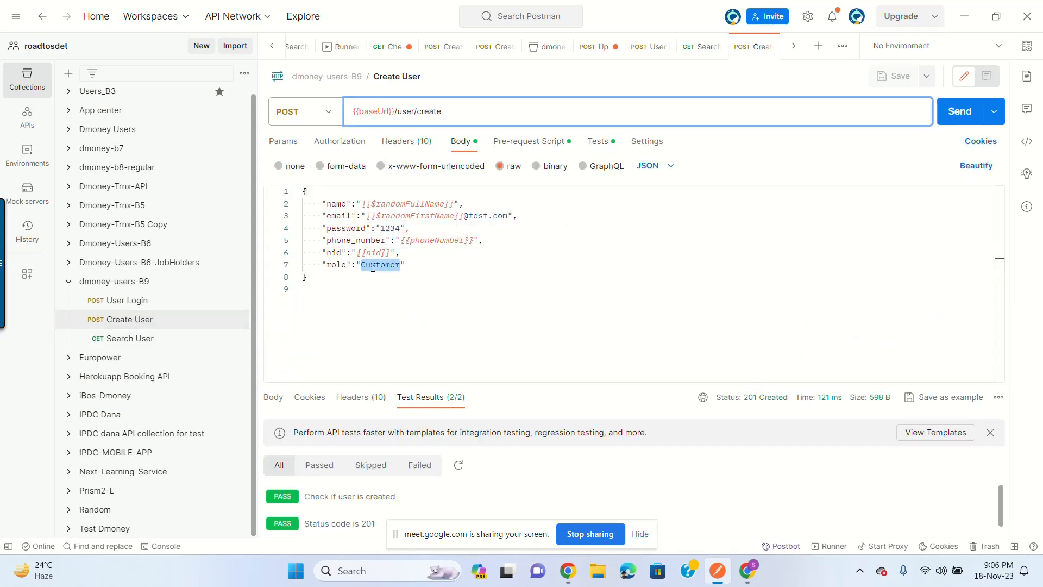
text(Agent)
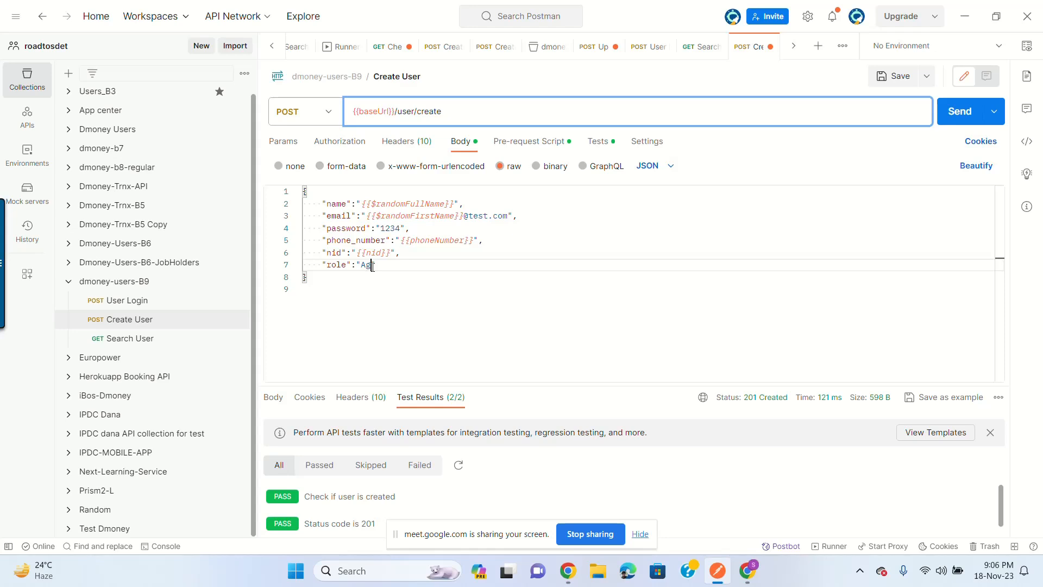
click(891, 76)
click(961, 114)
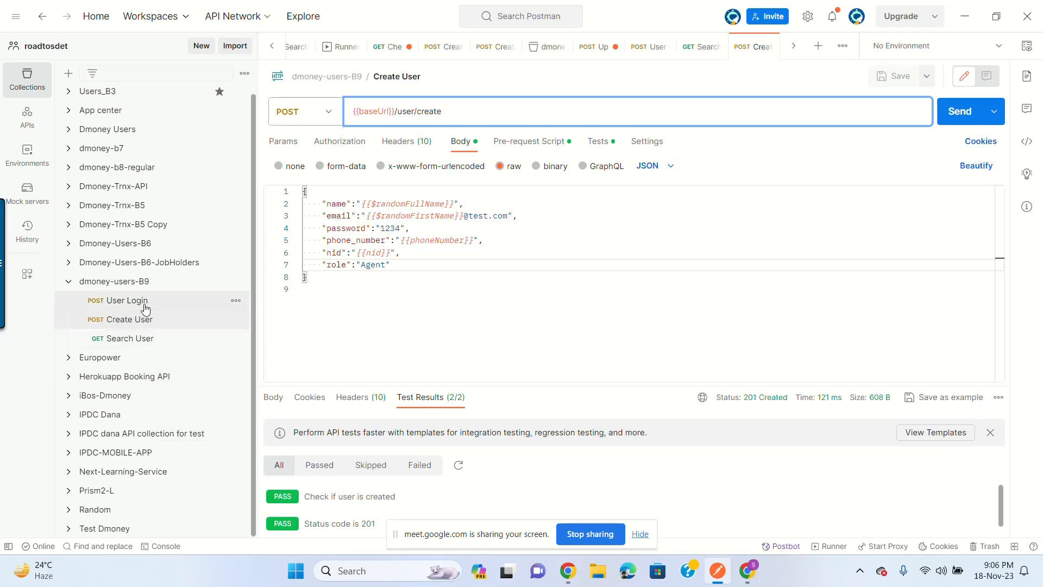
Step: Send Search User with {{customerId}} and confirm user 40131 shows role Agent and 'User found'
click(140, 340)
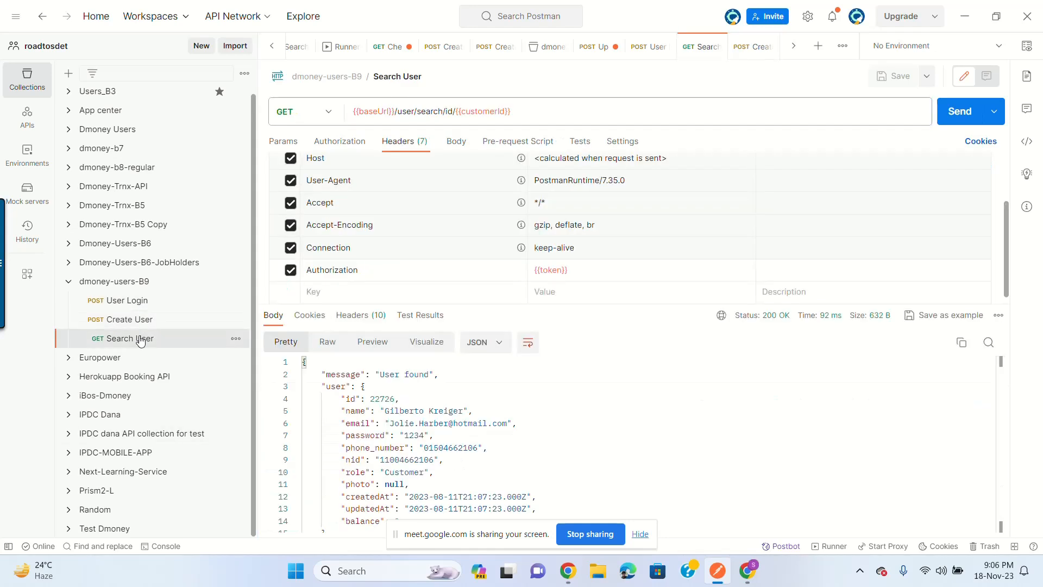
mouse_move(491, 109)
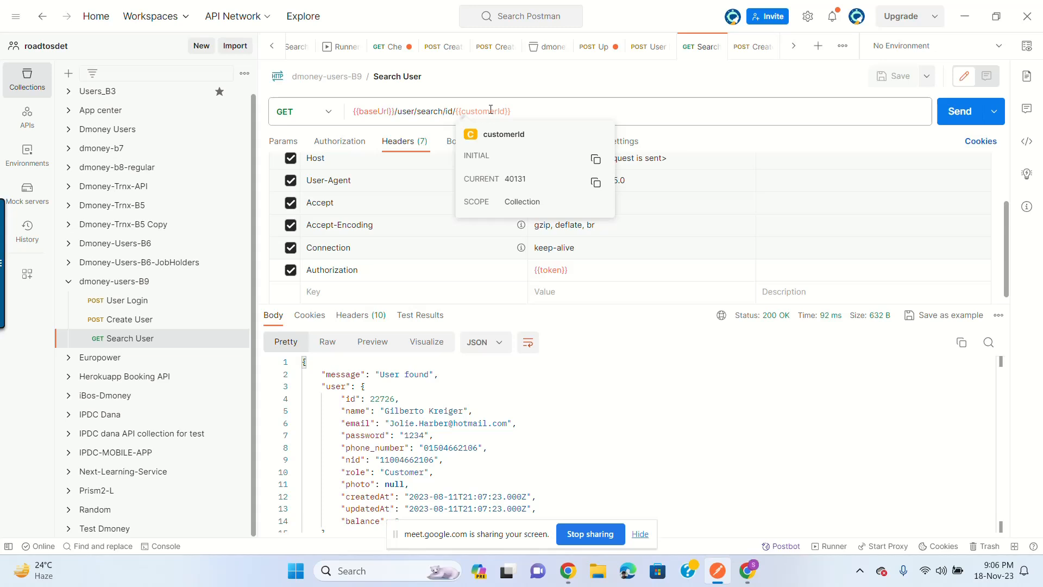
click(959, 111)
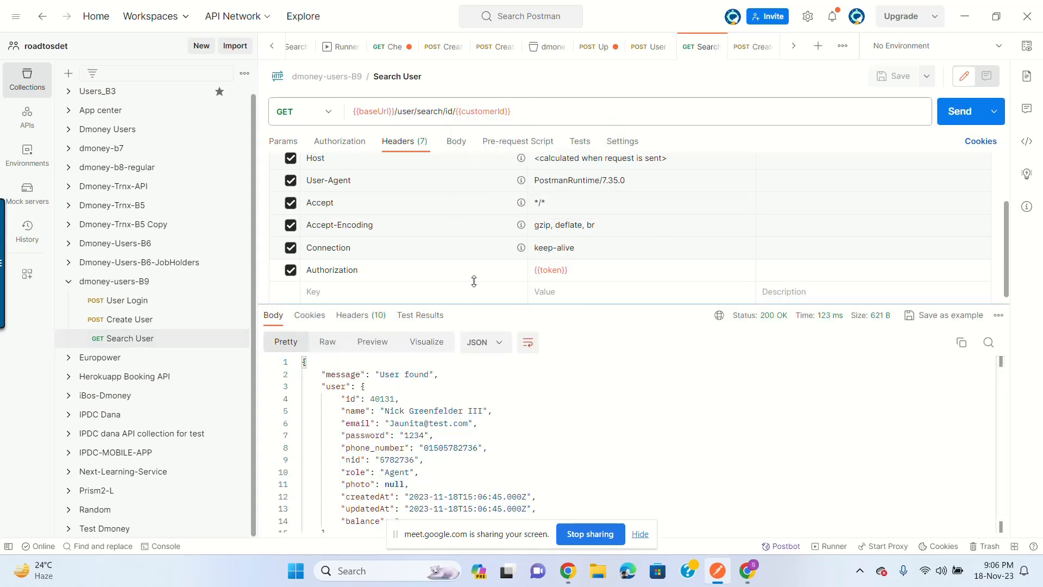
drag(474, 281, 474, 254)
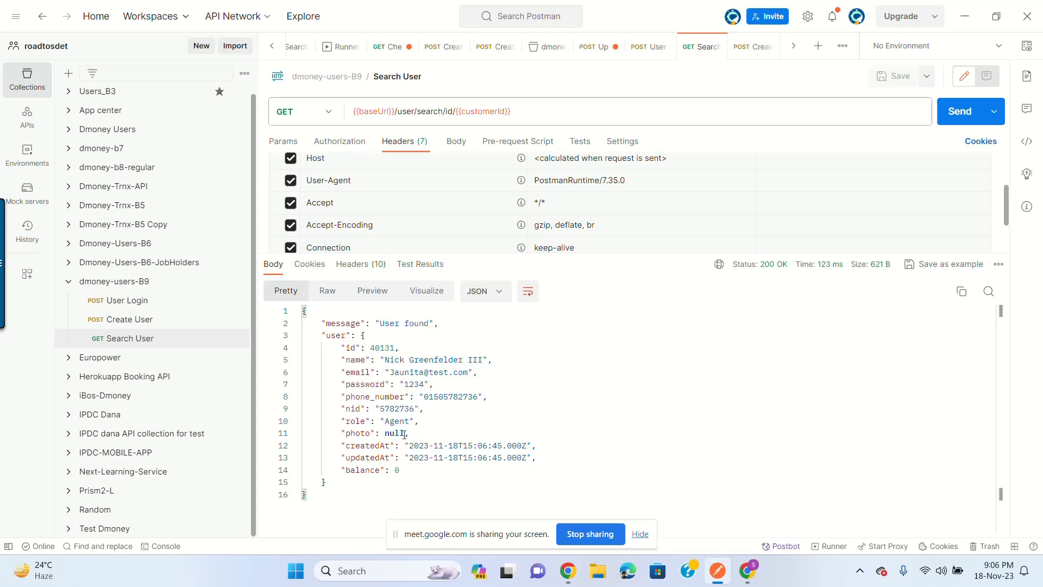
click(392, 421)
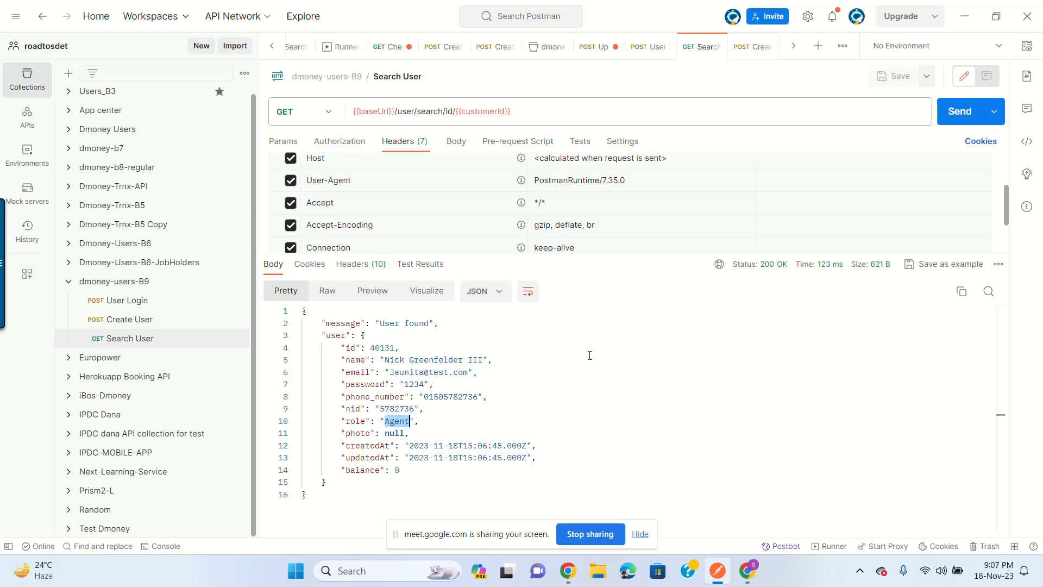
drag(658, 255, 654, 289)
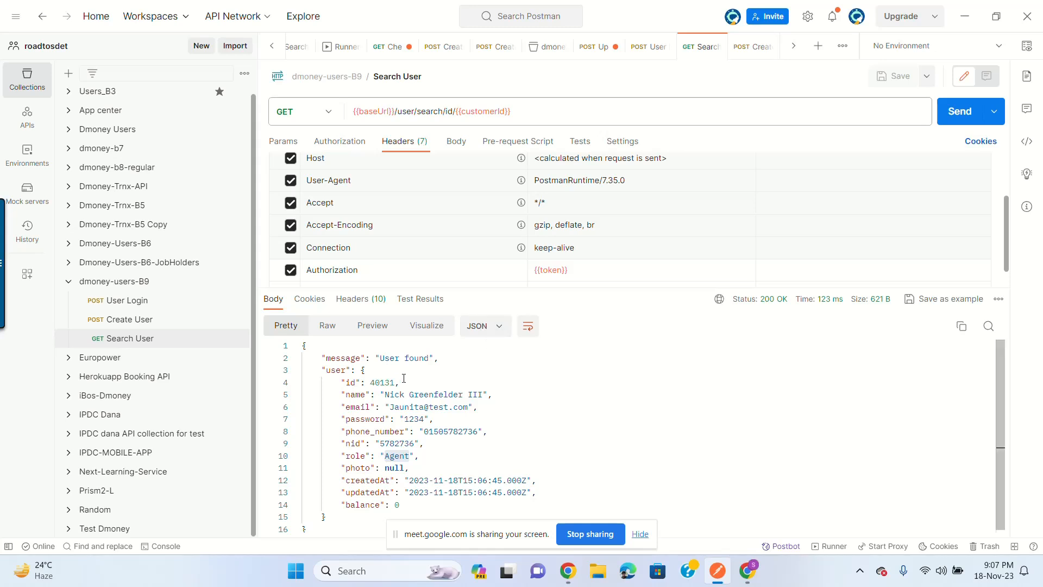
drag(380, 359, 429, 359)
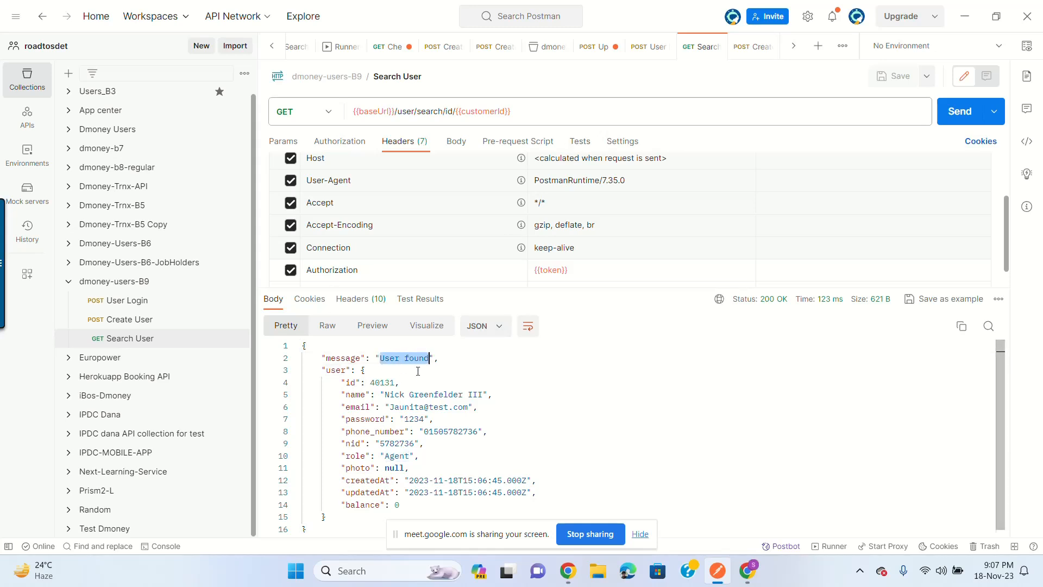
Step: Insert the 'Response body: JSON value check' snippet into Search User's Tests script
click(578, 141)
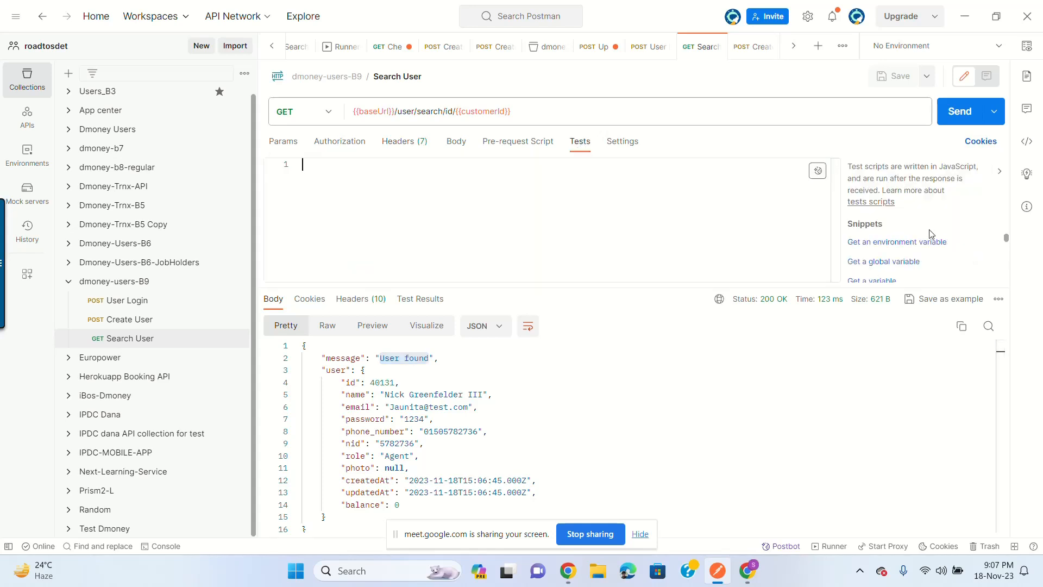
scroll(1004, 242, down, 3)
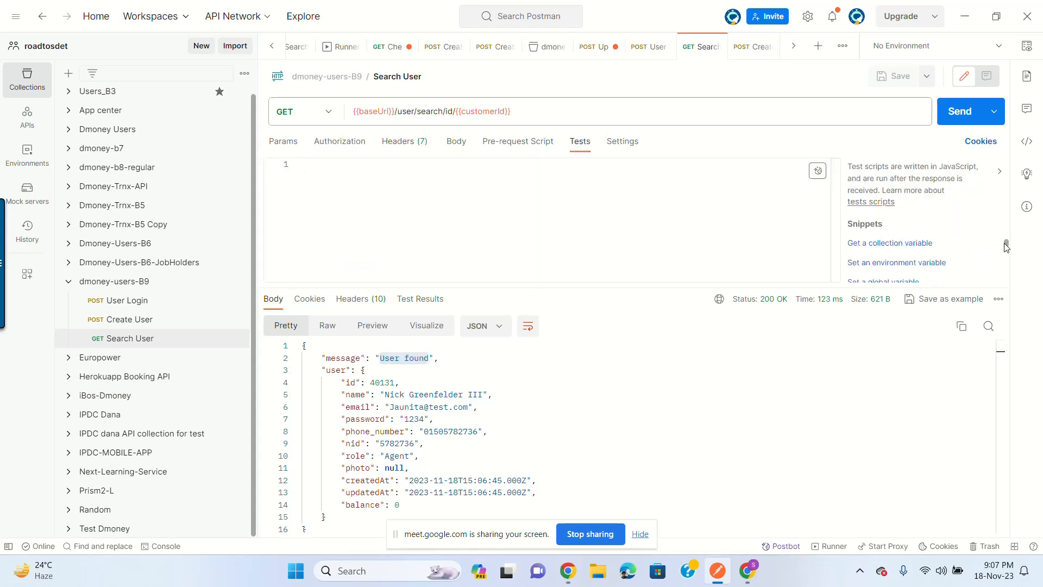
drag(923, 328, 924, 330)
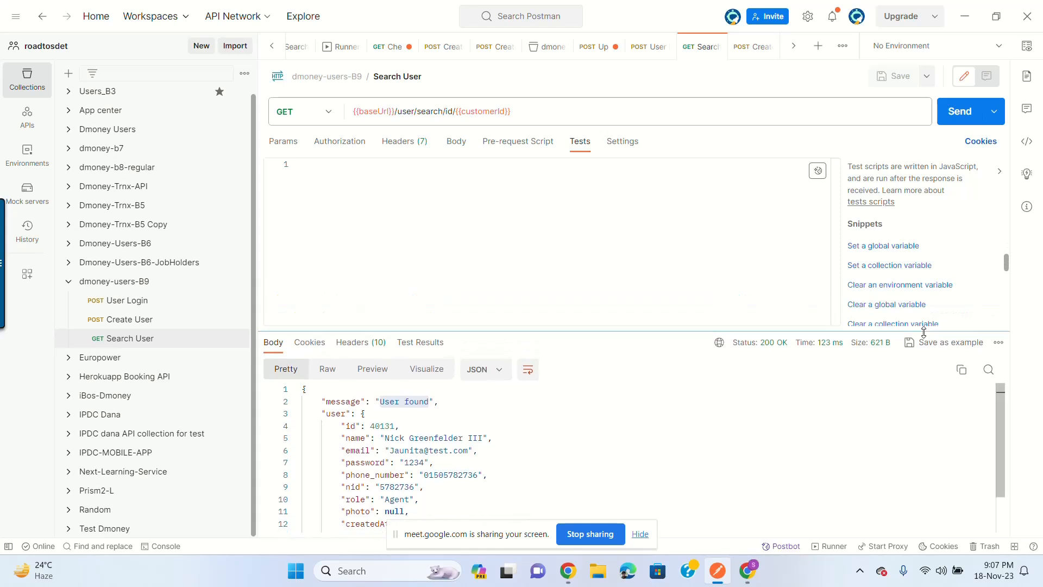
scroll(955, 286, down, 3)
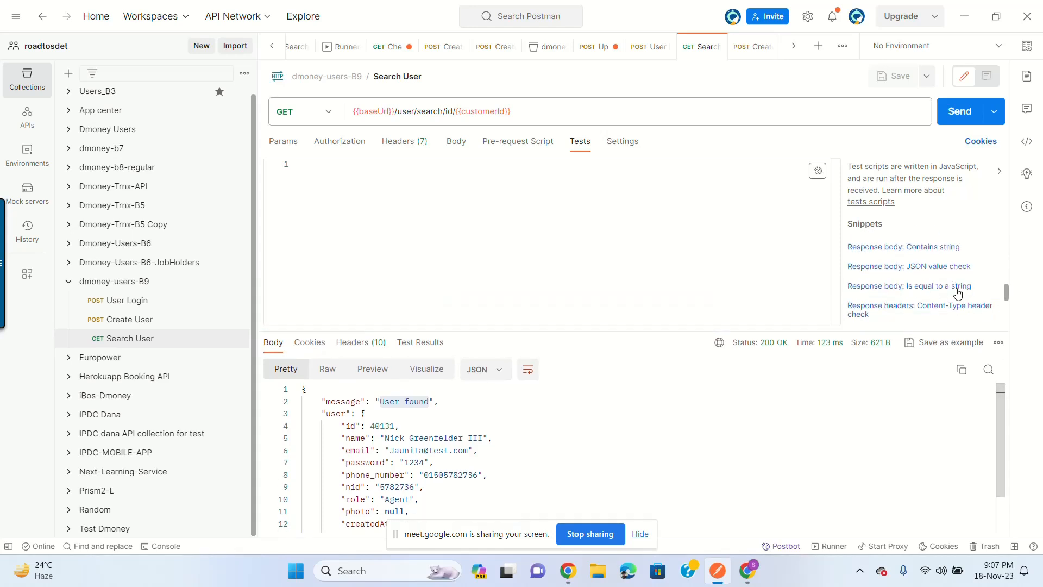
click(953, 267)
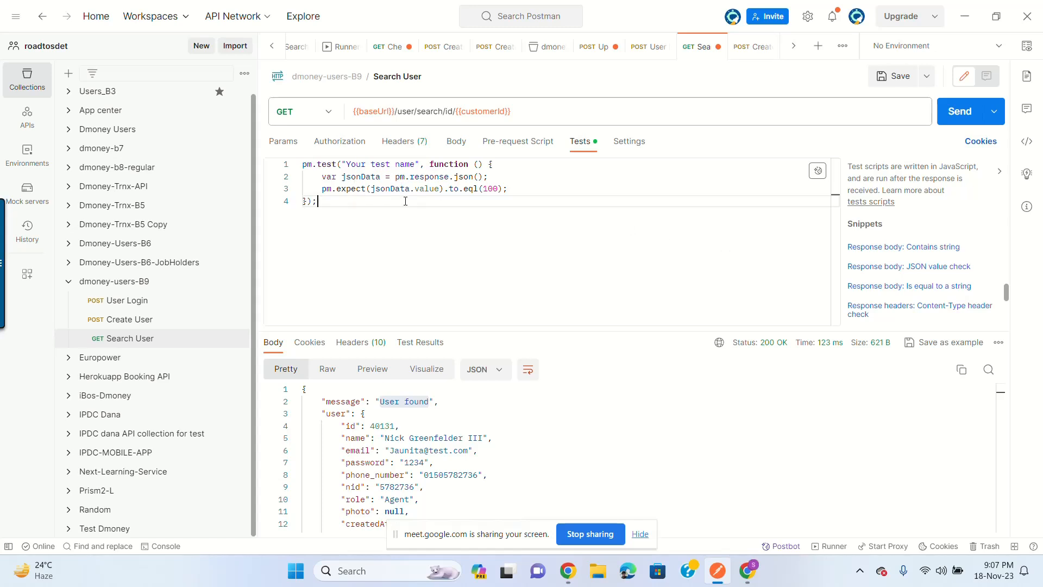
Step: Rename the test to 'Check if user is found' and make it check jsonData.message
drag(347, 162, 416, 164)
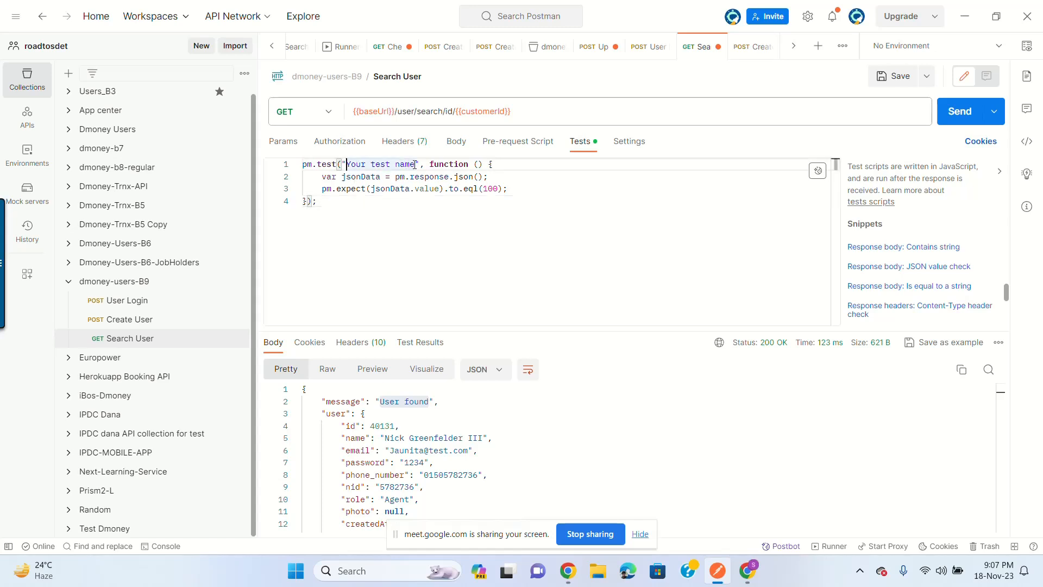
text(Check if )
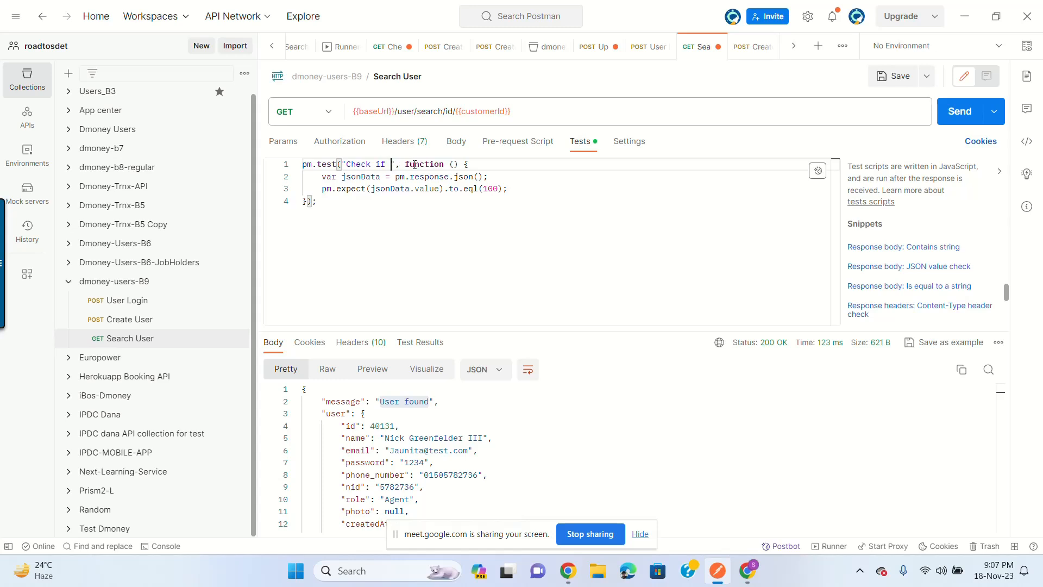
text(user id)
text( cound)
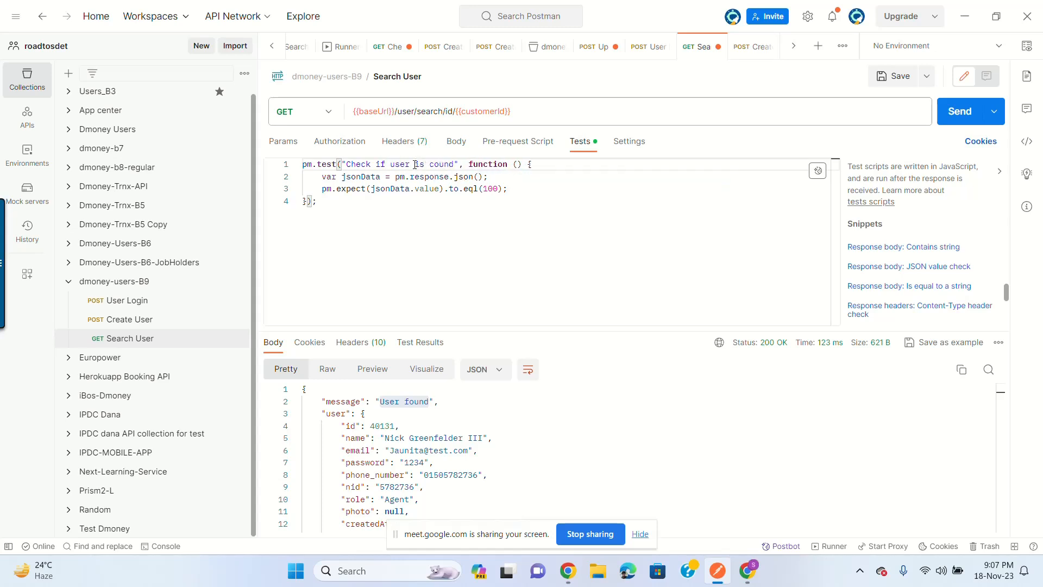
click(415, 177)
click(375, 450)
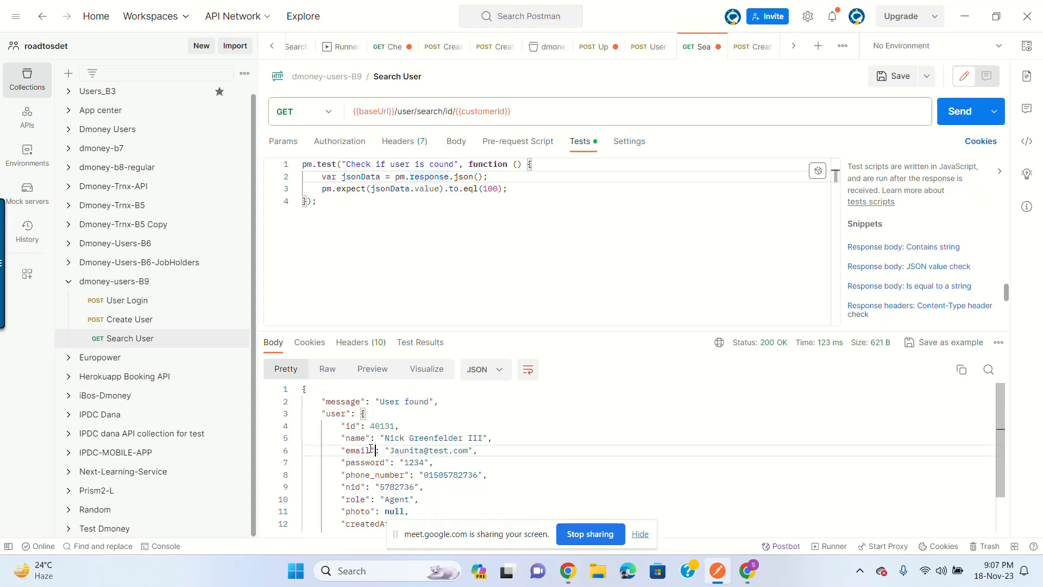
click(435, 165)
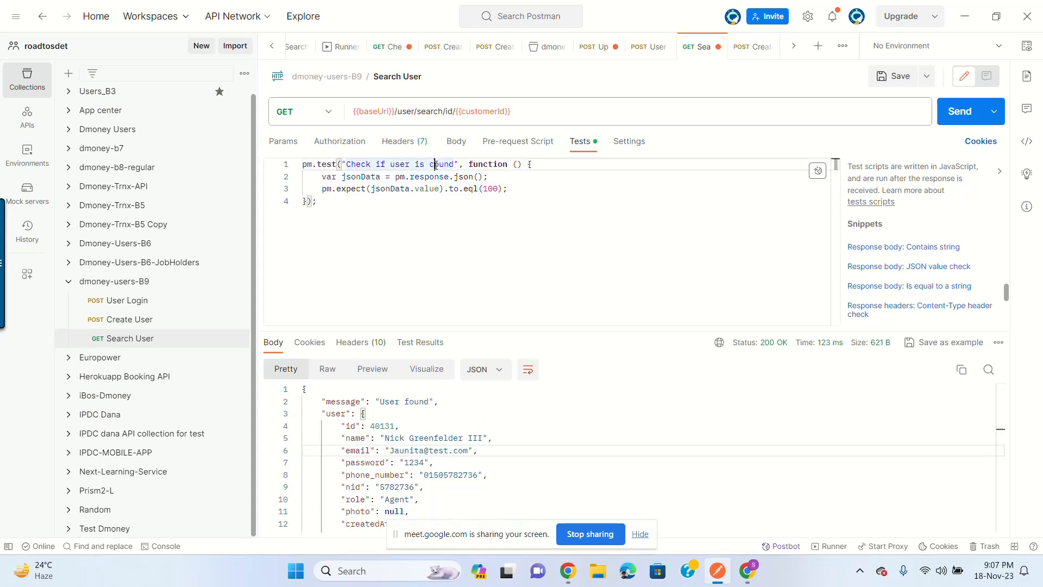
click(484, 177)
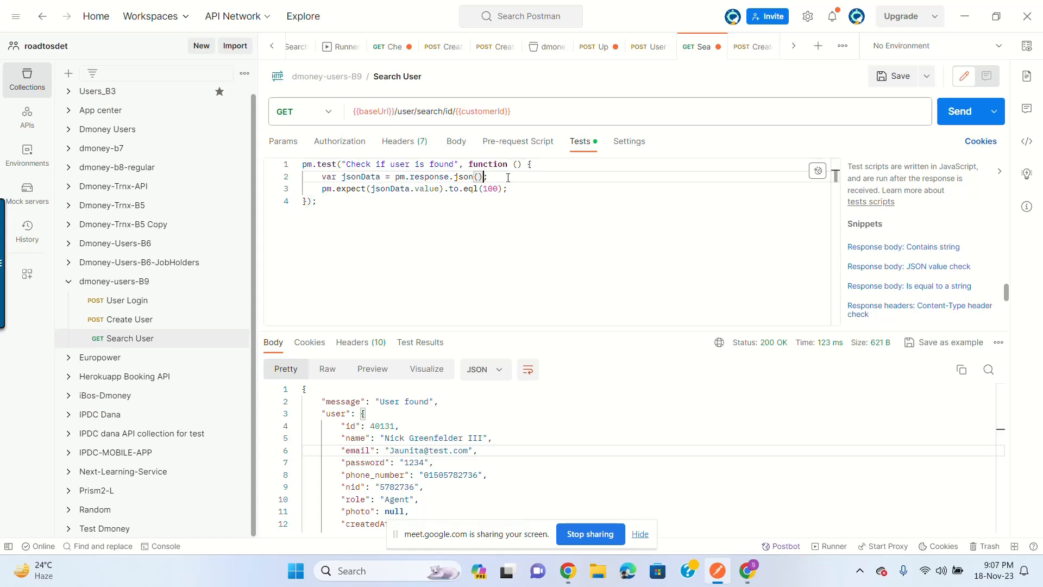
double_click(359, 177)
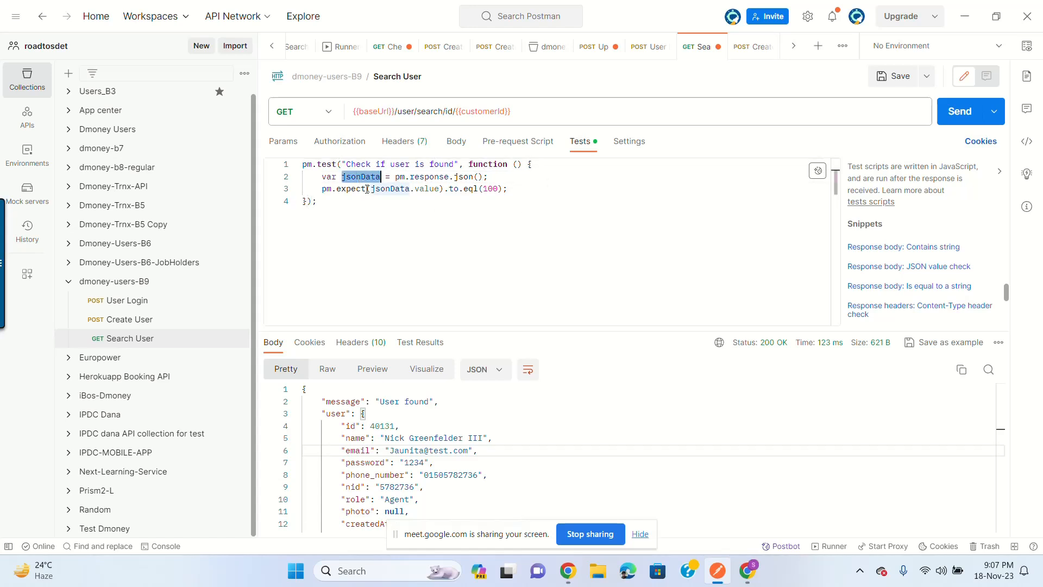
scroll(372, 446, down, 2)
scroll(373, 446, up, 2)
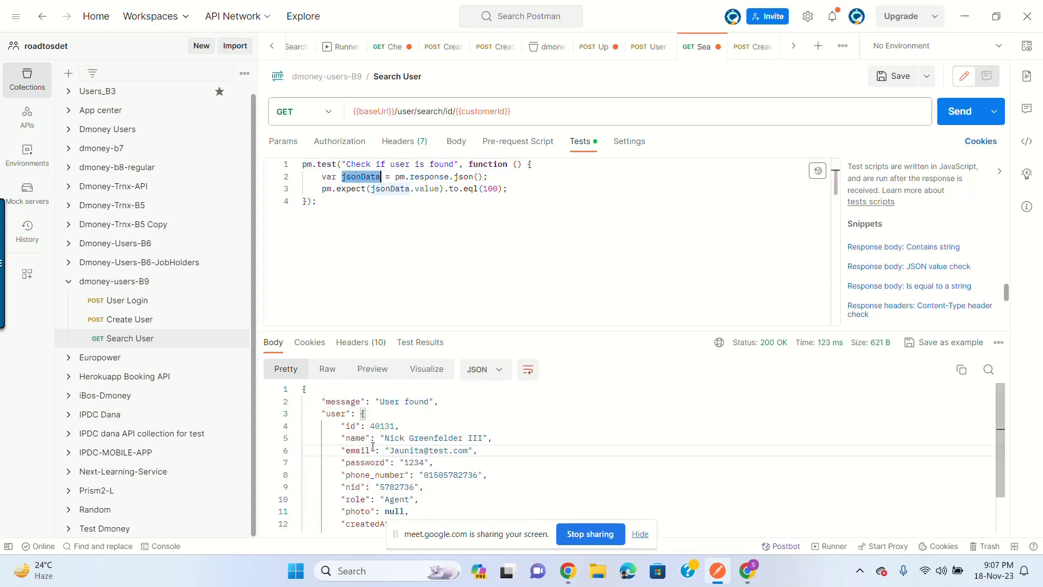
double_click(329, 412)
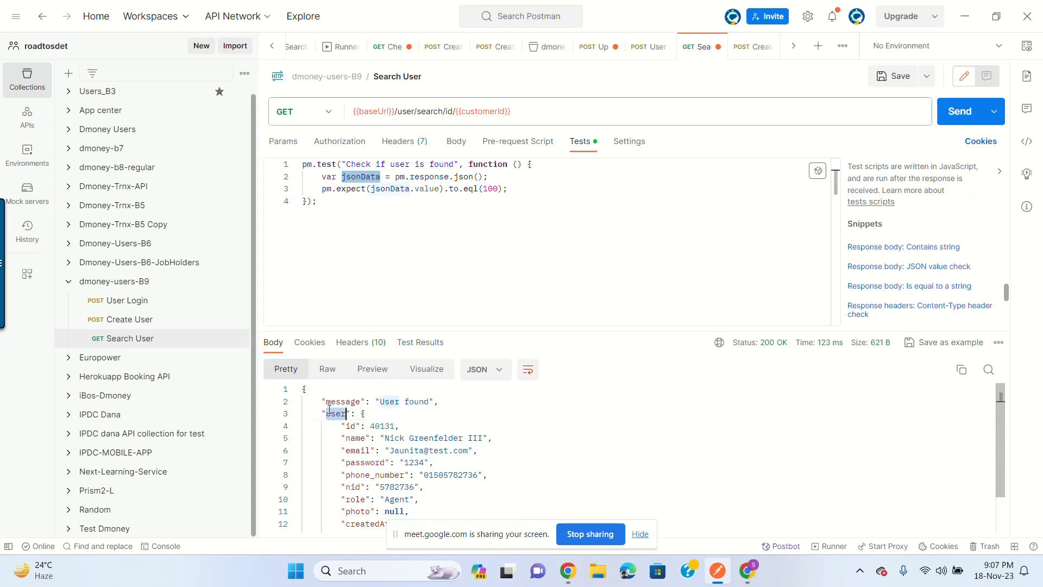
double_click(426, 188)
text(message)
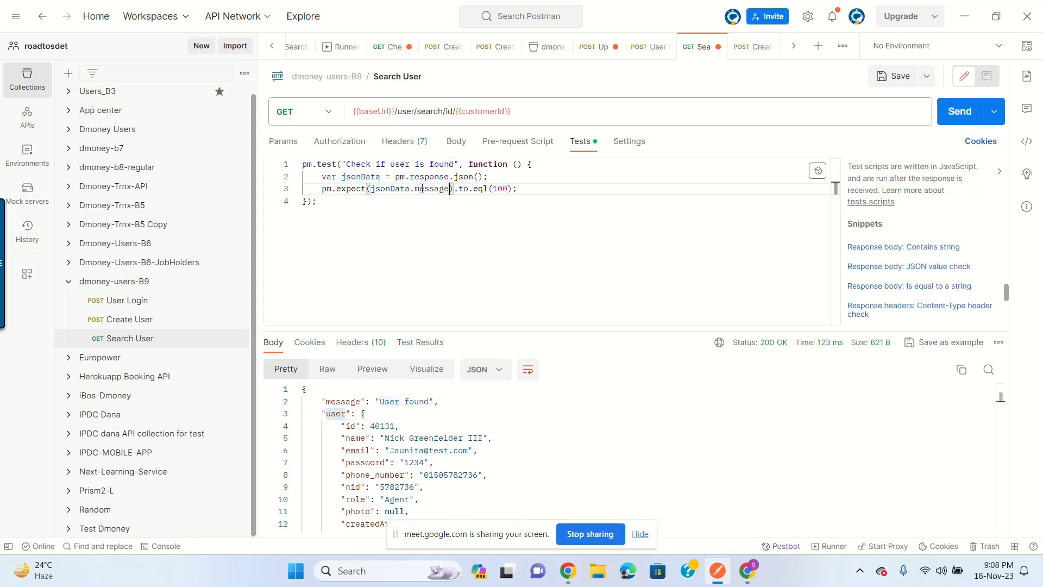
click(366, 450)
double_click(364, 450)
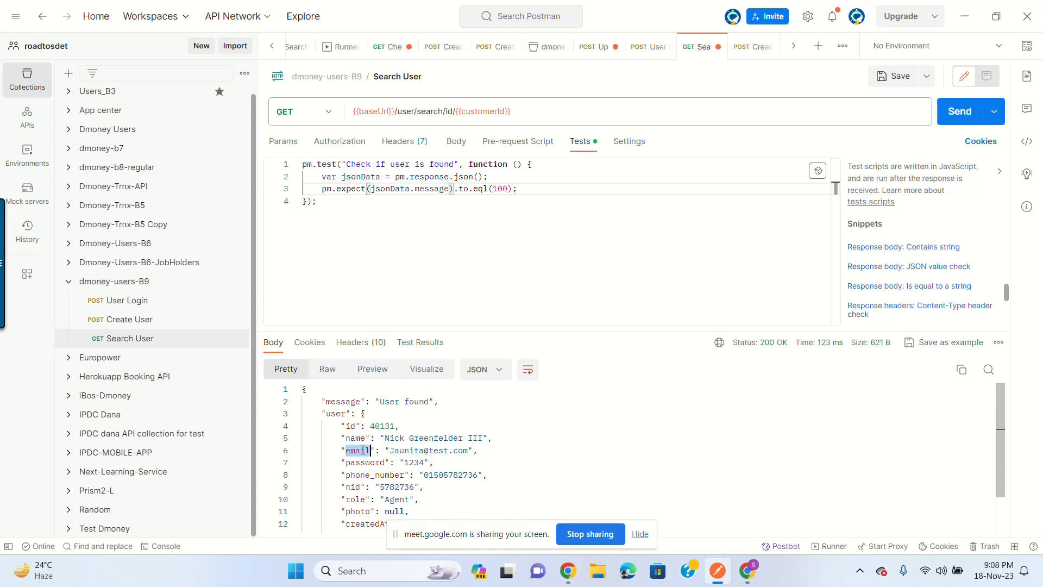
click(397, 450)
click(582, 279)
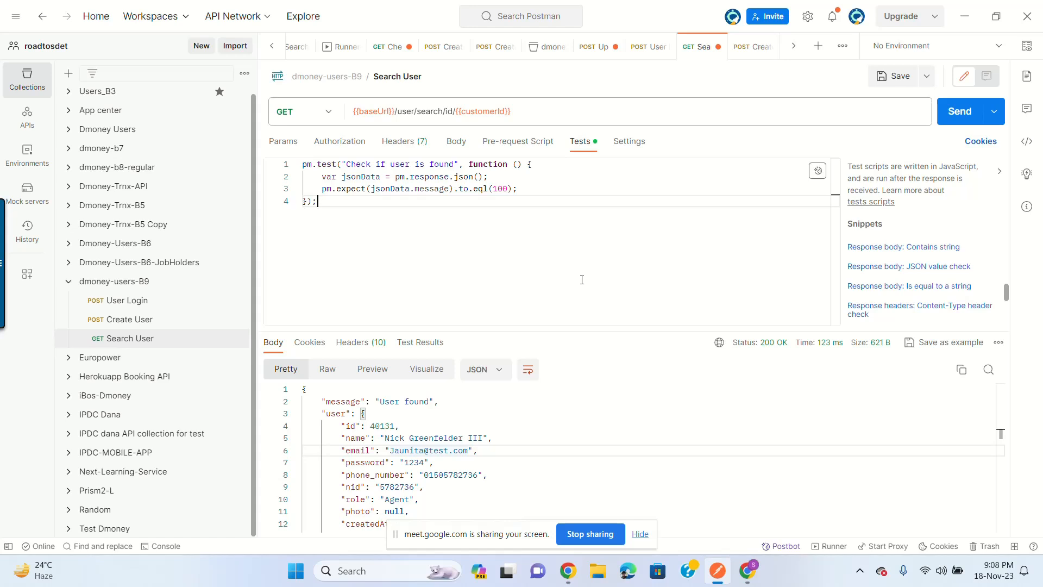
Step: Inspect the response's message, user and email keys, then select the whole response JSON
double_click(407, 188)
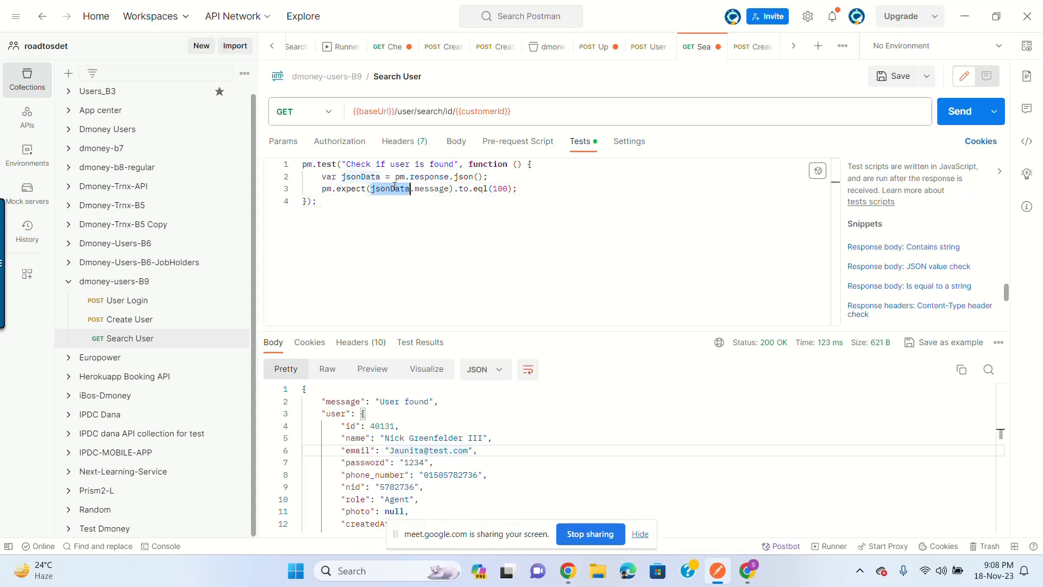
double_click(335, 414)
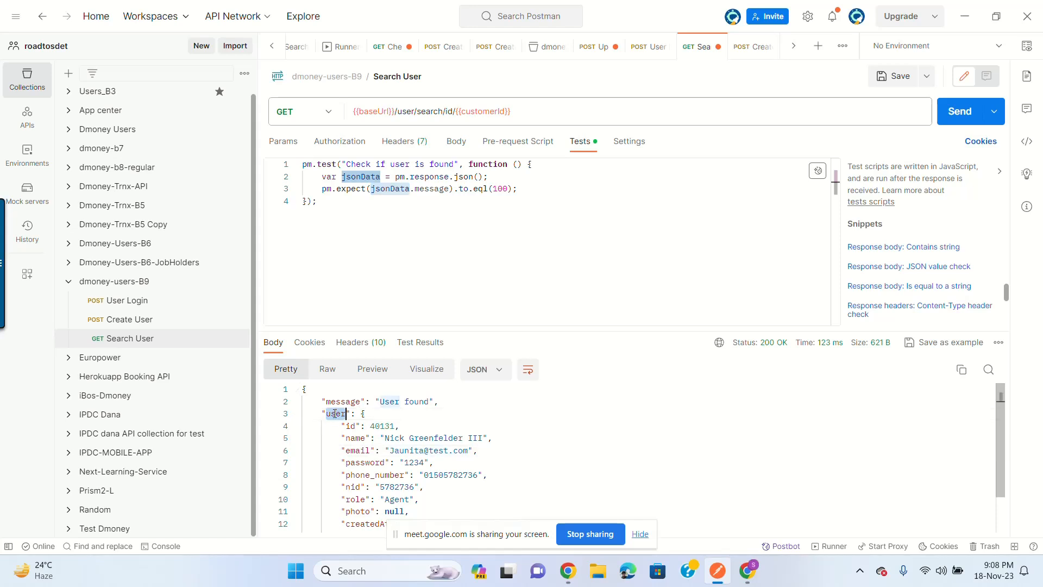
double_click(357, 451)
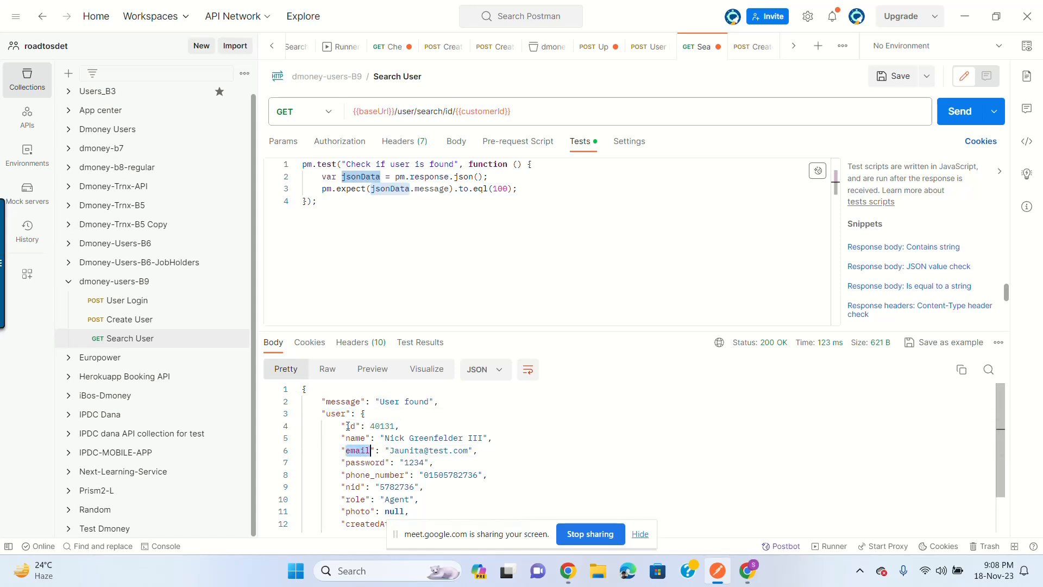
drag(341, 427, 308, 526)
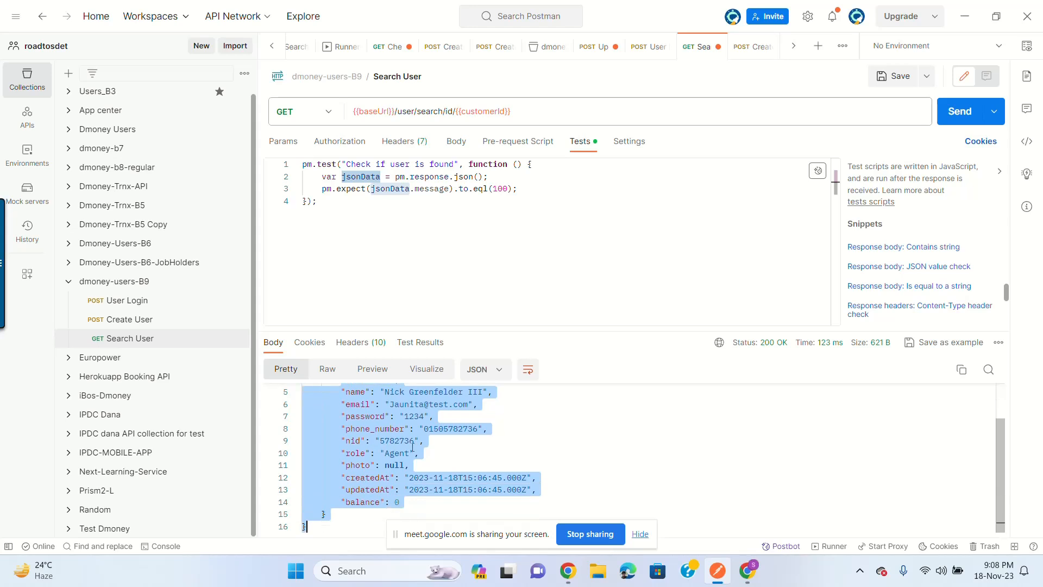
scroll(332, 419, up, 1)
double_click(336, 410)
scroll(398, 430, up, 1)
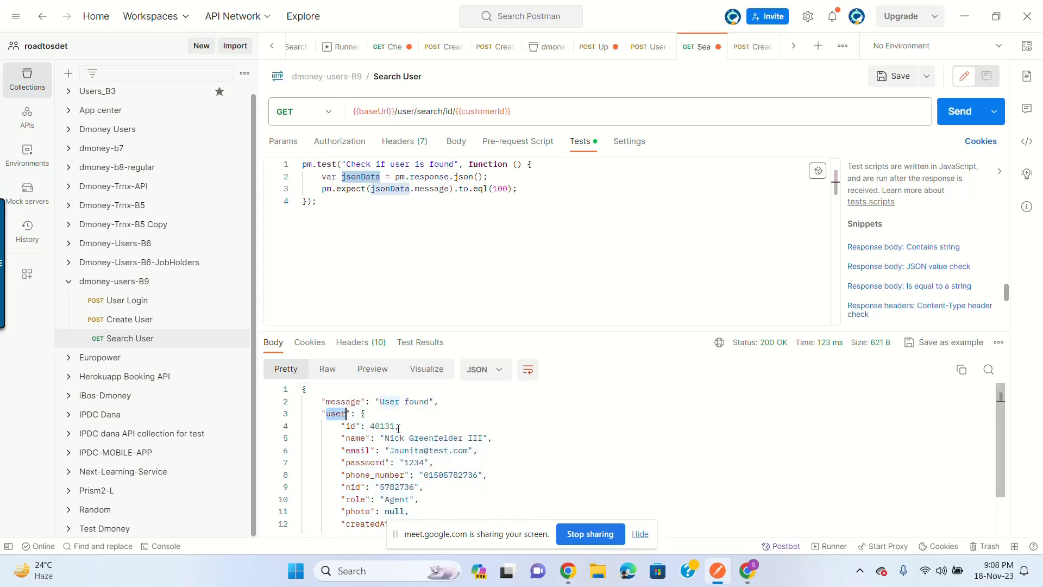
double_click(338, 402)
click(397, 409)
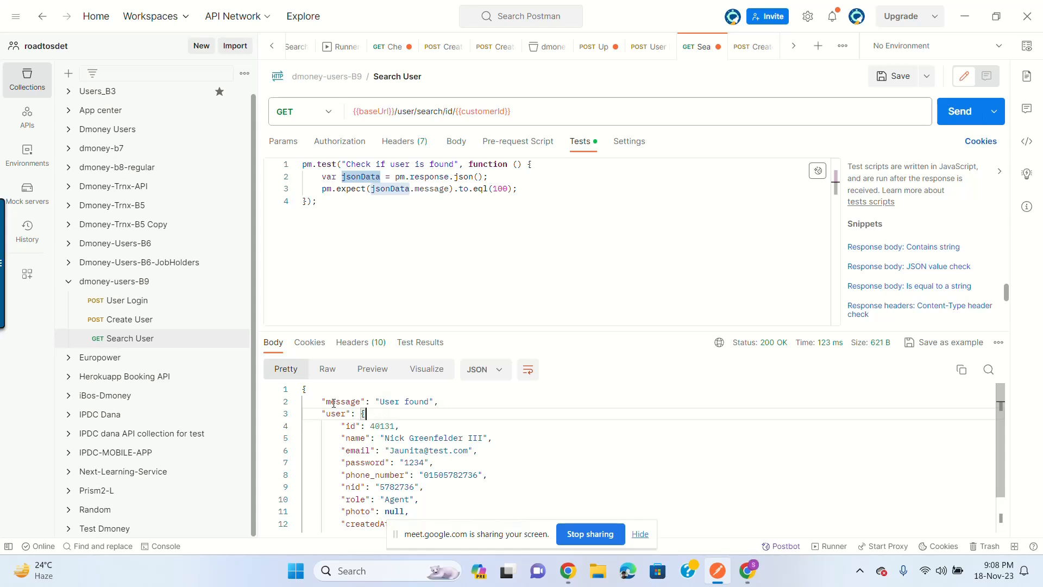
drag(304, 389, 325, 570)
key(ctrl+c)
Step: Launch Notepad++ from the Windows Run prompt
key(super+r)
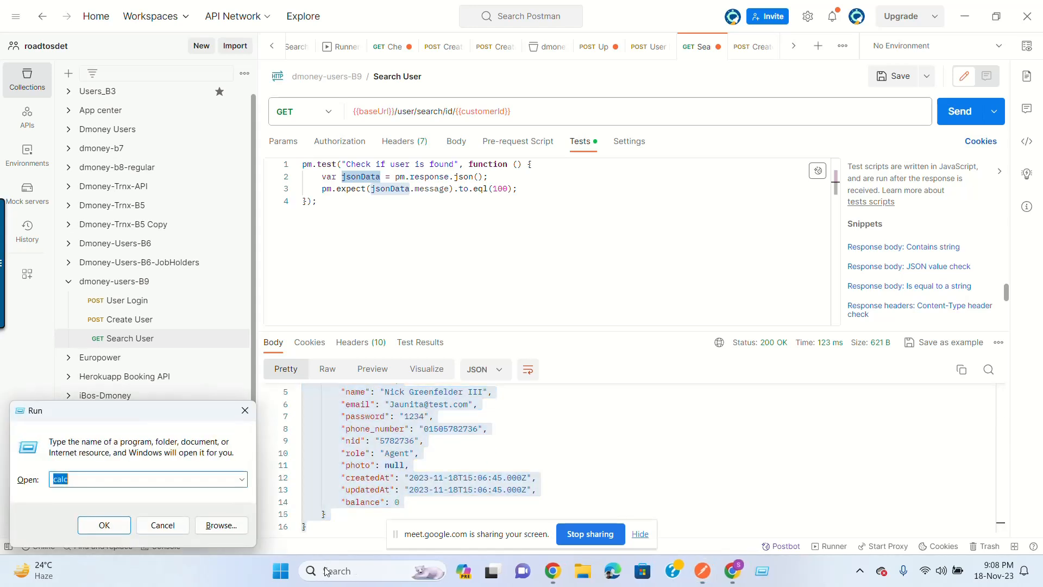
text(notepad++)
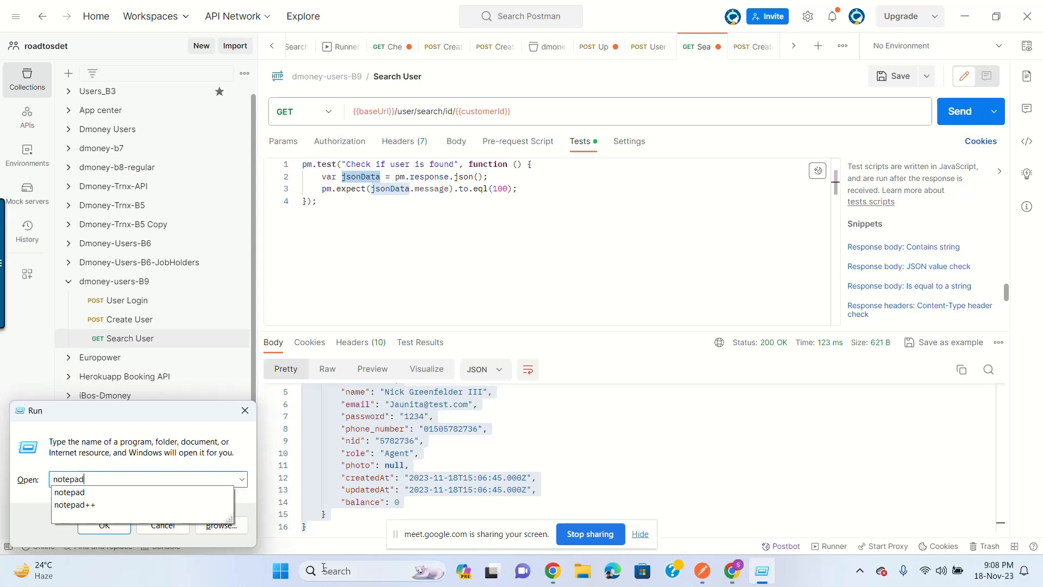
key(Return)
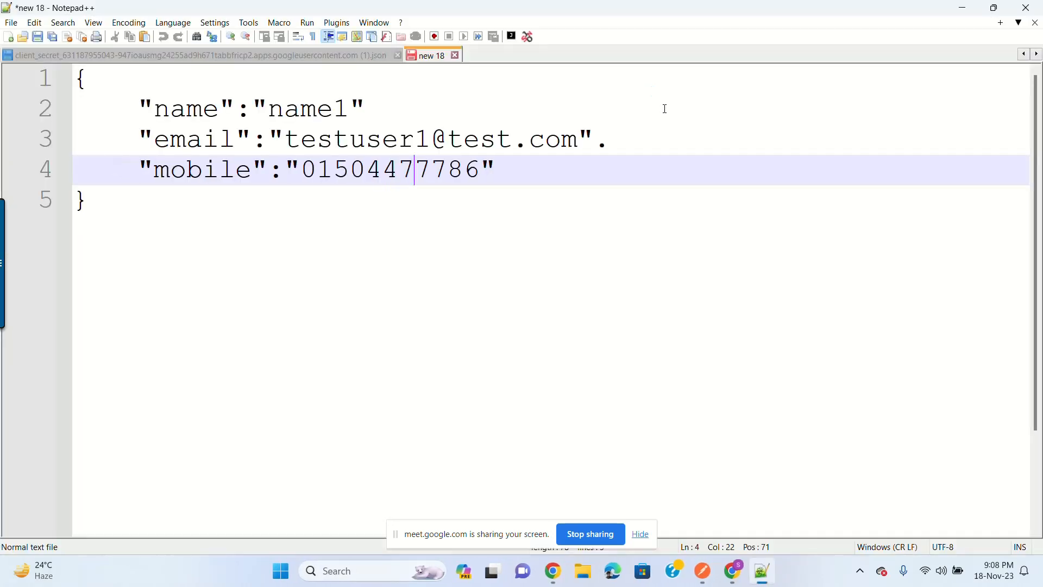
Step: Paste the Search User response into a new tab and delete the user's fields and braces
double_click(501, 56)
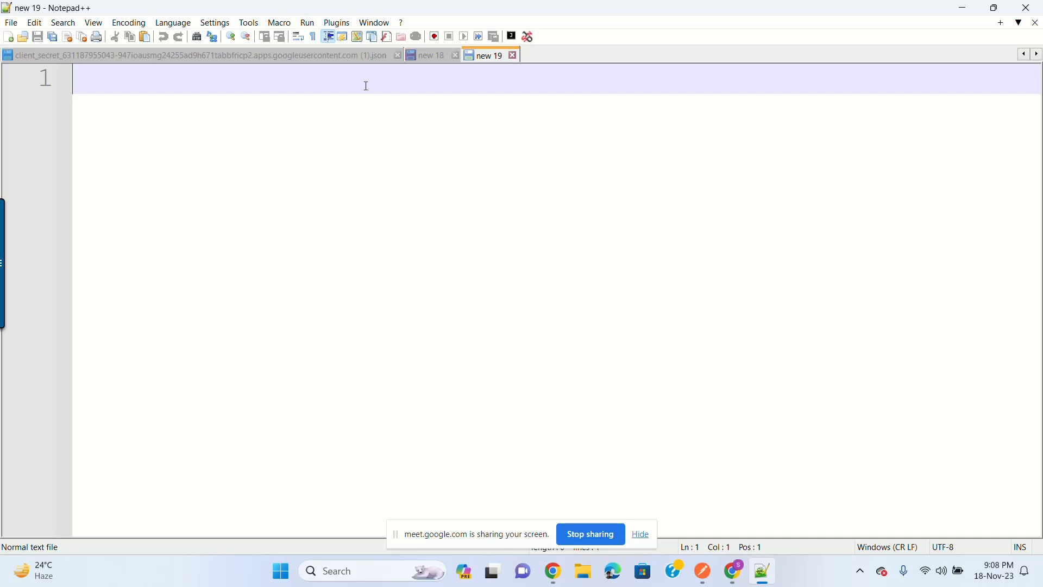
key(ctrl+v)
scroll(404, 212, up, 1)
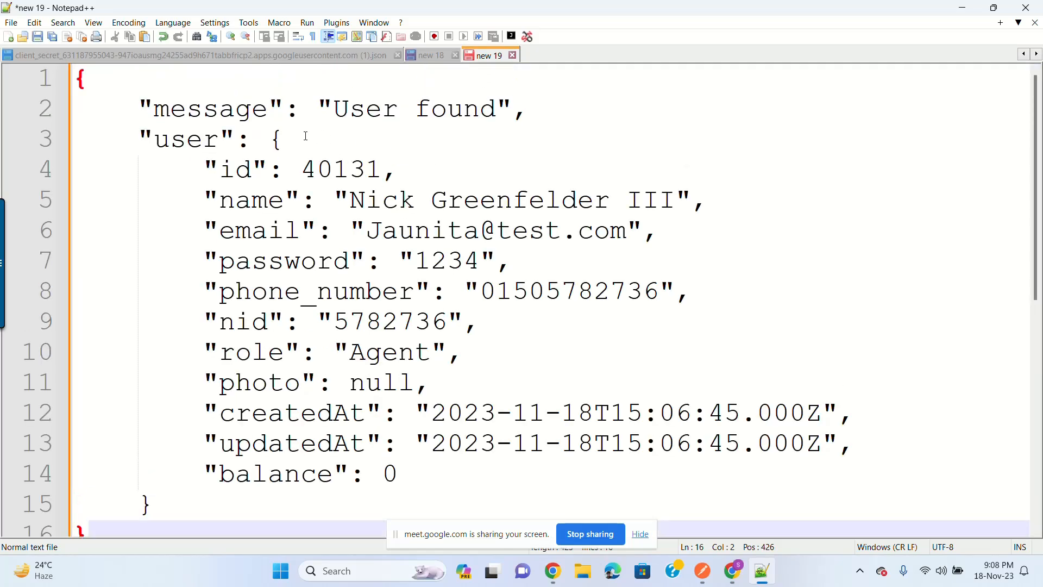
drag(205, 169, 425, 469)
key(Delete)
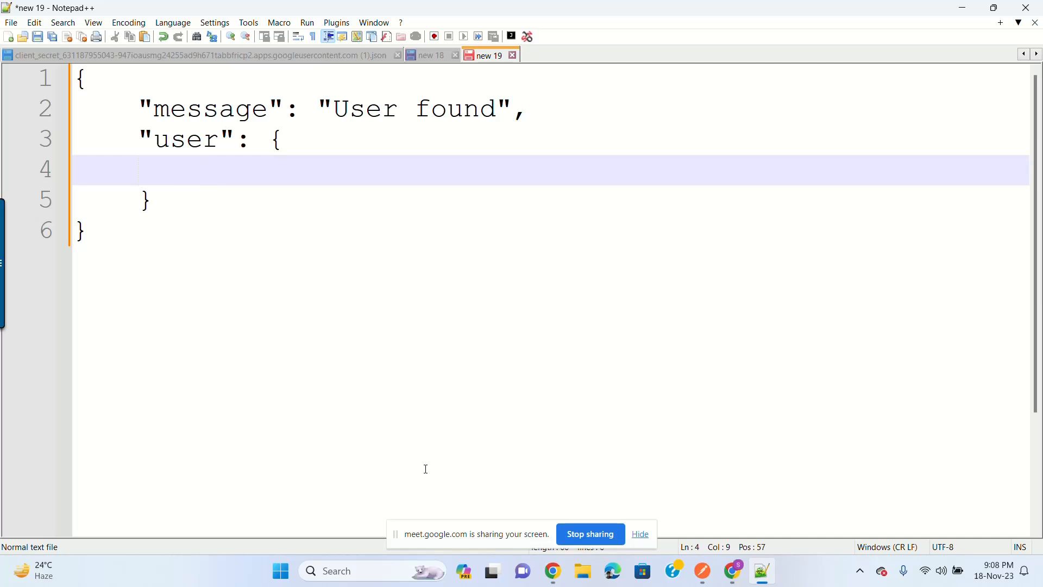
key(Down)
key(Delete)
key(BackSpace)
key(BackSpace)
key(BackSpace)
key(BackSpace)
key(BackSpace)
Step: Replace the user value with an empty string, leaving "user": "" under the User found message
key(BackSpace)
key(BackSpace)
key(BackSpace)
key(BackSpace)
key(BackSpace)
key(BackSpace)
key(BackSpace)
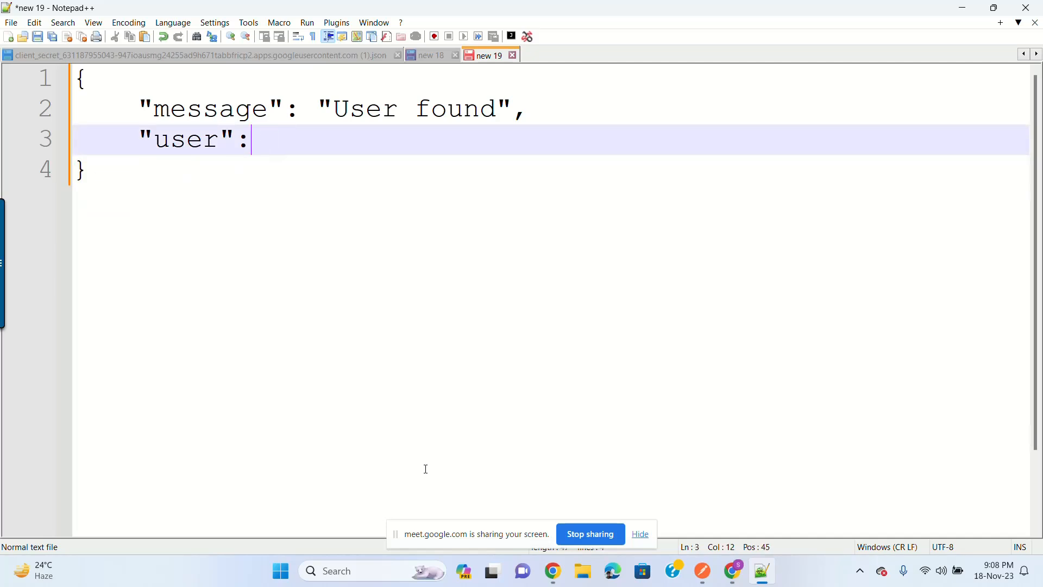
text("")
key(Left)
text(d)
key(BackSpace)
text(username)
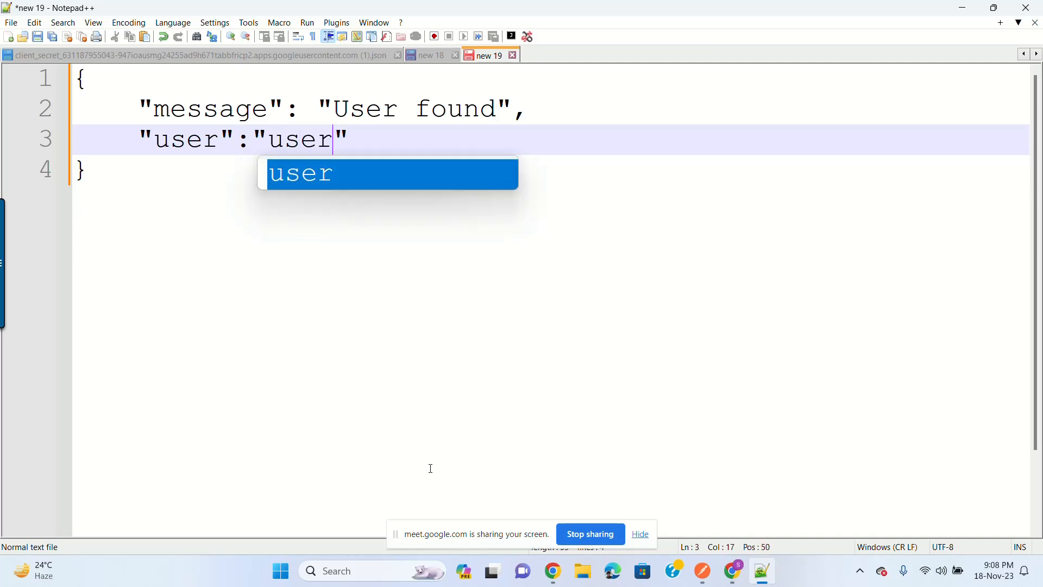
click(439, 576)
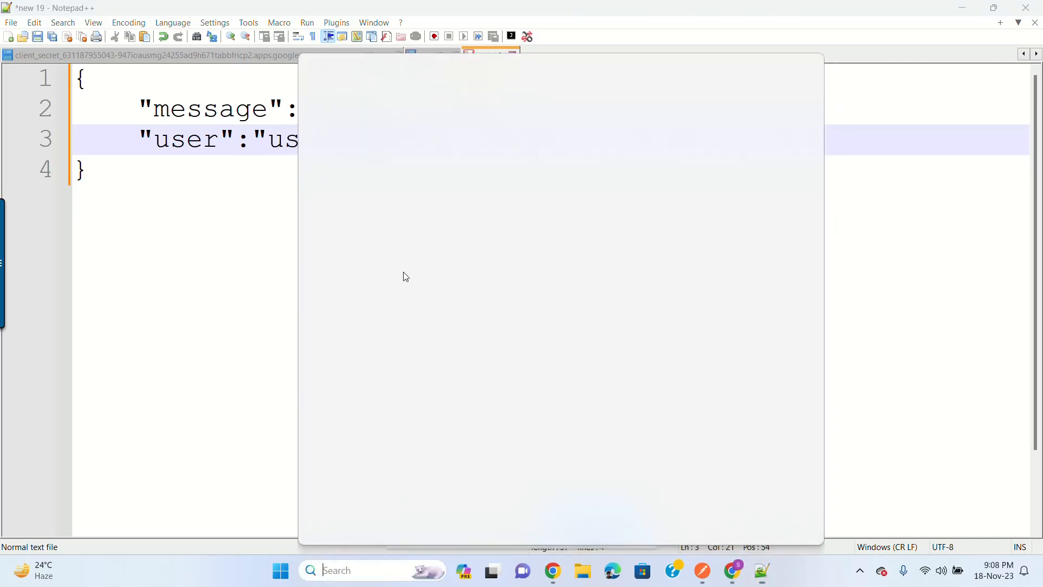
click(238, 181)
click(340, 108)
drag(341, 108, 499, 113)
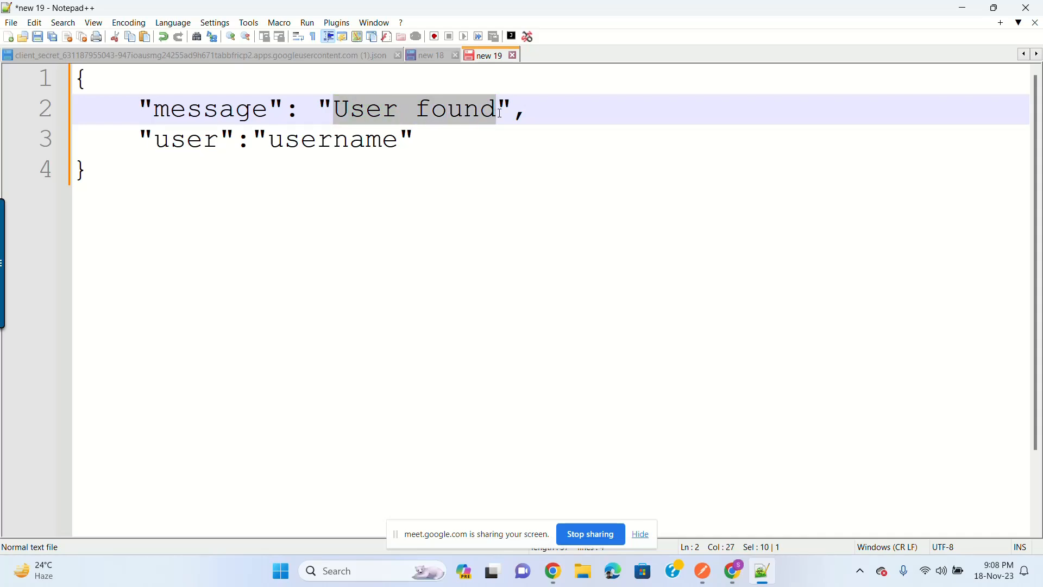
click(300, 140)
drag(268, 140, 395, 142)
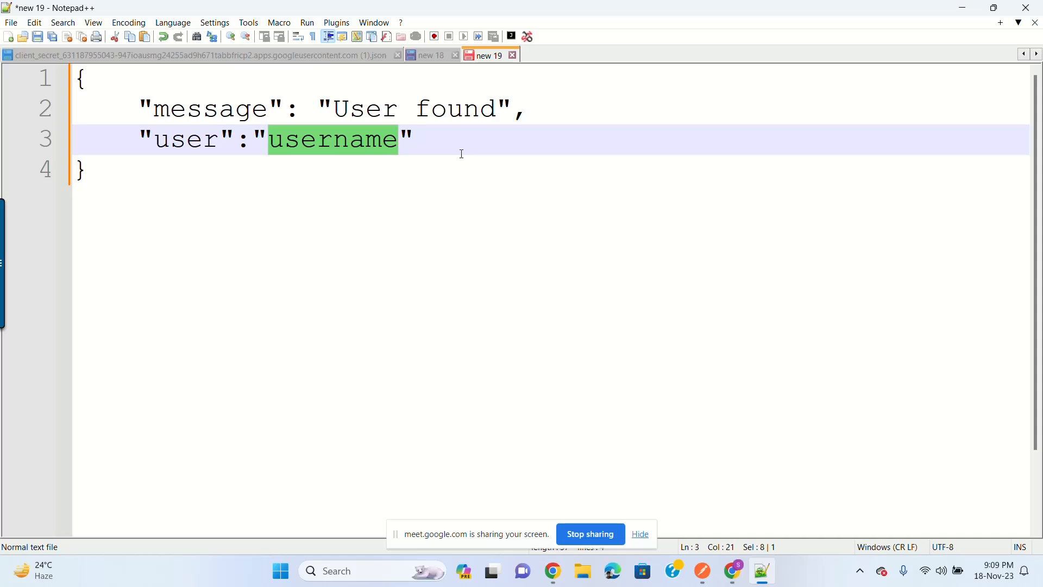
key(Delete)
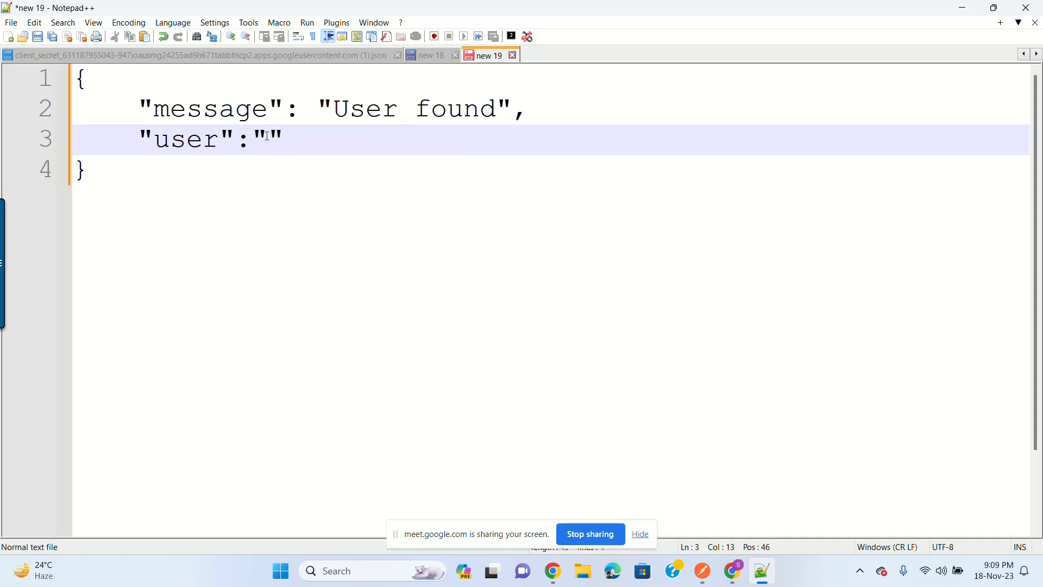
Step: Change the empty user value into {} with the closing brace on its own line
key(Right)
key(BackSpace)
key(BackSpace)
text({})
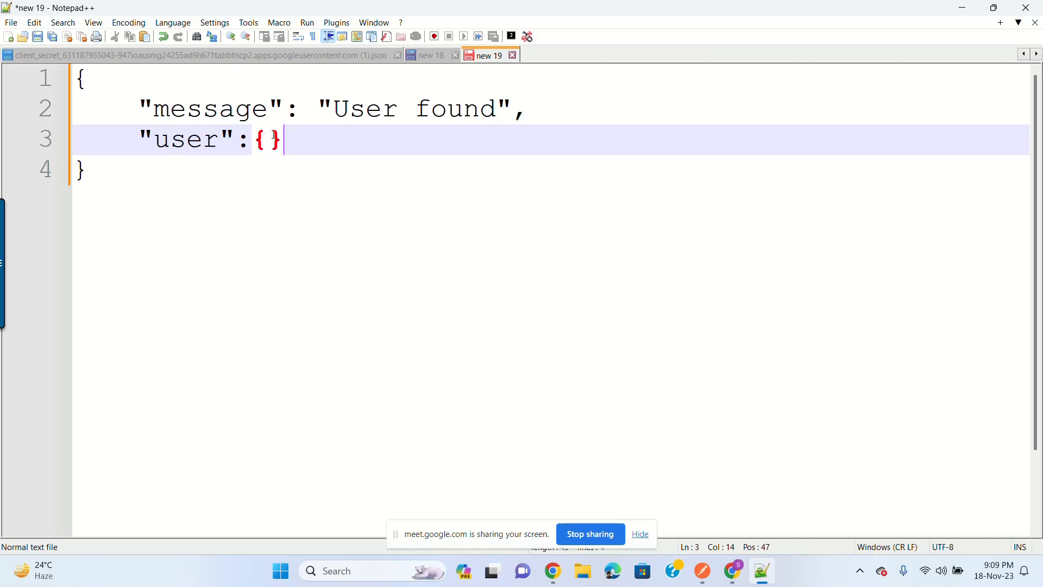
click(273, 134)
drag(286, 140, 253, 141)
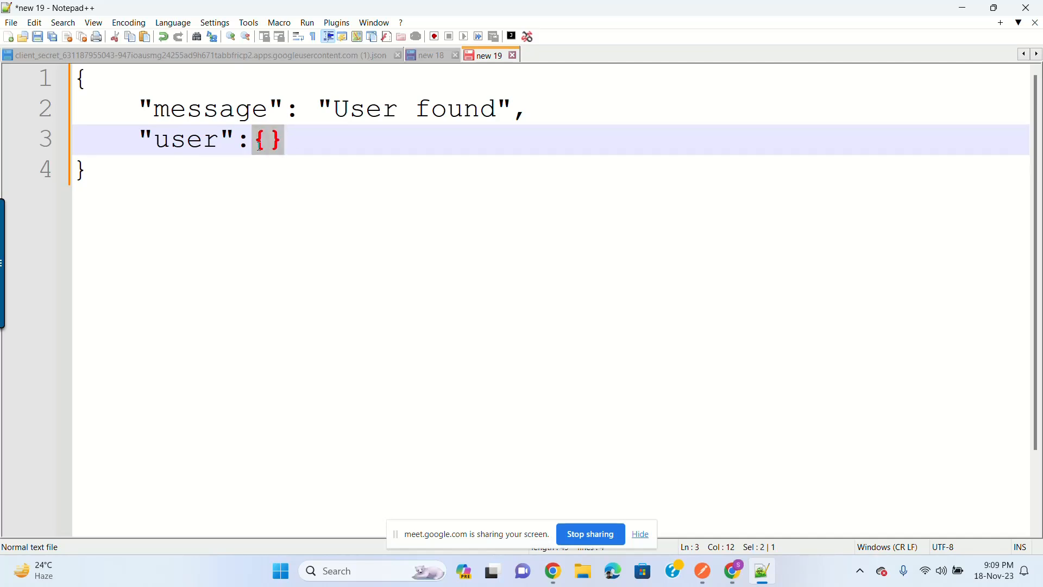
key(Right)
key(Left)
key(Left)
key(Right)
key(Right)
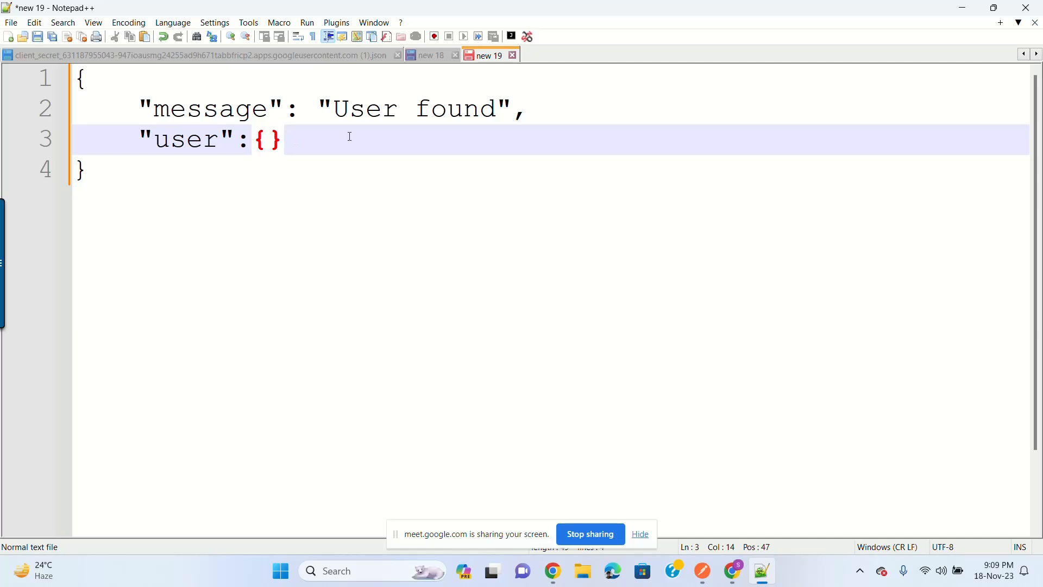
drag(308, 146, 256, 146)
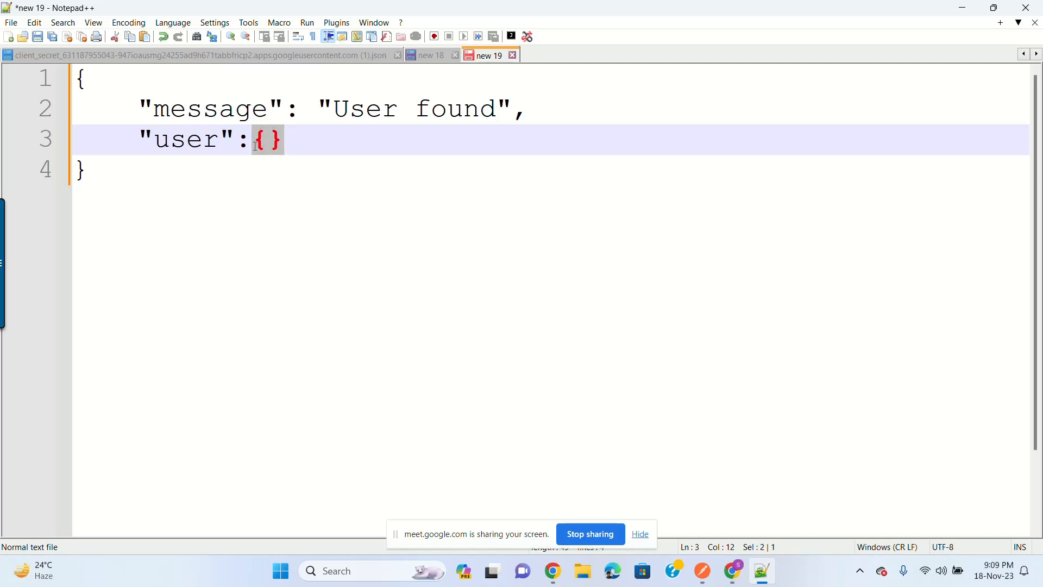
click(343, 145)
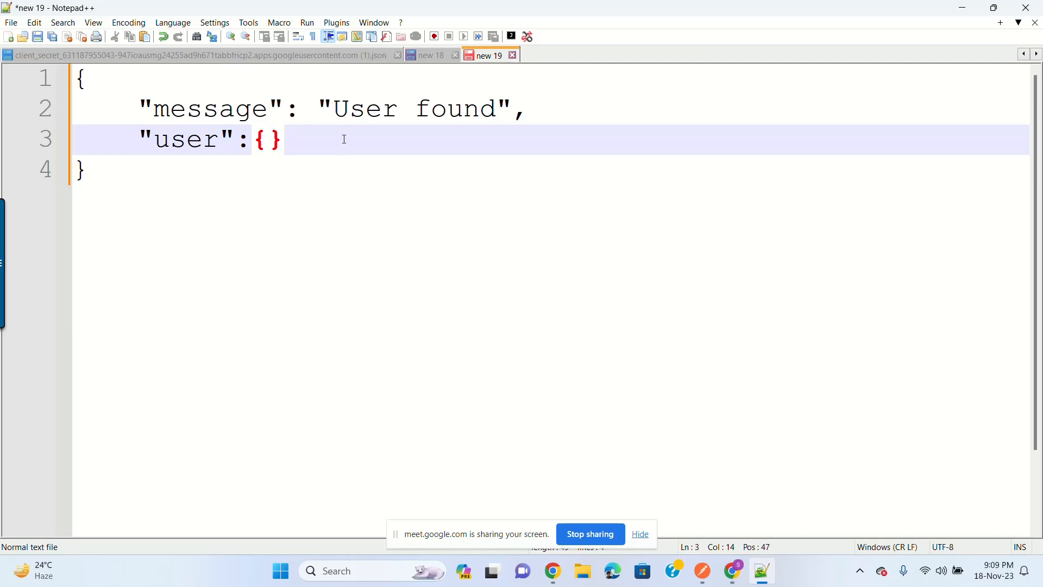
click(274, 142)
key(Return)
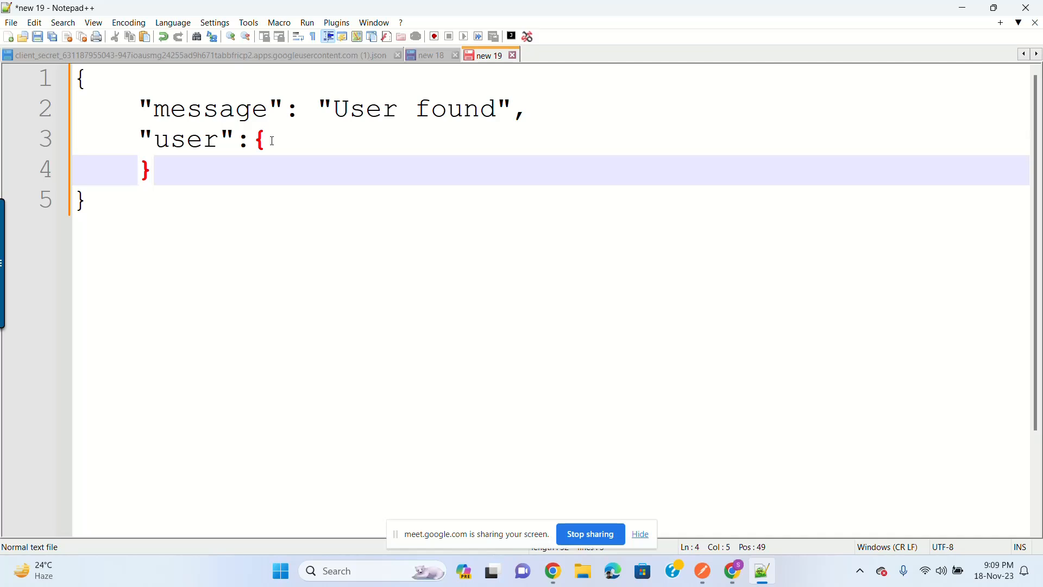
Step: Add a "name" entry with a sample name inside the user object
click(320, 142)
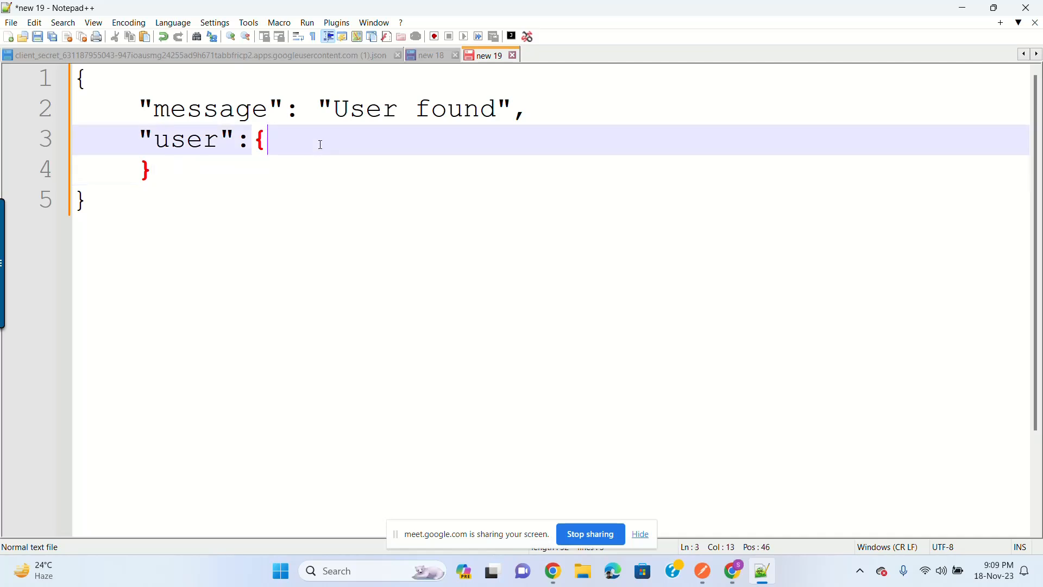
key(Return)
text("")
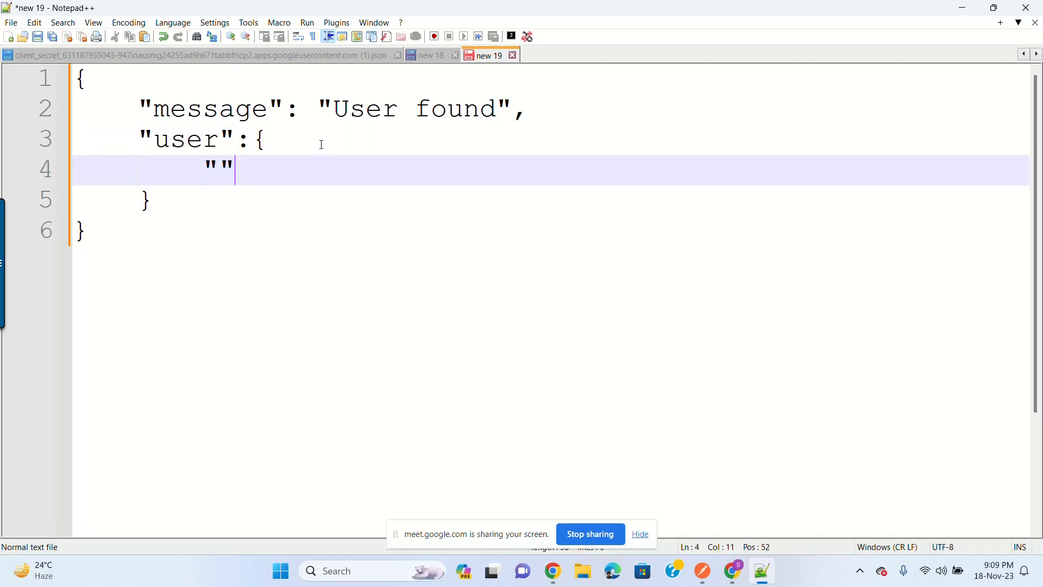
key(Left)
text(name)
key(Right)
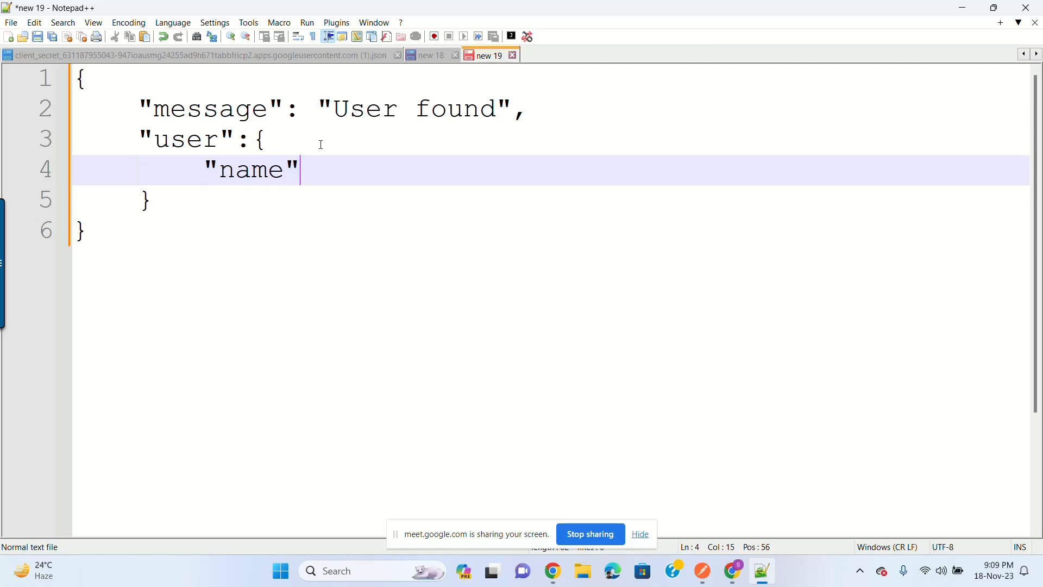
text(:"")
key(Left)
text(mr akas)
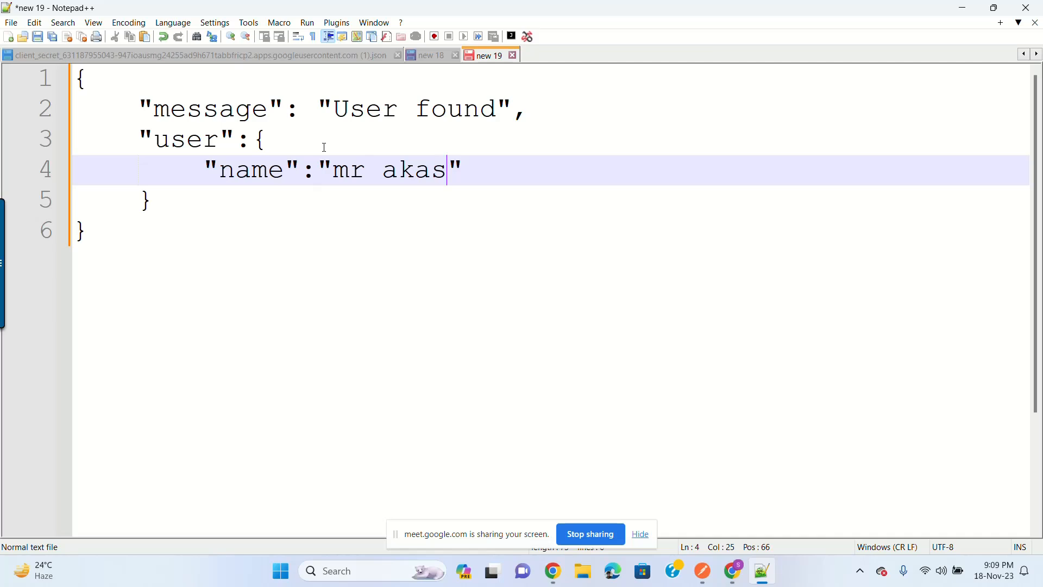
text(h)
Step: Review the finished JSON, highlighting the message, the nested user object and its name key
click(332, 224)
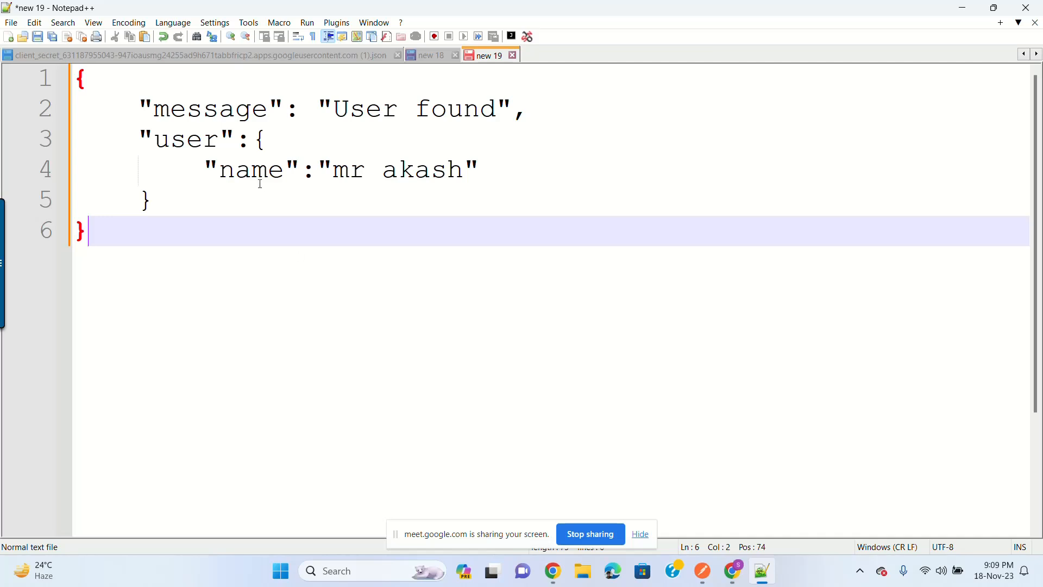
click(196, 140)
double_click(195, 140)
click(257, 136)
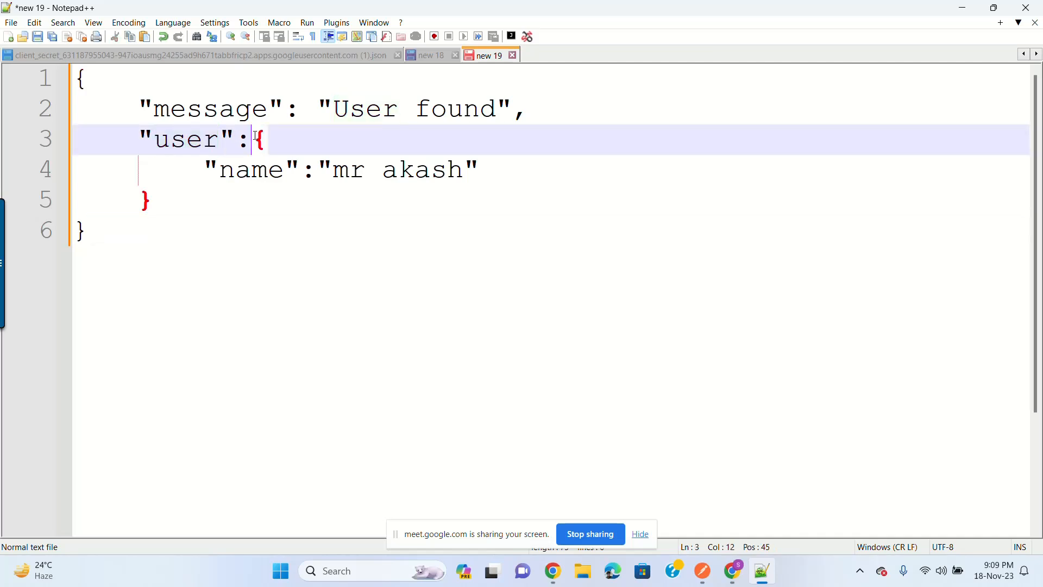
drag(257, 135, 175, 204)
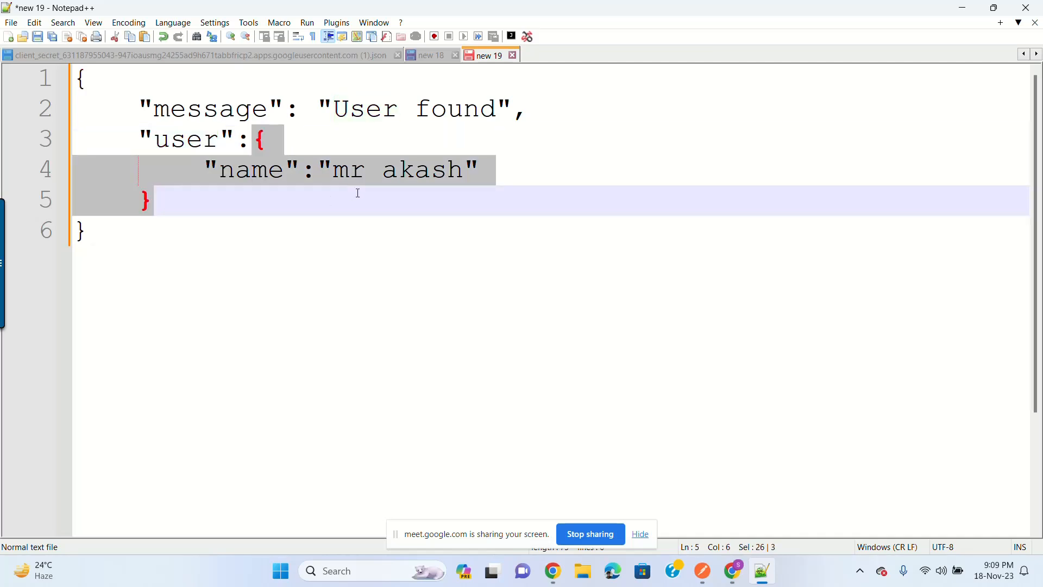
drag(334, 108, 495, 106)
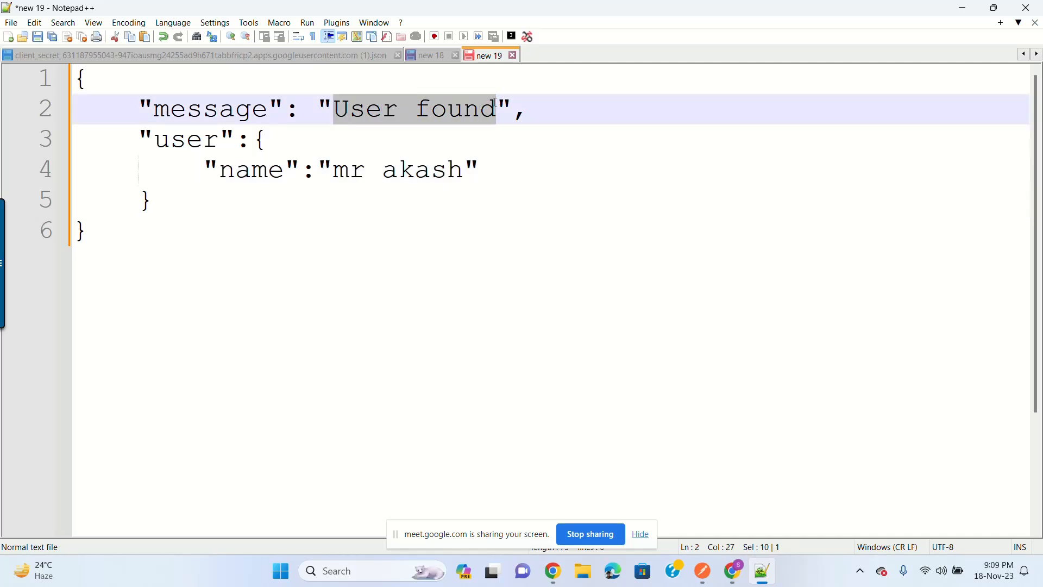
click(298, 135)
drag(254, 138, 156, 213)
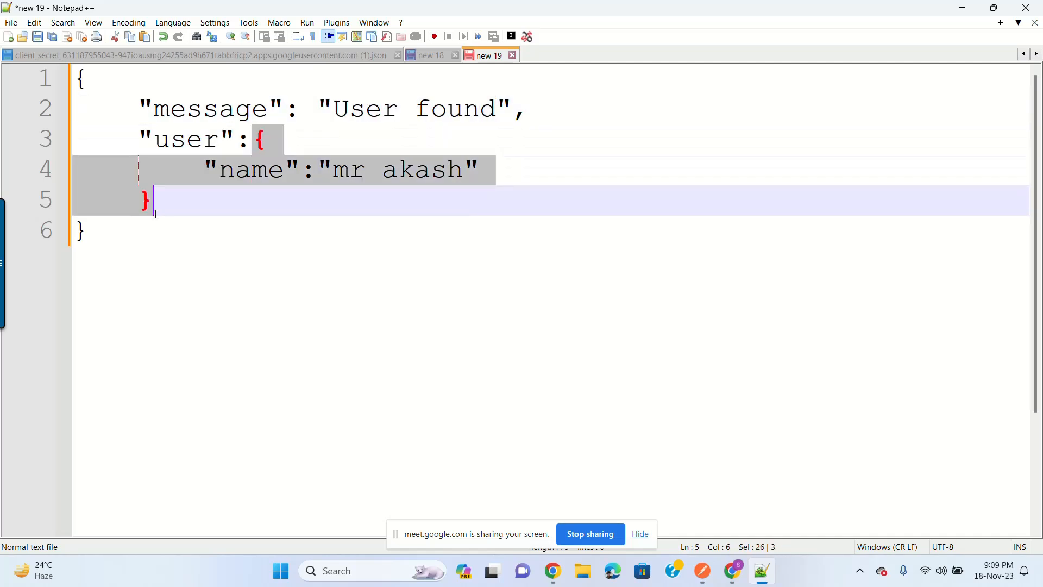
click(392, 210)
double_click(202, 140)
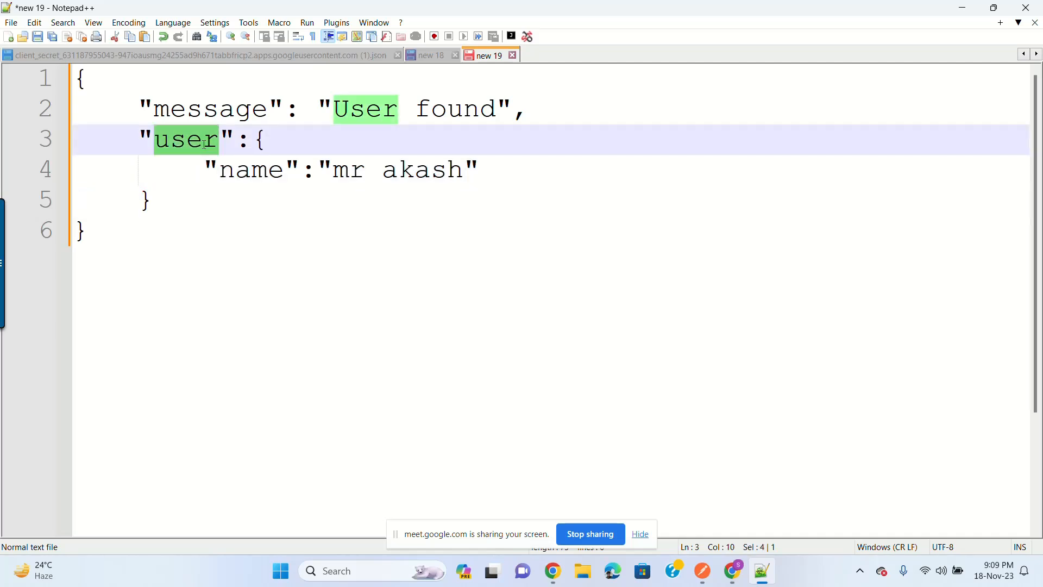
double_click(265, 174)
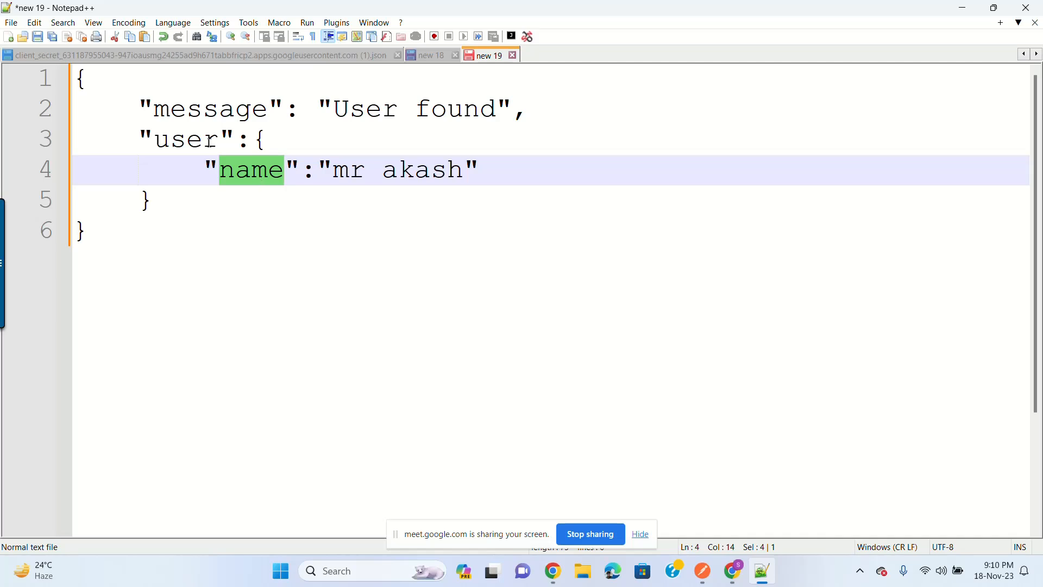
double_click(211, 146)
click(281, 171)
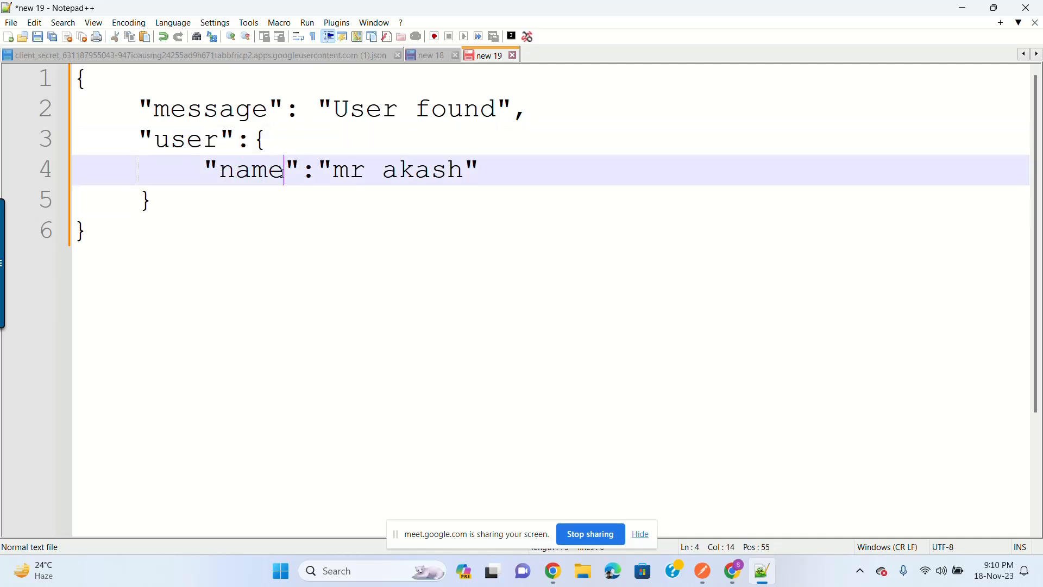
click(217, 111)
double_click(216, 111)
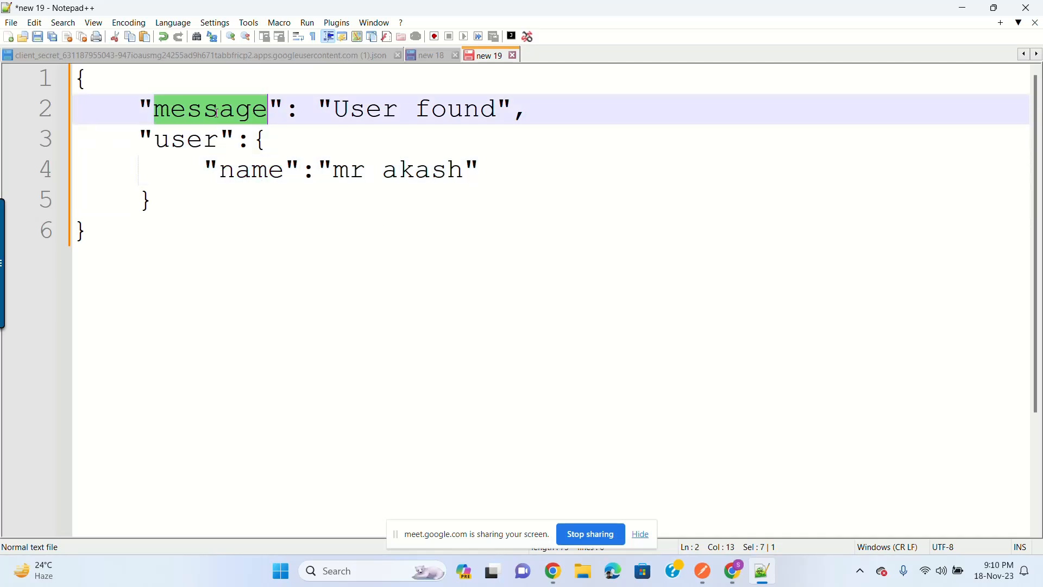
click(594, 193)
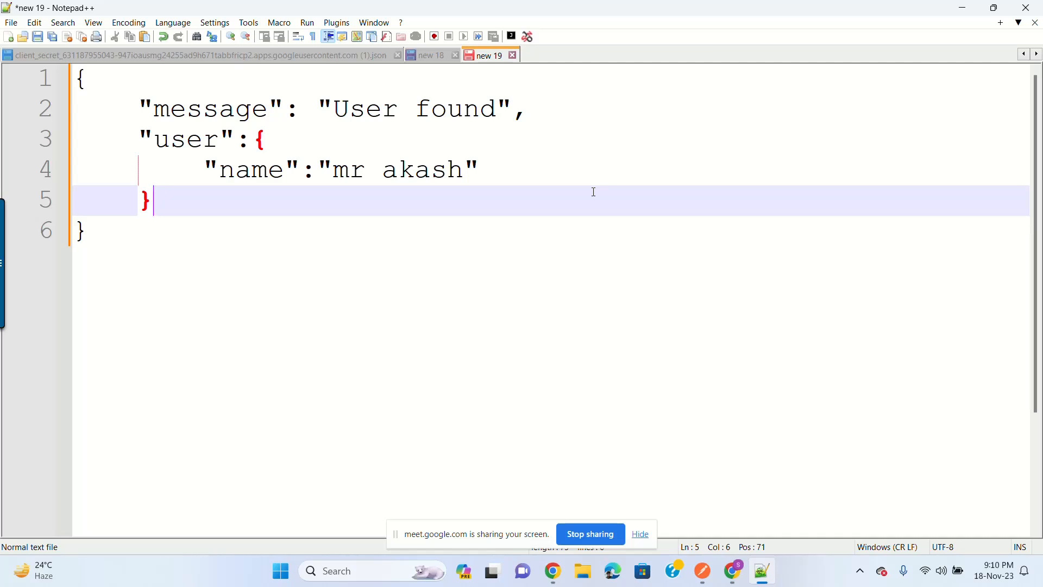
click(959, 10)
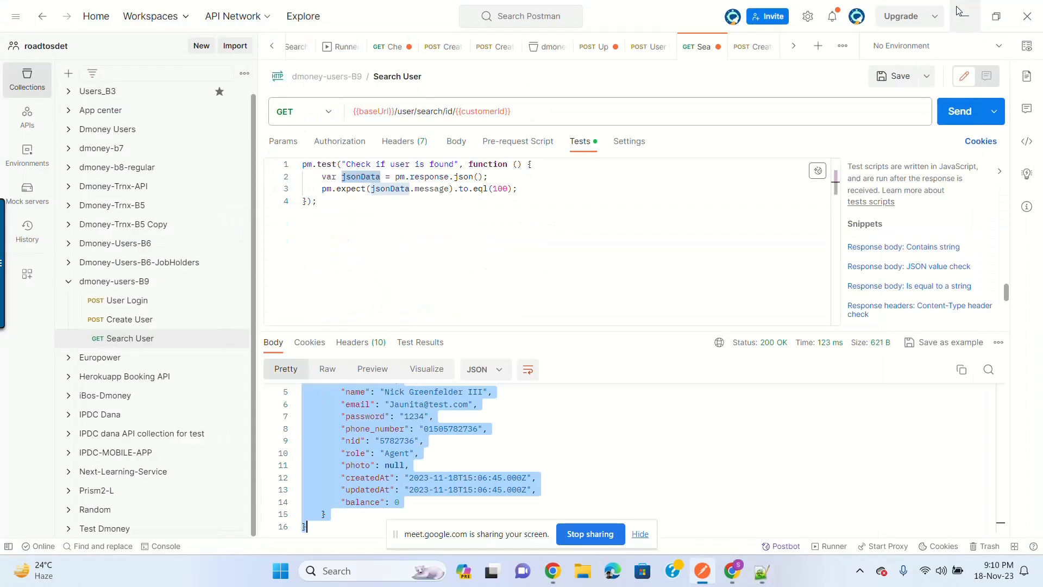
click(672, 257)
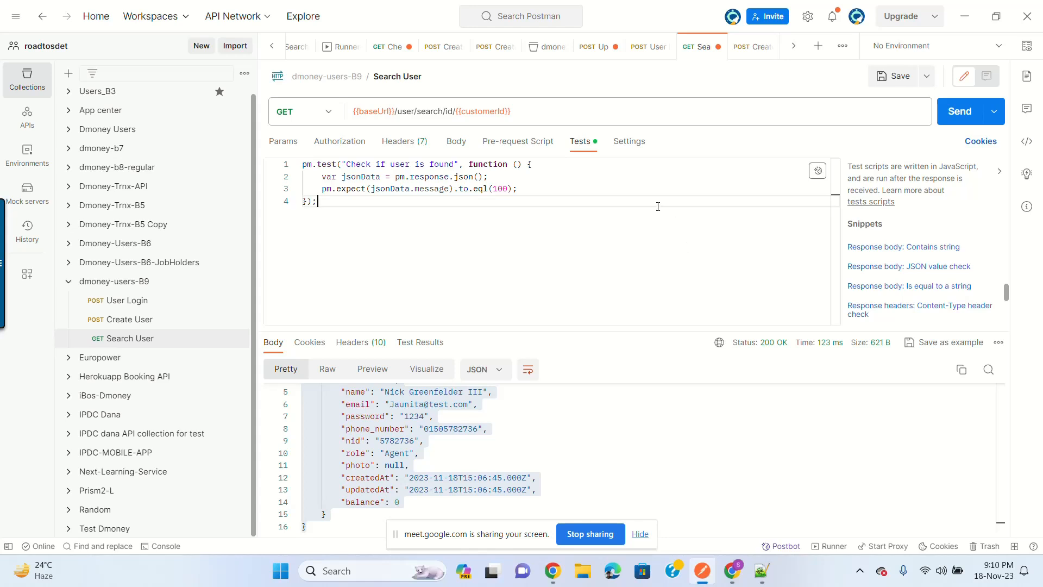
click(160, 341)
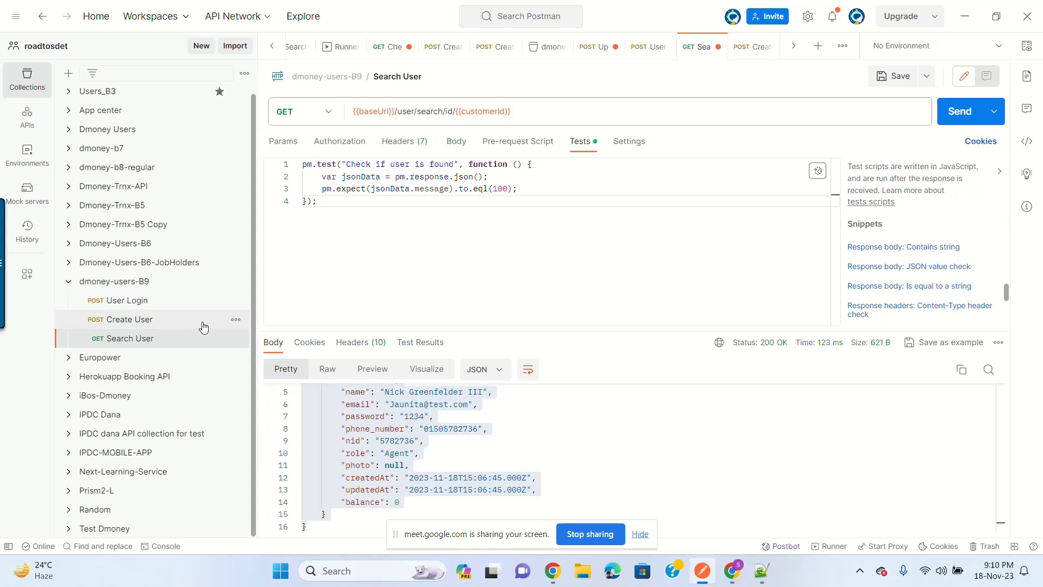
click(731, 575)
scroll(642, 353, down, 10)
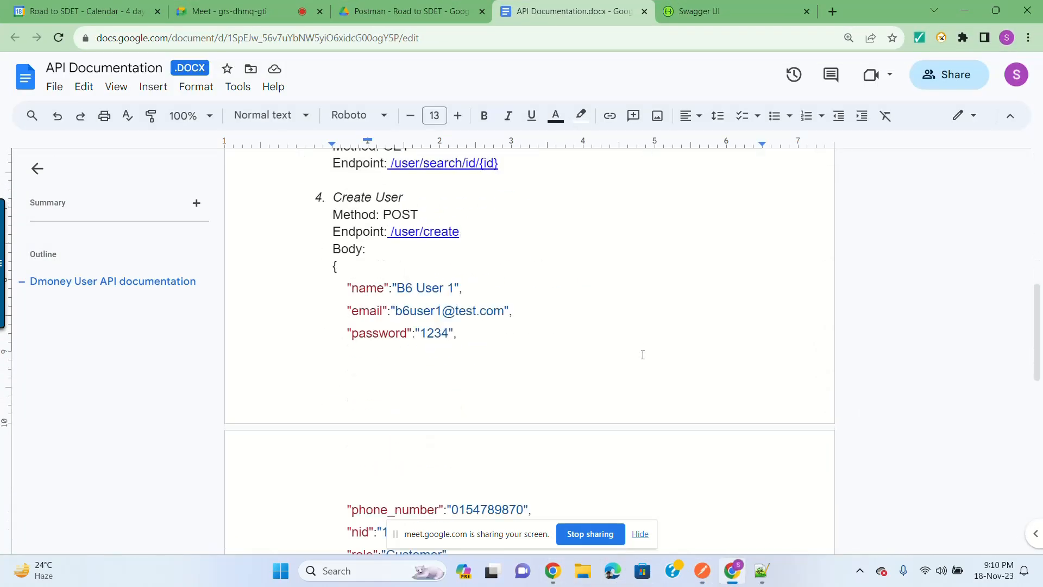
scroll(643, 355, down, 9)
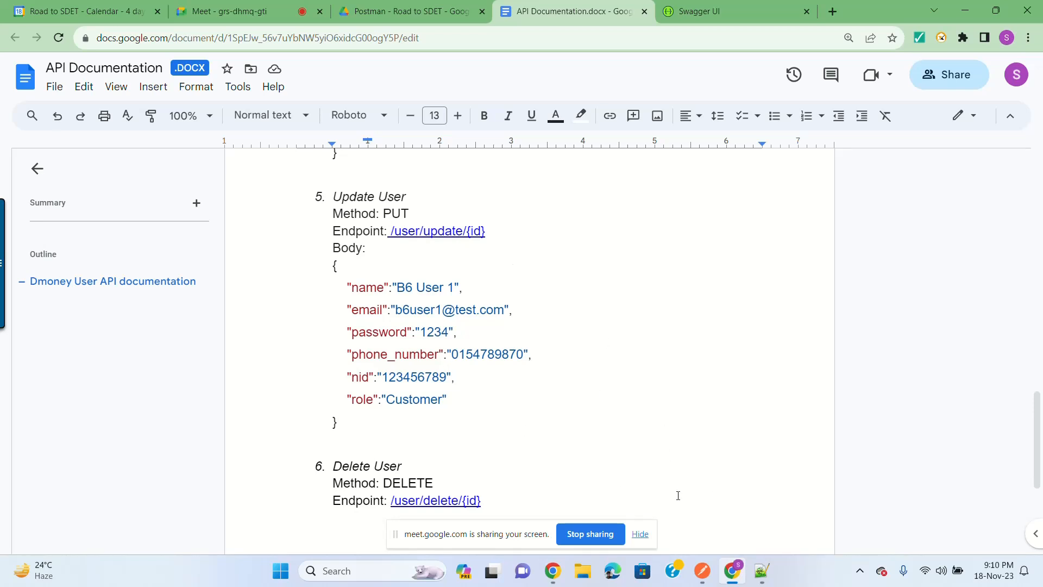
click(702, 570)
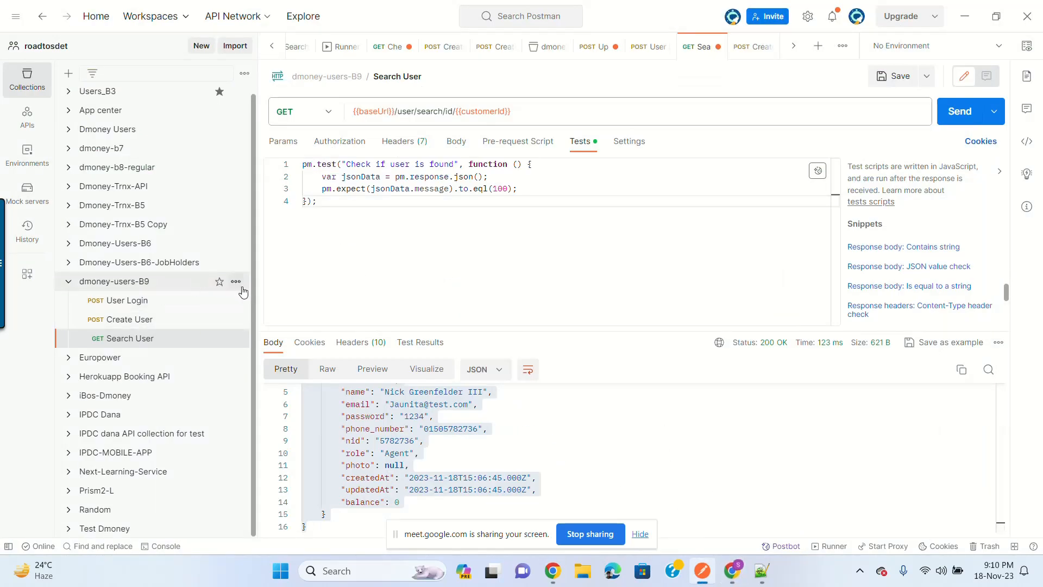
Step: Add a new request named 'Update user' to the dmoney-users-B9 collection
click(155, 323)
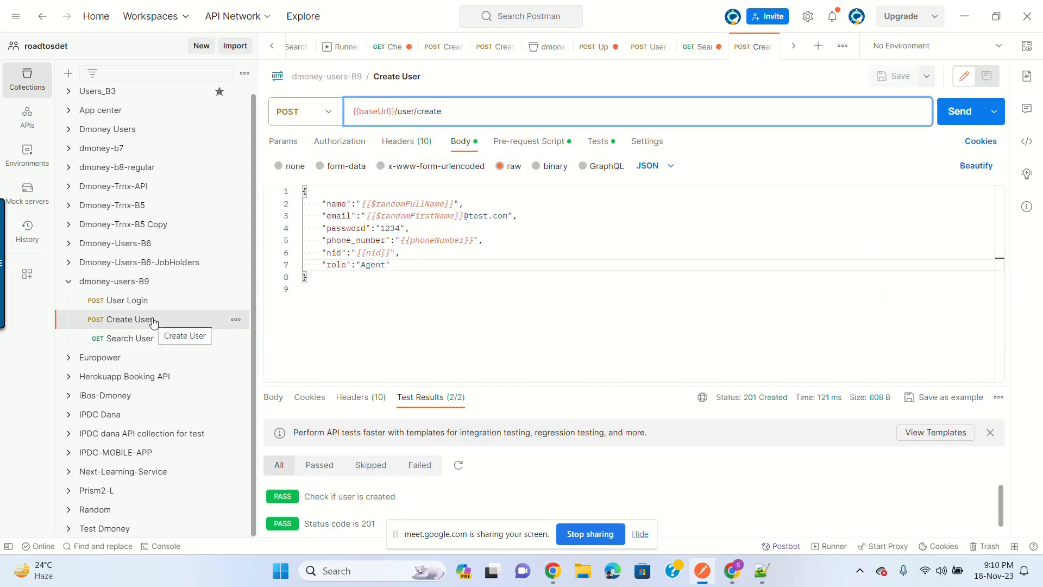
click(236, 319)
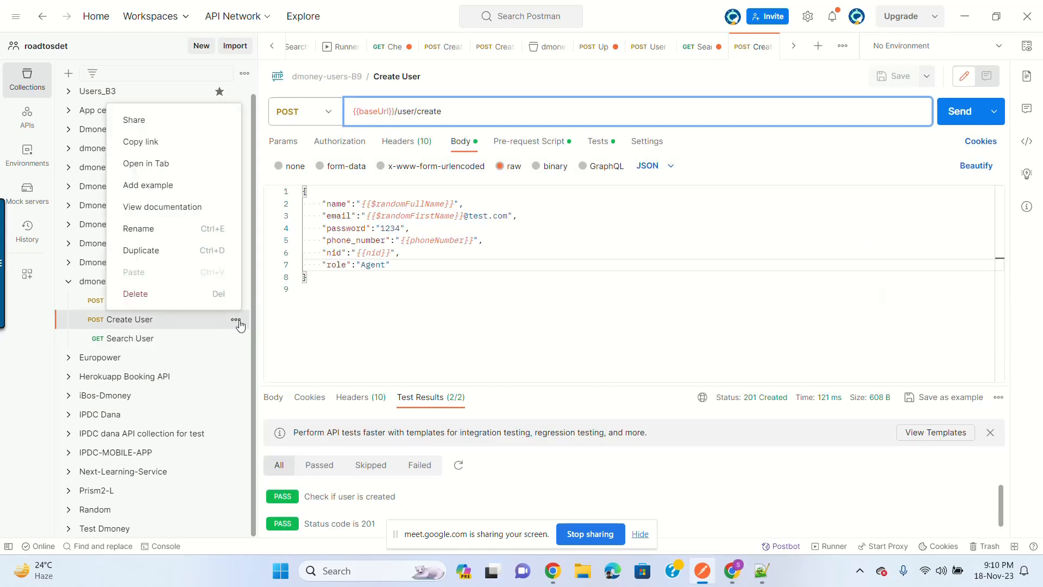
click(237, 321)
click(155, 282)
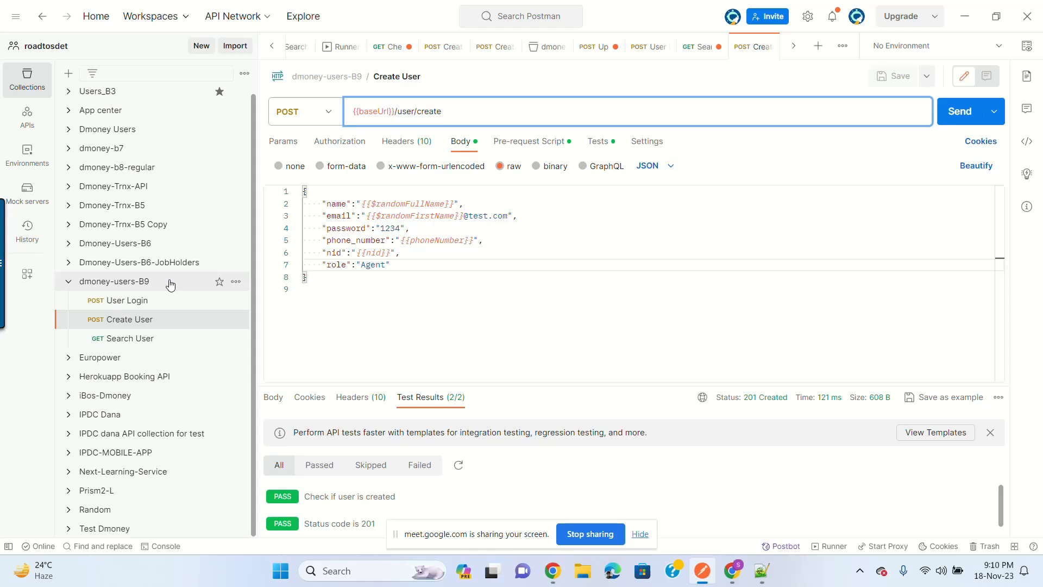
click(236, 282)
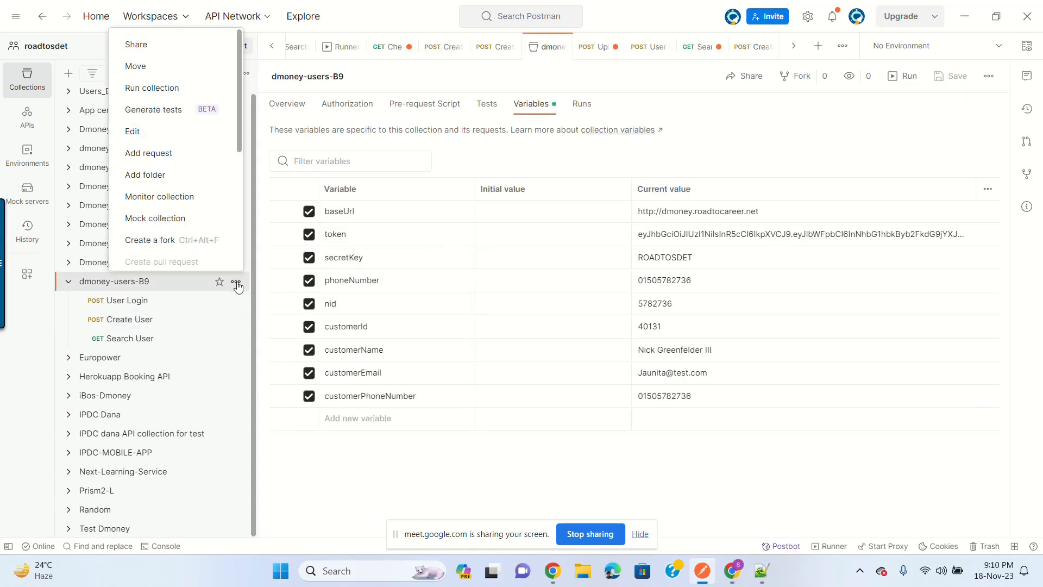
click(172, 158)
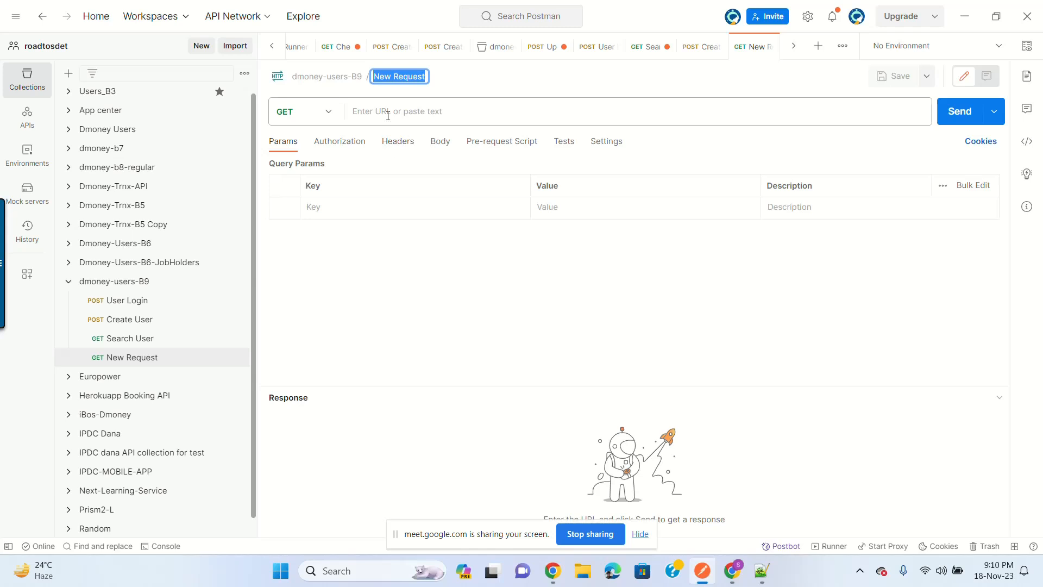
text(Upda)
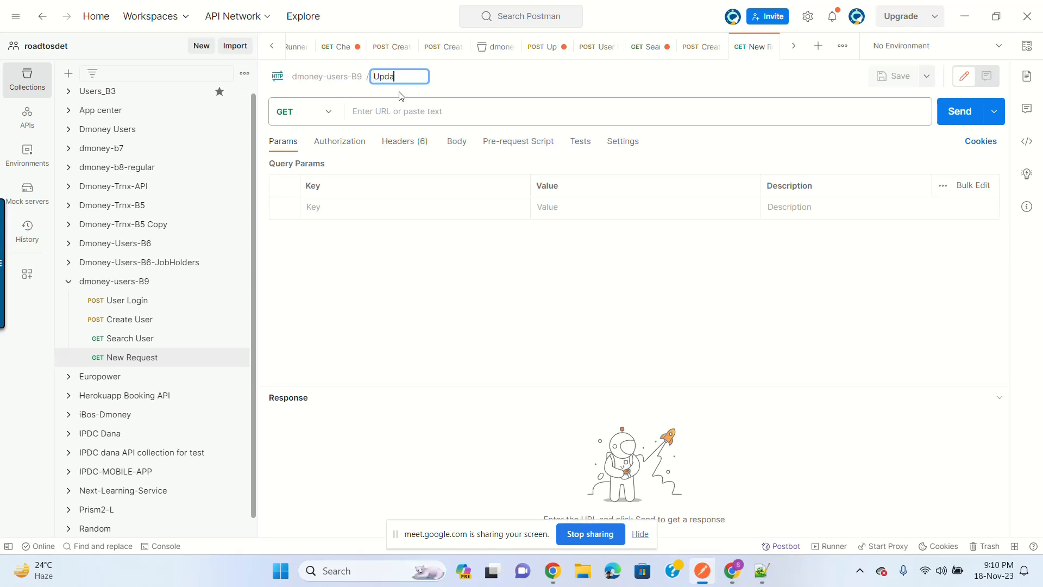
text(te user)
key(Return)
Step: Begin the request URL with the {{baseUrl}} variable
click(361, 110)
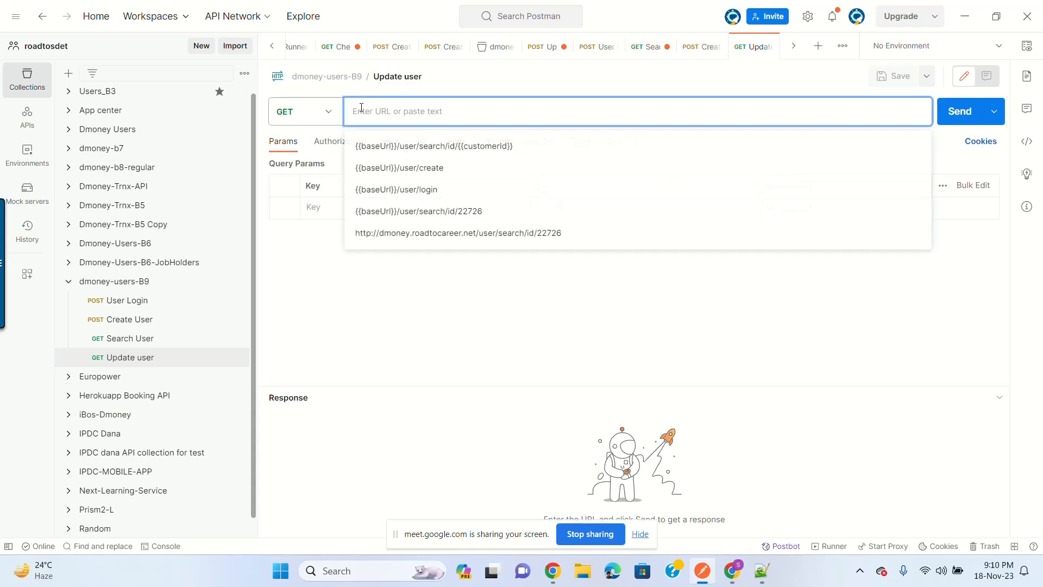
text({{base)
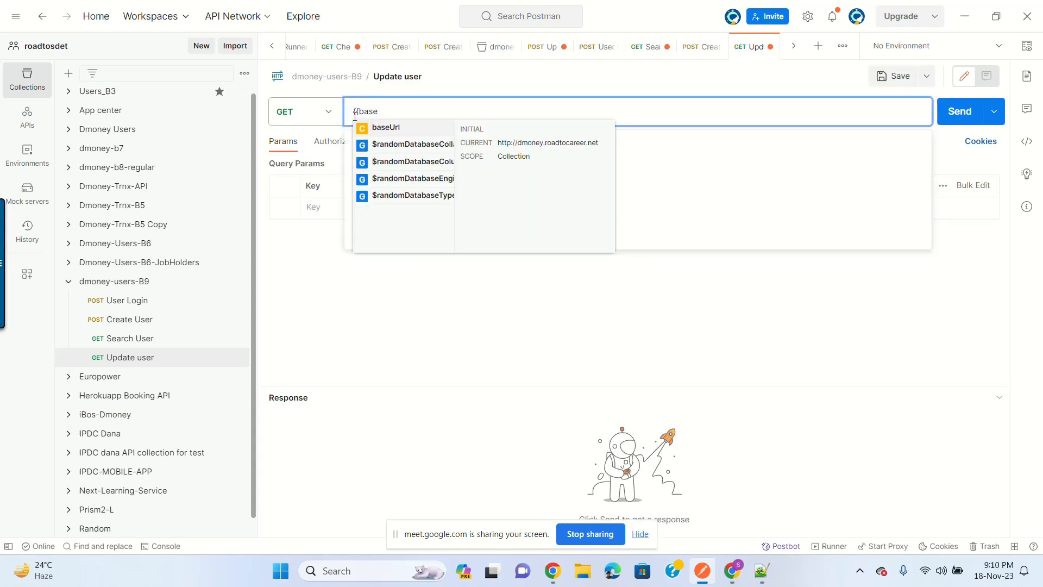
click(389, 129)
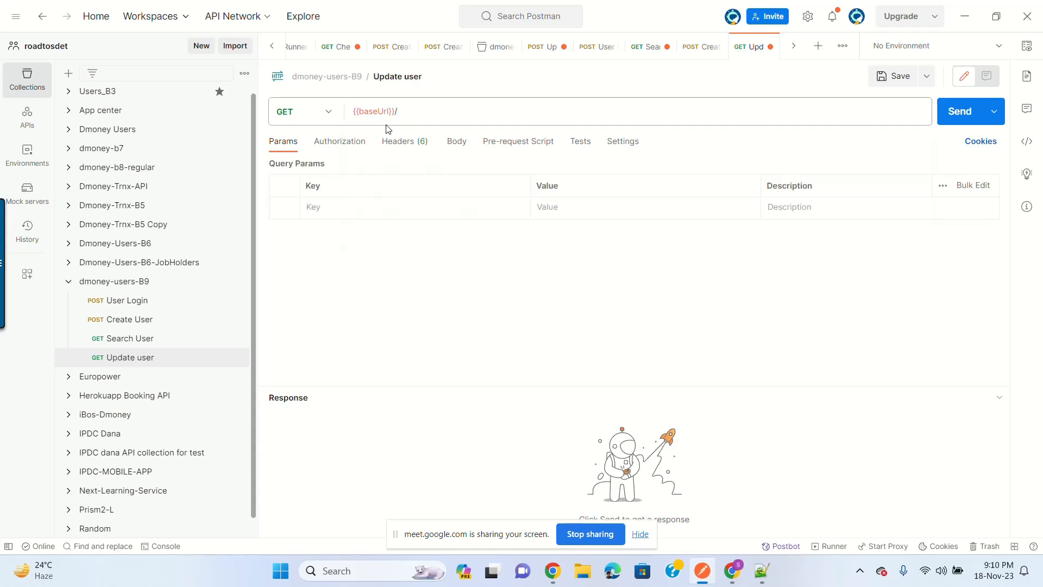
Step: Set the URL to {{baseUrl}}/user/update and the body type to raw JSON
text(/user/update)
click(456, 143)
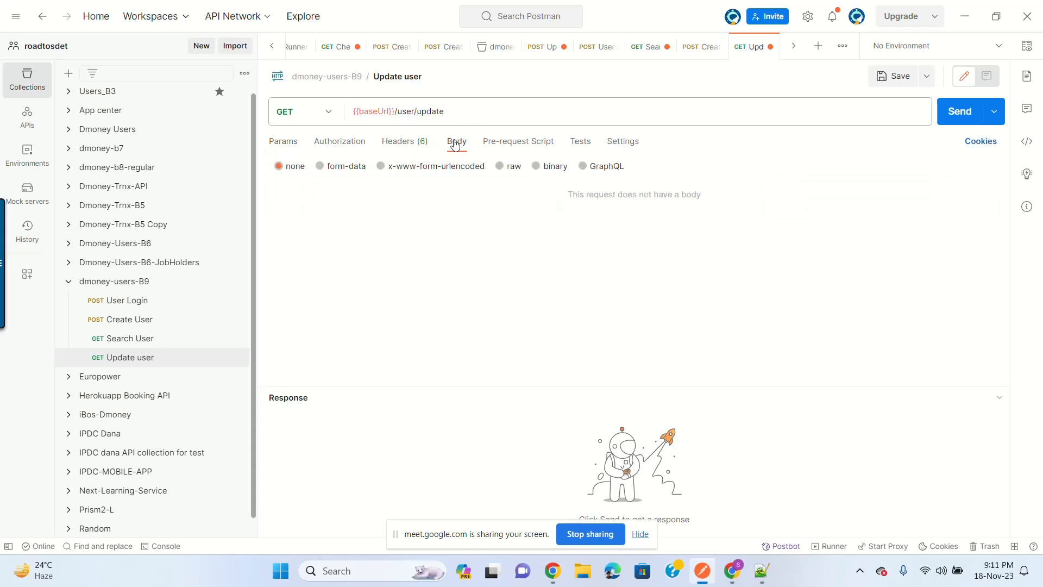
click(500, 166)
click(645, 166)
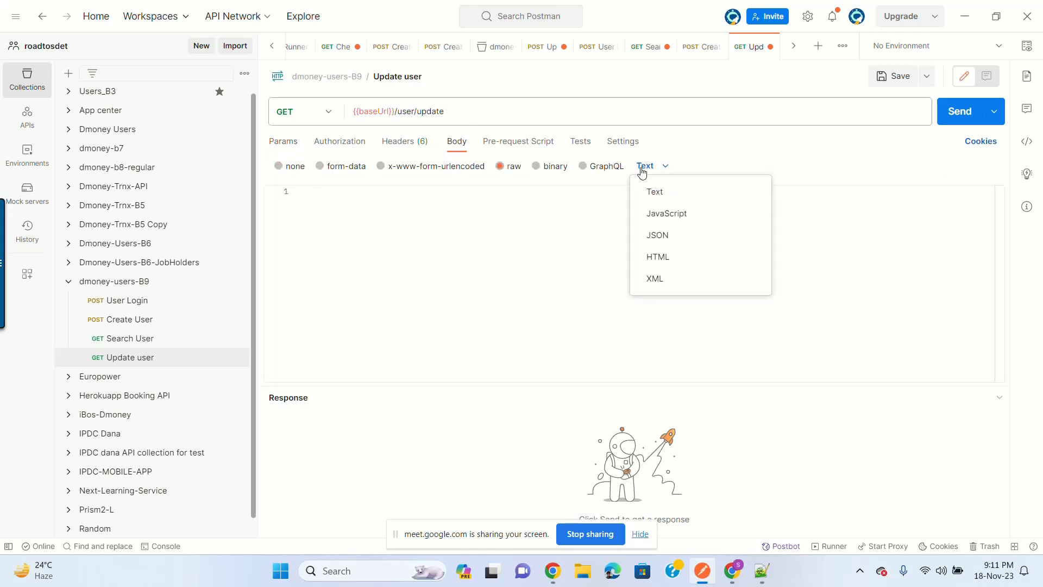
click(669, 237)
Step: Copy the Update User JSON body from the API documentation in the browser
click(763, 568)
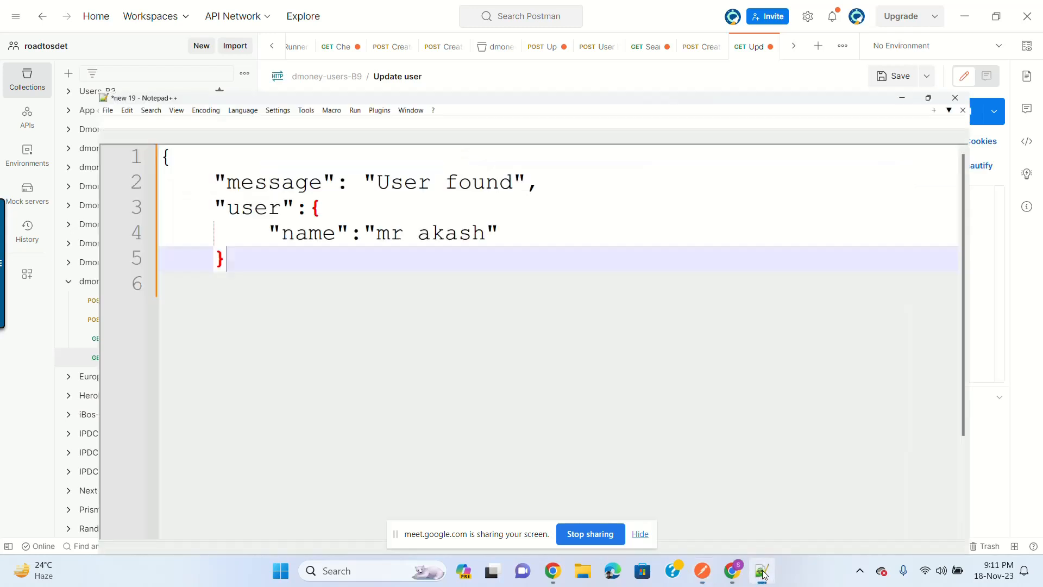
click(763, 567)
click(552, 571)
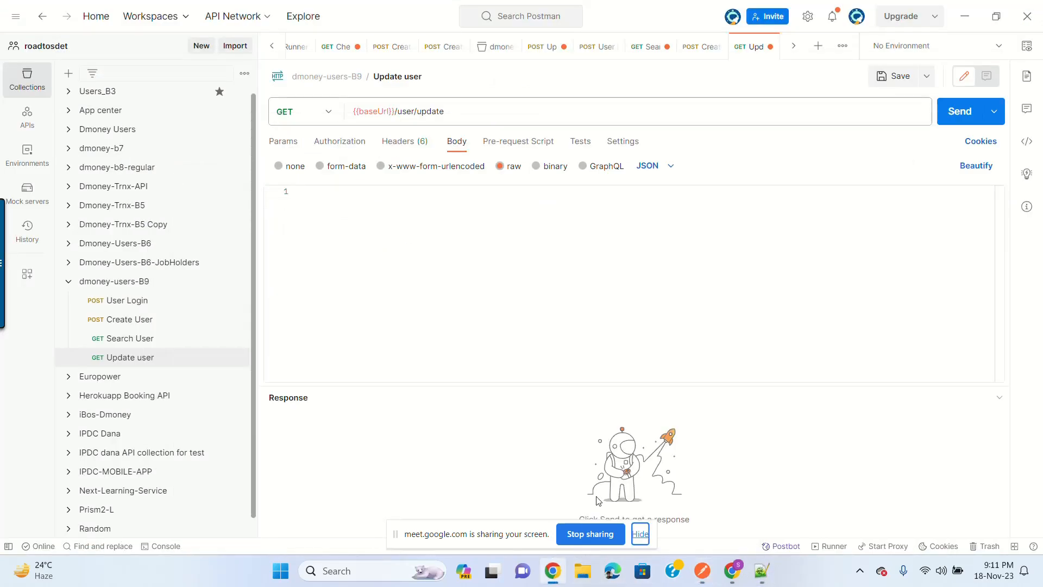
click(732, 570)
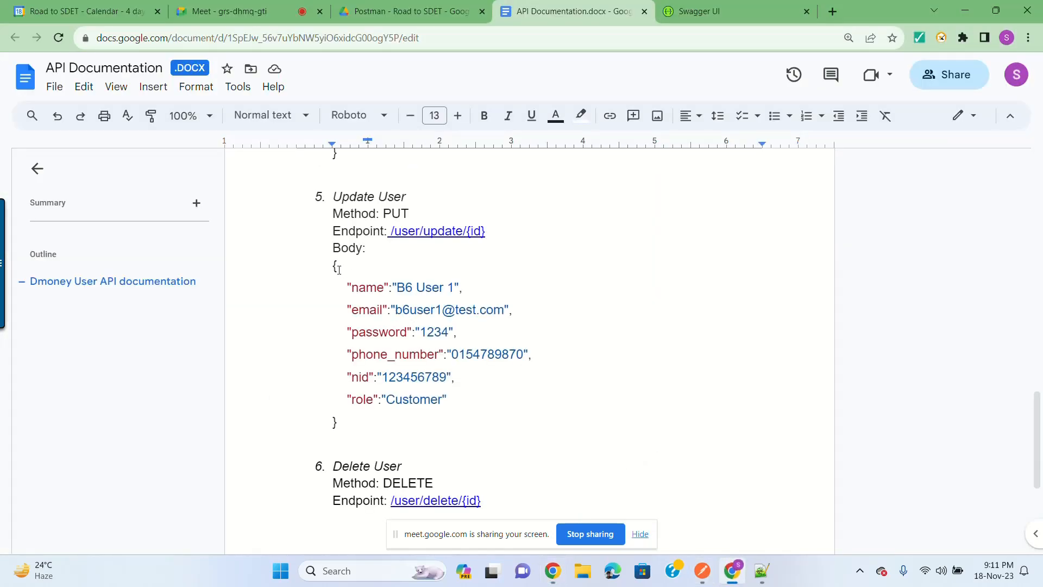
drag(332, 266, 360, 420)
key(ctrl+c)
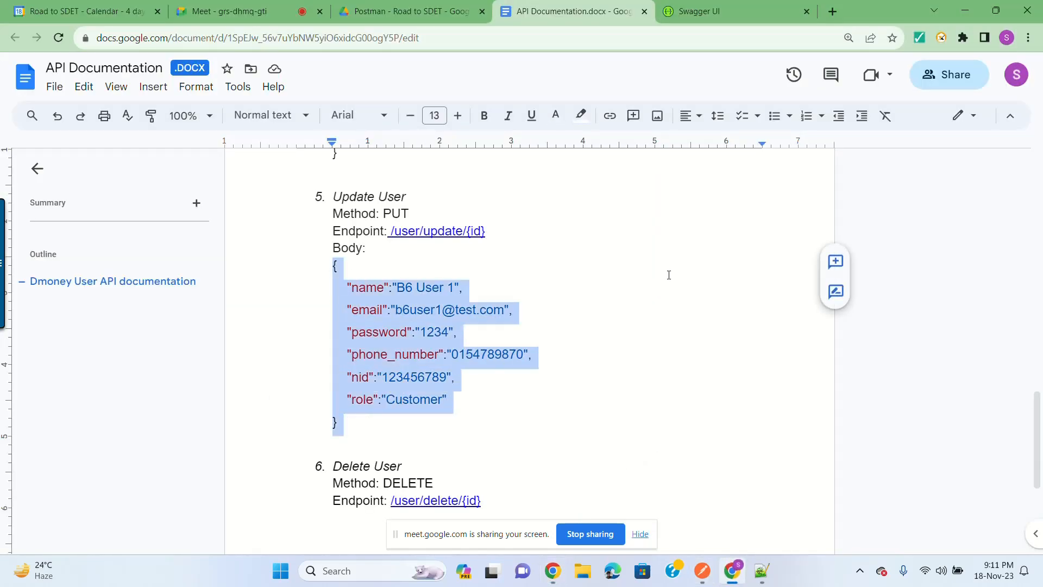
click(964, 11)
click(480, 244)
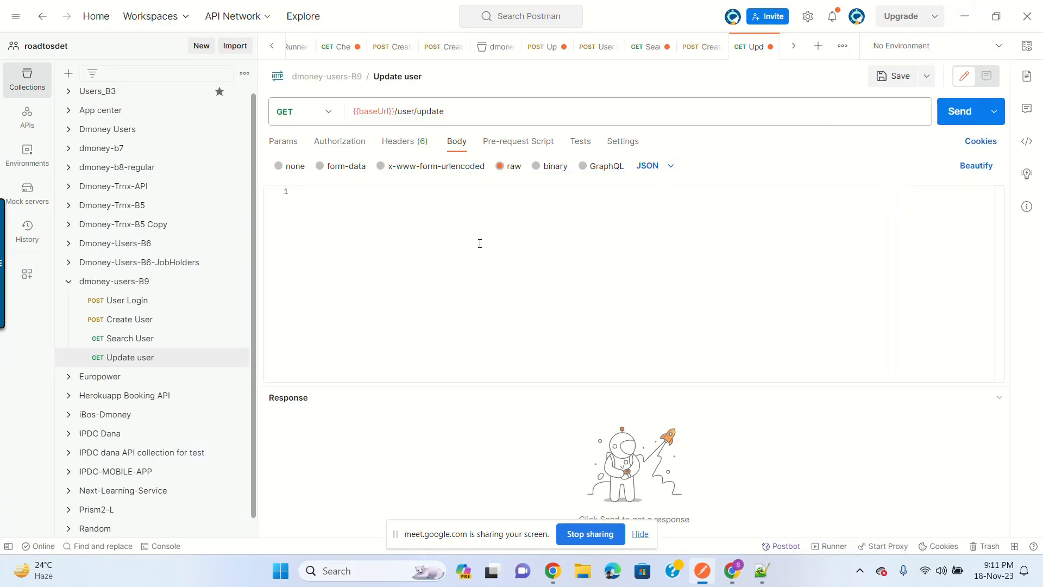
Step: Paste the documented user JSON and change the name from 'B6 User 1' to 'B9 Test User update'
key(ctrl+v)
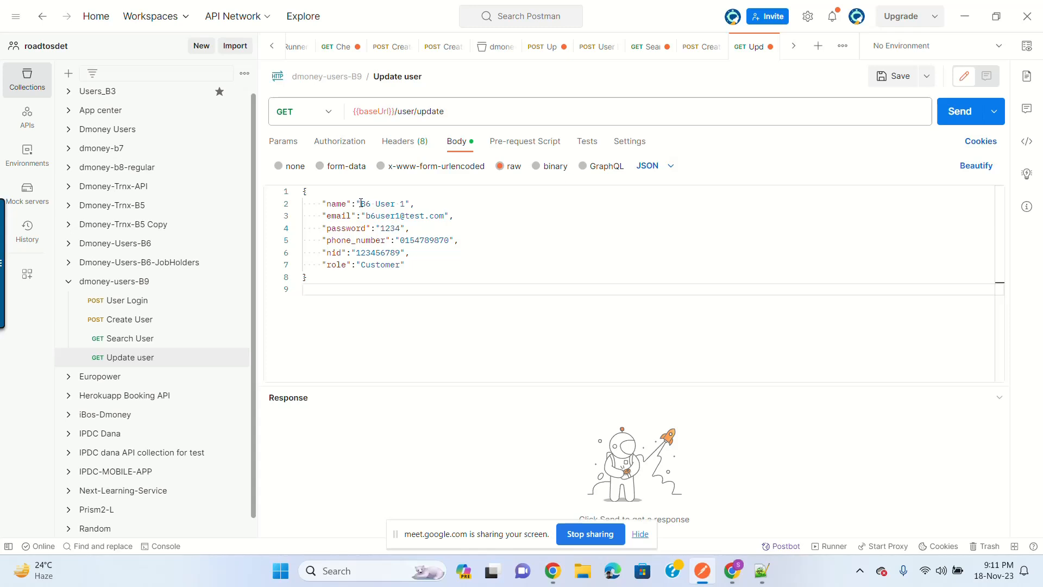
drag(361, 202, 404, 202)
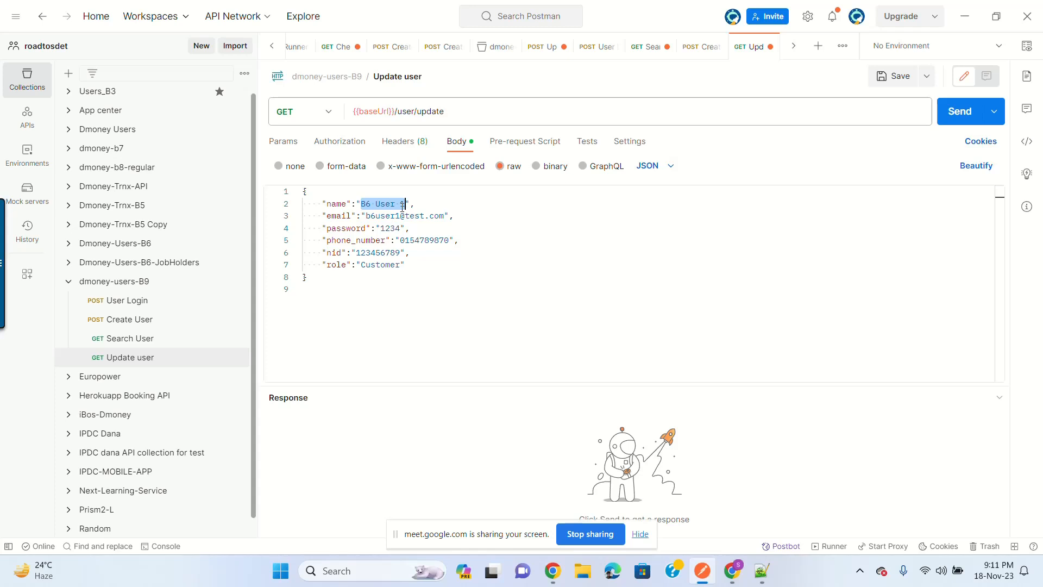
click(419, 280)
drag(361, 204, 404, 202)
text(B9 Test)
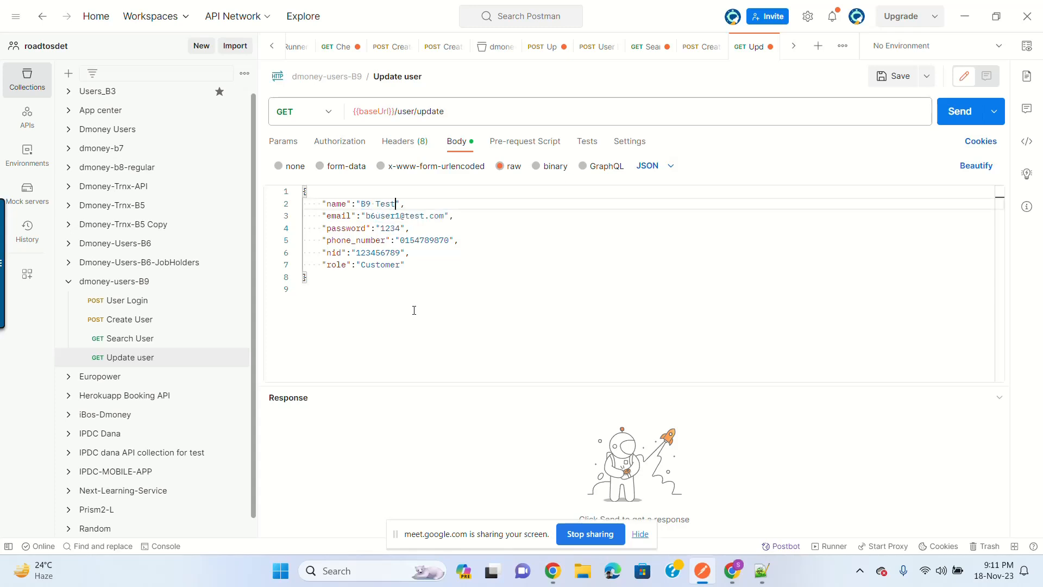
text( User update)
click(471, 267)
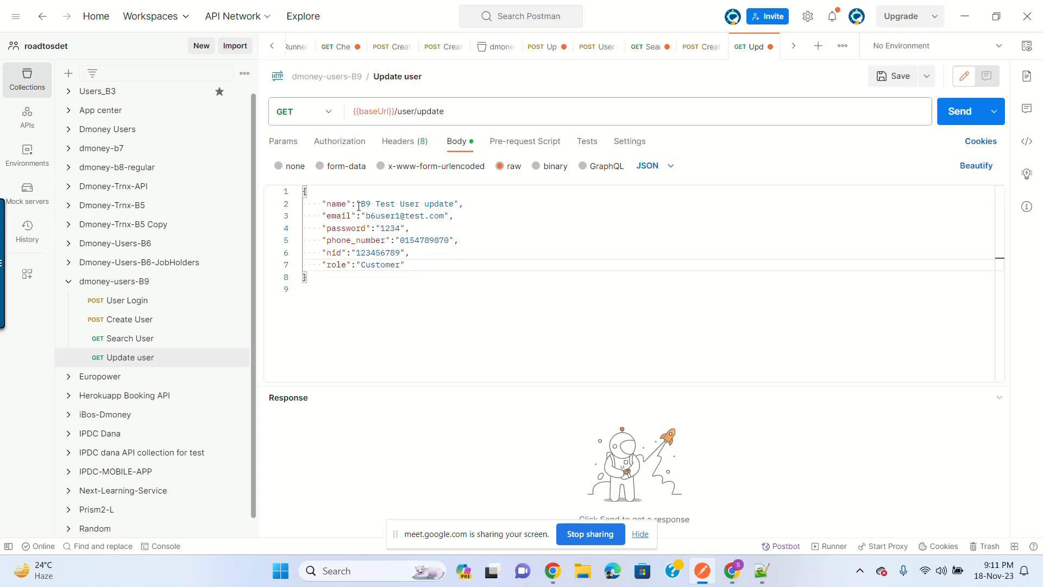
drag(359, 206, 455, 205)
click(455, 205)
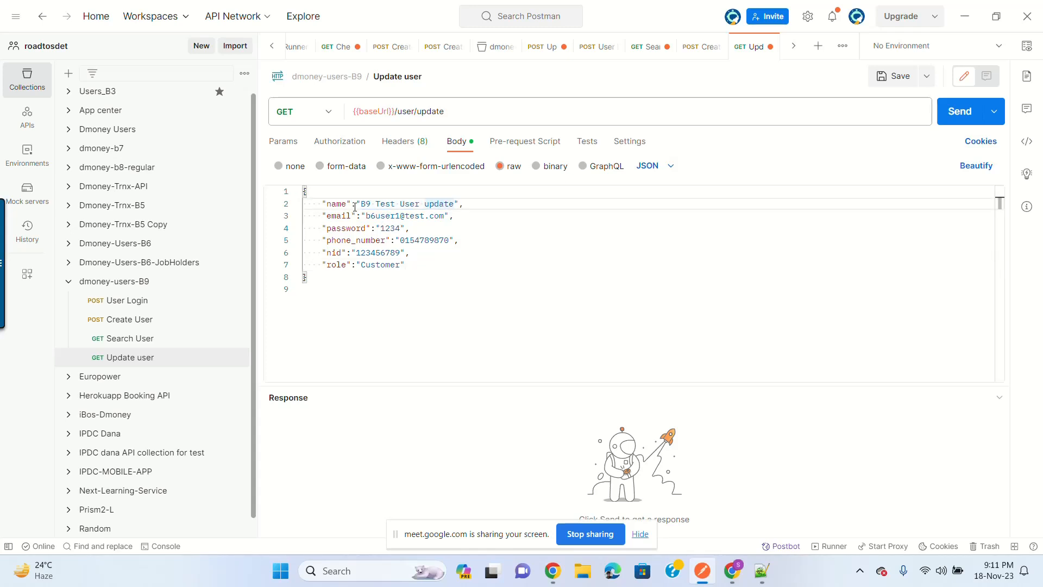
click(406, 215)
drag(367, 217, 443, 217)
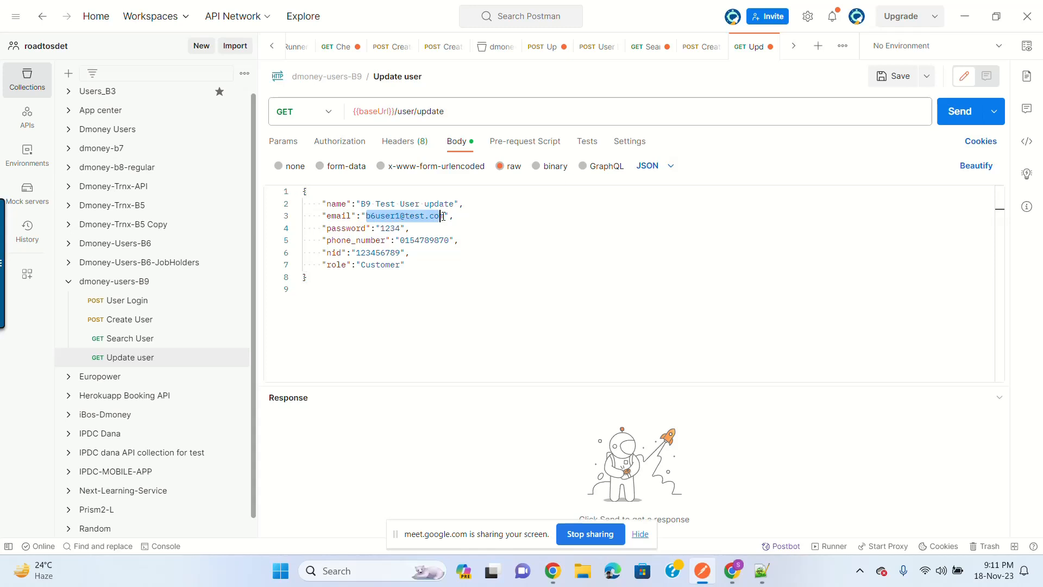
click(153, 356)
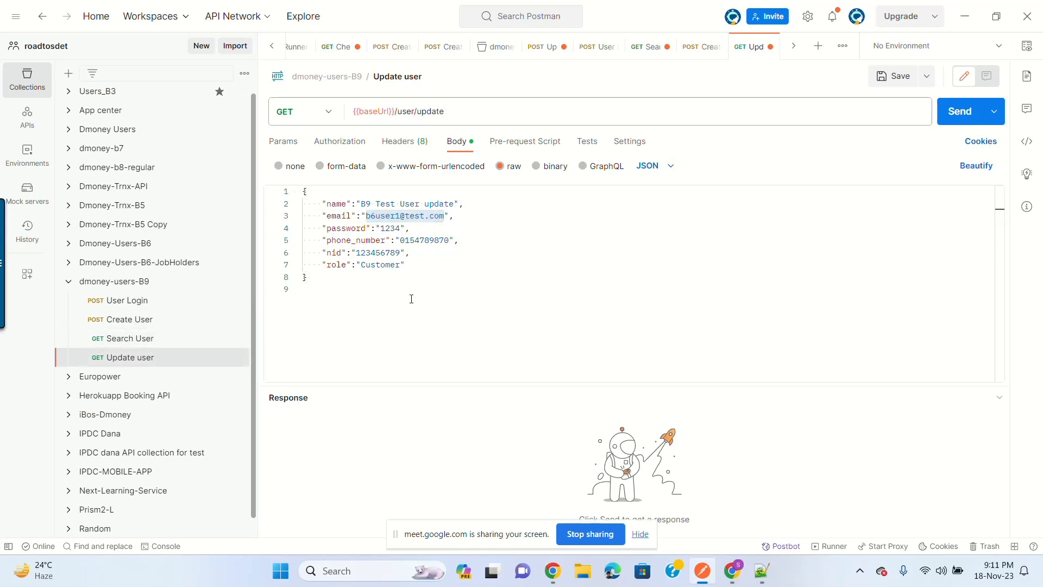
Step: Replace the body's email and phone number with the stored customerEmail and customerPhoneNumber values
click(145, 280)
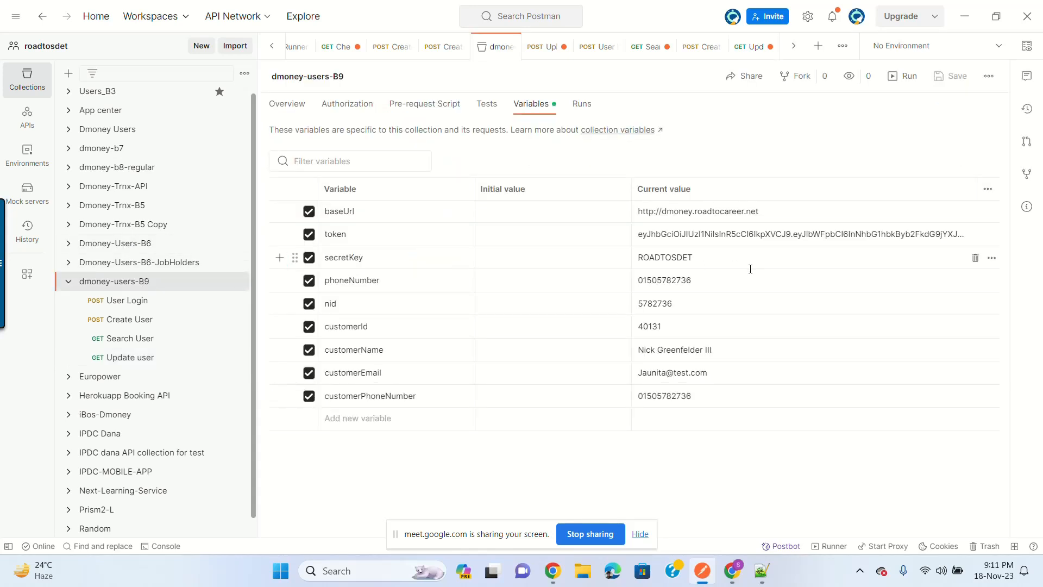
triple_click(671, 373)
key(ctrl+c)
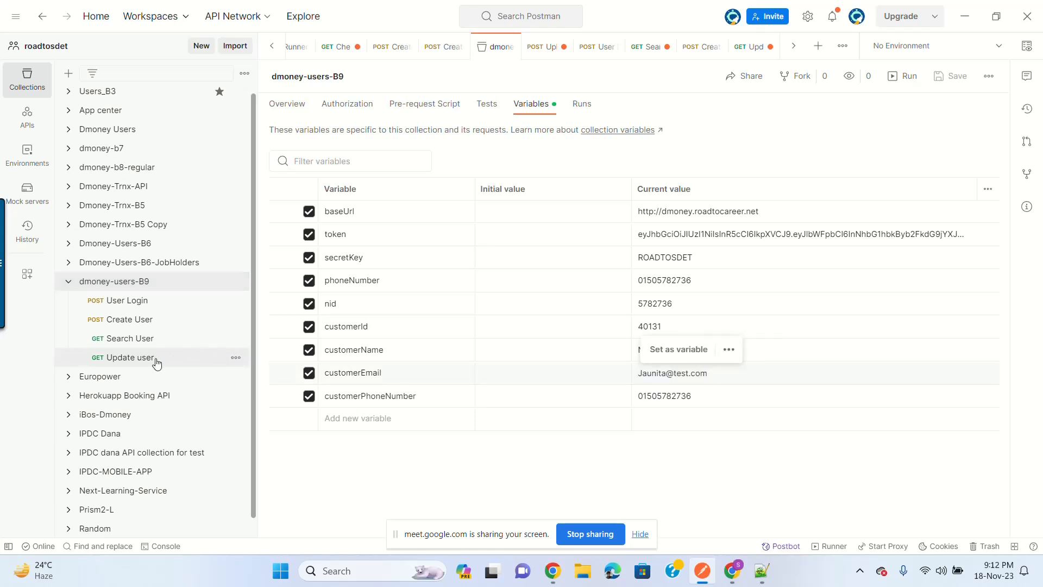
click(155, 358)
double_click(368, 217)
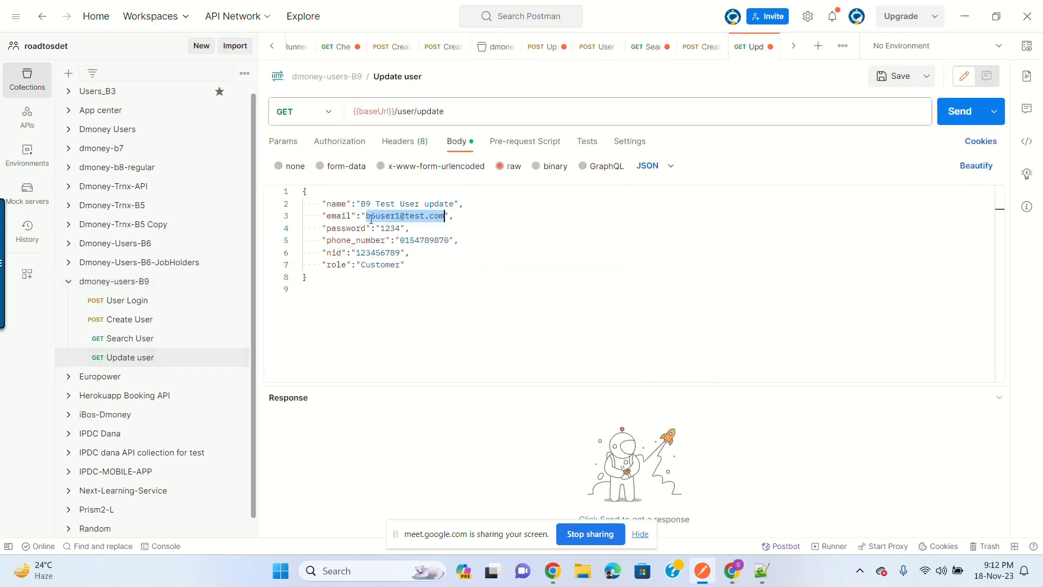
key(ctrl+v)
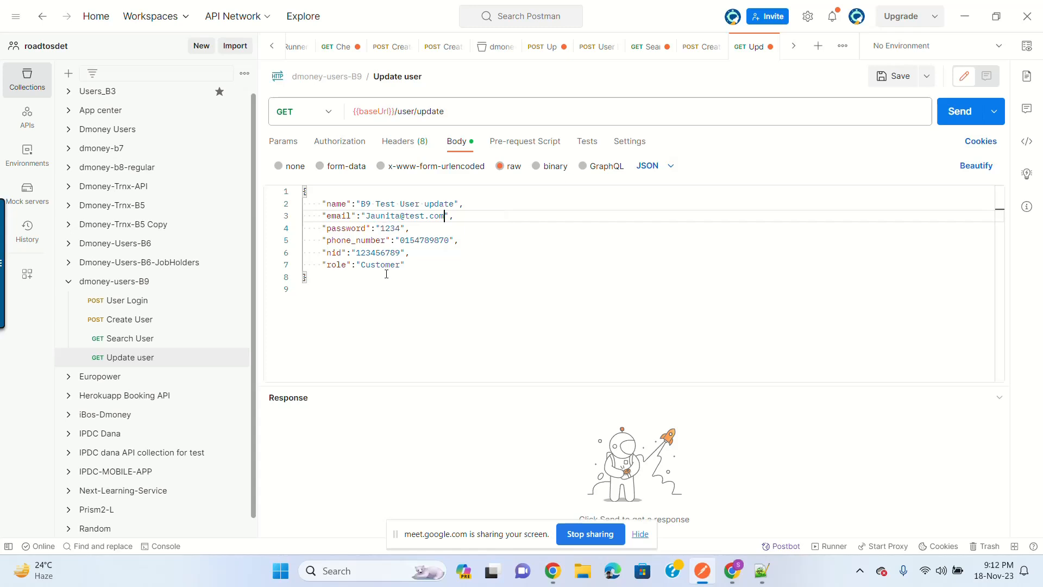
click(205, 281)
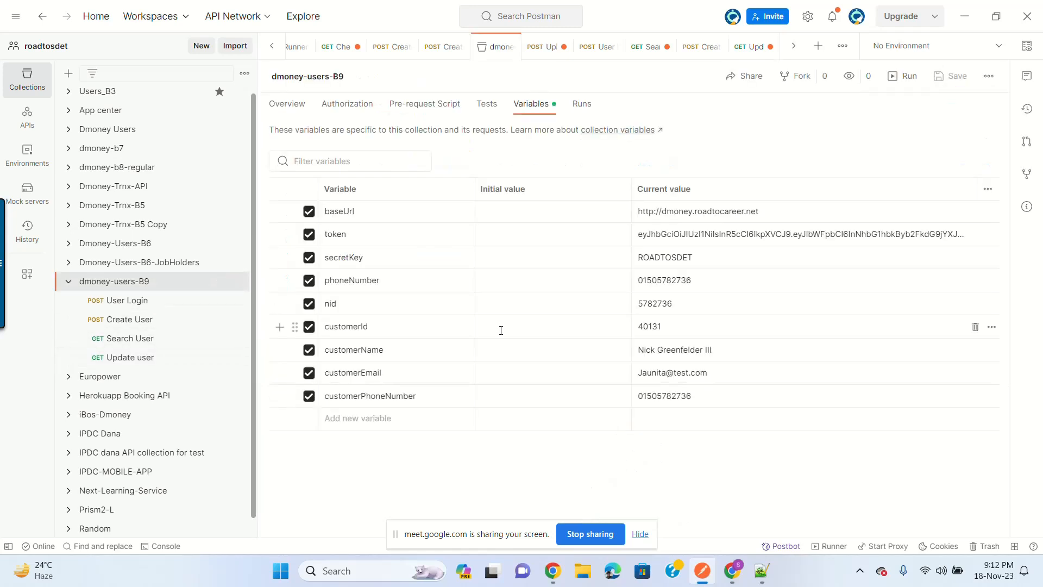
click(652, 417)
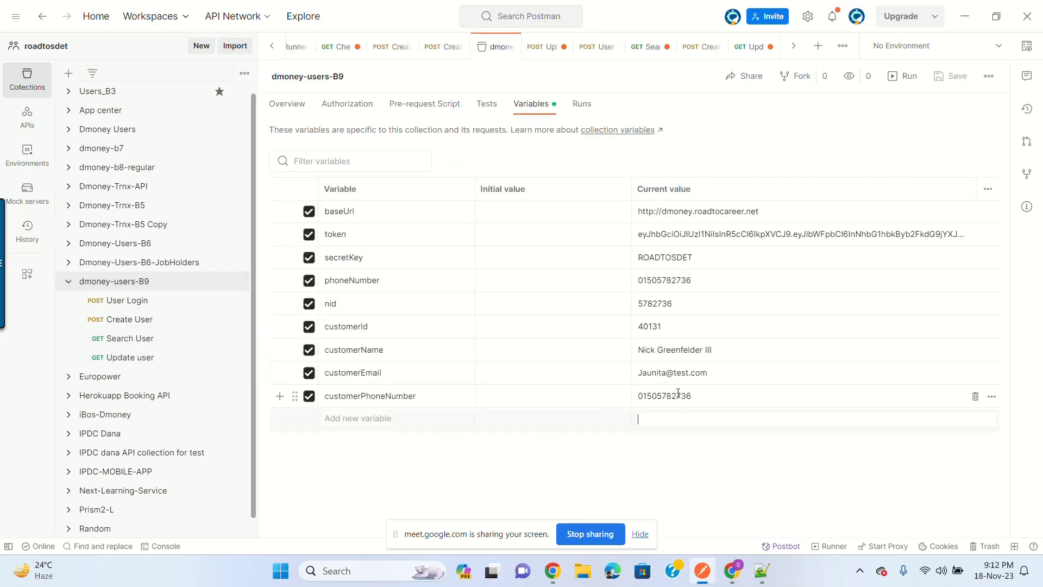
double_click(678, 395)
key(ctrl+c)
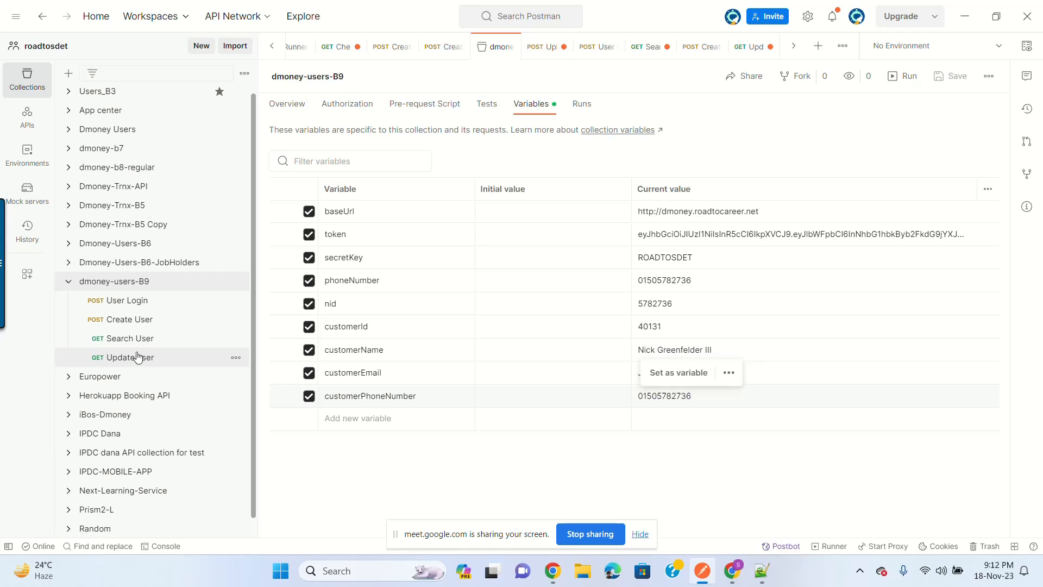
click(138, 357)
double_click(410, 243)
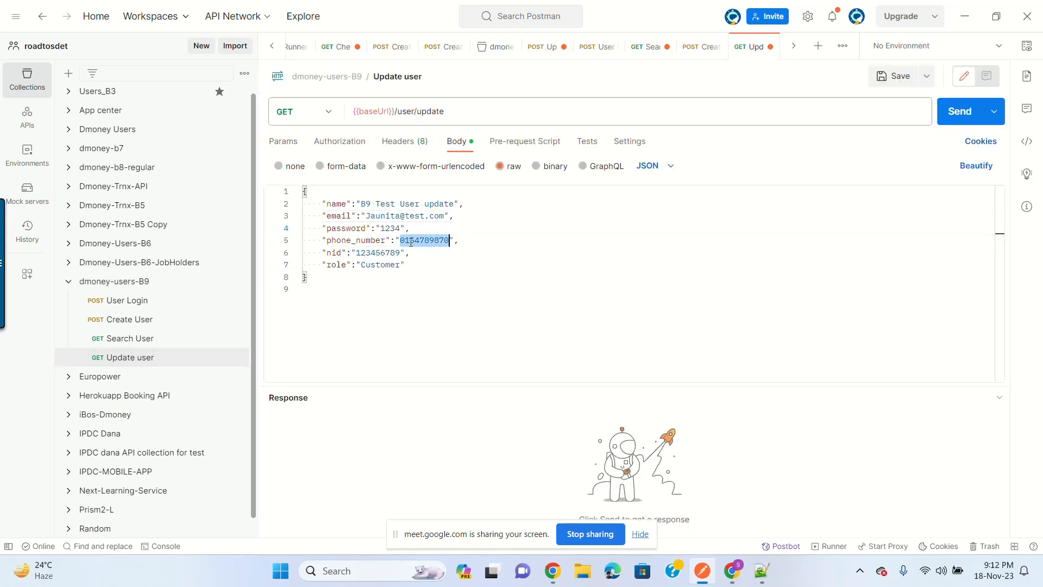
key(ctrl+v)
Step: Review the body's nid, name and role "Customer", then save the Update user request
double_click(373, 253)
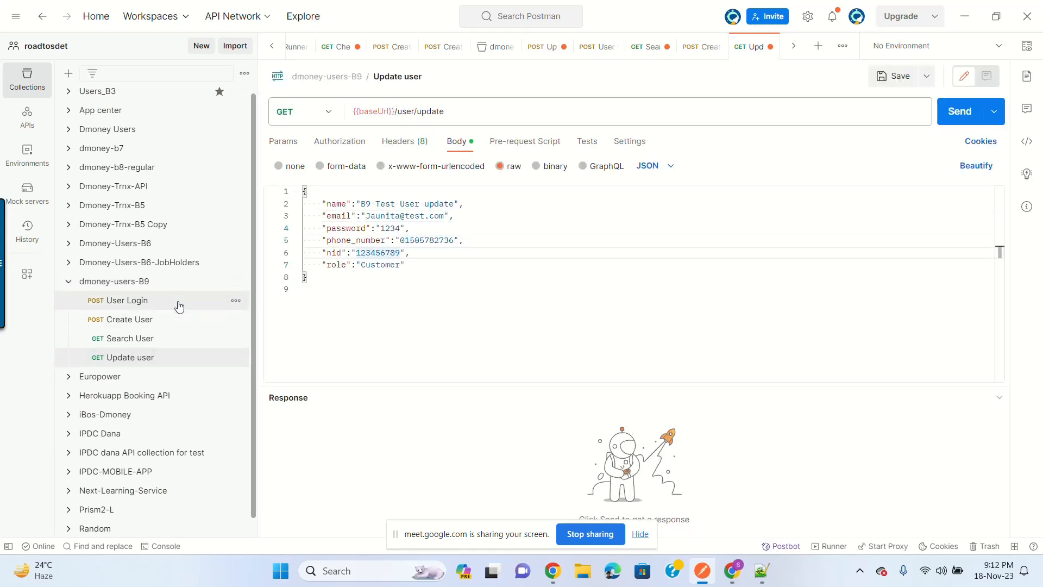
click(155, 284)
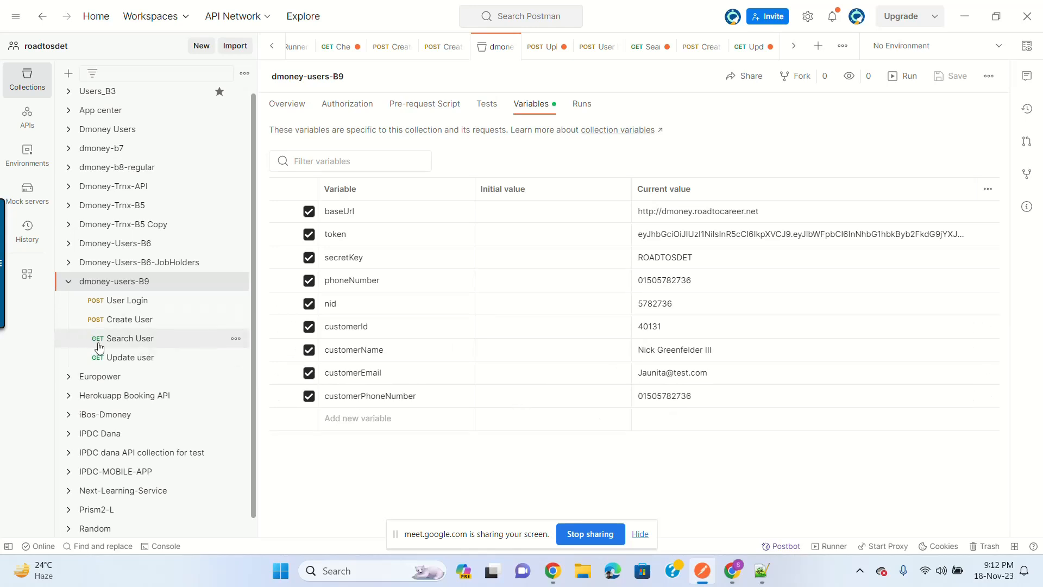
click(125, 359)
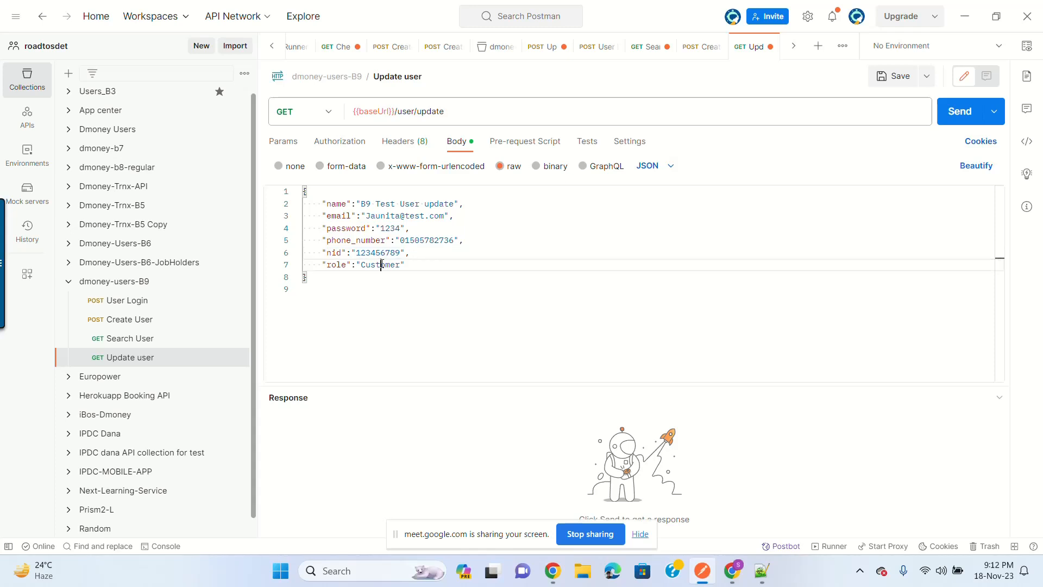
double_click(381, 264)
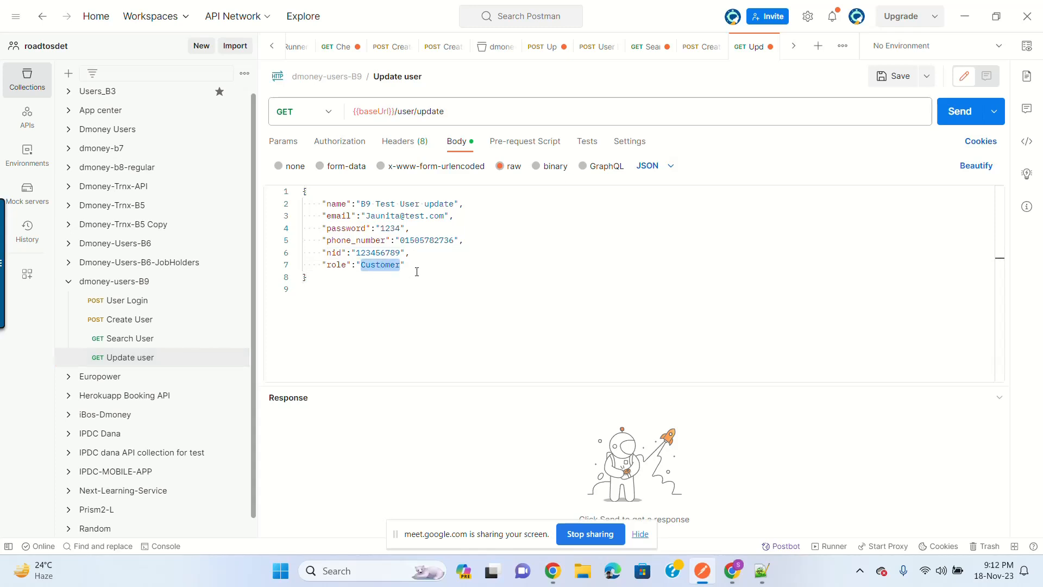
drag(360, 203, 459, 204)
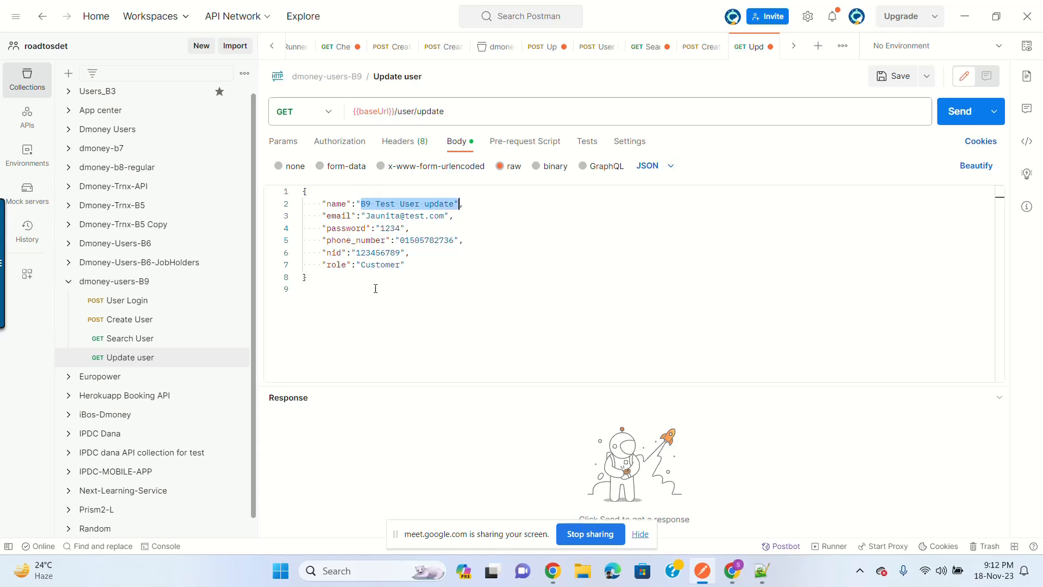
double_click(375, 264)
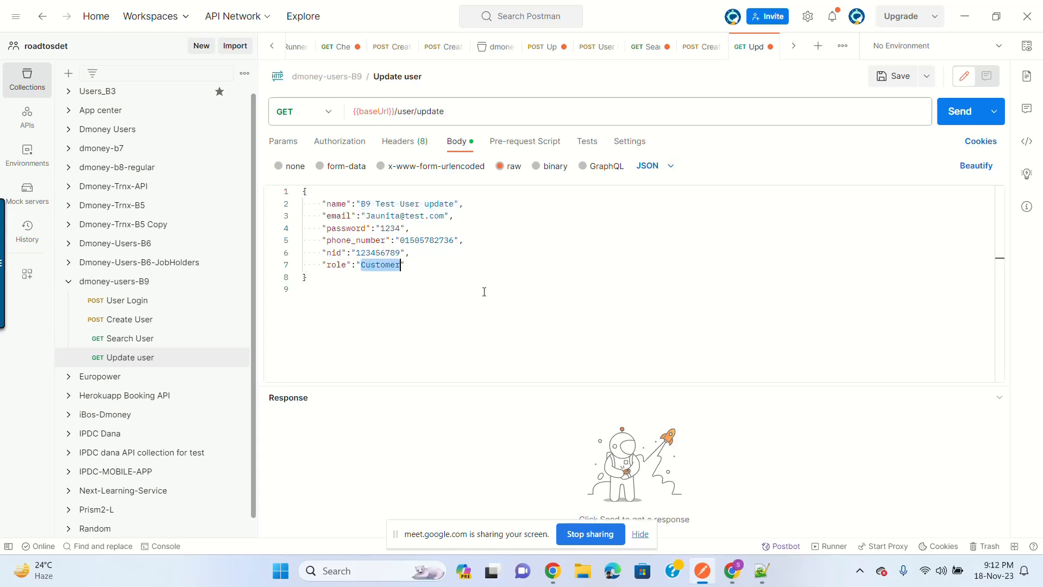
click(396, 215)
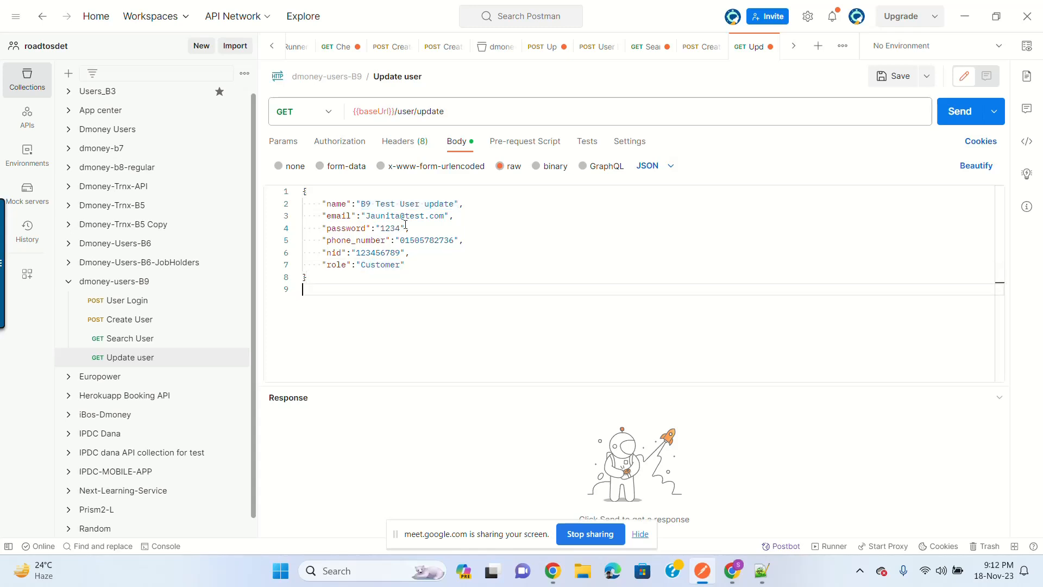
click(386, 252)
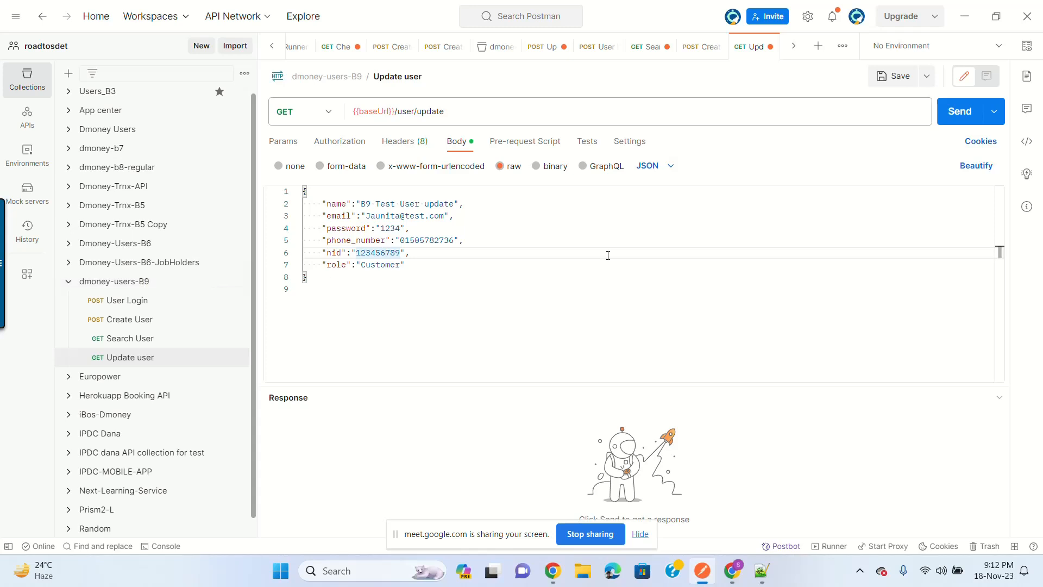
click(894, 76)
Step: Extend the URL to {{baseUrl}}/user/update/{{customerId}} and save
click(136, 287)
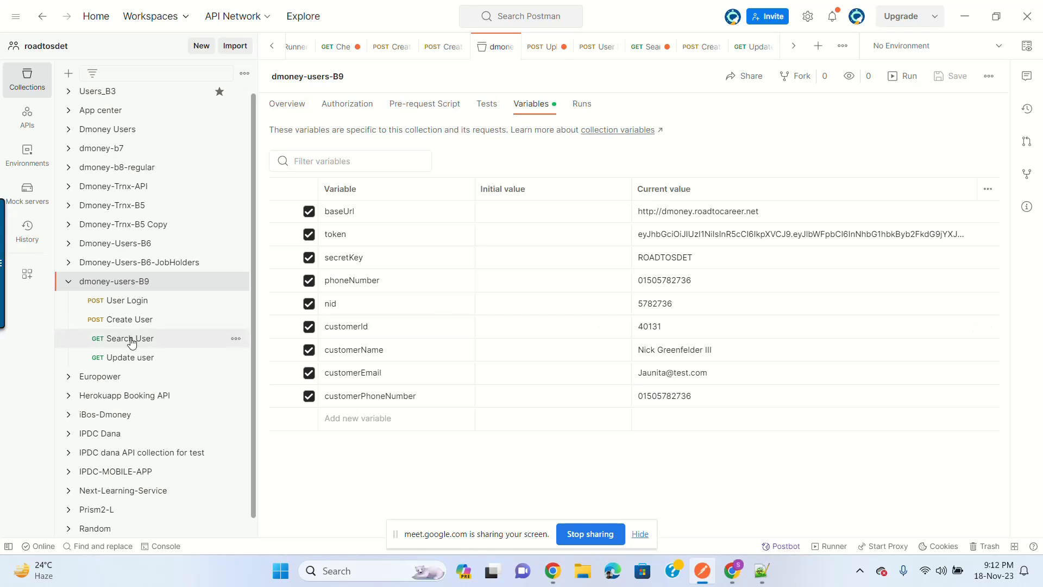
click(133, 358)
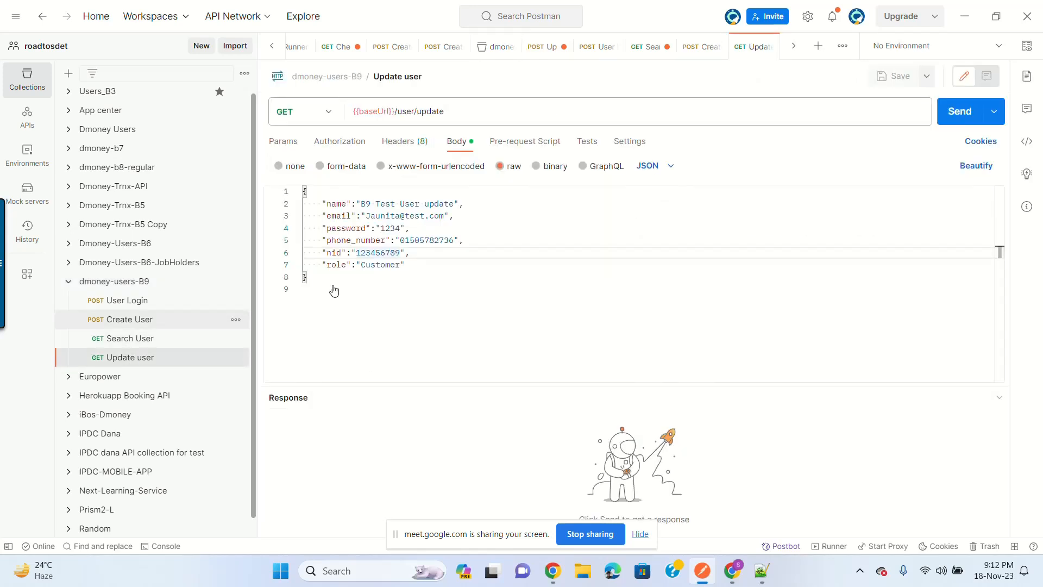
click(475, 114)
text(/)
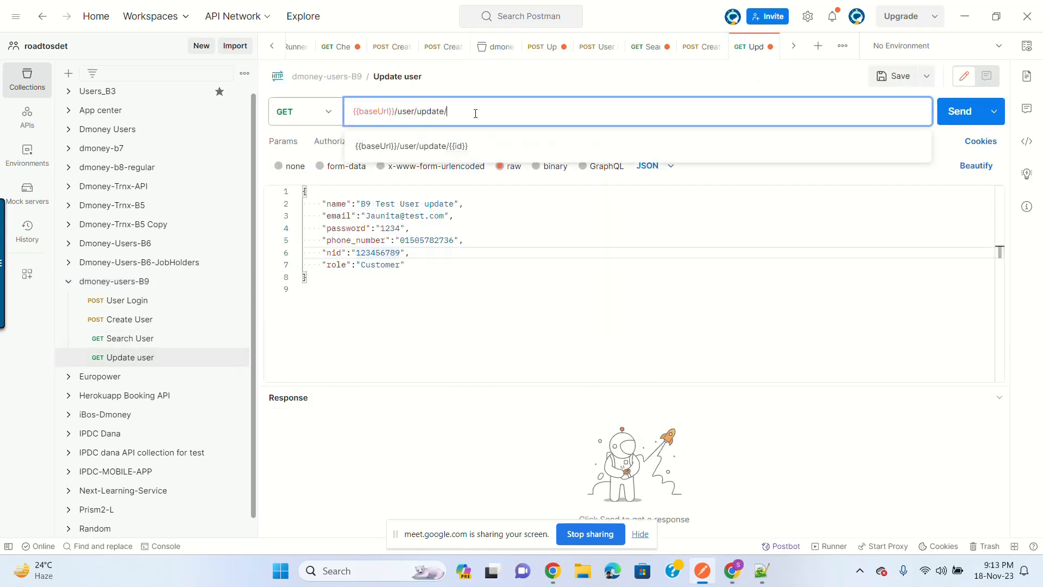
text({{id)
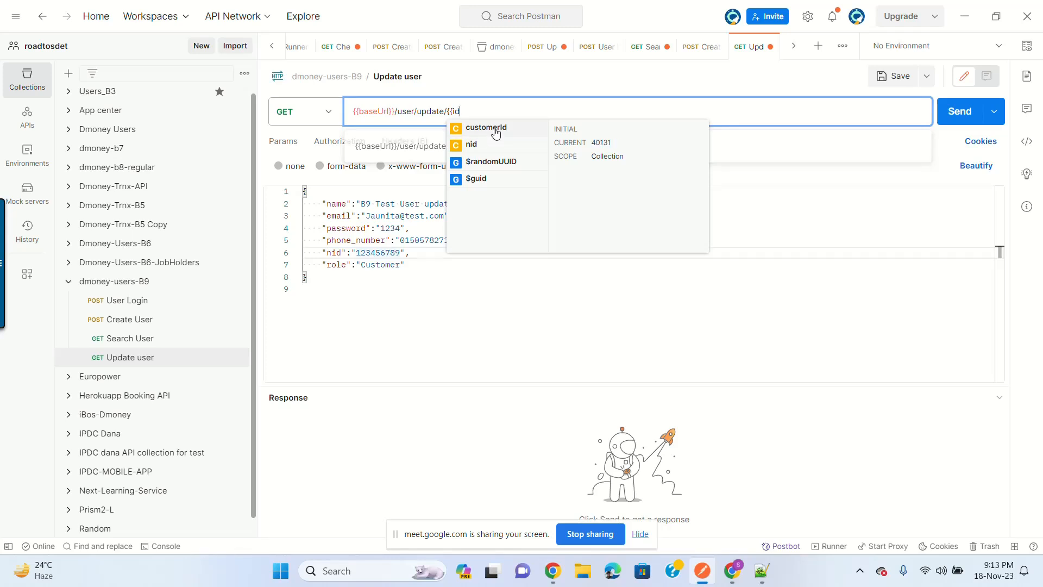
click(494, 132)
click(888, 78)
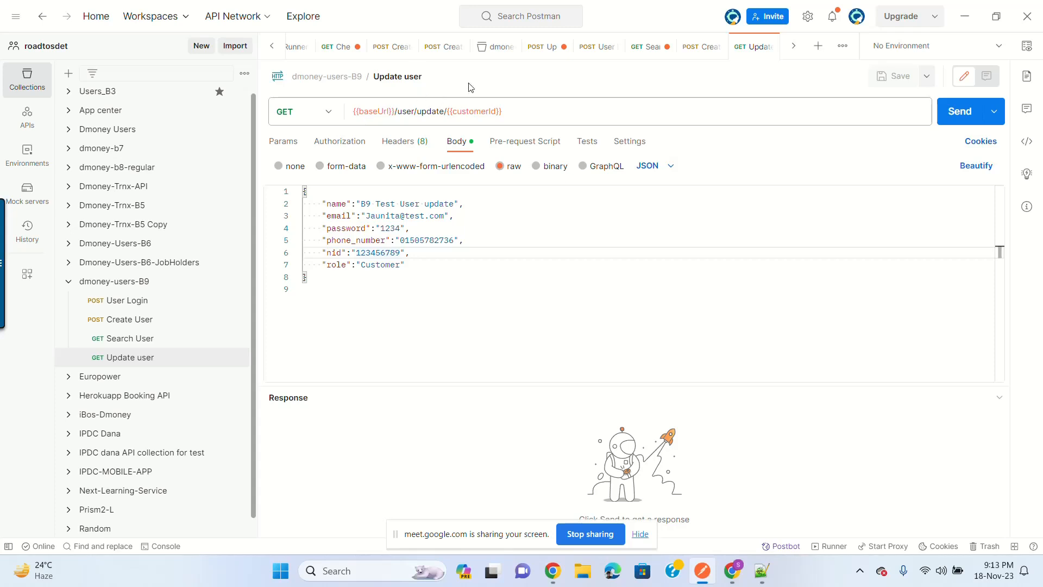
Step: Switch the method to PUT, save, and send, getting 401 "No Token Found!"
click(327, 112)
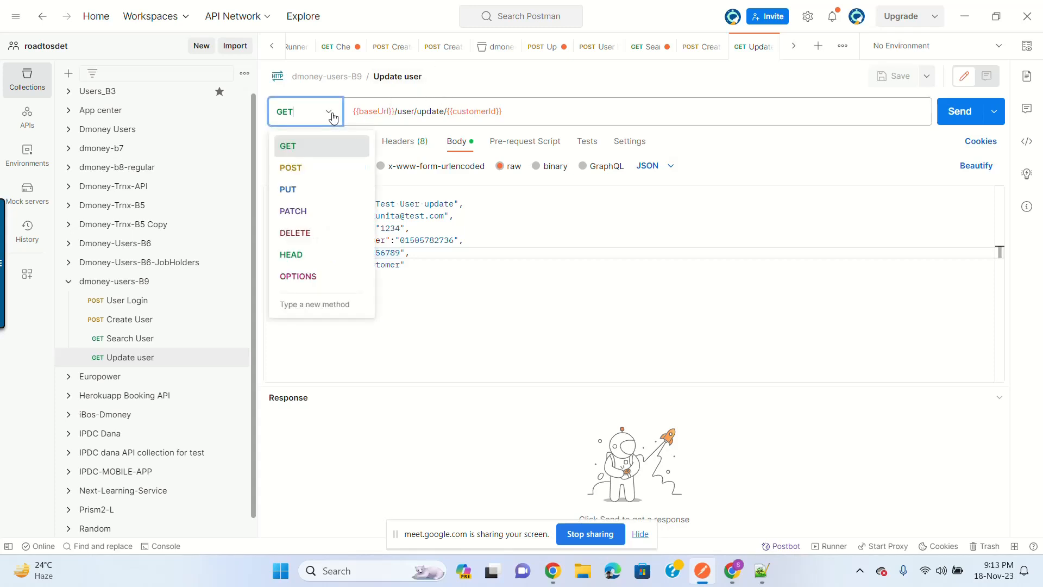
click(308, 190)
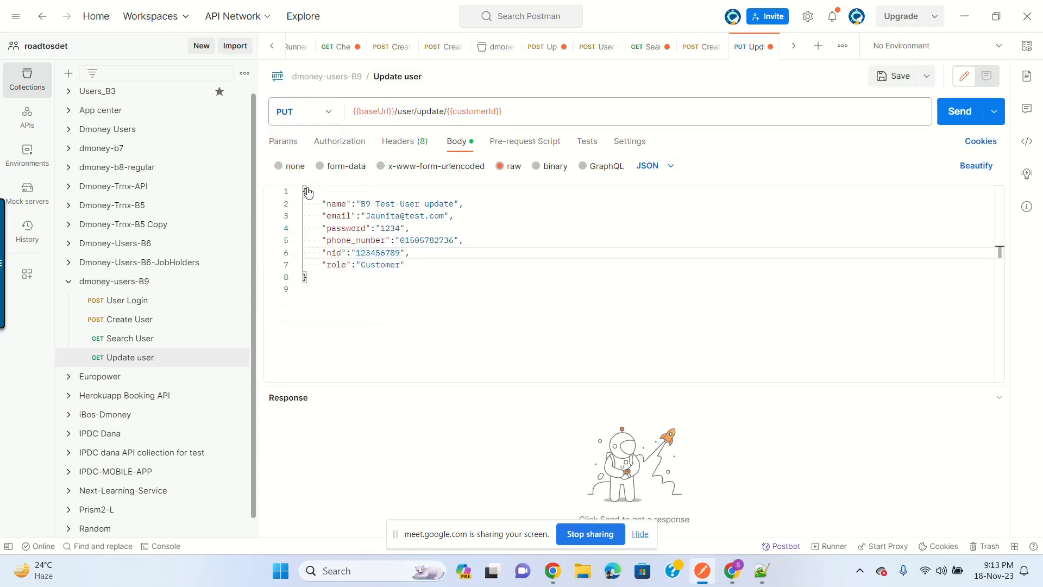
key(ctrl+s)
click(955, 112)
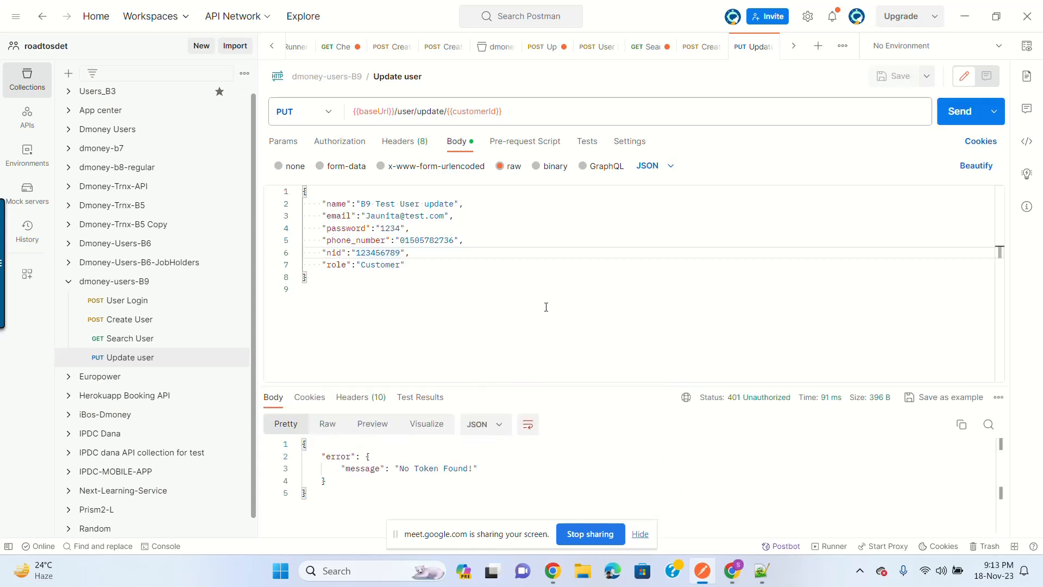
Step: Set API Key authorization sending Authorization: {{token}} as a header, and save
click(413, 143)
scroll(382, 362, down, 2)
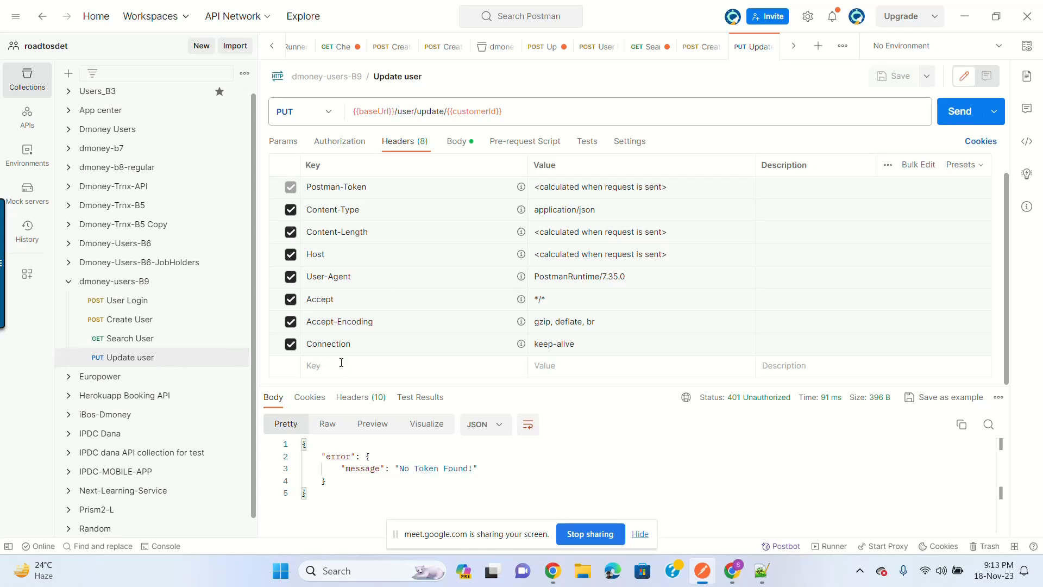
click(340, 143)
click(422, 182)
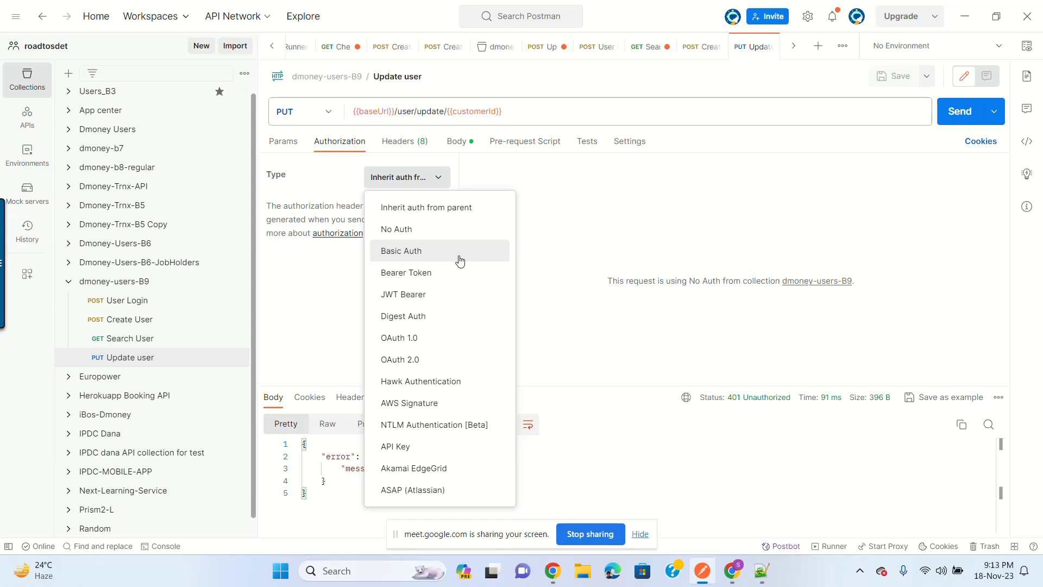
click(464, 454)
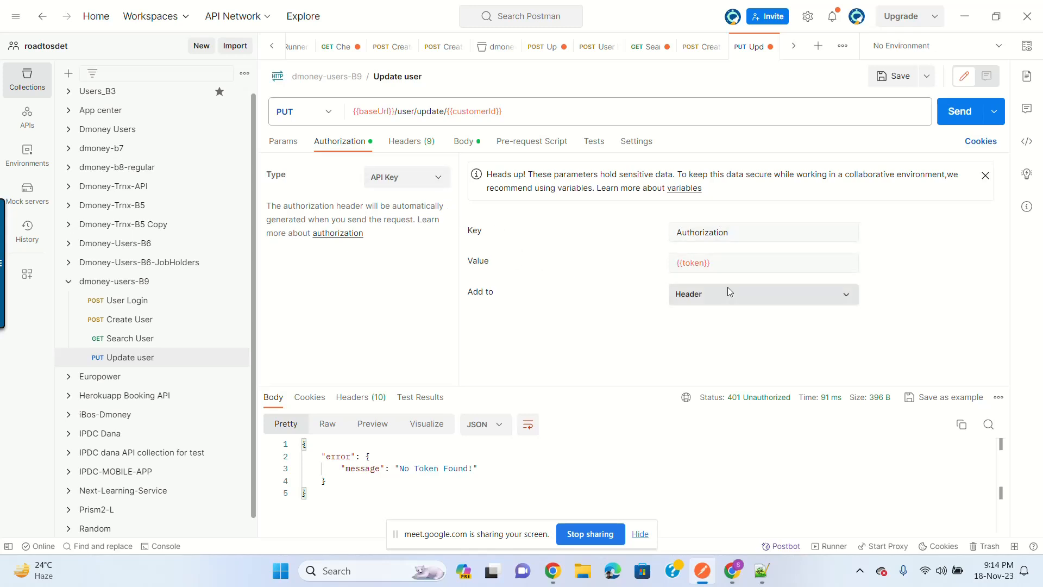
click(898, 76)
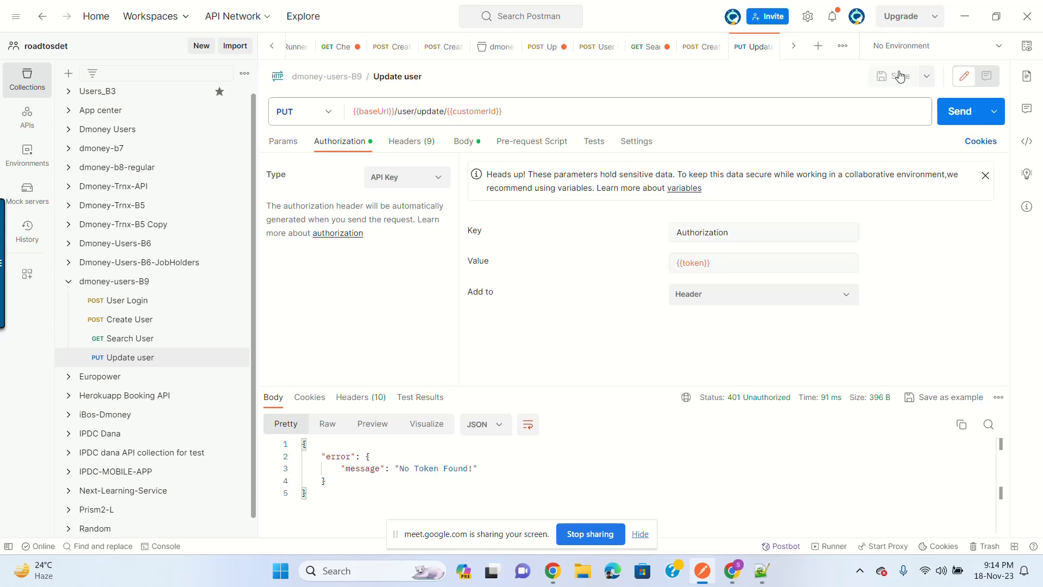
Step: Confirm the Authorization header now appears in Update user's headers
click(411, 142)
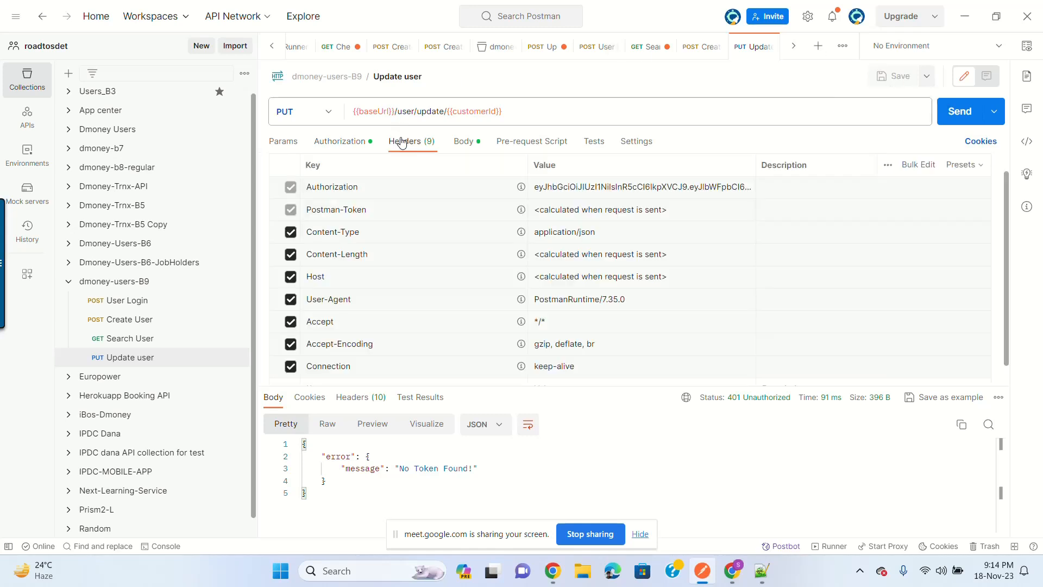
scroll(413, 187, down, 1)
click(343, 144)
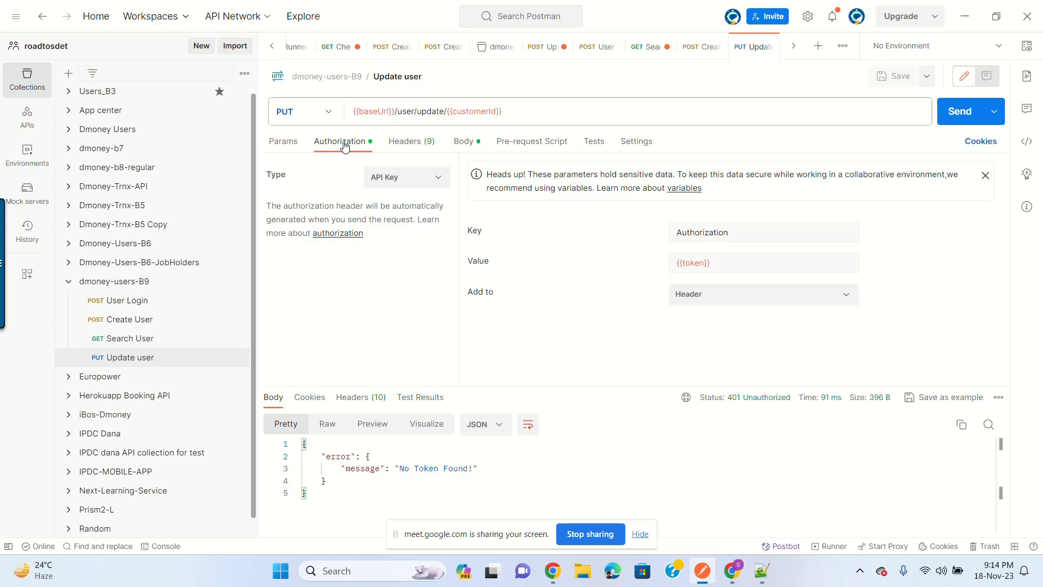
click(416, 142)
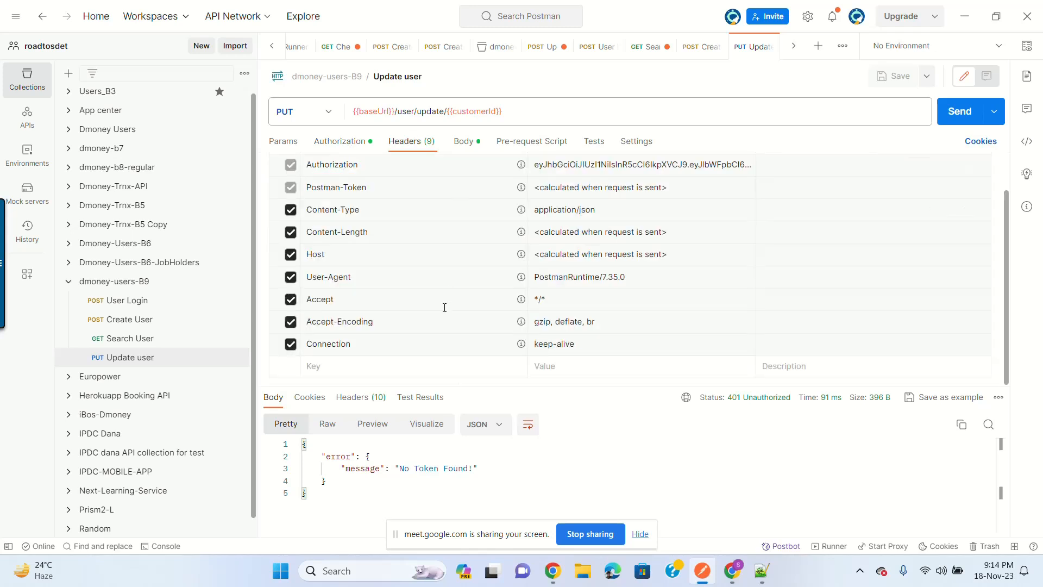
scroll(359, 370, up, 1)
scroll(359, 370, down, 1)
Step: Select the X-AUTH-SECRET-KEY header name in the Create User request's headers
click(154, 342)
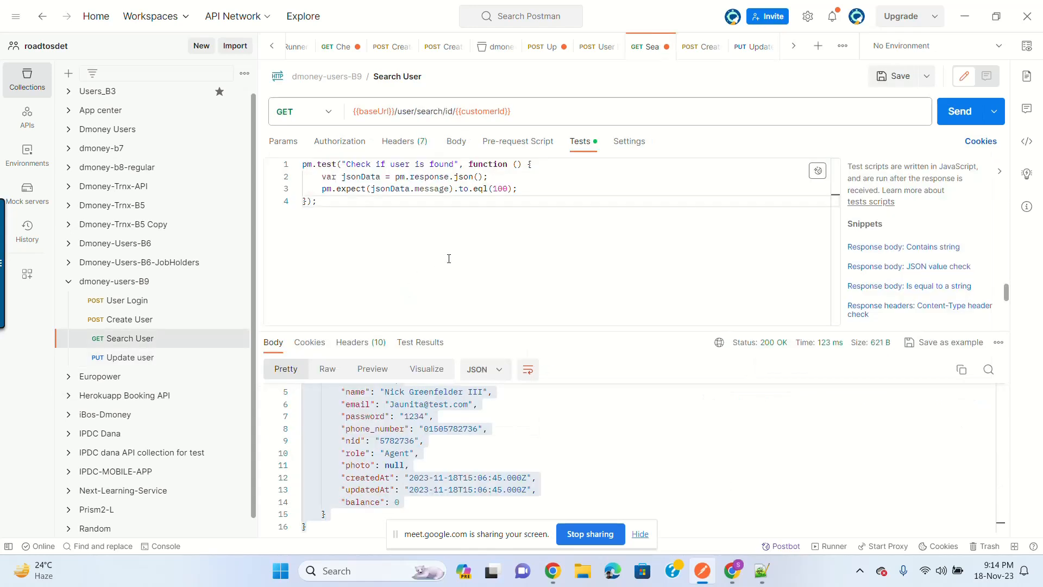
click(403, 141)
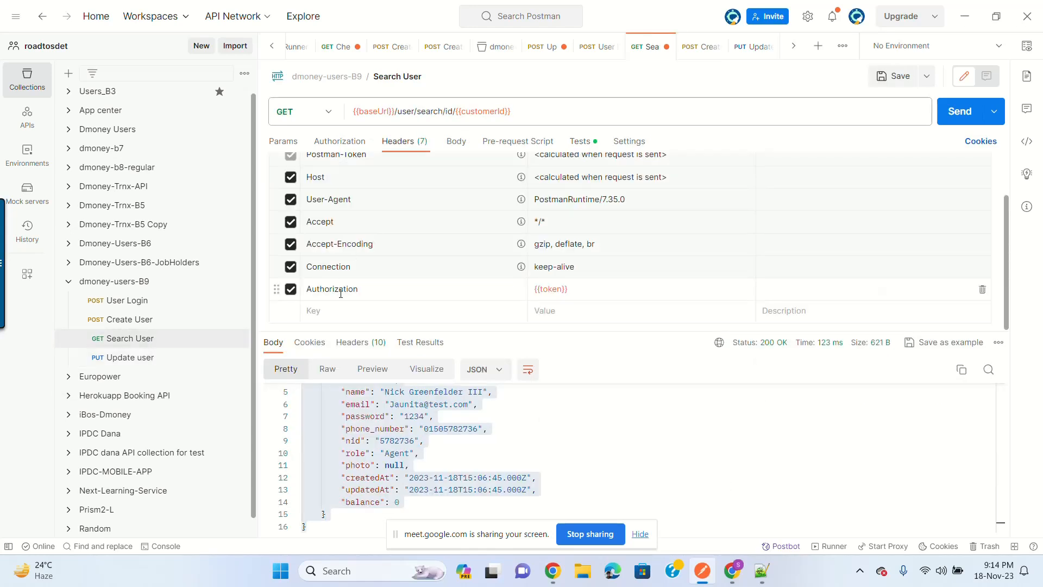
click(130, 323)
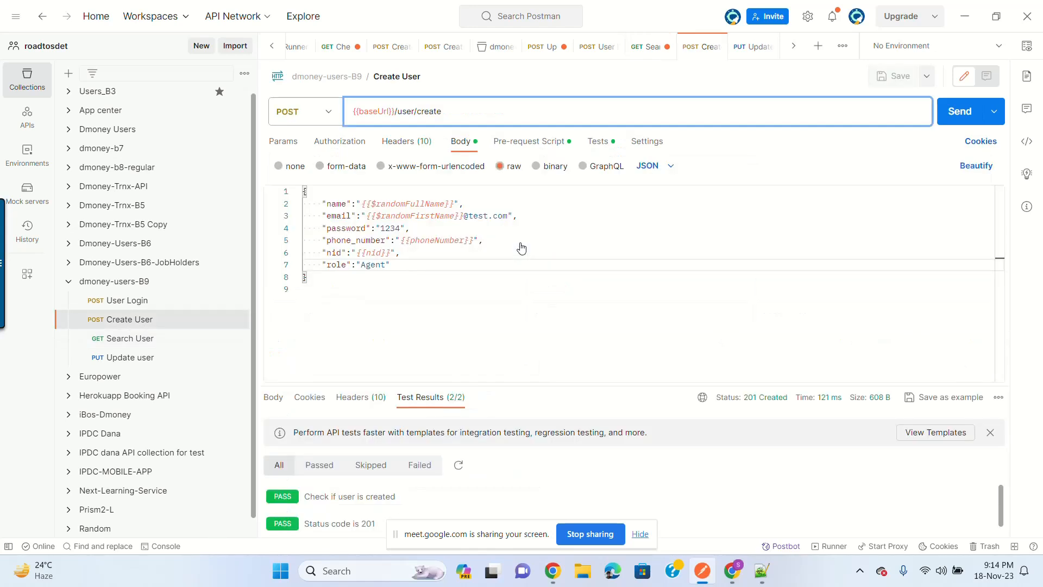
click(407, 141)
click(358, 348)
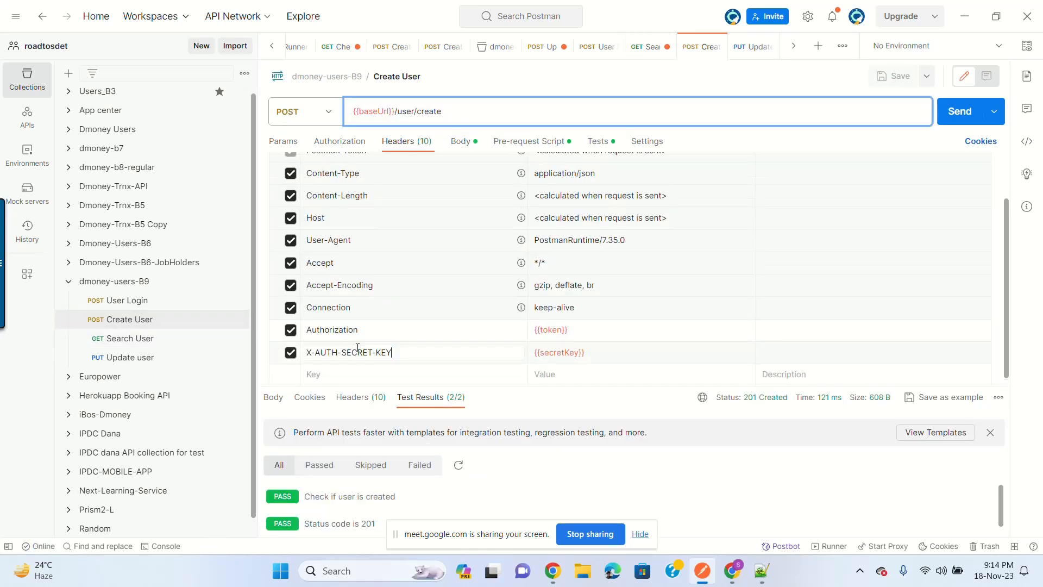
triple_click(359, 351)
key(ctrl+c)
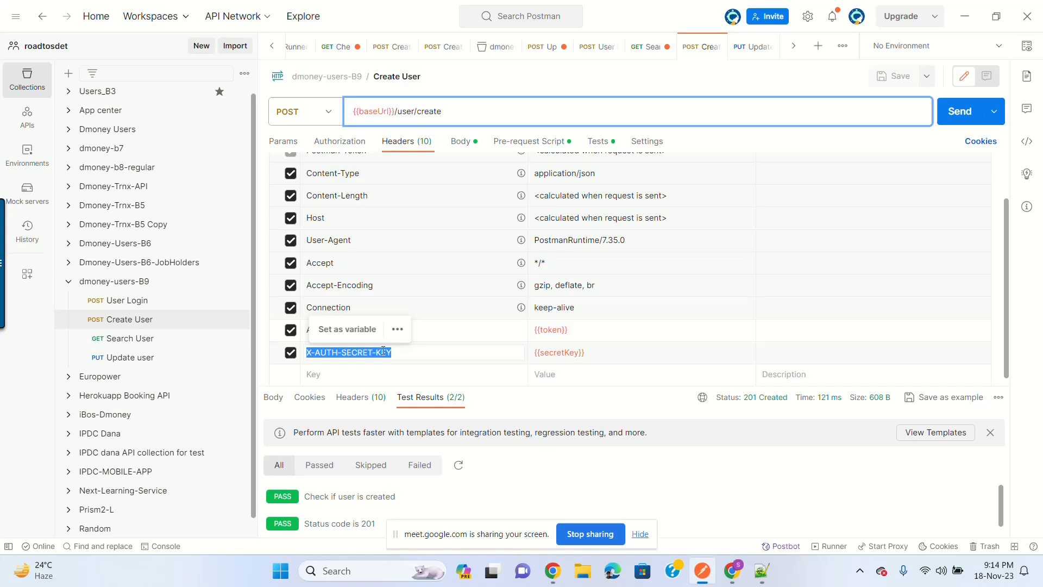
Step: Add an X-AUTH-SECRET-KEY header with value {{secretKey}} to the Update user request
click(150, 358)
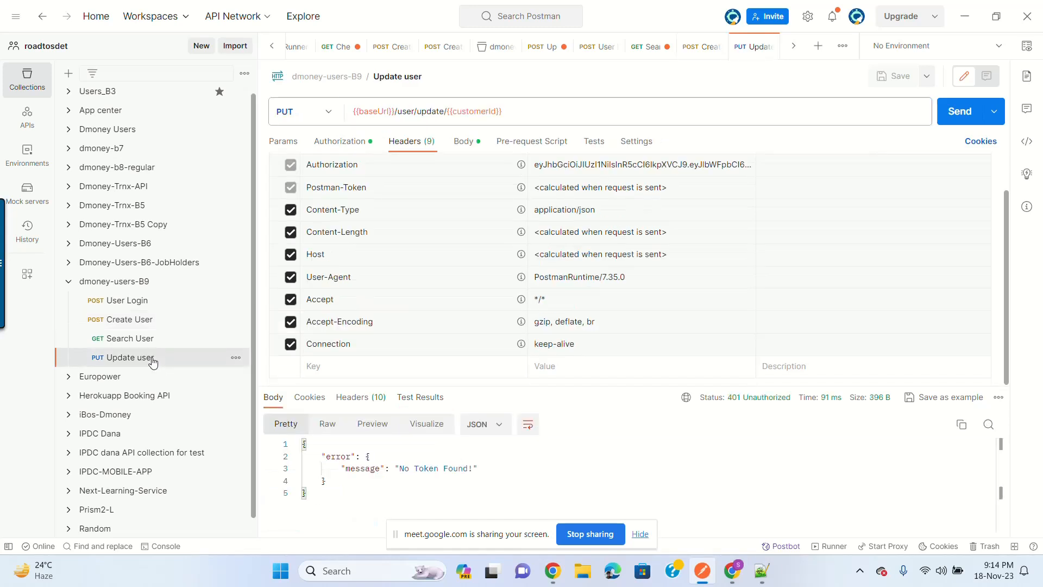
click(353, 367)
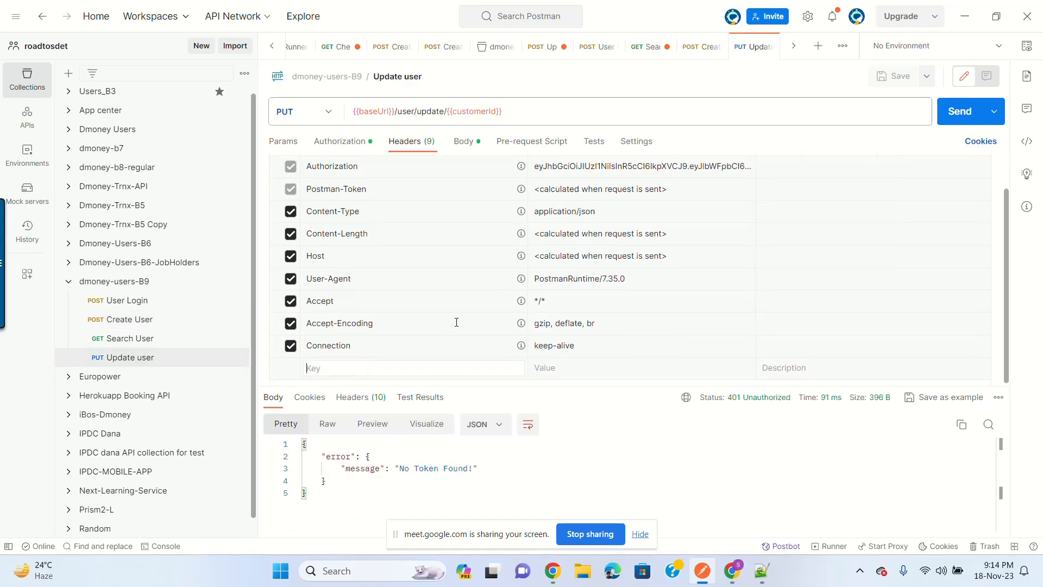
key(ctrl+v)
click(586, 367)
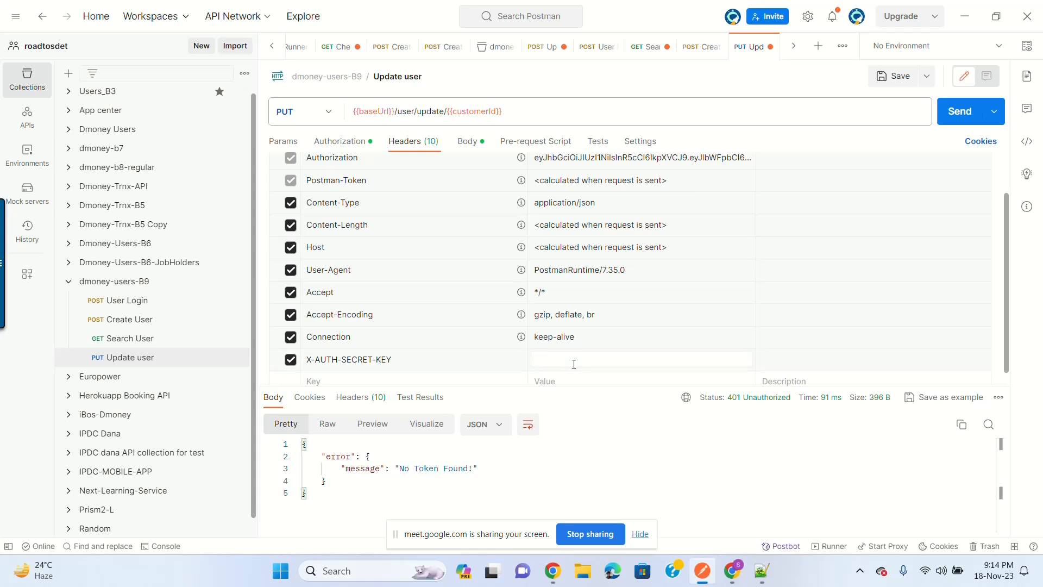
text({{sec)
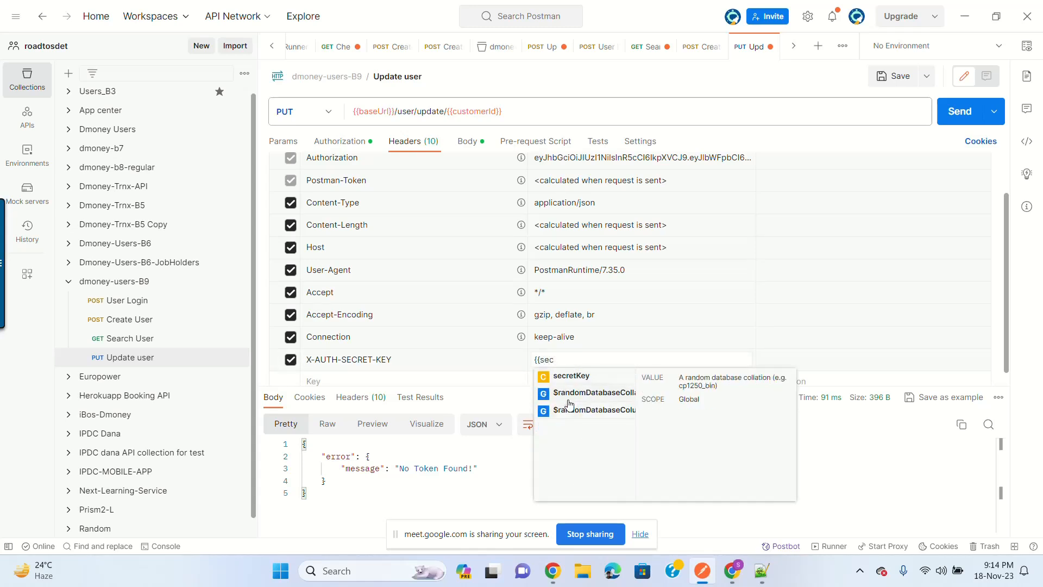
click(576, 376)
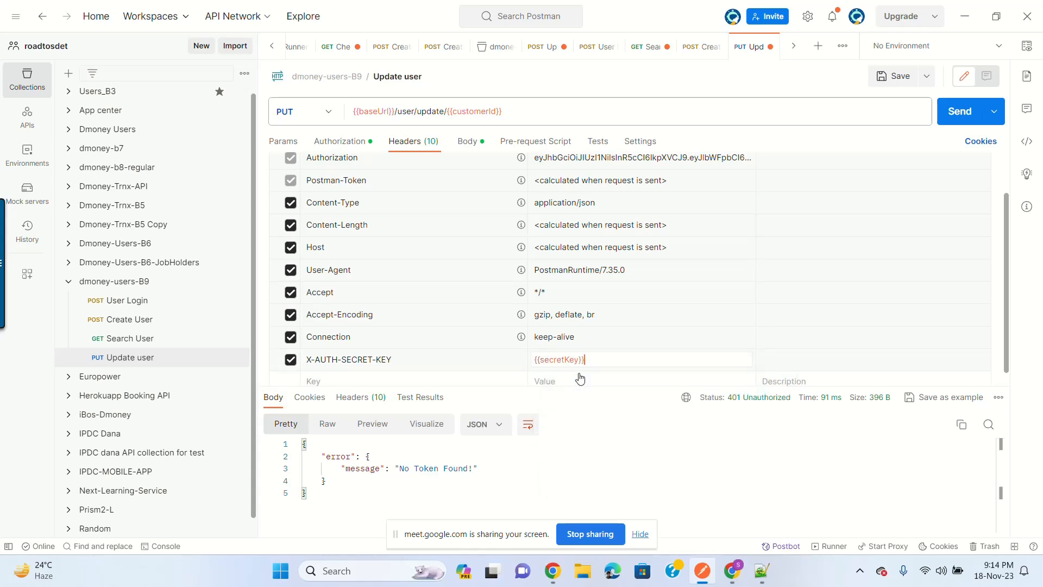
Step: Save Update user and send it, getting 200 OK with 'User updated'
click(891, 76)
click(965, 115)
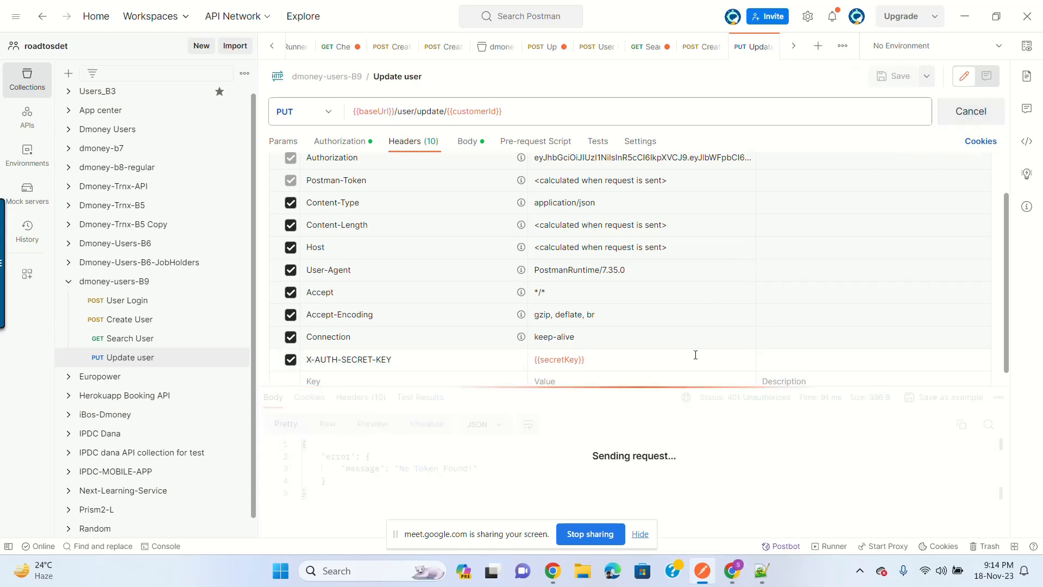
drag(651, 386, 650, 295)
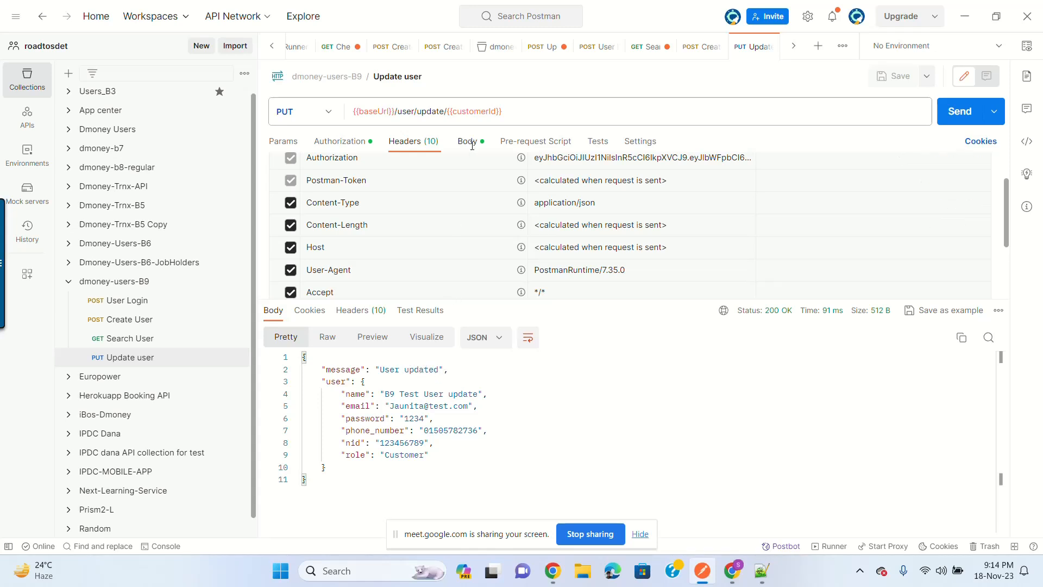
mouse_move(468, 108)
Step: Re-send Search User and confirm name 'B9 Test User update' and role 'Customer', then return to Update user
click(137, 339)
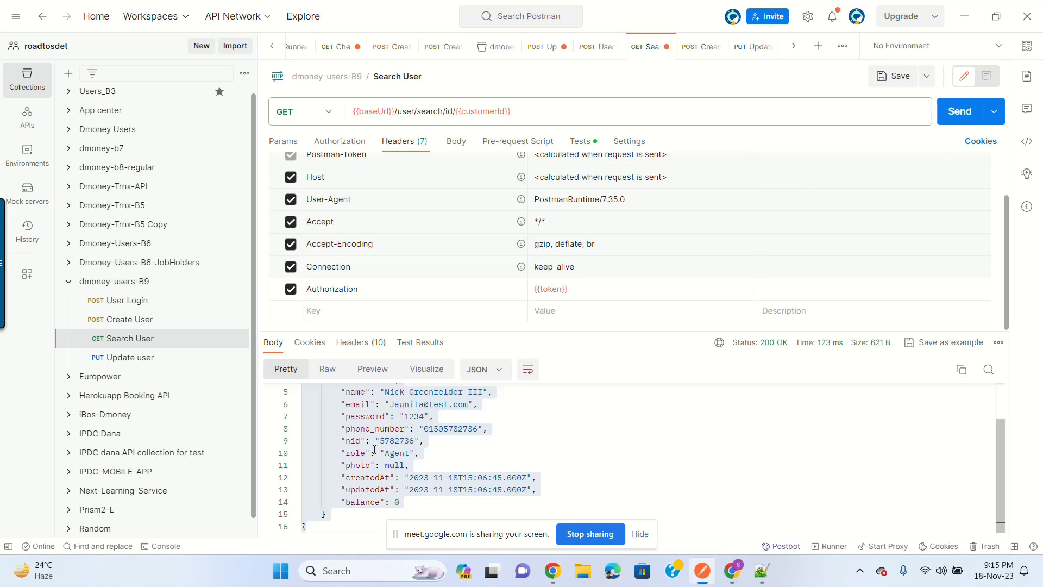
scroll(404, 455, up, 2)
mouse_move(500, 109)
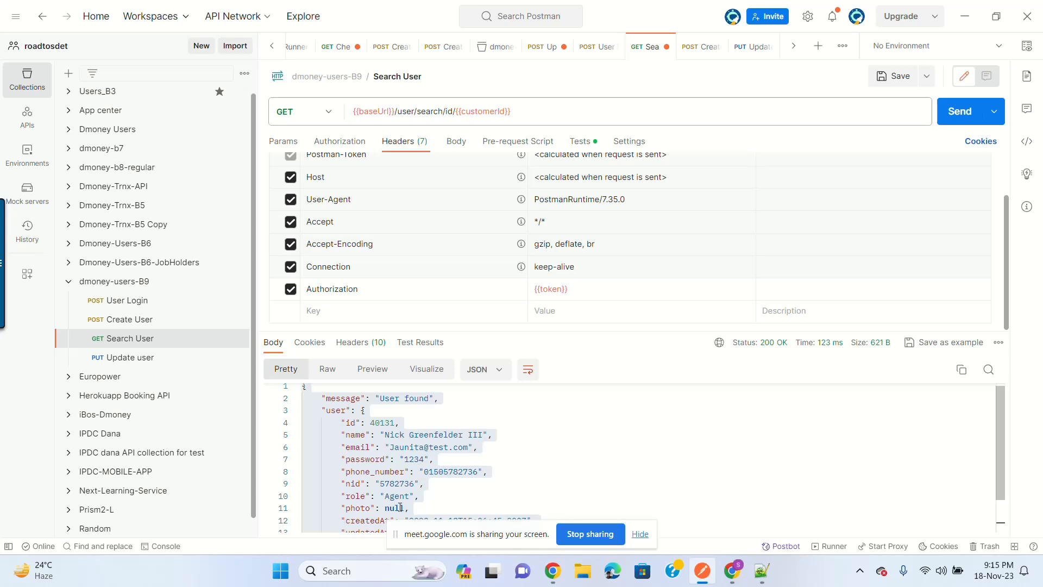
scroll(518, 474, down, 2)
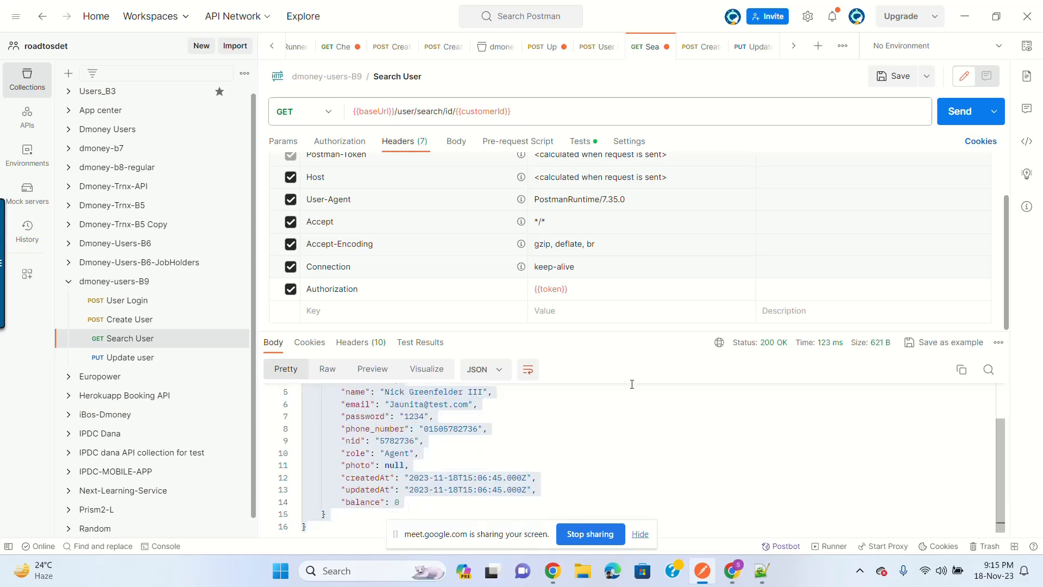
click(964, 116)
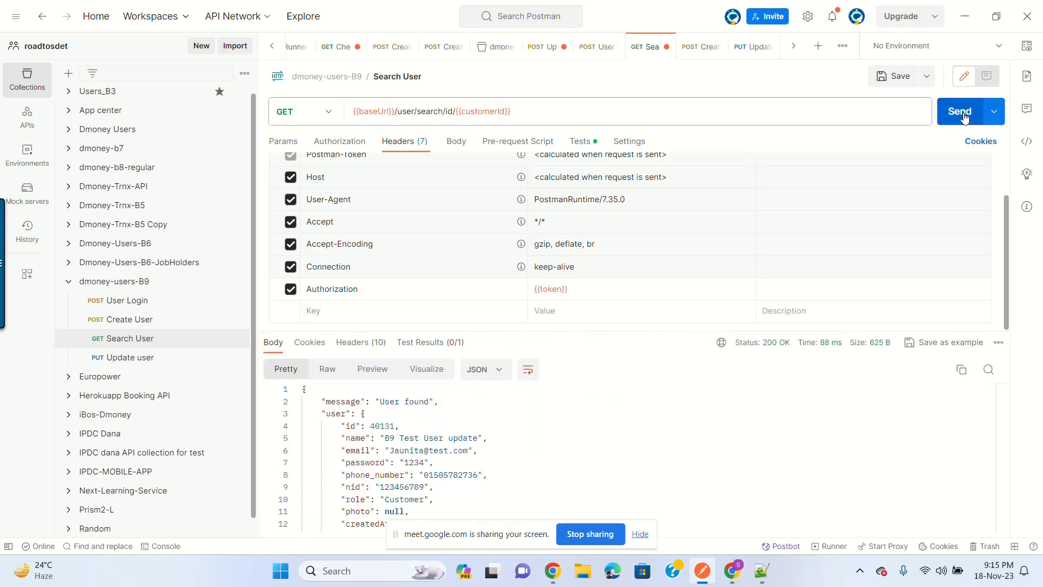
scroll(539, 422, down, 2)
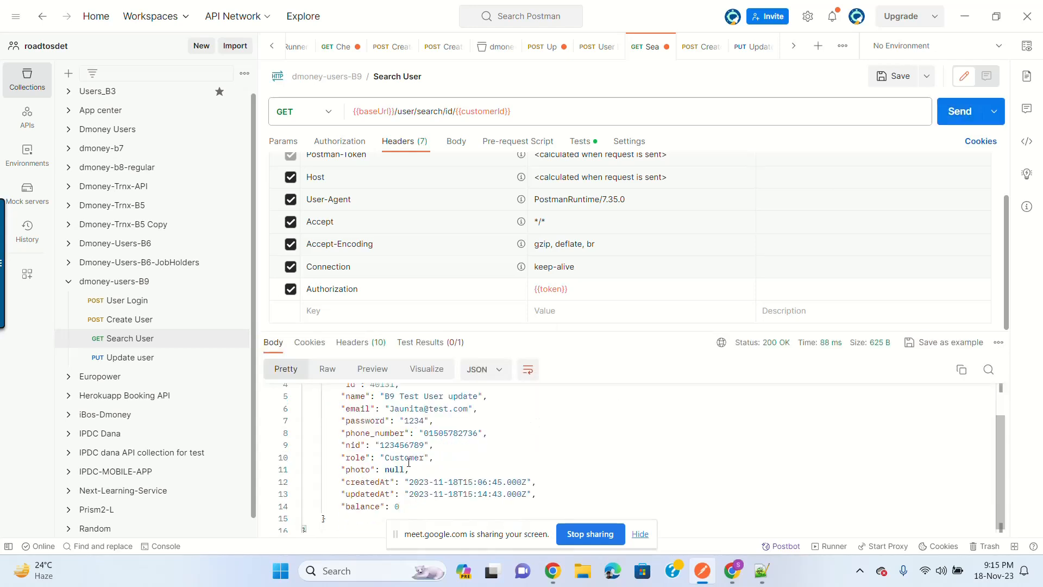
double_click(392, 459)
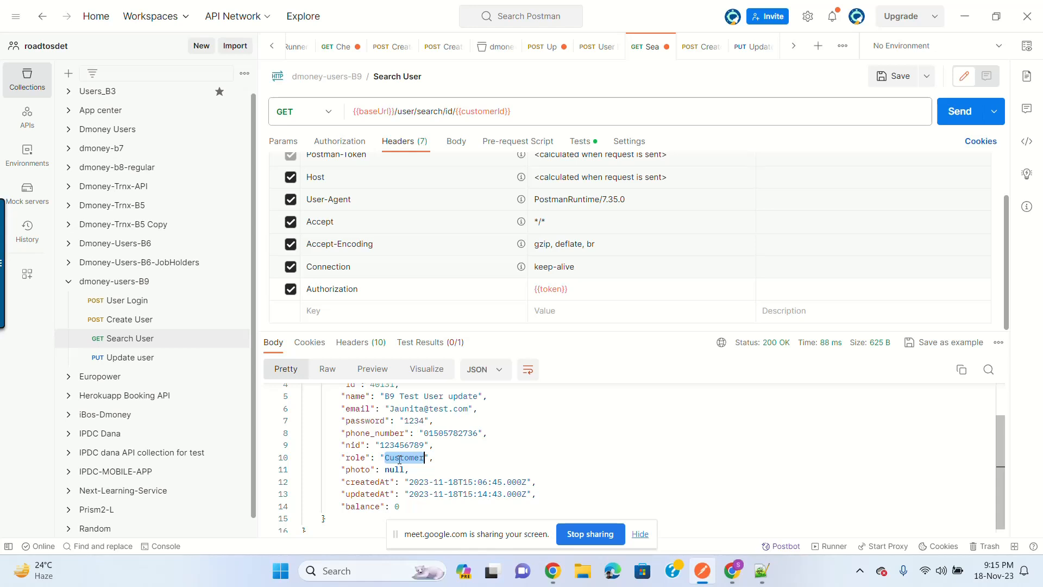
scroll(413, 458, up, 2)
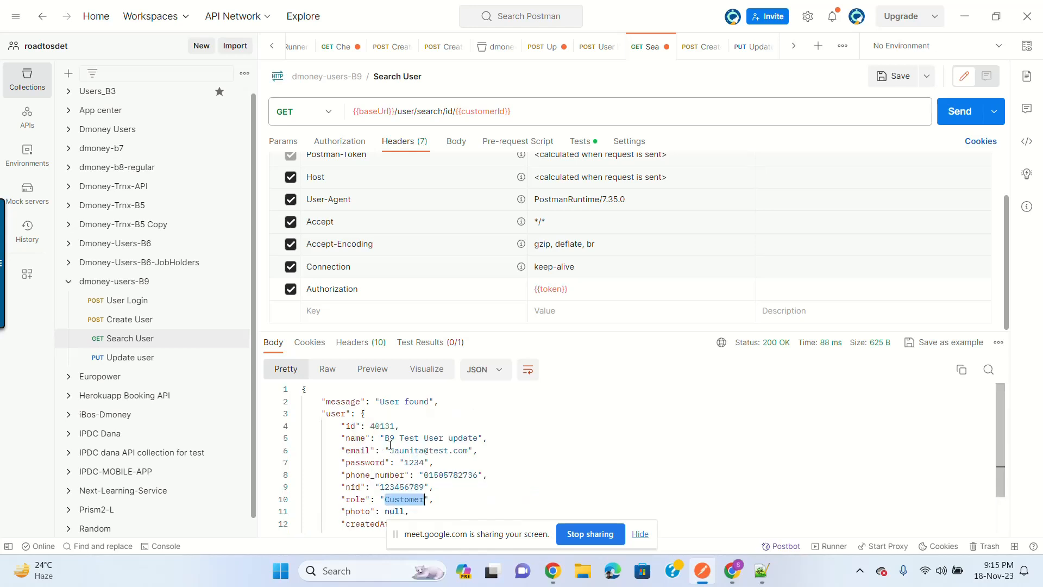
drag(384, 438, 479, 437)
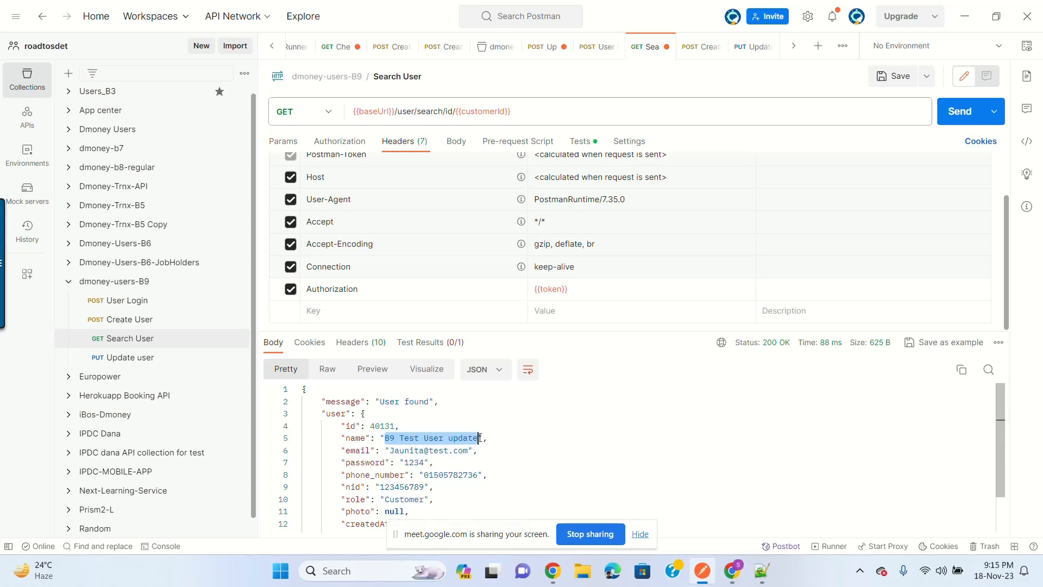
click(147, 354)
Step: Delete the nid line from the Update user body and send, getting 400 '"nid" is required'
click(471, 148)
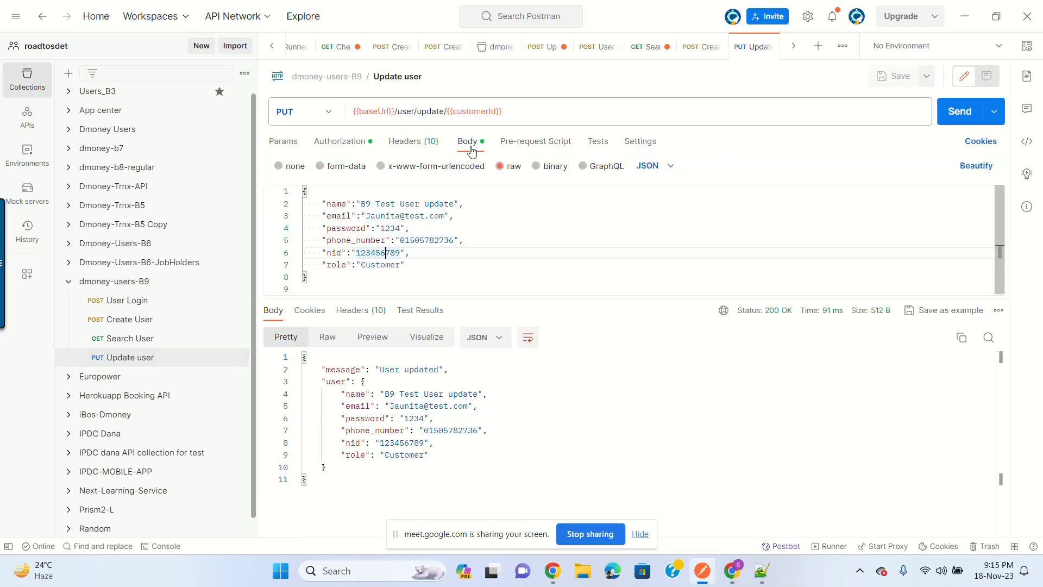
click(425, 255)
drag(451, 255, 291, 257)
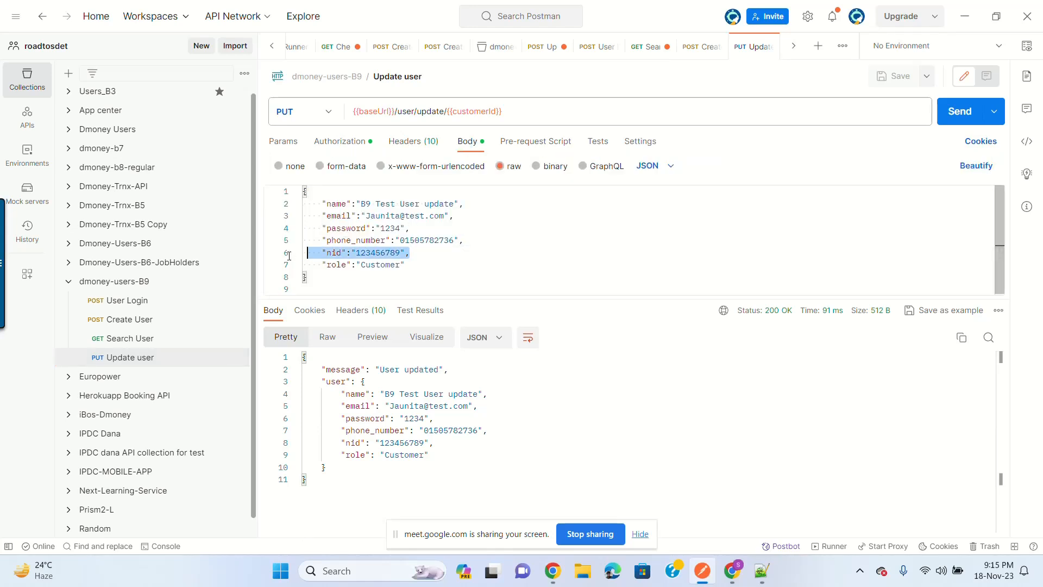
key(BackSpace)
key(BackSpace)
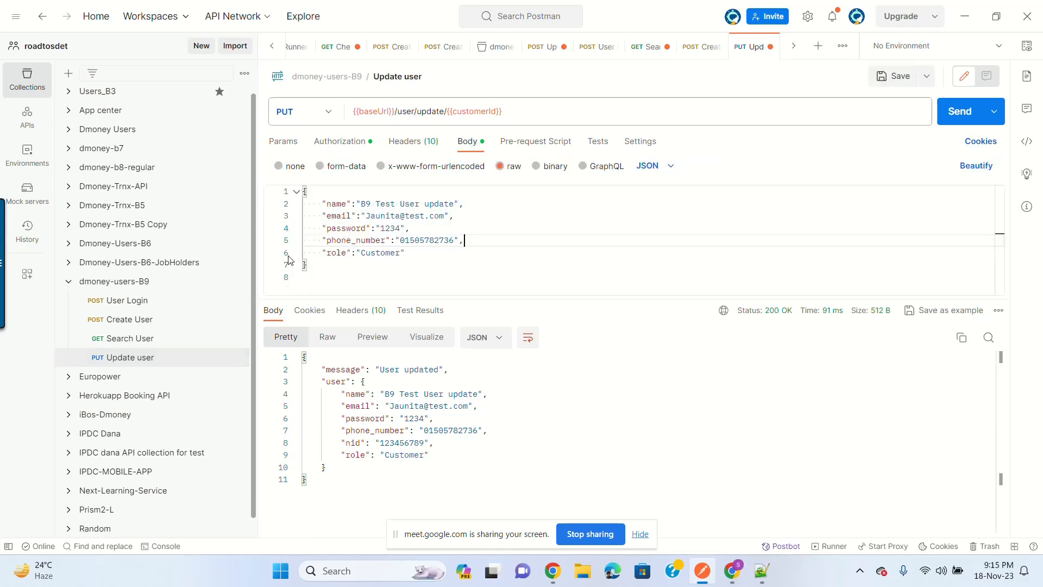
click(958, 111)
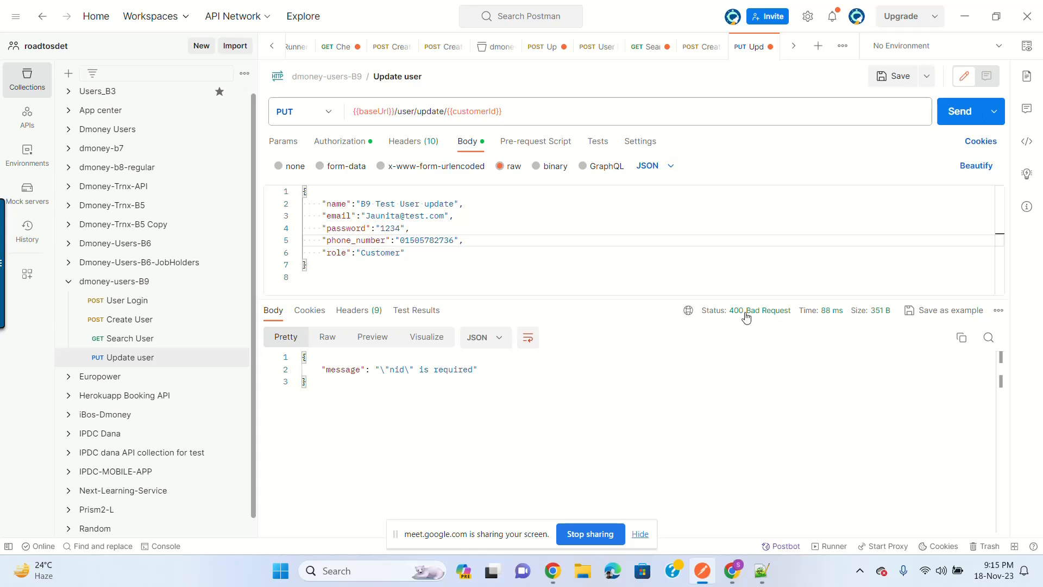
mouse_move(773, 319)
Step: Restore the deleted nid line in the request body with undo
click(558, 253)
click(577, 246)
key(ctrl+z)
key(ctrl+z)
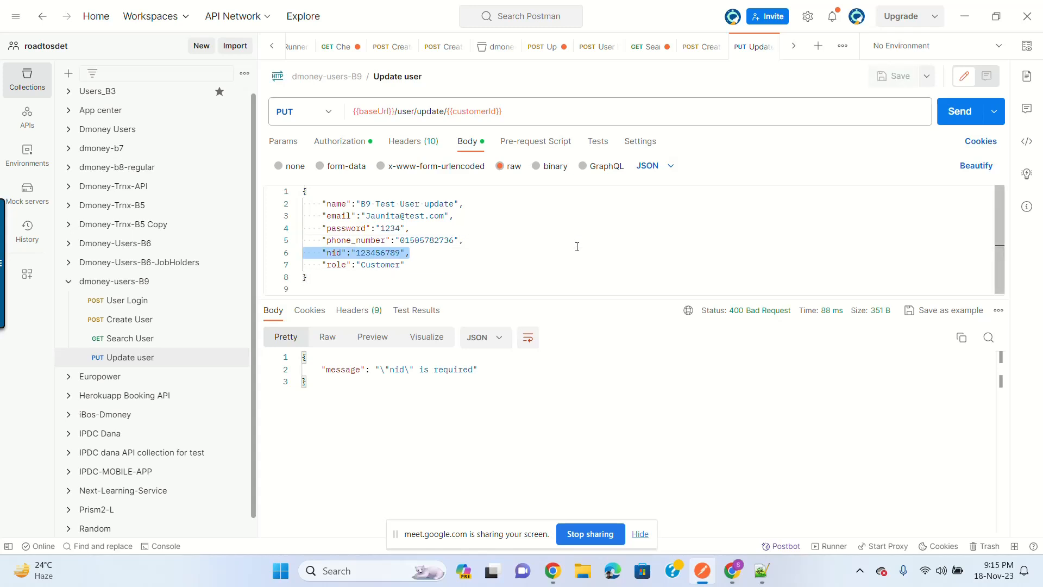
click(577, 246)
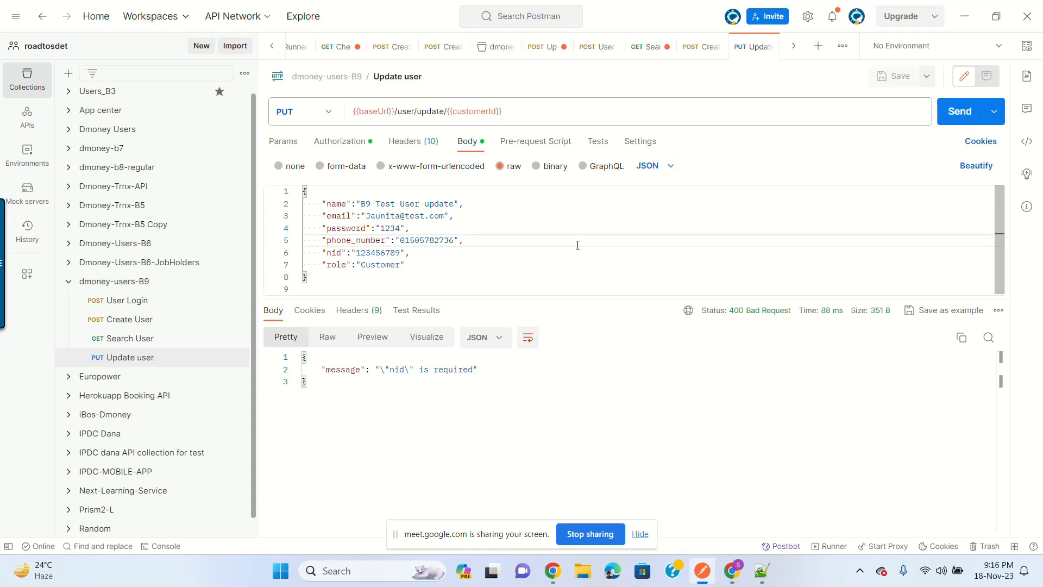
Step: Delete the password line from the body and send, getting '"password" is required'
click(337, 253)
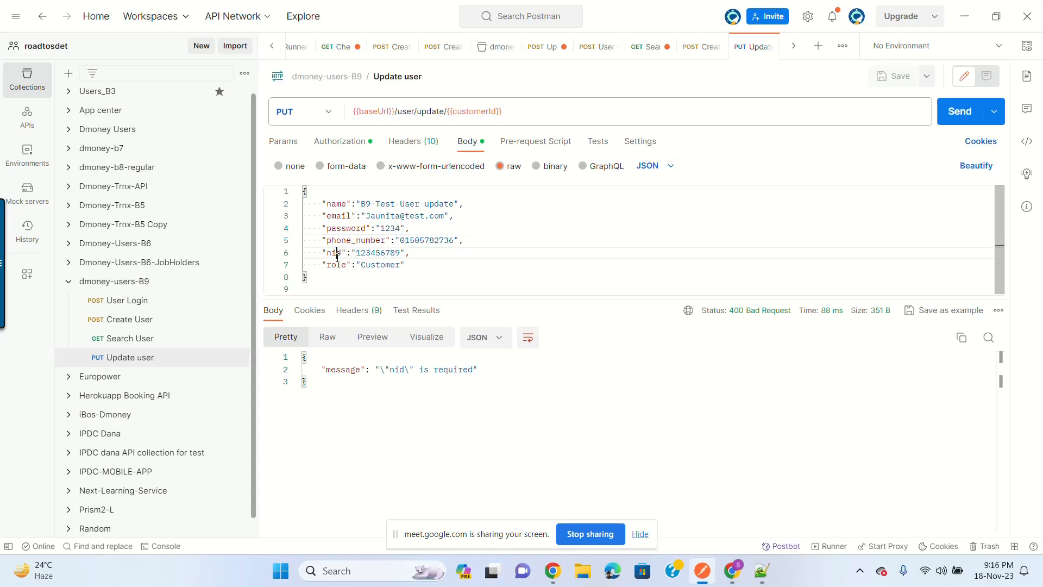
double_click(337, 254)
drag(487, 224, 229, 230)
key(ctrl+c)
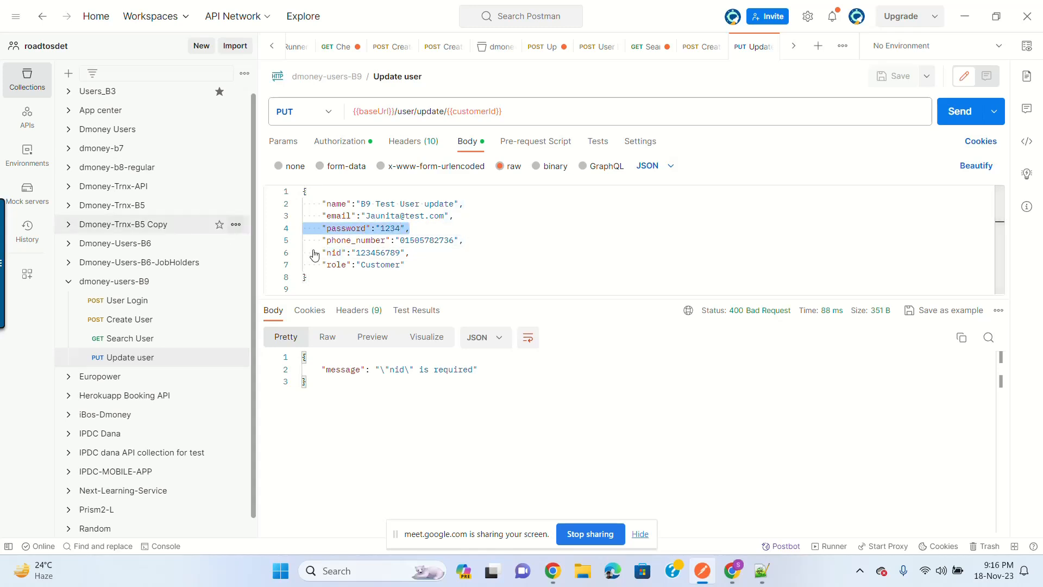
key(BackSpace)
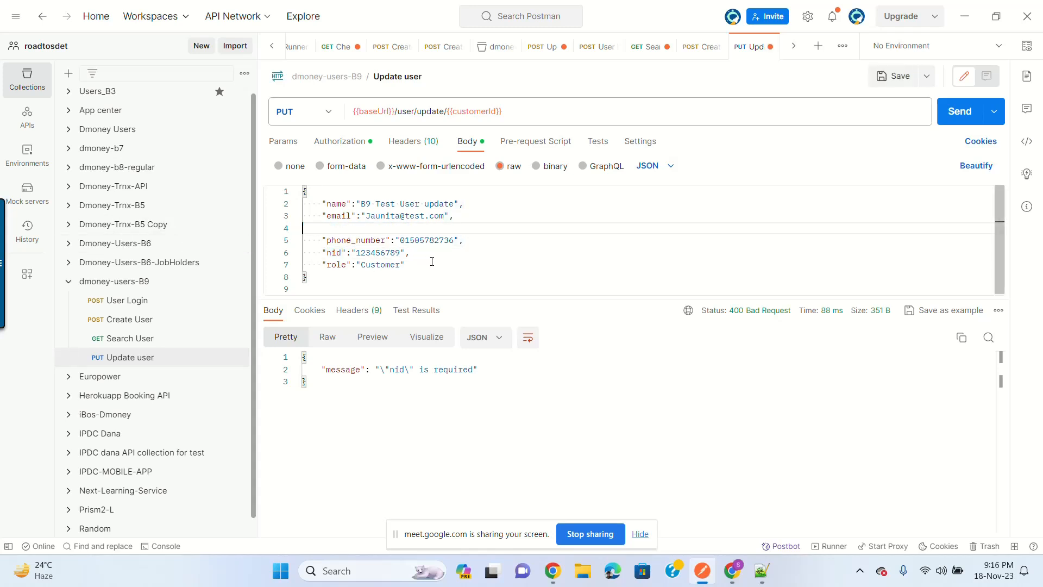
click(983, 118)
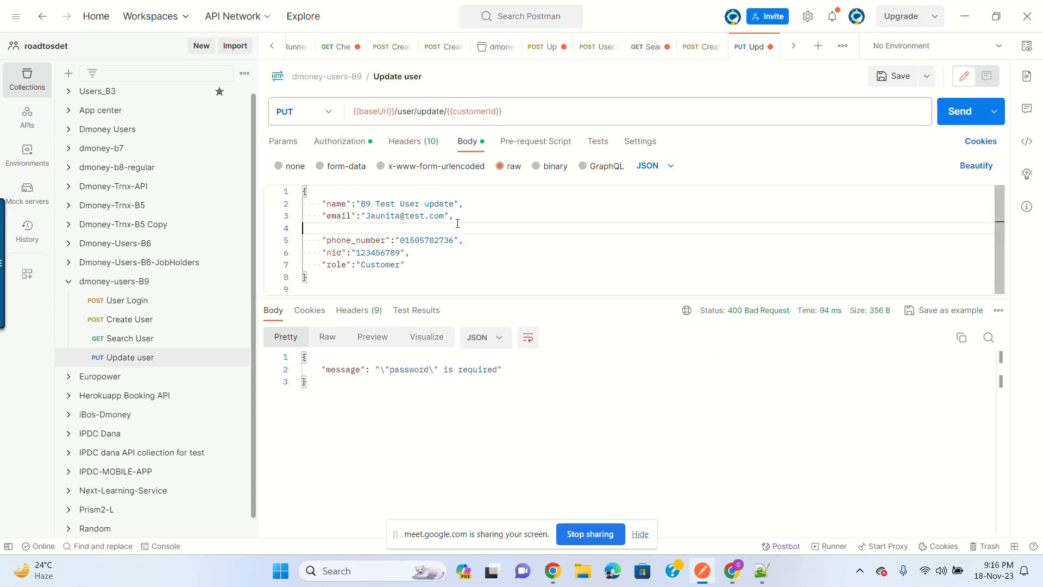
Step: Restore the password line and switch to the Notepad++ JSON notes
key(ctrl+v)
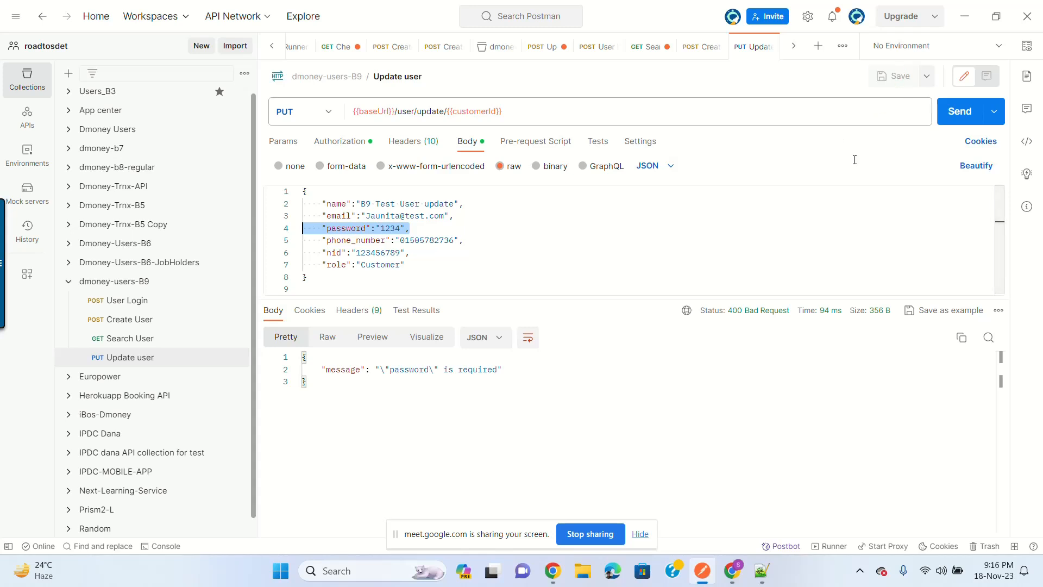
click(779, 251)
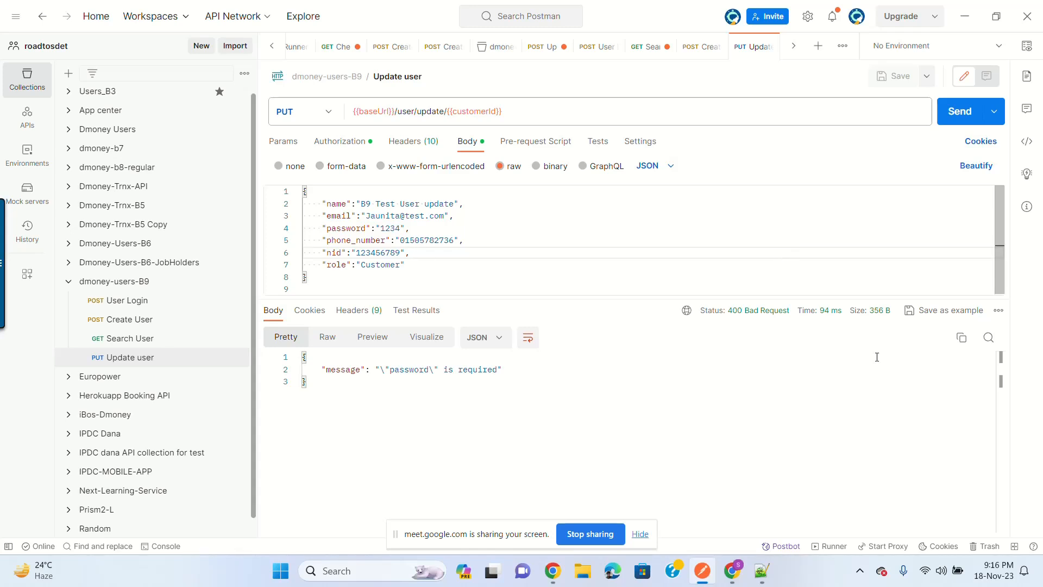
click(761, 571)
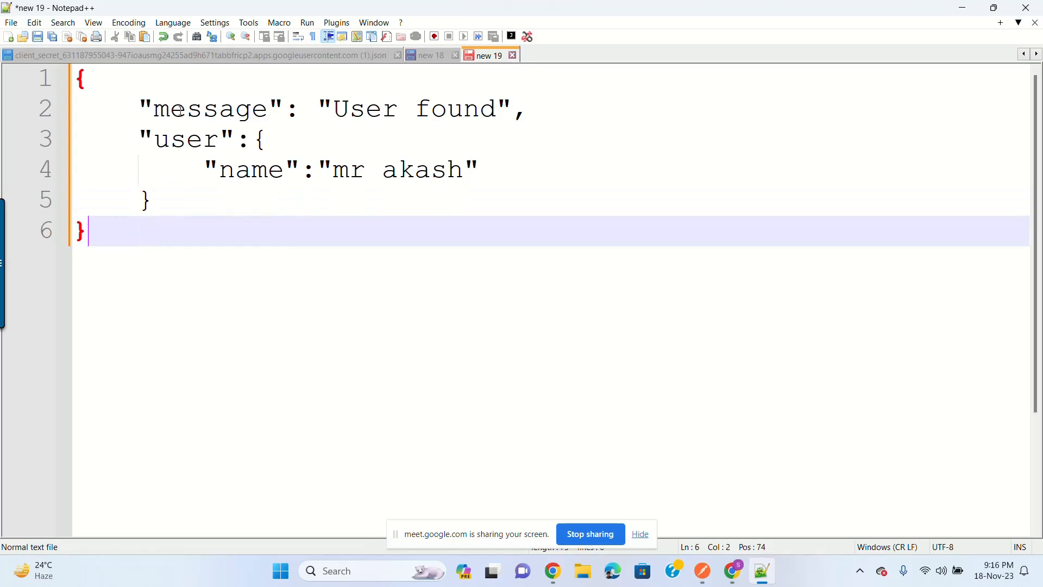
Step: Highlight the 'User found' message and the outer JSON body in the sample response
click(179, 111)
drag(332, 109, 448, 109)
click(443, 173)
click(208, 231)
drag(208, 231, 139, 110)
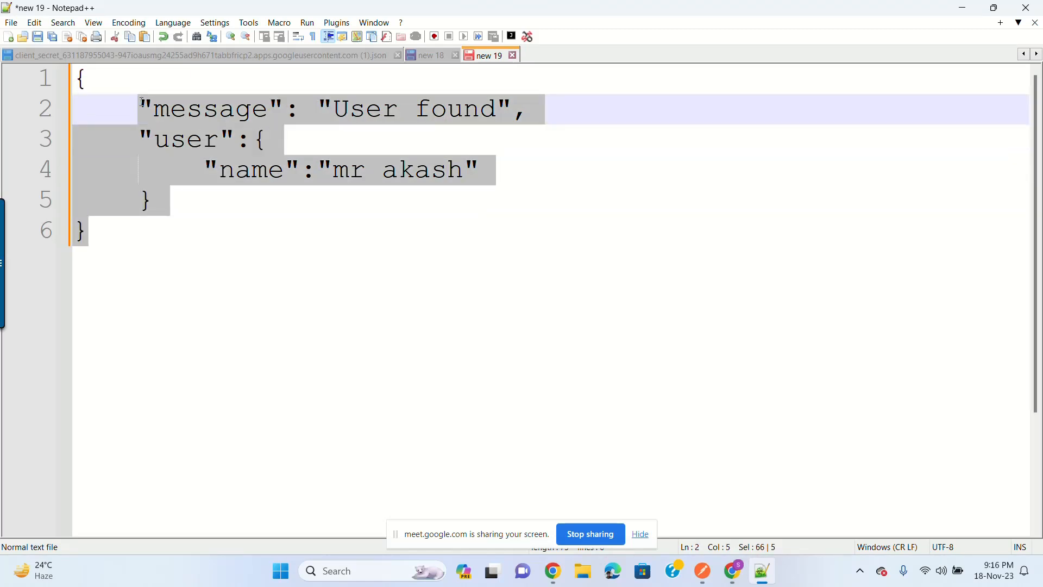
click(286, 180)
drag(332, 108, 496, 108)
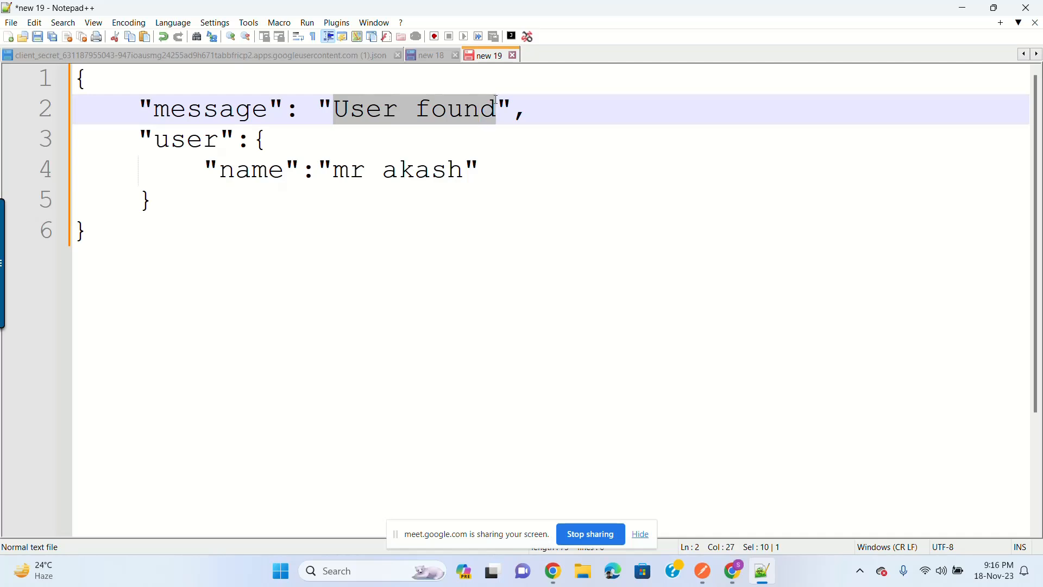
click(496, 103)
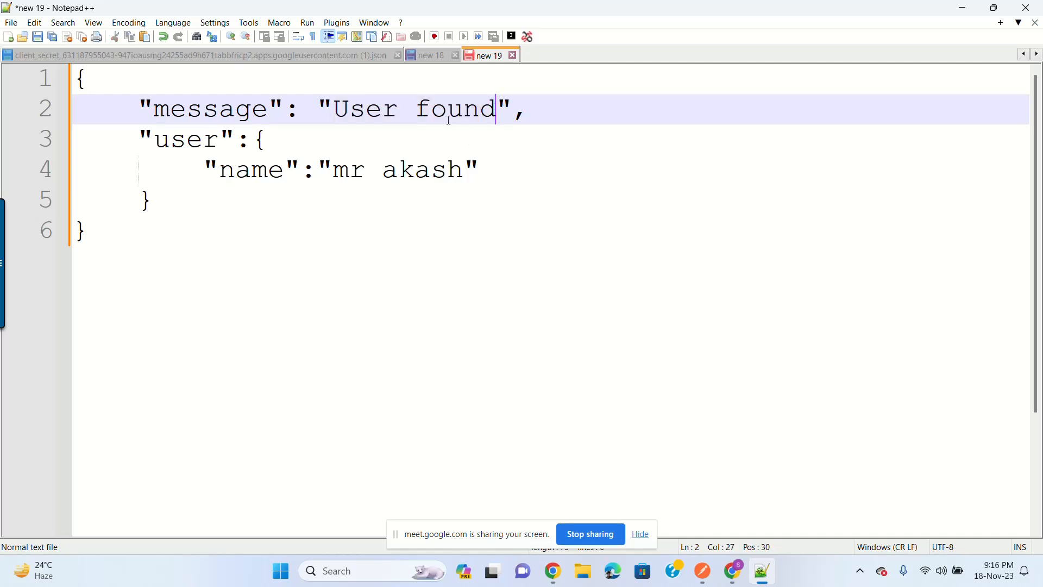
Step: Delete the last two letters of the sample user's name, then return to Postman
click(318, 171)
click(461, 172)
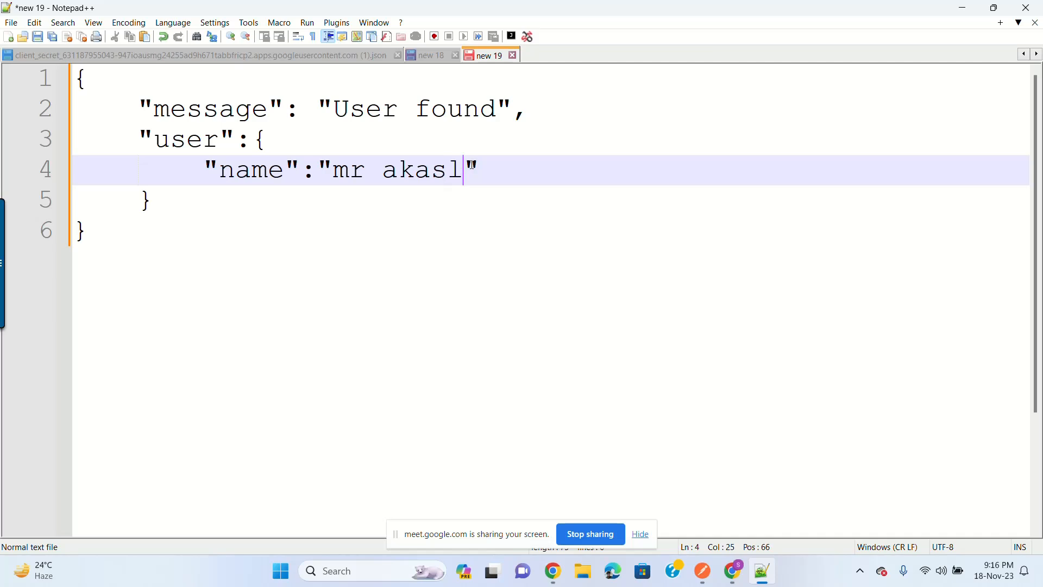
key(BackSpace)
key(BackSpace)
drag(344, 105, 497, 117)
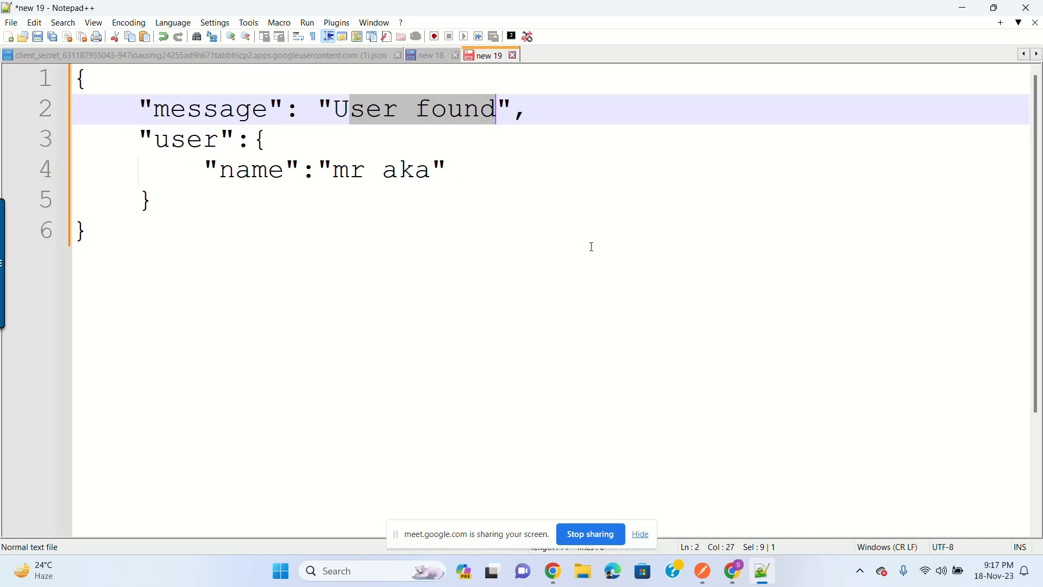
click(579, 232)
click(699, 170)
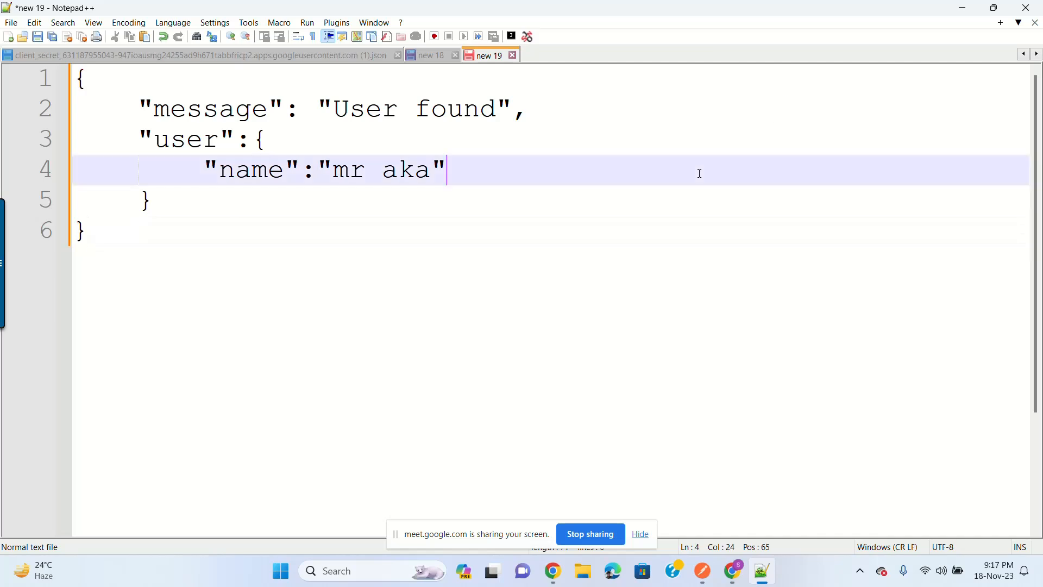
click(963, 12)
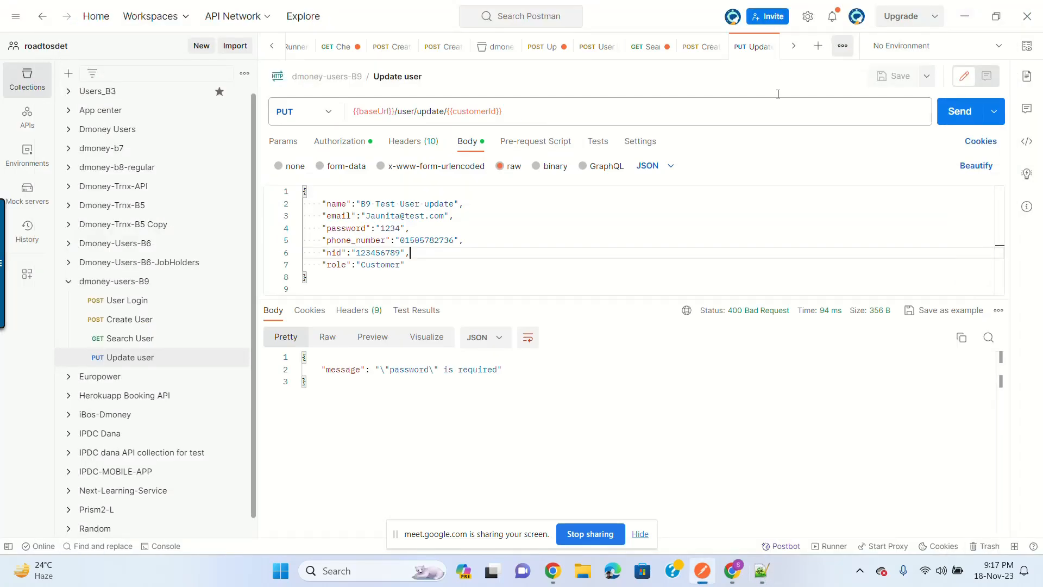
Step: Switch the Update user request method from PUT to PATCH
click(177, 367)
click(235, 281)
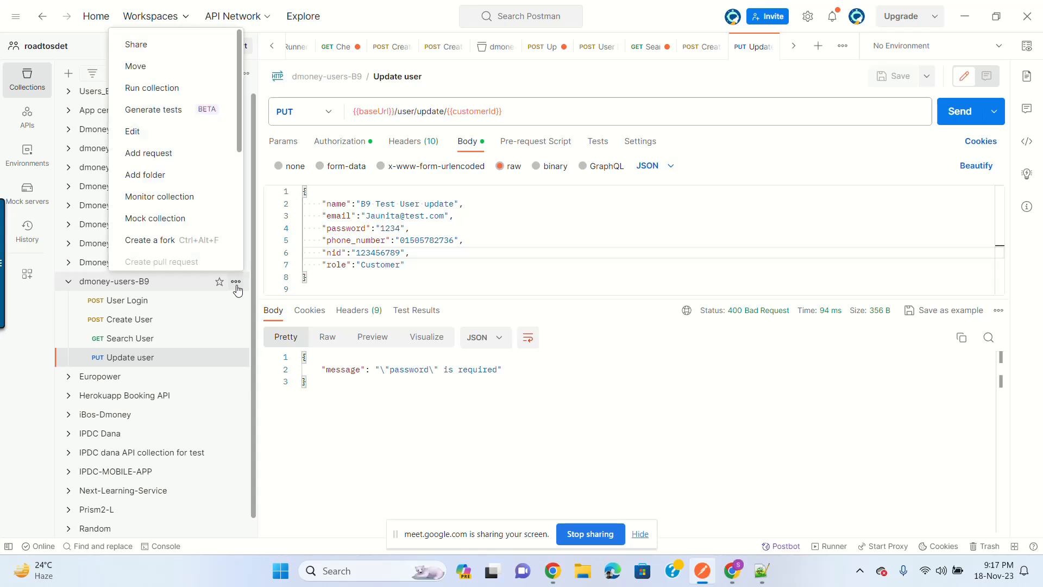
click(518, 240)
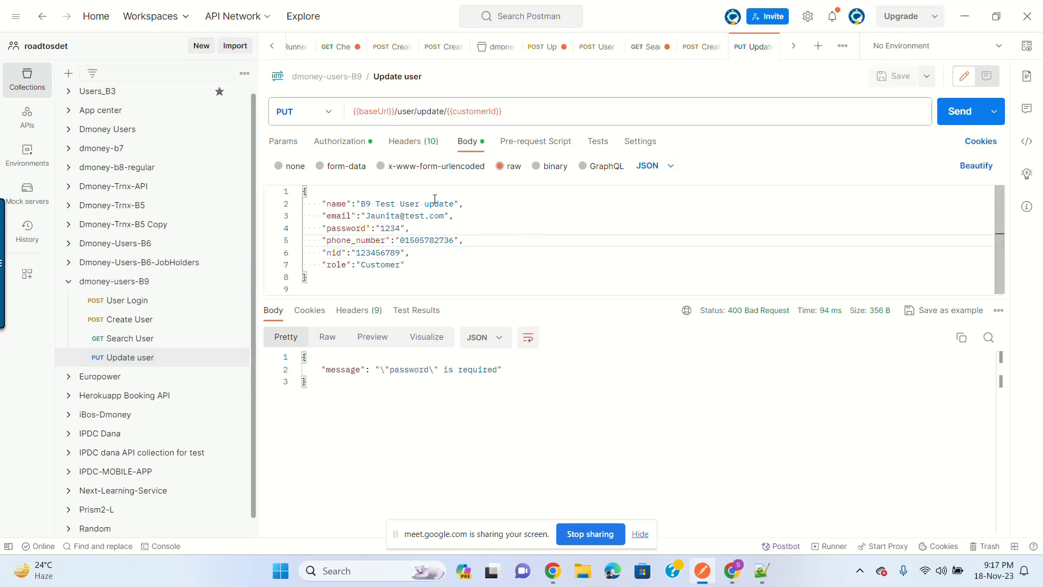
click(328, 115)
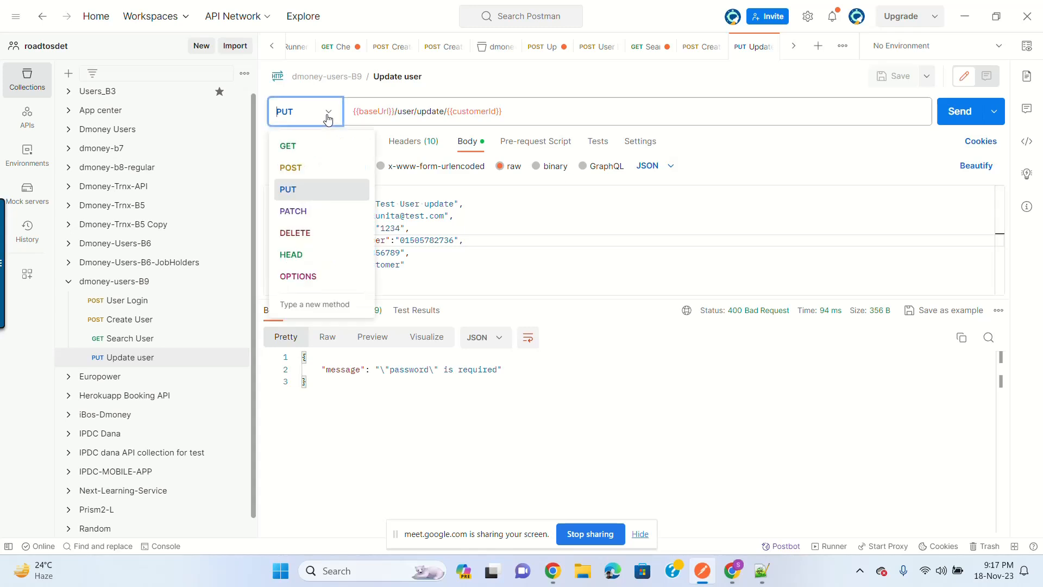
click(311, 215)
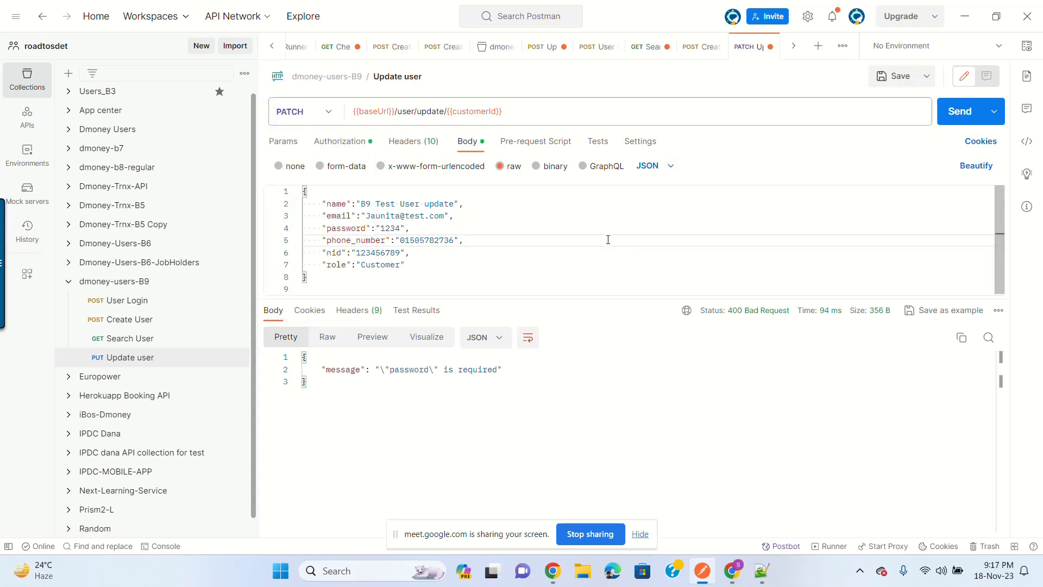
Step: Delete every body field except name, including the trailing comma
click(324, 216)
shift+click(422, 258)
shift+click(438, 269)
key(BackSpace)
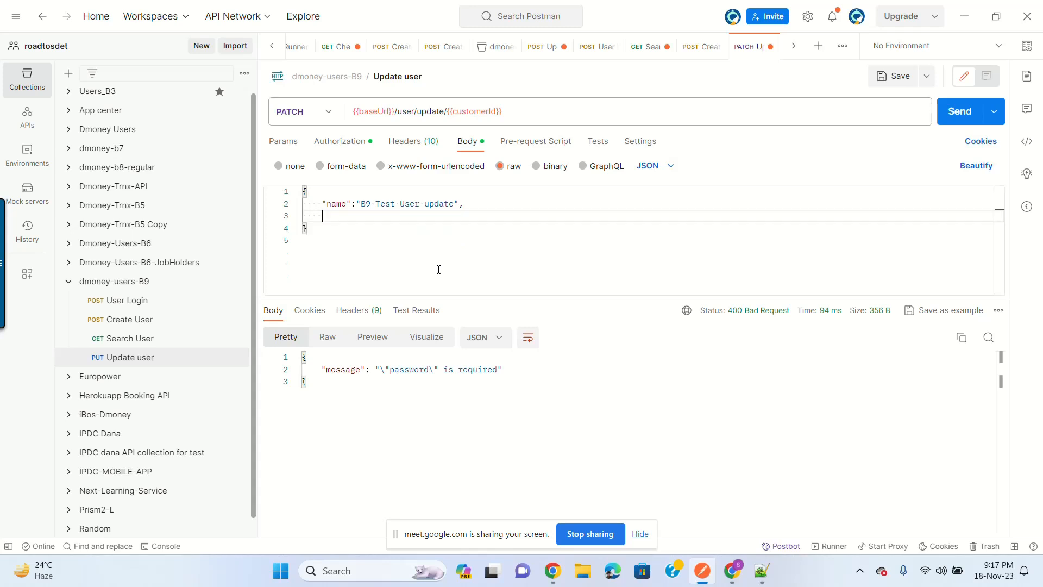
key(BackSpace)
key(BackSpace)
key(BackSpace)
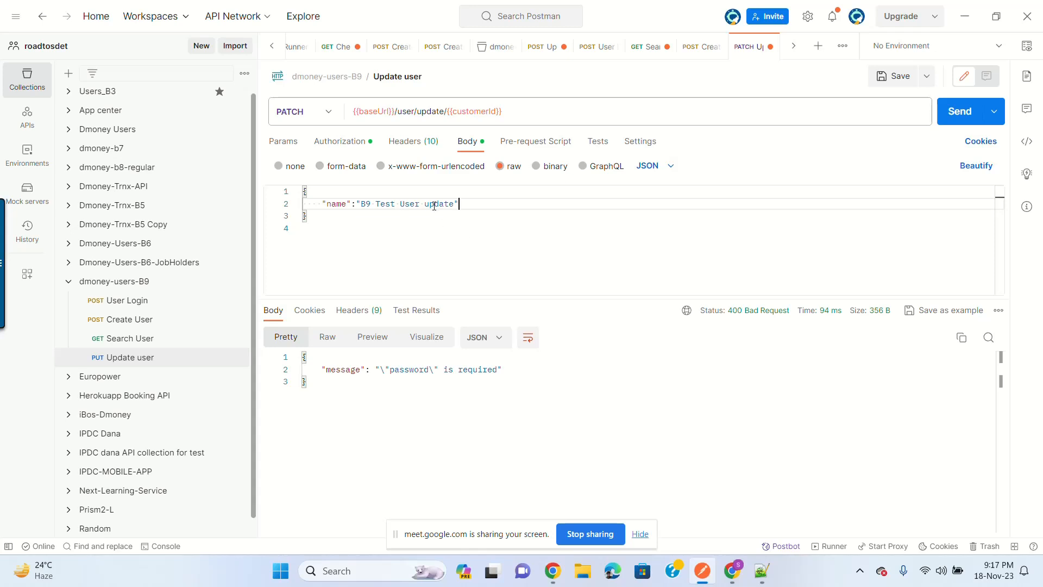
Step: Append ' by patch' to the name value and send the PATCH request
click(453, 204)
text(by path)
key(Left)
text(c)
click(966, 116)
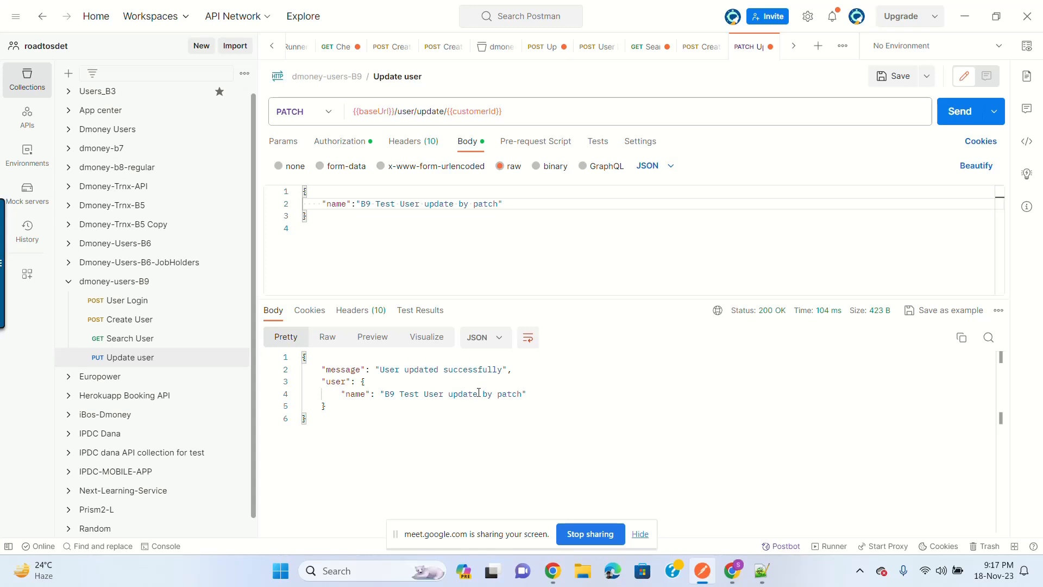
Step: Re-send Search User to confirm the name now ends 'update by patch'
click(138, 338)
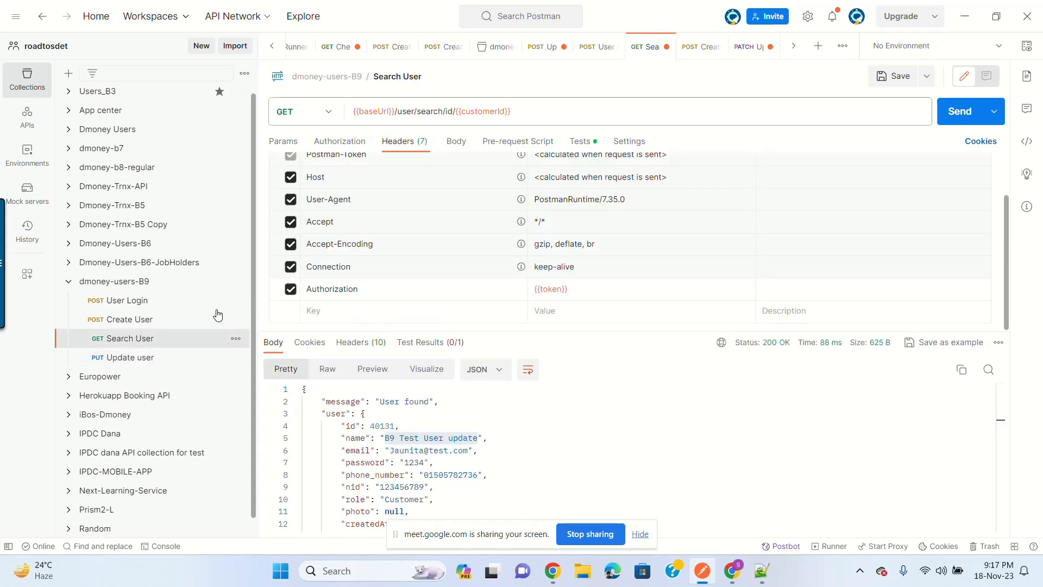
click(957, 112)
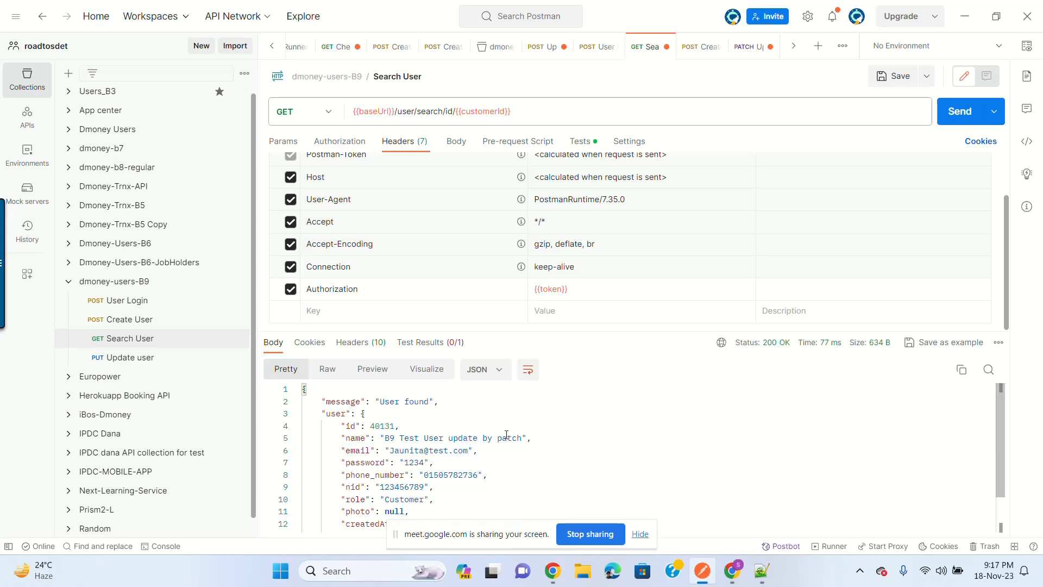
click(136, 357)
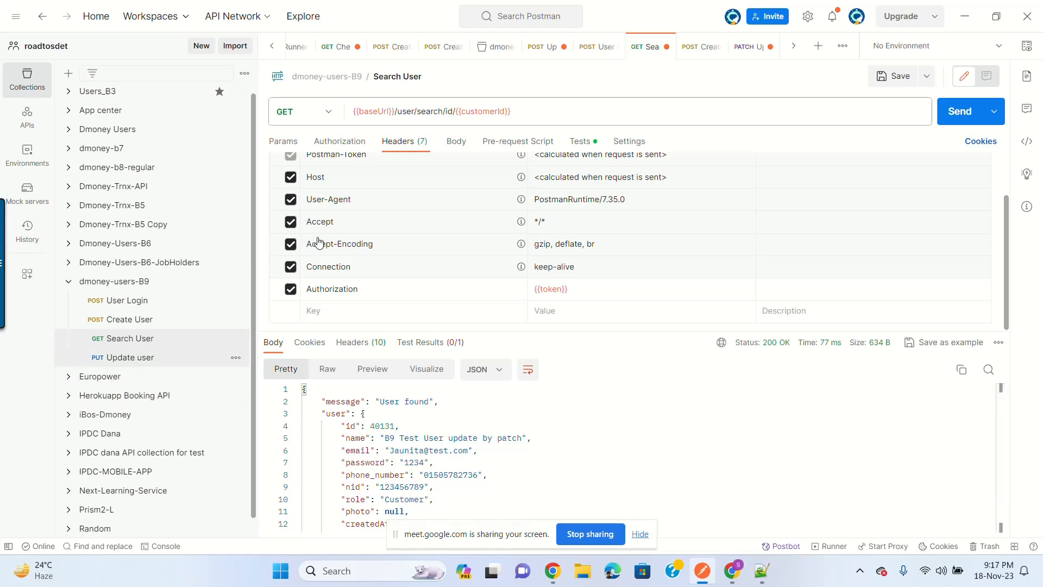
Step: Restore Update user's full body with undo and switch the method back to PUT
click(437, 220)
key(ctrl+z)
key(ctrl+z)
key(ctrl+z)
key(ctrl+z)
key(ctrl+z)
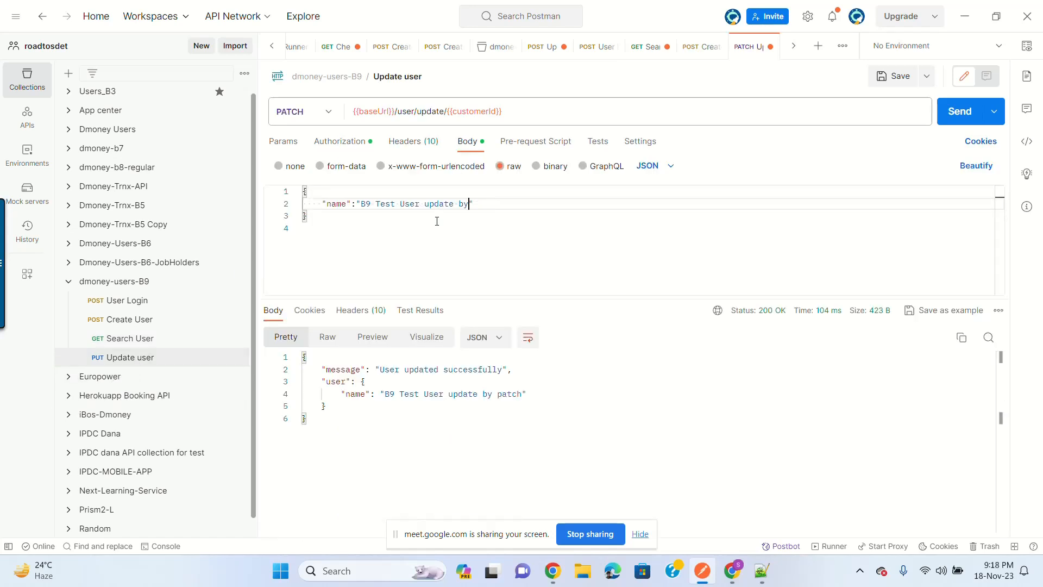
key(ctrl+z)
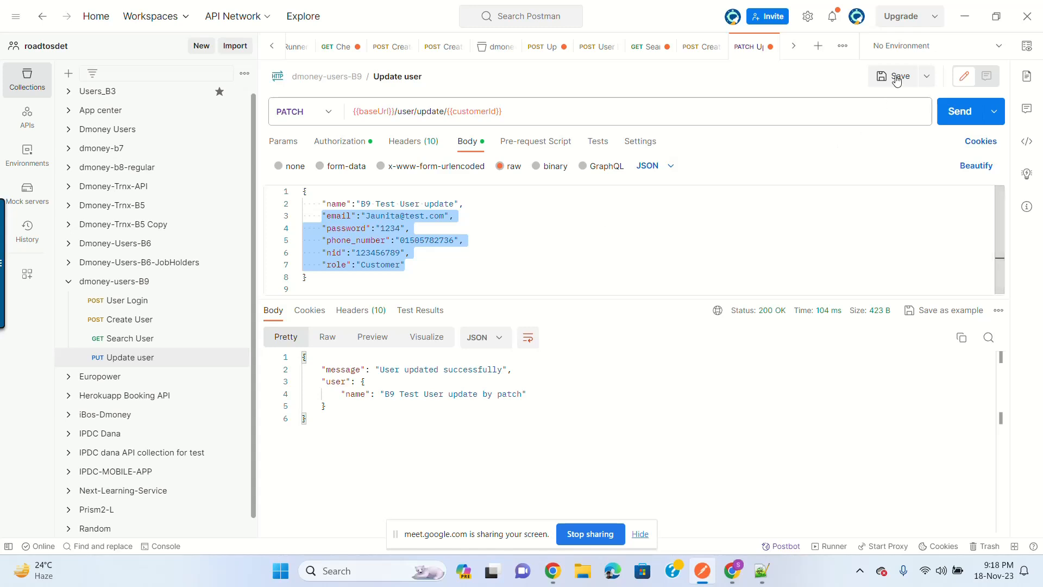
click(685, 233)
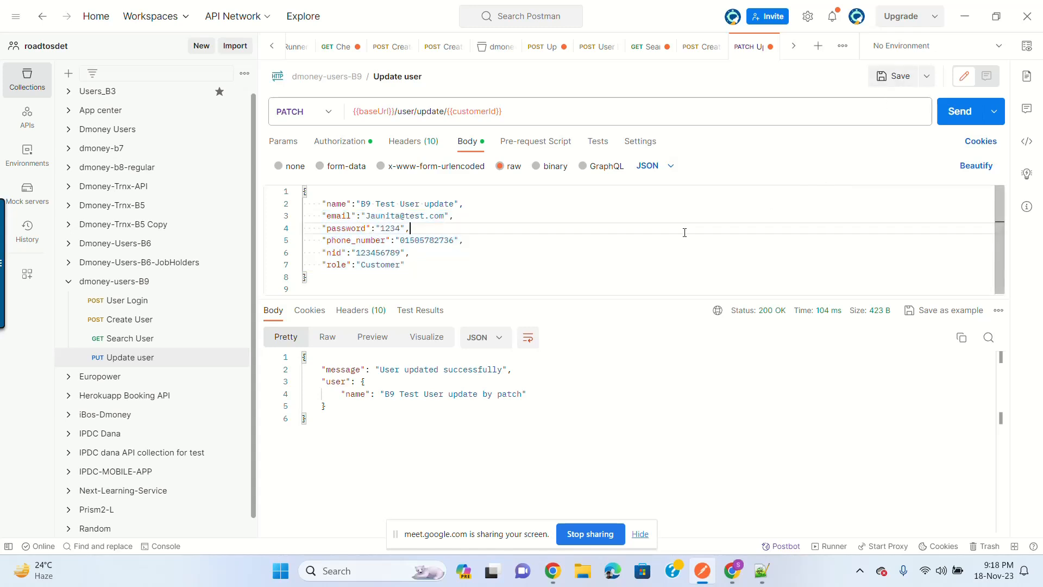
click(326, 111)
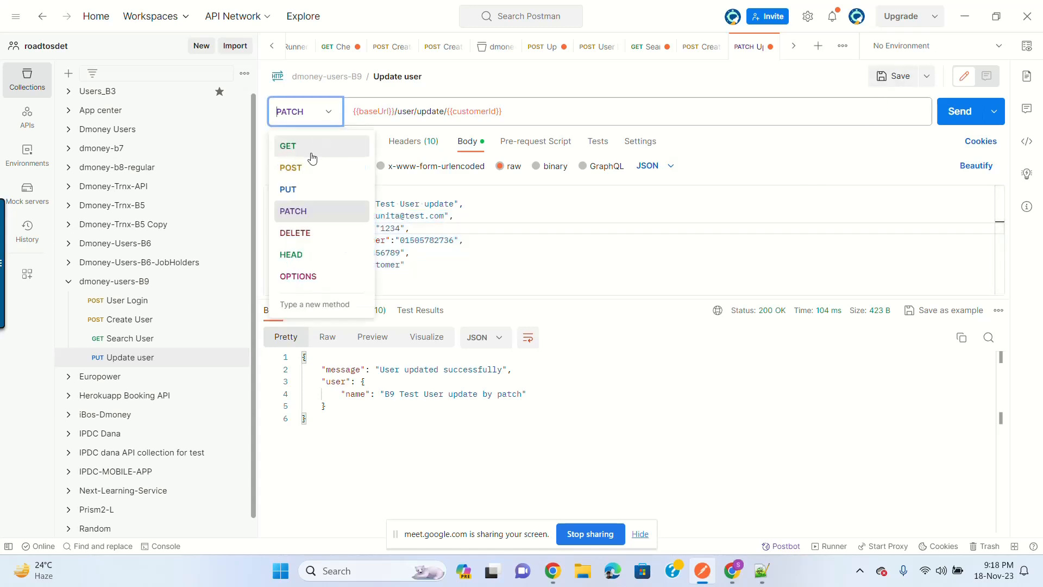
click(299, 190)
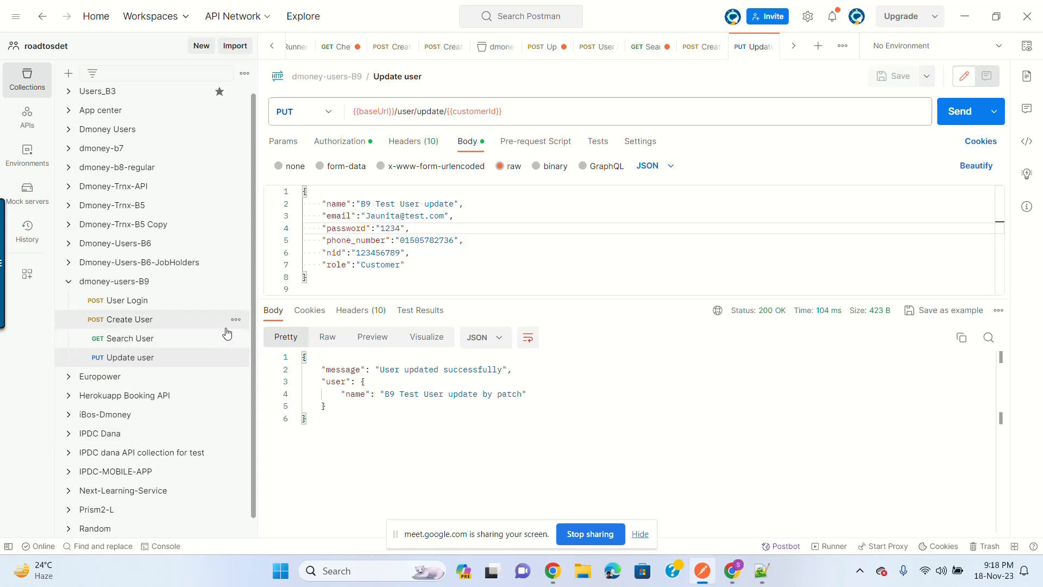
Step: Add a new request named 'Delete User' to the dmoney-users-B9 collection
click(236, 283)
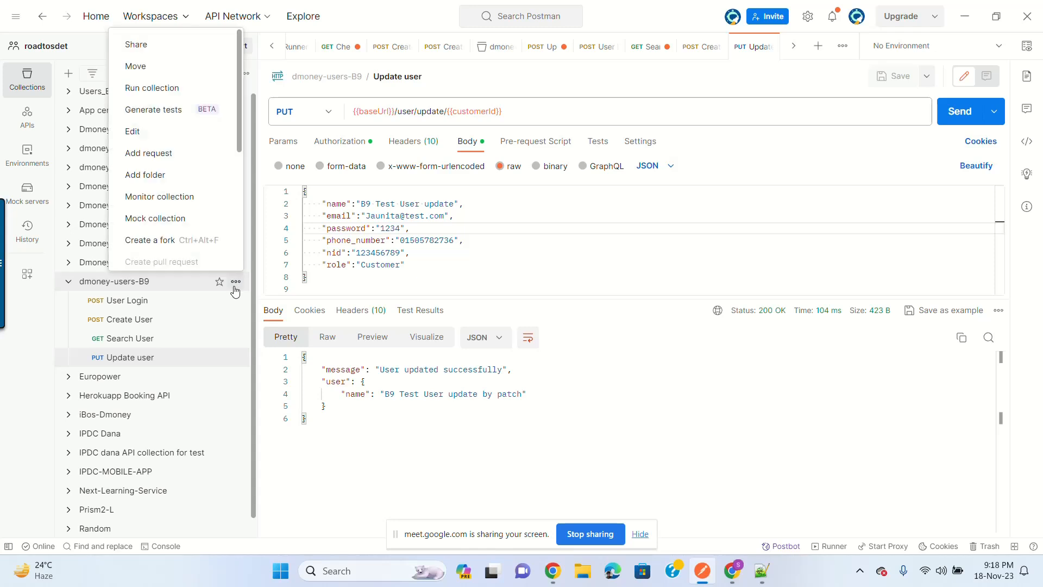
click(180, 154)
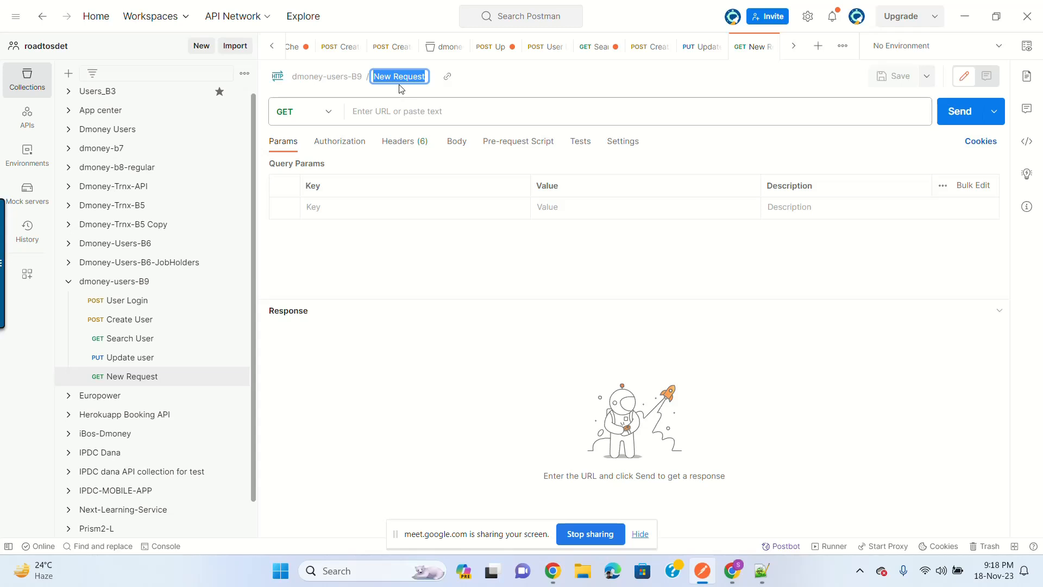
text(Dete)
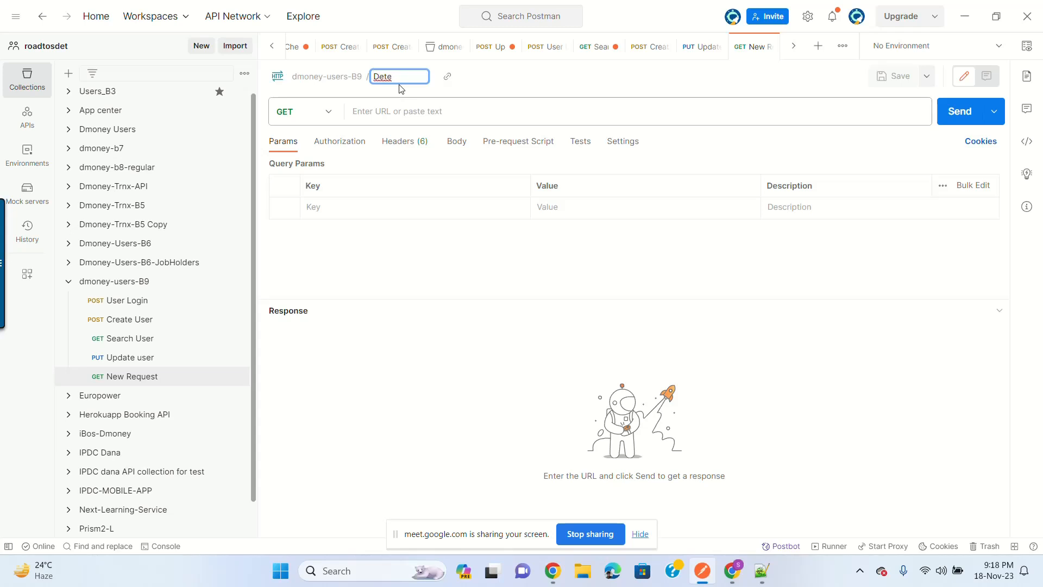
key(BackSpace)
key(BackSpace)
text(lete Users)
key(BackSpace)
key(BackSpace)
key(BackSpace)
text(er)
key(Return)
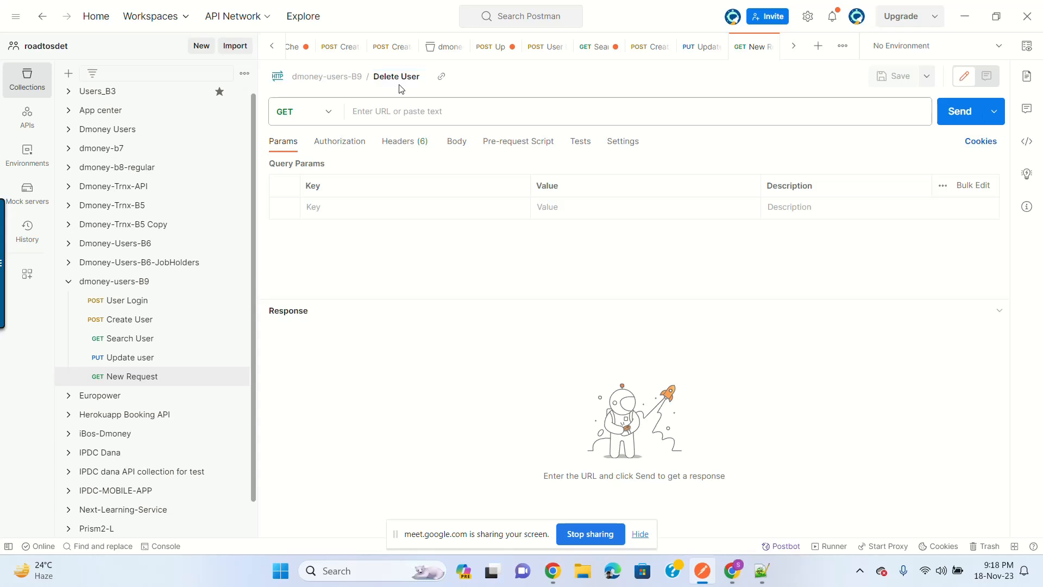
Step: Make Delete User a DELETE to {{baseUrl}}/user/delete/{{customerId}} and save it
click(463, 111)
text({{base)
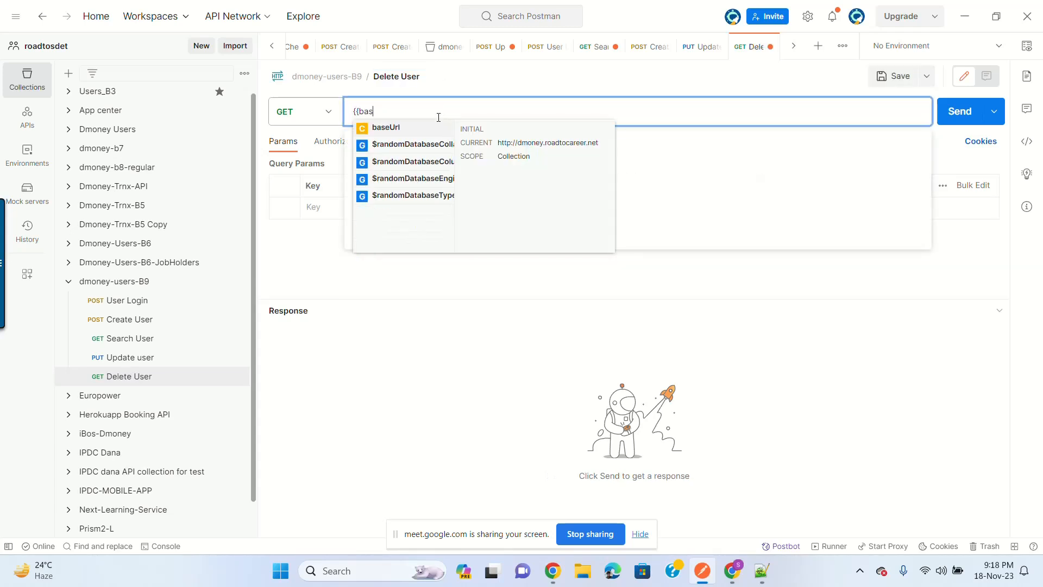
click(396, 130)
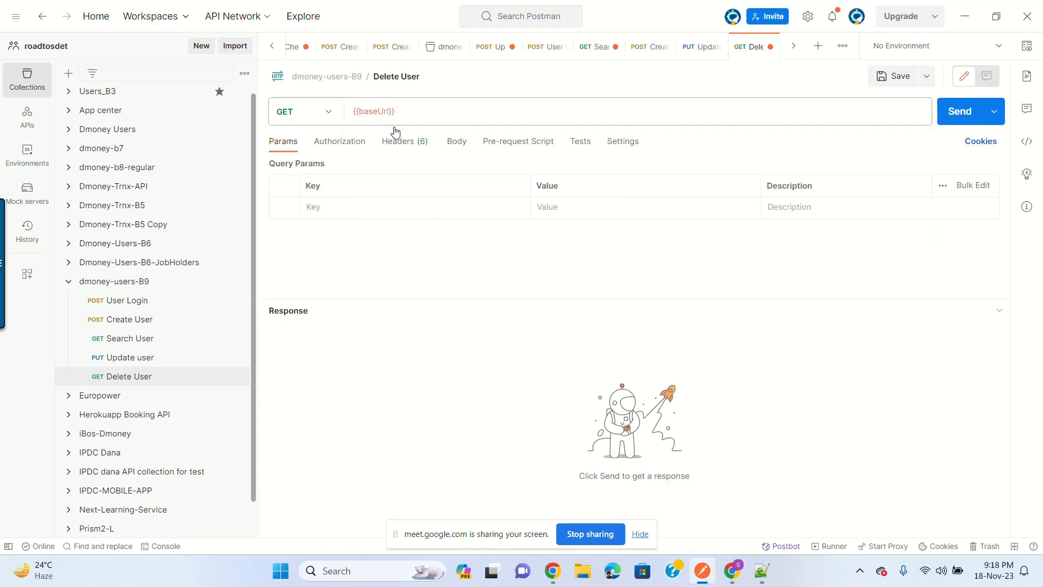
text(/user/delete/{{id)
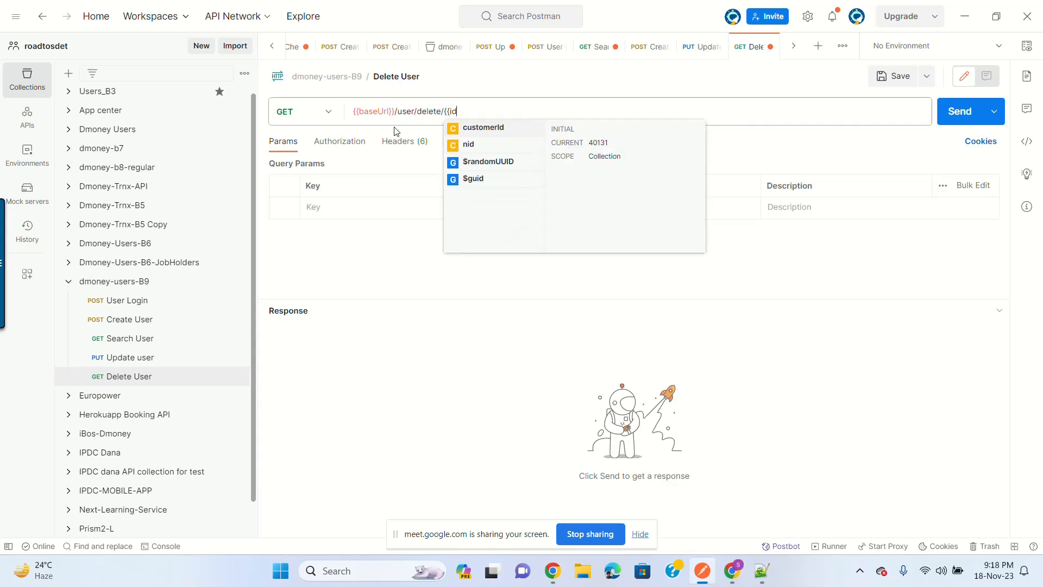
click(498, 128)
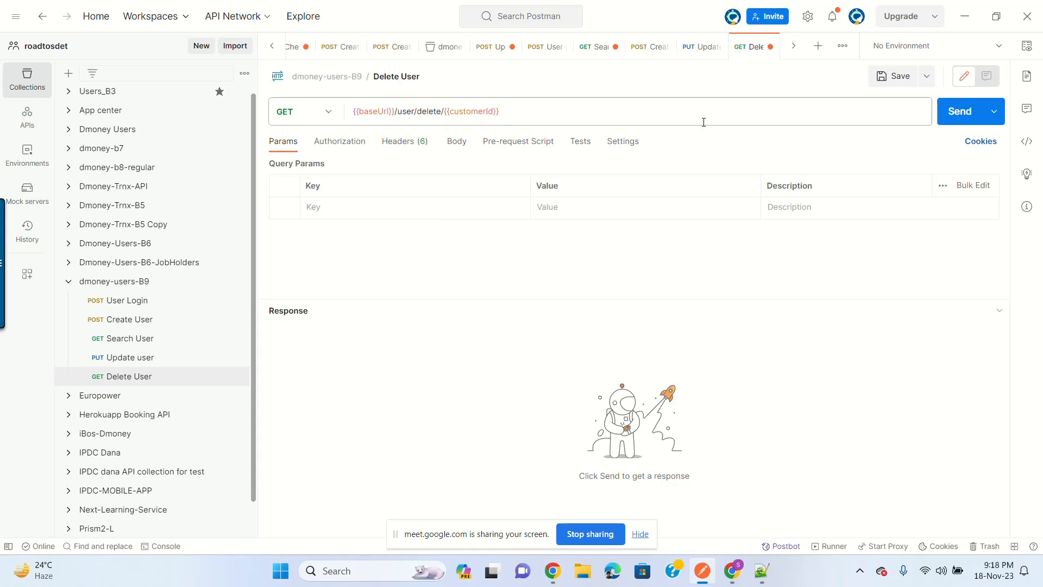
click(327, 119)
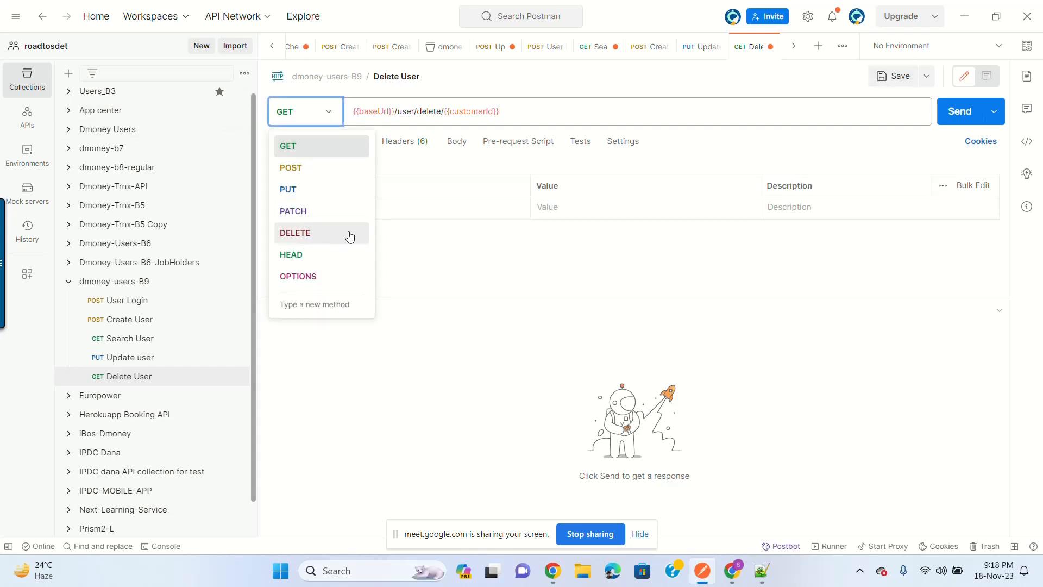
click(321, 235)
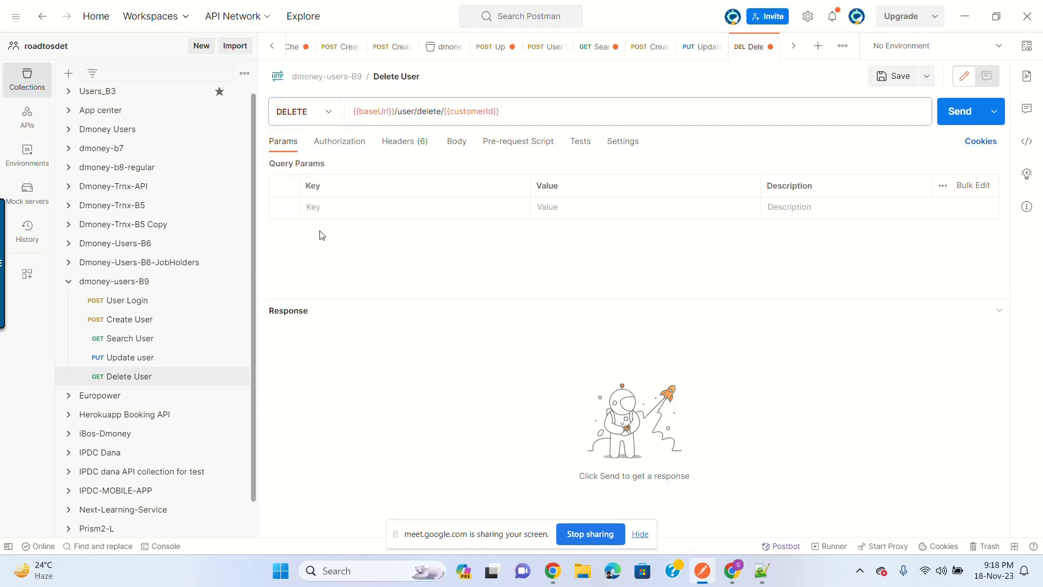
click(892, 83)
Step: Add an Authorization header key to Delete User, then return to Update user
click(405, 140)
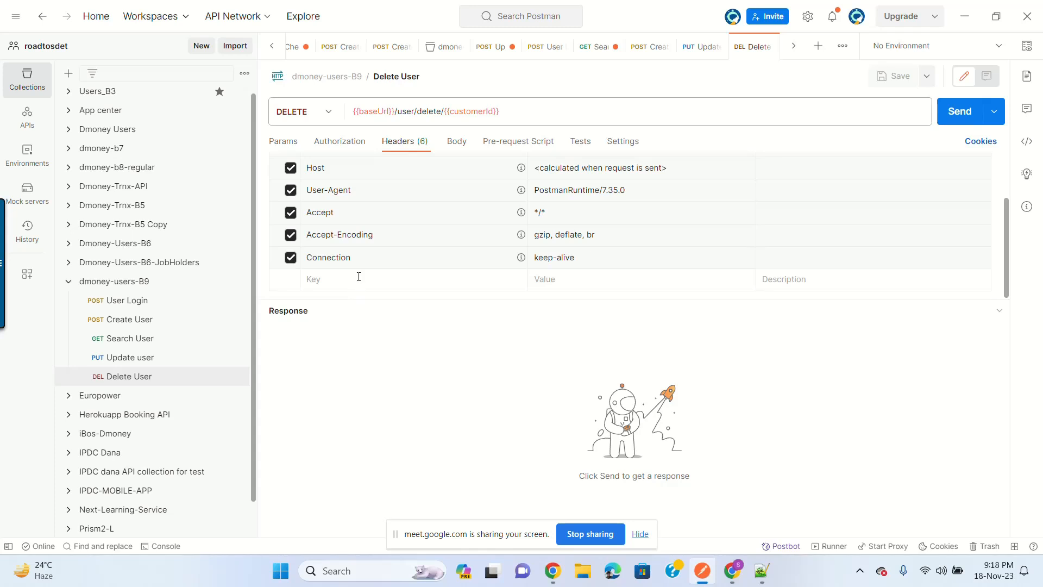
click(359, 276)
text(Auth)
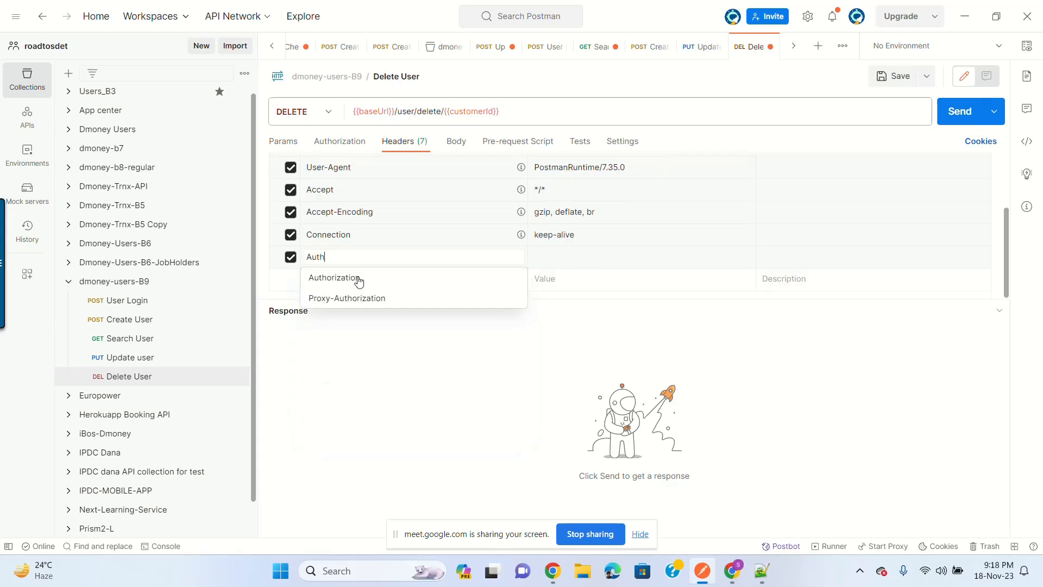
click(358, 276)
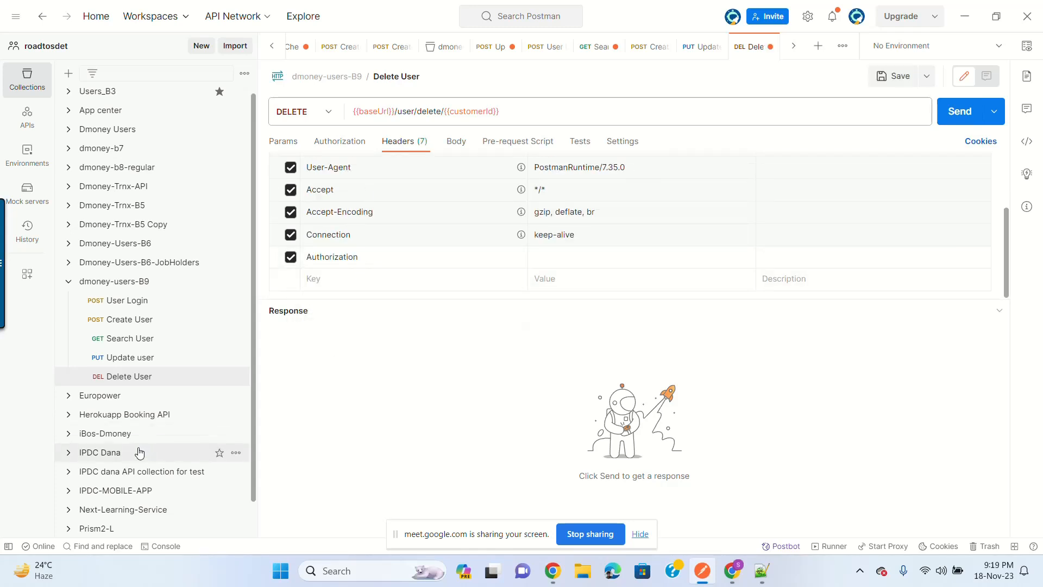
click(126, 358)
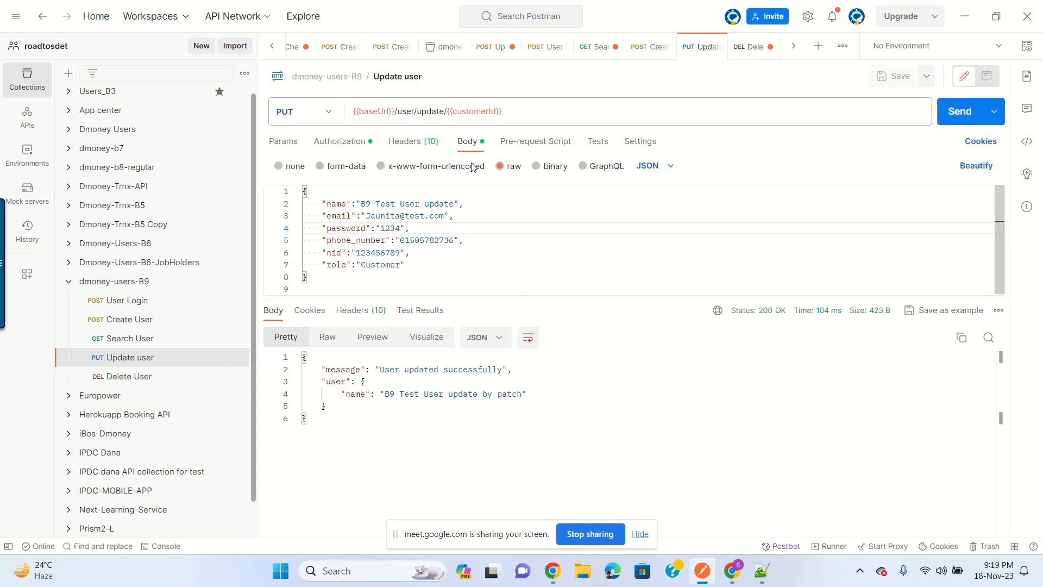
Step: Review the Update user headers, then bring up its Authorization settings
click(405, 145)
scroll(381, 217, down, 3)
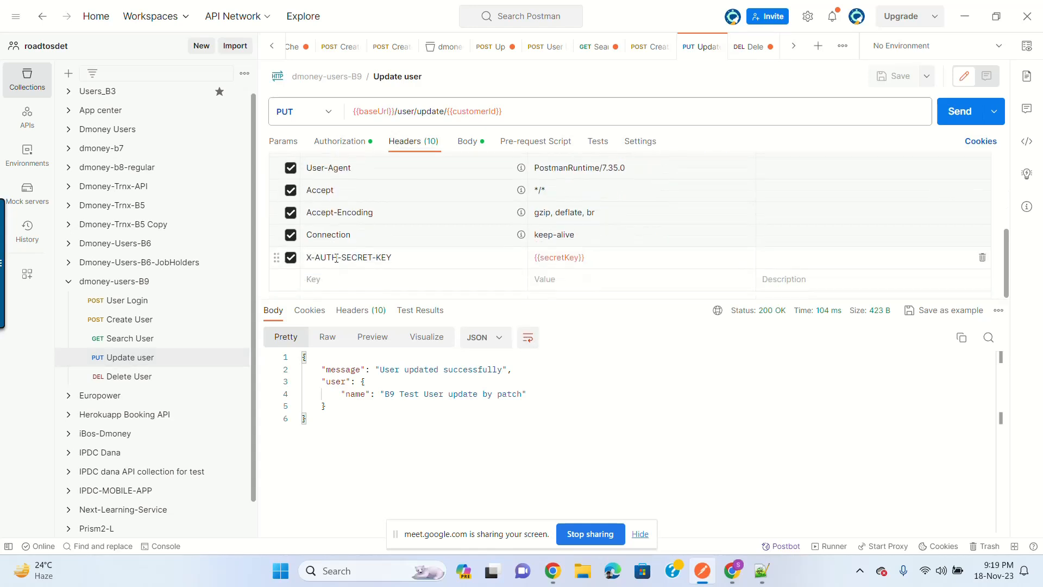
scroll(364, 238, up, 1)
scroll(363, 238, up, 3)
scroll(353, 217, down, 3)
scroll(380, 255, up, 3)
scroll(408, 250, down, 3)
click(351, 144)
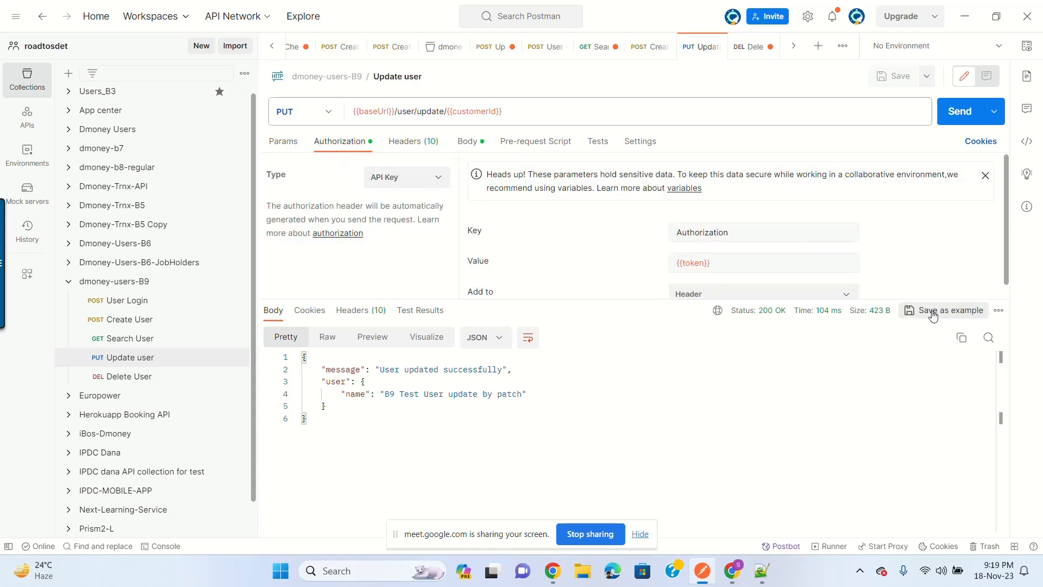
drag(933, 300, 935, 356)
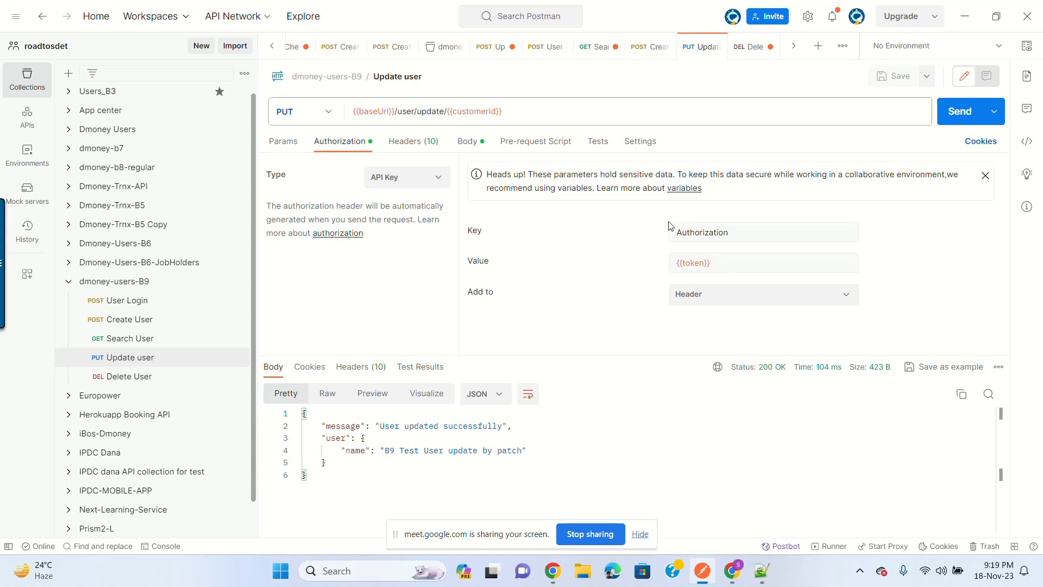
Step: Change the authorization type to Bearer Token with the pasted secret key as token
click(442, 177)
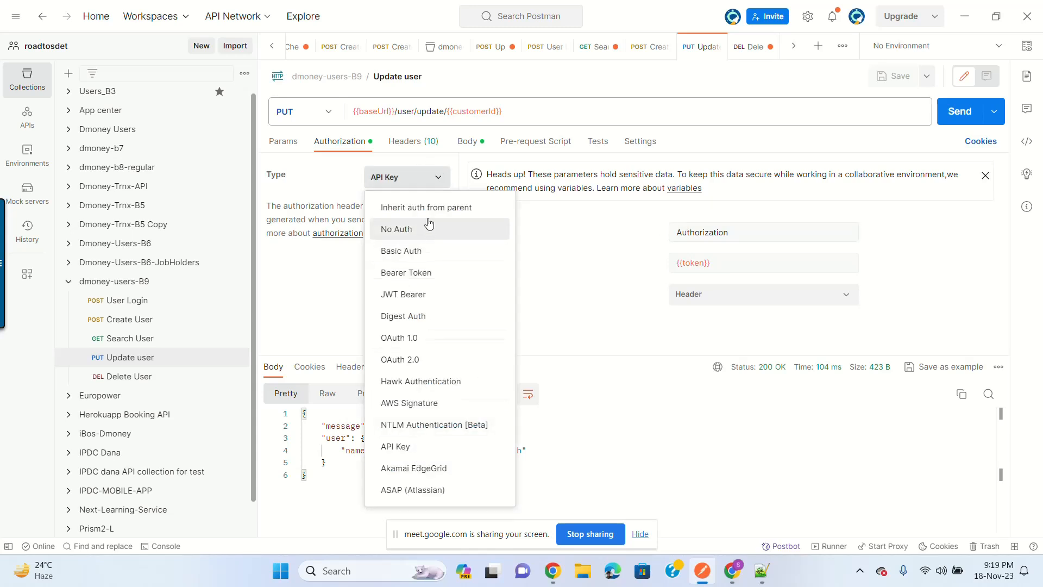
click(416, 277)
click(686, 260)
key(ctrl+a)
key(ctrl+v)
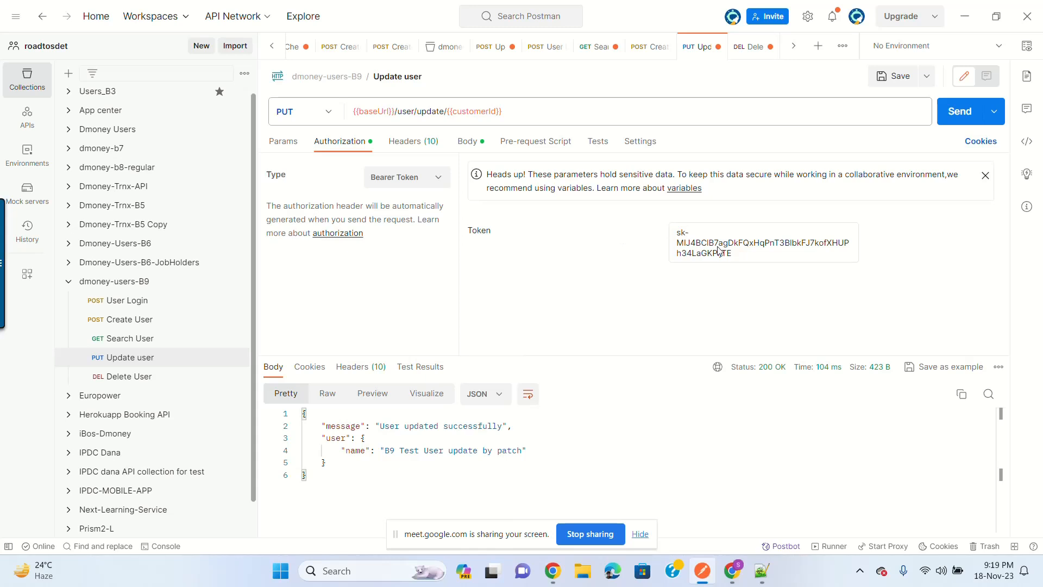
Step: Check the Body and Headers tabs, then return to the authorization type list
click(468, 143)
click(434, 140)
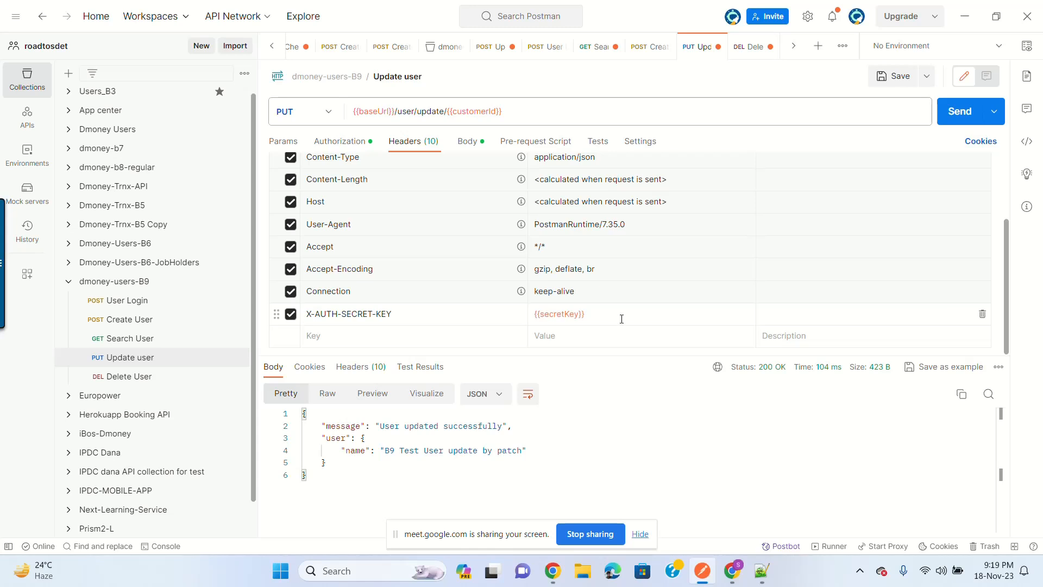
click(353, 142)
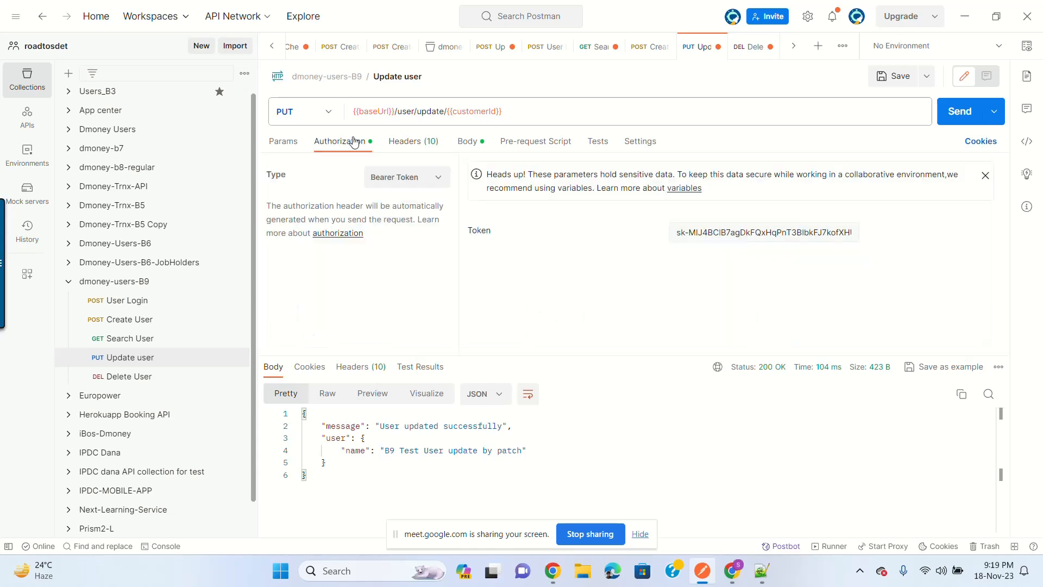
click(416, 176)
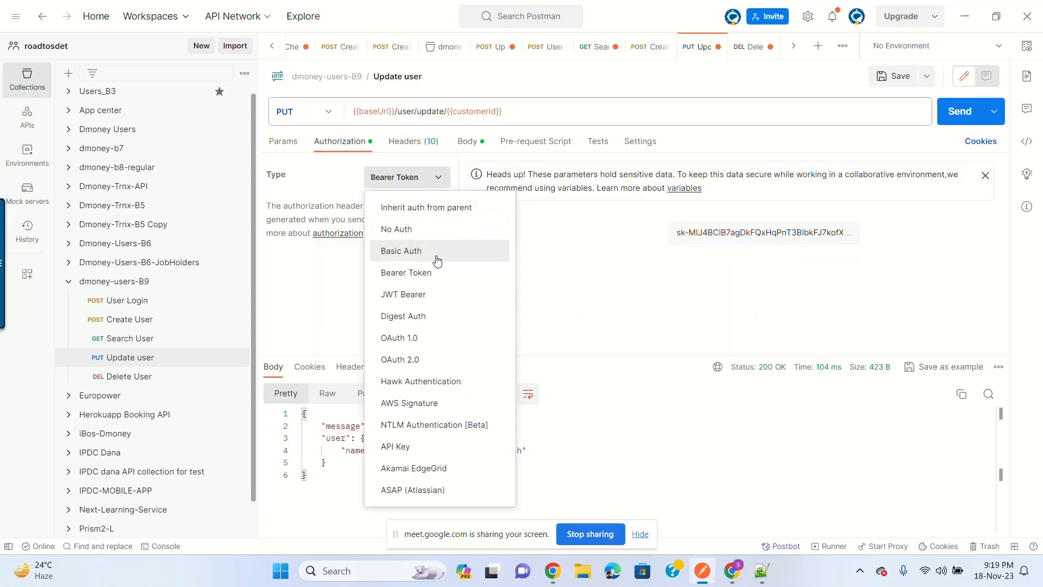
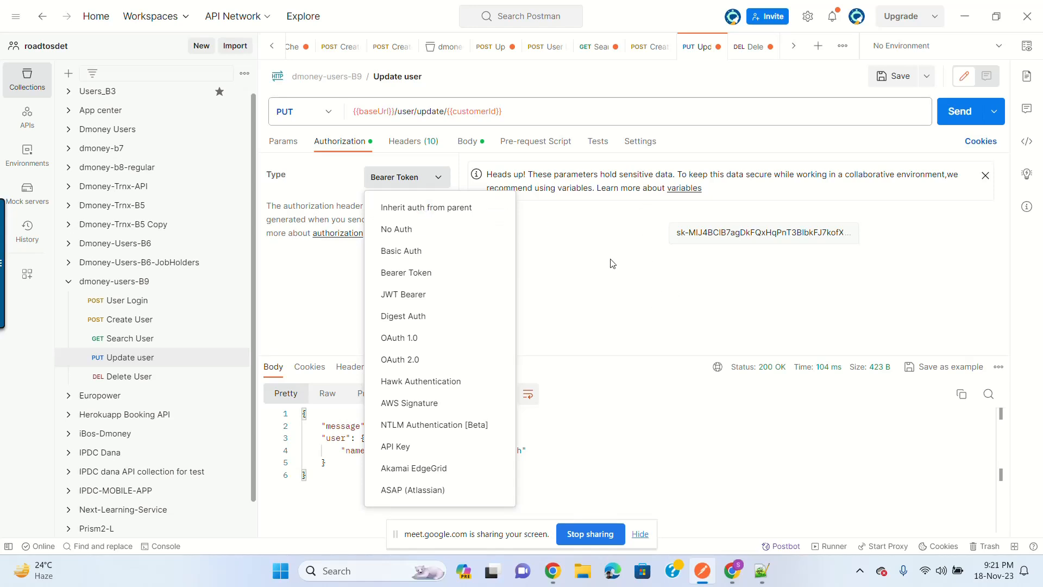
Step: Keep Bearer Token auth, then paste the copied user fields as Delete User headers
click(646, 236)
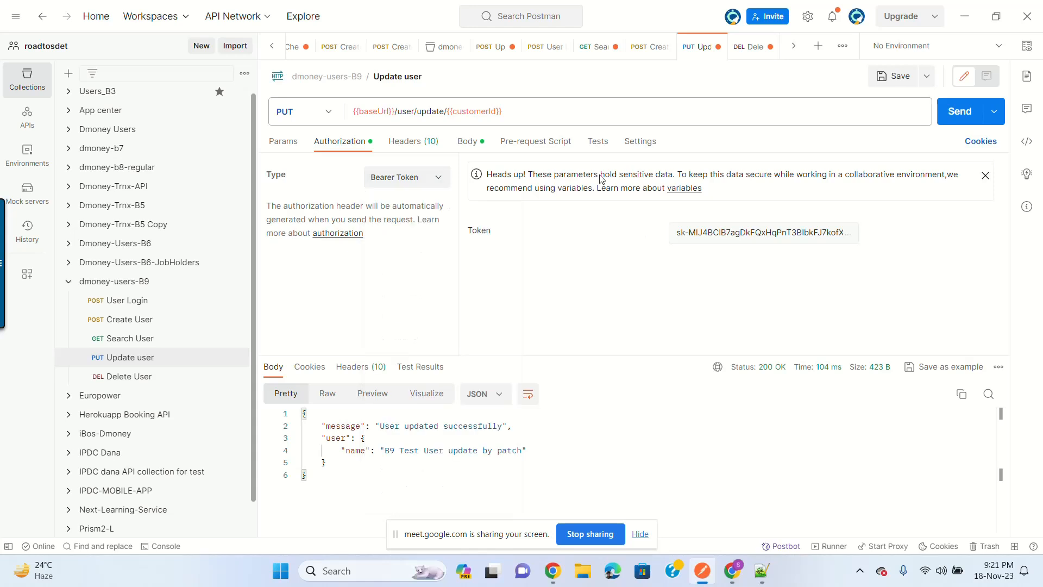
click(155, 377)
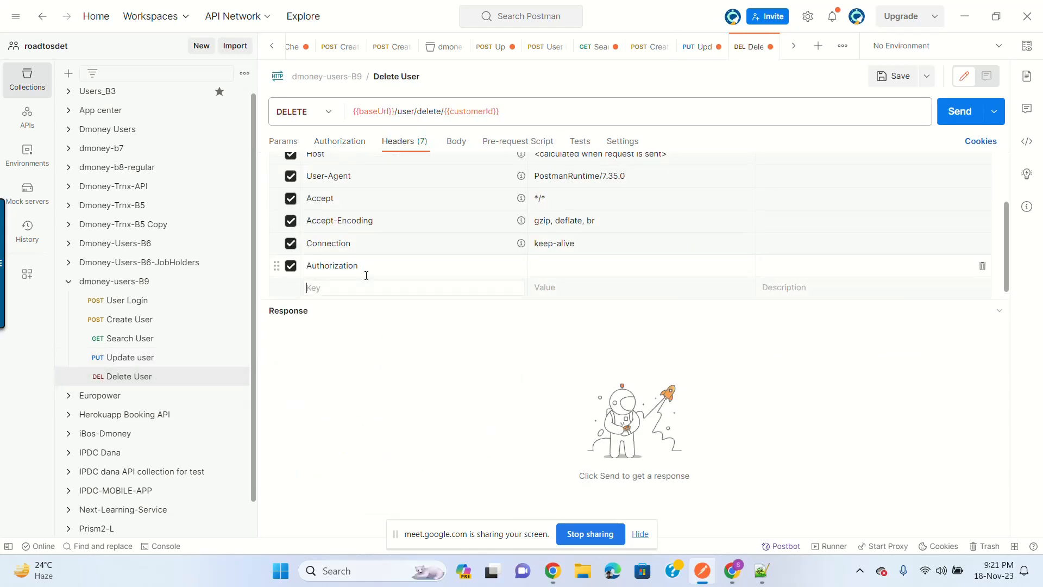
key(ctrl+v)
key(ctrl+z)
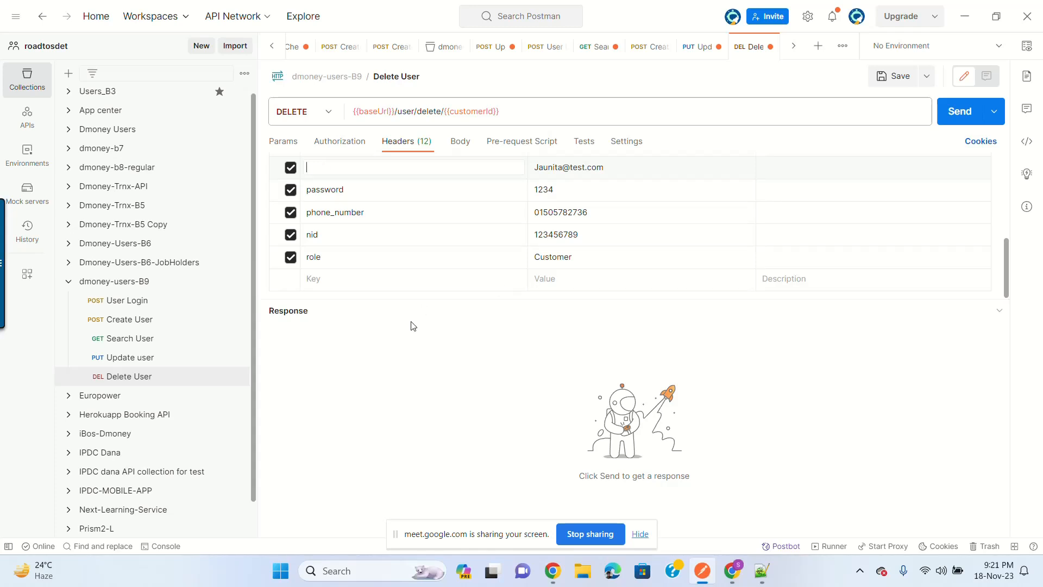
click(125, 376)
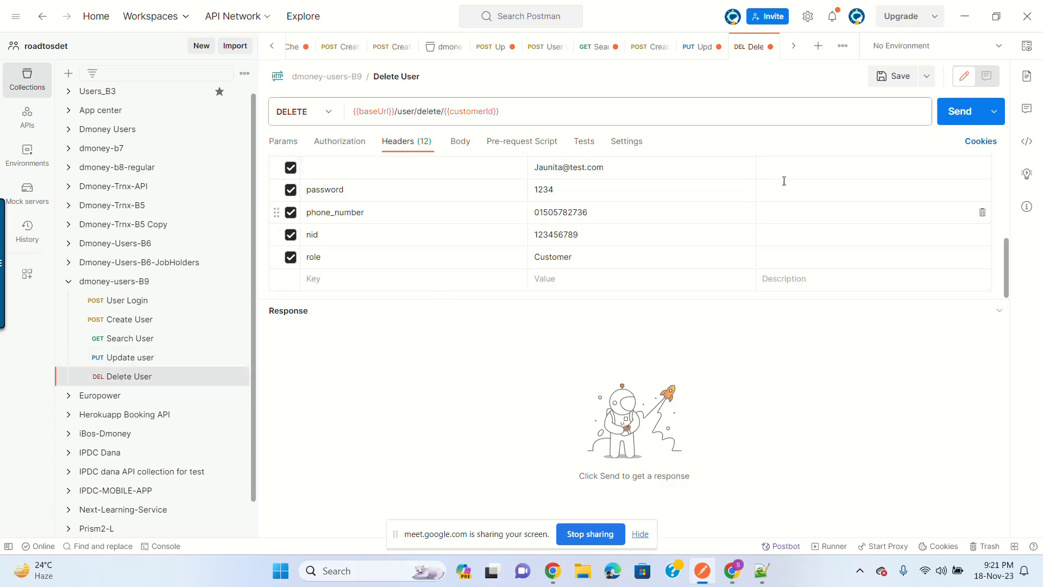
click(150, 361)
click(138, 380)
Step: Remove the role, nid, phone_number, password and e-mail headers, leaving seven headers
click(337, 176)
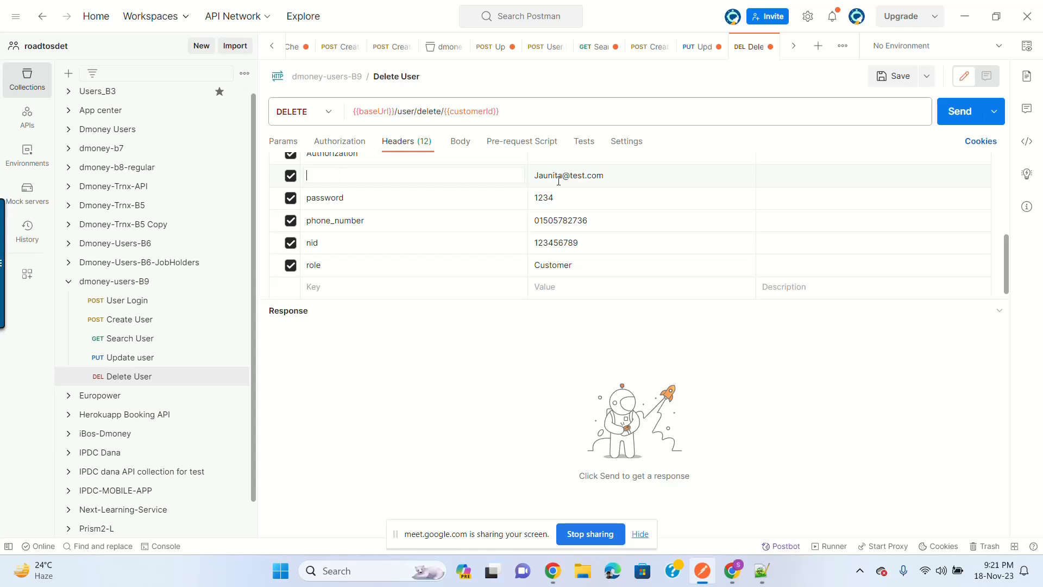
scroll(559, 181, up, 5)
scroll(528, 233, down, 5)
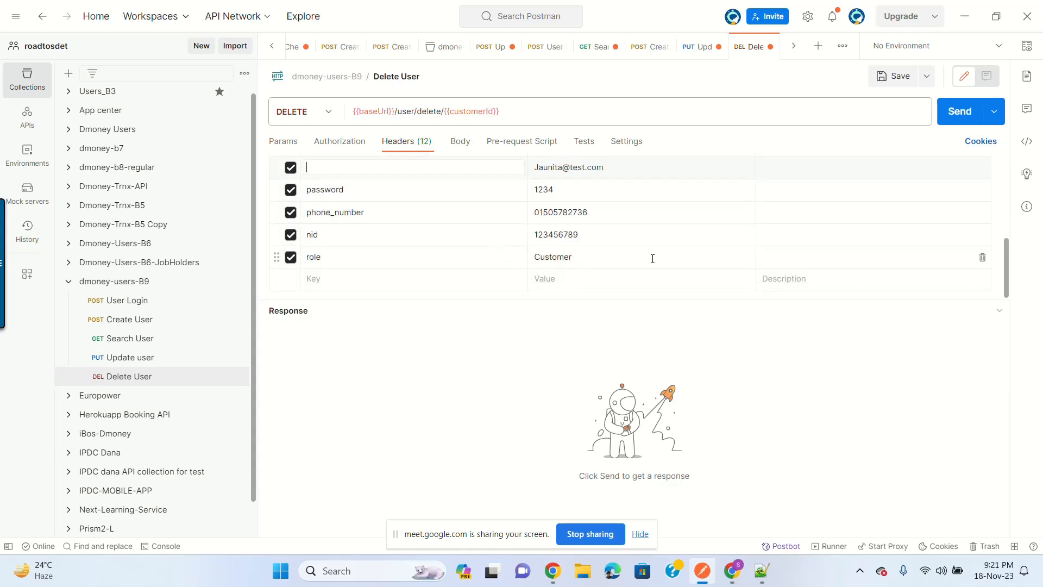
click(982, 257)
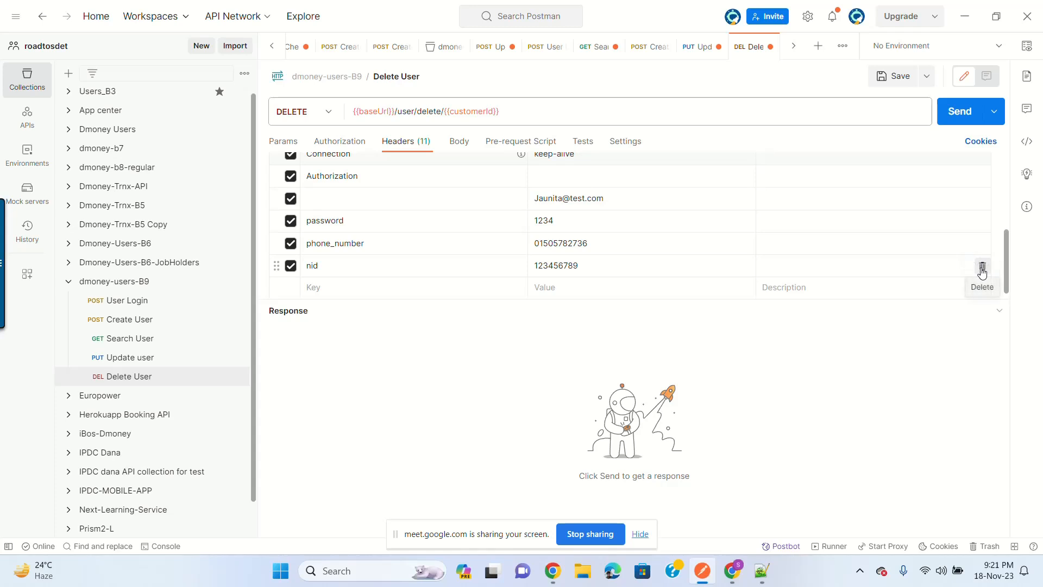
click(982, 265)
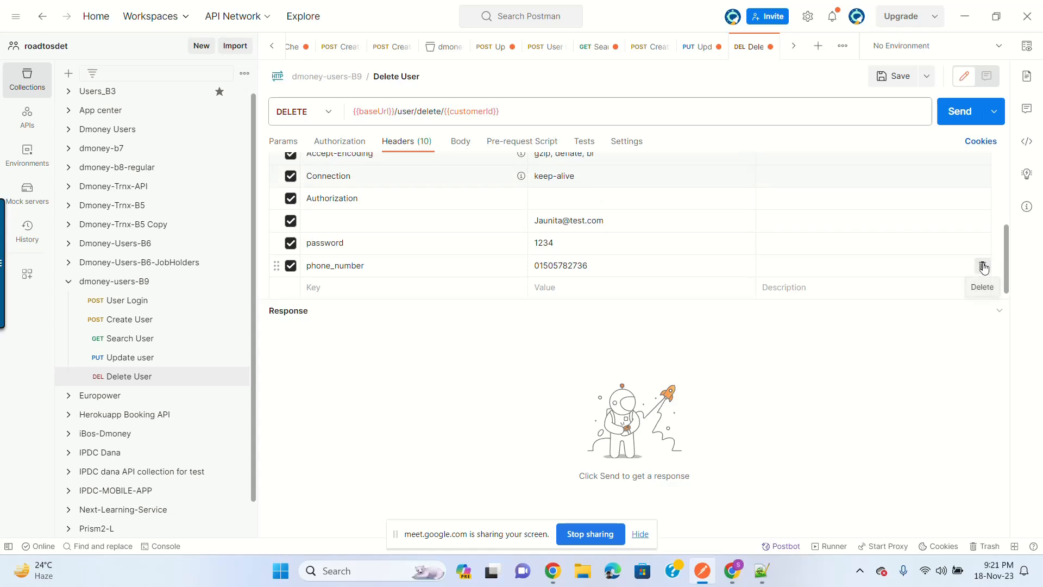
click(983, 265)
click(984, 265)
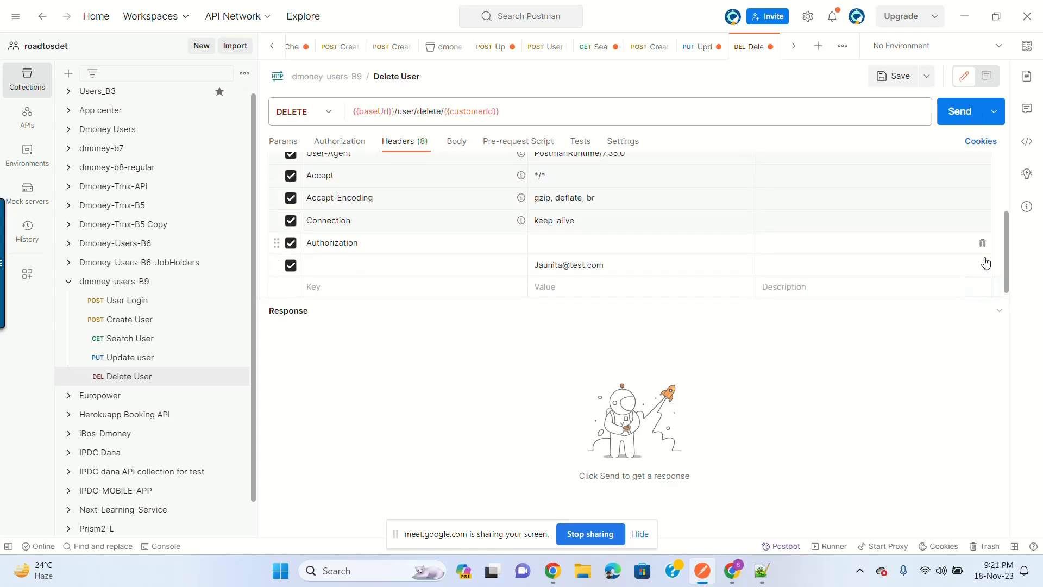
click(984, 264)
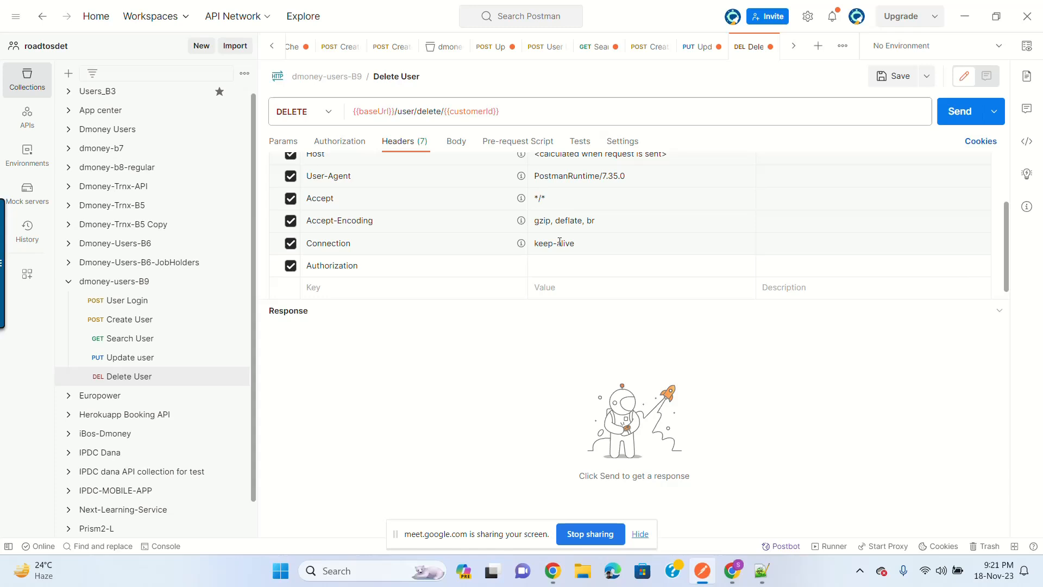
Step: Set the Authorization header value to {{token}}
click(583, 259)
text({{toke)
key(BackSpace)
key(BackSpace)
key(BackSpace)
key(BackSpace)
key(BackSpace)
key(BackSpace)
text({{)
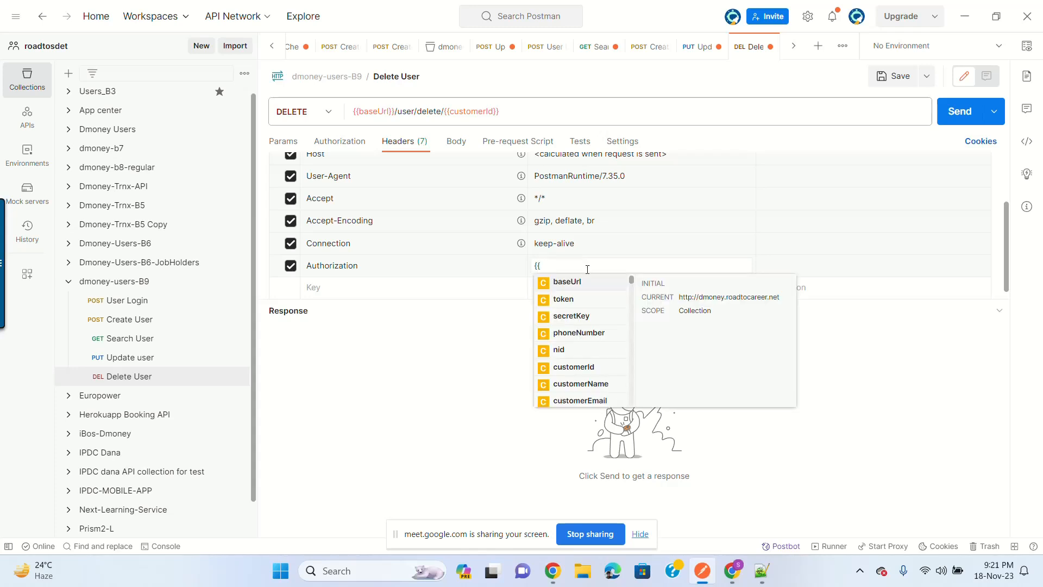
click(587, 300)
click(344, 288)
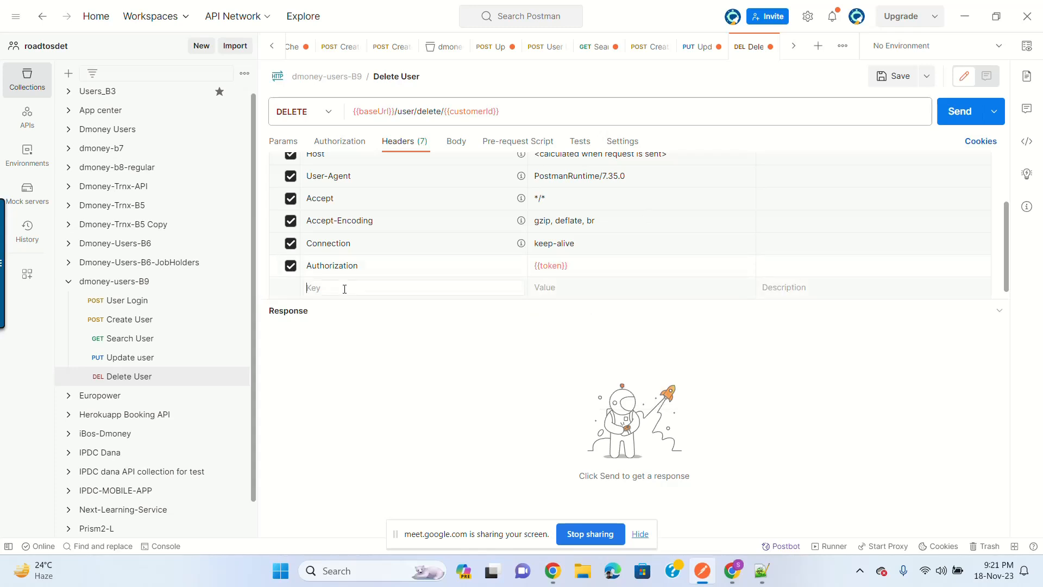
Step: Add an X-AUTH-SECRET-KEY header set to {{secretKey}}, save, and send the request
click(148, 287)
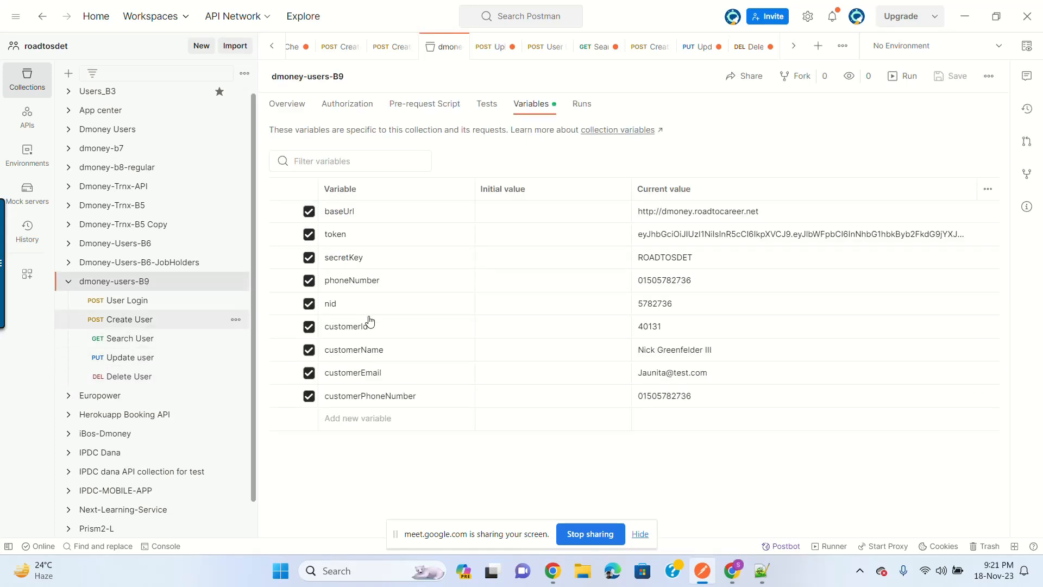
triple_click(342, 355)
key(ctrl+c)
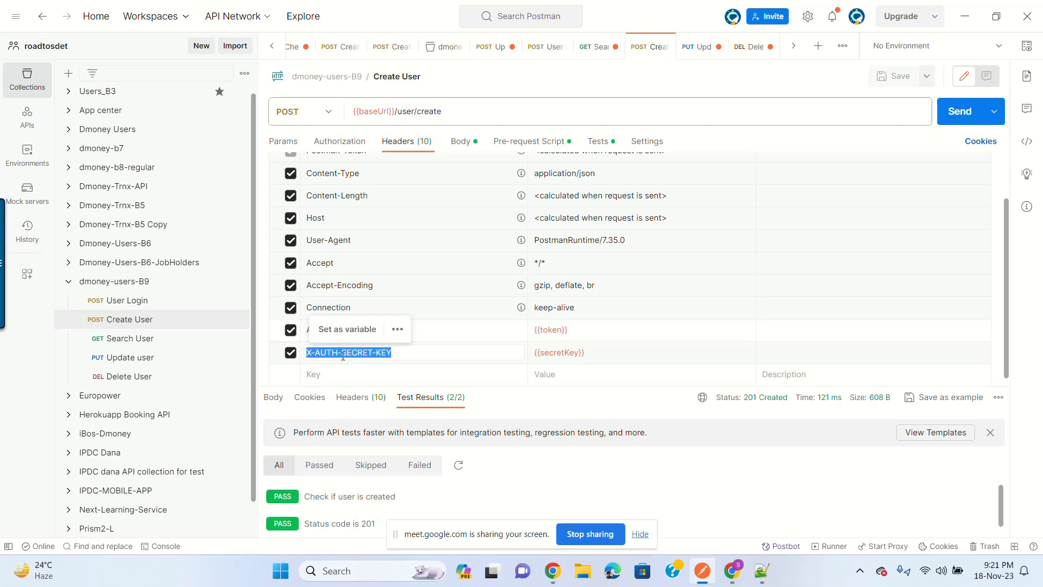
click(142, 374)
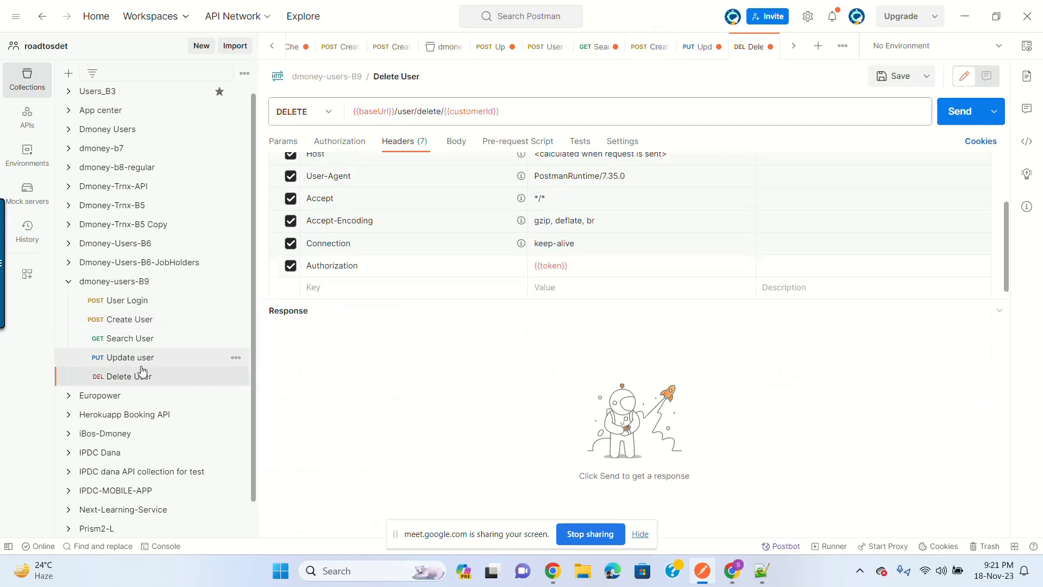
click(359, 282)
key(ctrl+v)
click(580, 251)
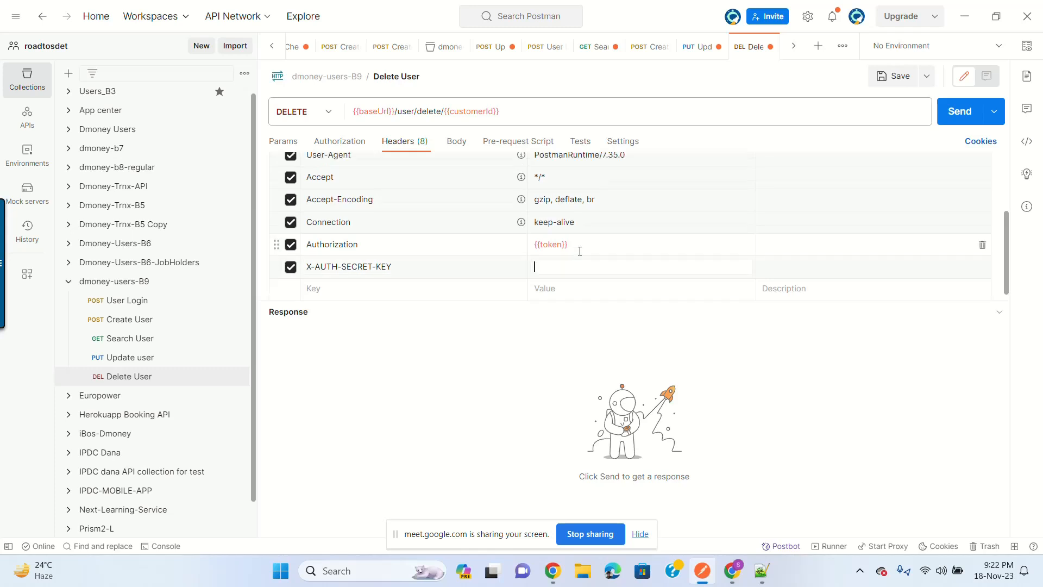
text({{)
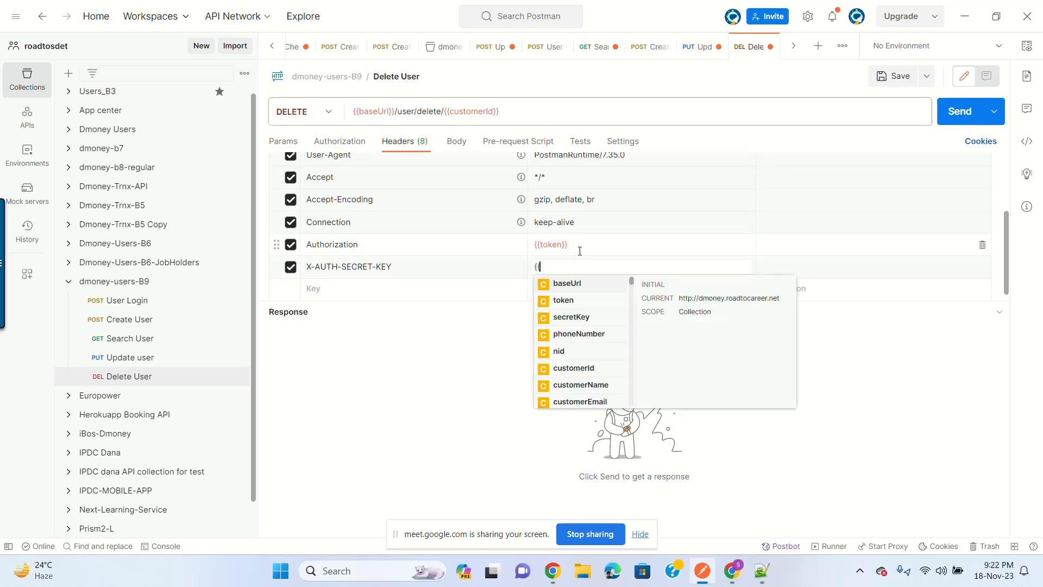
click(591, 317)
click(897, 77)
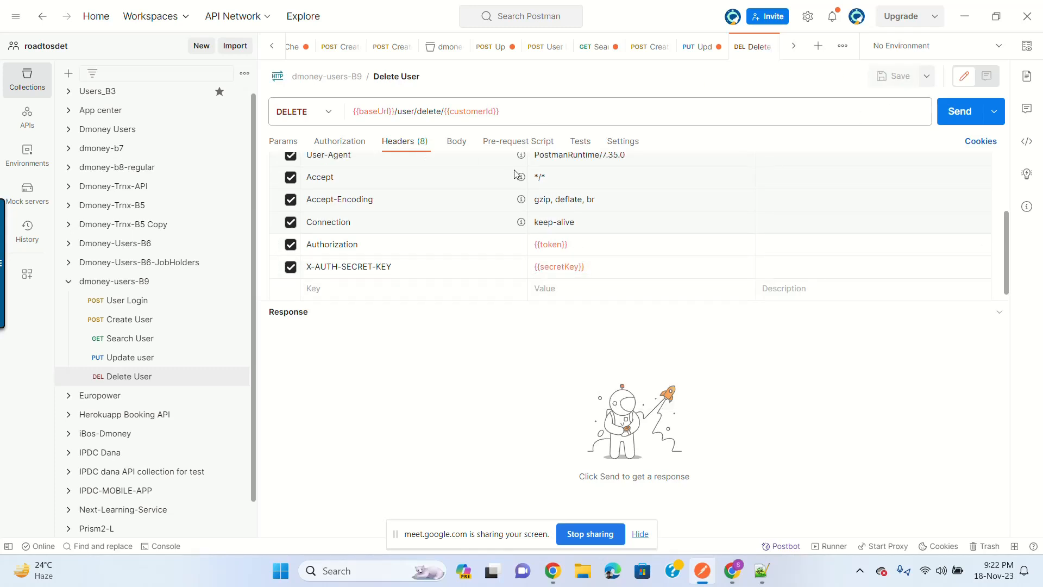
click(959, 111)
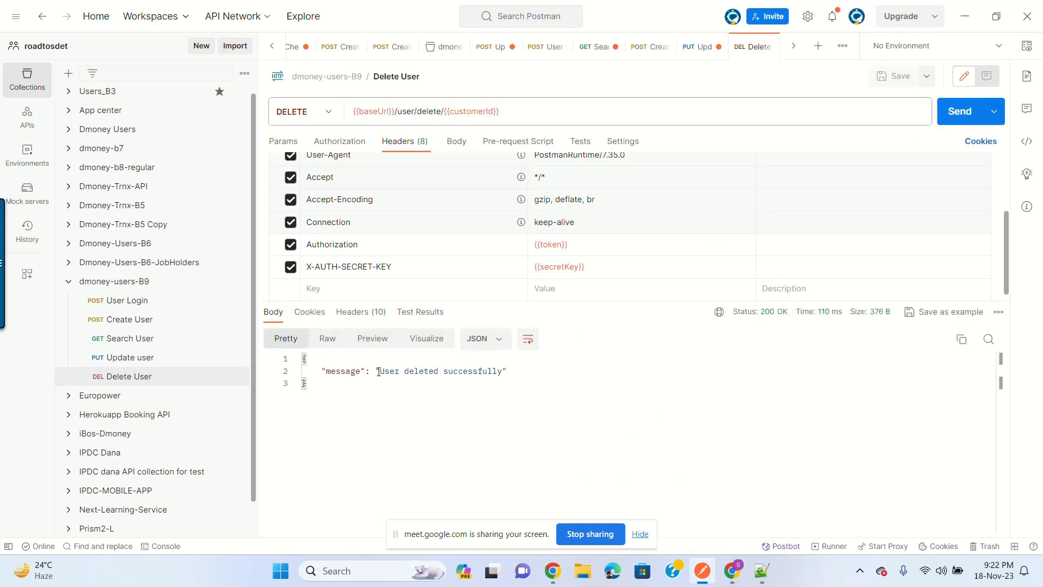
Step: Check 'User deleted successfully', then resend to get 404 'User not found'
drag(379, 372, 523, 371)
click(523, 371)
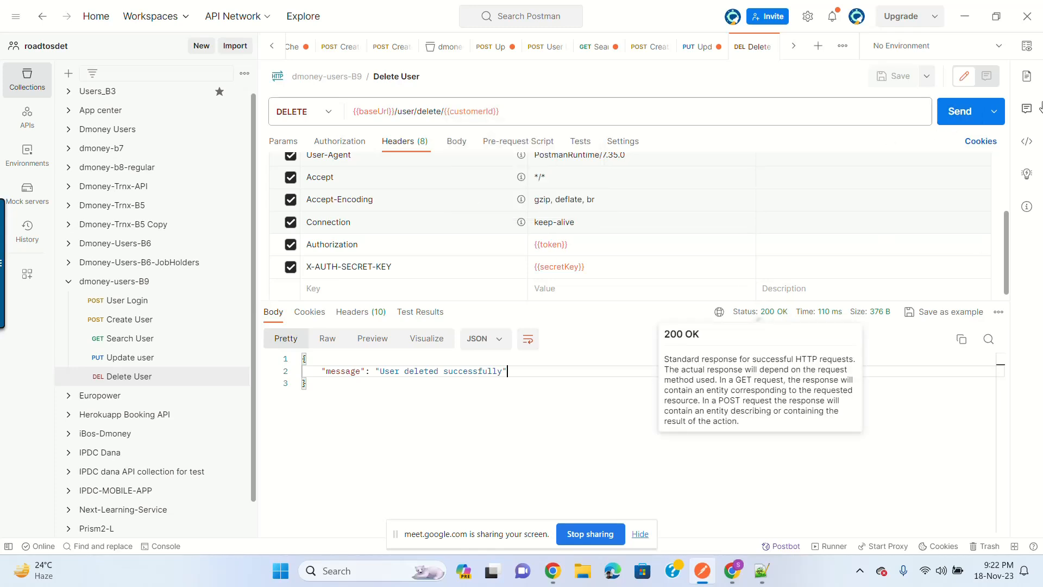
click(962, 115)
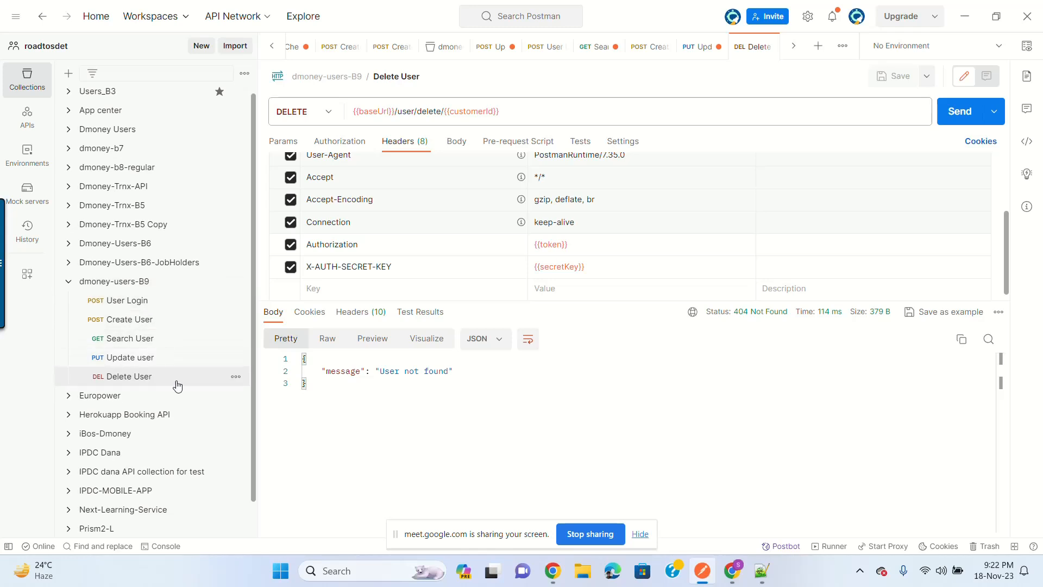
Step: Duplicate User Login and rename the copy to 'Wrong User Login'
click(156, 305)
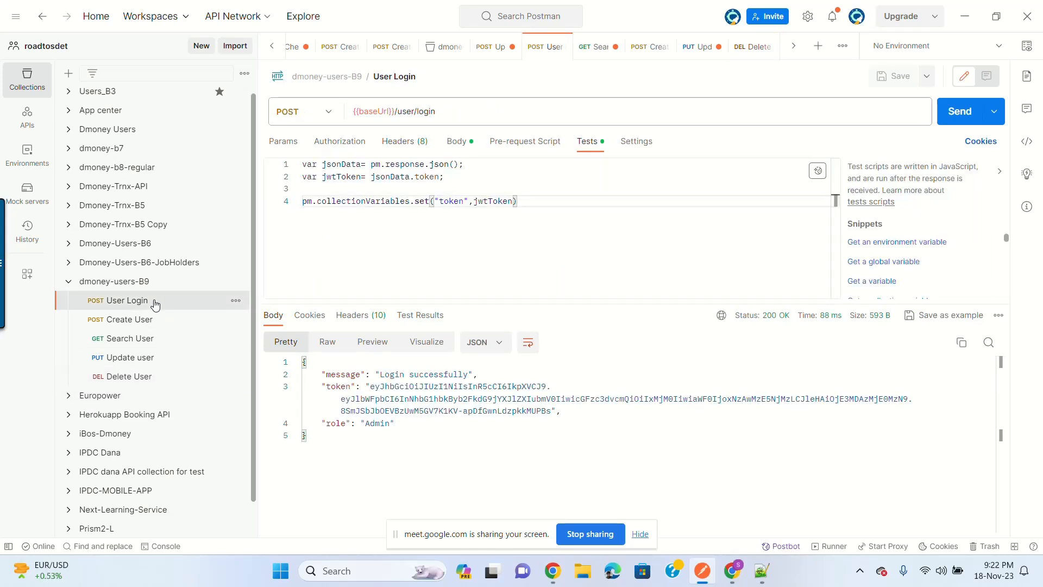
click(236, 300)
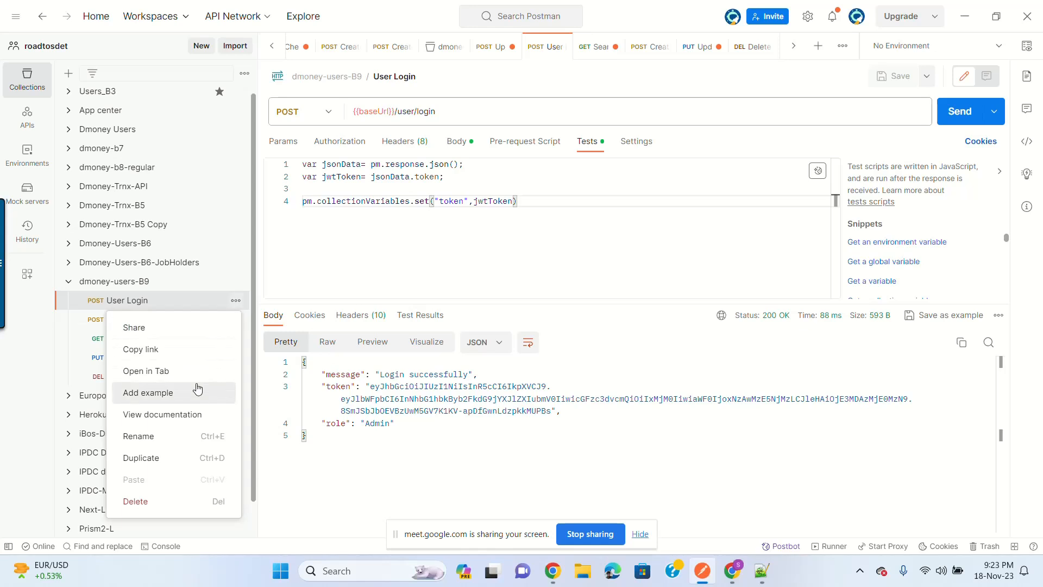
click(170, 458)
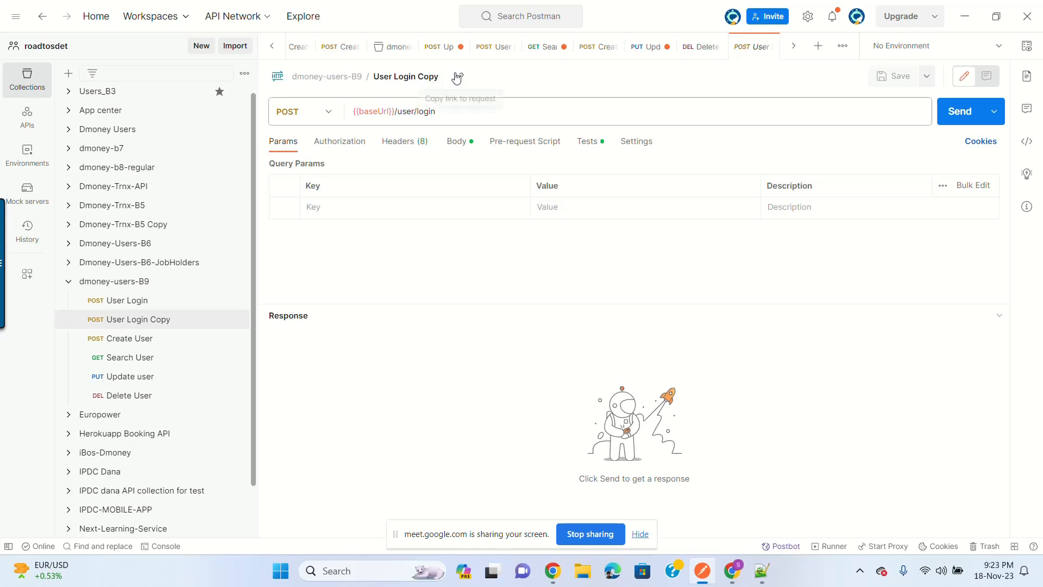
click(430, 76)
click(429, 76)
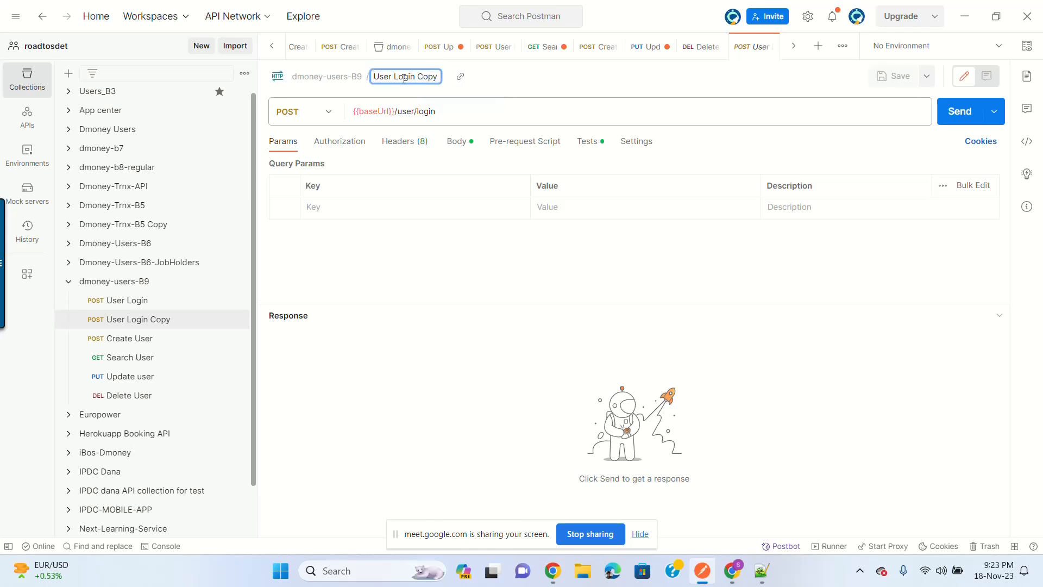
drag(415, 76, 488, 79)
key(BackSpace)
click(374, 76)
text(Wrong)
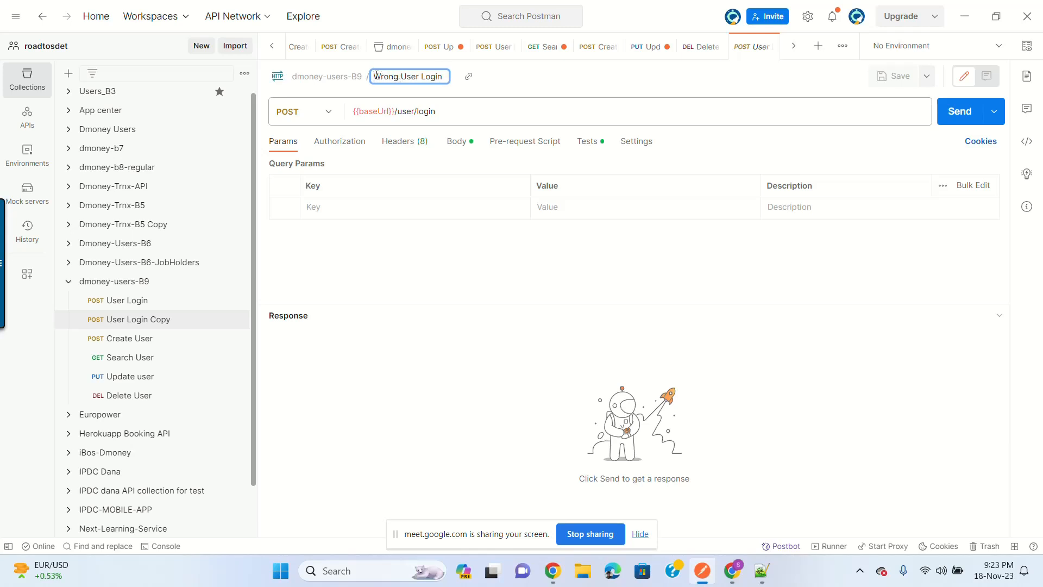
key(Return)
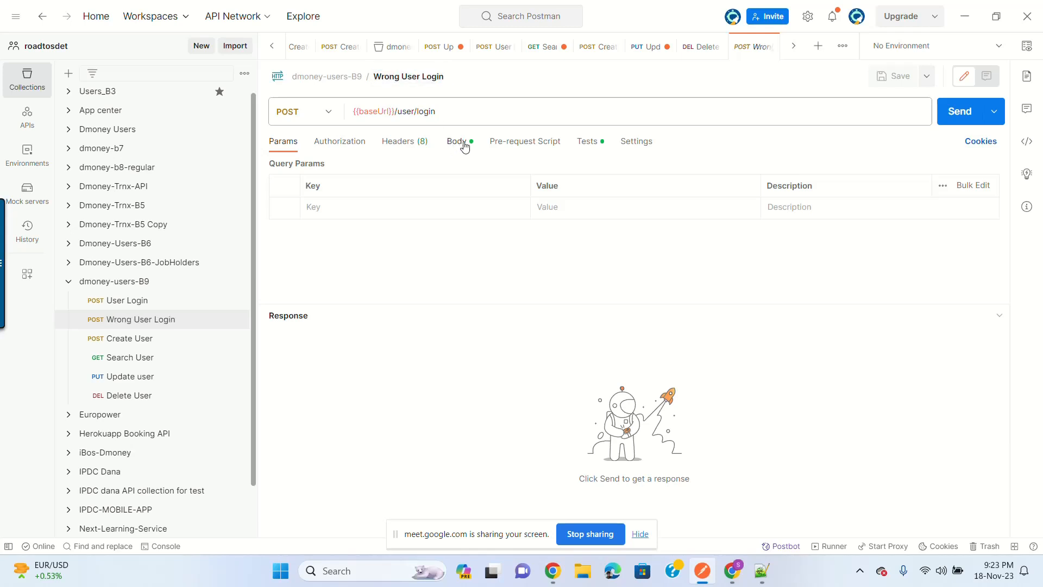
Step: Delete the copied test script from Wrong User Login
click(465, 146)
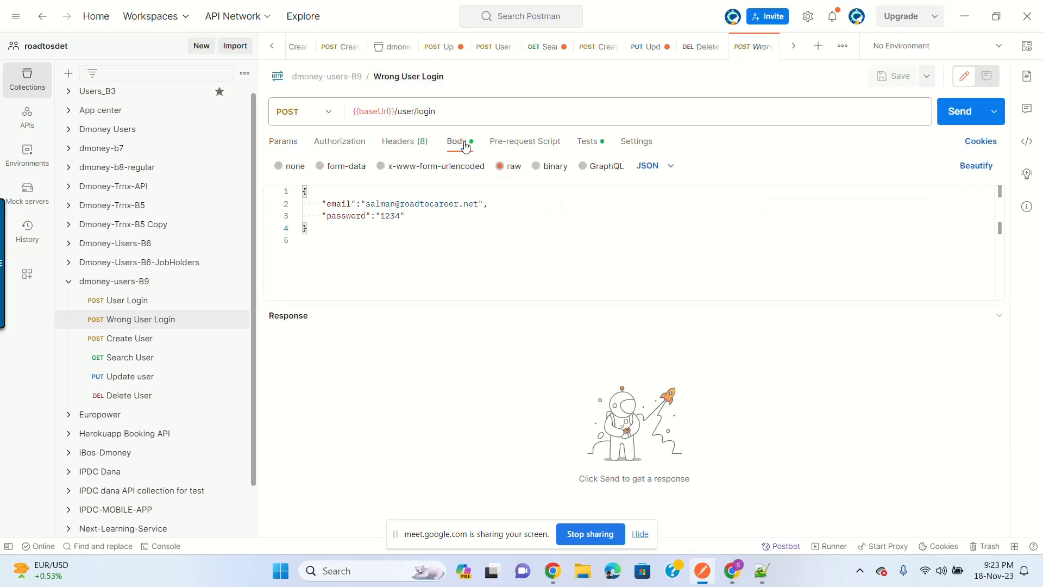
click(589, 142)
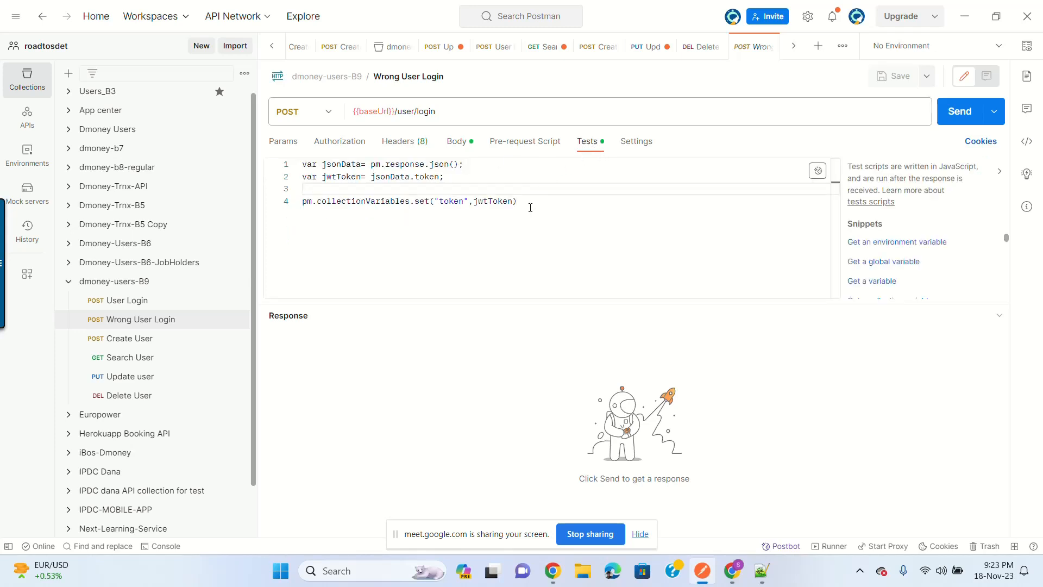
key(ctrl+a)
key(BackSpace)
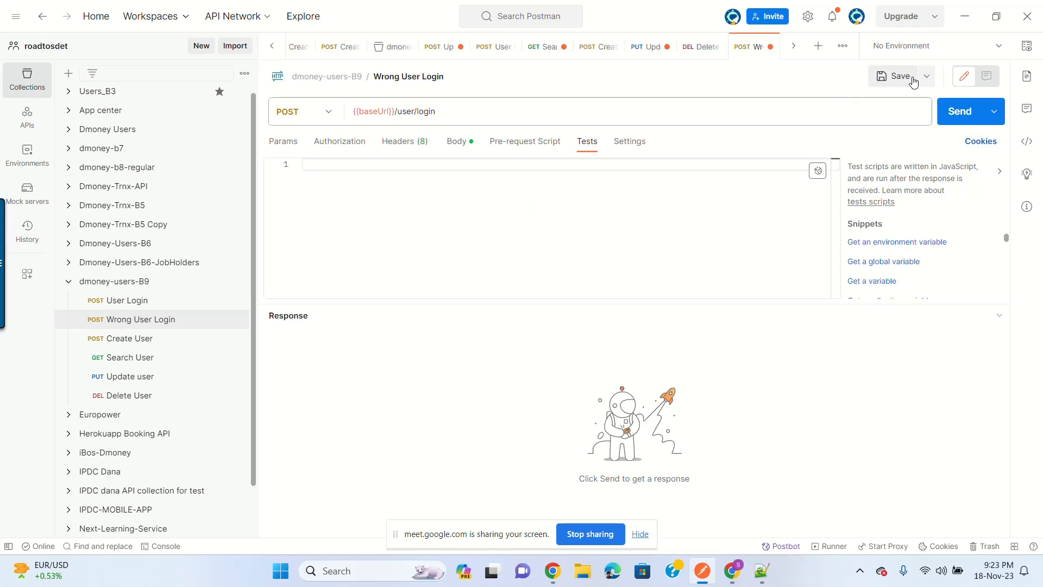
Step: Append 5 to the body password, save, and send to get 401 'Password incorrect'
click(457, 141)
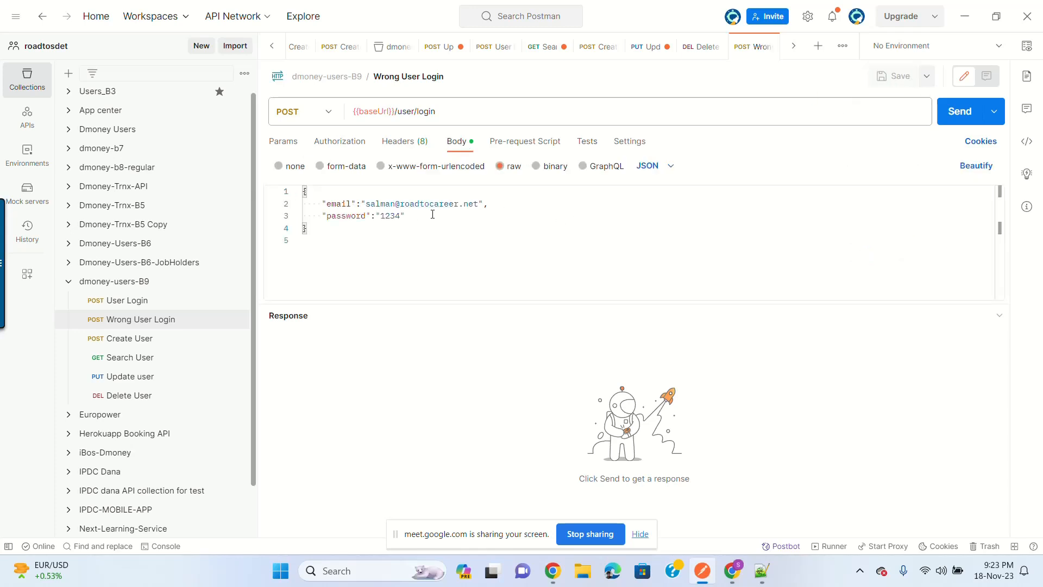
click(406, 217)
text(5)
key(ctrl+s)
click(954, 116)
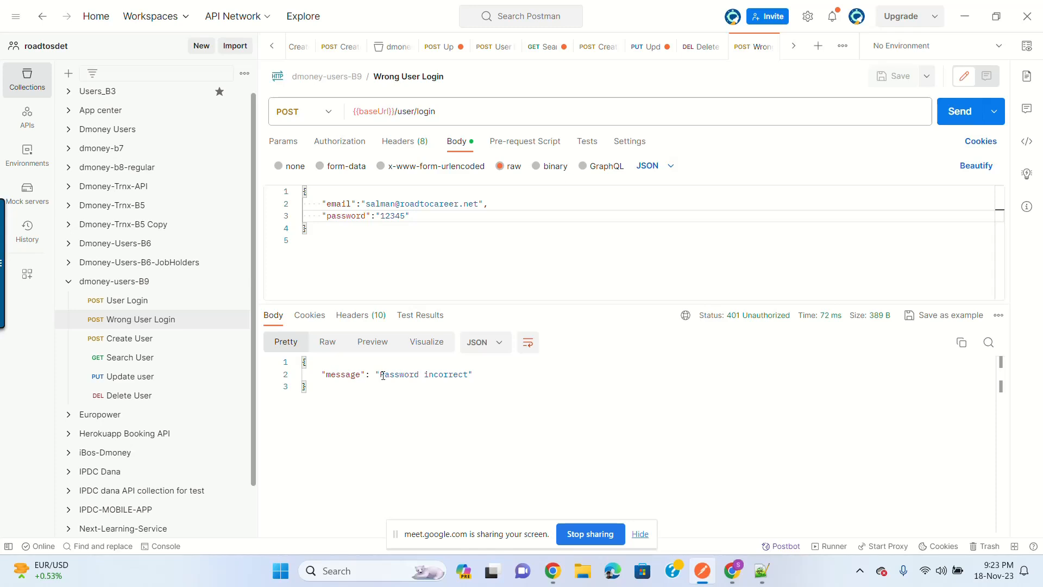
drag(380, 374, 477, 375)
click(475, 376)
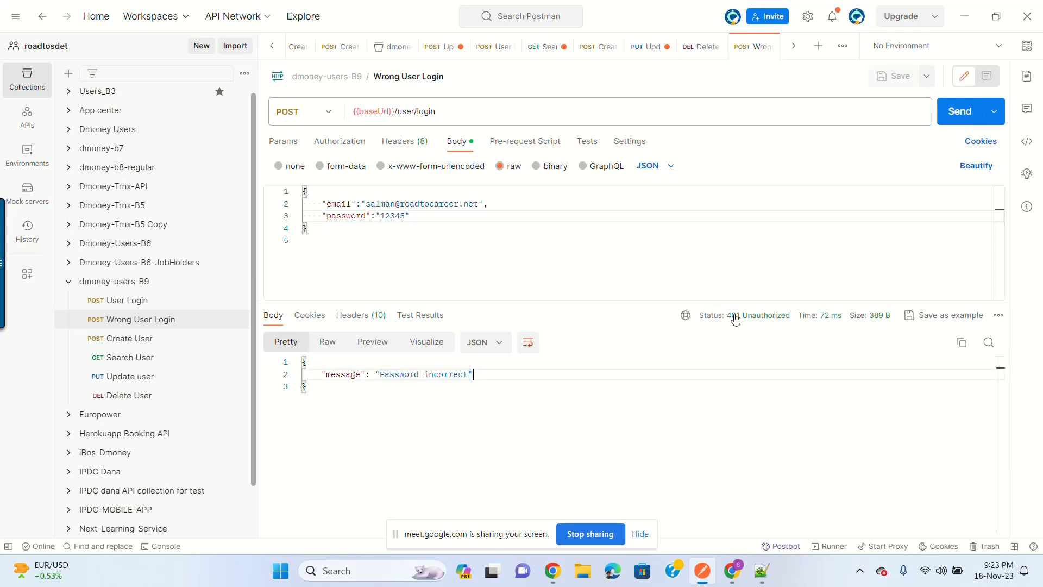
click(587, 142)
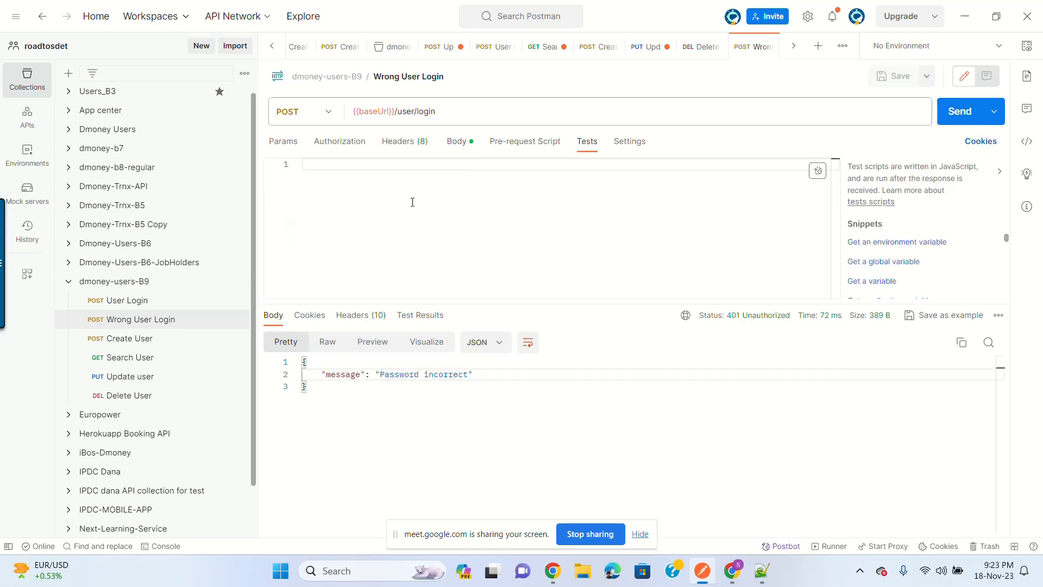
Step: Insert a JSON value check test named 'User can not login with wrong creds'
scroll(945, 237, down, 3)
scroll(941, 284, down, 2)
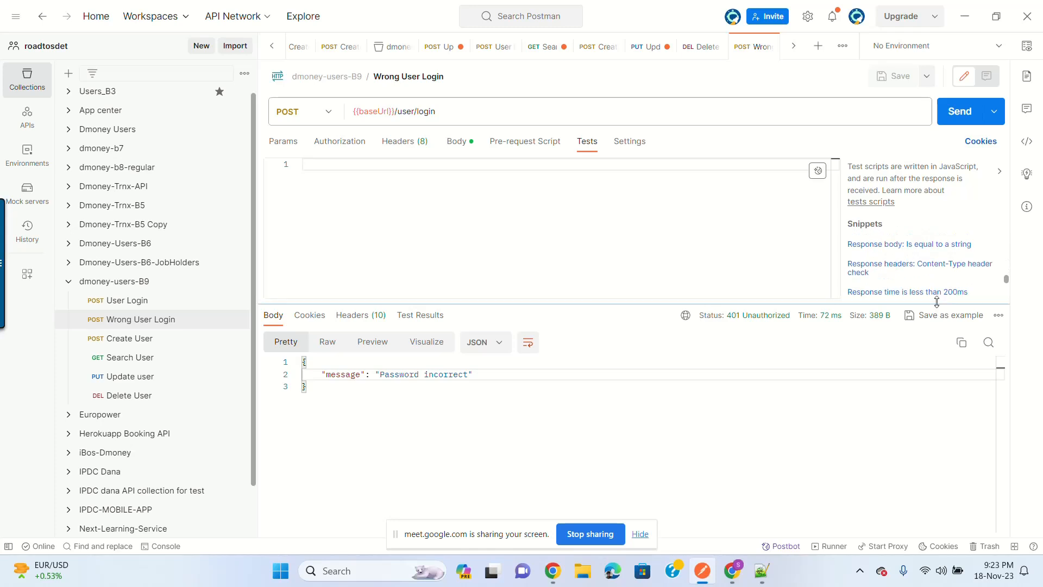
drag(936, 304, 936, 365)
scroll(944, 304, up, 3)
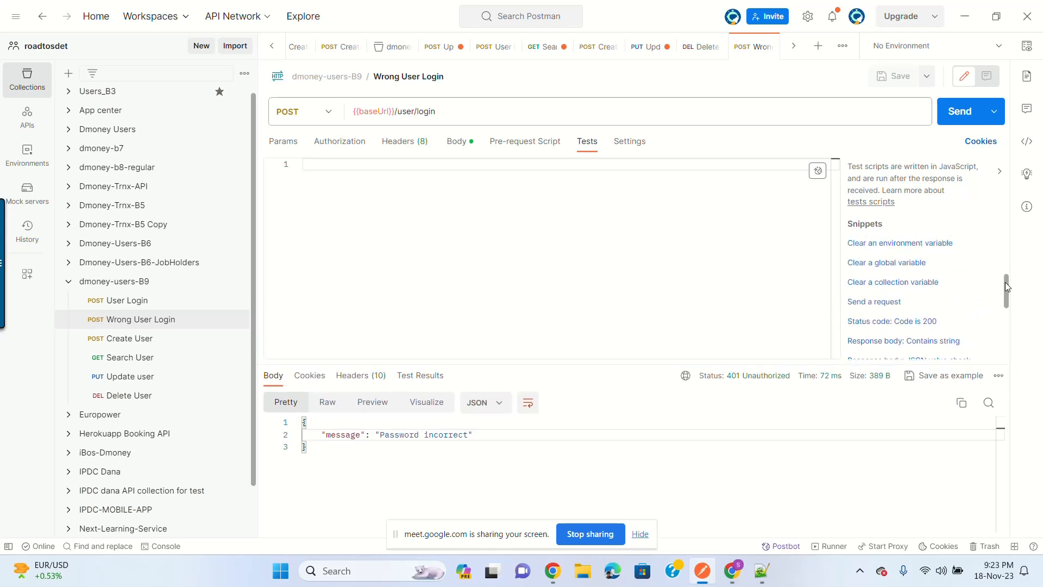
mouse_move(1005, 281)
mouse_down()
mouse_move(1015, 239)
mouse_move(1006, 295)
mouse_up()
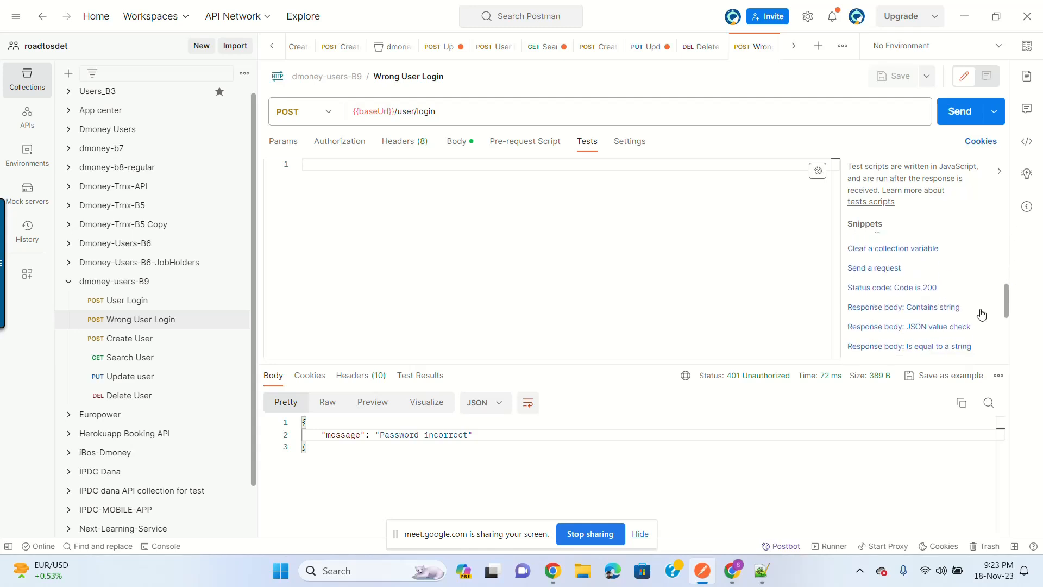
click(931, 326)
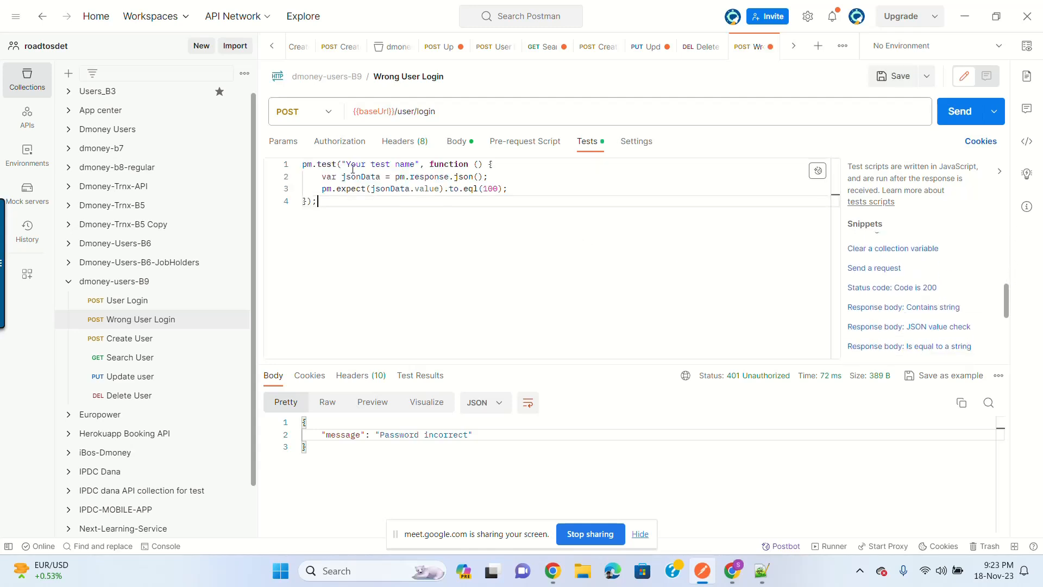
drag(347, 164, 417, 164)
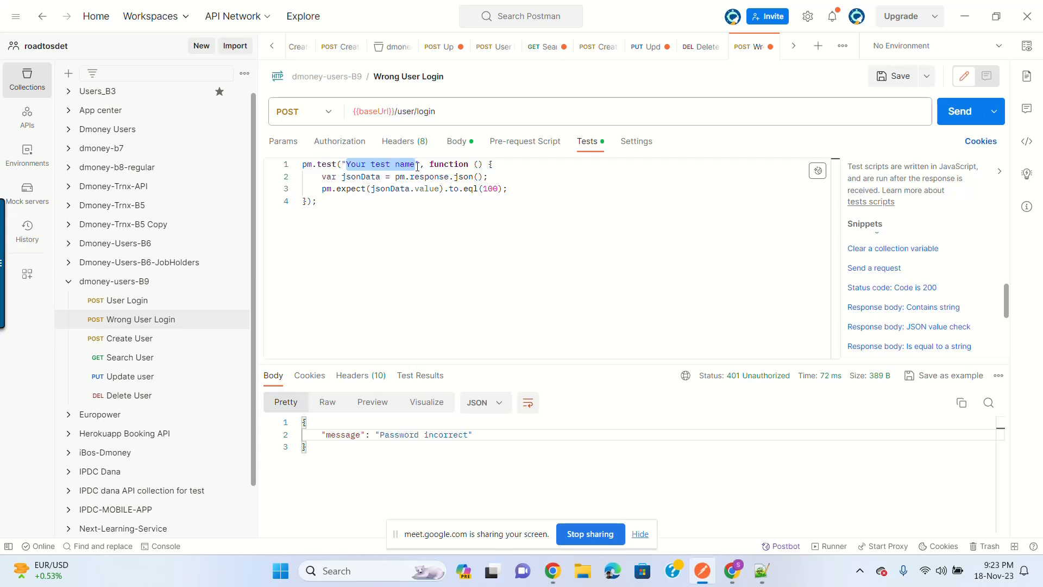
text(Ues)
key(BackSpace)
key(BackSpace)
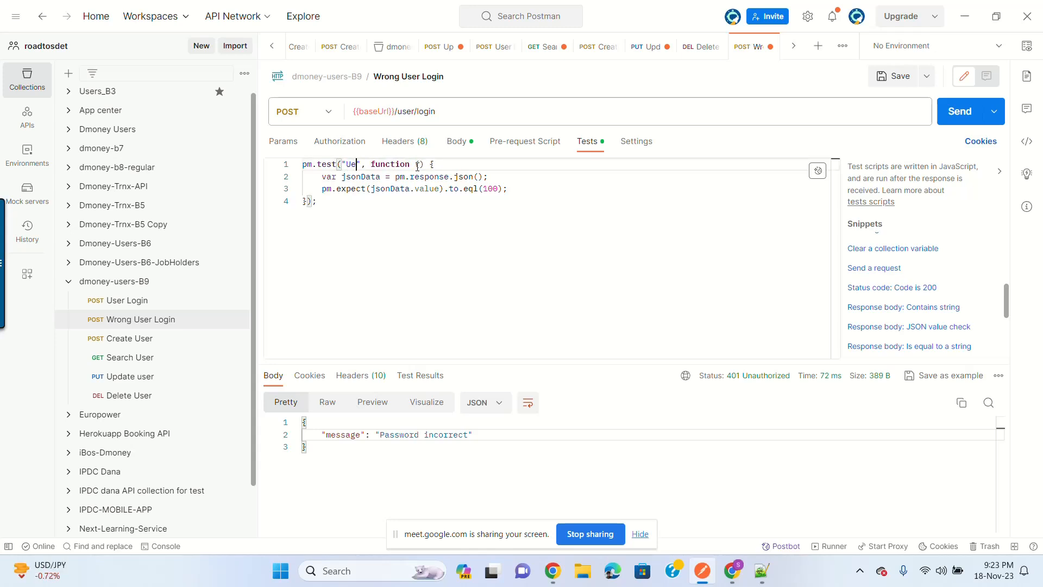
text(ser cab)
key(BackSpace)
text(n not l)
text(ogin with wr)
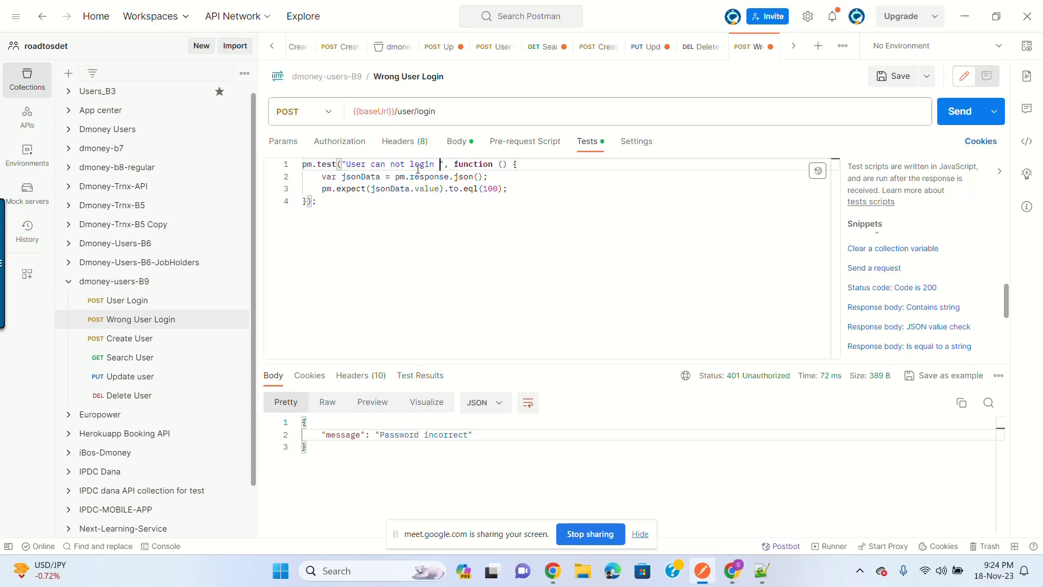
text(ong creds)
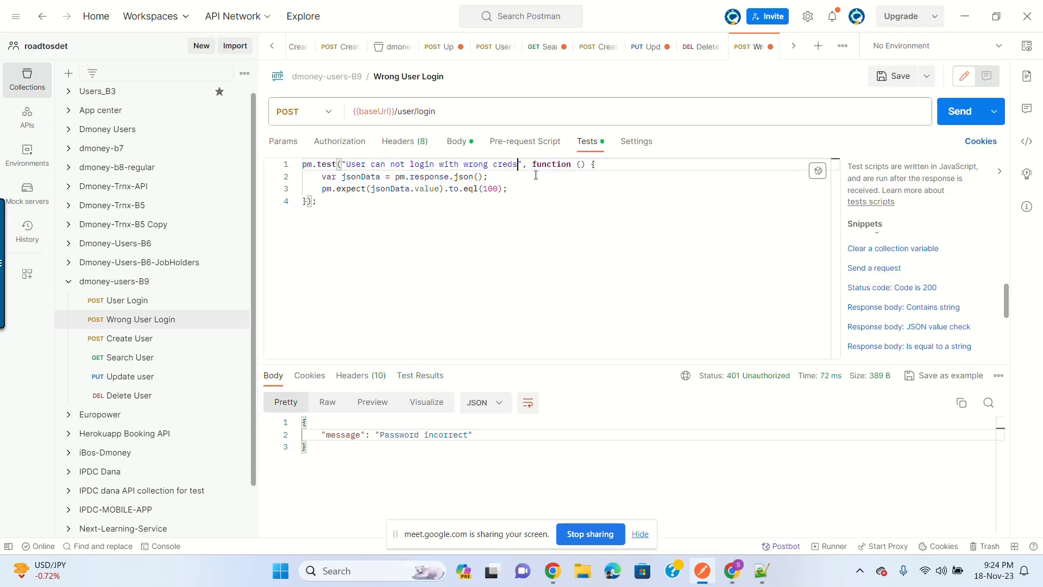
Step: Change the assertion to check jsonData.message with to.contains
click(398, 218)
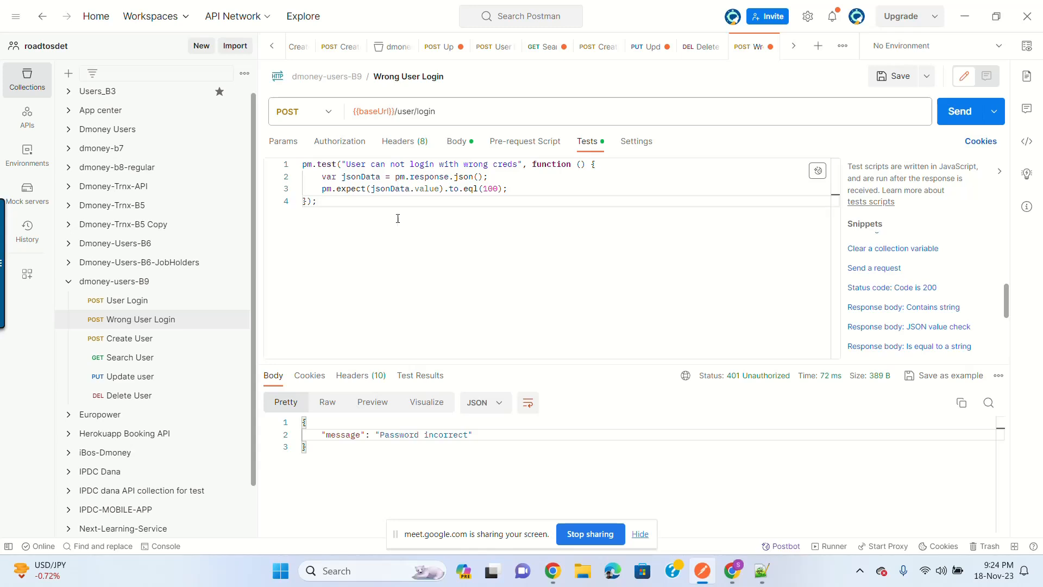
double_click(340, 435)
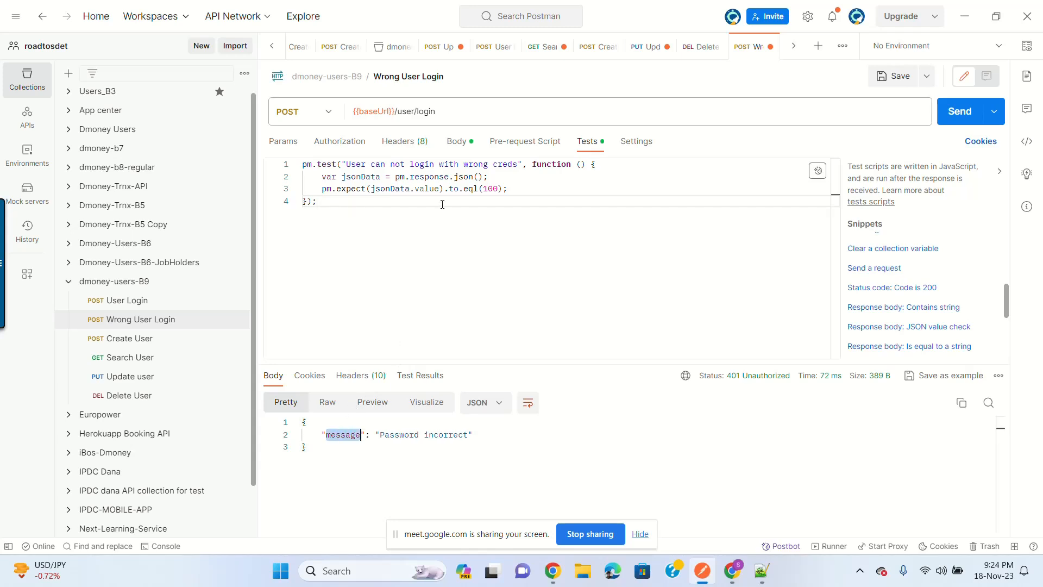
double_click(425, 189)
key(ctrl+v)
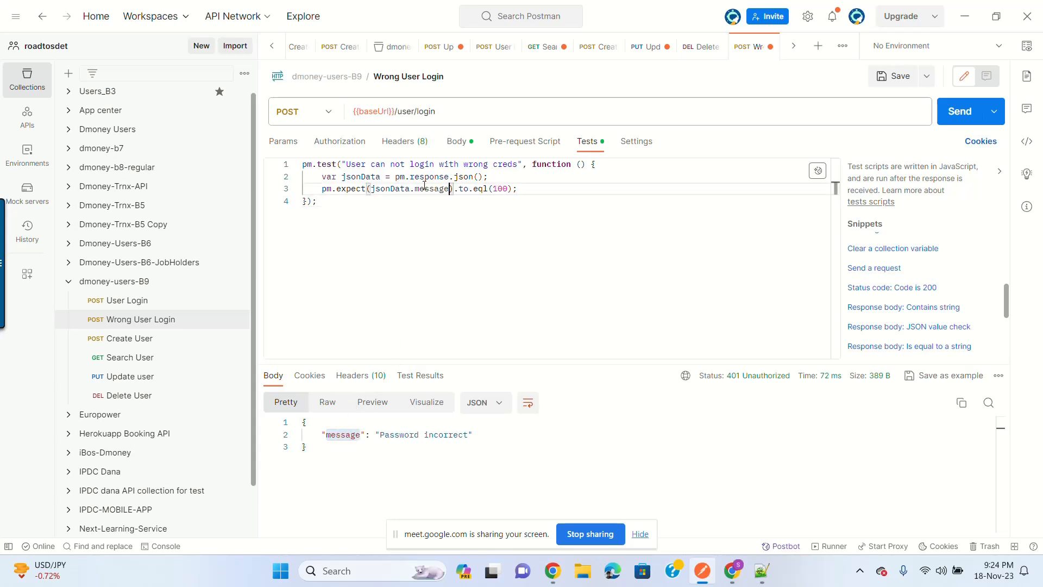
click(511, 189)
key(BackSpace)
key(BackSpace)
key(BackSpace)
key(BackSpace)
key(BackSpace)
key(BackSpace)
key(BackSpace)
key(BackSpace)
text(con)
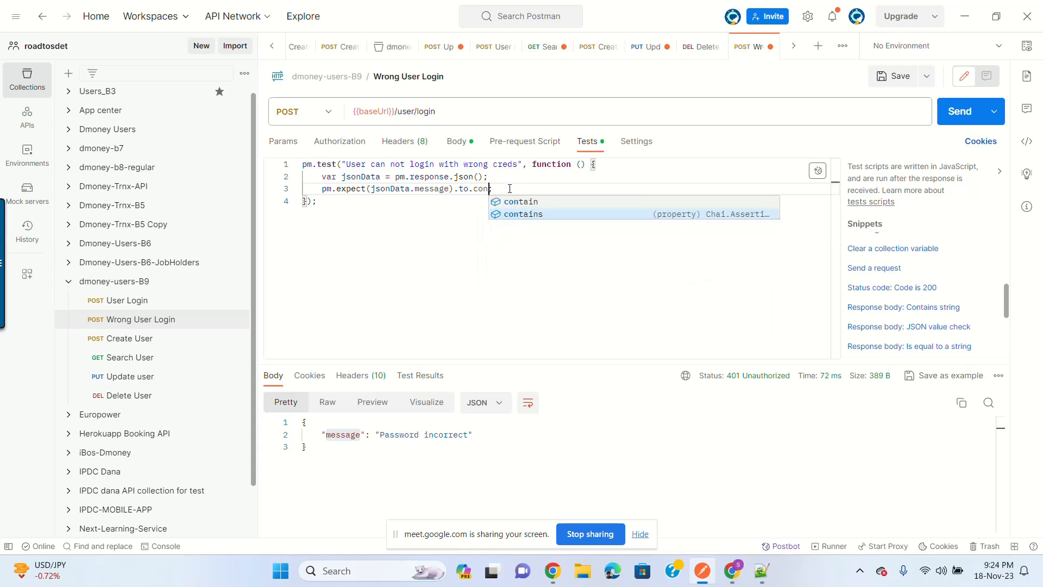
key(Return)
text(()
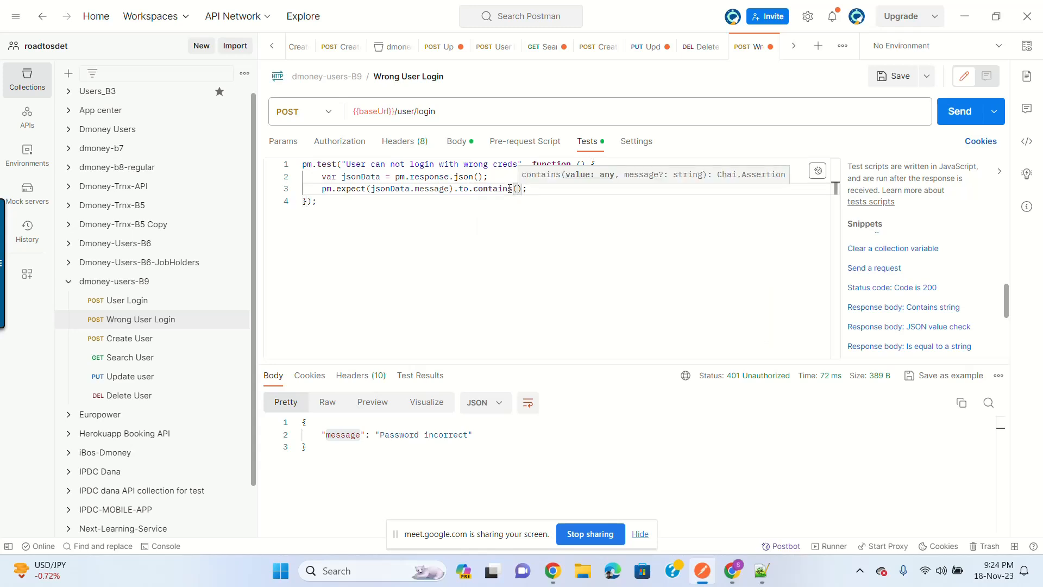
text(")
Step: Expect 'Password incorrect' in the contains check, save, and rerun the request
click(381, 435)
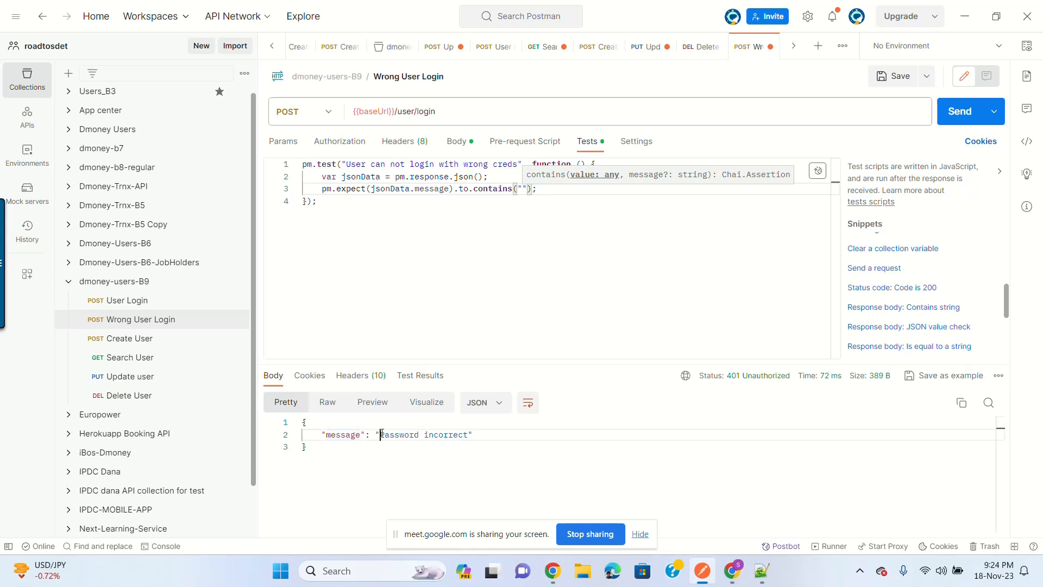
double_click(408, 435)
shift+click(468, 435)
key(ctrl+c)
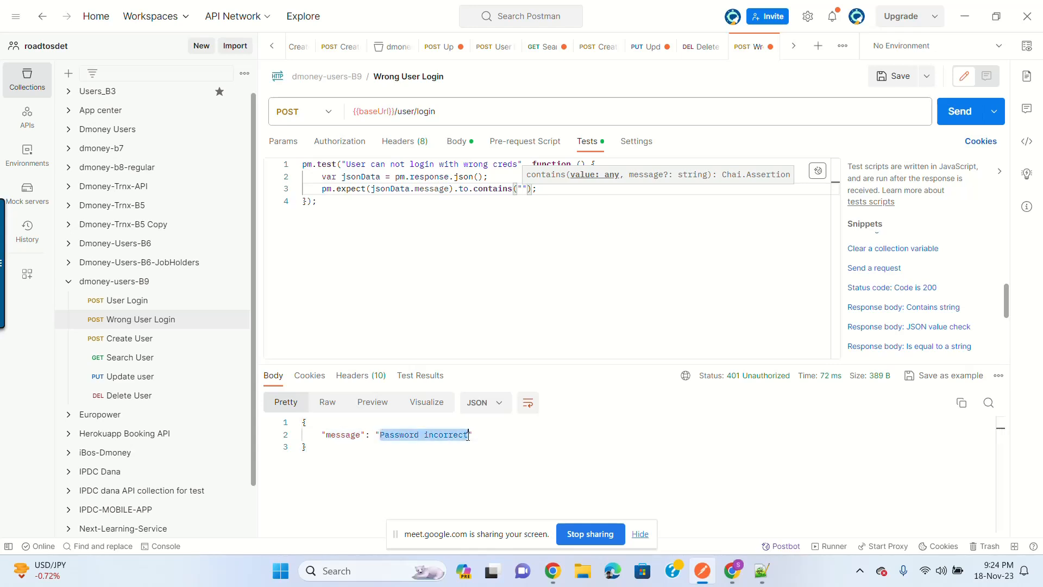
click(519, 189)
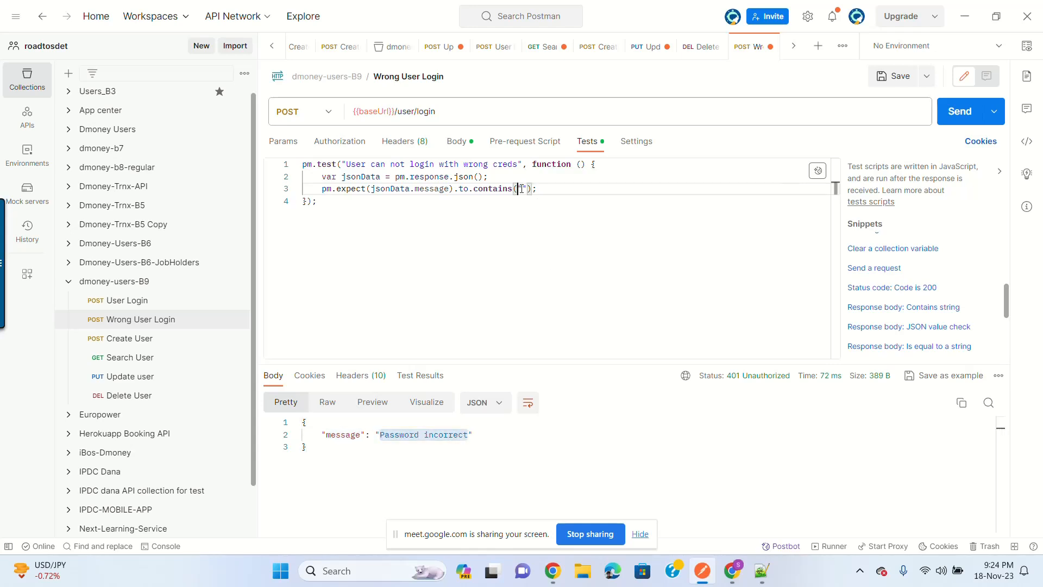
key(ctrl+v)
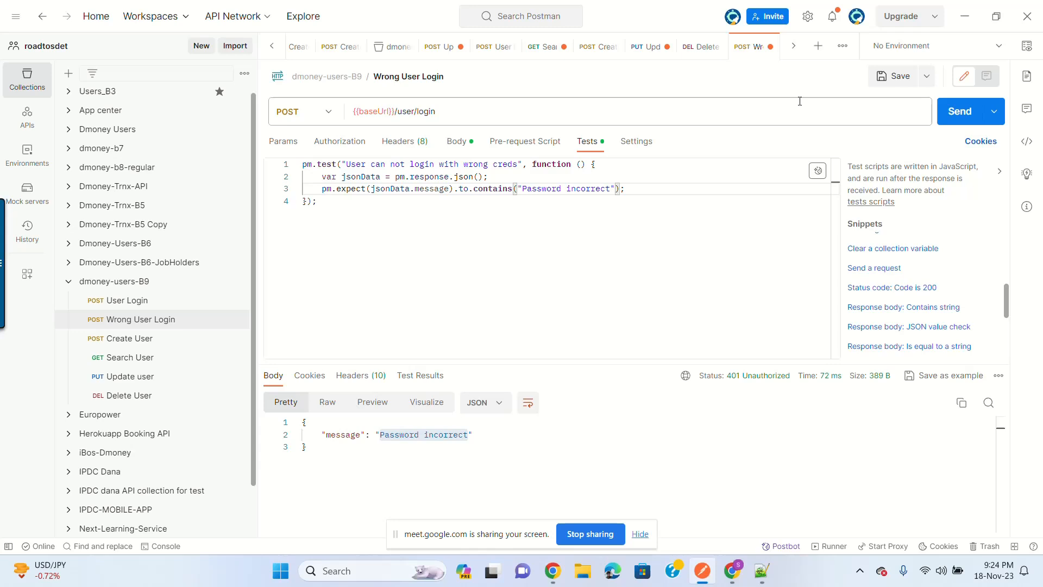
click(893, 76)
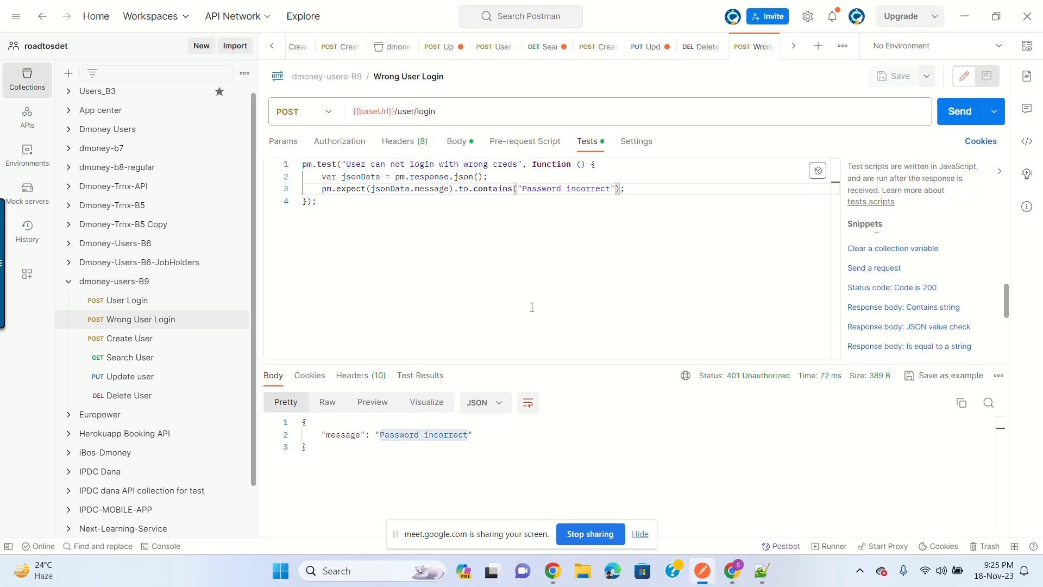
click(957, 110)
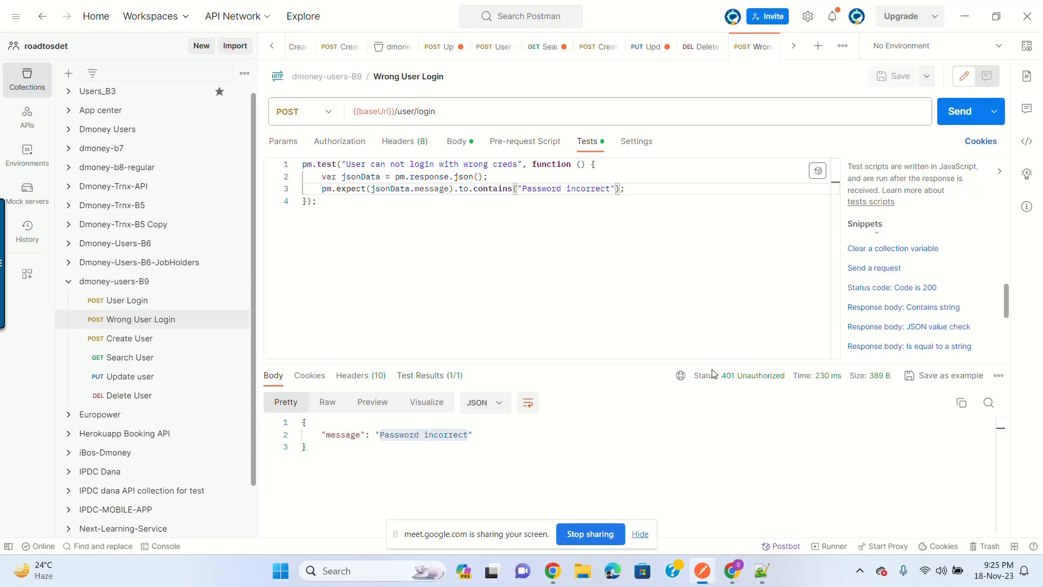
click(640, 189)
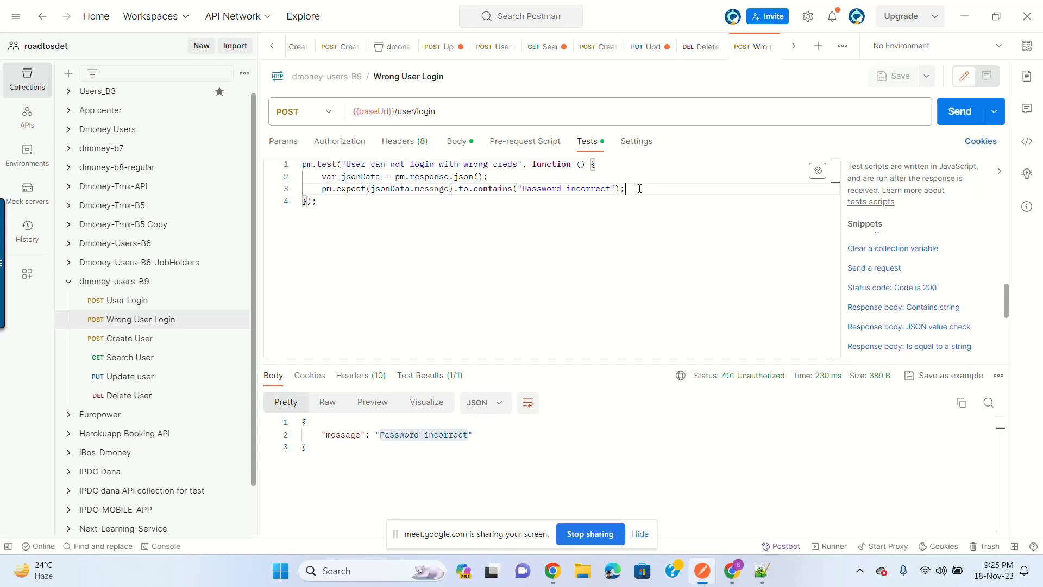
click(529, 200)
key(Return)
key(Return)
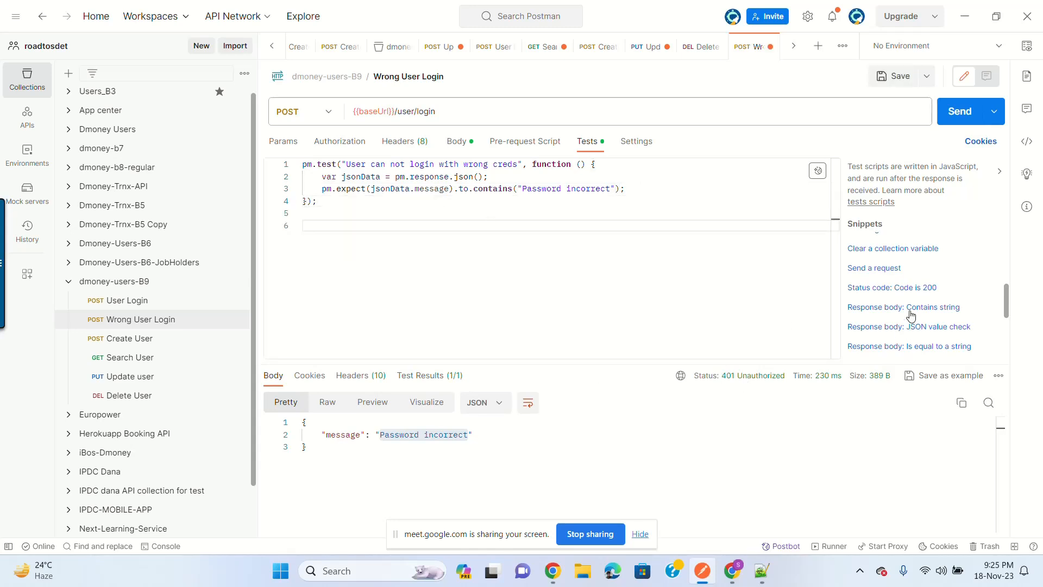
click(909, 288)
click(432, 225)
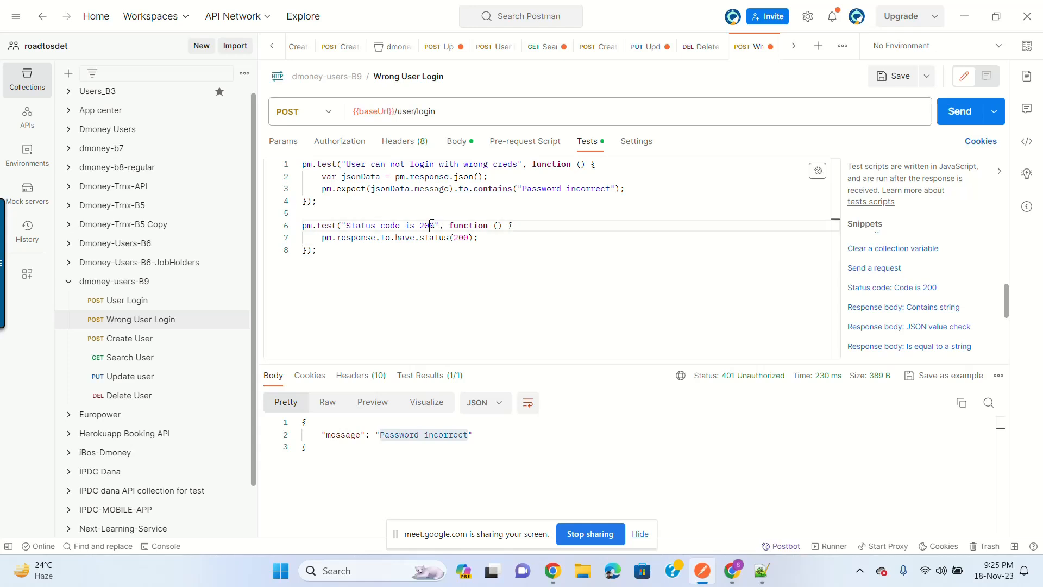
key(Right)
key(BackSpace)
key(BackSpace)
key(BackSpace)
text(401)
double_click(458, 239)
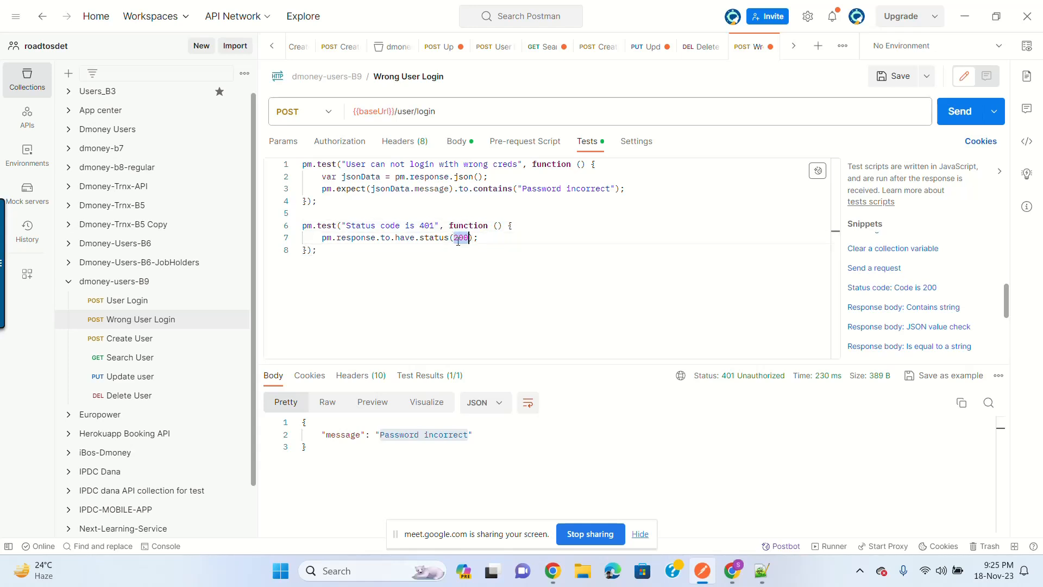
text(401)
click(891, 77)
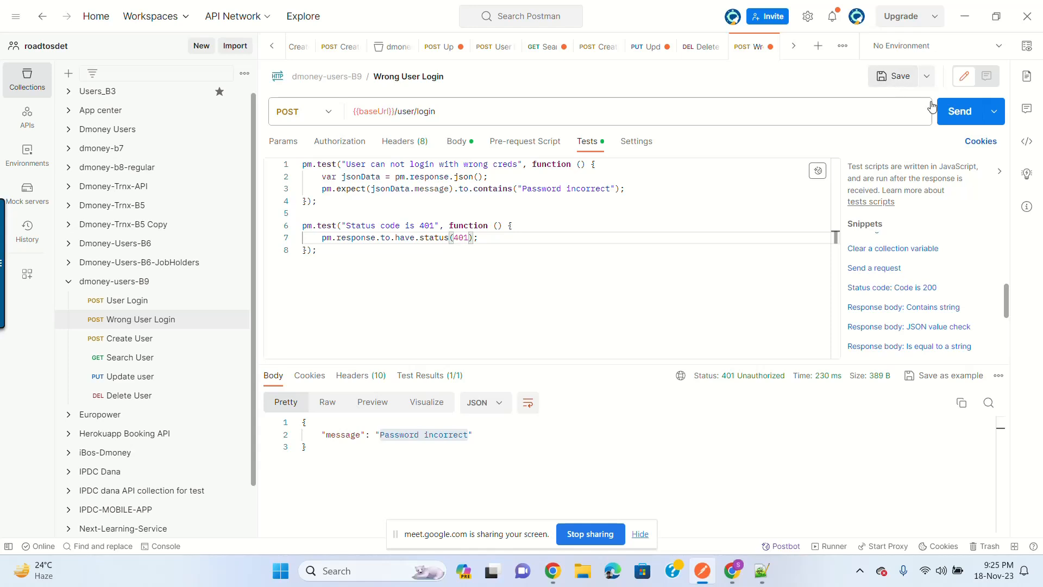
click(957, 111)
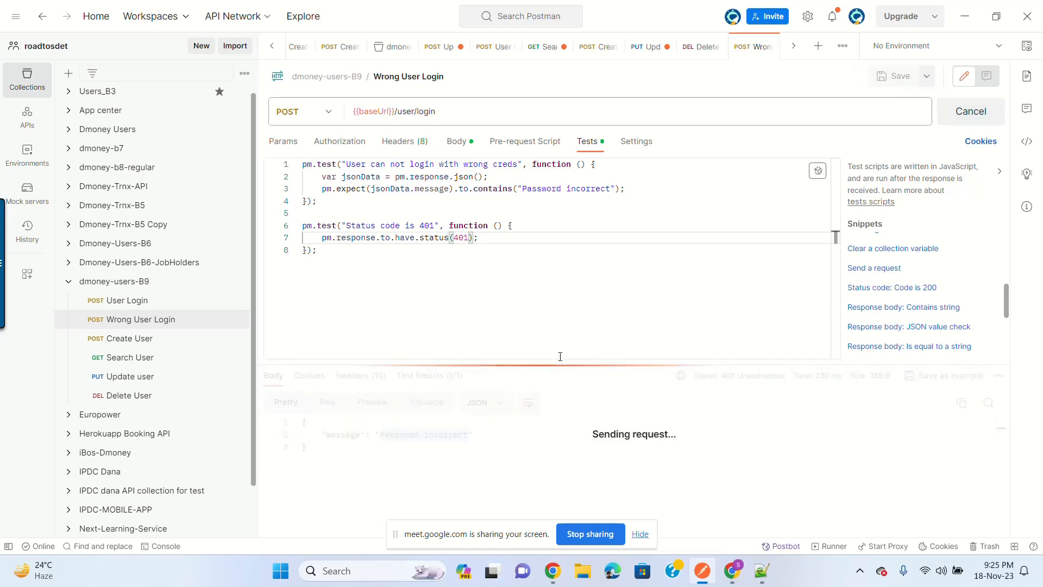
click(324, 358)
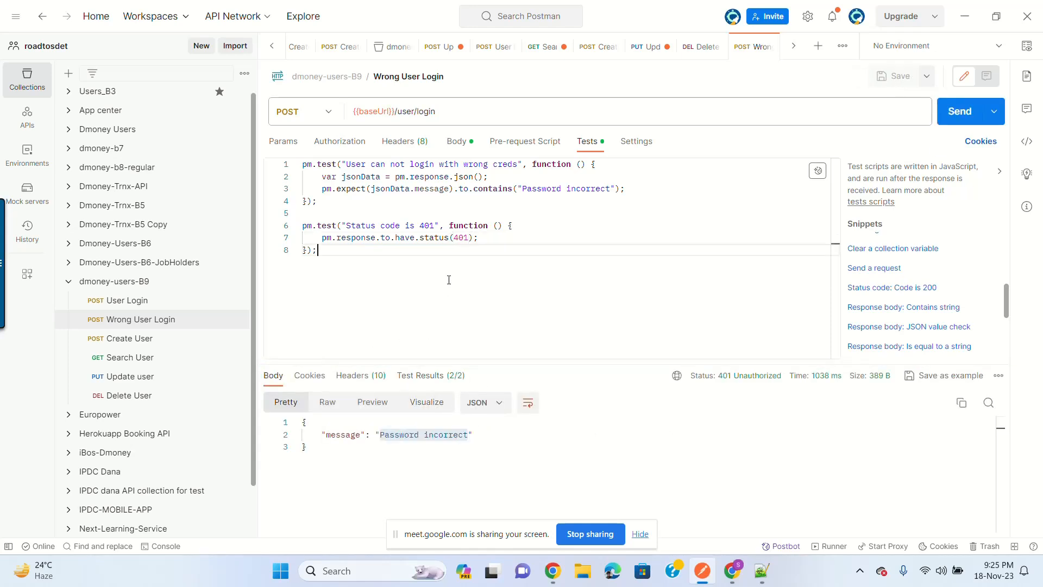
Step: Duplicate the Create User request and open the copy
click(167, 348)
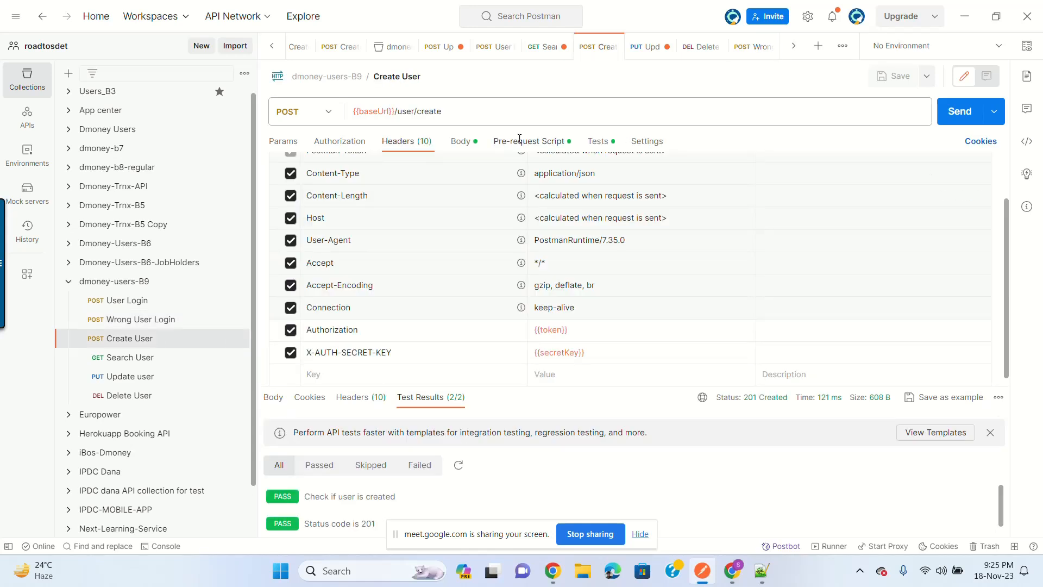
click(596, 143)
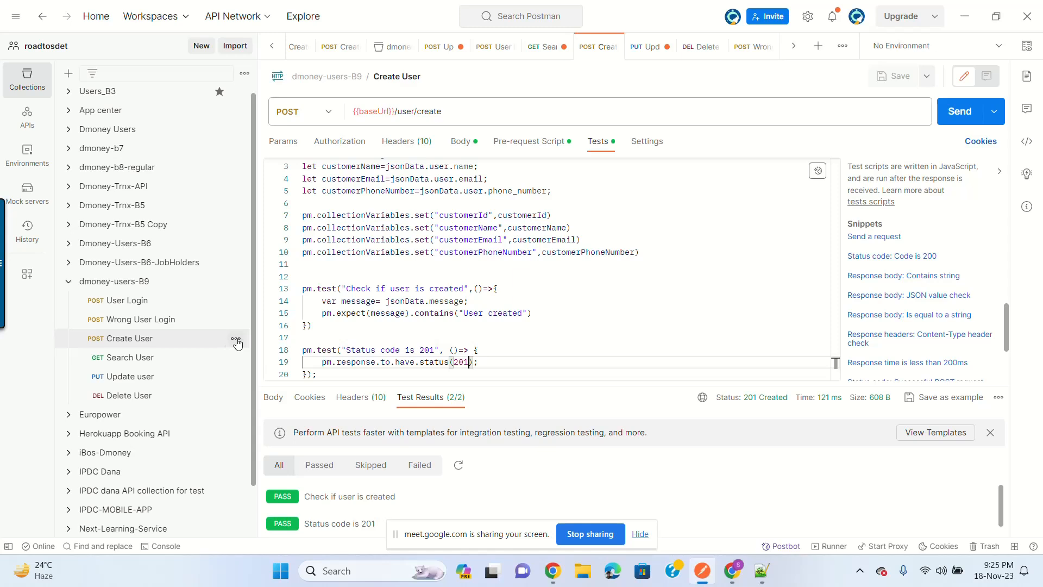
click(236, 341)
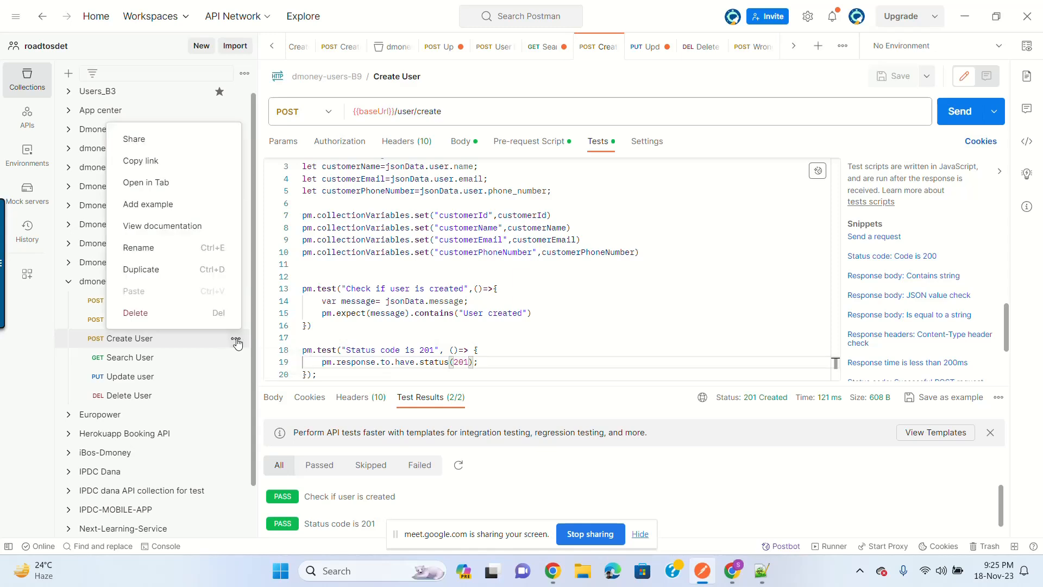
click(205, 269)
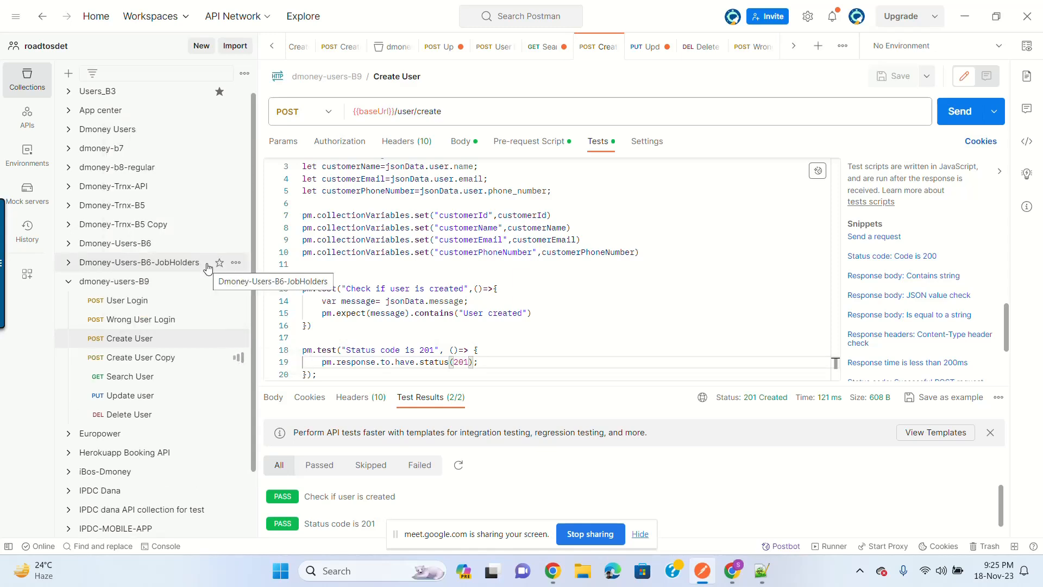
click(181, 357)
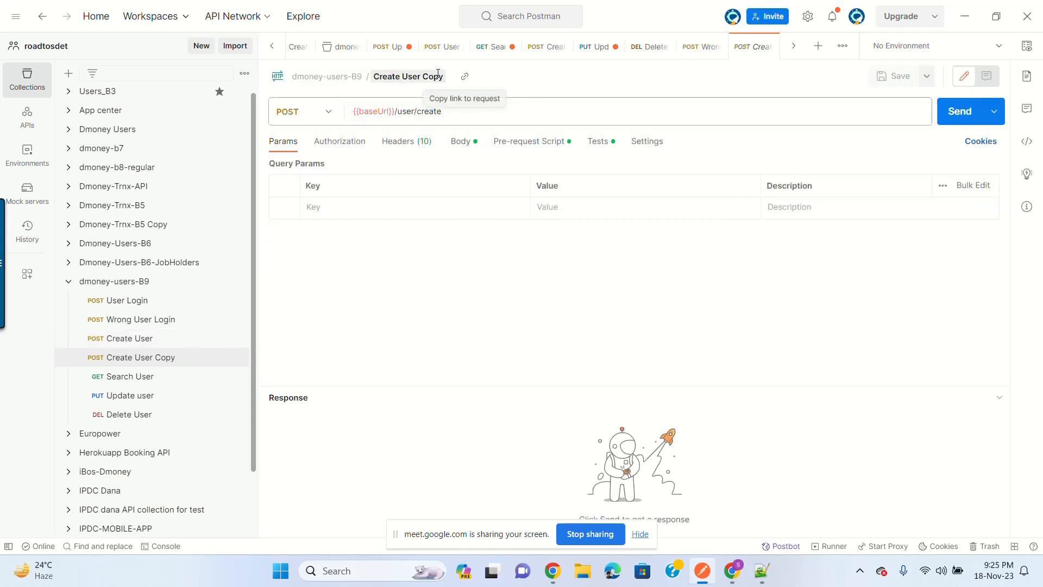
Step: Rename the copied request to 'Create Duplicate User'
click(438, 75)
click(438, 75)
key(BackSpace)
key(BackSpace)
key(BackSpace)
key(BackSpace)
key(BackSpace)
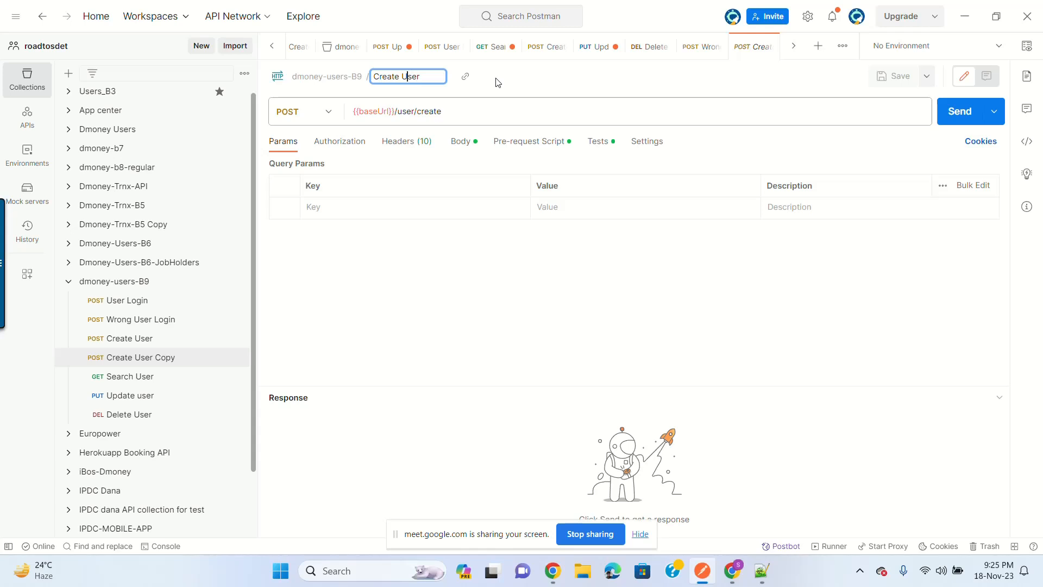
key(Left)
key(Left)
key(Left)
key(Left)
text(DUplicate)
click(413, 76)
key(BackSpace)
text(u)
key(Return)
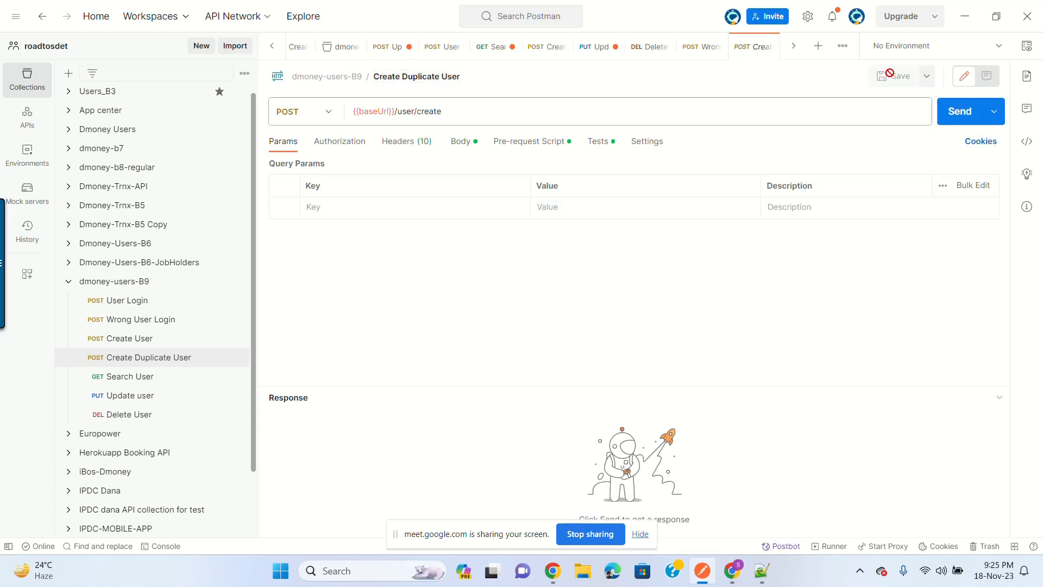
Step: Delete the test script and pre-request script from Create Duplicate User and save
click(598, 143)
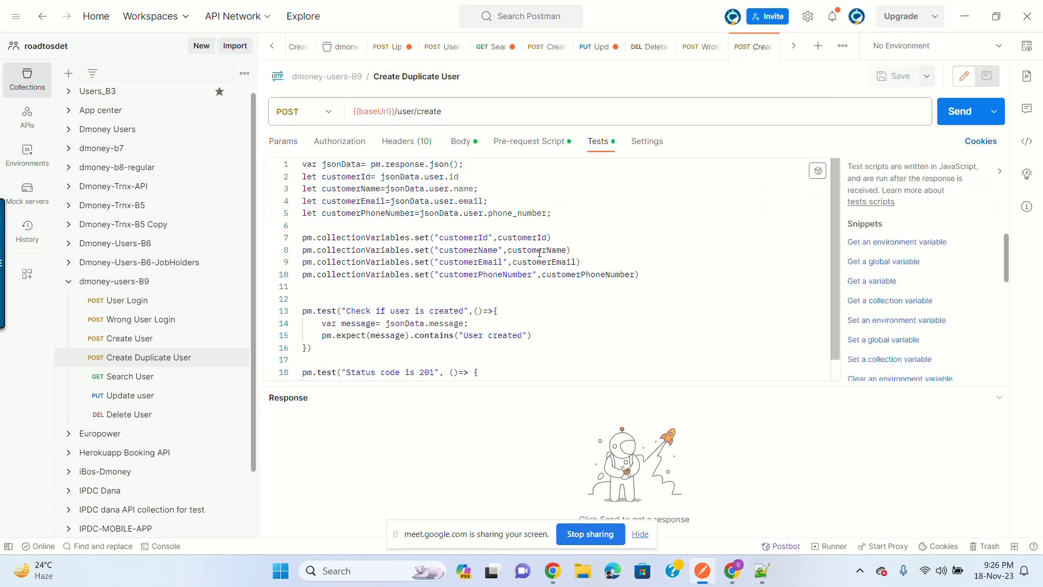
key(ctrl+a)
key(BackSpace)
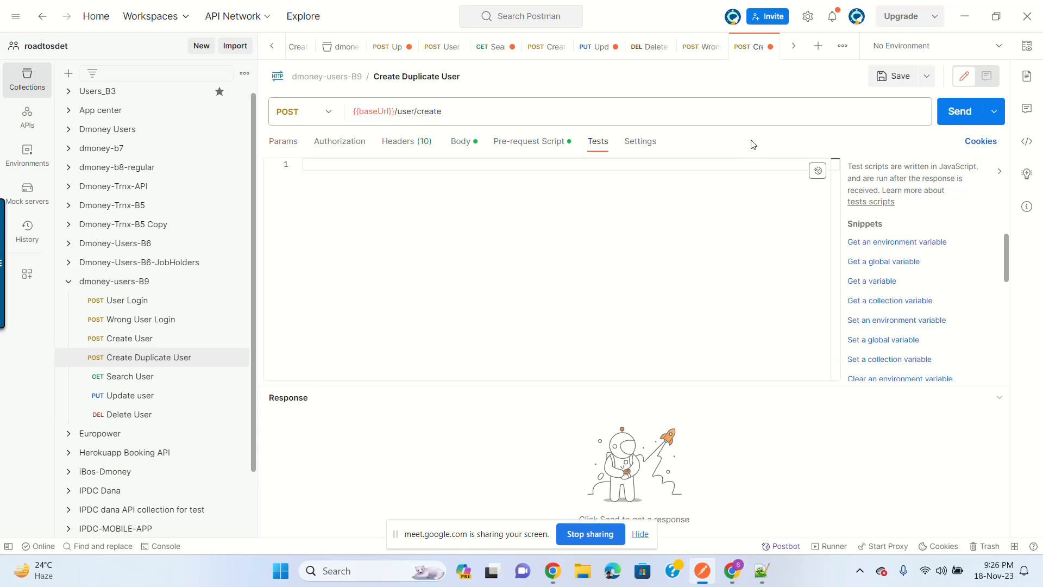
key(ctrl+s)
click(543, 146)
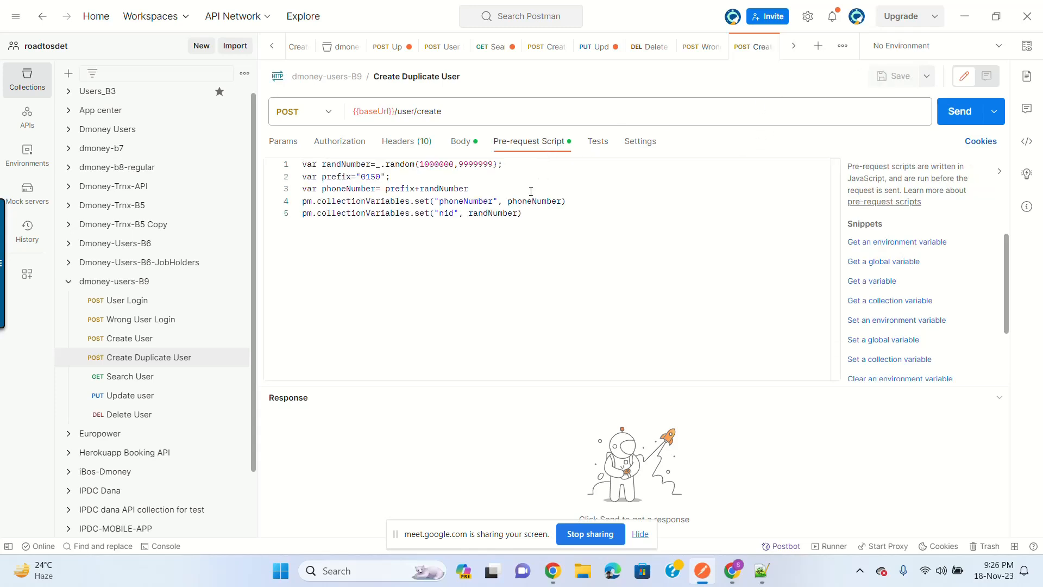
key(ctrl+a)
key(BackSpace)
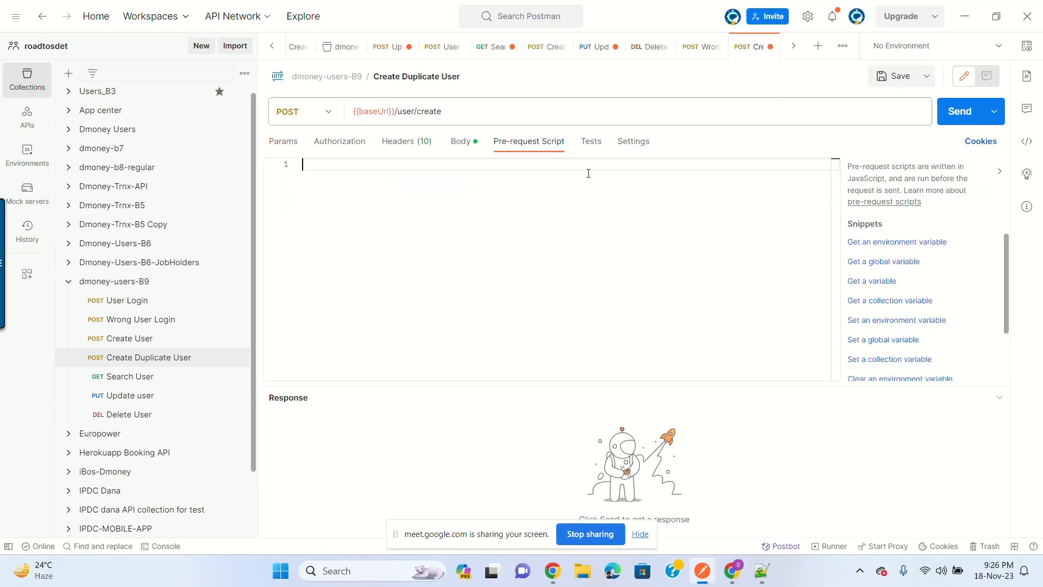
key(ctrl+s)
Step: Send the request, then resend until it returns 208 'User already exists'
click(460, 141)
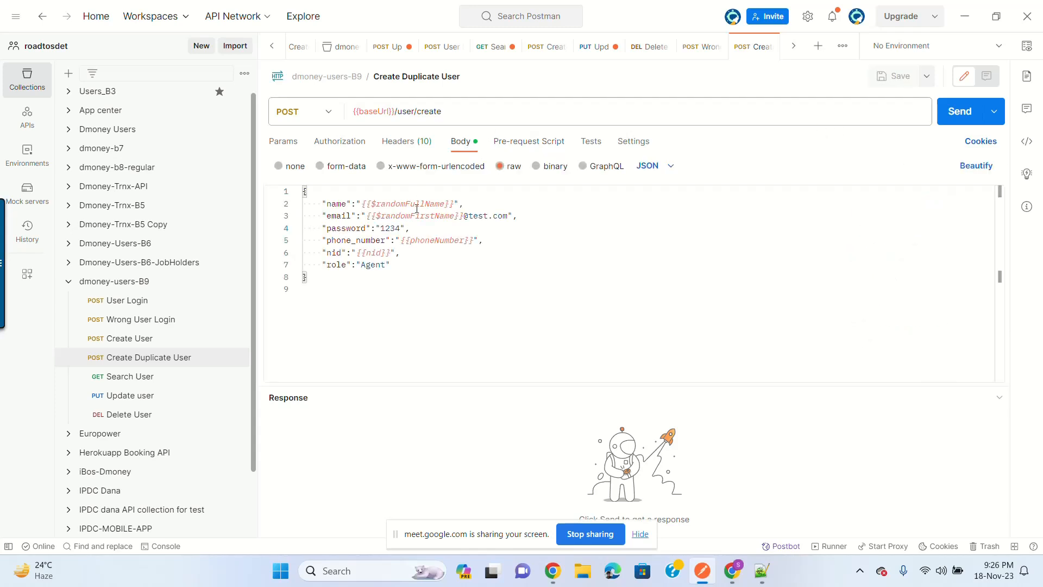
click(436, 245)
double_click(436, 244)
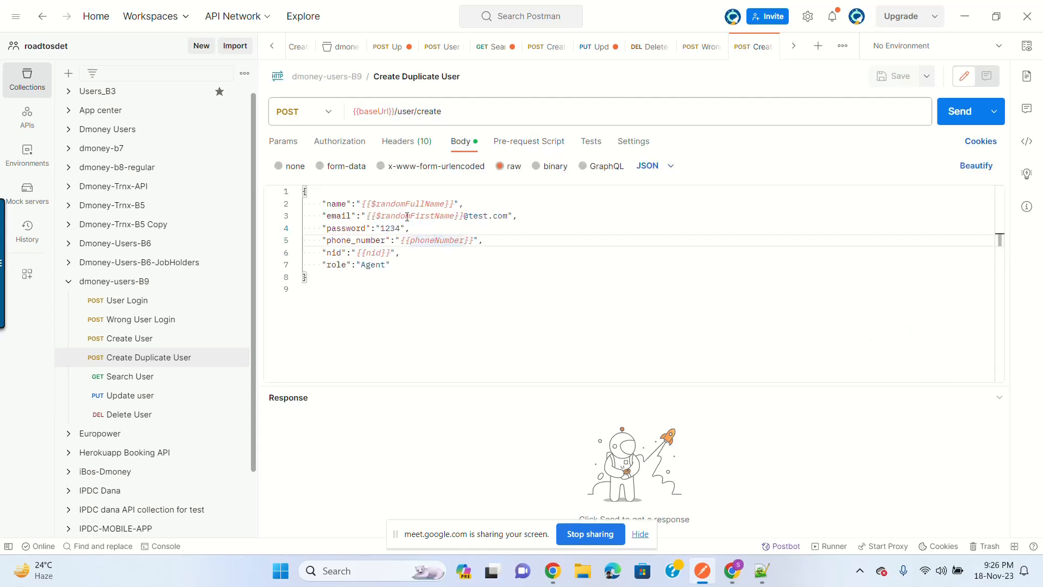
click(403, 242)
click(959, 111)
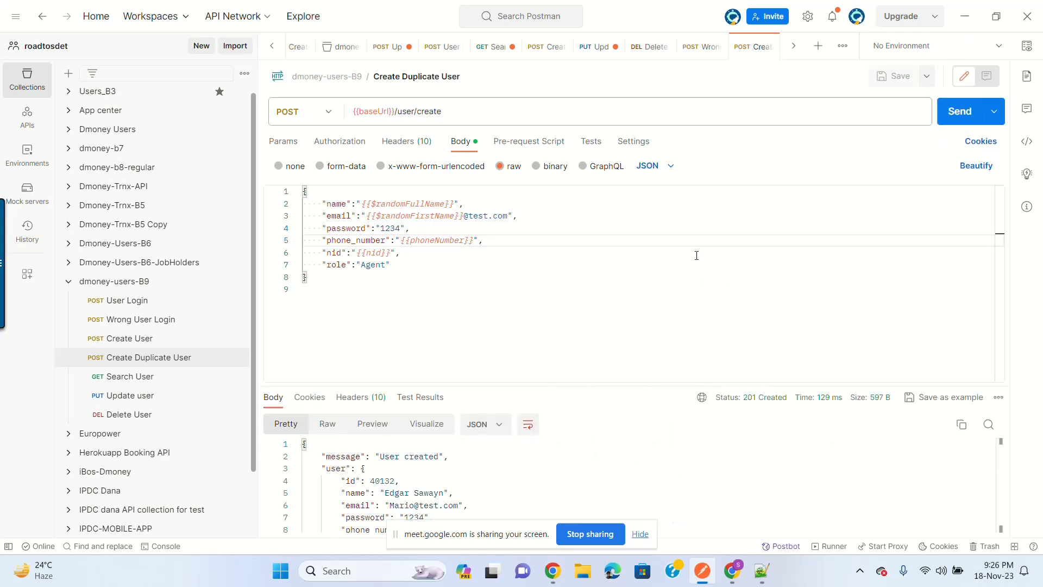
drag(652, 384, 654, 330)
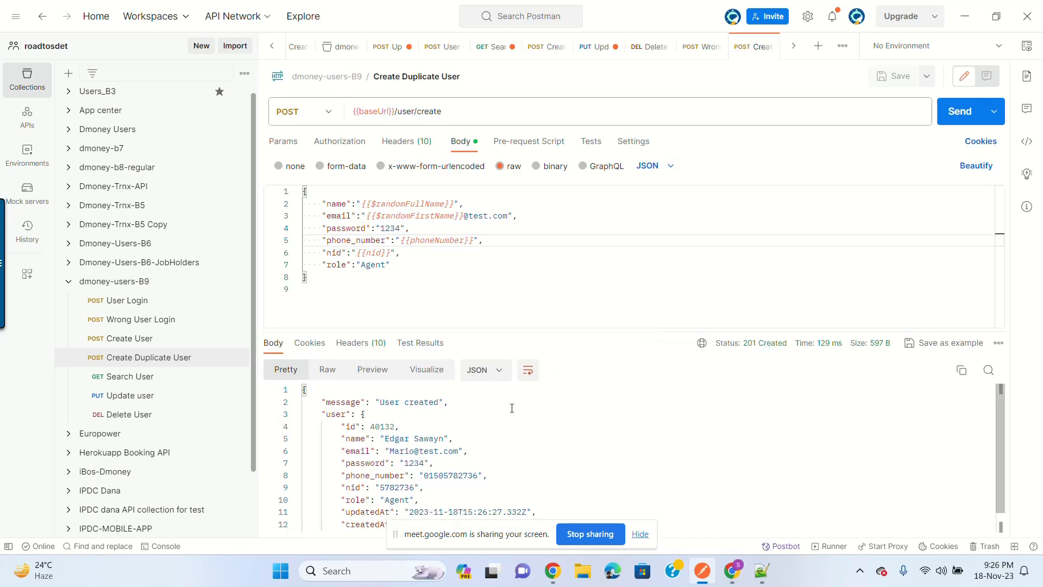
click(955, 118)
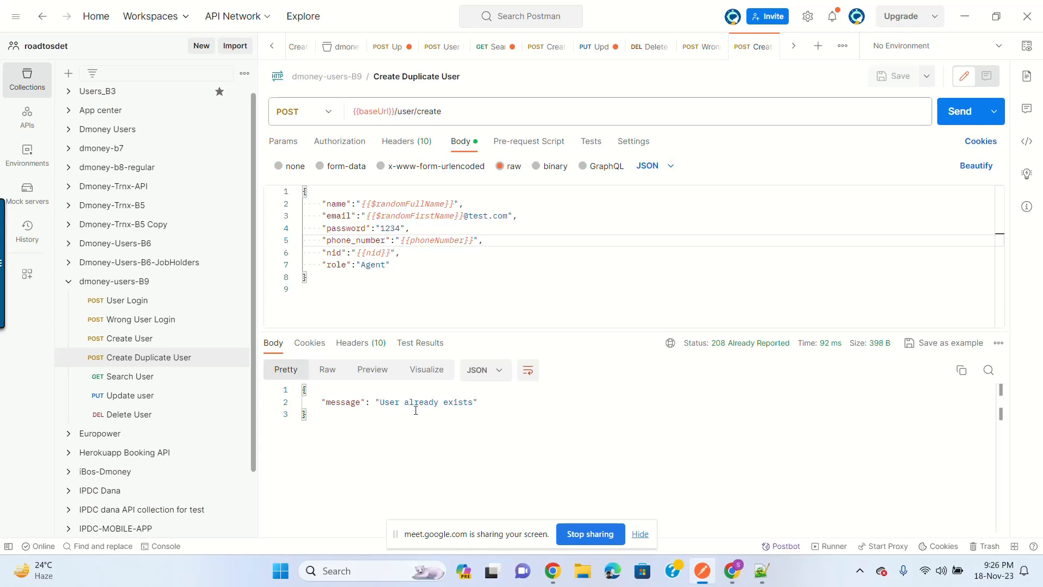
click(959, 111)
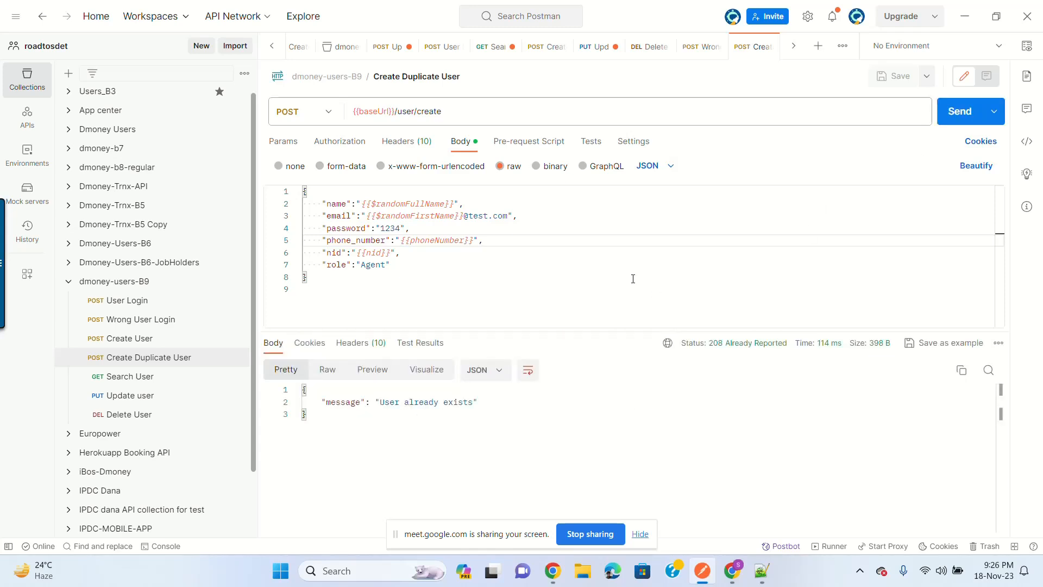
Step: Add a JSON value check test named 'User can not be duplicate registration', save and run it
click(590, 141)
scroll(931, 272, down, 5)
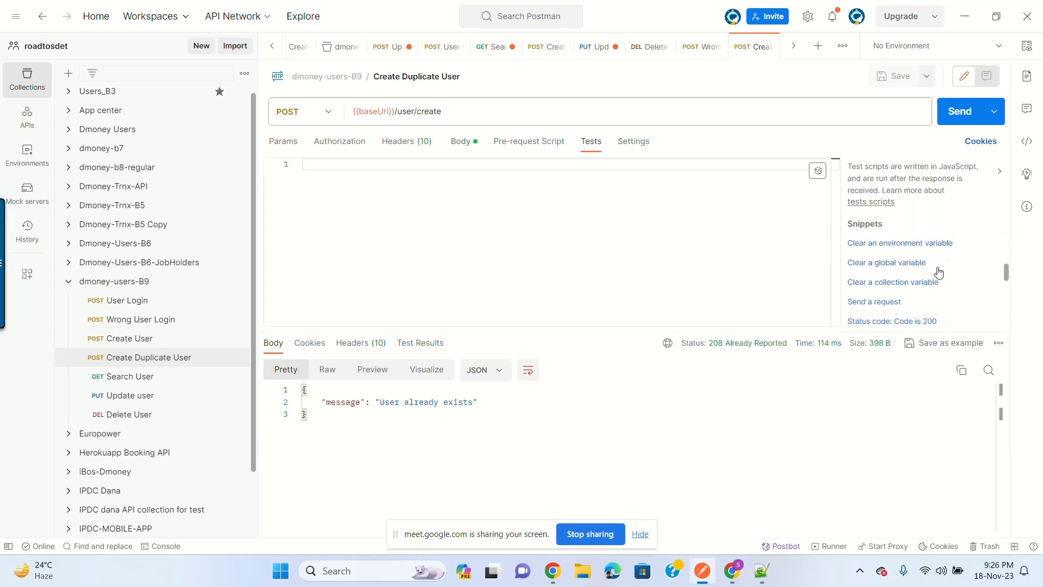
scroll(944, 284, up, 2)
scroll(948, 287, down, 3)
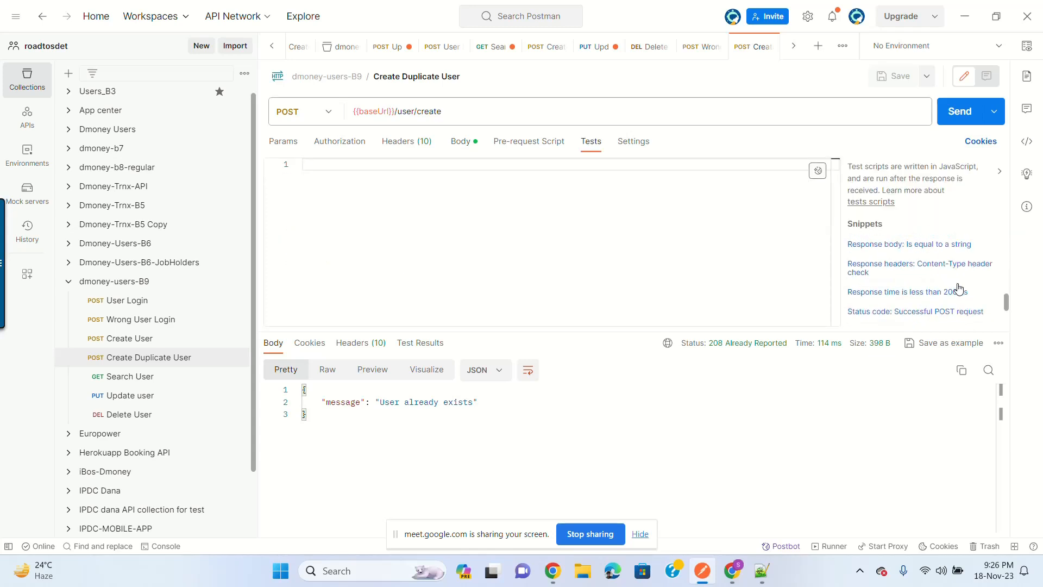
scroll(977, 301, up, 3)
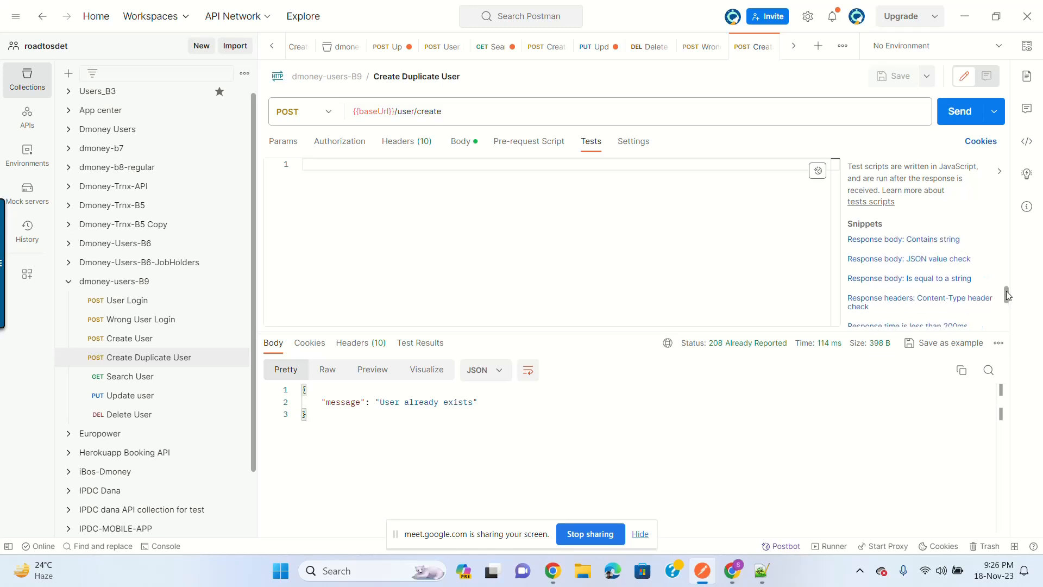
click(940, 302)
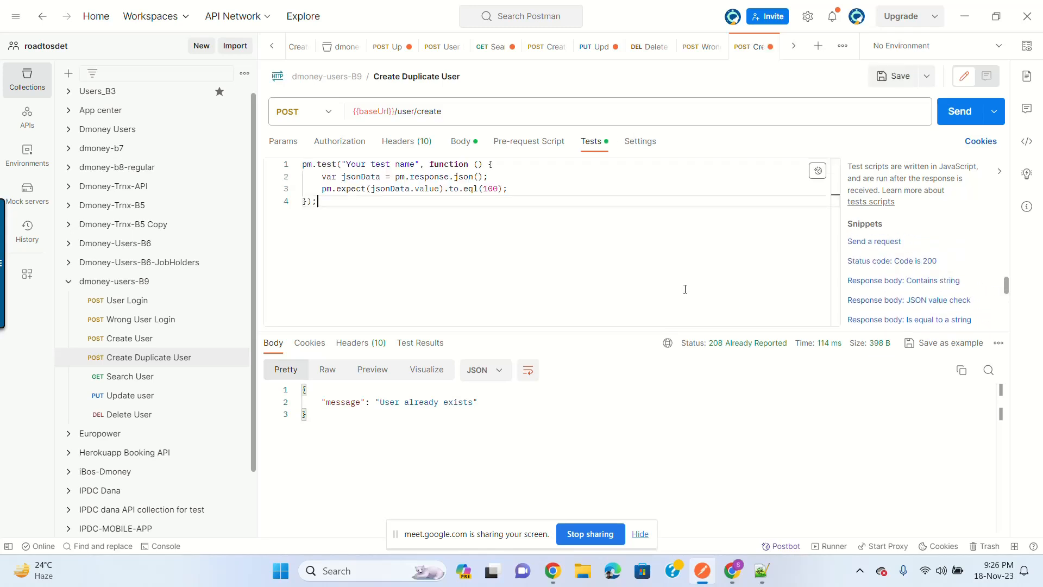
drag(346, 164, 417, 164)
text(User can n)
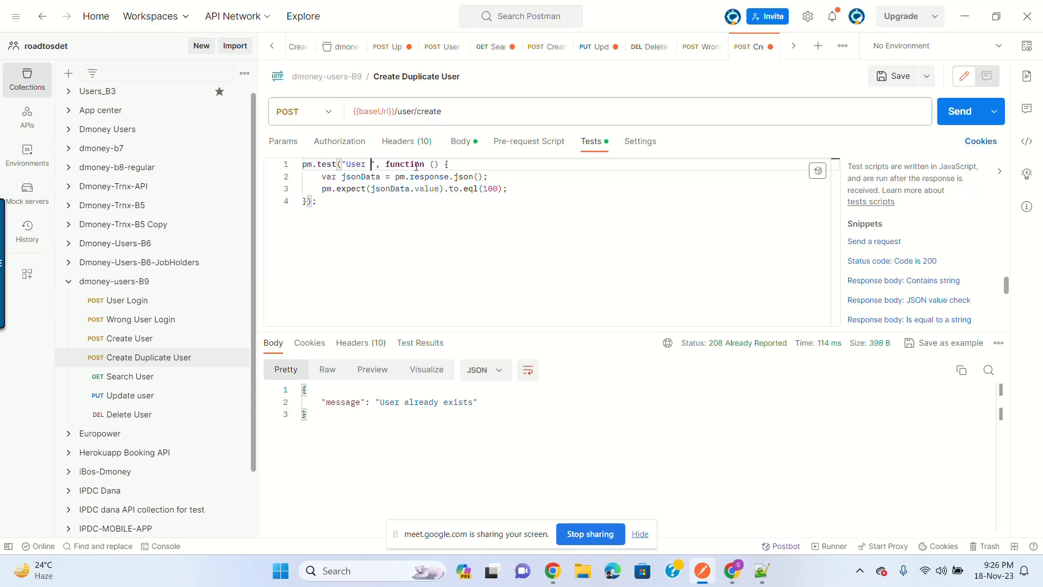
text(ot be du)
text(plicate )
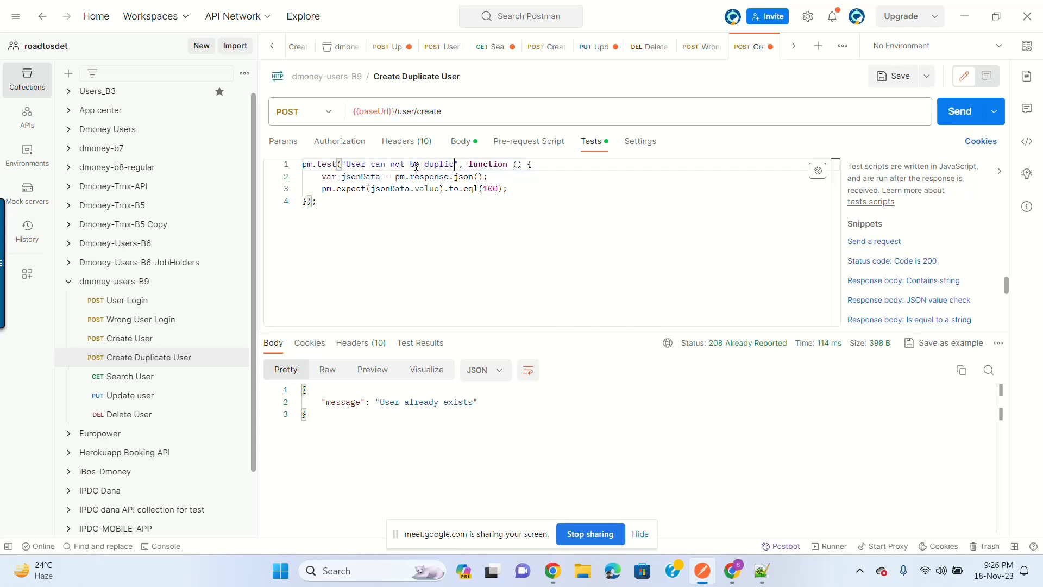
text(registration)
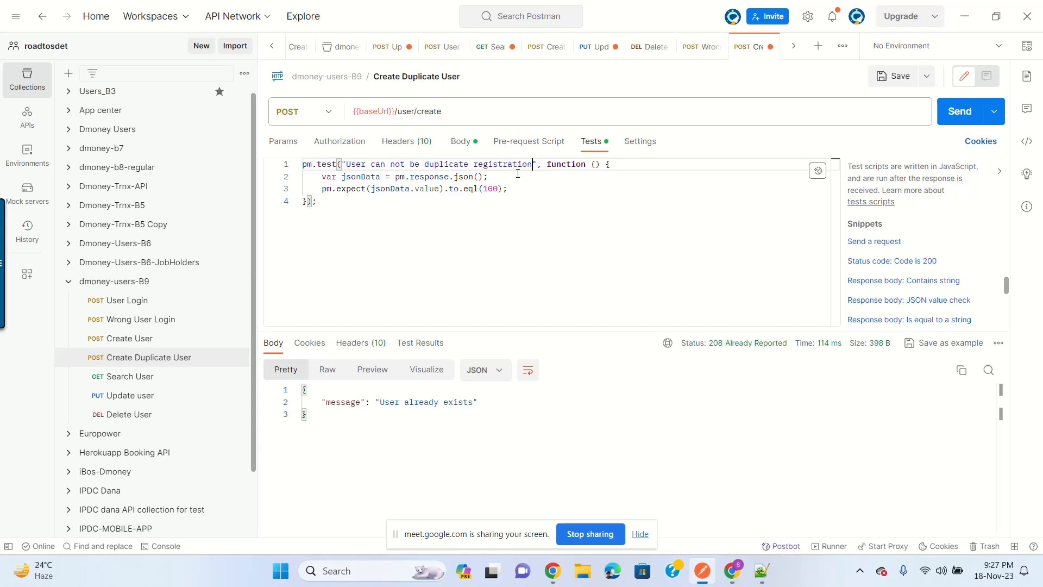
double_click(414, 166)
click(540, 190)
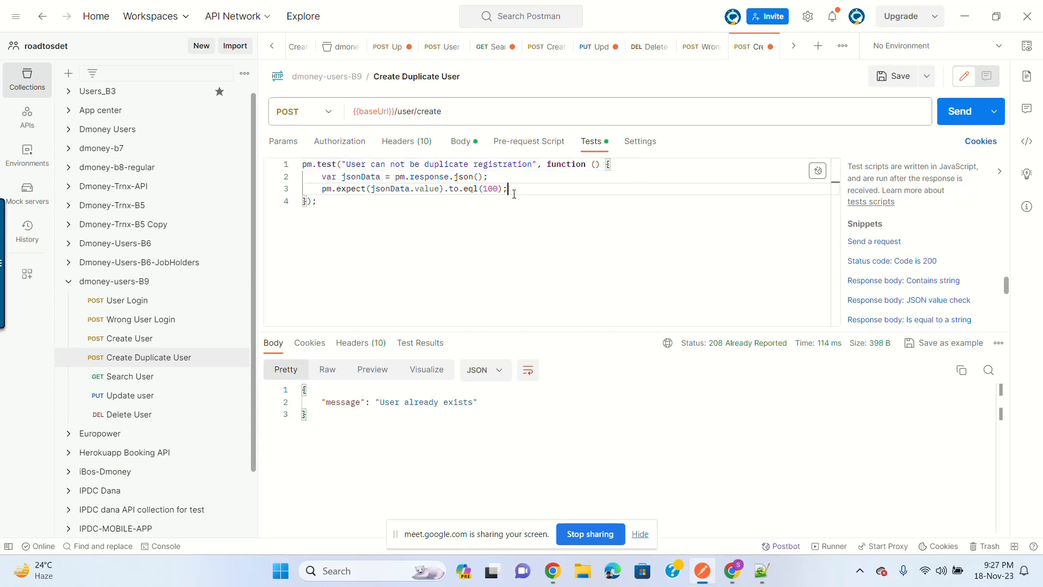
key(ctrl+s)
click(952, 119)
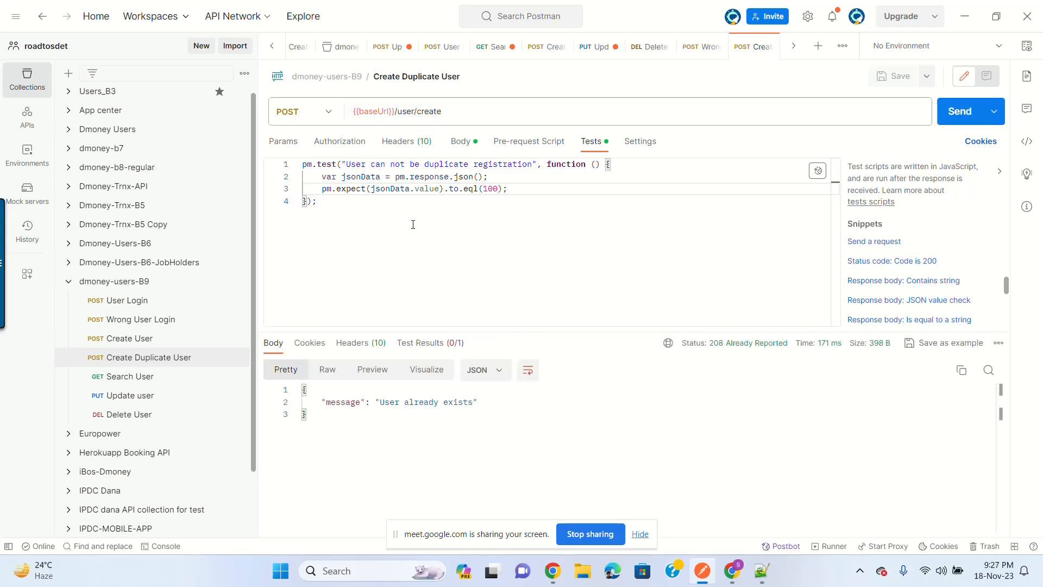
Step: Add a status code test expecting 208, then save and resend the request
click(351, 206)
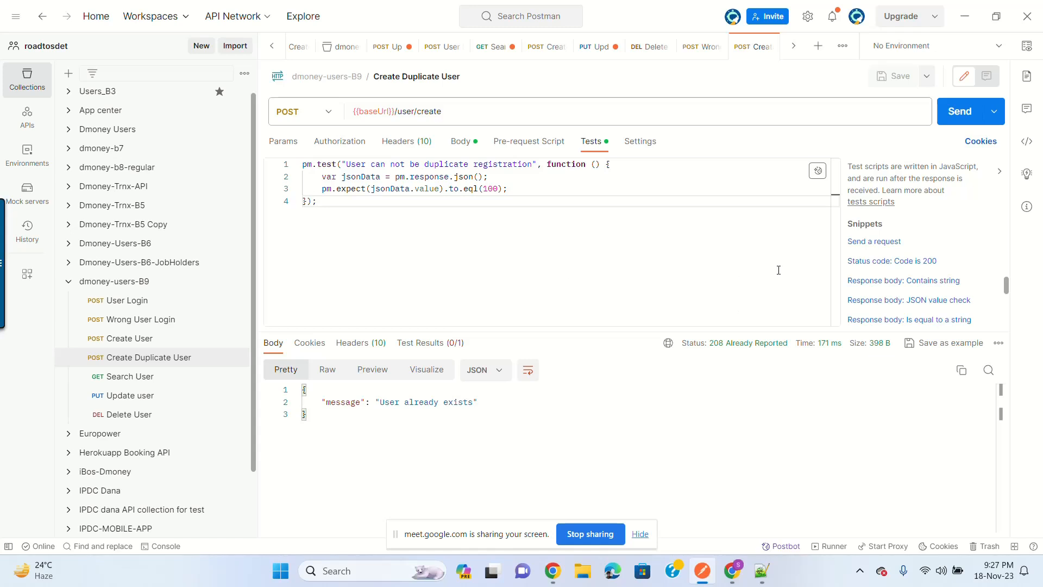
key(Return)
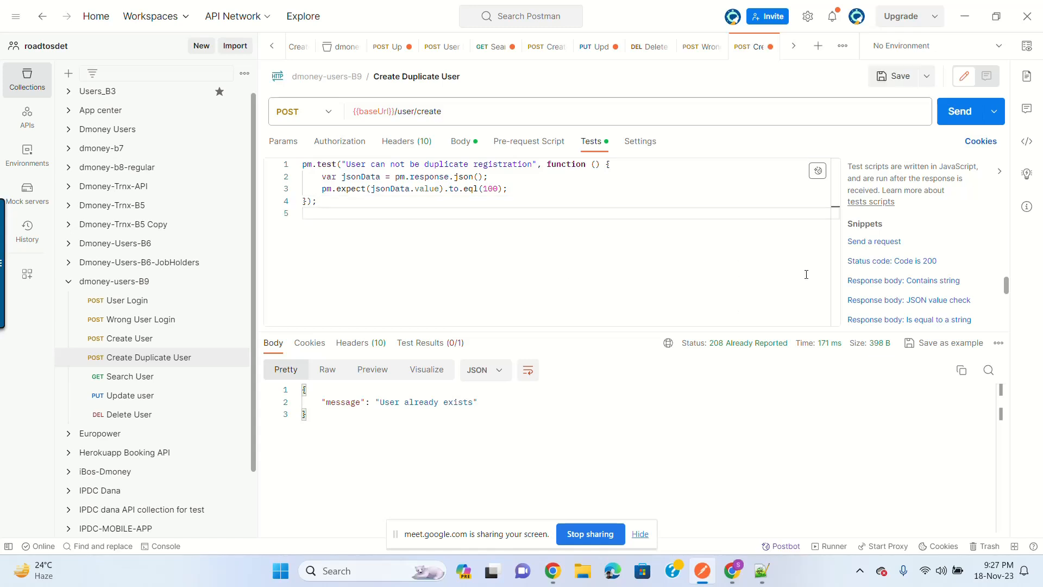
click(918, 261)
click(425, 213)
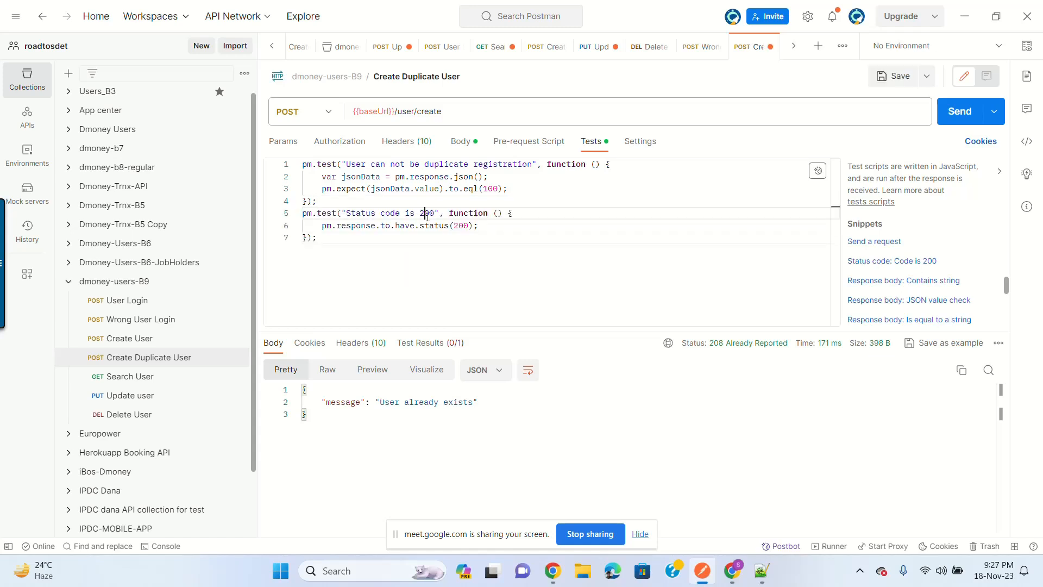
double_click(426, 213)
text(208)
double_click(462, 225)
text(208)
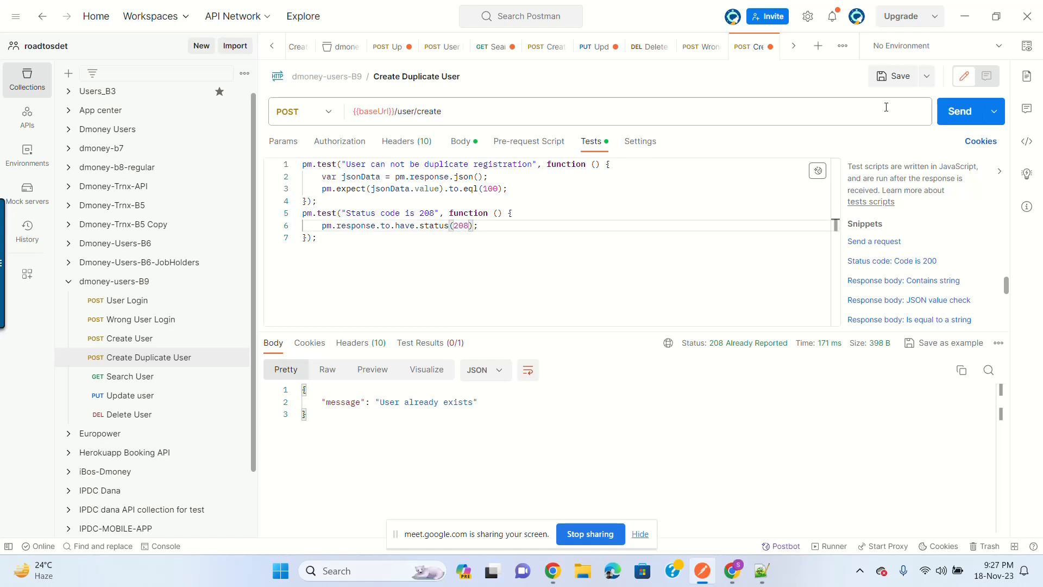
click(894, 77)
click(952, 113)
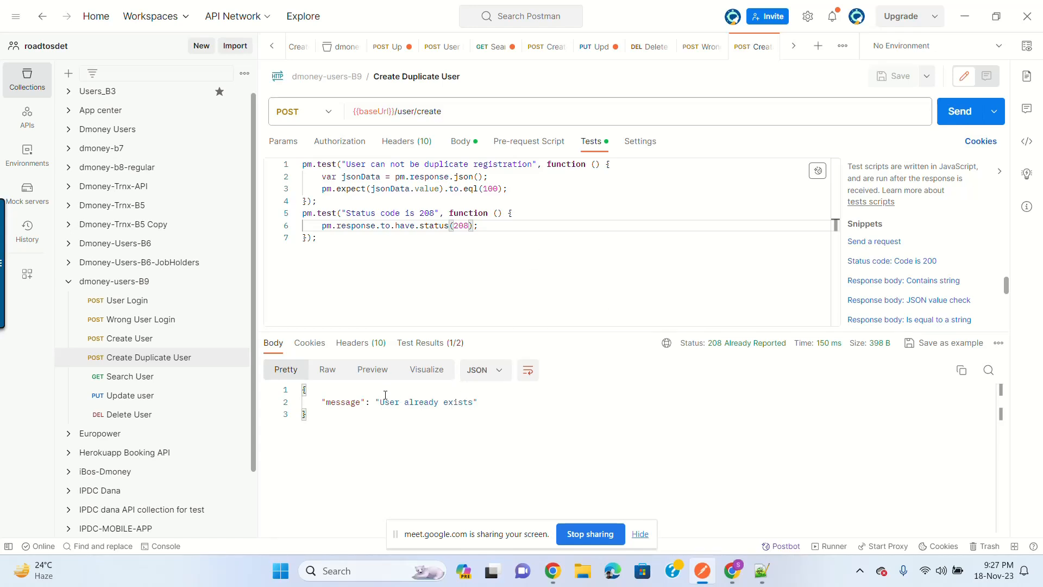
Step: Change the value/eql(100) assertion to message contains "User already exists", save and resend
drag(379, 402, 475, 402)
key(ctrl+c)
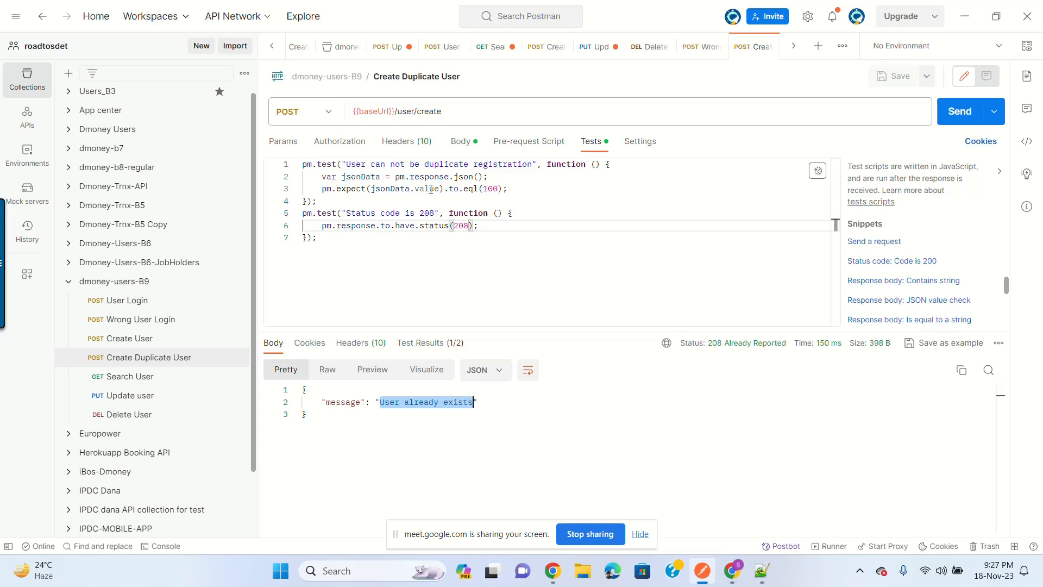
double_click(432, 189)
text(message)
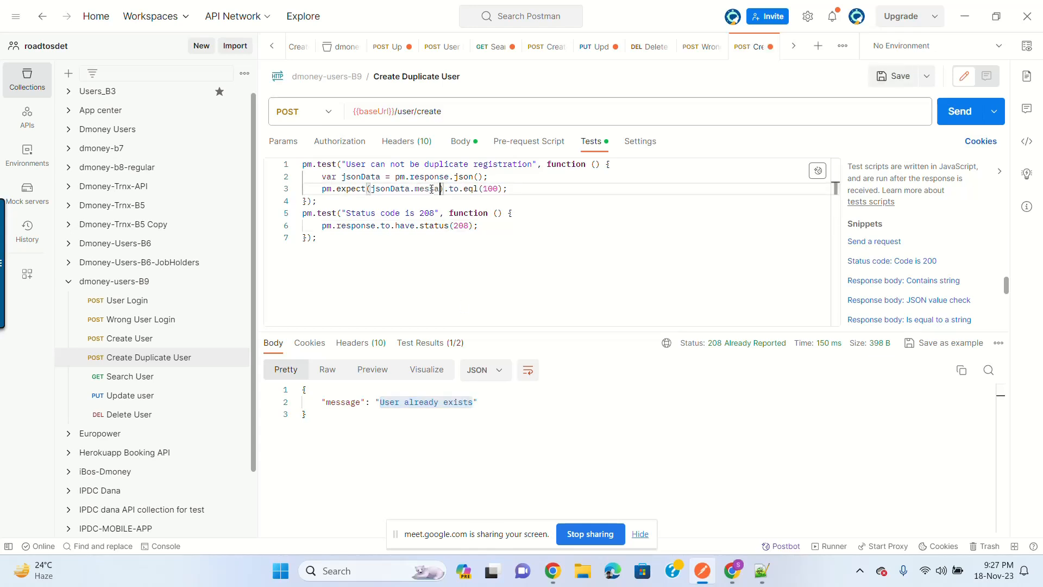
double_click(482, 188)
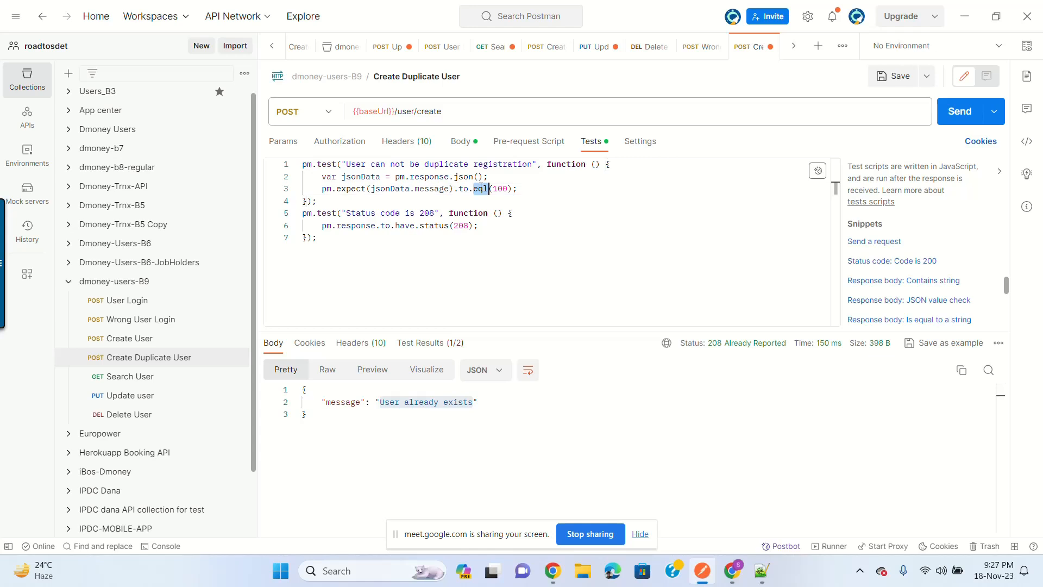
text(contains)
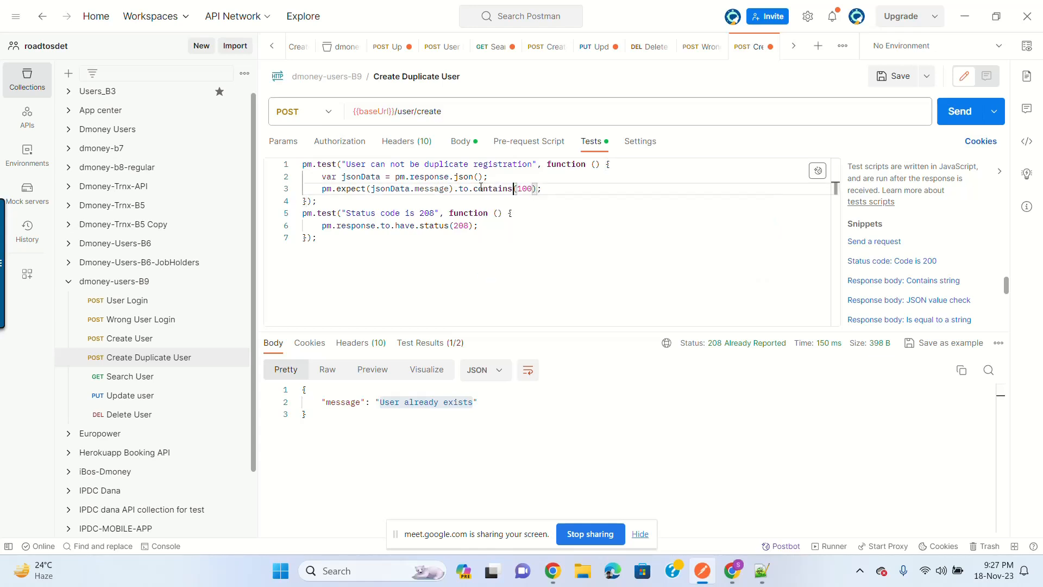
double_click(520, 188)
text(")
key(ctrl+v)
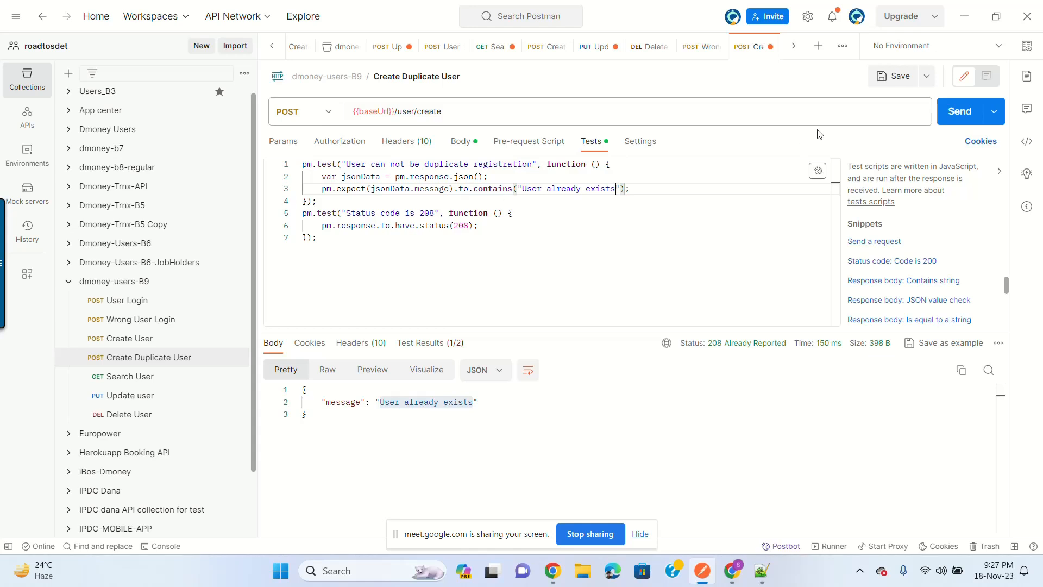
click(894, 81)
click(959, 111)
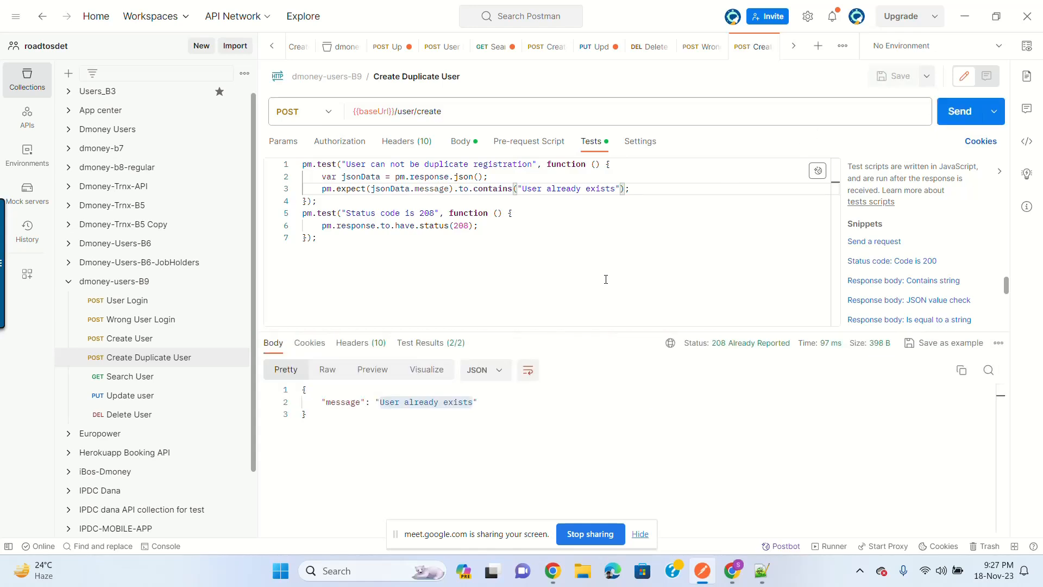
click(332, 445)
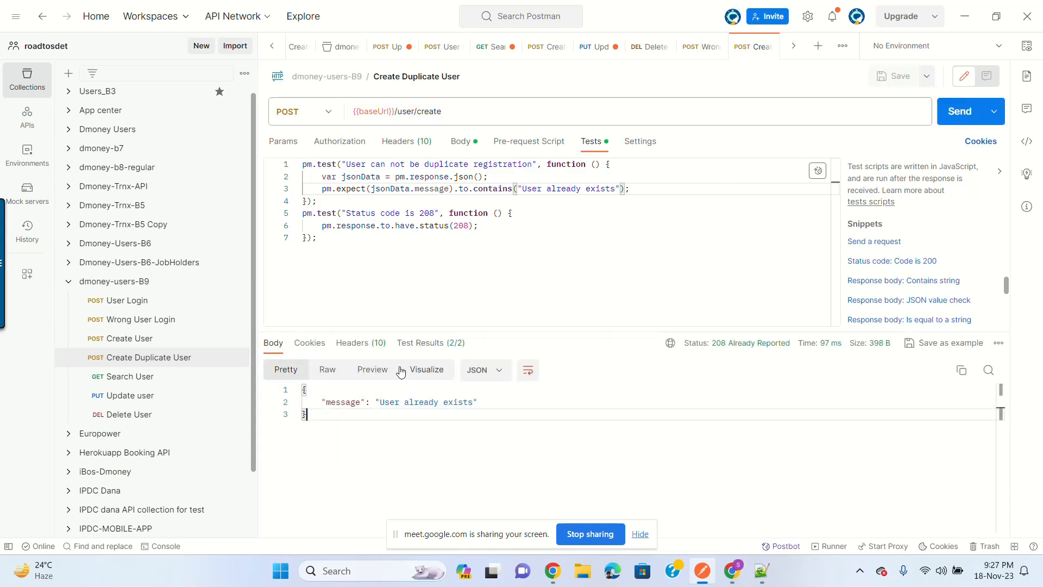
Step: Duplicate the Search User request
click(187, 386)
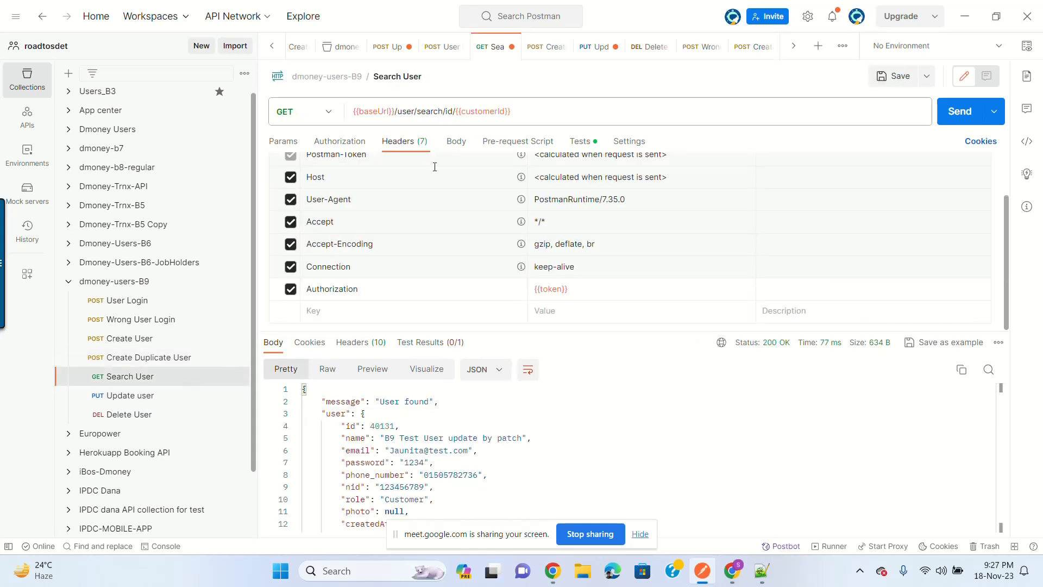
click(236, 377)
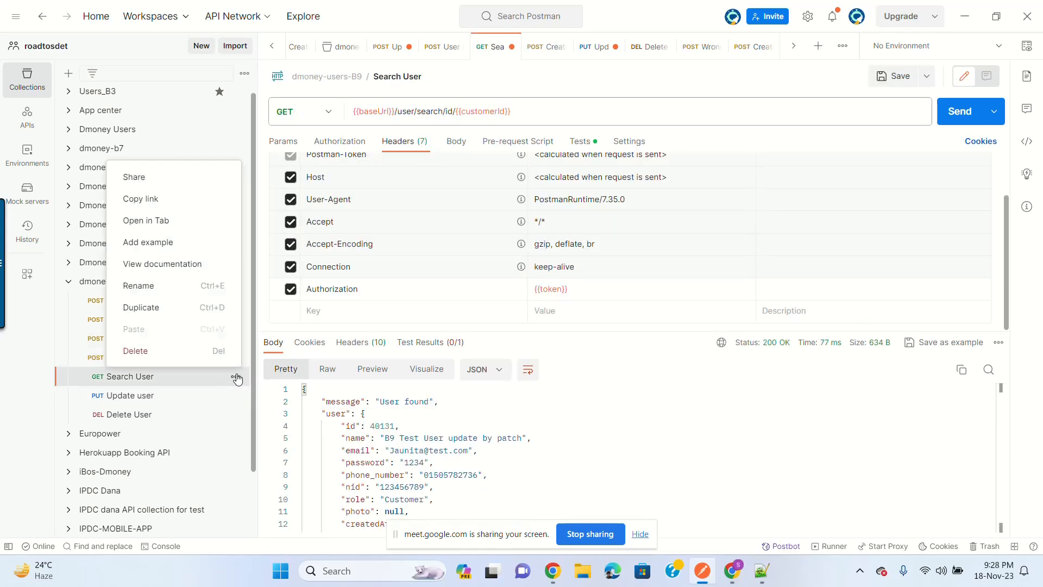
click(174, 315)
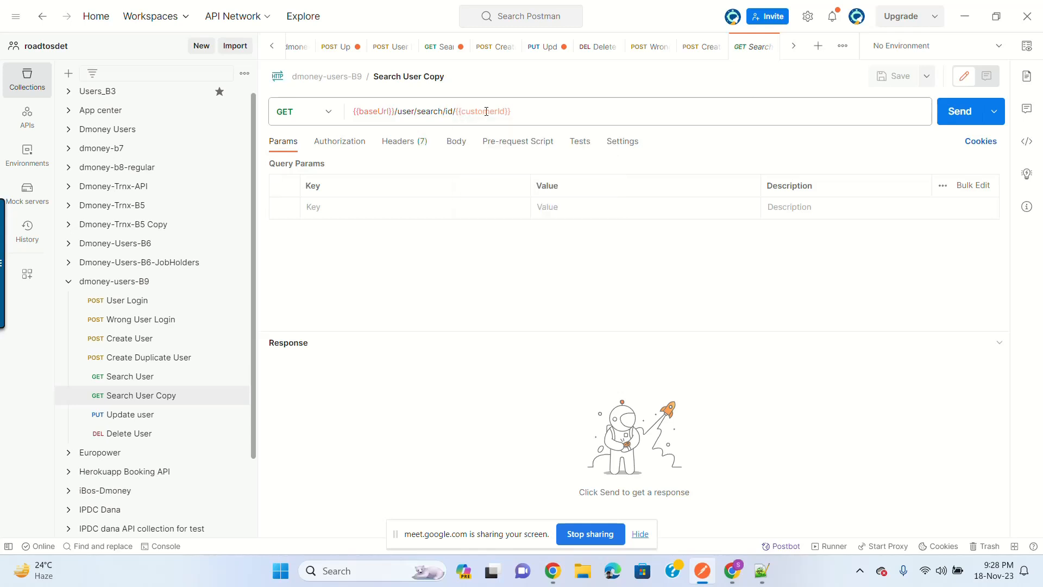
Step: Replace {{customerId}} with 1 in the copy's URL, then save and send it
click(427, 110)
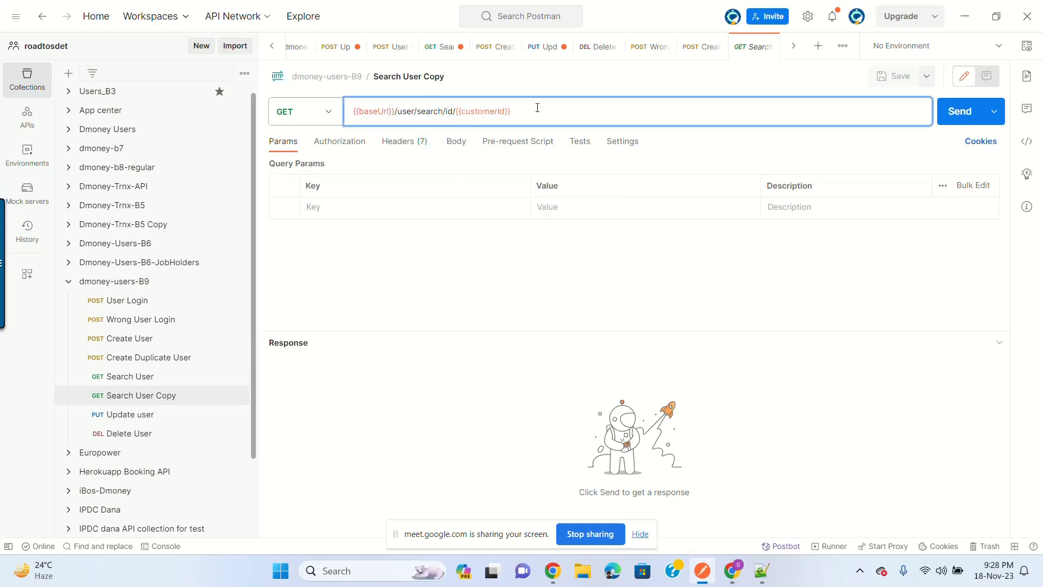
mouse_move(458, 113)
double_click(458, 115)
key(BackSpace)
text(1)
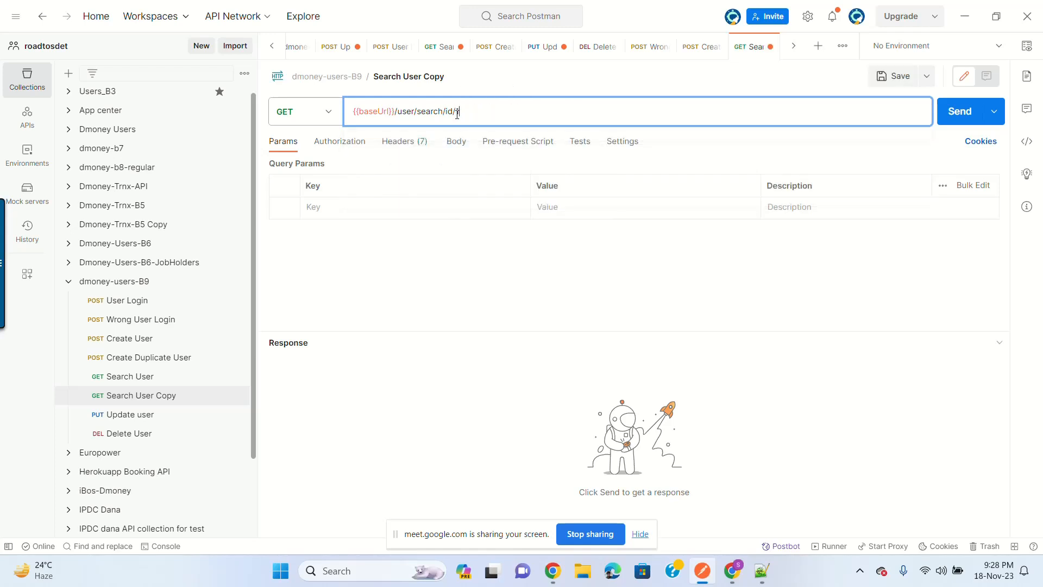
click(890, 78)
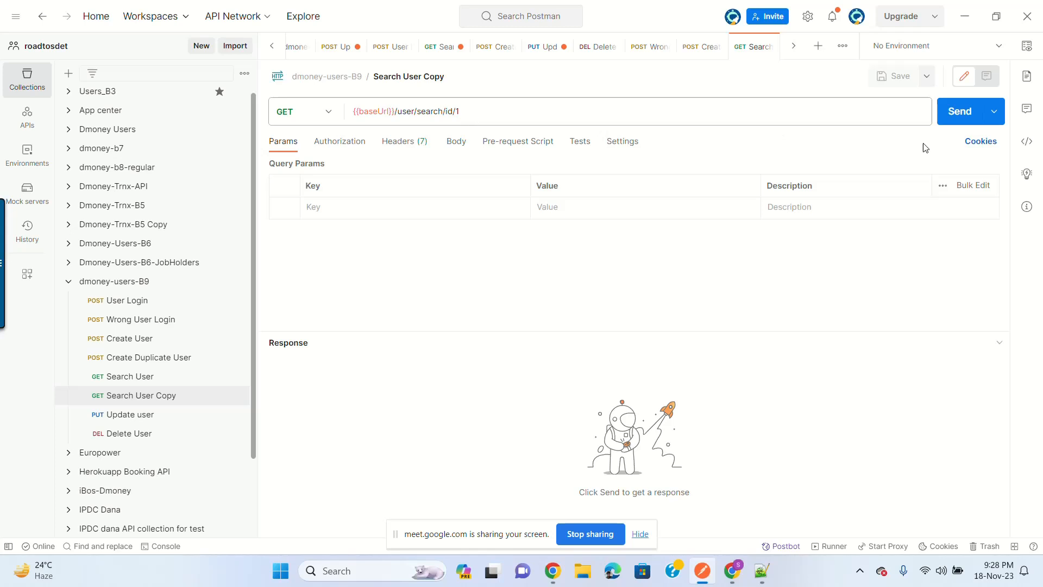
click(957, 111)
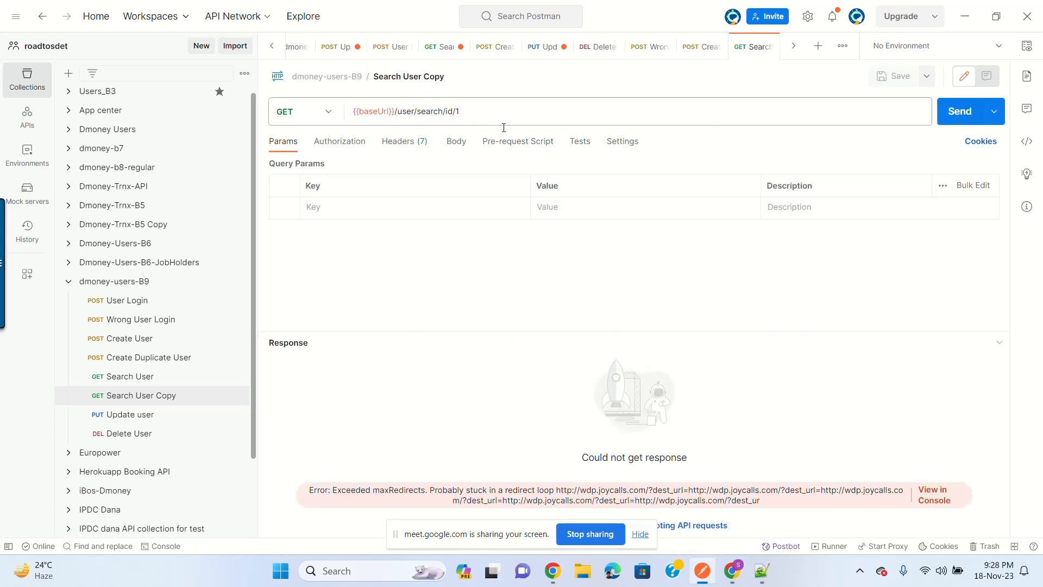
click(957, 122)
click(155, 376)
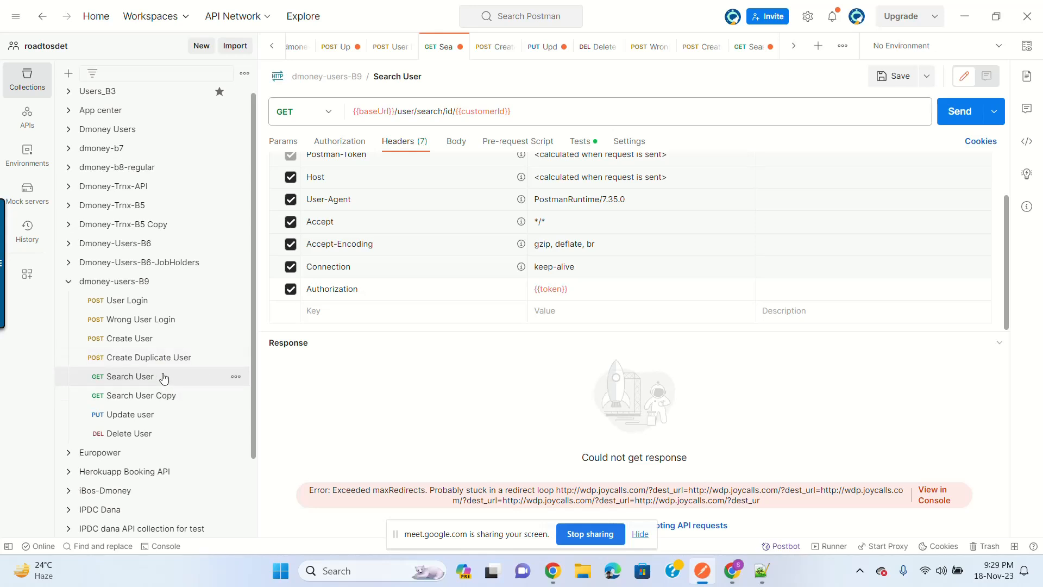
Step: Send Create User to make a fresh user, then find it with Search User
click(164, 347)
key(ctrl+Return)
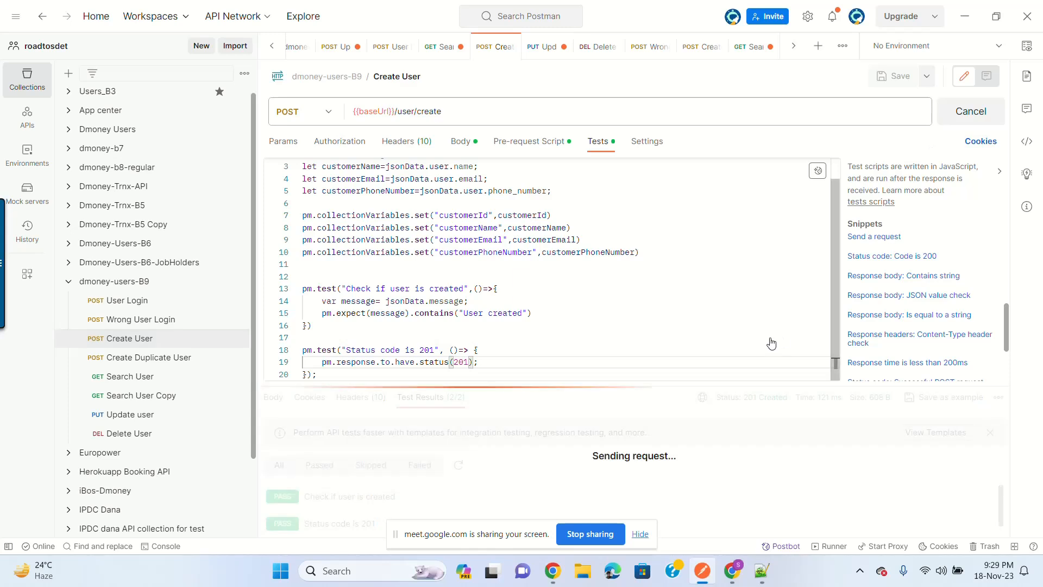
click(160, 416)
click(156, 376)
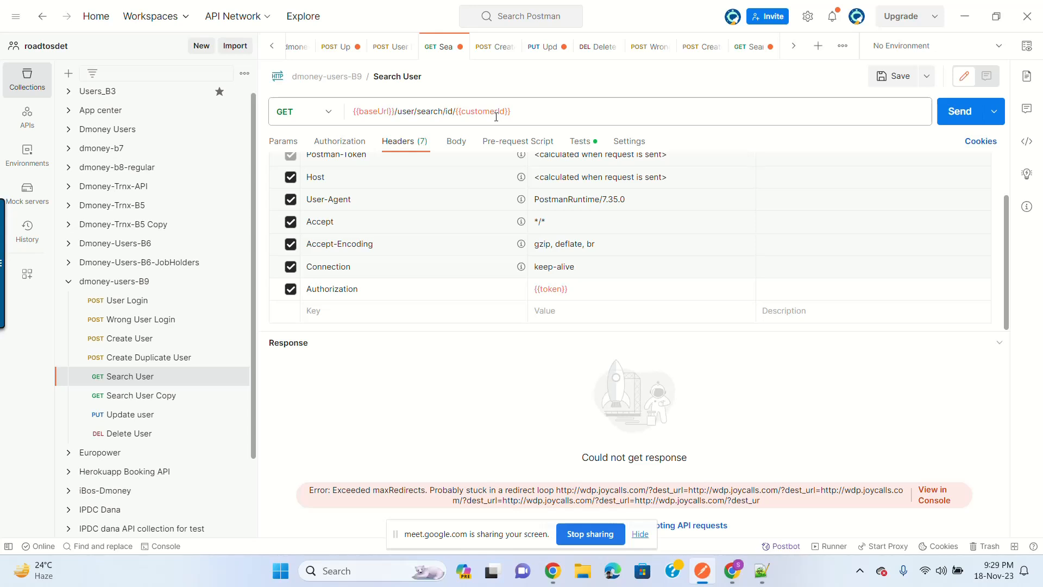
click(132, 341)
click(960, 112)
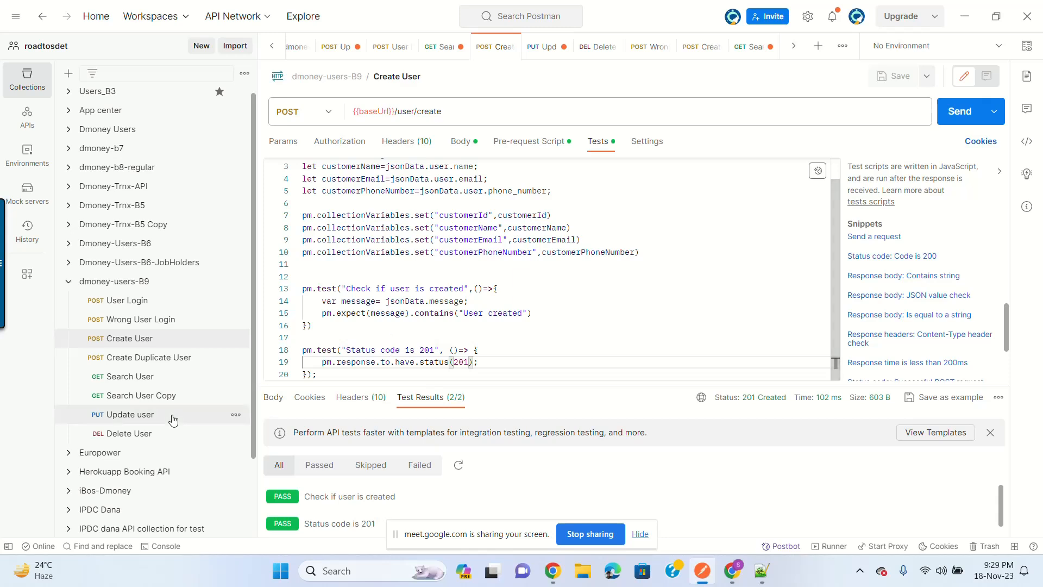
click(149, 377)
click(987, 112)
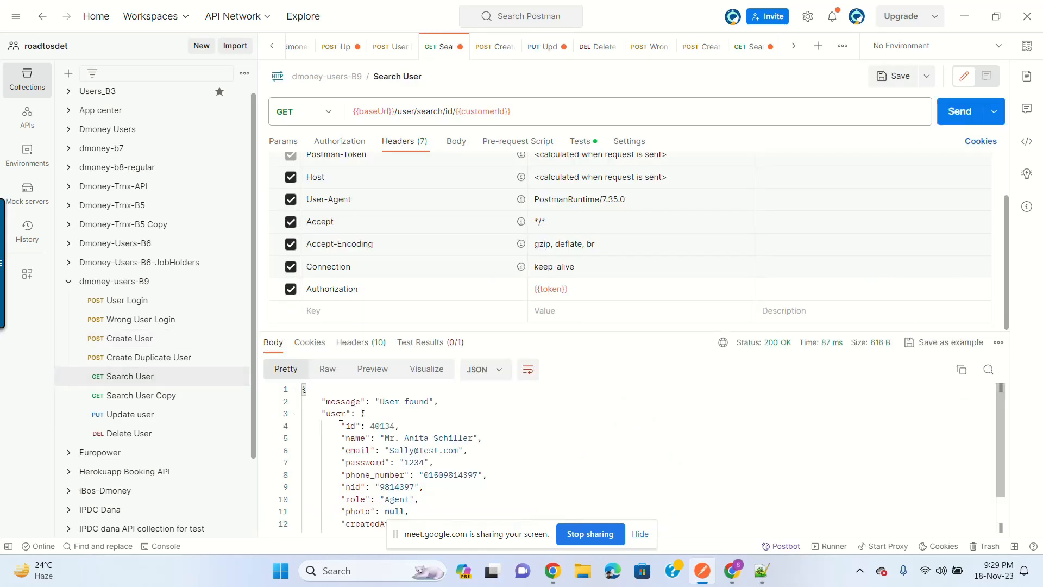
Step: Send Search User Copy for user id 122, which fails with a maxRedirects error
click(161, 396)
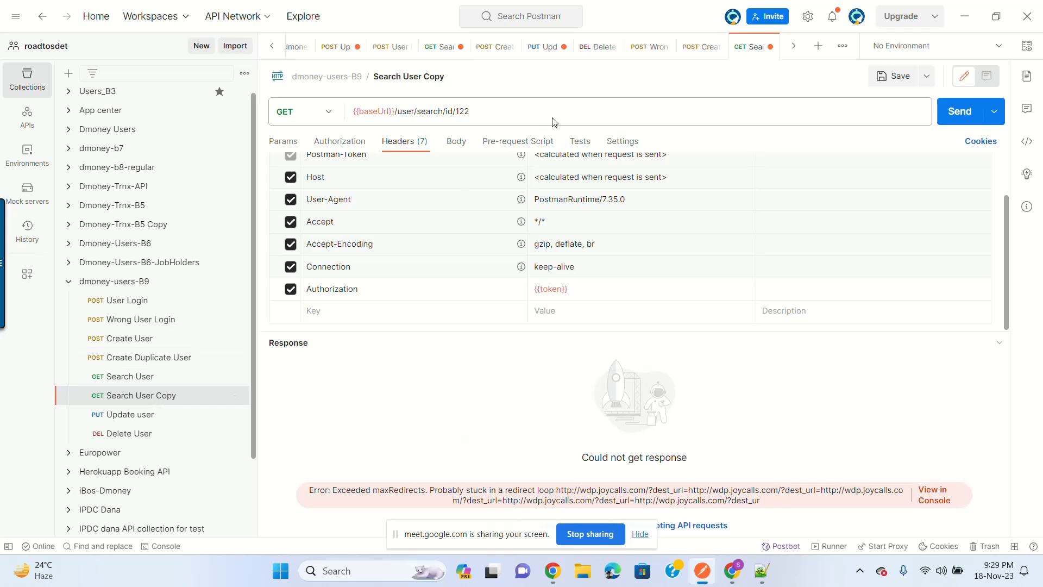
click(956, 115)
mouse_move(553, 570)
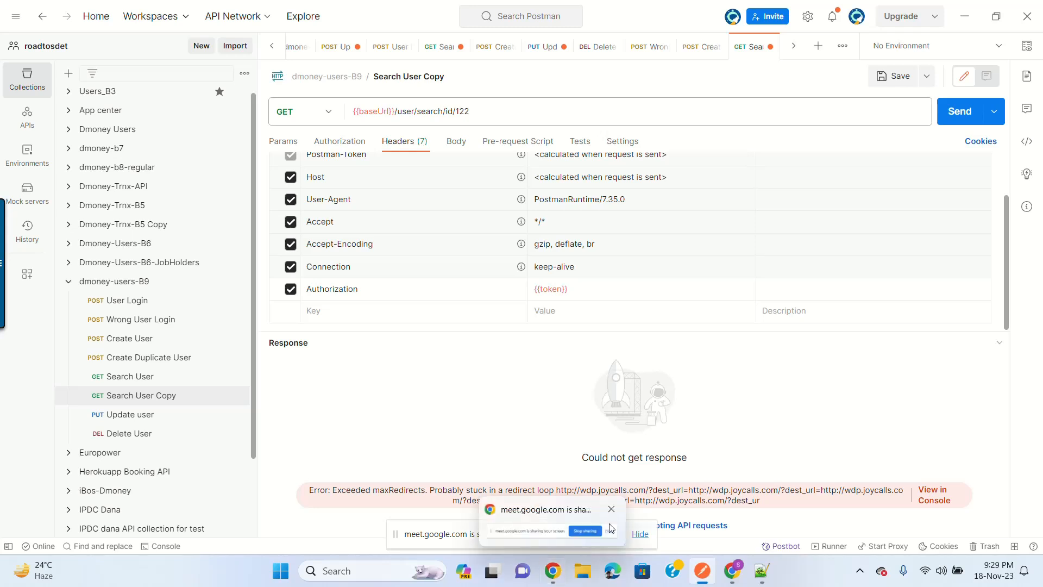
mouse_move(625, 503)
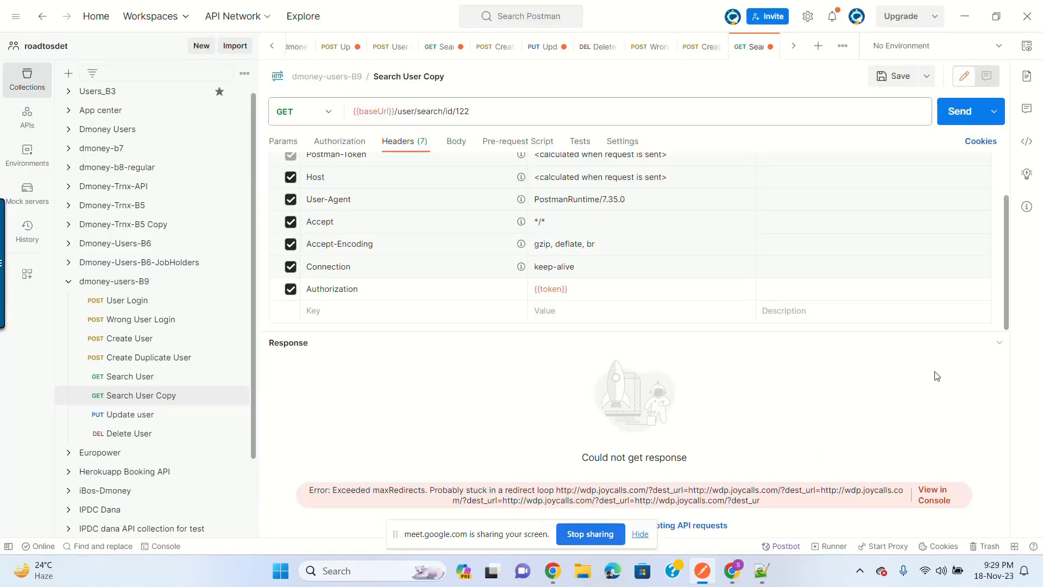
click(640, 534)
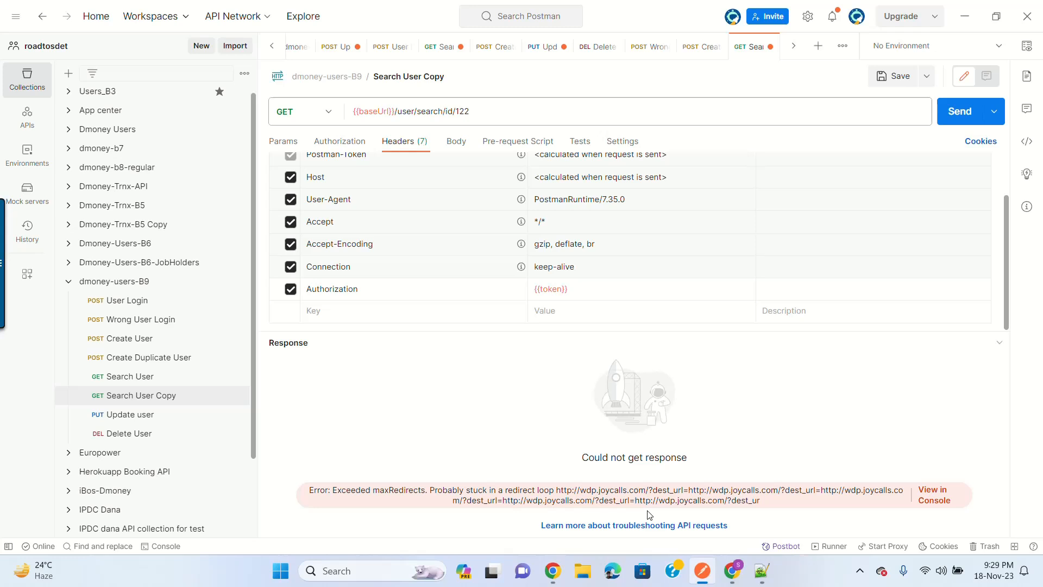
click(942, 505)
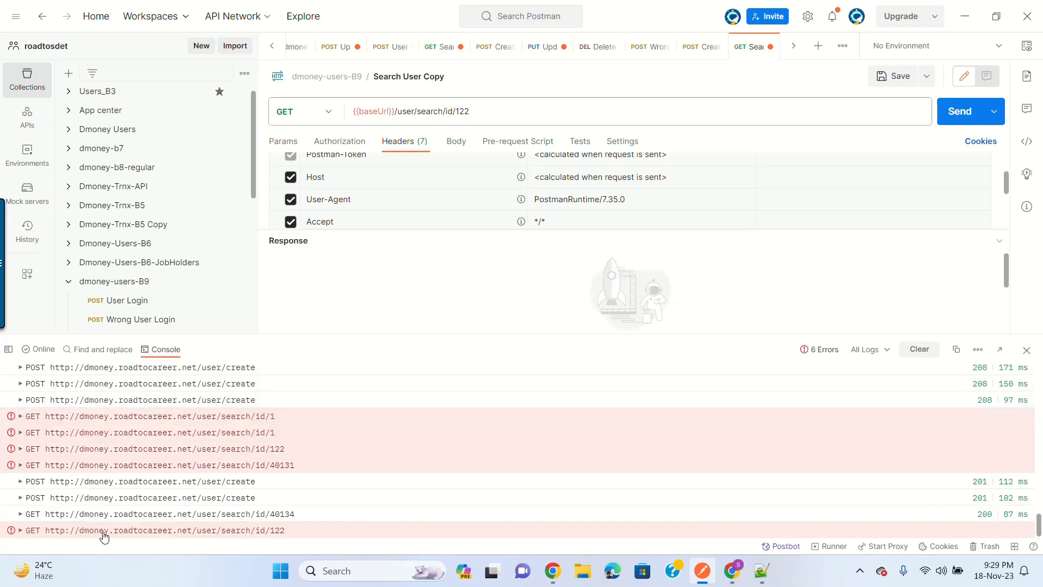
click(20, 530)
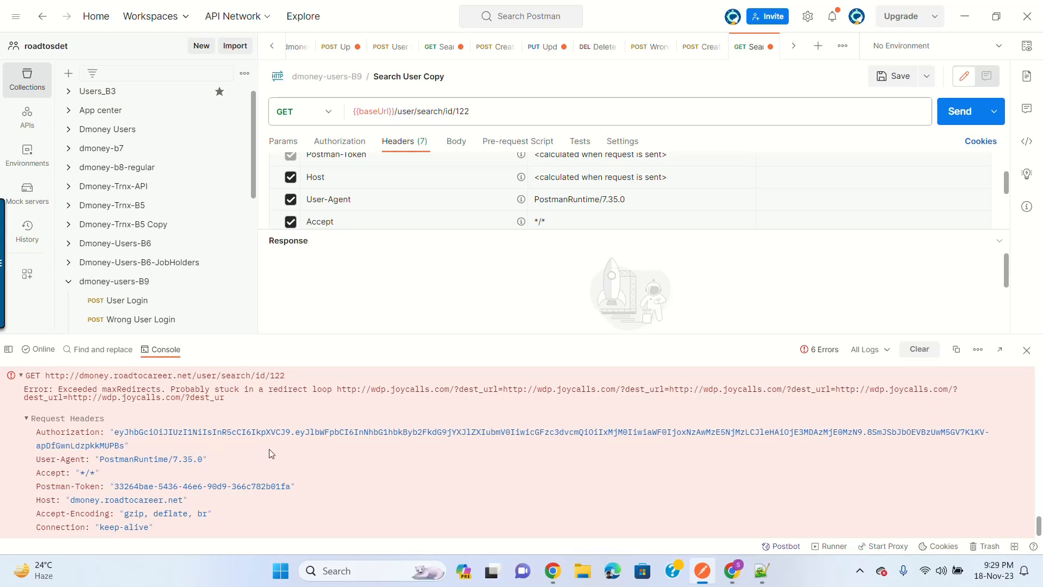
scroll(390, 473, down, 1)
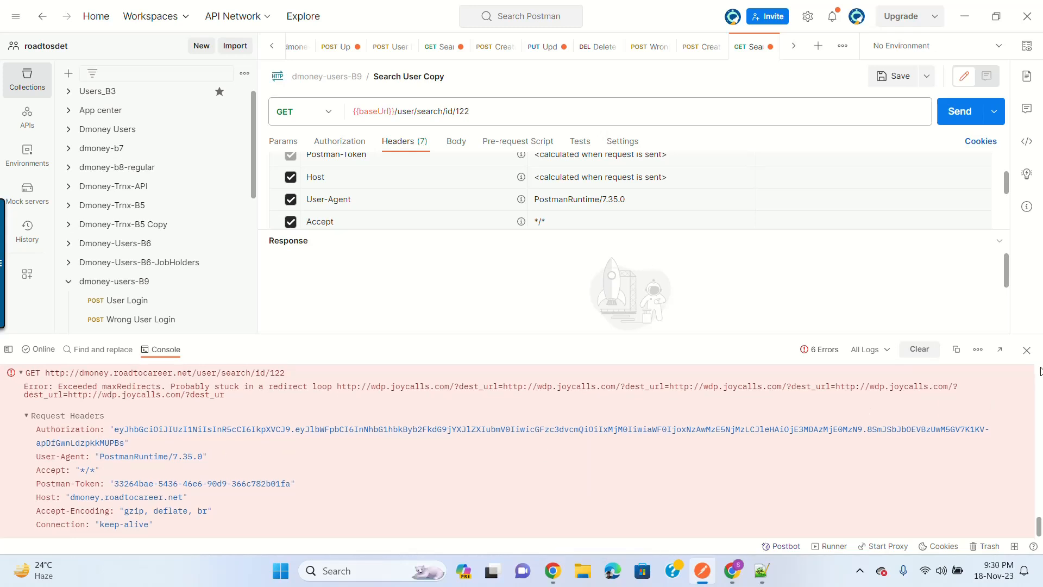
click(1027, 351)
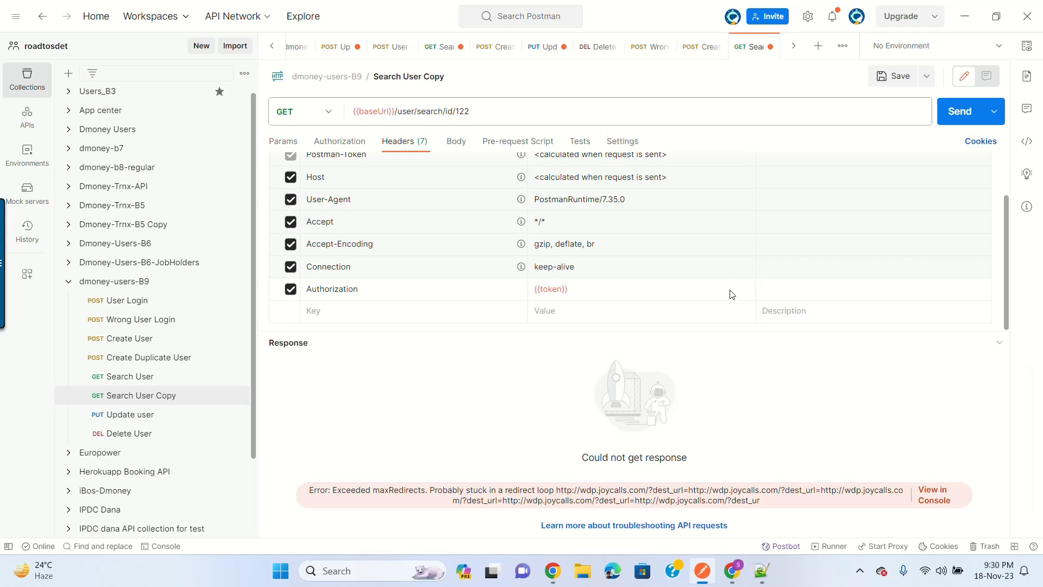
Step: Review the Update user request's JSON body
click(136, 415)
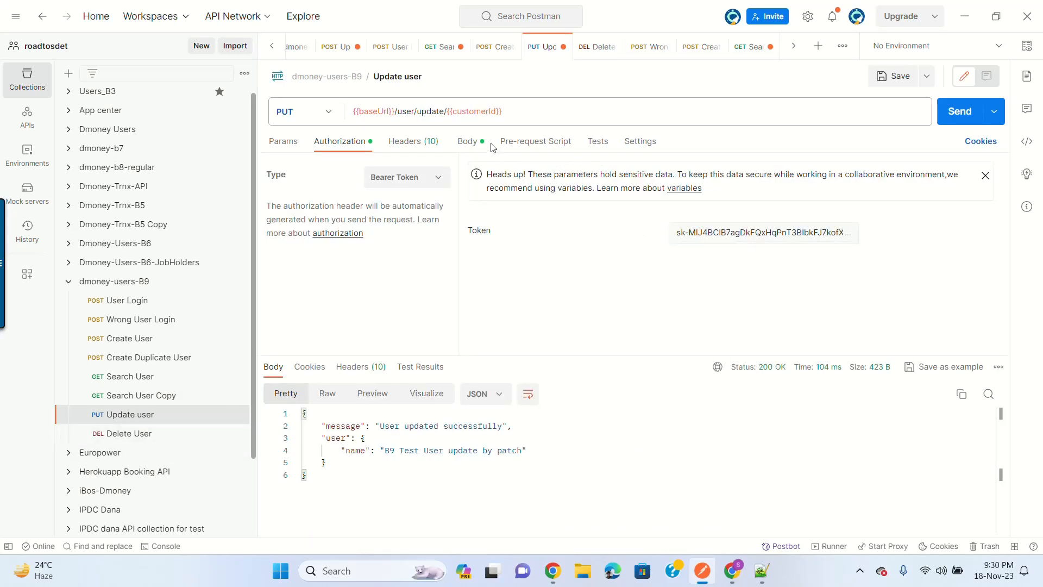
click(468, 142)
click(511, 271)
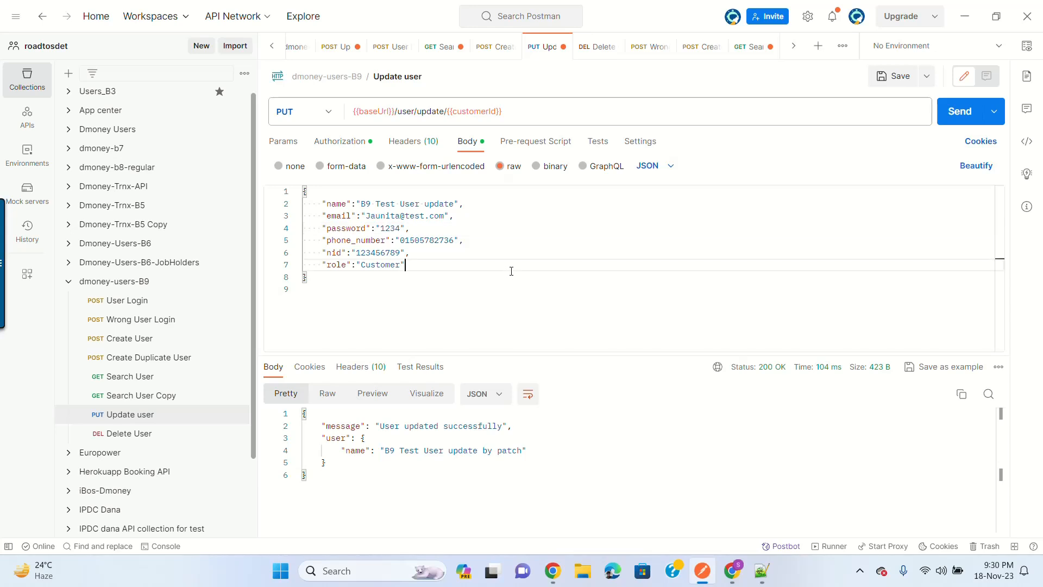
Step: Send Delete User to remove the customer, then return to Search User
click(148, 434)
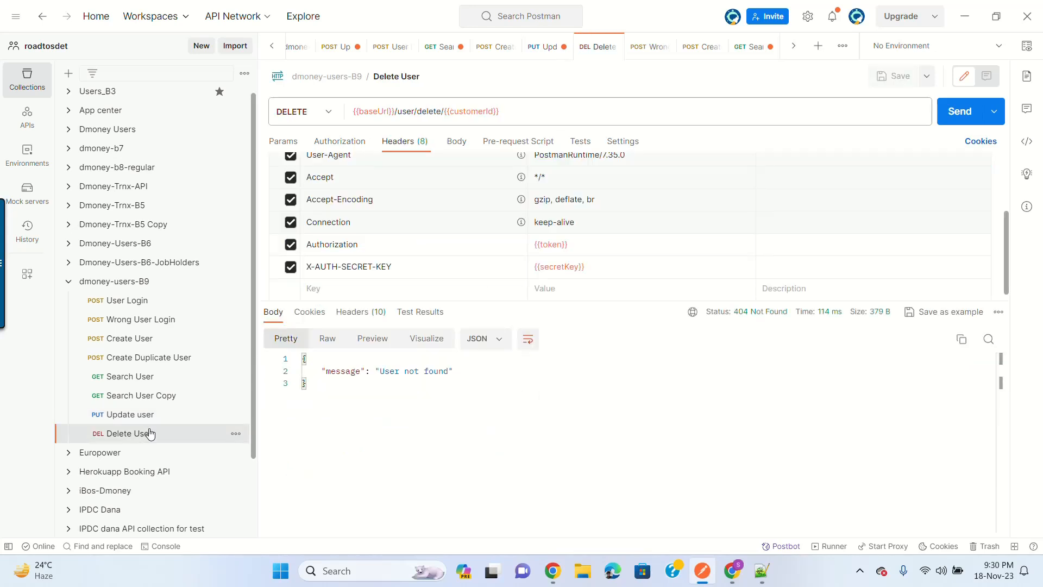
click(955, 113)
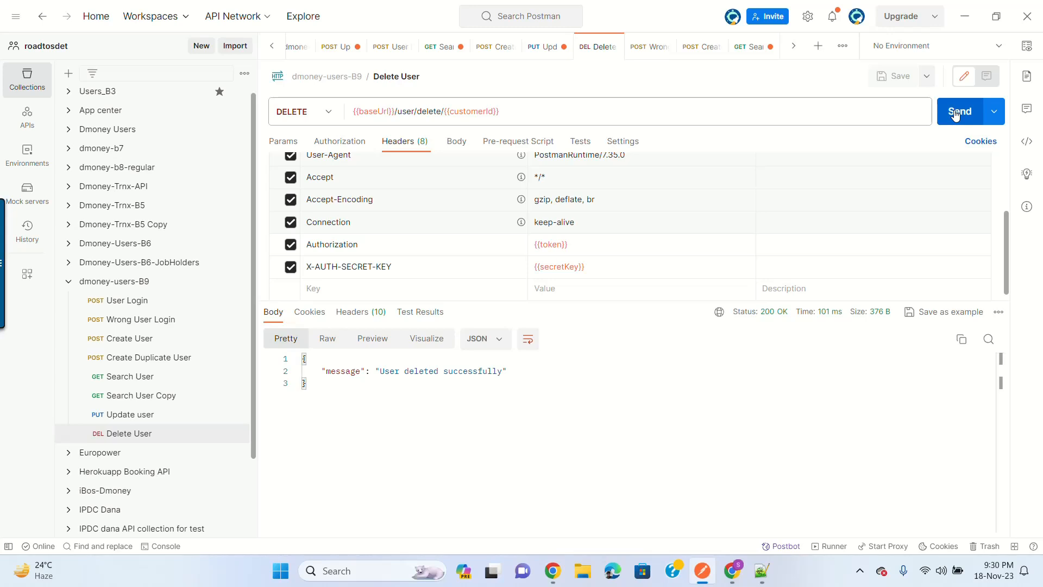
click(950, 120)
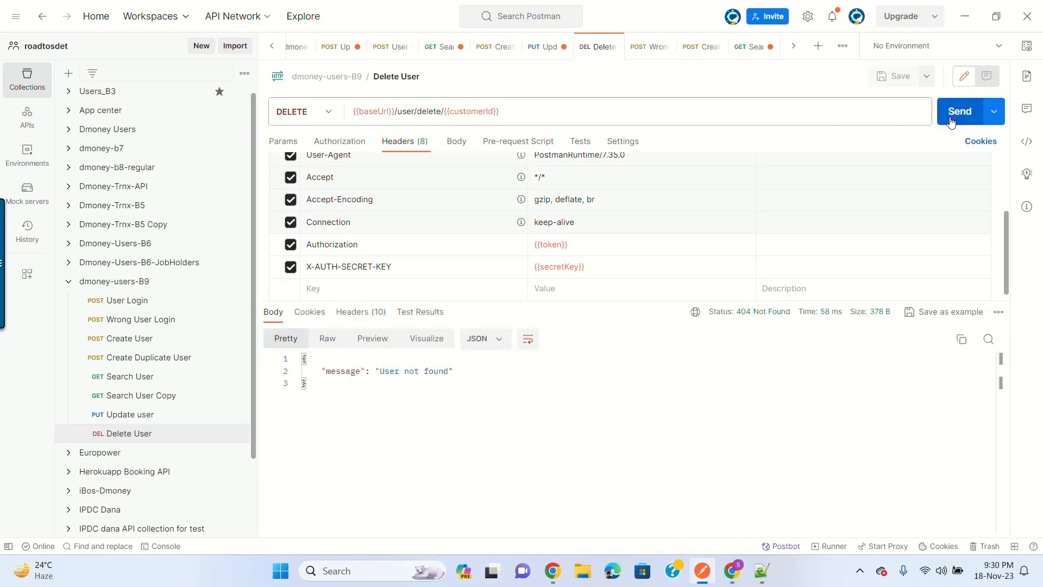
click(950, 121)
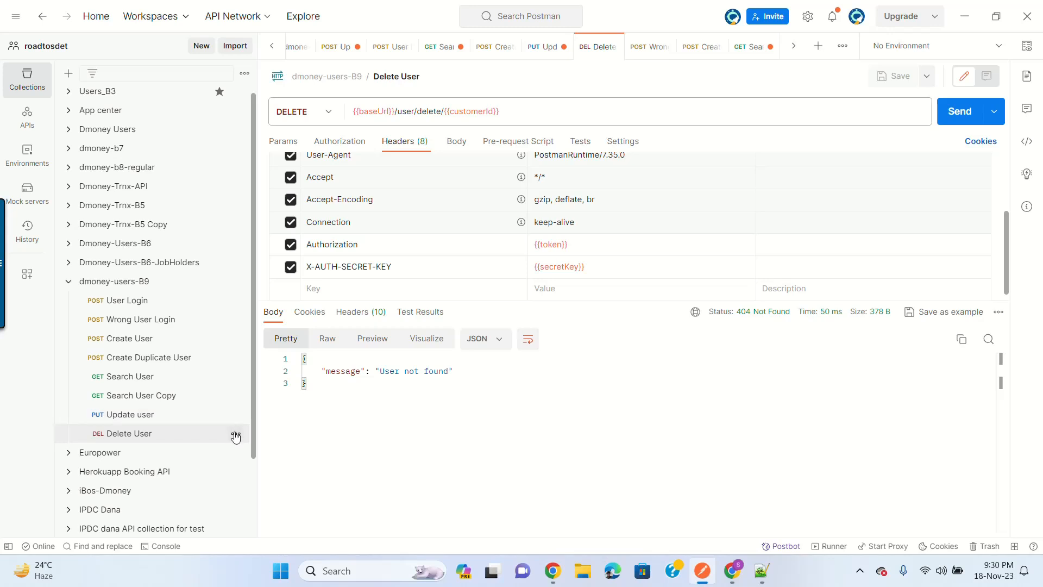
click(236, 433)
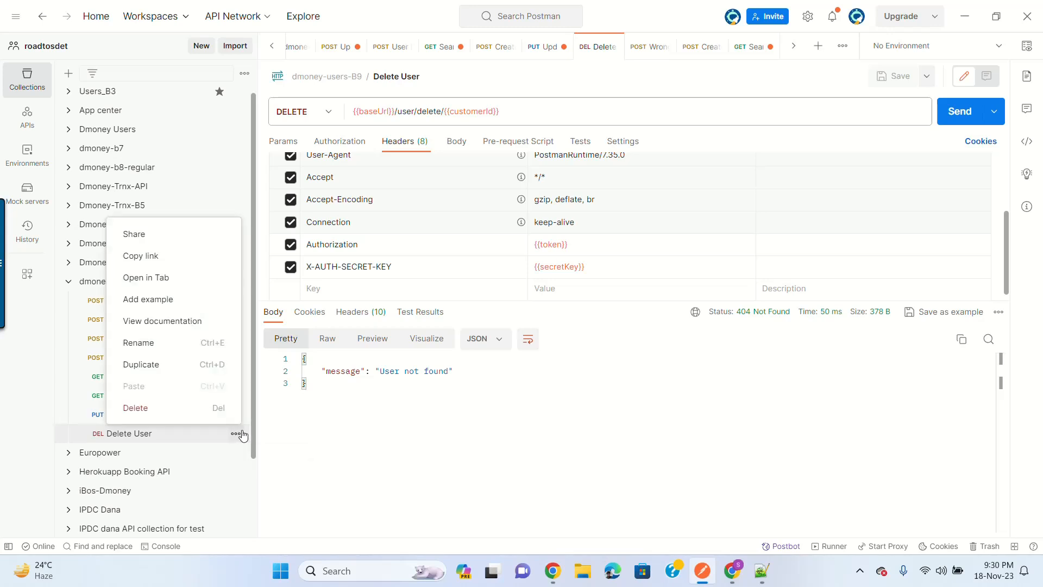
click(337, 413)
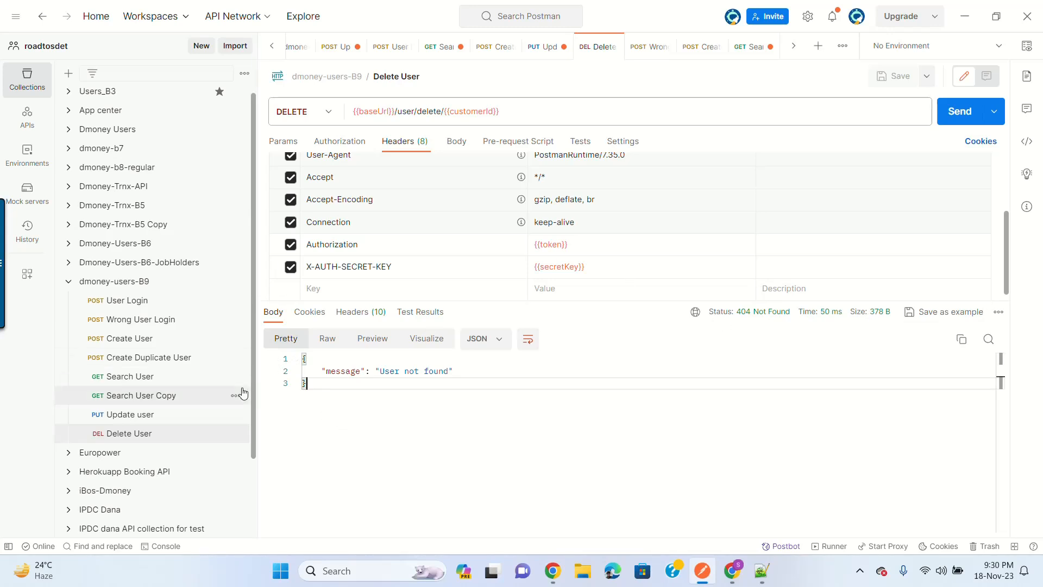
click(158, 376)
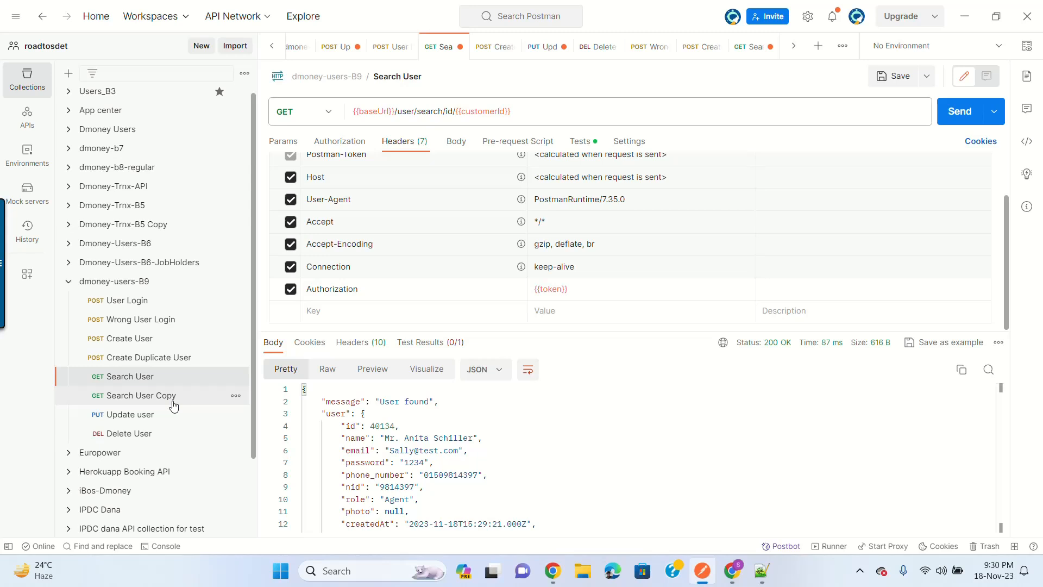
Step: Send Search User Copy, log in again for a fresh token, and resend it
click(173, 400)
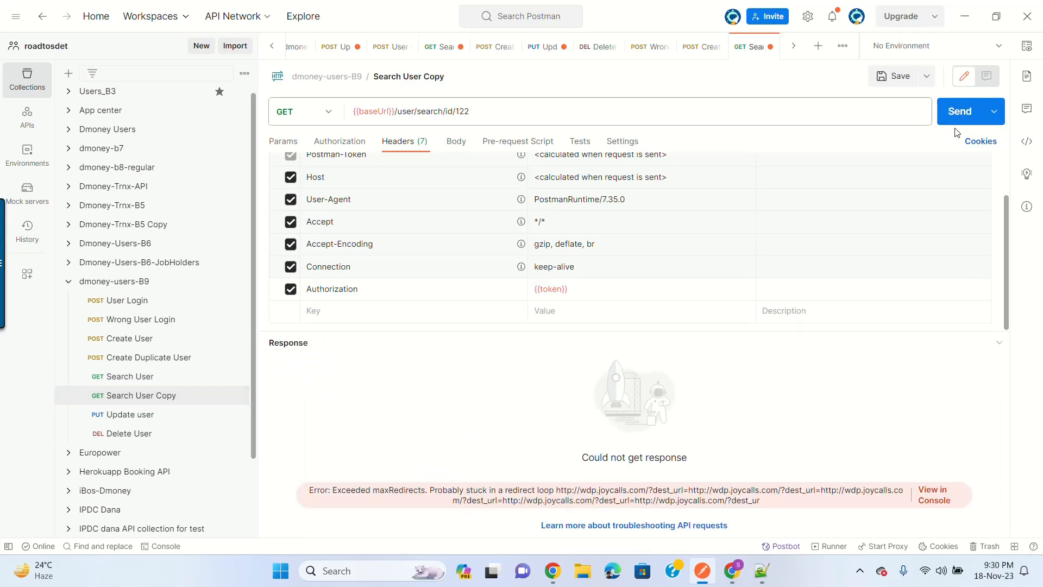
click(959, 112)
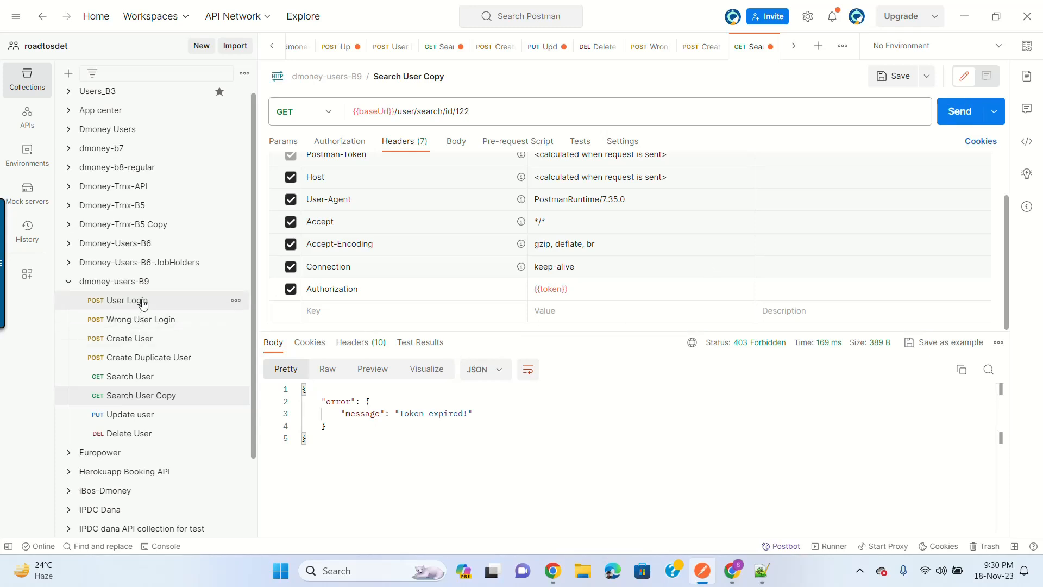
click(143, 302)
click(959, 112)
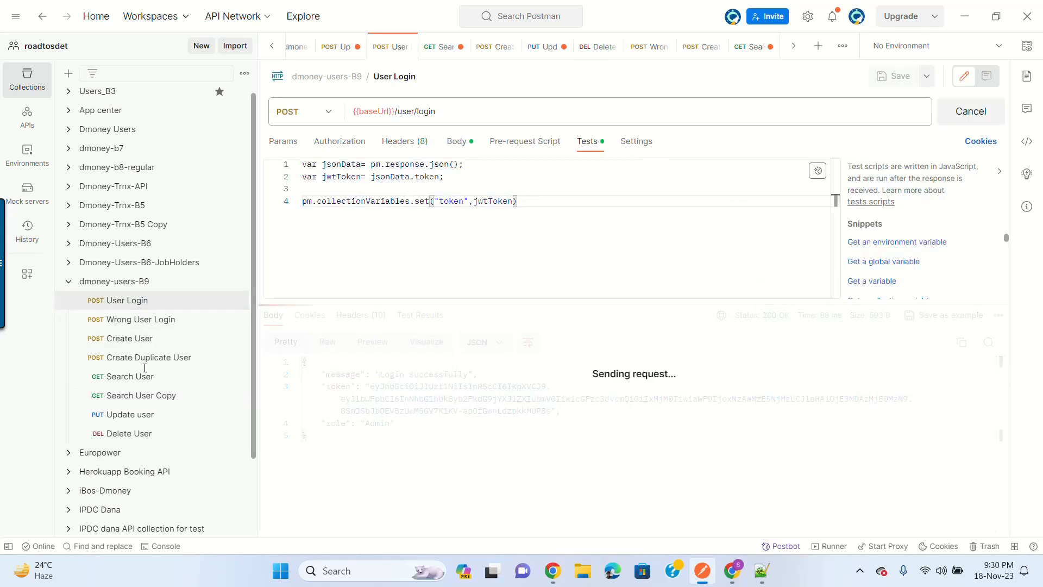
click(159, 400)
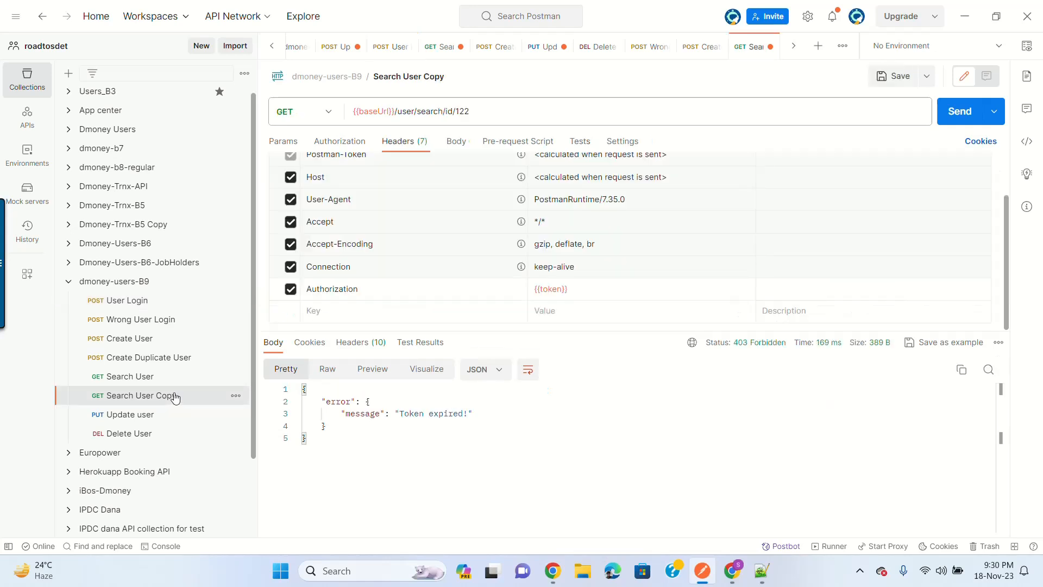
click(959, 111)
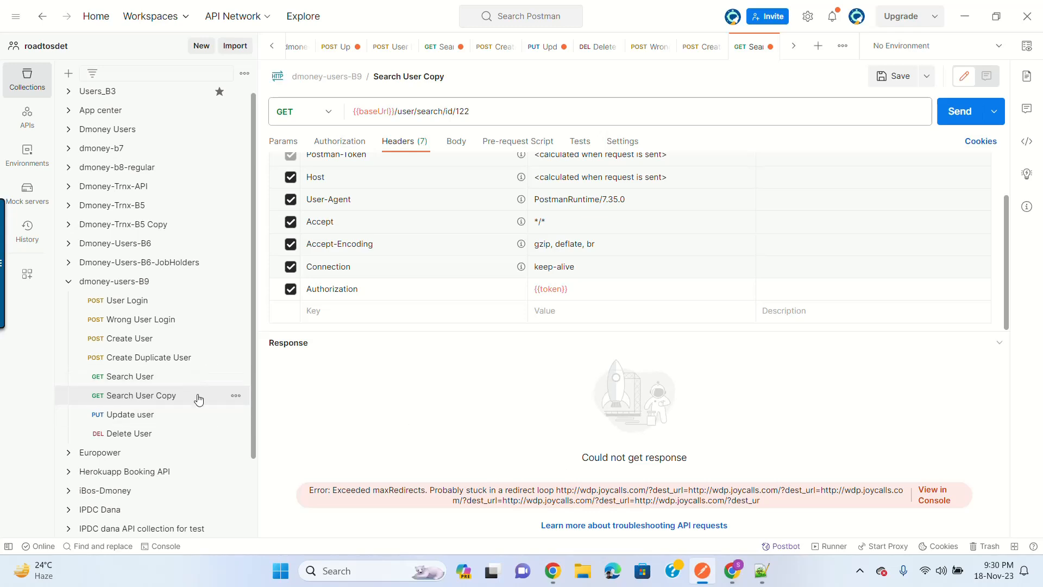
Step: Delete the Search User Copy request from the collection
click(235, 396)
click(158, 368)
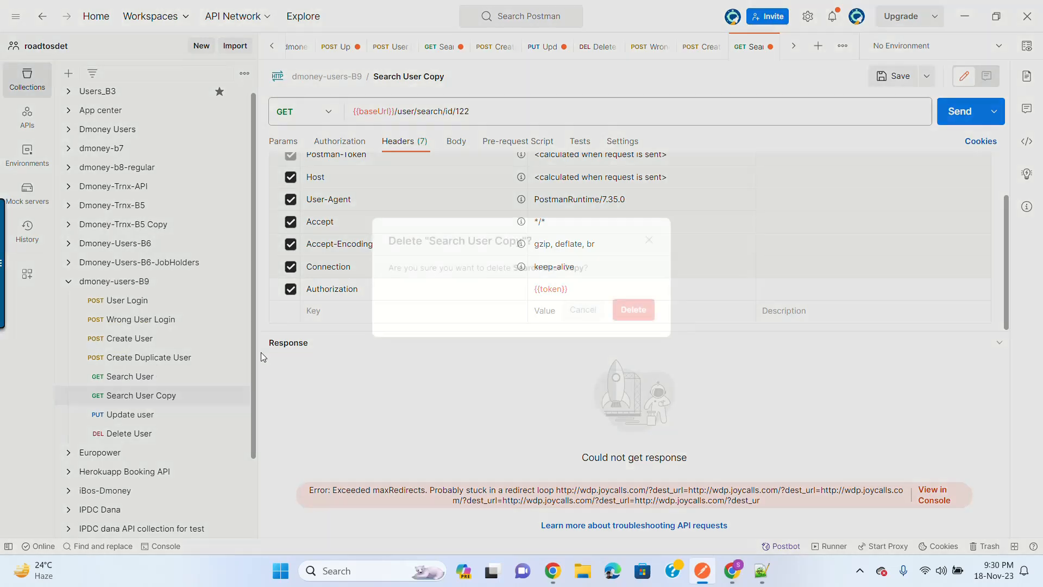
click(648, 315)
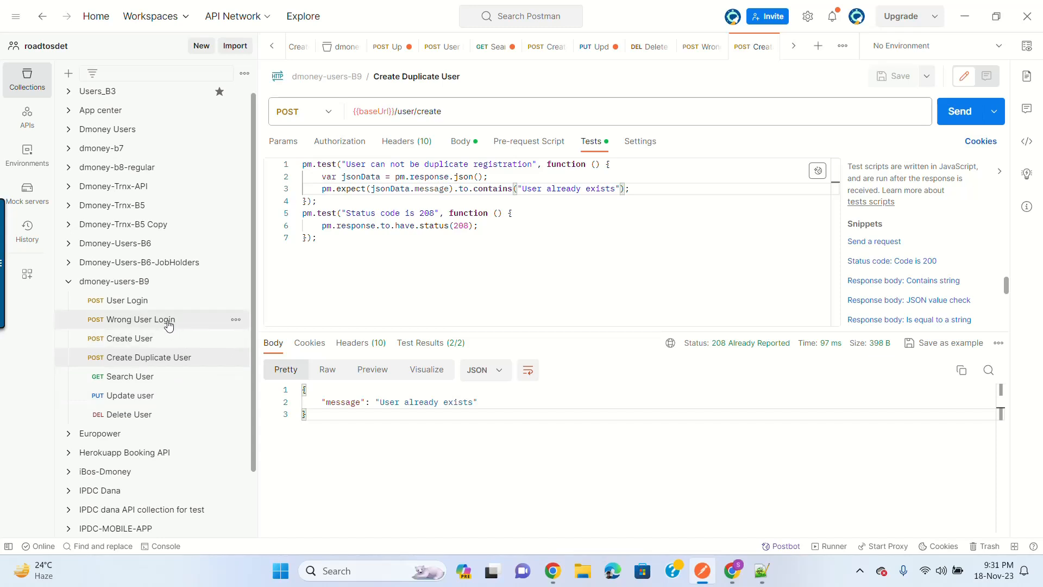
Step: Review tests for User Login, Wrong User Login (401), Create User (201) and Create Duplicate User
click(143, 308)
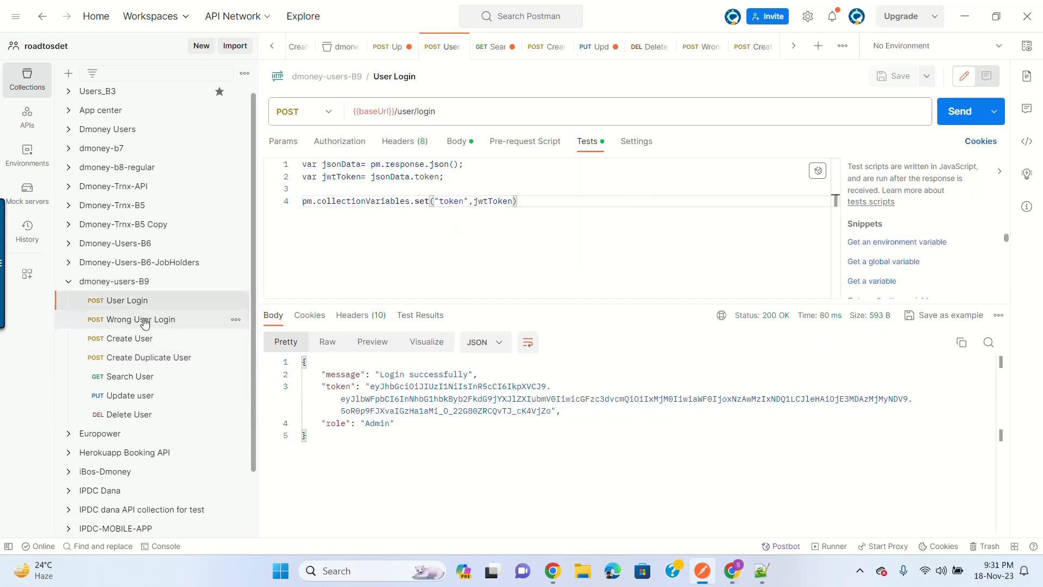
click(145, 323)
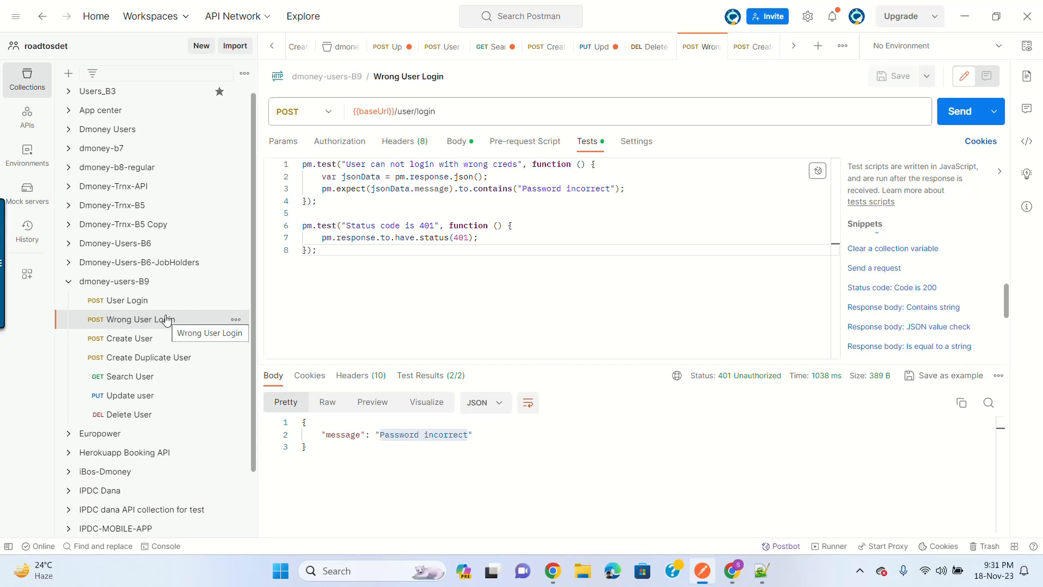
click(342, 225)
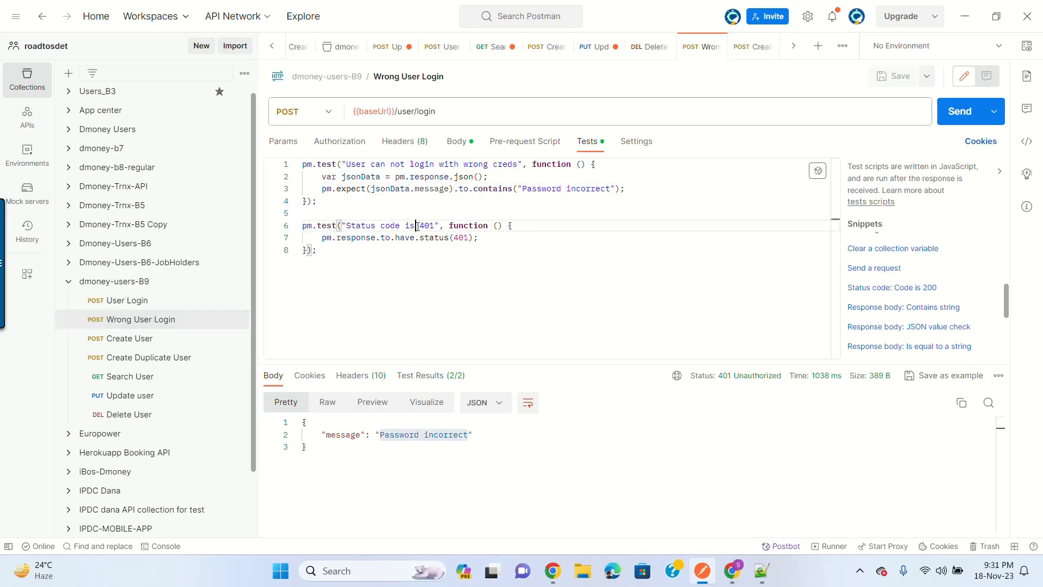
click(165, 341)
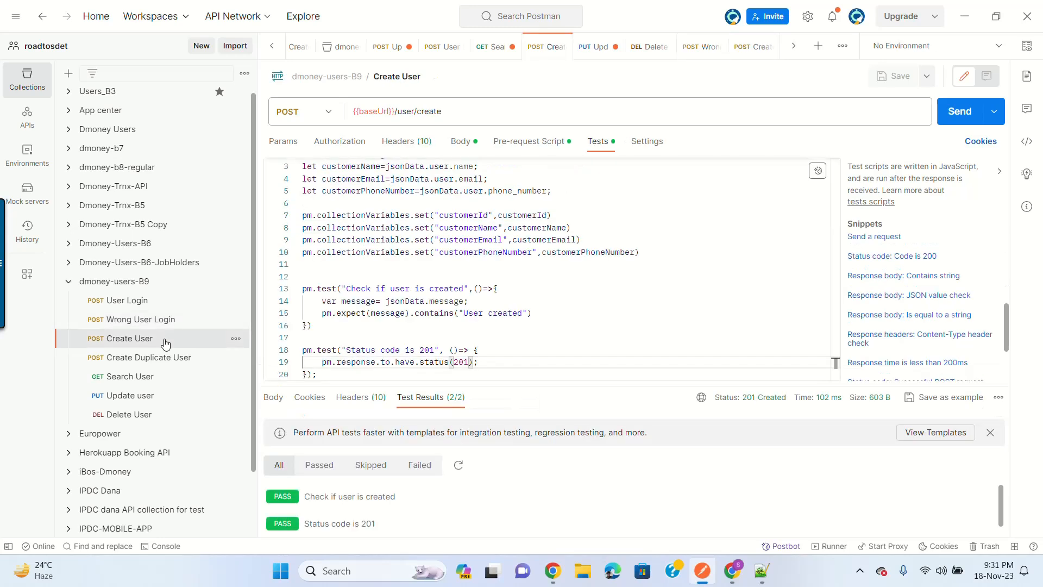
click(416, 336)
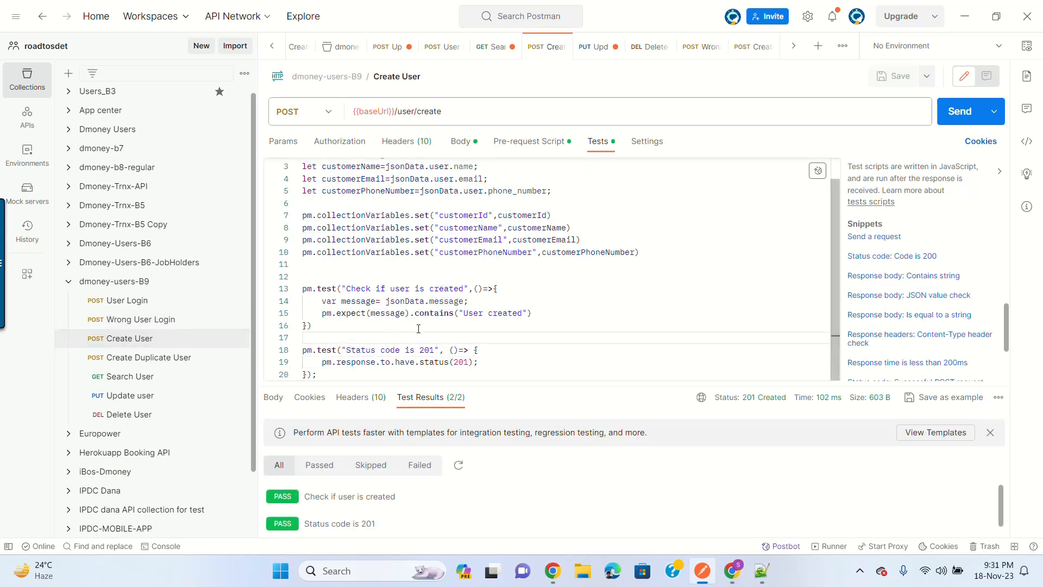
click(342, 349)
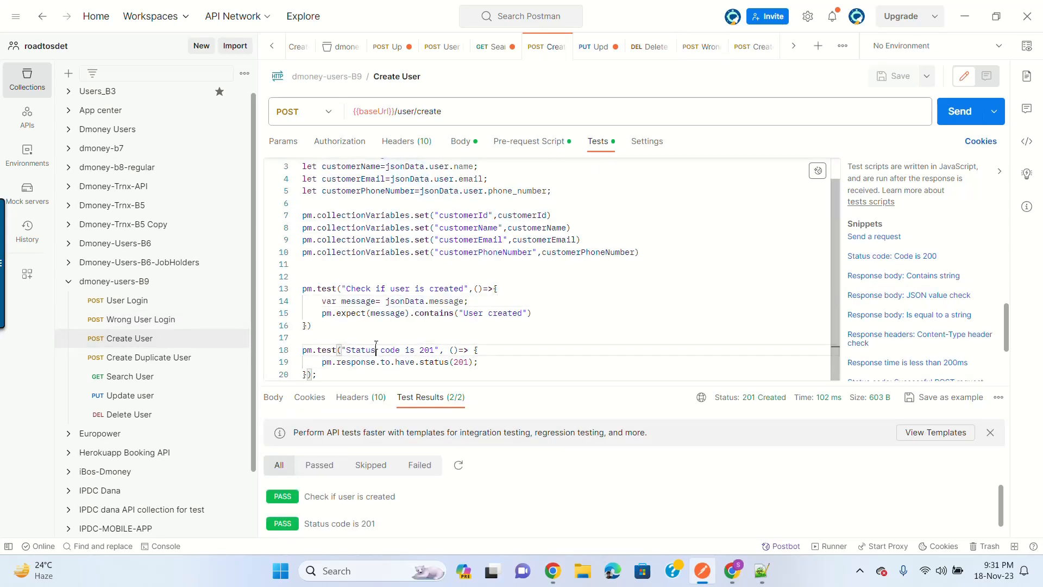
click(167, 357)
click(400, 256)
click(319, 200)
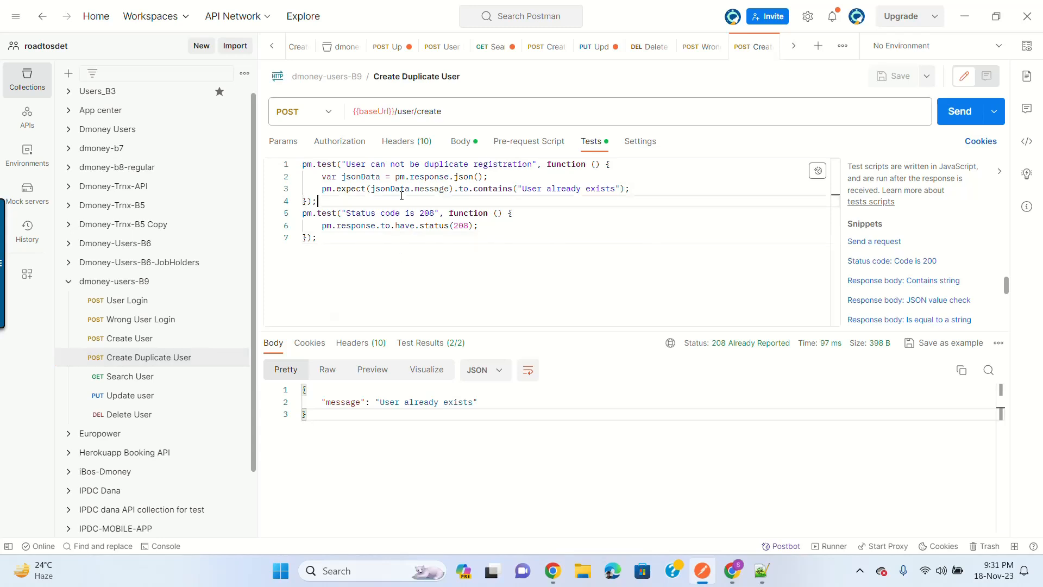
Step: Review Search User, Update user and Delete User, ending on the collection's variables
click(132, 381)
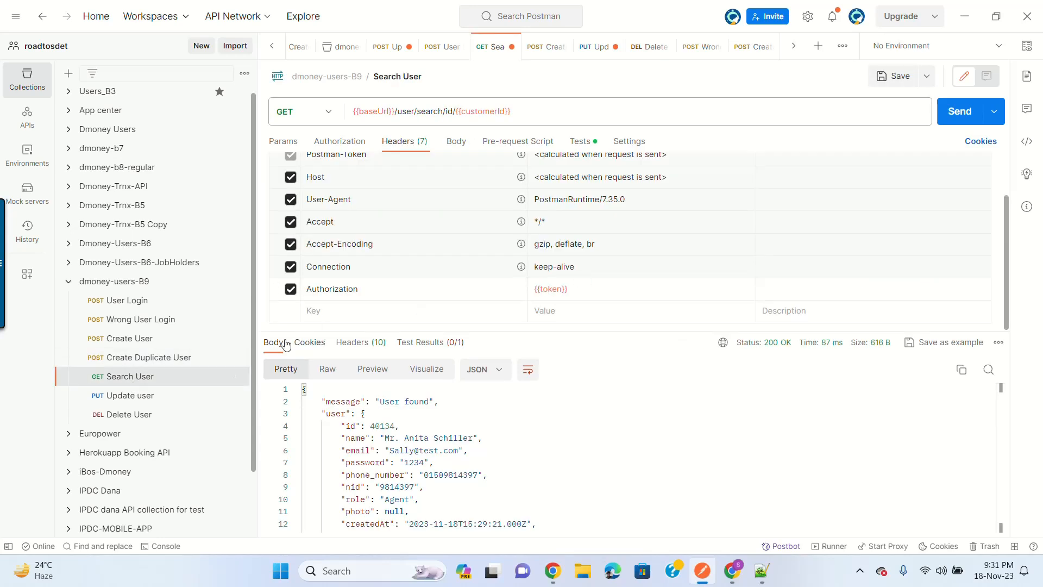
click(587, 147)
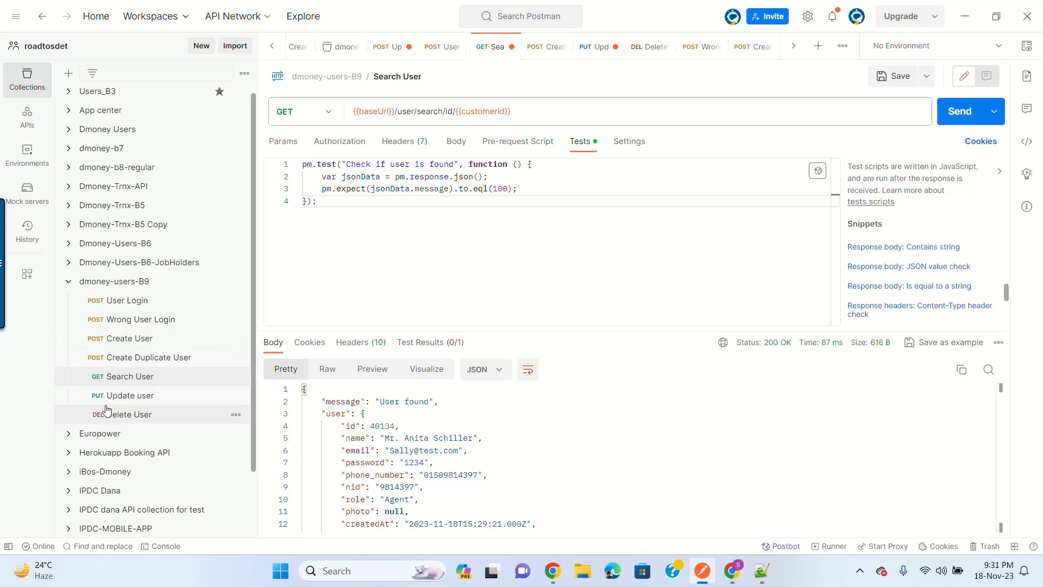
click(129, 397)
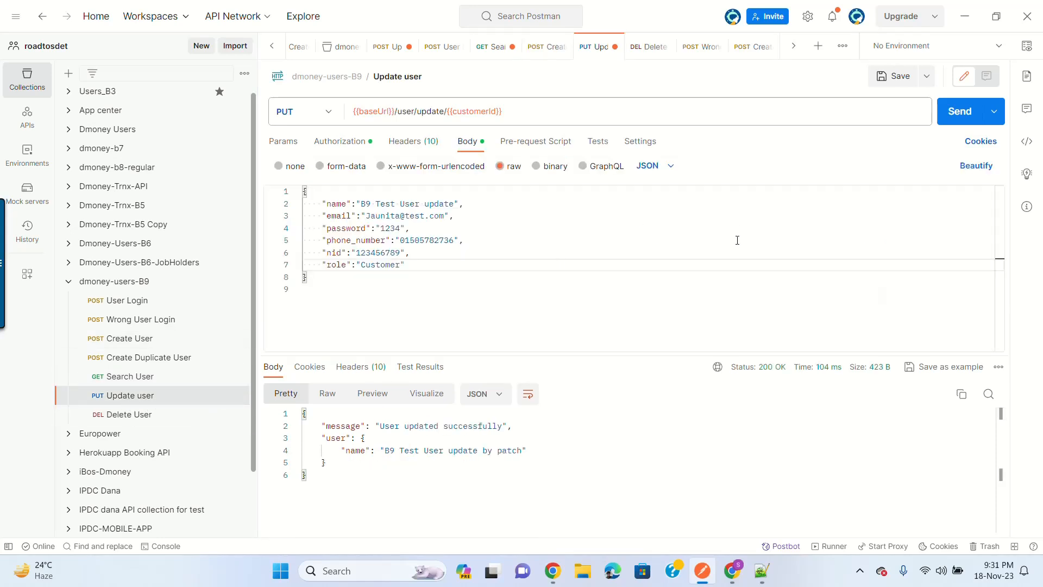
click(146, 417)
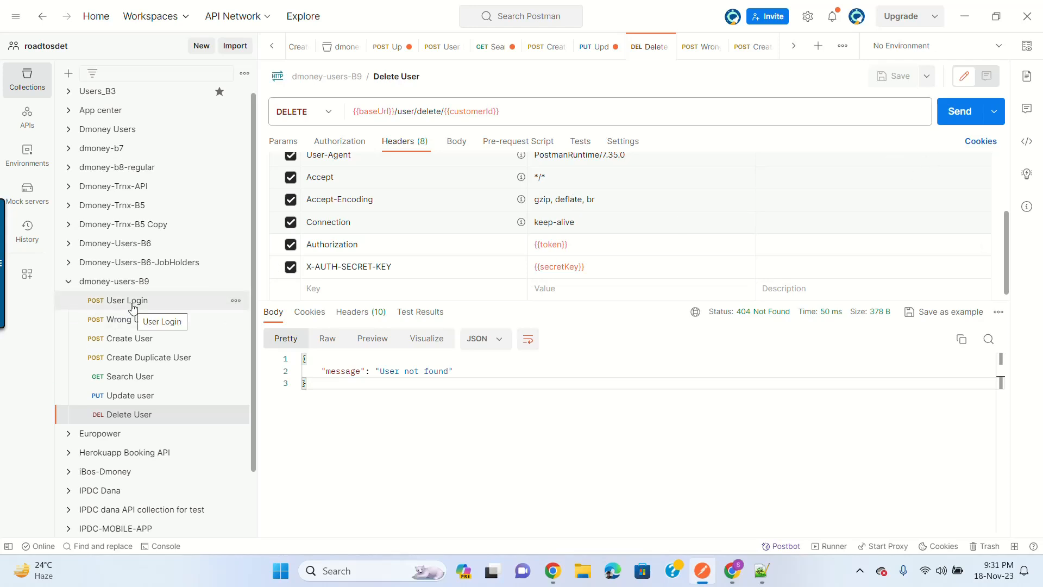
click(145, 283)
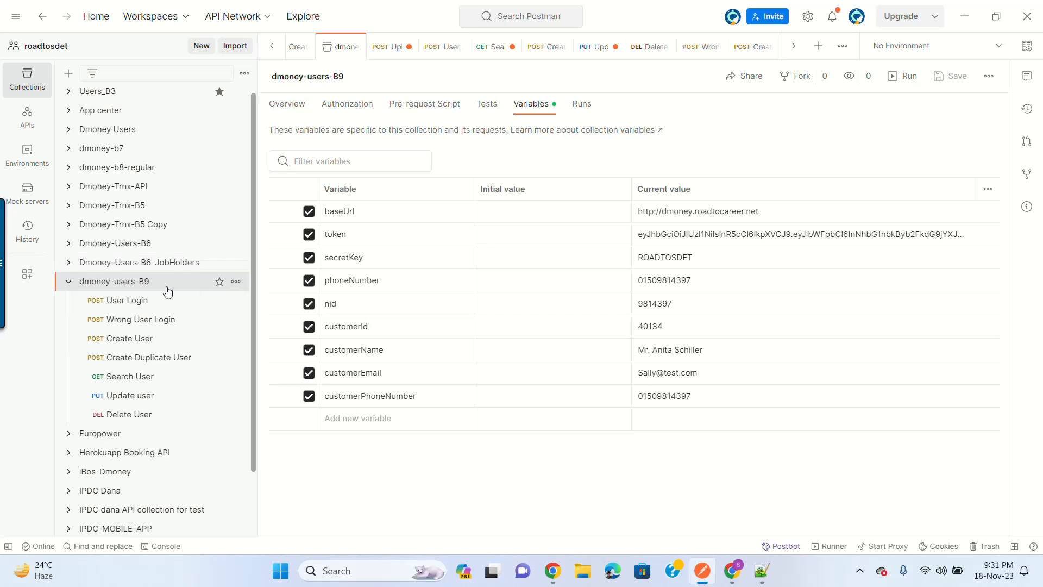
Step: Set up a Collection Runner run of all seven dmoney-users-B9 requests, 1 iteration, 0 ms delay
click(236, 283)
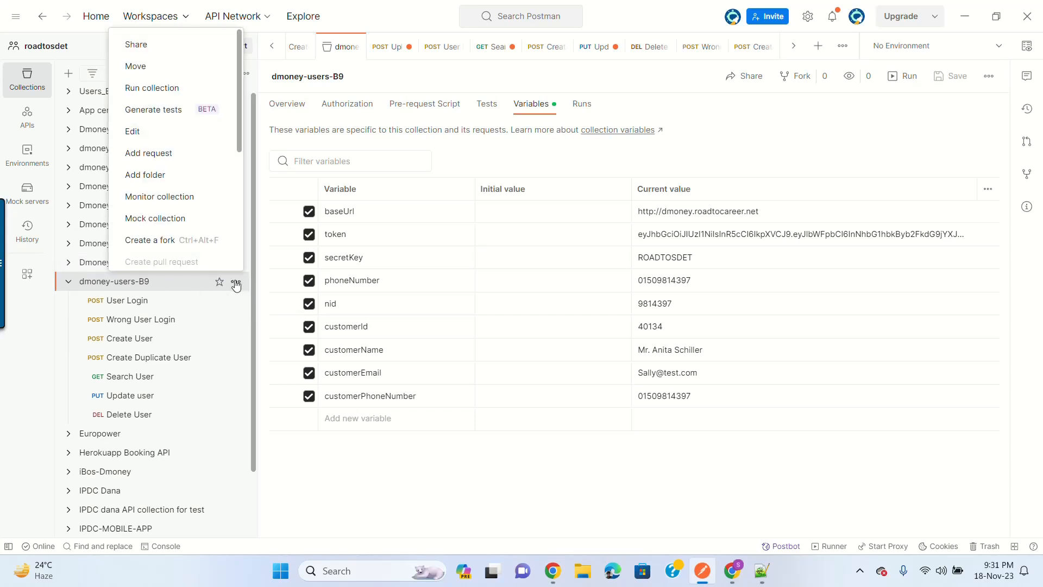
scroll(204, 174, down, 5)
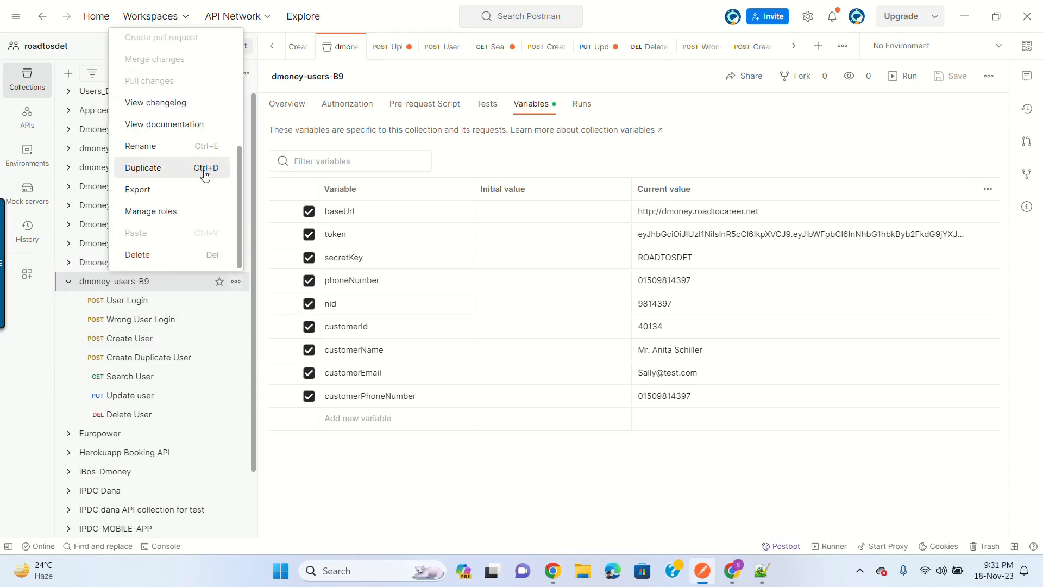
scroll(188, 212, up, 5)
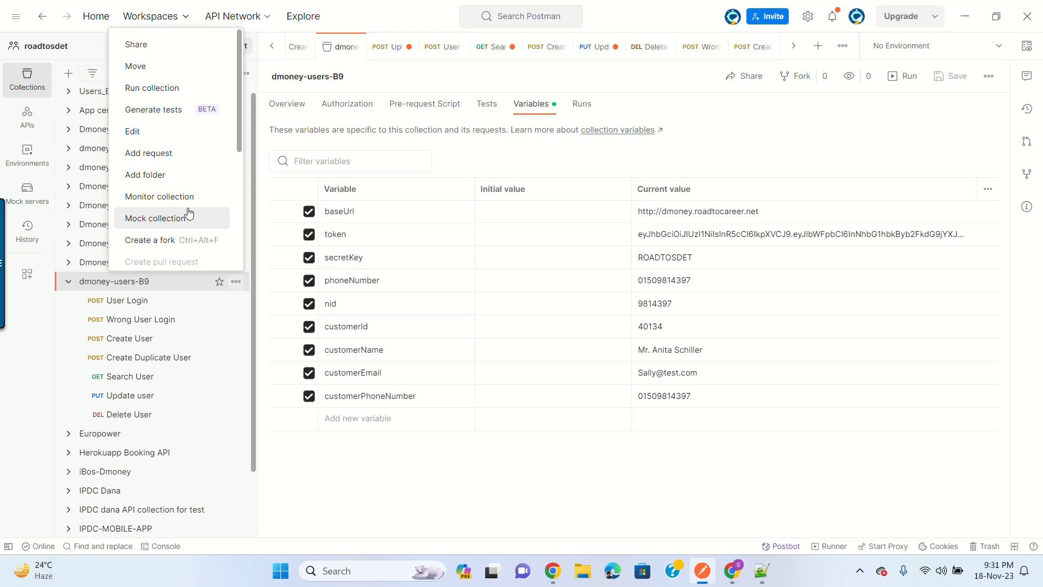
click(169, 95)
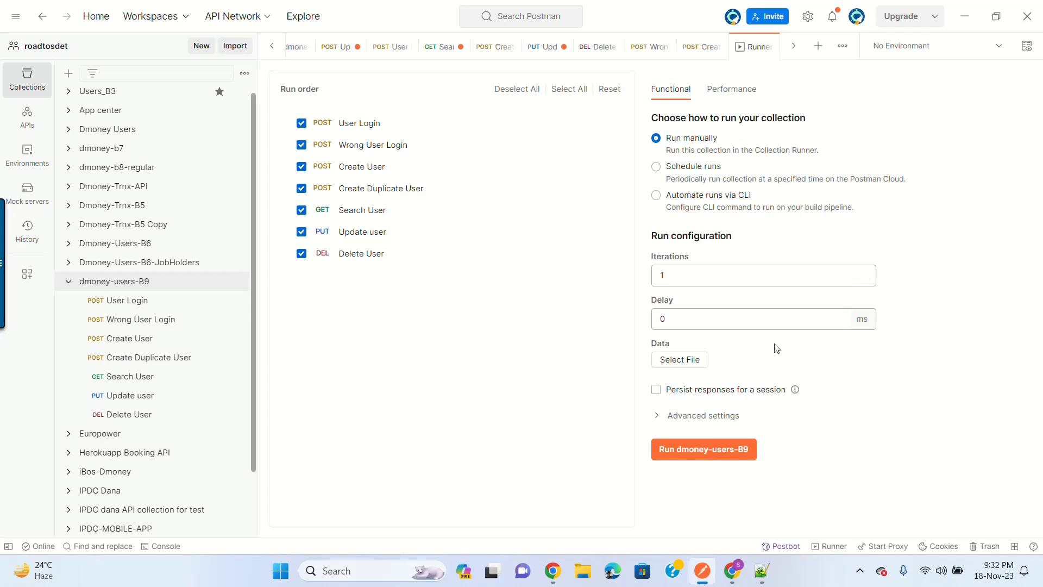
Step: Run dmoney-users-B9, then review the 6 passed tests and the per-request summary
click(717, 454)
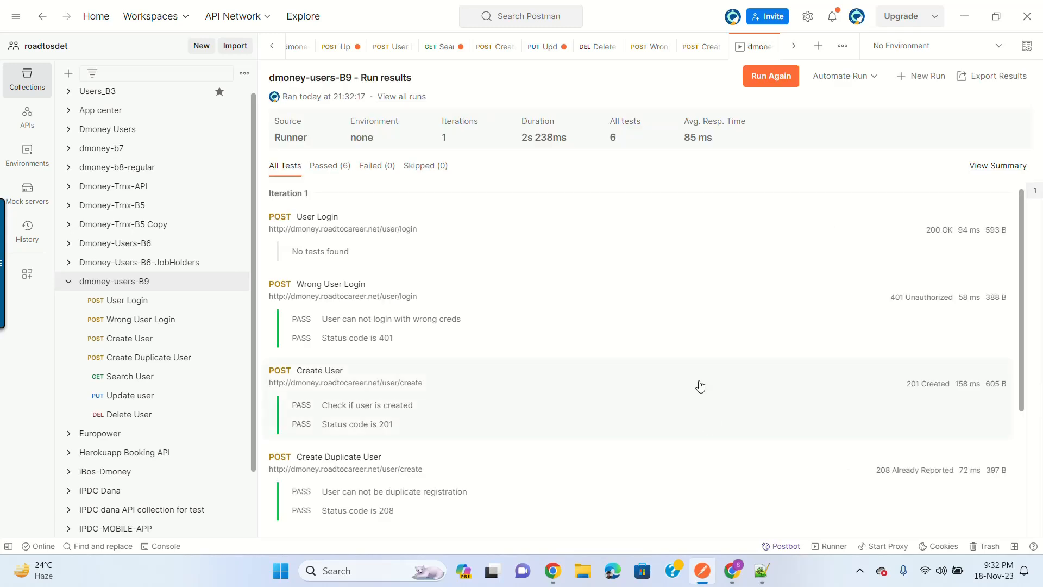
scroll(660, 294, down, 2)
scroll(659, 296, up, 2)
click(336, 170)
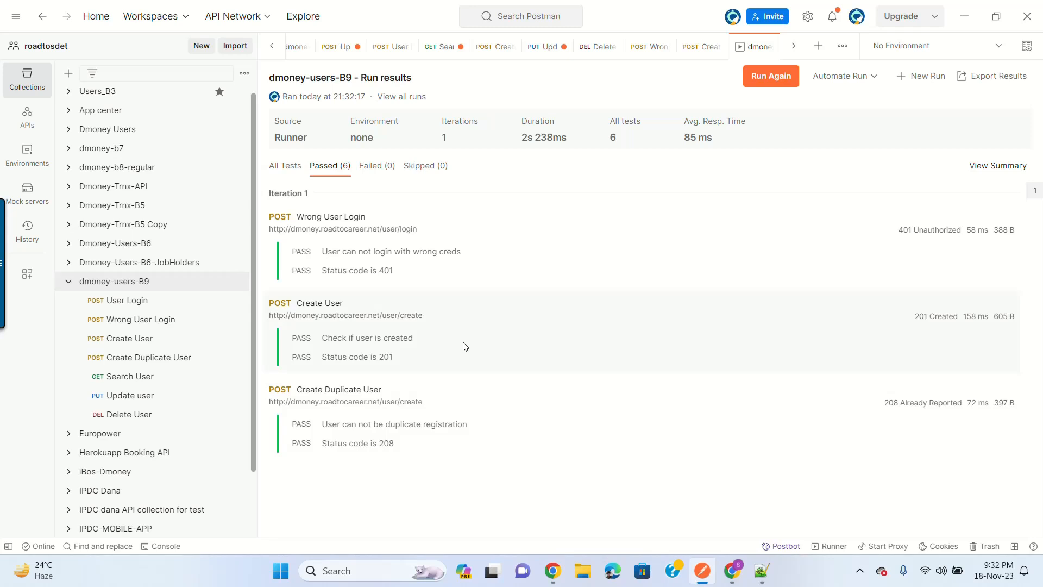
click(999, 165)
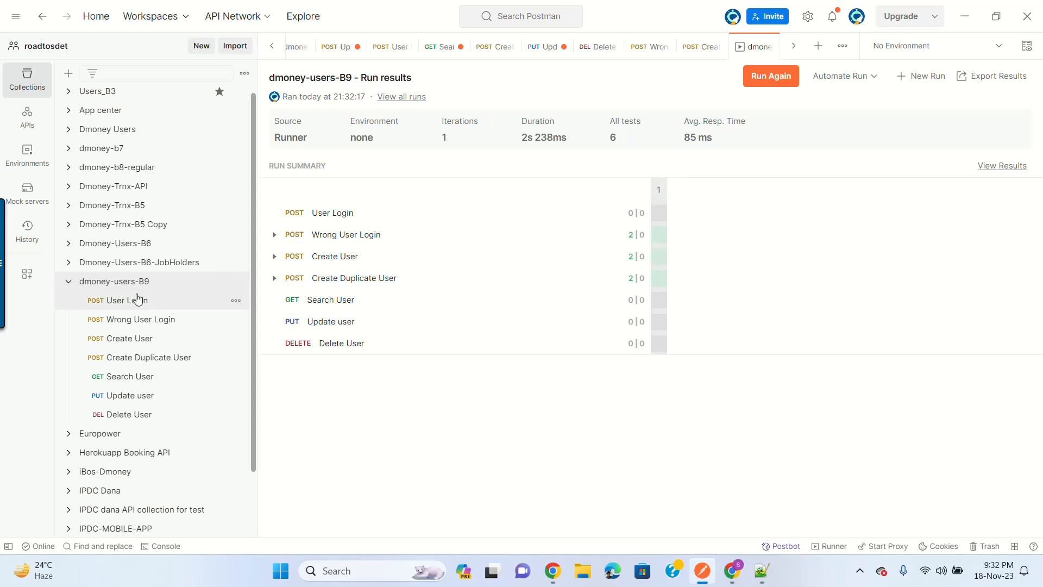
scroll(185, 295, up, 1)
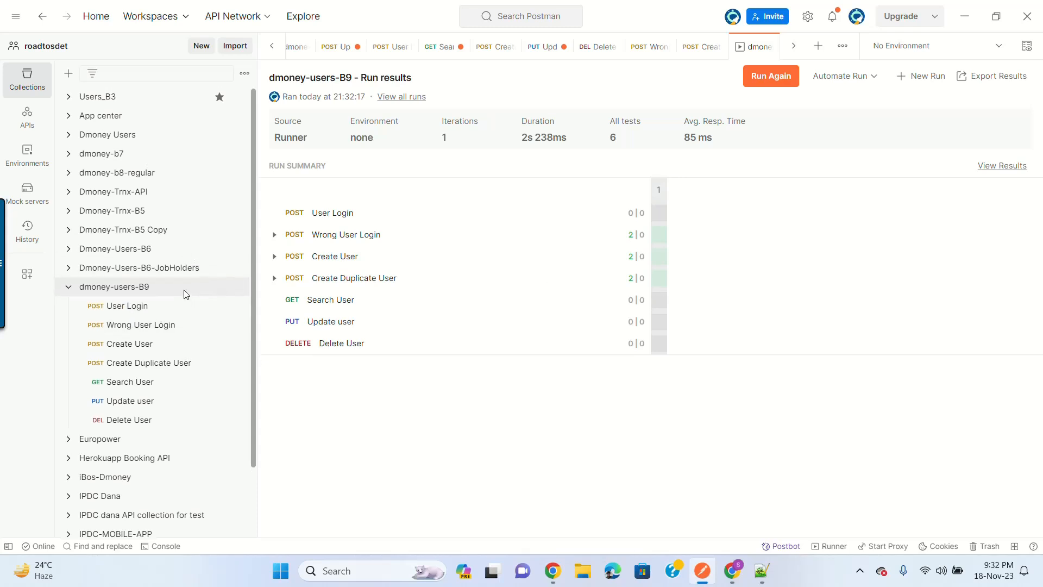
scroll(185, 295, down, 3)
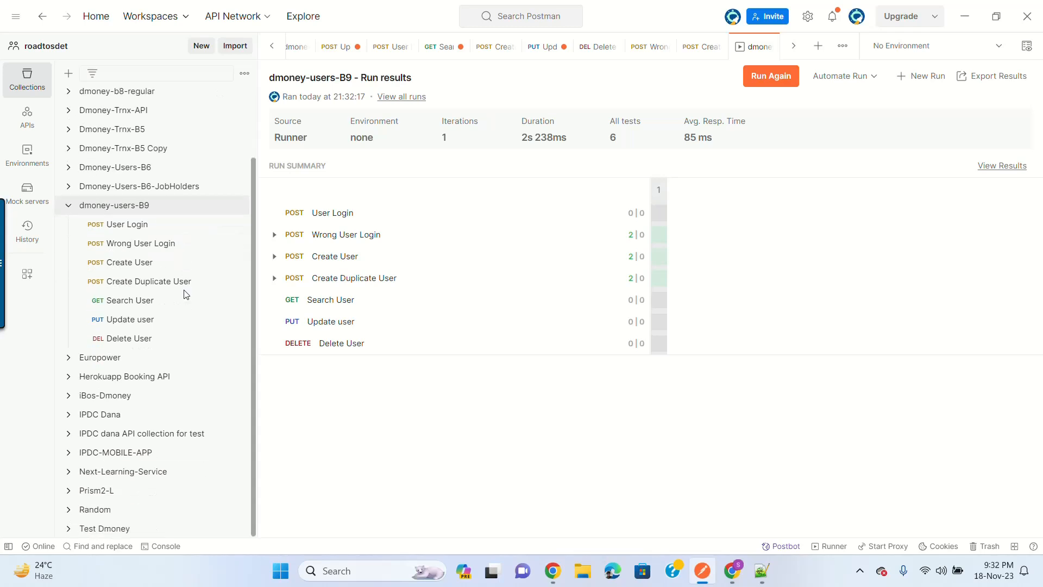
scroll(185, 295, up, 3)
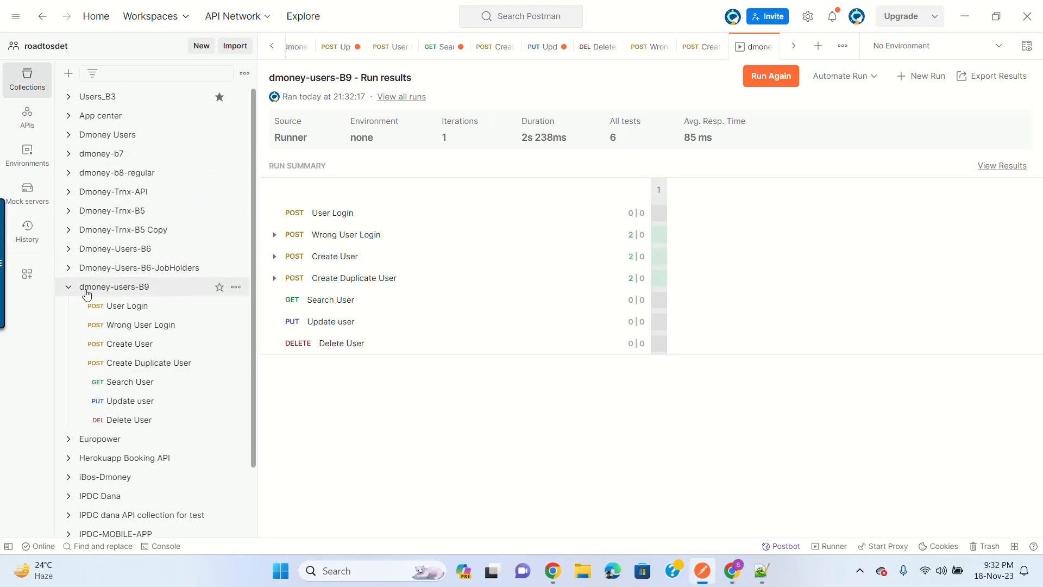
Step: Copy the full URL of the Upload photo request in Dmoney Users
click(68, 136)
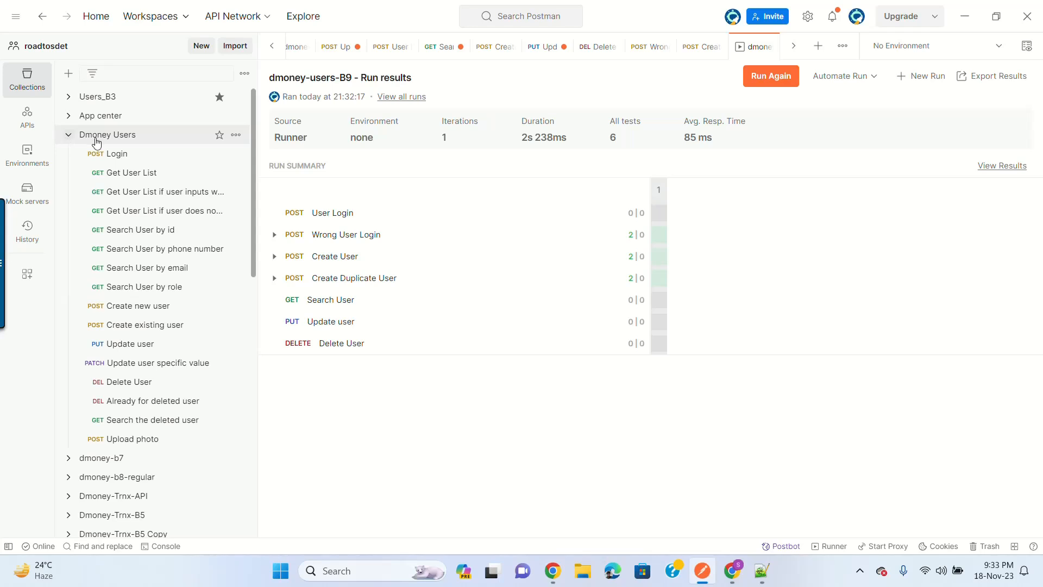
click(137, 446)
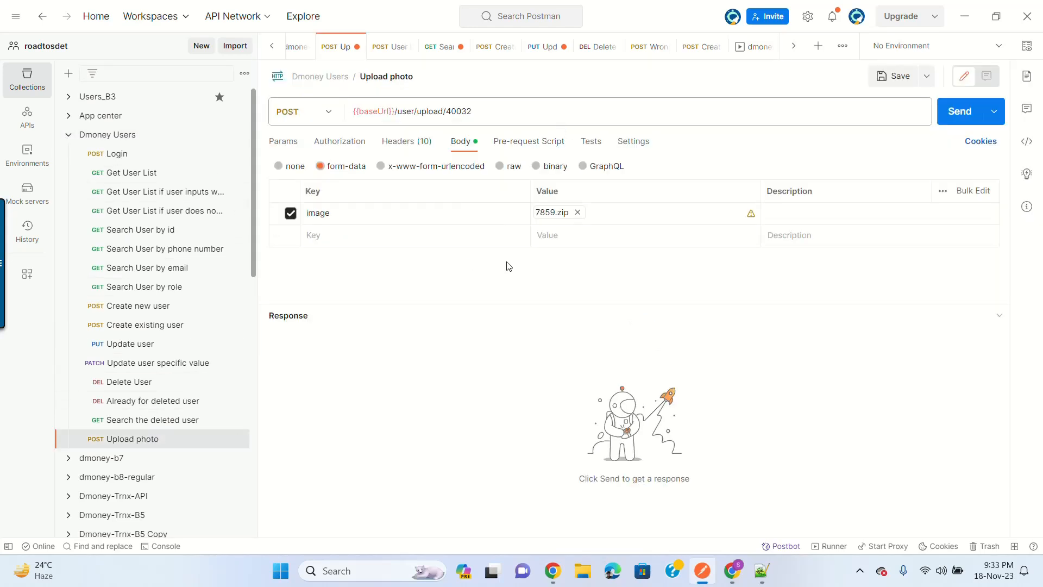
click(492, 117)
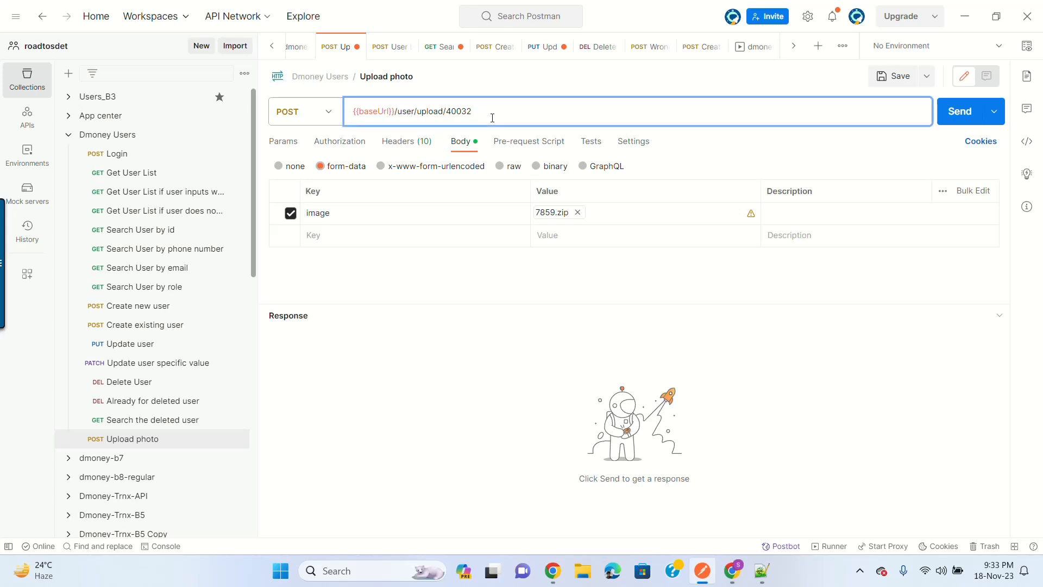
key(ctrl+a)
key(ctrl+c)
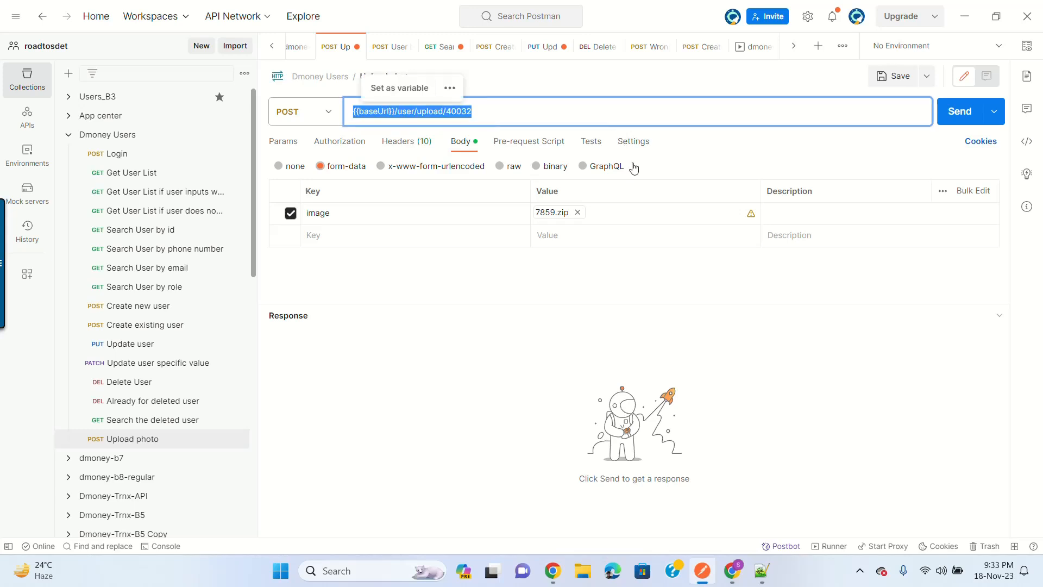
click(733, 575)
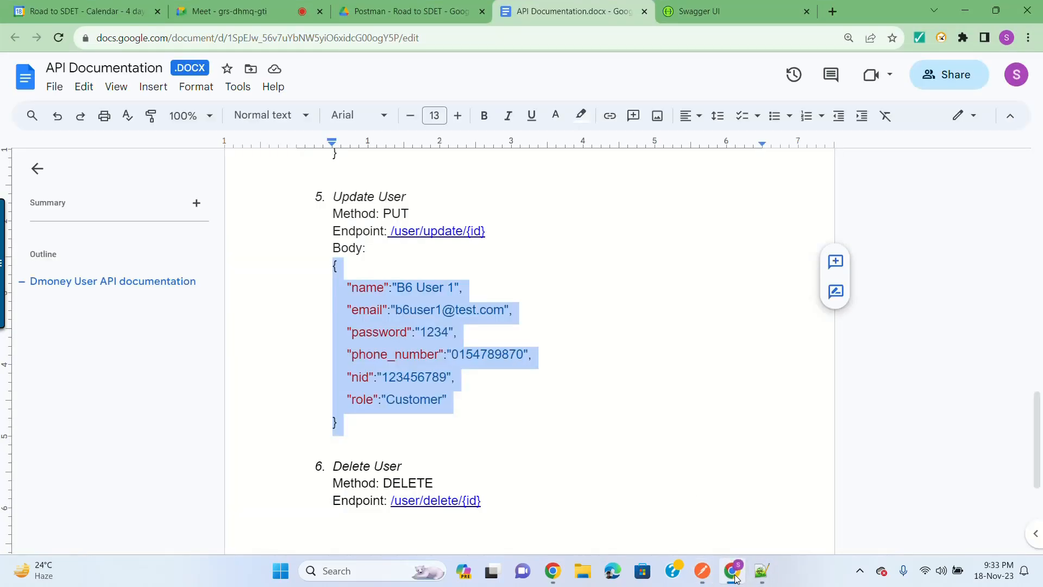
Step: Add entry '7. Upload Image' with 'Method: POST' below the Delete User entry
scroll(532, 307, down, 5)
scroll(527, 323, up, 2)
click(540, 391)
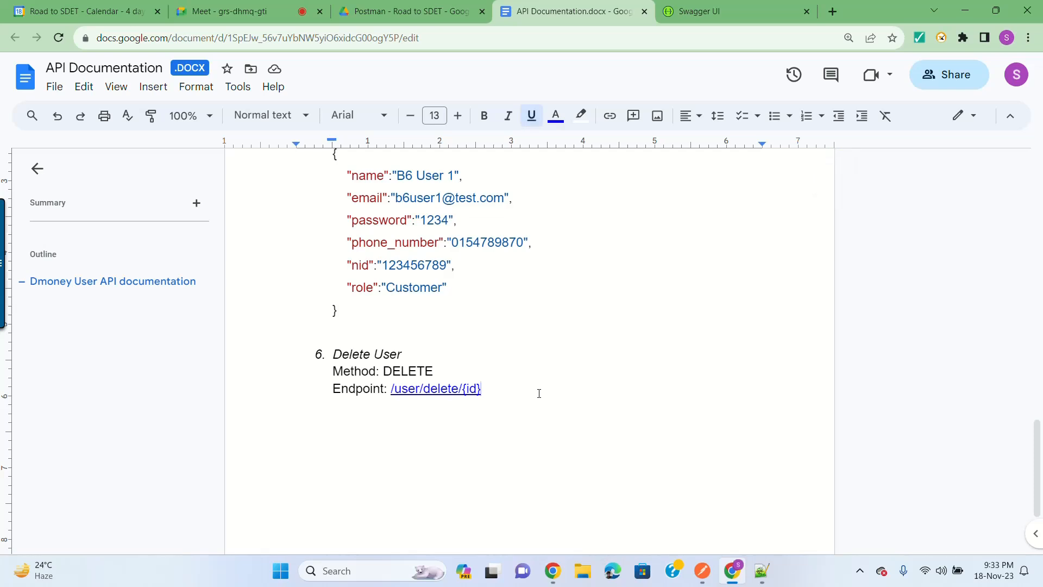
key(Return)
key(Return)
key(BackSpace)
text(7. Up)
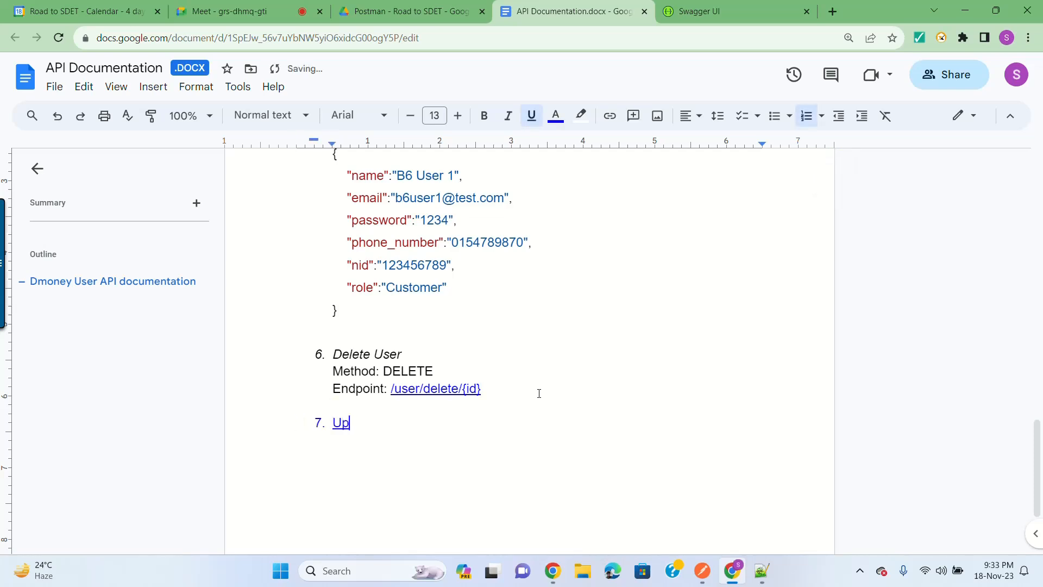
text(load Image)
key(Return)
key(BackSpace)
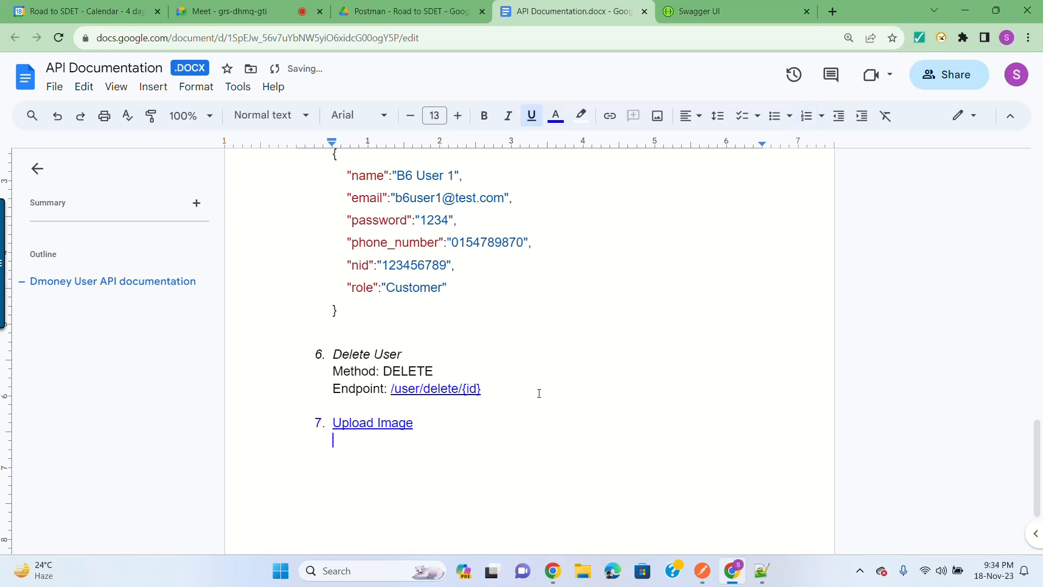
text(Method: )
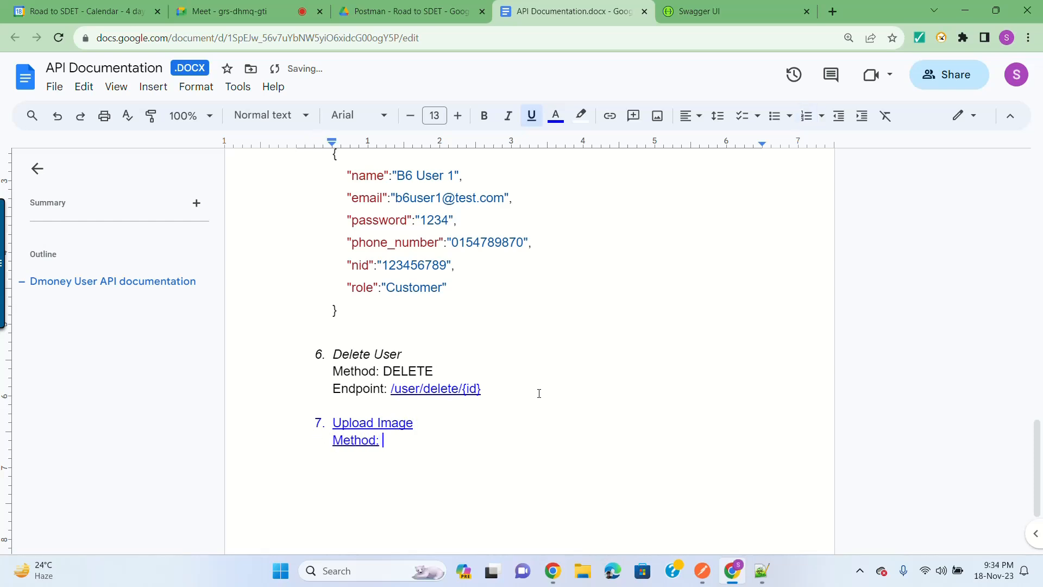
text(POST)
Step: Add an 'Endpoint:' line with /user/upload/40032, then return to Postman
key(Return)
text(Endpoi)
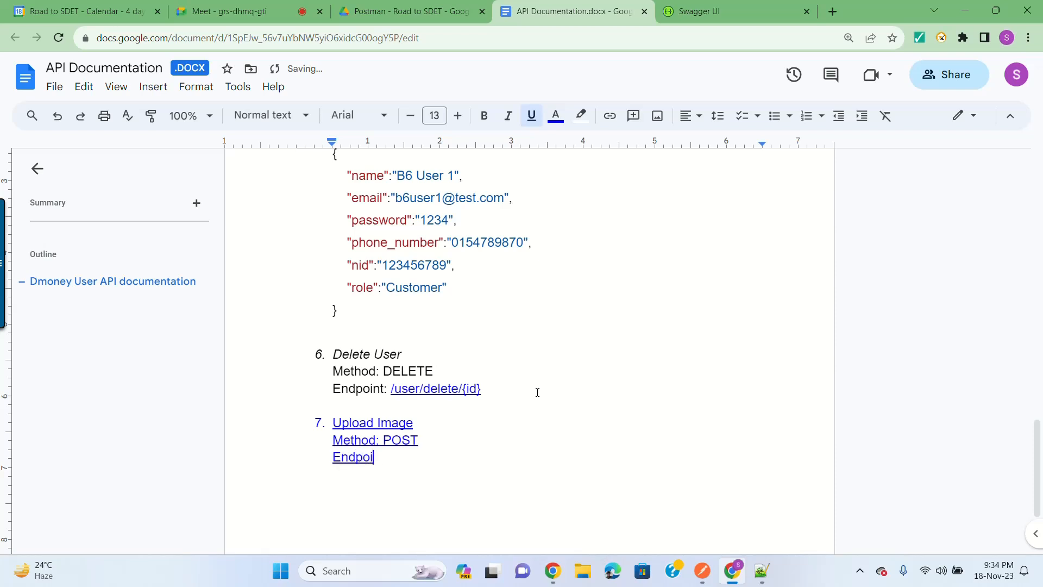
text(nt:)
key(ctrl+v)
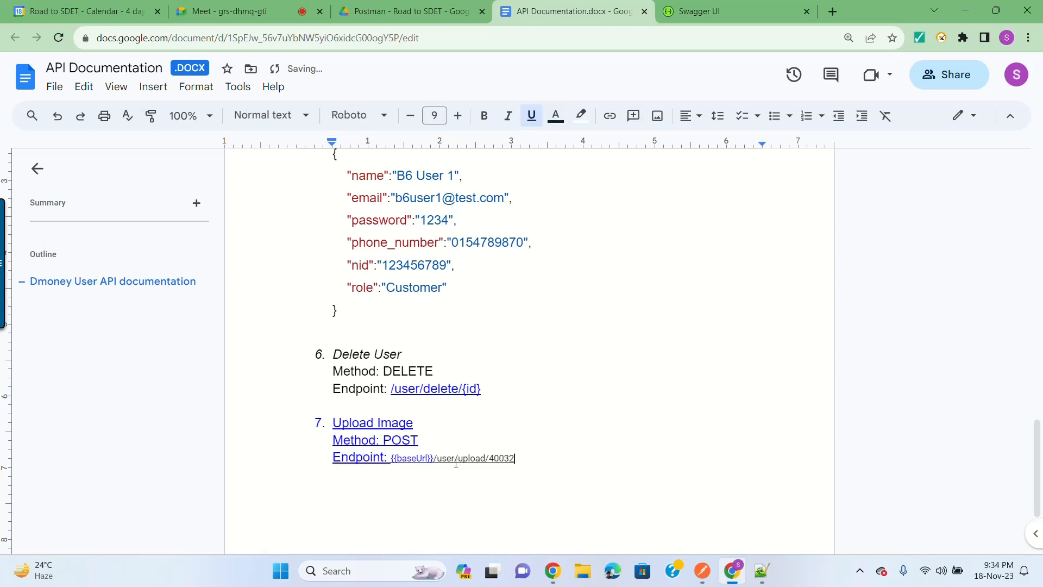
key(BackSpace)
key(BackSpace)
key(BackSpace)
key(BackSpace)
key(BackSpace)
key(BackSpace)
key(BackSpace)
key(BackSpace)
key(BackSpace)
key(BackSpace)
key(BackSpace)
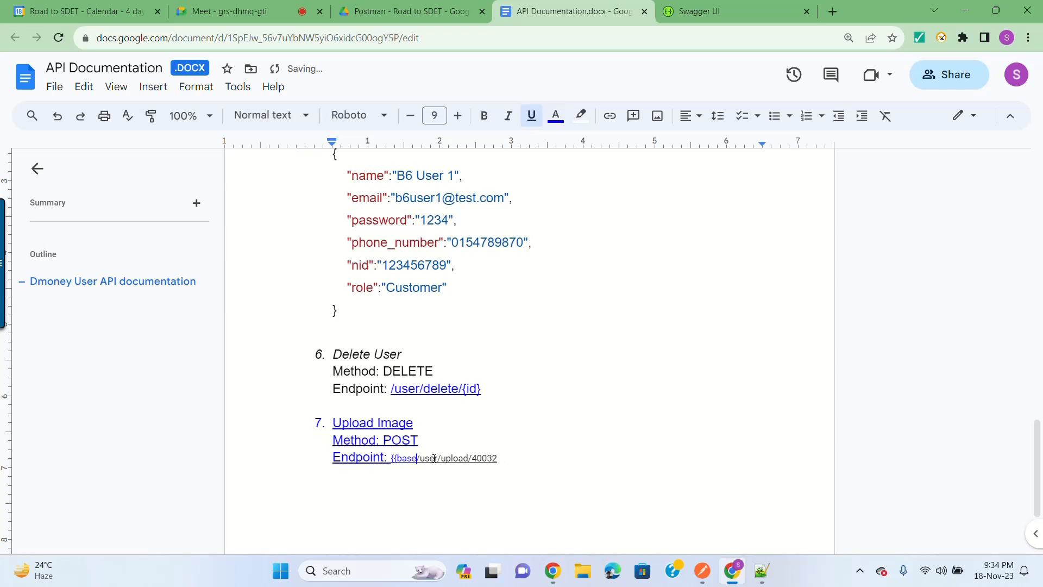
shift+click(476, 458)
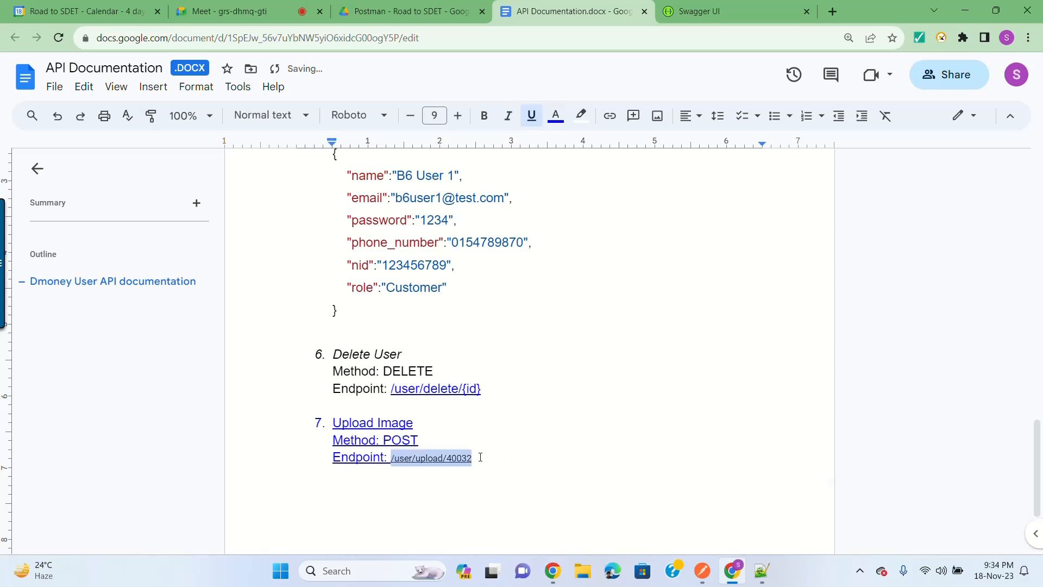
click(961, 9)
Step: Add a new request named 'Upload image' to the dmoney-users-B9 collection
click(541, 117)
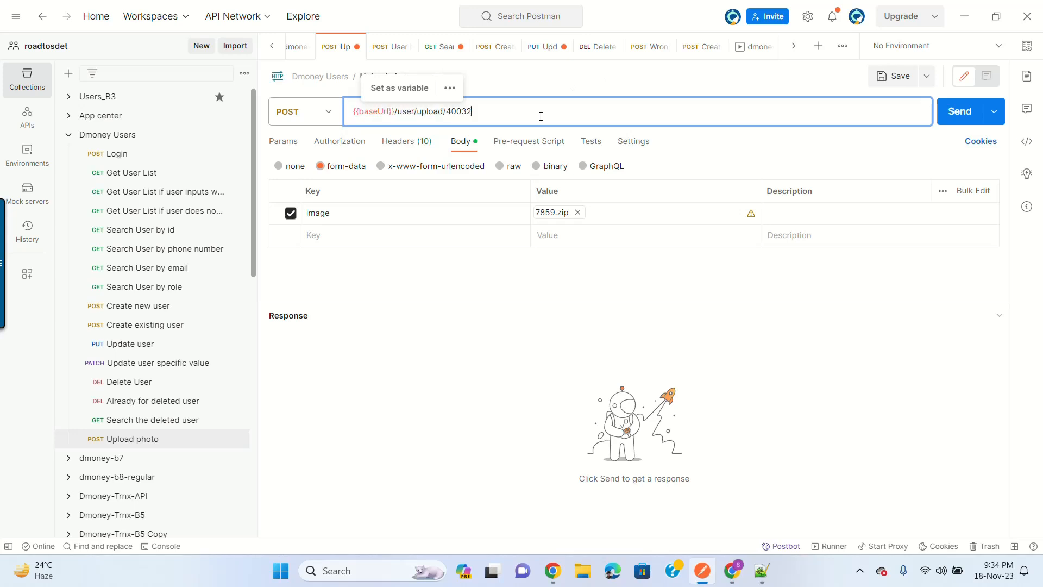
key(ctrl+a)
key(ctrl+c)
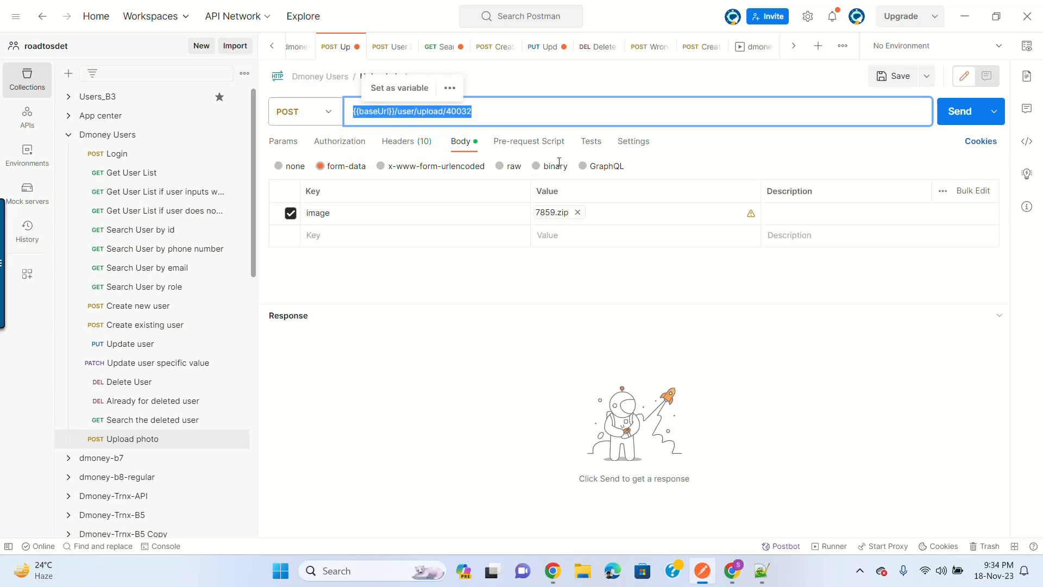
scroll(191, 271, down, 5)
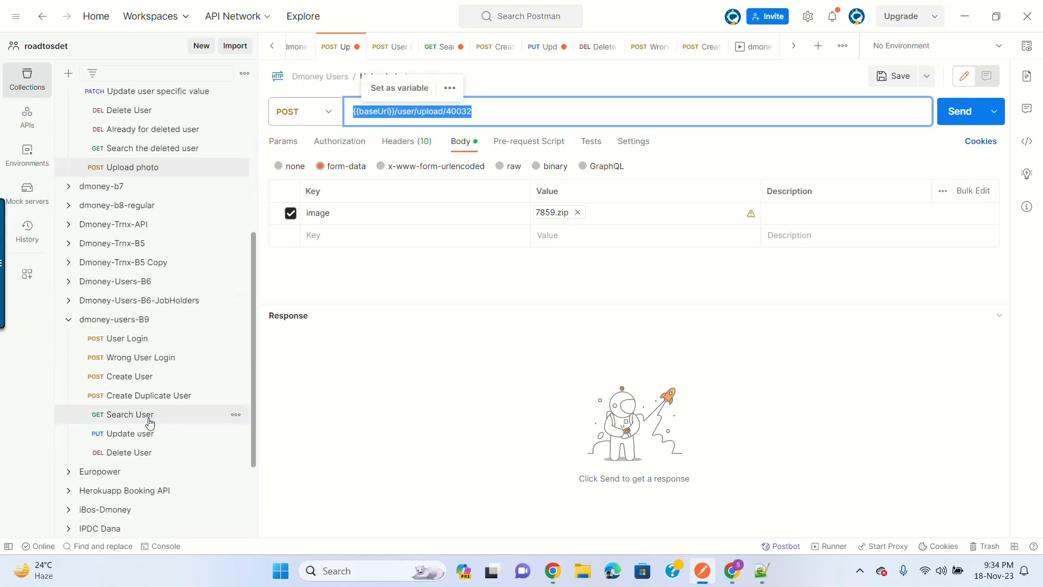
click(236, 320)
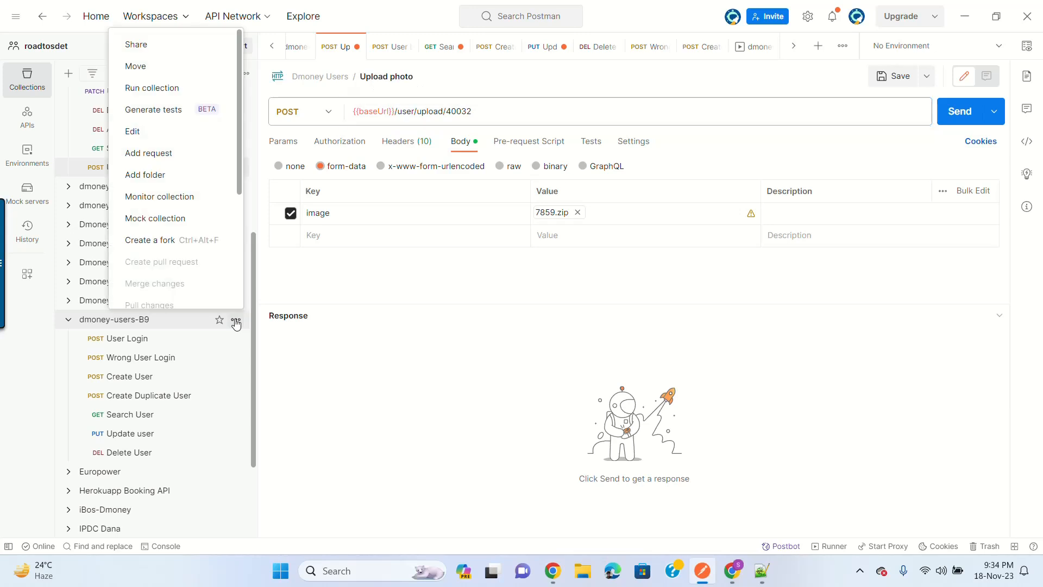
click(181, 157)
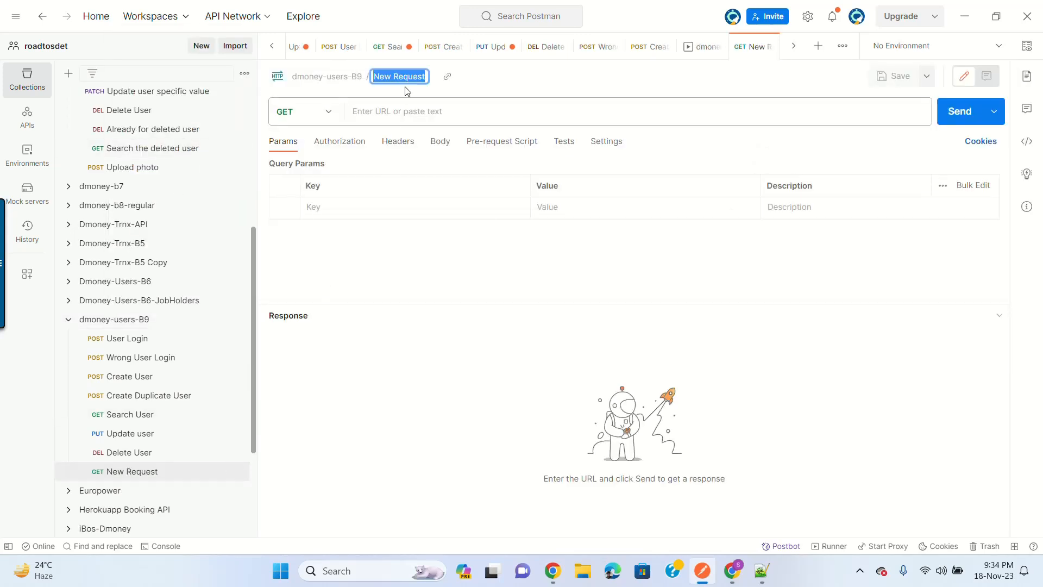
text(Upload im)
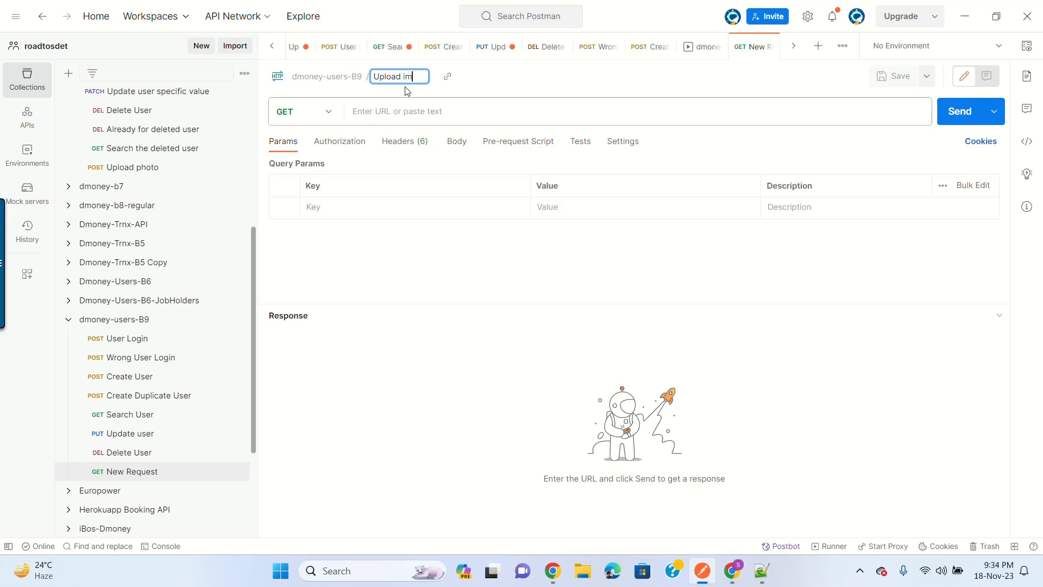
text(age)
key(Return)
Step: Set the request URL to {{baseUrl}}/user/upload/40032 and save it
click(408, 111)
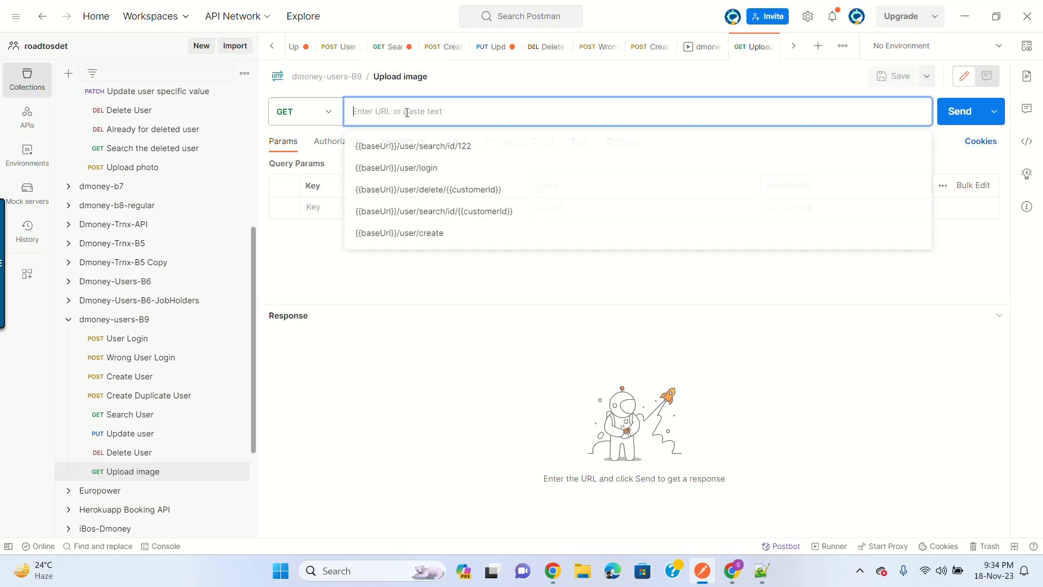
key(ctrl+v)
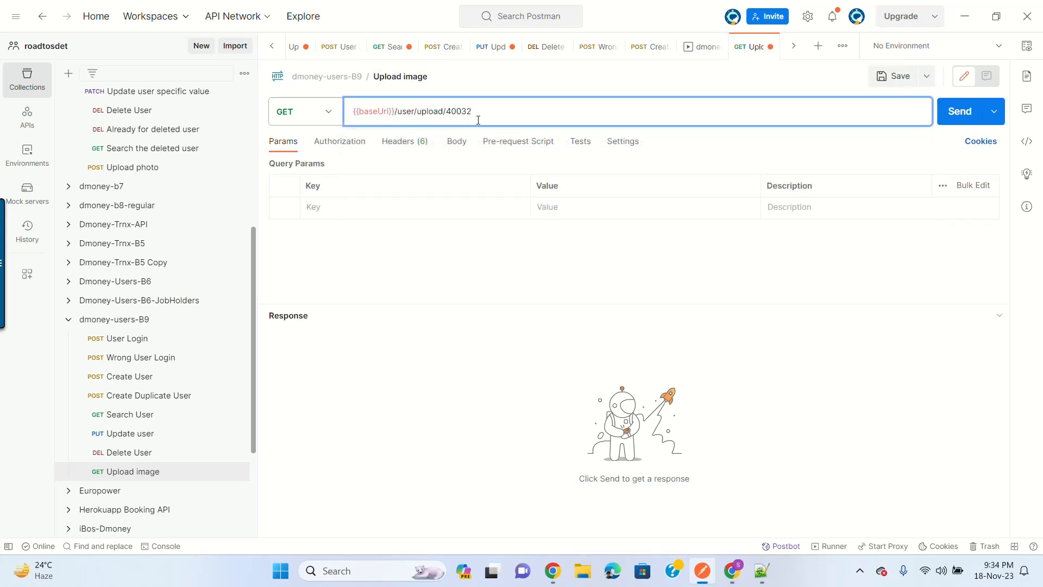
double_click(464, 112)
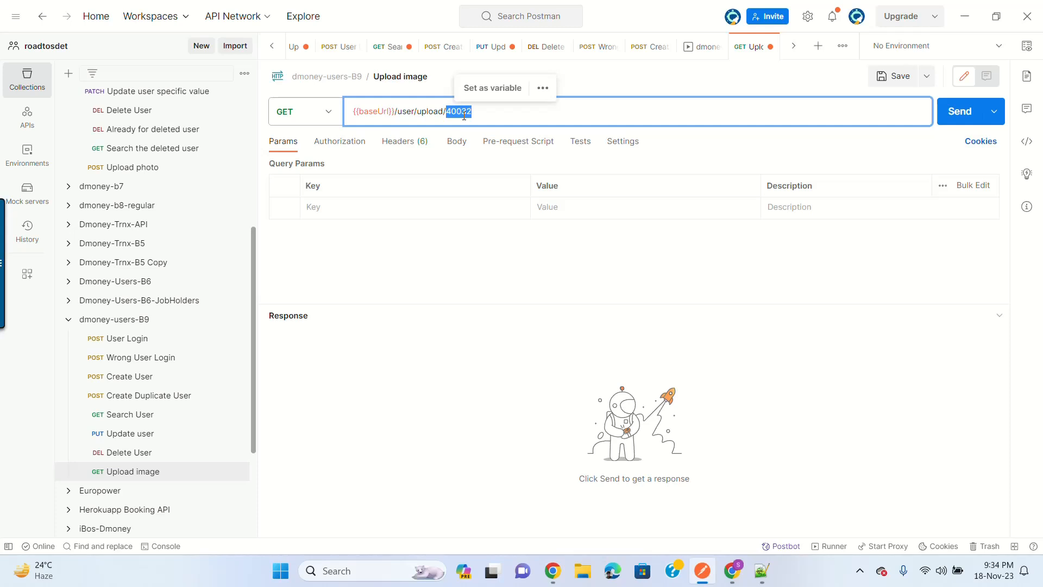
key(BackSpace)
text({{id)
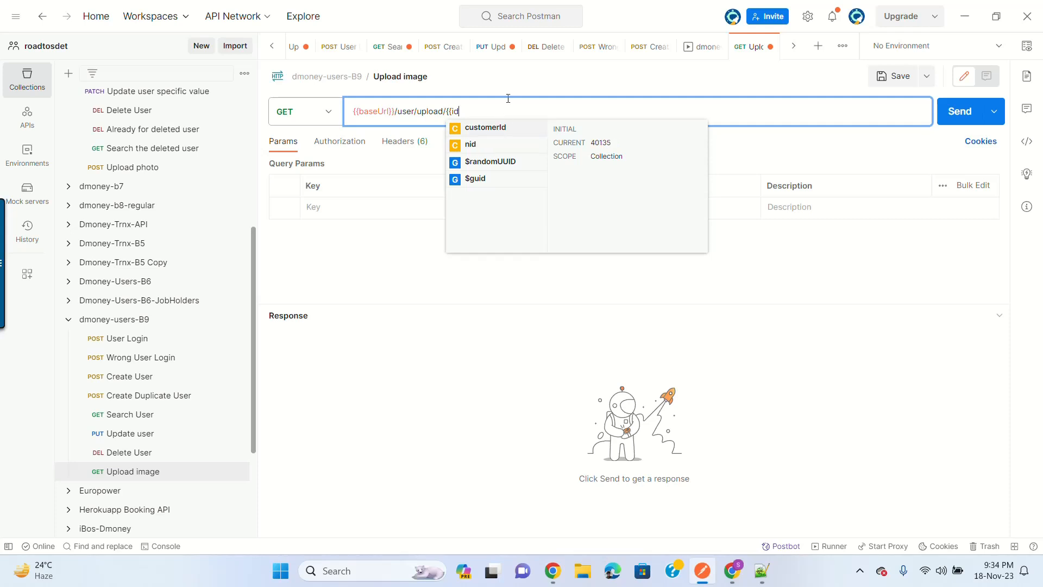
key(BackSpace)
key(BackSpace)
key(BackSpace)
key(BackSpace)
key(BackSpace)
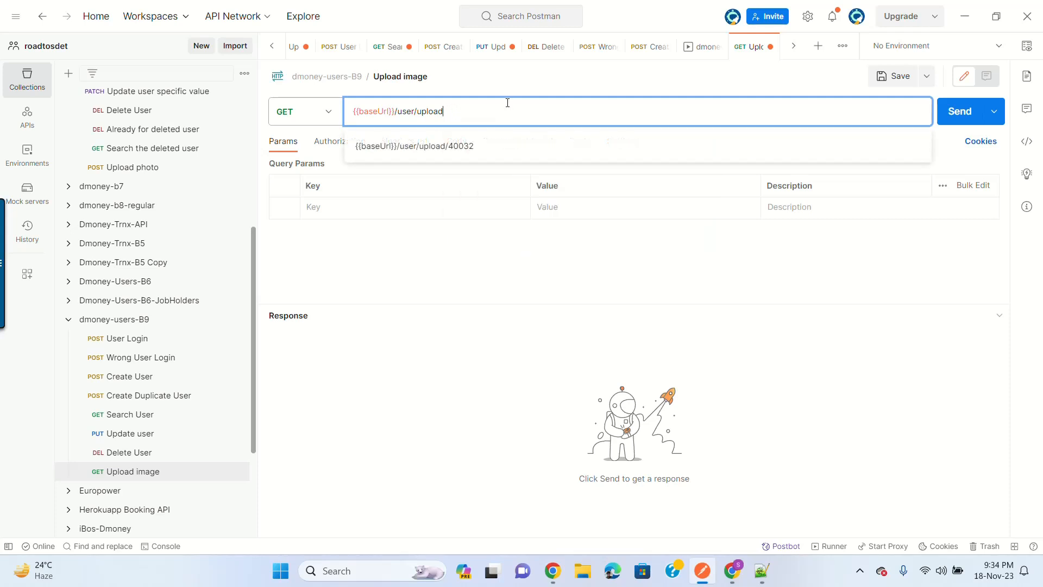
click(499, 147)
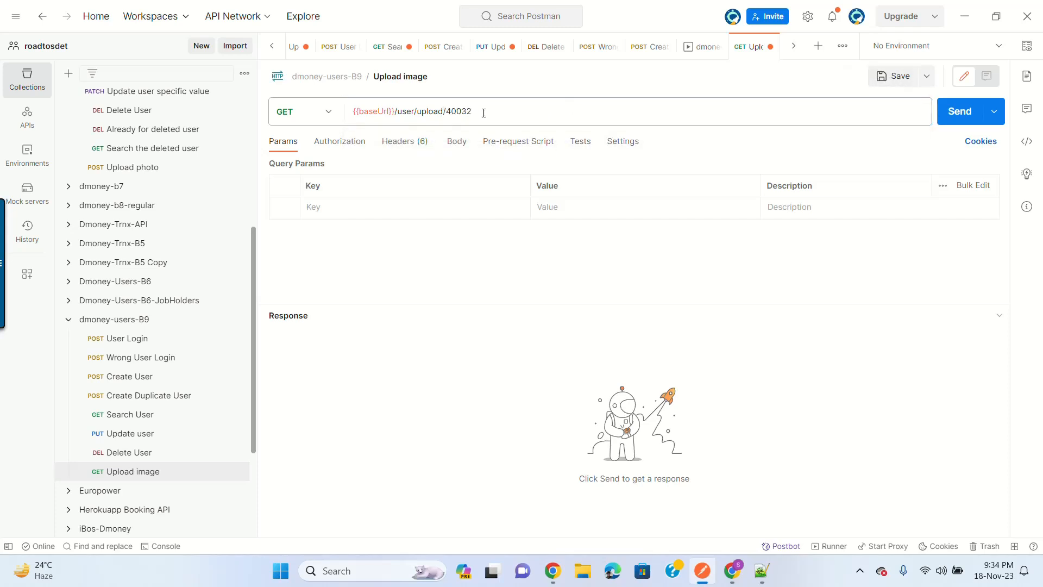
click(880, 82)
Step: Change the method from GET to POST with a form-data body
click(728, 578)
click(726, 579)
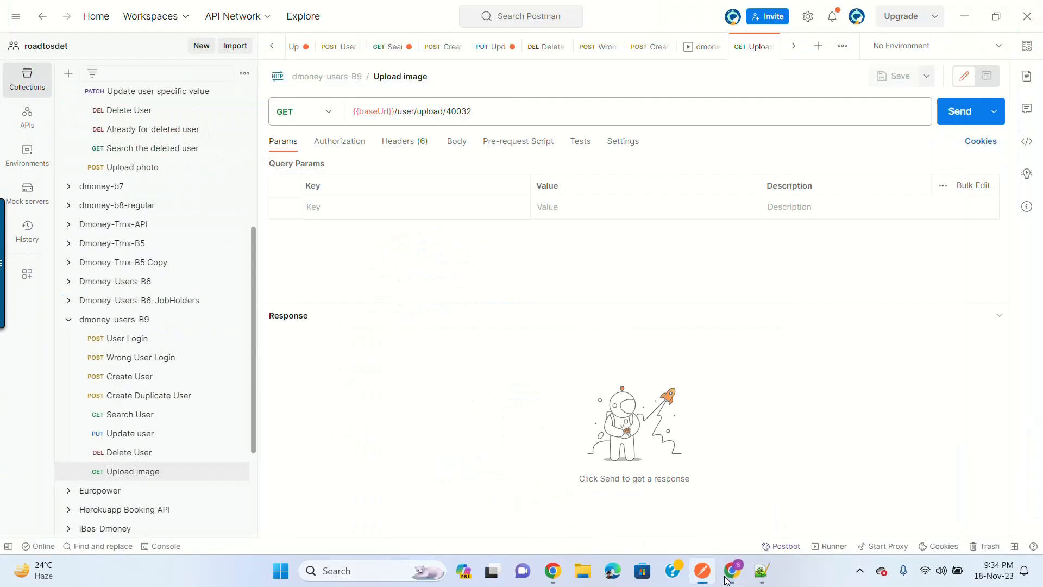
click(325, 109)
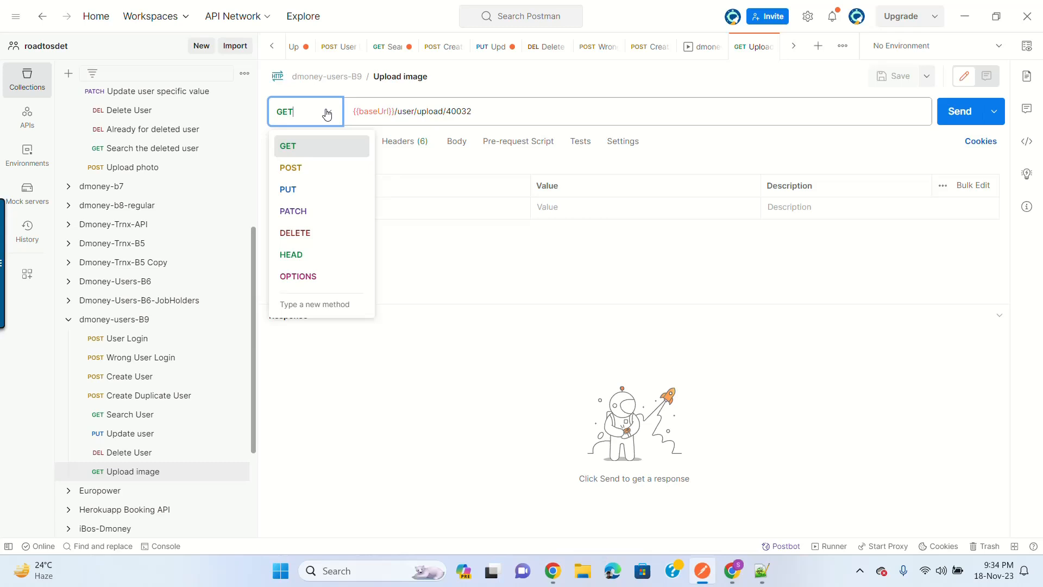
click(320, 170)
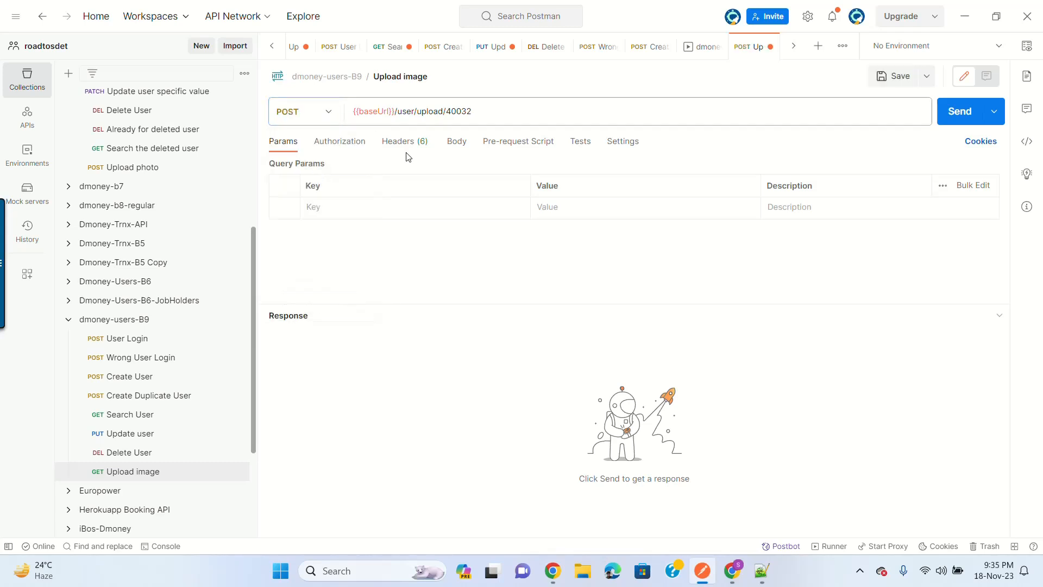
click(459, 146)
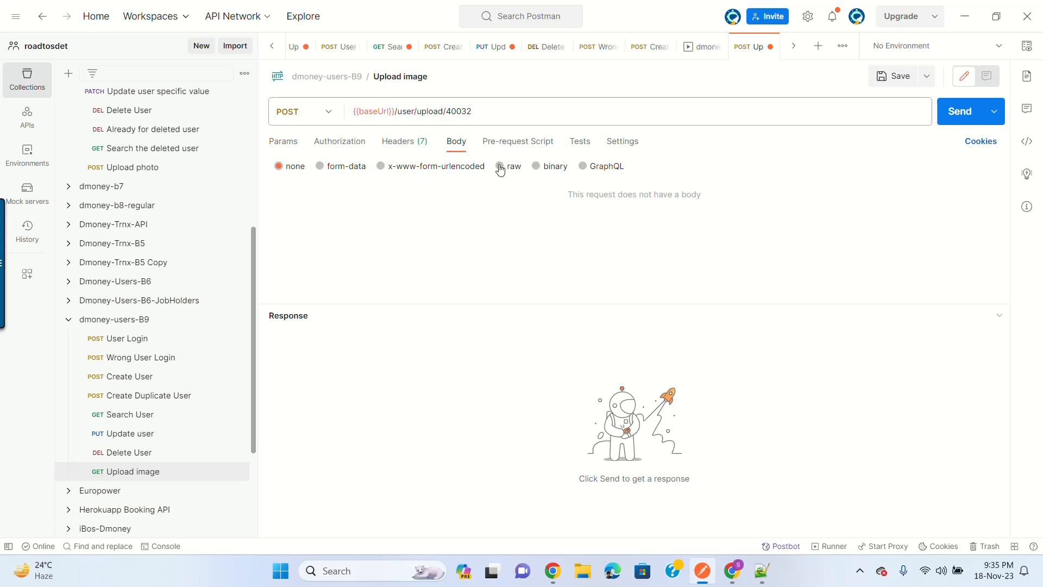
click(320, 167)
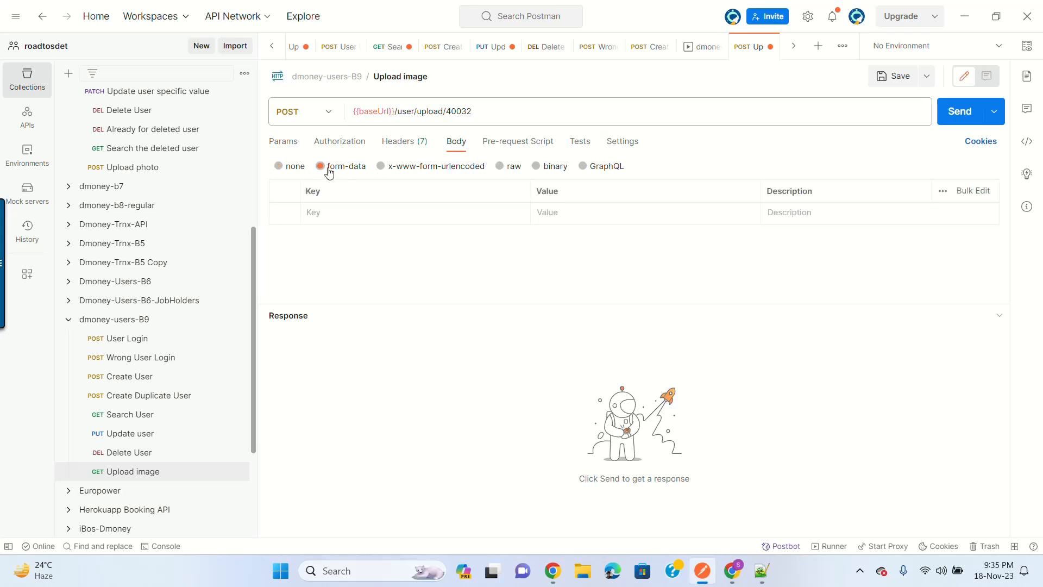
Step: Add form-data key 'image' as File type holding logo.png from Pictures
click(349, 212)
text(image)
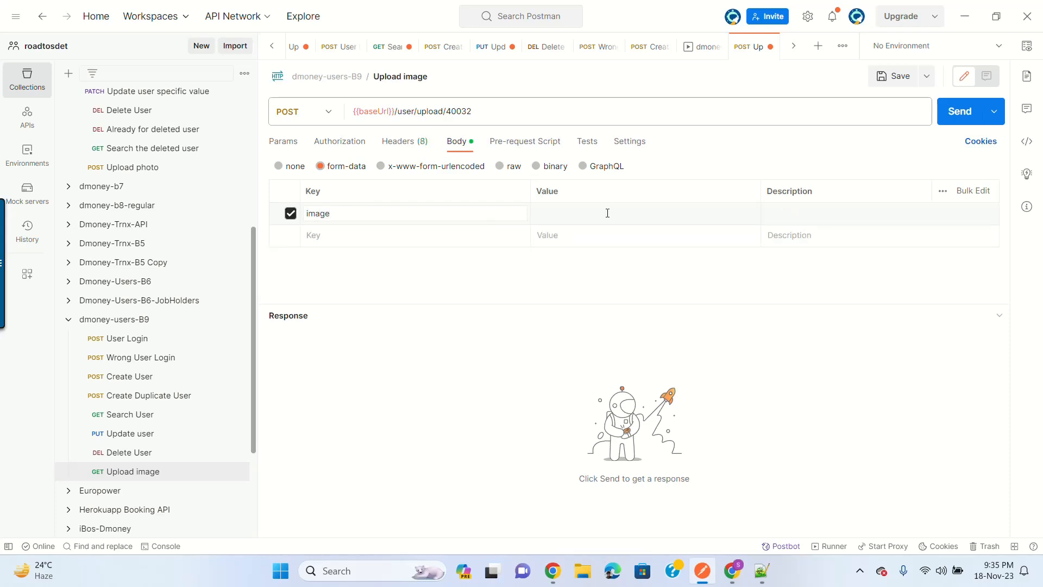
click(608, 213)
click(516, 215)
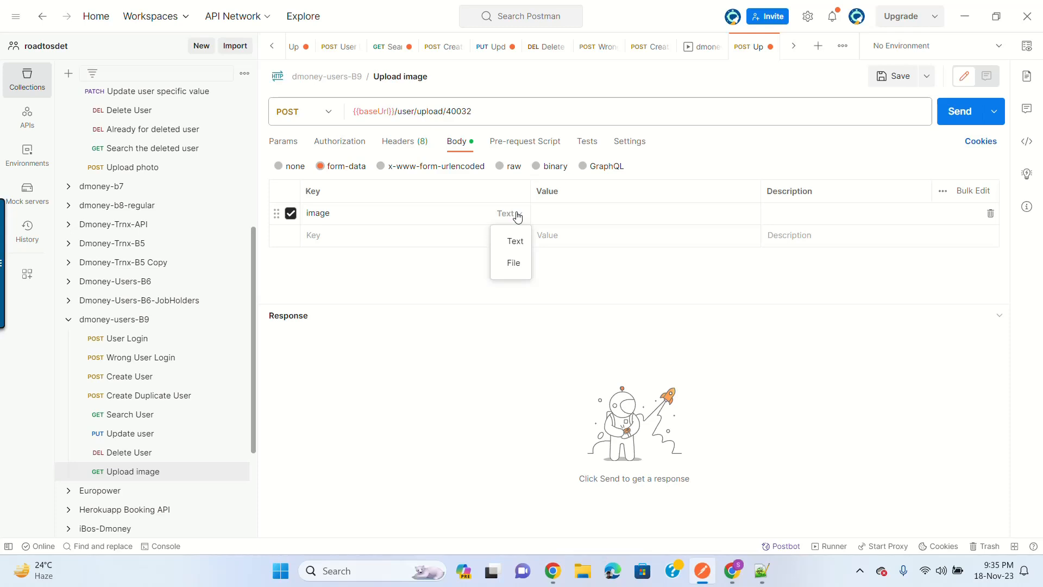
click(513, 262)
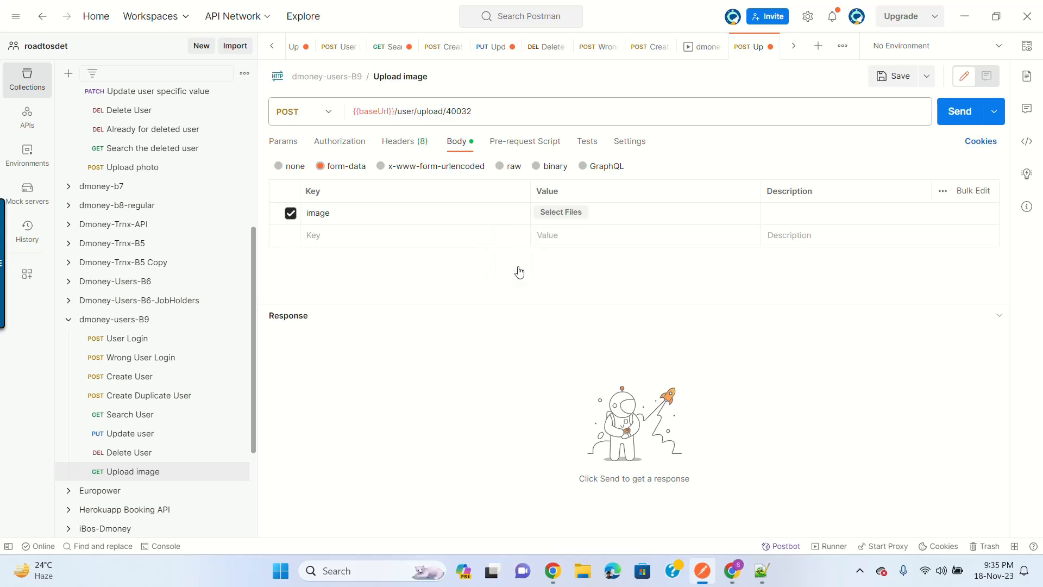
click(568, 213)
click(55, 175)
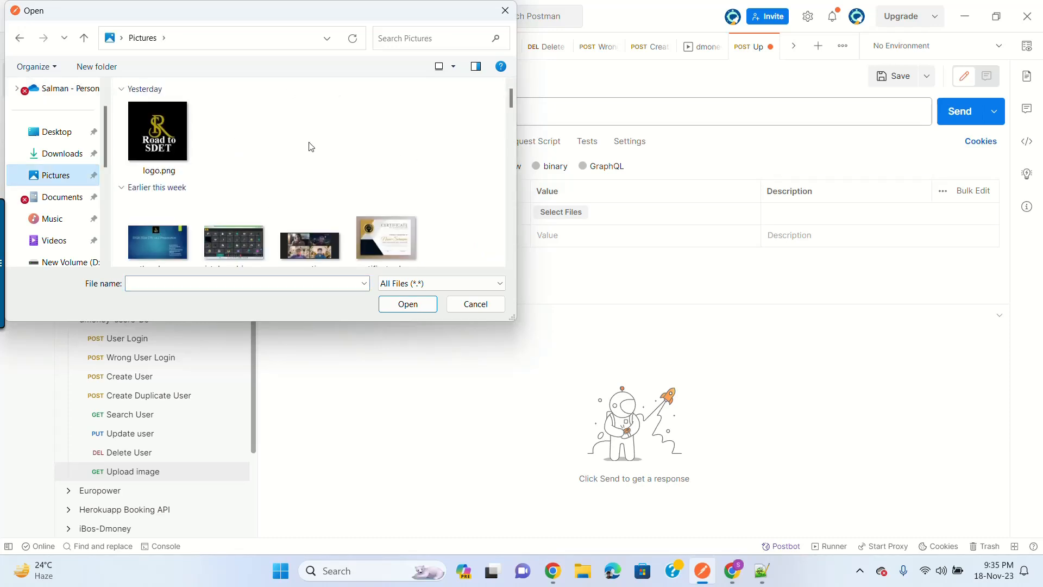
click(168, 132)
double_click(169, 133)
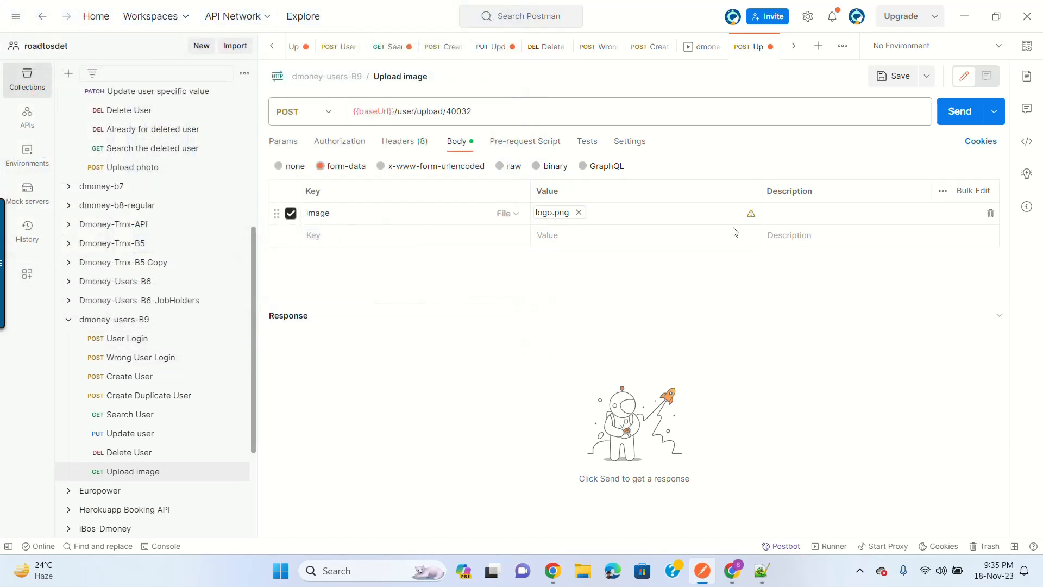
Step: Add an Authorization header with value {{token}}
click(397, 142)
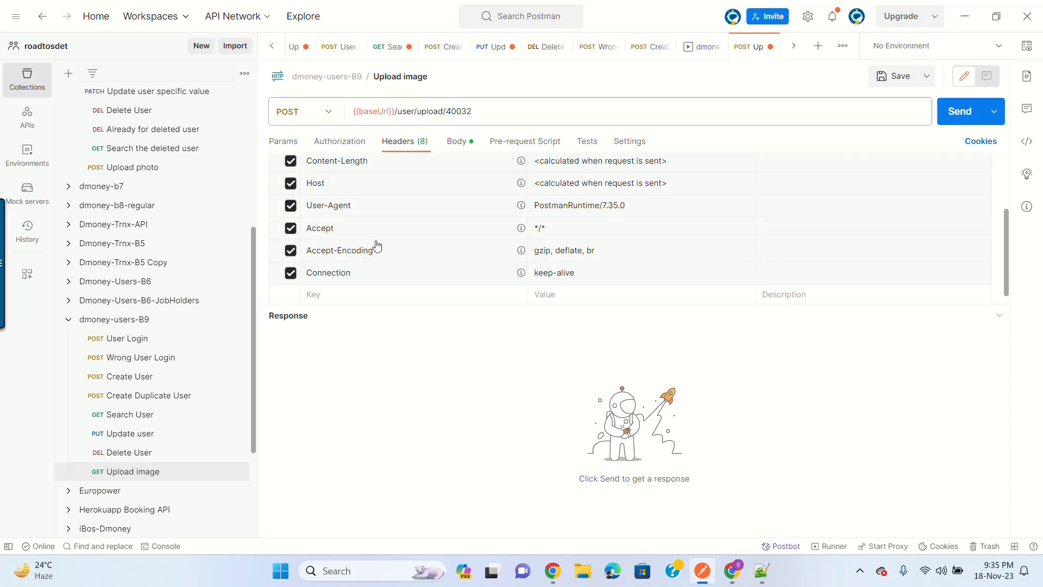
click(334, 295)
text(Au)
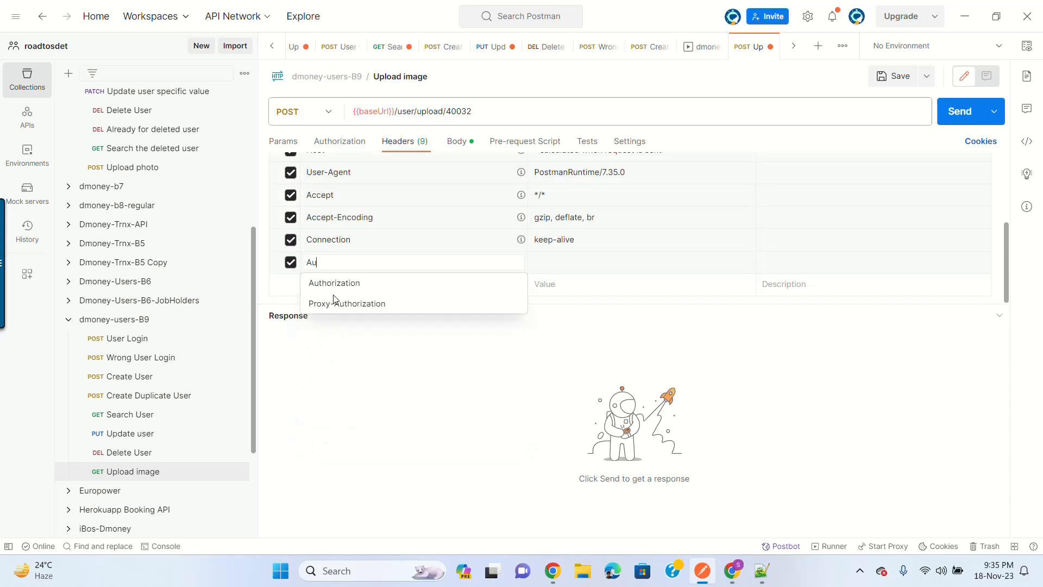
key(Escape)
text(thorization)
click(585, 263)
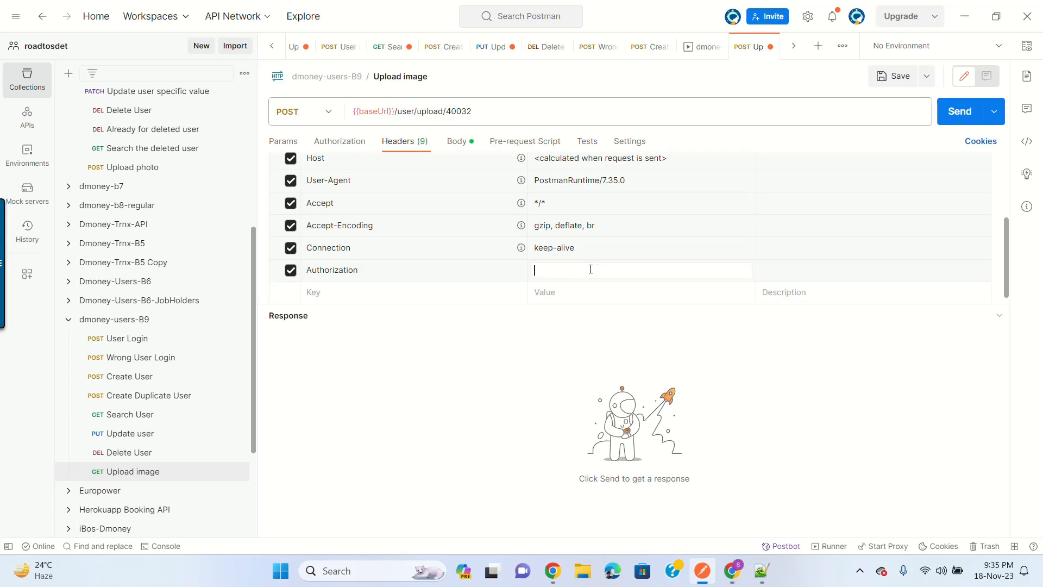
text({{tok)
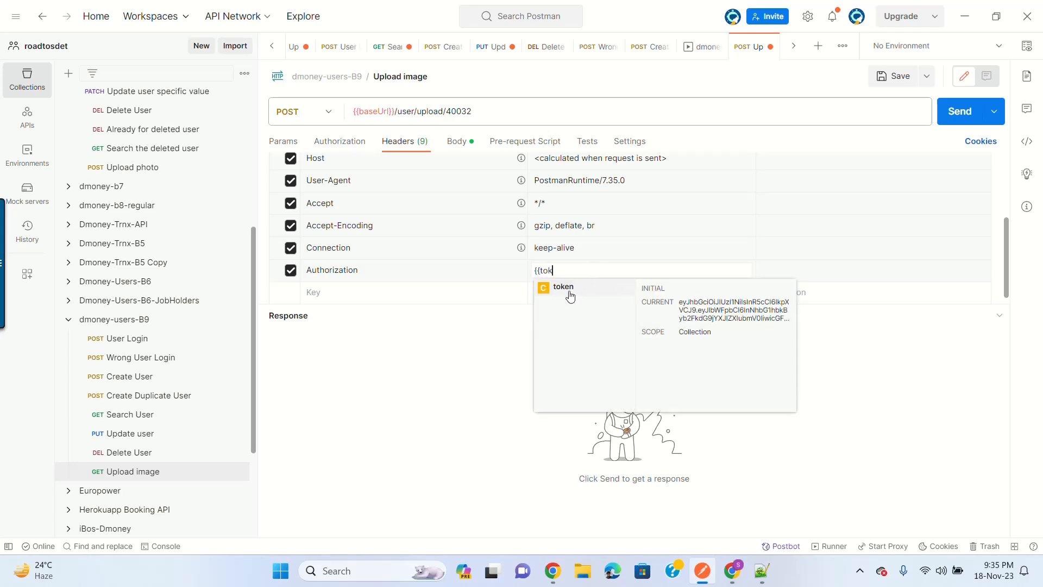
click(569, 296)
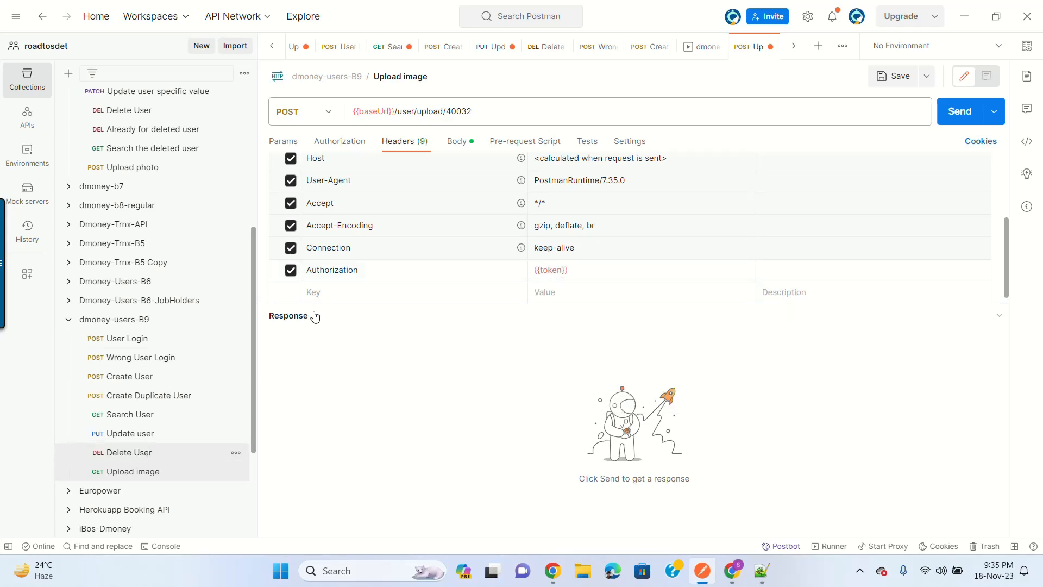
Step: Add an X-AUTH-SECRET-KEY header with value {{secretKey}}, then save the request
triple_click(352, 268)
key(ctrl+c)
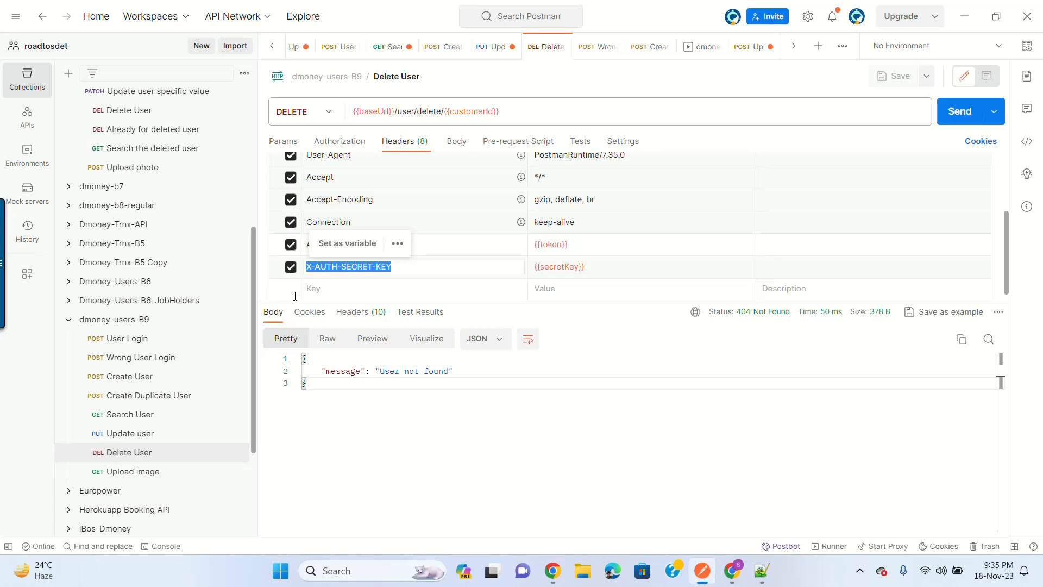
click(154, 472)
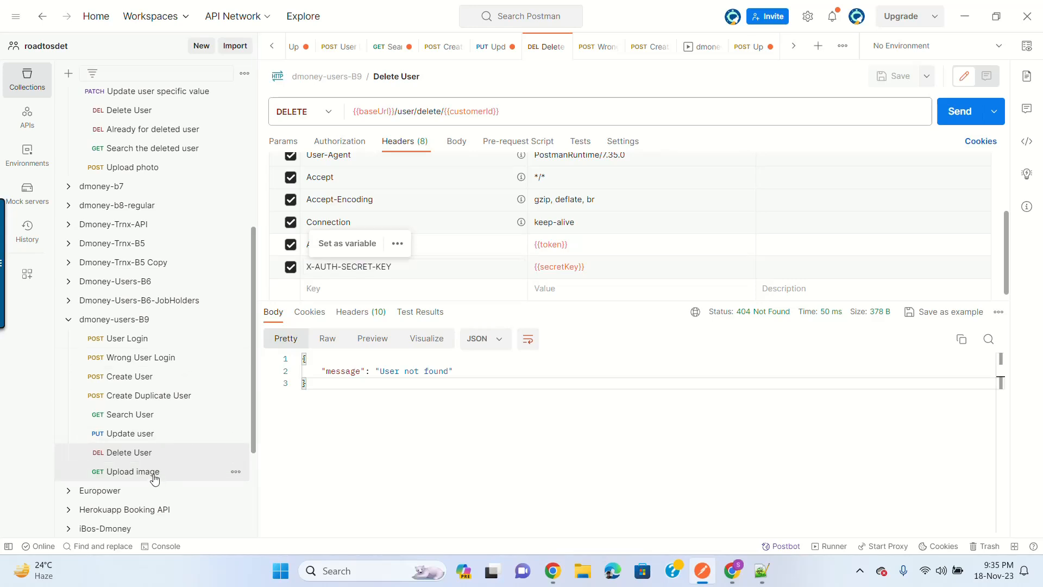
click(333, 292)
key(ctrl+v)
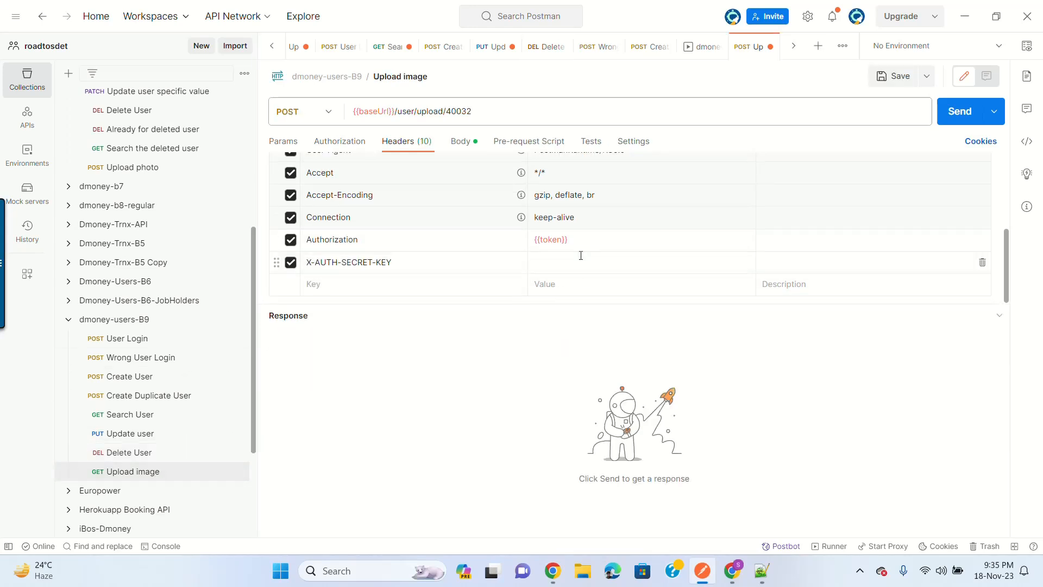
click(581, 255)
text({{se)
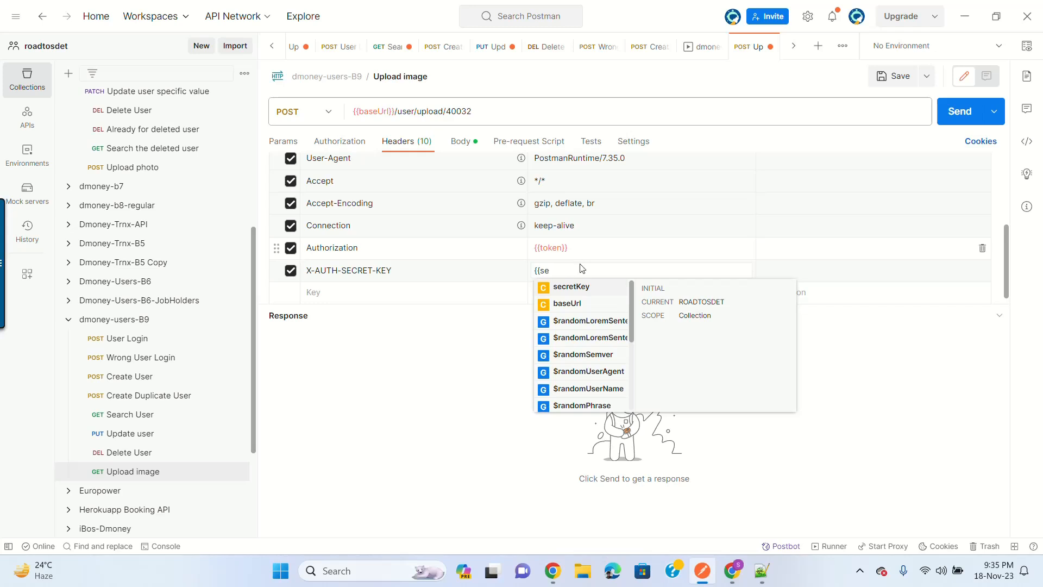
click(579, 286)
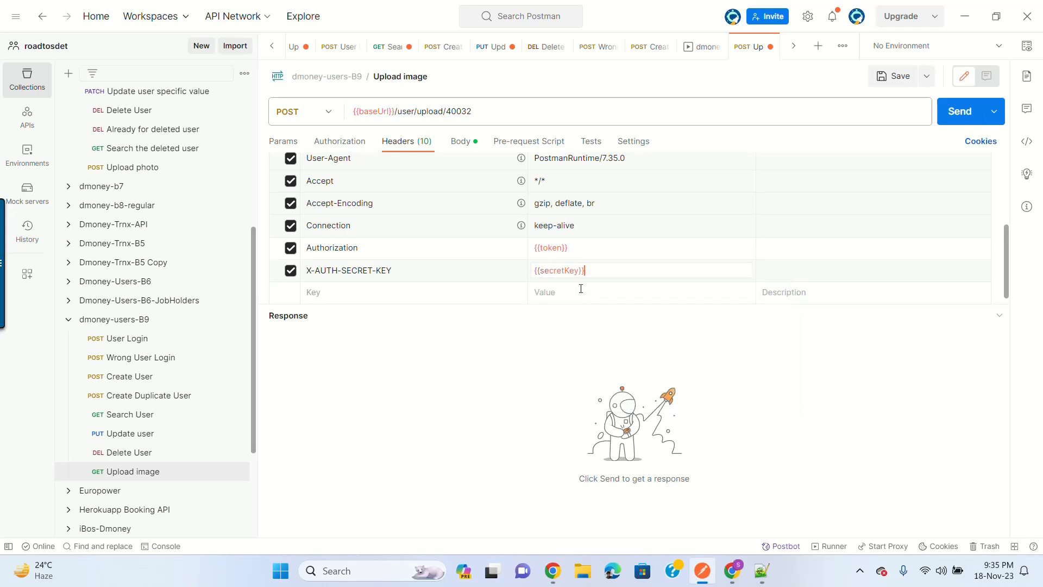
click(890, 77)
Step: Send Search User with 40032 in place of {{customerId}} in the URL
double_click(460, 110)
key(ctrl+c)
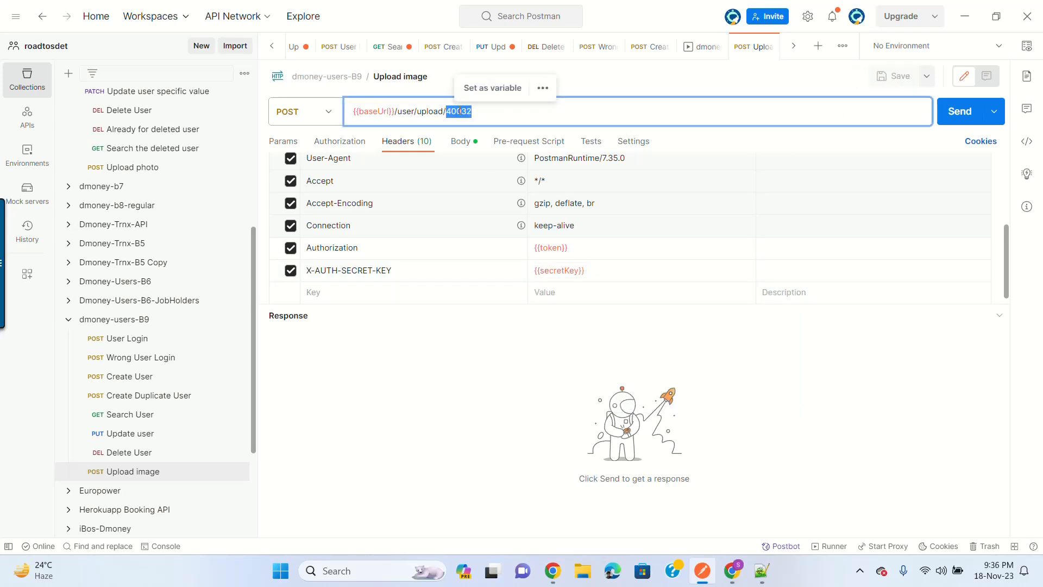
click(157, 419)
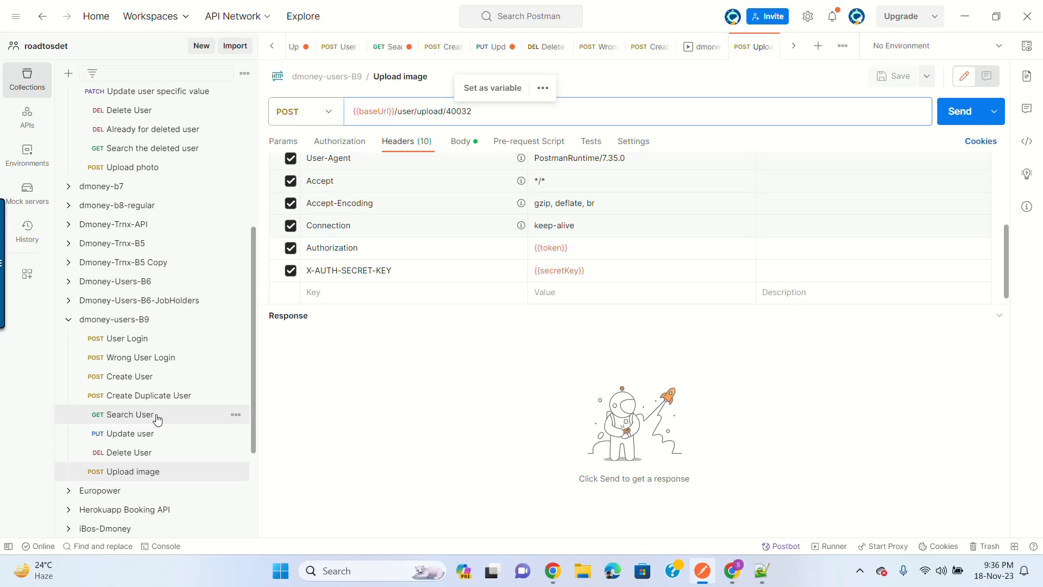
click(157, 418)
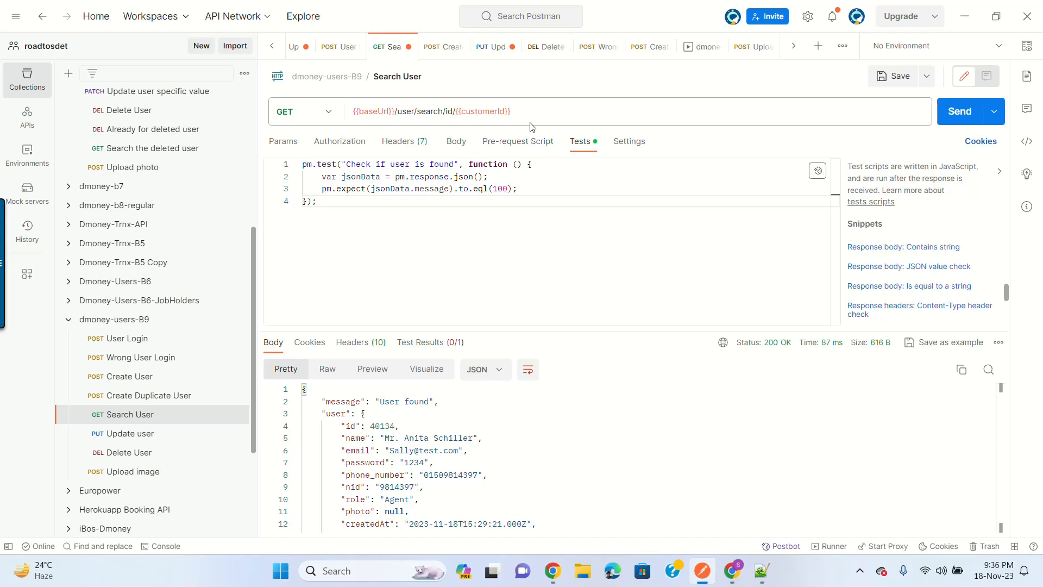
drag(455, 112, 527, 114)
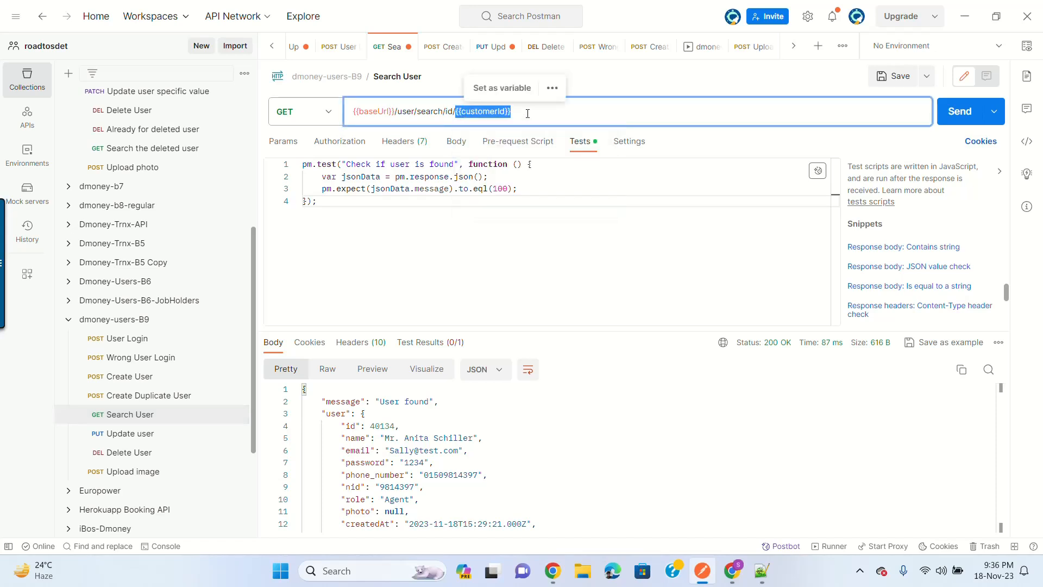
text(40032)
click(963, 111)
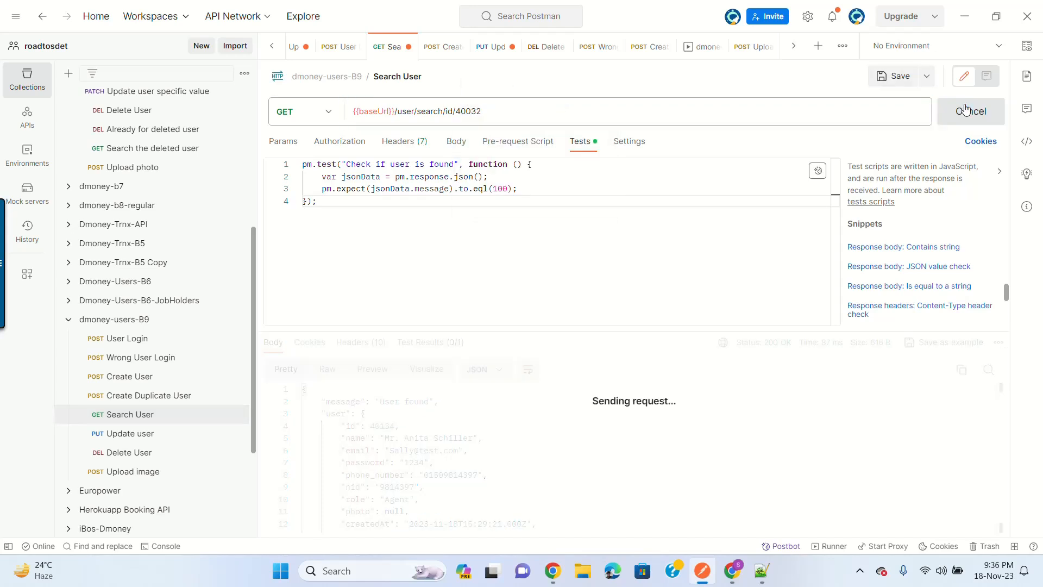
Step: Restore {{customerId}} in the Search User URL and save
click(530, 106)
key(ctrl+z)
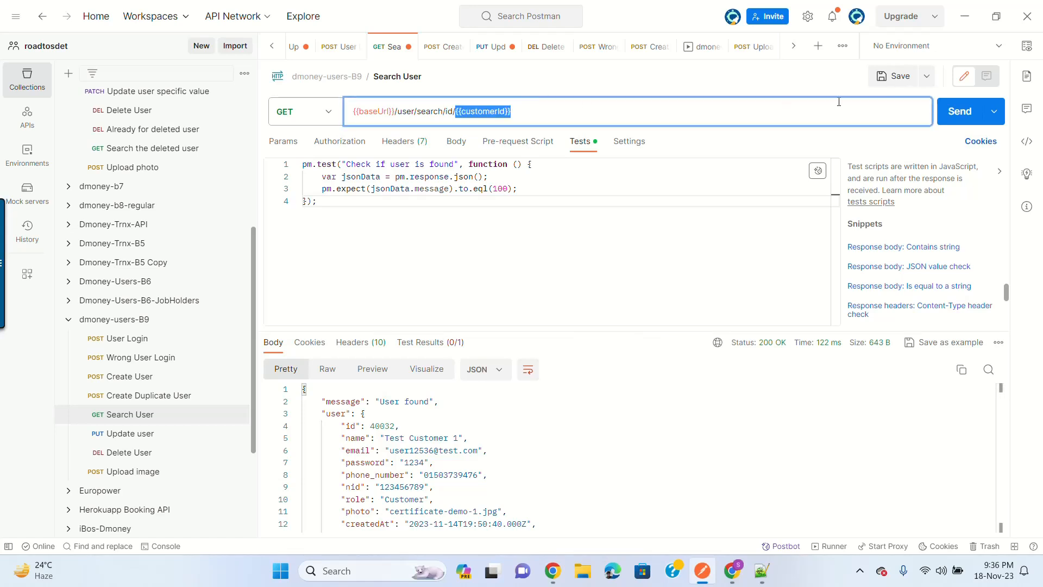
click(894, 77)
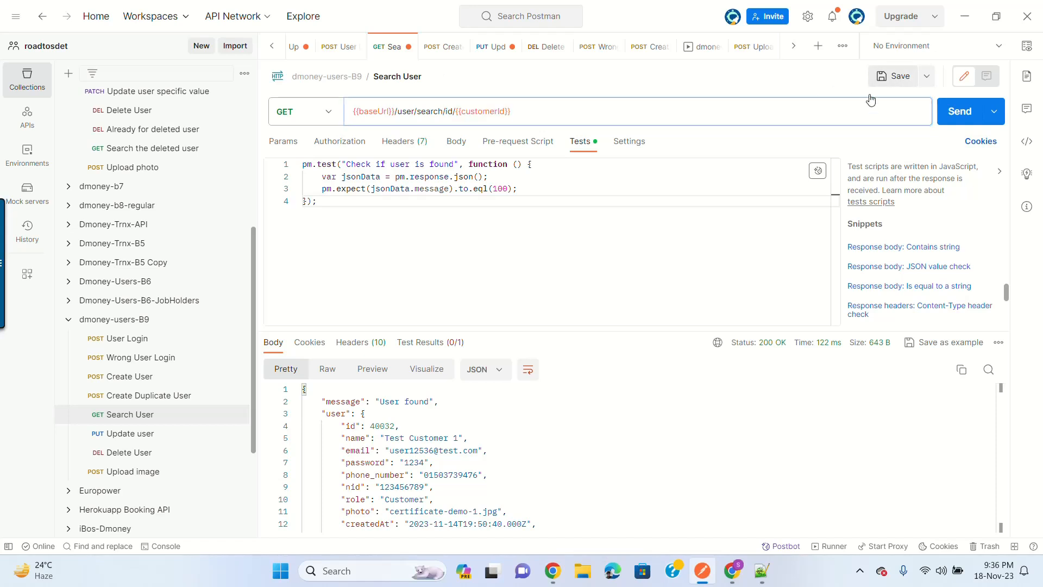
Step: Send Upload image and check the success message with photo name logo.png
click(149, 475)
click(958, 114)
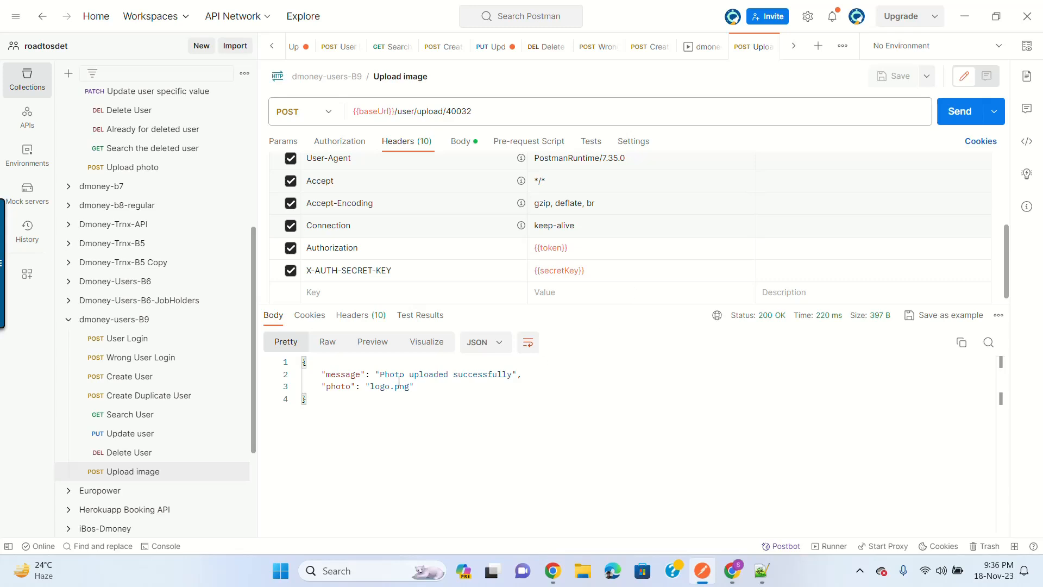
drag(380, 376, 510, 377)
click(507, 375)
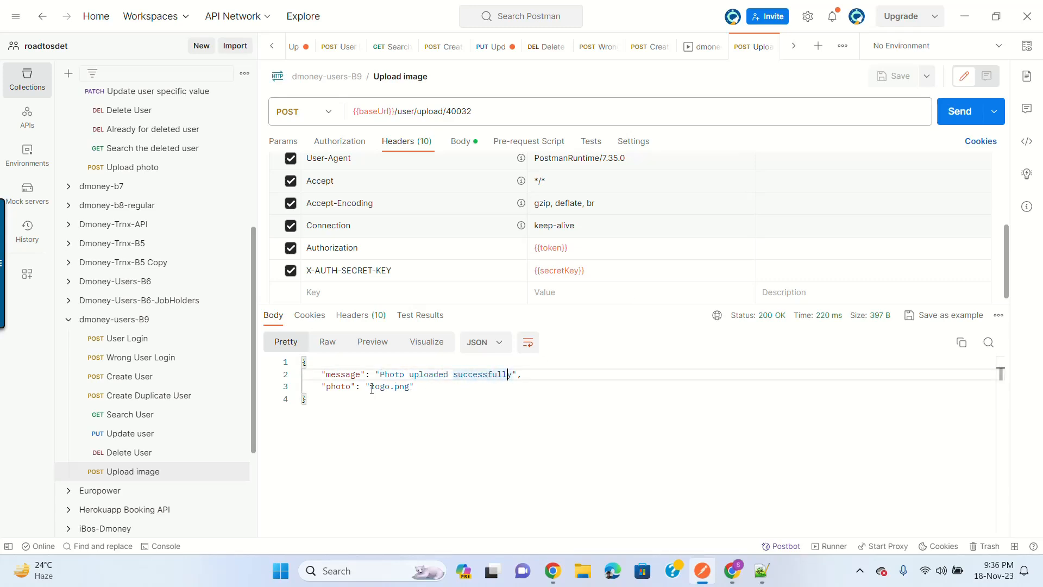
drag(371, 387, 410, 387)
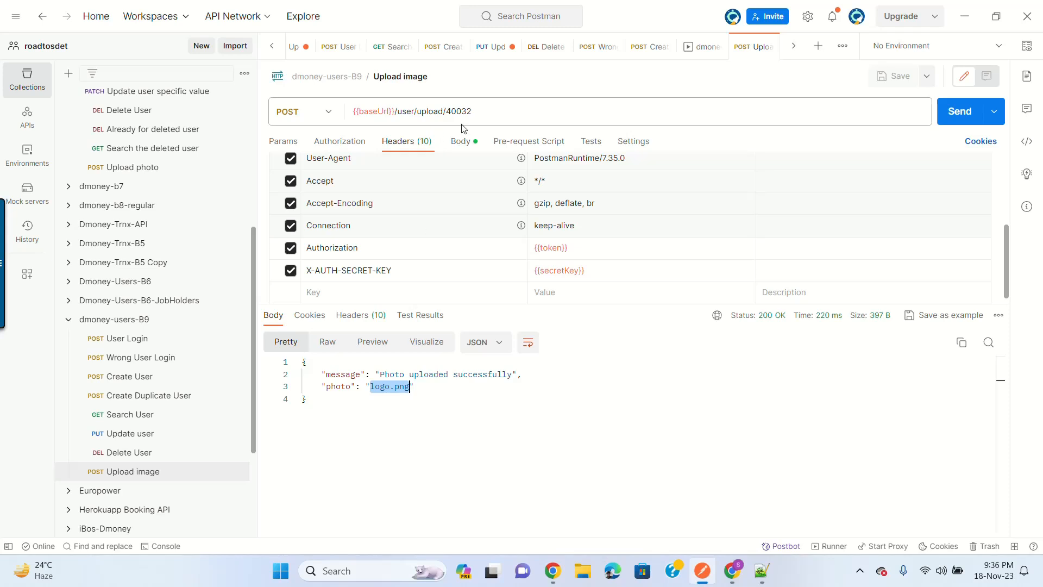
Step: Search user 40032 to confirm photo logo.png, then revert the URL to {{customerId}}
click(147, 416)
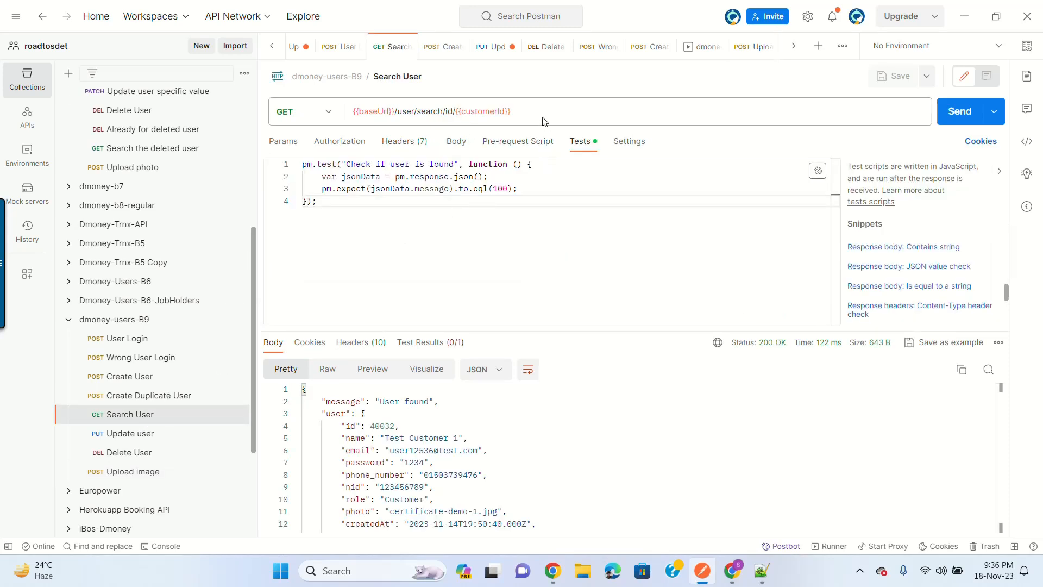
double_click(481, 118)
key(ctrl+v)
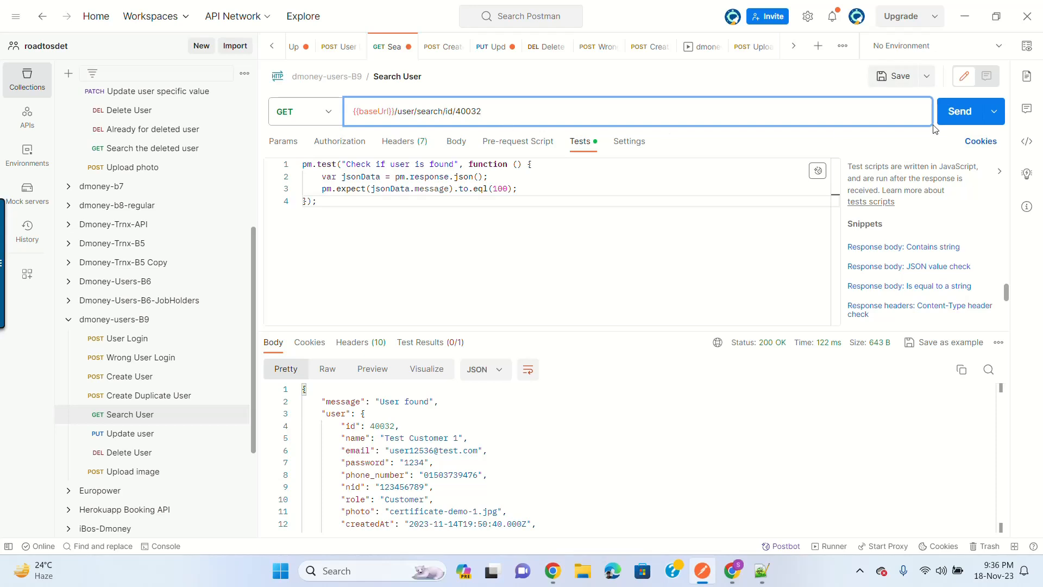
click(958, 111)
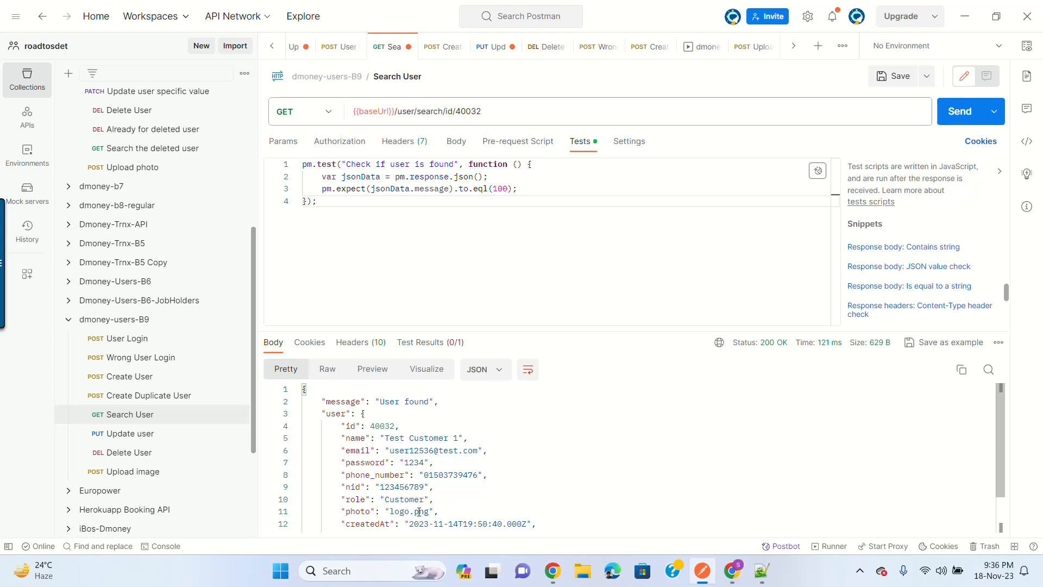
click(541, 112)
key(ctrl+z)
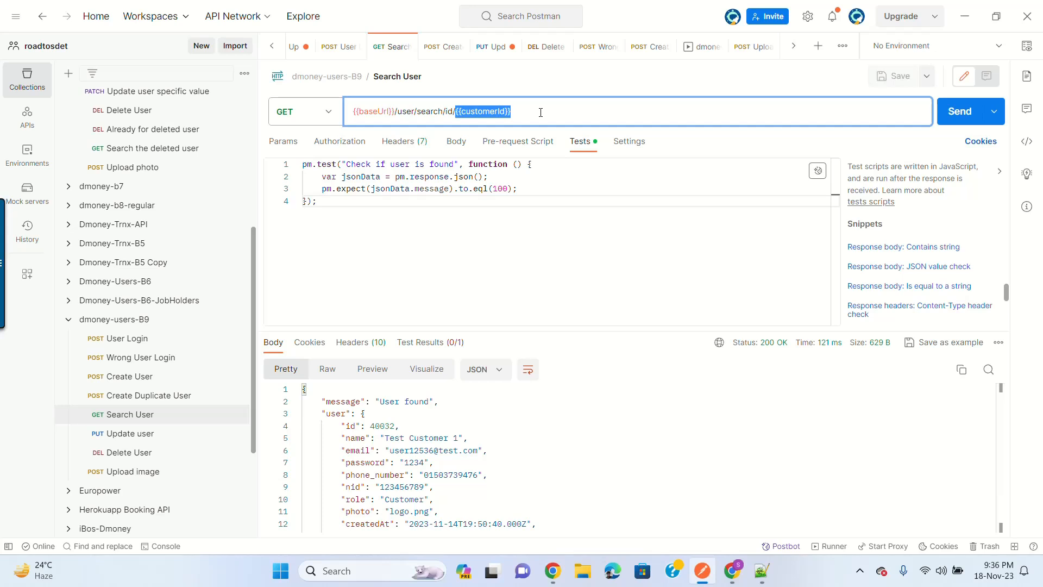
Step: Retry Search User after a redirect error, then send Create User to make a new user
click(958, 111)
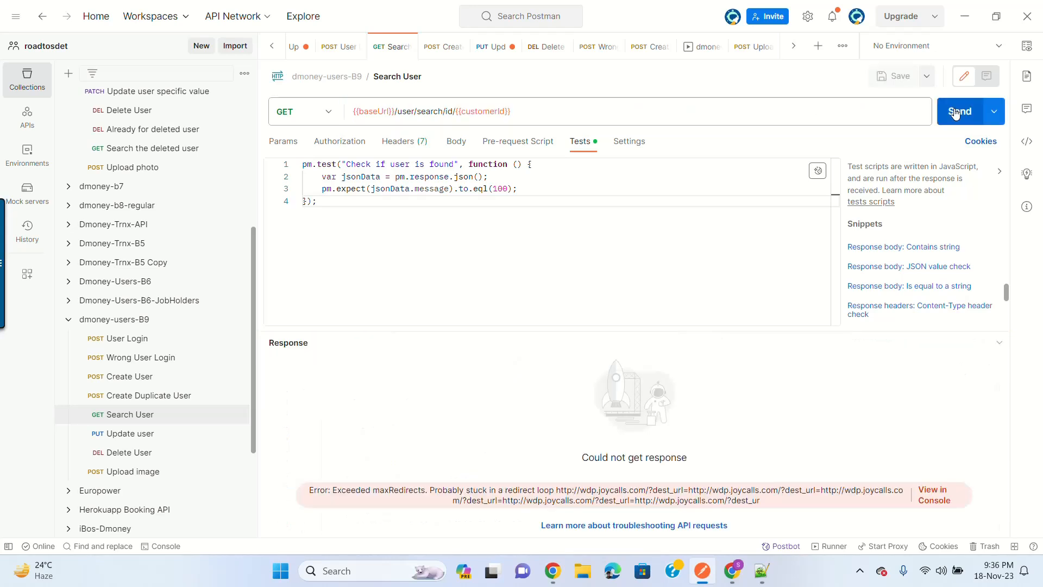
click(956, 112)
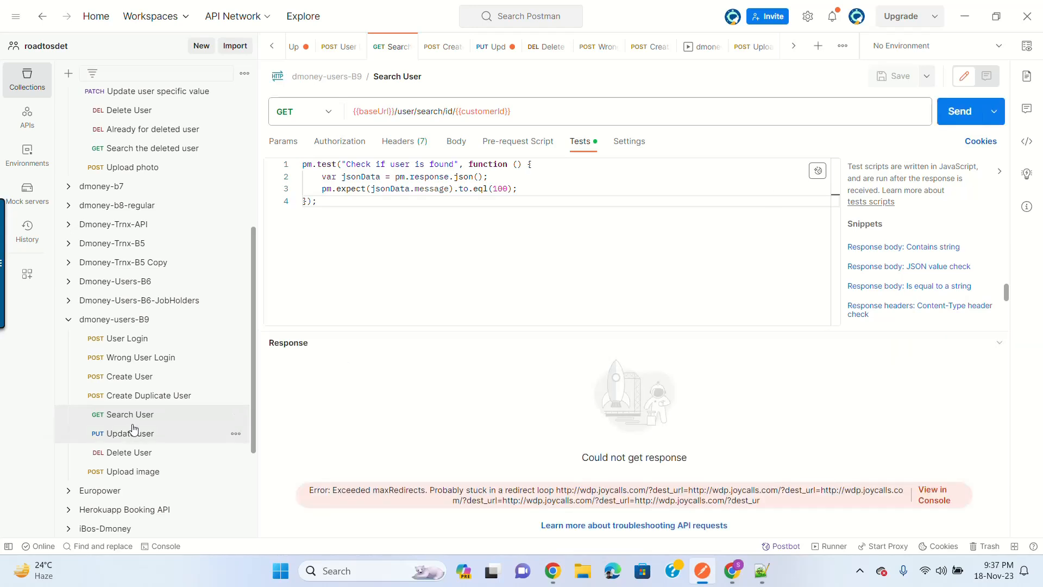
click(155, 381)
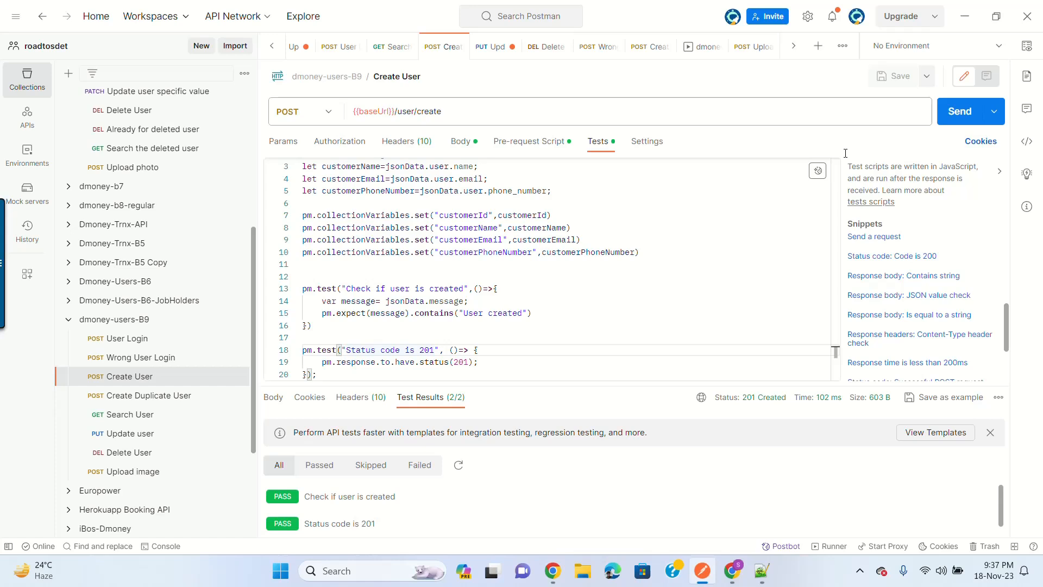
click(965, 114)
Step: Search for new customer 40136, which returns 200 OK with a null photo
click(131, 415)
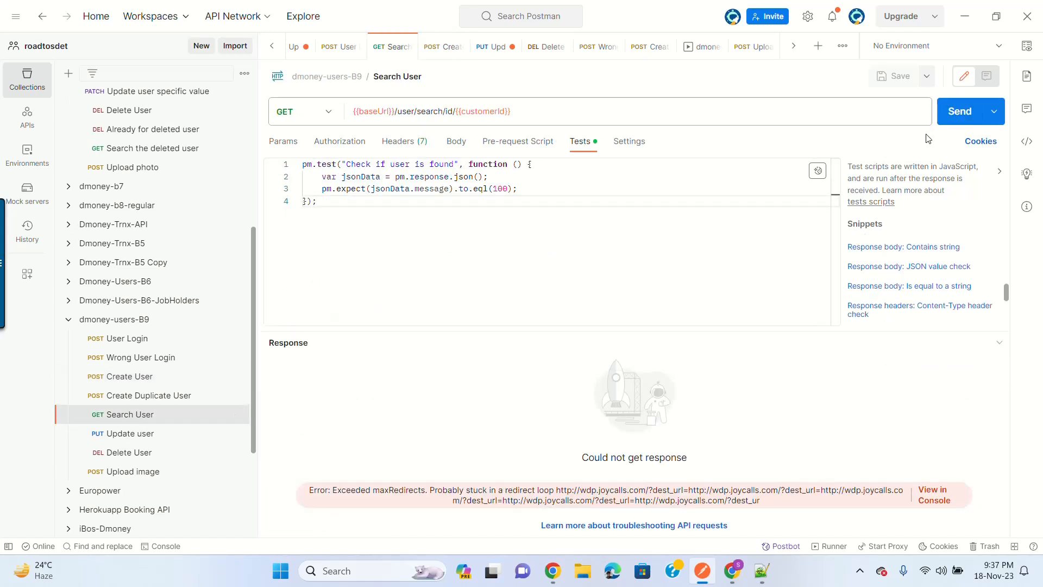
click(951, 112)
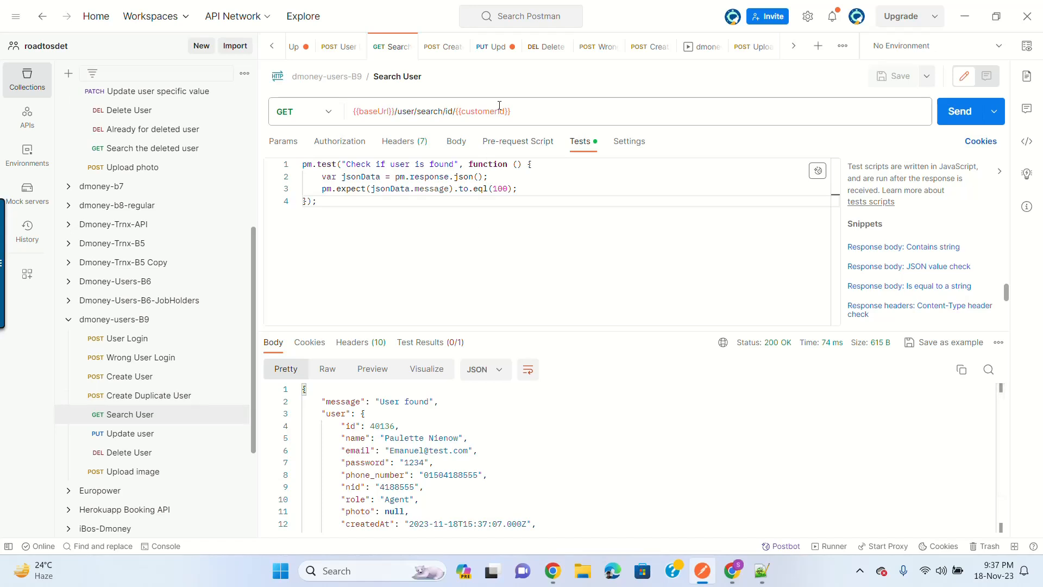
mouse_move(490, 111)
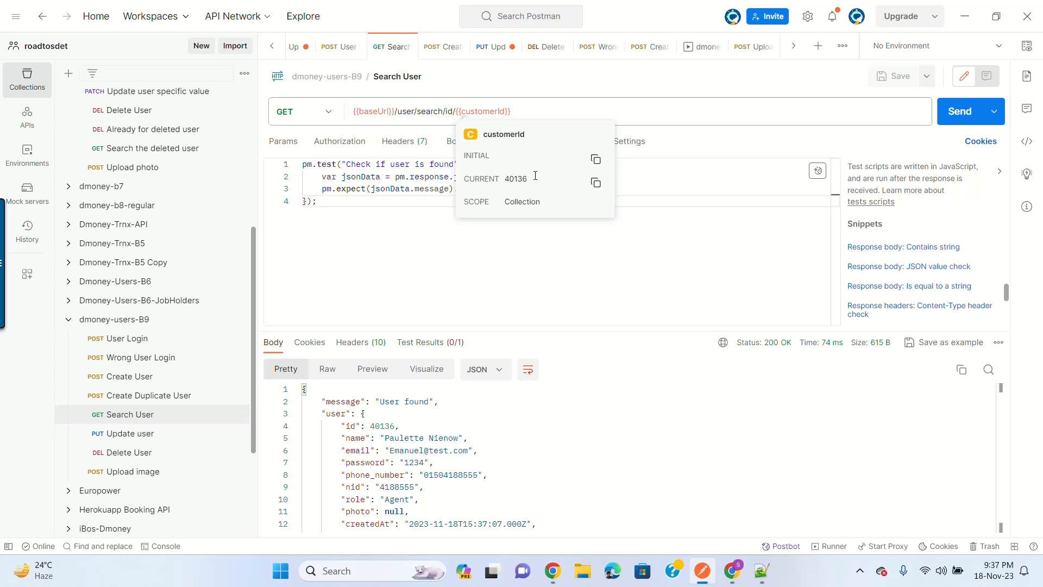
Step: Upload logo.png for user 40136 and confirm Search User shows it as the photo
click(595, 182)
click(161, 471)
double_click(459, 112)
key(ctrl+v)
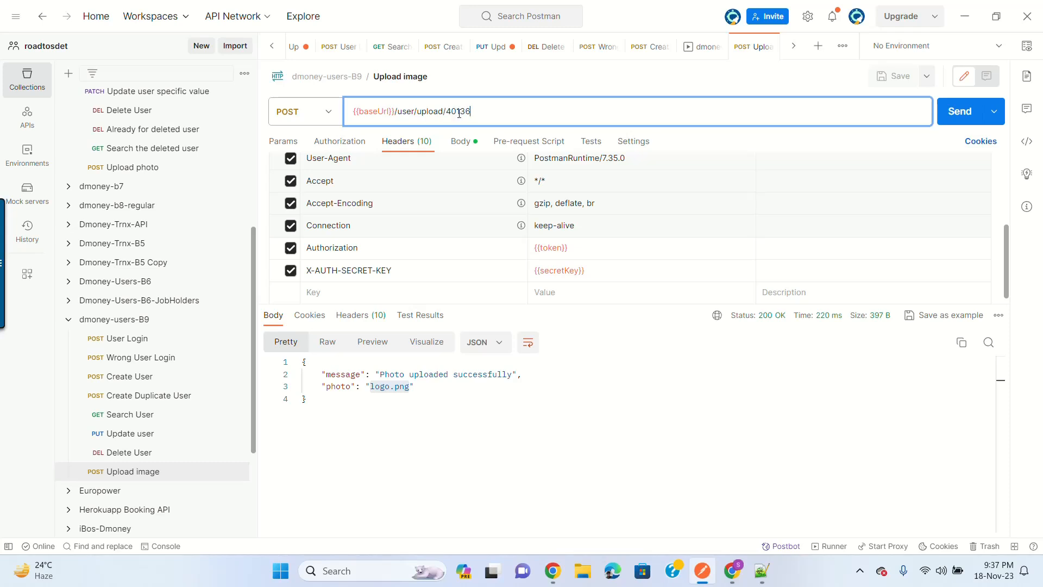
click(957, 111)
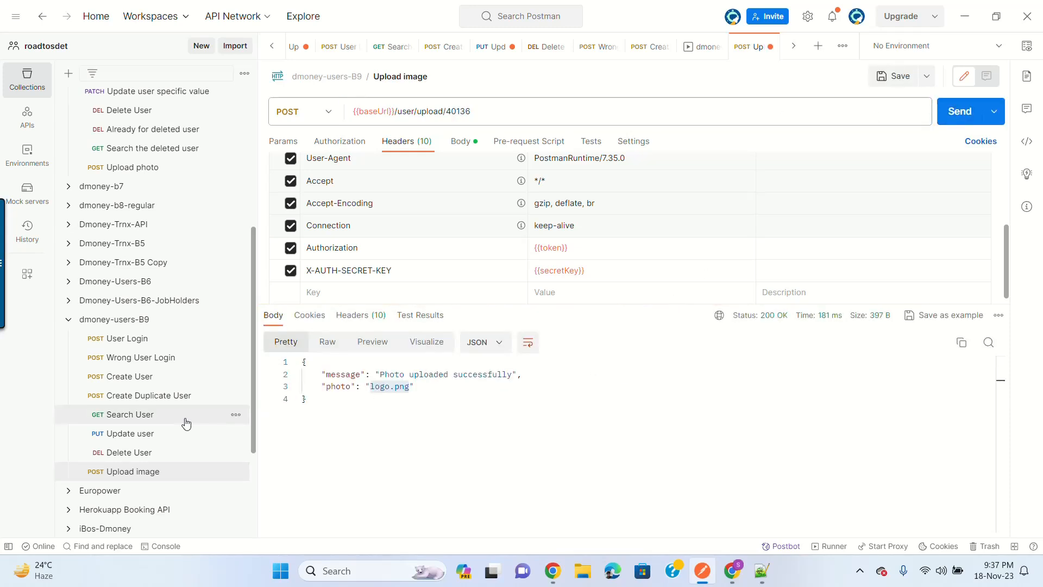
click(185, 418)
click(959, 111)
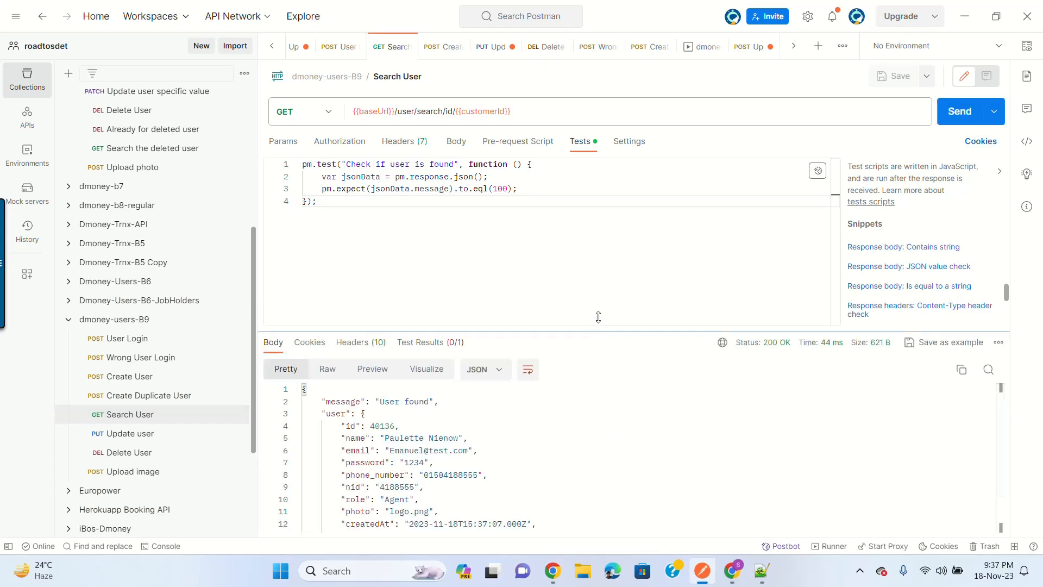
drag(598, 316, 597, 301)
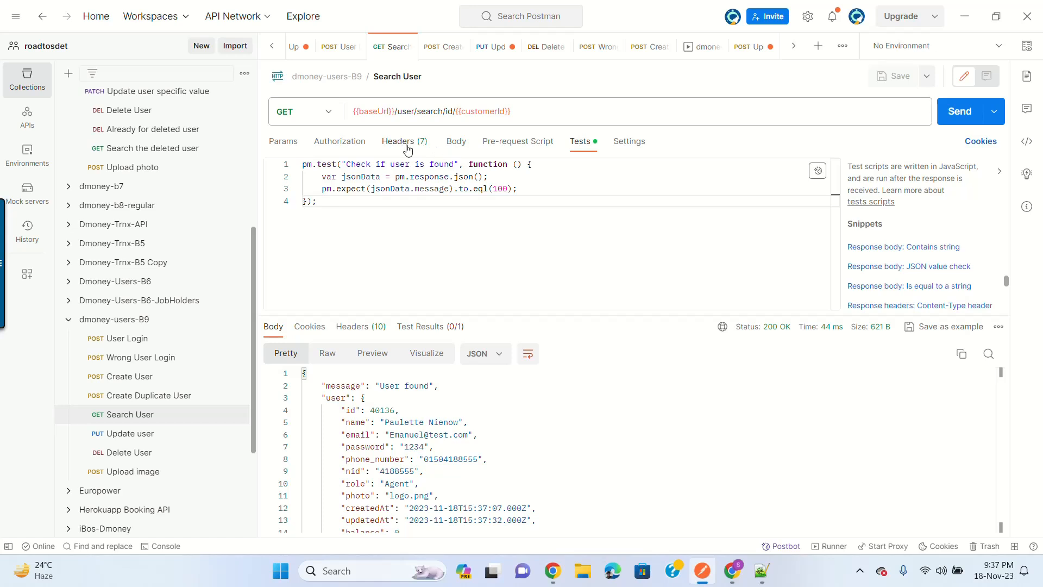
Step: Save Upload image as POST {{baseUrl}}/user/upload/40136 with its form-data body
click(156, 478)
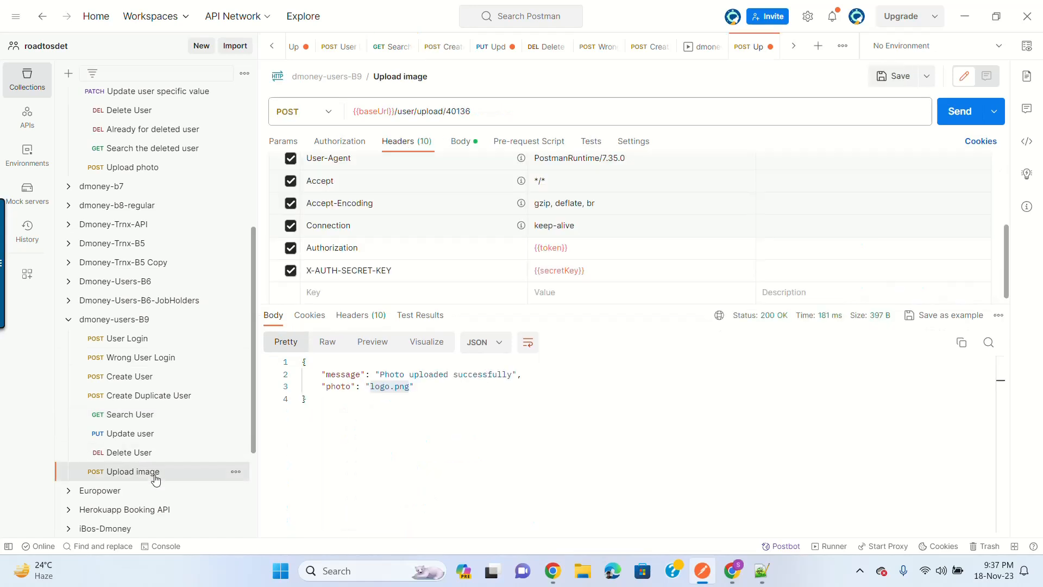
click(467, 144)
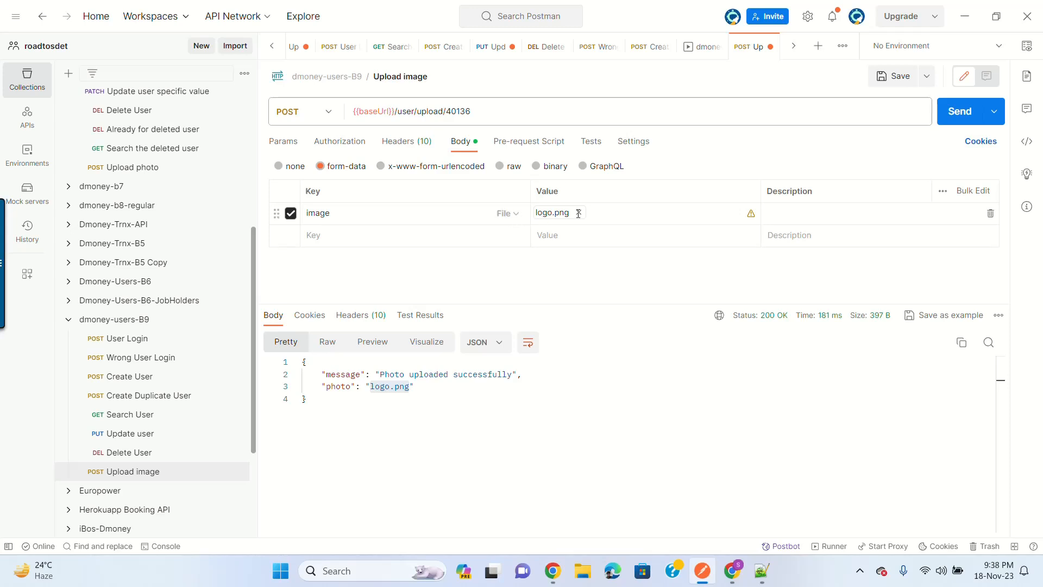
click(896, 79)
mouse_move(751, 214)
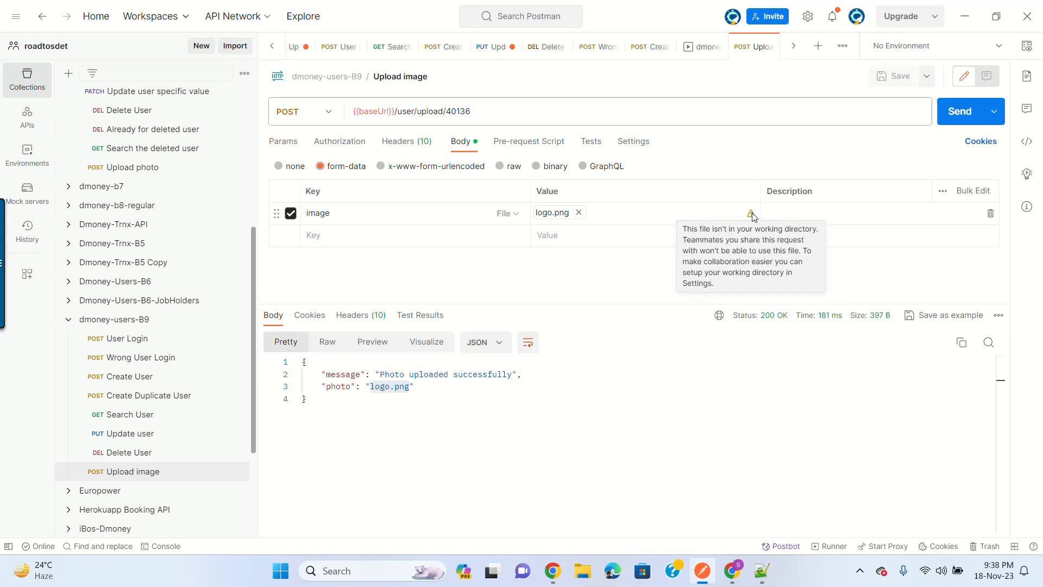
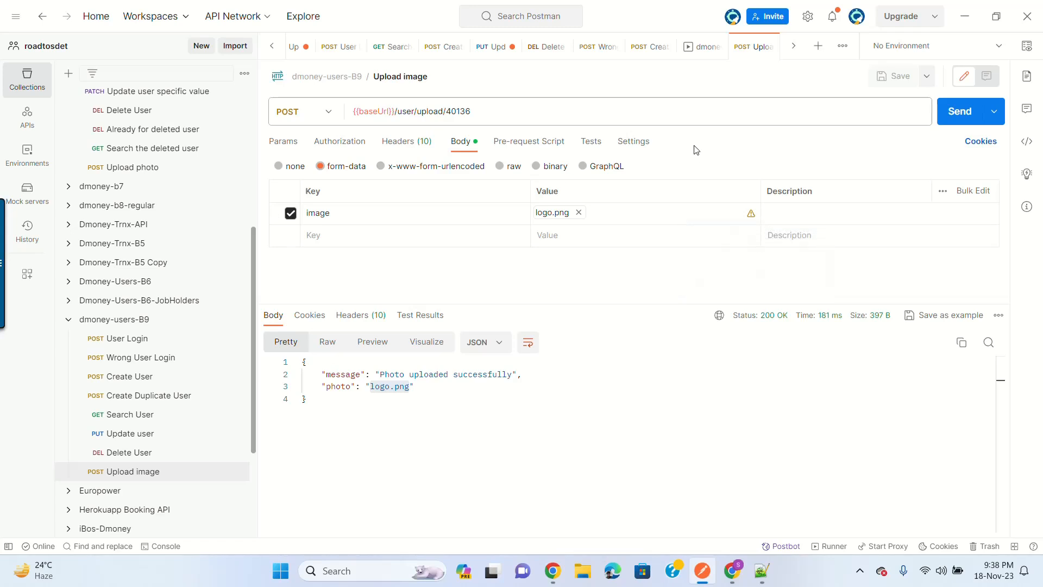
Step: Admit the person waiting in the Google Meet call, then return to Postman
click(732, 570)
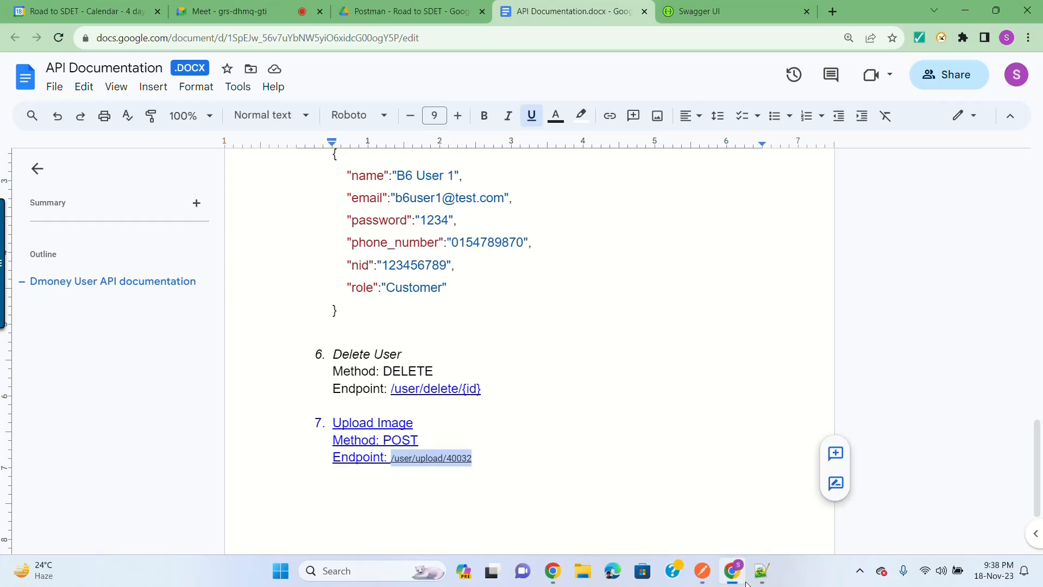
click(276, 8)
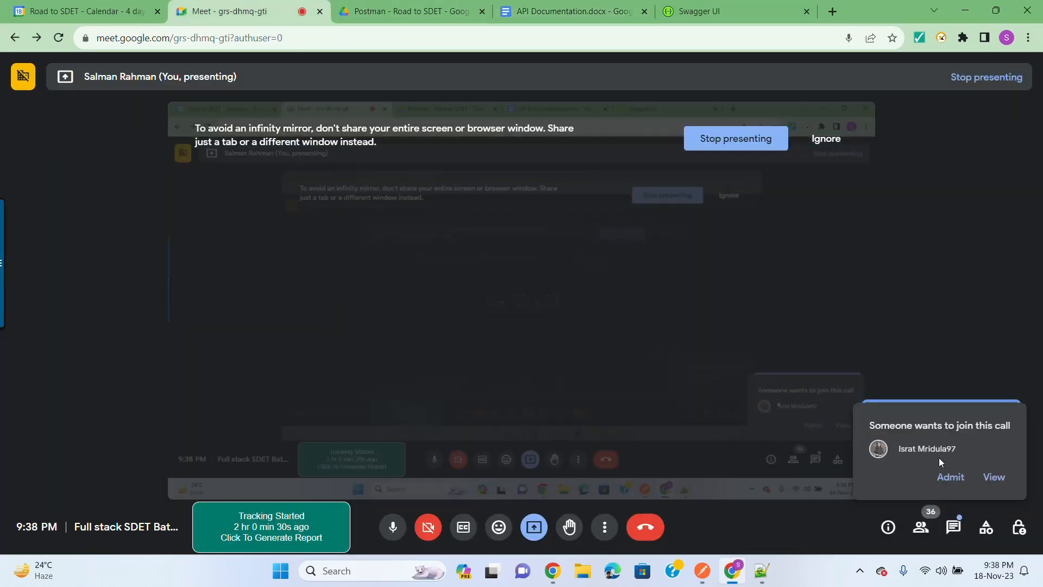
click(952, 478)
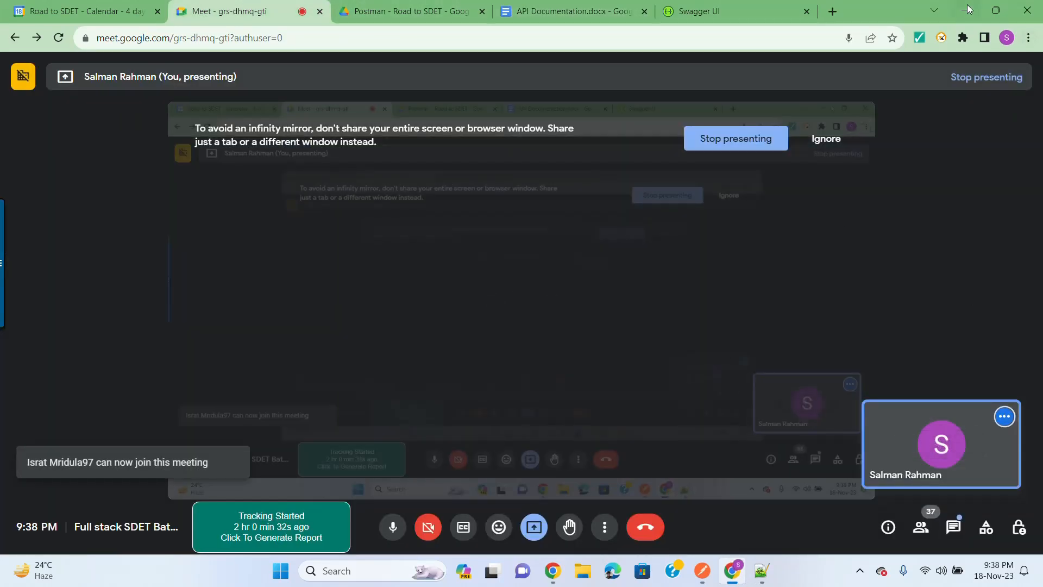
click(964, 10)
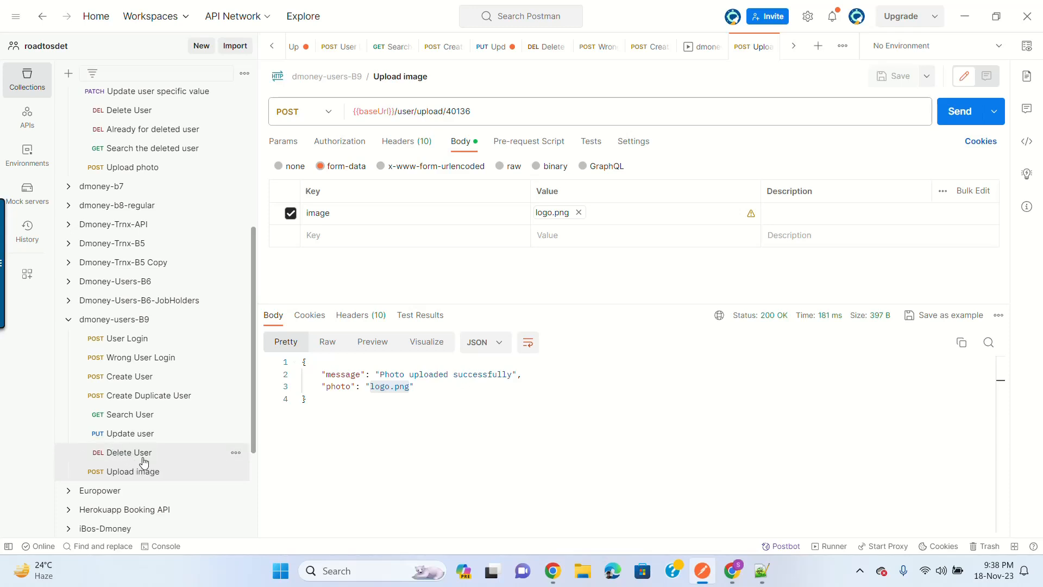
Step: Change the Upload image URL to user 40032 and save the request
click(494, 113)
key(BackSpace)
key(BackSpace)
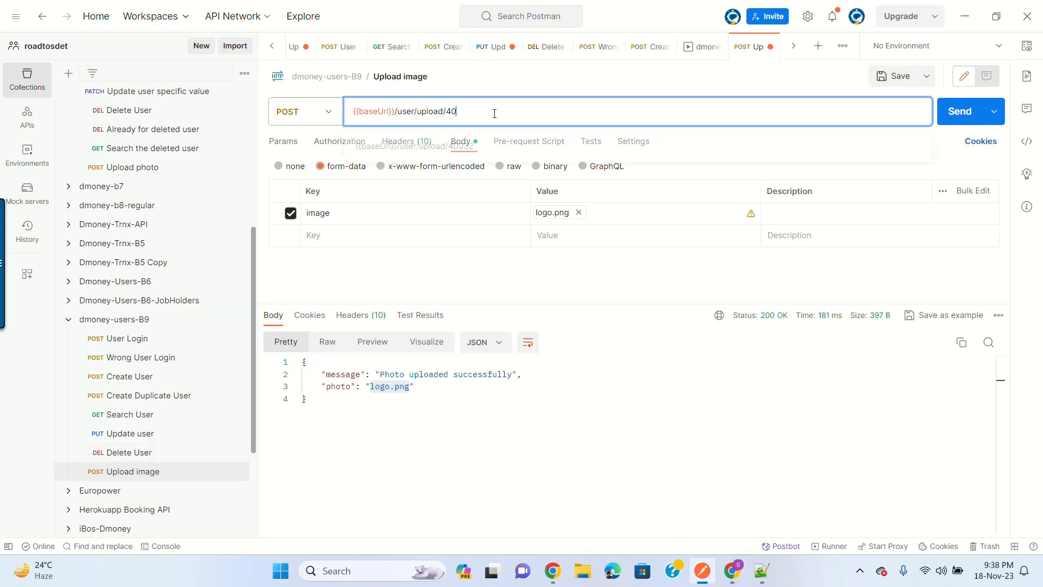
text(0)
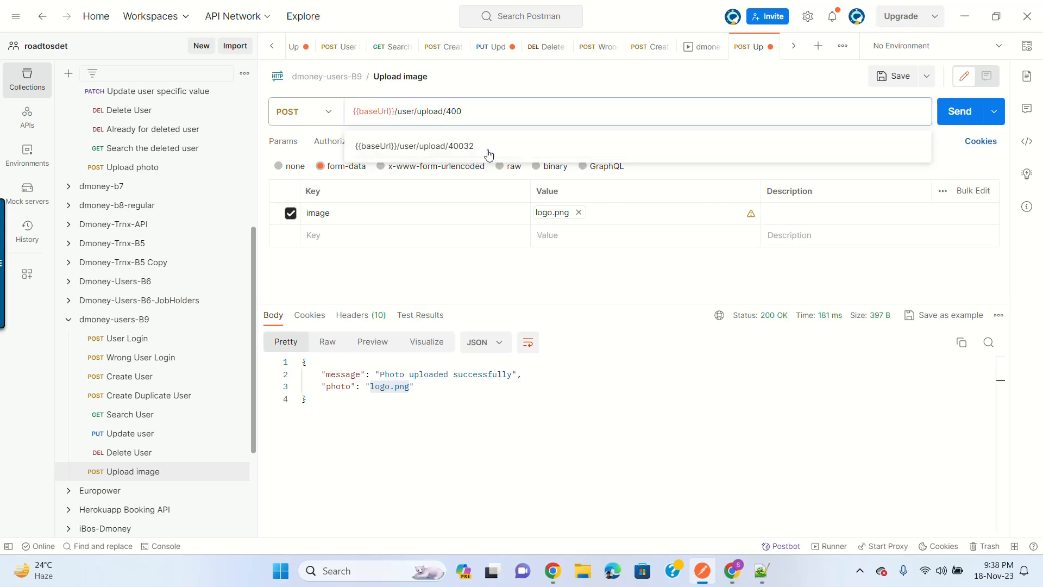
click(473, 147)
click(894, 79)
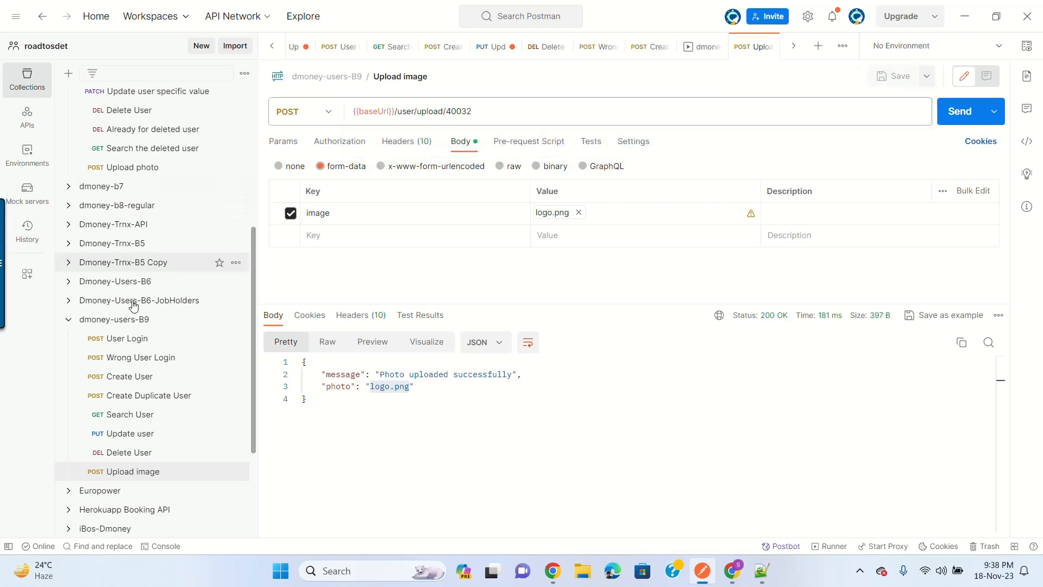
Step: Run the dmoney-users-B9 collection in the Collection Runner, twice
click(234, 320)
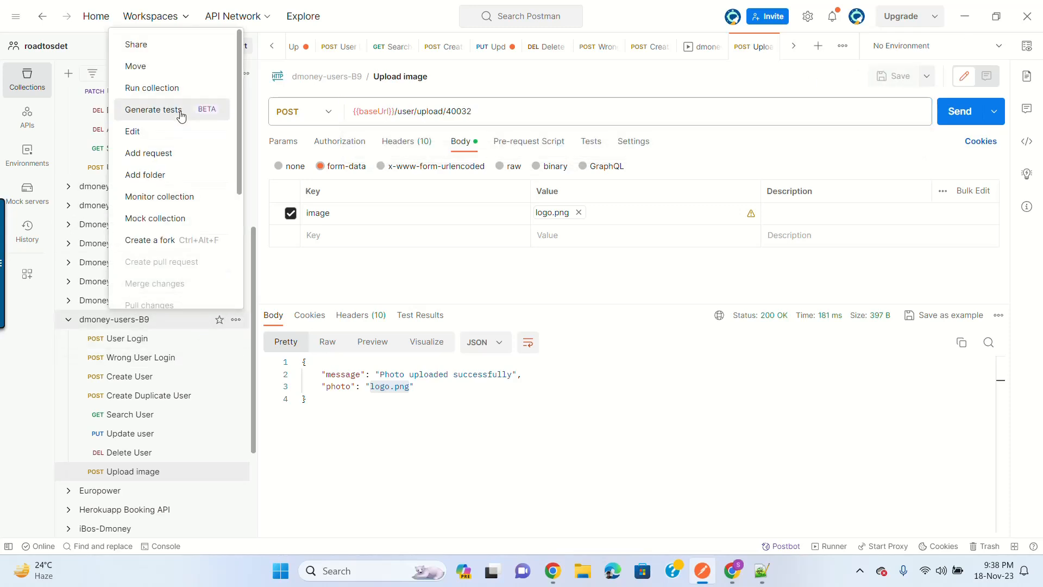
click(178, 90)
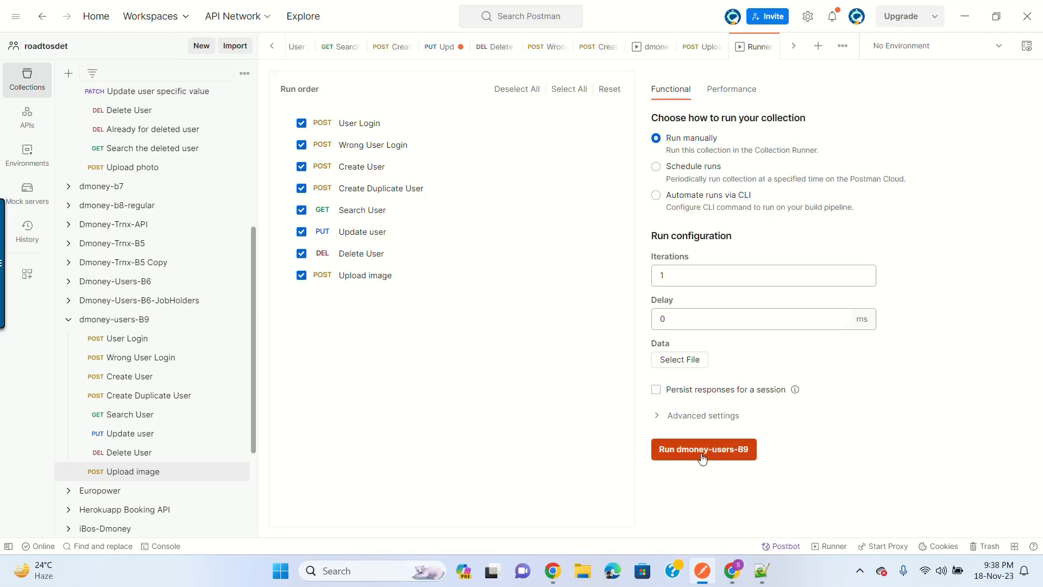
click(750, 451)
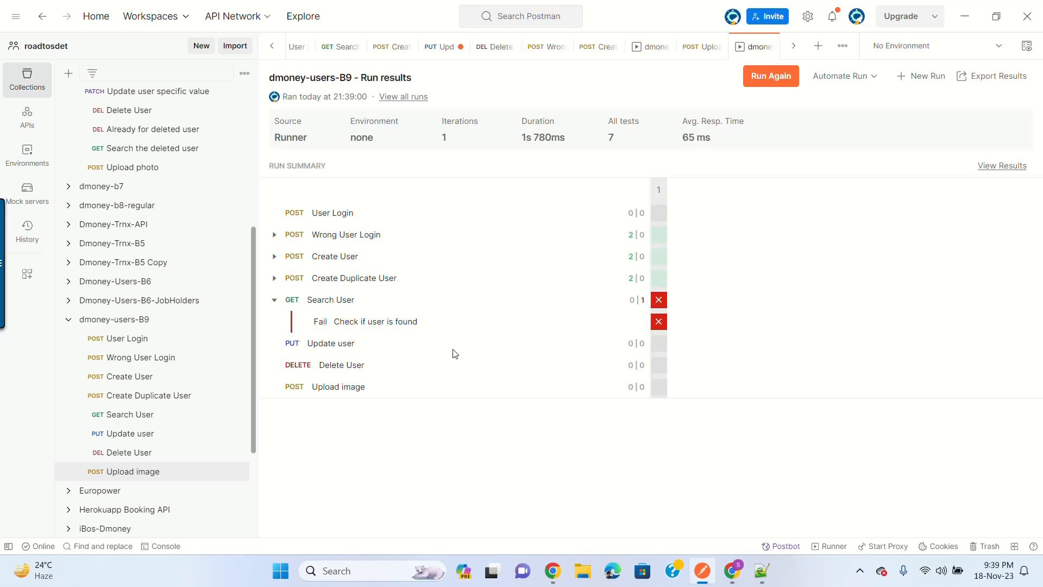
click(767, 79)
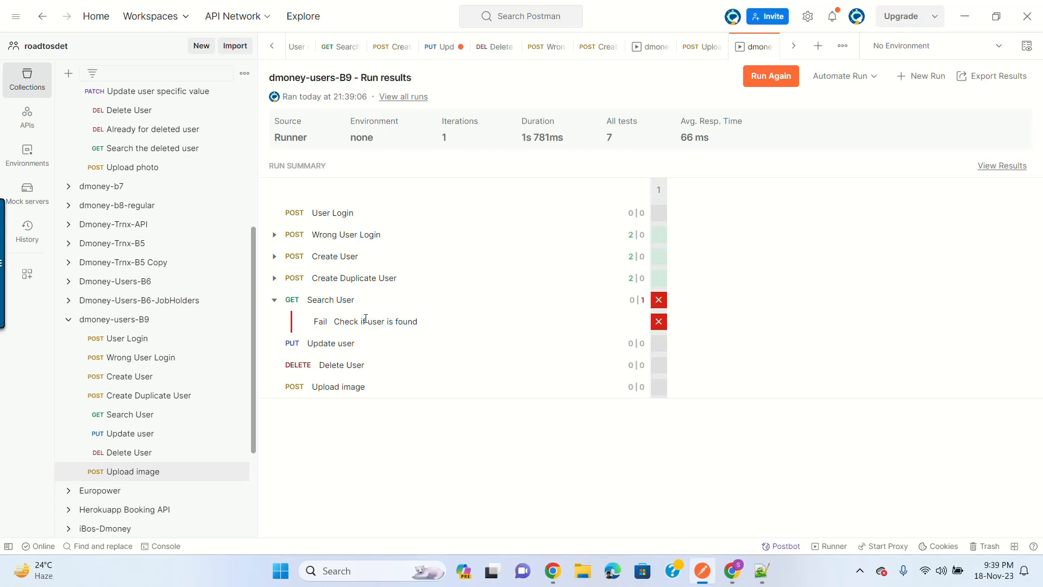
Step: Send the Create User and Create Duplicate User requests again
click(152, 420)
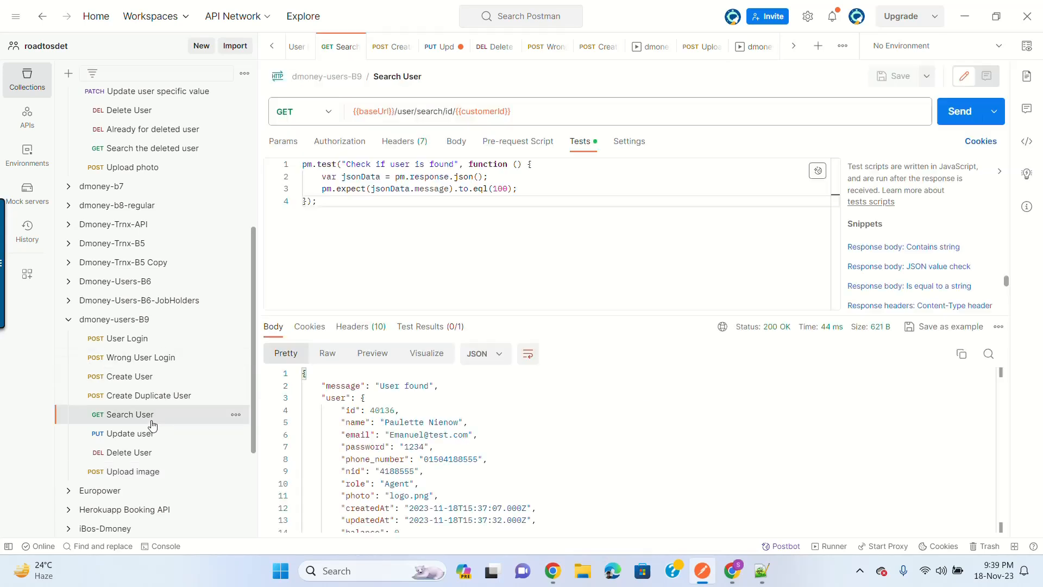
click(131, 380)
key(ctrl+Return)
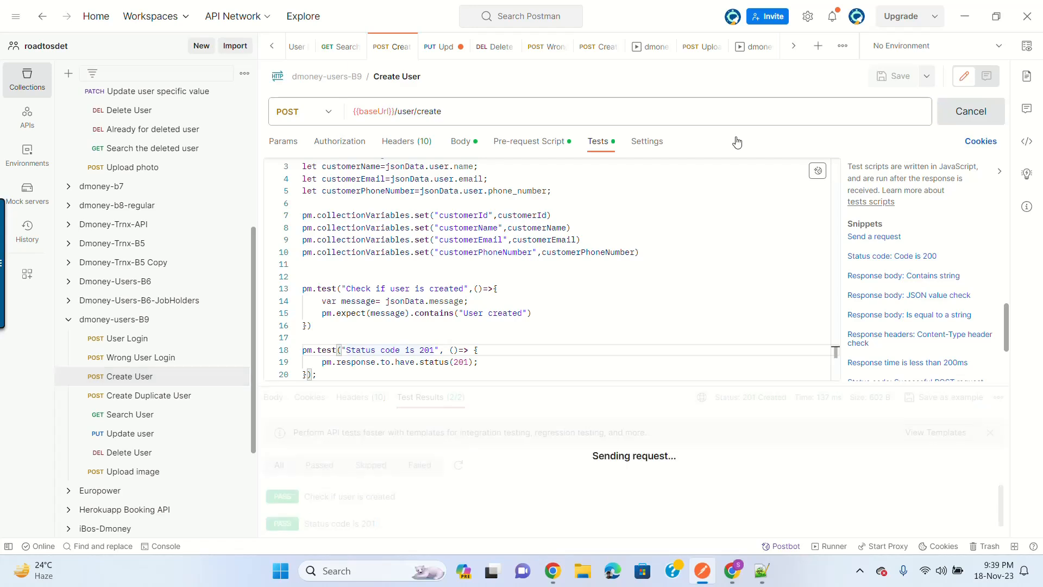
click(145, 399)
key(ctrl+Return)
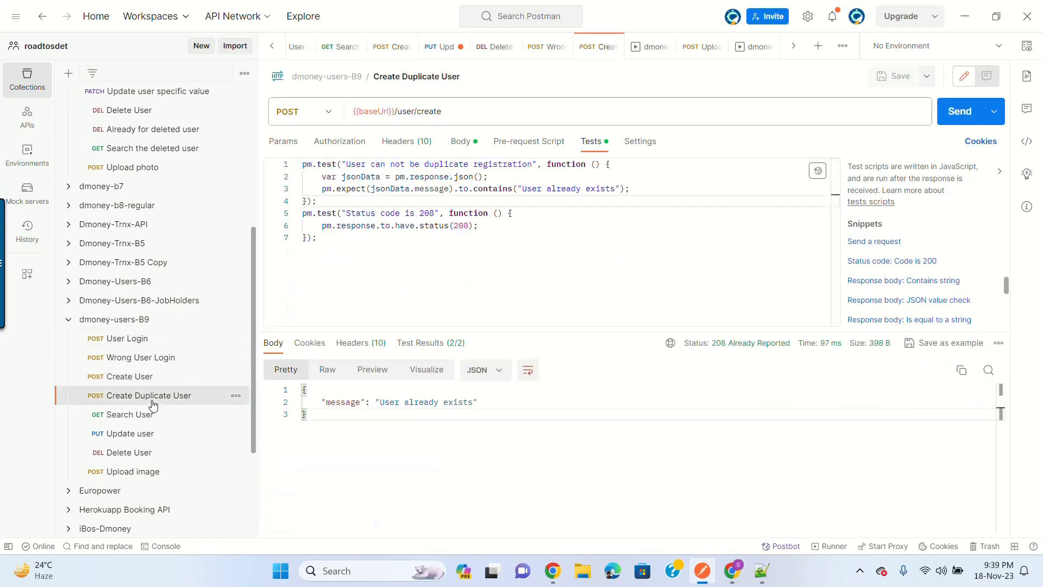
click(466, 228)
click(952, 110)
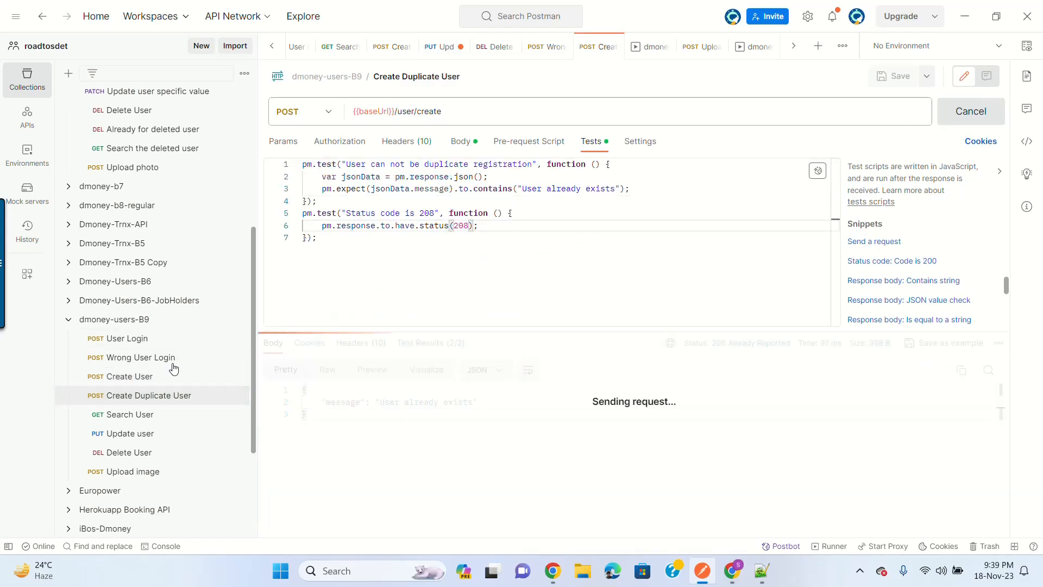
Step: Send Search User, change the failing test's expected value to 200, and rerun it
click(144, 416)
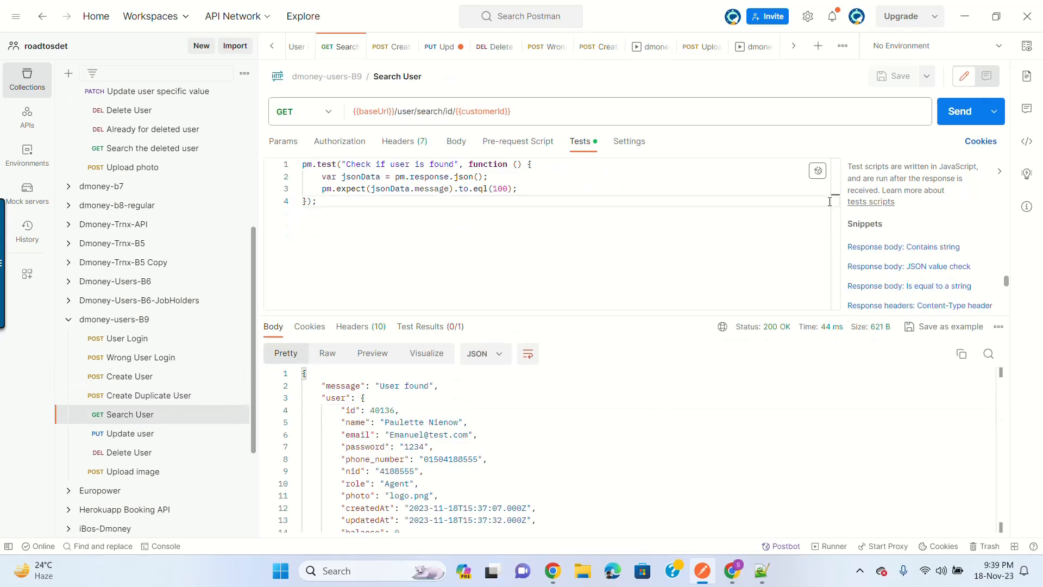
click(956, 115)
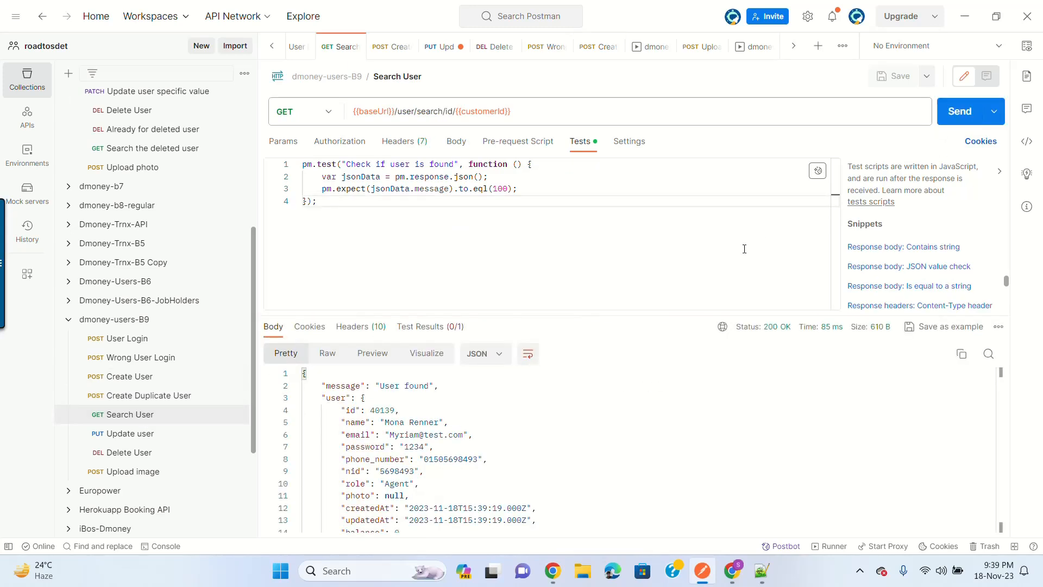
click(443, 326)
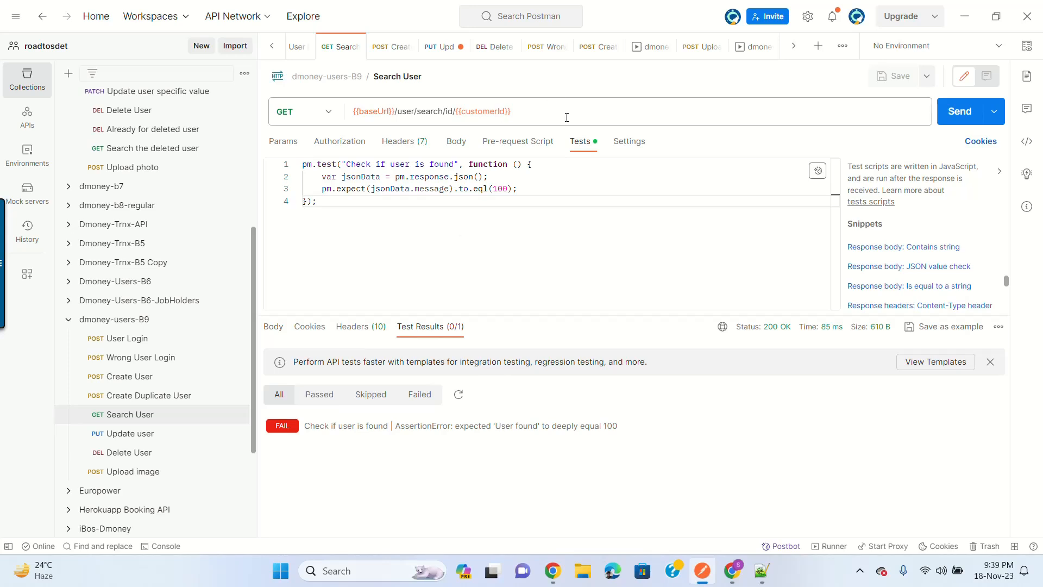
double_click(502, 188)
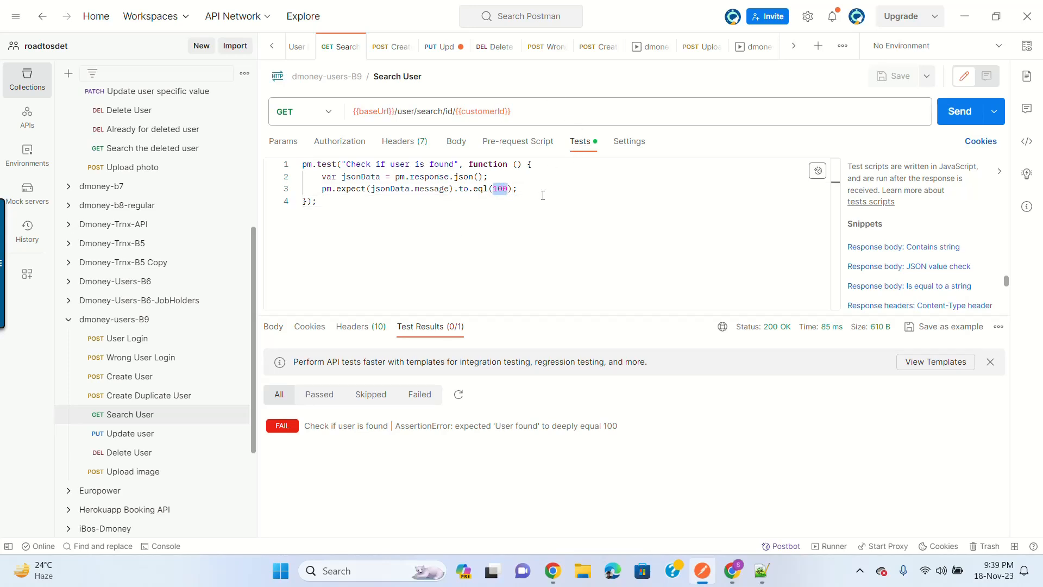
text(200)
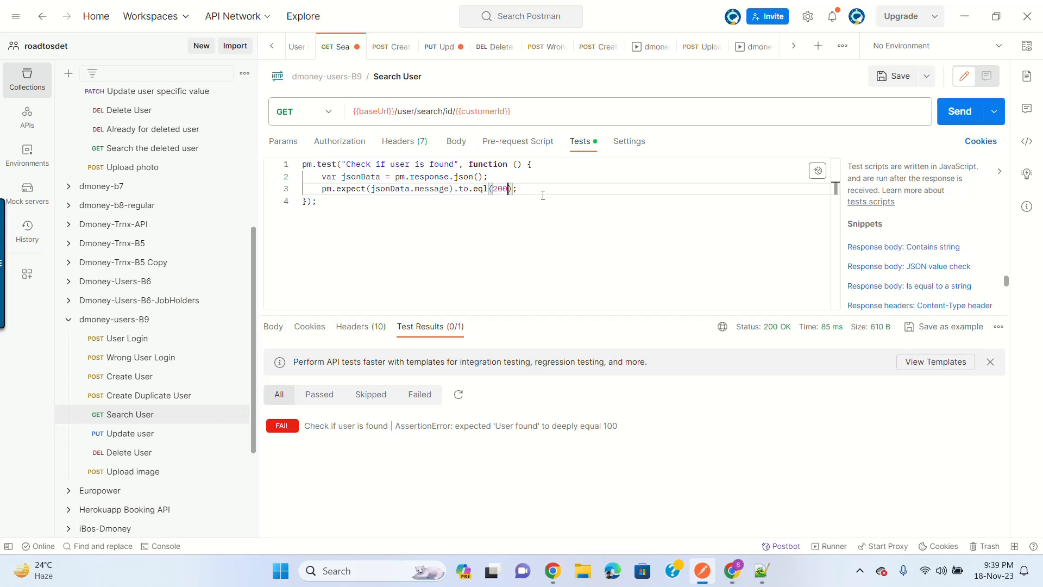
click(966, 114)
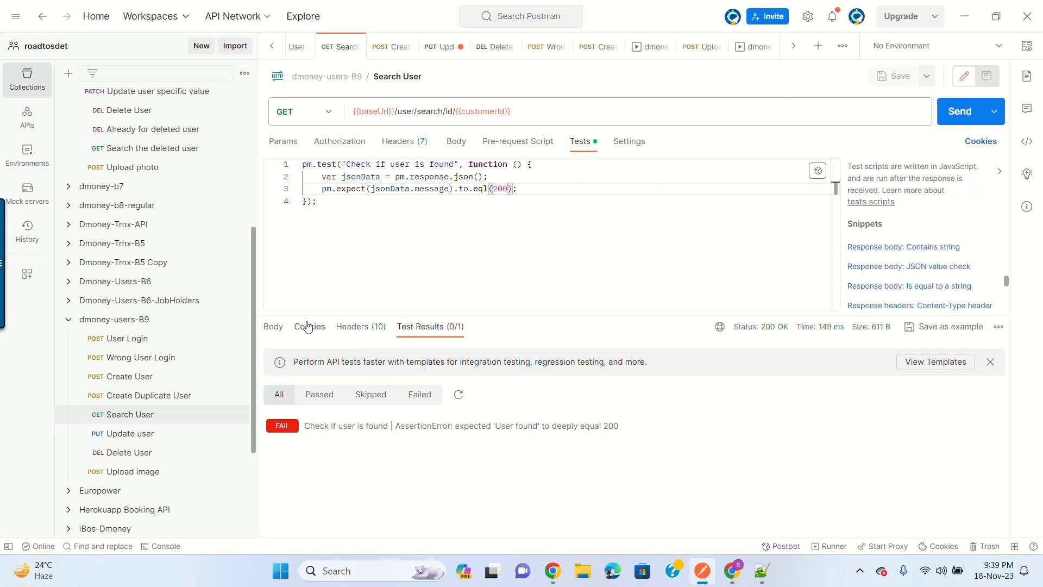
Step: Copy 'User found' from the response and switch the assertion from eql to contains
click(273, 327)
drag(380, 386, 430, 386)
key(ctrl+c)
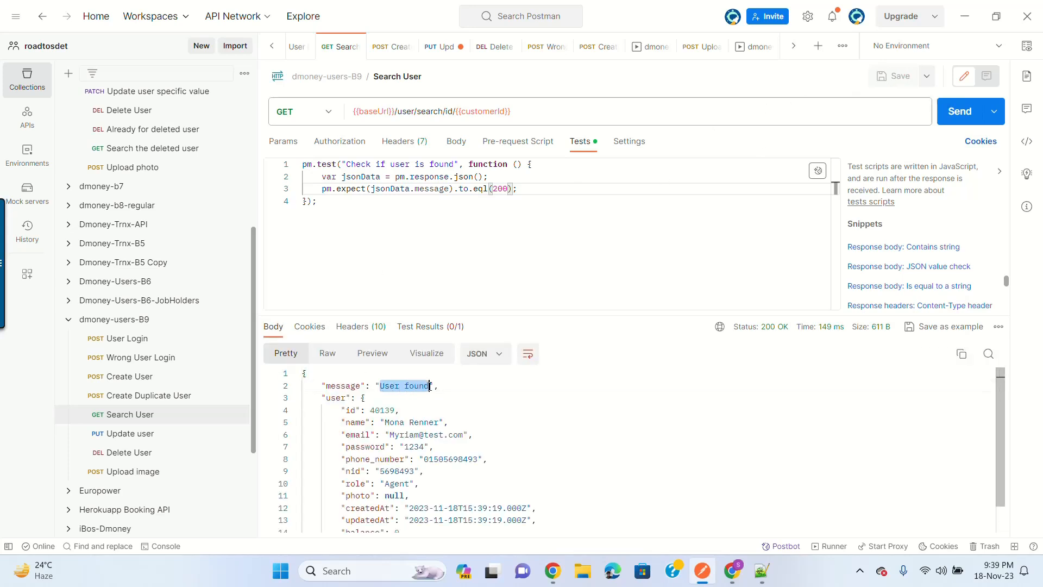
double_click(429, 188)
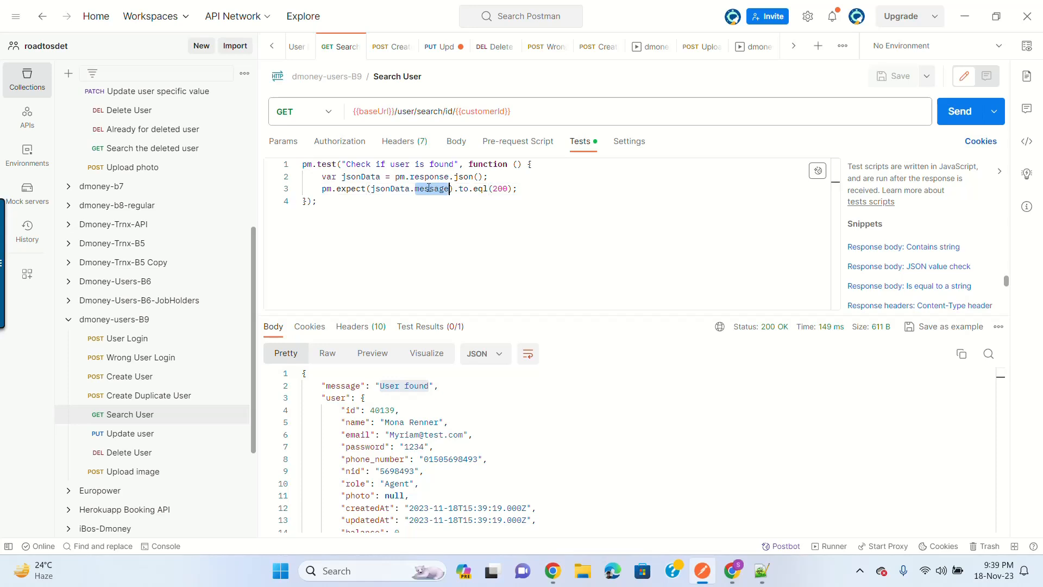
double_click(478, 188)
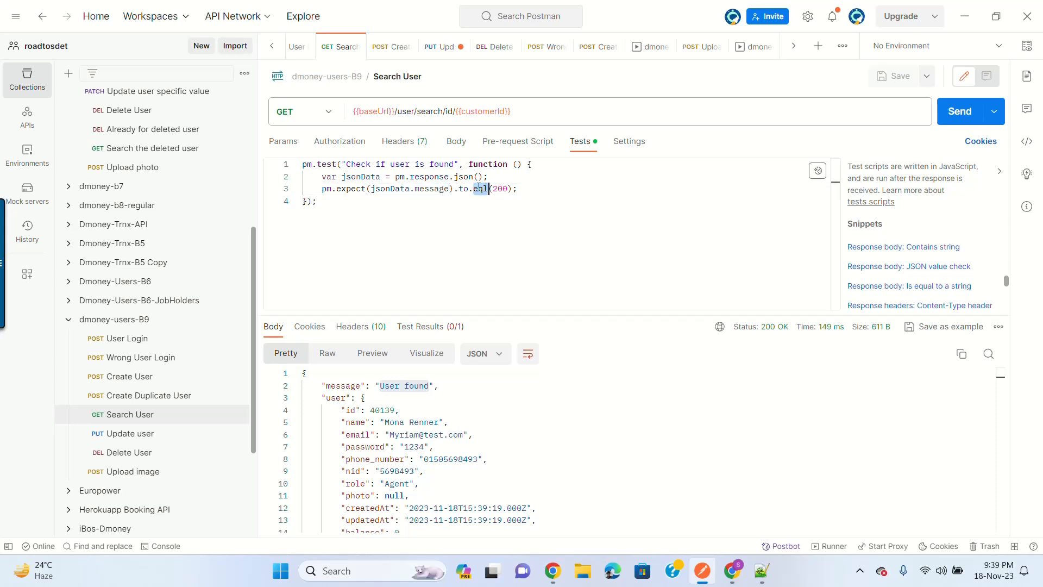
text(eq)
key(BackSpace)
key(BackSpace)
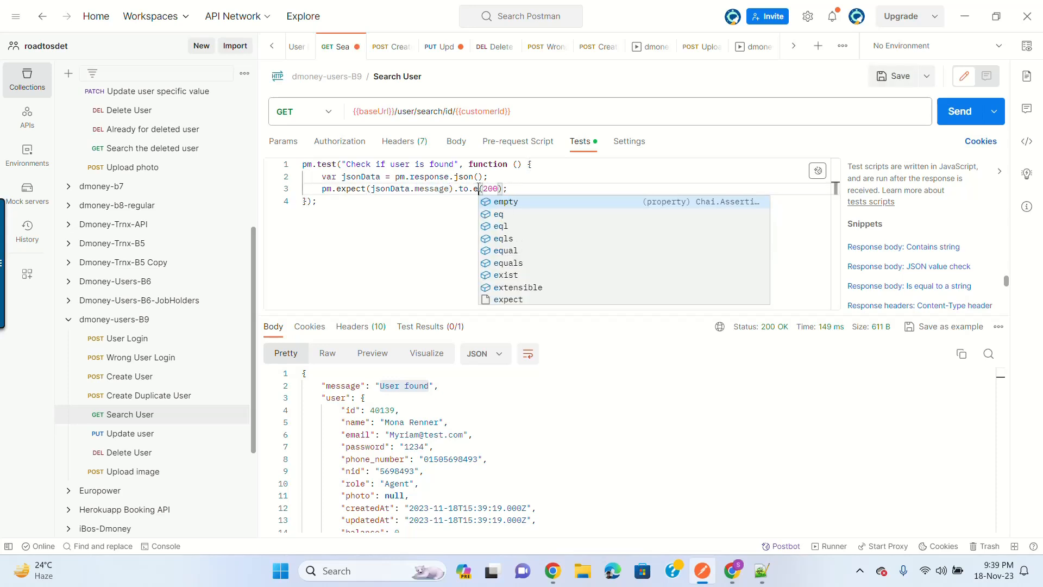
text(con)
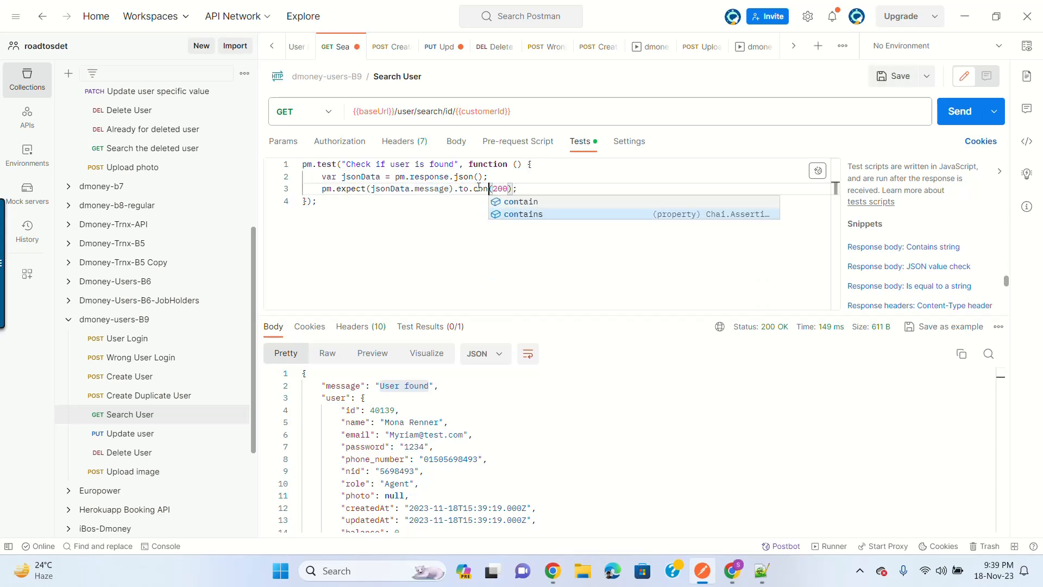
click(521, 213)
Step: Set the expected text to "User found", save Search User, and resend it
double_click(525, 188)
key(BackSpace)
text(")
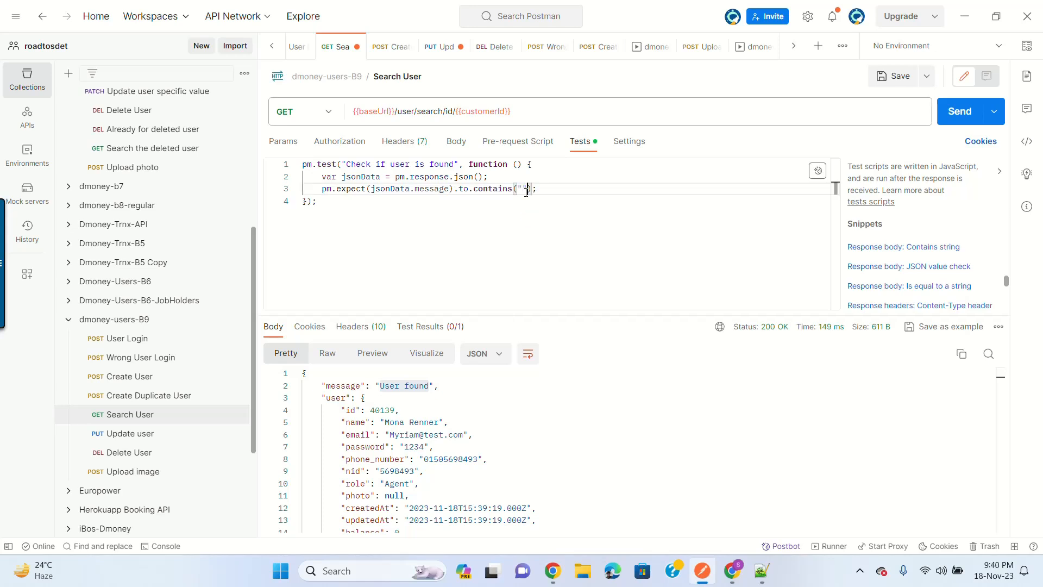
key(ctrl+v)
click(895, 82)
click(953, 112)
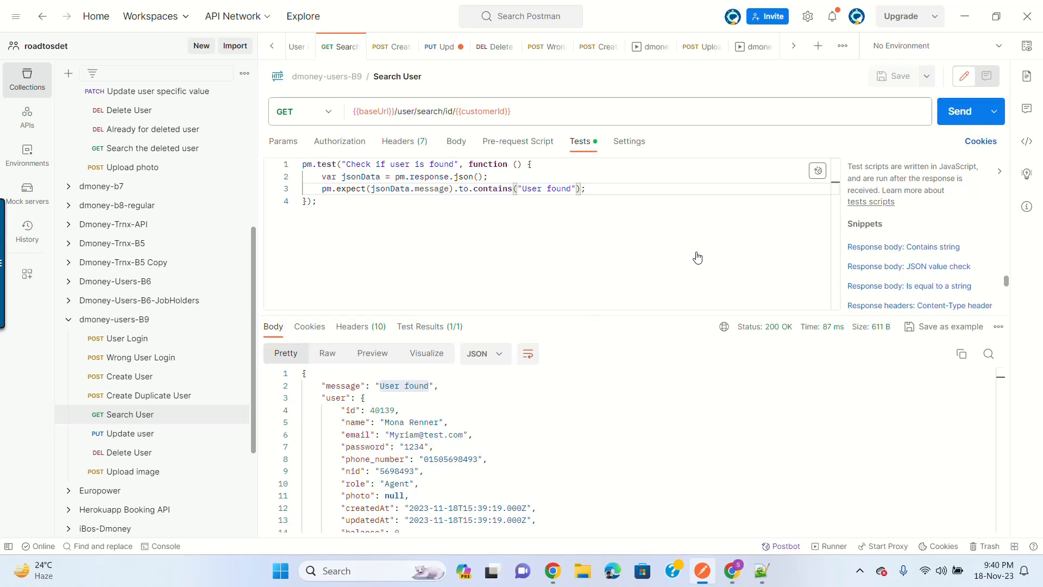
Step: Send Update user, then run the dmoney-users-B9 collection and view its run history
click(134, 434)
click(952, 113)
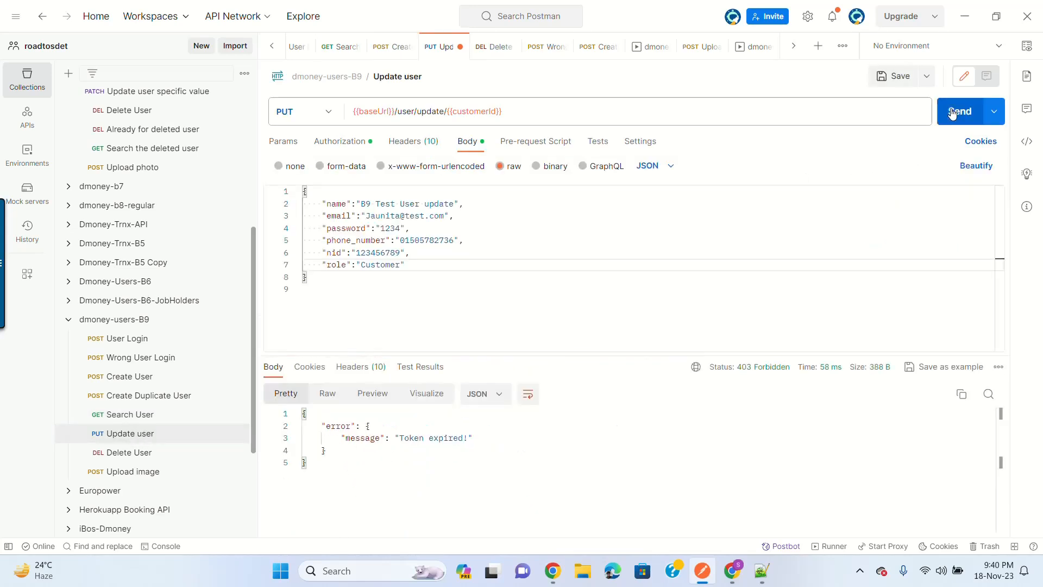
click(235, 321)
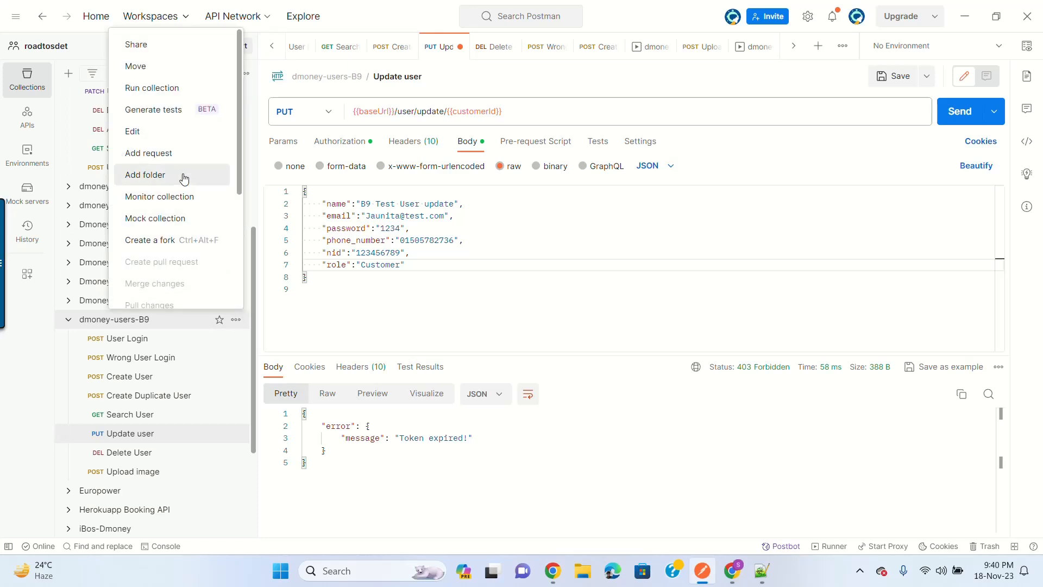
click(188, 90)
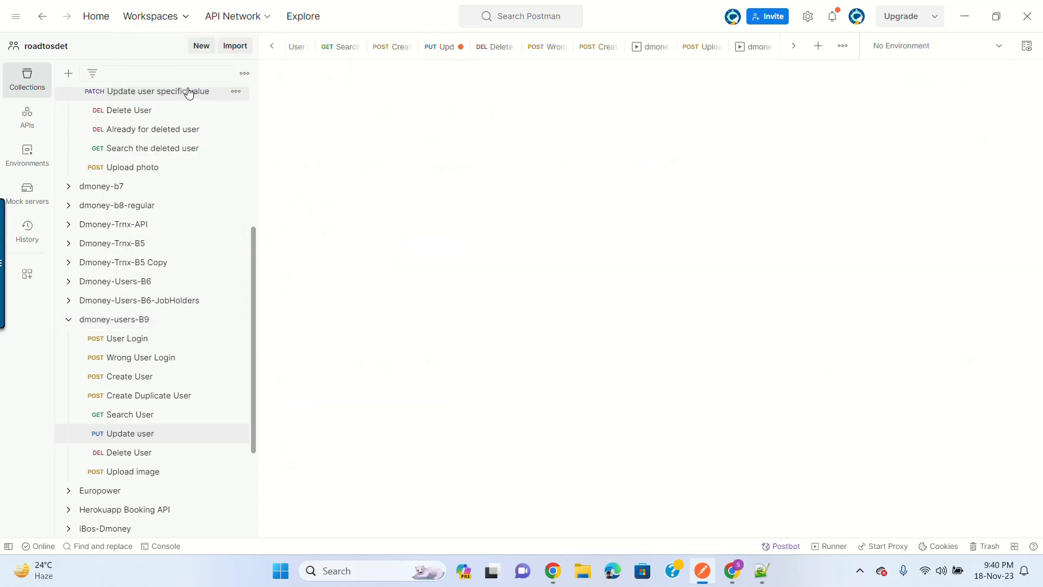
click(720, 449)
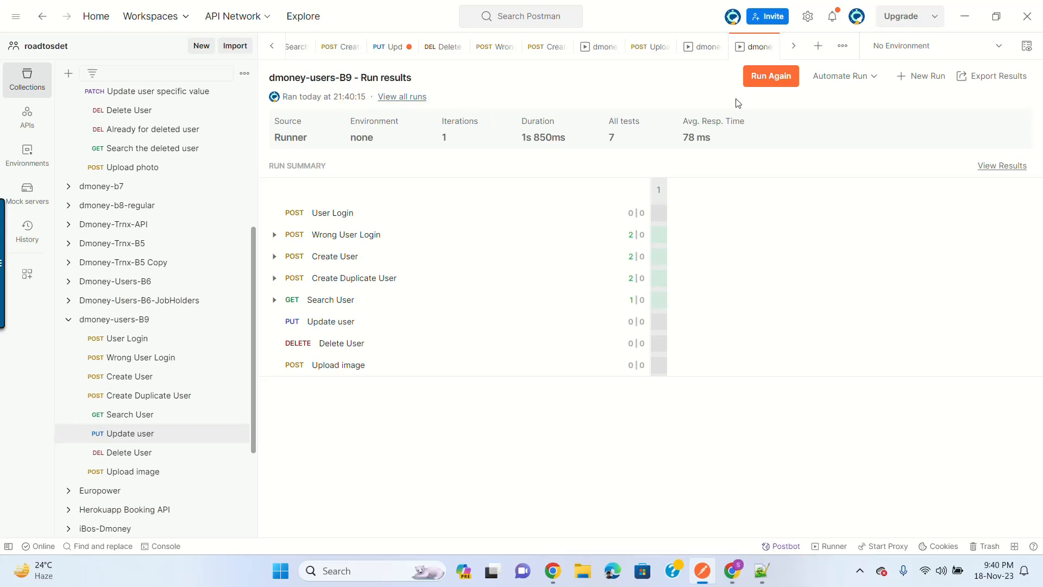
click(407, 100)
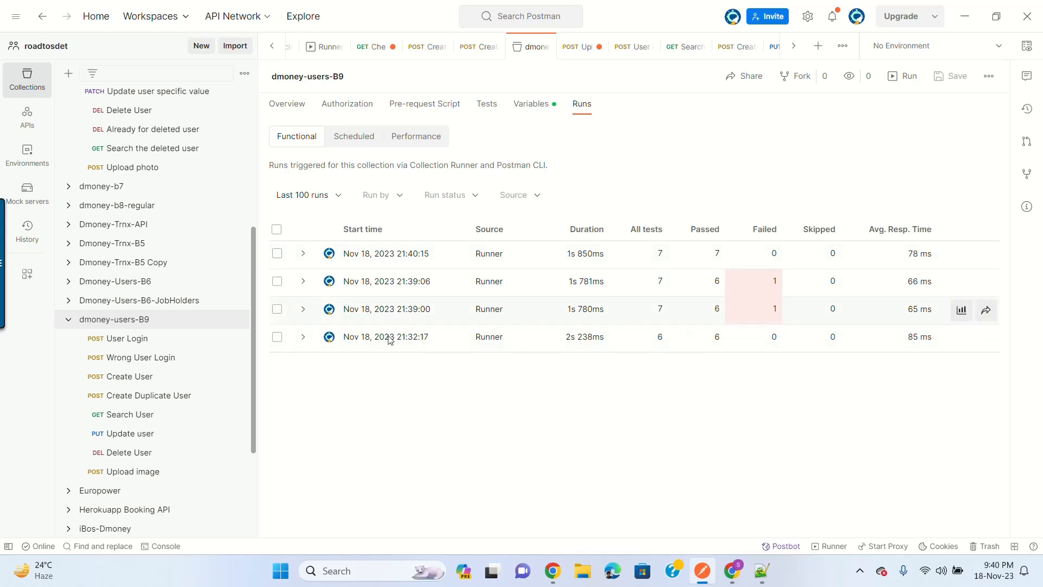
Step: Close the dmoney-users-B9 runs view after reviewing the past runs
click(167, 321)
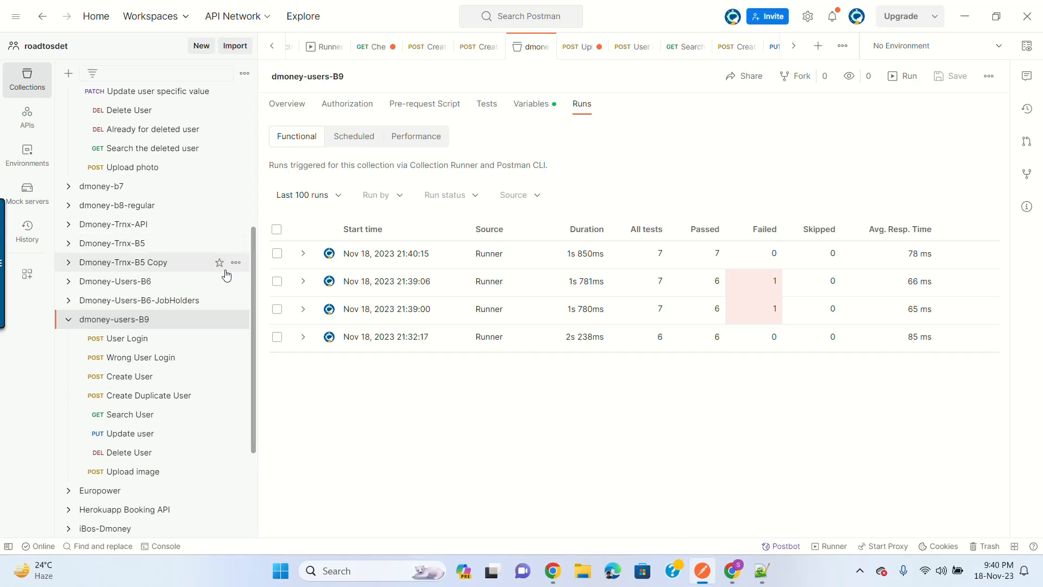
click(546, 48)
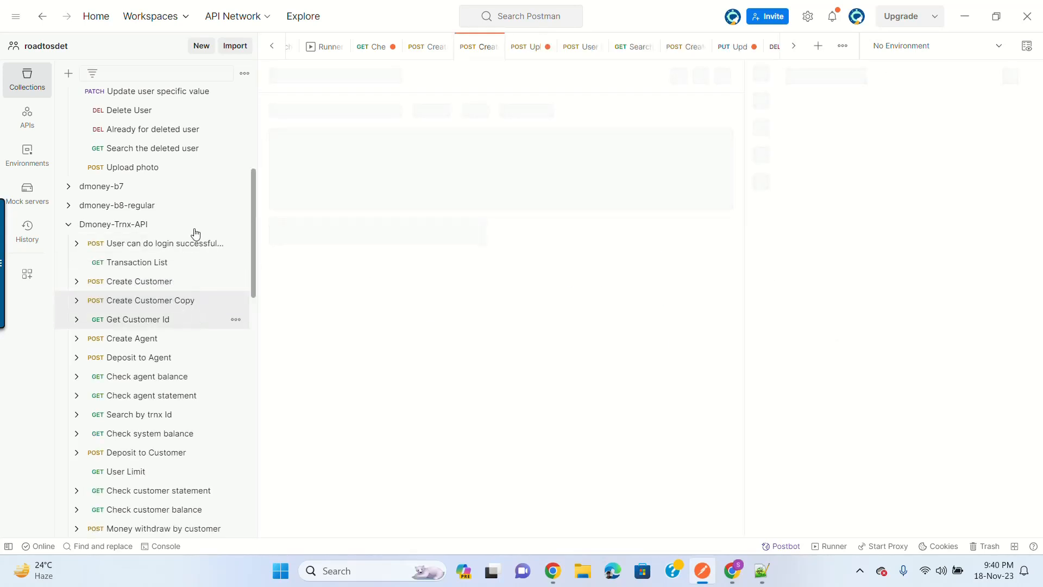
Step: Open View documentation for dmoney-users-B9 and scroll through its endpoints, headers and bodies
scroll(171, 304, down, 3)
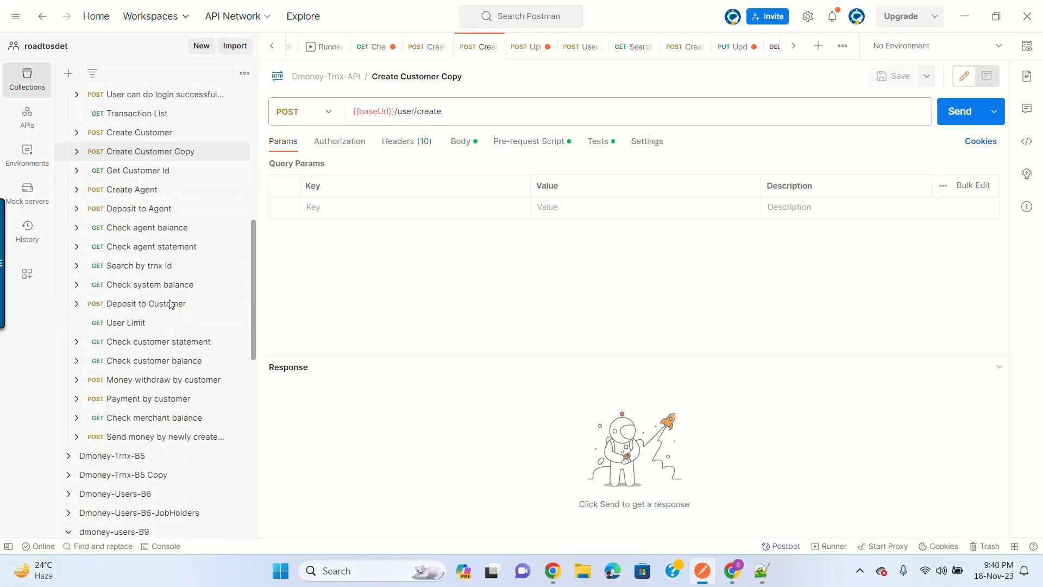
scroll(171, 304, down, 5)
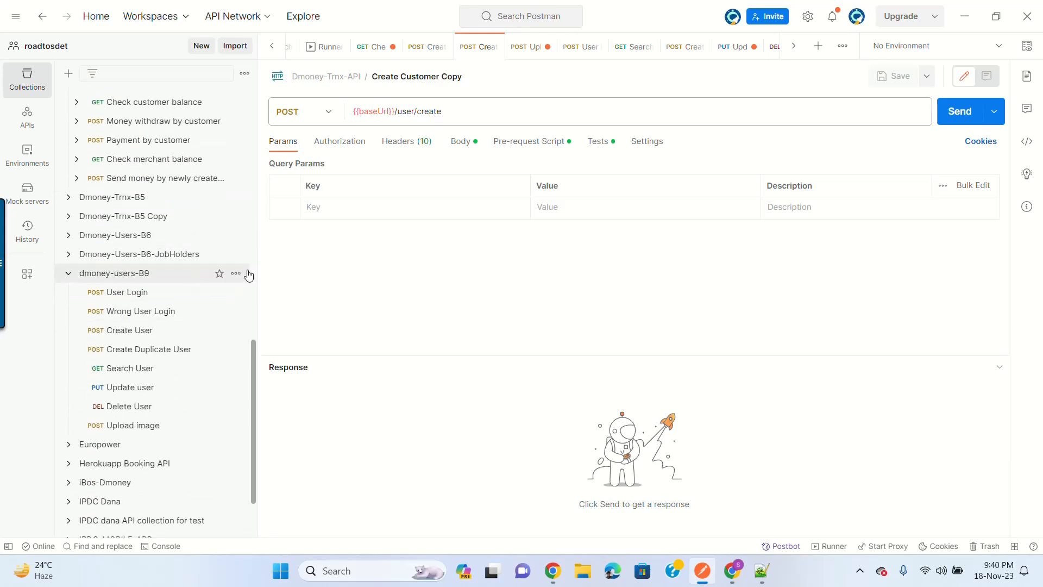
click(236, 274)
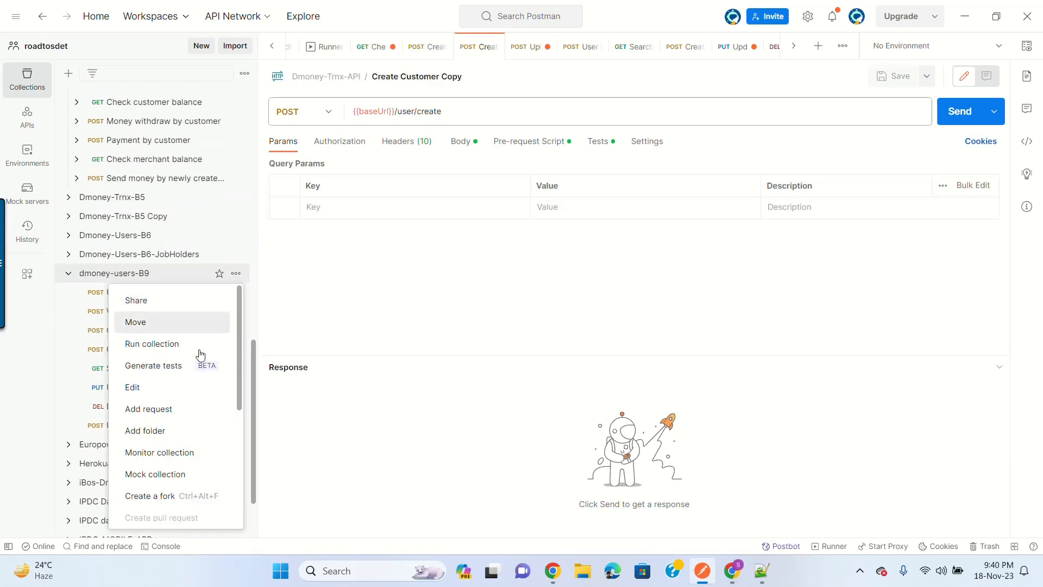
scroll(207, 377, down, 3)
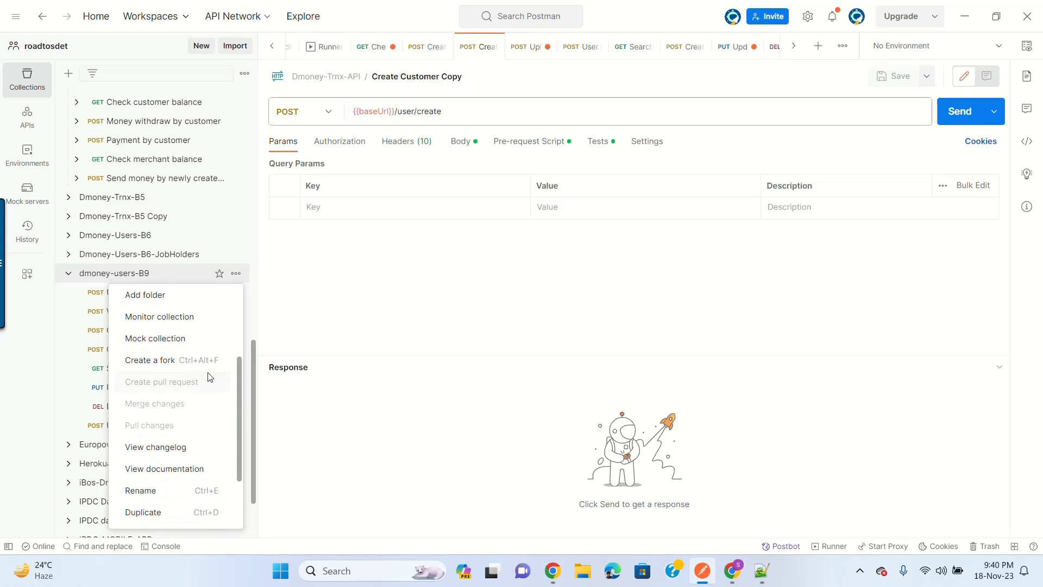
scroll(206, 374, down, 3)
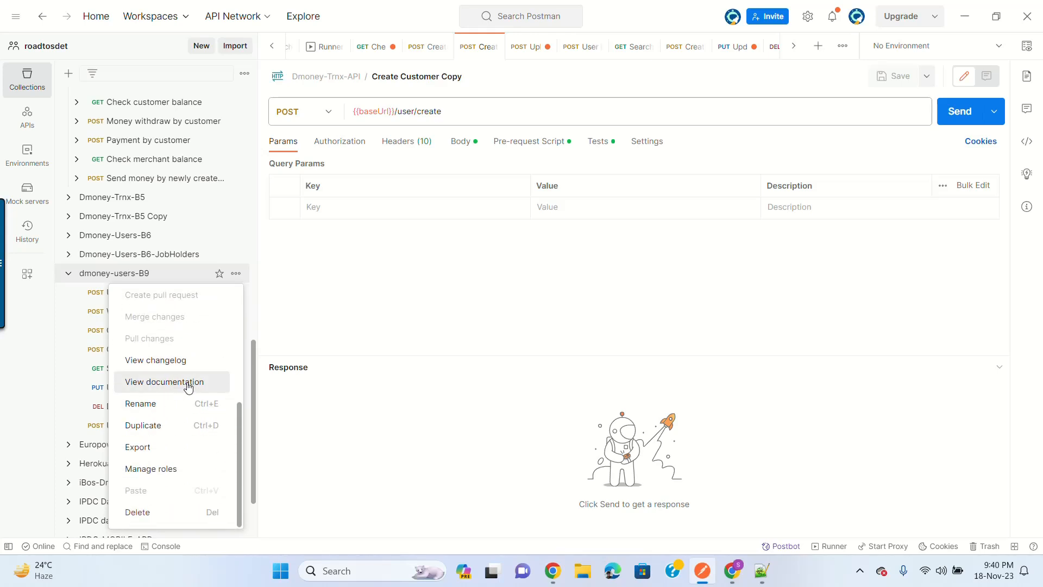
click(189, 382)
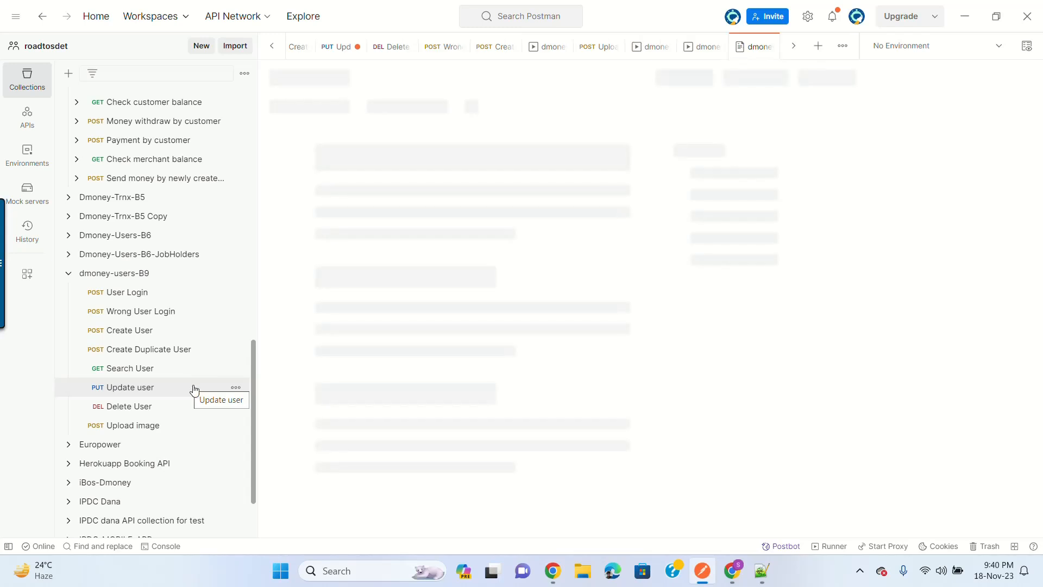
scroll(630, 308, down, 10)
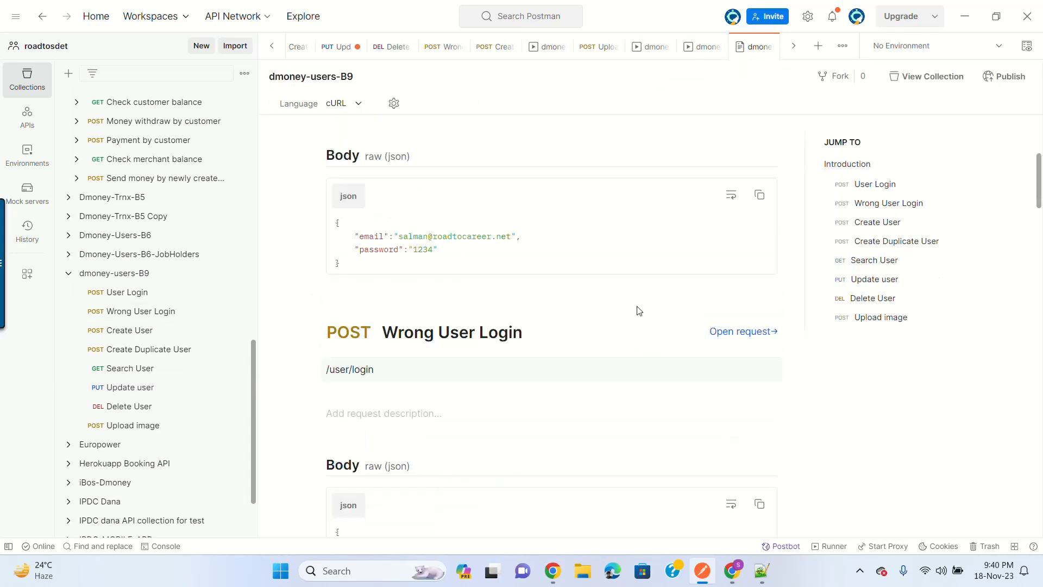
scroll(687, 261, down, 15)
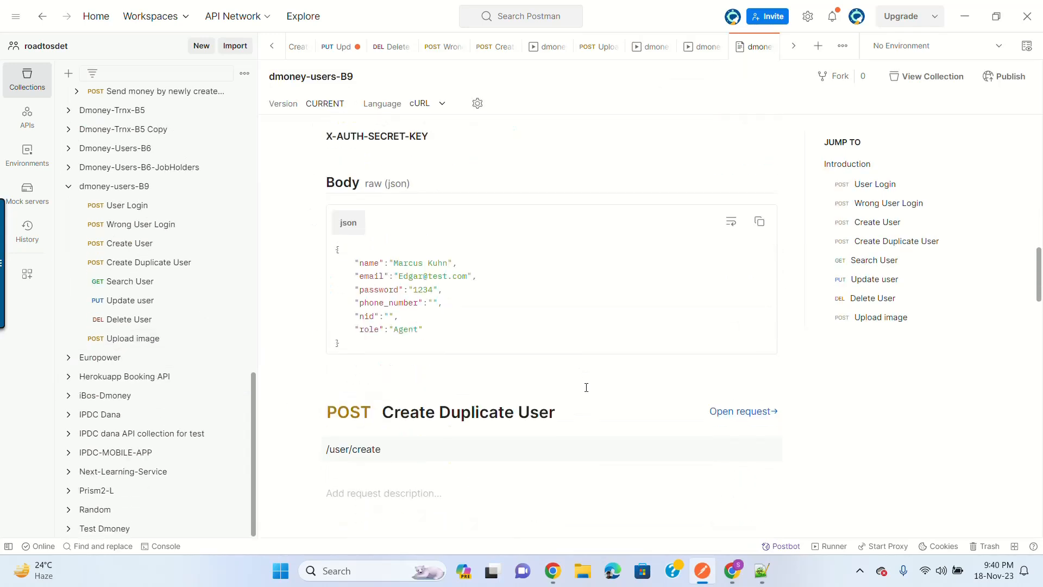
scroll(590, 492, down, 8)
scroll(590, 492, up, 20)
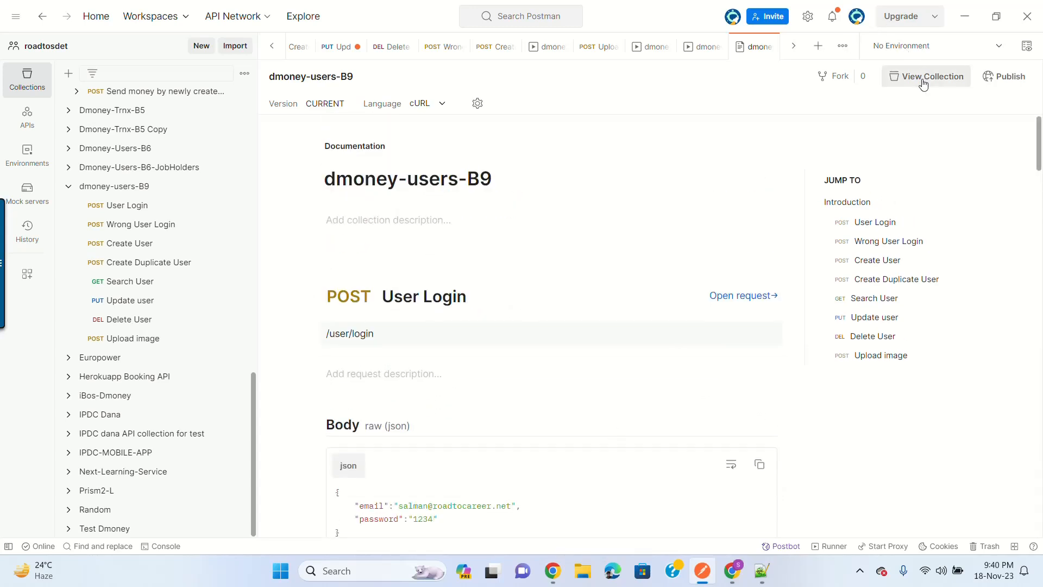
Step: Publish the dmoney-users-B9 documentation with default settings to get a public URL
click(1010, 80)
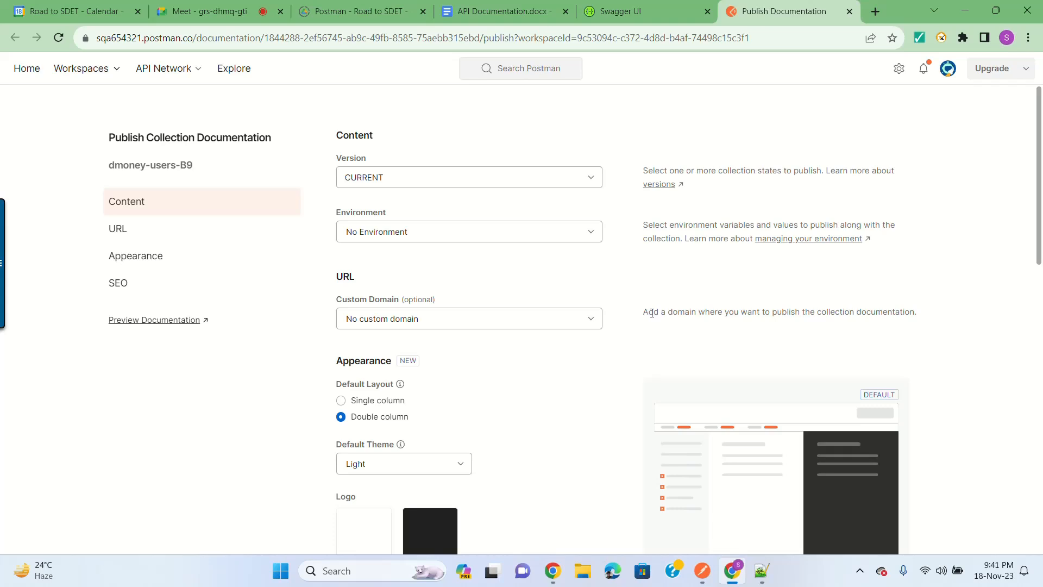
scroll(652, 315, down, 5)
scroll(653, 317, up, 5)
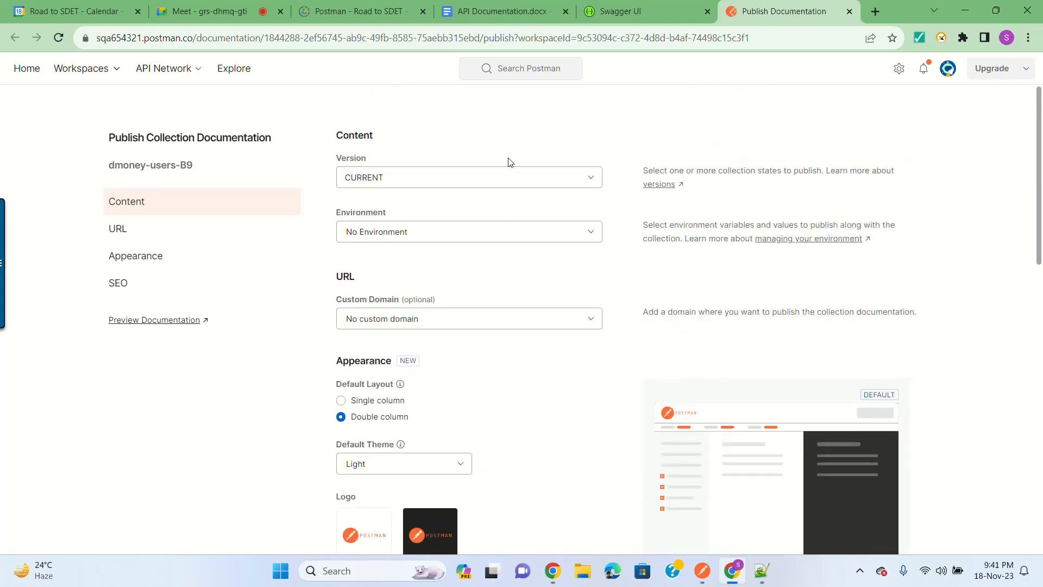
scroll(672, 241, down, 15)
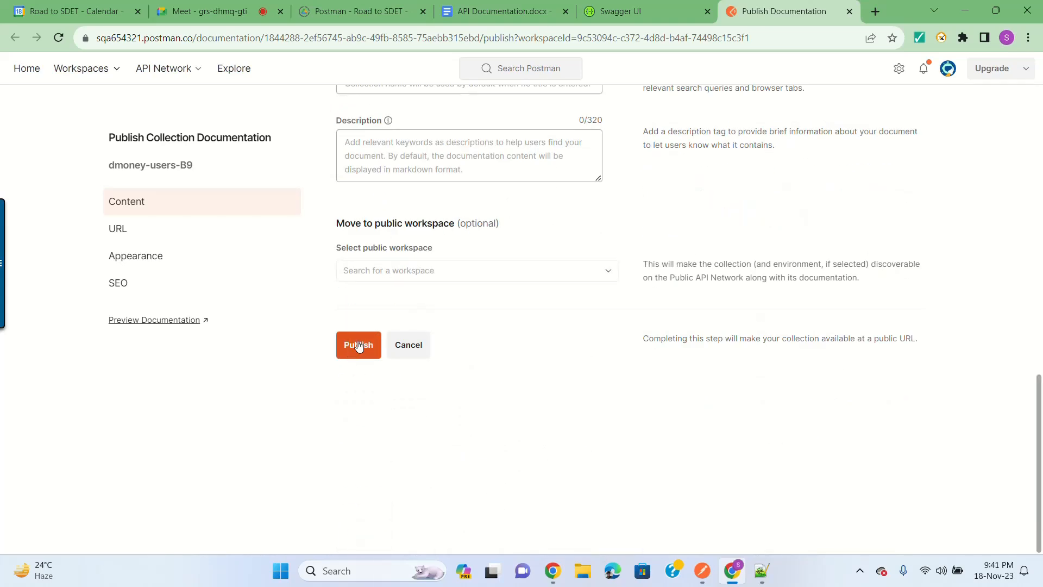
click(358, 346)
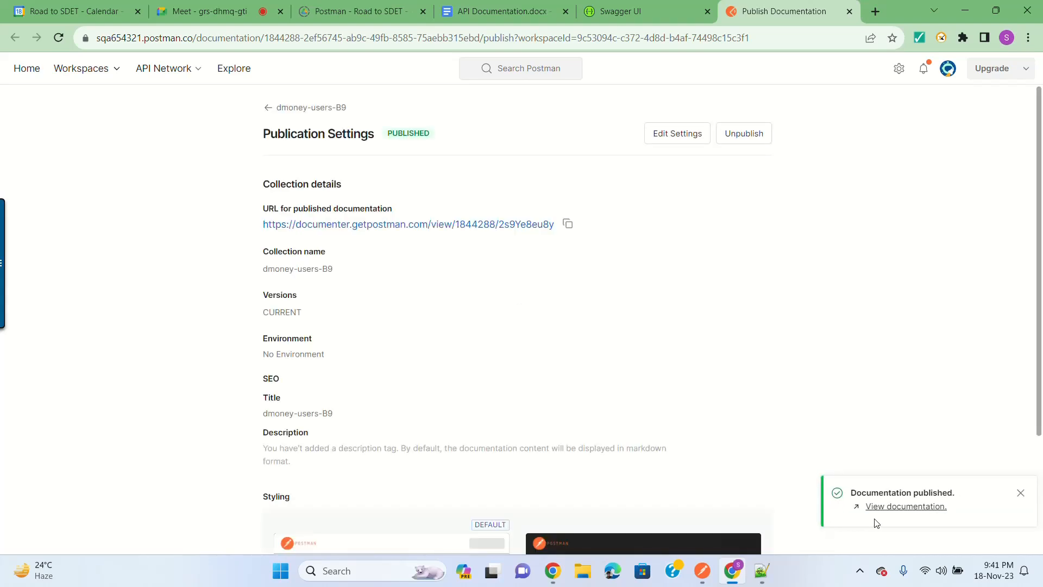
Step: Open the published documentation and inspect the User Login section and its examples
click(900, 507)
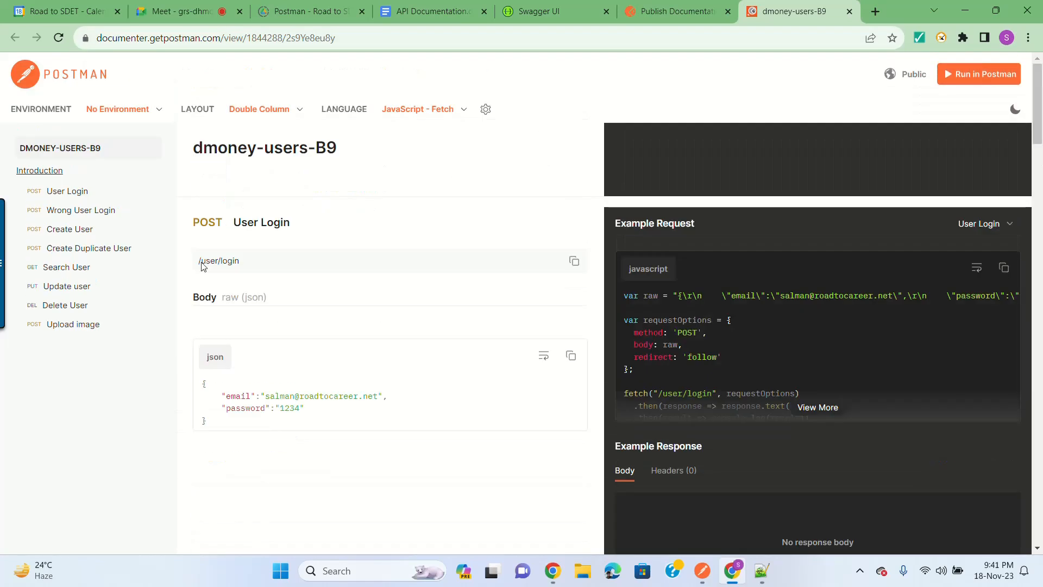
click(72, 191)
scroll(382, 289, up, 3)
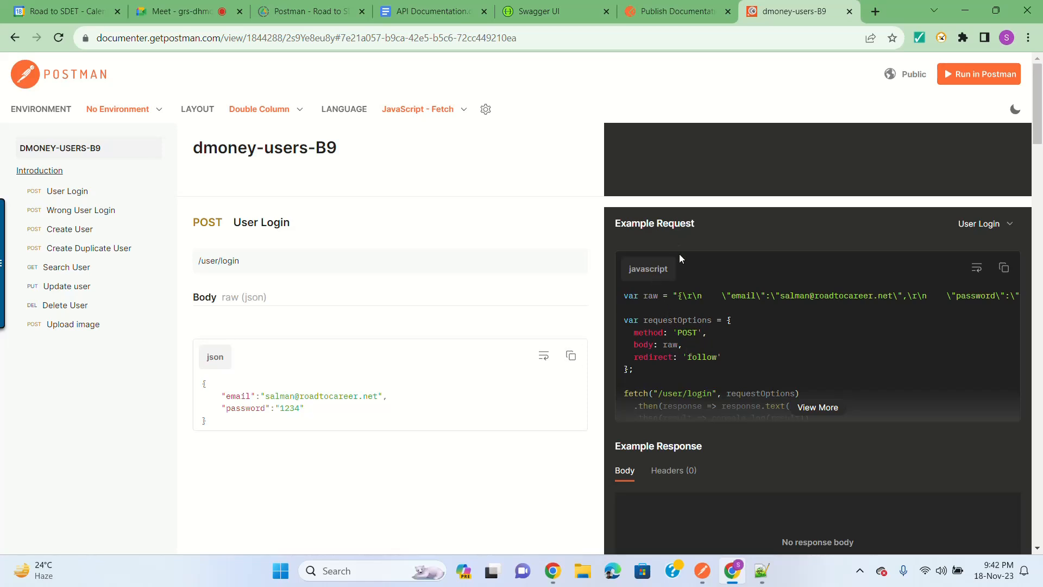
scroll(771, 361, down, 6)
scroll(774, 360, up, 4)
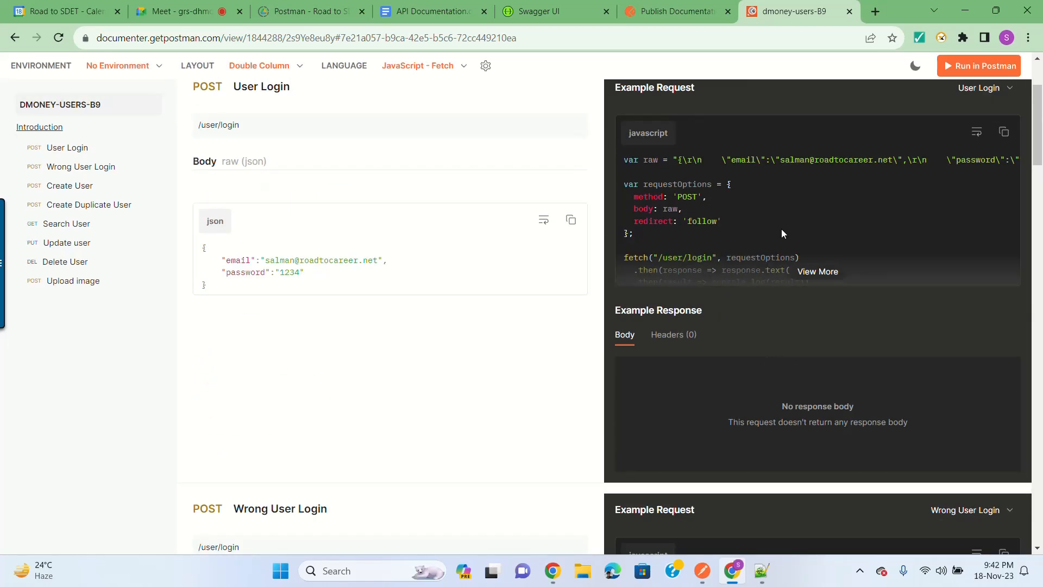
scroll(782, 234, up, 3)
click(992, 223)
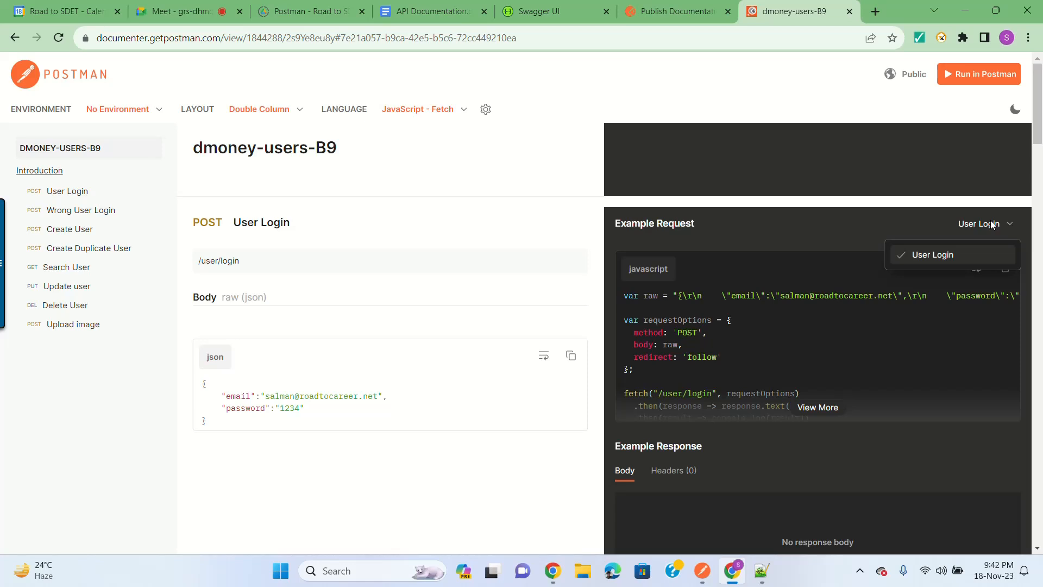
click(991, 224)
Step: Switch the code sample language from JavaScript - Fetch to C# - HttpClient
click(435, 110)
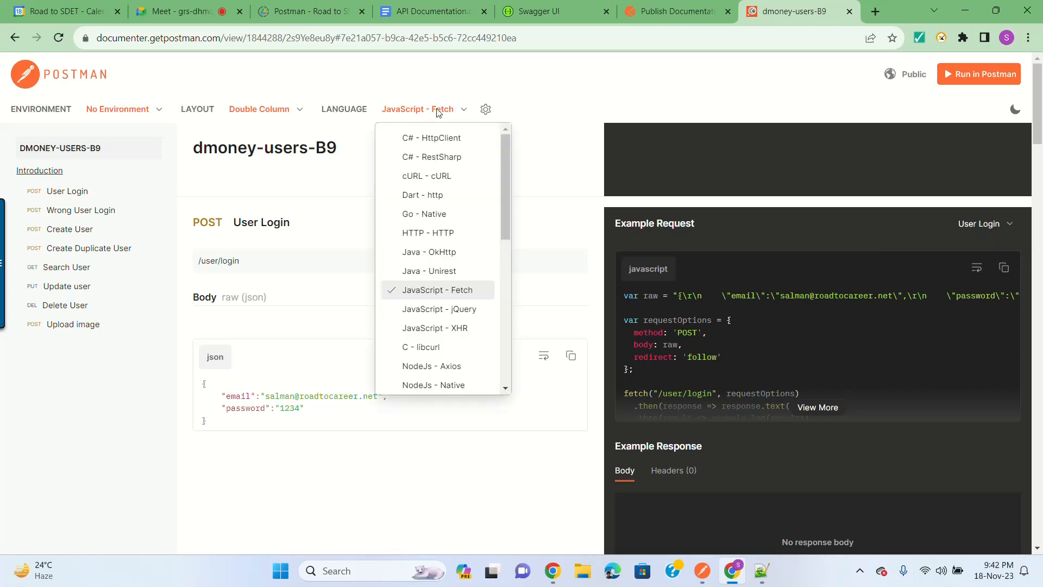
scroll(804, 356, down, 2)
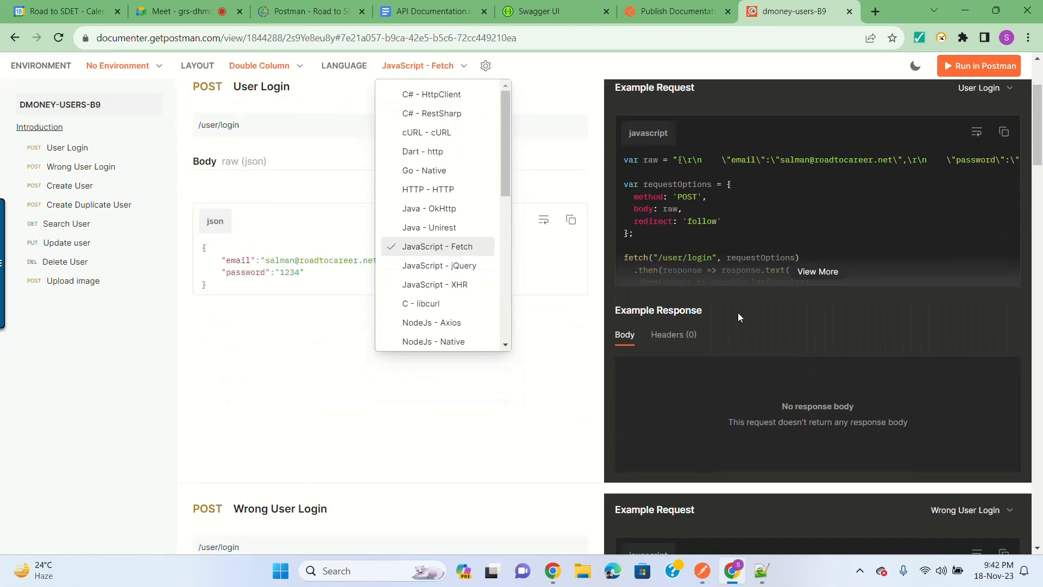
scroll(738, 311, up, 2)
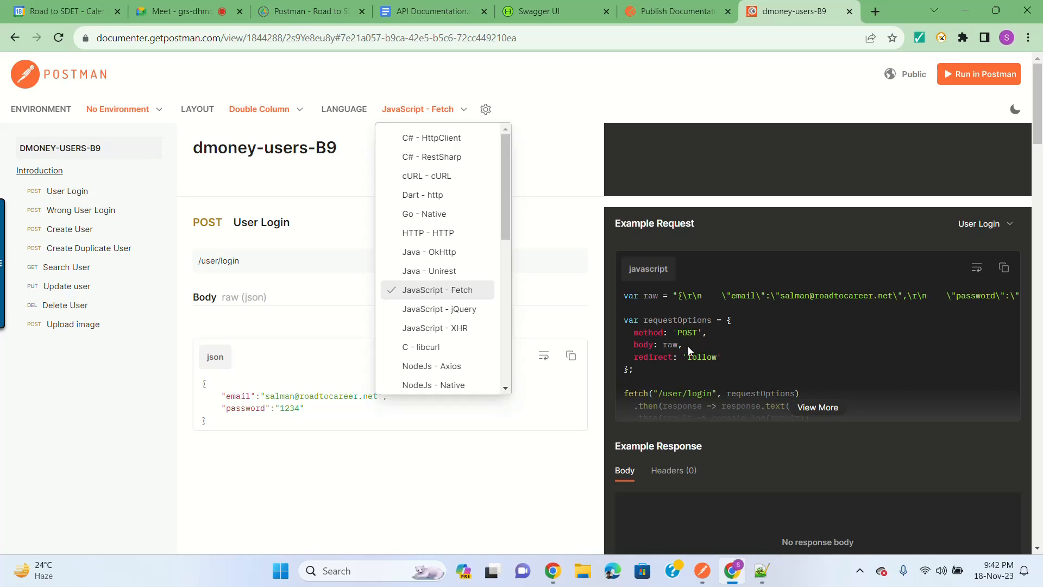
click(451, 142)
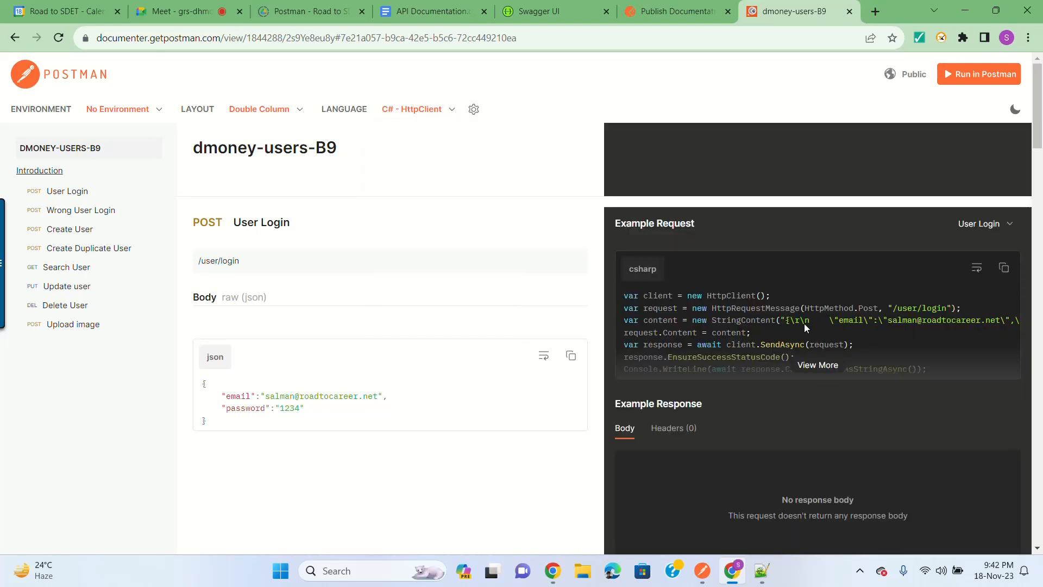
scroll(802, 325, down, 3)
scroll(814, 302, up, 3)
scroll(809, 330, down, 8)
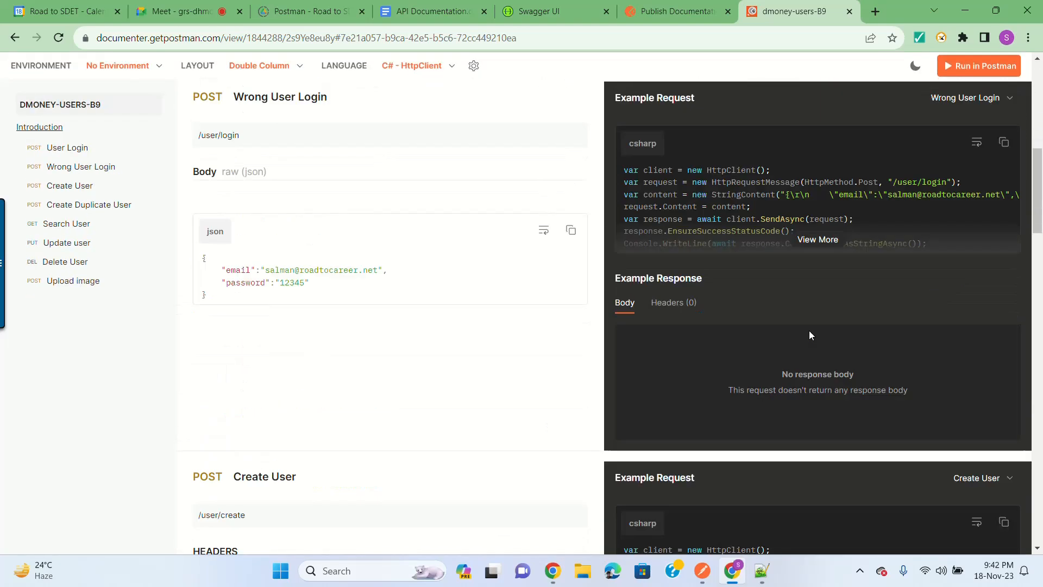
scroll(809, 331, down, 15)
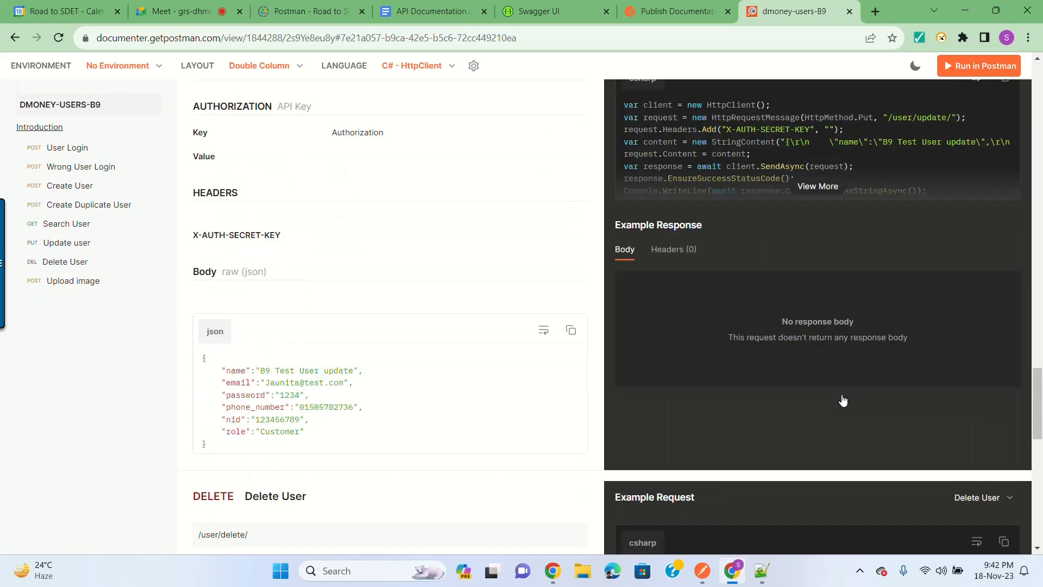
scroll(843, 400, up, 20)
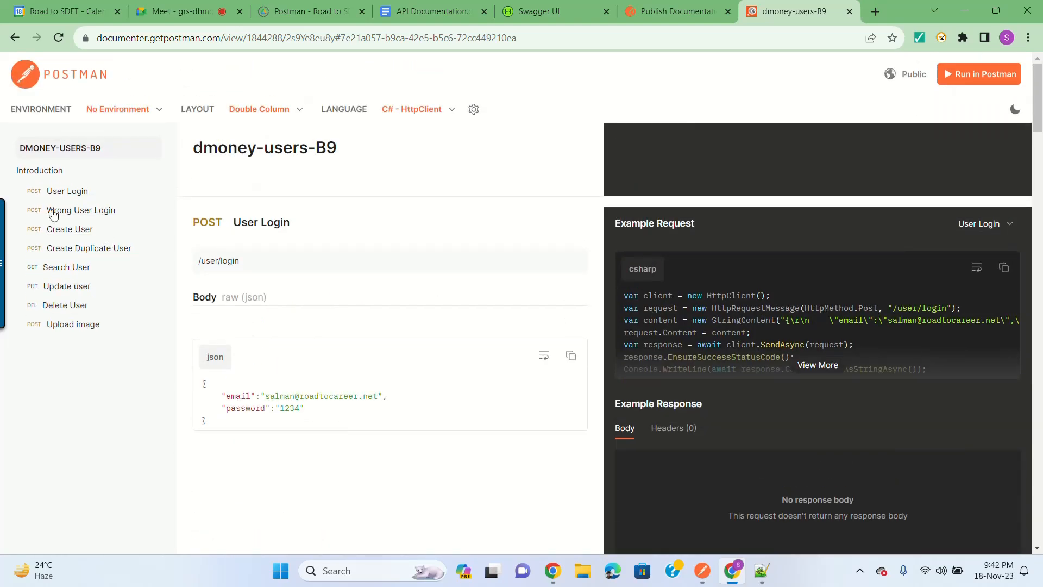
Step: Browse the Wrong User Login, Create Duplicate User and Update user sections
click(53, 213)
click(68, 205)
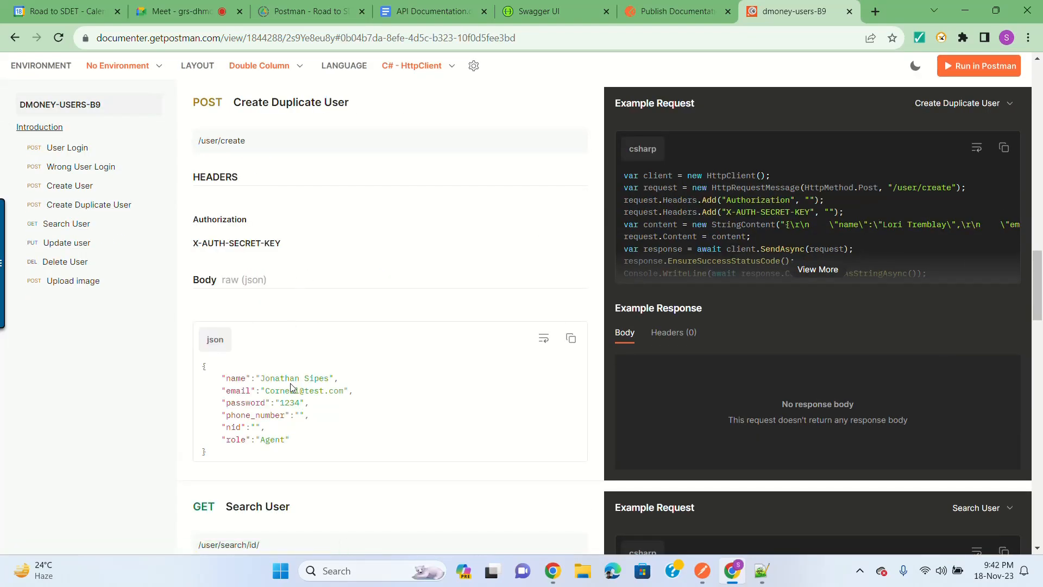
click(76, 248)
scroll(324, 206, up, 15)
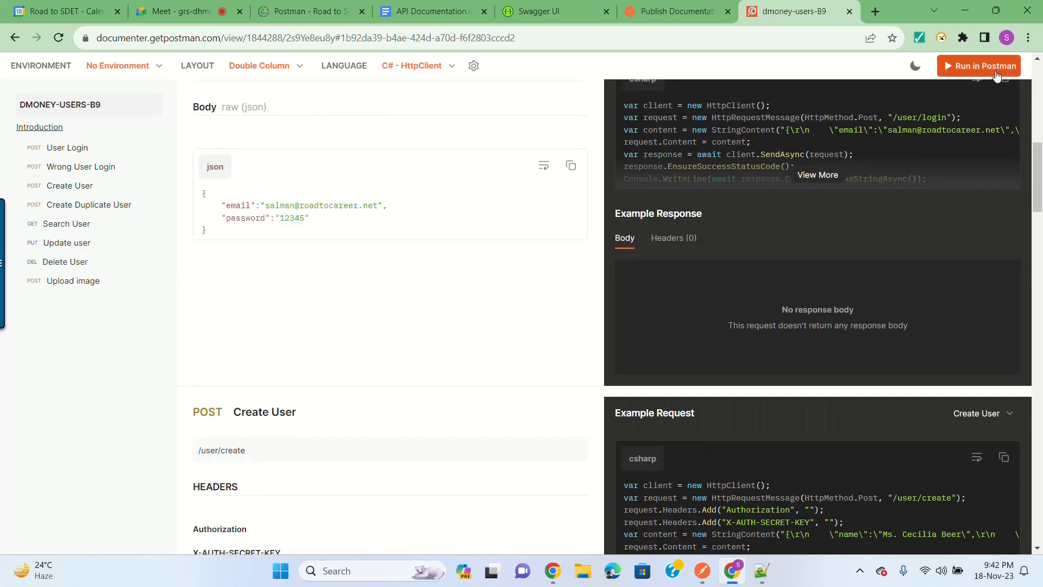
click(996, 69)
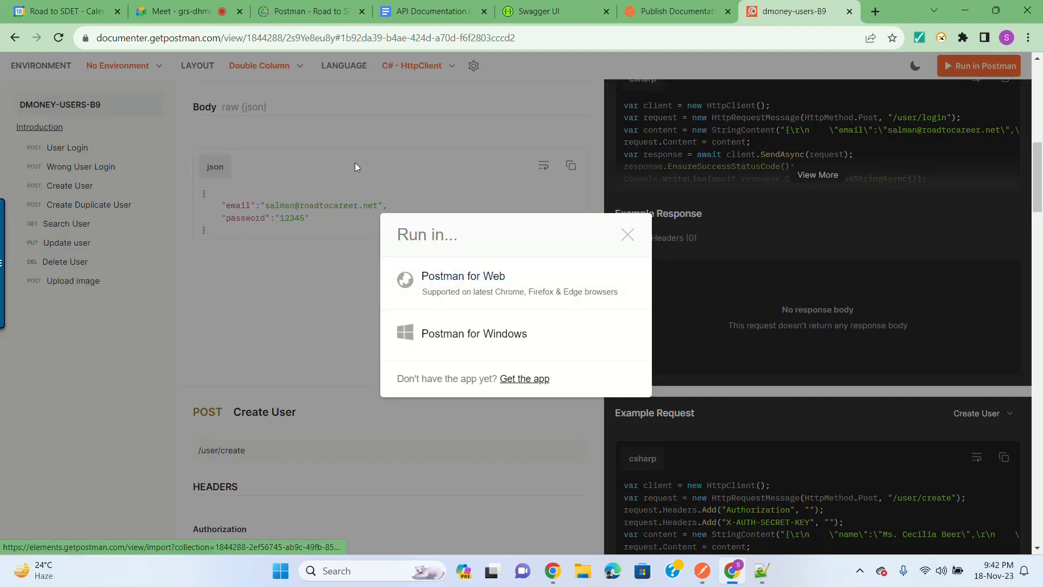
click(468, 280)
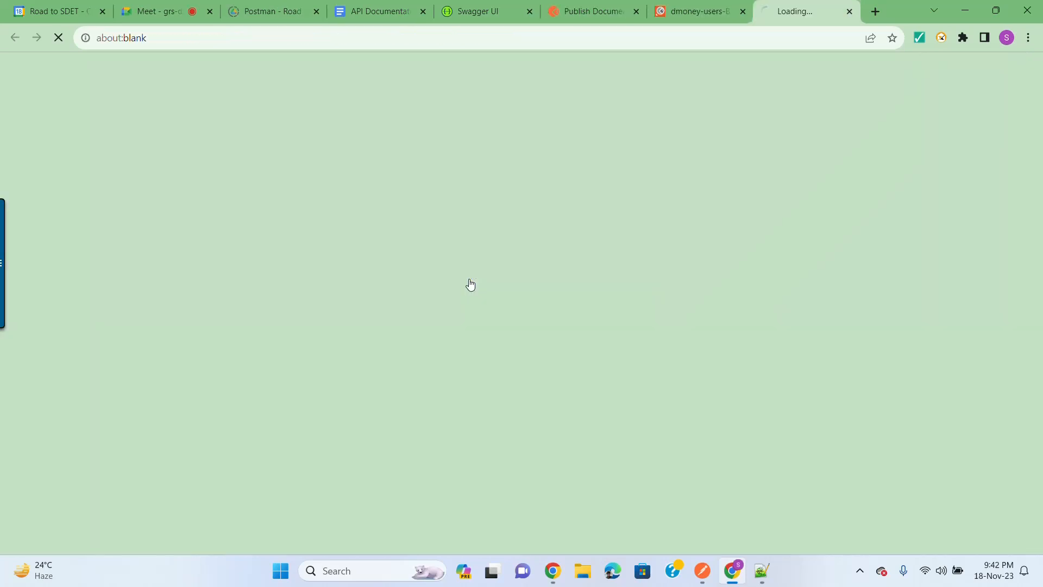
click(849, 11)
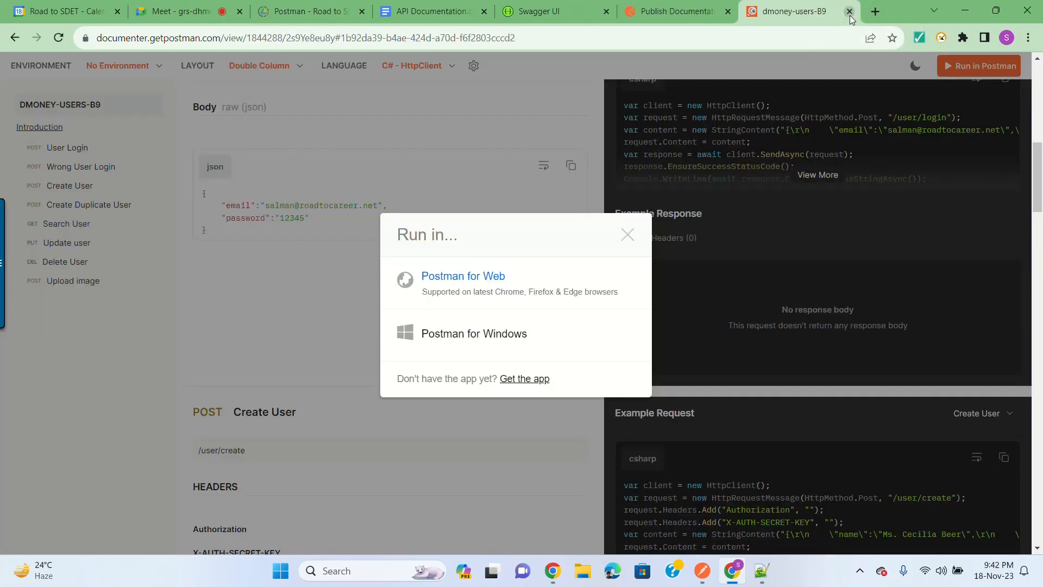
click(463, 333)
click(621, 155)
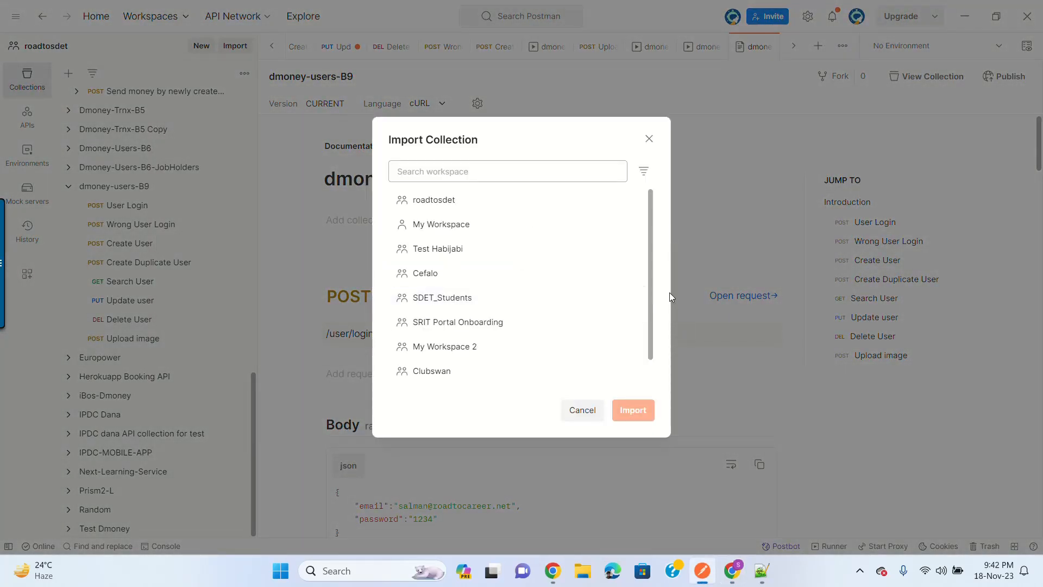
click(648, 138)
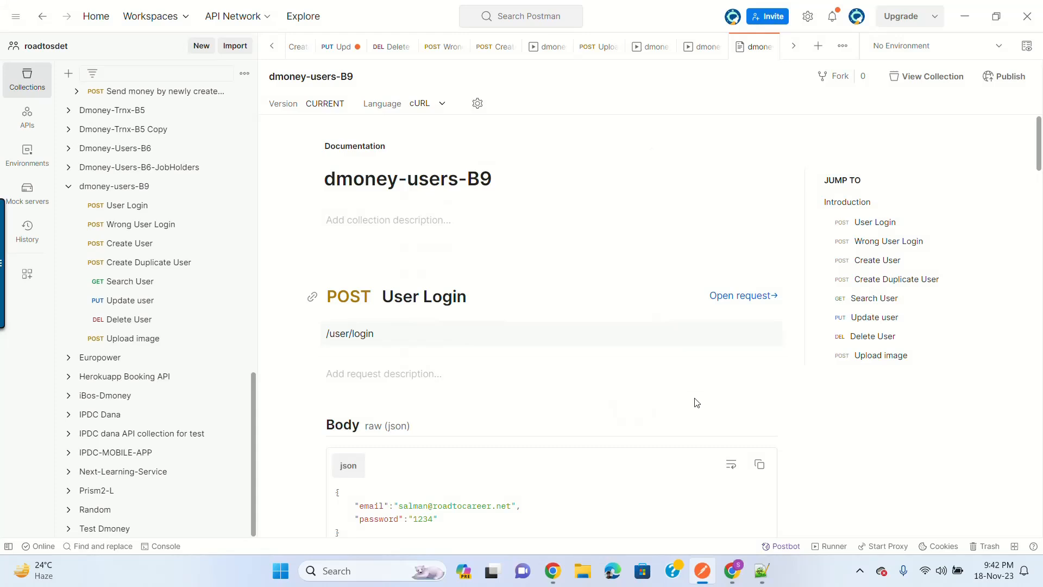
click(703, 576)
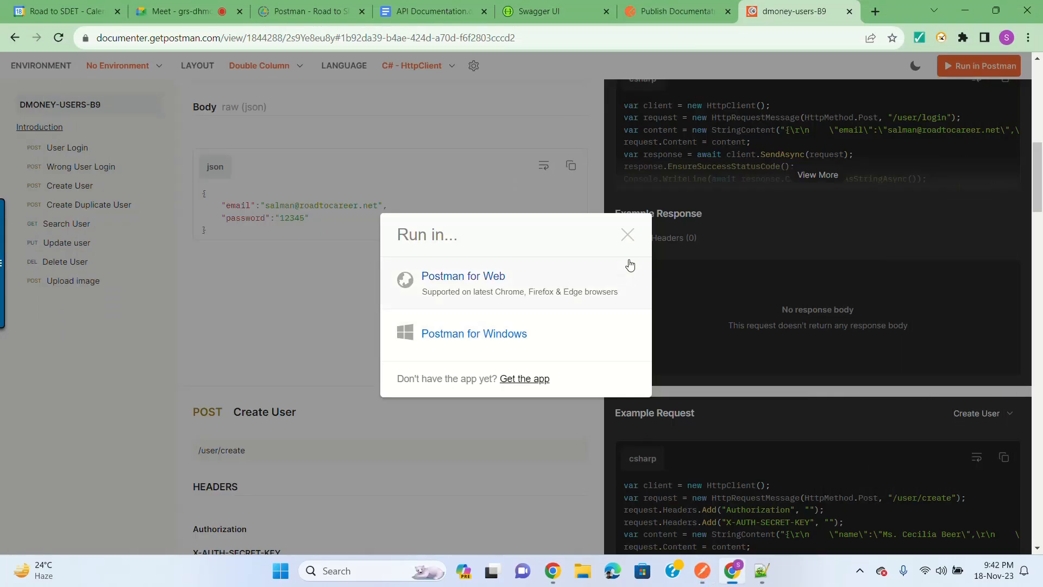
click(628, 238)
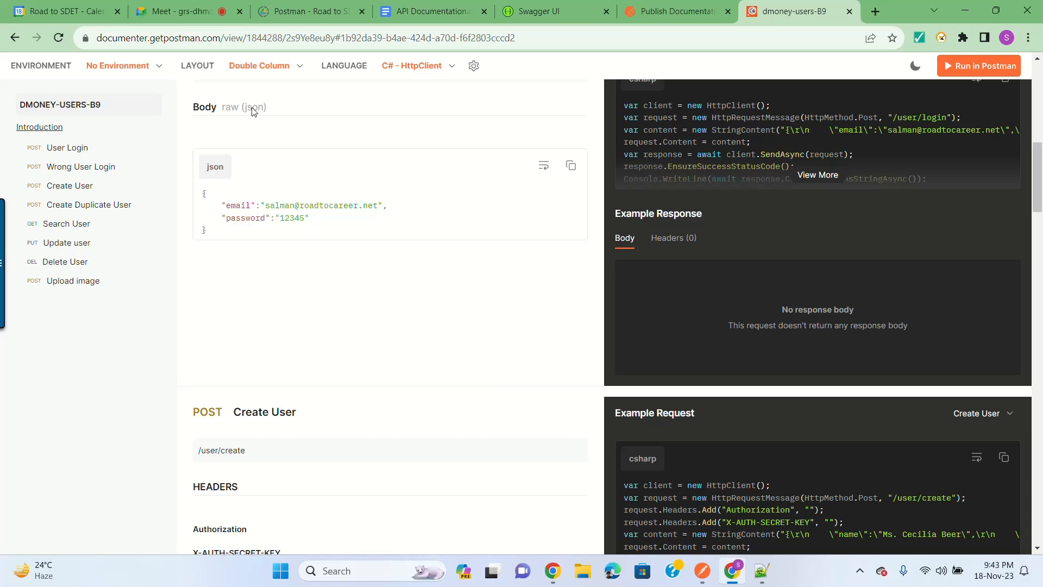
click(173, 11)
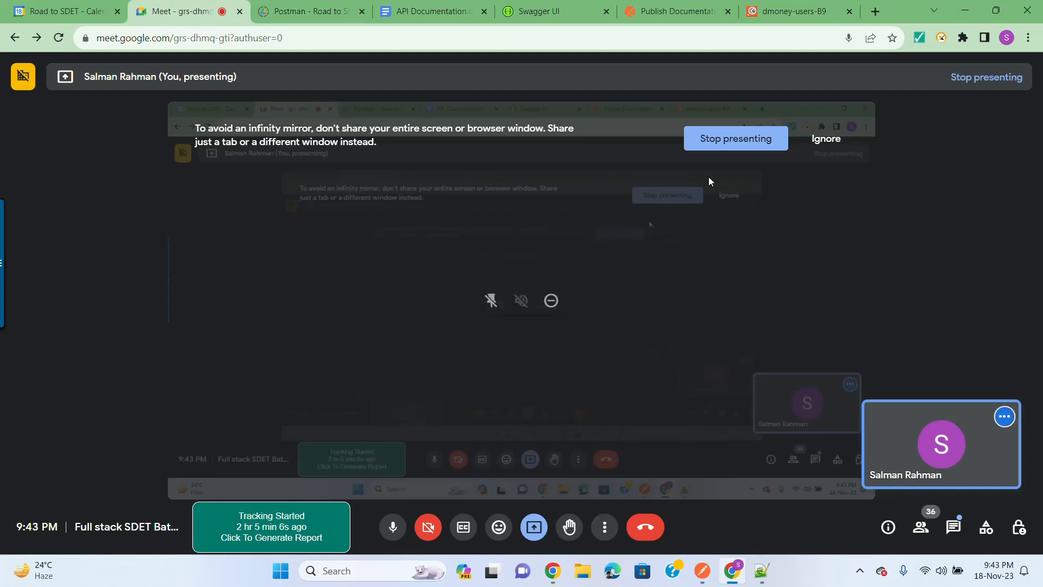
Step: Stop presenting the screen in Google Meet
click(726, 142)
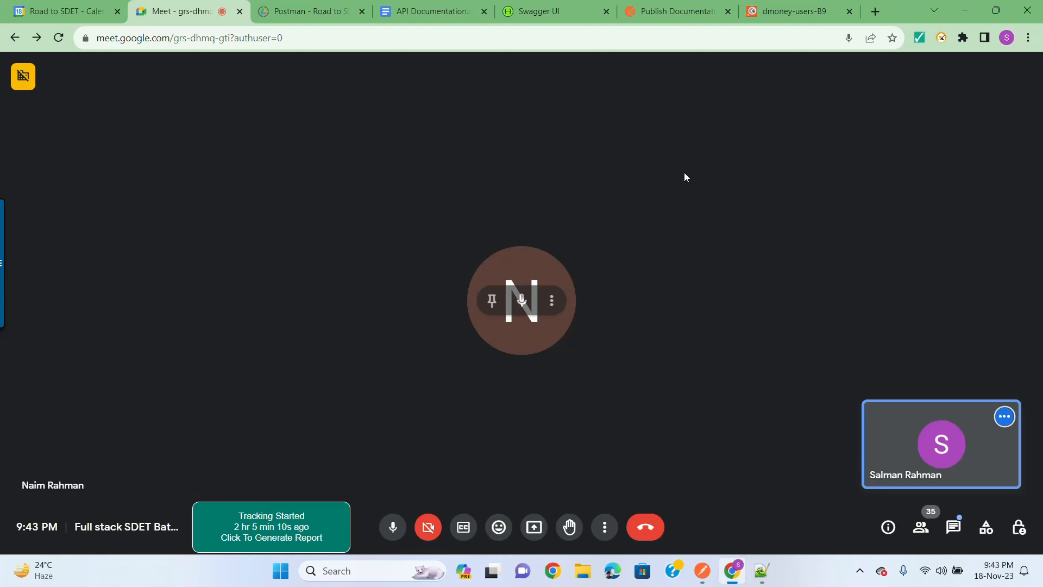